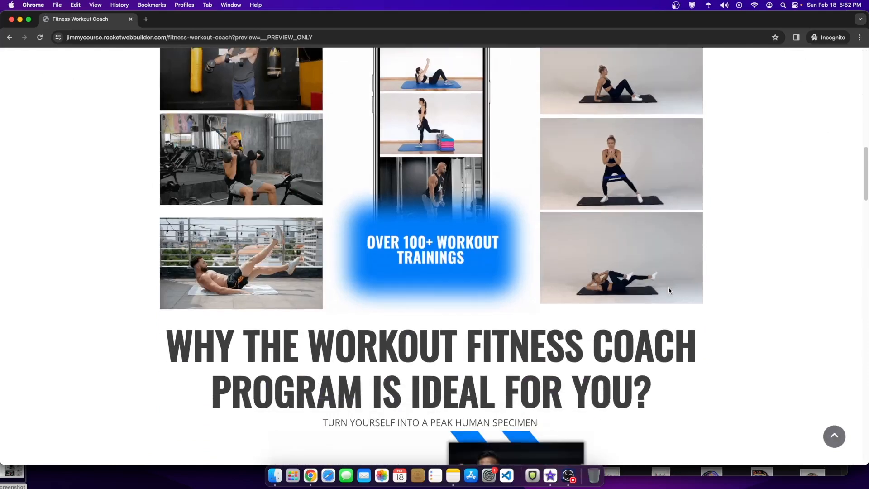
Step: Scroll down through the All designs templates gallery
scroll(669, 289, "down", 6)
scroll(668, 291, "down", 6)
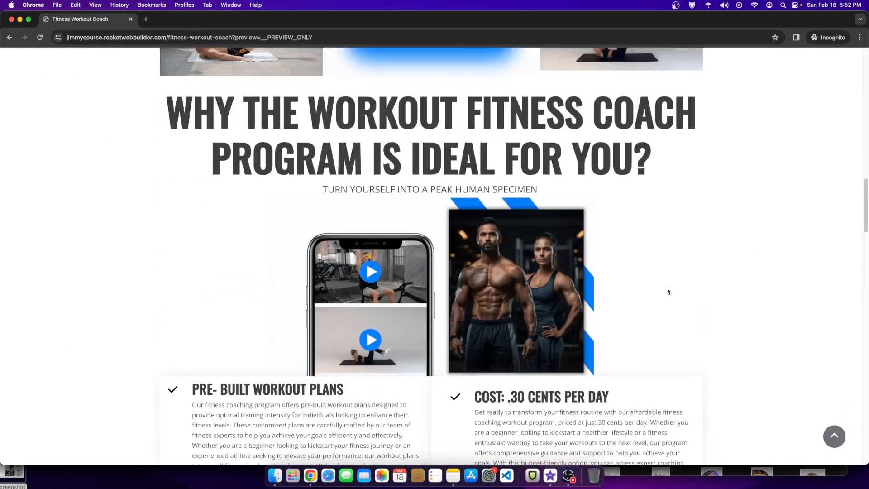
scroll(666, 295, "down", 6)
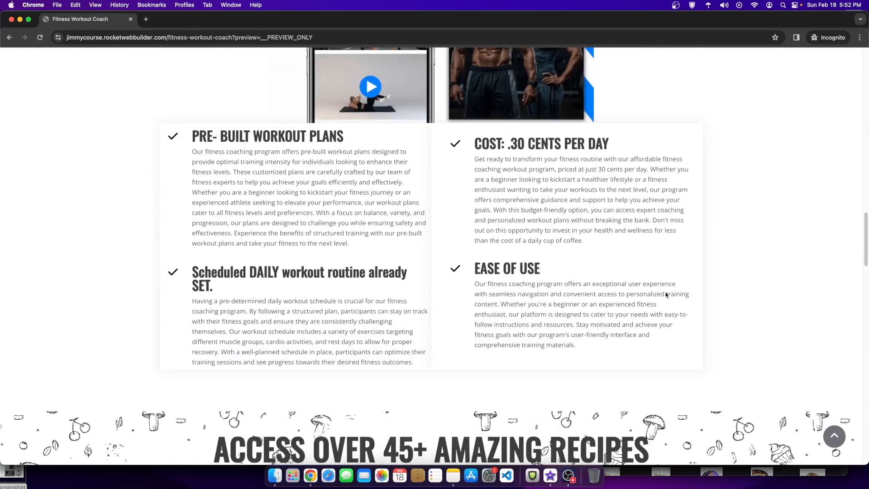
scroll(666, 294, "down", 6)
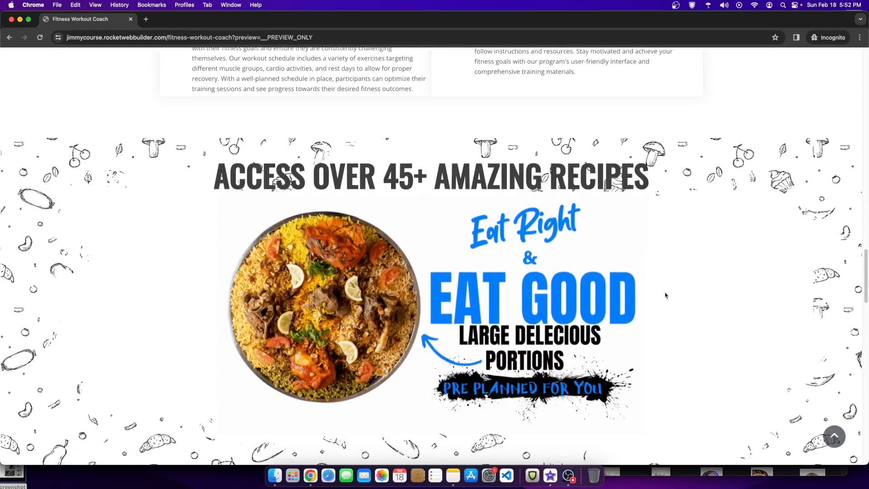
scroll(665, 295, "down", 7)
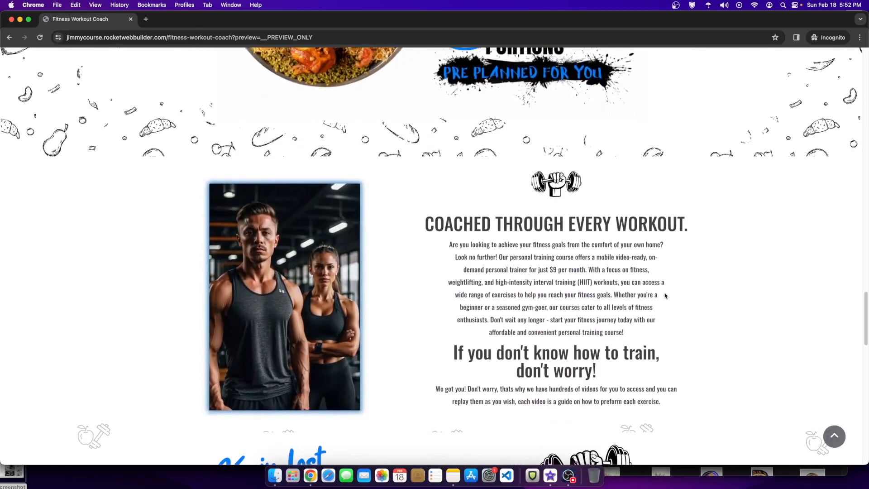
scroll(653, 295, "down", 6)
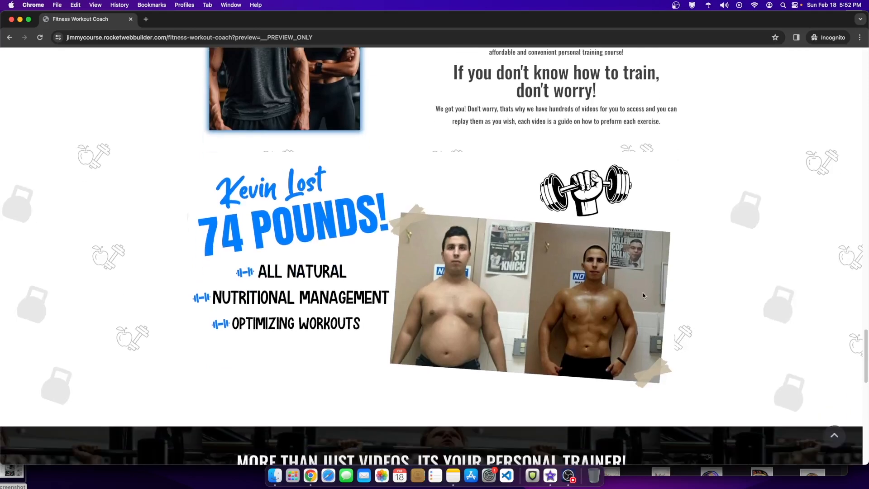
Step: Open the site's live home page, then return to the browser's templates gallery
scroll(640, 297, "down", 6)
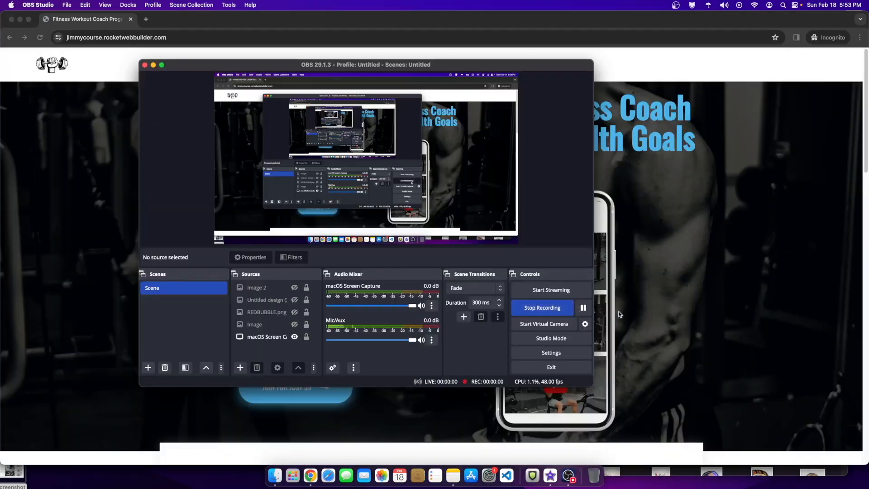
left_click(703, 314)
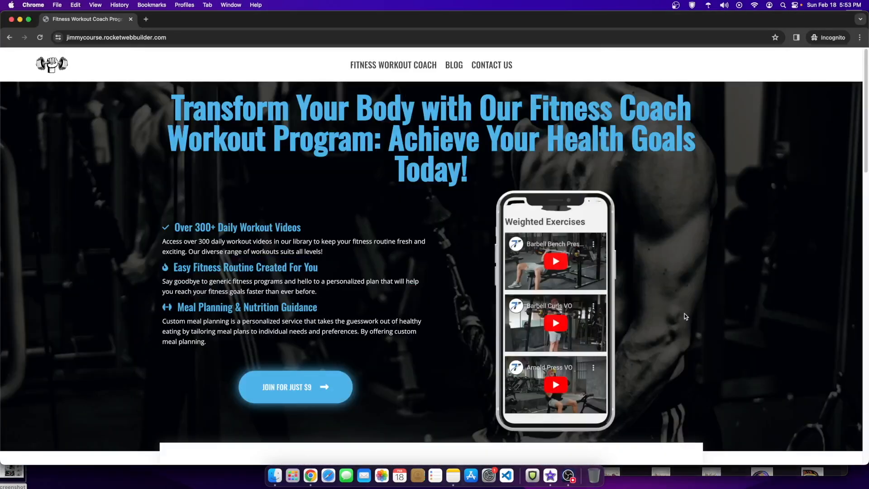
scroll(683, 316, "down", 3)
scroll(683, 319, "down", 6)
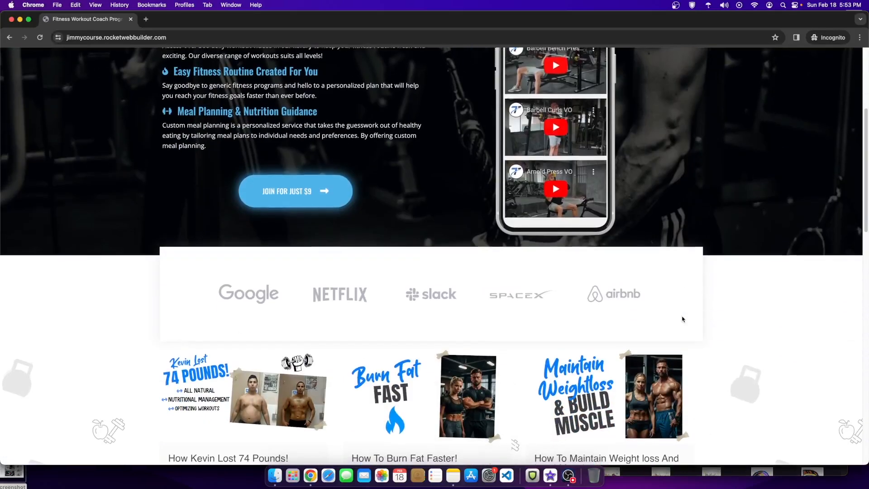
scroll(682, 320, "down", 7)
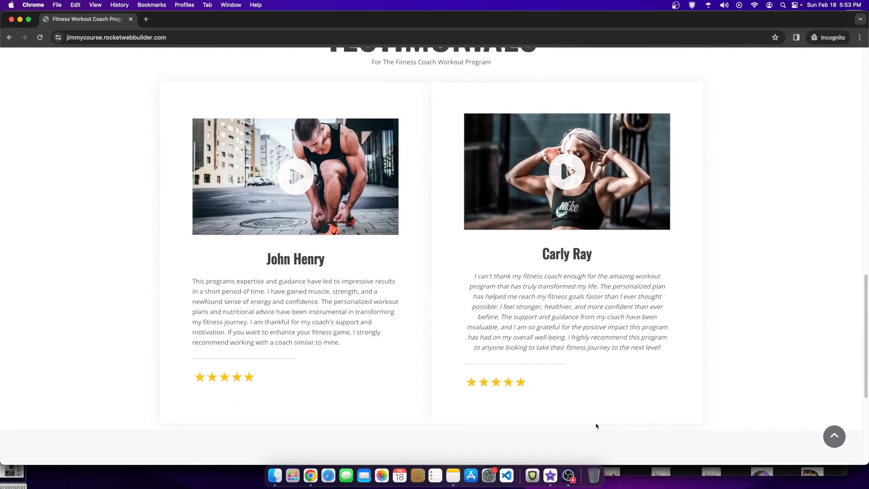
left_click(568, 474)
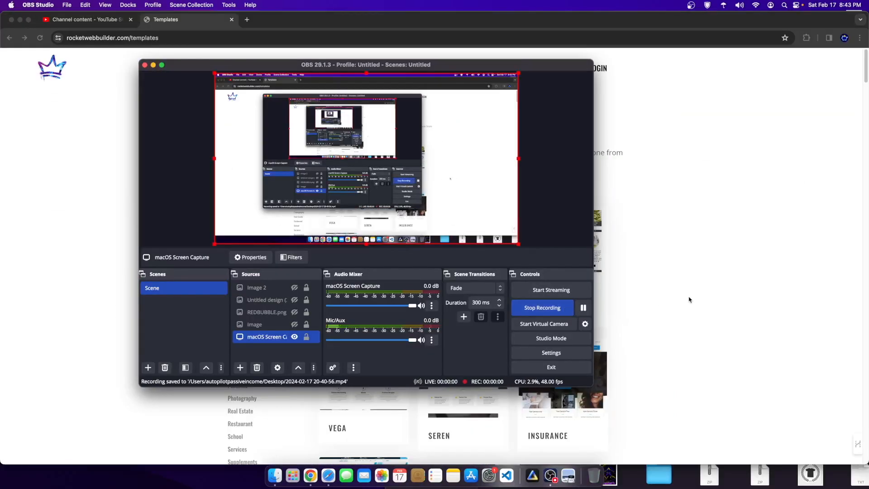
left_click(689, 299)
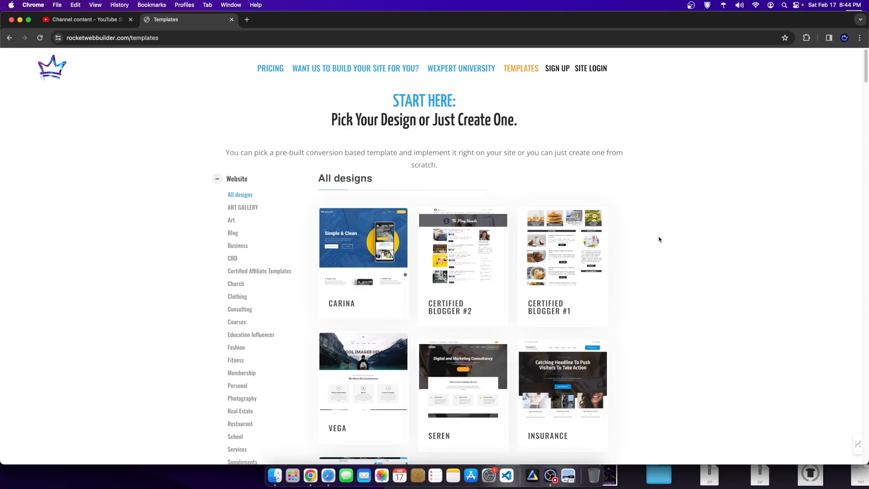
scroll(539, 276, "down", 4)
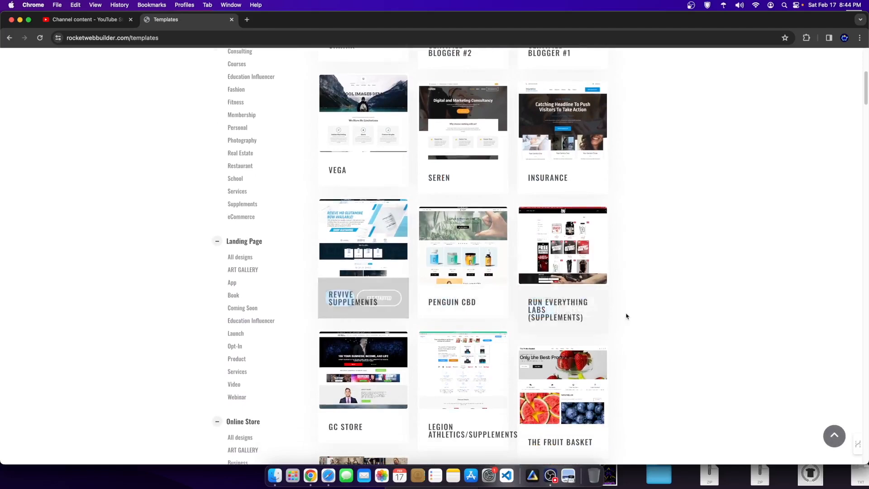
scroll(173, 137, "up", 6)
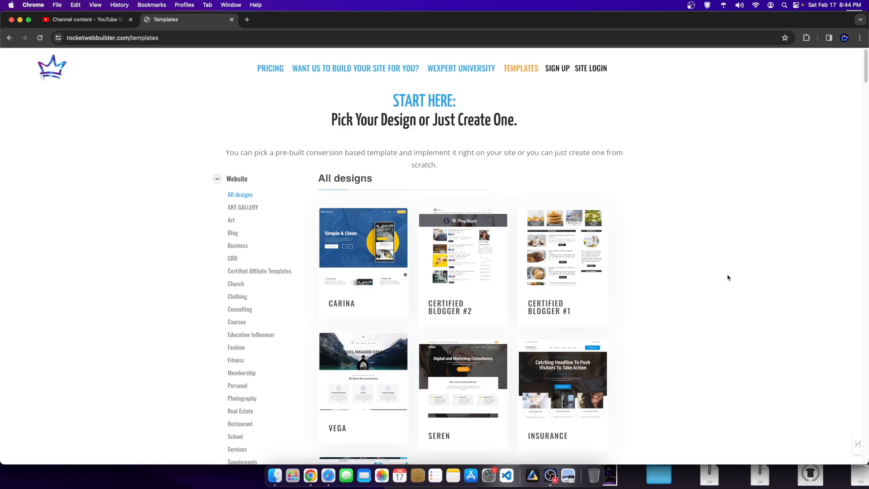
left_click(335, 306)
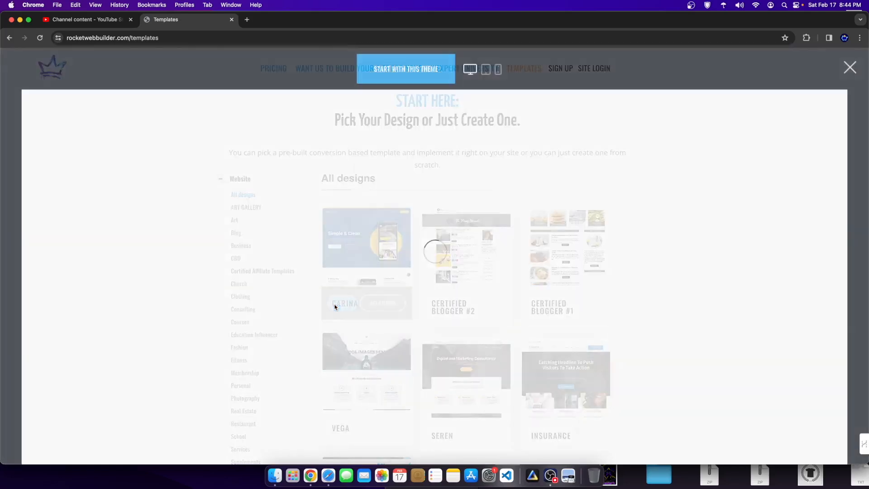
scroll(572, 242, "down", 10)
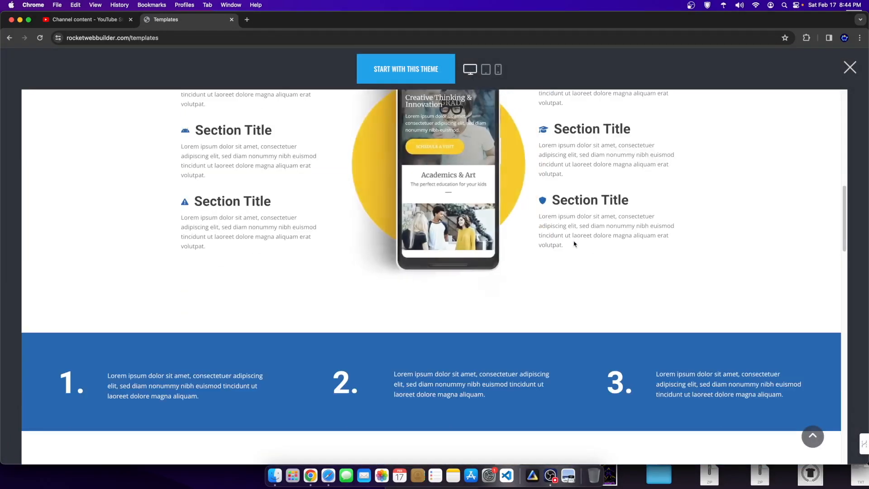
scroll(574, 243, "down", 5)
scroll(457, 191, "up", 20)
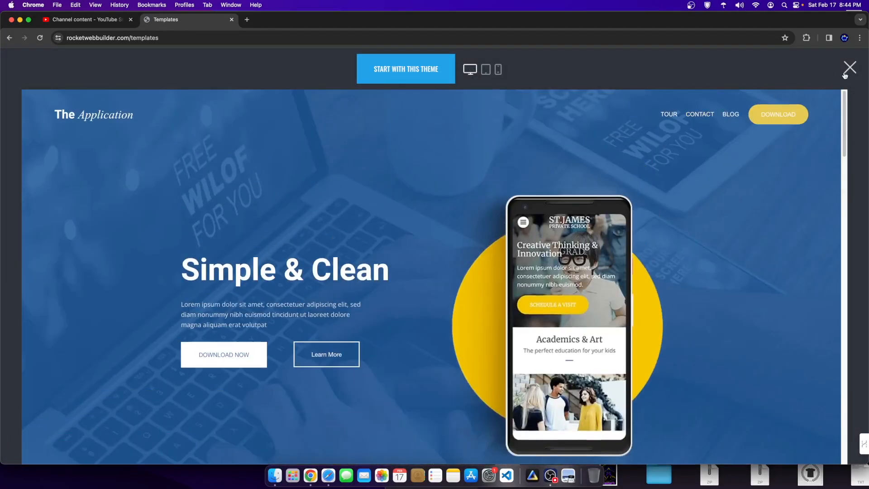
left_click(845, 74)
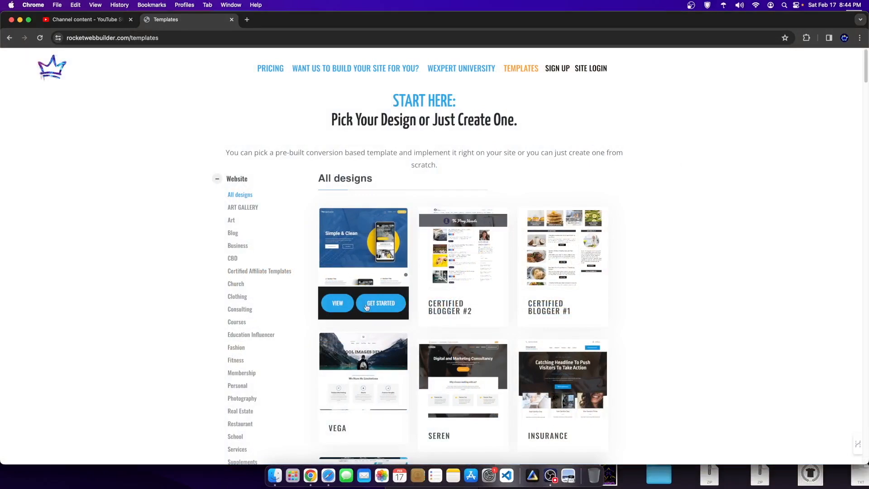
left_click_drag(357, 310, 313, 311)
left_click(341, 307)
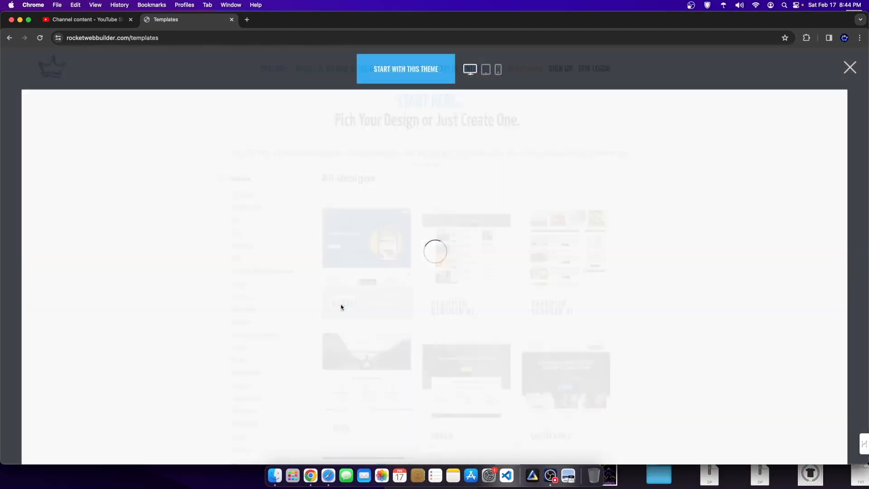
scroll(485, 281, "down", 10)
scroll(502, 335, "down", 15)
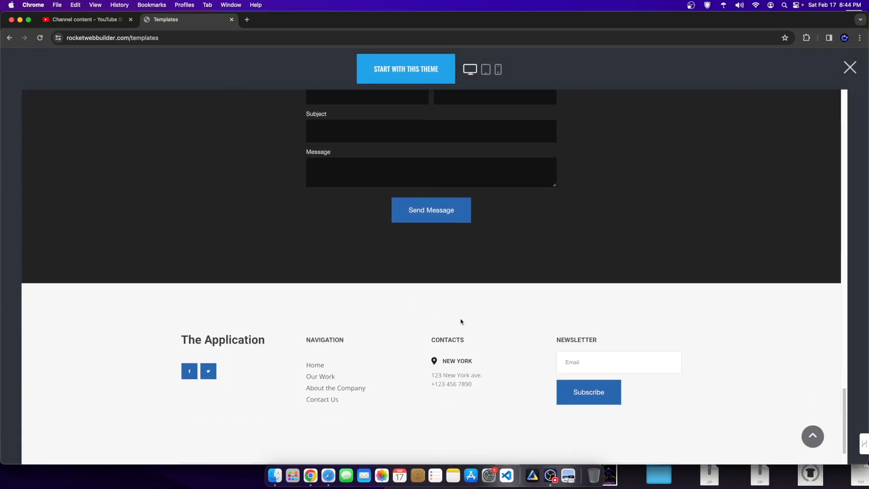
scroll(461, 322, "up", 10)
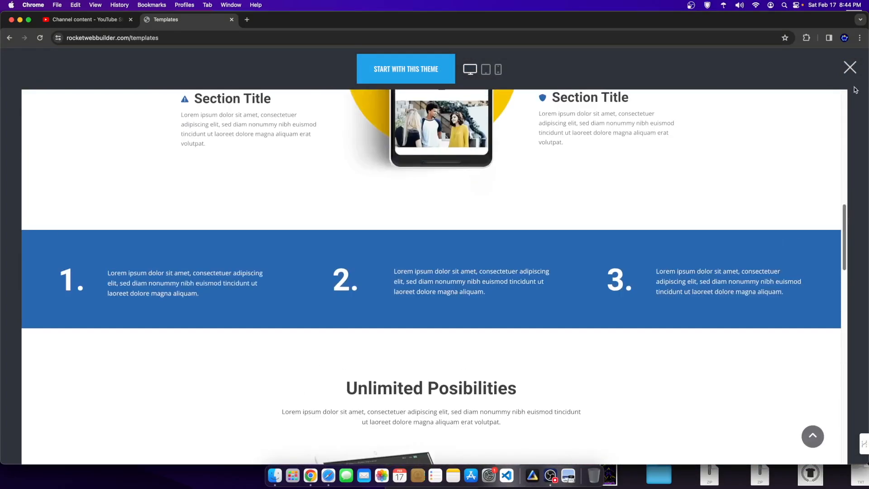
left_click(853, 68)
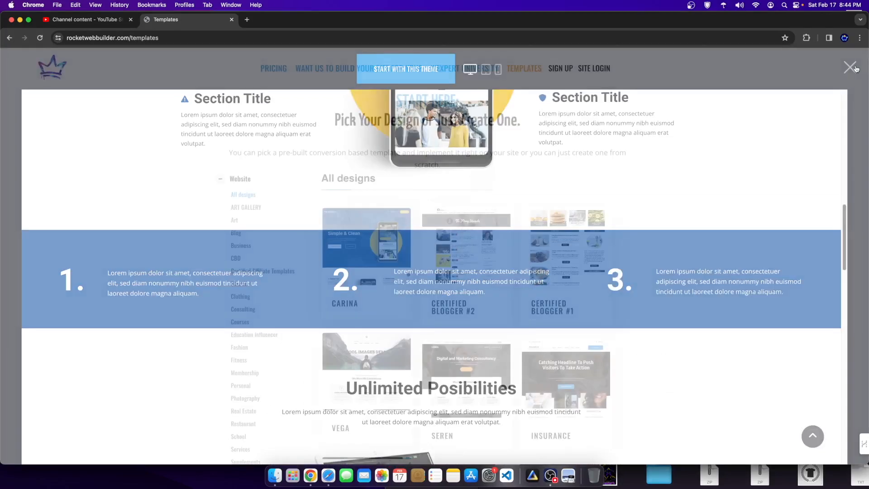
scroll(566, 421, "down", 4)
scroll(566, 317, "down", 3)
scroll(572, 367, "down", 15)
scroll(566, 335, "down", 5)
scroll(534, 314, "down", 5)
scroll(462, 305, "up", 20)
scroll(462, 305, "up", 5)
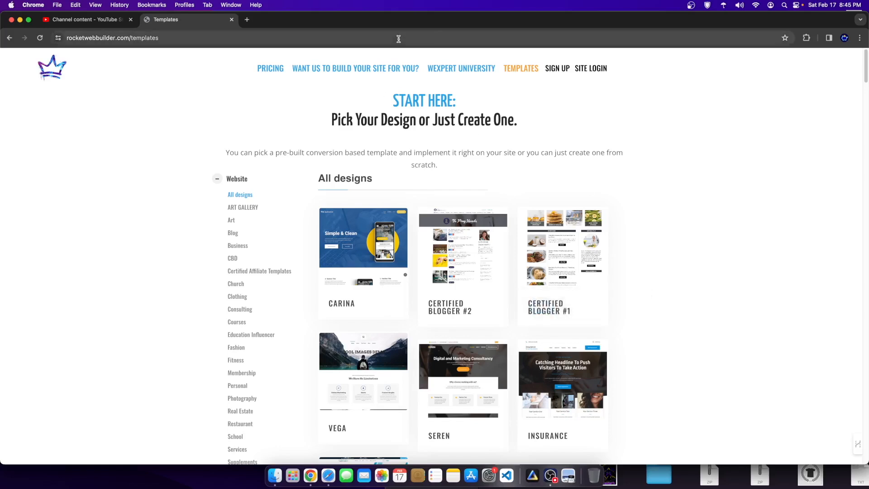
Step: Move the templates page address into a new Incognito window and load it
left_click(266, 36)
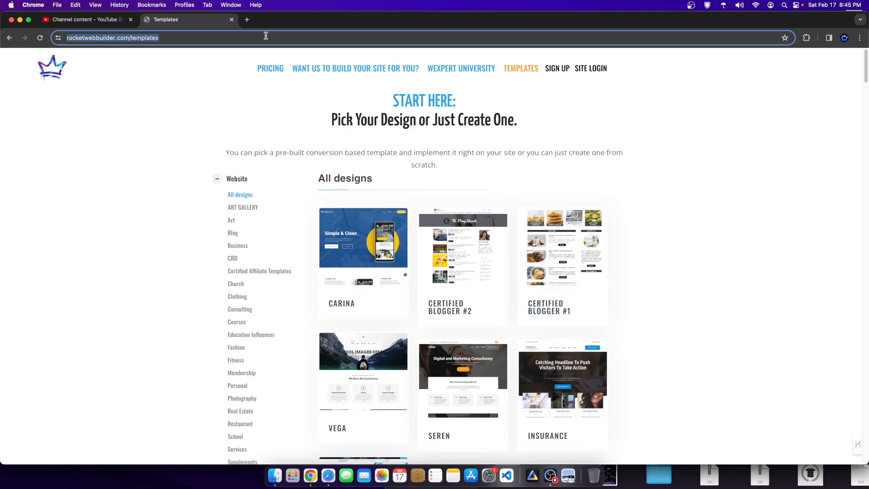
key("super+x")
left_click(859, 38)
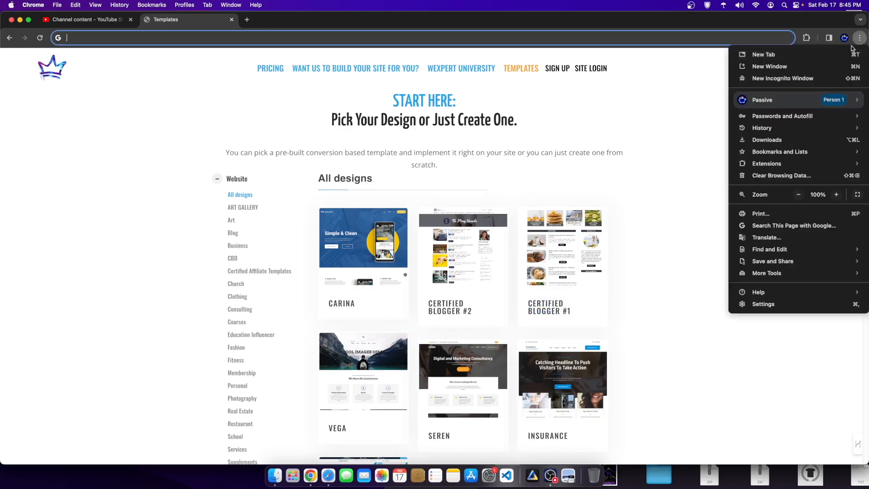
left_click(783, 79)
key("super+v")
key("Return")
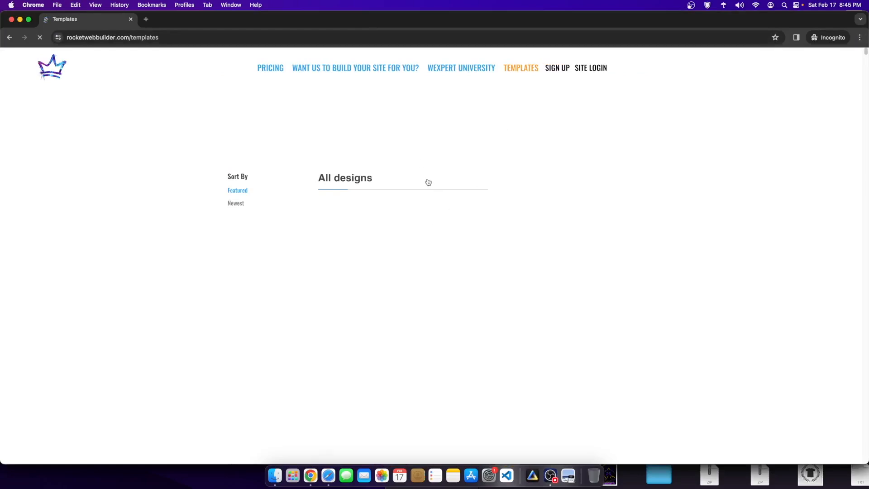
Step: Start a new site from the Carina template, reaching the site-title prompt
left_click(377, 301)
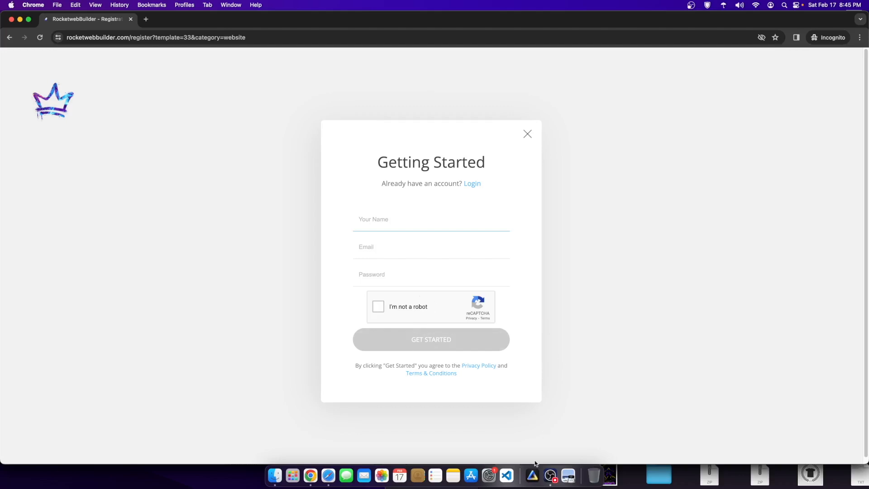
left_click(548, 469)
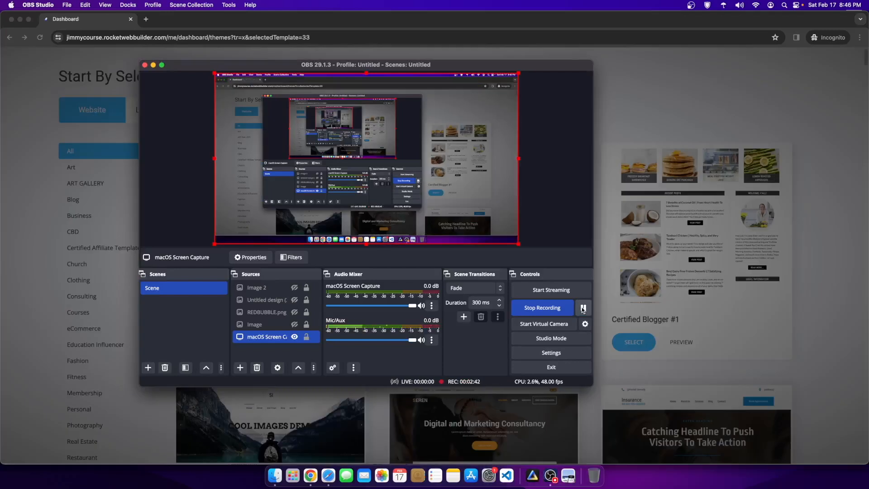
left_click(684, 107)
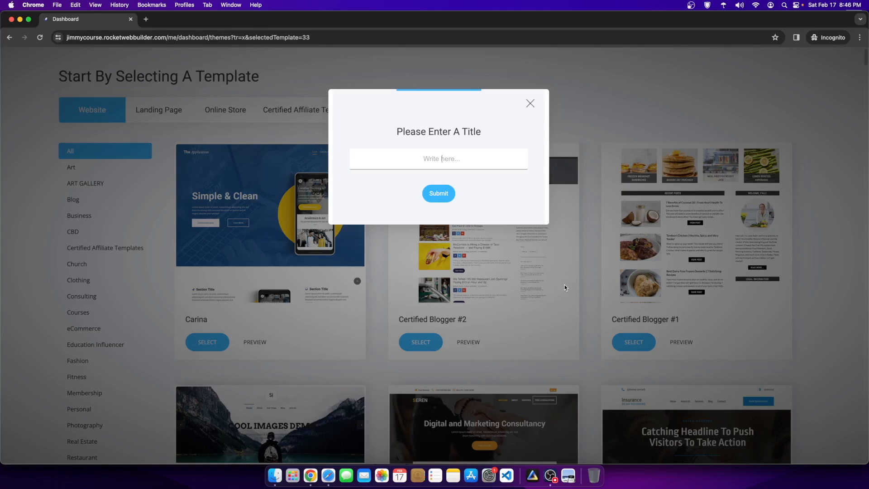
Step: Title the new Carina site 'Fitness Course 2000' and submit it
type("Fitness Course 2000")
left_click(437, 195)
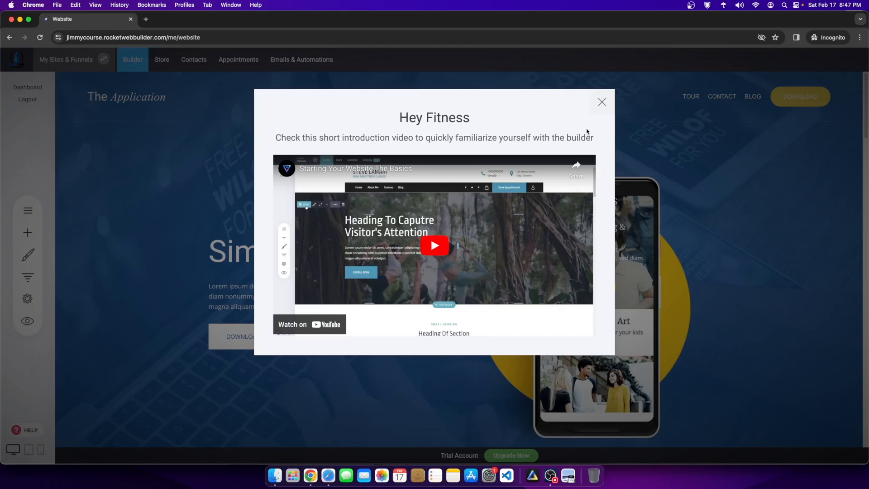
Step: Dismiss the intro video popup, then open and close the help library
left_click(602, 103)
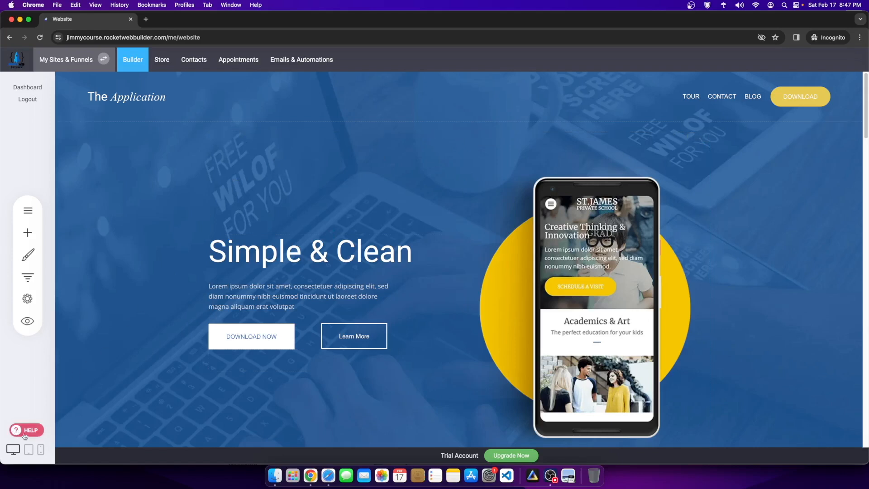
left_click(39, 431)
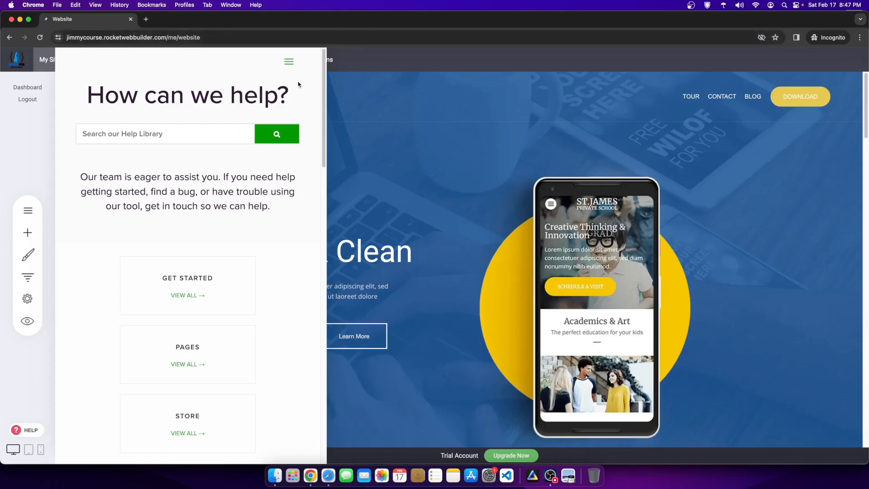
left_click(374, 78)
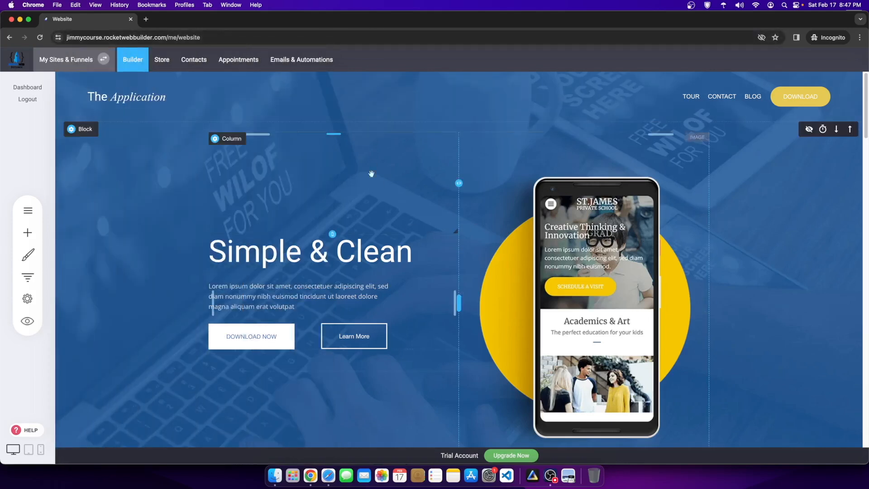
Step: Scroll back up to the hero and open the Pages & Popups list
scroll(351, 214, "down", 15)
scroll(351, 213, "down", 10)
scroll(314, 215, "up", 15)
scroll(193, 221, "up", 7)
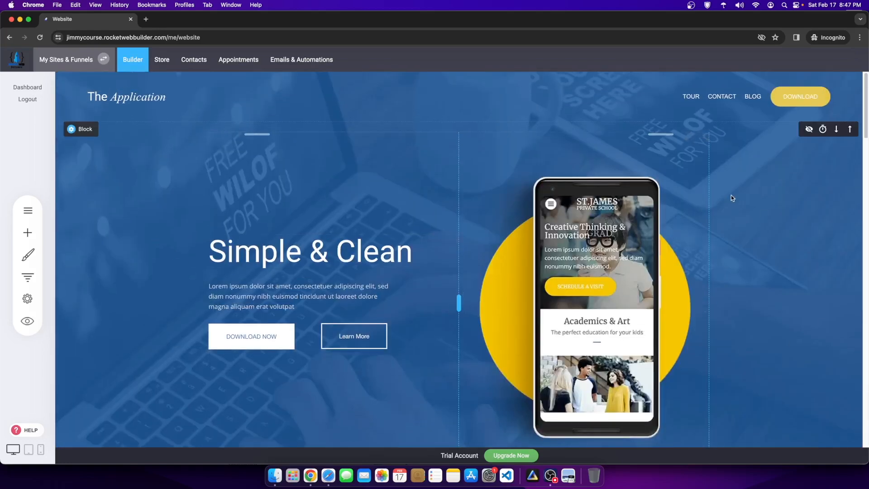
left_click(17, 215)
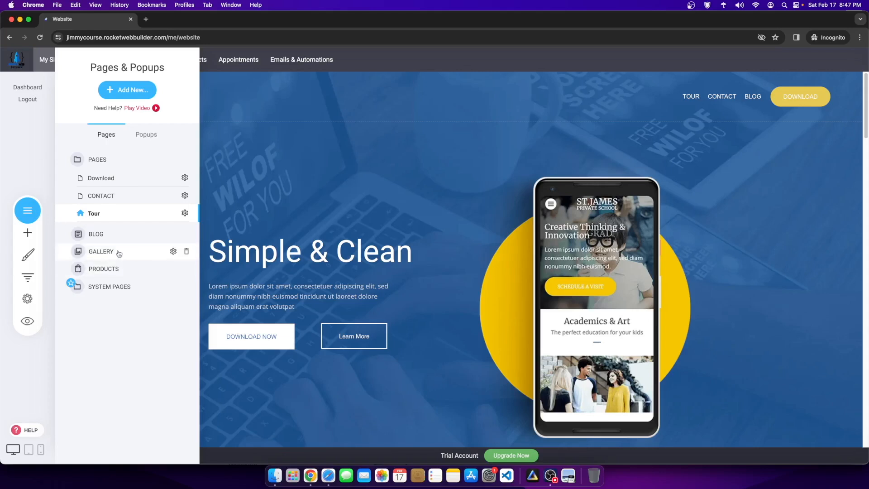
Step: Open the GALLERY page, preview it as visitors see it, and cancel its portfolio settings
left_click(86, 258)
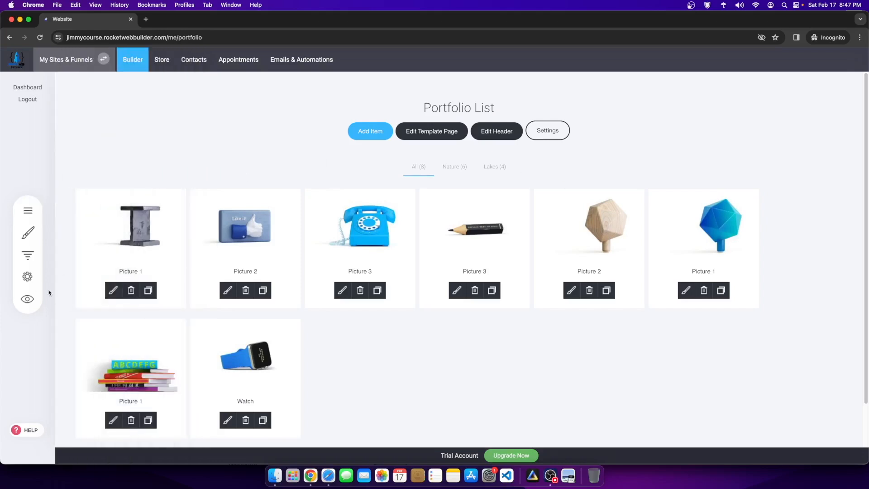
left_click(28, 298)
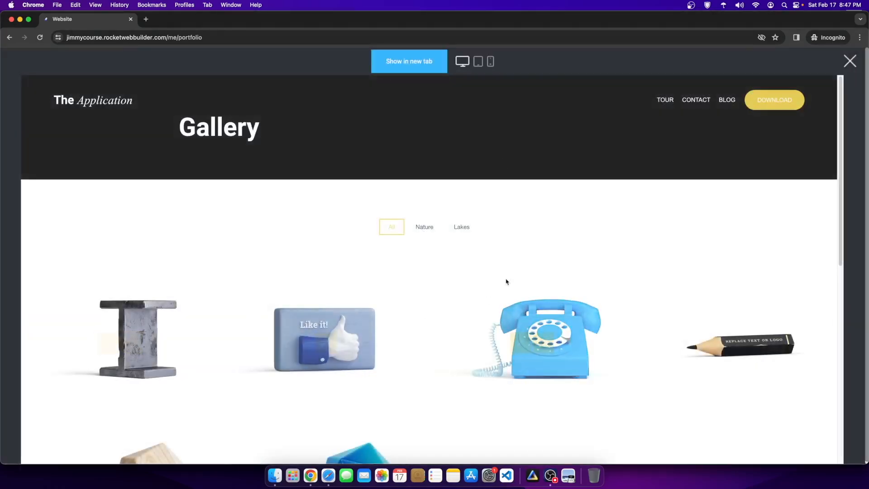
scroll(330, 202, "down", 3)
scroll(223, 206, "down", 2)
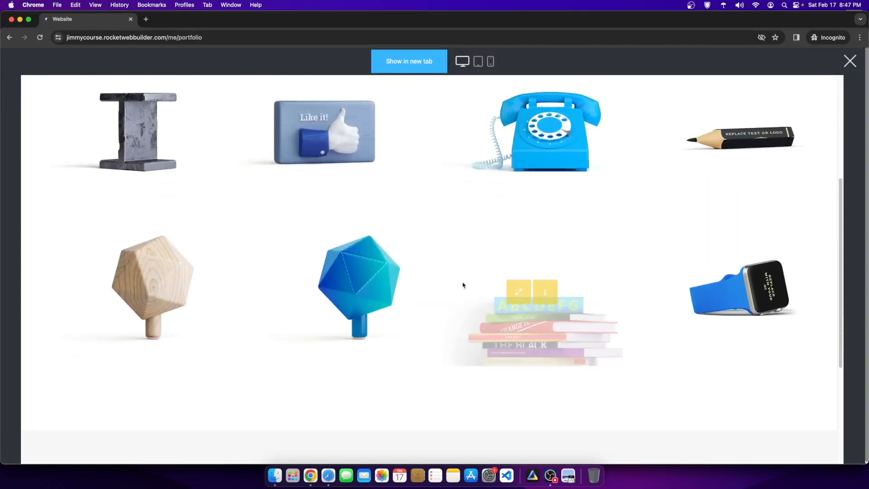
scroll(654, 167, "up", 5)
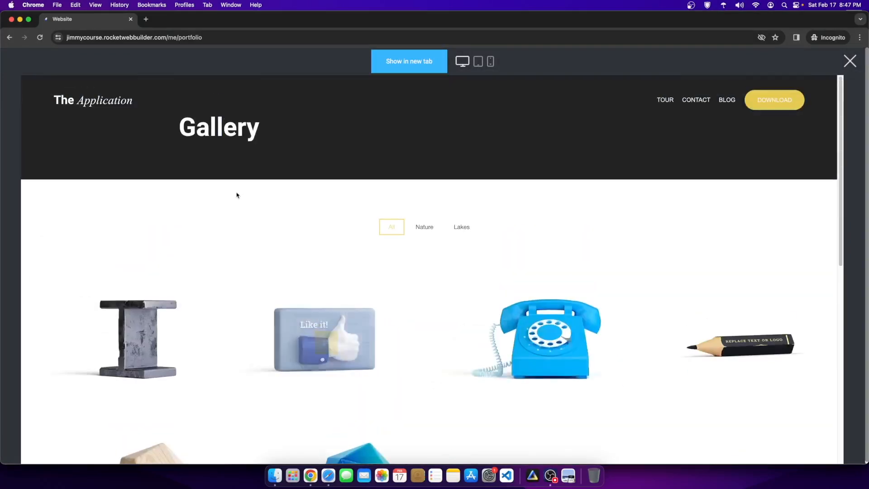
left_click(850, 60)
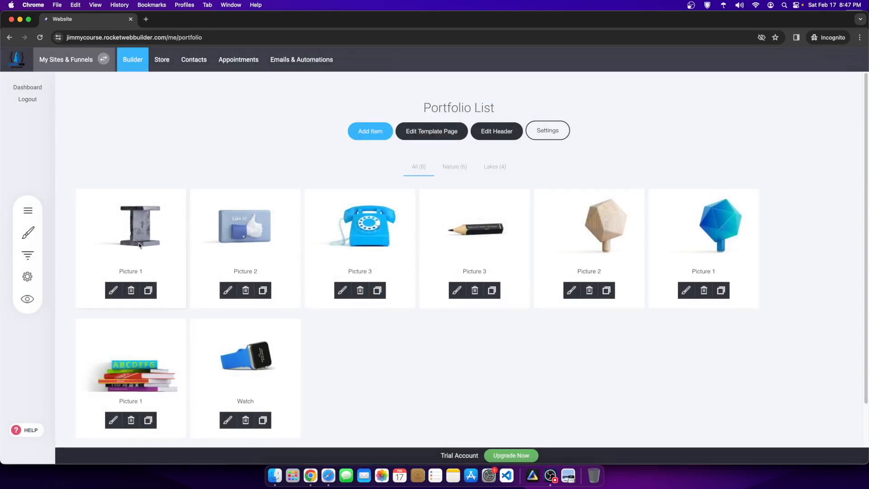
left_click(548, 136)
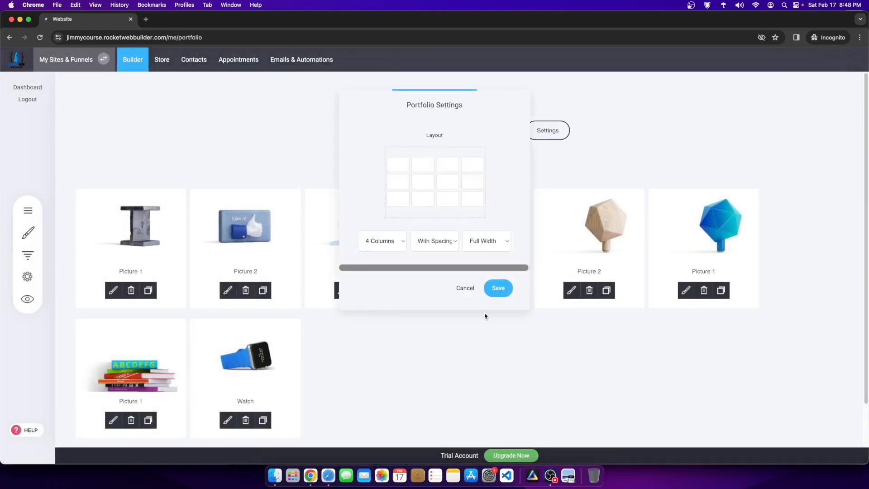
left_click(465, 287)
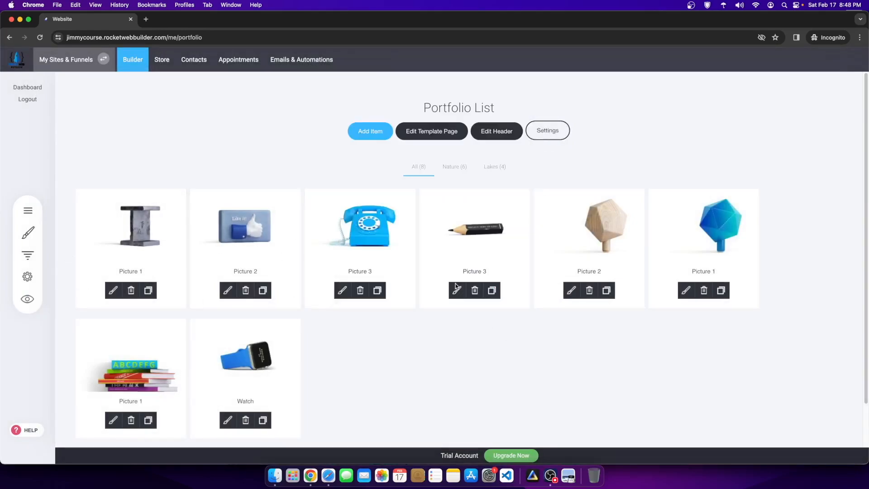
Step: Delete the Gallery page from the site's pages list
left_click(28, 210)
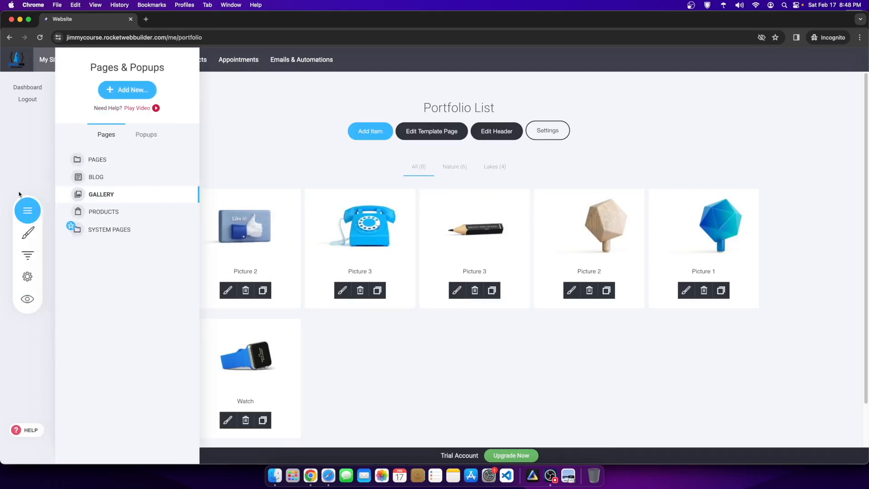
left_click(185, 195)
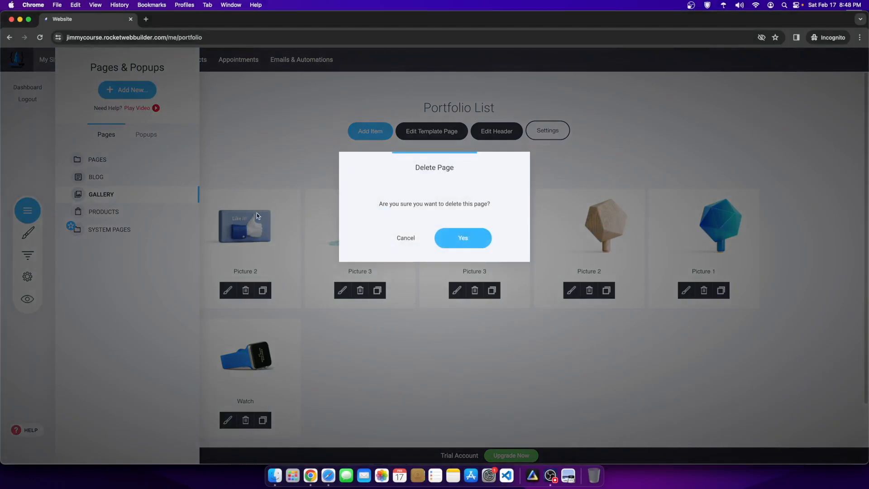
left_click(442, 244)
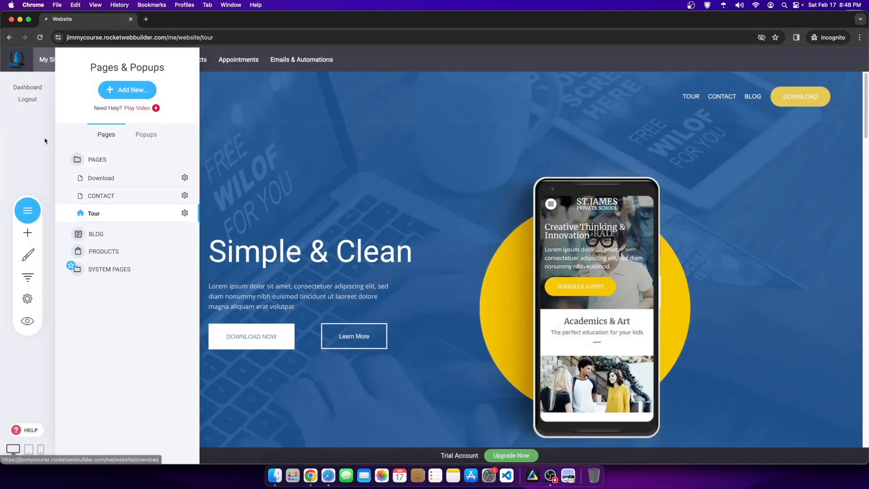
Step: Delete the Download page via its gear menu, leaving CONTACT, Tour, Blog and Products
left_click(117, 92)
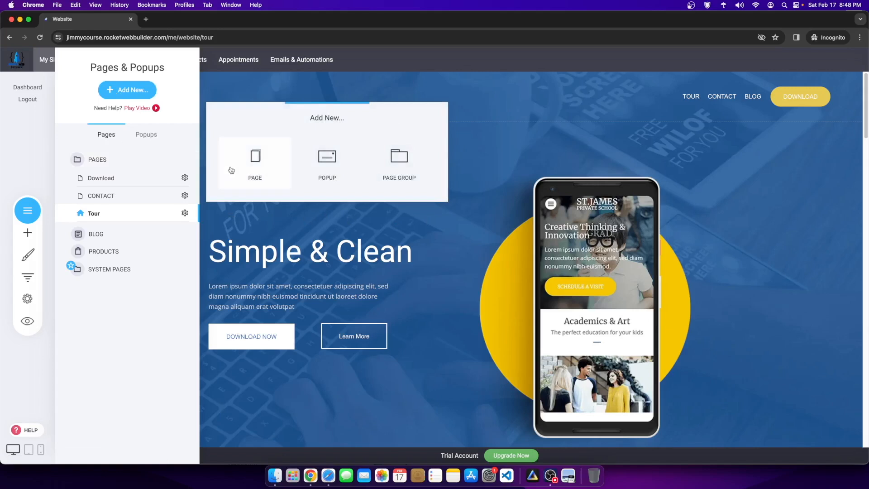
left_click(145, 338)
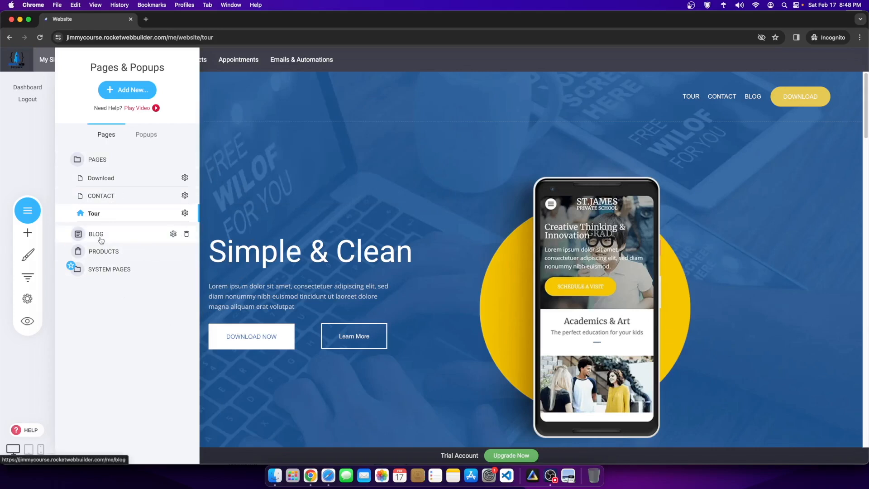
left_click(115, 178)
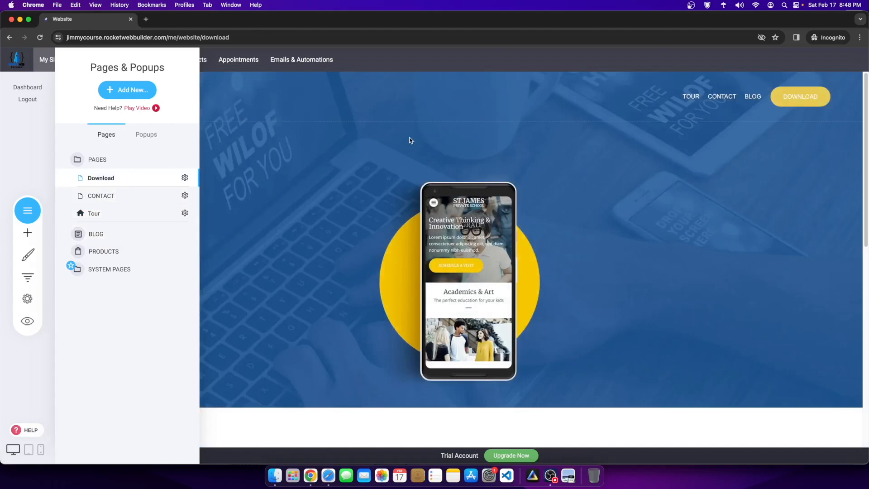
left_click(184, 177)
left_click(187, 145)
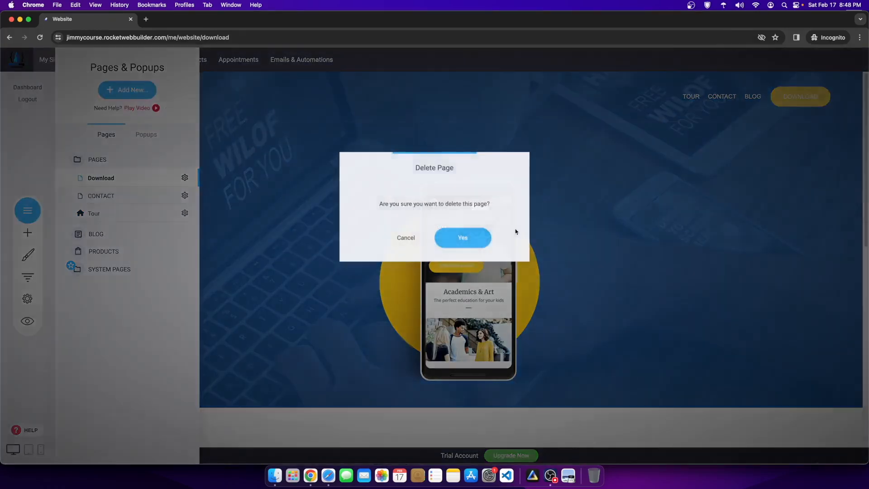
left_click(460, 236)
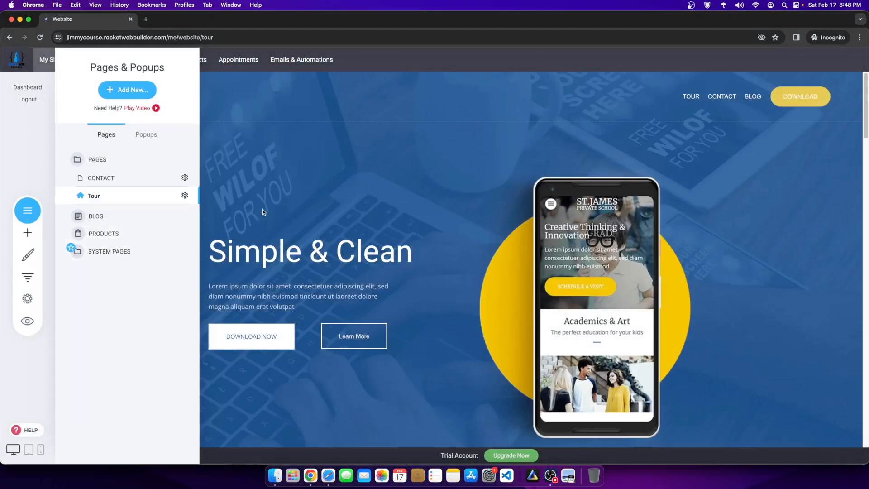
left_click(137, 93)
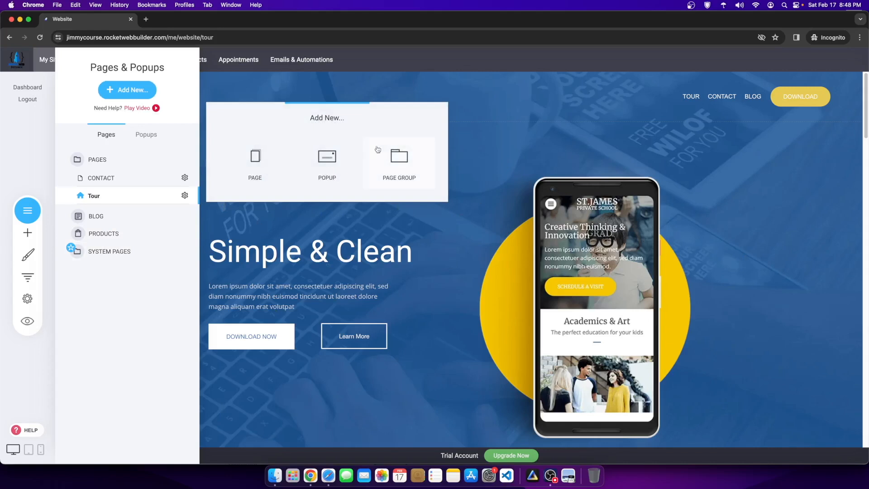
Step: Create a page group named COURSE CONTENT through Add New > Page Group
left_click(152, 301)
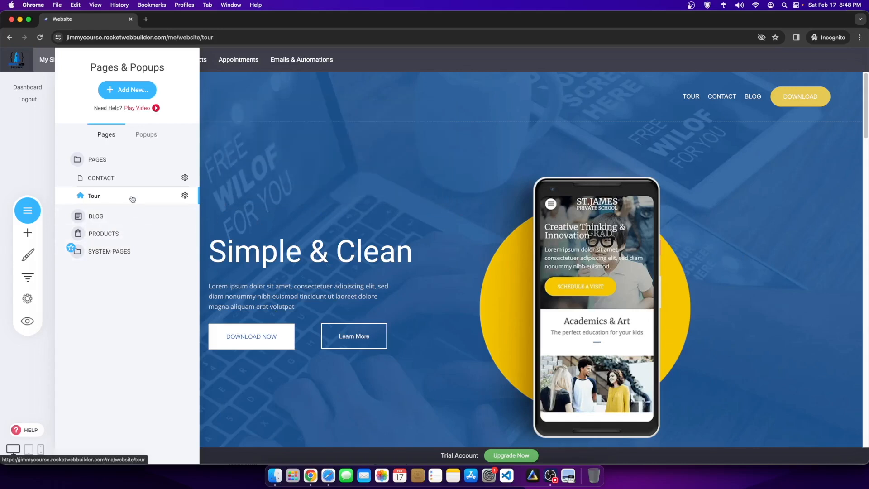
left_click(126, 90)
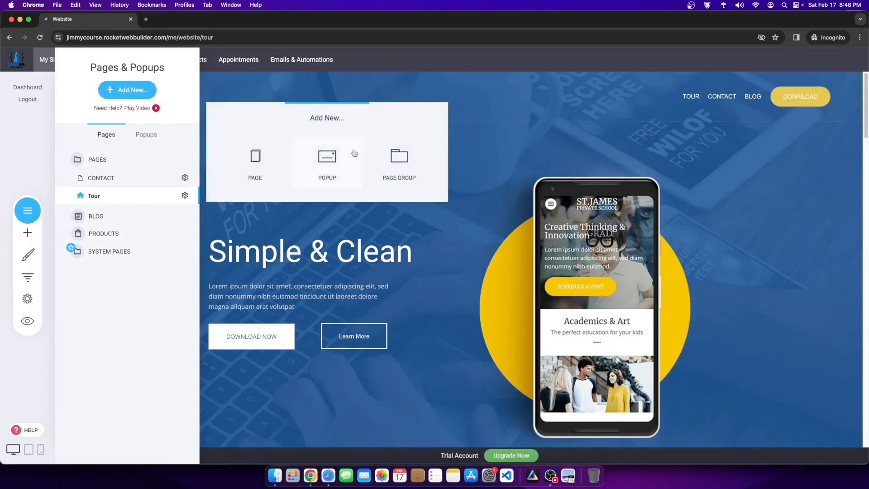
left_click(412, 162)
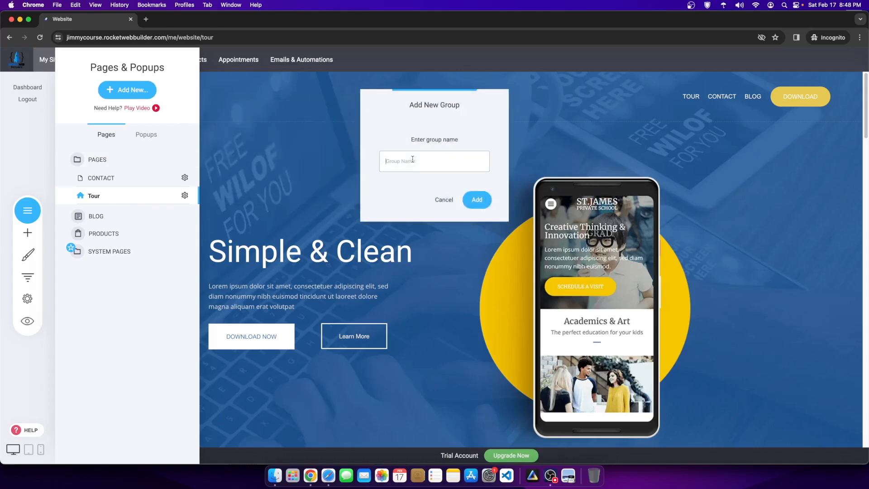
type("Course Content")
left_click(471, 194)
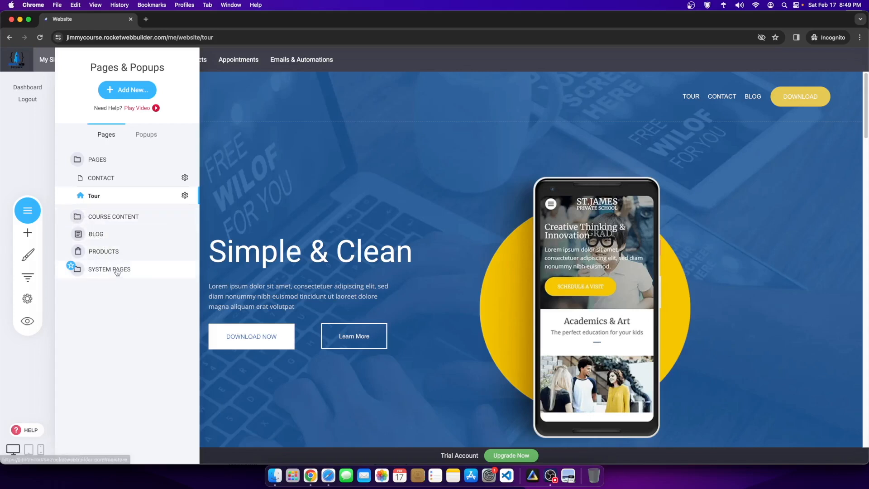
left_click(125, 252)
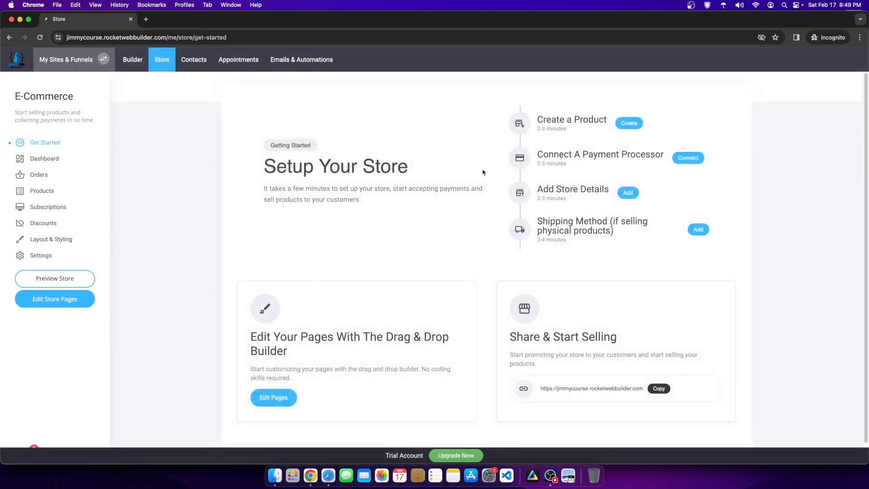
Step: Add a new Membership product from the store's product list
left_click(34, 192)
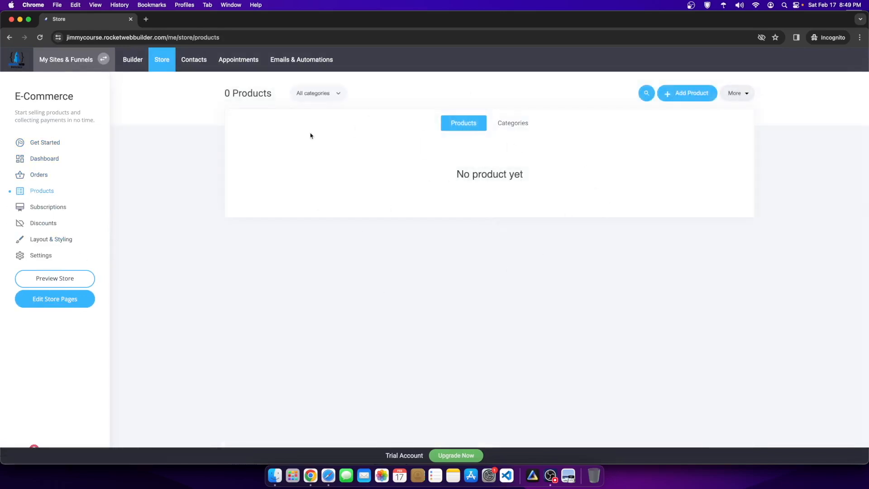
left_click(675, 96)
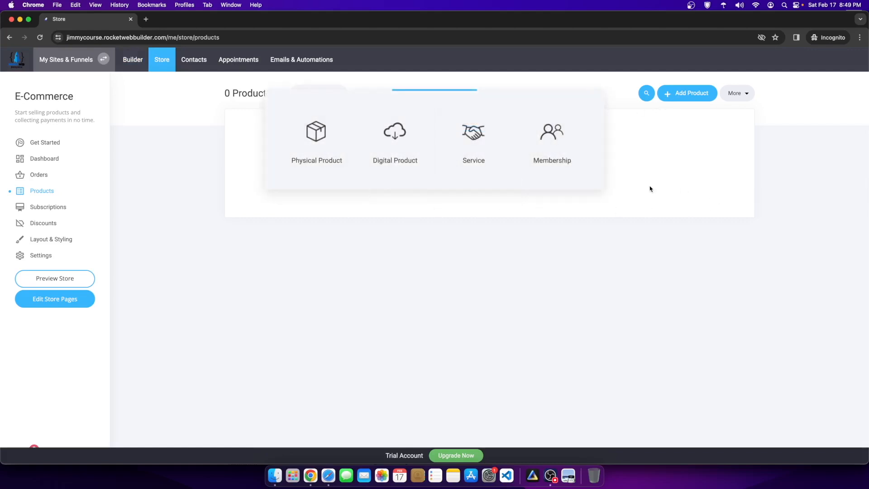
left_click(552, 134)
Step: Title the product 'Fitness Course Temporary', price it at 9, and mark it as a subscription
left_click(339, 154)
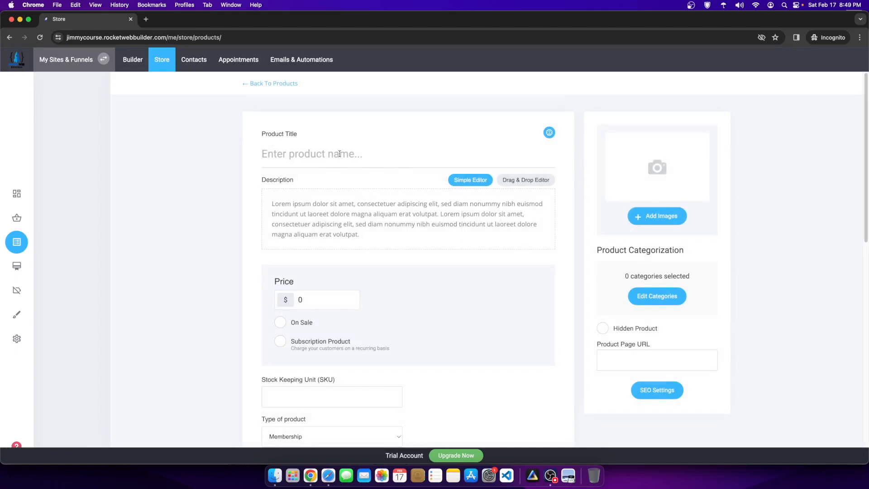
type("Course")
key("BackSpace")
key("BackSpace")
key("BackSpace")
key("BackSpace")
key("BackSpace")
key("BackSpace")
type("Fitness Course T")
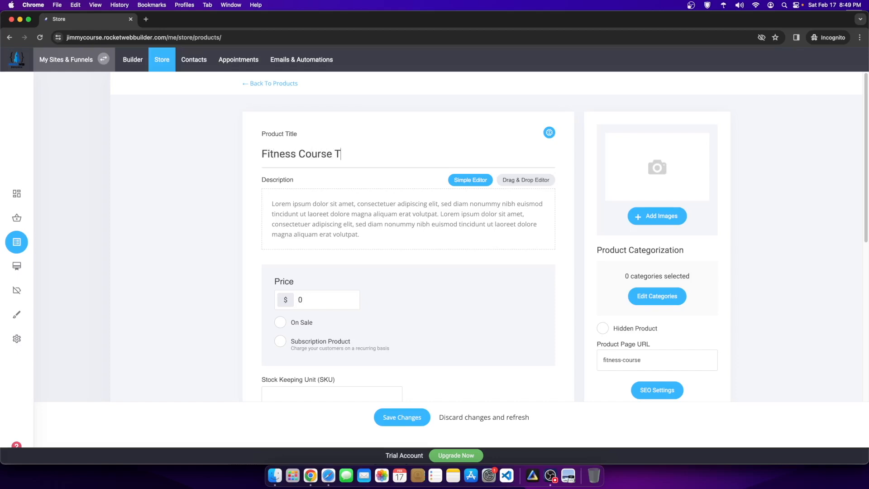
type("emporary")
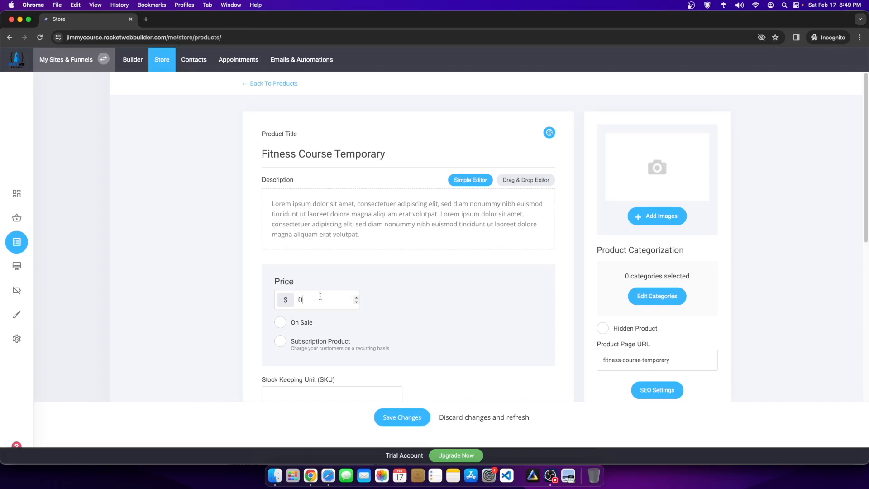
type("9")
left_click(280, 342)
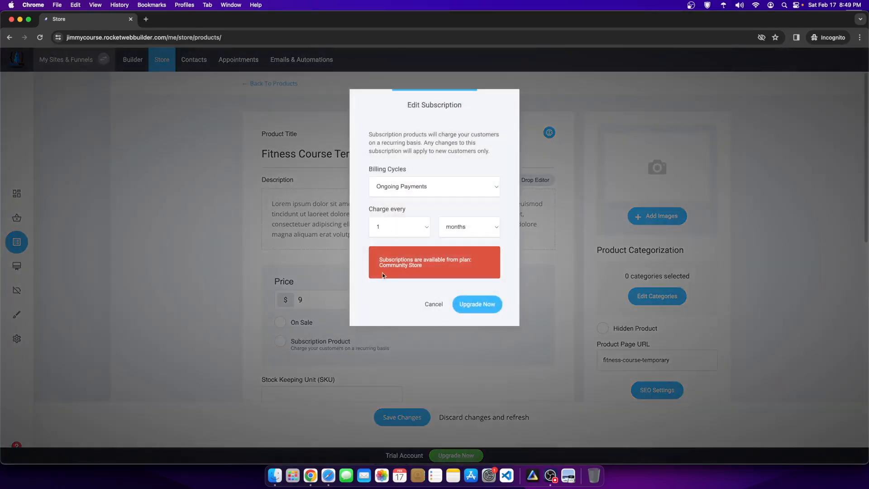
Step: Try saving the membership product and dismiss the plan-required save error
left_click_drag(385, 259, 417, 268)
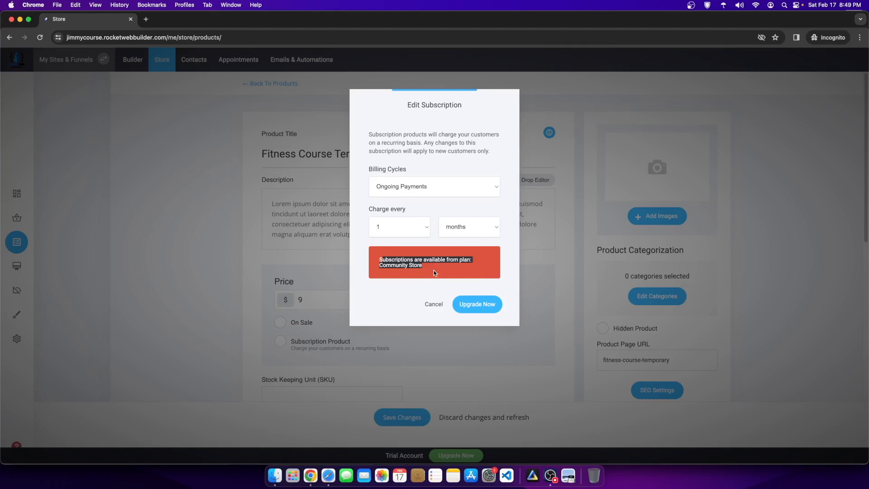
left_click(464, 270)
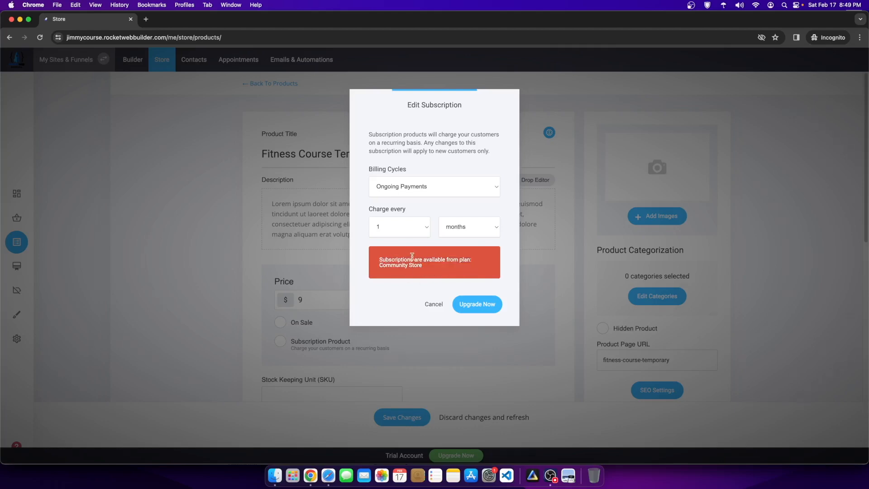
left_click(485, 306)
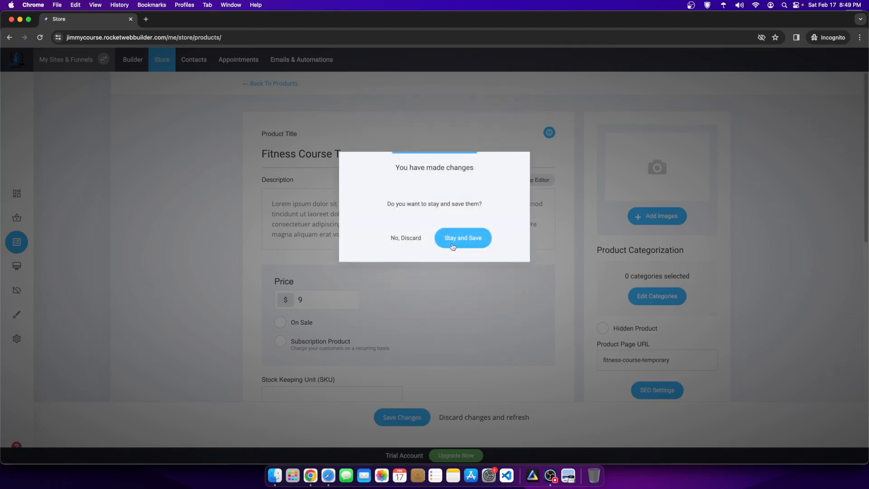
left_click(453, 235)
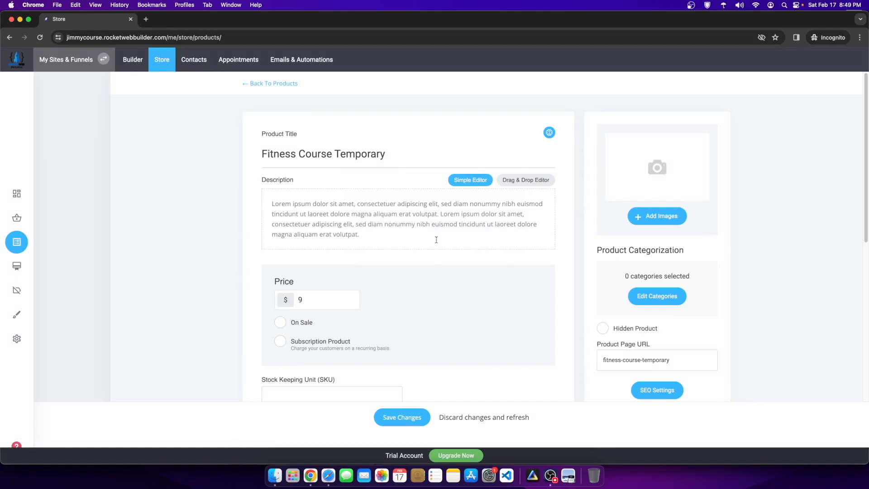
left_click(402, 417)
left_click(417, 255)
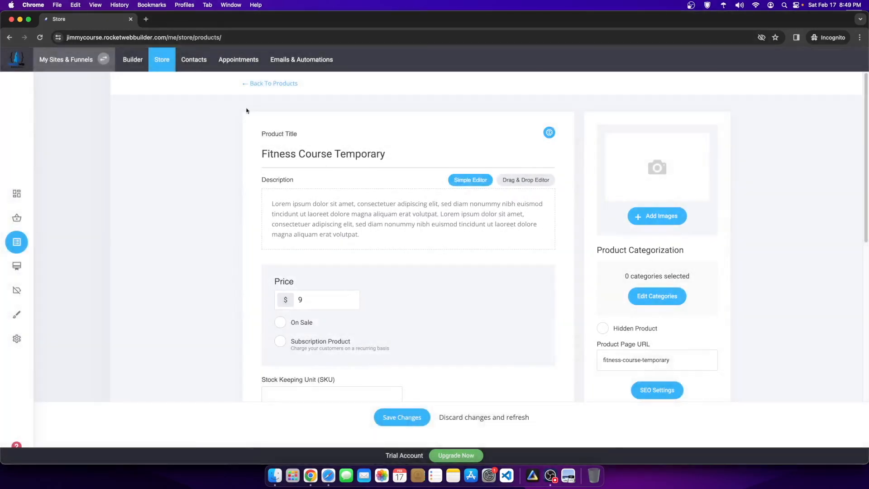
Step: Discard the unsaved product edits and open the billing upgrade plans
left_click(240, 83)
left_click(406, 238)
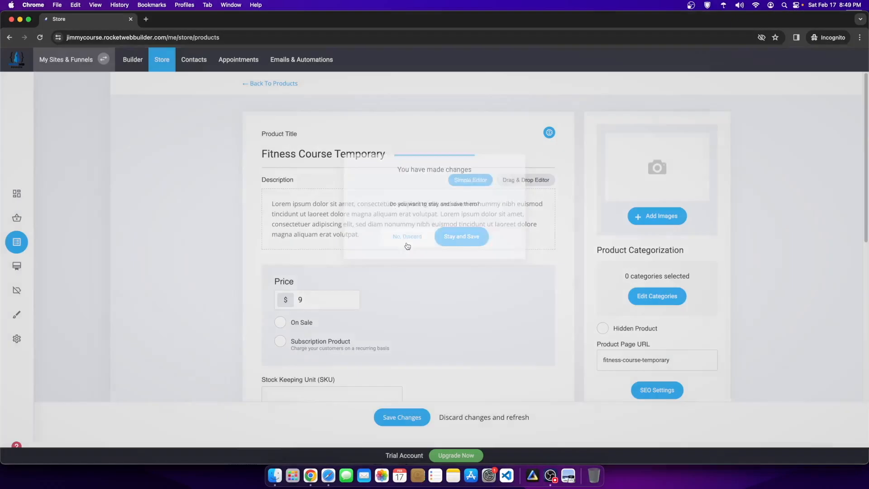
left_click(452, 456)
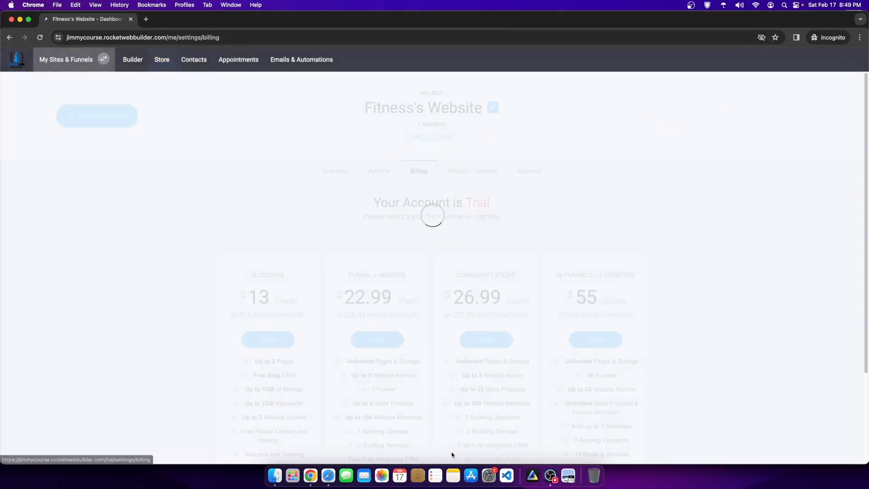
Step: Scroll the billing plans, then go back to the builder with Go To The Builder
scroll(450, 400, "down", 5)
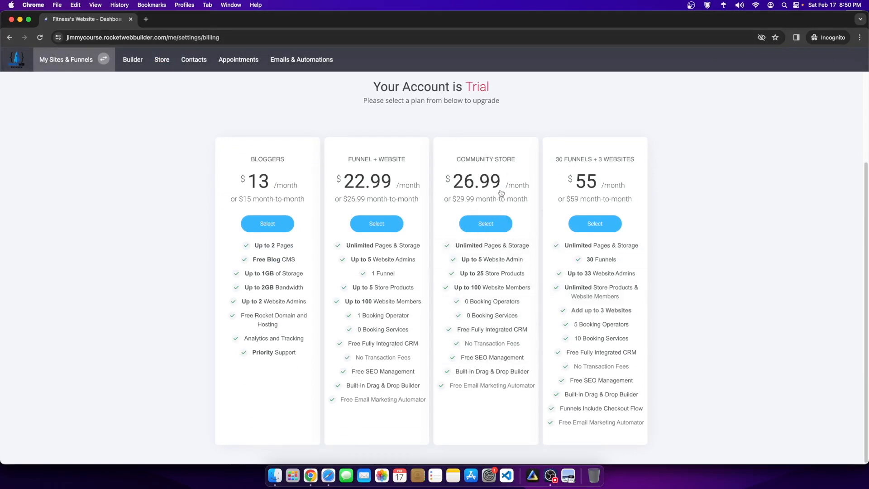
scroll(607, 170, "up", 5)
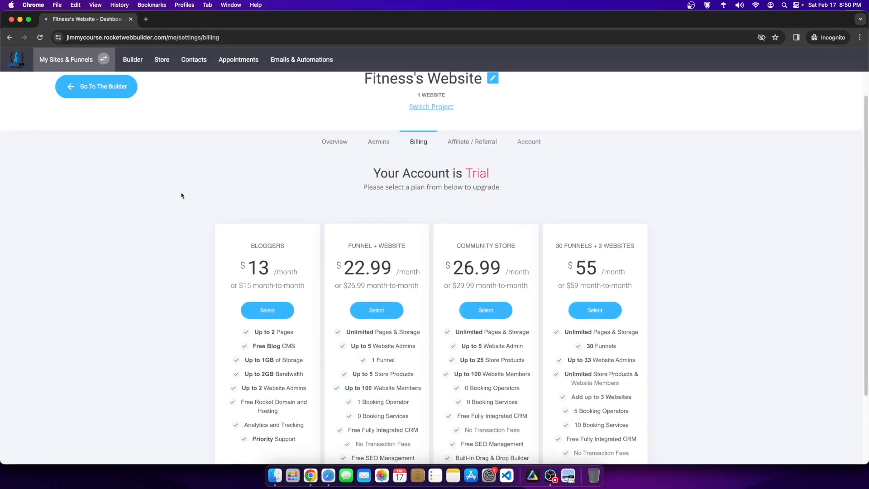
left_click(111, 86)
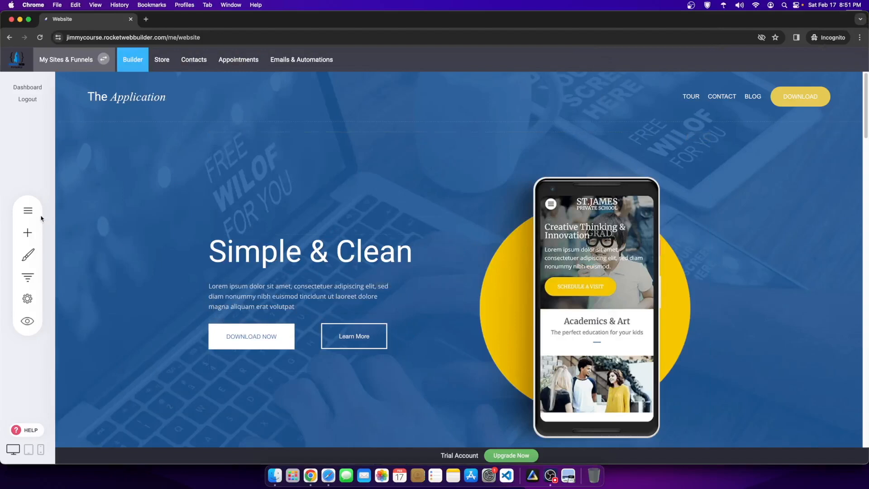
Step: Open the Pages & Popups list and try adding a new page via Add New > Page
left_click(28, 211)
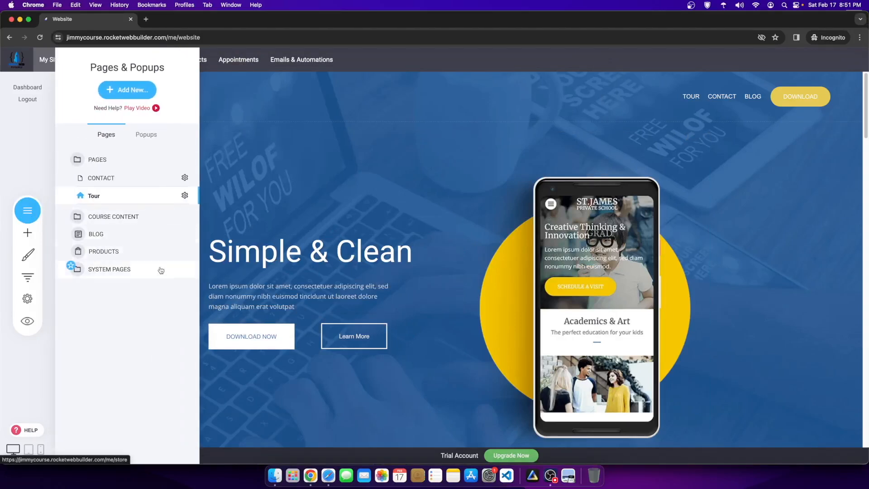
left_click(416, 313)
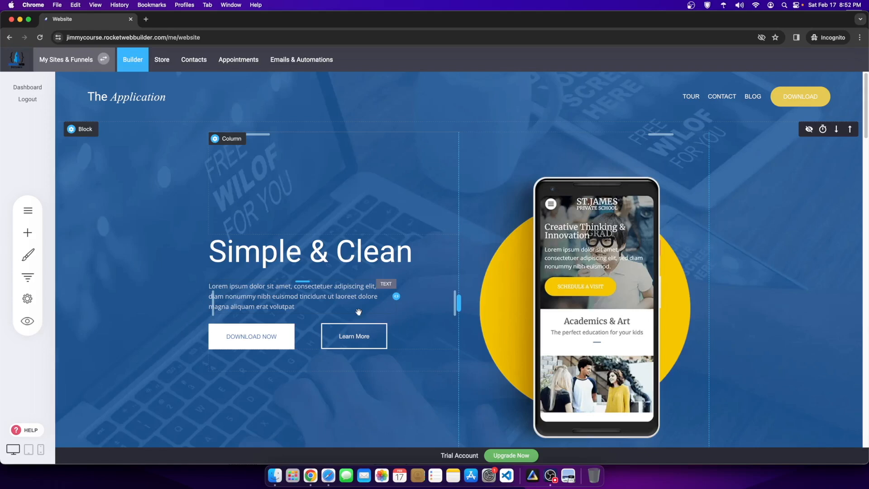
left_click(20, 217)
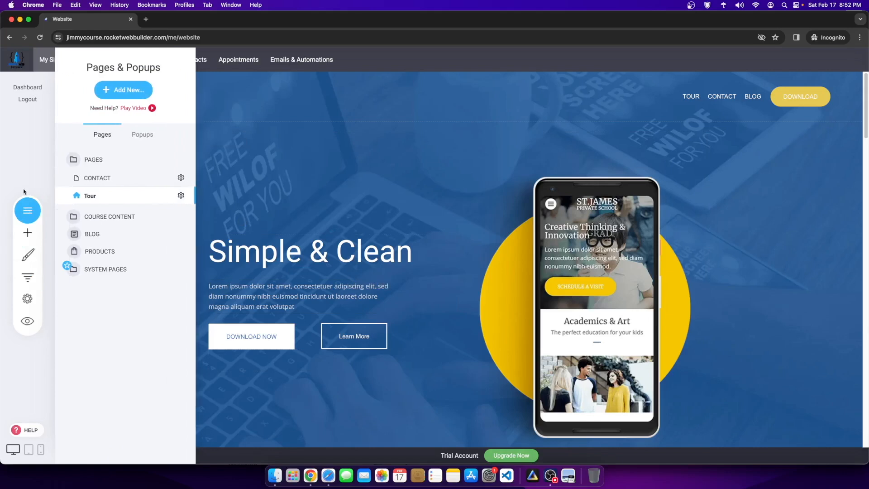
left_click(121, 90)
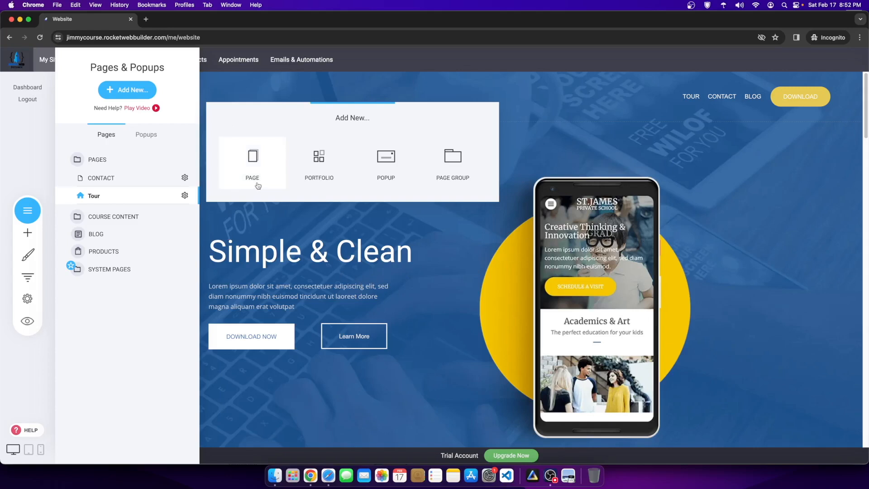
left_click(237, 157)
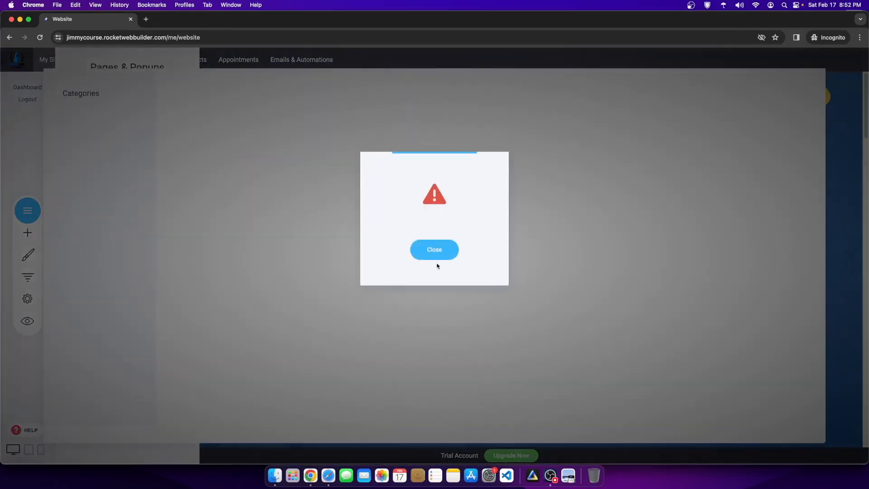
Step: Dismiss the warning, reload the builder, and reopen the Pages & Popups list
left_click(434, 251)
right_click(301, 183)
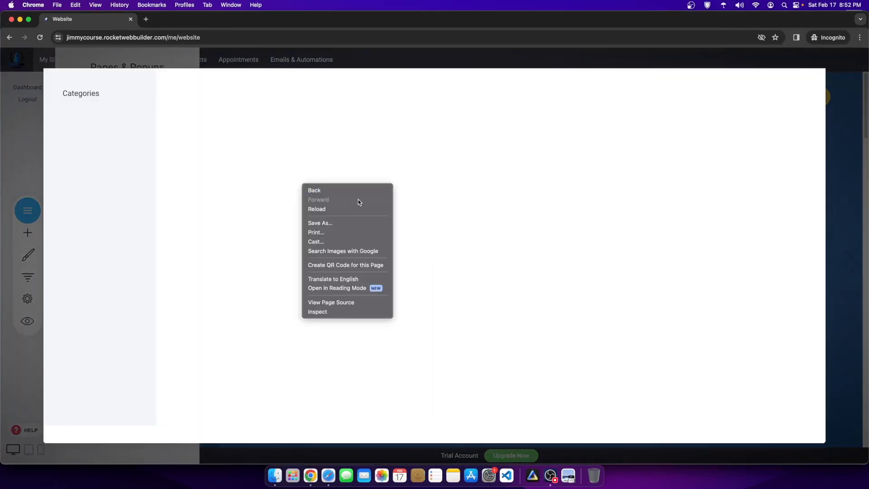
left_click(343, 206)
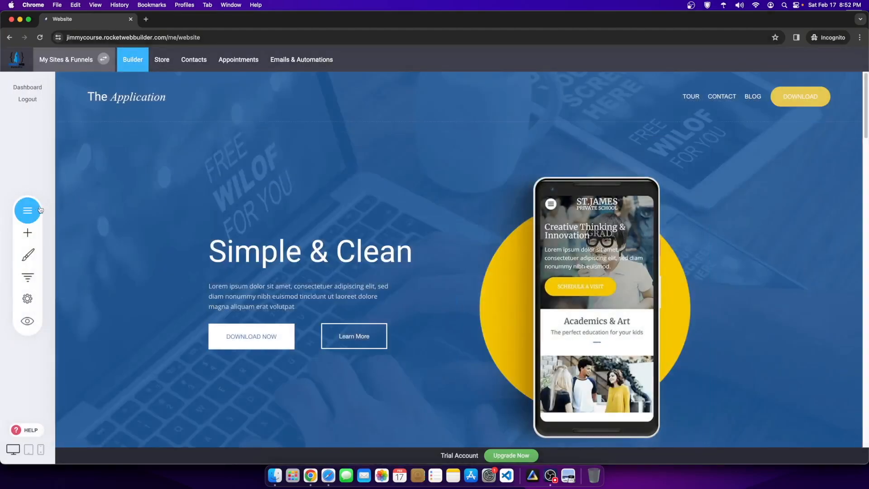
left_click(28, 210)
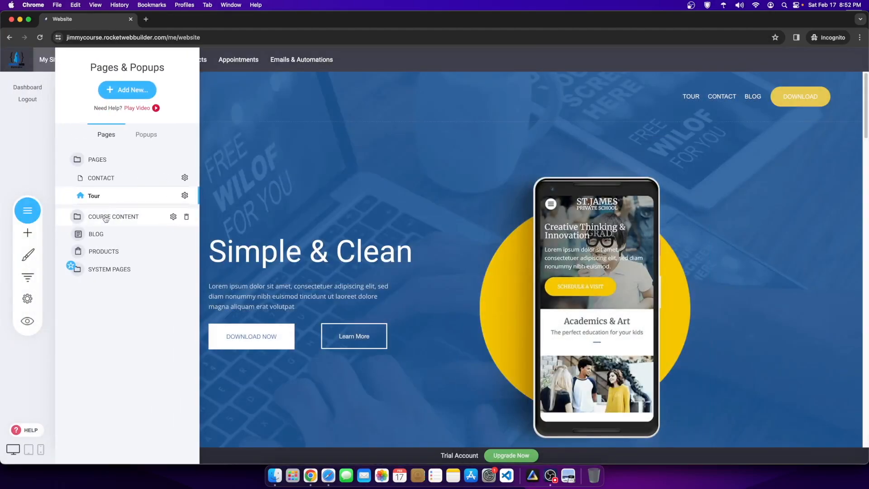
Step: Start a new page from a template and scroll through the Product templates
left_click(130, 92)
left_click(235, 161)
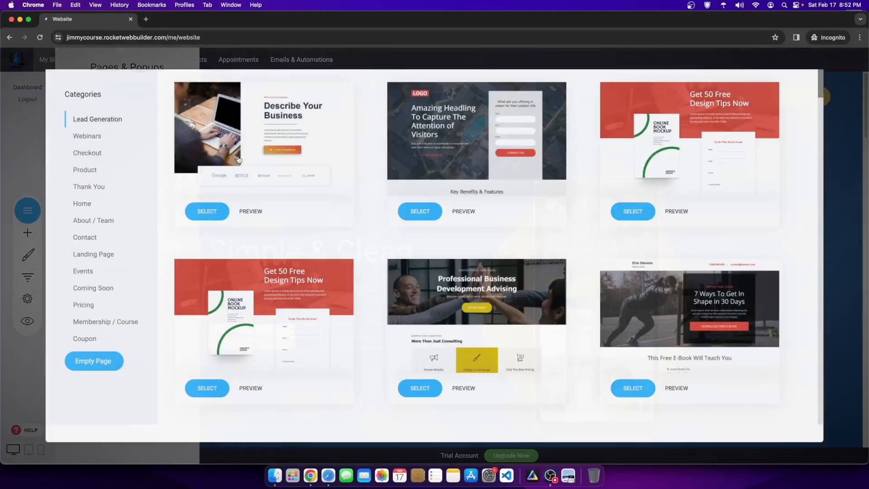
scroll(338, 319, "down", 5)
scroll(338, 319, "down", 5)
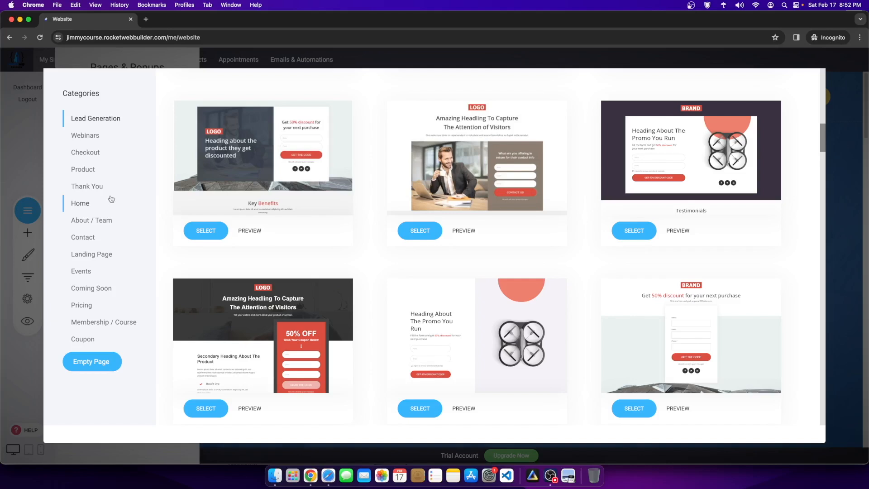
left_click(90, 170)
scroll(456, 206, "down", 10)
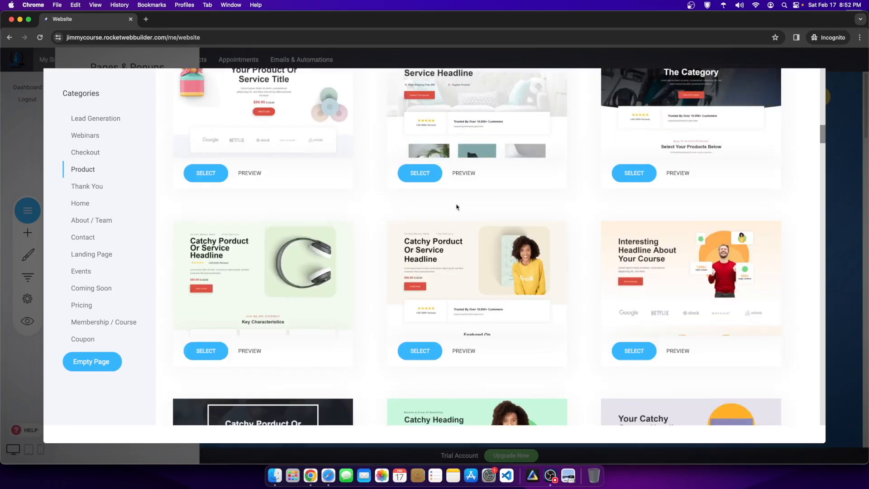
scroll(506, 232, "down", 10)
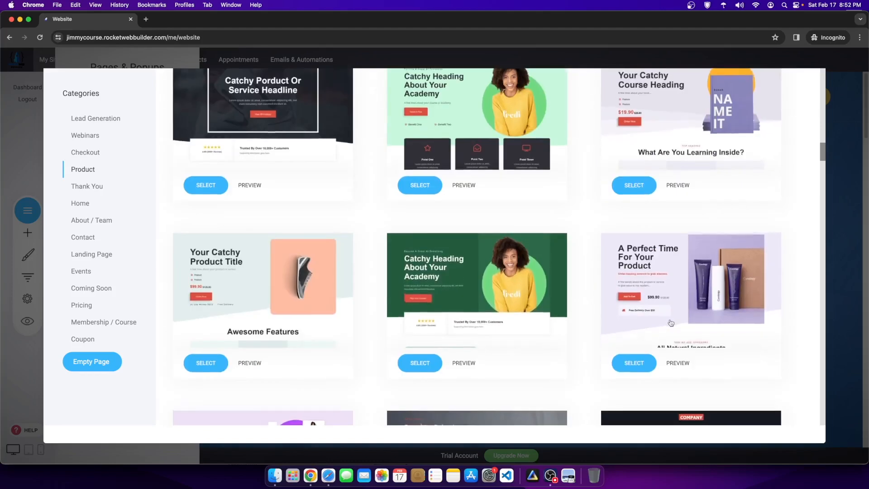
scroll(566, 306, "down", 15)
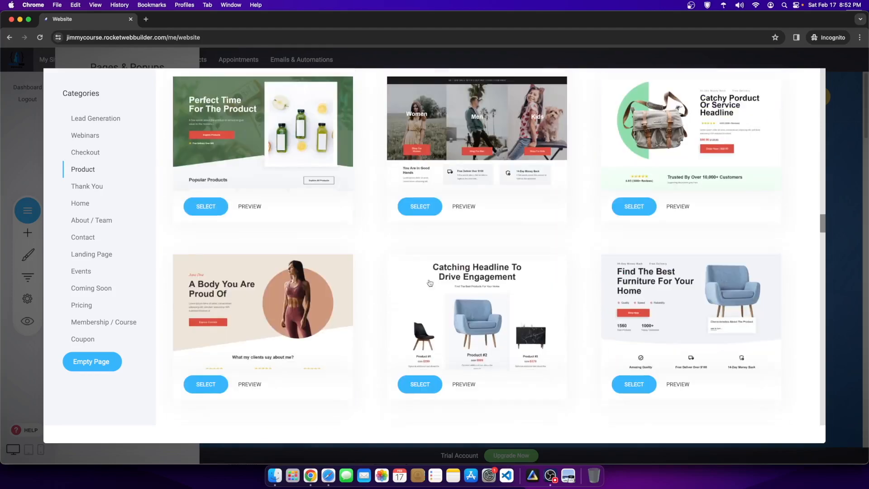
scroll(496, 254, "down", 15)
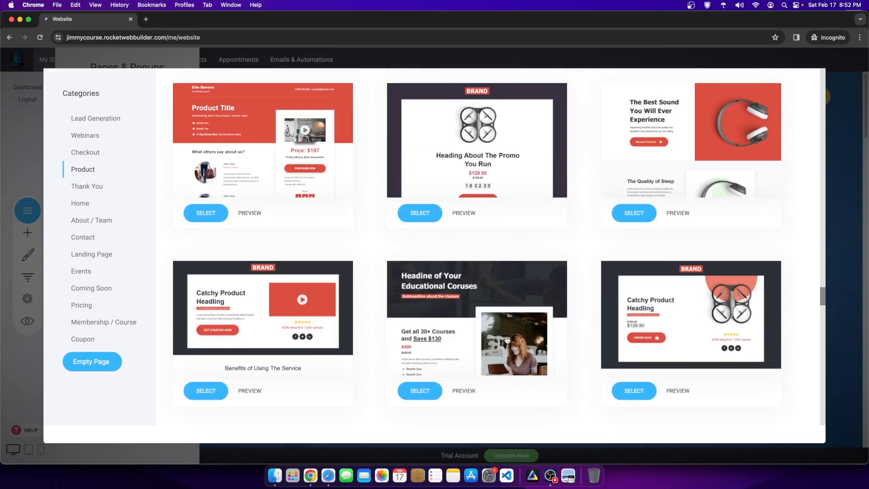
scroll(665, 330, "down", 10)
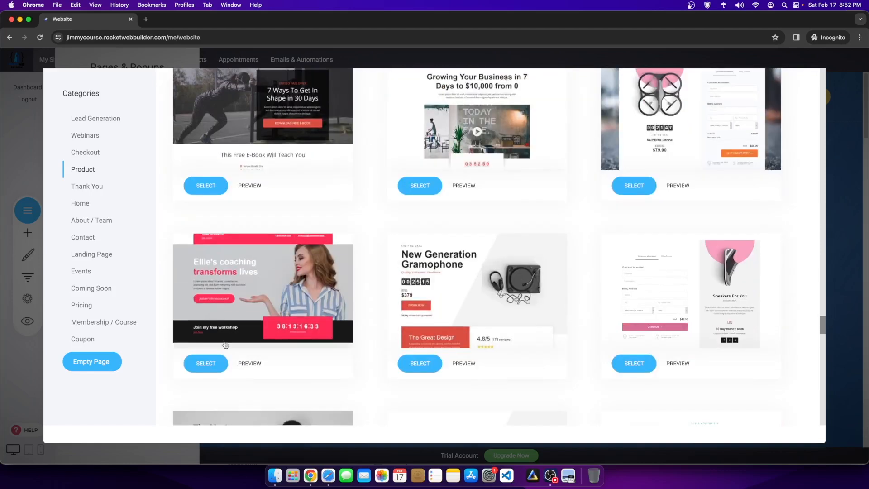
scroll(224, 347, "down", 15)
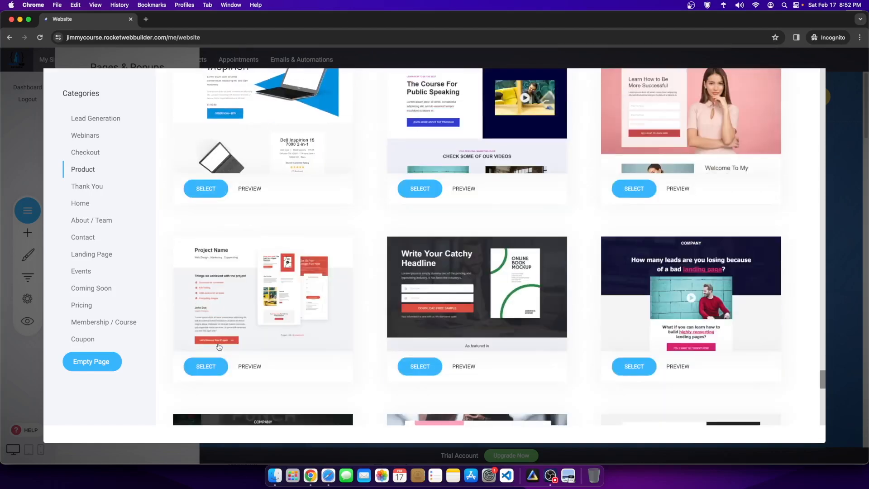
scroll(438, 313, "down", 8)
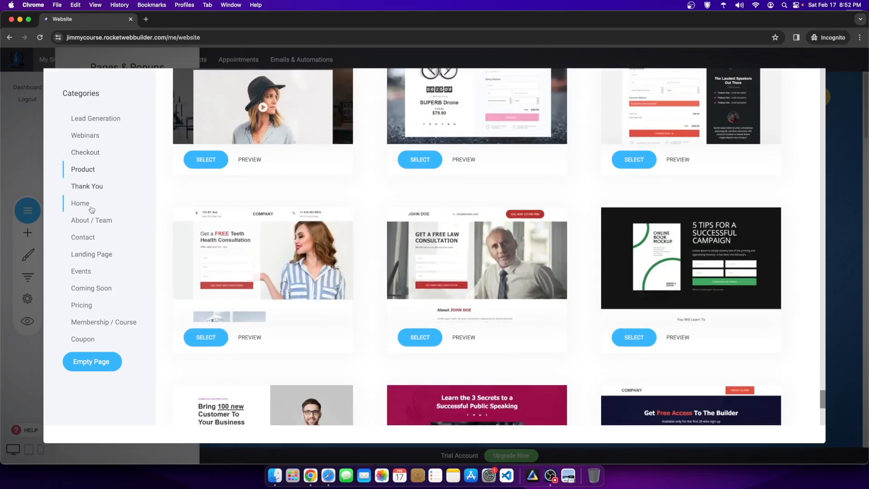
Step: Browse the Landing Page templates, then switch to the Membership / Course designs
left_click(100, 249)
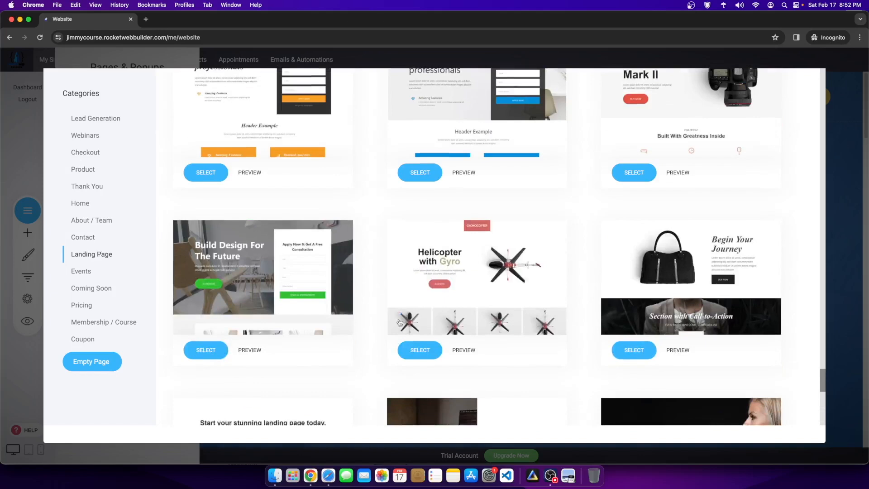
scroll(718, 313, "up", 10)
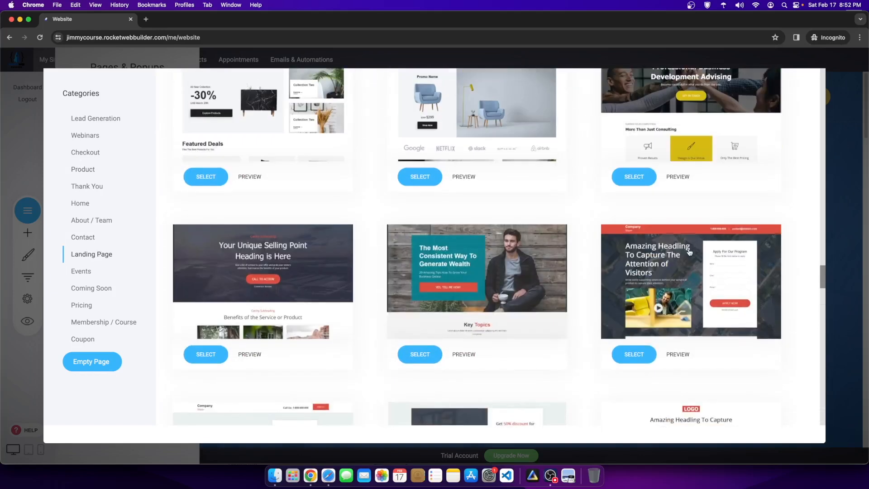
scroll(747, 320, "down", 5)
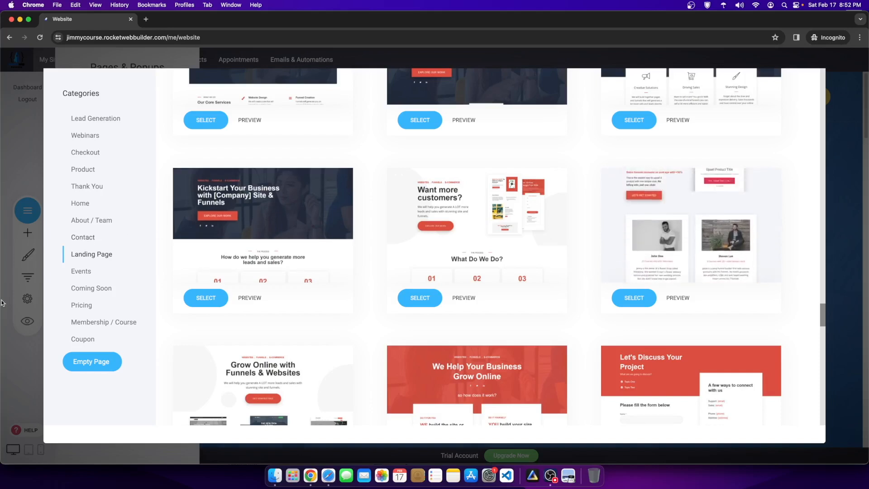
left_click(109, 328)
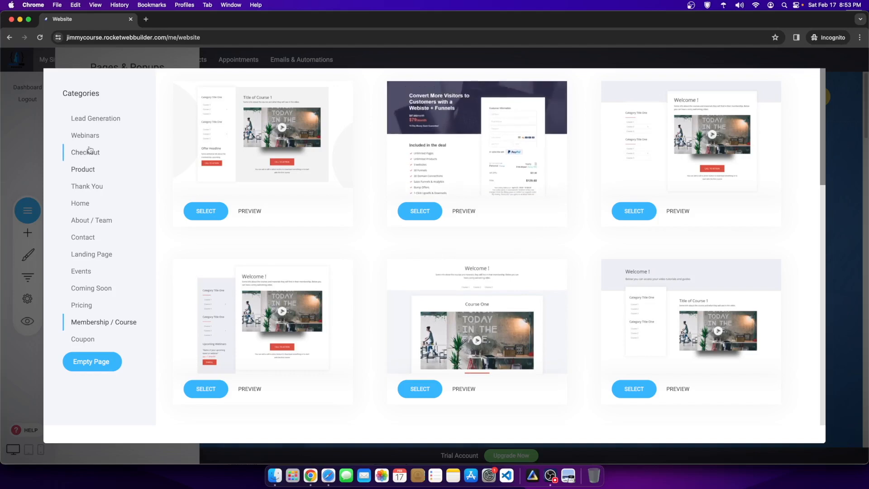
Step: Return to the Product templates and scroll through their layouts
left_click(80, 172)
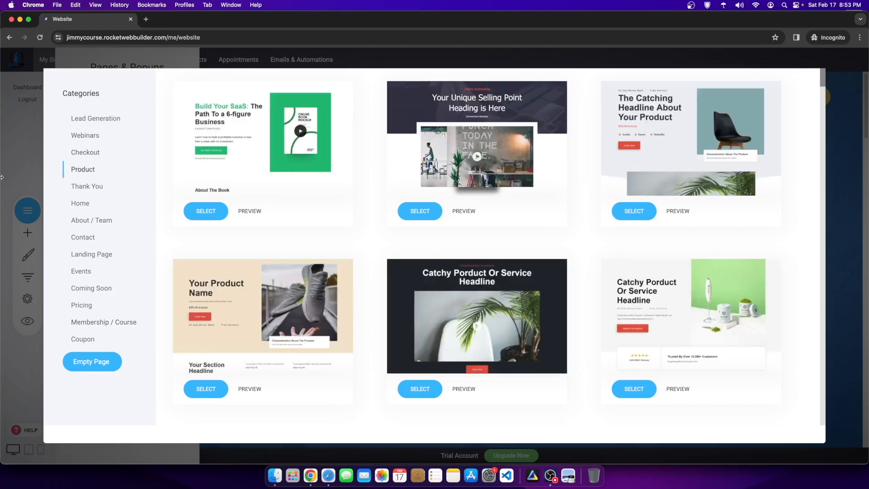
scroll(399, 247, "down", 6)
scroll(333, 266, "up", 6)
scroll(365, 224, "down", 10)
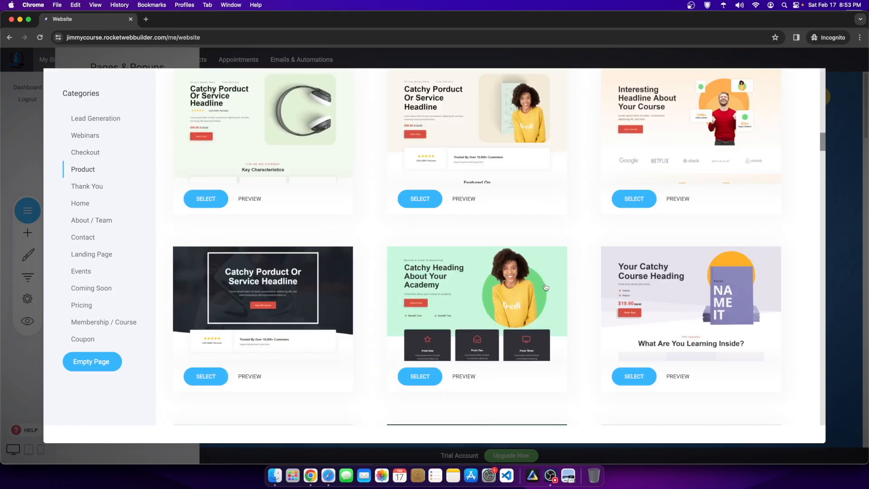
scroll(491, 258, "down", 15)
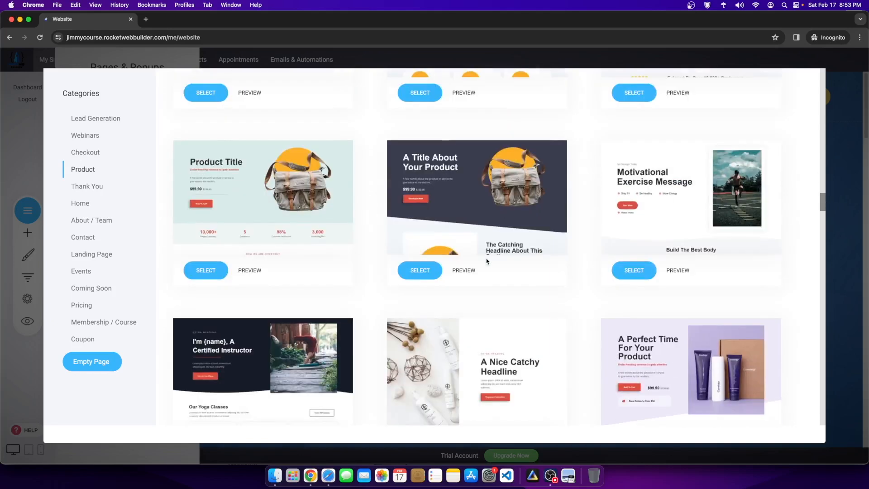
scroll(486, 261, "down", 8)
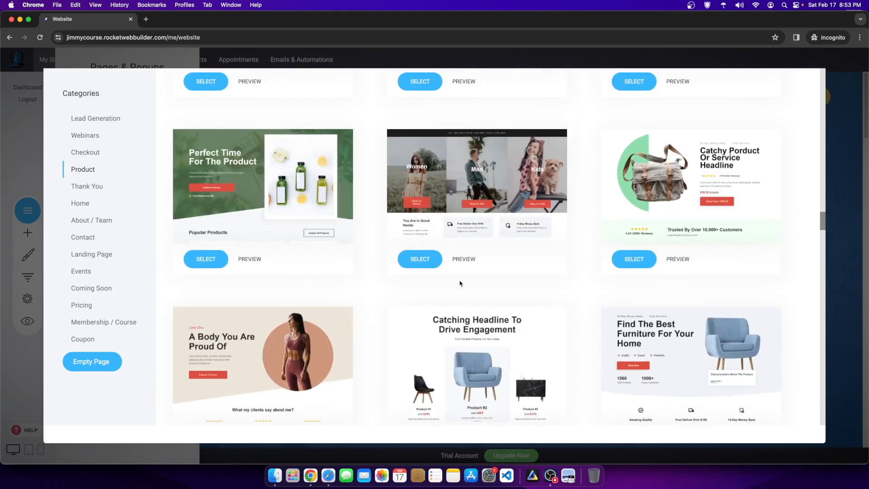
scroll(460, 283, "down", 8)
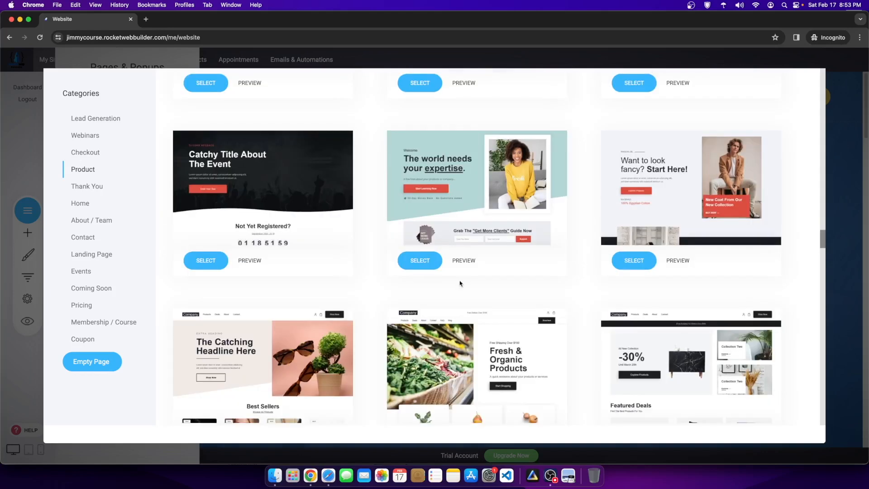
scroll(460, 283, "down", 10)
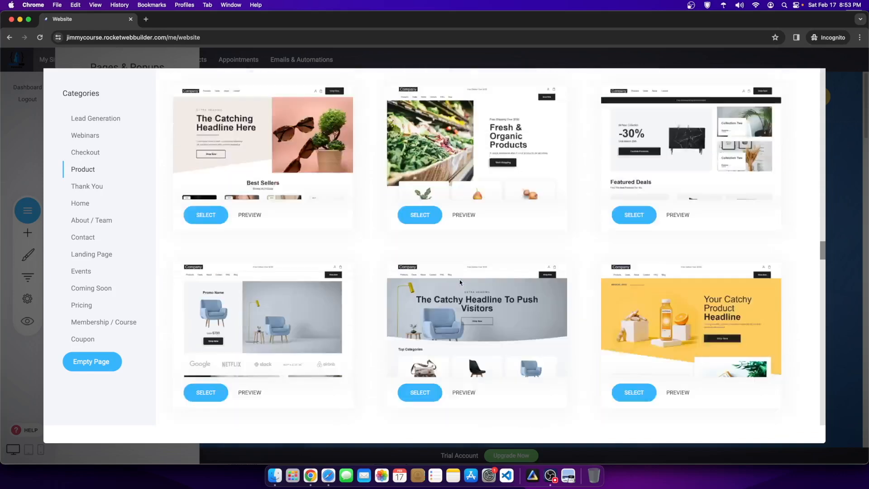
scroll(453, 284, "down", 5)
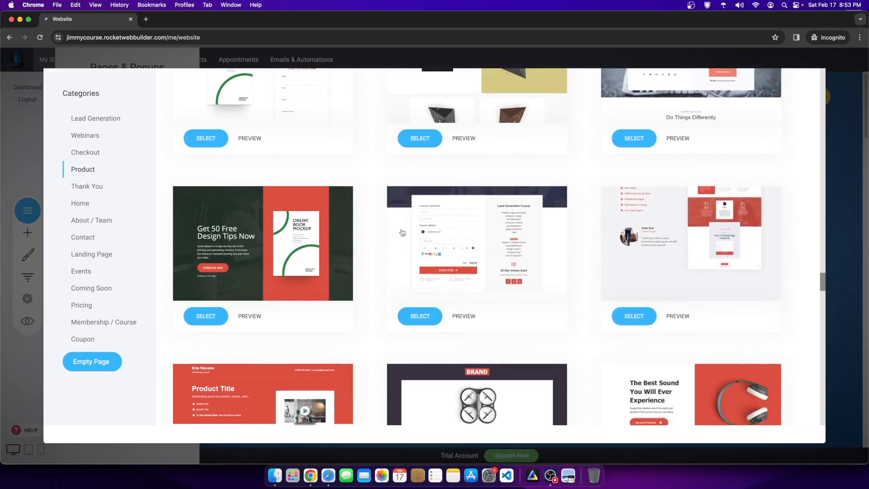
Step: Scroll to the Organic Skin Cream template and preview it
scroll(292, 259, "down", 10)
scroll(292, 259, "down", 15)
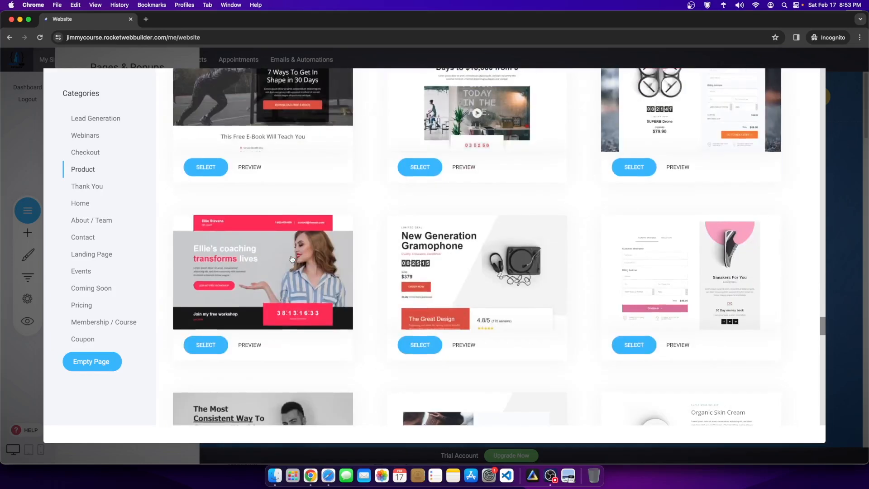
scroll(738, 249, "up", 4)
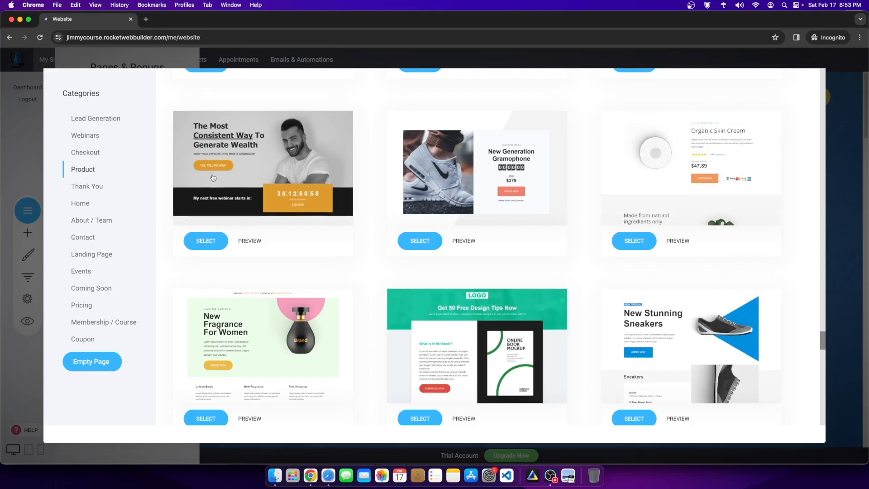
scroll(679, 272, "down", 15)
scroll(635, 293, "up", 20)
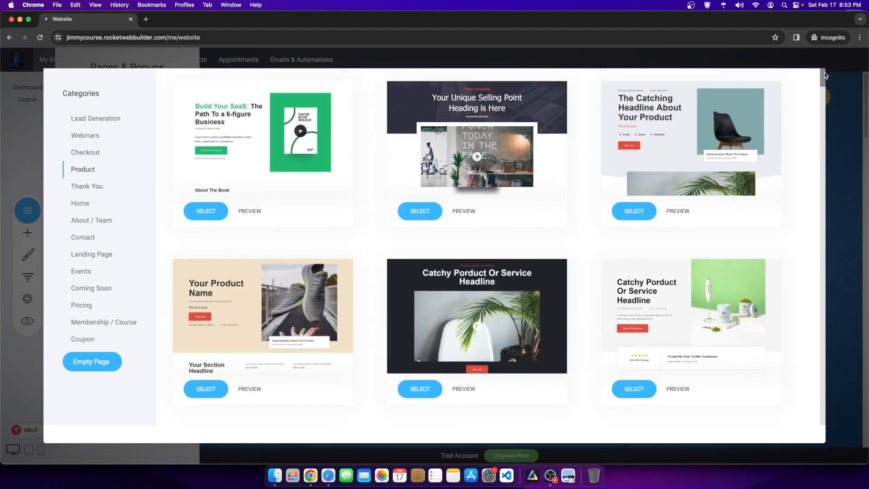
left_click_drag(824, 73, 847, 339)
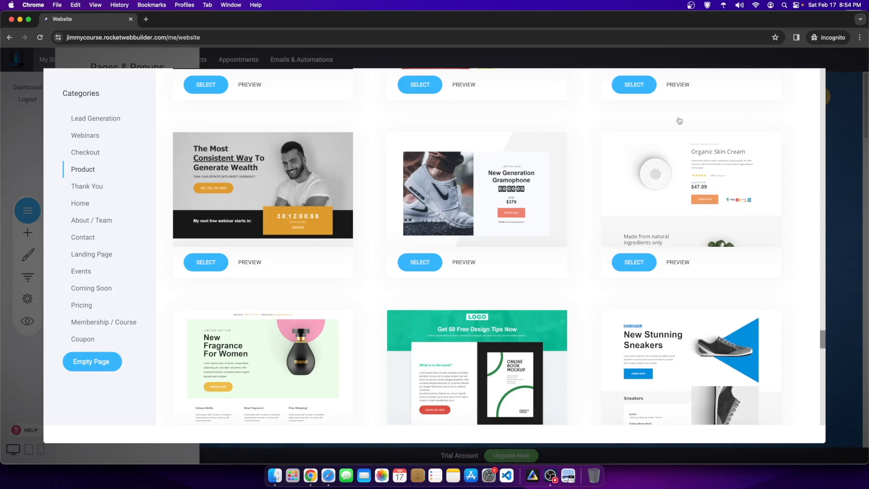
left_click(668, 261)
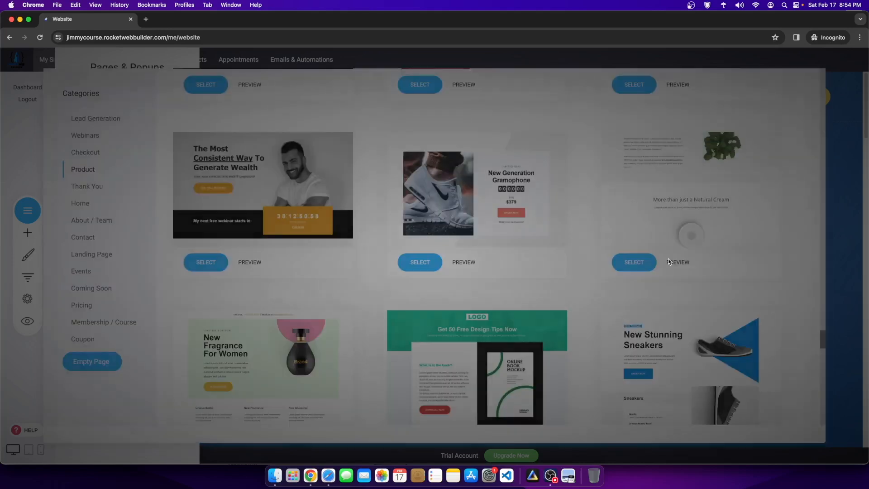
scroll(407, 213, "down", 3)
scroll(392, 210, "down", 15)
scroll(665, 191, "down", 15)
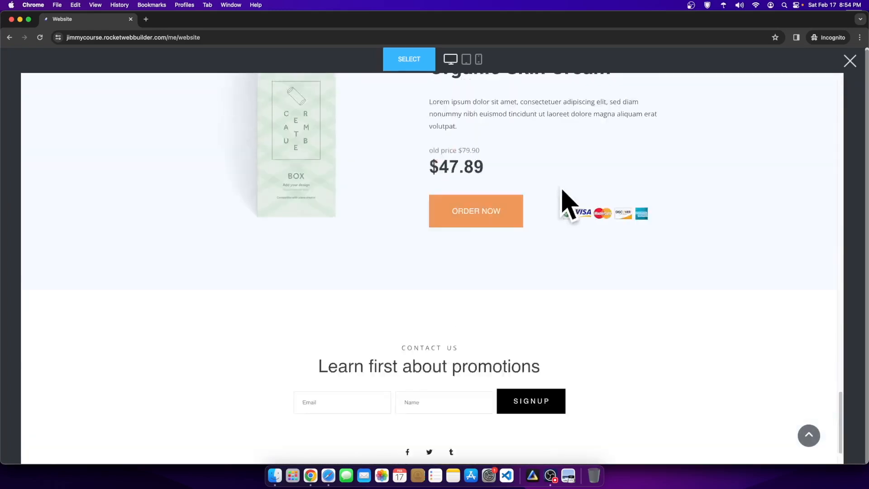
scroll(665, 179, "up", 20)
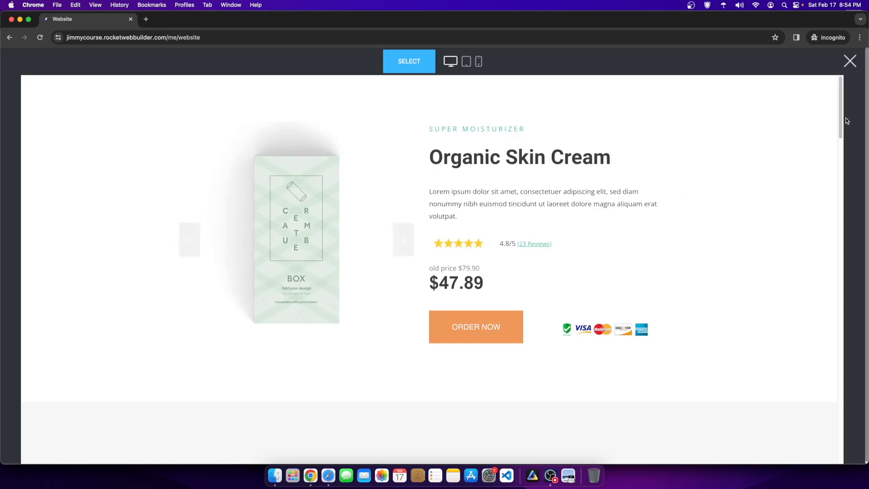
left_click(850, 60)
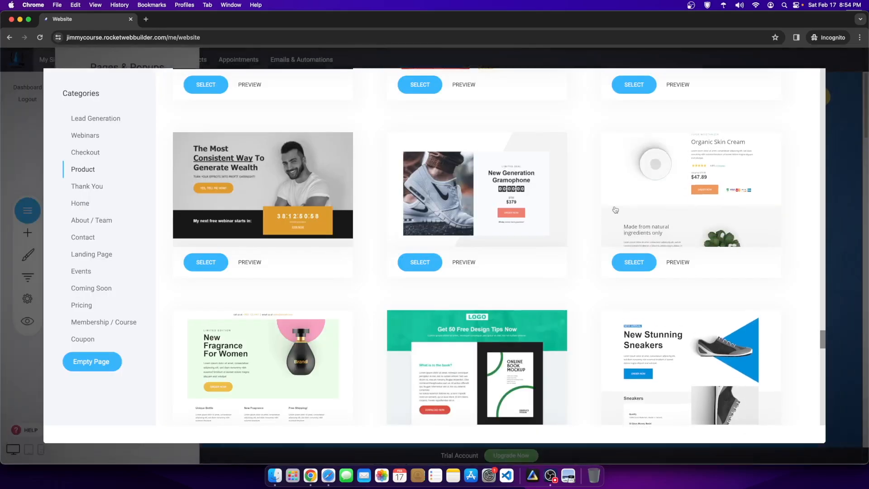
Step: Create a public Fitness Workout Coach page from the Organic Skin Cream Product Template
left_click(634, 262)
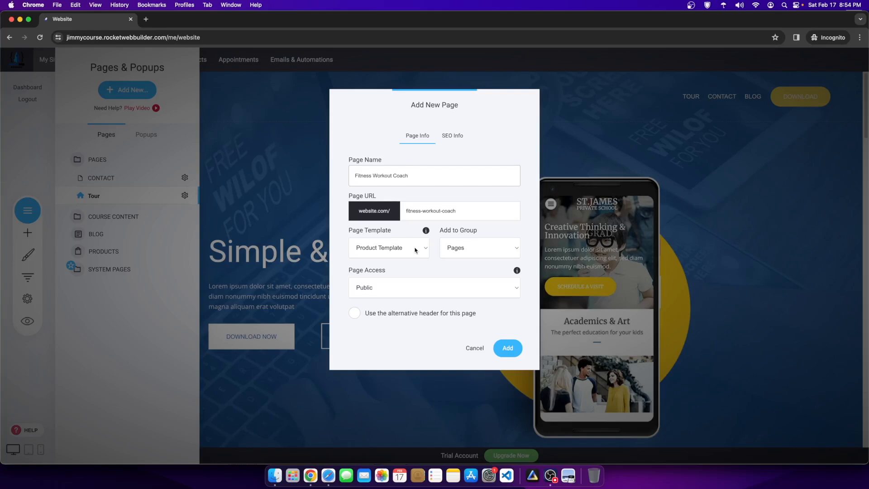
left_click(415, 249)
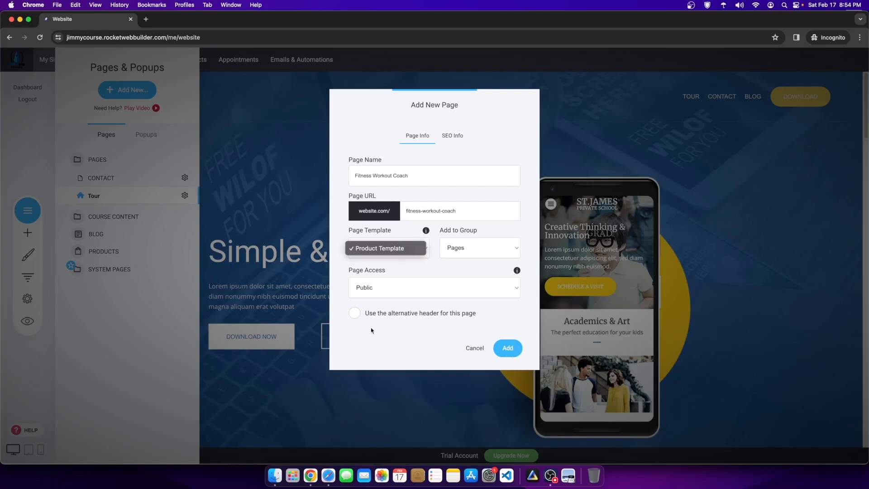
left_click(389, 291)
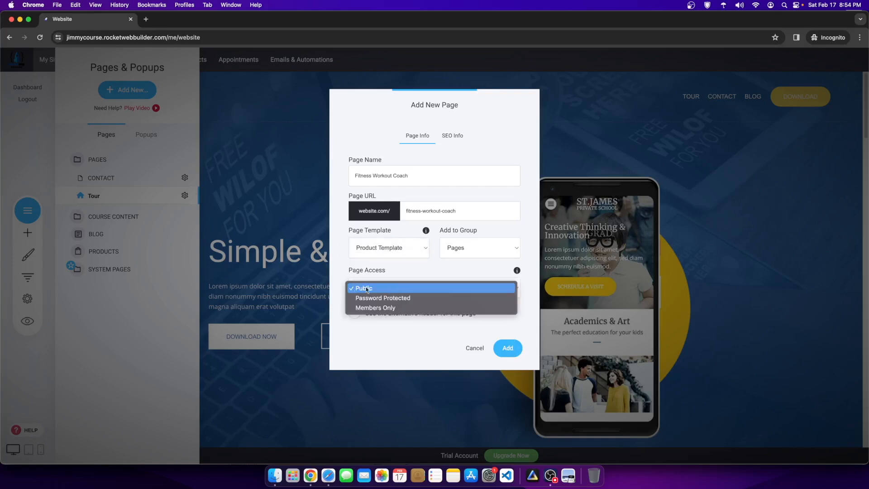
left_click(411, 338)
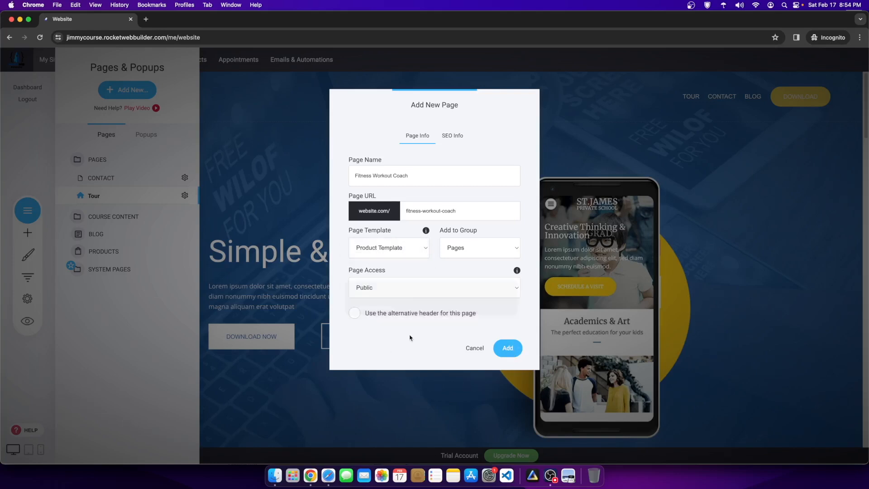
left_click(509, 349)
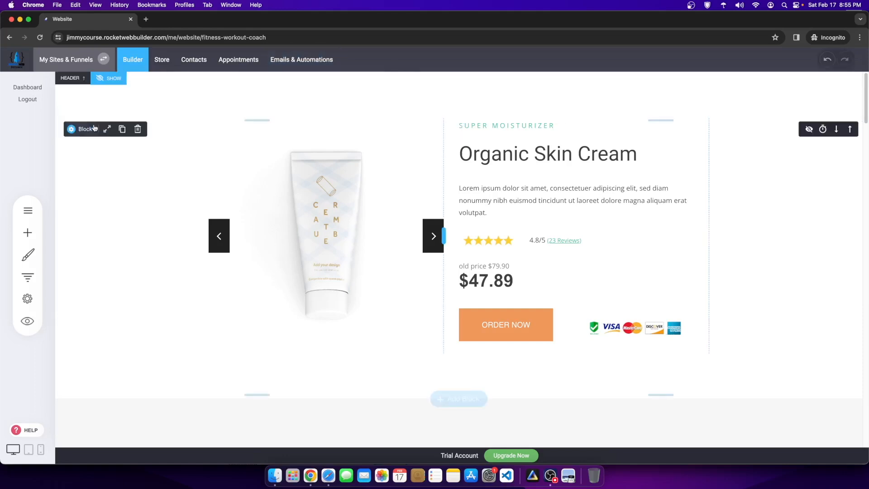
Step: Toggle the new page's header with HIDE/SHOW, leaving it hidden above the product block
left_click(108, 81)
left_click(109, 79)
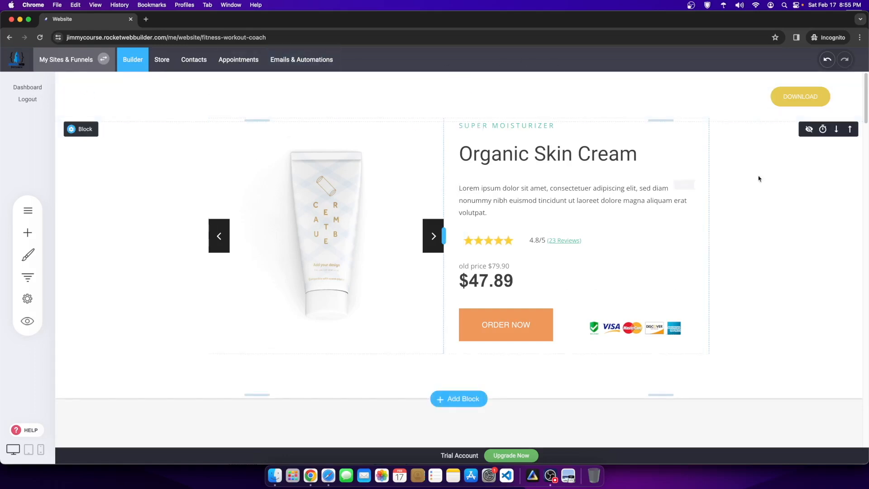
scroll(476, 217, "down", 10)
scroll(374, 299, "up", 10)
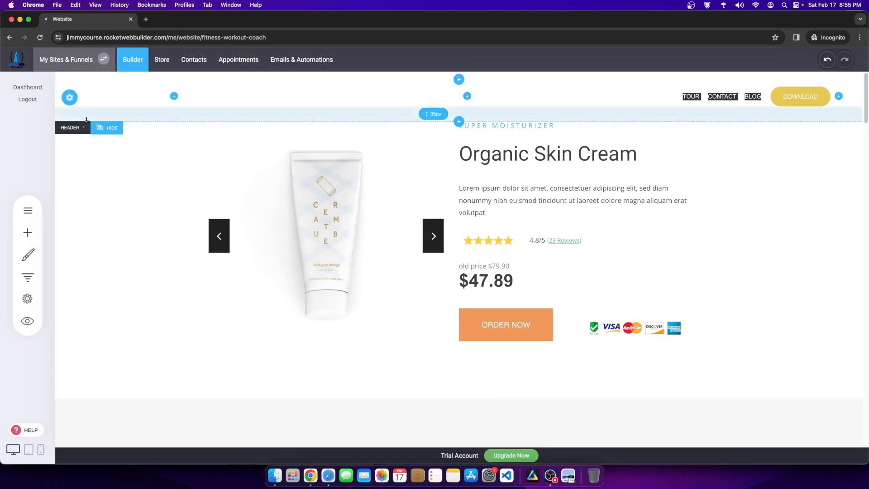
left_click(107, 128)
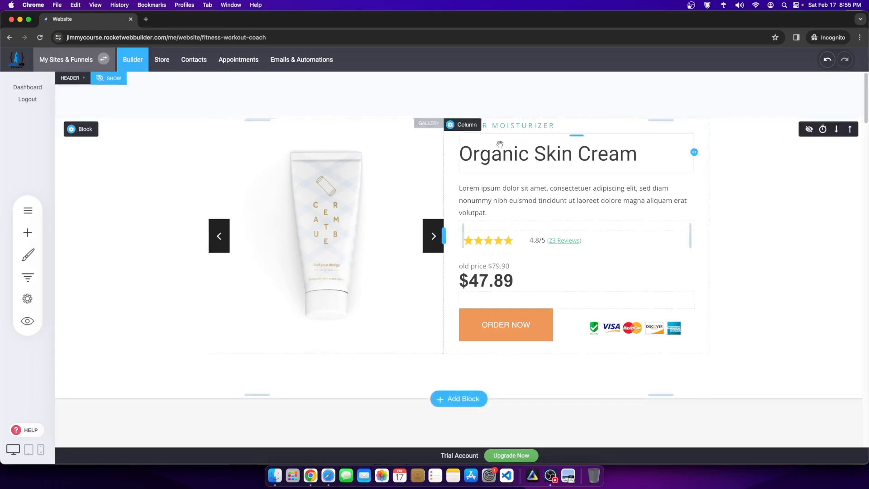
Step: Show the header and set its Tour, Contact and Blog menu text to red FF0000
left_click(108, 78)
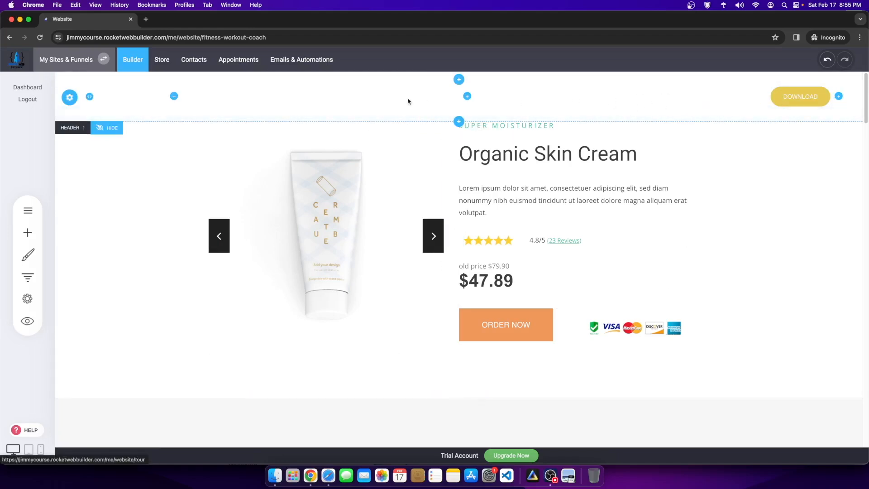
left_click(724, 83)
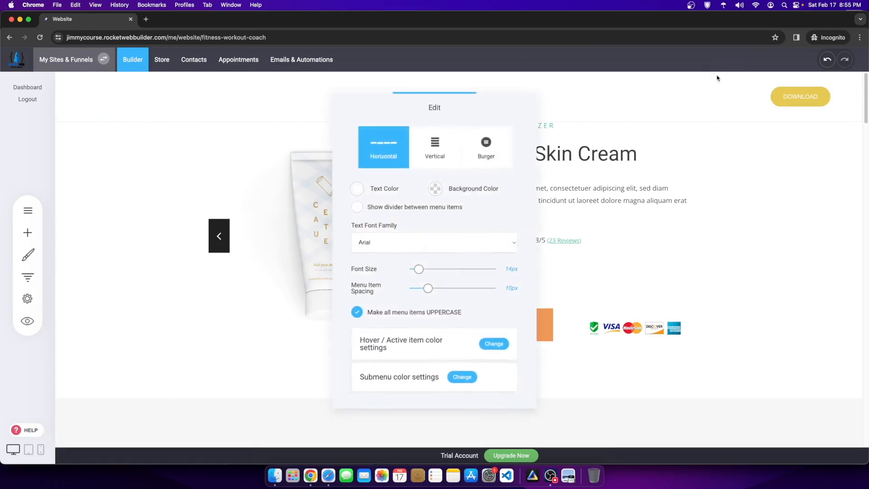
left_click(357, 188)
left_click_drag(381, 208, 445, 202)
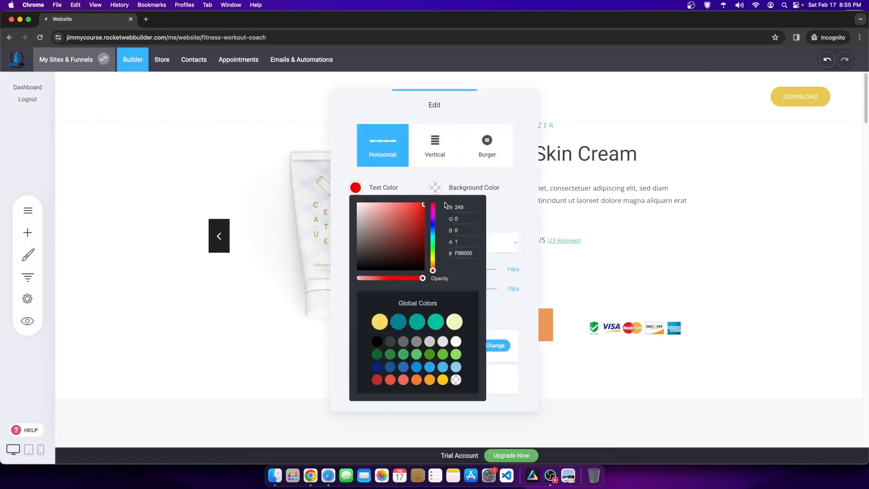
left_click(679, 177)
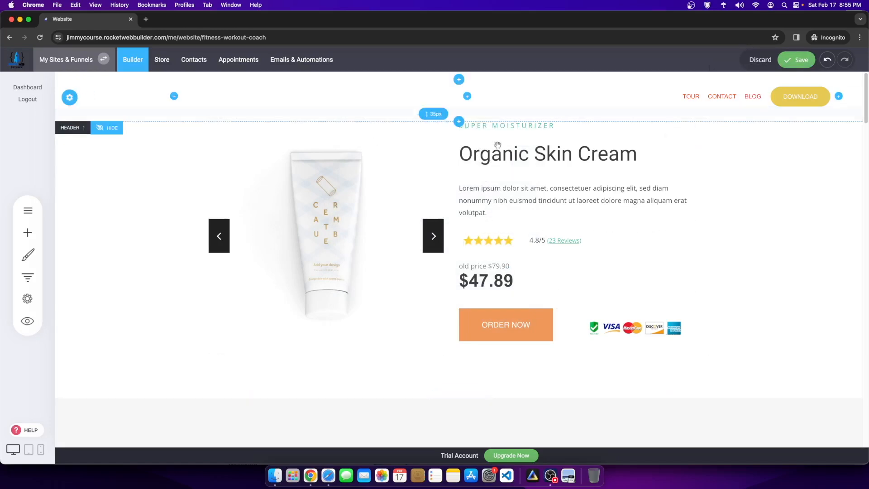
mouse_move(717, 90)
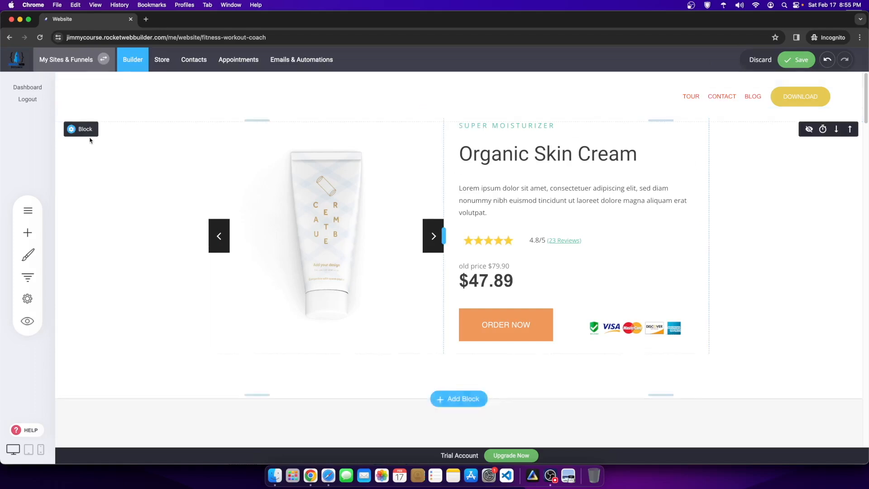
Step: Hide the header, slightly reduce its spacing, and save the page
left_click(111, 128)
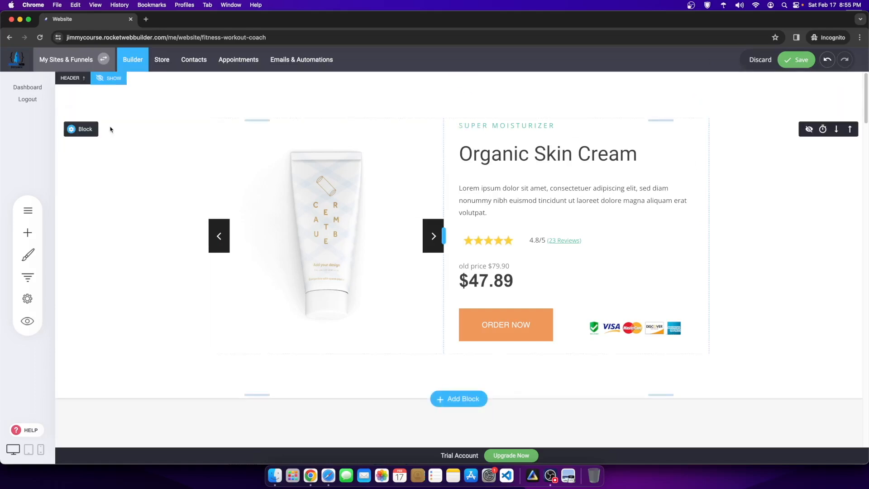
mouse_move(333, 102)
left_mouse_down()
mouse_move(335, 90)
mouse_move(338, 101)
left_mouse_up()
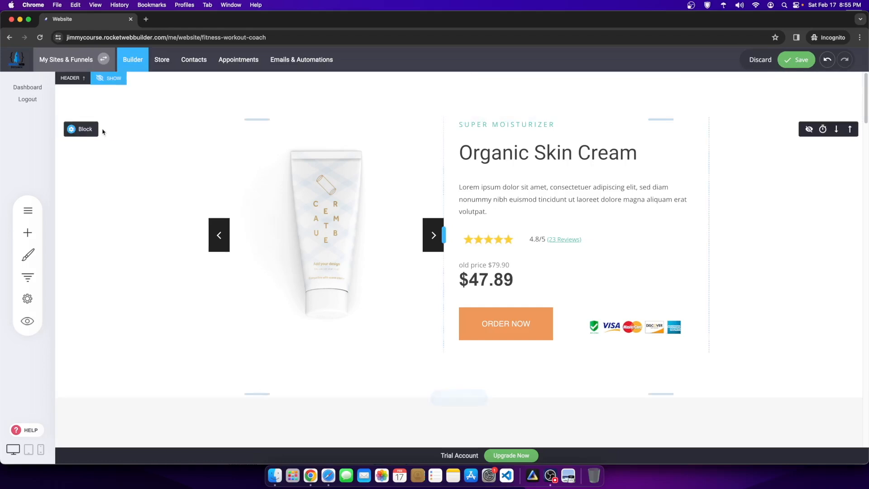
left_click(797, 59)
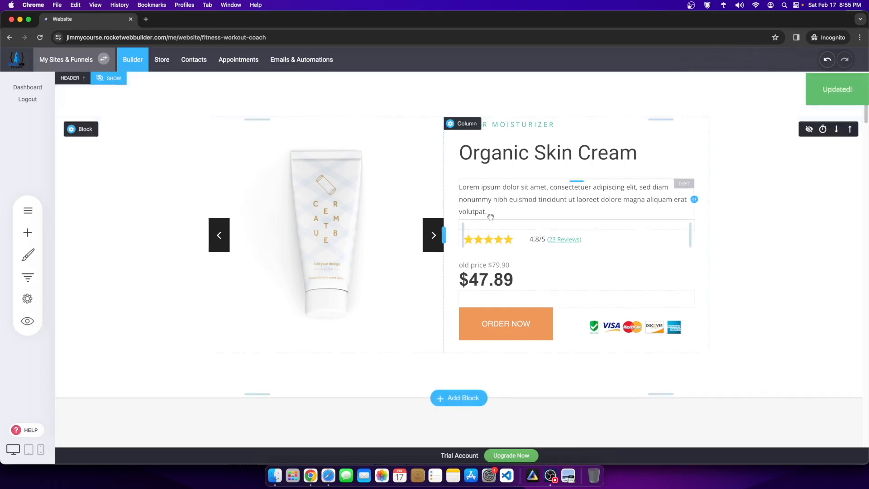
scroll(534, 194, "down", 20)
scroll(663, 240, "down", 5)
scroll(533, 219, "up", 20)
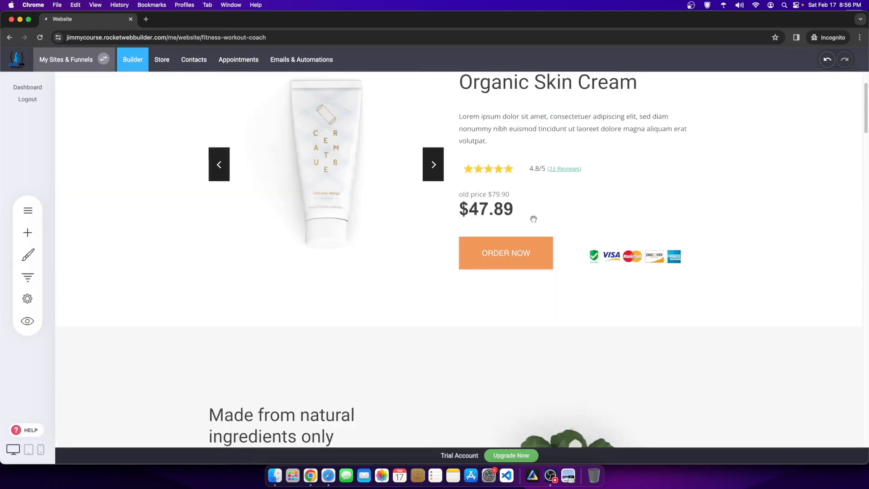
scroll(534, 219, "up", 3)
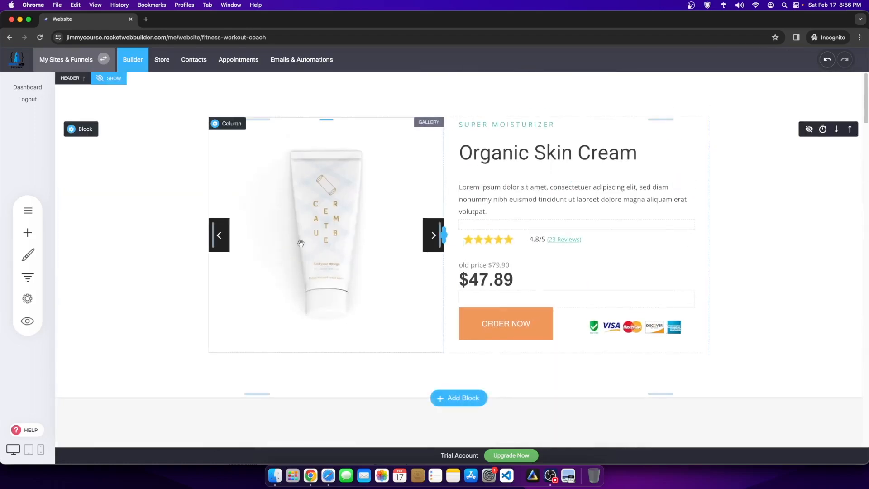
Step: Reduce the product block's top padding to 83px, save, and bring up Add New in the pages list
left_click_drag(489, 97, 489, 82)
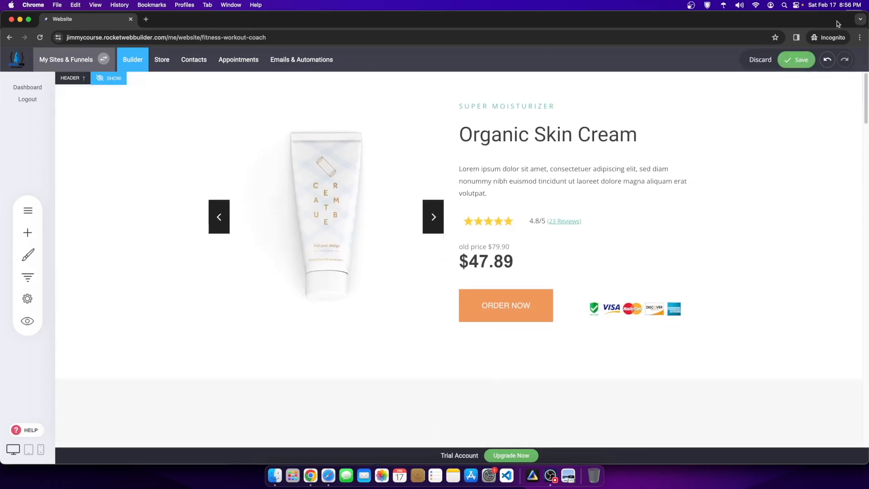
left_click(796, 59)
left_click(24, 210)
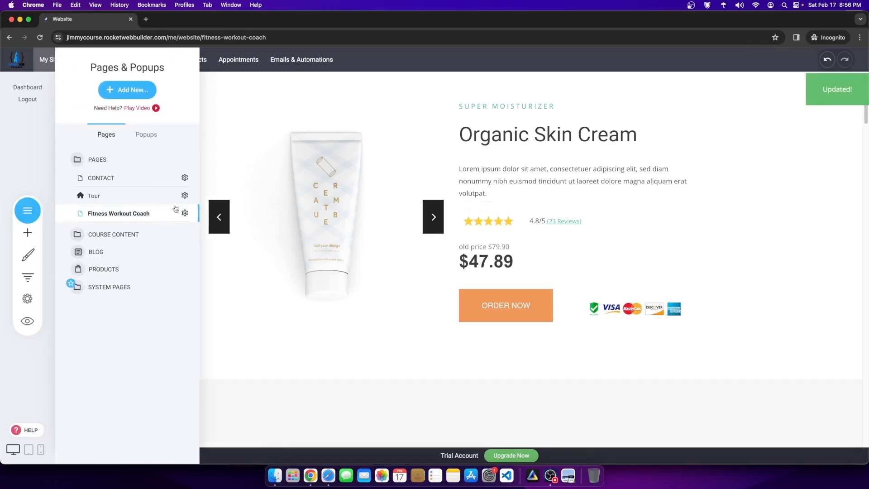
left_click(126, 96)
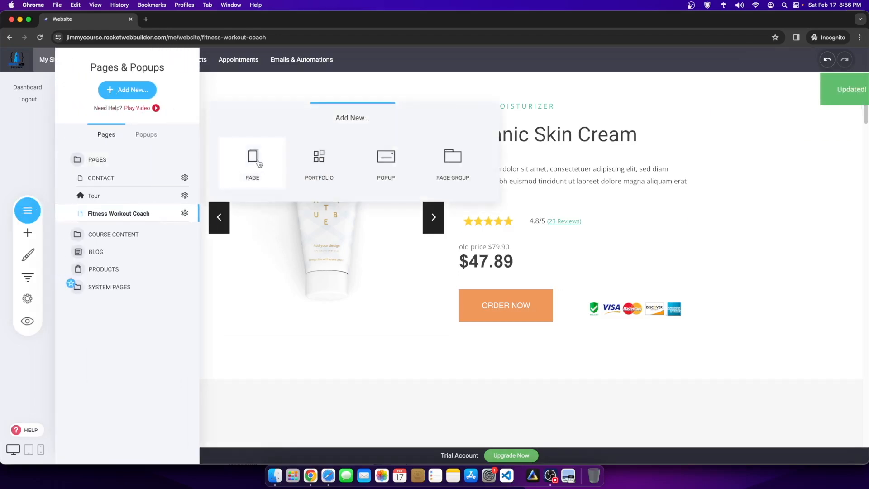
Step: Start a regular page from the Membership / Course templates using the first course layout
left_click(259, 164)
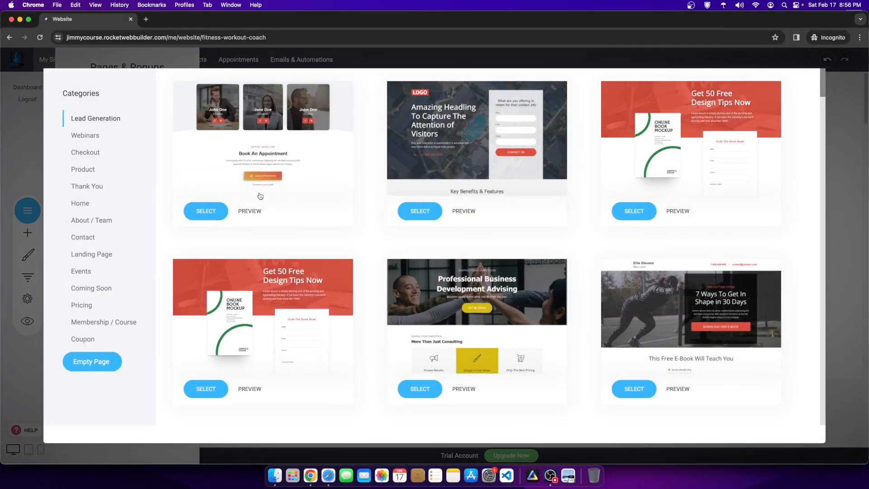
left_click(96, 321)
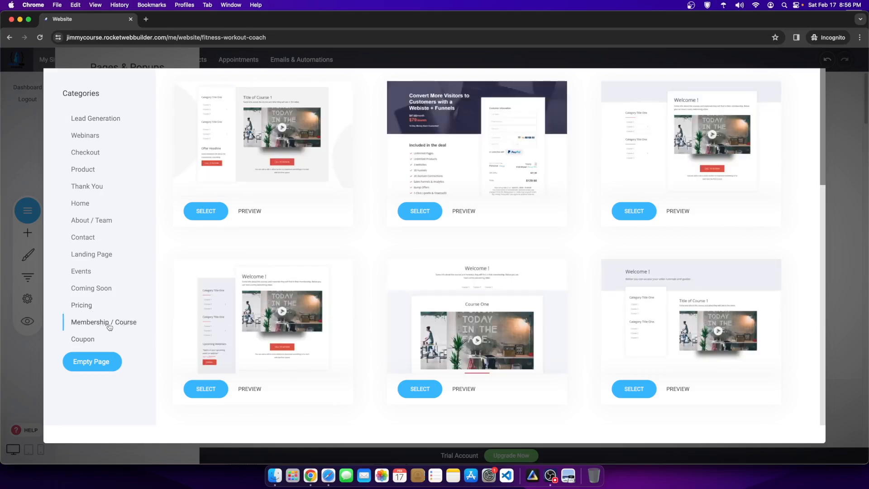
scroll(558, 325, "down", 15)
scroll(558, 325, "up", 15)
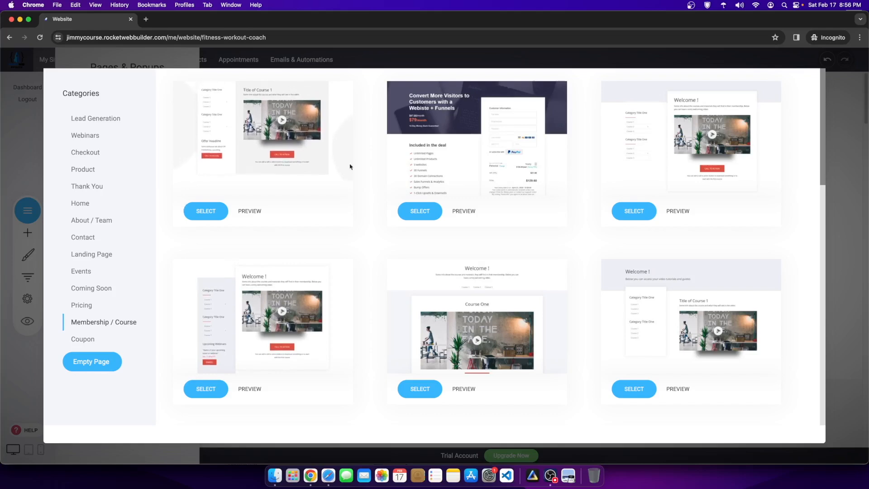
left_click(211, 216)
Step: Name the page Content, restrict it to Members Only for Basic Members, and add it
mouse_move(404, 232)
type("Content")
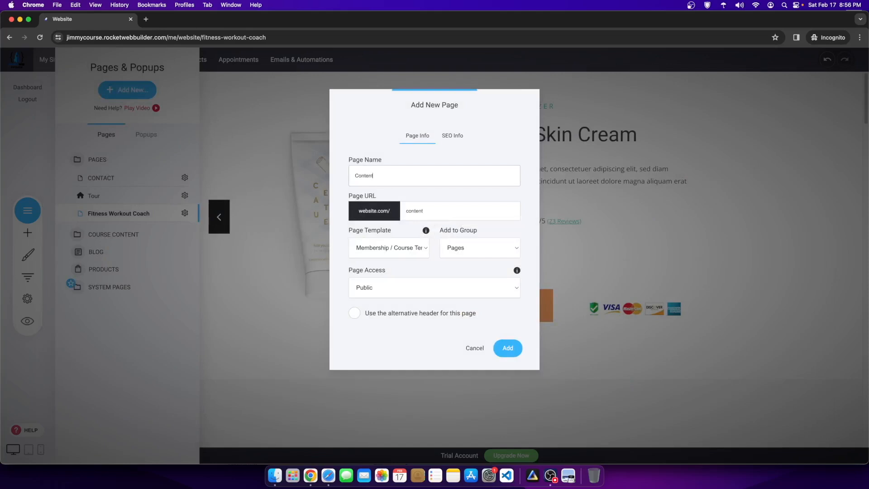
double_click(368, 174)
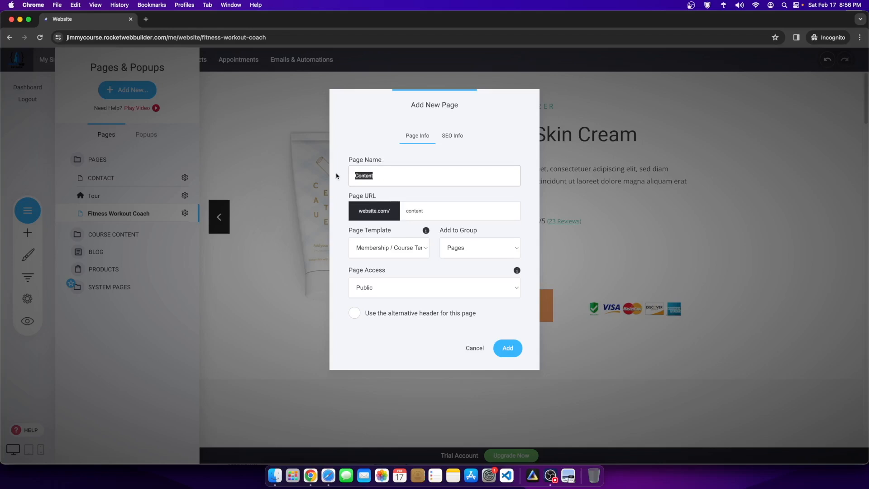
left_click(384, 289)
left_click(360, 307)
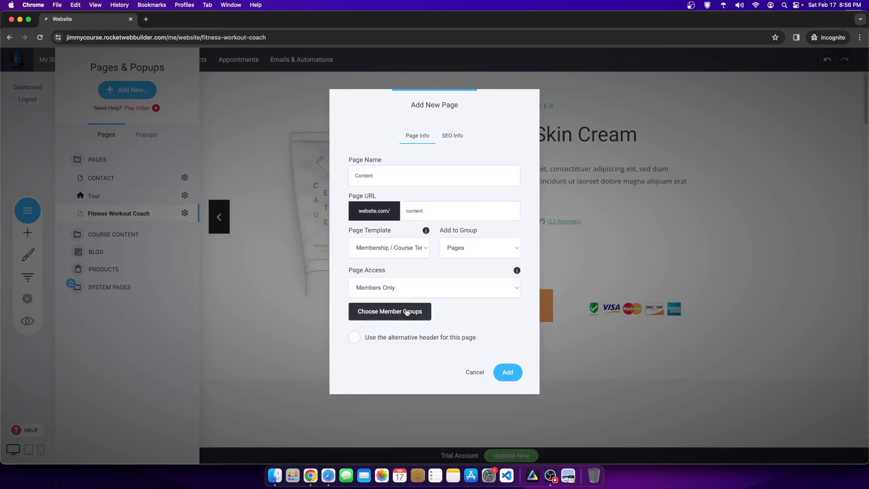
left_click(408, 311)
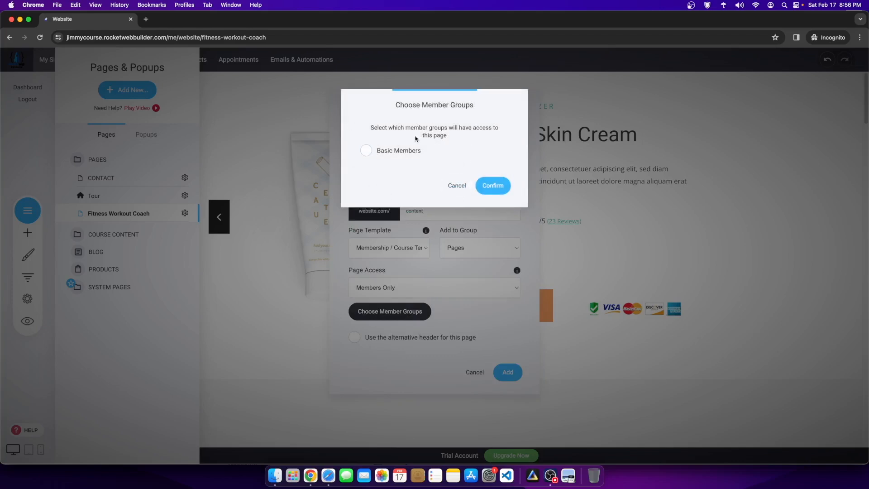
left_click(378, 153)
left_click(493, 186)
left_click(504, 369)
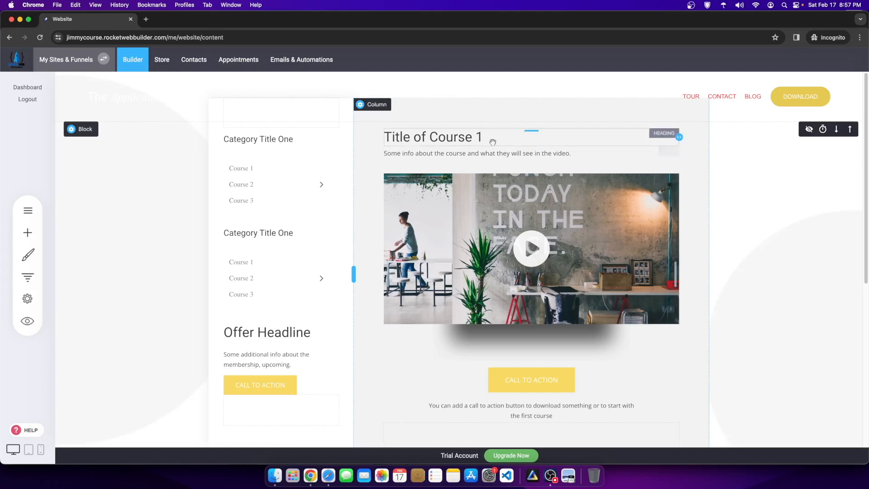
Step: In Contacts, create a member group named Paid Course Students
left_click(192, 60)
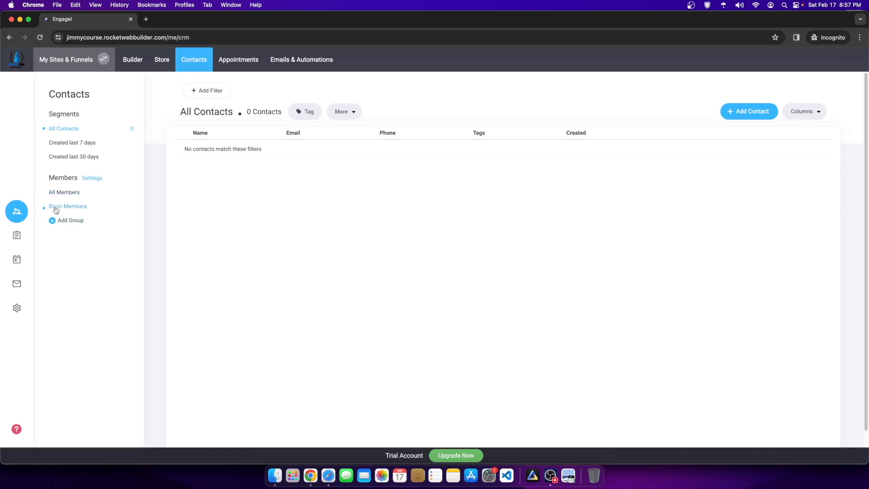
left_click(68, 221)
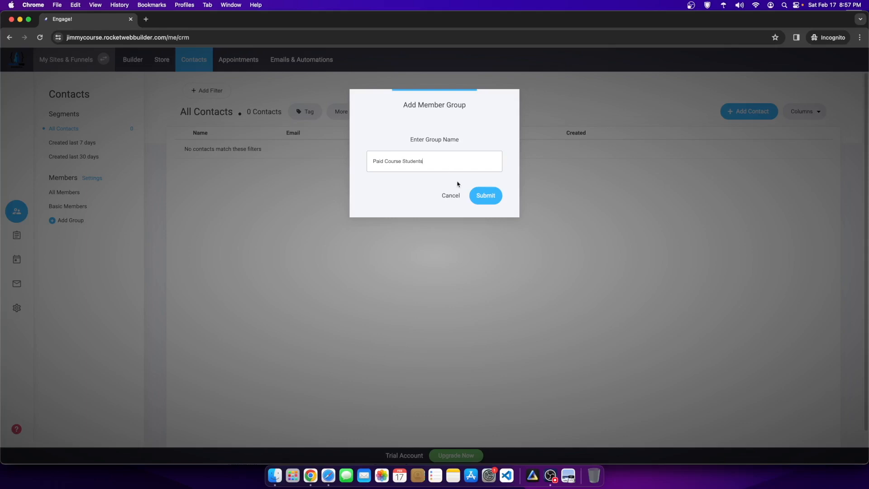
left_click(473, 197)
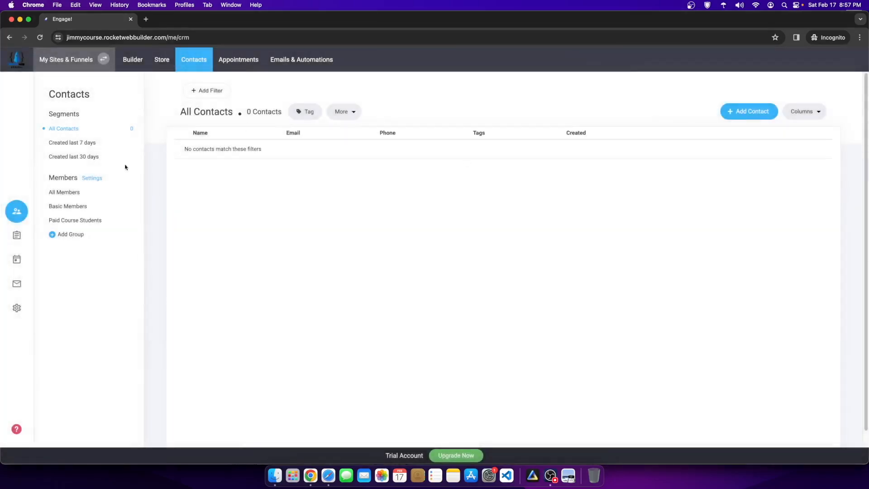
Step: Open the Paid Course Students group settings and its after-login redirect link picker
left_click(72, 221)
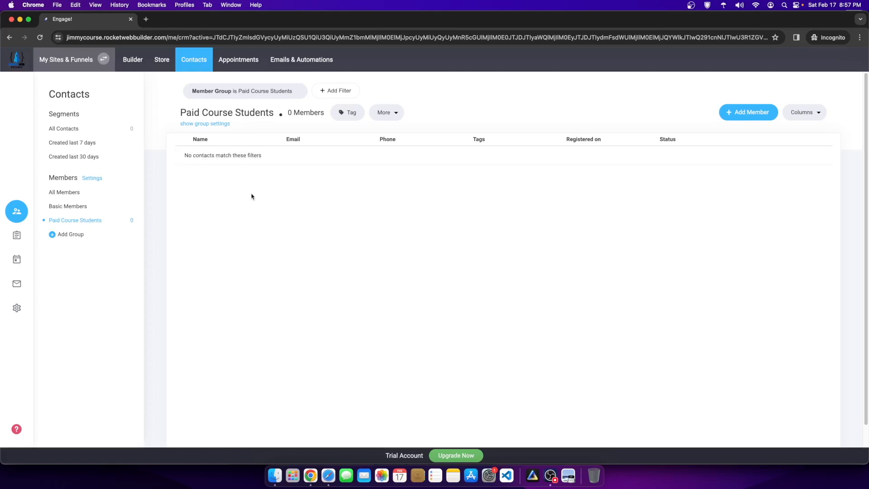
left_click(208, 124)
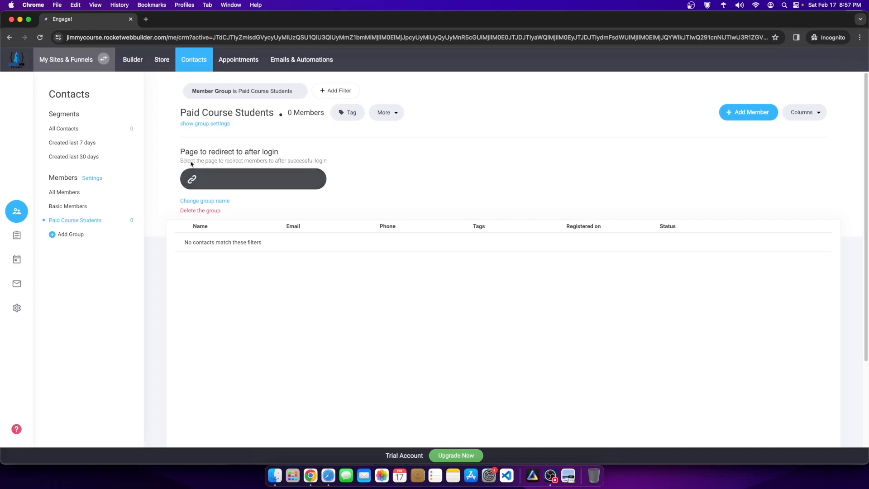
left_click_drag(181, 152, 260, 155)
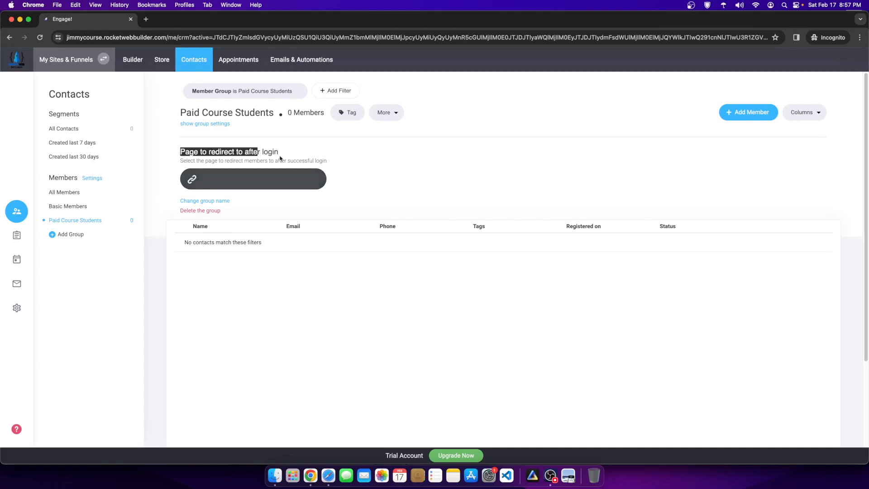
left_click(276, 159)
left_click(247, 173)
left_click(501, 298)
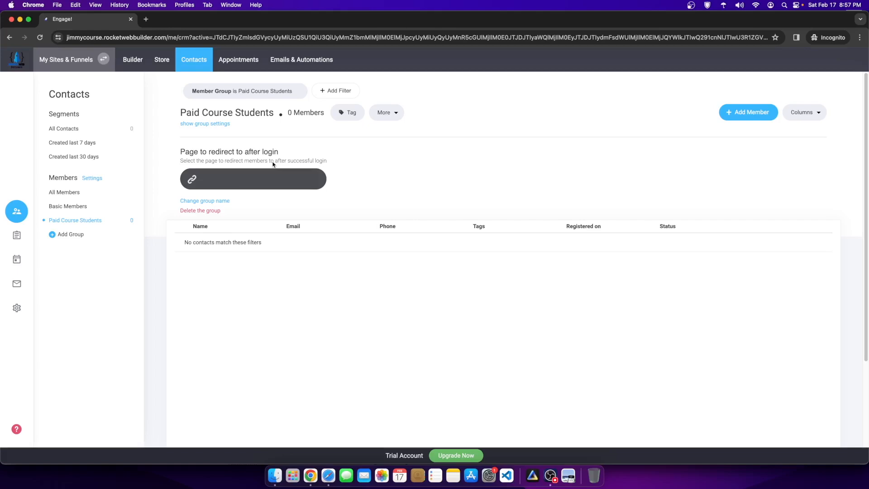
left_click(252, 179)
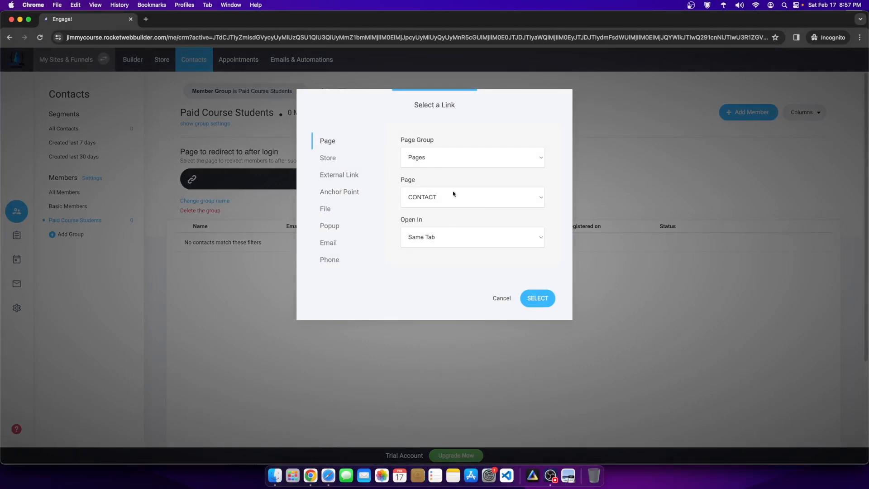
Step: Choose Page: Content as the login redirect for Paid Course Students members
left_click(427, 202)
left_click(468, 140)
left_click(422, 199)
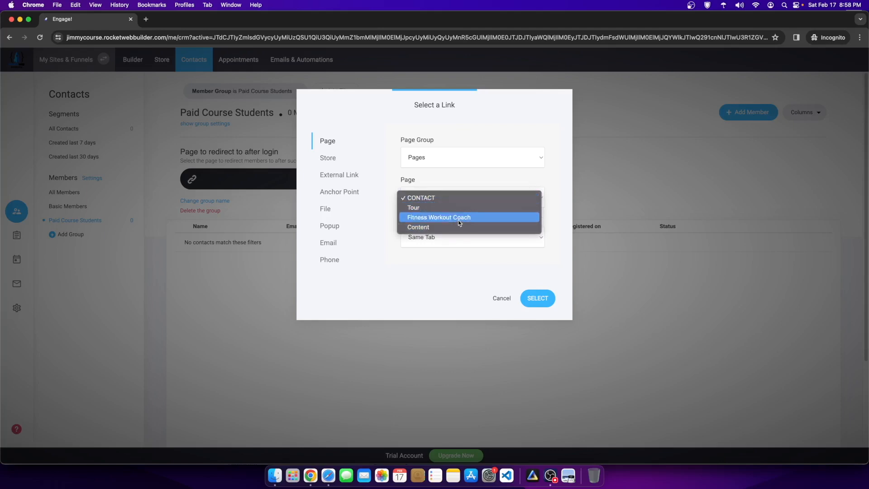
left_click(426, 227)
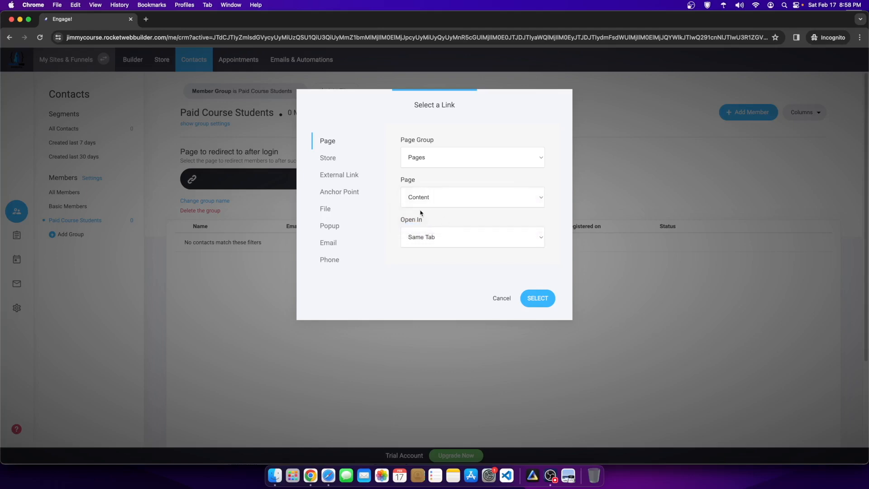
left_click(538, 299)
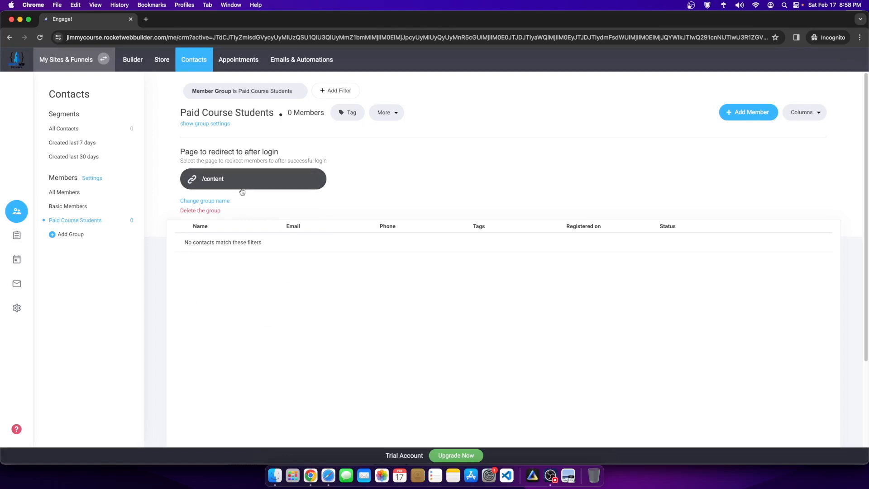
left_click(136, 60)
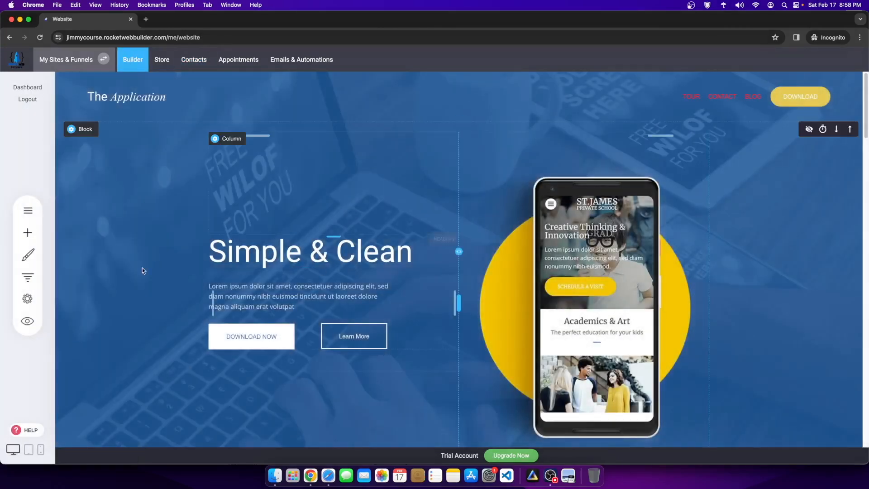
Step: Rename the Tour page to Home with SEO title 'Fitness Workout Coach Program - $9 Per Month'
scroll(142, 271, "down", 10)
left_click(27, 211)
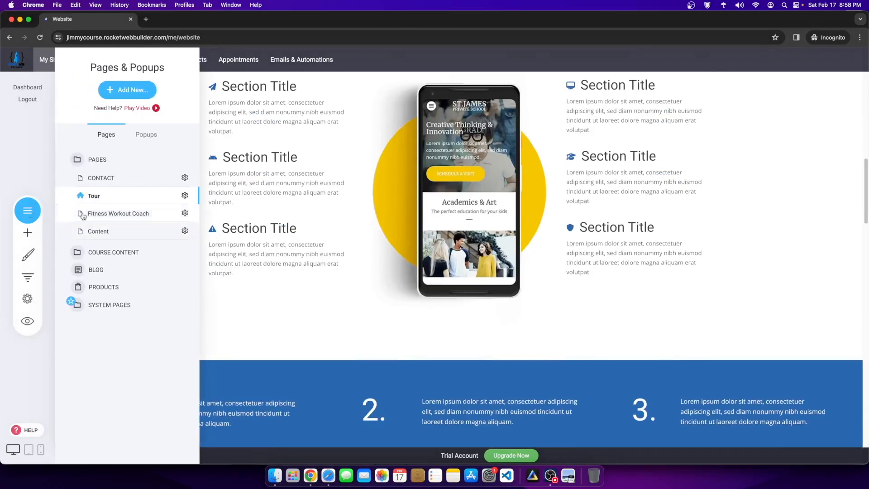
left_click(189, 198)
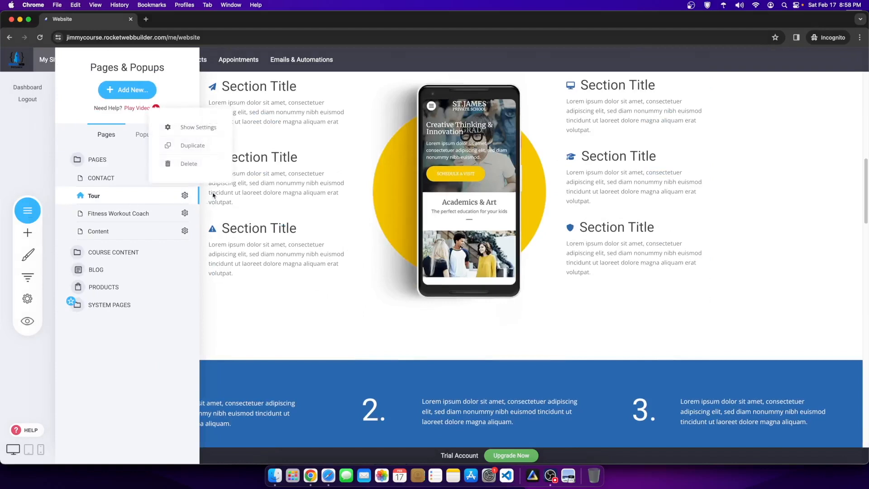
left_click(183, 129)
type("Home")
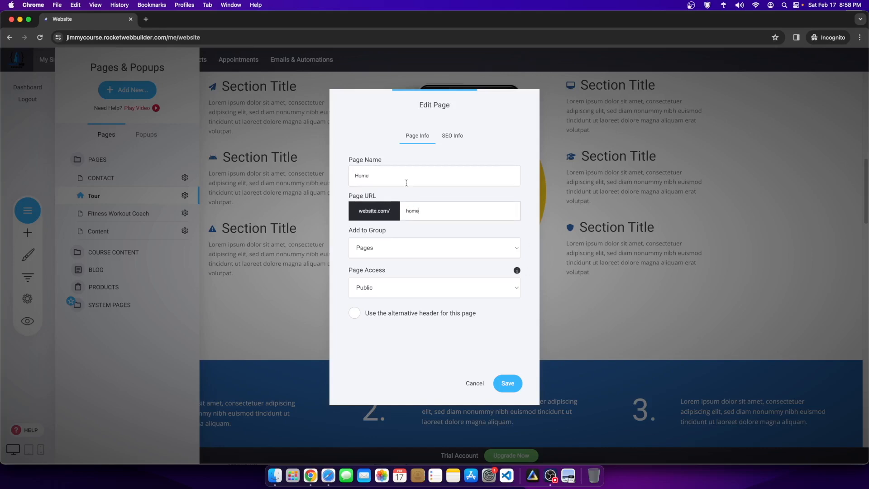
left_click(442, 142)
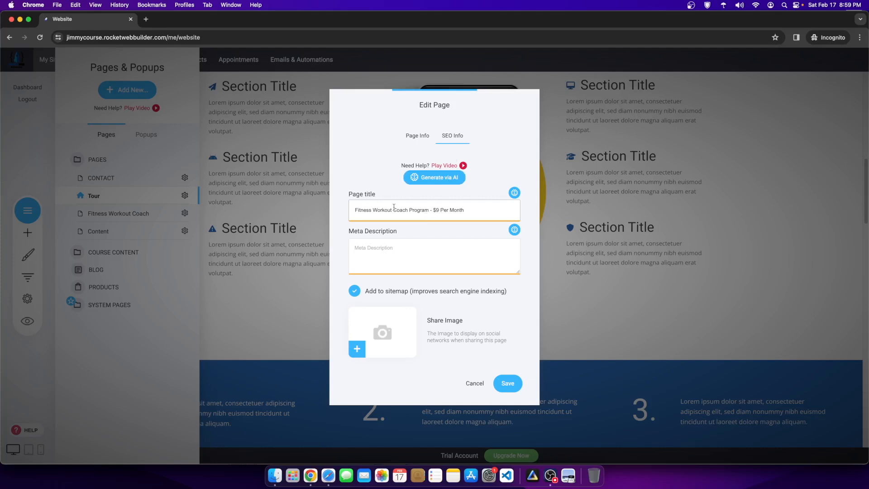
left_click(514, 390)
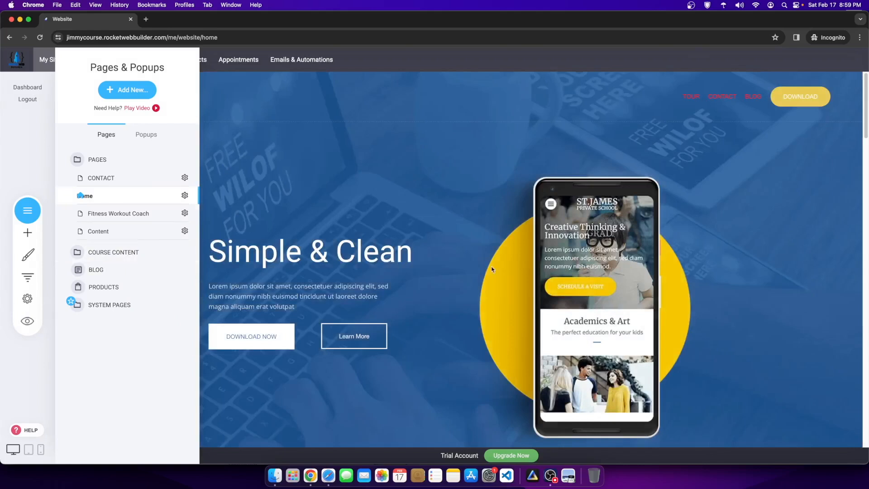
left_click(583, 195)
Step: Delete the Simple & Clean hero block and the Section Title block
scroll(602, 212, "down", 13)
scroll(511, 349, "up", 6)
scroll(539, 277, "up", 7)
scroll(675, 230, "down", 20)
scroll(498, 260, "up", 10)
scroll(497, 258, "up", 15)
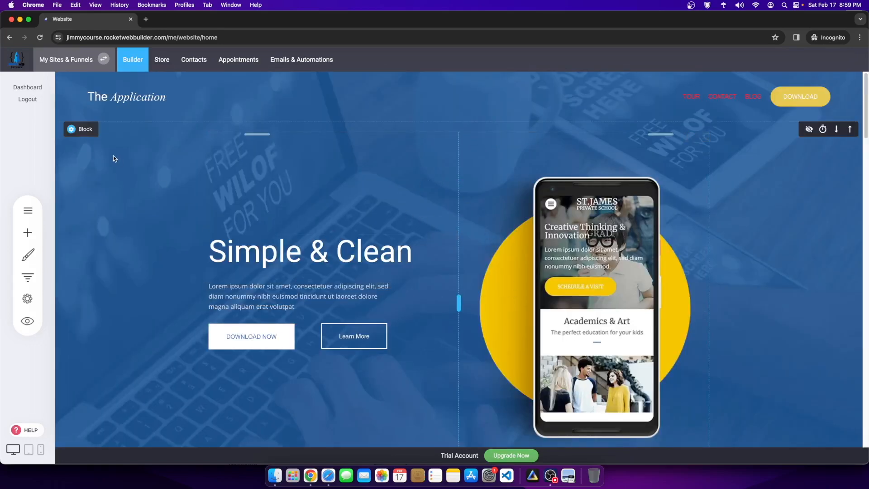
mouse_move(81, 129)
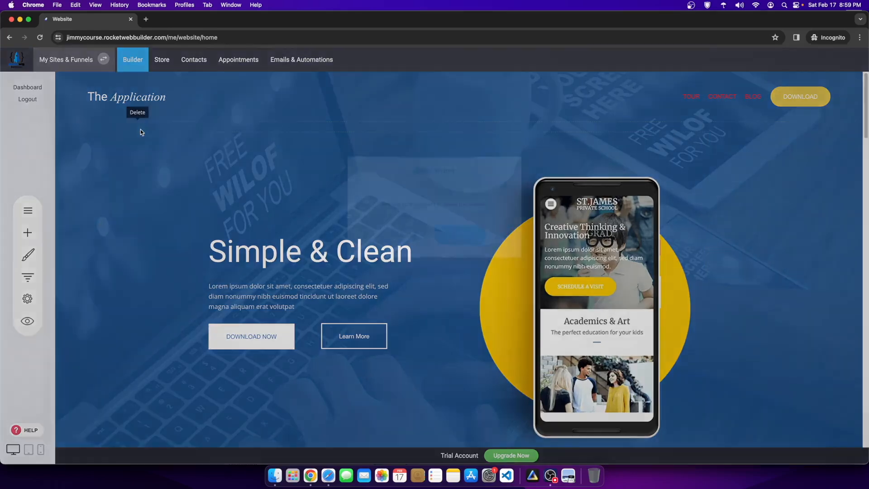
left_click(140, 129)
left_click(446, 237)
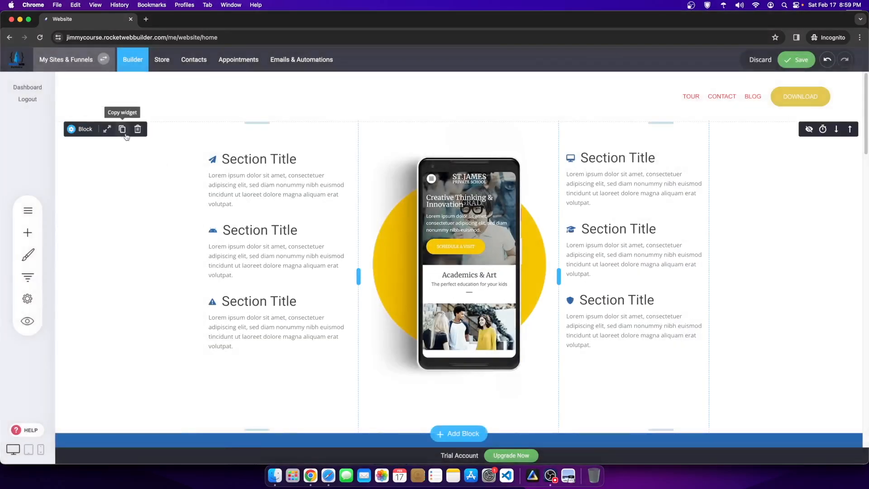
mouse_move(85, 129)
left_click(137, 129)
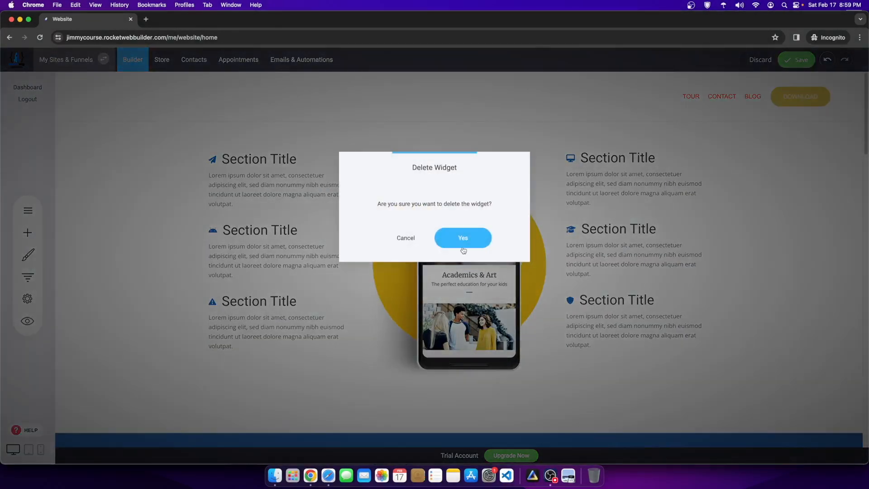
left_click(452, 237)
Step: Delete the laptop showcase section and both rows of feature cards
mouse_move(85, 227)
left_click(131, 229)
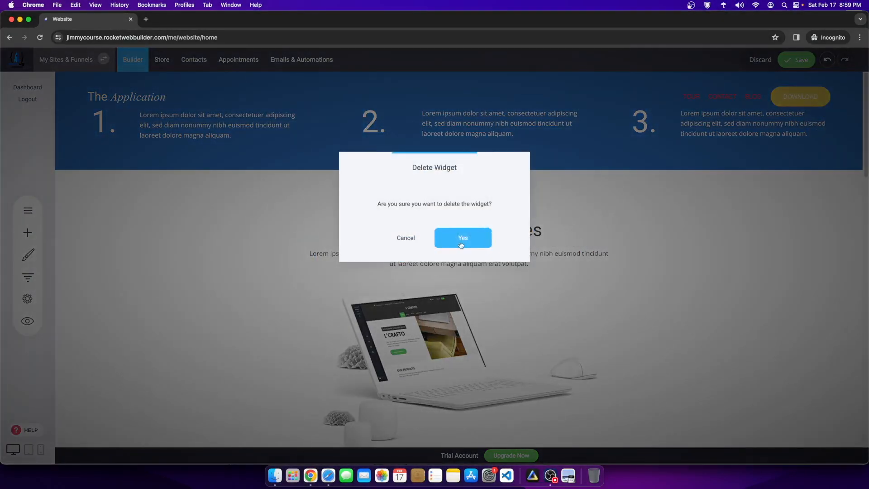
left_click(461, 236)
left_click(135, 180)
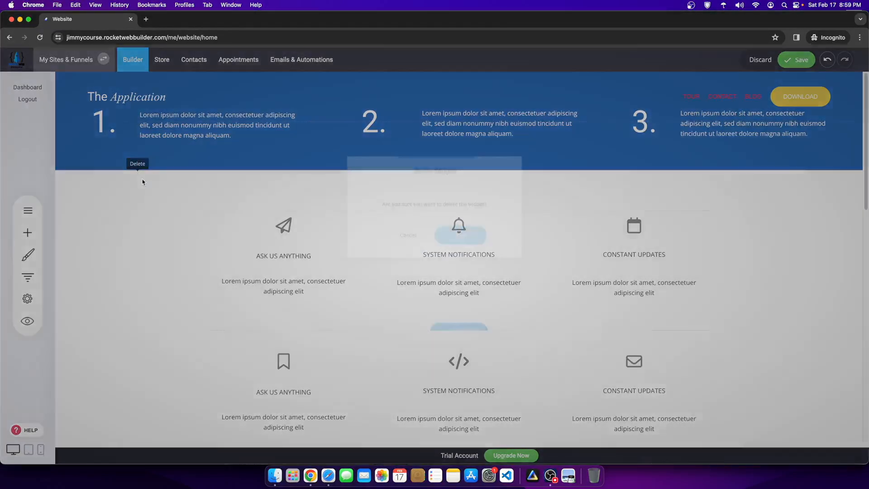
left_click(455, 243)
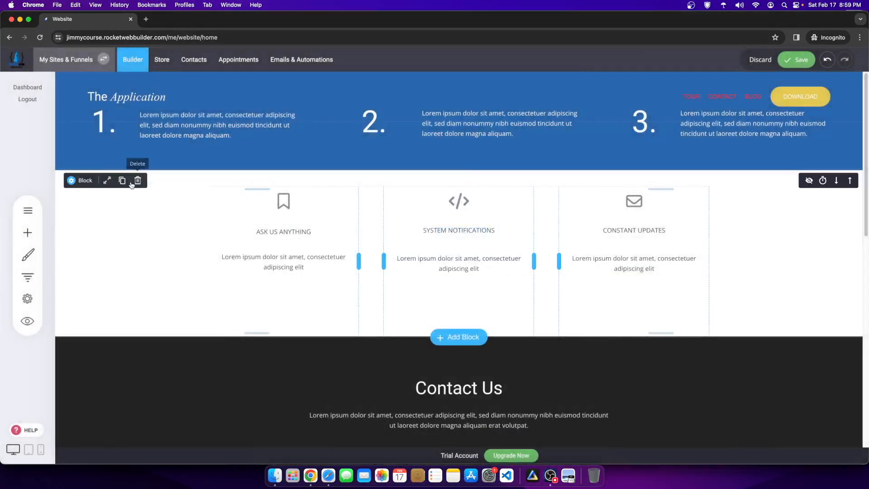
left_click(135, 181)
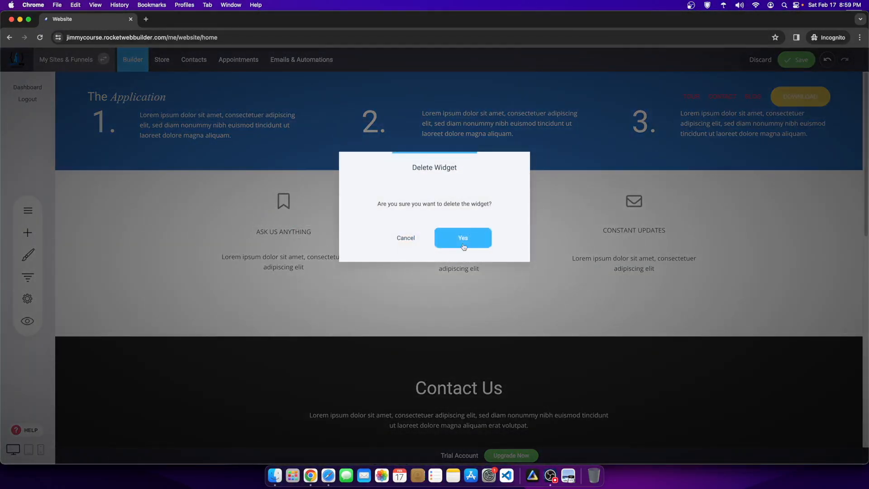
left_click(463, 239)
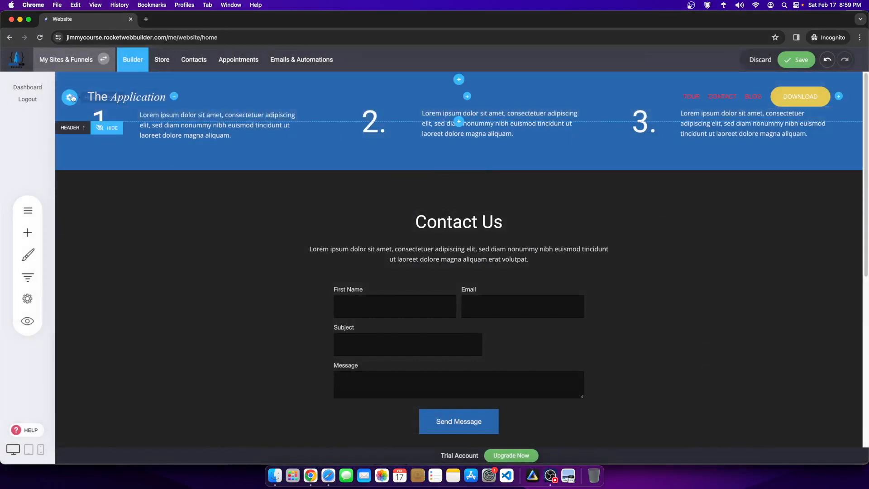
Step: Set the header background colour to solid black
left_click(71, 96)
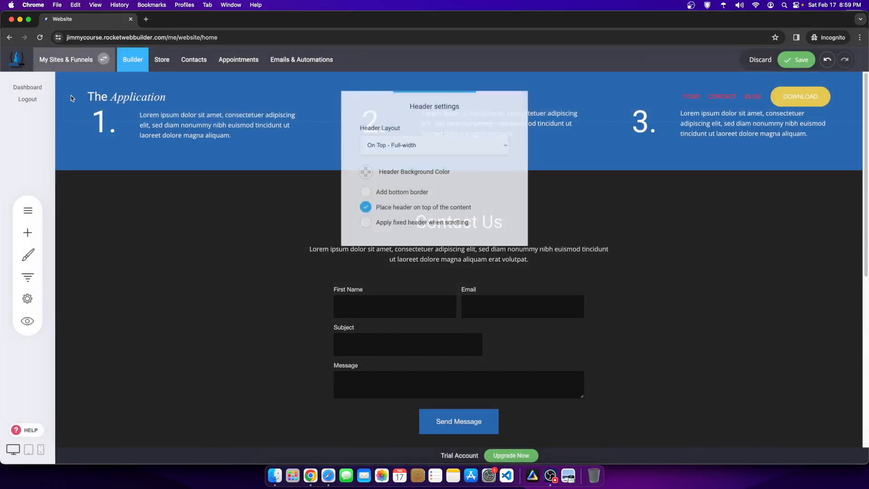
left_click(362, 171)
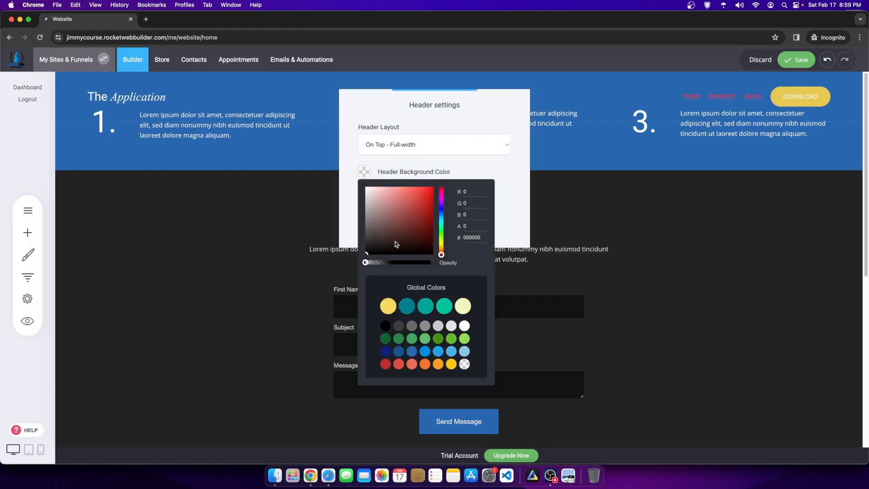
left_click_drag(395, 245, 478, 300)
left_click(692, 247)
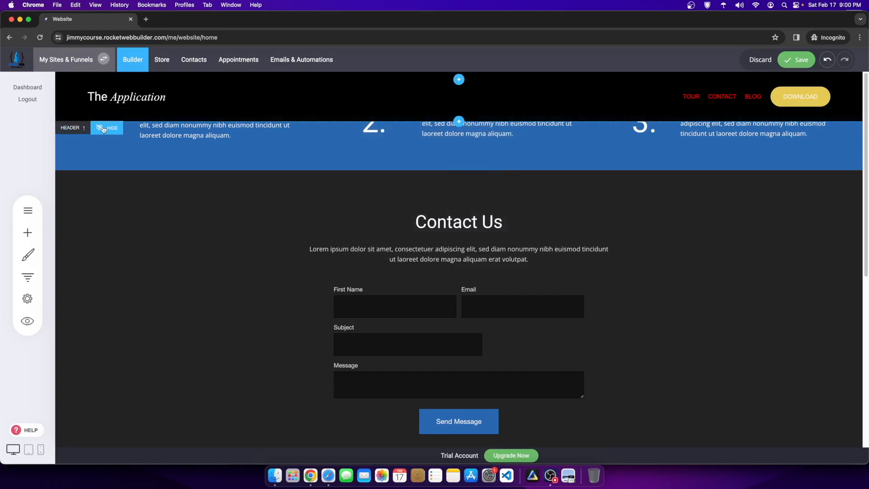
Step: Temporarily hide the header to delete the blue numbered-steps block beneath it
left_click(103, 129)
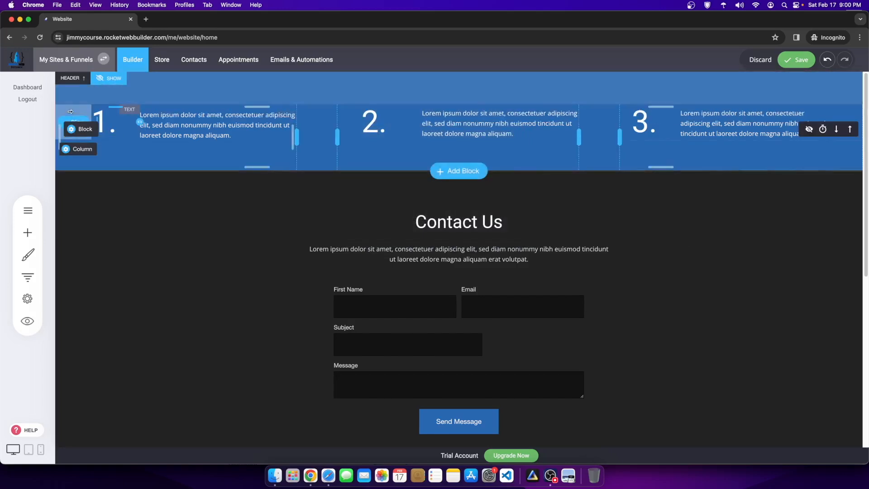
left_click(138, 129)
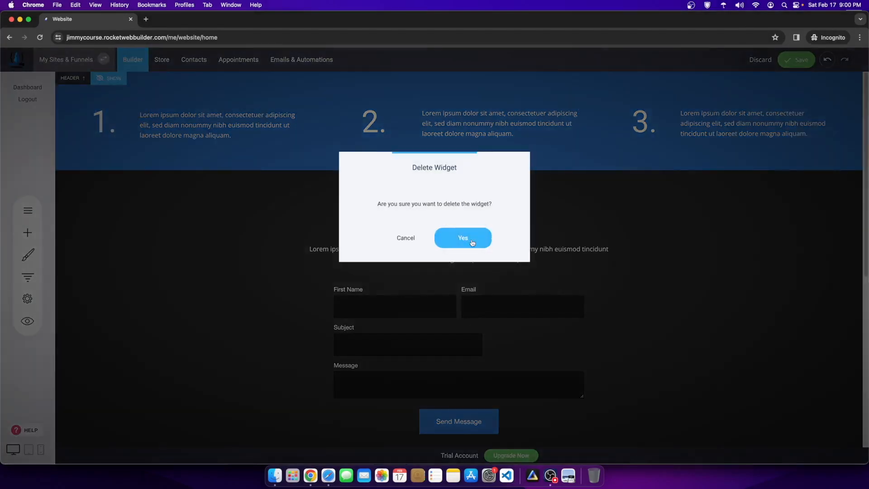
left_click(470, 237)
left_click(108, 78)
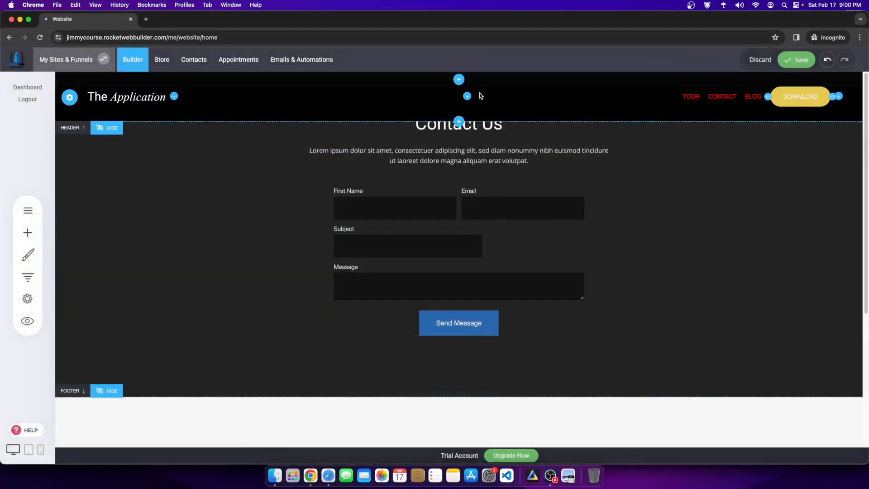
Step: Untick 'Place header on top of the content' and save the page
left_click(75, 98)
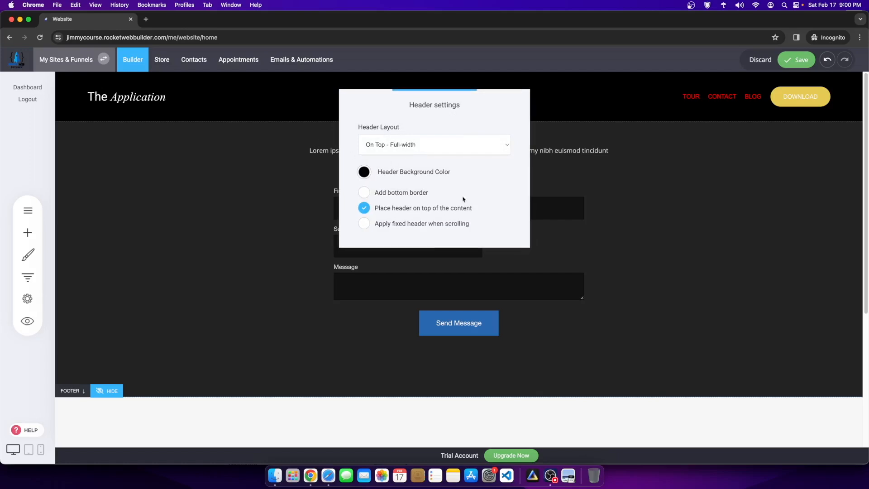
left_click(364, 208)
left_click(501, 106)
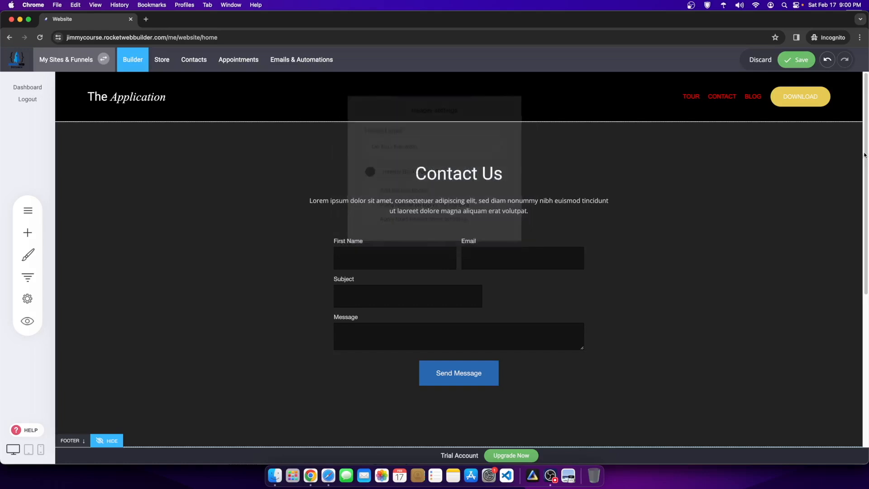
left_click(788, 61)
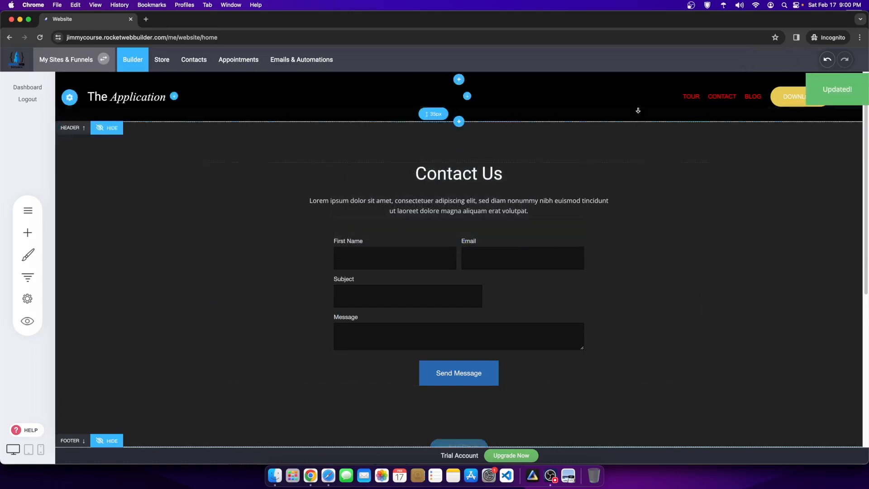
Step: Insert the Thanks hero template and move it up above the Contact Us section
left_click(455, 442)
scroll(437, 372, "down", 5)
scroll(437, 372, "down", 3)
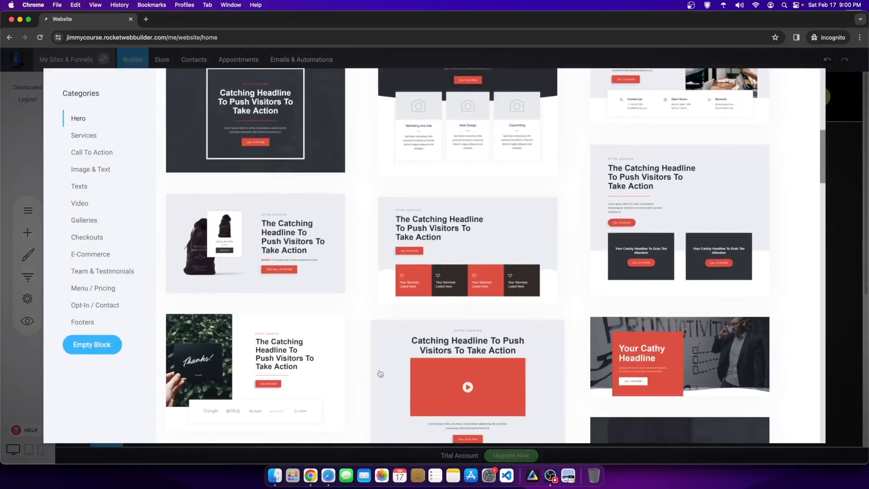
scroll(437, 401, "down", 1)
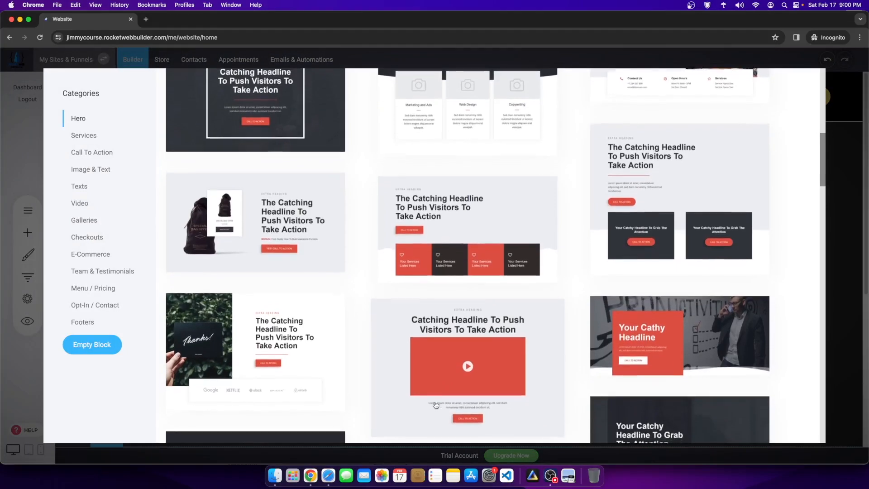
left_click(256, 335)
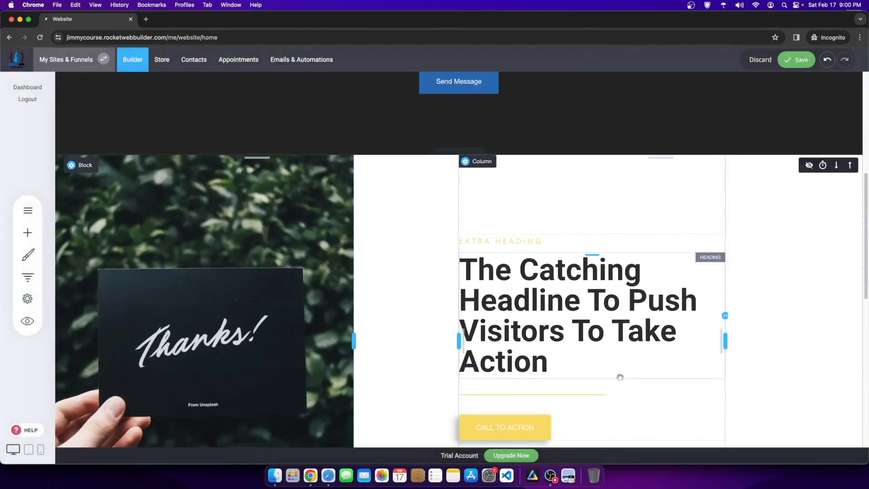
left_click(849, 165)
Step: Set the header background colour to white (FFFFFF)
scroll(506, 184, "up", 2)
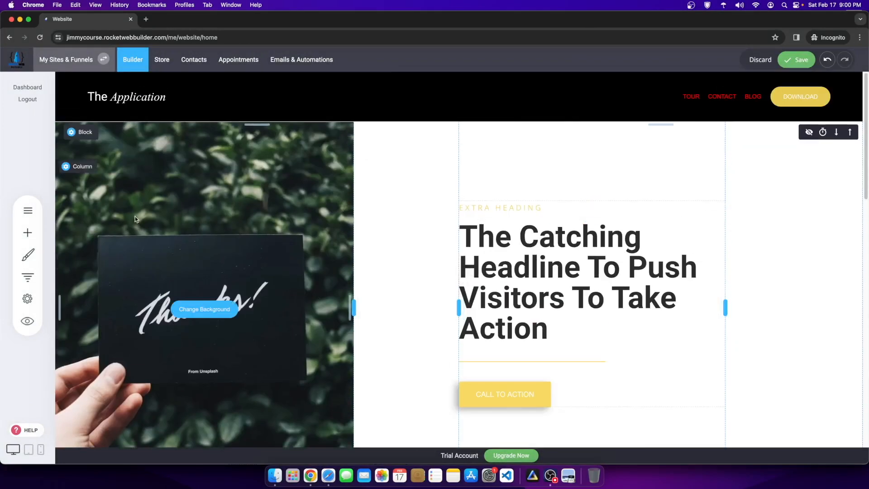
left_click(69, 97)
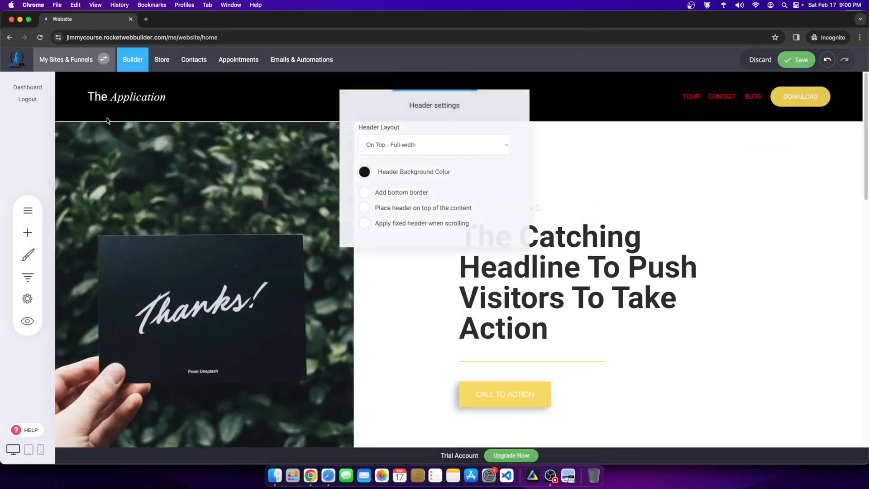
left_click(364, 172)
left_click_drag(367, 189, 358, 182)
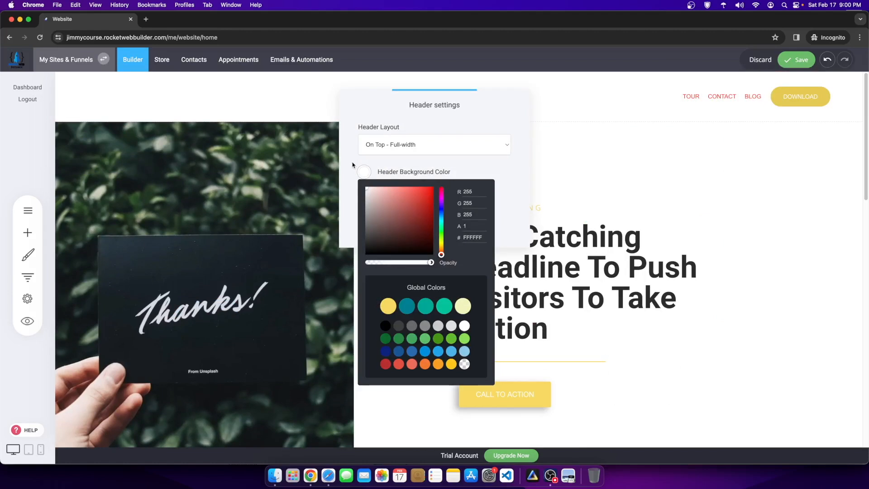
left_click(586, 180)
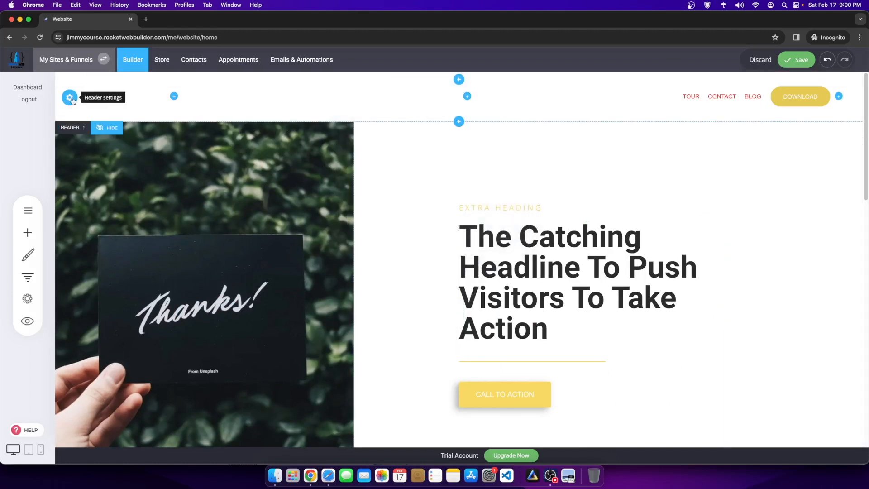
scroll(402, 248, "down", 10)
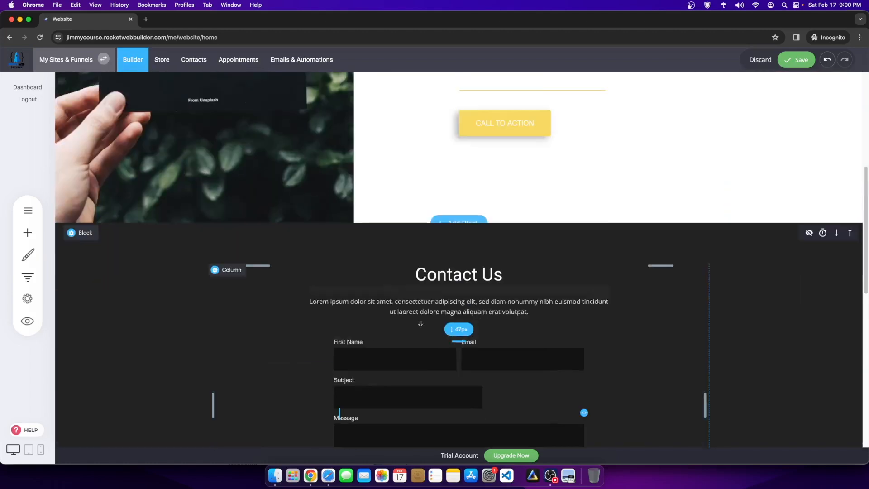
Step: Insert the Mini Helicopter Call To Action template ($479.90) below the Thanks hero
left_click(452, 199)
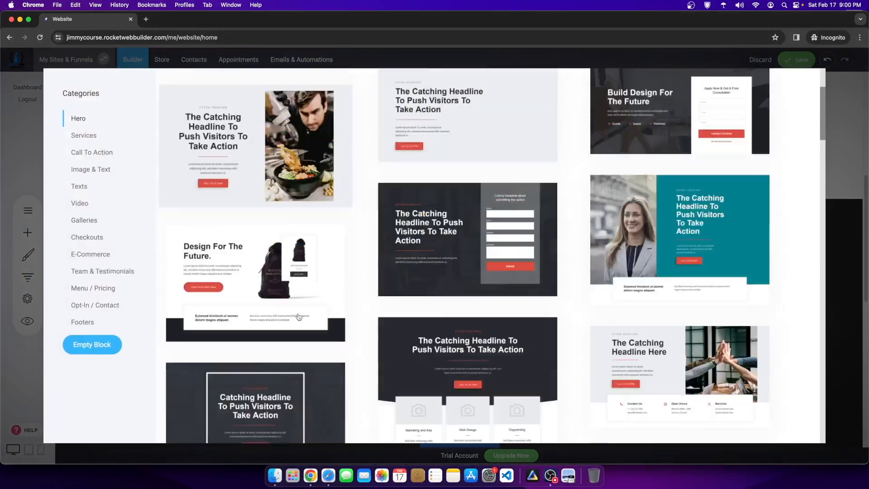
scroll(298, 316, "down", 15)
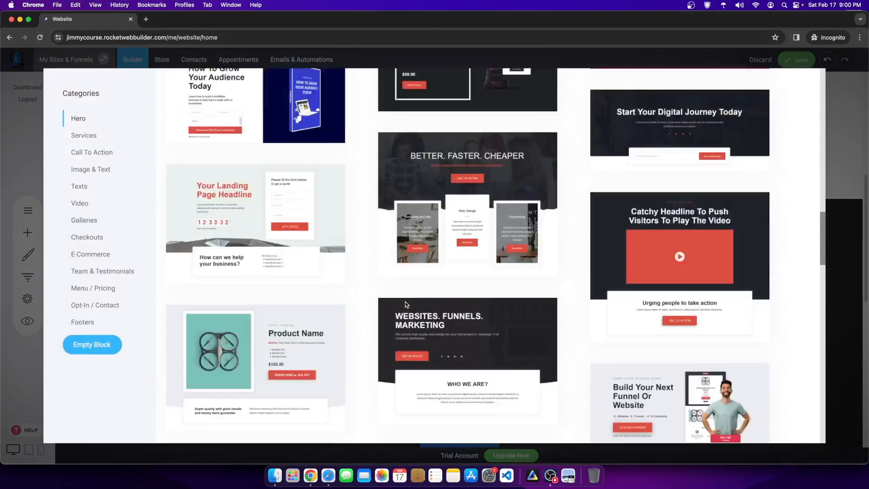
scroll(405, 303, "down", 5)
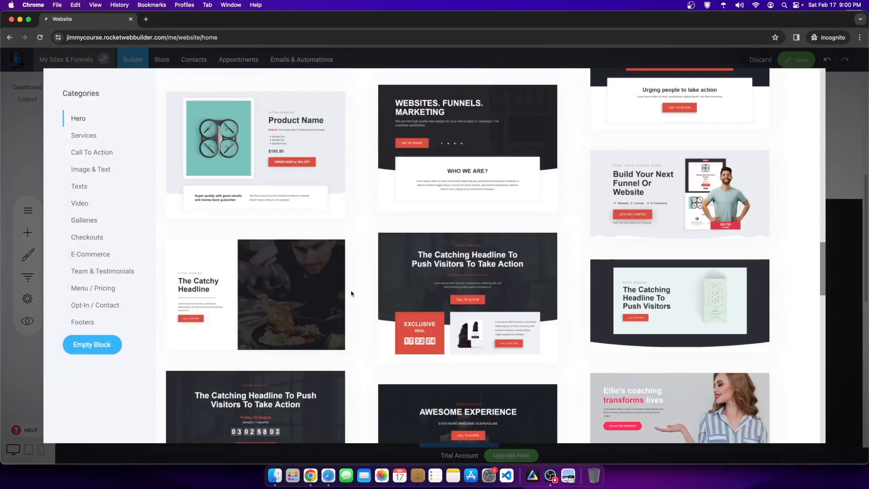
left_click(83, 158)
scroll(402, 308, "up", 8)
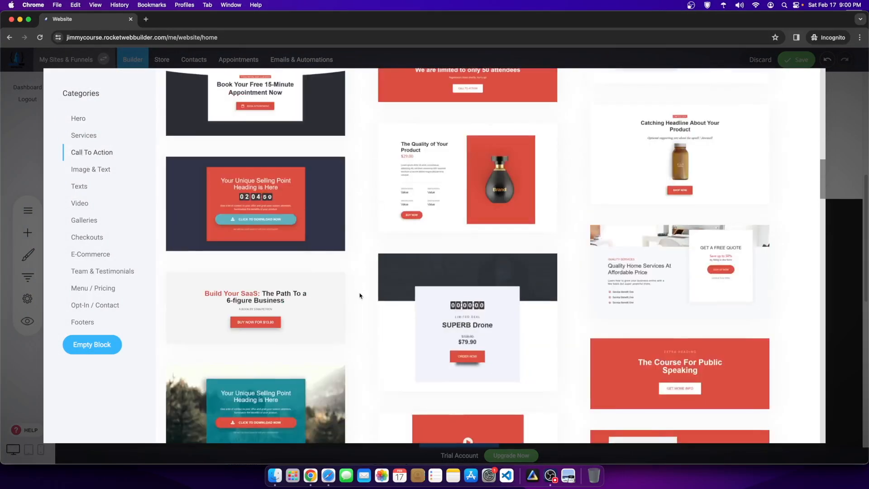
scroll(498, 317, "down", 10)
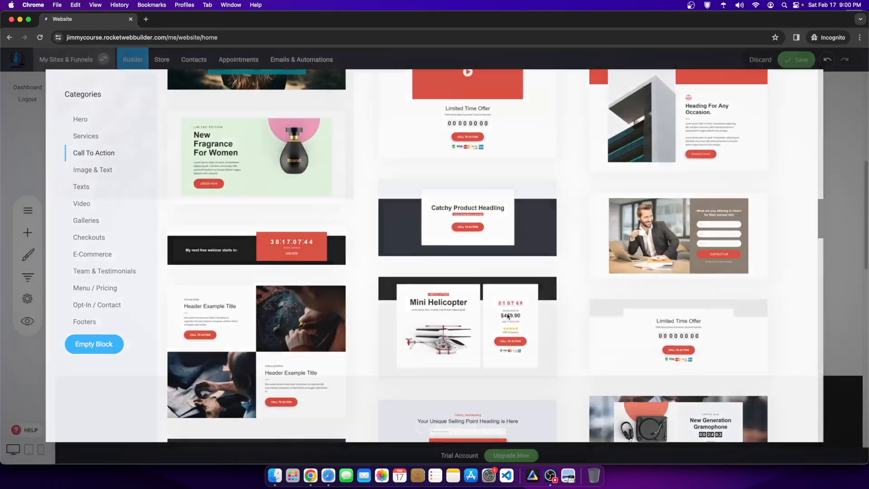
left_click(508, 316)
Step: Bring up the block template library again below the offer
scroll(428, 181, "down", 3)
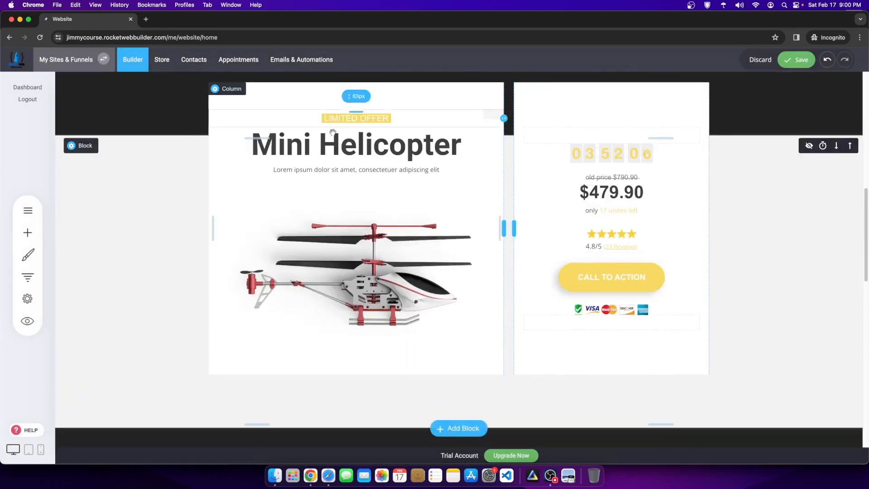
scroll(428, 108, "up", 6)
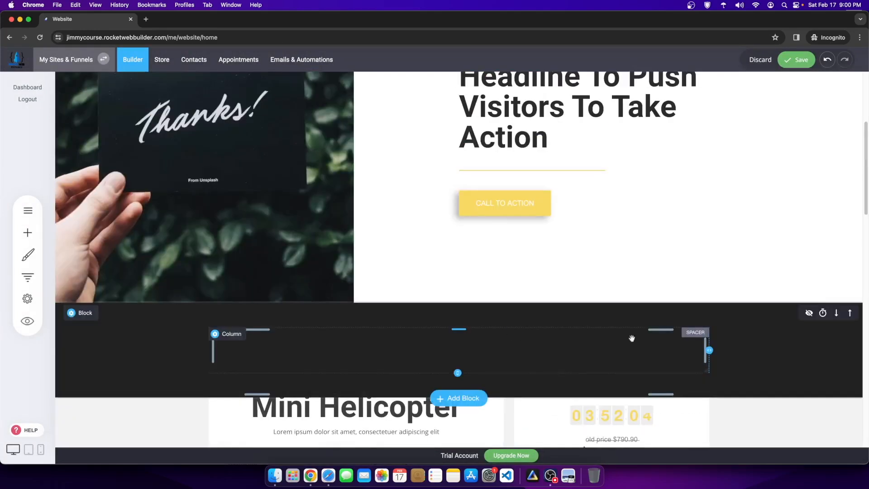
scroll(414, 312, "down", 6)
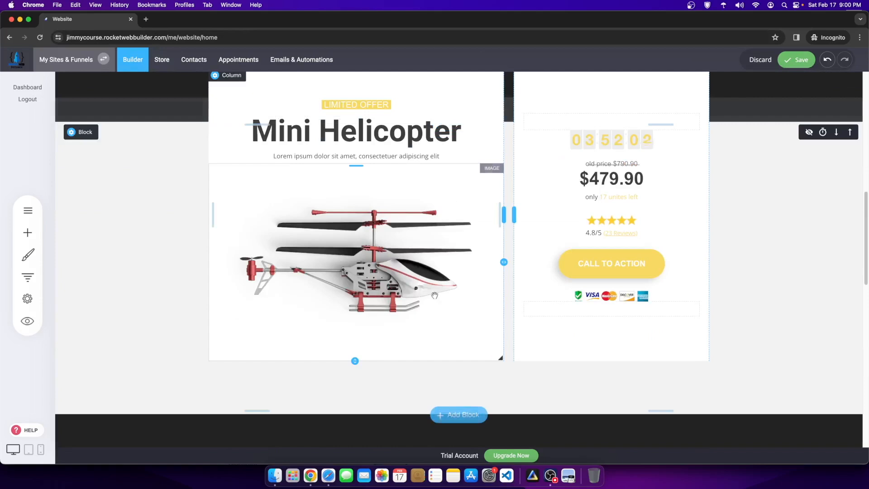
left_click(462, 414)
scroll(288, 310, "down", 6)
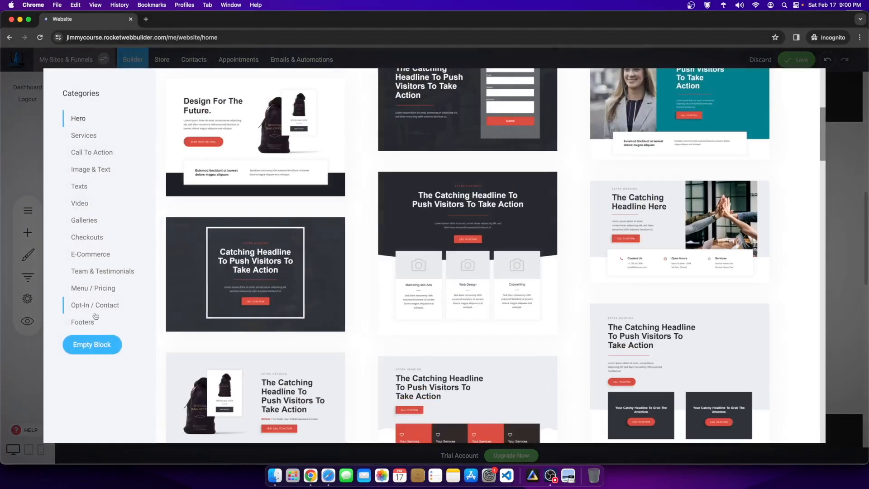
Step: Insert a blank block, split it into 3 columns, and set it to Full-Width
left_click(102, 346)
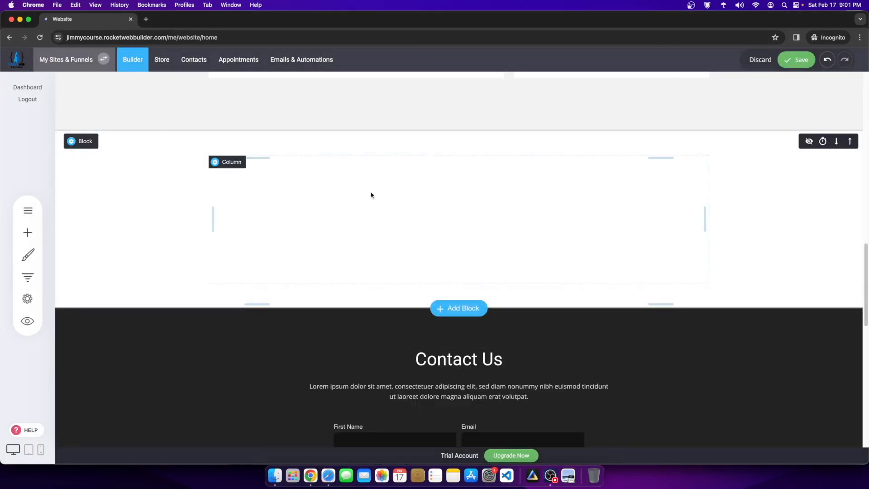
left_click(478, 140)
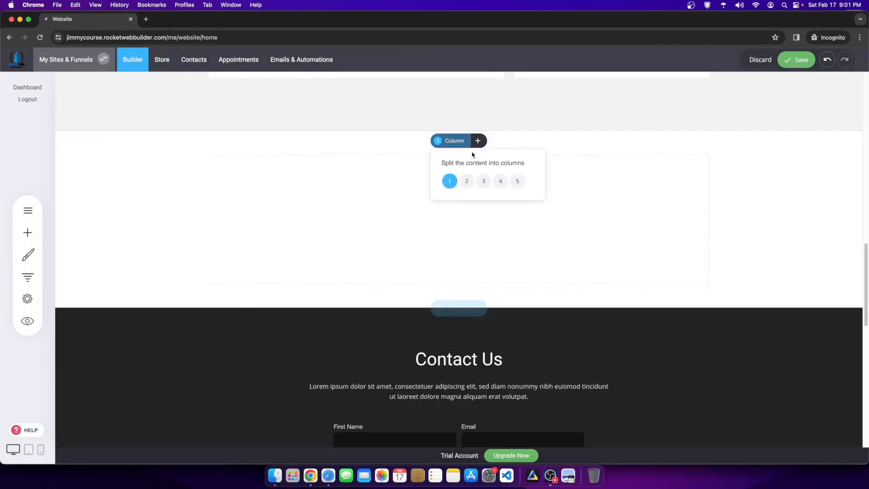
left_click(483, 181)
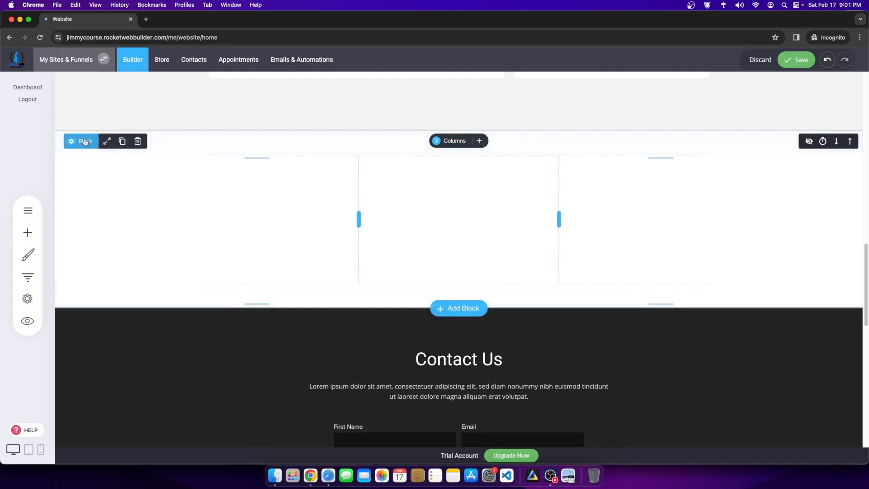
left_click(108, 142)
left_click(465, 167)
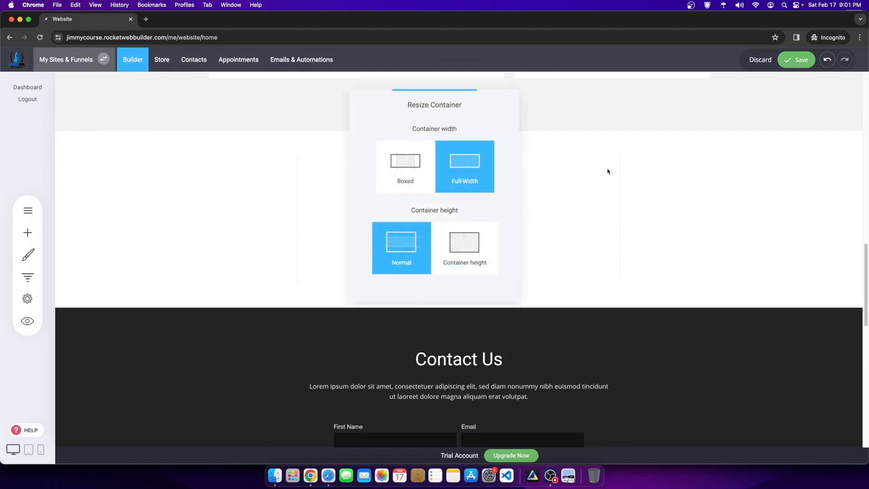
scroll(559, 361, "up", 3)
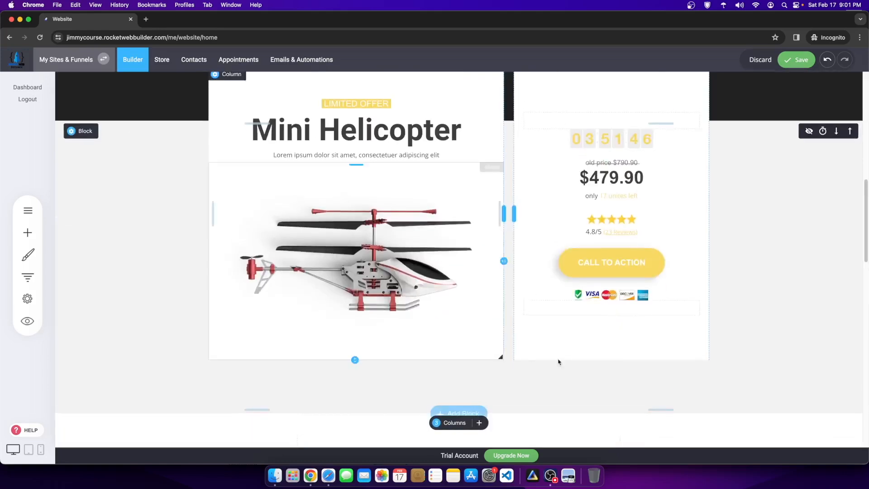
scroll(559, 362, "down", 15)
scroll(280, 225, "up", 5)
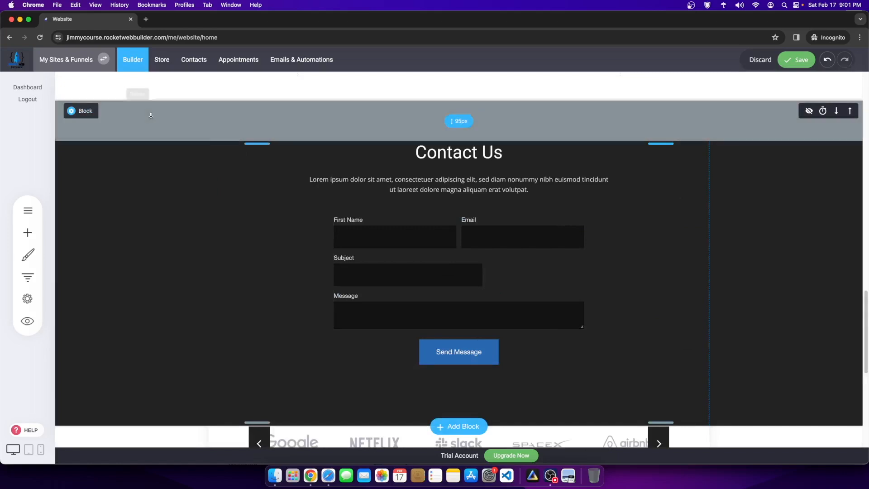
Step: Delete the contact form and move the logo carousel up above the Mini Helicopter offer
left_click(135, 111)
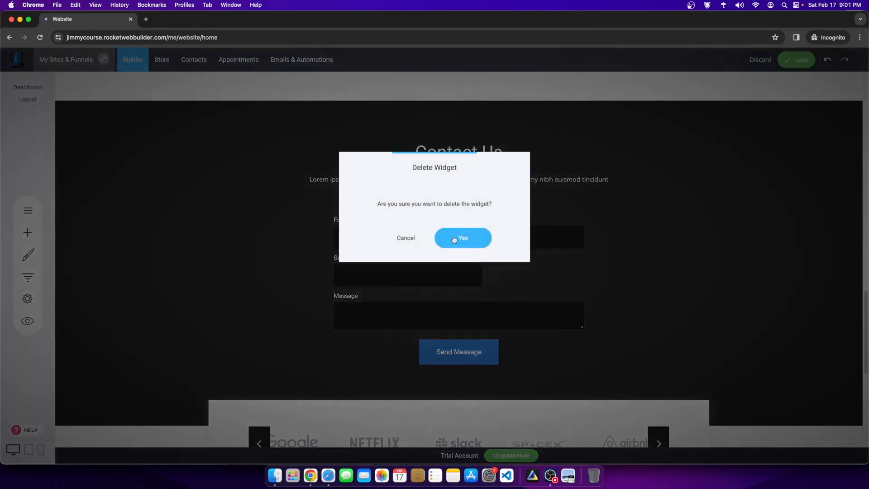
left_click(454, 238)
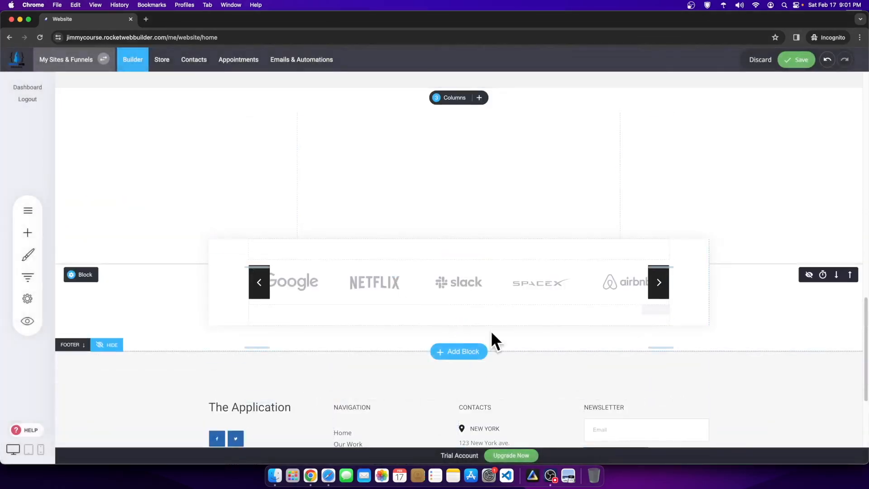
left_click(851, 274)
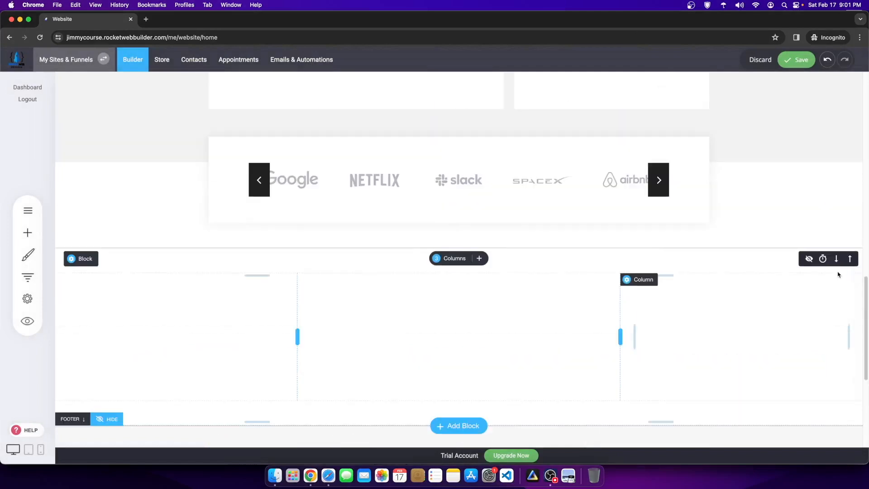
left_click(850, 178)
scroll(743, 206, "up", 6)
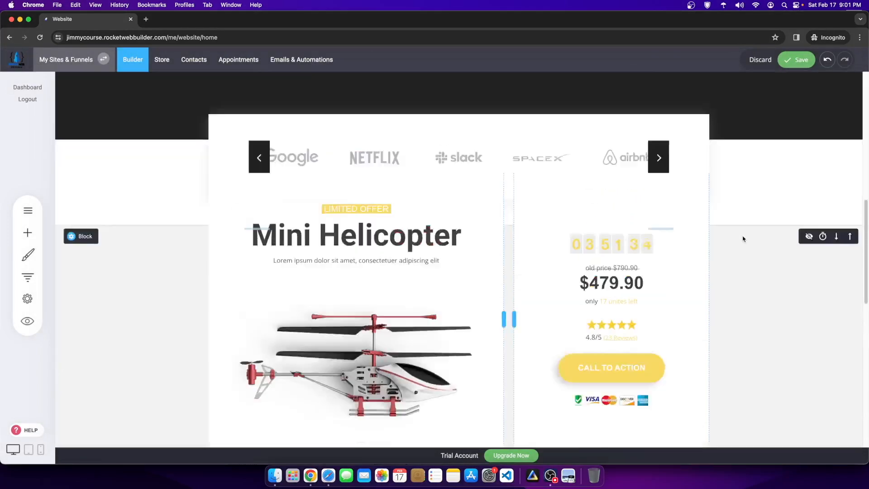
scroll(742, 239, "up", 3)
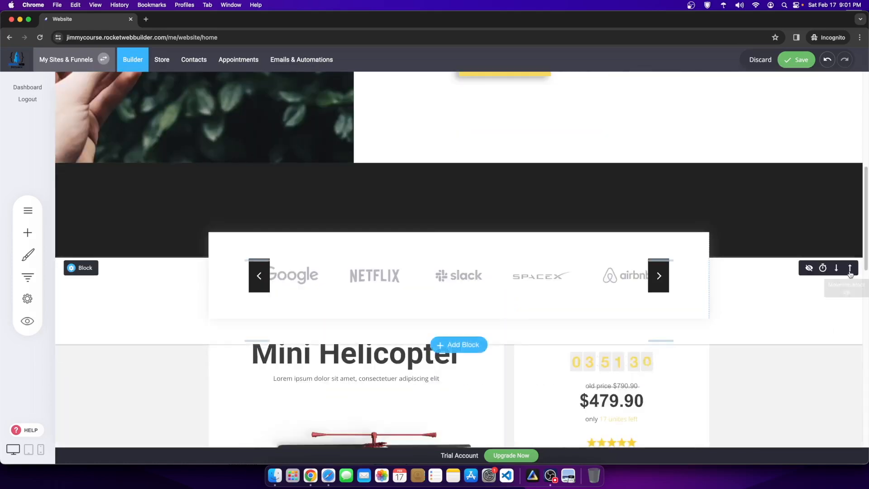
left_click(850, 267)
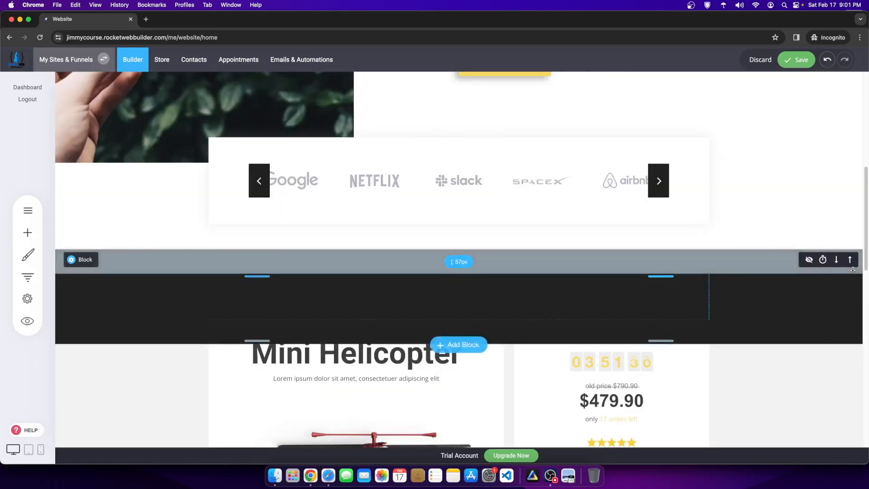
scroll(853, 270, "up", 2)
scroll(561, 383, "down", 4)
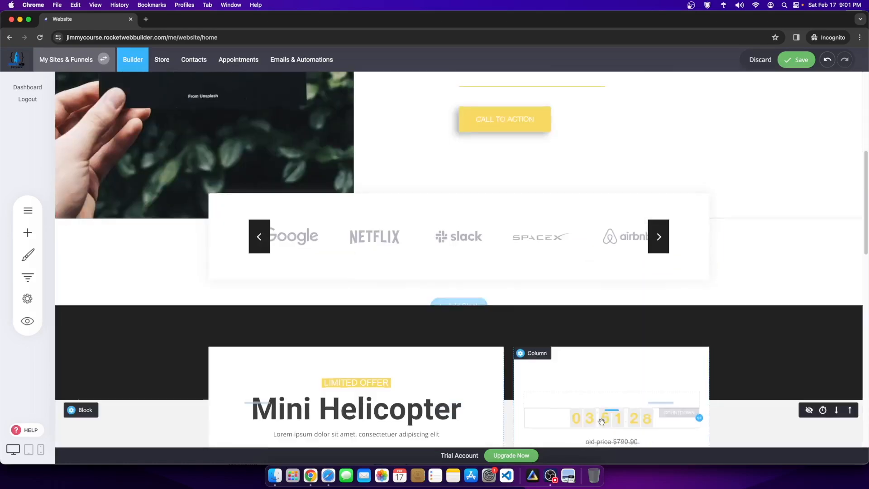
Step: Delete the leftover dark block and open the offer section's container settings
left_click(136, 321)
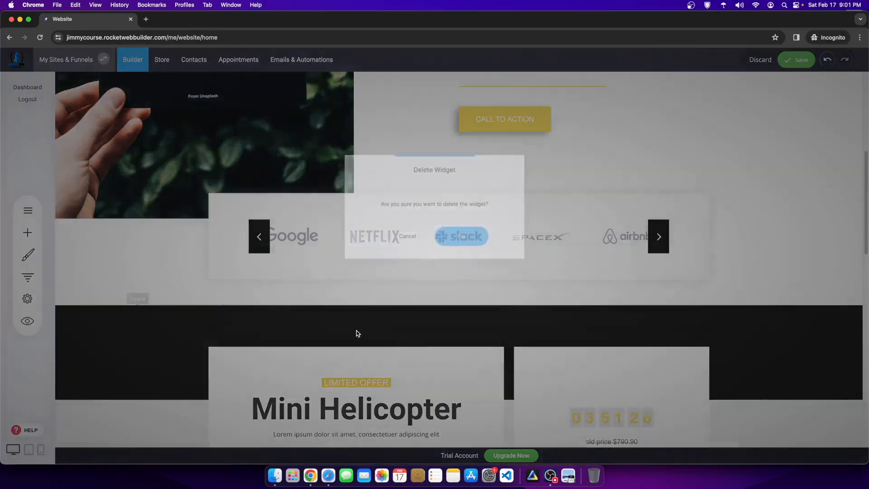
left_click(465, 237)
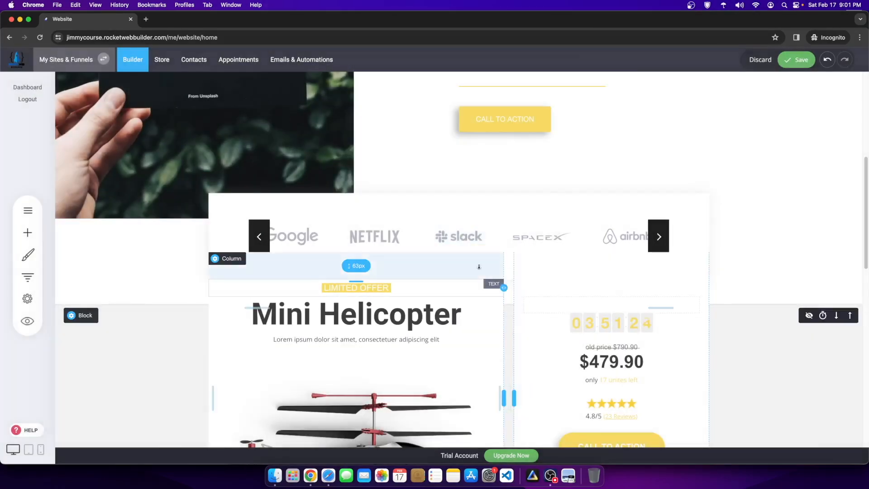
left_click(84, 316)
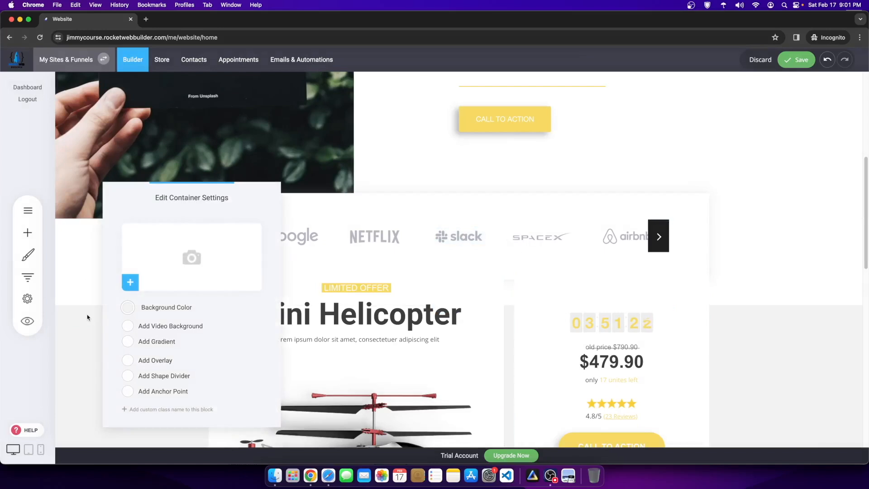
Step: Centre the left helicopter column's content vertically and set its top margin to 0px
left_click(644, 314)
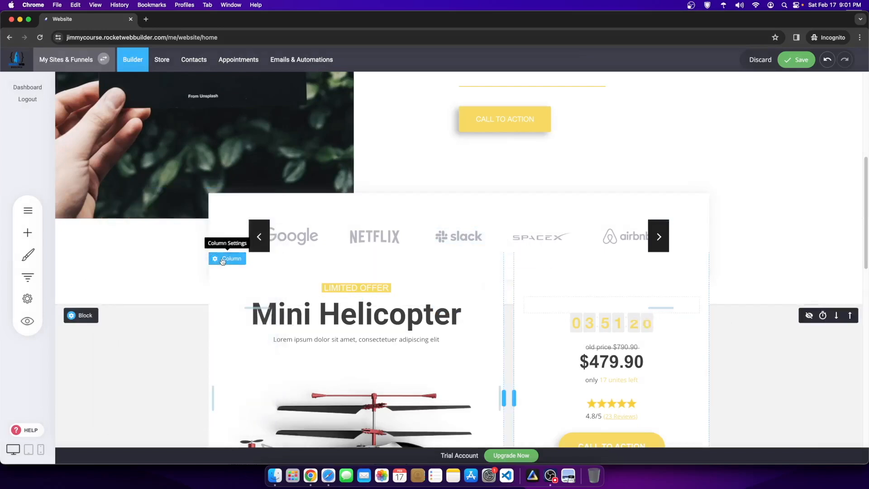
left_click(222, 259)
left_click(369, 304)
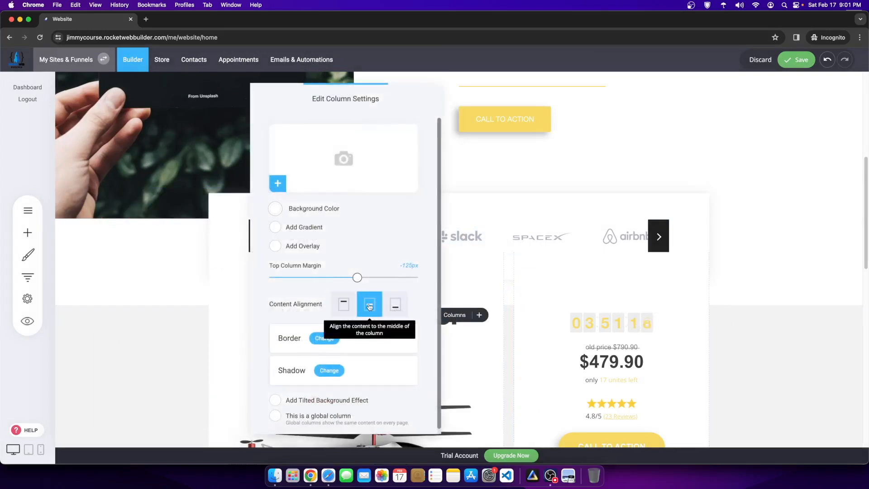
left_click_drag(357, 277, 458, 279)
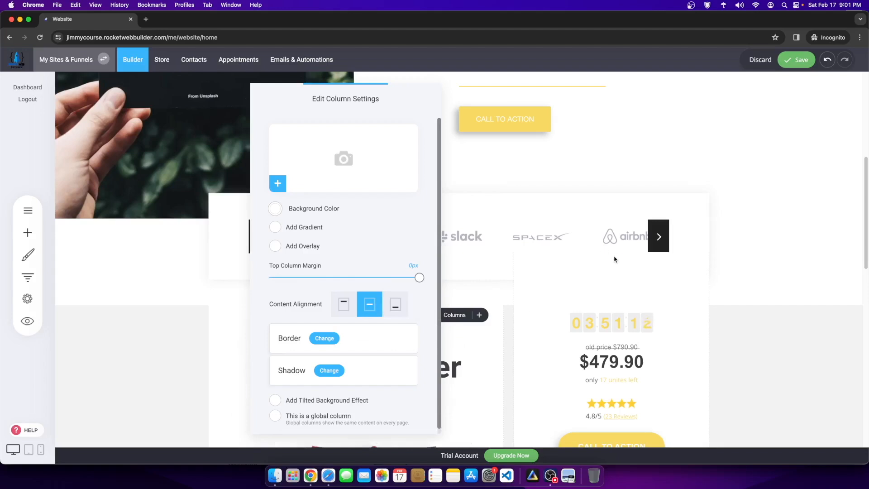
left_click(343, 305)
left_click(367, 306)
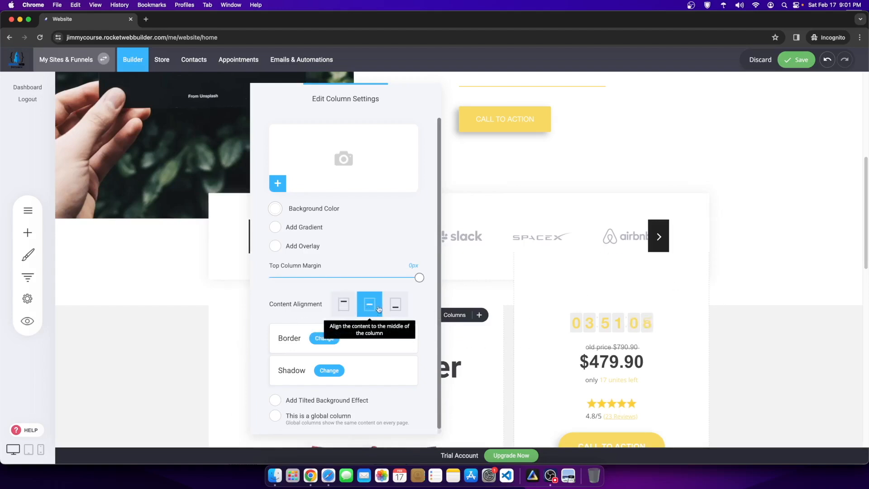
left_click(763, 316)
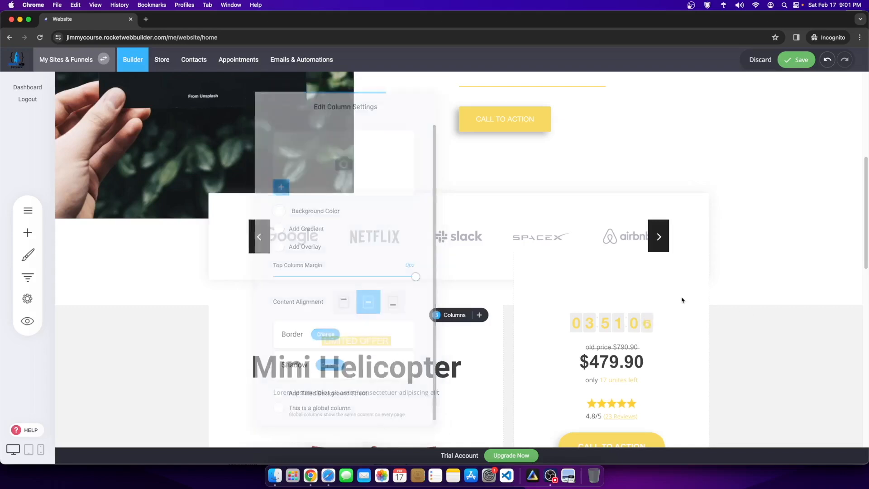
Step: Set the right price column's top margin to 0px
left_click(524, 258)
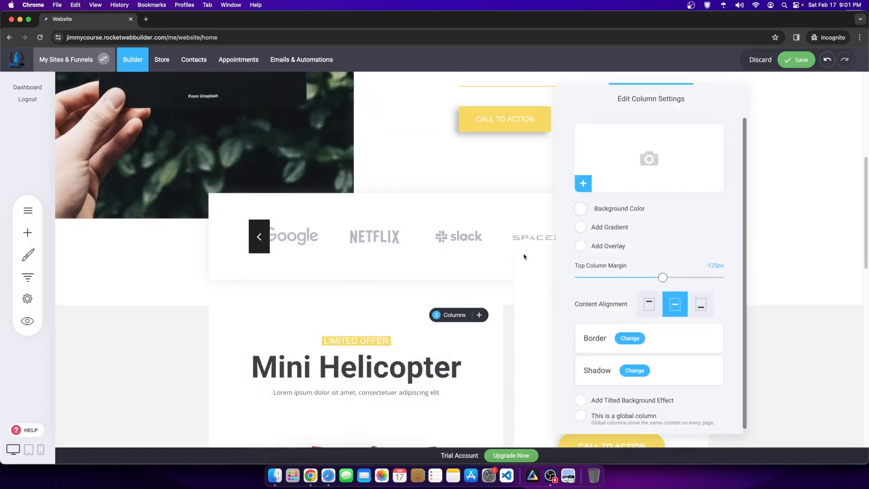
left_click_drag(662, 277, 724, 277)
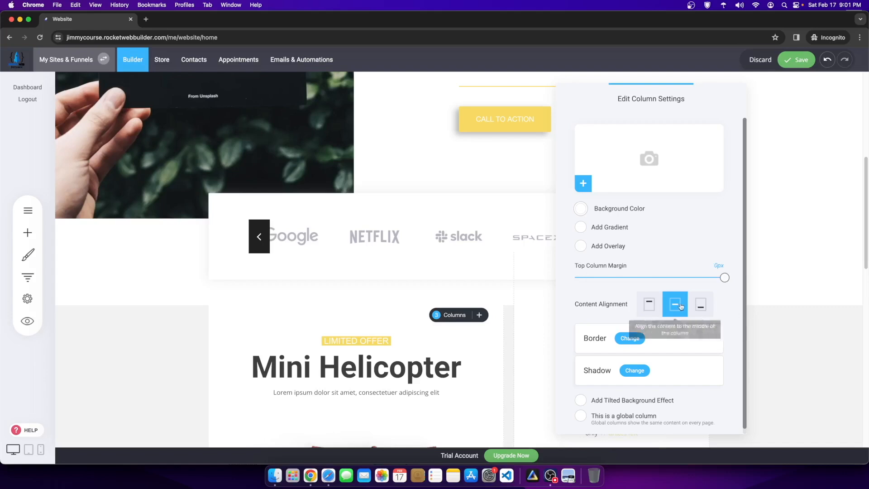
left_click(814, 312)
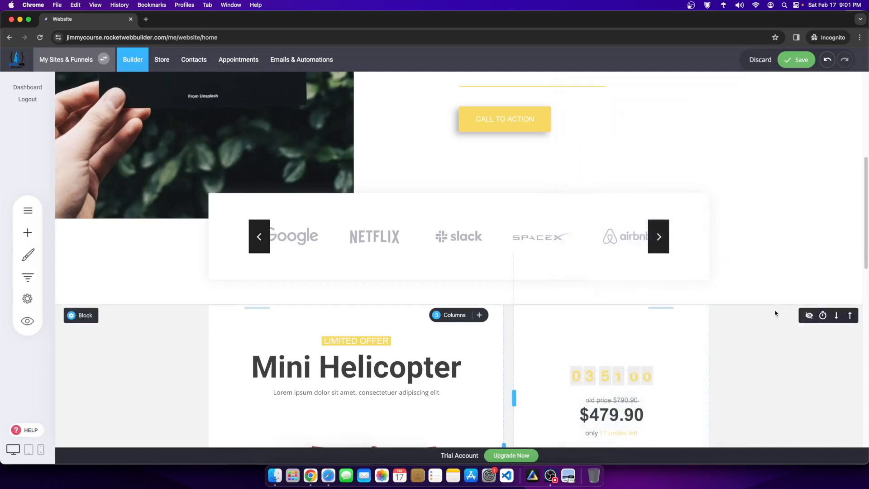
scroll(776, 311, "down", 3)
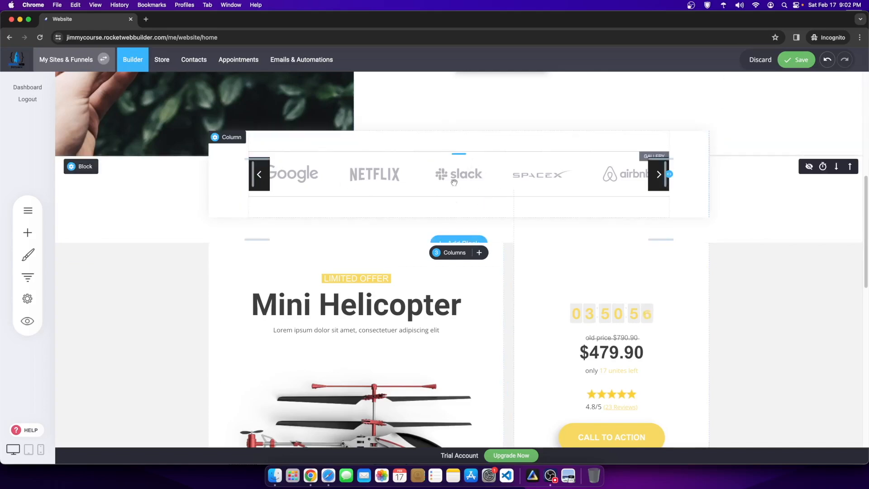
Step: Save the page and delete the TOUR/CONTACT/BLOG navigation links from the header
left_click(796, 60)
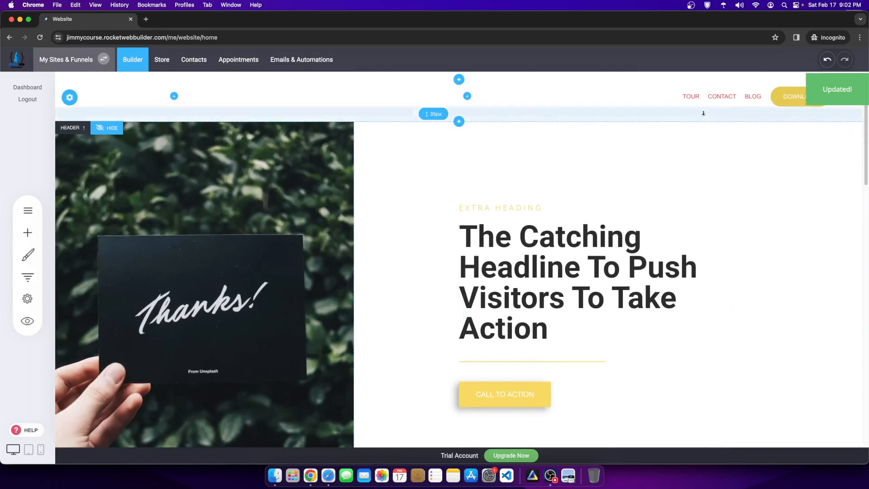
left_click(741, 82)
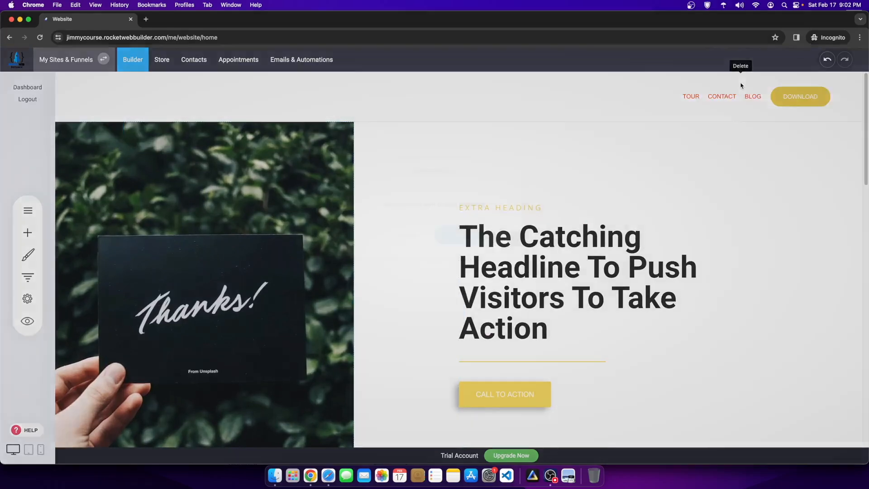
left_click(462, 239)
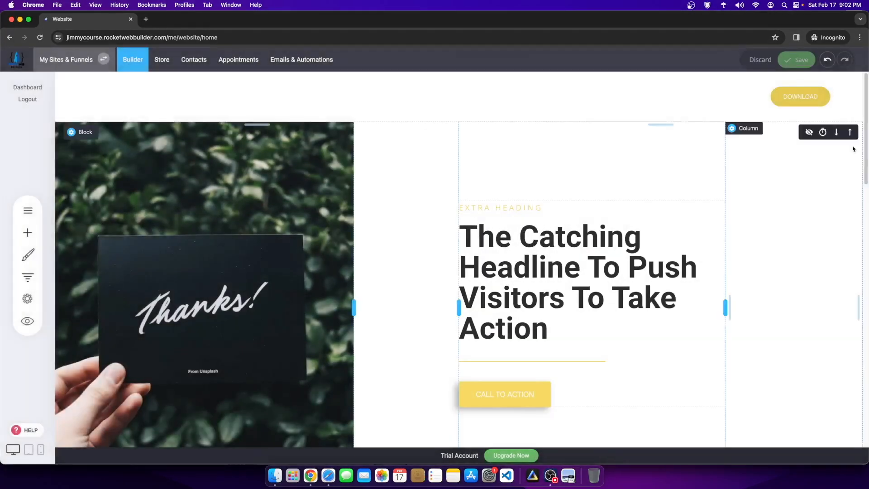
Step: Delete the header's DOWNLOAD button and save the page again
left_click(807, 81)
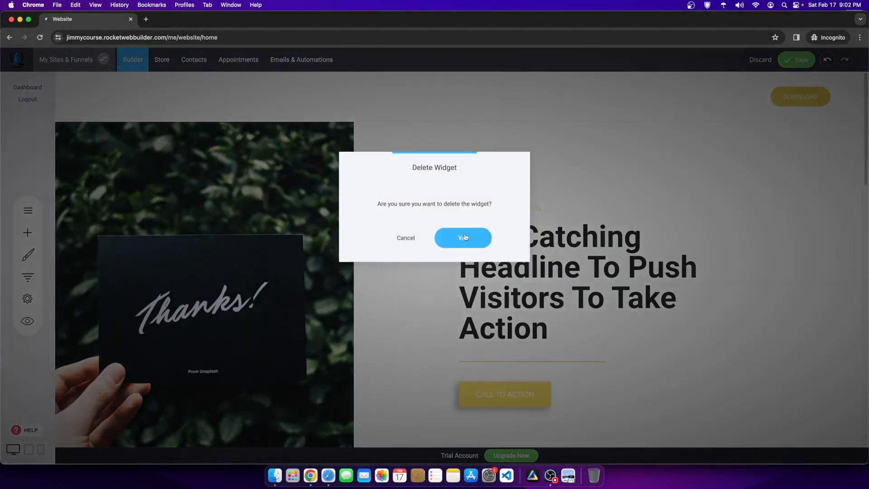
left_click(463, 236)
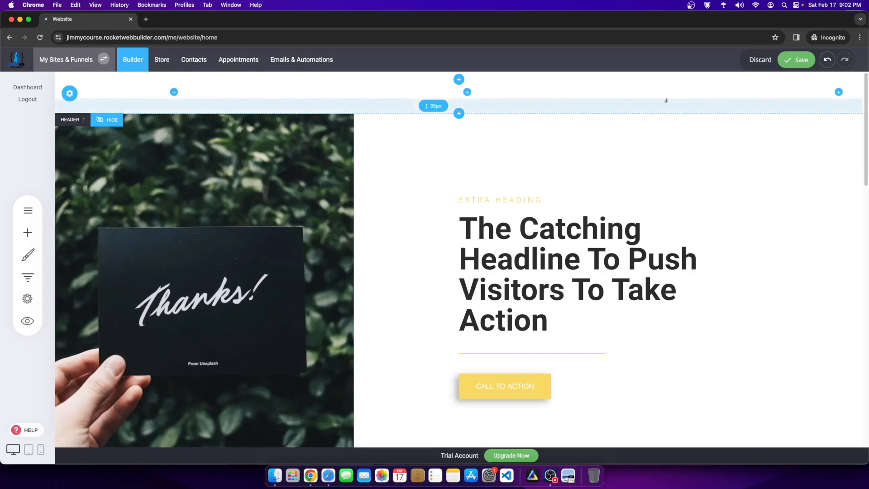
left_click(796, 59)
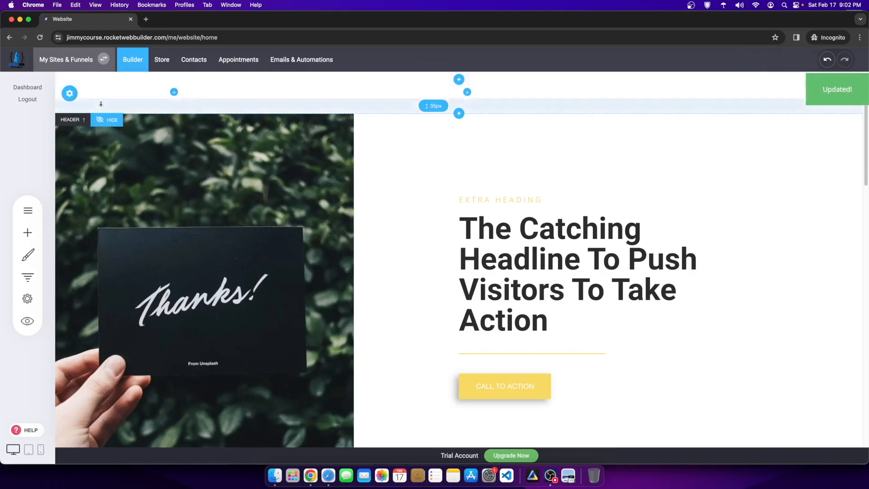
left_click(70, 93)
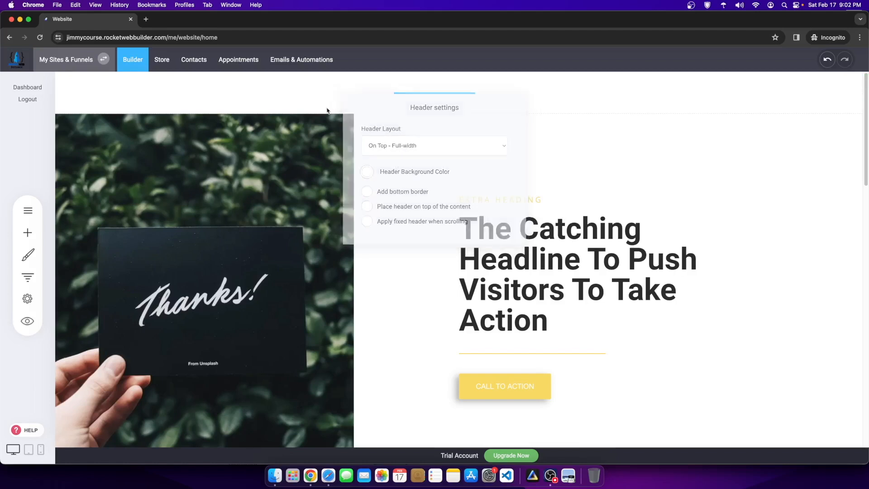
Step: Change the header logo type to Image Logo (110px max height) and open the File Manager
left_click(136, 99)
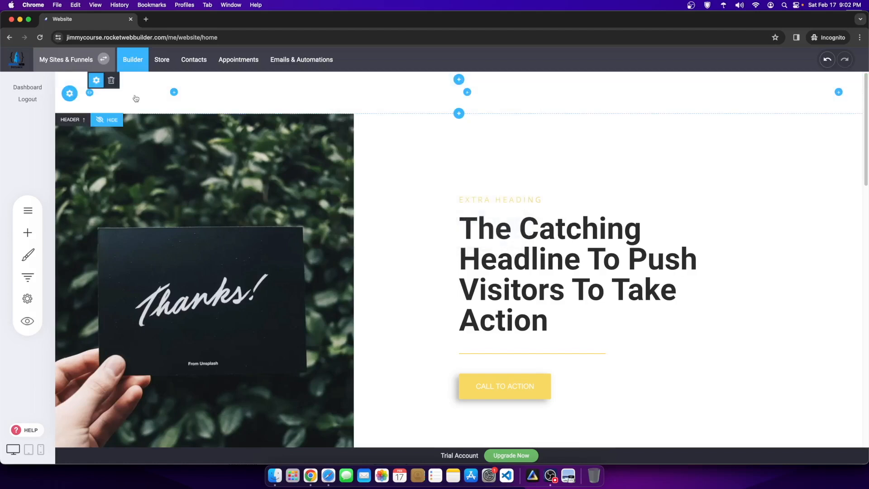
left_click(93, 90)
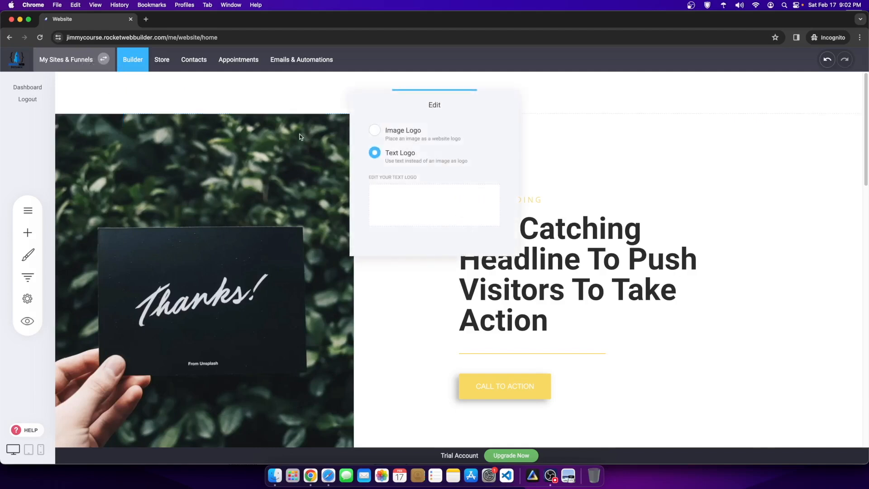
left_click(376, 130)
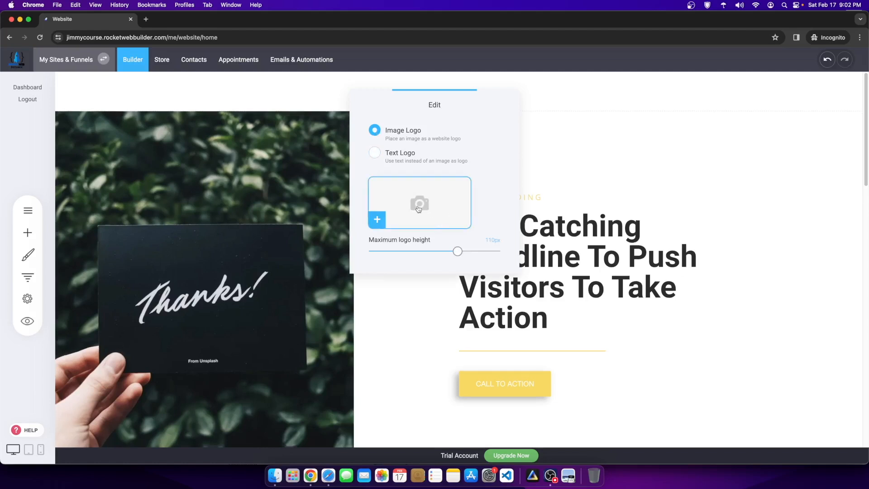
left_click(418, 208)
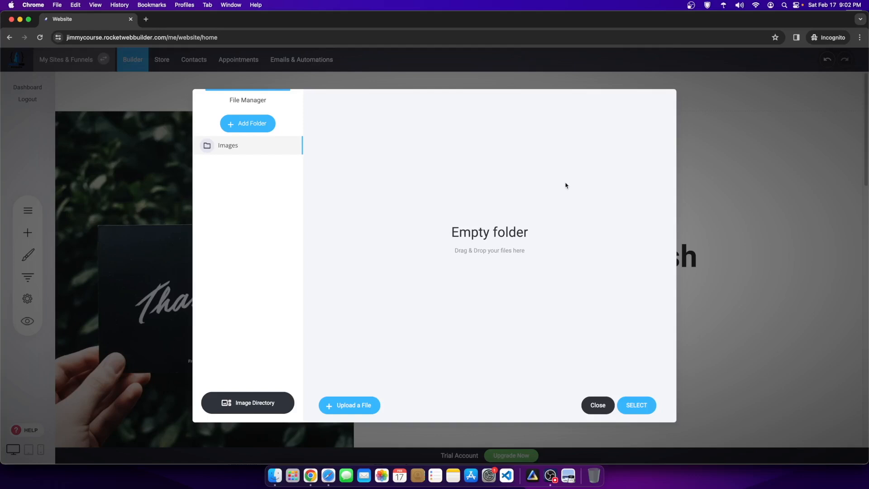
Step: Create a new folder named Brand Images in the file manager
left_click(551, 476)
left_click(584, 310)
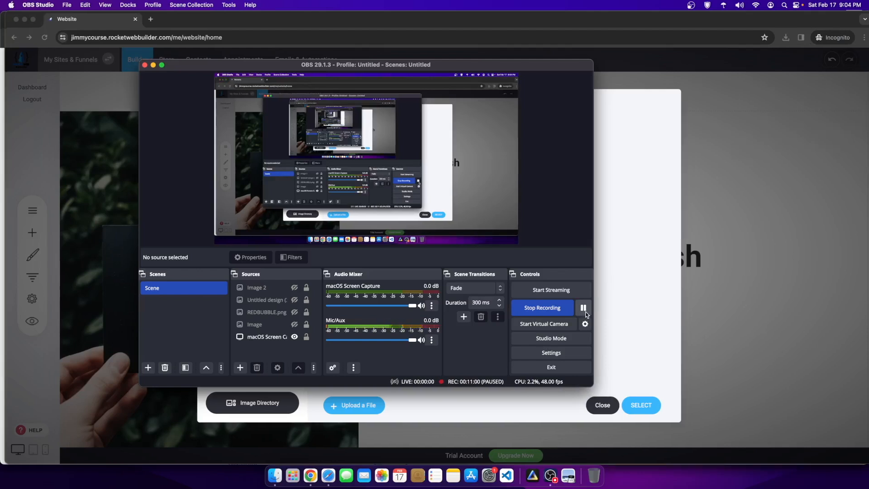
left_click(628, 302)
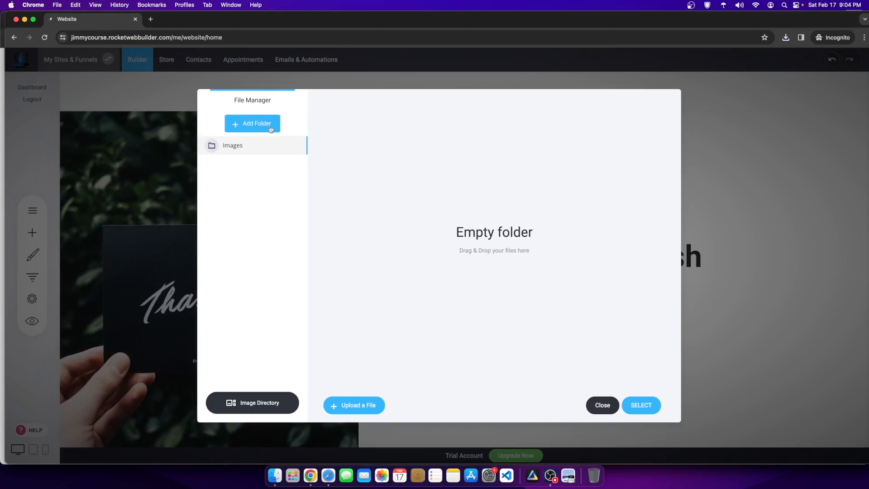
left_click(252, 126)
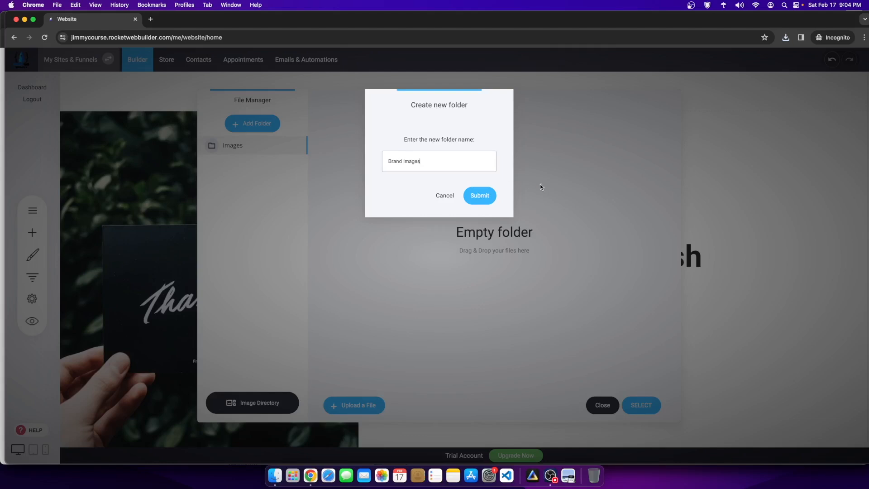
left_click(480, 200)
Step: Open Brand Images and delete the old Images folder
left_click(269, 164)
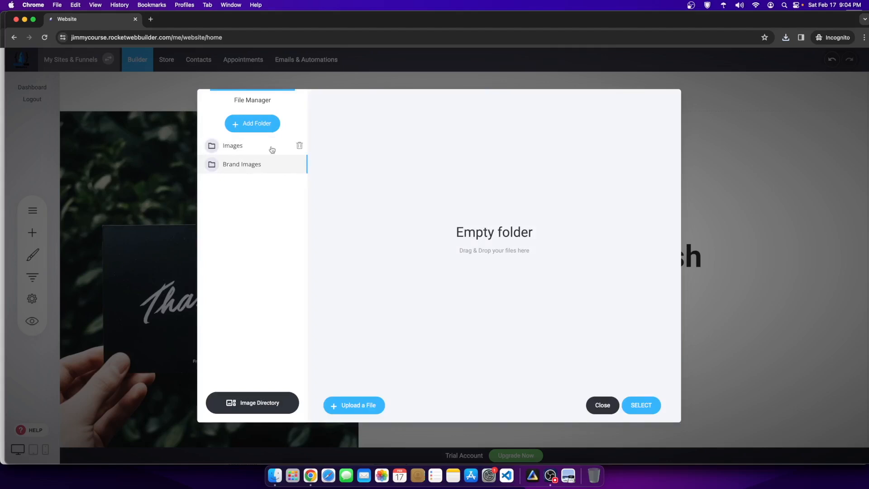
left_click(298, 146)
left_click(454, 239)
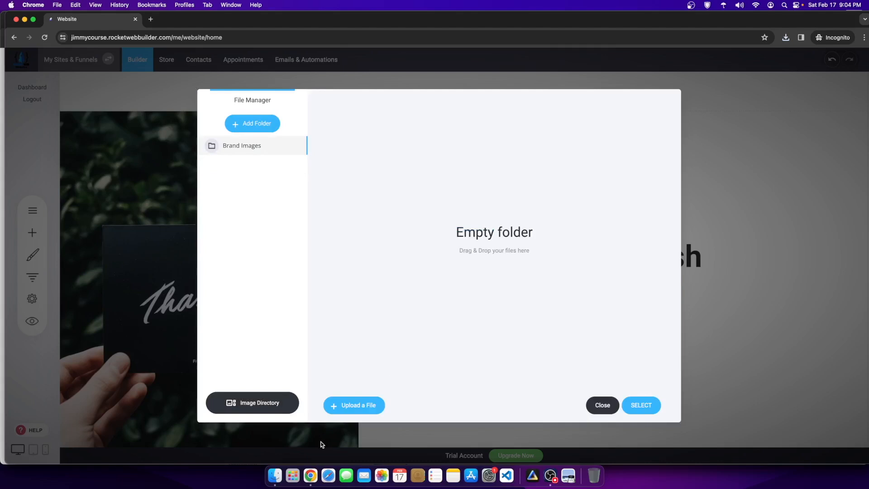
left_click(276, 475)
Step: Drag fitness logo.png from Downloads into Brand Images and select it as the logo
left_click_drag(544, 98, 763, 110)
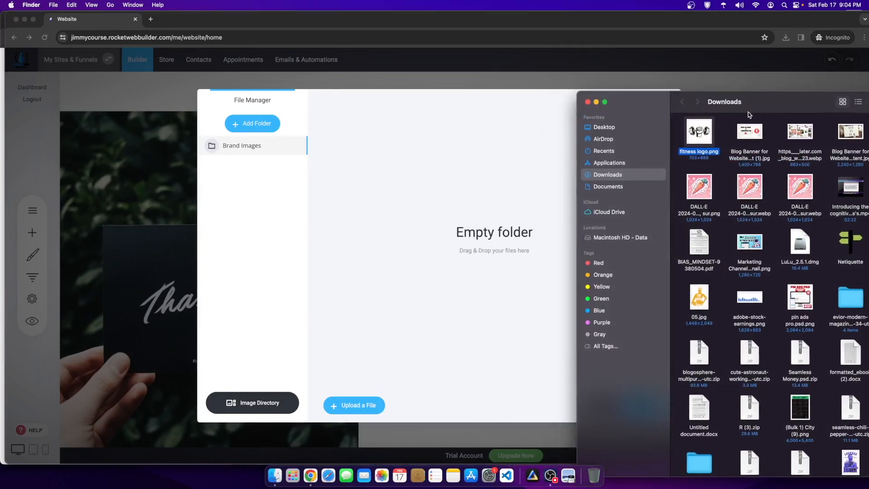
left_click_drag(693, 136, 498, 169)
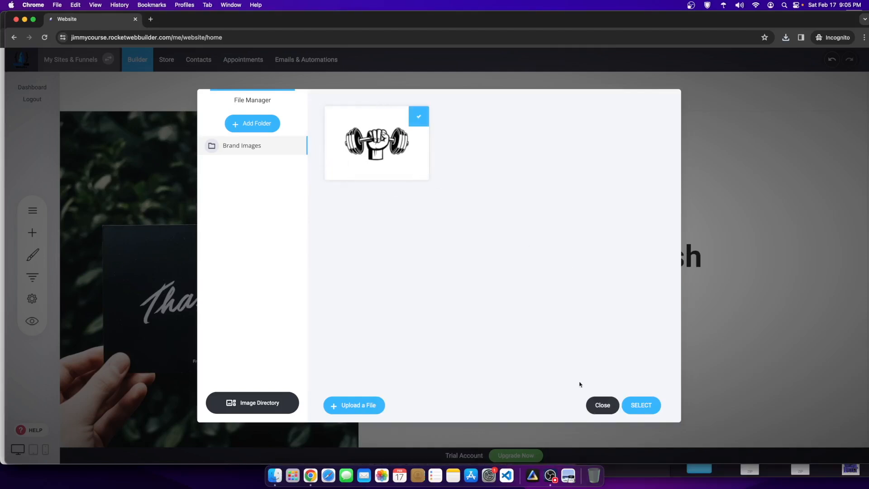
left_click(635, 406)
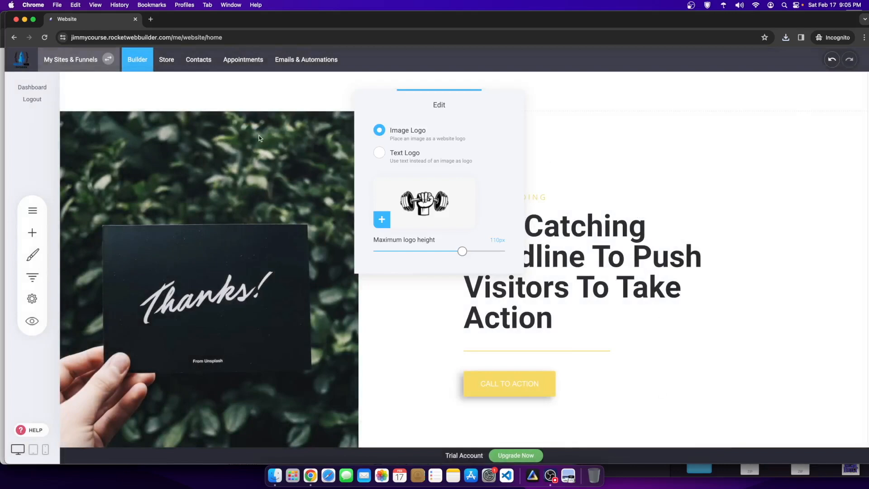
Step: Remove the header's top and bottom padding
left_click(219, 196)
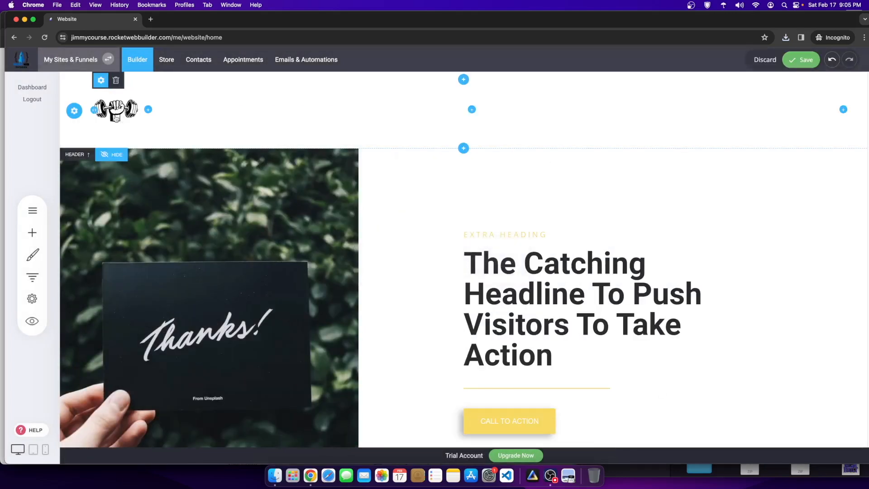
left_click_drag(117, 138, 119, 123)
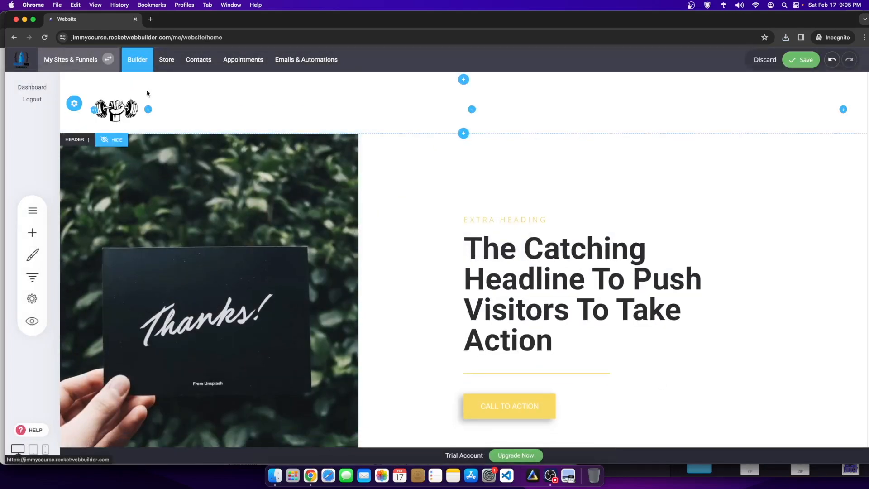
left_click_drag(166, 134, 125, 124)
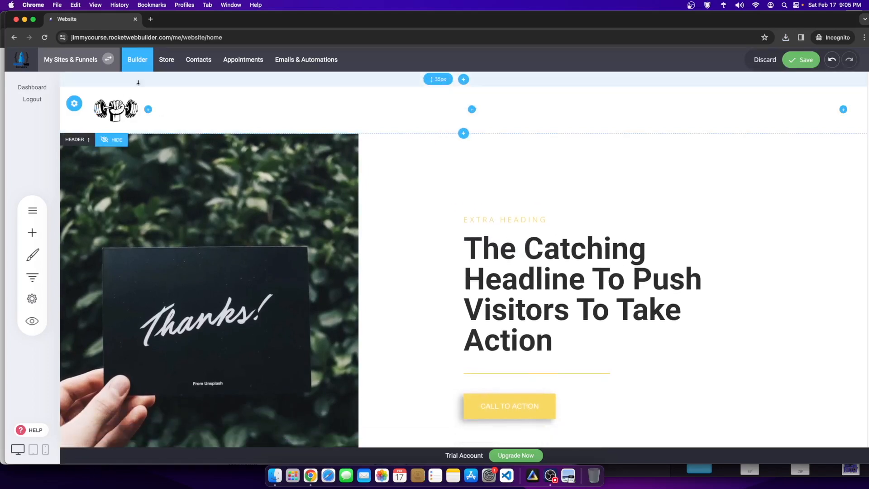
left_click_drag(147, 85, 147, 71)
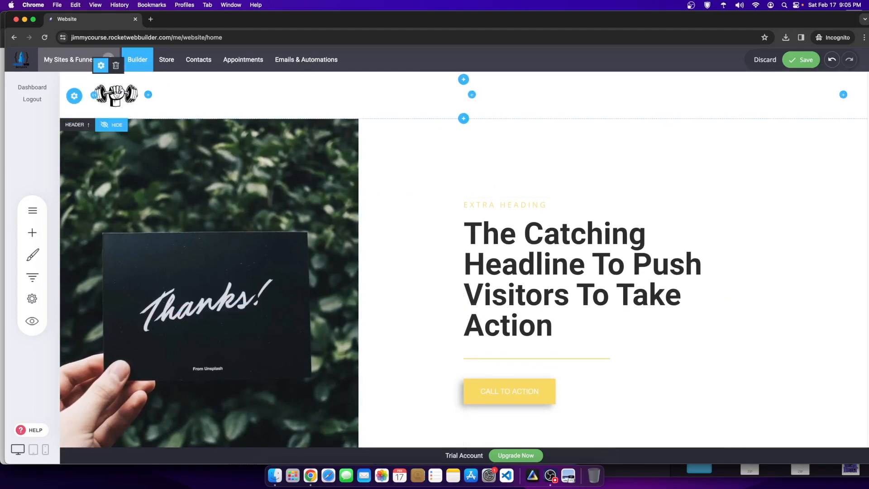
Step: Reduce the maximum logo height to 100px and save the page
left_click(101, 66)
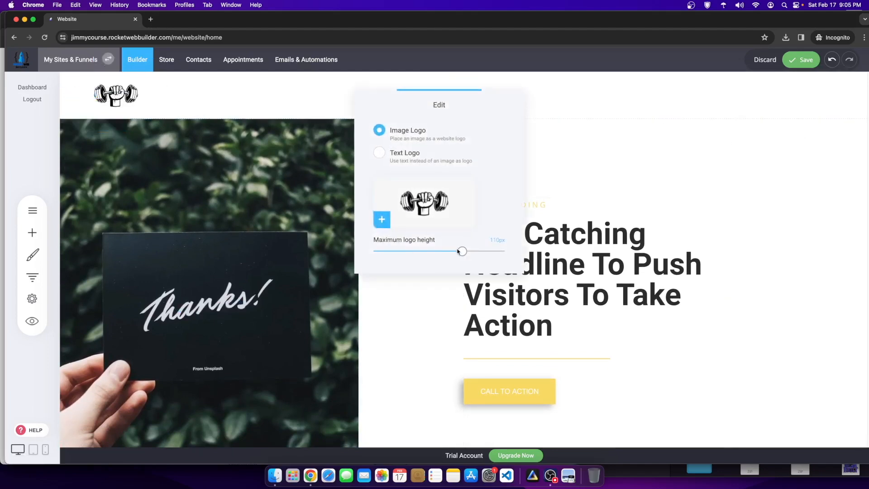
left_click_drag(461, 255, 435, 255)
left_click(586, 188)
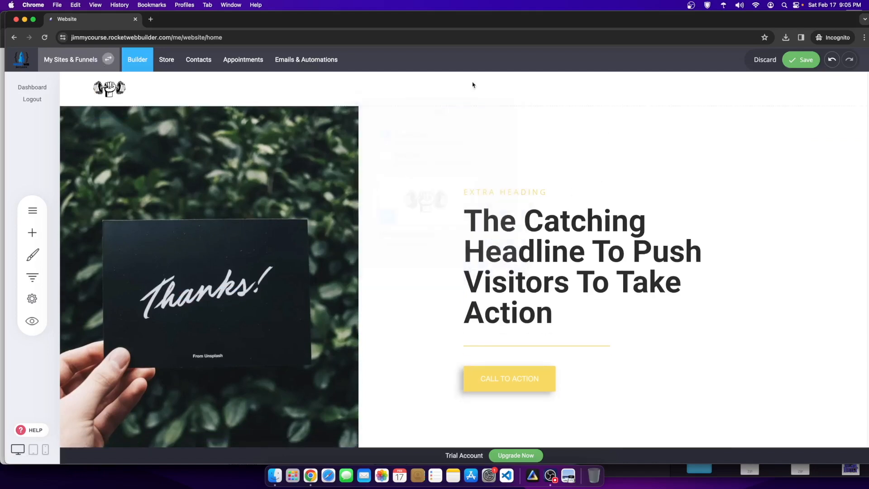
scroll(401, 244, "down", 1)
scroll(401, 244, "down", 2)
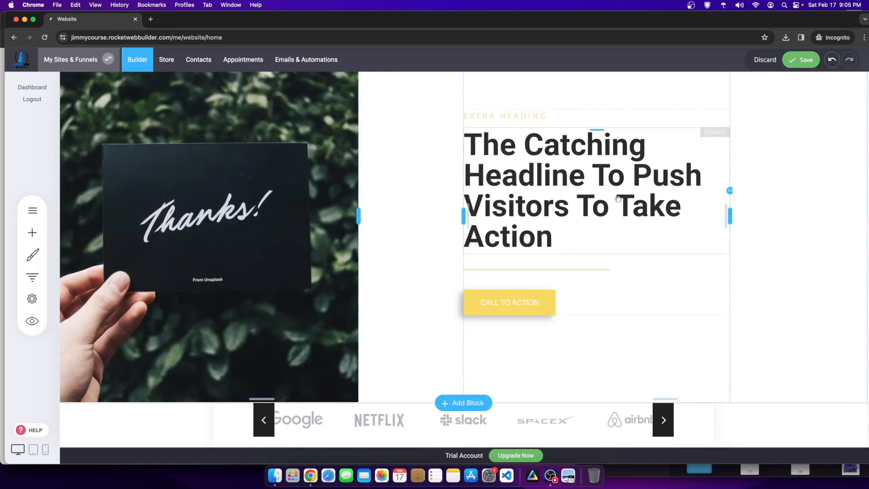
scroll(521, 218, "up", 2)
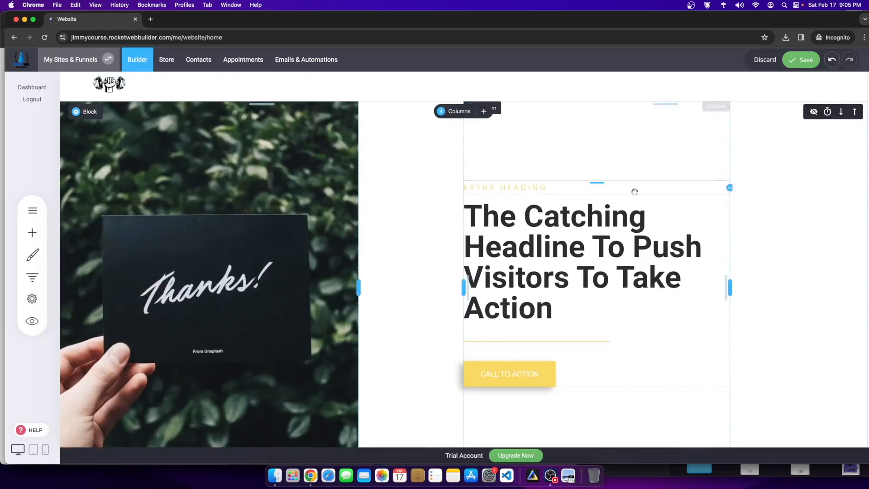
left_click(801, 60)
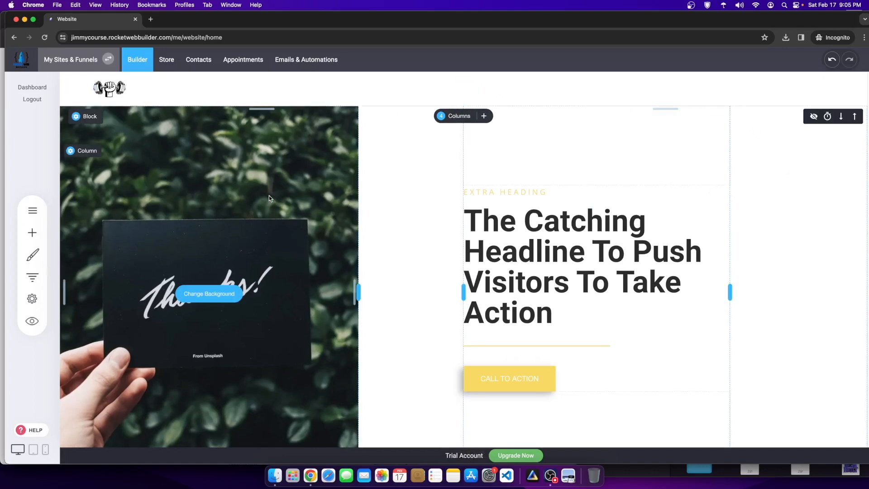
Step: Open the Fitness Workout Coach page from the Pages & Popups list
scroll(517, 320, "down", 6)
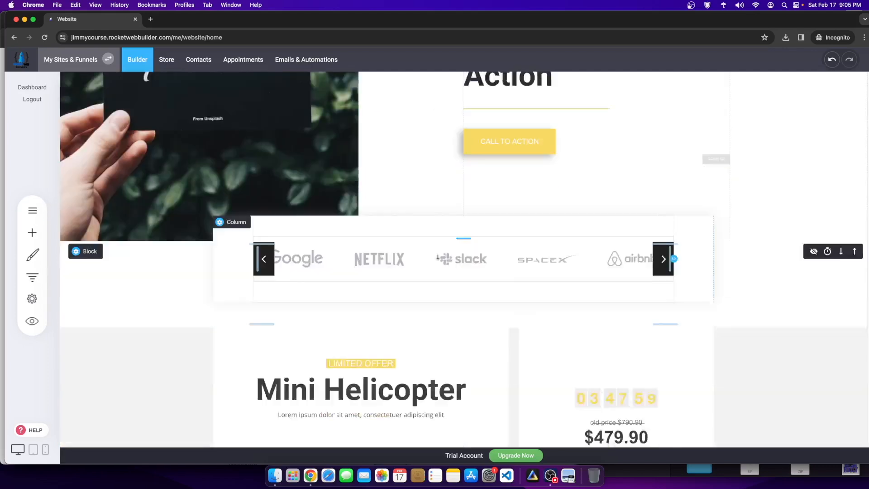
scroll(417, 227, "up", 6)
scroll(420, 326, "down", 3)
scroll(420, 324, "down", 5)
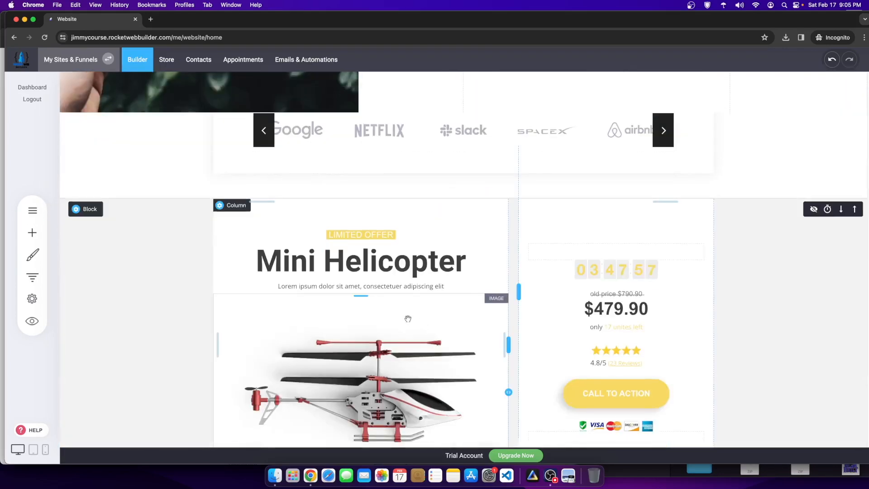
scroll(420, 325, "up", 8)
left_click(32, 210)
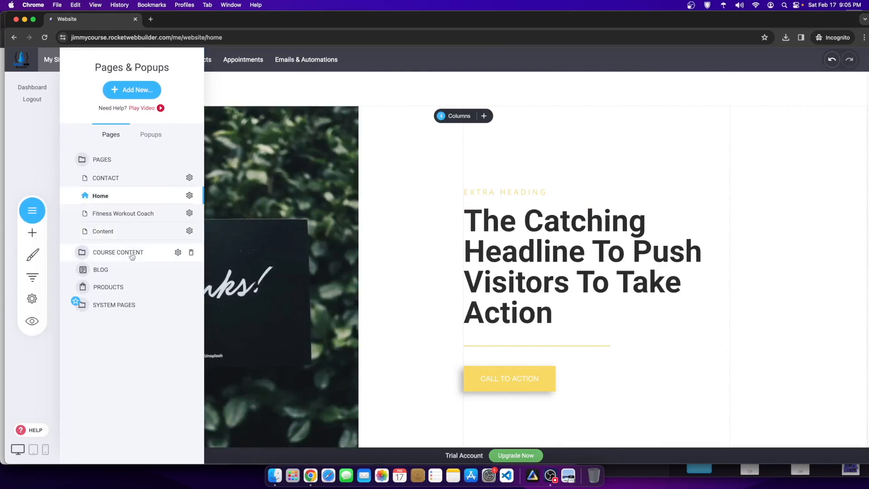
left_click(101, 215)
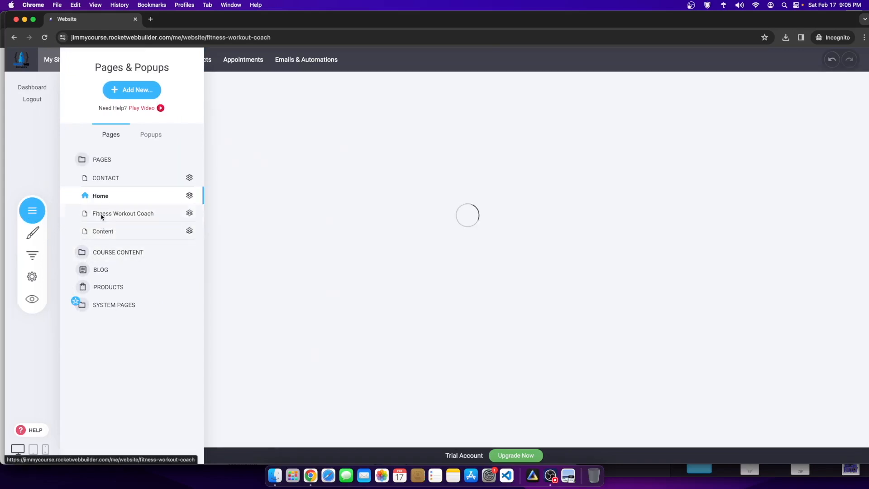
Step: Switch to the members-only Content page and check its dumbbell-fist header logo
scroll(578, 313, "down", 15)
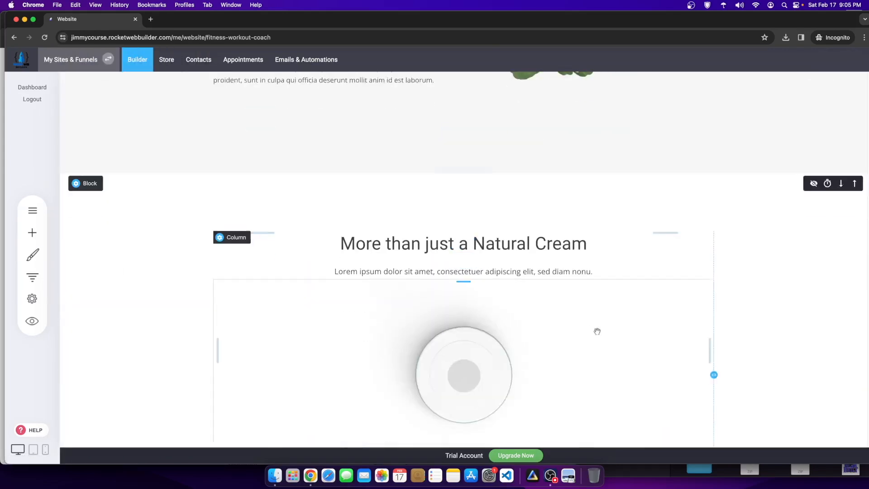
scroll(243, 240, "up", 9)
left_click(30, 206)
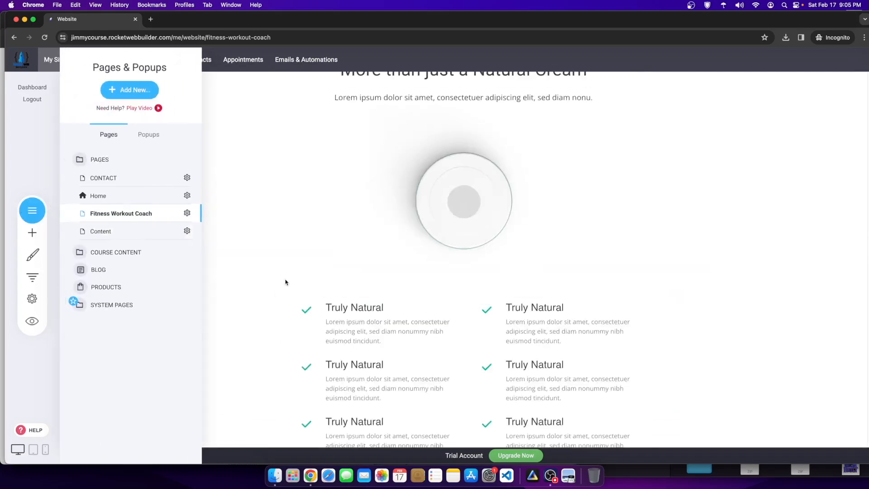
left_click(105, 231)
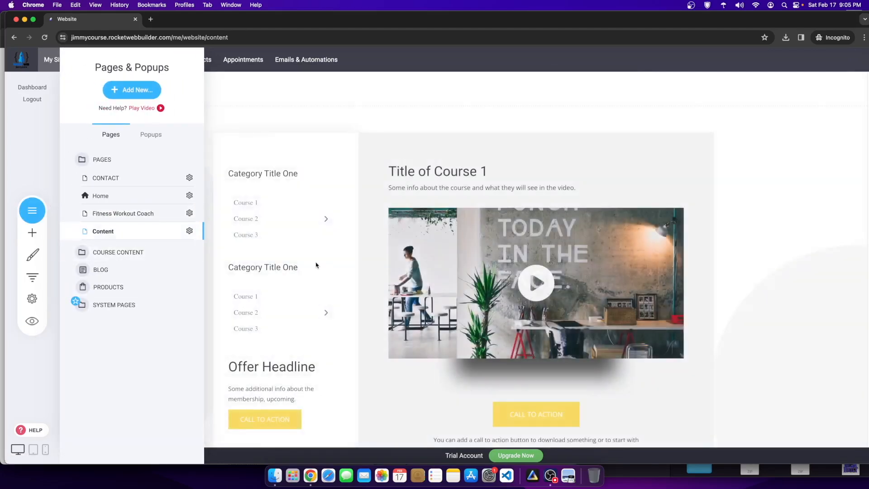
scroll(220, 161, "down", 4)
scroll(220, 161, "up", 4)
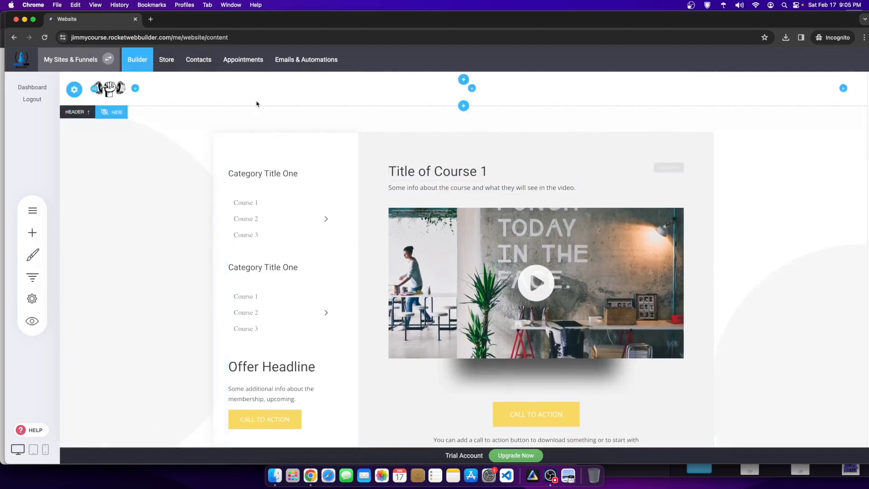
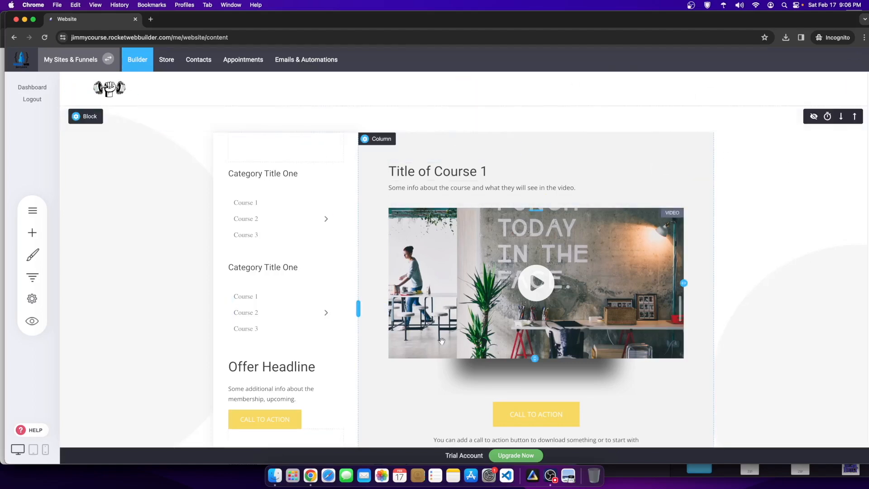
Step: Slide the course builder window aside and bring the Chrome window behind it forward
scroll(451, 237, "down", 1)
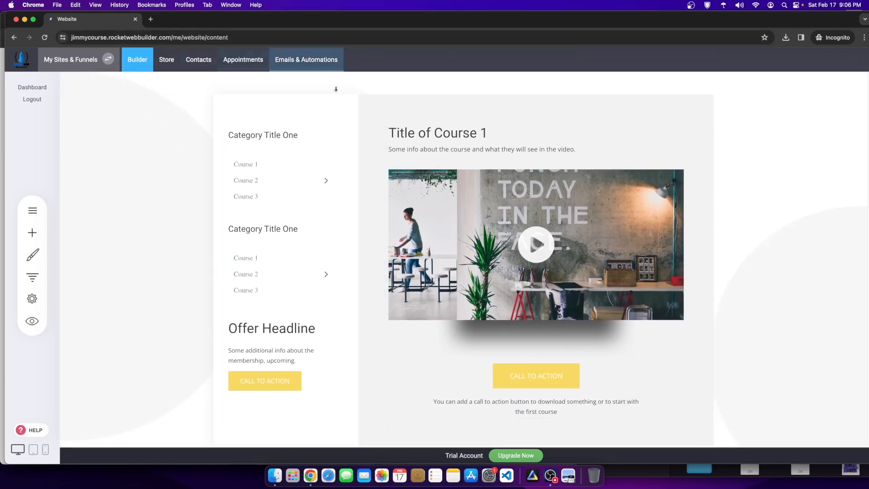
left_click_drag(7, 93, 151, 93)
left_click(68, 101)
left_click(96, 19)
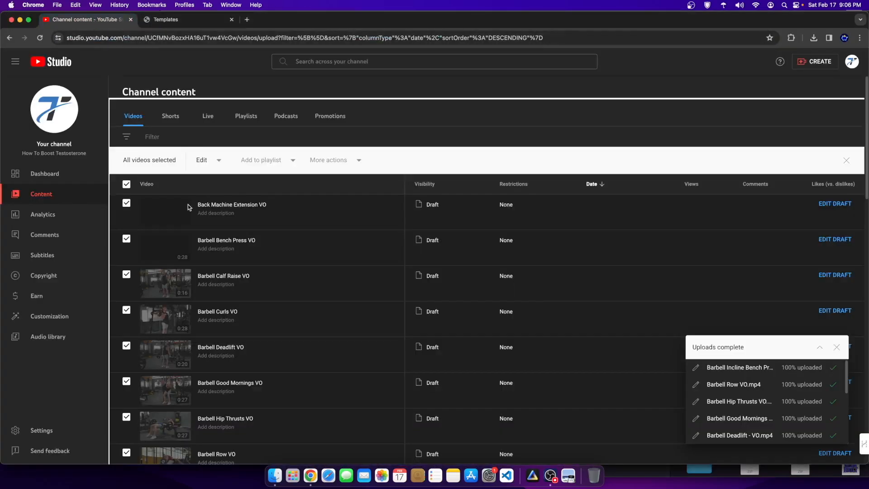
right_click(566, 111)
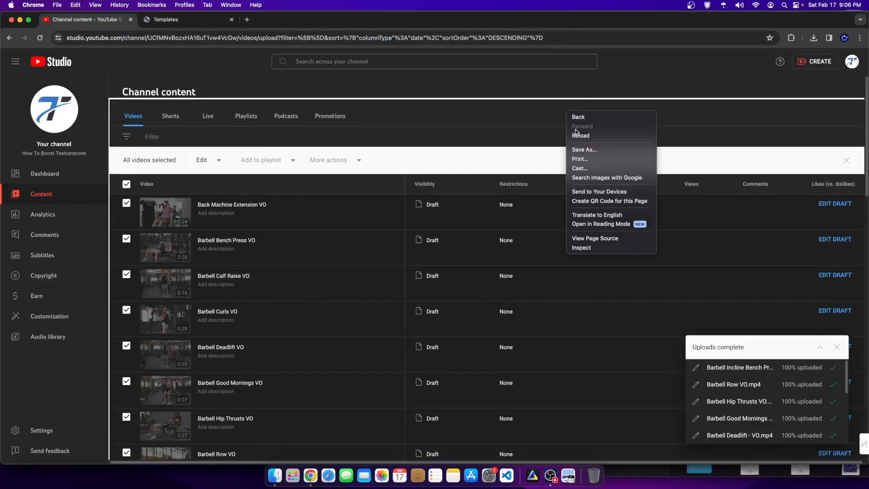
left_click(573, 133)
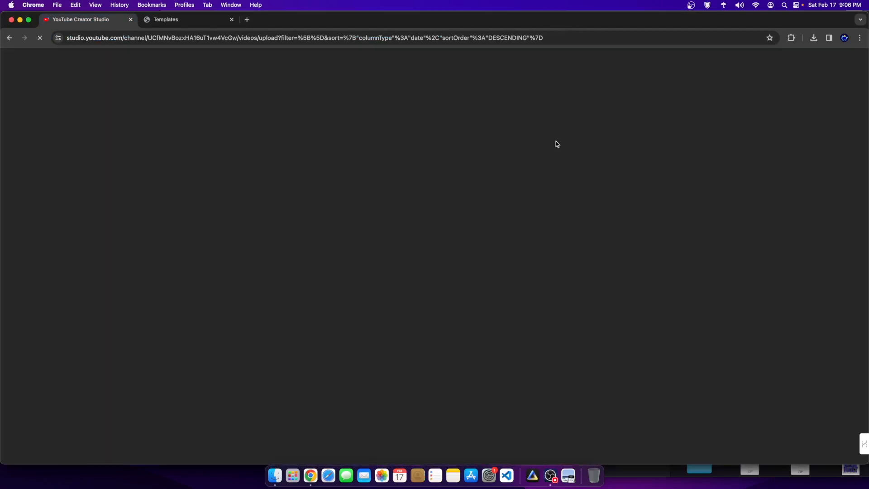
scroll(231, 320, "down", 15)
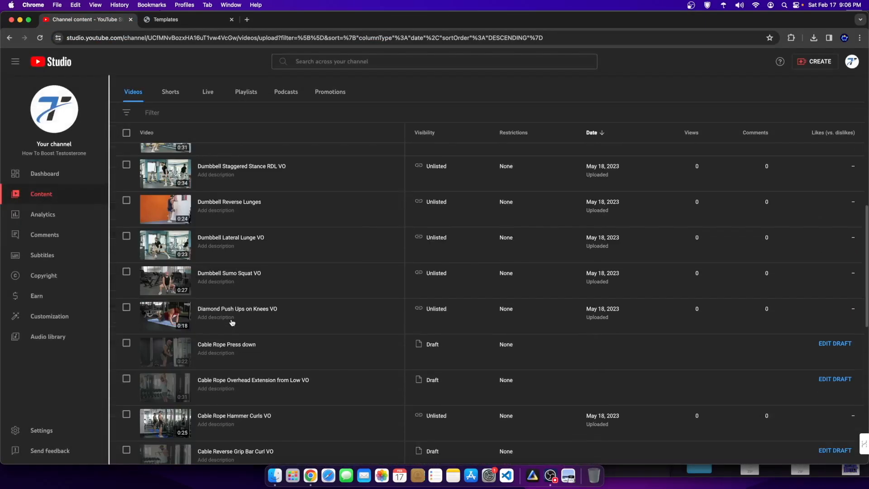
scroll(200, 260, "up", 6)
scroll(276, 223, "up", 5)
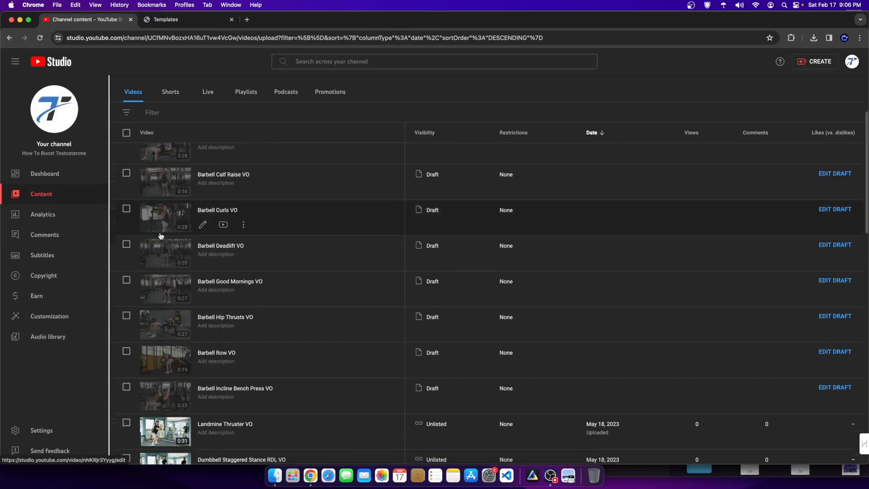
scroll(276, 222, "down", 15)
left_click(714, 417)
left_click(714, 417)
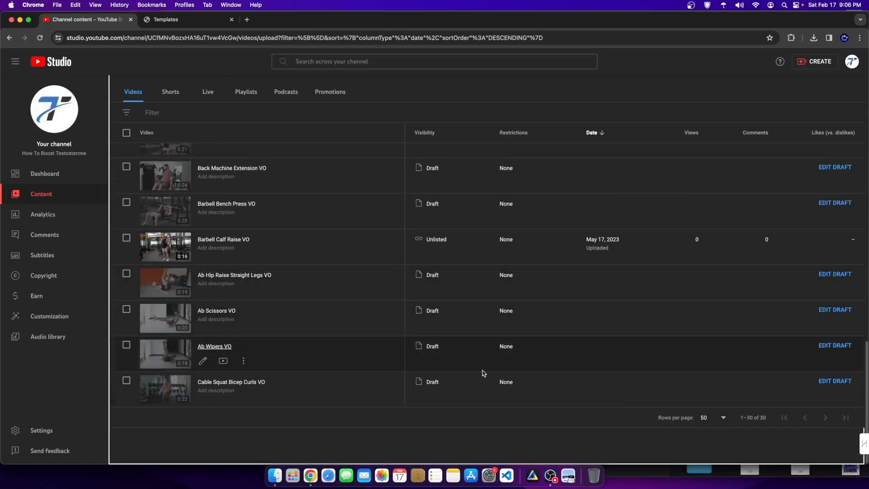
Step: Copy the Diamond Push Ups on Knees VO shareable link and close the Templates tab
scroll(183, 286, "up", 10)
scroll(204, 319, "up", 3)
scroll(204, 322, "down", 4)
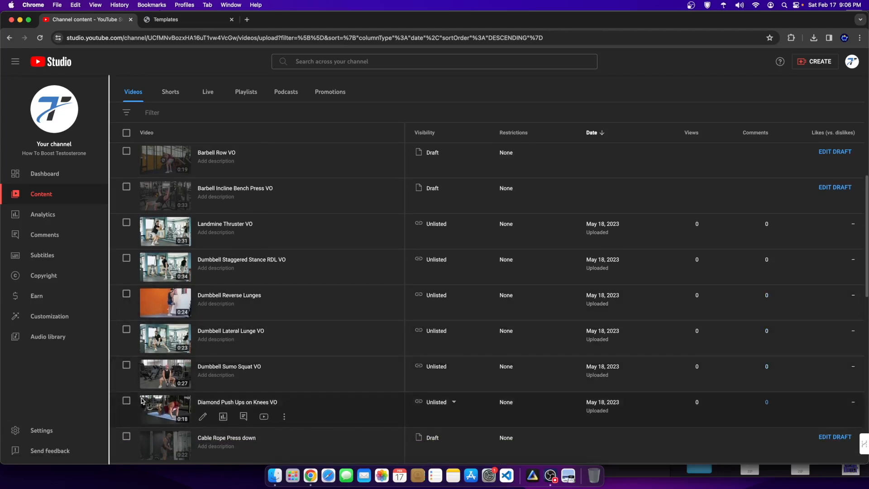
left_click(285, 416)
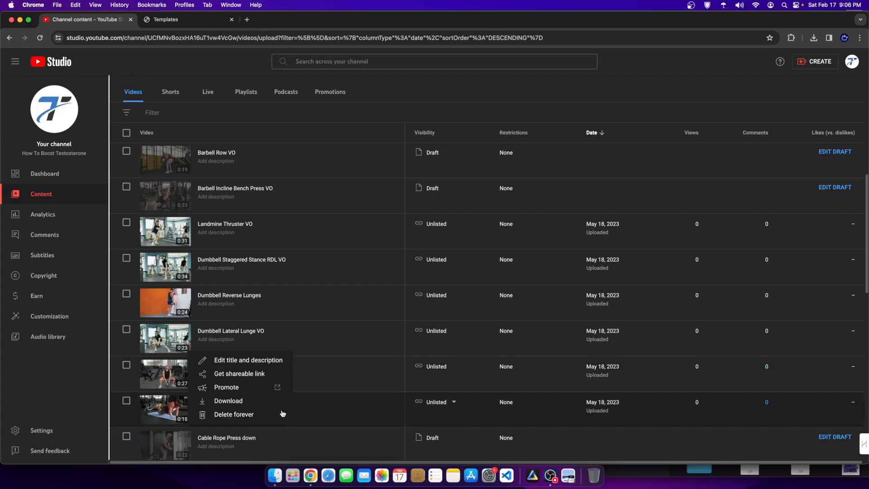
left_click(249, 375)
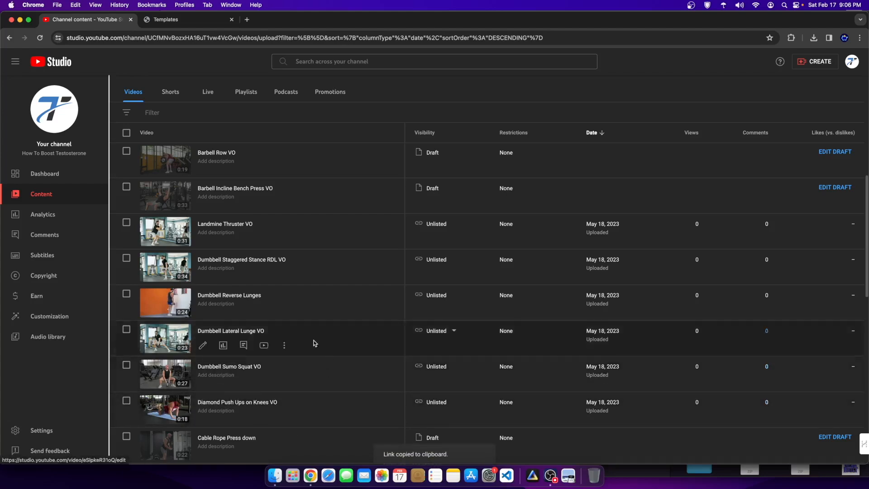
left_click(231, 20)
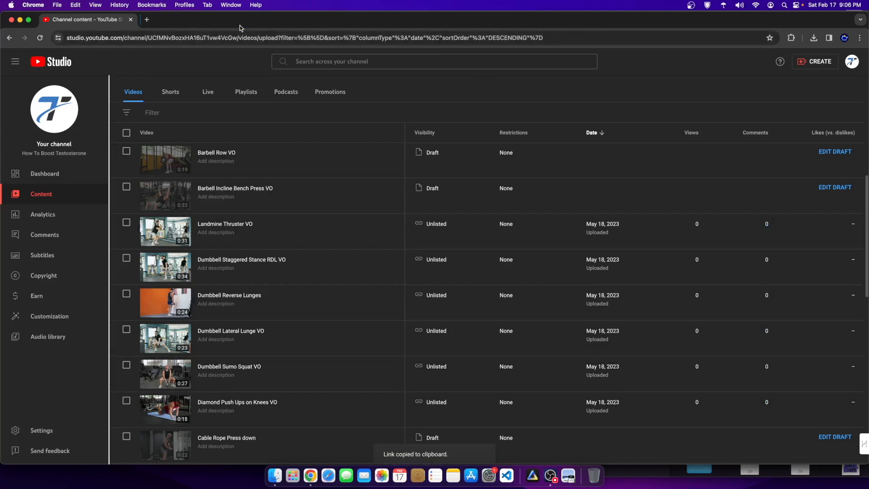
right_click(310, 475)
Step: Replace the course video's source URL with the copied Diamond Push Ups YouTube link
left_click(351, 380)
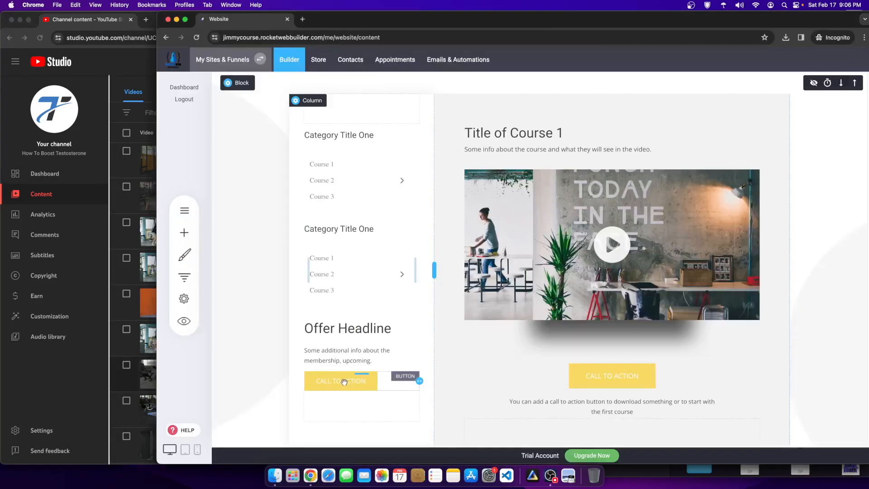
scroll(488, 263, "up", 1)
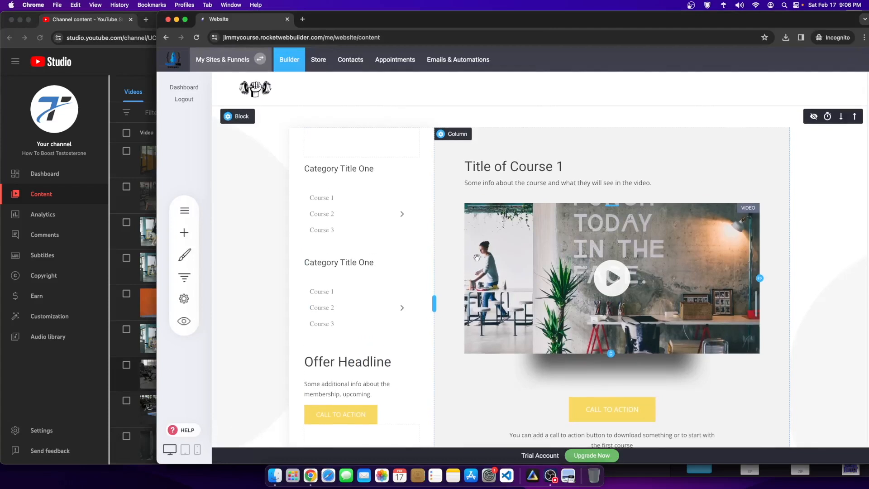
left_click(598, 252)
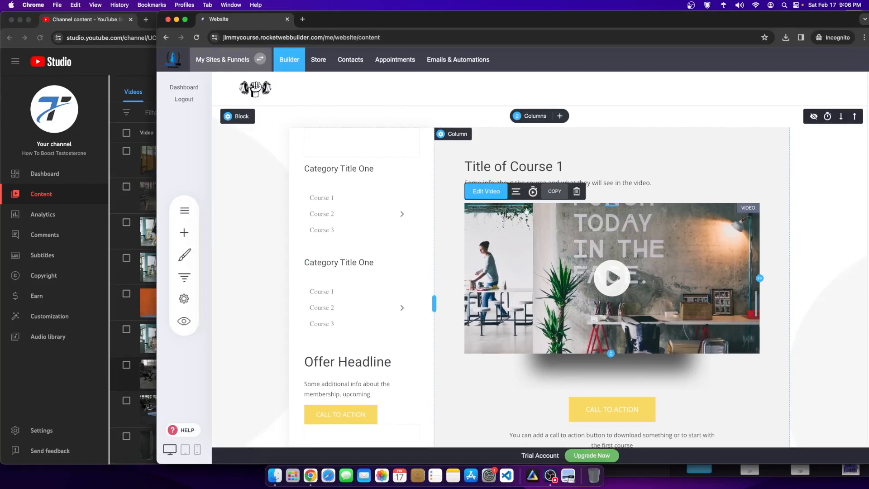
left_click(486, 192)
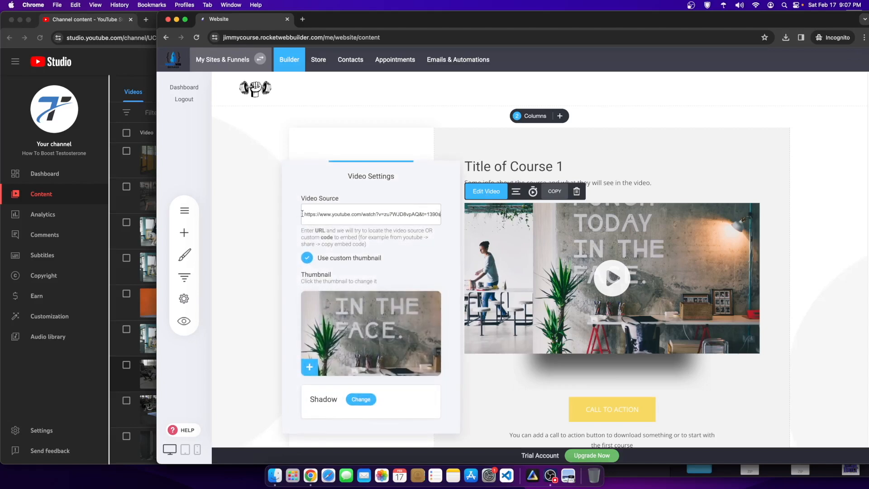
left_click_drag(303, 214, 440, 214)
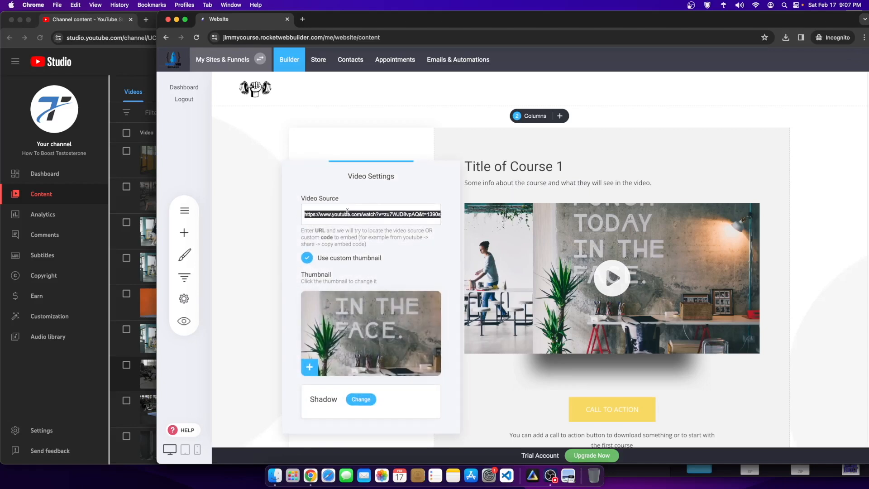
key("BackSpace")
key("super+v")
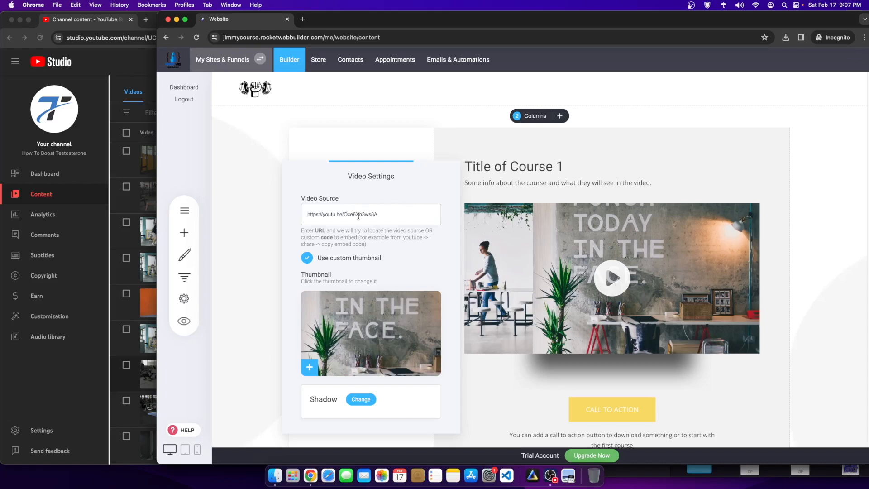
left_click(564, 236)
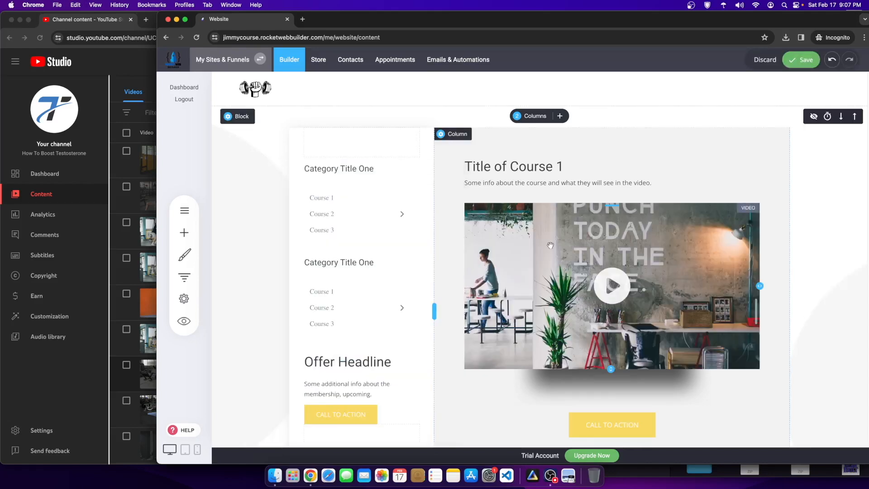
Step: Switch off the video's custom thumbnail and return to the website builder window
left_click(550, 244)
left_click(306, 257)
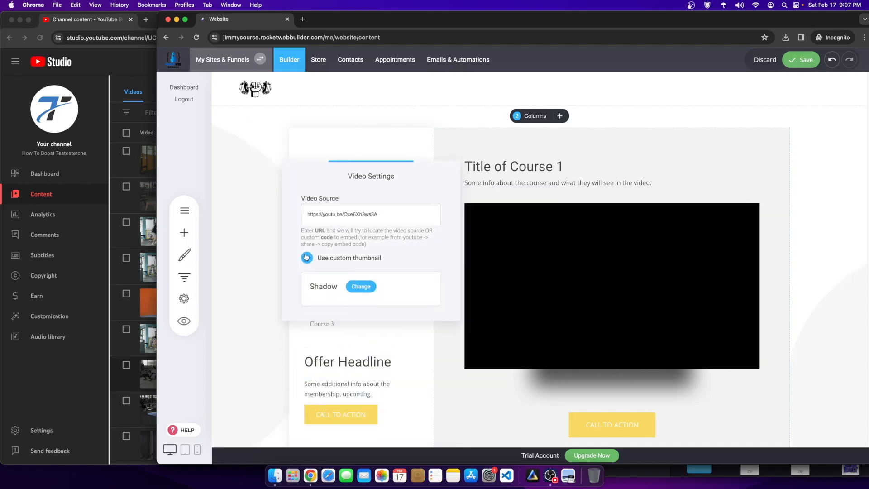
left_click(555, 149)
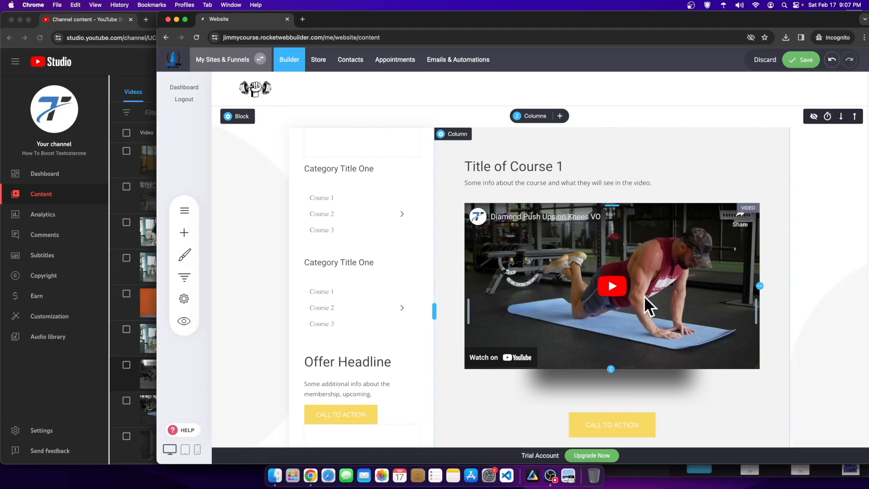
left_click(99, 366)
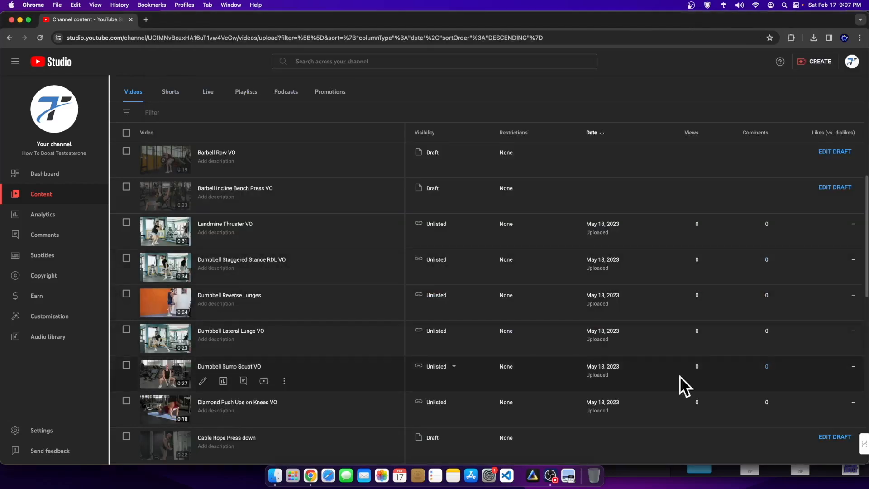
right_click(311, 475)
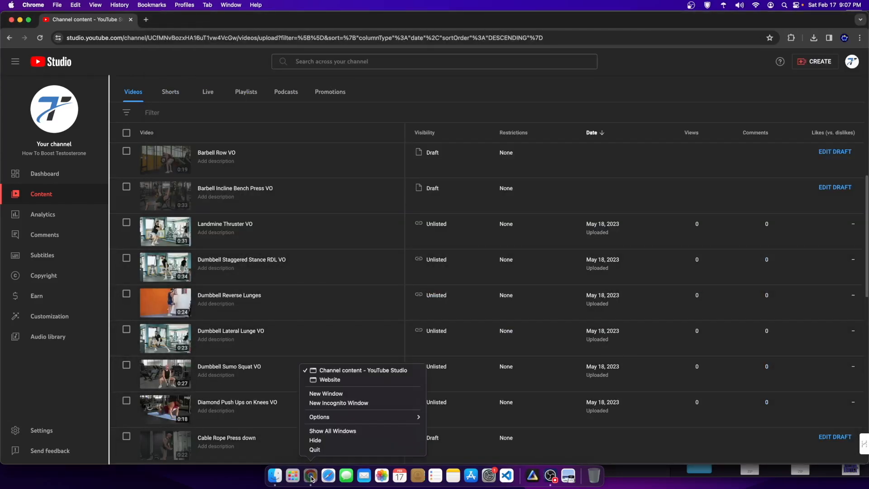
left_click(346, 381)
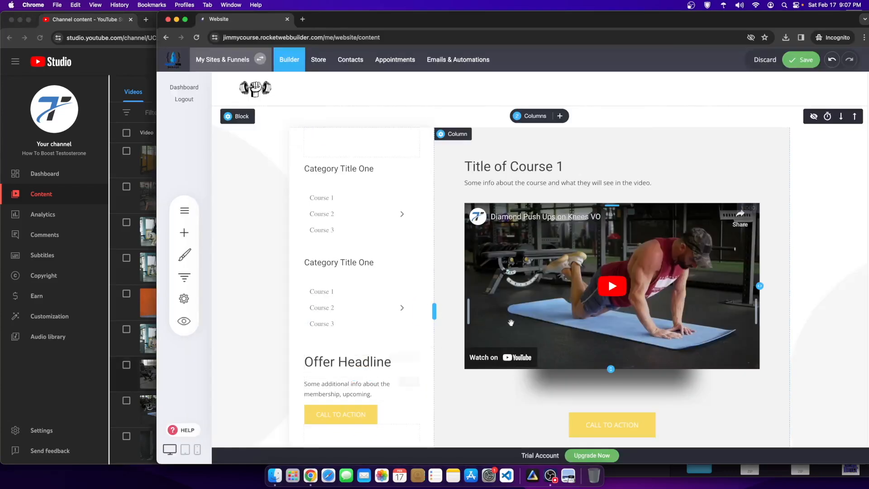
Step: Retitle the Title of Course 1 heading to 'Body Weight Exercises' and save the page
left_click(535, 171)
double_click(535, 171)
type("Bod")
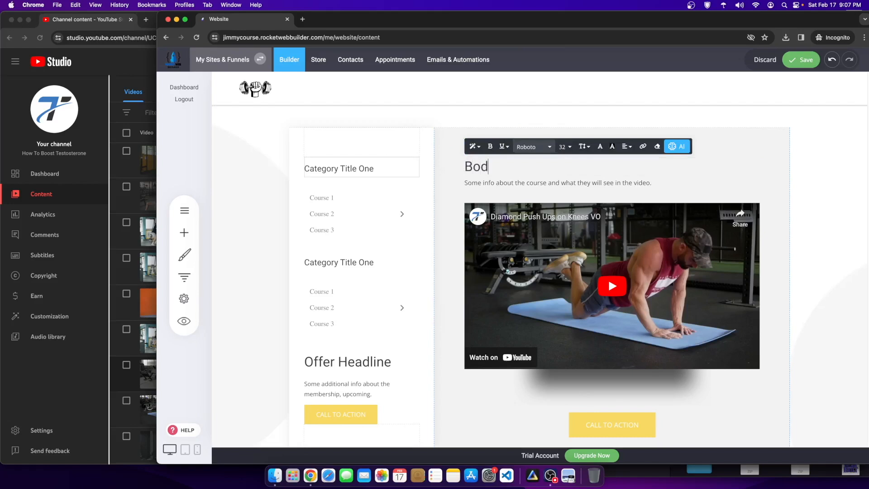
type("y Weight Excersizes")
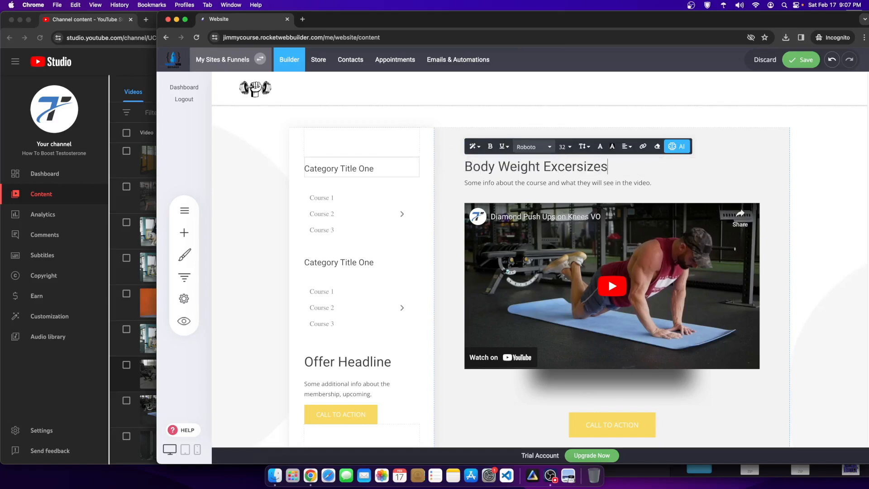
right_click(578, 168)
left_click(712, 182)
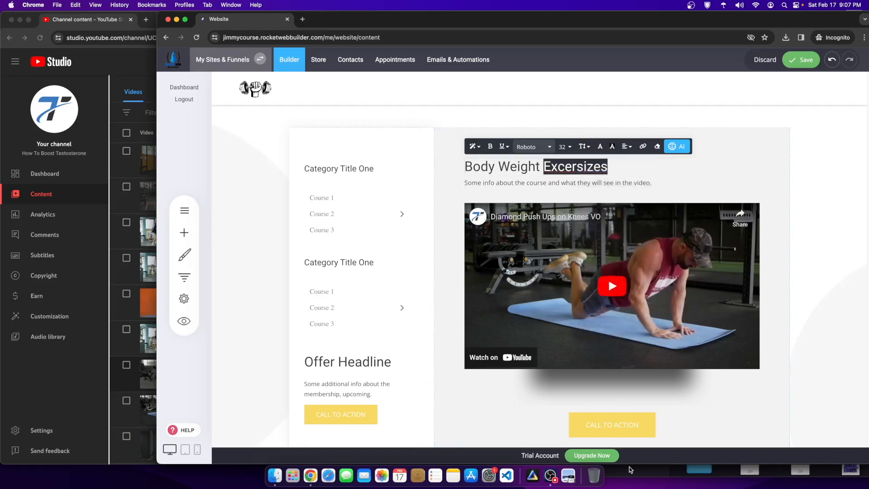
left_click(550, 475)
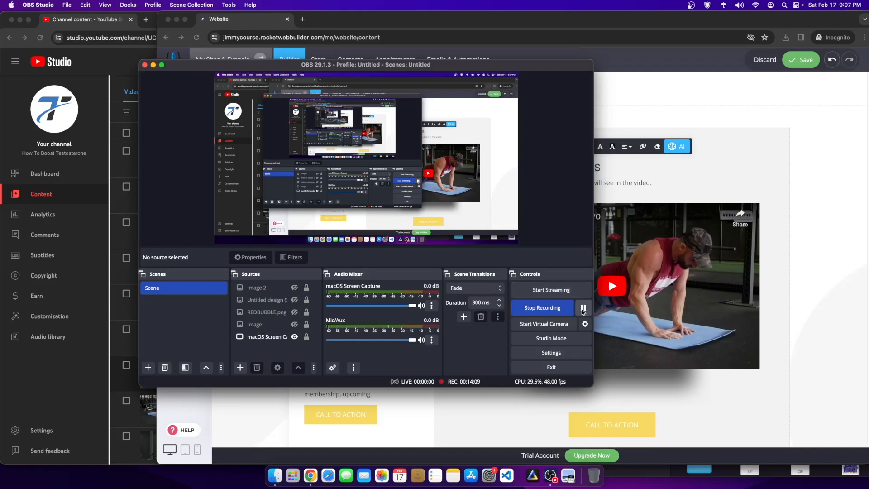
left_click(583, 309)
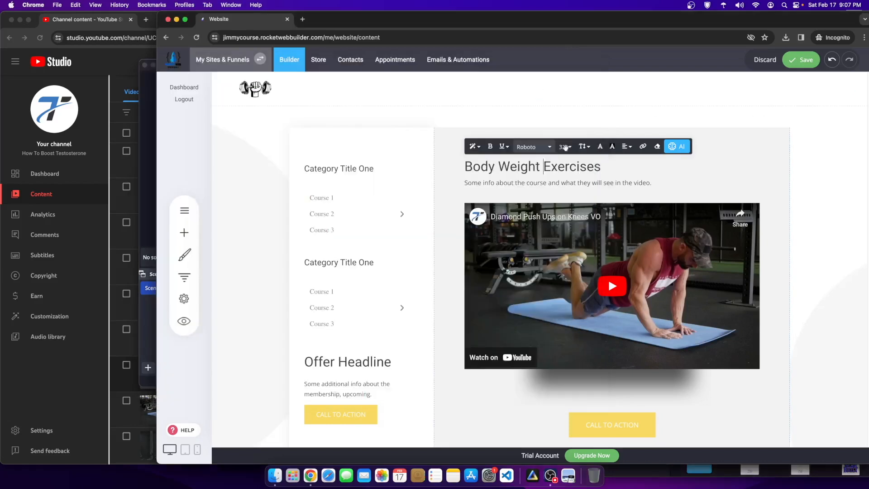
double_click(575, 163)
left_click_drag(622, 165, 473, 164)
left_click(742, 119)
left_click(803, 61)
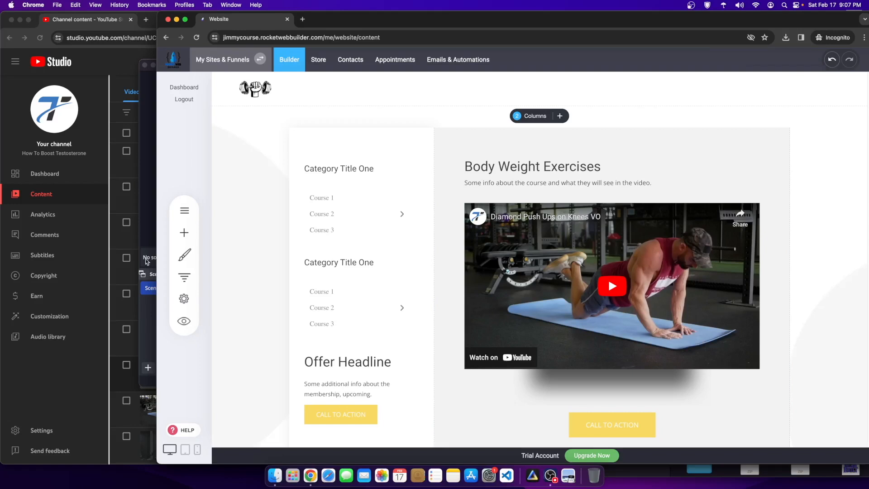
left_click(183, 255)
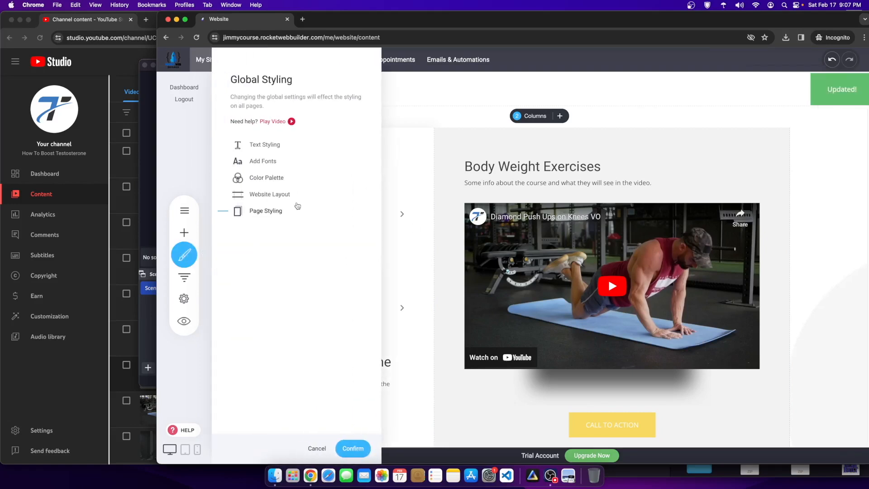
Step: Add the Oswald 500 font to the site's fonts and reload the builder page
left_click(270, 160)
left_click(298, 133)
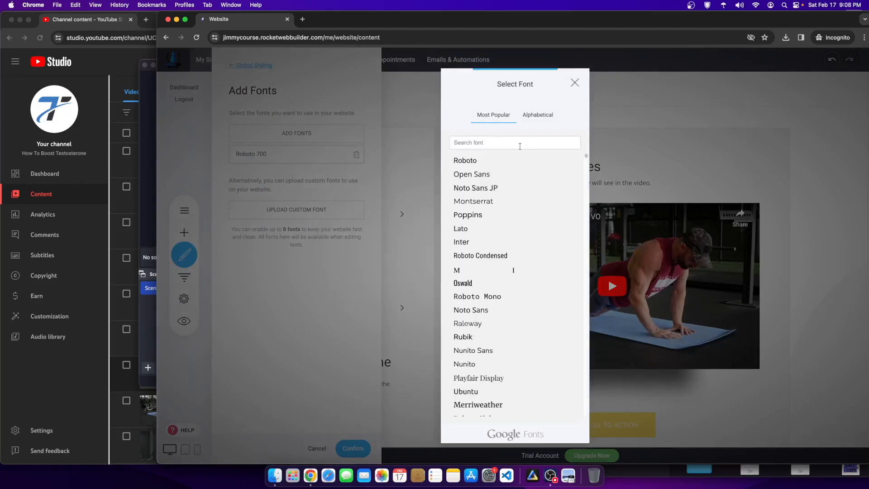
left_click(458, 283)
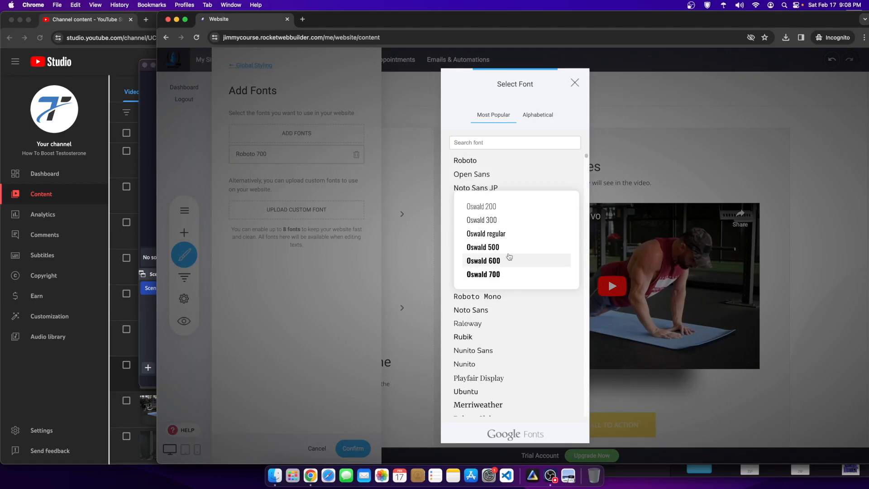
left_click(491, 247)
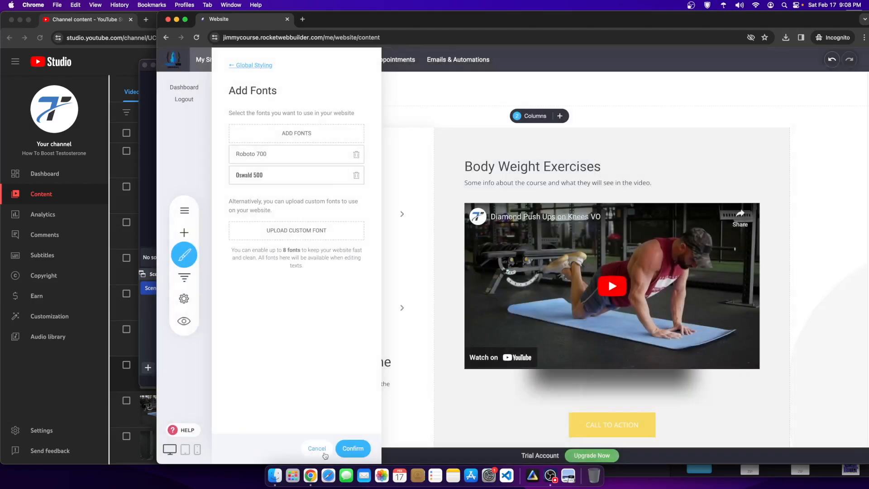
left_click(340, 451)
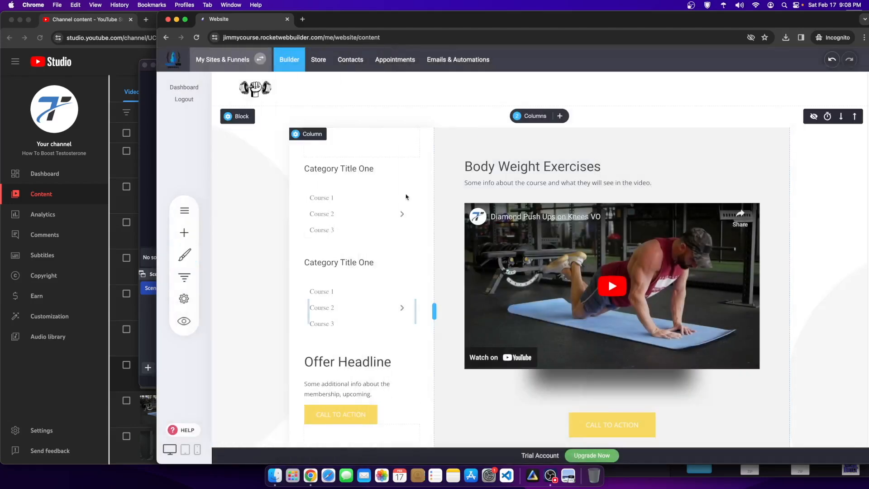
right_click(262, 201)
left_click(279, 220)
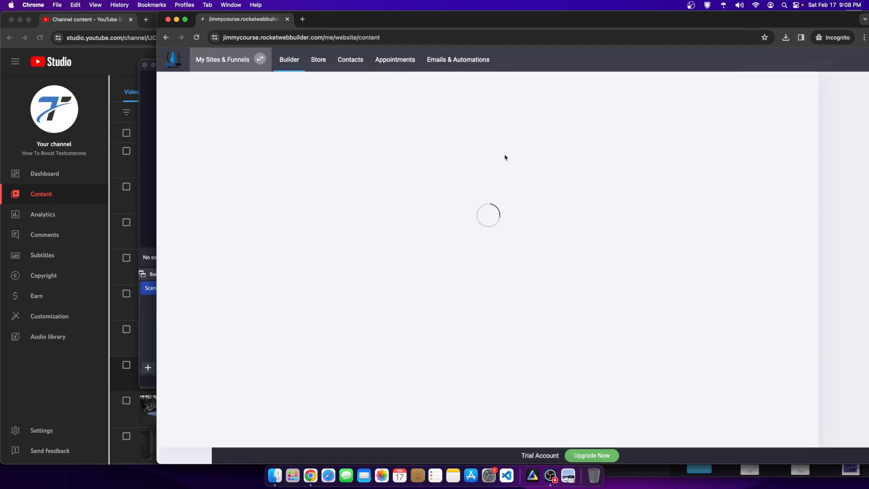
Step: In Global Styling text styles, set Headings 1, 2 and 3 to Oswald
left_click(184, 254)
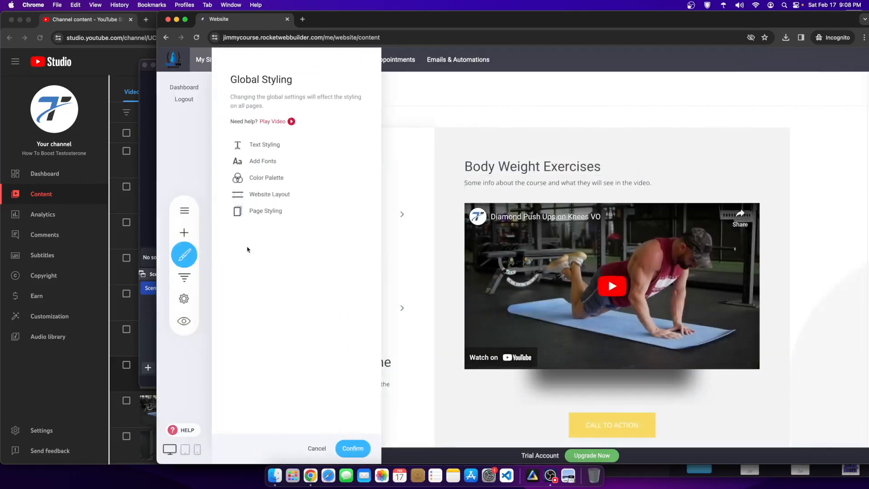
left_click(265, 145)
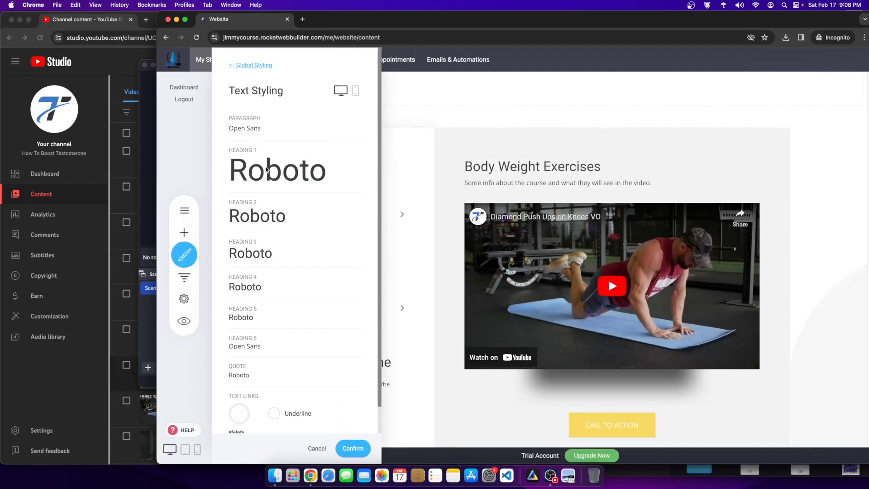
left_click(267, 170)
left_click(417, 143)
left_click(420, 152)
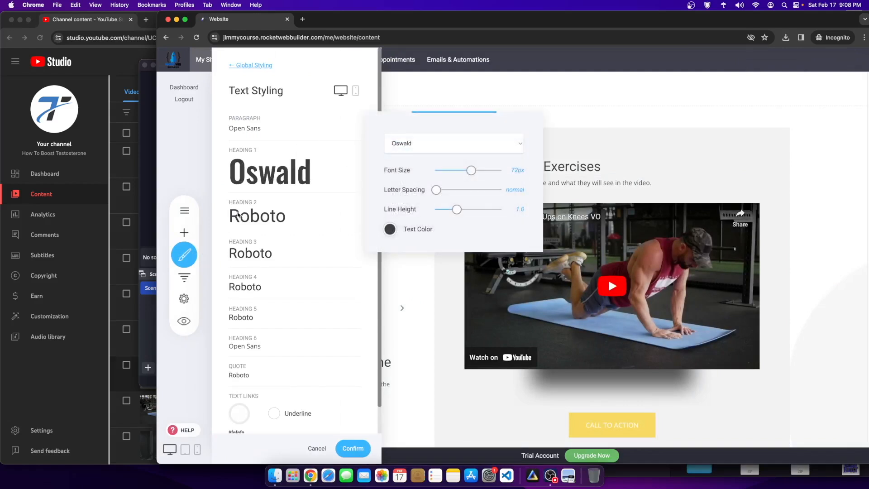
left_click(256, 215)
left_click(396, 190)
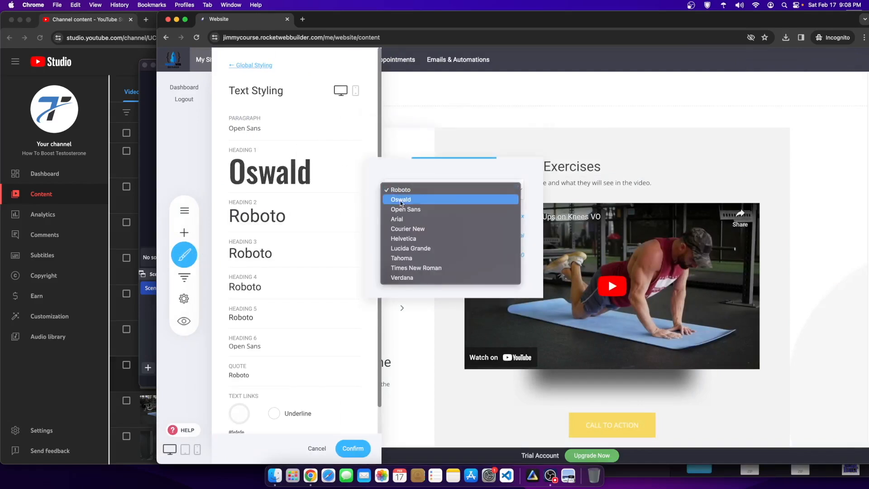
left_click(400, 200)
left_click(280, 248)
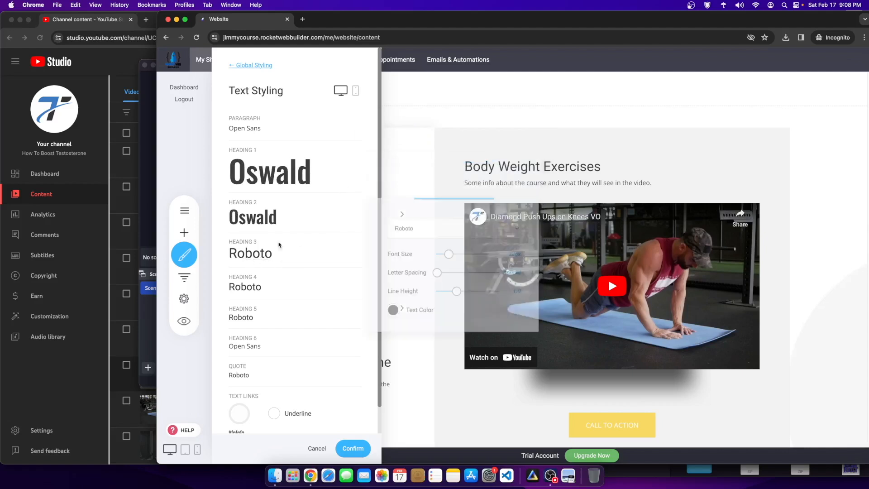
left_click(410, 226)
left_click(408, 238)
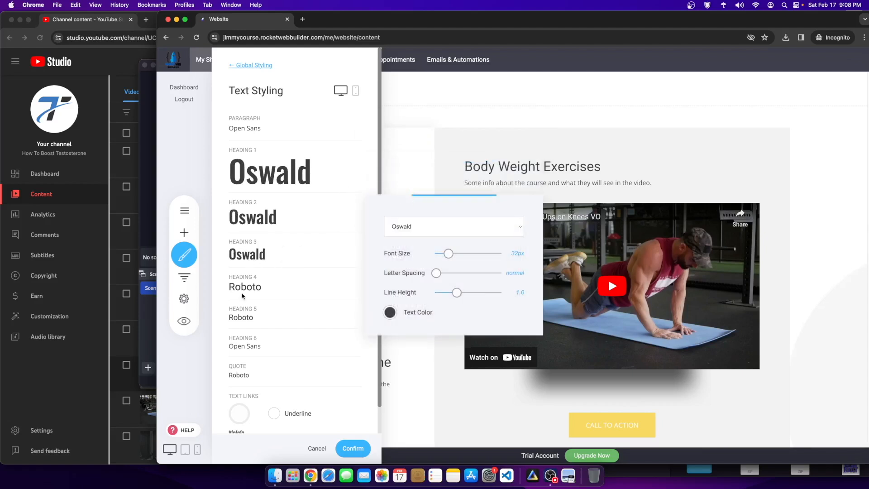
Step: Set Headings 4, 5 and 6 to Oswald and confirm the styling
left_click(243, 290)
left_click(425, 252)
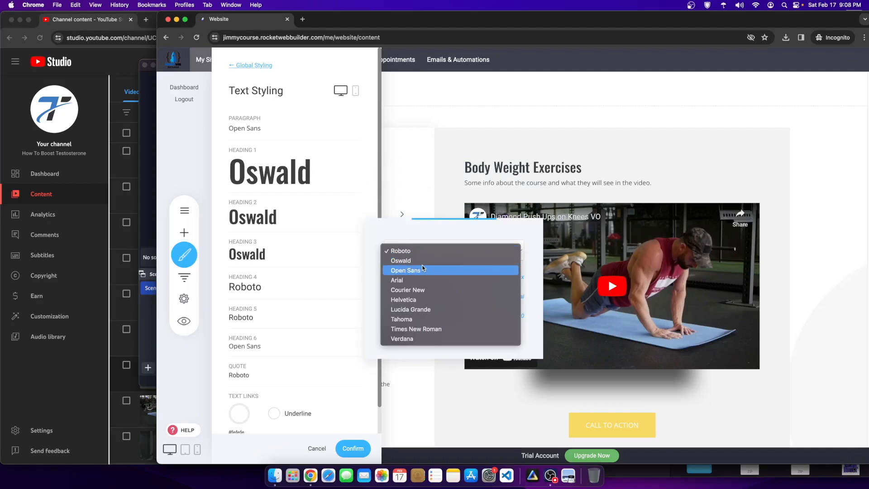
left_click(401, 260)
left_click(243, 319)
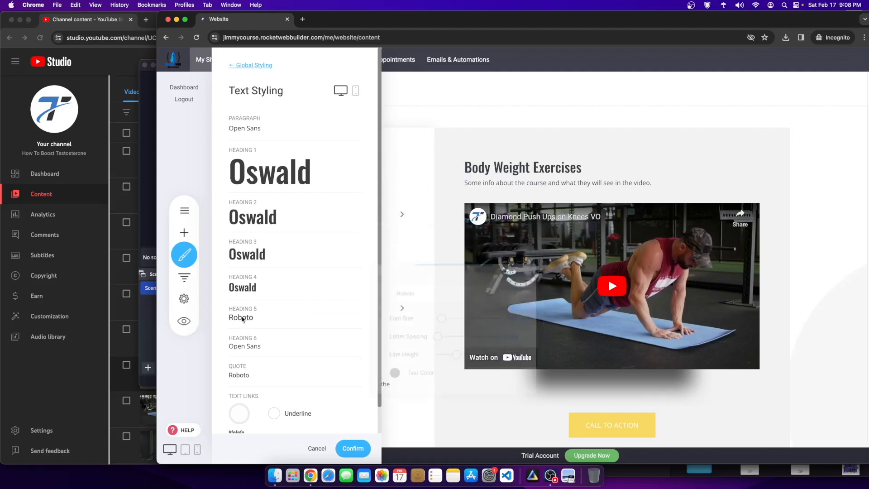
left_click(409, 290)
left_click(410, 297)
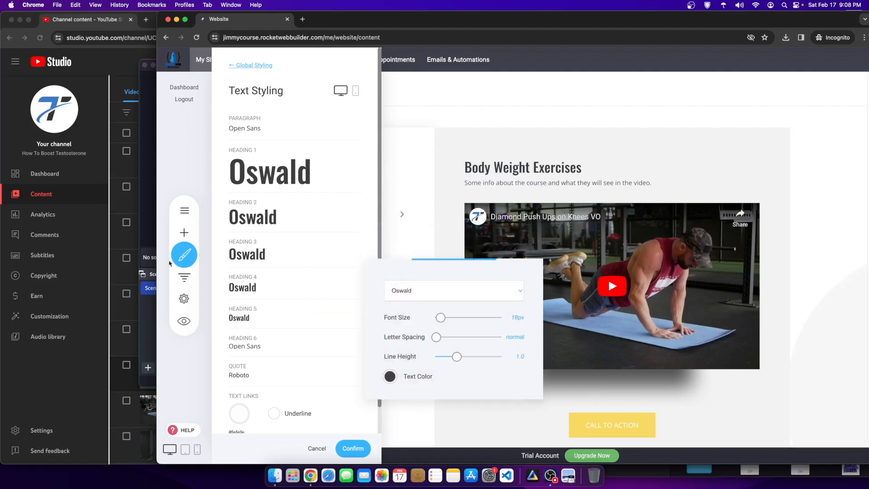
left_click(243, 336)
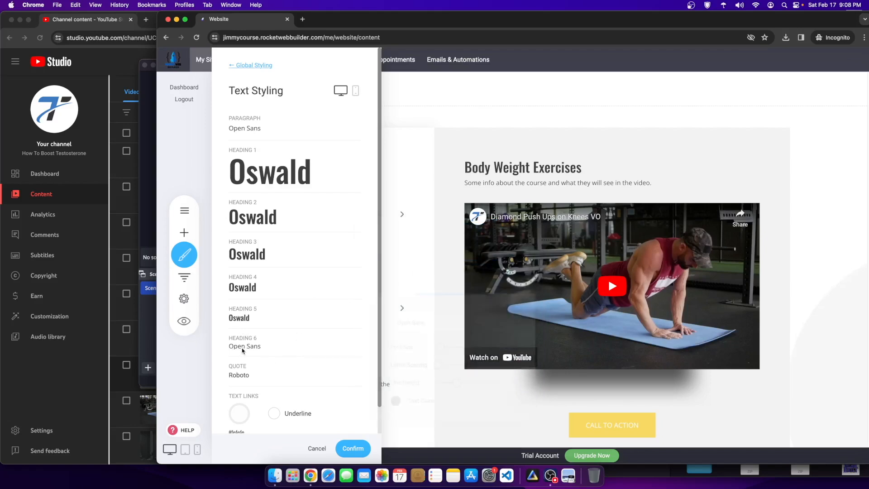
left_click(422, 320)
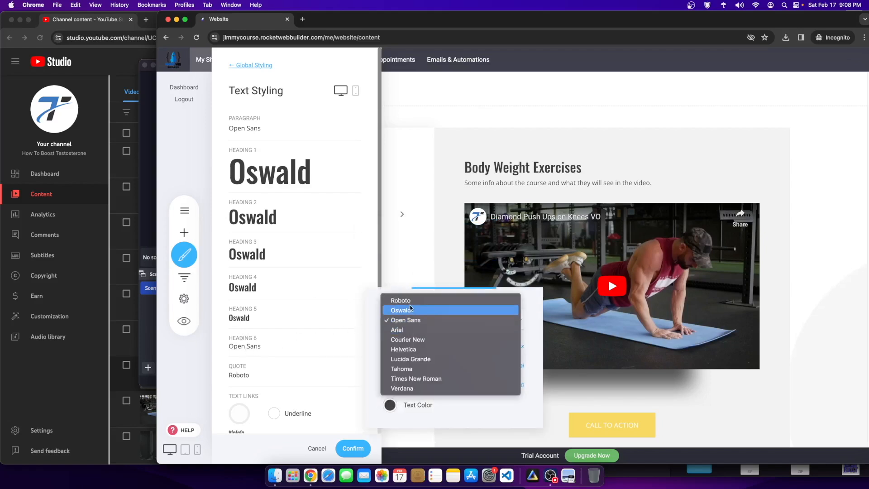
left_click(410, 311)
left_click(362, 455)
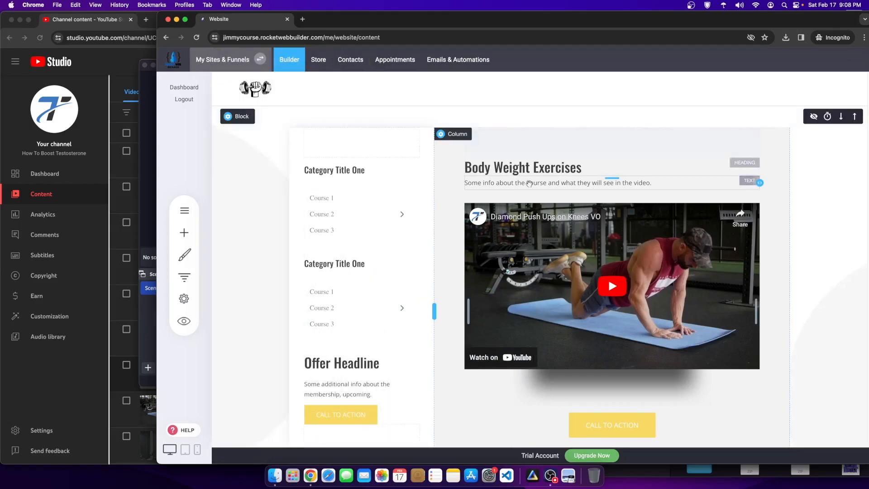
Step: Check the Body Weight Exercises heading in Oswald and open the site pages list
double_click(611, 167)
left_click_drag(611, 167, 464, 167)
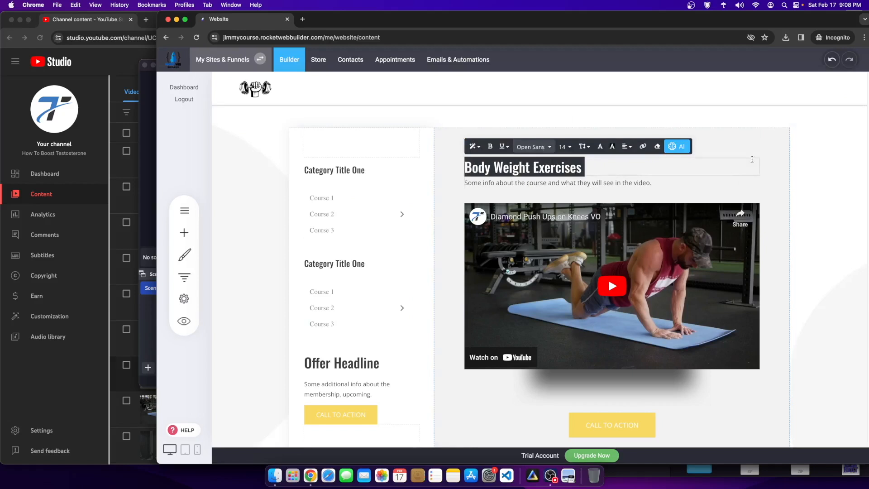
left_click(773, 311)
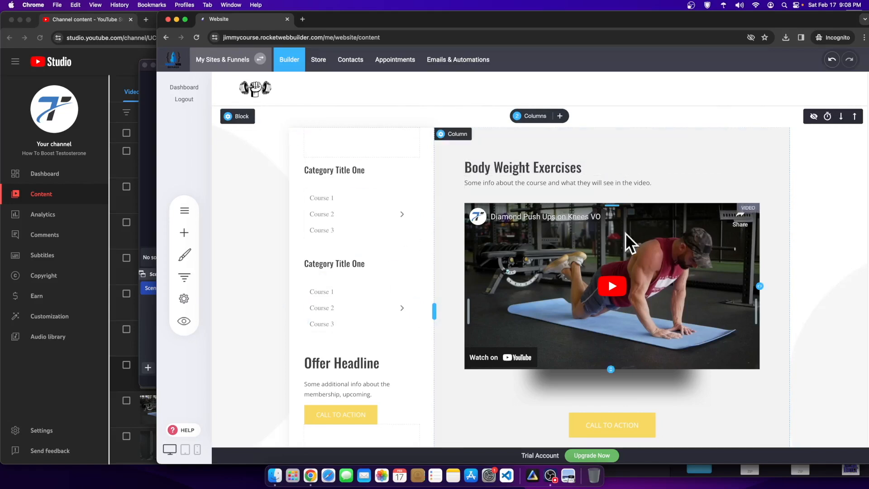
left_click(184, 210)
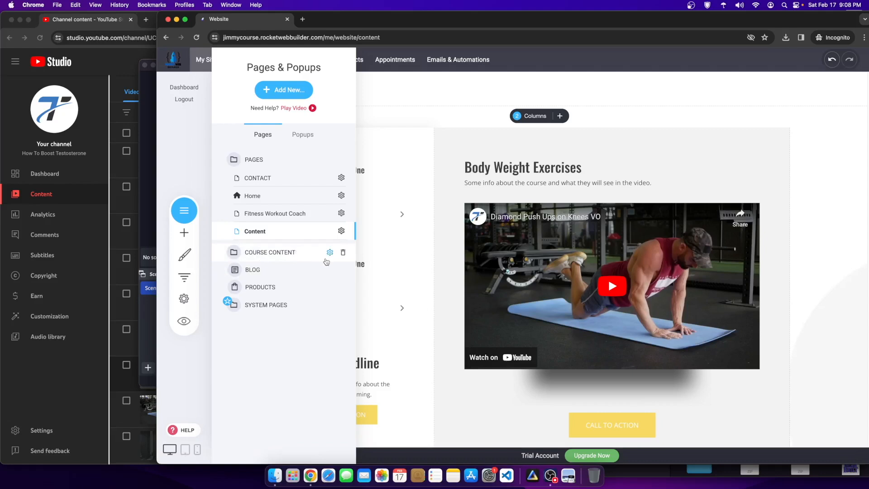
Step: Assign the Content page to the Course Content group in its page settings and save
left_click(185, 210)
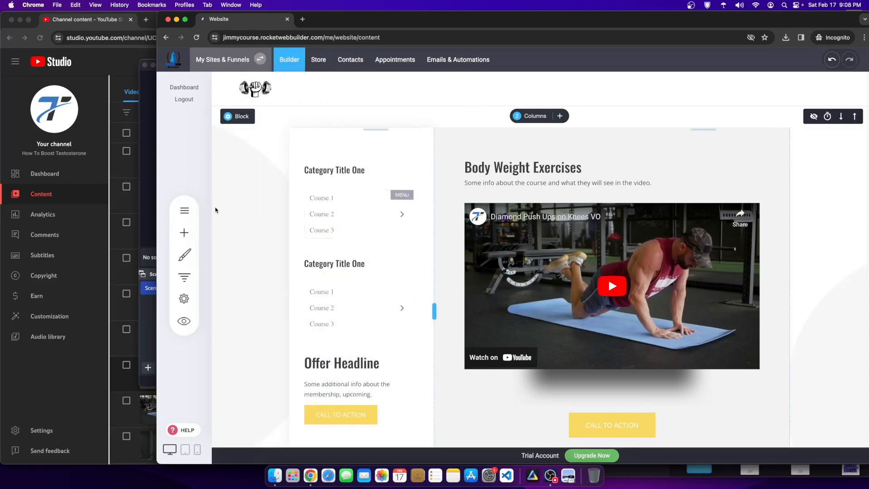
left_click(192, 213)
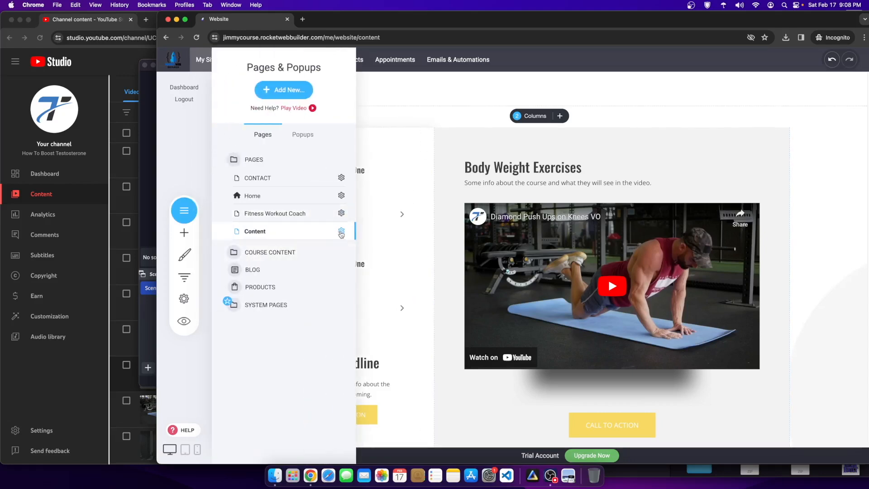
left_click(342, 232)
left_click(343, 163)
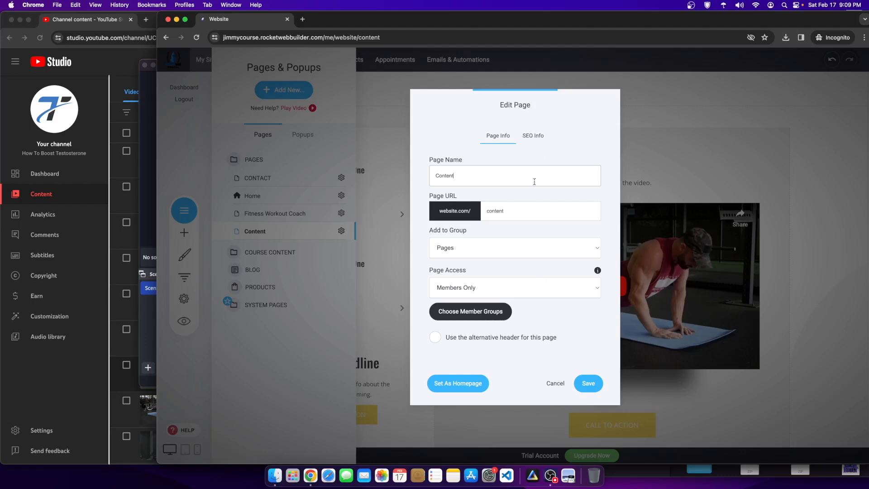
left_click(506, 247)
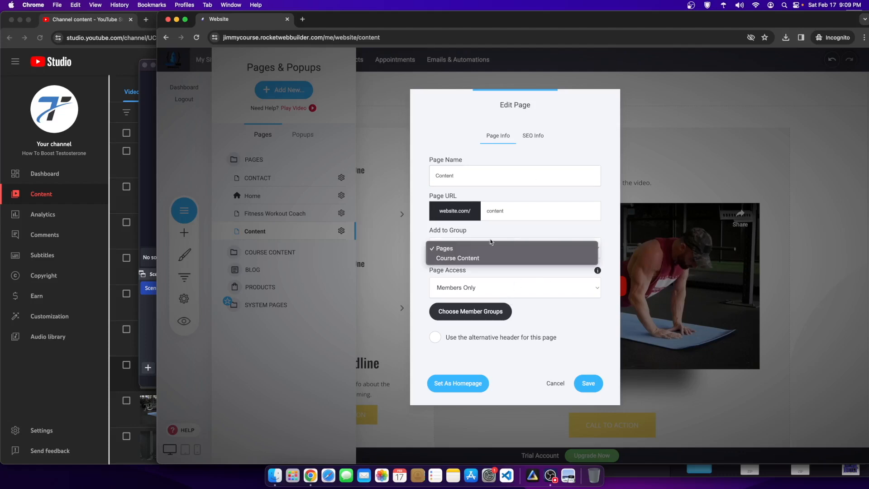
left_click(459, 230)
left_click(463, 245)
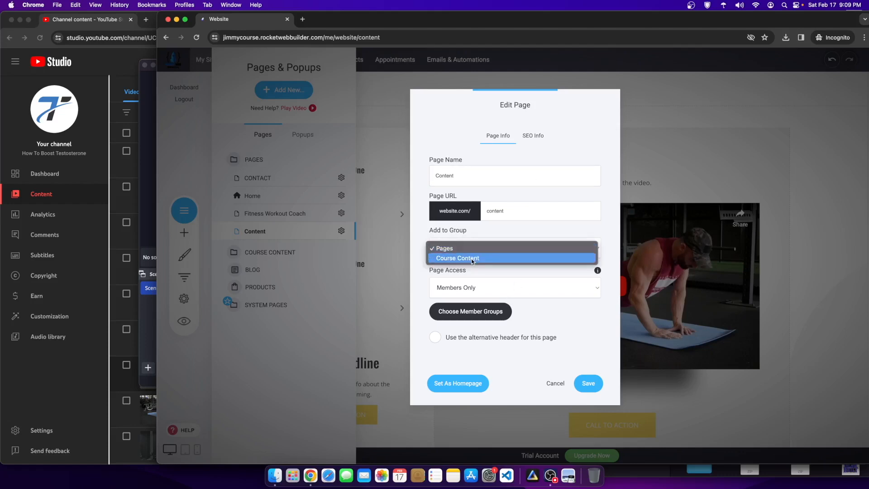
left_click(458, 258)
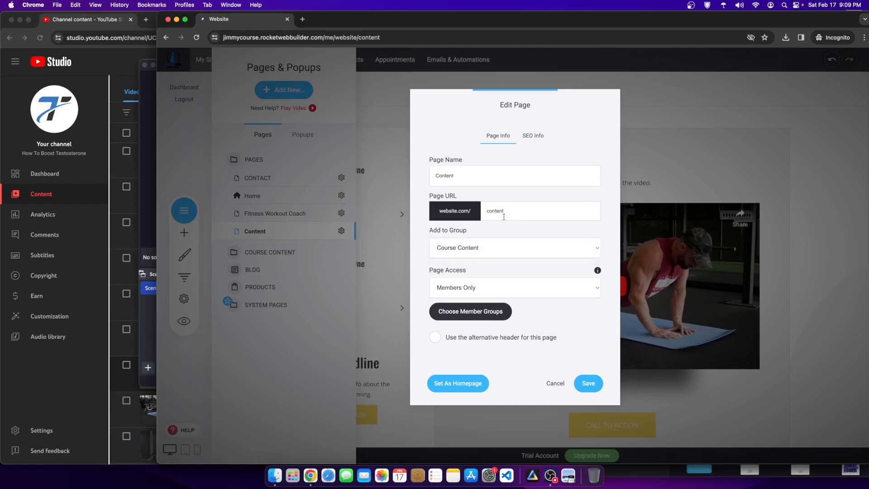
left_click(589, 384)
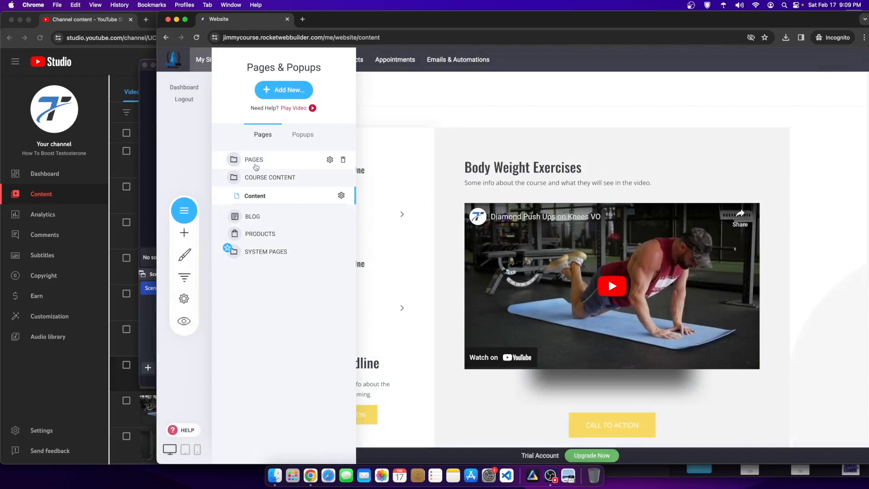
Step: Expand the Pages and Course Content folders to verify, then close the pages list
left_click(254, 161)
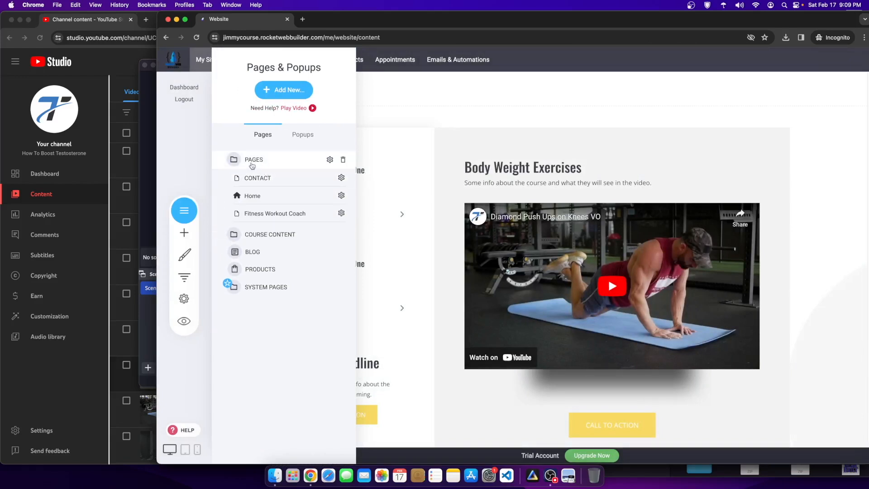
left_click(270, 235)
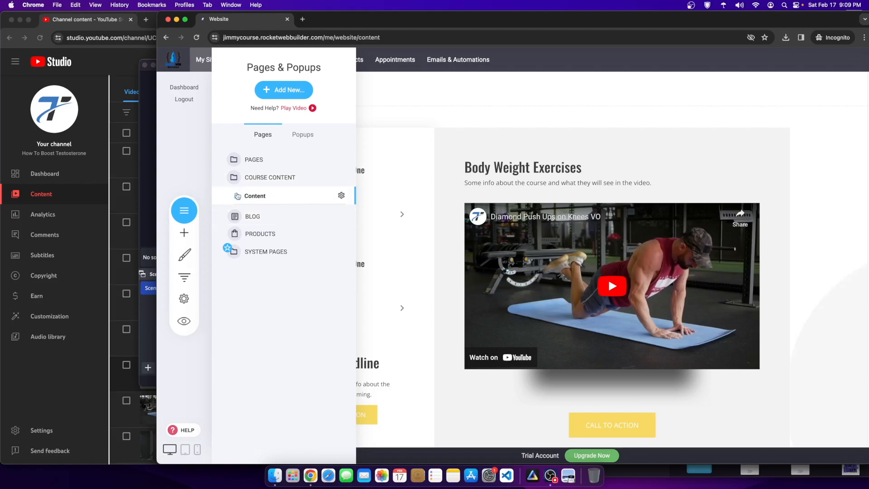
left_click(436, 168)
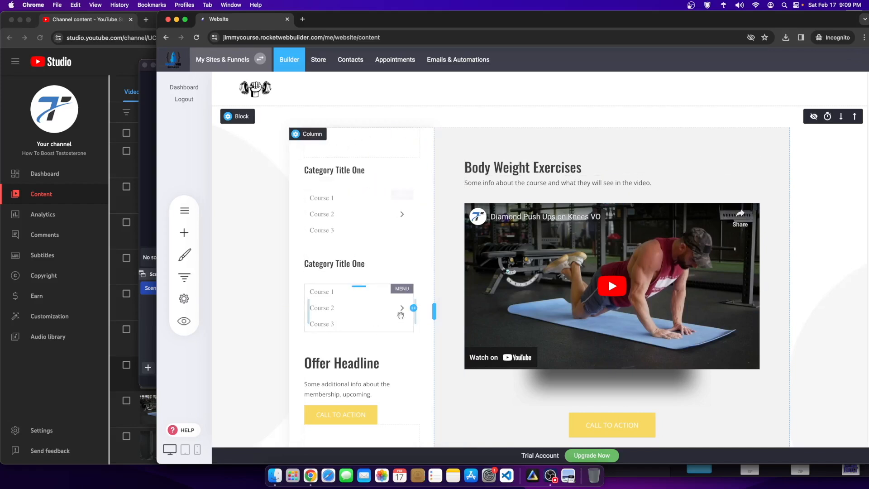
Step: Rename the first sidebar heading from Category Title One to 'Body Weight Exercises' and remove the spacing beneath it
left_click(360, 170)
left_click(361, 171)
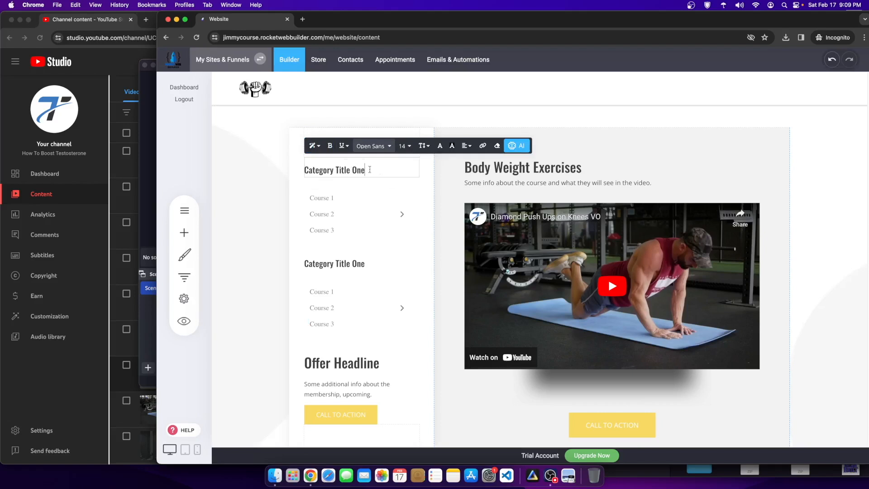
left_click_drag(382, 171, 281, 167)
type("B")
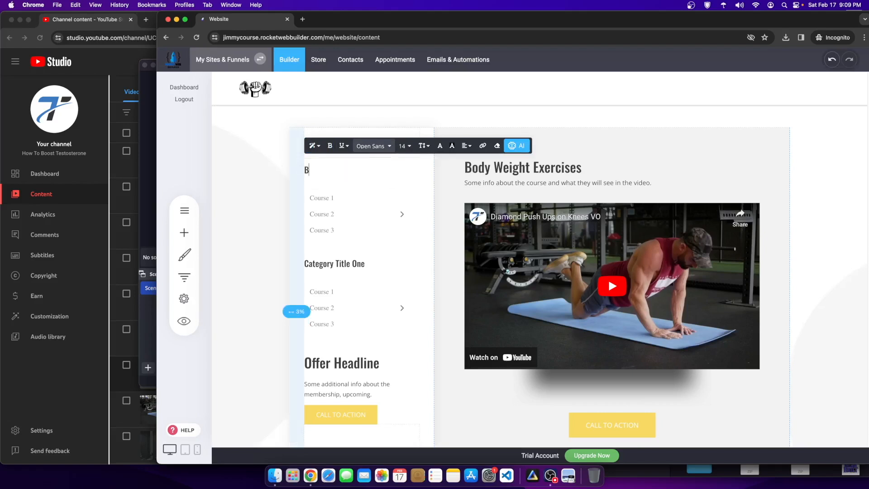
type("odyweight Exercises")
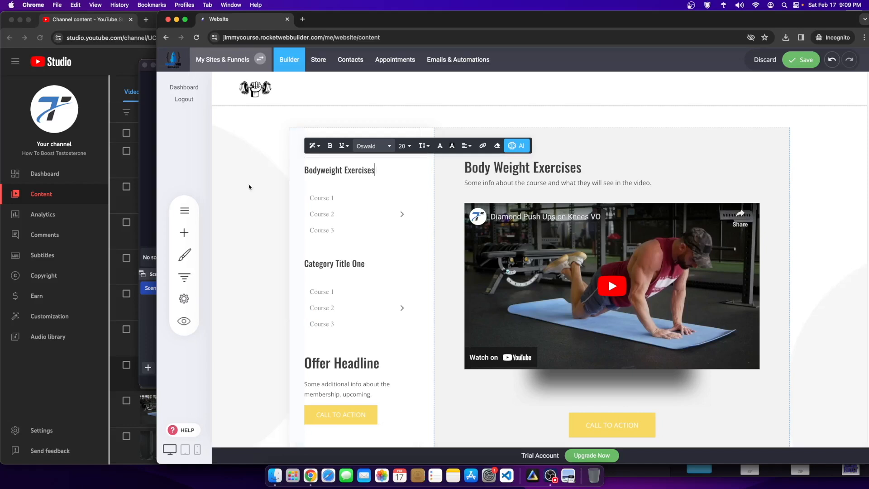
left_click(336, 170)
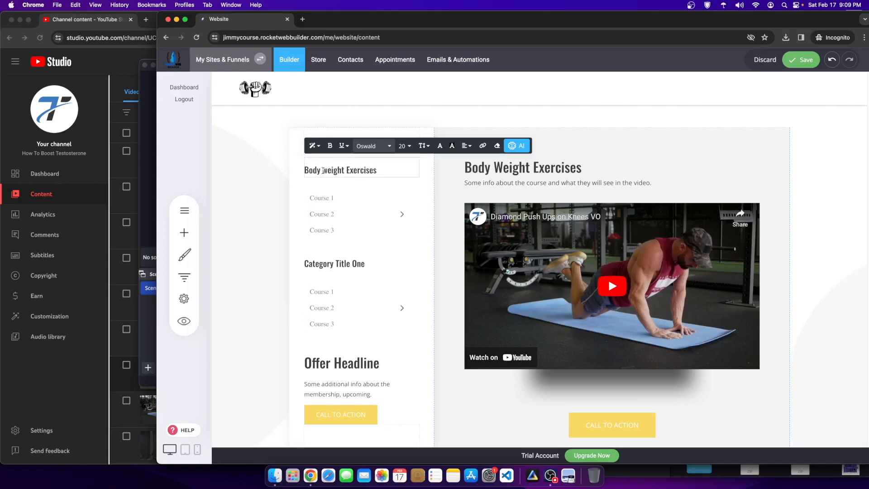
key("BackSpace")
type("W")
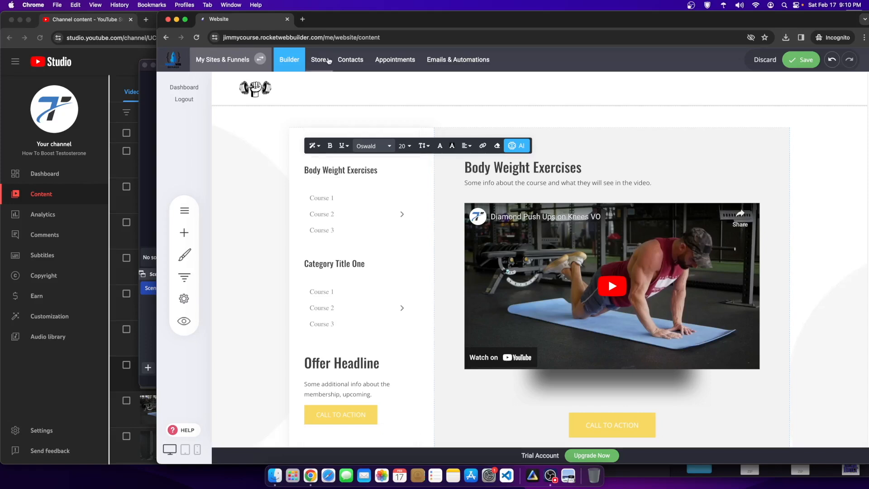
left_click(810, 60)
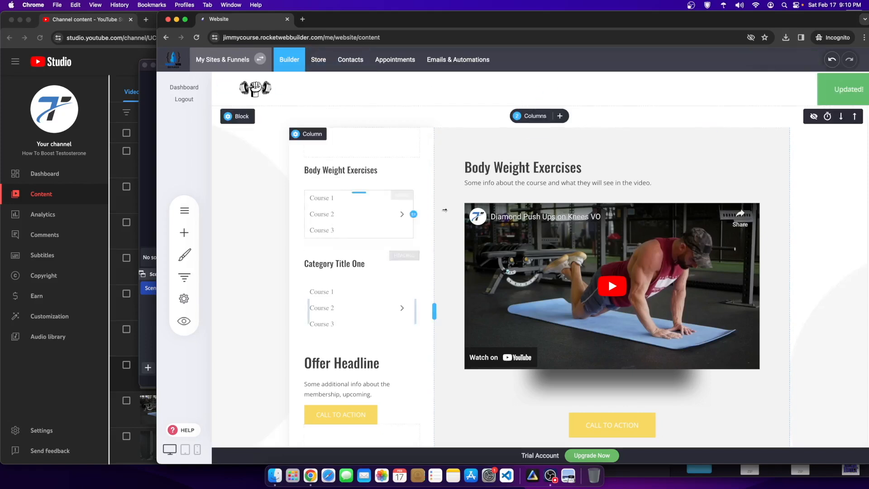
left_click_drag(342, 183, 342, 171)
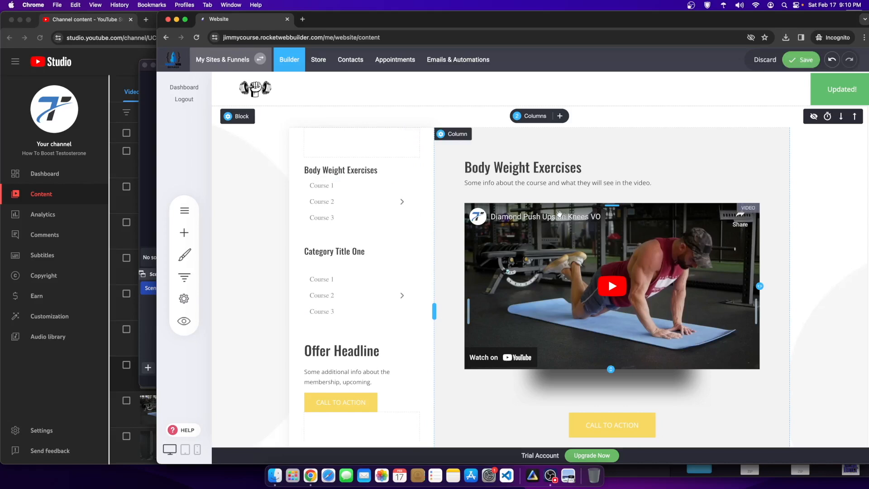
left_click(510, 220)
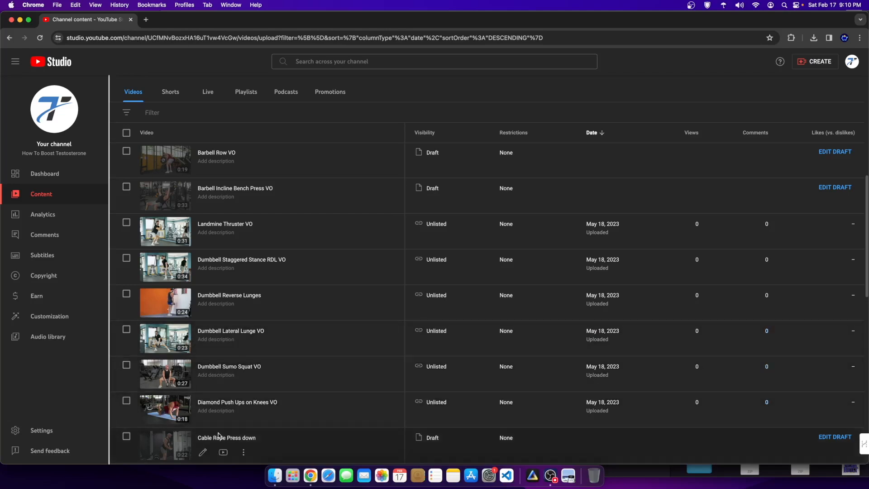
Step: Bulk-change visibility of all 30 channel videos to Unlisted, then open Ab Wipers VO's details
scroll(308, 357, "down", 3)
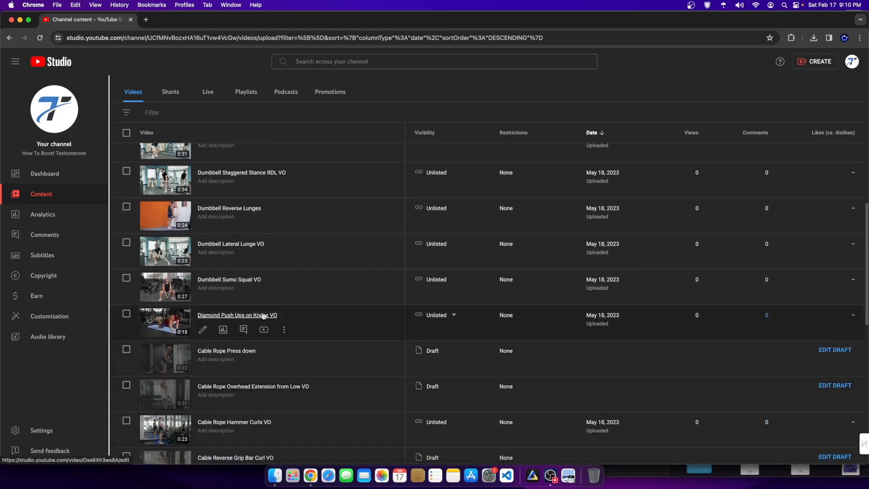
scroll(264, 317, "down", 10)
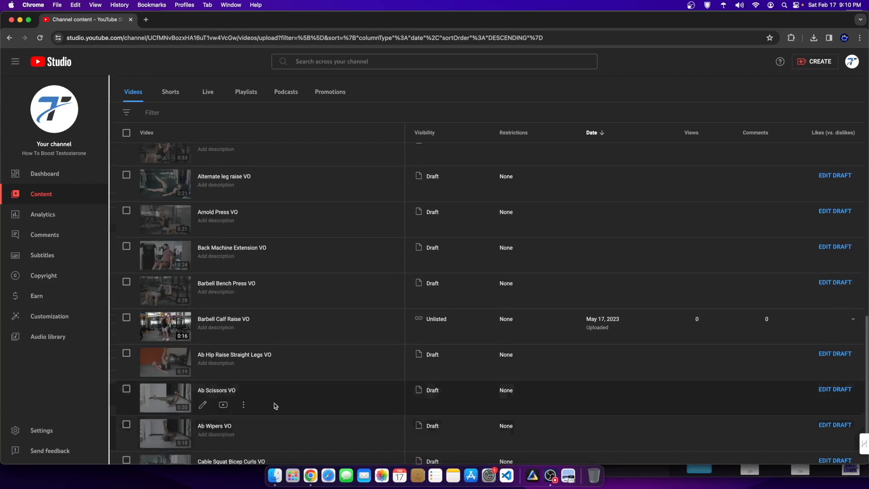
scroll(270, 382, "down", 5)
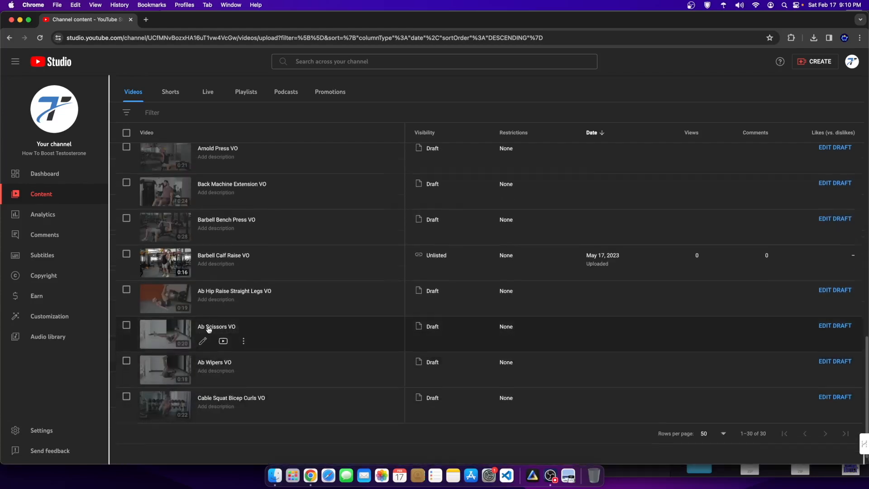
scroll(168, 190, "up", 15)
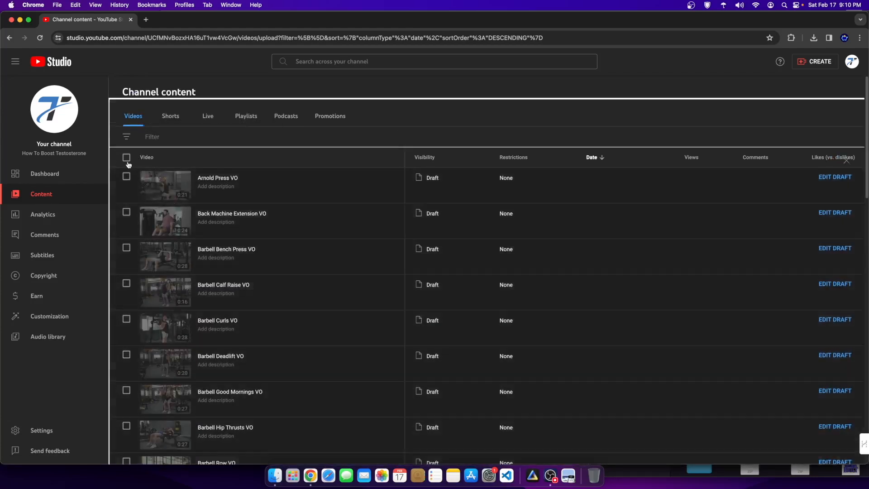
left_click(126, 157)
left_click(214, 161)
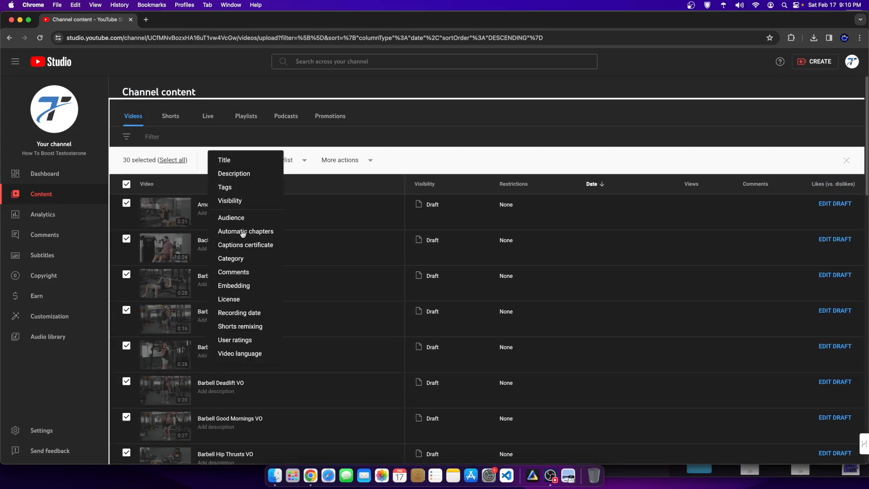
left_click(230, 200)
left_click(191, 209)
left_click(139, 233)
left_click(823, 161)
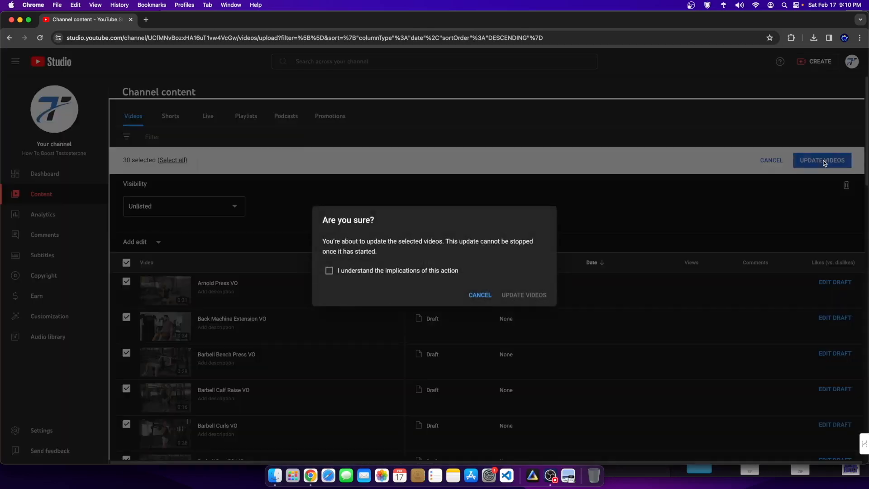
left_click(524, 295)
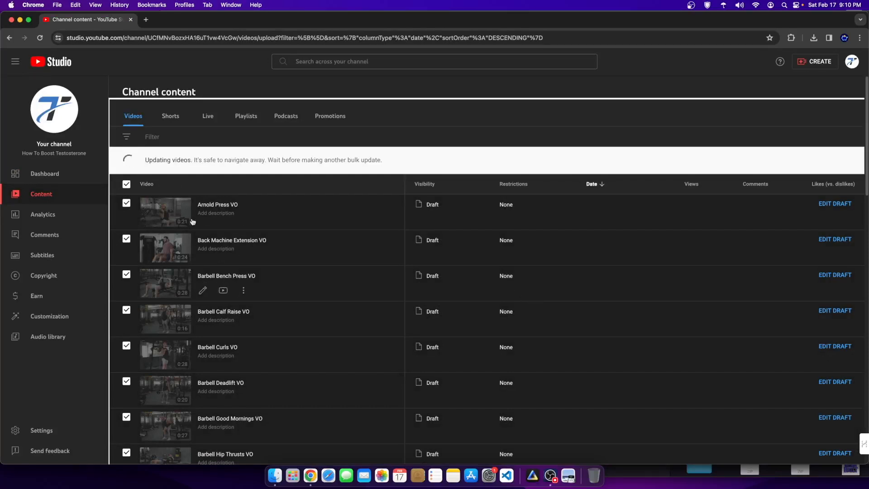
scroll(398, 362, "down", 10)
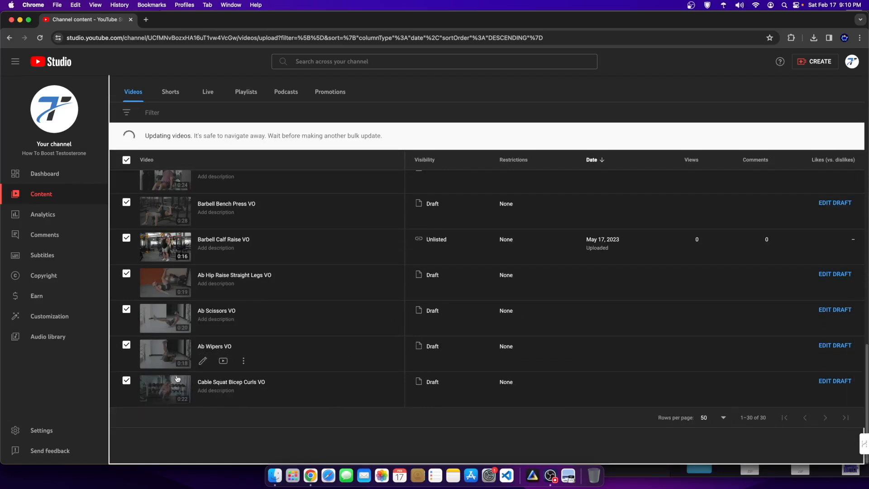
left_click(164, 360)
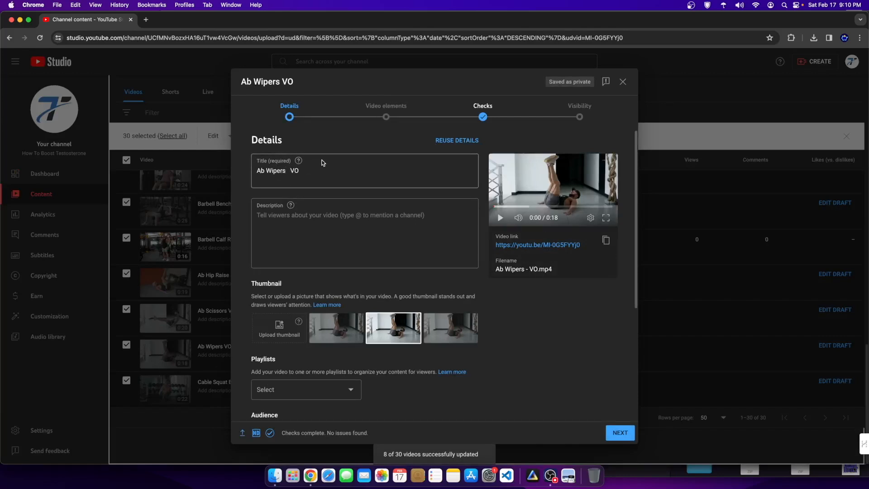
Step: Retitle the video 'Ab Wipers', mark it not made for kids, and publish it
left_click(312, 170)
key("BackSpace")
key("BackSpace")
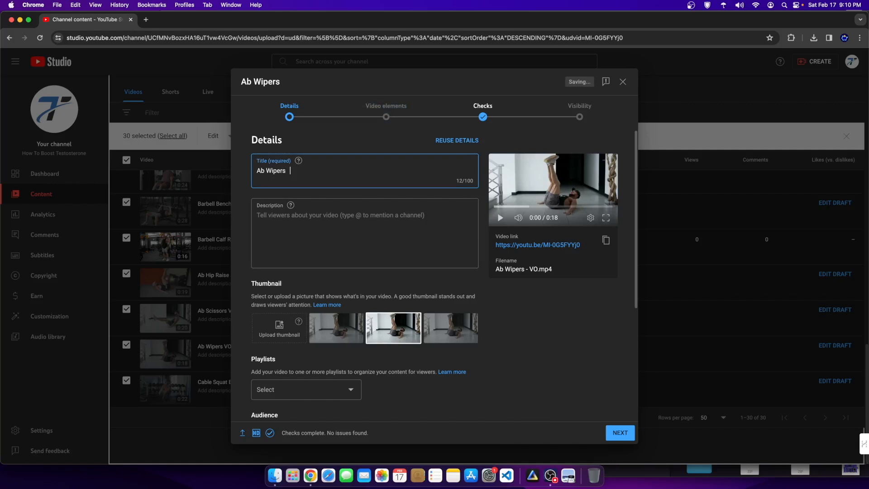
scroll(344, 294, "down", 4)
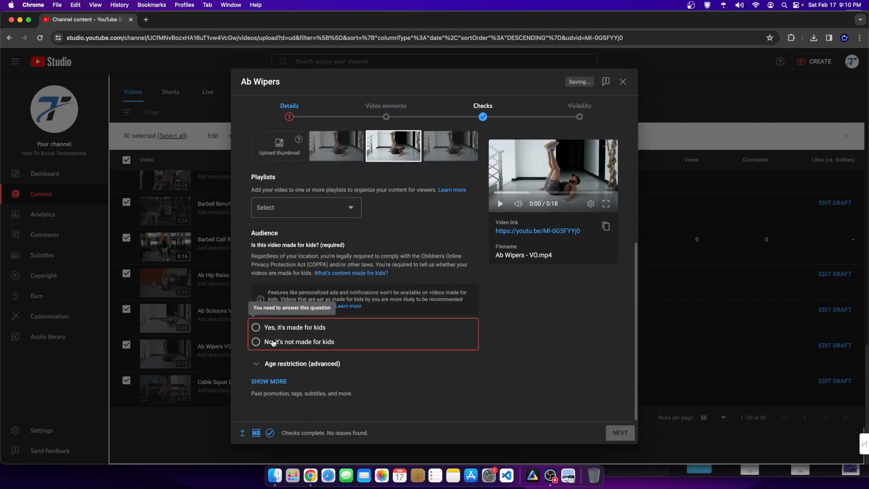
left_click(273, 342)
left_click(571, 116)
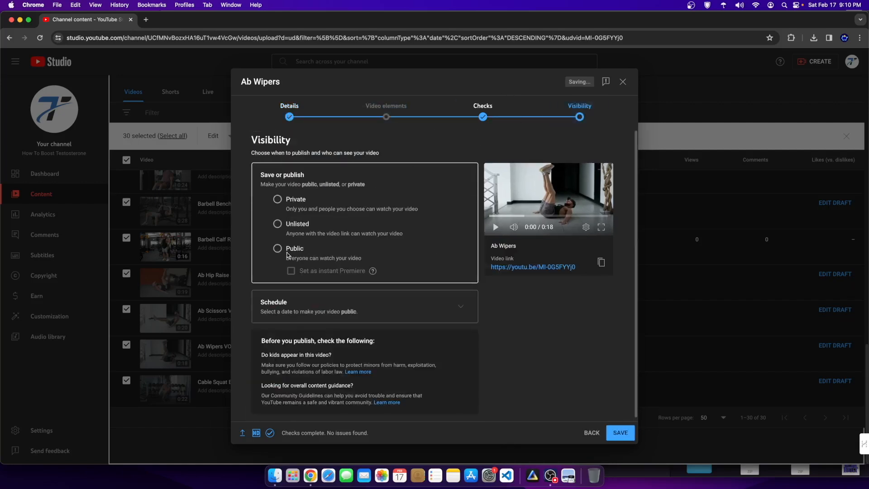
left_click(623, 433)
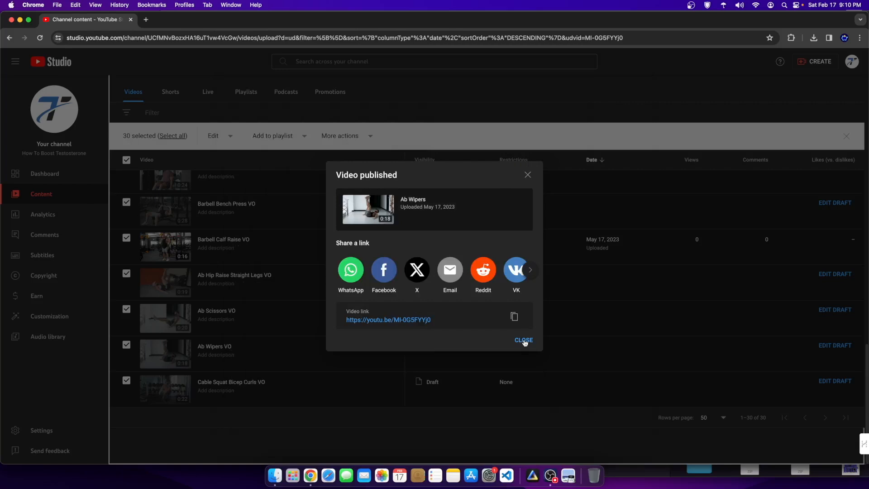
left_click(523, 340)
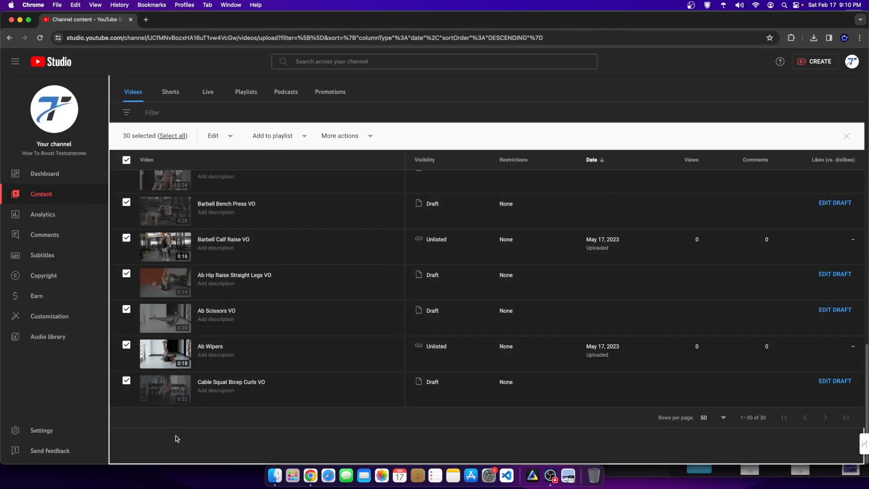
Step: Copy the Ab Wipers video's link from its details page
left_click(165, 353)
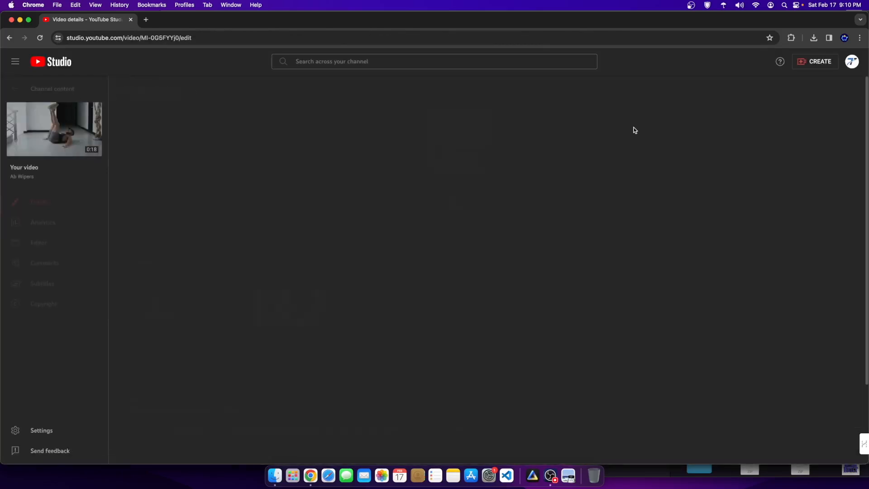
left_click(567, 93)
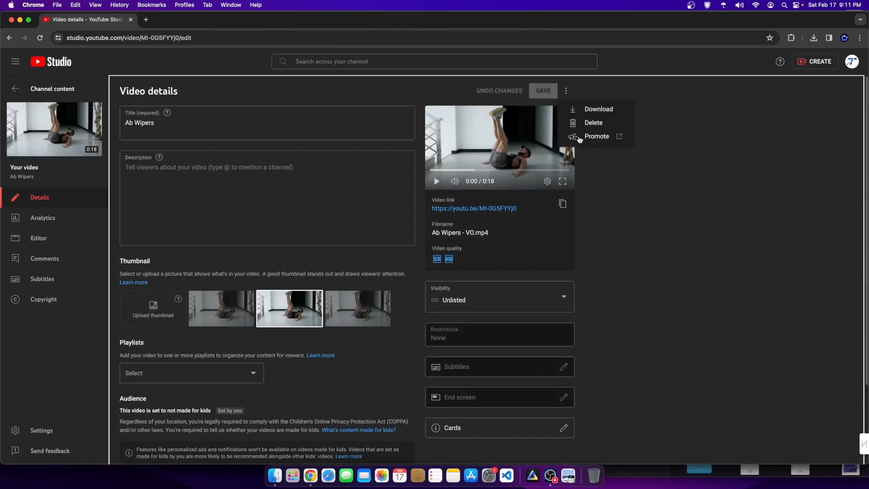
left_click(655, 261)
left_click(563, 203)
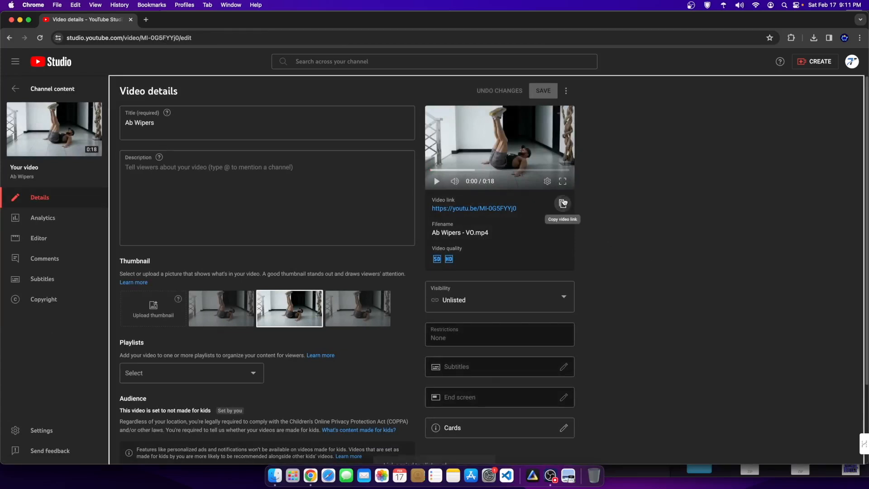
Step: Move YouTube Studio aside and stretch the website builder window across the full screen width
left_click_drag(179, 19, 550, 19)
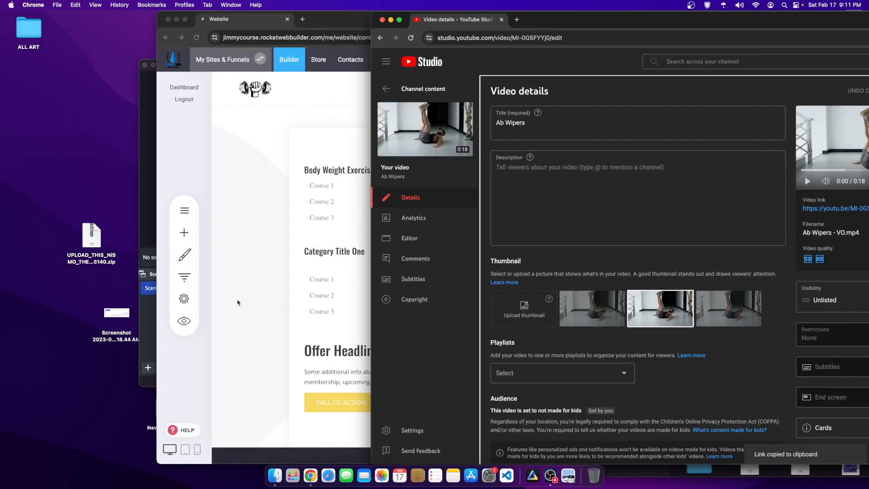
left_click(262, 265)
left_click_drag(609, 20, 482, 20)
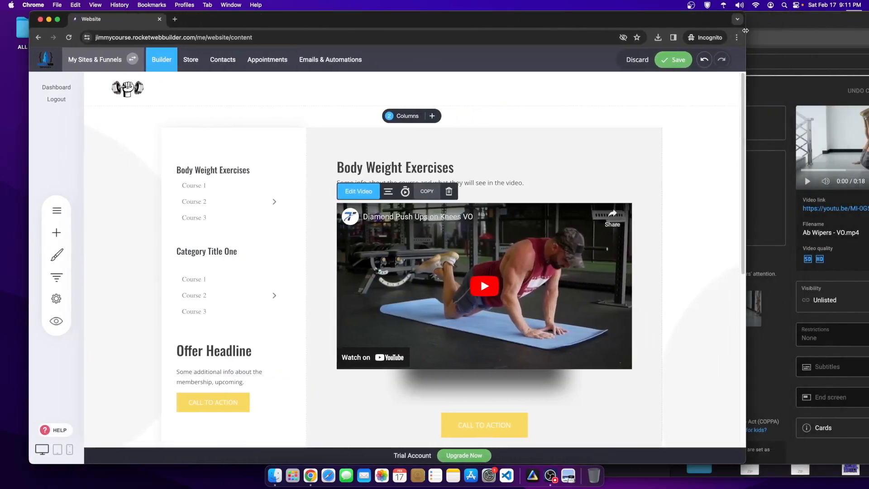
left_click_drag(746, 31, 868, 31)
scroll(589, 271, "down", 2)
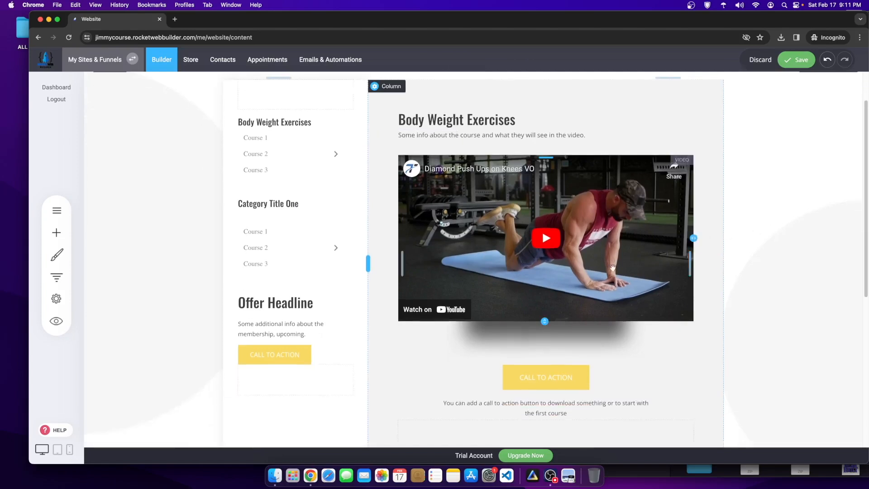
left_click(62, 233)
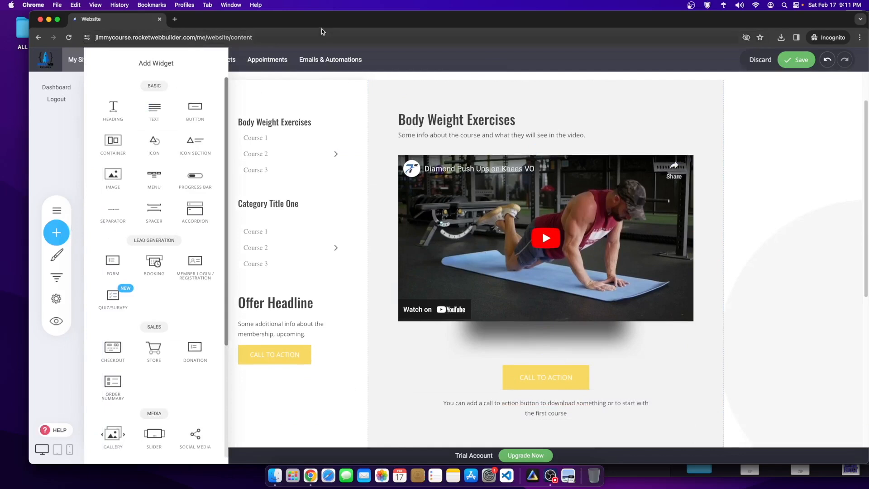
left_click_drag(322, 20, 306, 24)
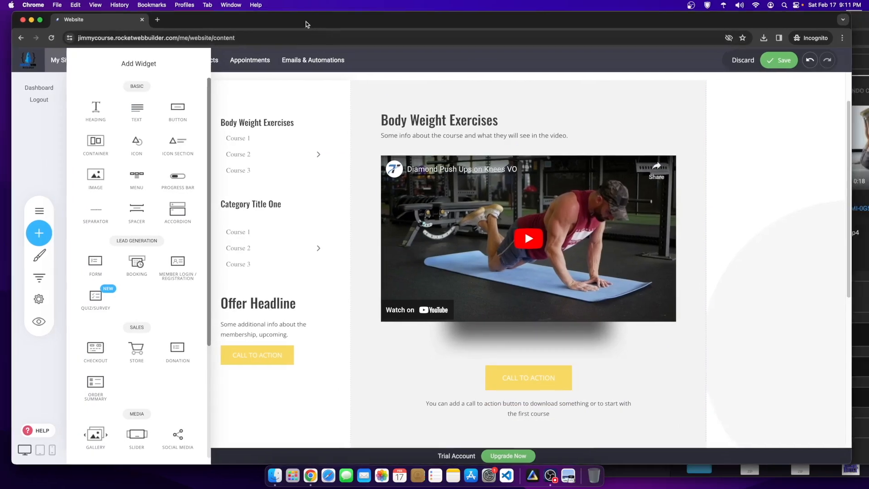
left_click(14, 362)
left_click_drag(12, 360, 1, 360)
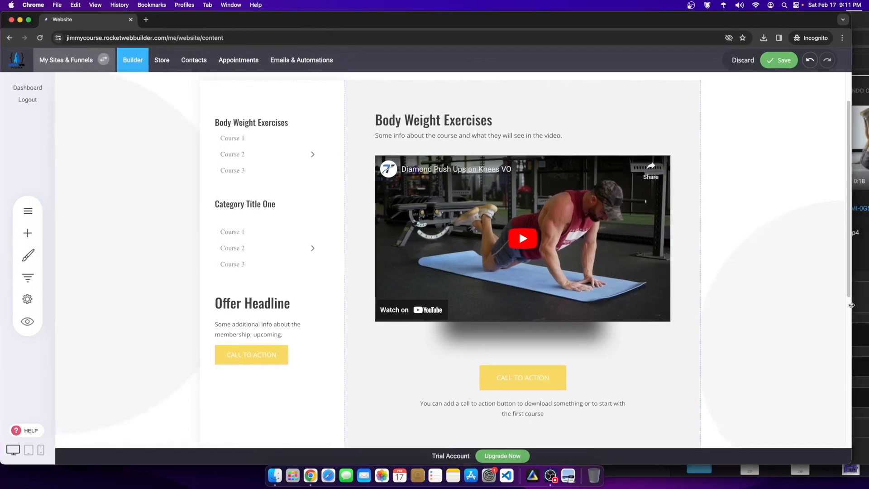
left_click_drag(852, 304, 868, 304)
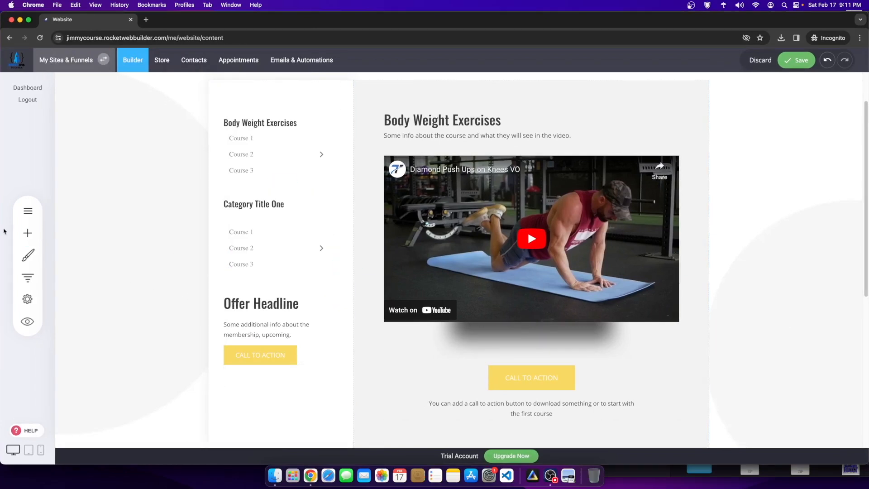
Step: Place a Video widget below the push-up video, sourced from the Ab Wipers YouTube link
left_click(24, 234)
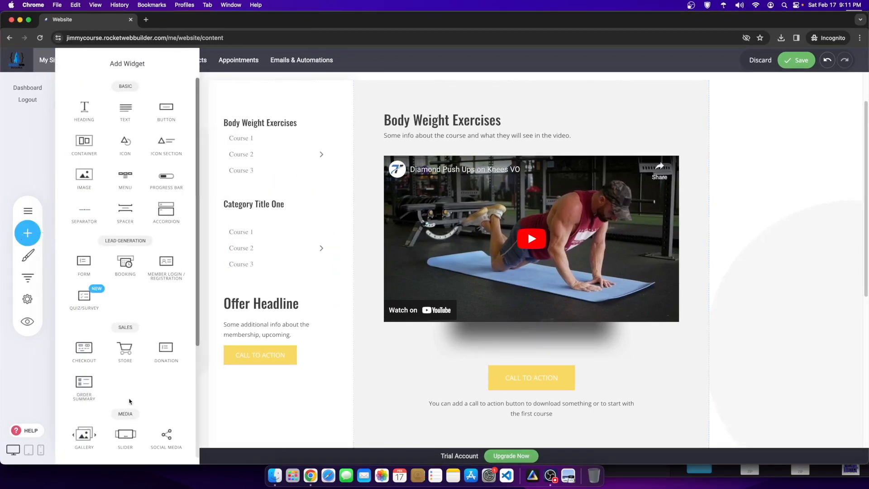
scroll(121, 310, "down", 5)
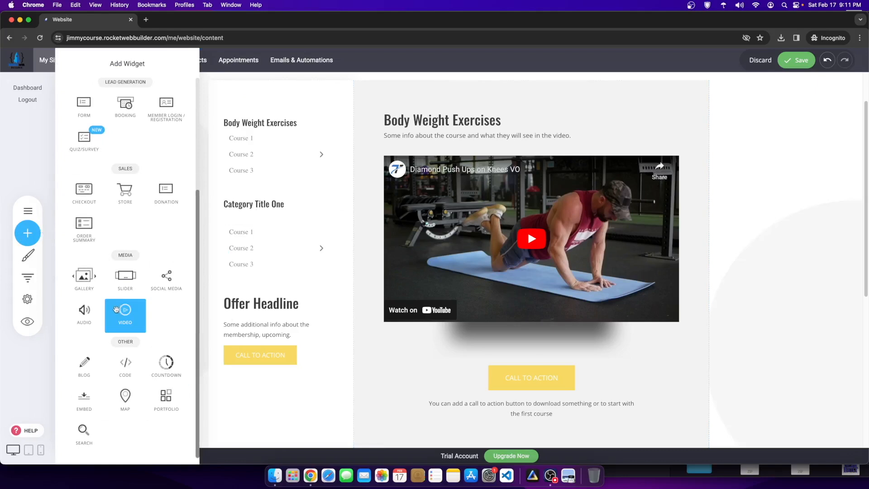
left_click_drag(122, 311, 540, 355)
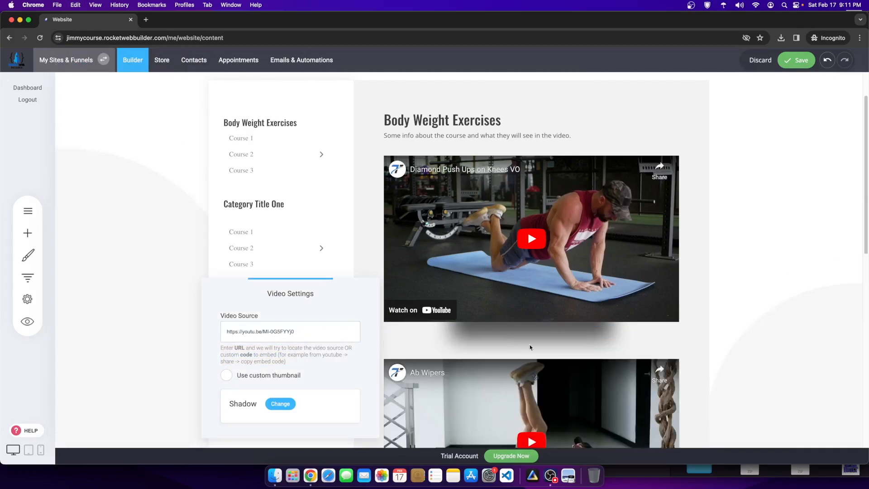
Step: Delete the call-to-action button and paragraph under the Ab Wipers video, then save
left_click(530, 347)
scroll(412, 364, "down", 5)
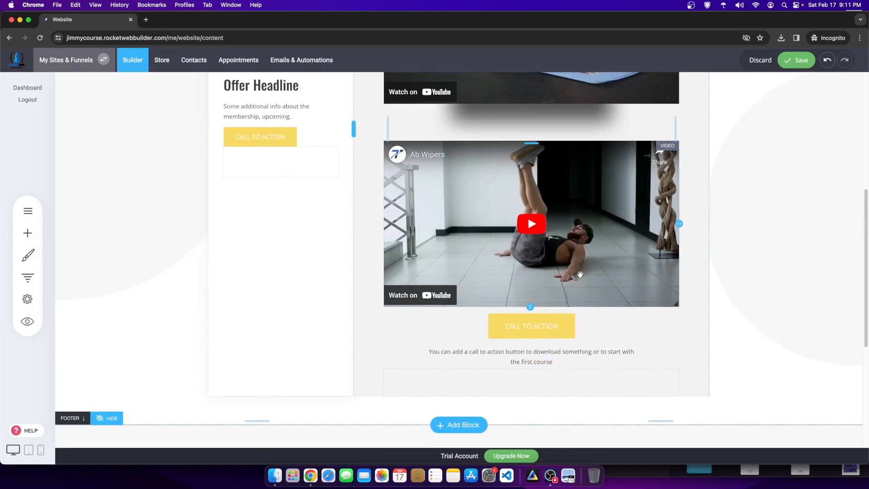
left_click(571, 325)
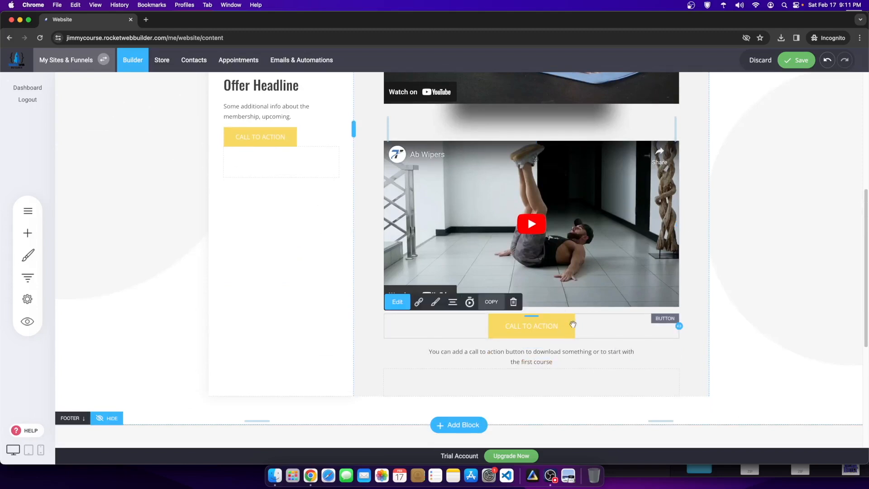
left_click(514, 301)
left_click(462, 236)
left_click(532, 320)
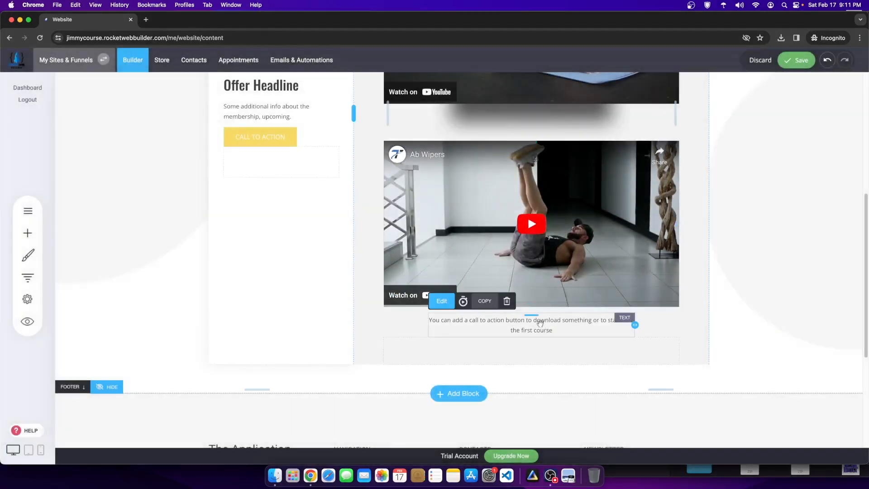
left_click(506, 301)
left_click(459, 237)
scroll(769, 181, "up", 5)
left_click(791, 68)
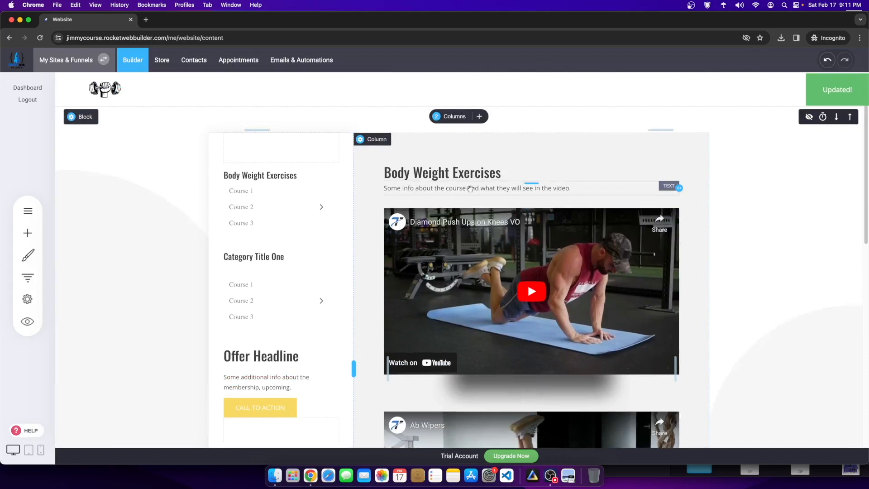
Step: Delete the course description sentence and the element under the push-up video
left_click(575, 188)
left_click_drag(583, 188, 331, 189)
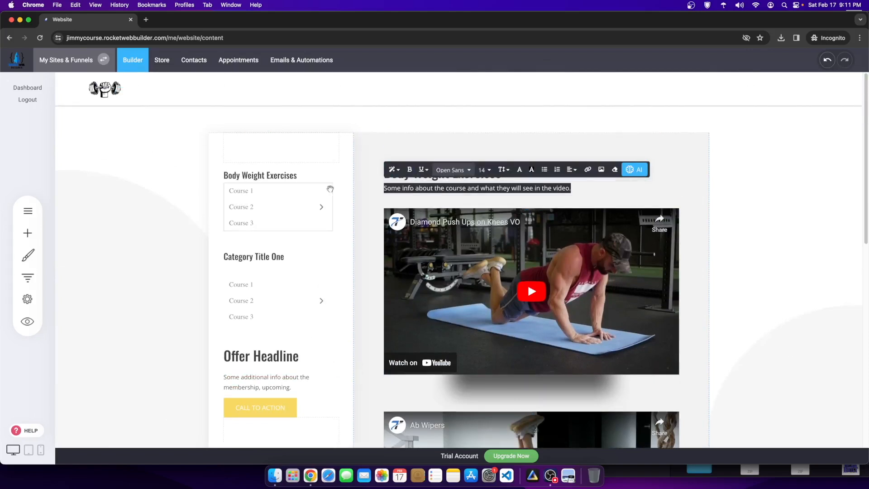
left_click(811, 203)
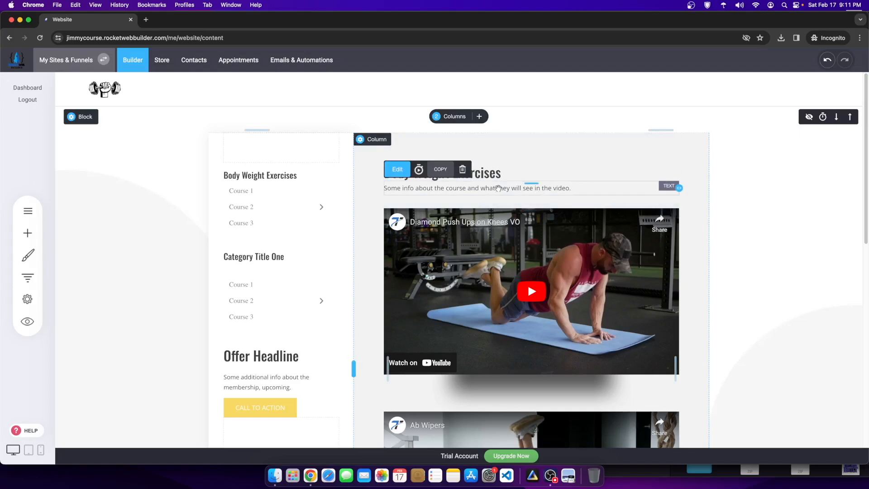
left_click(462, 169)
left_click(462, 236)
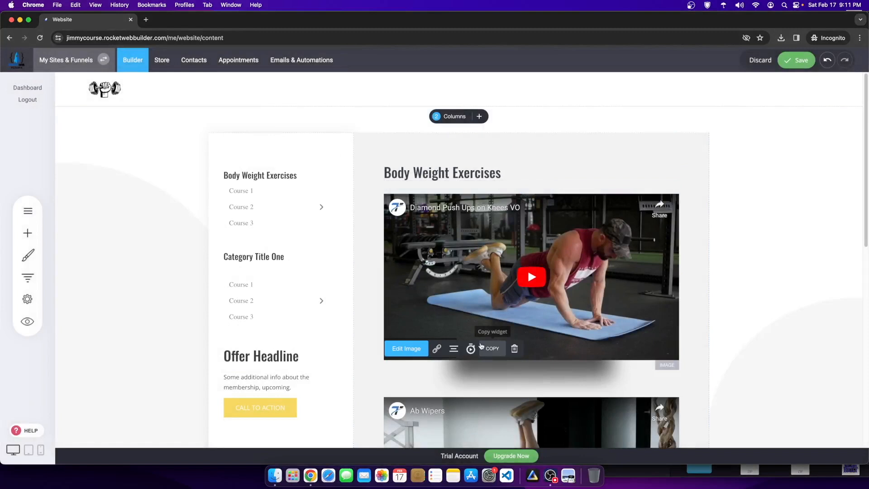
left_click(515, 348)
left_click(474, 241)
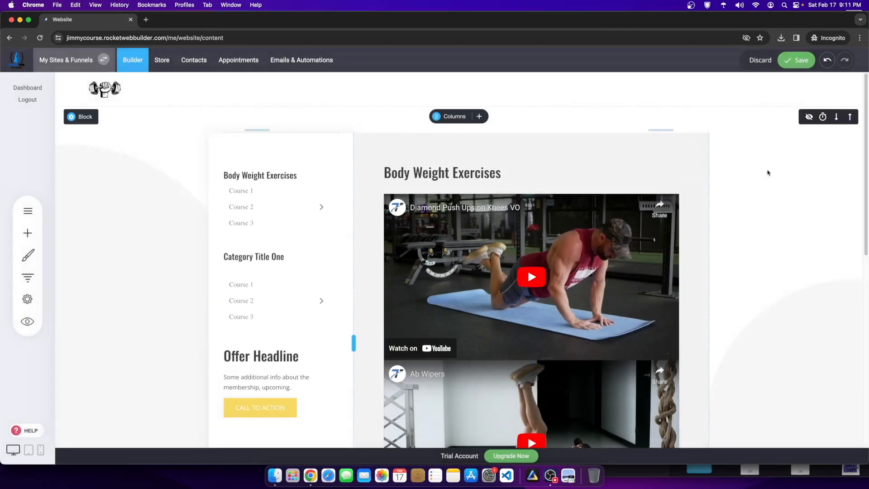
Step: Add more space above the Ab Wipers video and save the page
scroll(561, 358, "down", 1)
left_click_drag(526, 347, 527, 384)
scroll(527, 384, "down", 3)
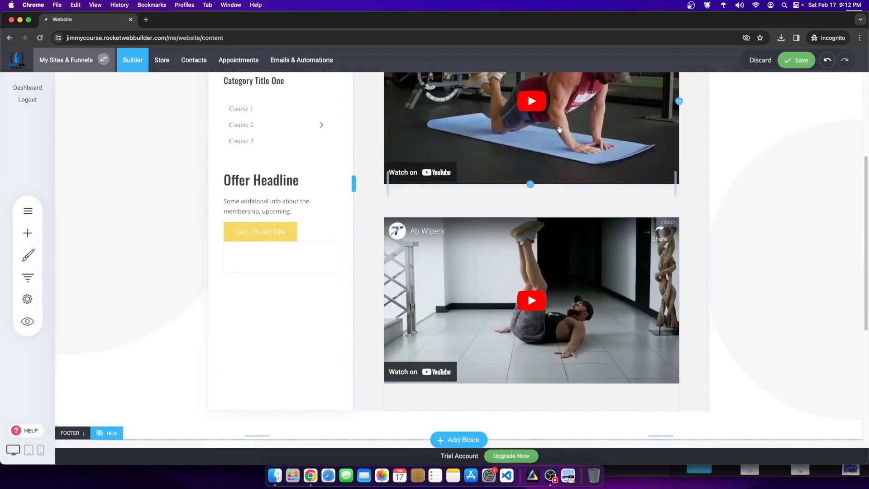
left_click(797, 60)
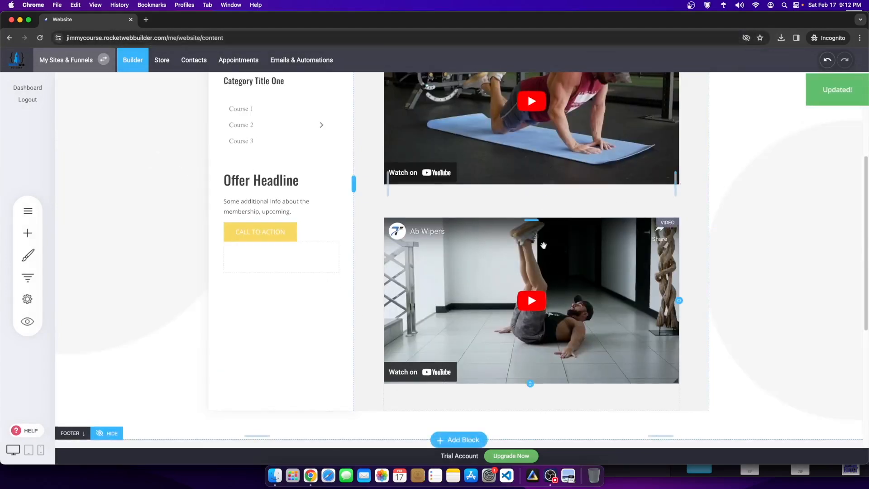
left_click(28, 211)
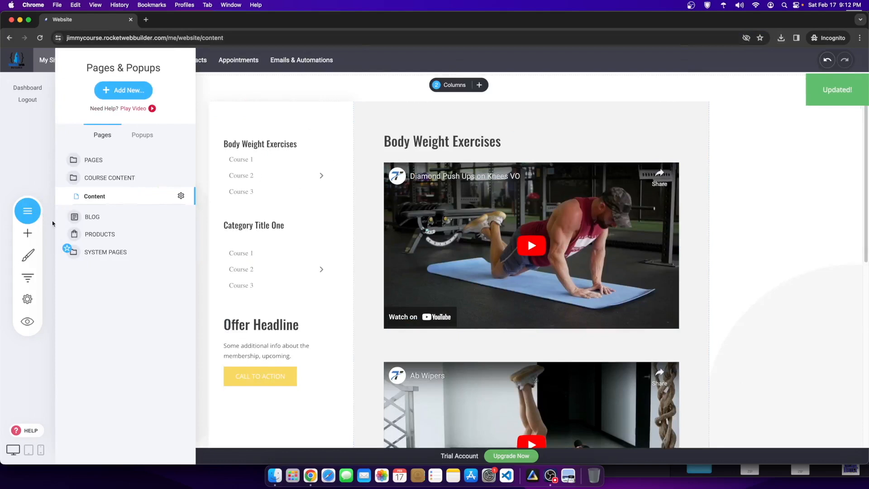
Step: Rename the Content page 'Body Weight Exercises - Content' with SEO title 'Body Weight Exercises', and save
left_click(185, 196)
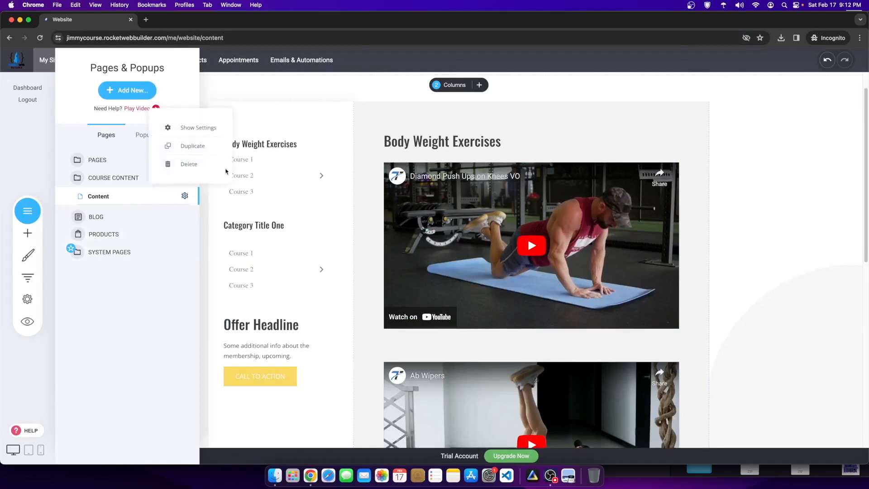
left_click(204, 132)
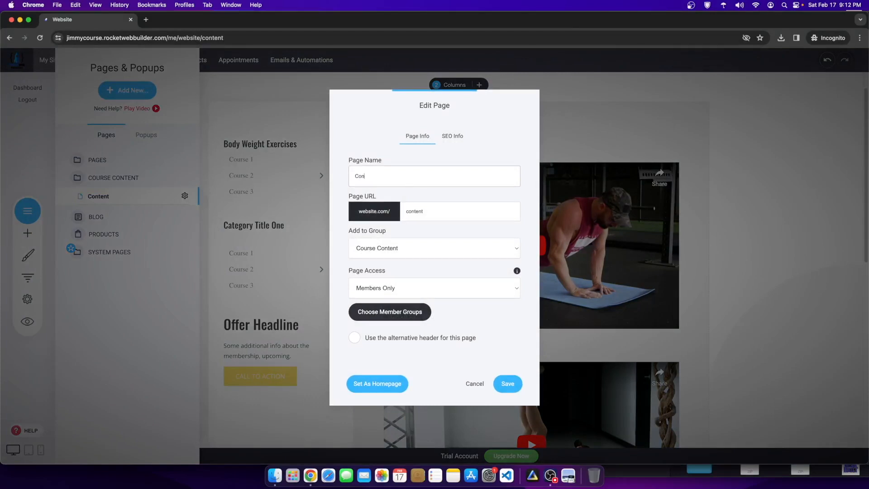
type("Body Weight Exercises -")
left_click_drag(472, 177, 351, 166)
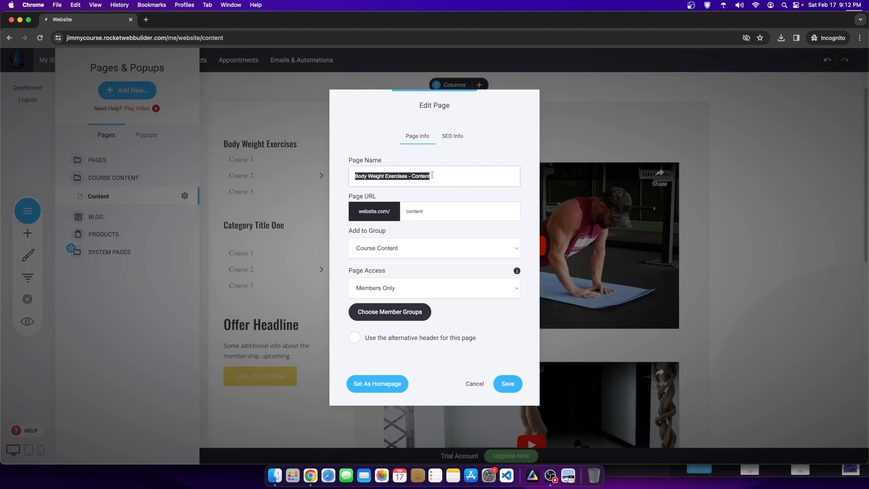
left_click(412, 175)
left_click_drag(398, 177, 325, 178)
key("super+c")
left_click(452, 136)
key("super+a")
key("super+v")
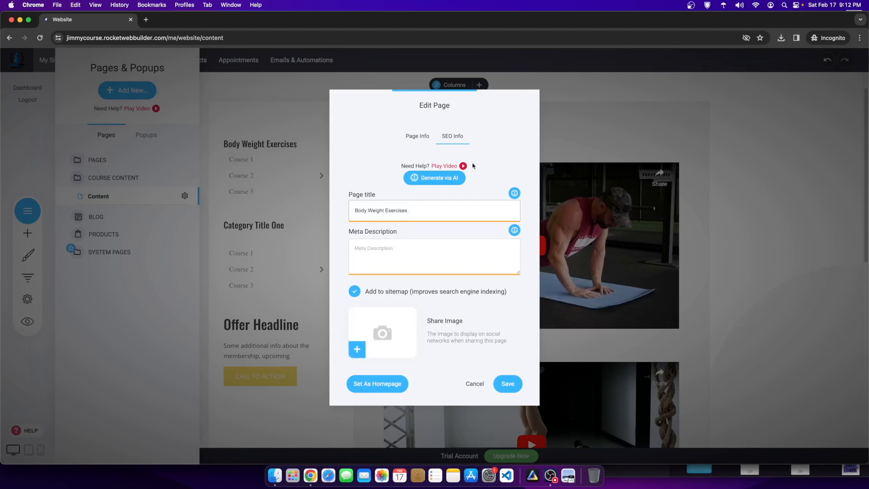
left_click(507, 383)
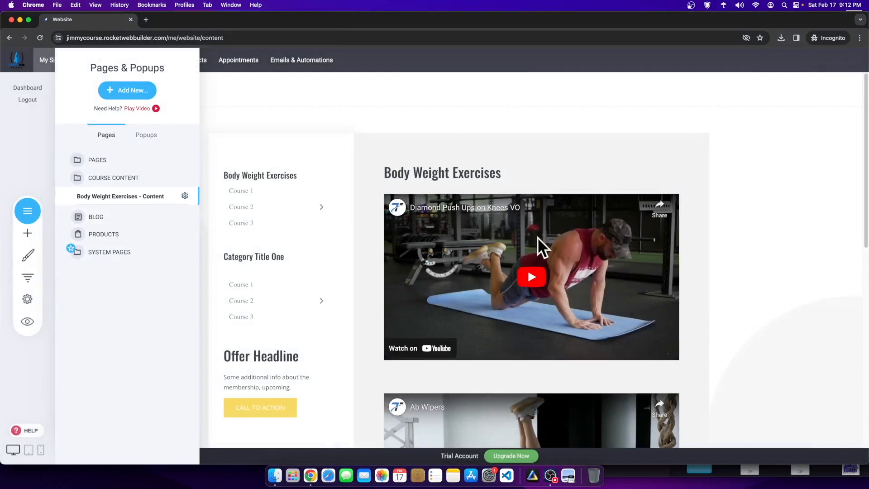
Step: Duplicate the Body Weight Exercises page
left_click(185, 196)
left_click(181, 146)
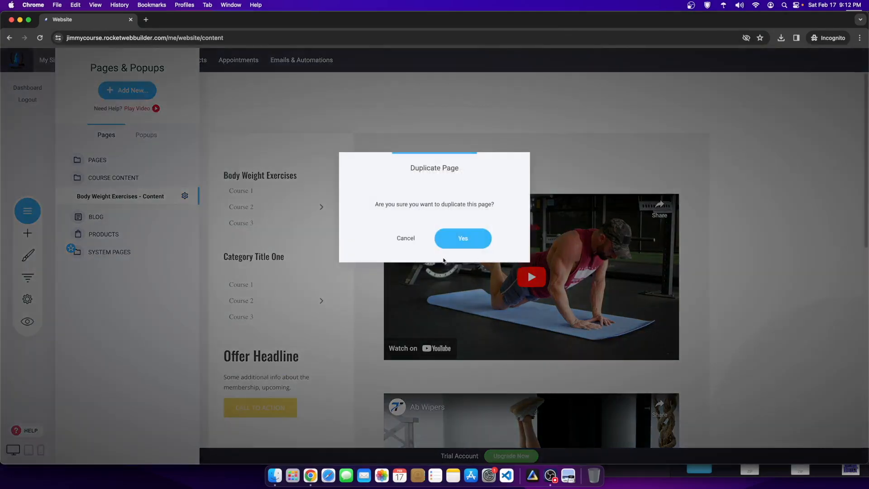
left_click(460, 237)
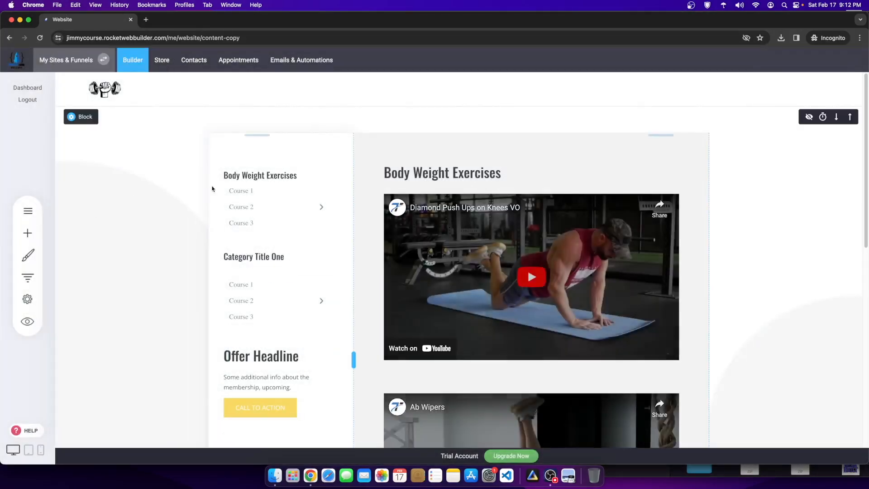
Step: Change the copy's headline to 'Weighted Exercises', save, and bring YouTube Studio to the front
left_click(407, 175)
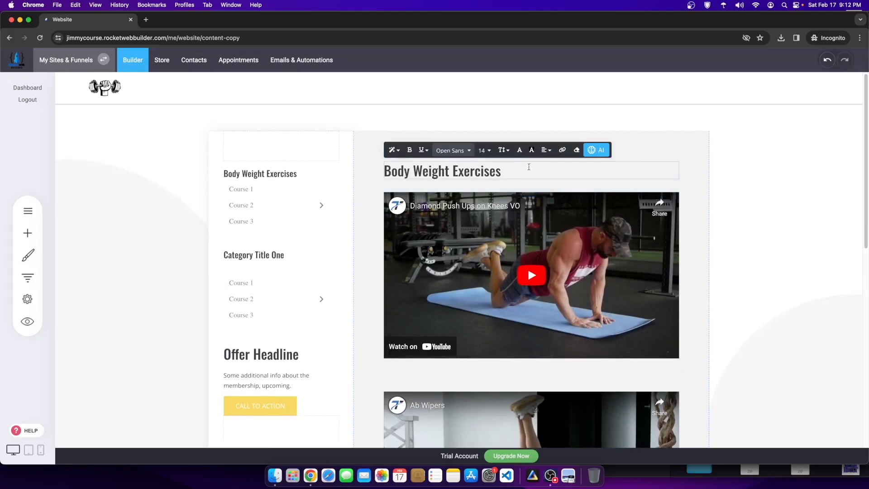
left_click_drag(449, 171, 392, 168)
left_click(413, 168)
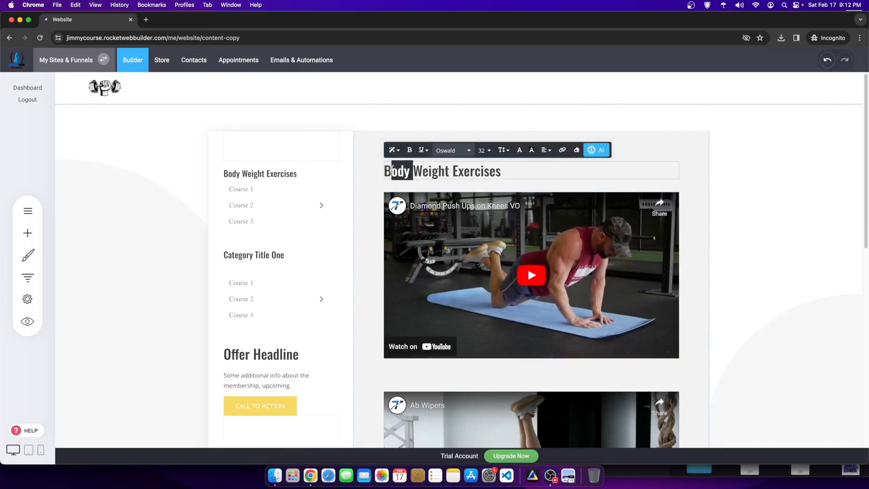
key("BackSpace")
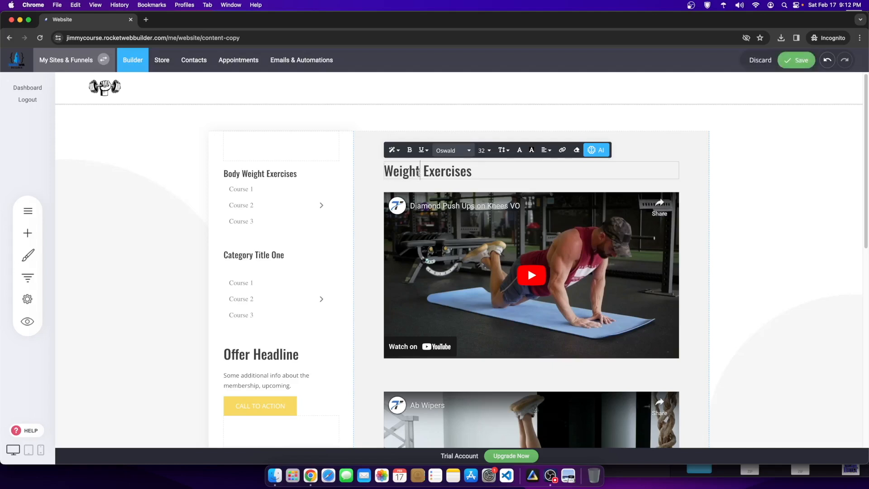
type("ed")
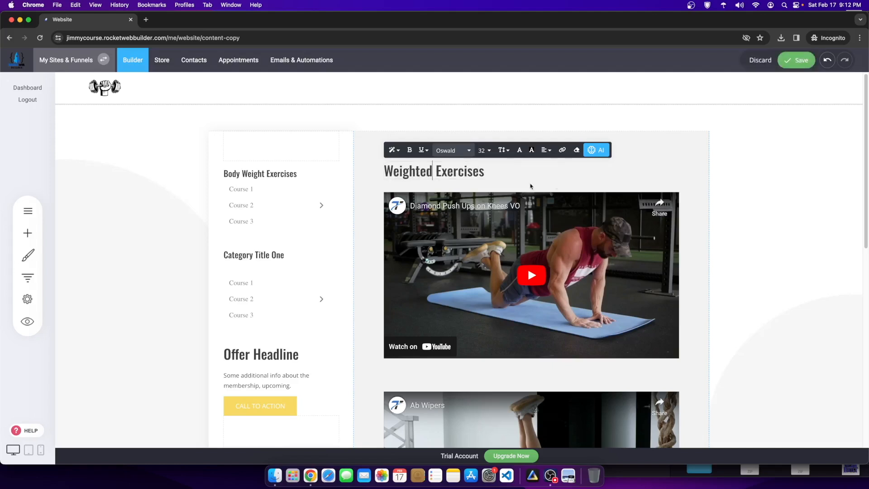
left_click(792, 62)
left_click_drag(545, 20, 546, 62)
left_click_drag(573, 25, 252, 4)
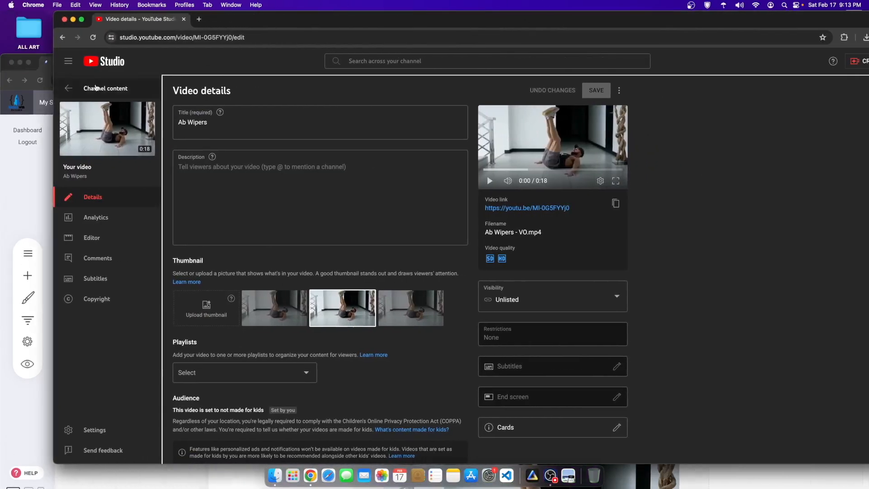
Step: Reload the channel content list and open the Barbell Bench Press VO video details
left_click(120, 93)
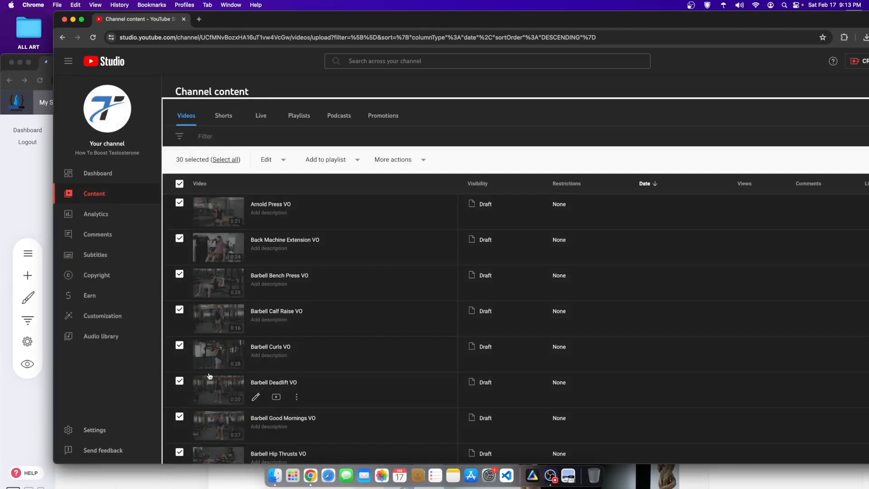
left_click(407, 133)
right_click(498, 138)
right_click(588, 102)
left_click(603, 126)
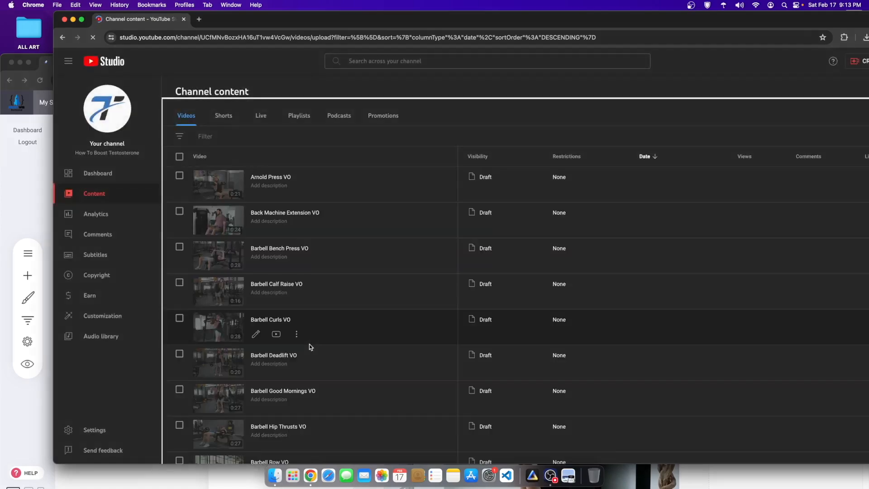
left_click(226, 257)
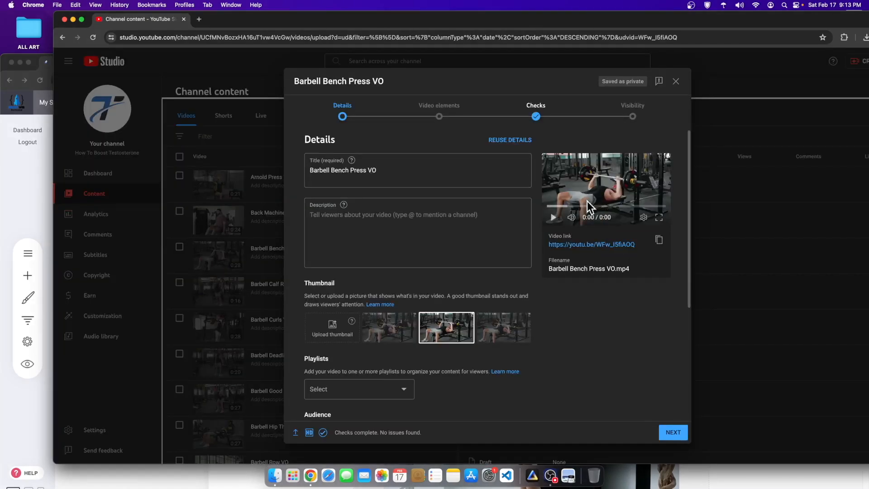
Step: Save Barbell Bench Press VO as Unlisted and not made for kids, and copy its link
left_click(450, 121)
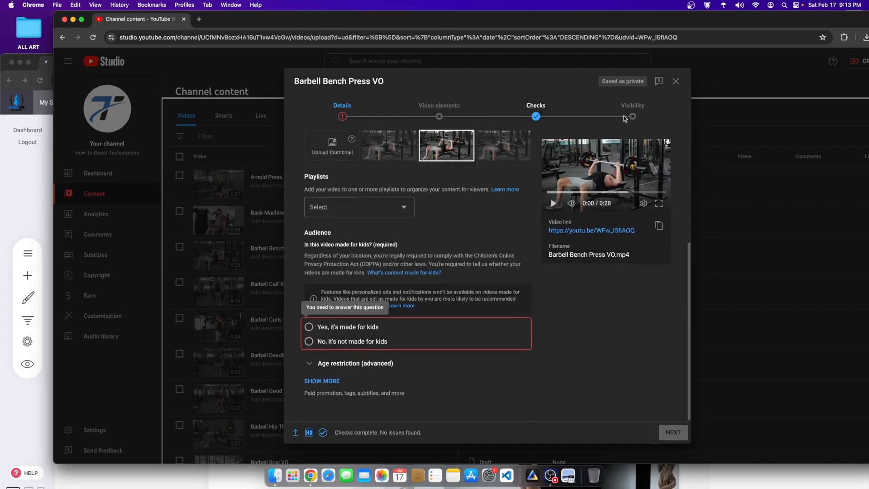
left_click(344, 339)
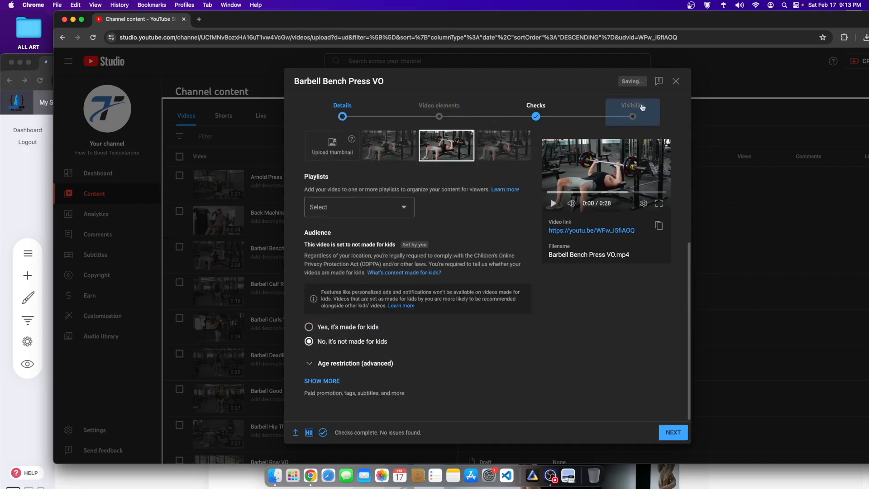
left_click(633, 111)
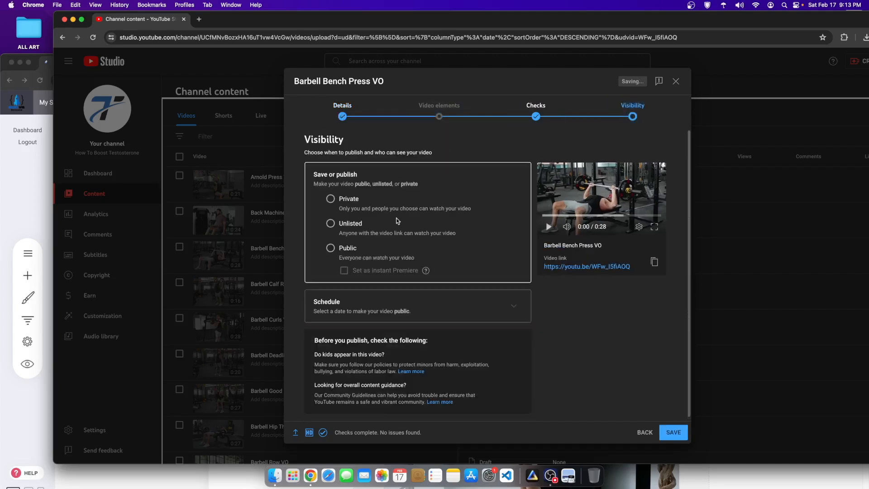
left_click(681, 432)
left_click_drag(662, 20, 610, 20)
left_click(511, 315)
key("super+grave")
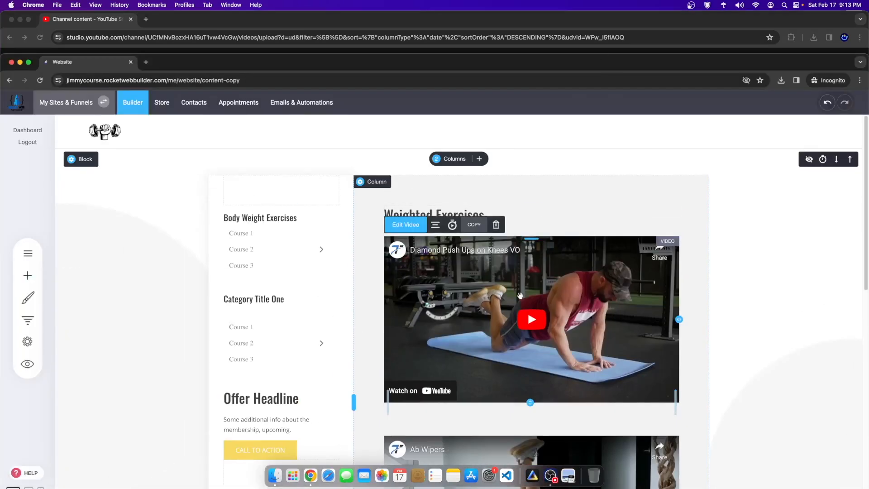
Step: Set the first video's source to the Barbell Bench Press VO link, save, and dismiss YouTube's Video published dialog
left_click(428, 226)
triple_click(305, 247)
key("super+v")
left_click(632, 212)
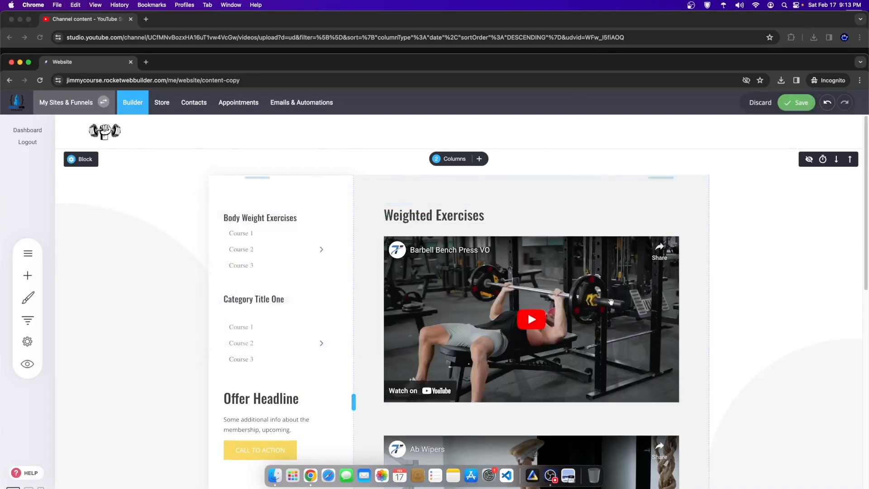
left_click(799, 109)
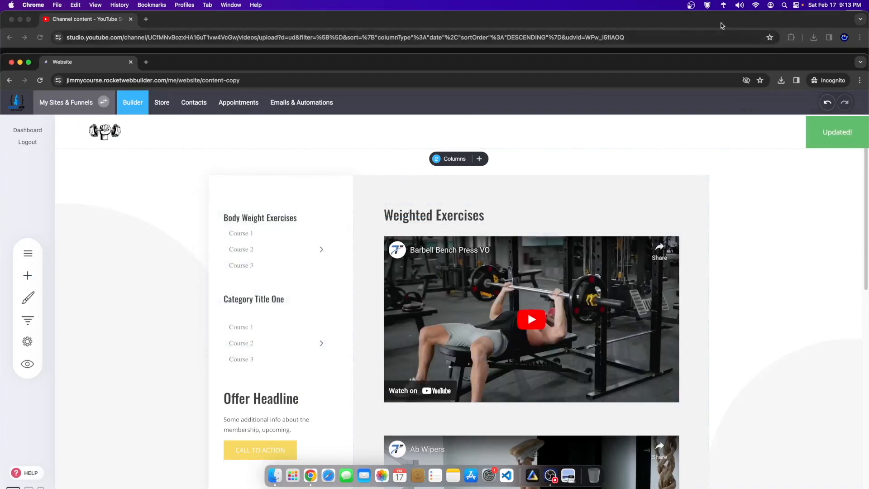
left_click(723, 26)
left_click(523, 339)
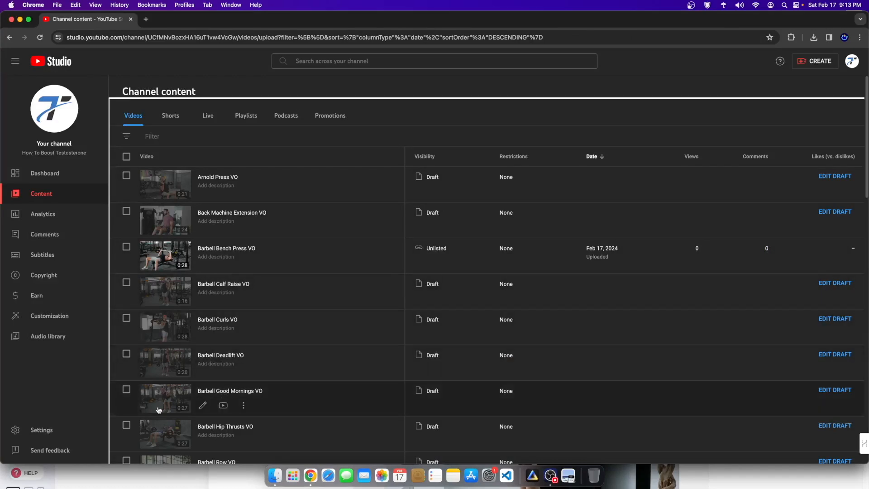
Step: Mark the Barbell Curls VO draft as not made for kids and save it as Unlisted
left_click(159, 332)
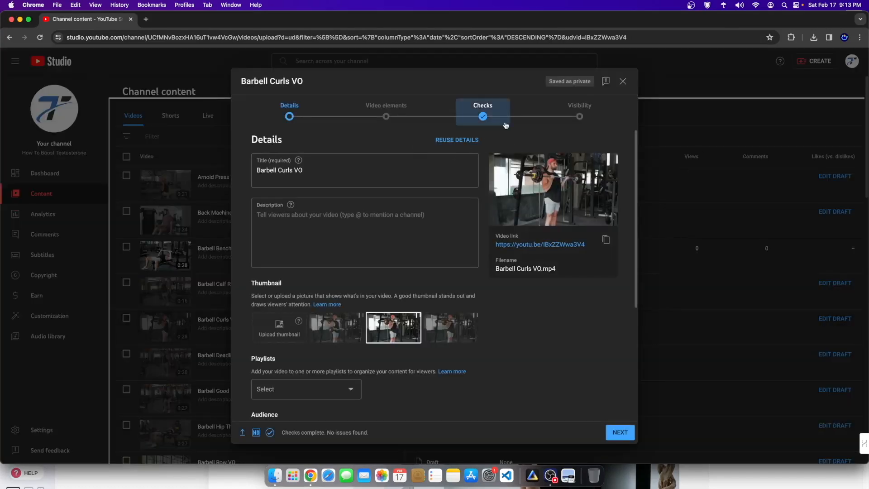
left_click(573, 119)
left_click(280, 343)
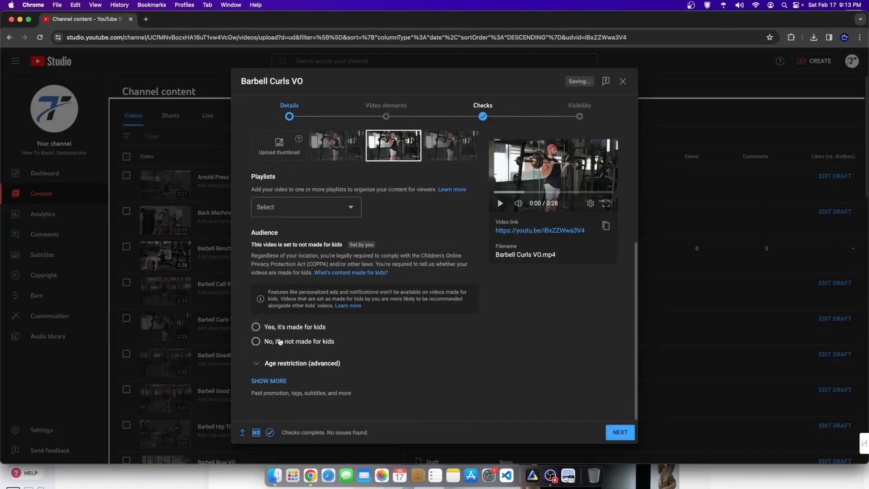
left_click(577, 111)
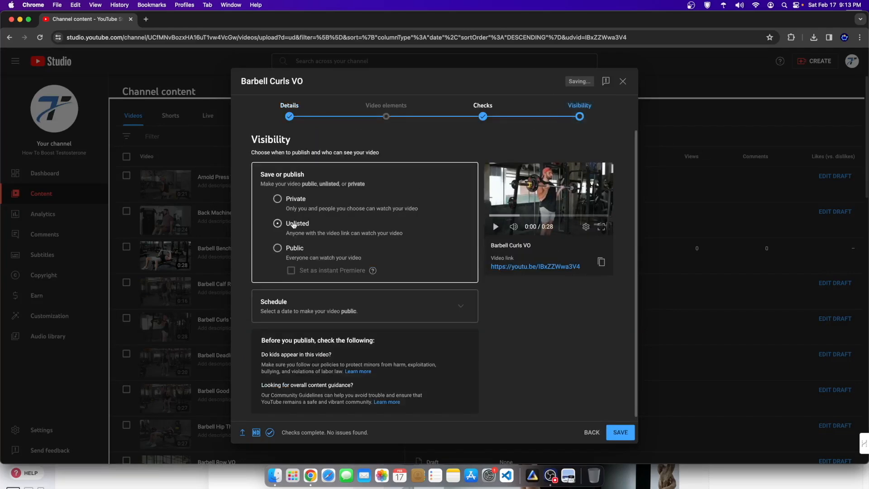
left_click(627, 437)
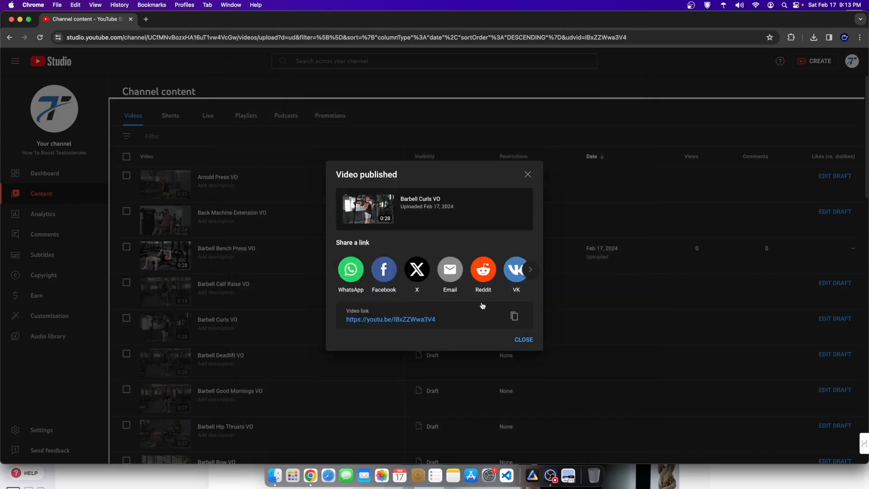
left_click(756, 475)
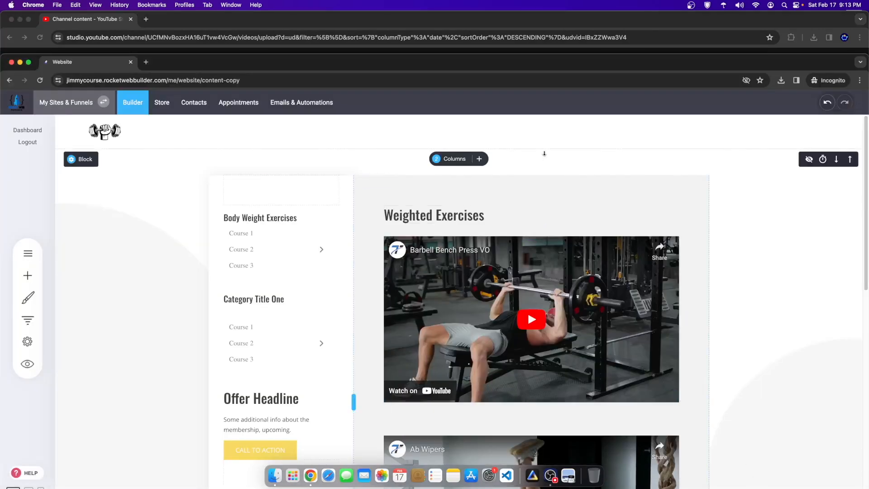
Step: Replace the Ab Wipers video's source URL with the Barbell Curls VO link and save the page
left_click_drag(594, 67, 594, 29)
scroll(527, 336, "down", 5)
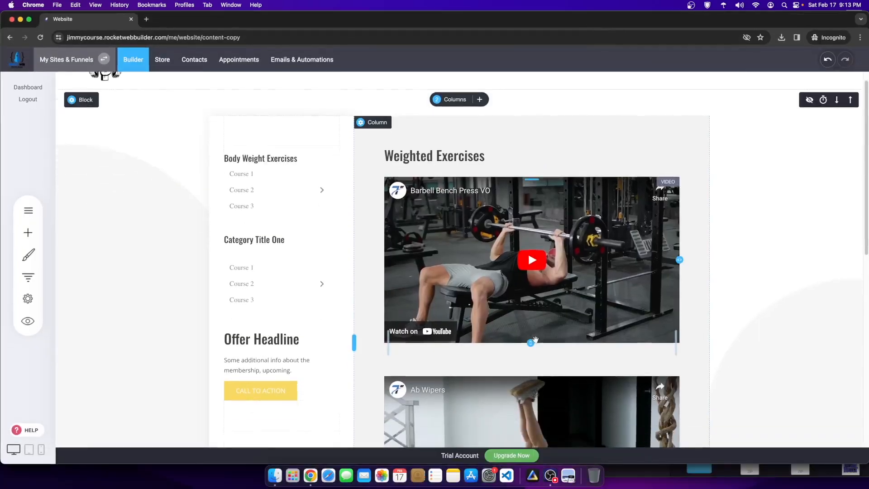
left_click(525, 339)
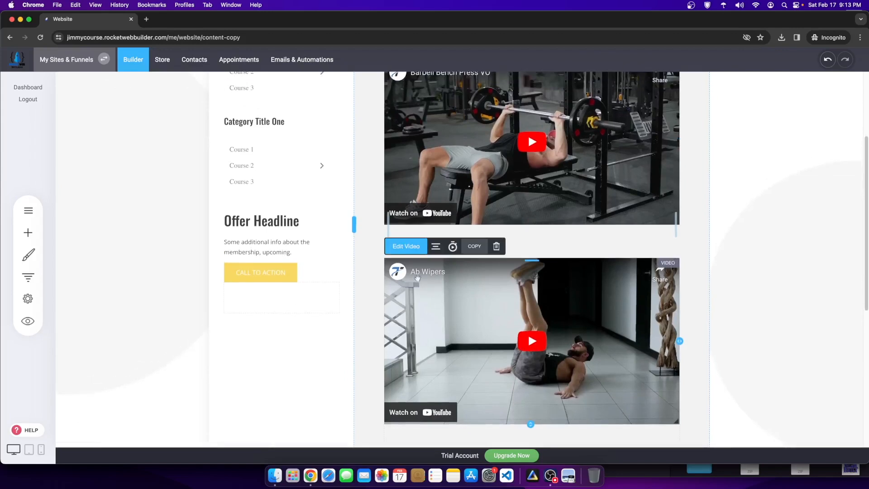
left_click(406, 246)
triple_click(276, 272)
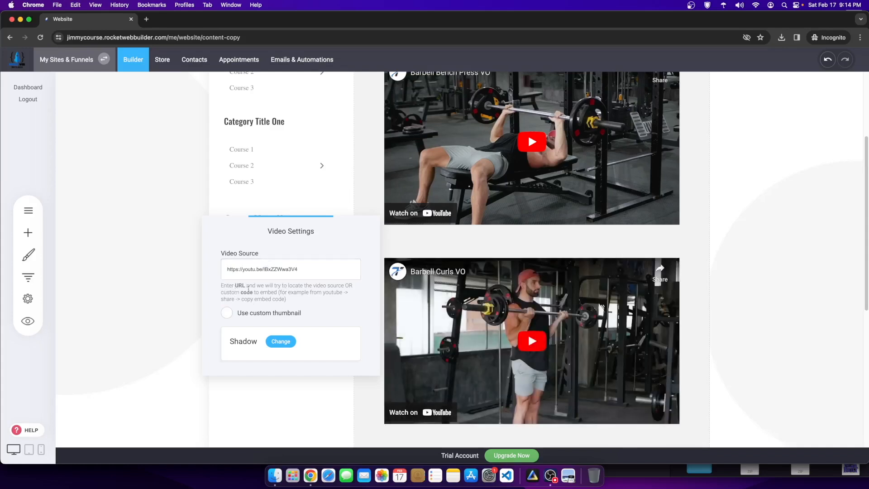
left_click_drag(227, 285, 270, 292)
left_click(822, 266)
left_click(799, 62)
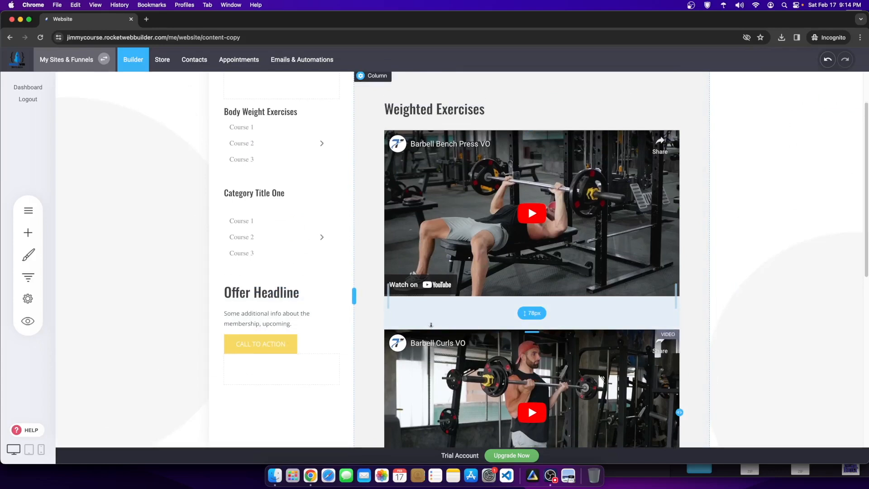
Step: Paste 'Weighted Exercises' over the Category Title One sidebar heading, save, and shrink the gap below it
scroll(460, 304, "down", 2)
scroll(679, 280, "down", 2)
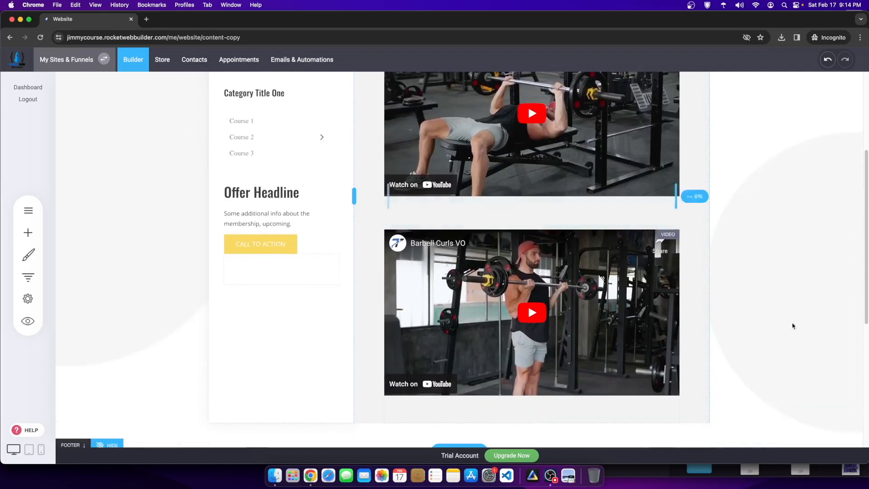
scroll(642, 333, "up", 5)
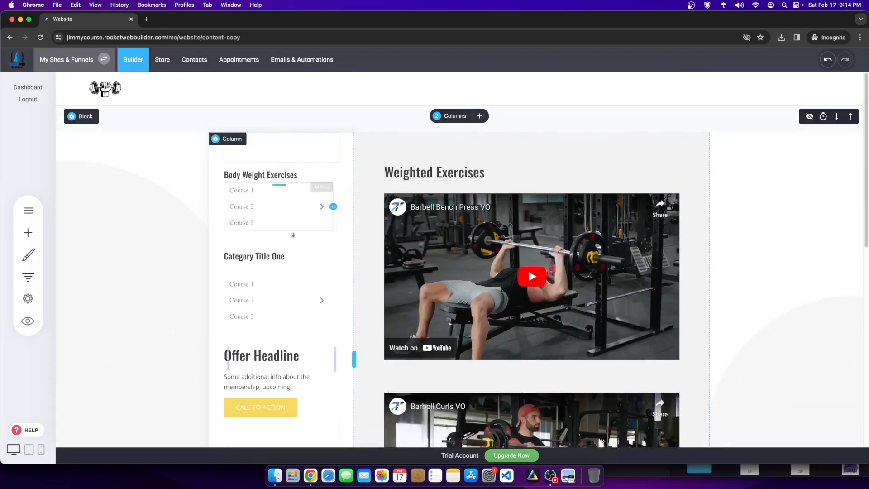
left_click(409, 172)
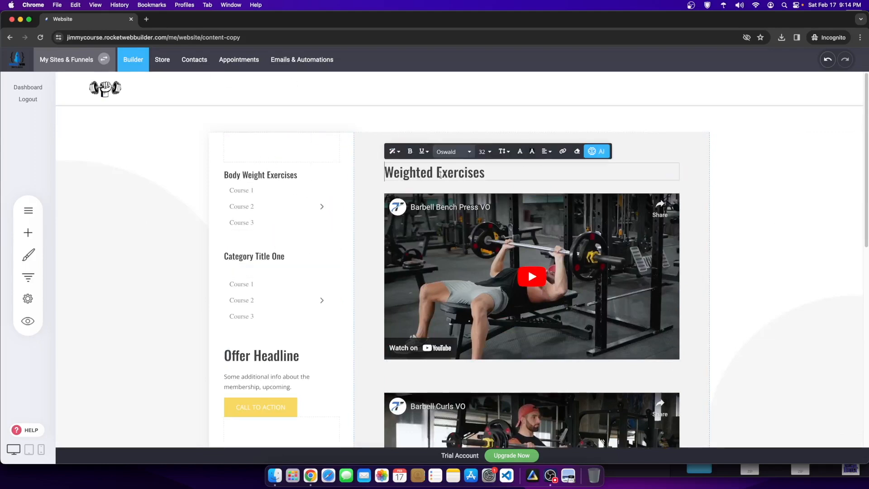
left_click_drag(487, 173, 392, 173)
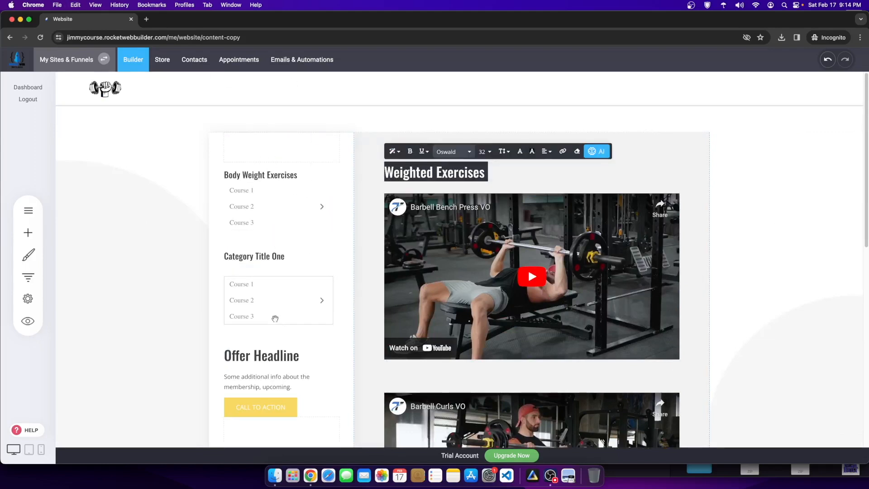
left_click(303, 253)
key("super+v")
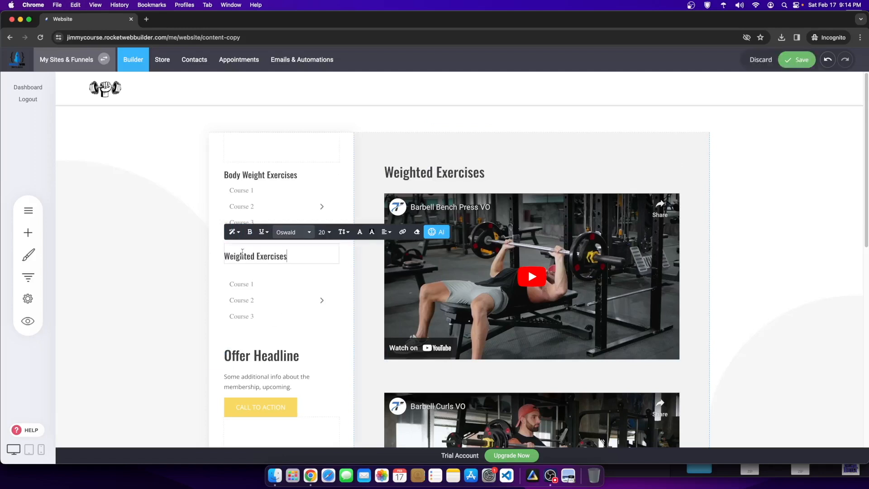
left_click(796, 59)
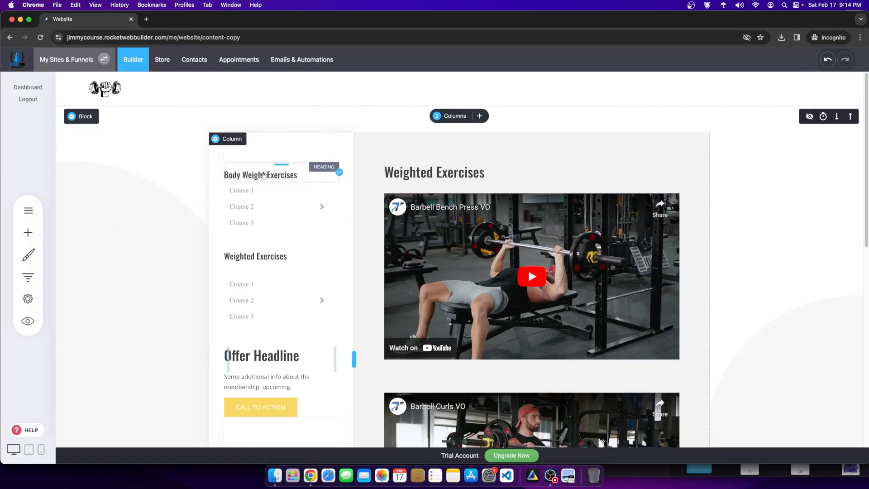
left_click_drag(251, 271, 252, 258)
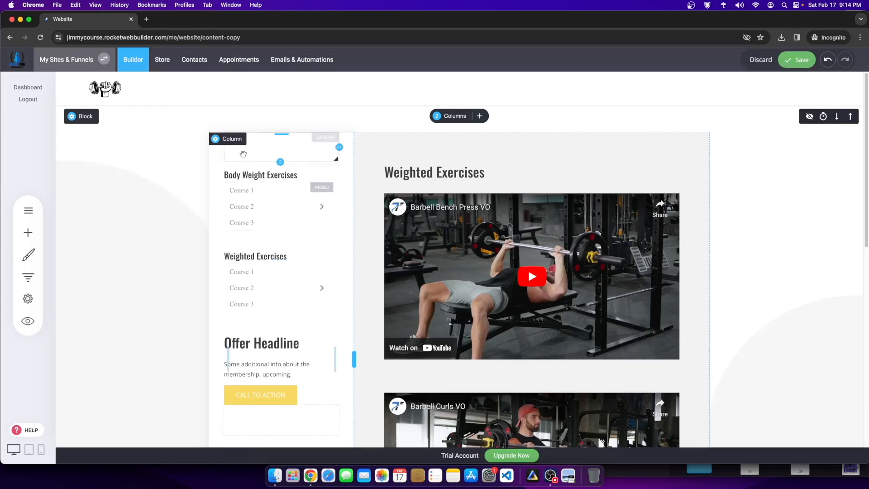
Step: Delete both Course 1–3 menus under the Weighted Exercises and Body Weight Exercises sidebar headings
left_click(320, 268)
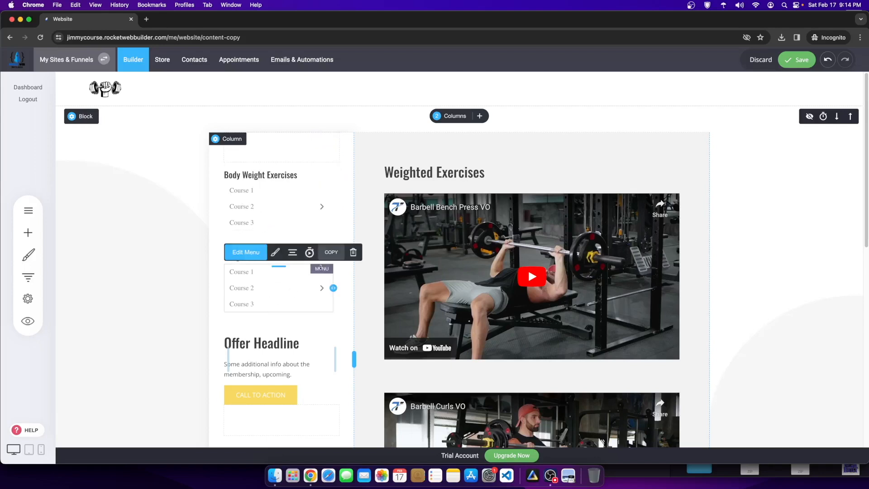
left_click(353, 252)
left_click(452, 236)
left_click(316, 219)
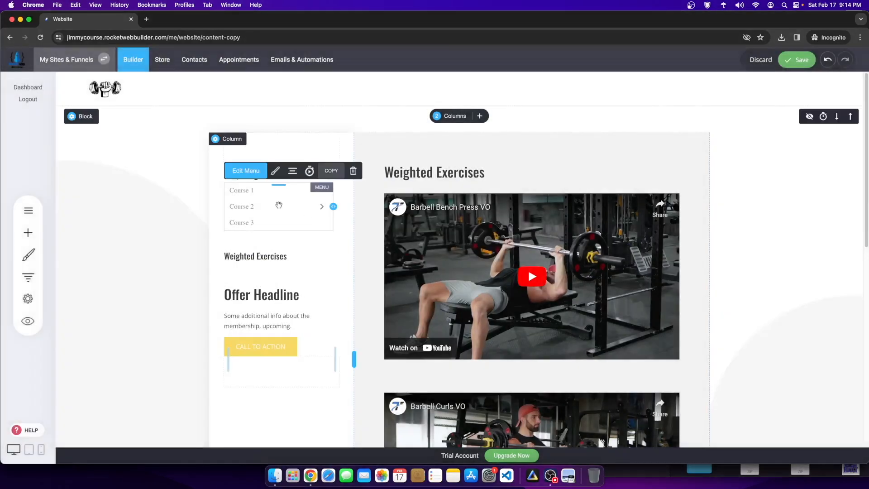
left_click(353, 171)
left_click(450, 230)
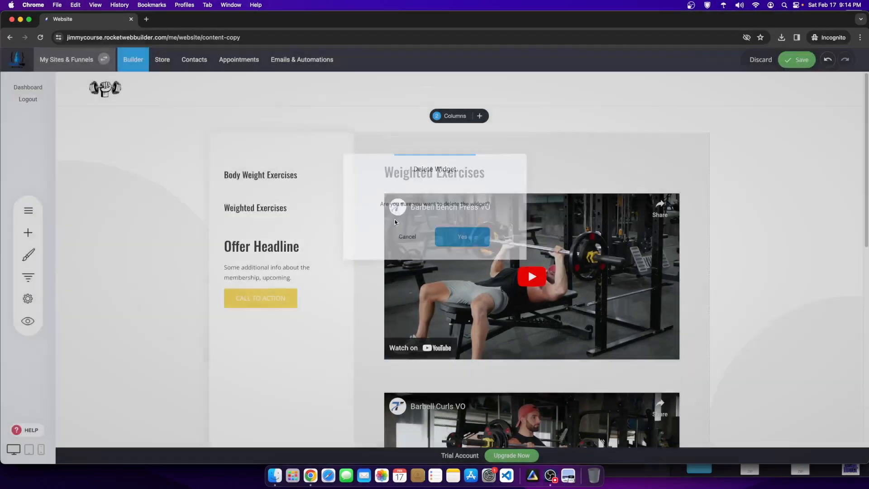
Step: Select the text of the Weighted Exercises and Body Weight Exercises sidebar headings
left_click(278, 195)
left_click_drag(291, 196, 219, 197)
left_click(288, 211)
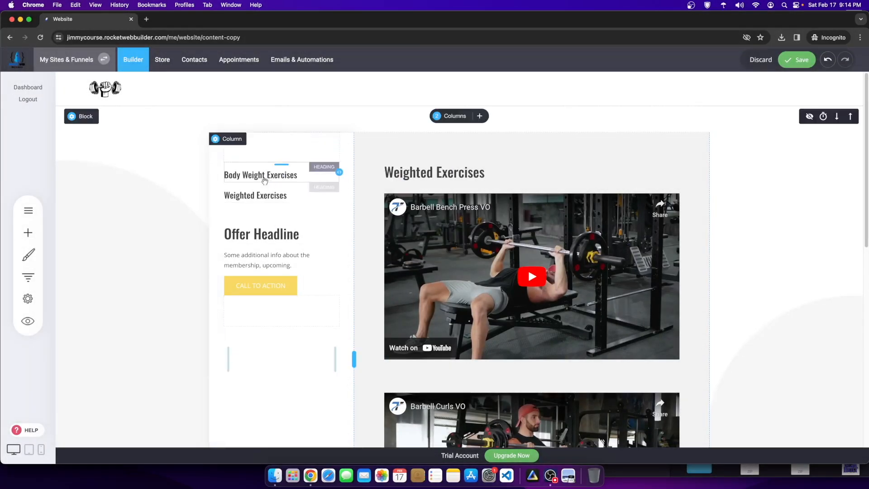
left_click(289, 175)
left_click_drag(297, 175, 221, 178)
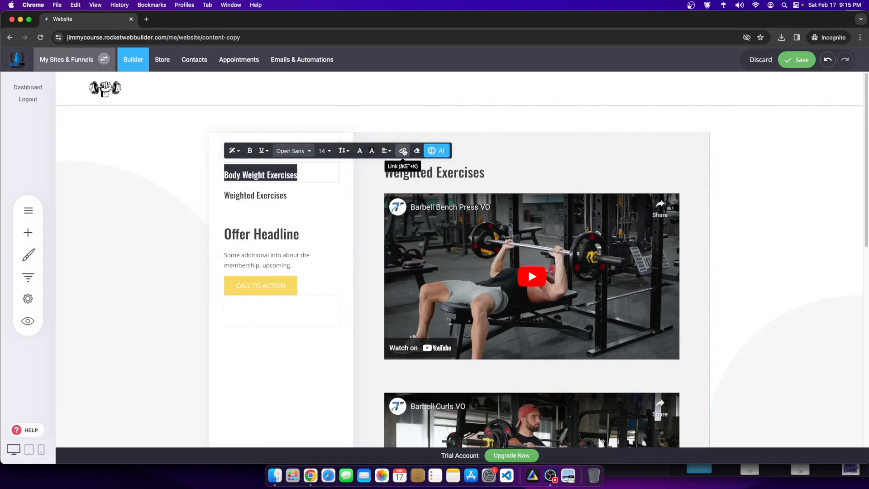
Step: Link the sidebar heading to Course Content › Body Weight Exercises - Content and save the page
left_click(403, 151)
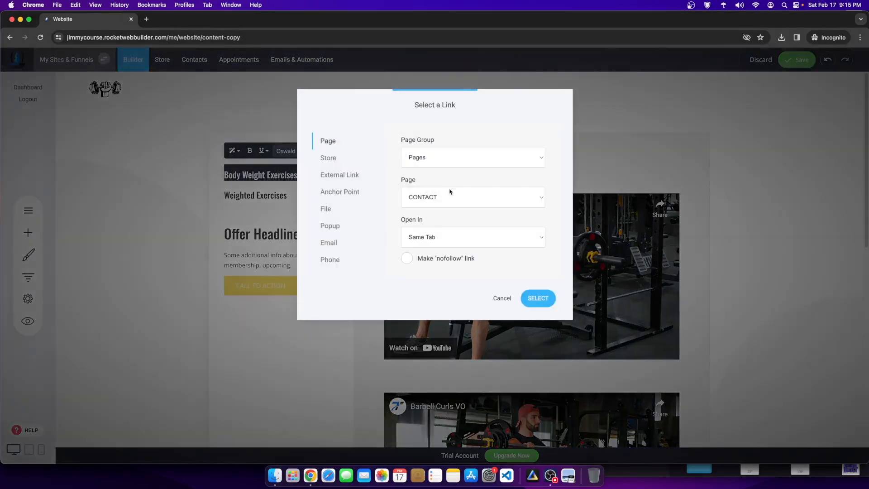
left_click(442, 160)
left_click(433, 168)
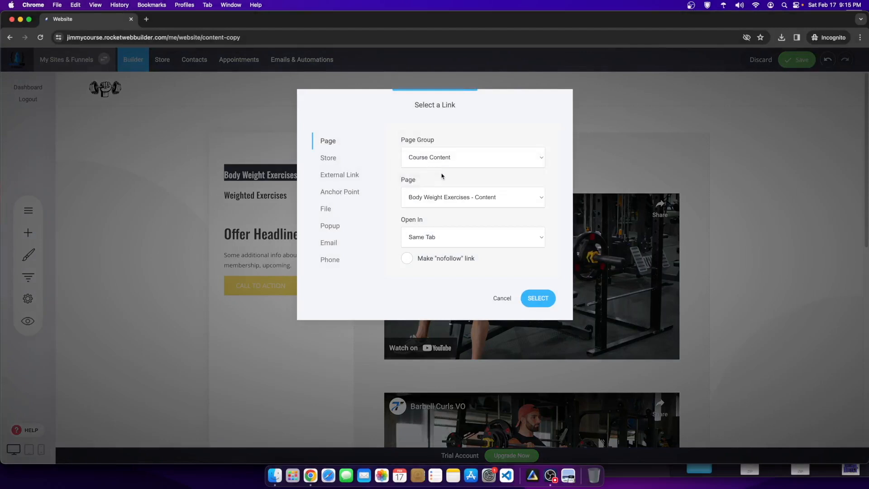
left_click(476, 199)
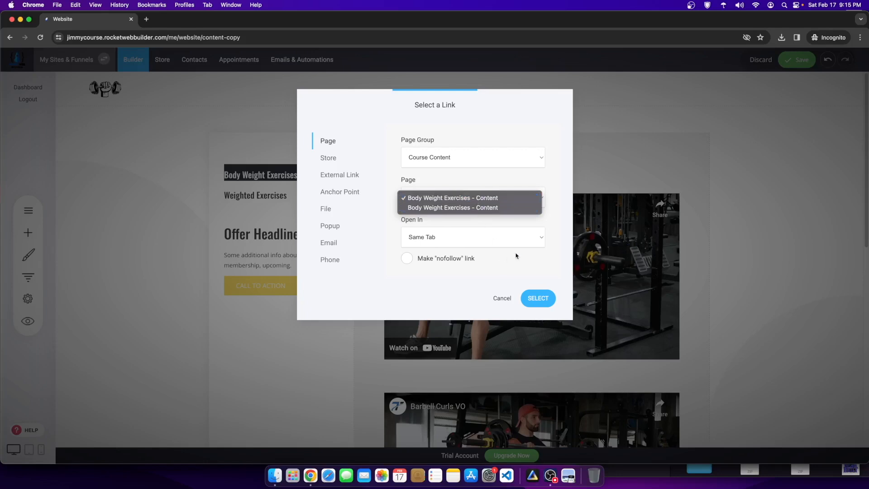
left_click(533, 296)
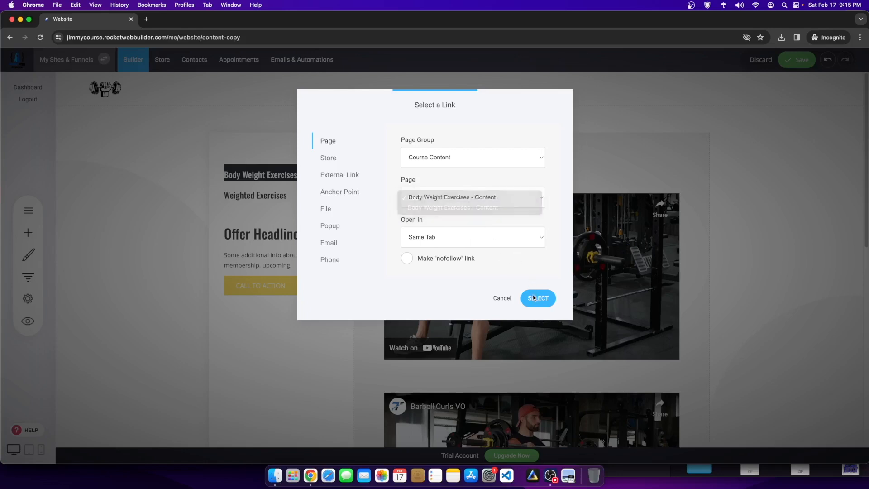
left_click(537, 299)
left_click(788, 59)
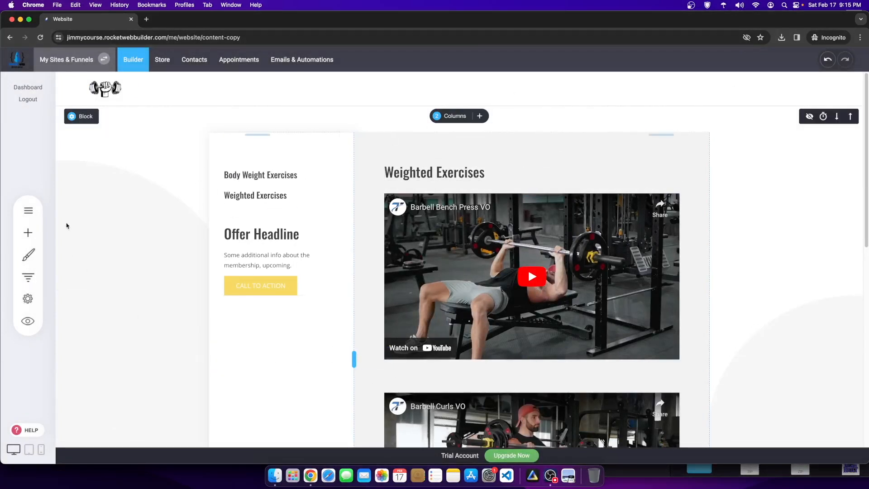
left_click(38, 215)
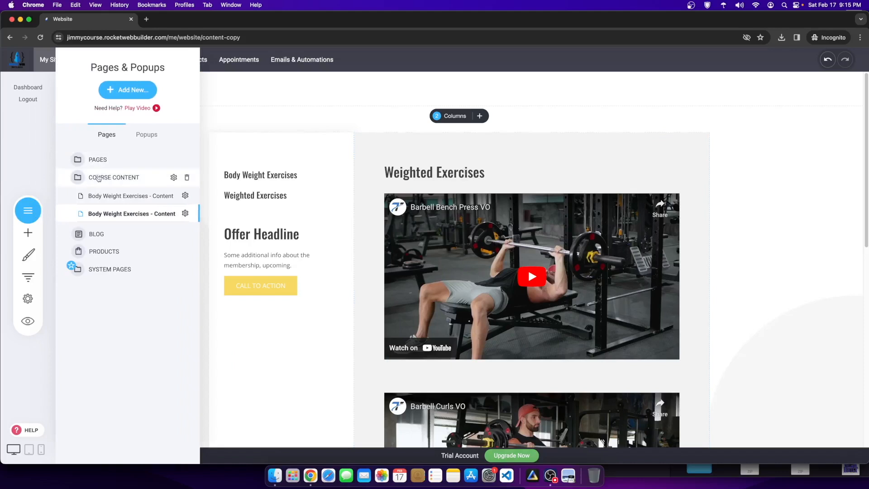
Step: Switch to the Weighted Exercises page copy and highlight its main heading
left_click(109, 197)
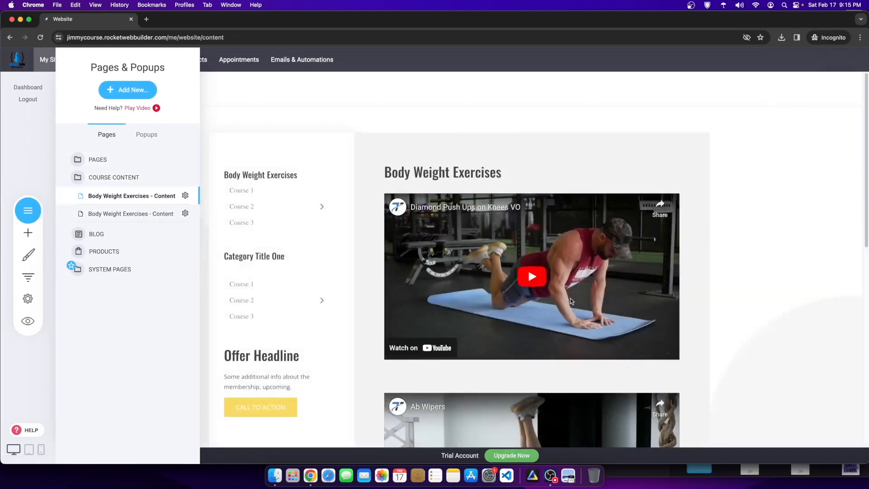
left_click(144, 213)
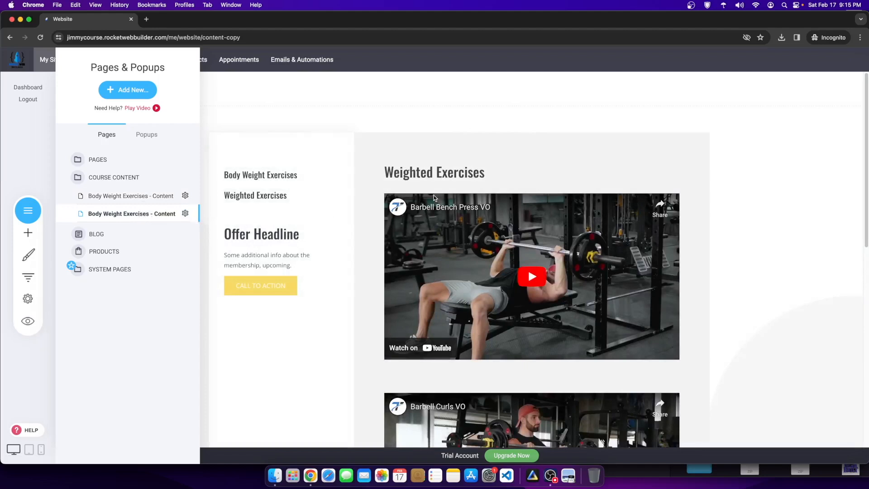
left_click(489, 176)
left_click_drag(488, 176, 388, 172)
key("super+c")
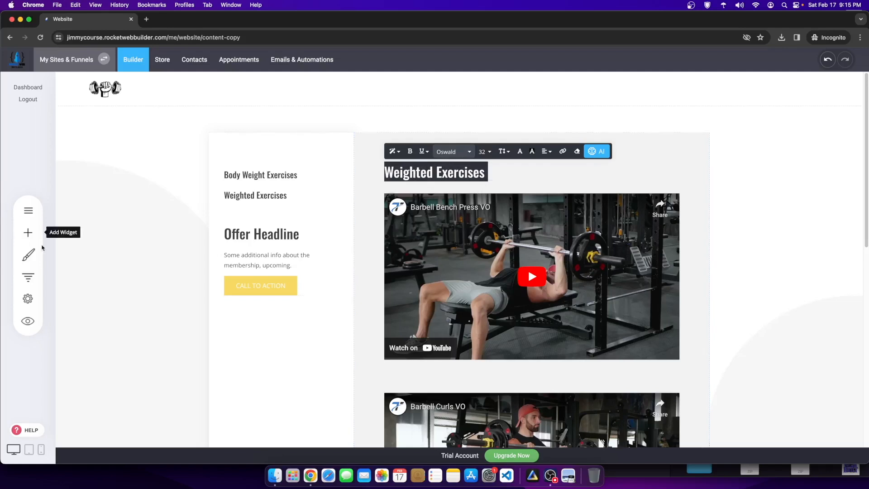
Step: Rename the copied page to Weighted Exercises - Content with URL weighted-exercises and save
left_click(27, 297)
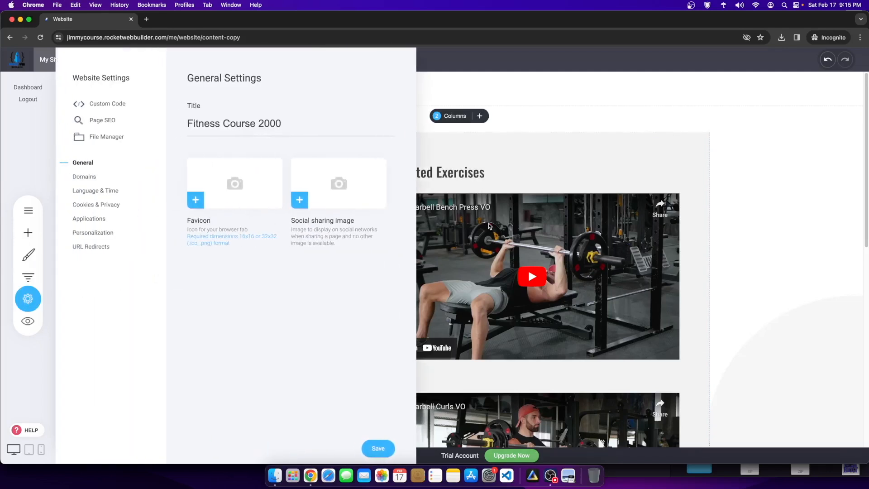
left_click(28, 210)
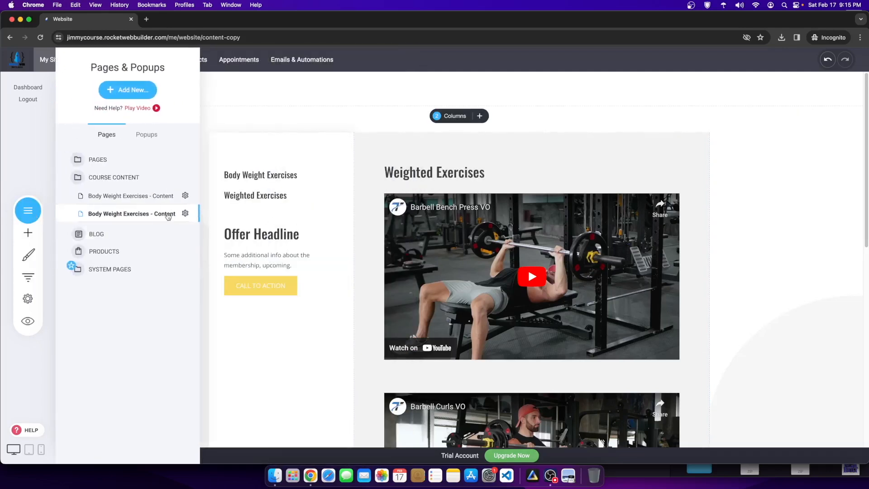
left_click(185, 213)
left_click(172, 149)
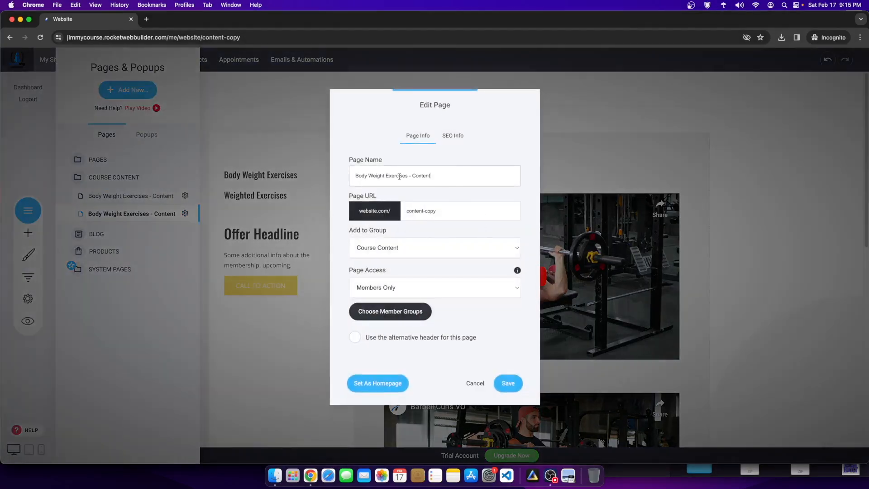
key("super+v")
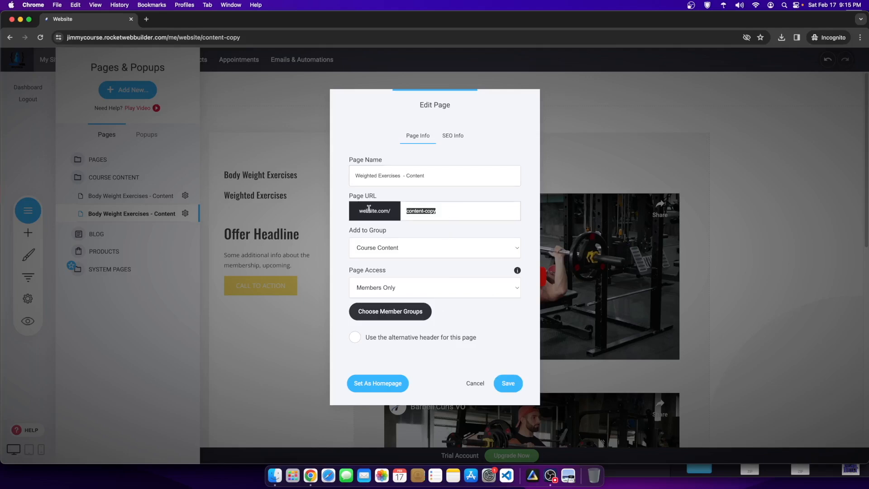
left_click(506, 382)
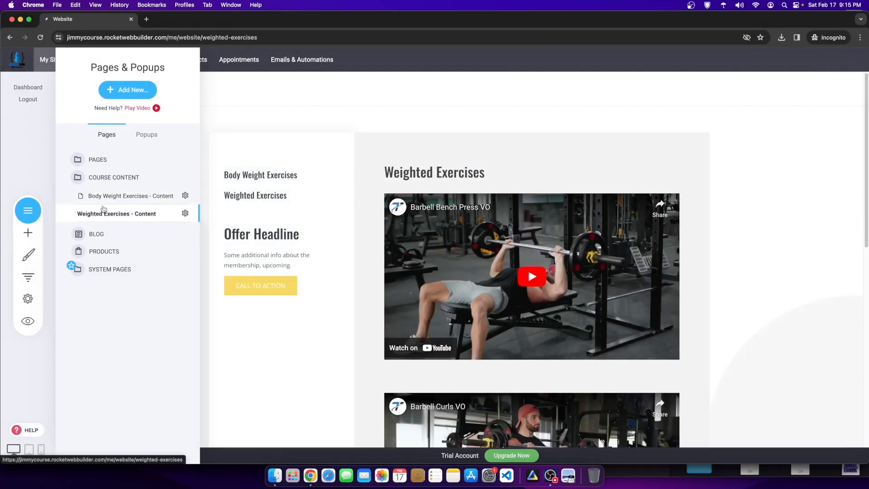
left_click(365, 302)
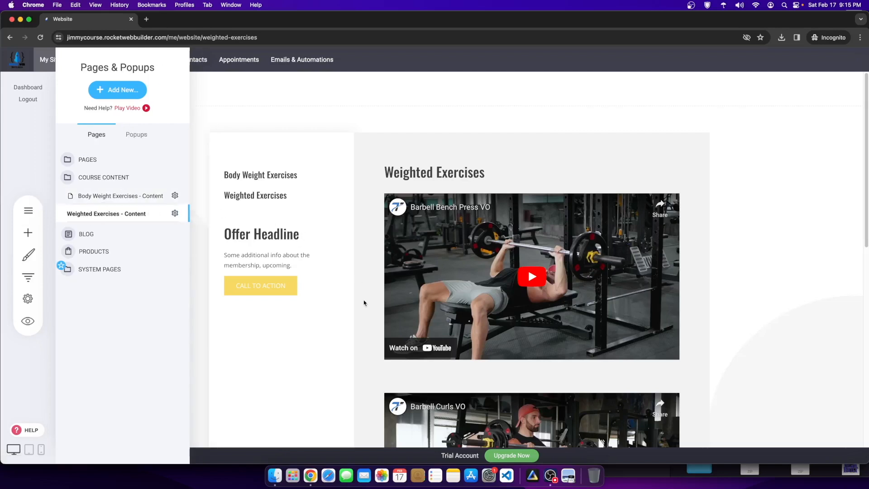
Step: Delete the Offer Headline, its blurb widget and the call-to-action button from the sidebar
left_click(310, 237)
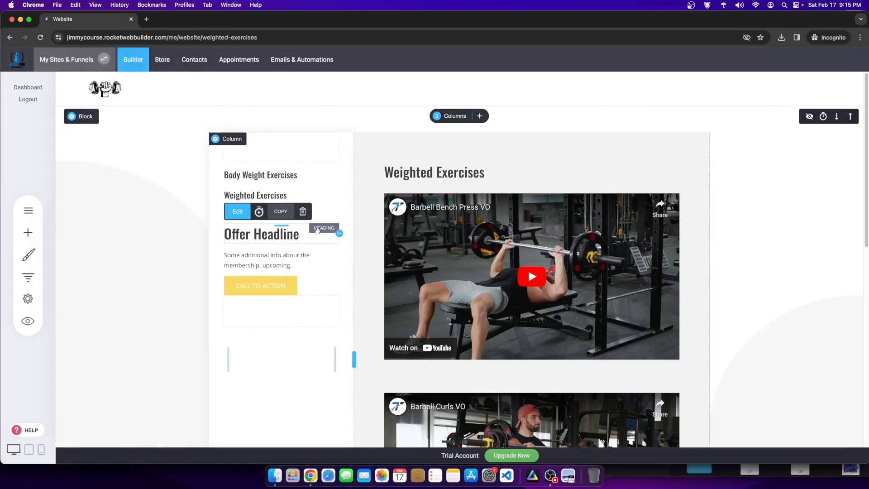
left_click(303, 211)
left_click(459, 241)
left_click(271, 195)
left_click(303, 195)
left_click(462, 238)
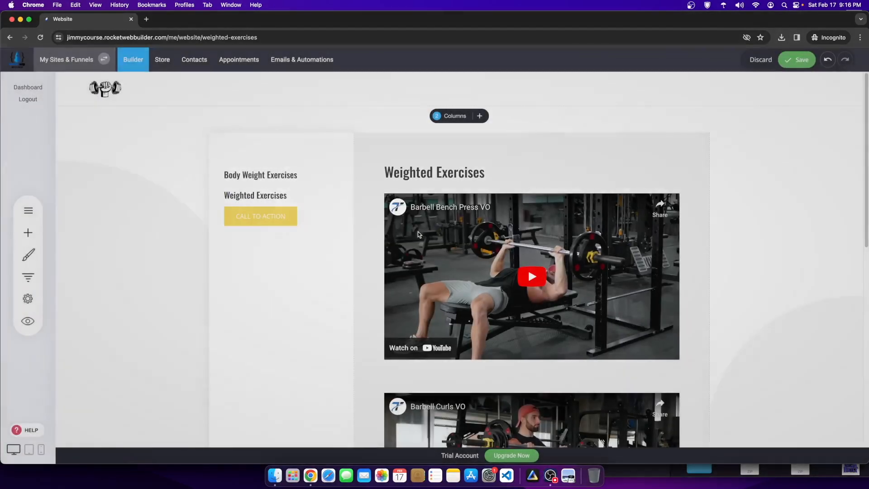
left_click(254, 195)
left_click(354, 195)
left_click(446, 240)
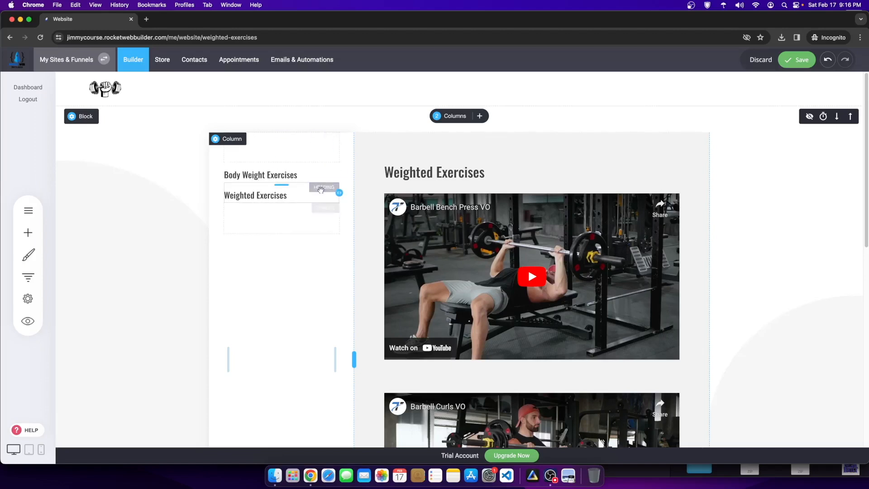
Step: Save the page and review the trimmed sidebar
left_click(797, 60)
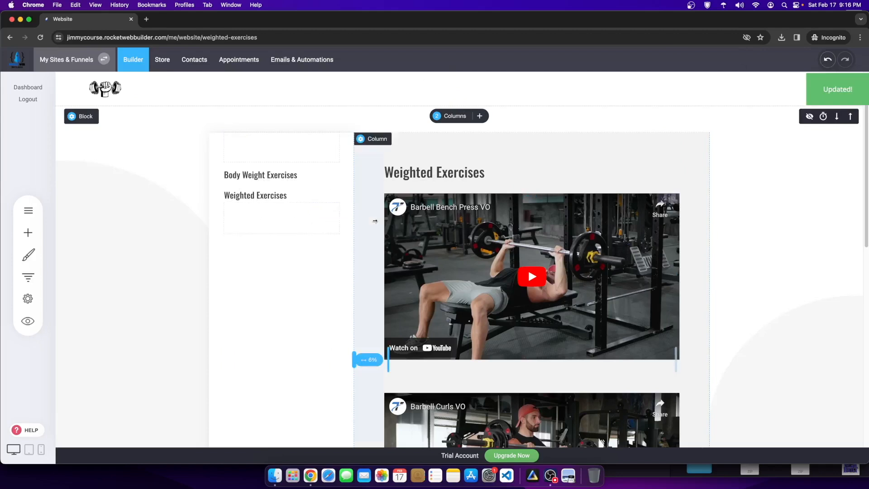
scroll(530, 145, "down", 6)
scroll(568, 131, "up", 3)
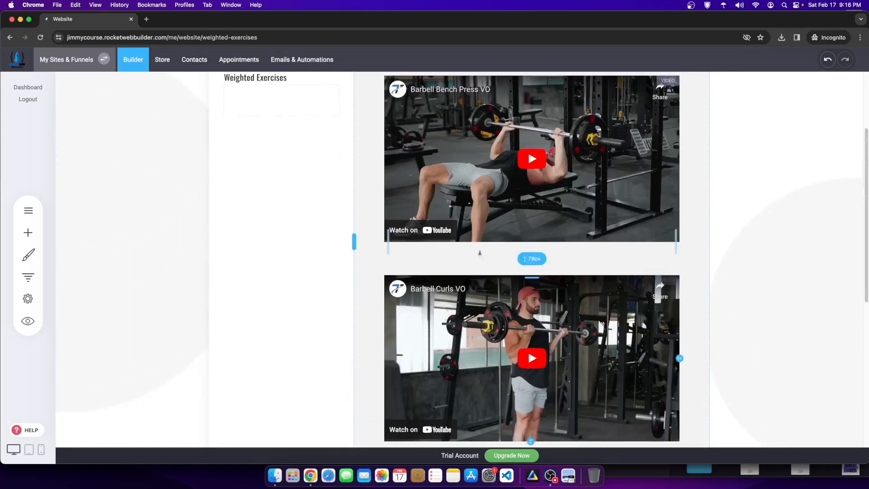
scroll(506, 239, "down", 1)
scroll(491, 219, "up", 4)
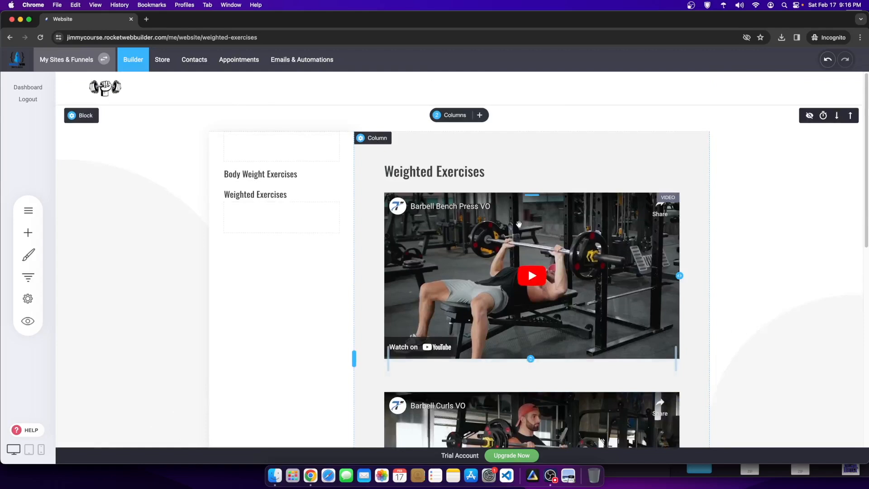
Step: Check the Weighted Exercises page's options in the pages list, then close it
left_click(25, 211)
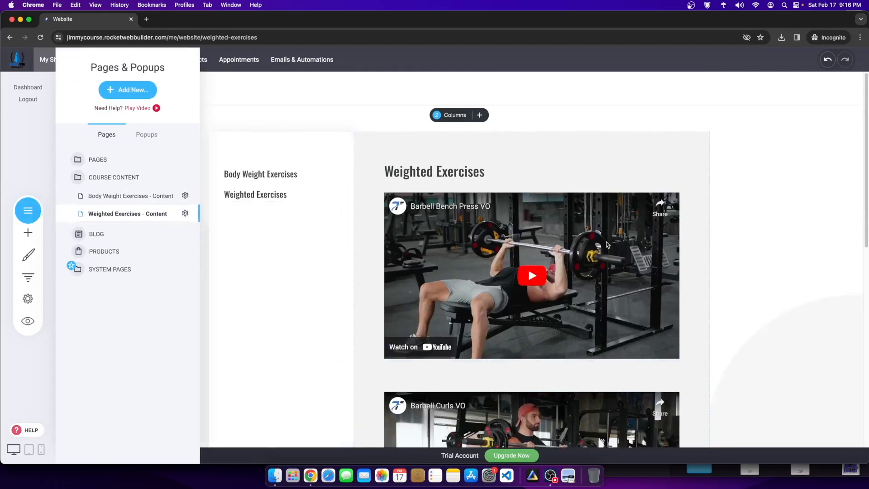
left_click(184, 214)
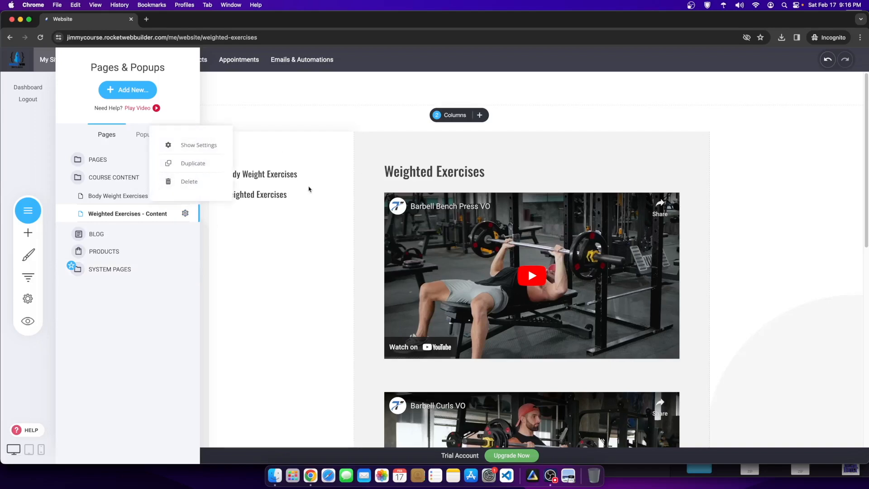
left_click(762, 368)
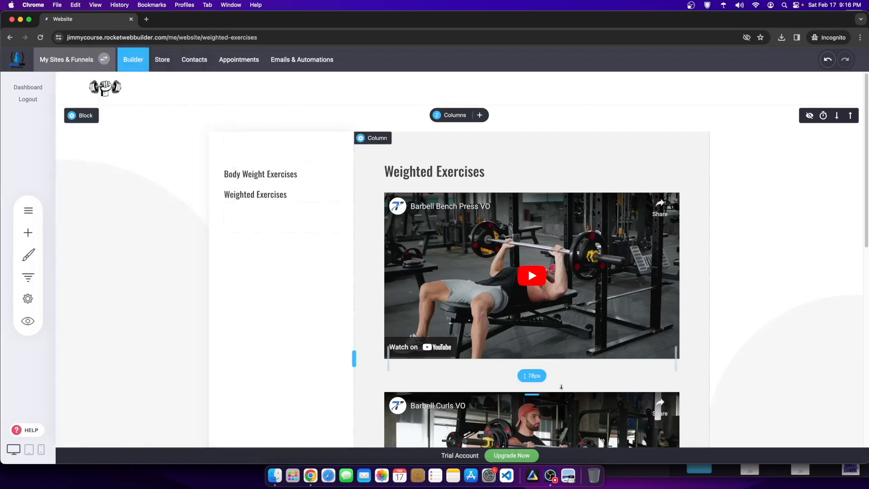
scroll(375, 270, "down", 3)
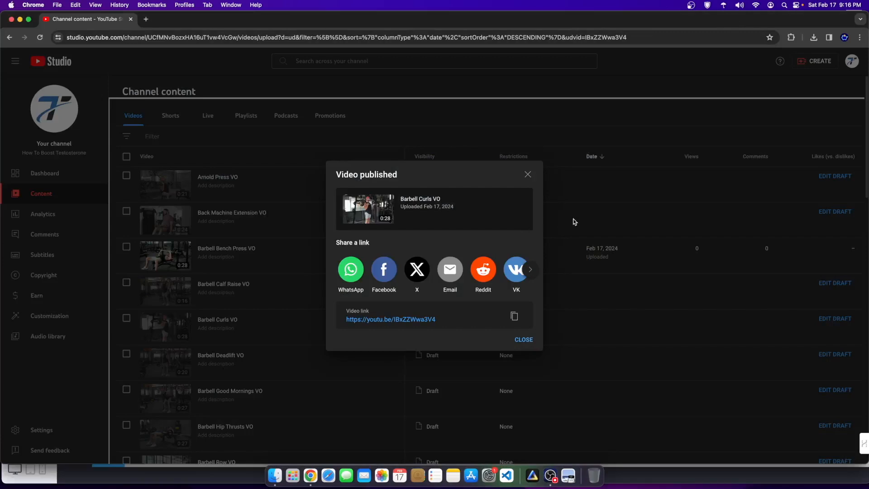
Step: Publish the Arnold Press VO draft as not made for kids
left_click(527, 175)
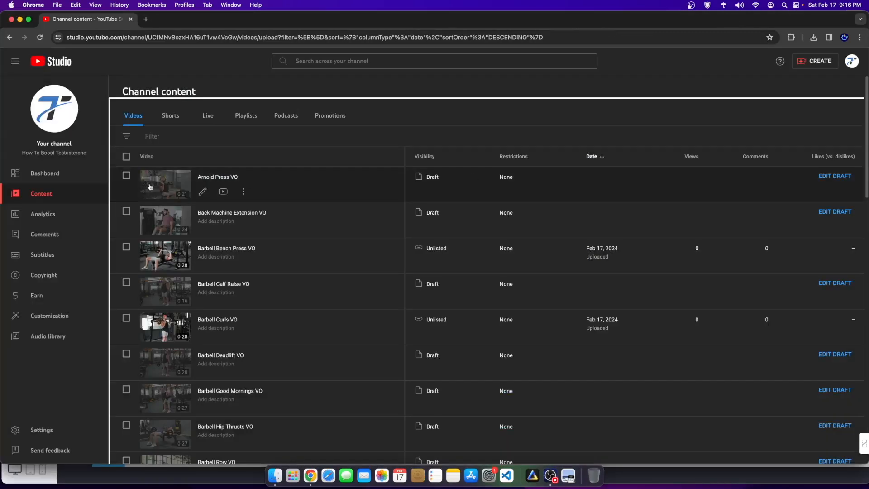
left_click(158, 176)
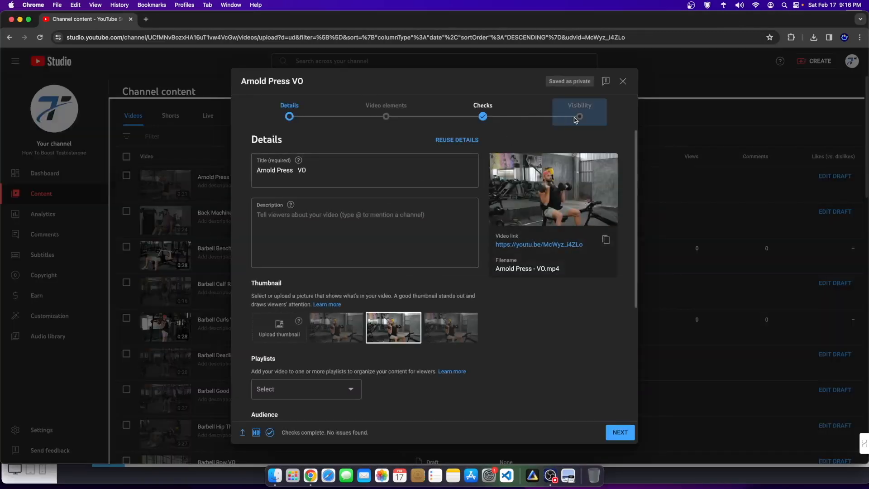
scroll(382, 155, "down", 3)
left_click(270, 343)
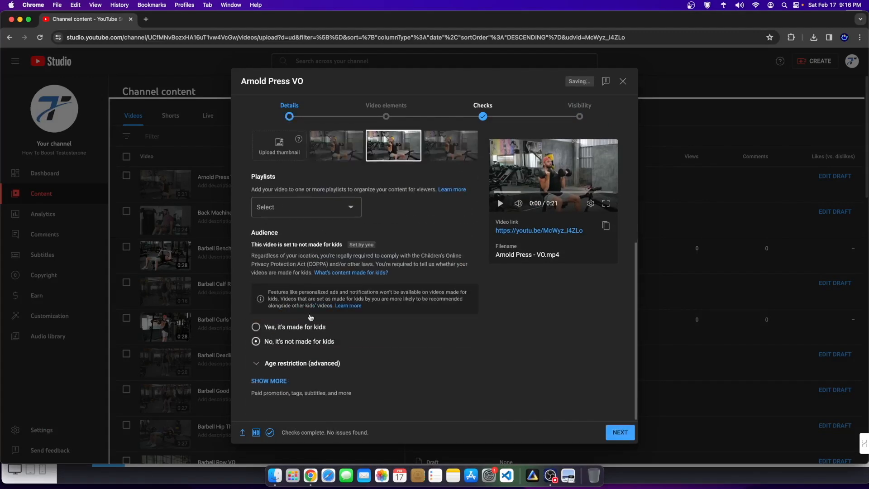
left_click(385, 111)
left_click(564, 113)
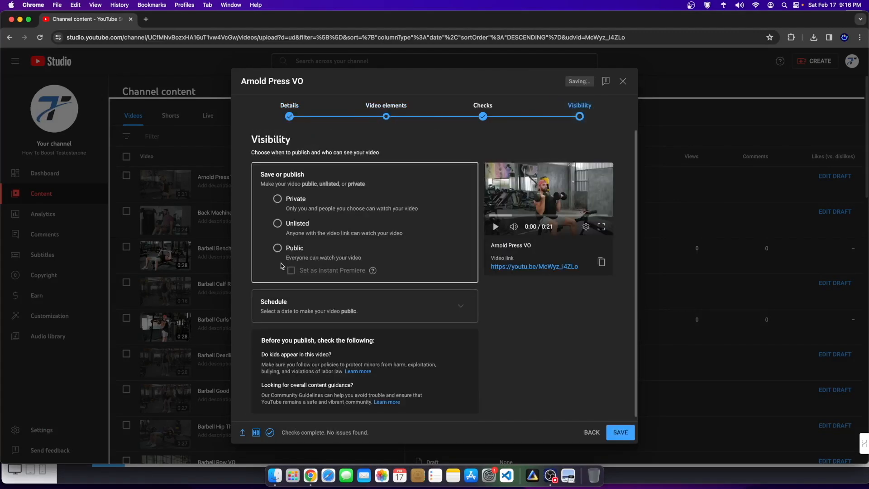
left_click(626, 438)
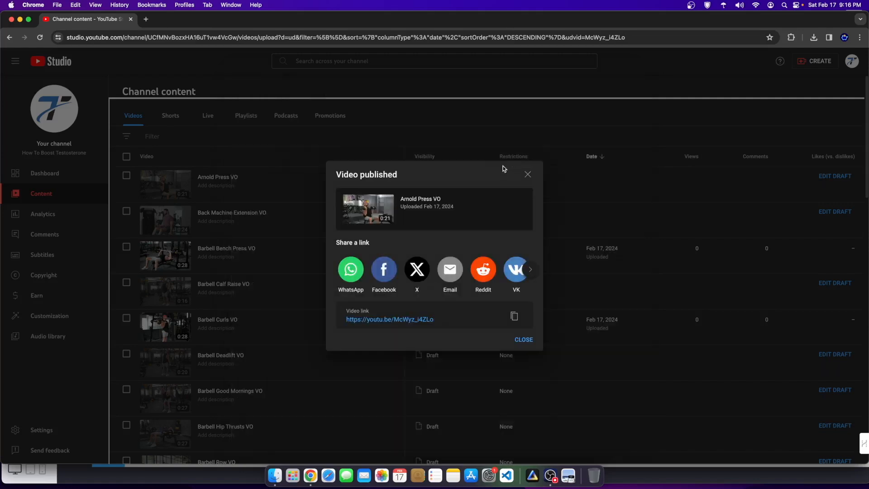
Step: Copy the Arnold Press VO link and return to the website builder
left_click(514, 316)
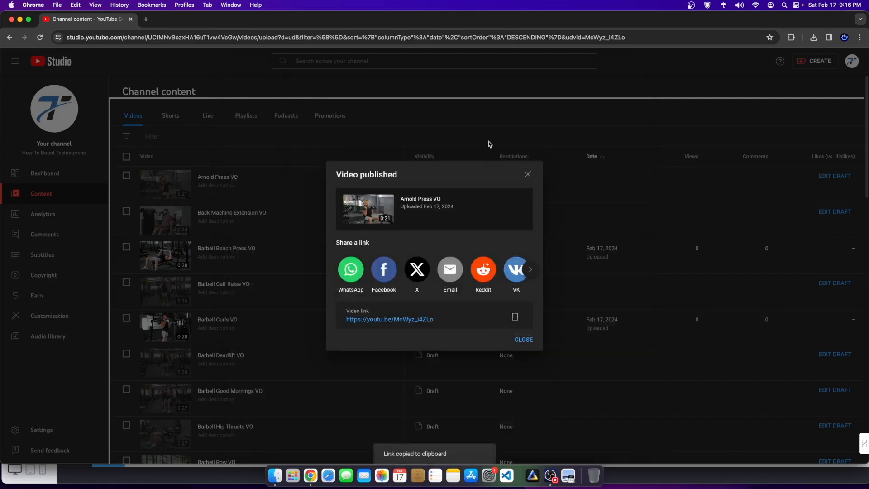
left_click_drag(540, 26, 635, 26)
left_click(82, 179)
scroll(383, 317, "down", 2)
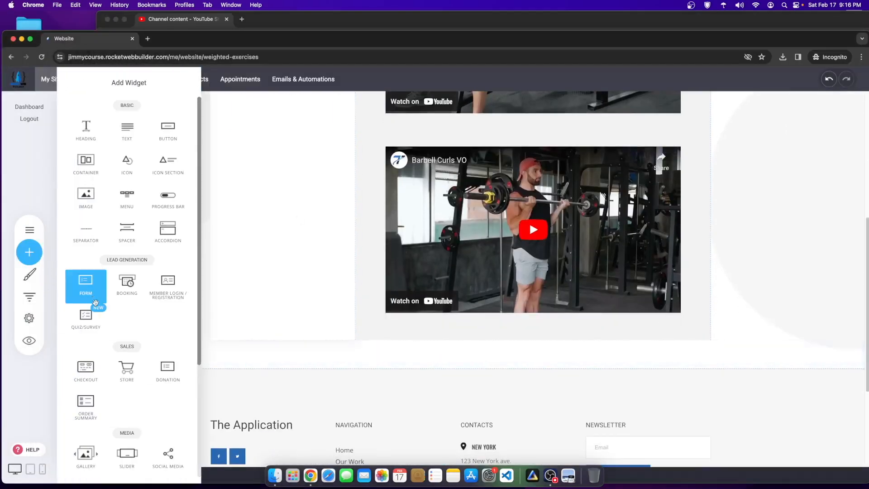
Step: Add an Arnold Press VO video block below Barbell Curls and even out the gaps above both videos
scroll(136, 317, "down", 3)
left_click_drag(131, 413, 528, 324)
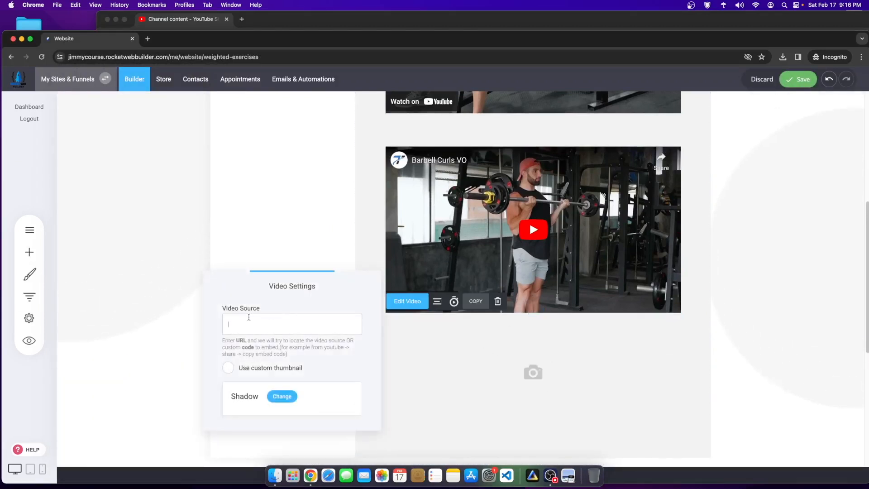
left_click(298, 226)
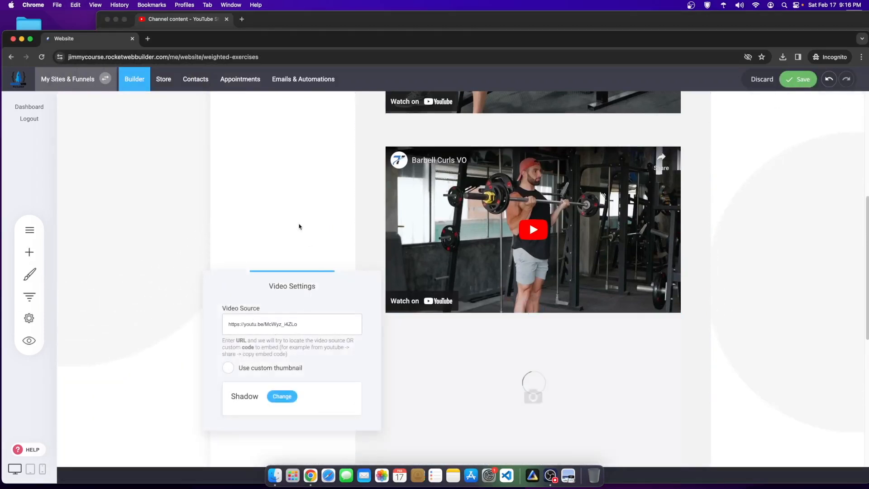
left_click_drag(541, 317, 542, 334)
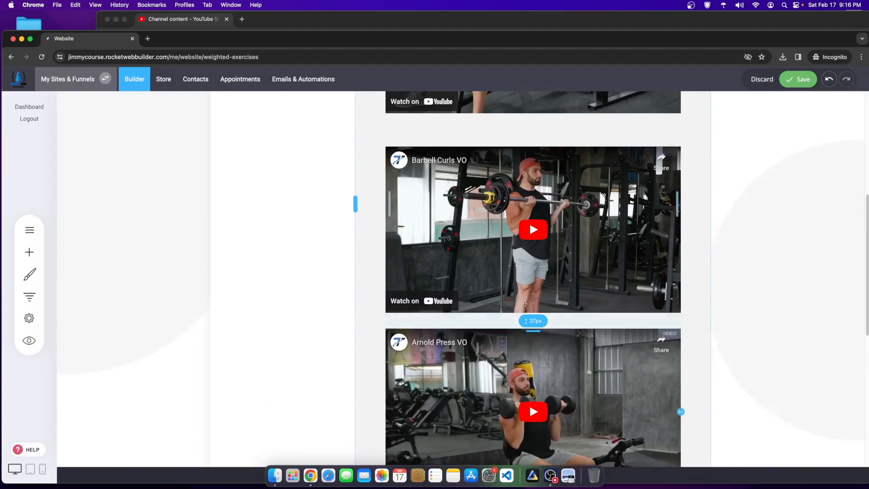
left_click_drag(551, 145, 552, 120)
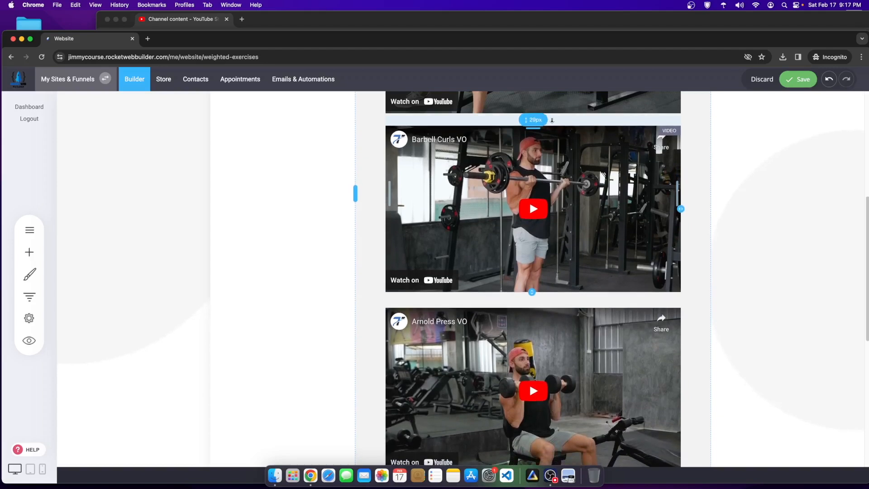
left_click_drag(525, 302, 528, 298)
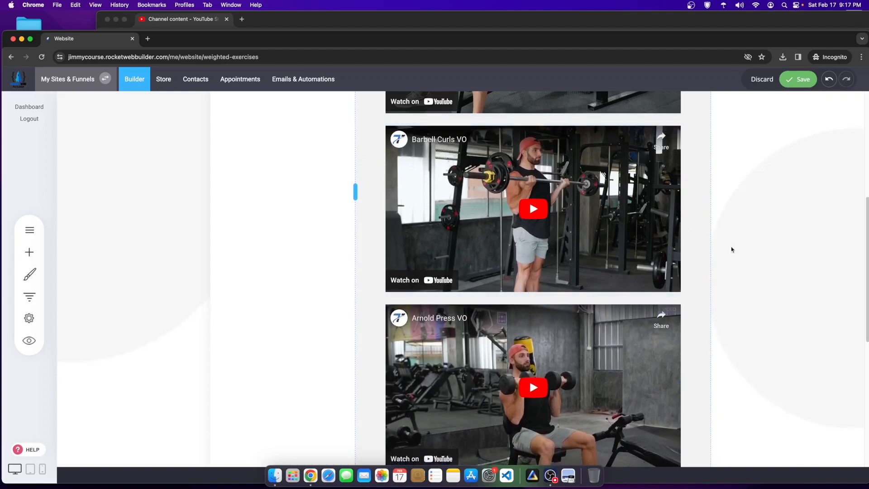
scroll(712, 242, "up", 6)
scroll(555, 173, "down", 4)
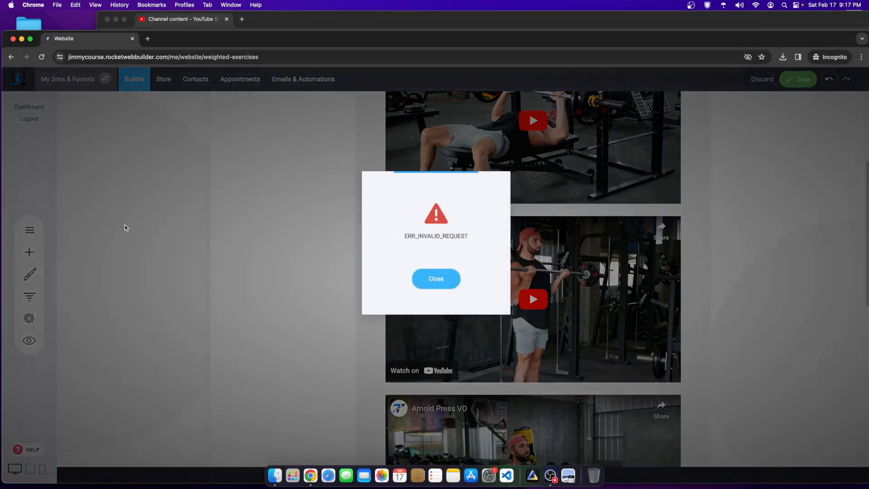
Step: Dismiss the ERR_INVALID_REQUEST error and reload the builder page
left_click(418, 280)
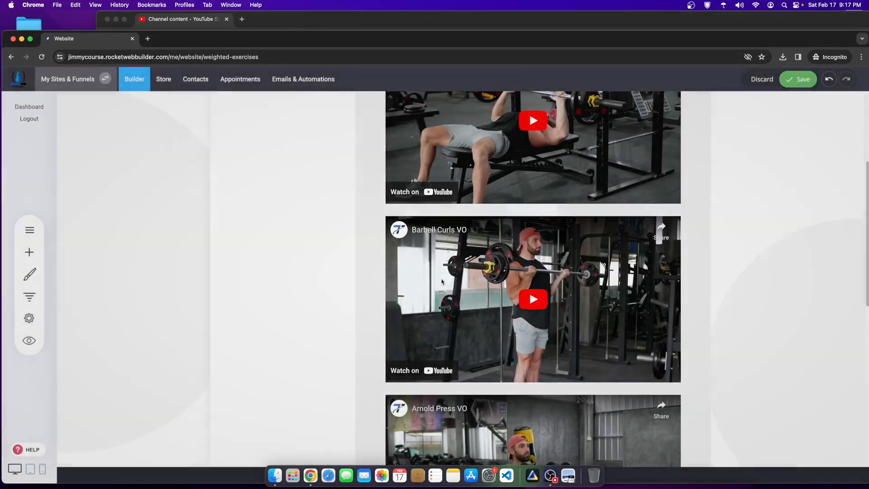
right_click(335, 187)
left_click(355, 213)
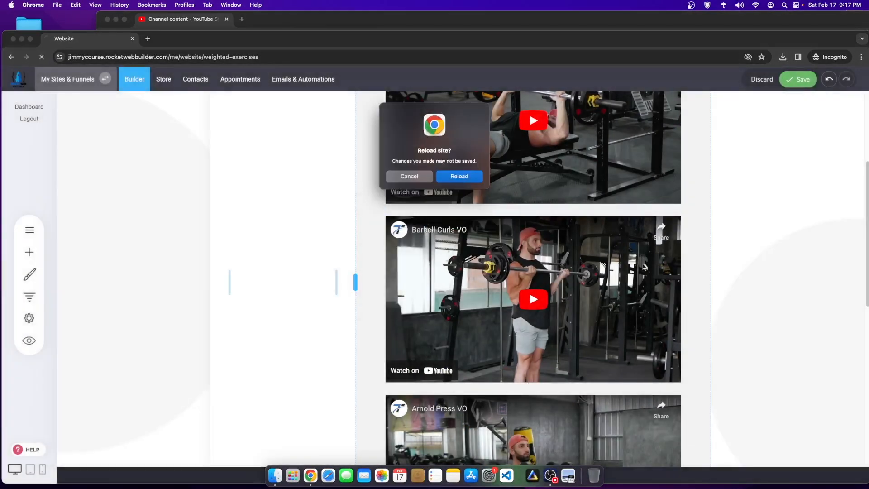
left_click(469, 176)
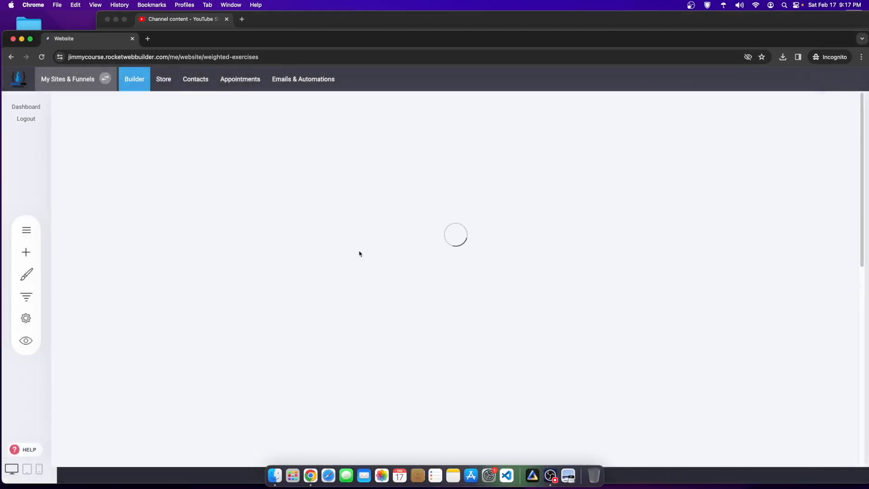
scroll(488, 313, "down", 6)
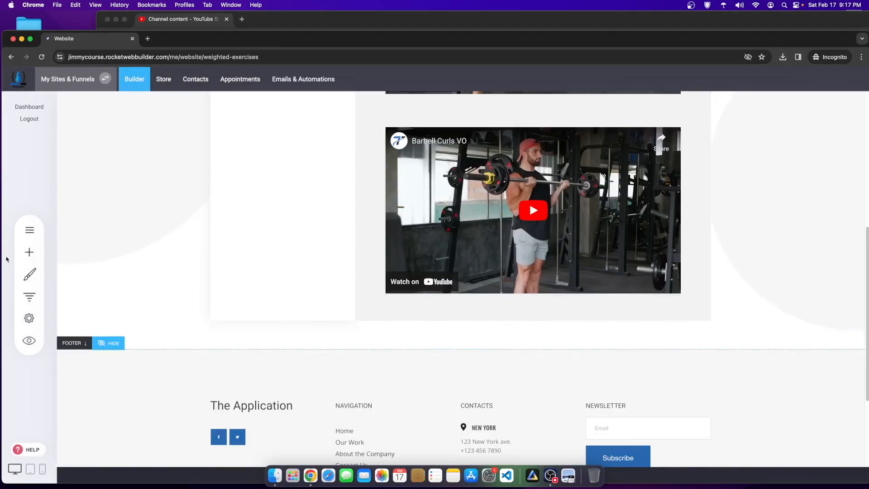
Step: Re-add the Arnold Press VO video below Barbell Curls, adjust the gaps, and save
left_click(29, 252)
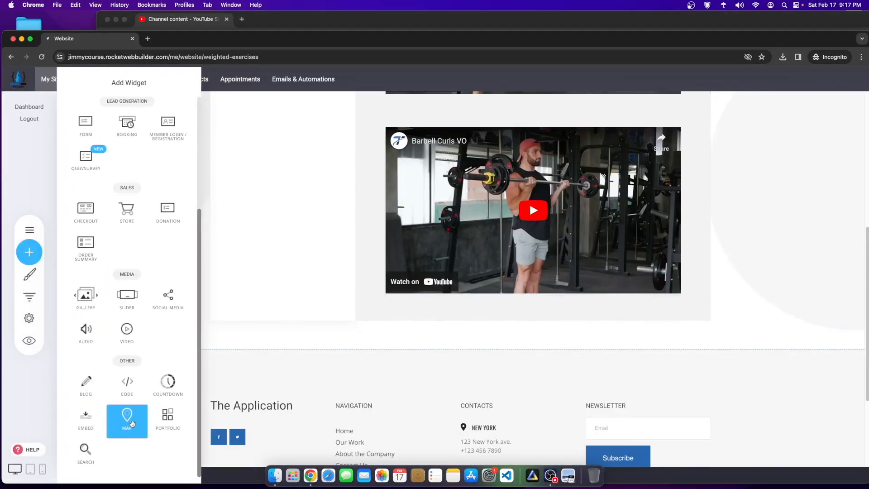
left_click_drag(126, 331, 562, 303)
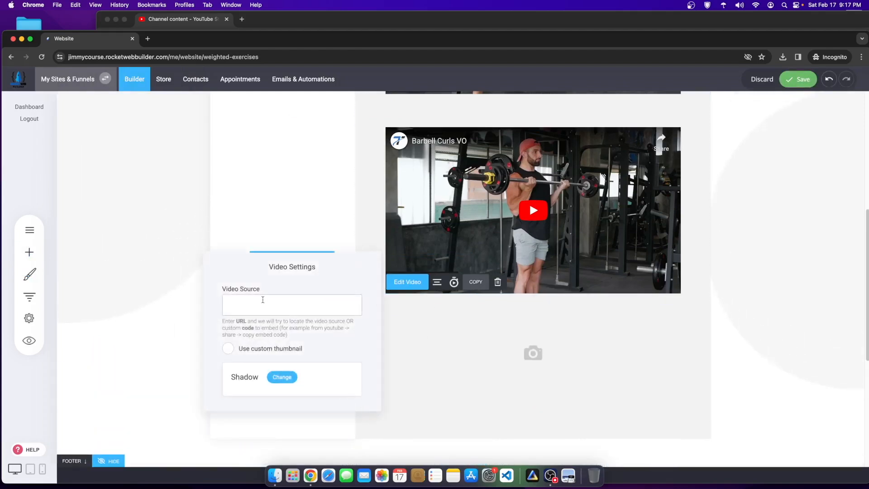
left_click(311, 235)
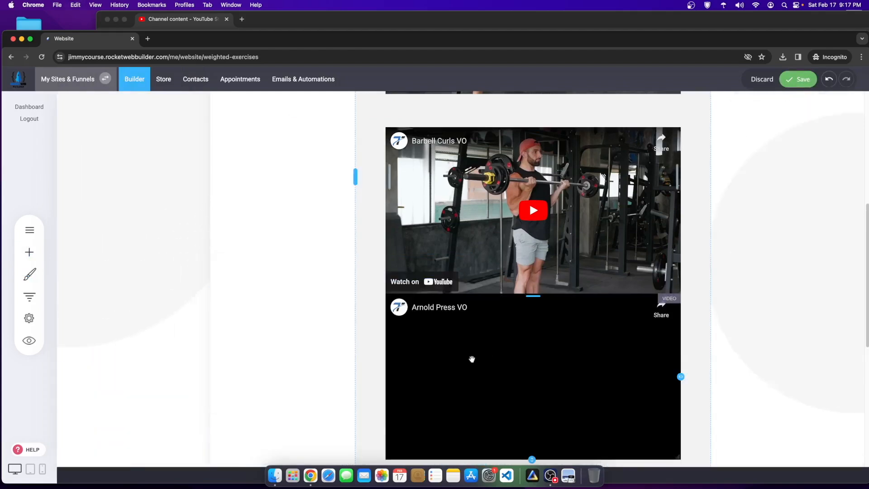
left_click_drag(531, 298, 530, 311)
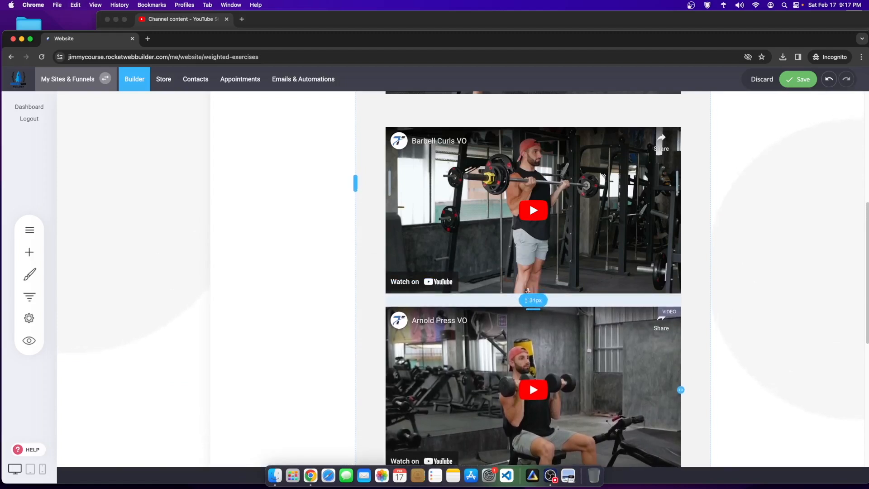
scroll(530, 244, "up", 1)
left_click_drag(526, 138, 527, 117)
left_click(803, 80)
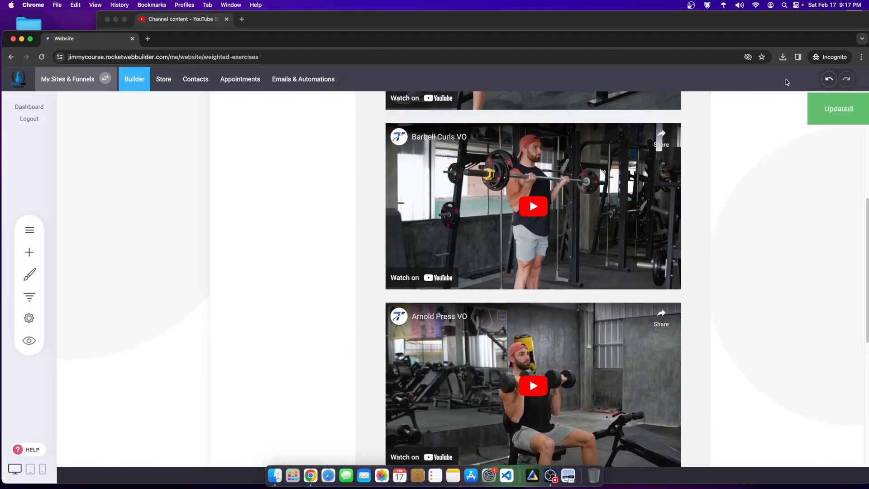
Step: Open the Body Weight Exercises - Content page, then bring YouTube Studio forward
scroll(260, 288, "up", 6)
left_click(29, 229)
left_click(92, 216)
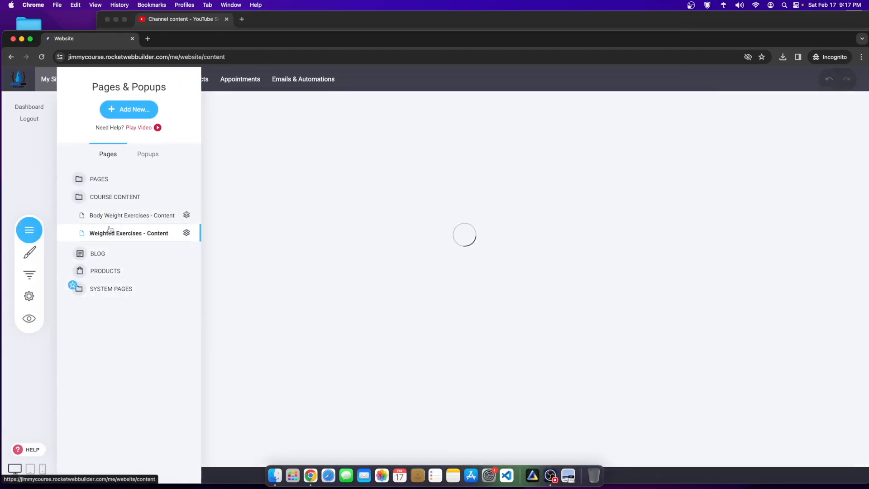
scroll(479, 386, "down", 10)
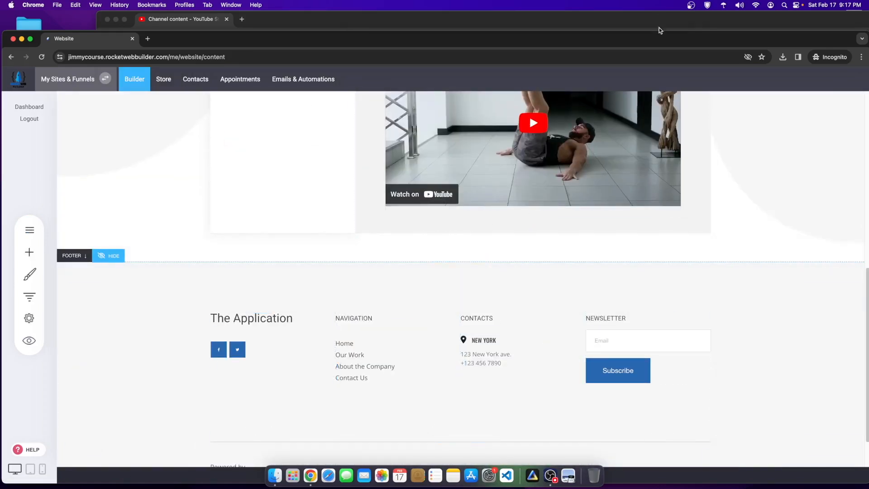
left_click_drag(659, 29, 652, 79)
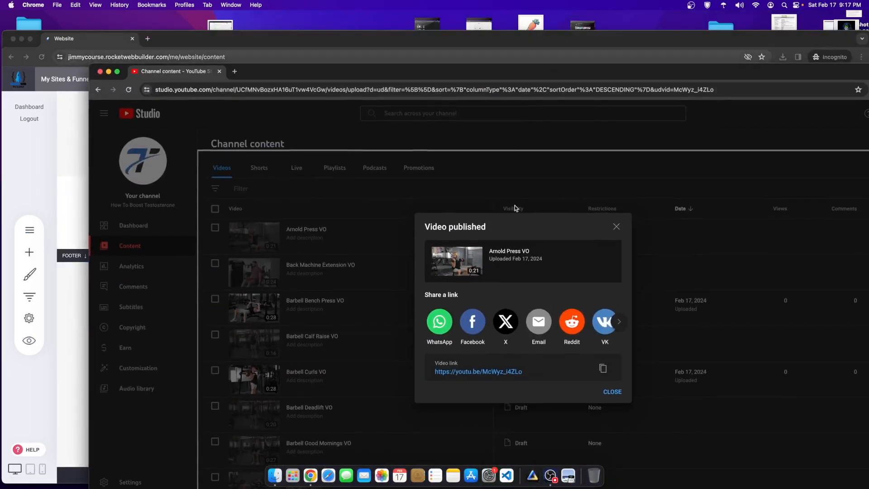
Step: Dismiss the Arnold Press published confirmation and enlarge the YouTube Studio window
left_click(611, 227)
scroll(367, 312, "down", 5)
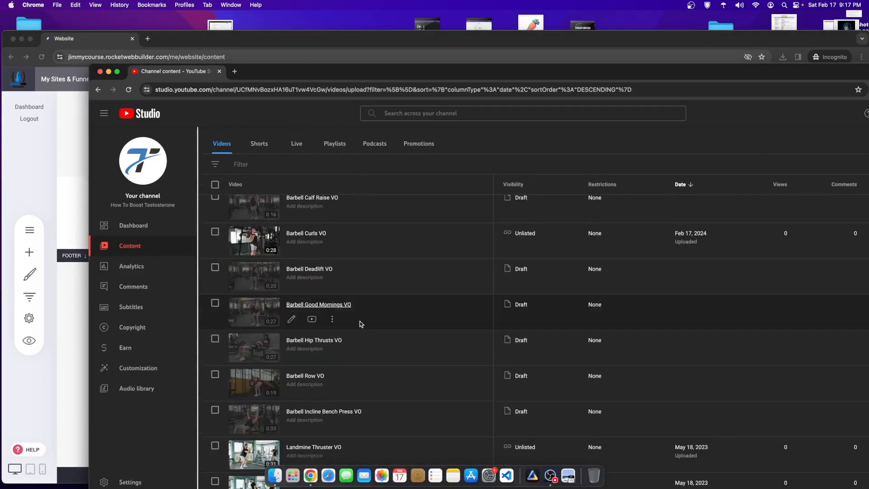
left_click_drag(425, 66, 344, 13)
scroll(184, 433, "down", 6)
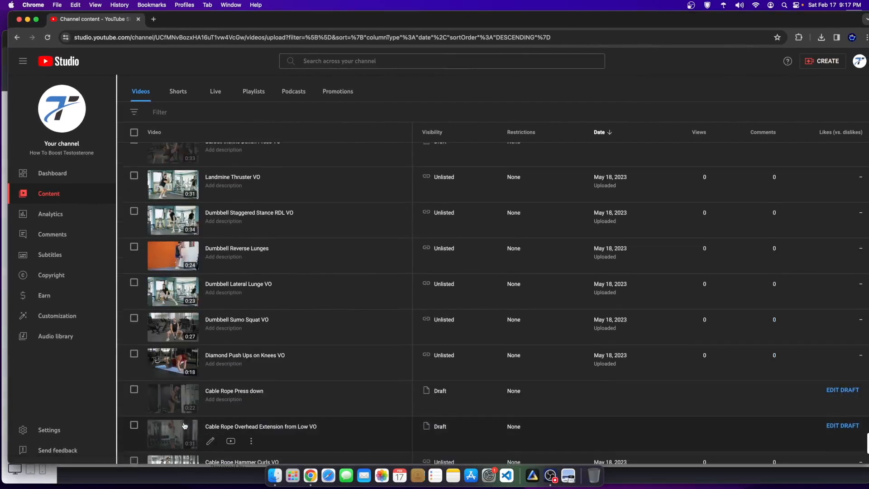
scroll(226, 432, "down", 2)
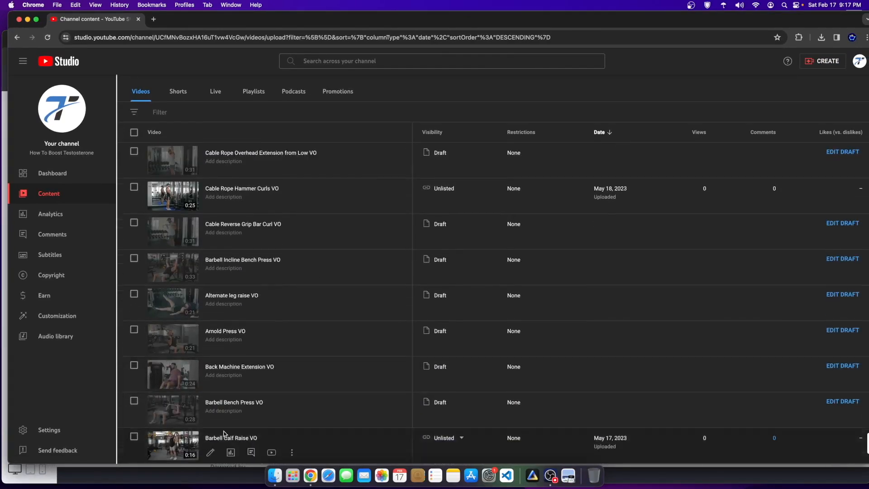
Step: Publish Alternate leg raise VO as unlisted, not made for kids, and copy its link
left_click(163, 303)
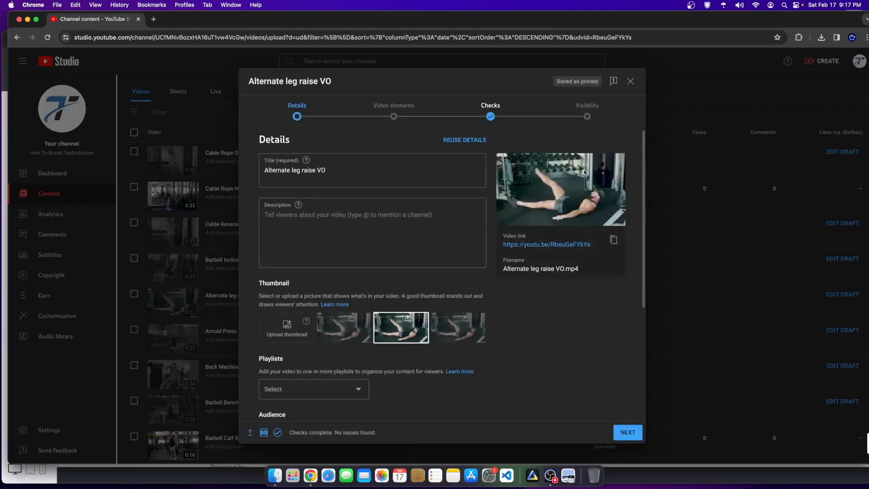
left_click(587, 114)
left_click(300, 342)
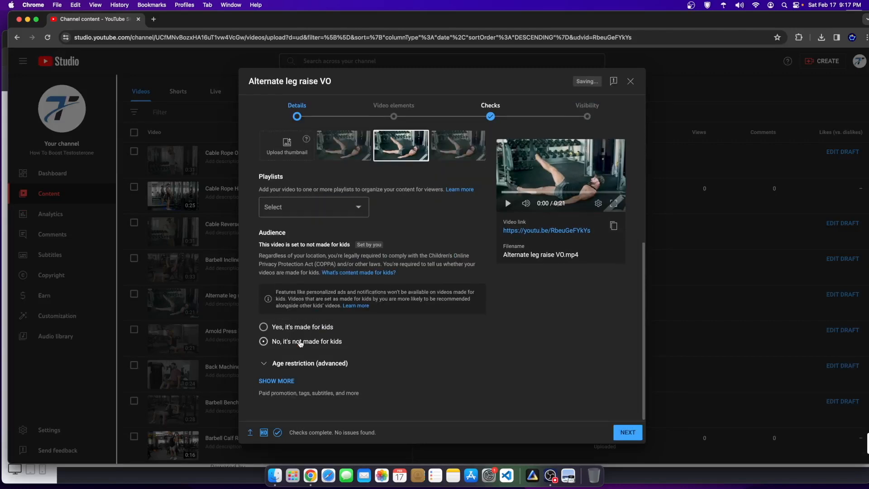
left_click(587, 111)
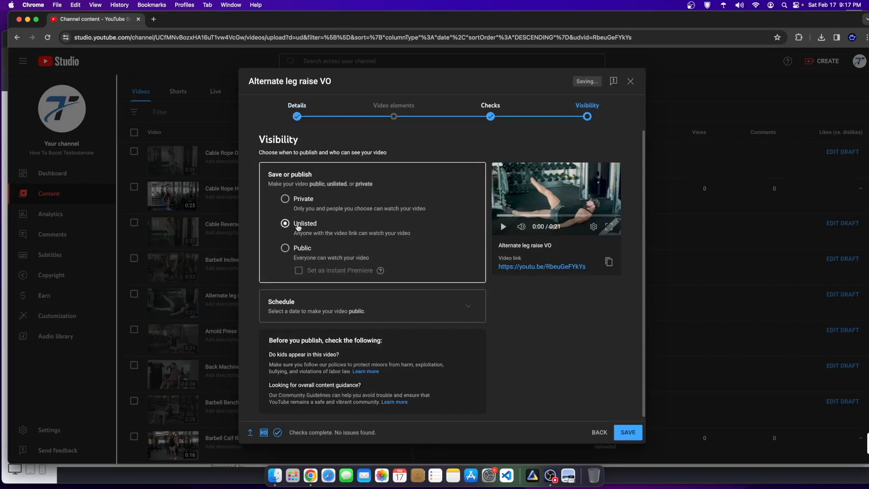
left_click(626, 432)
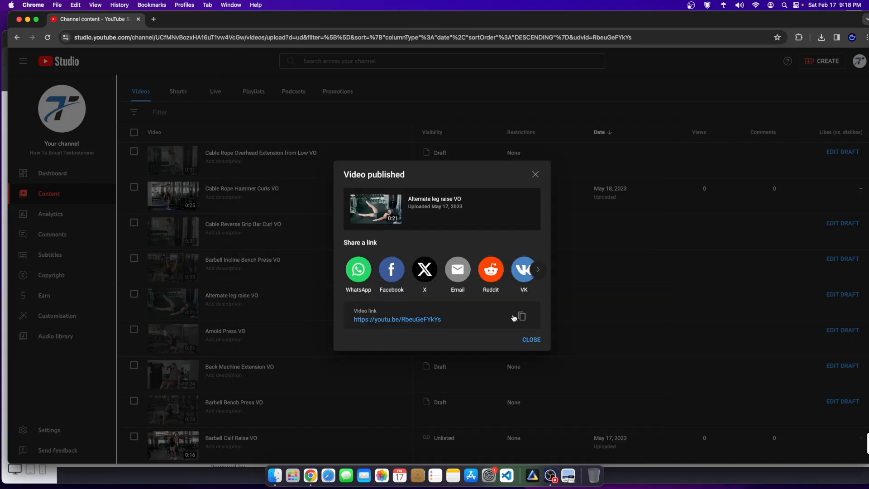
left_click(520, 316)
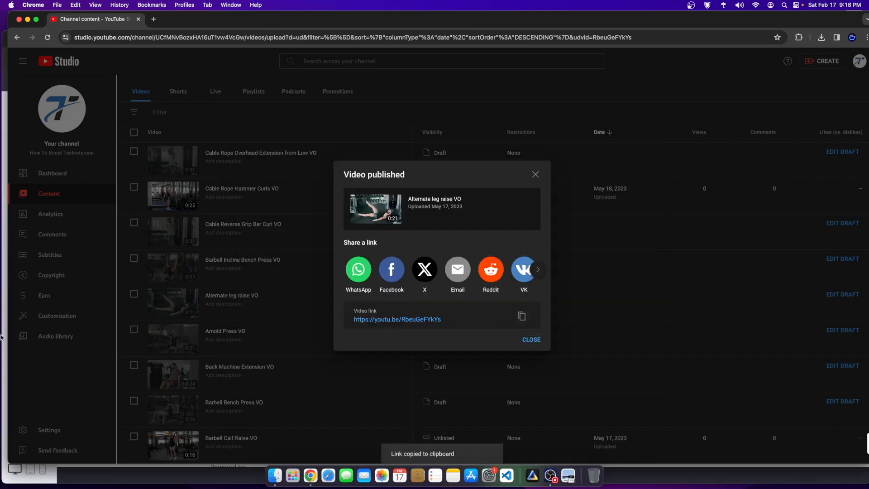
left_click(1, 364)
scroll(291, 270, "up", 6)
Step: Place a Video widget below Ab Wipers showing the Alternate leg raise VO link
scroll(291, 270, "up", 1)
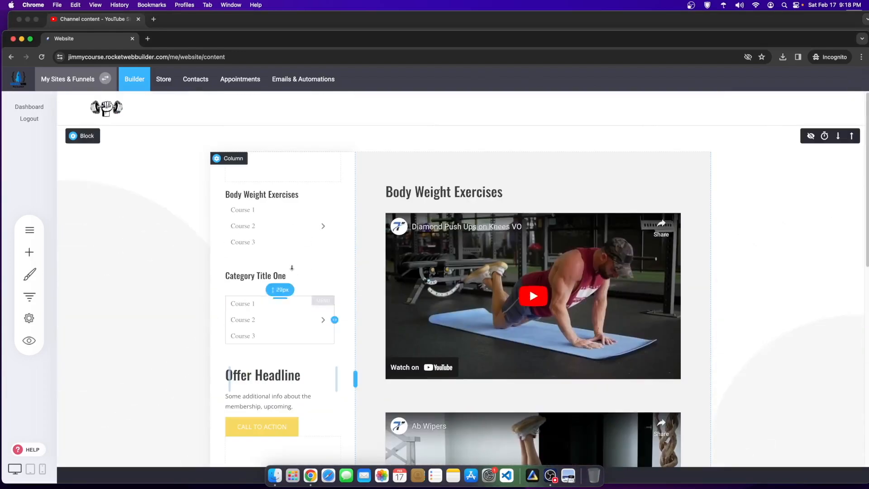
left_click(501, 327)
scroll(501, 336, "down", 6)
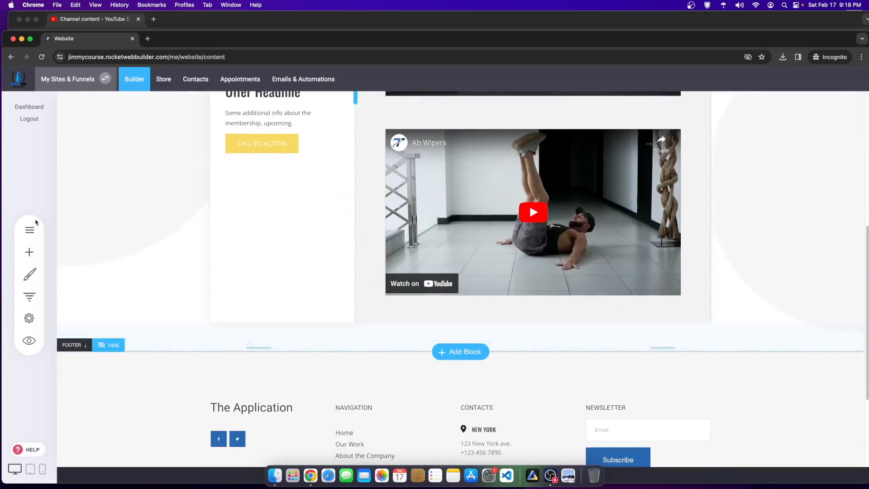
left_click(29, 252)
scroll(129, 390, "down", 4)
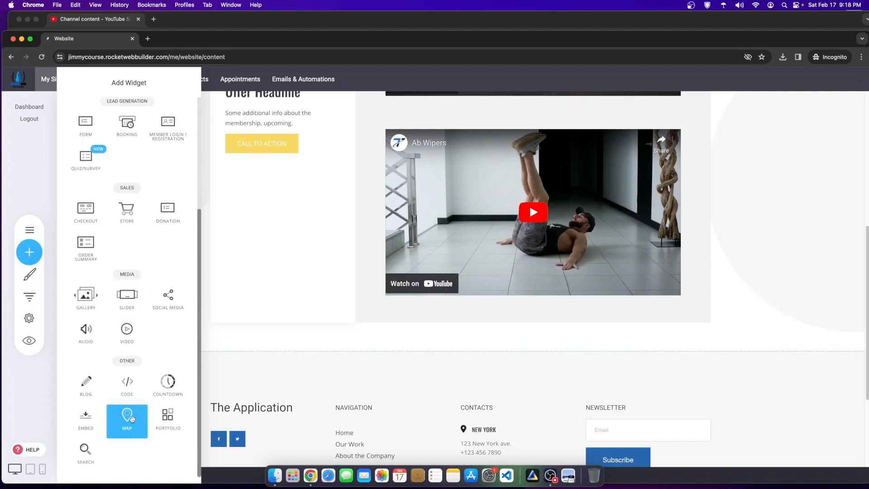
left_click_drag(127, 333, 597, 310)
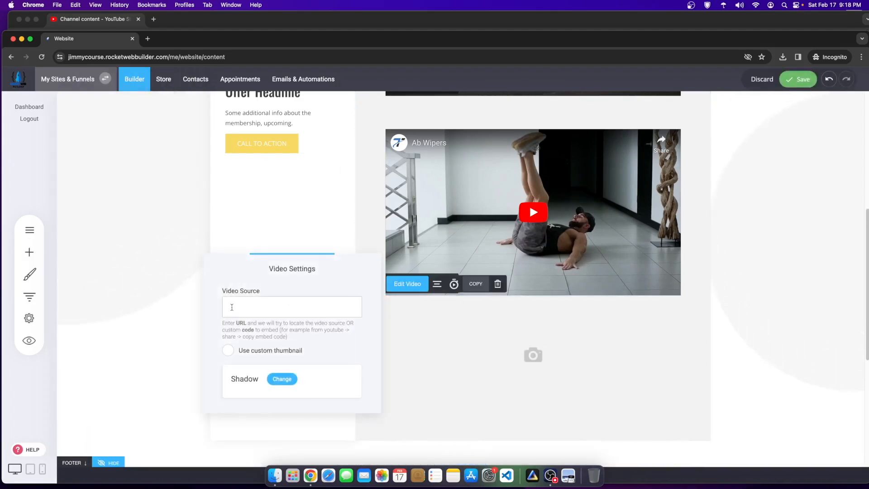
left_click(344, 216)
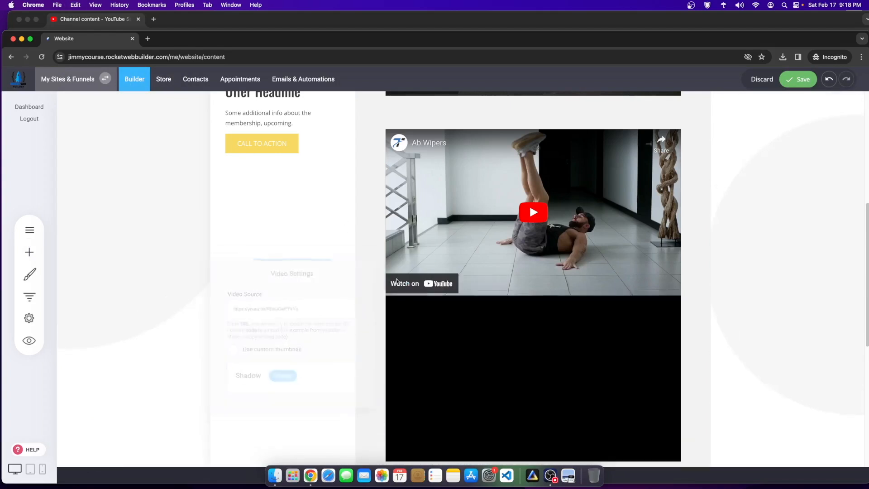
Step: Adjust the gaps above the Alternate leg raise and Ab Wipers videos, then select the sidebar course menu
left_click_drag(535, 299, 532, 291)
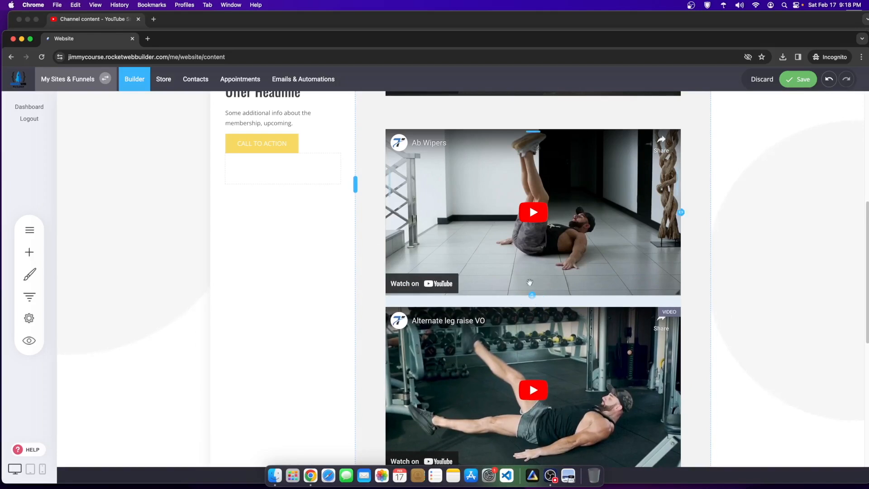
scroll(522, 197, "up", 1)
left_click_drag(520, 144, 521, 120)
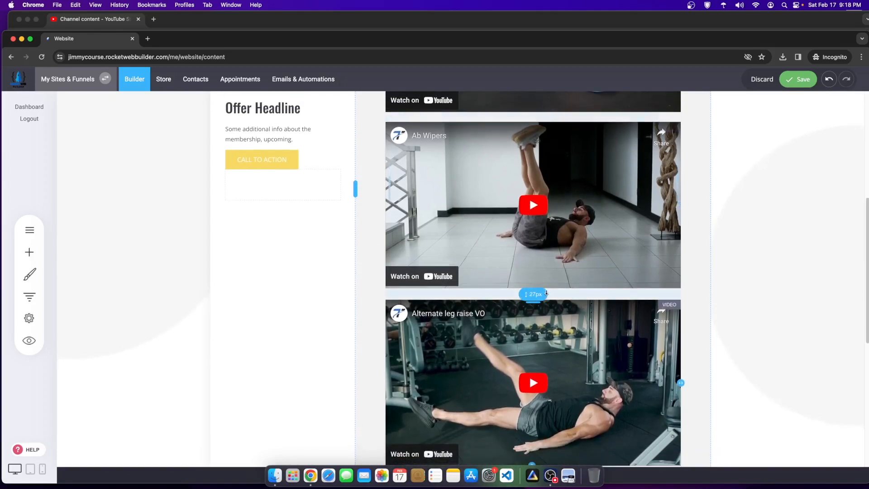
scroll(501, 337, "up", 4)
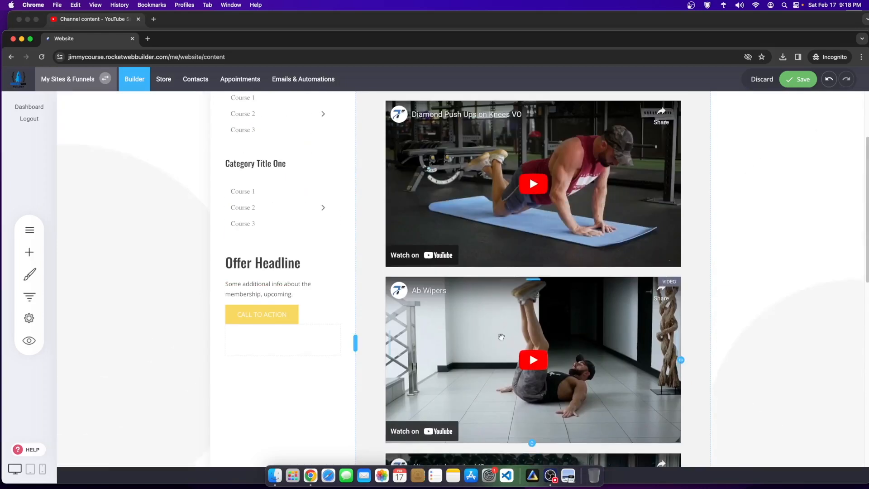
scroll(501, 337, "up", 3)
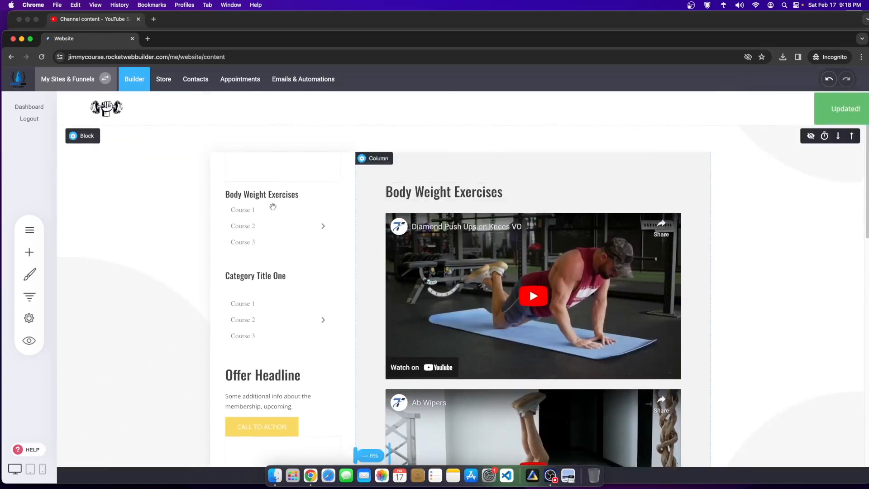
left_click(250, 218)
Step: Delete the sidebar course menu and add a Text block under the Body Weight Exercises heading
left_click(352, 190)
left_click(464, 257)
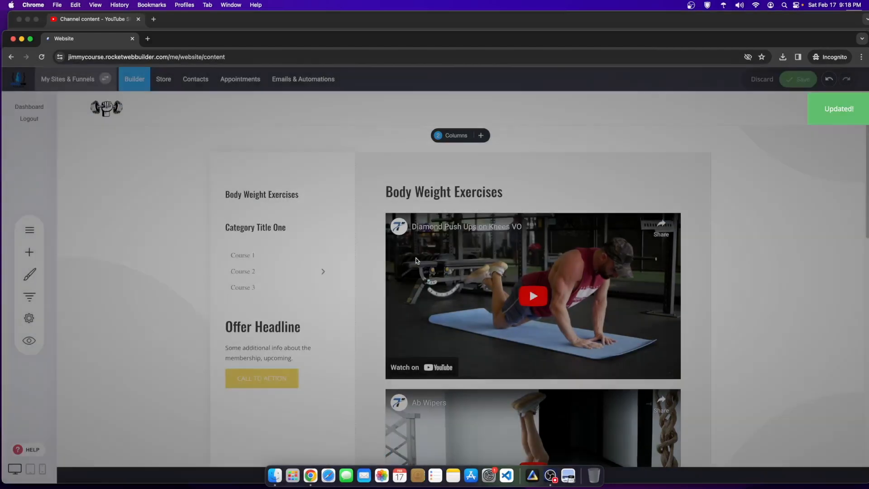
left_click(28, 252)
left_click_drag(126, 127, 244, 210)
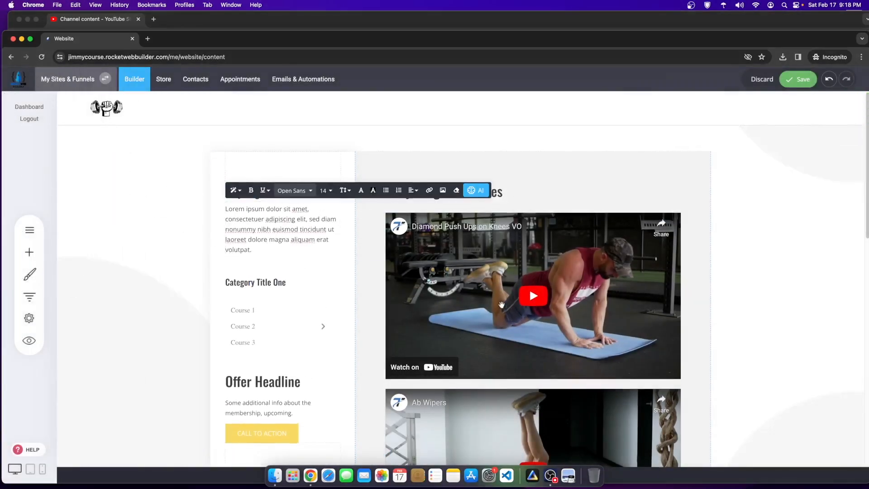
scroll(497, 286, "down", 3)
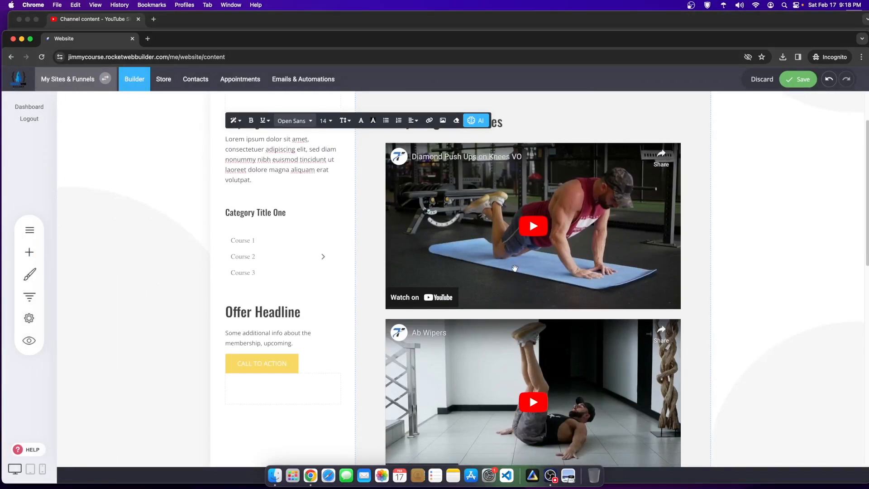
scroll(199, 217, "up", 3)
left_click(199, 217)
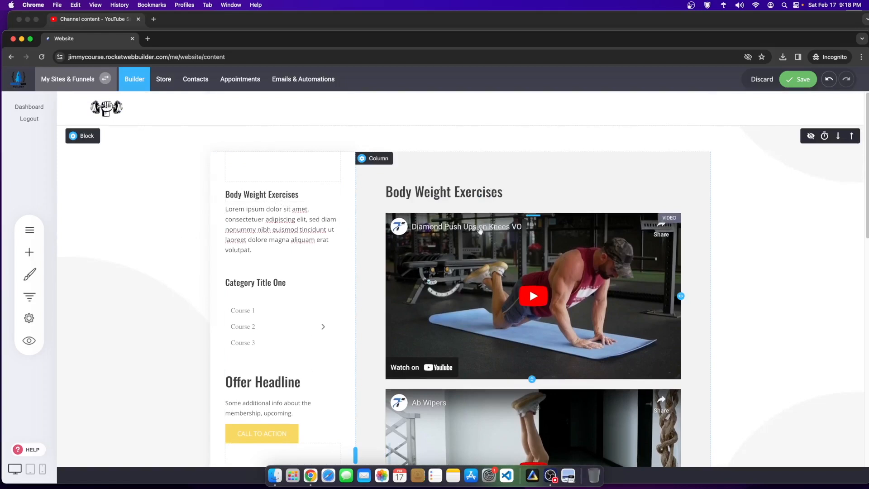
Step: Select the Lorem ipsum placeholder paragraph and start typing 'Diamond' over it
scroll(450, 335, "down", 9)
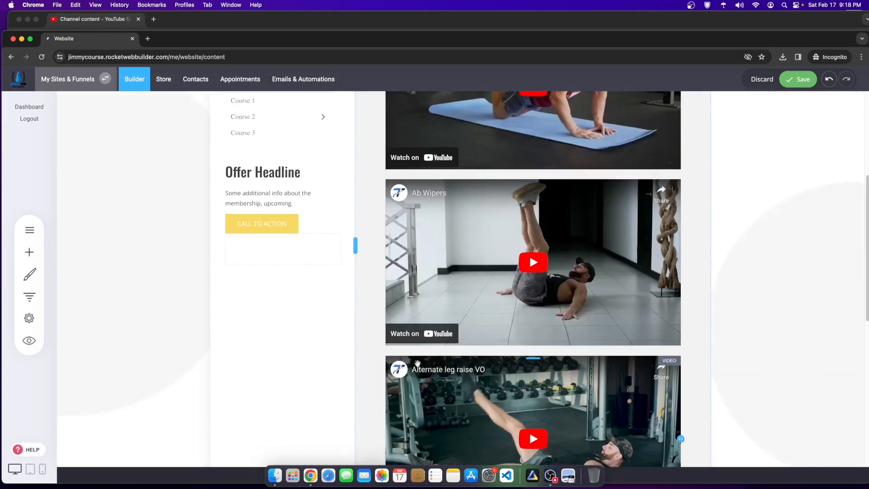
scroll(360, 287, "up", 9)
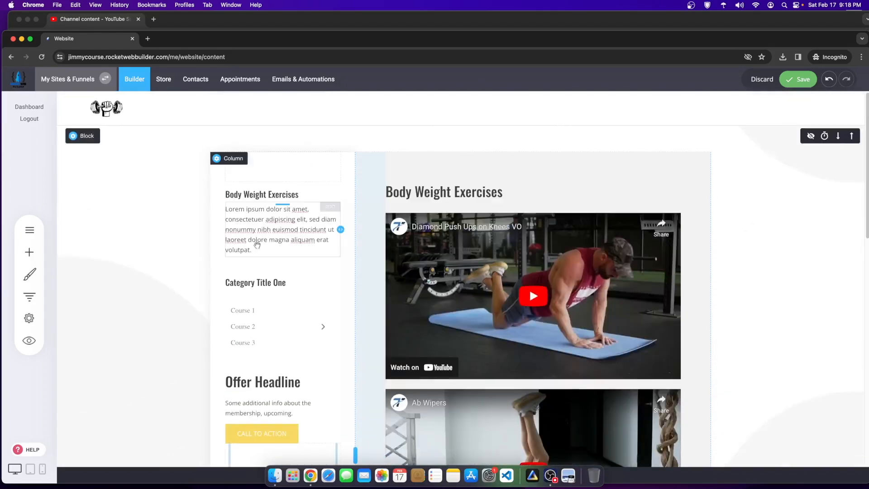
left_click(266, 259)
left_click_drag(266, 259, 142, 188)
type("Diamond Push Ups")
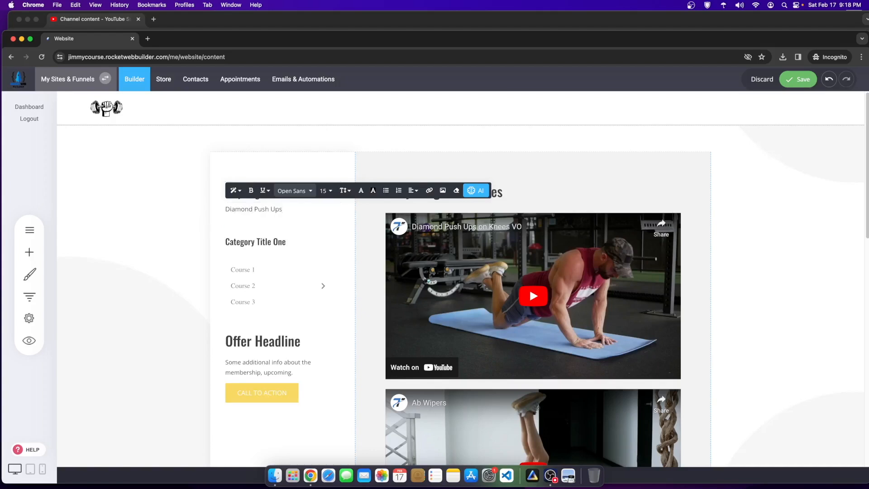
Step: Add Ab Wipers and Alternate Leg Raise as new lines under Diamond Push Ups
key("Return")
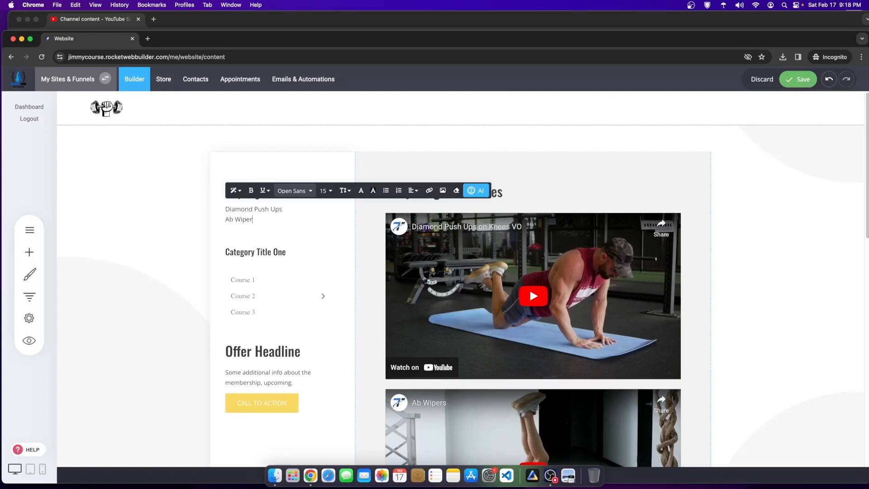
scroll(356, 252, "down", 6)
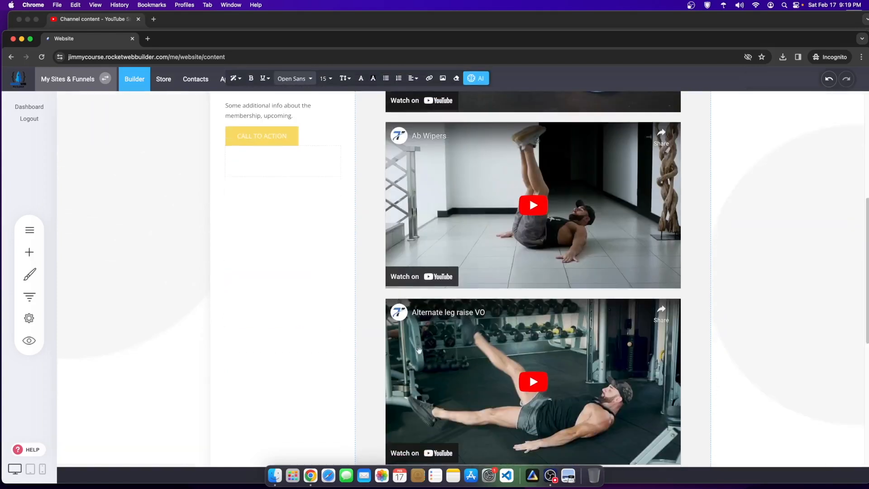
type("Ab Wipers")
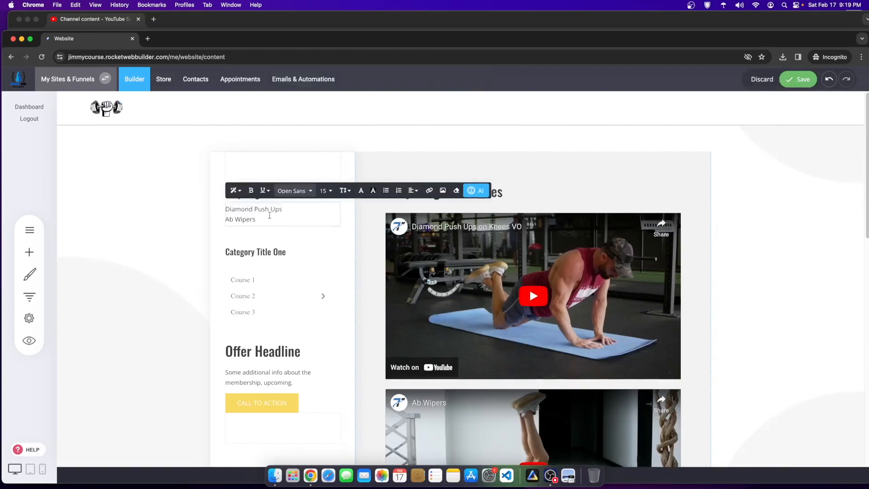
key("Return")
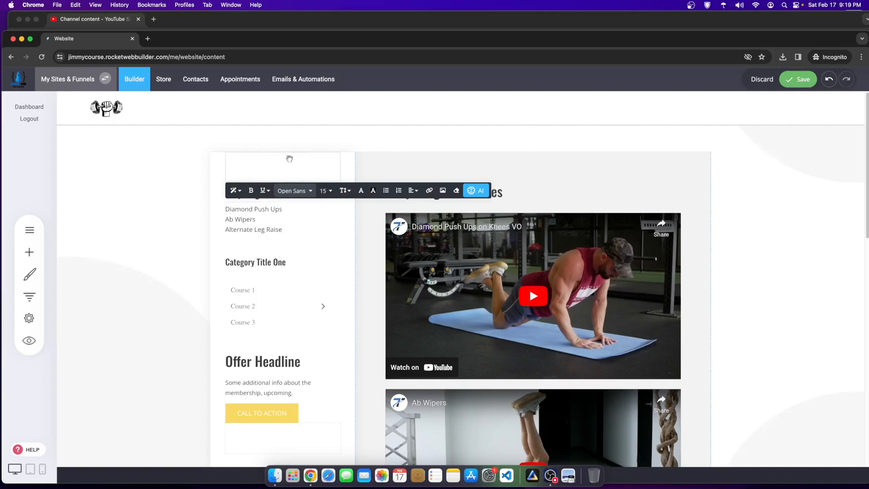
scroll(470, 288, "down", 4)
scroll(458, 285, "up", 4)
Step: Finish editing the exercise list, save the page, and select the list for copying
left_click(195, 253)
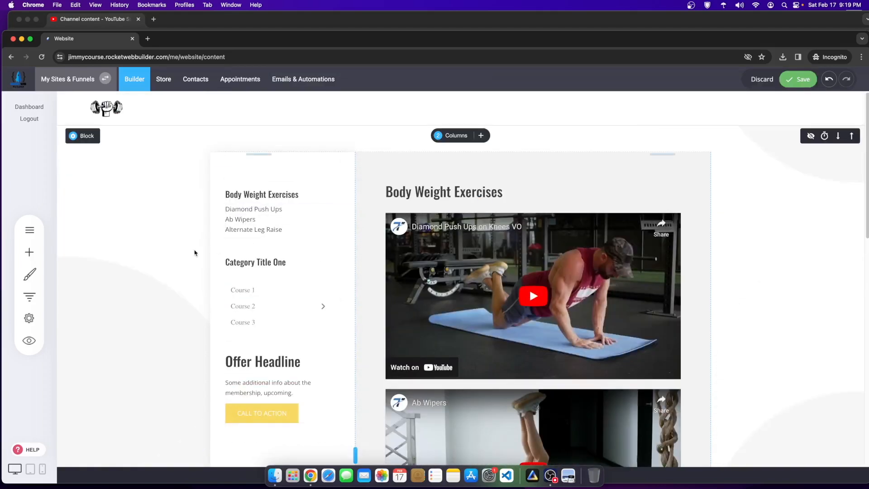
key("super+s")
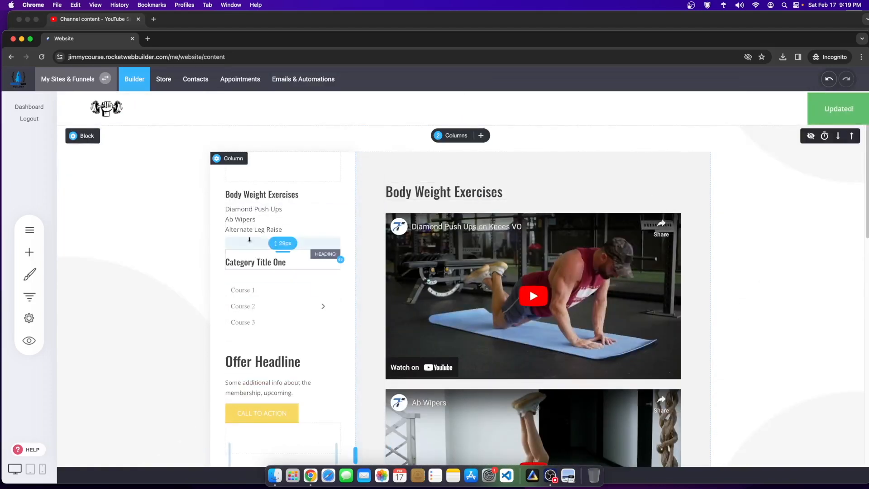
left_click(264, 218)
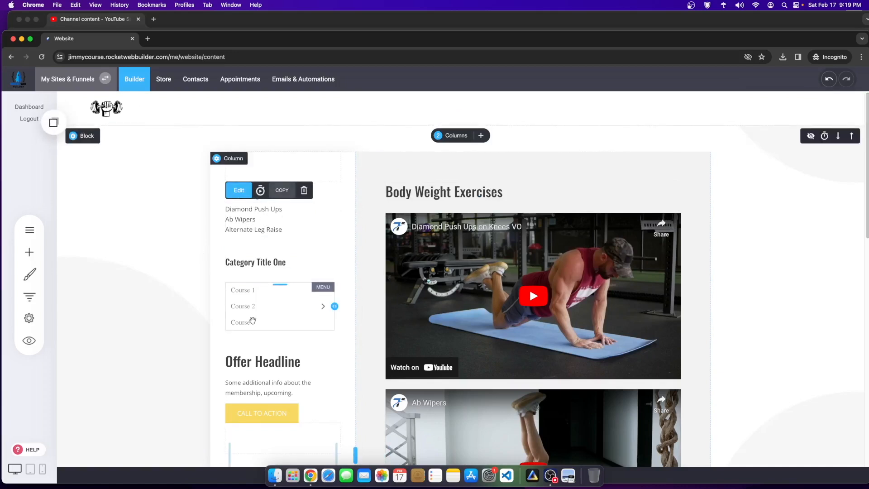
Step: Delete the course menu and the Body Weight Exercises and Category Title One headings
left_click(276, 317)
left_click(353, 271)
left_click(466, 256)
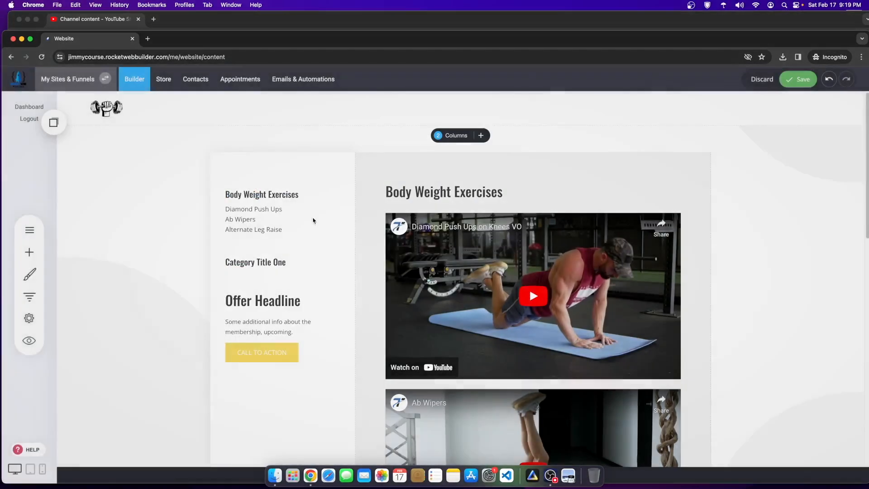
left_click(304, 170)
left_click(466, 257)
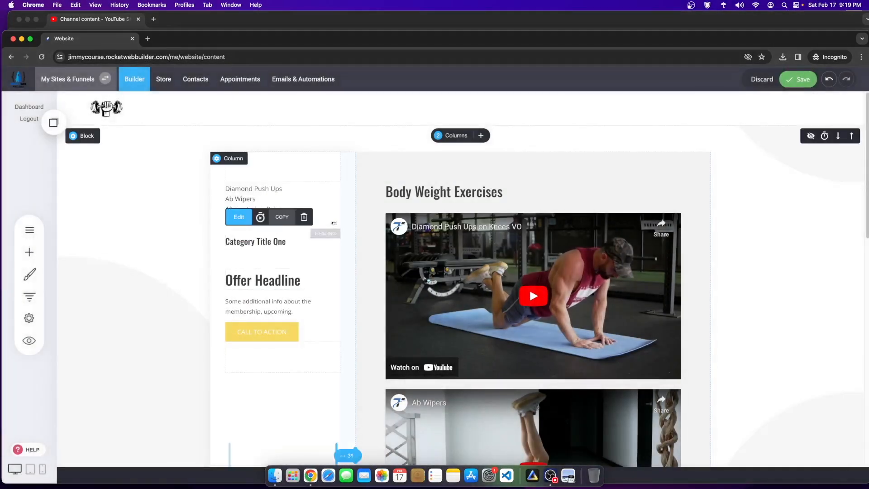
left_click(304, 217)
left_click(466, 256)
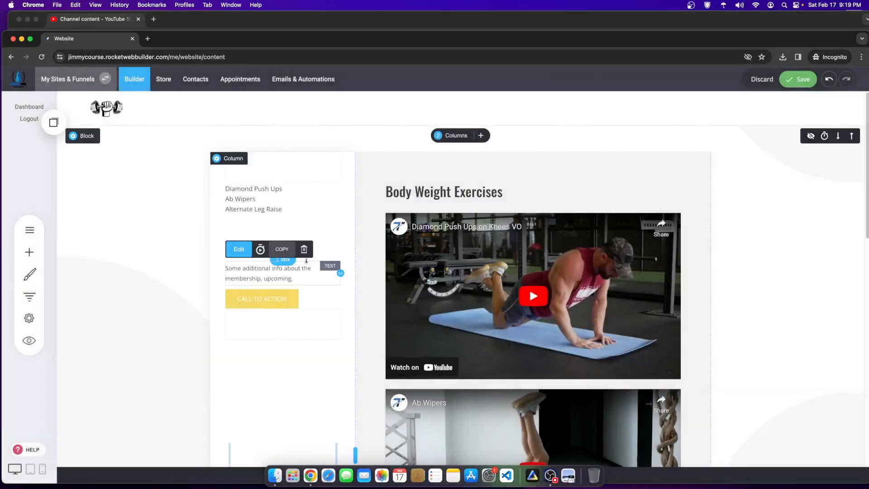
Step: Delete the membership info text, Offer Headline and call-to-action button, then save the page
left_click(303, 249)
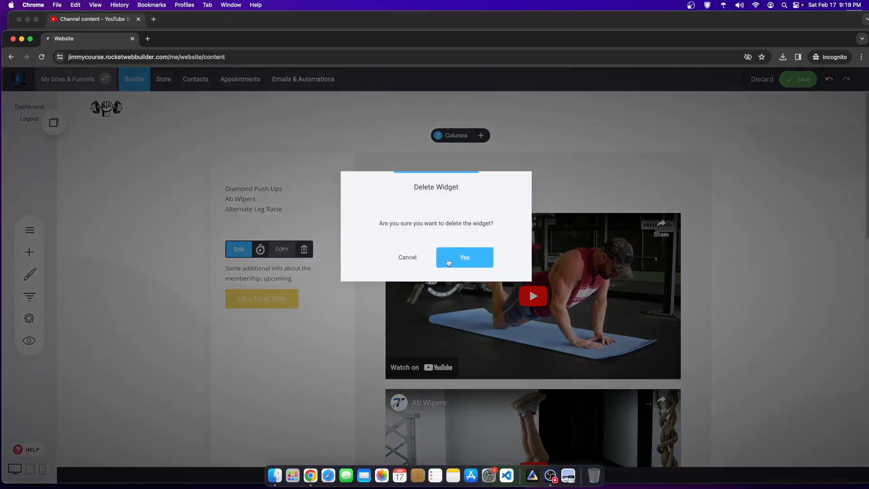
left_click(448, 262)
left_click(304, 224)
left_click(464, 258)
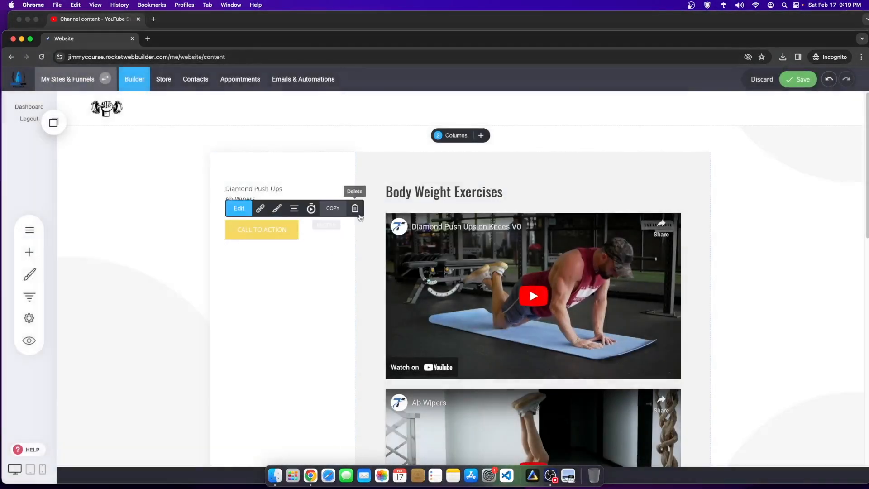
left_click(358, 214)
left_click(450, 257)
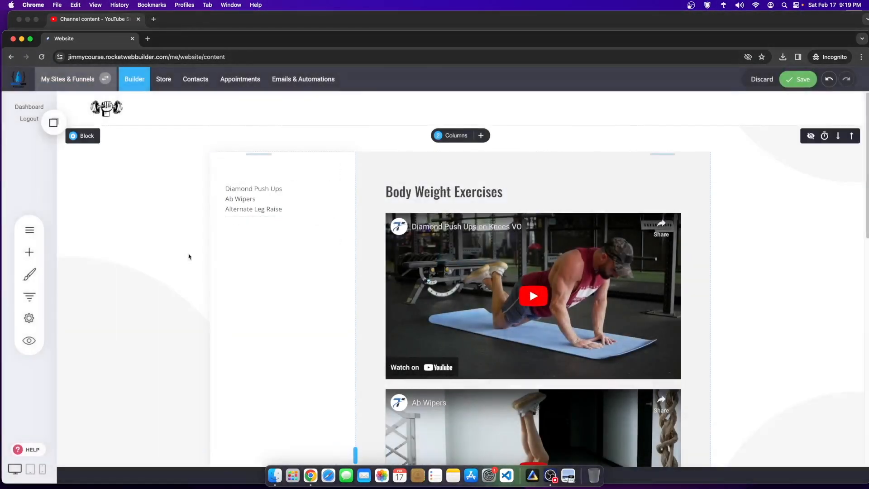
left_click(798, 79)
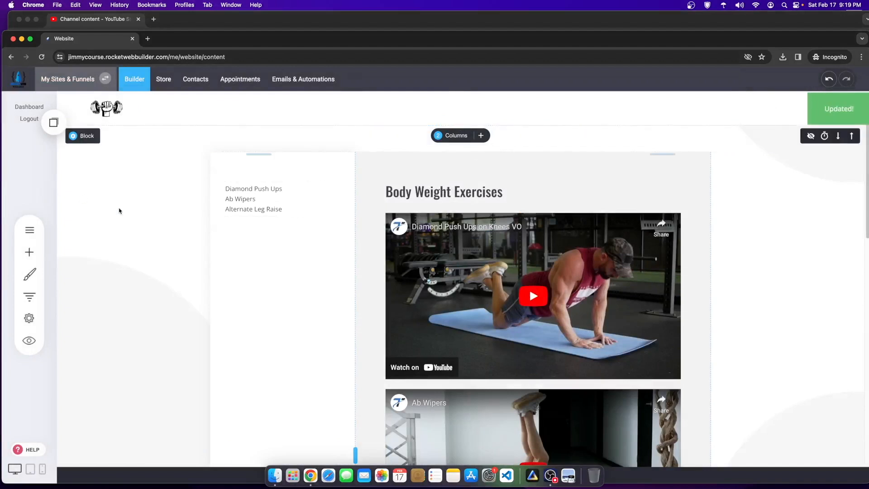
left_click(53, 123)
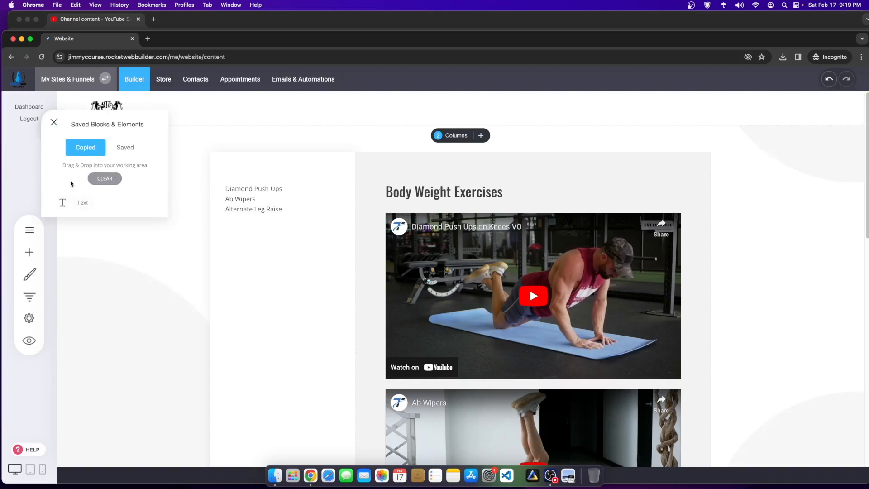
Step: Open the Weighted Exercises - Content page and reload it
left_click_drag(79, 203, 235, 195)
left_click(29, 230)
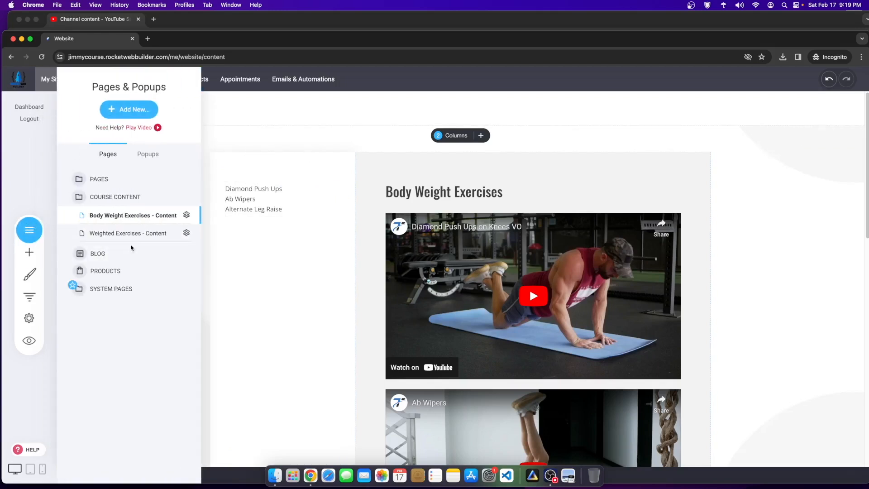
left_click(128, 233)
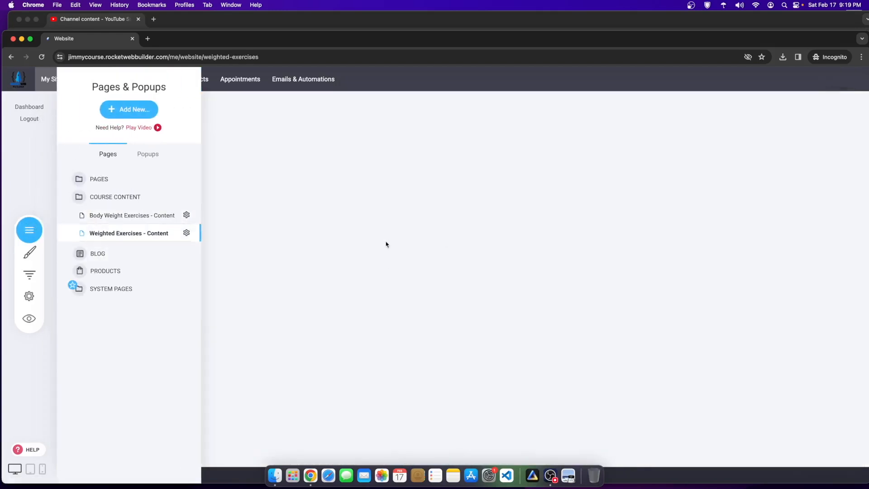
right_click(439, 160)
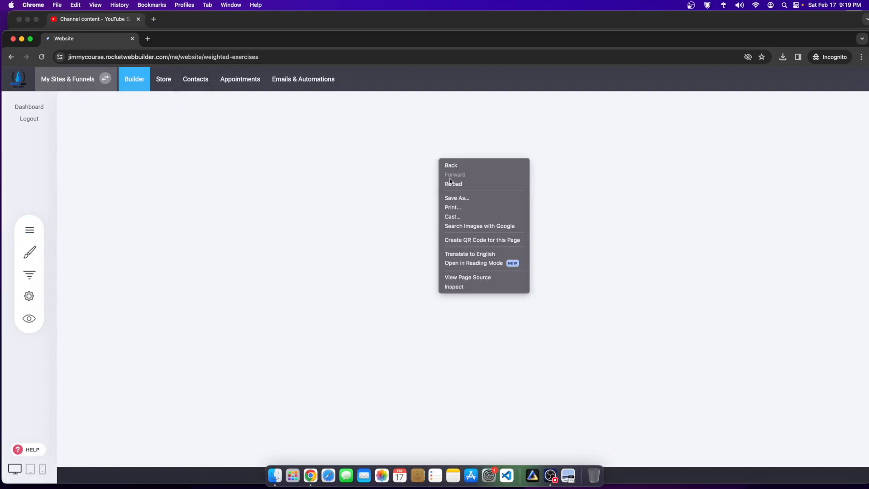
left_click(452, 183)
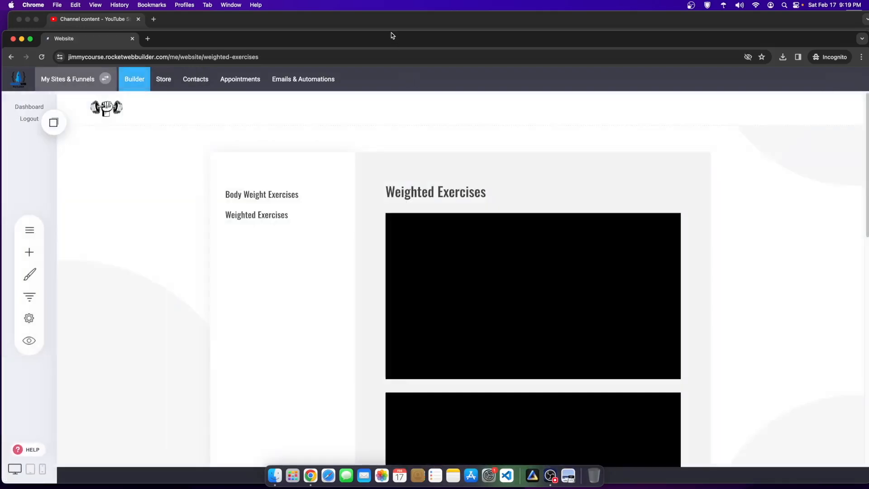
Step: Drag the copied exercise list from Saved Blocks under the Body Weight Exercises heading
left_click_drag(393, 37, 396, 20)
left_click(57, 103)
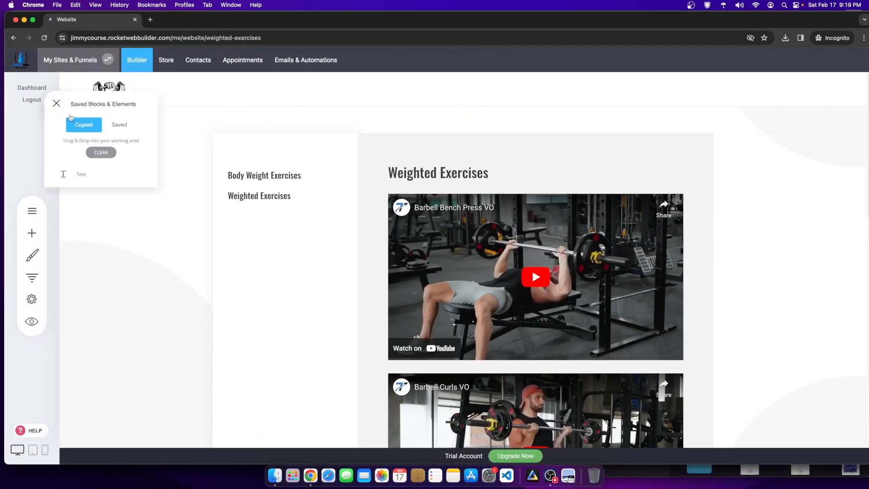
left_click_drag(75, 173, 272, 186)
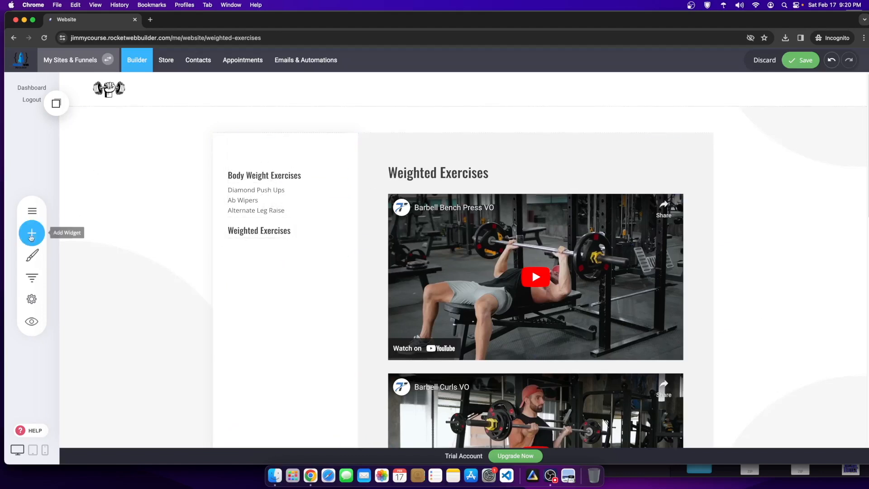
Step: Add a second copy of the exercise list below the Weighted Exercises heading
left_click(305, 207)
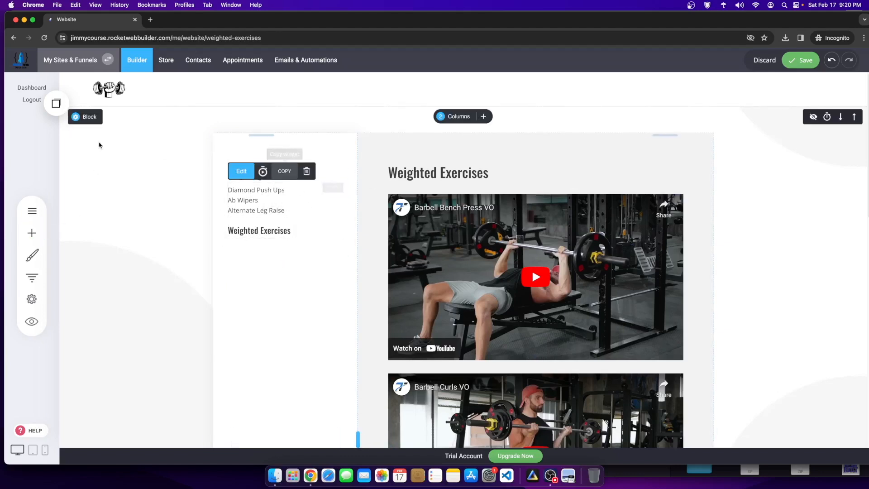
left_click(59, 107)
left_click_drag(86, 186, 278, 256)
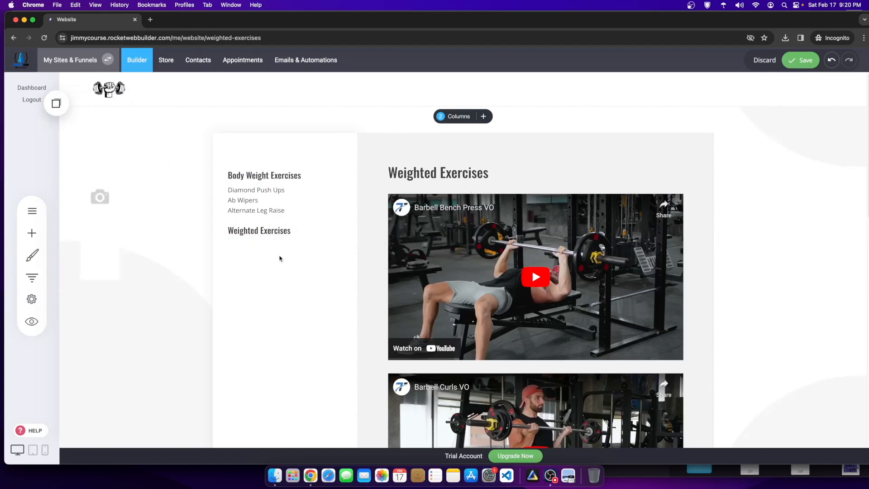
scroll(466, 286, "down", 8)
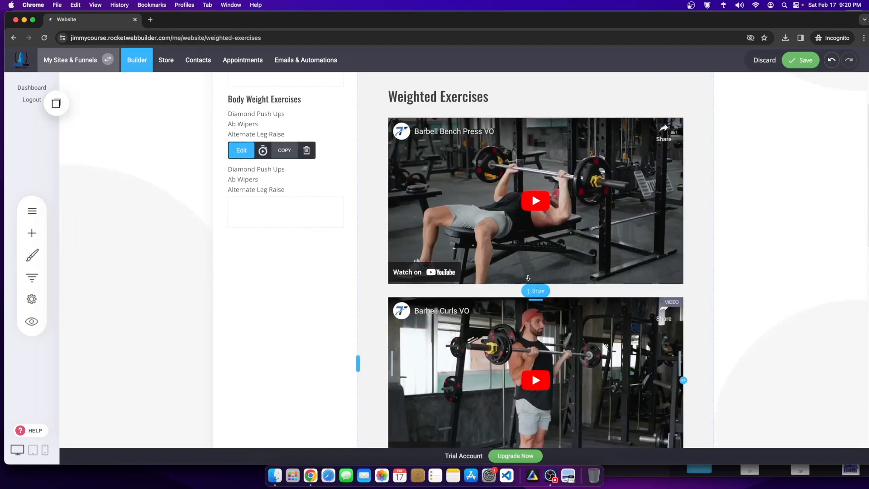
scroll(427, 204, "up", 8)
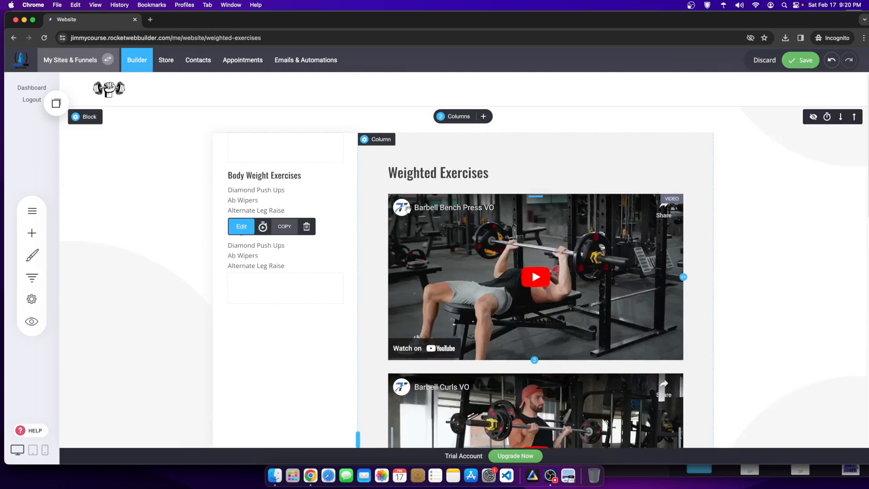
scroll(437, 281, "down", 4)
scroll(496, 282, "down", 2)
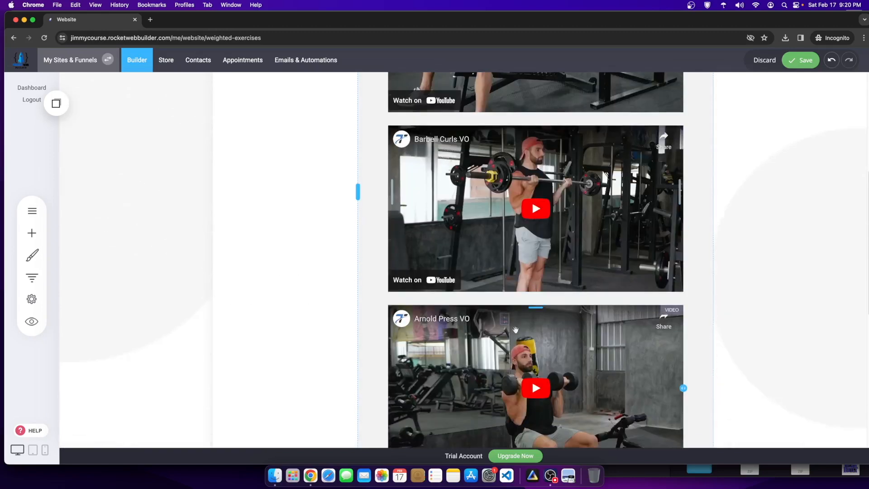
scroll(496, 282, "up", 6)
Step: Rewrite the second list as Barbell Bench Press, Barbell Curls and Arnold Press, then save
double_click(262, 266)
left_click_drag(253, 244, 227, 245)
type("Barebell Bench Press")
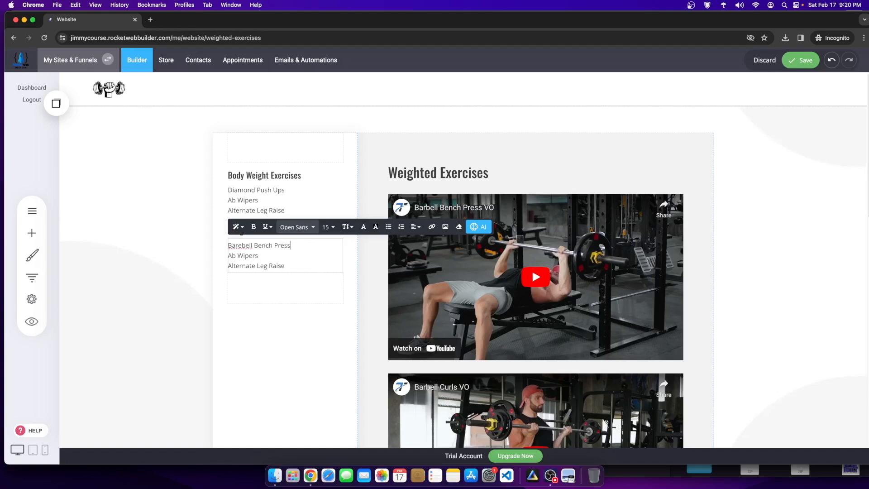
left_click_drag(263, 256, 228, 256)
type("Barebell")
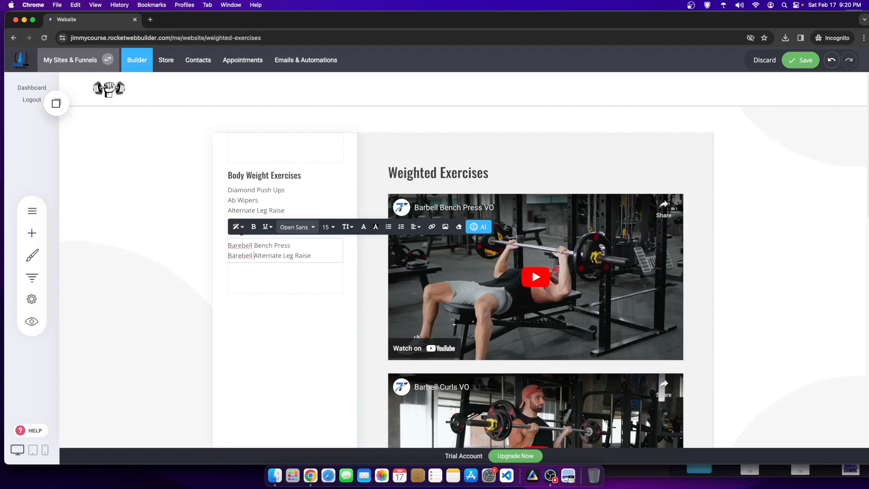
key("Return")
scroll(439, 367, "down", 6)
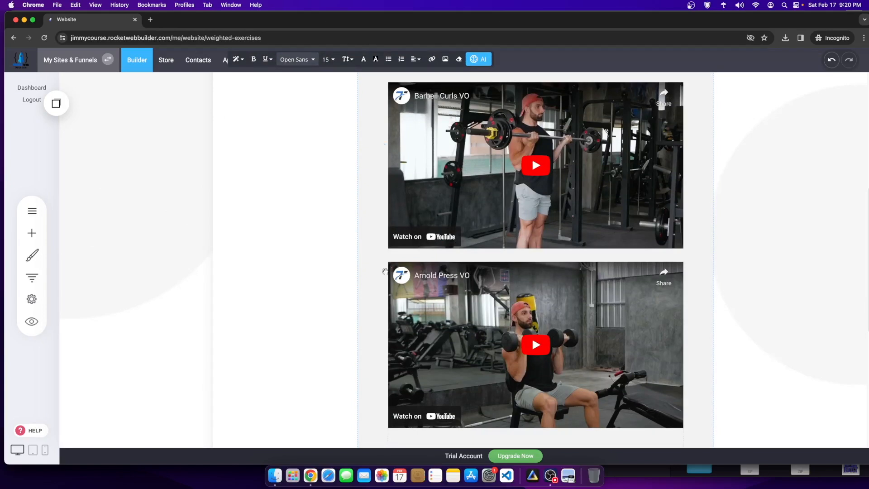
scroll(308, 260, "up", 4)
triple_click(285, 162)
type("arnold Press")
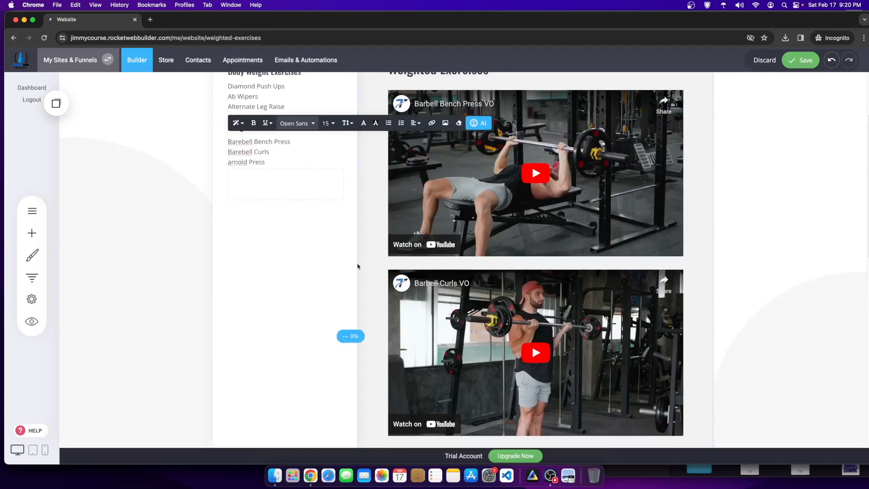
scroll(358, 266, "down", 1)
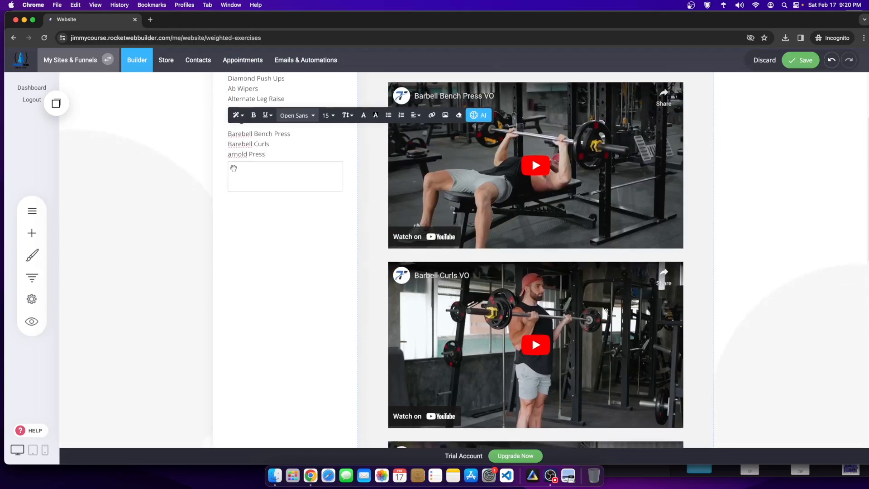
key("Return")
left_click(806, 75)
left_click(802, 58)
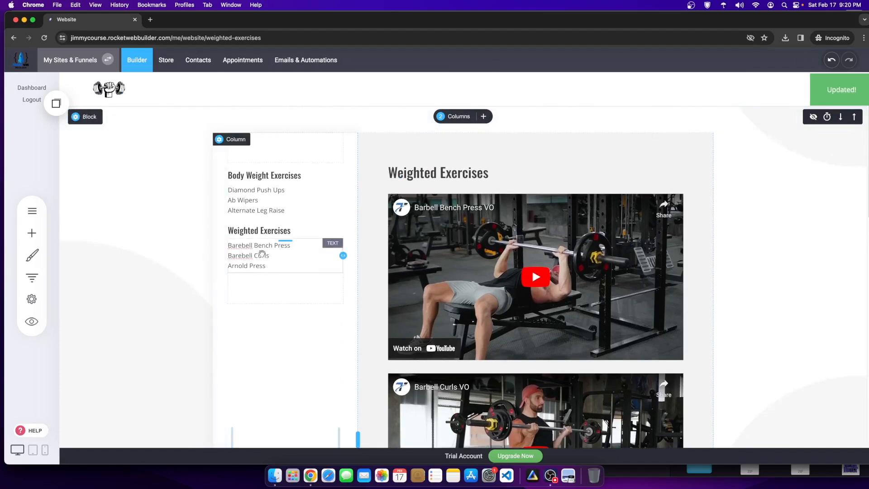
Step: Correct 'Barebell' to 'Barbell' in the list and save the page
left_click(247, 249)
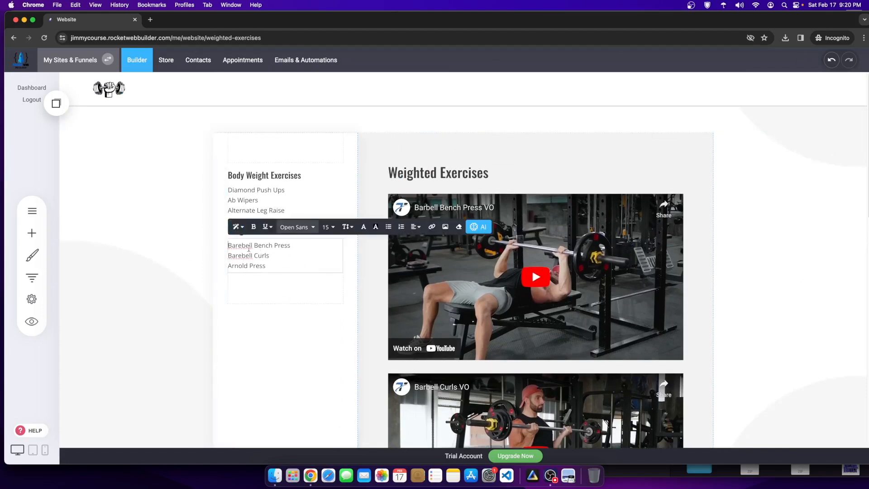
left_click(240, 245)
key("BackSpace")
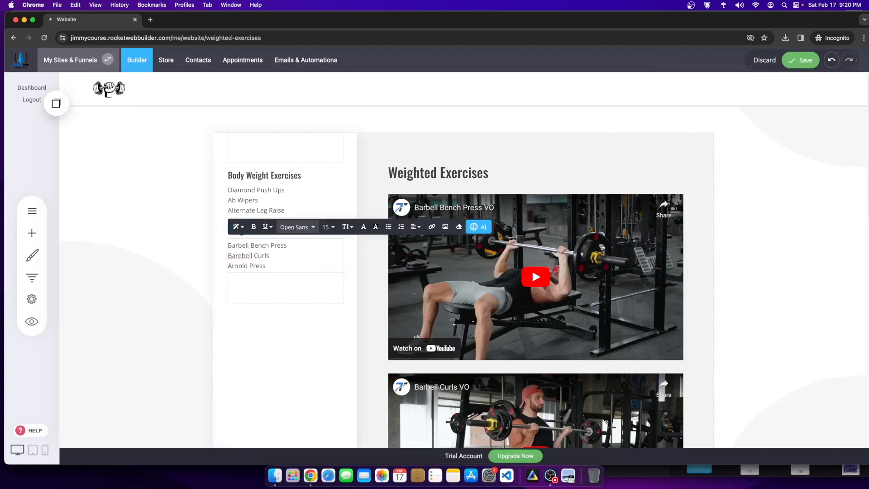
left_click(806, 190)
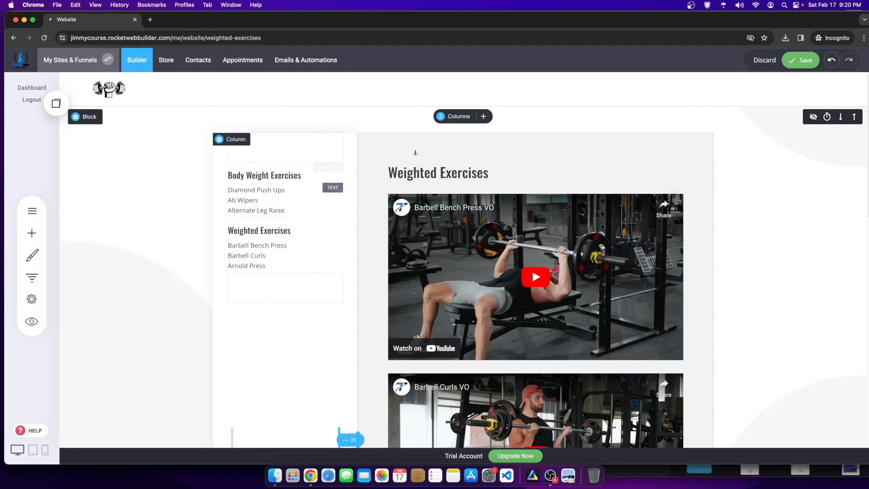
left_click(799, 60)
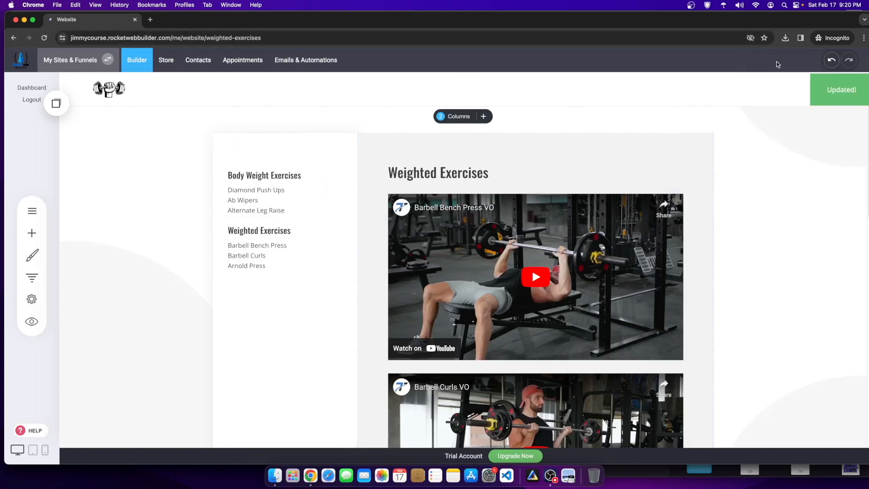
Step: Link the Body Weight Exercises heading to the Body Weight Exercises - Content page
left_click(279, 180)
left_click_drag(311, 175, 197, 179)
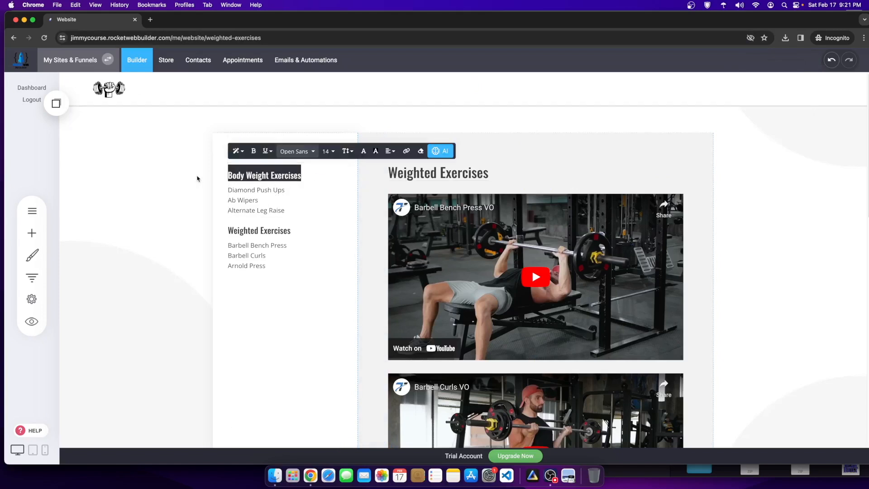
left_click(414, 155)
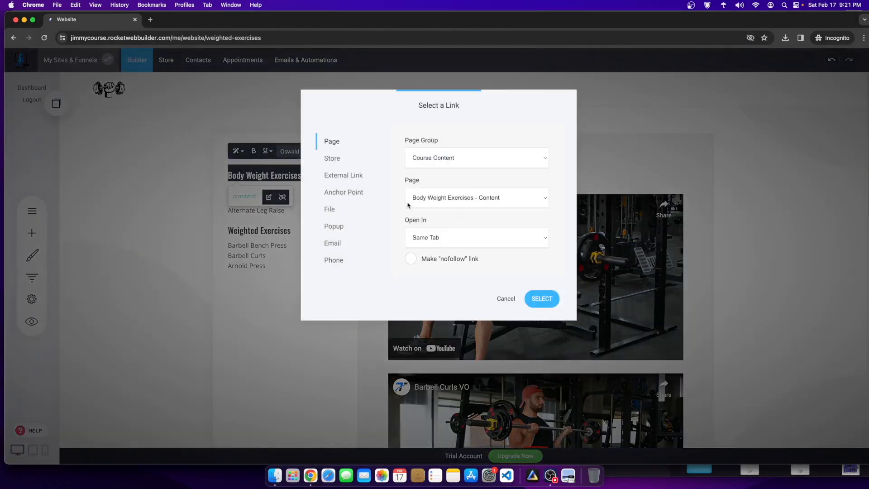
left_click(490, 205)
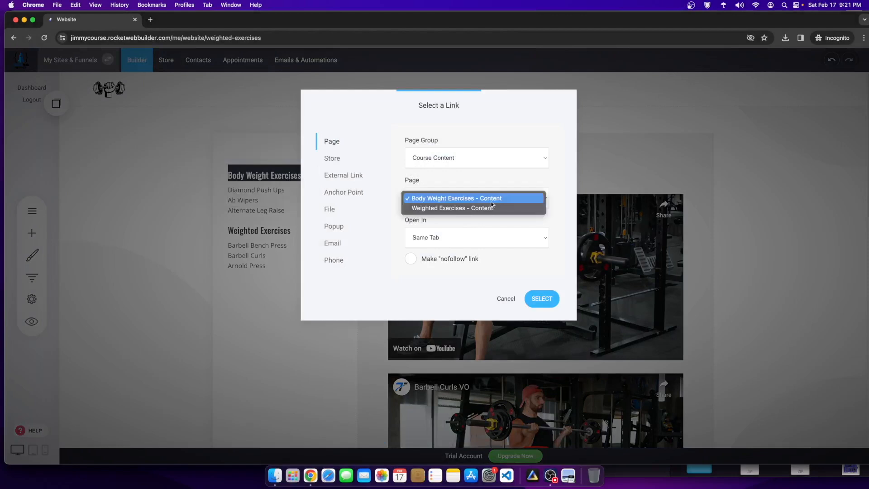
left_click(436, 198)
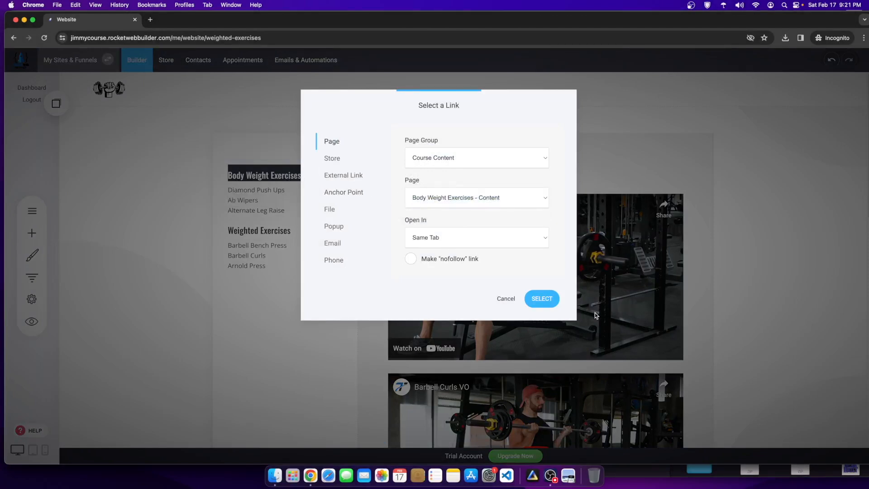
left_click(543, 298)
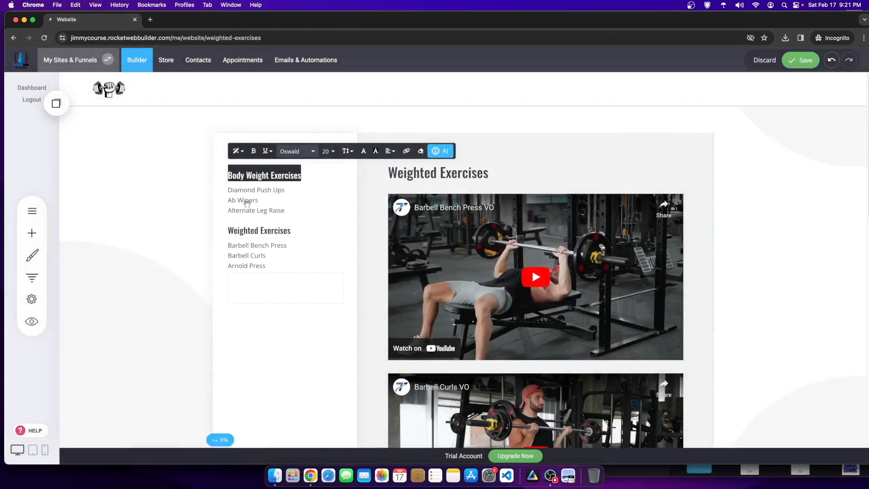
Step: Link the Weighted Exercises heading to Weighted Exercises - Content in Course Content, then save
left_click(257, 232)
left_click_drag(291, 231, 201, 232)
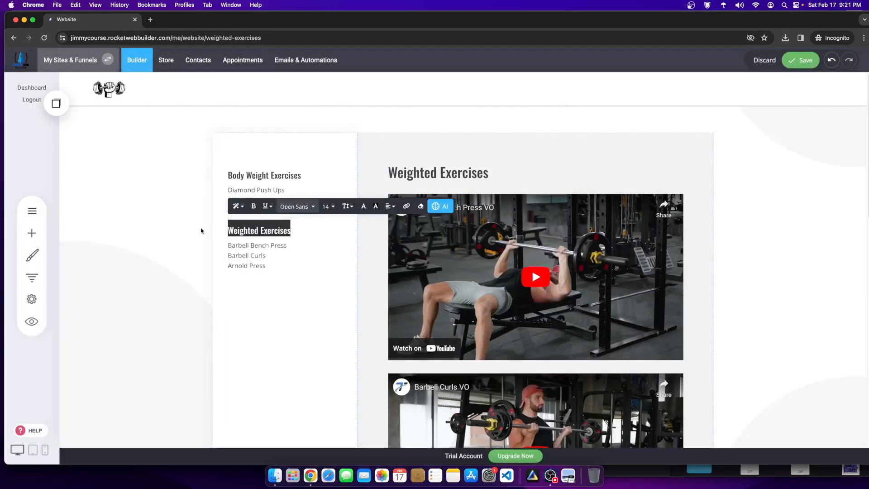
left_click(405, 206)
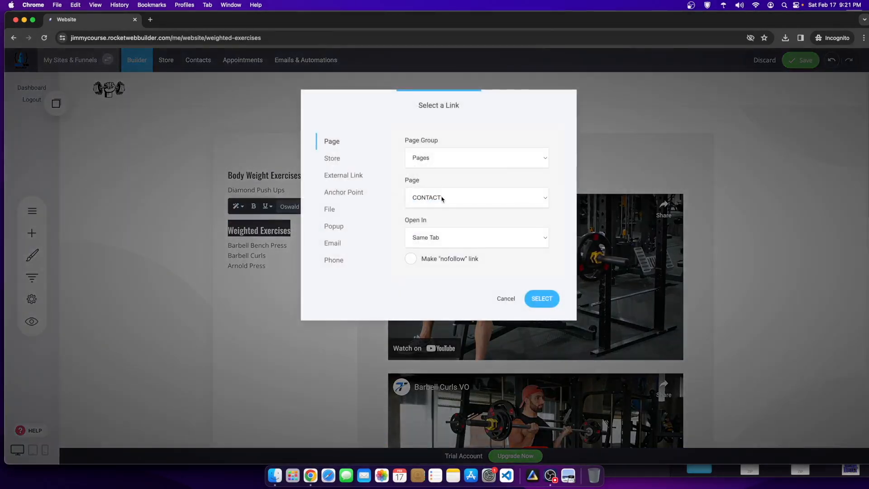
left_click(442, 198)
left_click(428, 156)
left_click(433, 168)
left_click(444, 200)
left_click(452, 208)
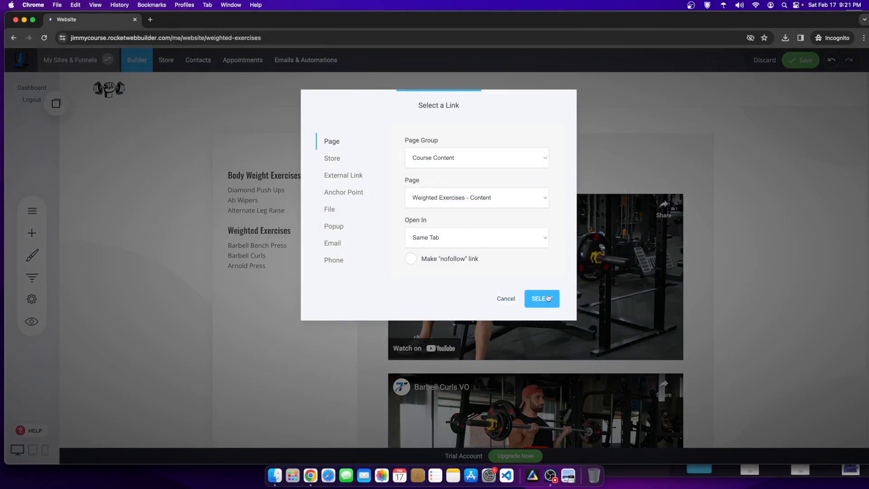
left_click(546, 298)
left_click(801, 59)
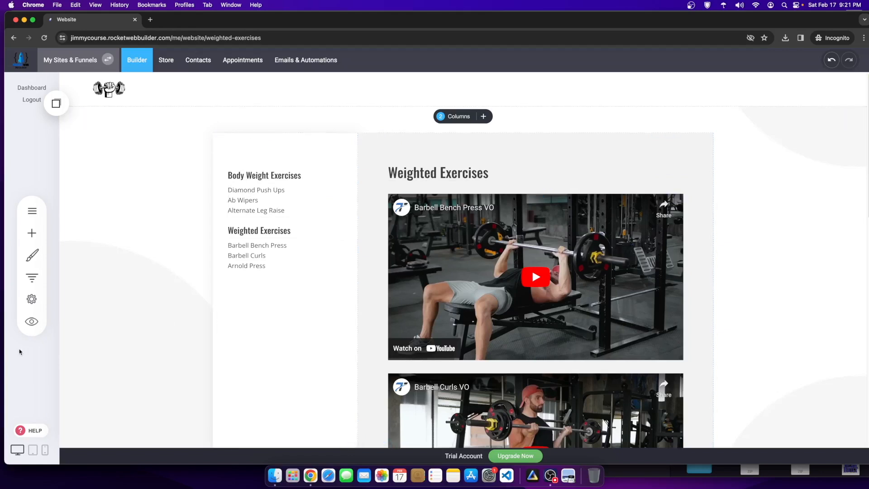
Step: Copy the sidebar heading and exercise list elements, then open the Body Weight Exercises - Content page
left_click(32, 211)
left_click(110, 178)
left_click(110, 182)
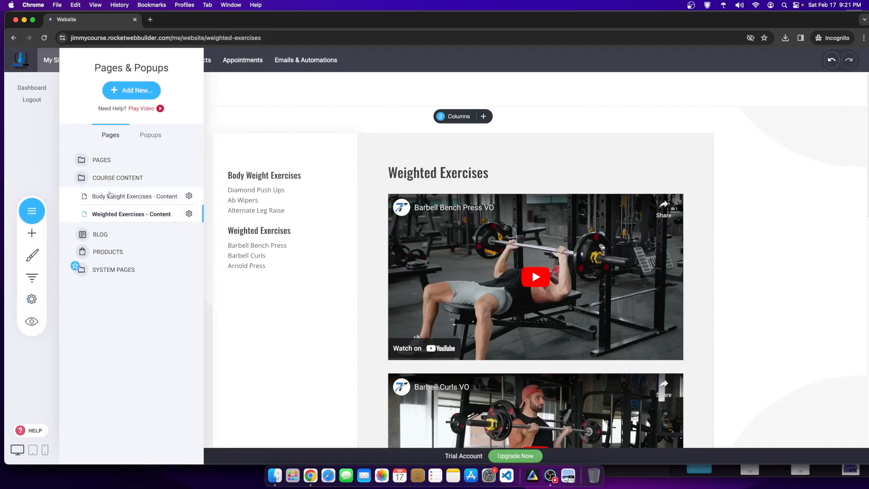
left_click(237, 235)
left_click(284, 177)
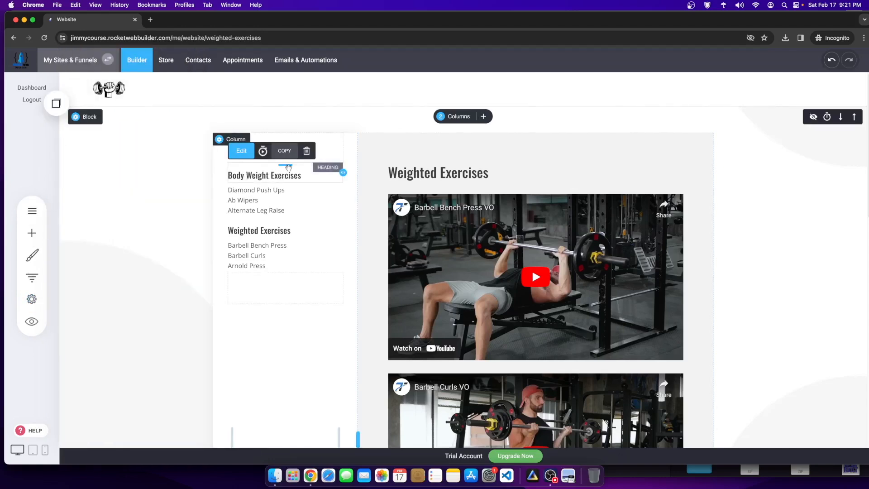
left_click(275, 204)
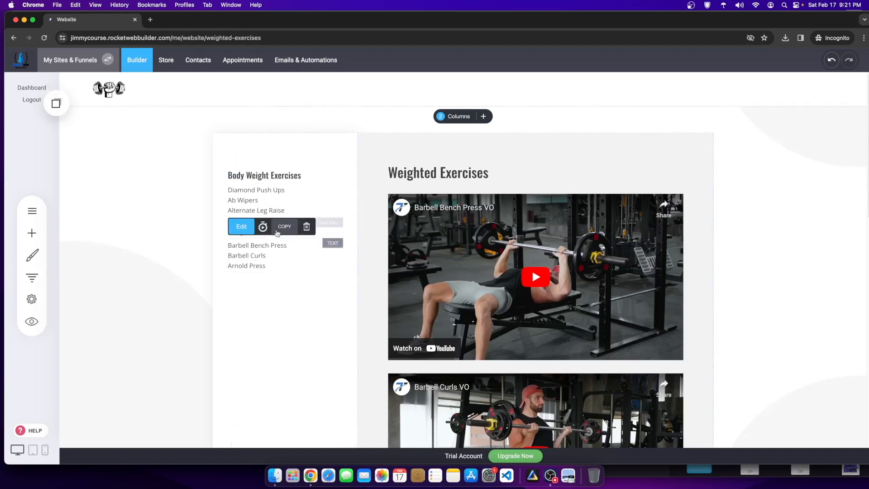
left_click(32, 210)
left_click(120, 197)
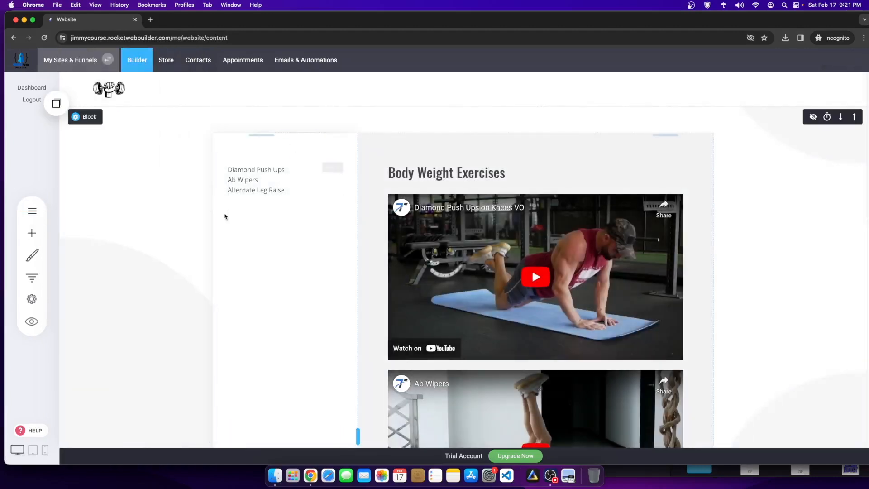
Step: Drag in the copied Weighted Exercises heading, its list and the Body Weight Exercises heading, then save
left_click(54, 112)
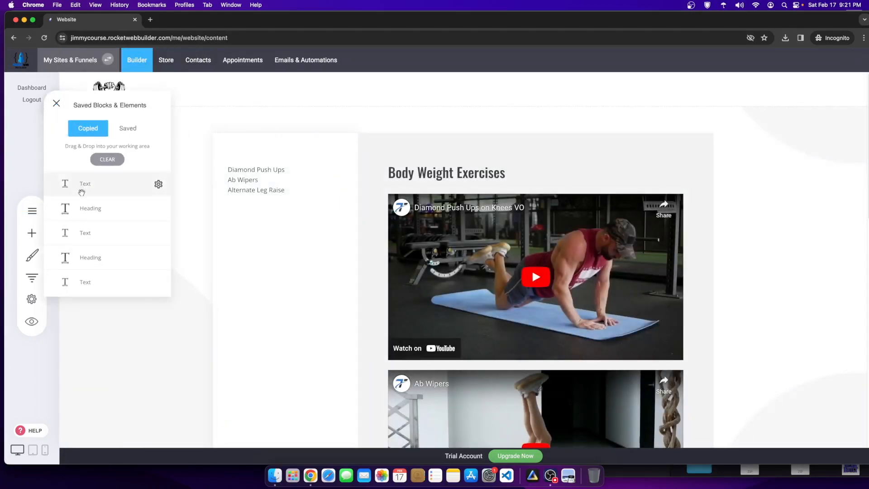
left_click_drag(84, 199, 274, 205)
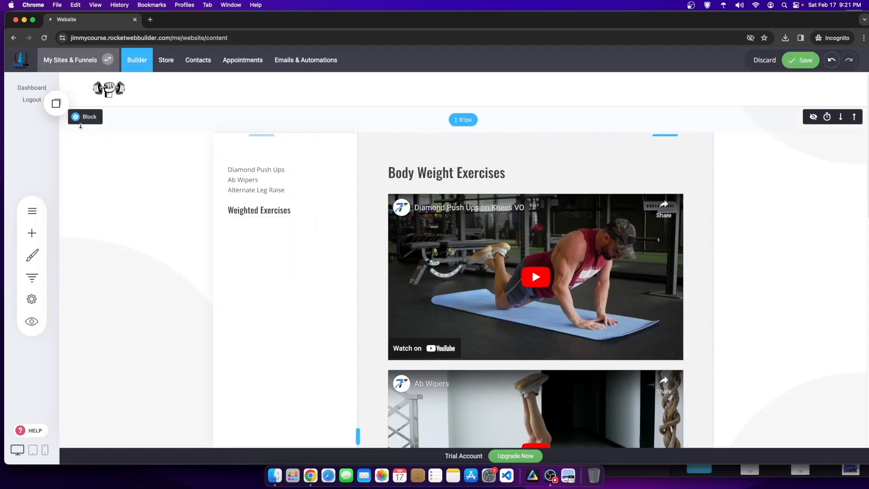
left_click(56, 103)
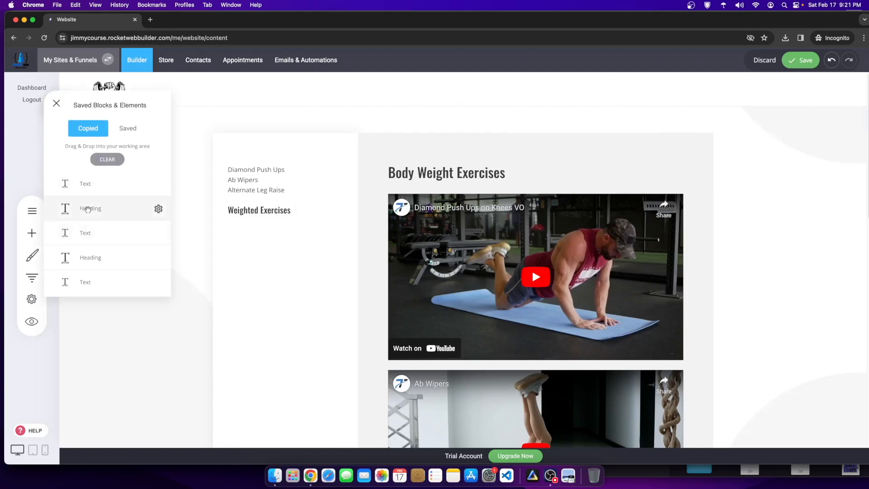
left_click_drag(90, 186, 271, 220)
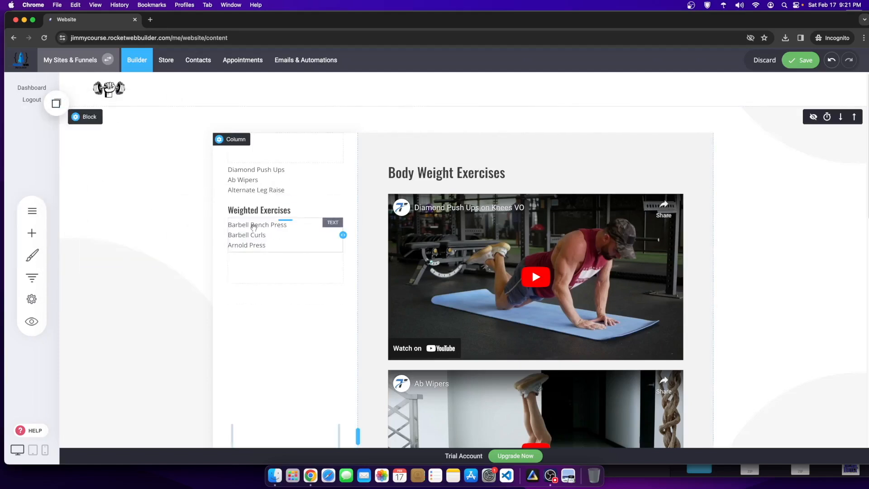
left_click(56, 104)
left_click_drag(90, 258, 256, 159)
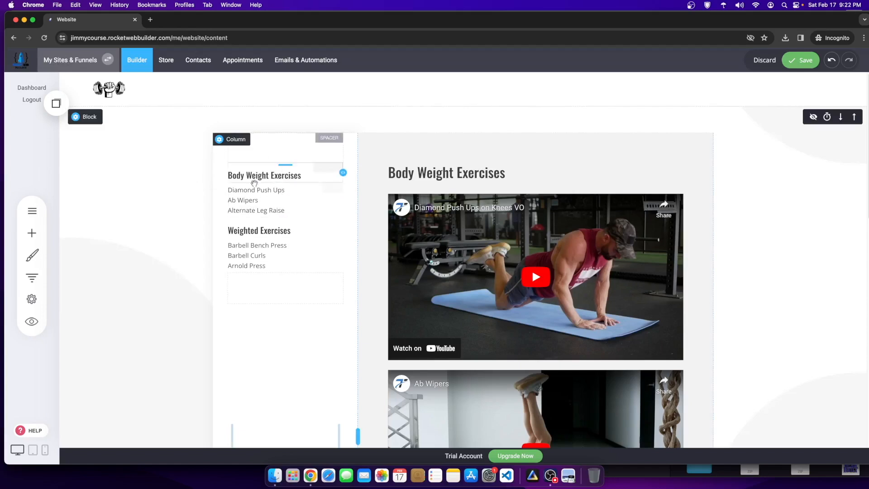
scroll(269, 253, "down", 1)
scroll(269, 254, "down", 4)
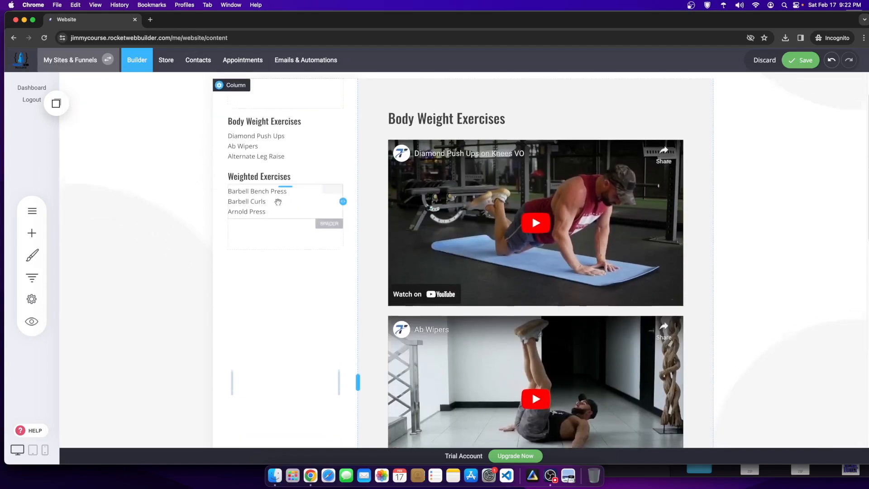
left_click(799, 64)
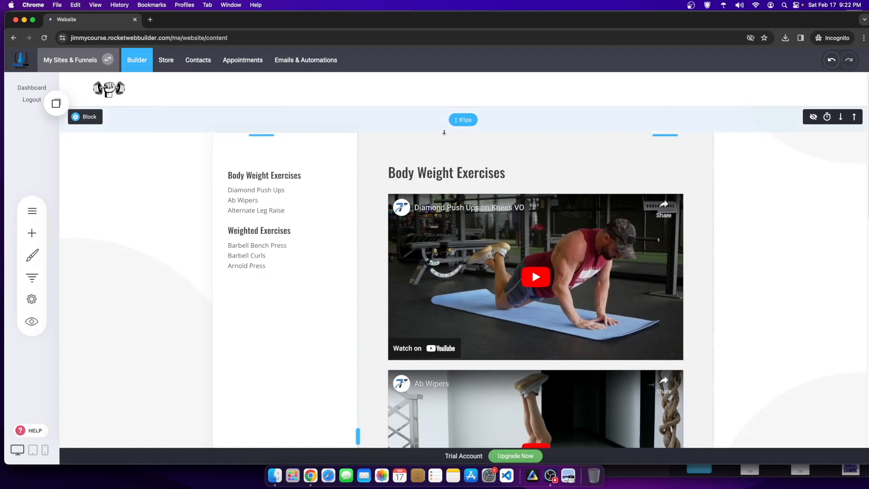
left_click_drag(443, 131, 443, 121)
Step: Add an empty block to the page from the blocks library
scroll(465, 236, "down", 10)
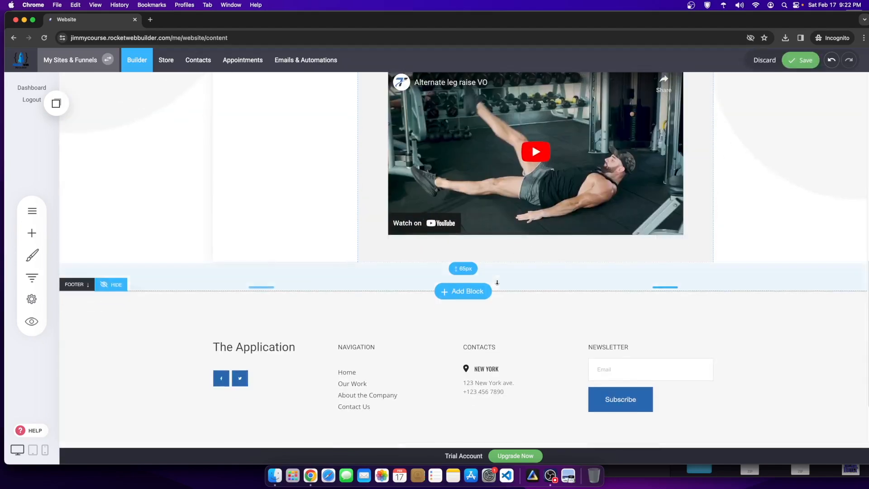
left_click(460, 294)
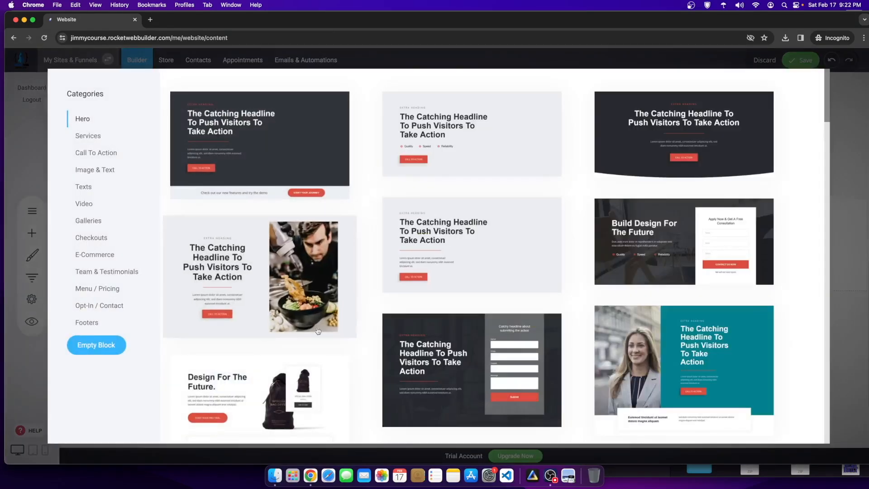
left_click(90, 348)
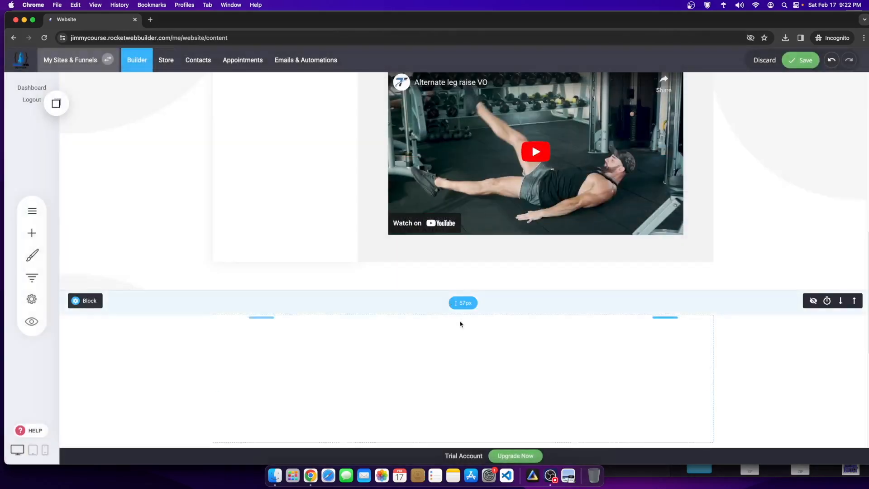
left_click(851, 302)
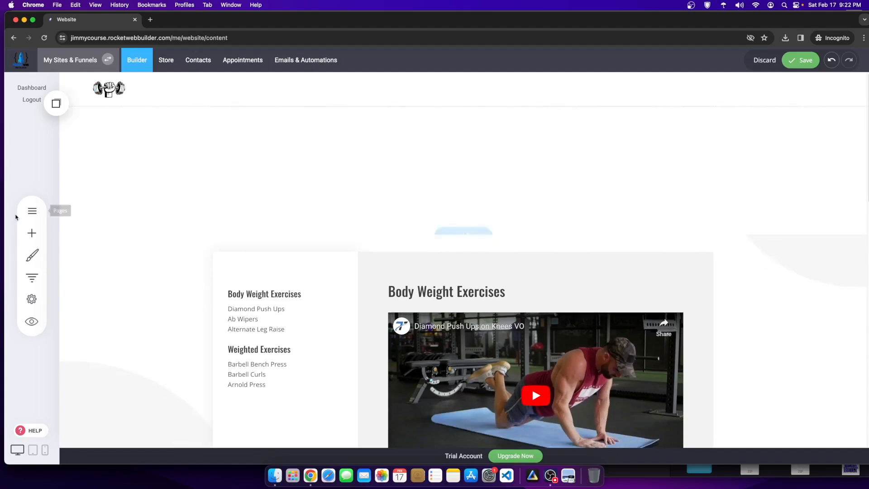
Step: Drop a Heading widget into the empty block and type FITNESS COACH WORKOUT PROGRAM
left_click(32, 233)
left_click_drag(110, 126, 520, 124)
double_click(270, 116)
type("FITNESS COACH WORKOUT PROGRAM")
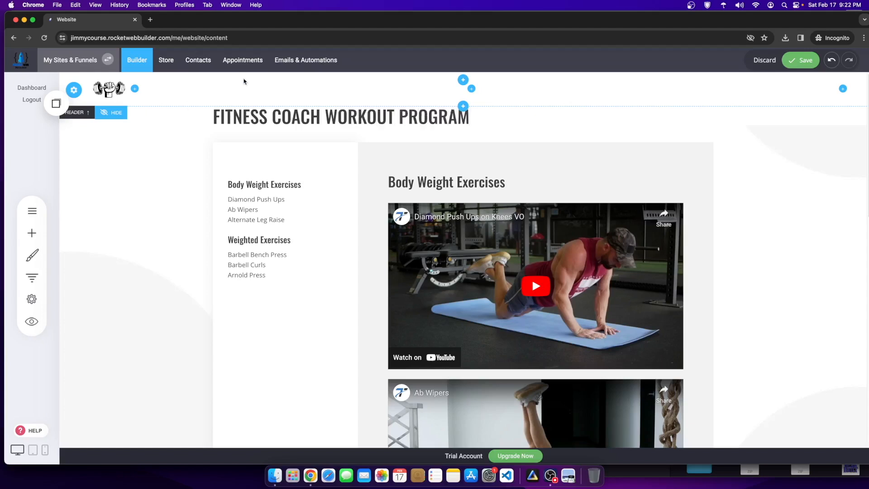
Step: Center the FITNESS COACH WORKOUT PROGRAM heading and set its font size to 72
left_click(465, 114)
left_click_drag(481, 115, 244, 101)
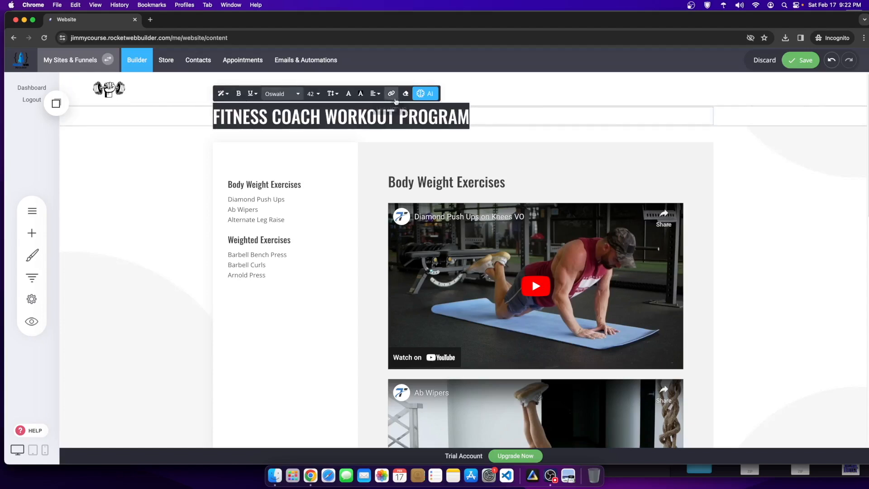
left_click(375, 94)
left_click(381, 119)
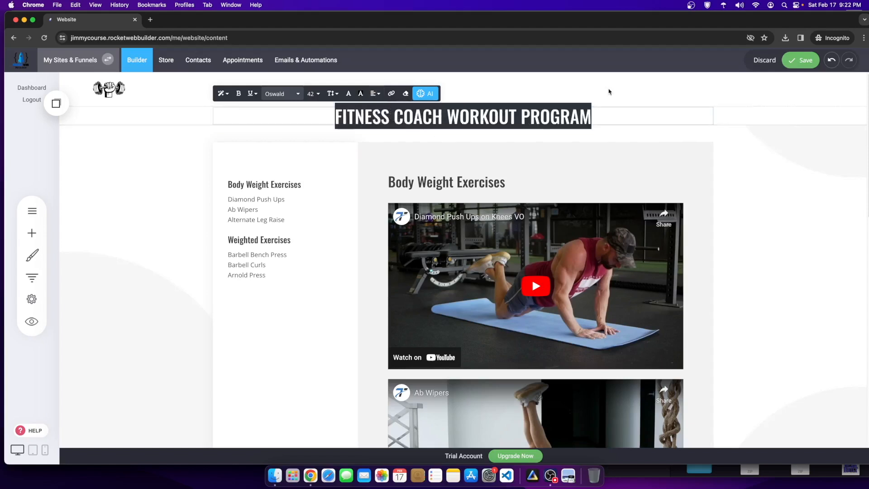
left_click(312, 93)
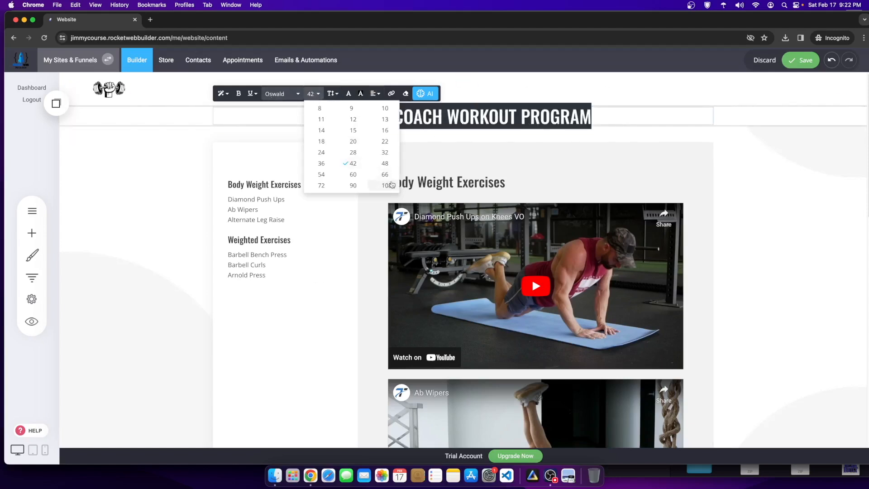
left_click(353, 184)
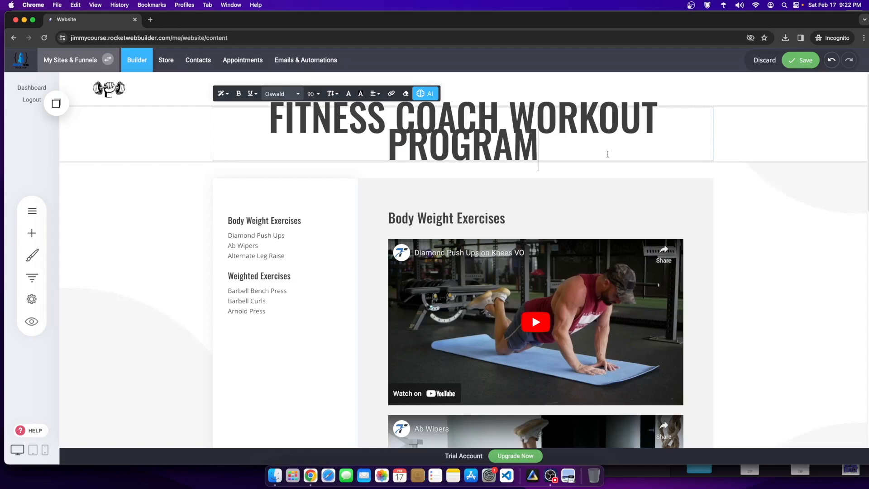
left_click_drag(312, 119, 269, 118)
left_click(313, 93)
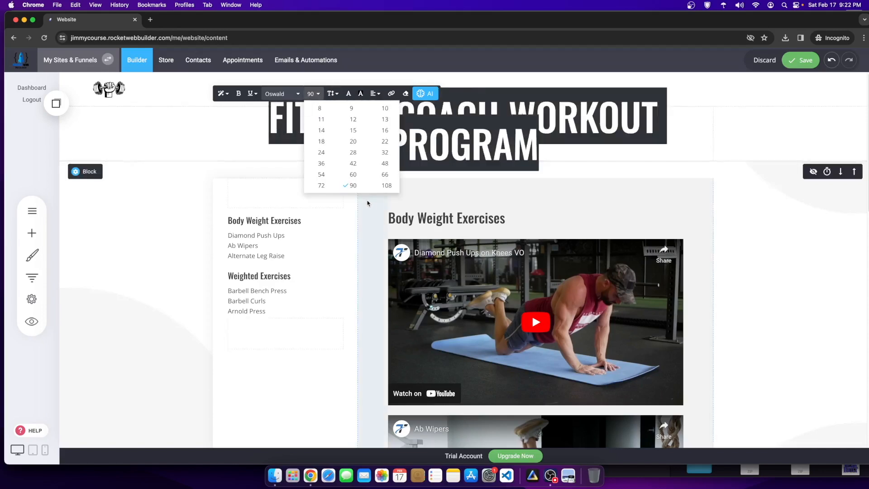
left_click(321, 185)
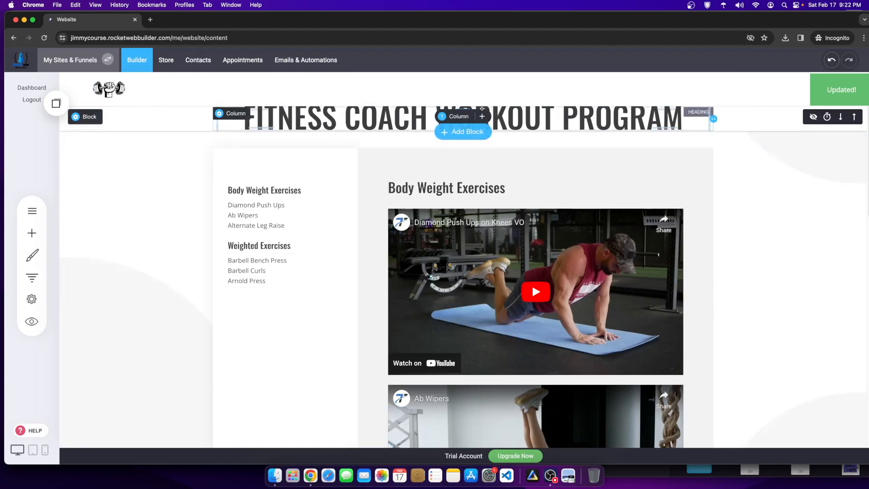
Step: Add about 40 px of space above the heading and save the page
left_click_drag(484, 109, 484, 126)
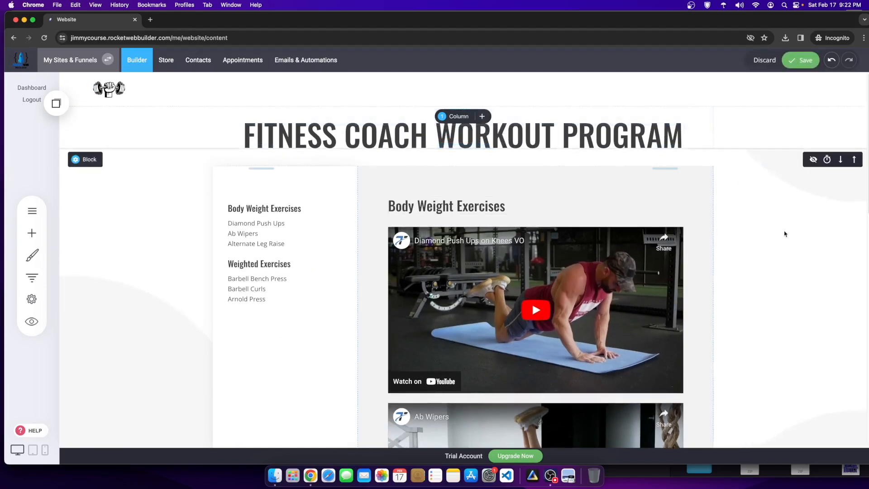
scroll(476, 138, "down", 2)
scroll(466, 141, "up", 2)
left_click(799, 60)
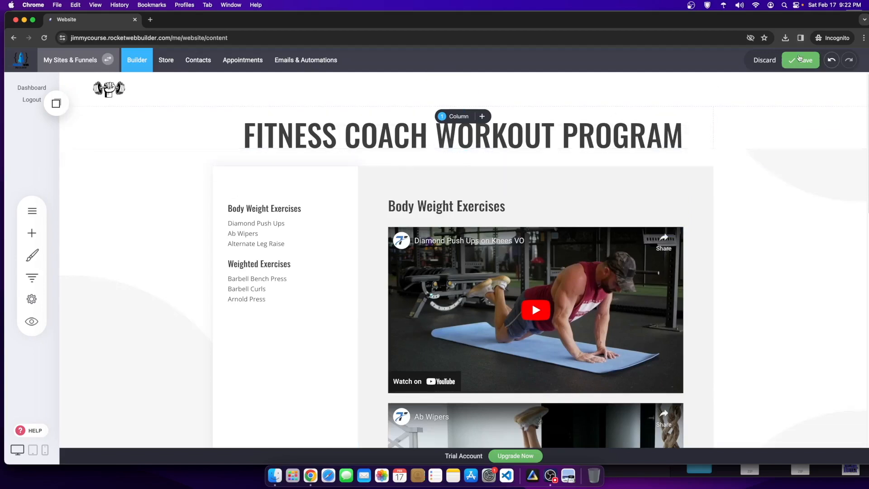
left_click(33, 211)
Step: Open the Weighted Exercises - Content page and bring up its options in the page list
left_click(135, 214)
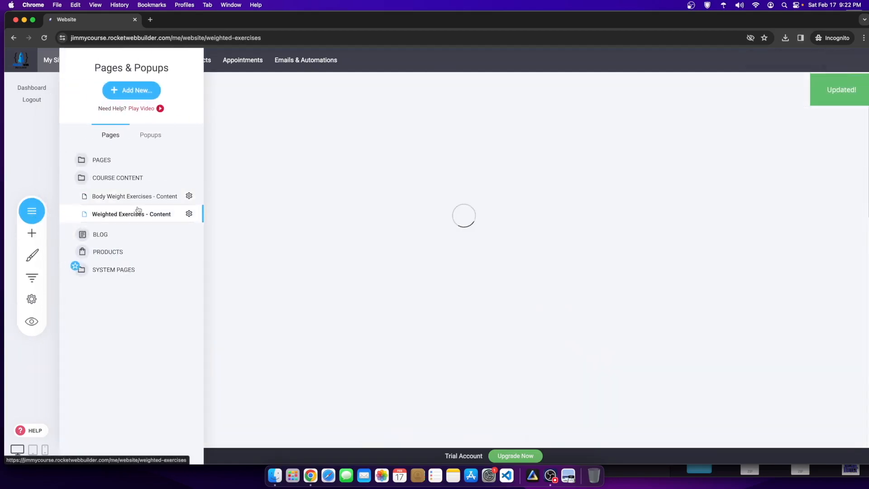
scroll(412, 197, "down", 10)
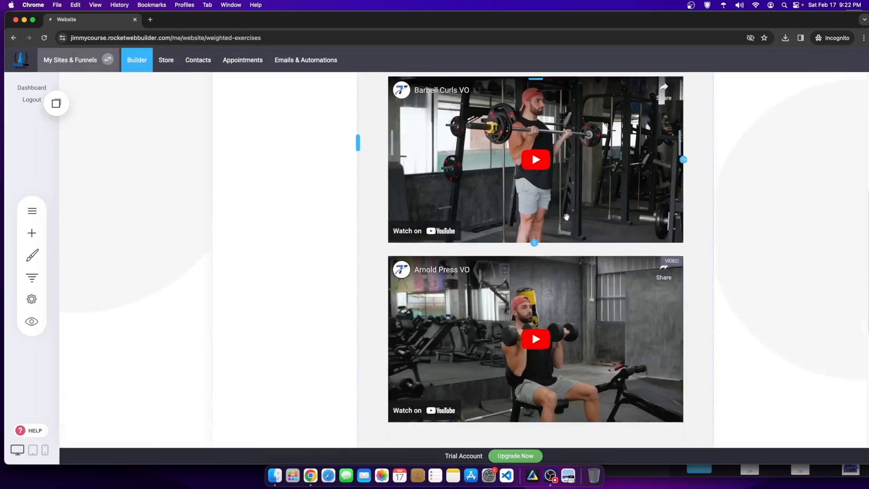
scroll(412, 197, "up", 10)
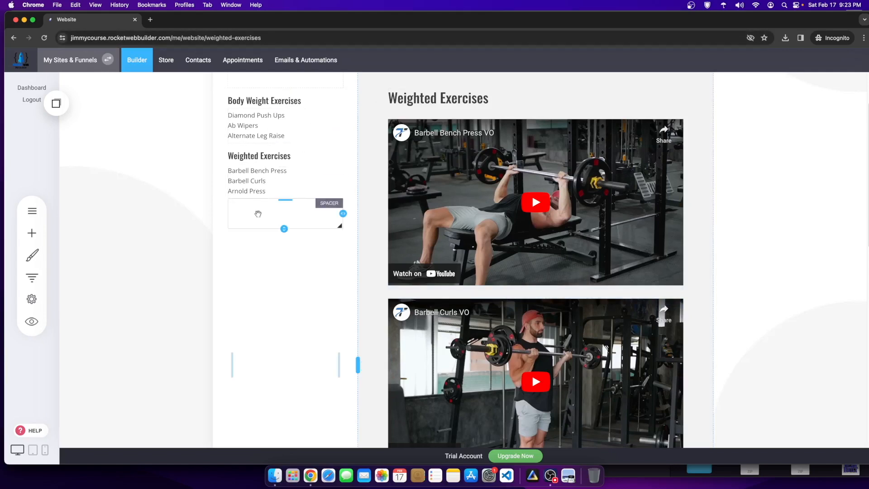
scroll(258, 207, "up", 3)
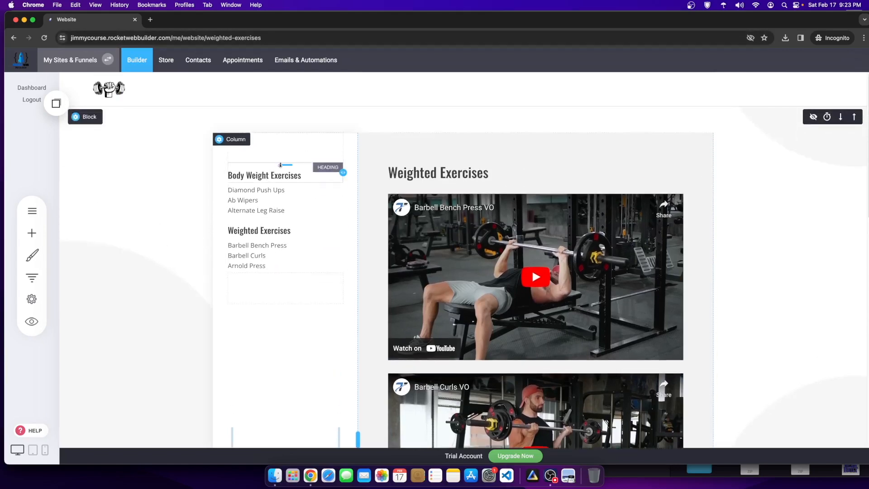
left_click(32, 211)
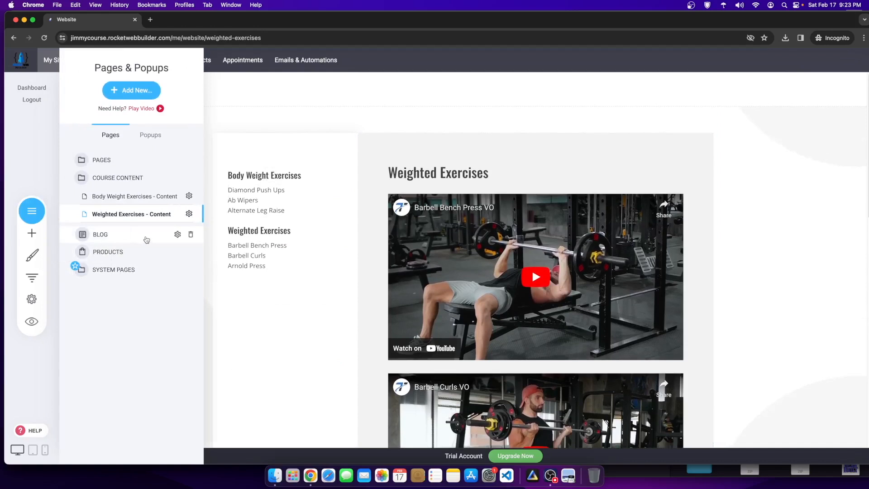
left_click(190, 214)
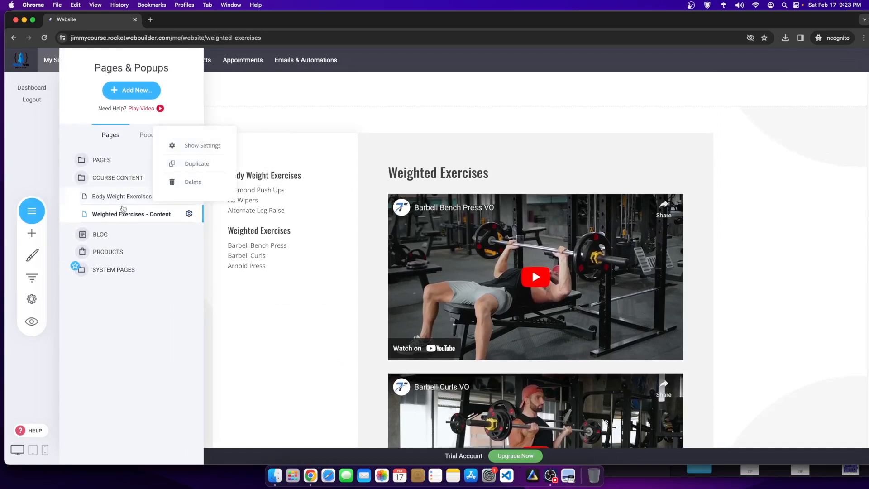
Step: Duplicate the Weighted Exercises page and rename the copy Leg Exercises - Content
left_click(197, 164)
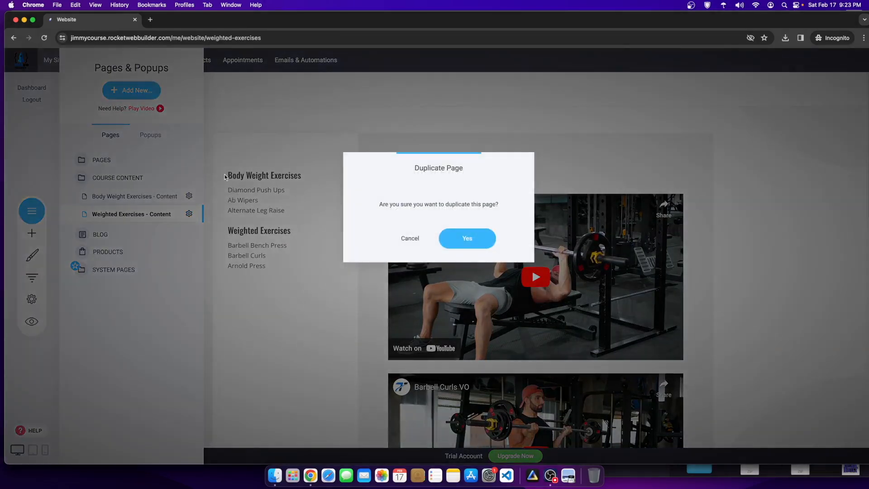
left_click(473, 238)
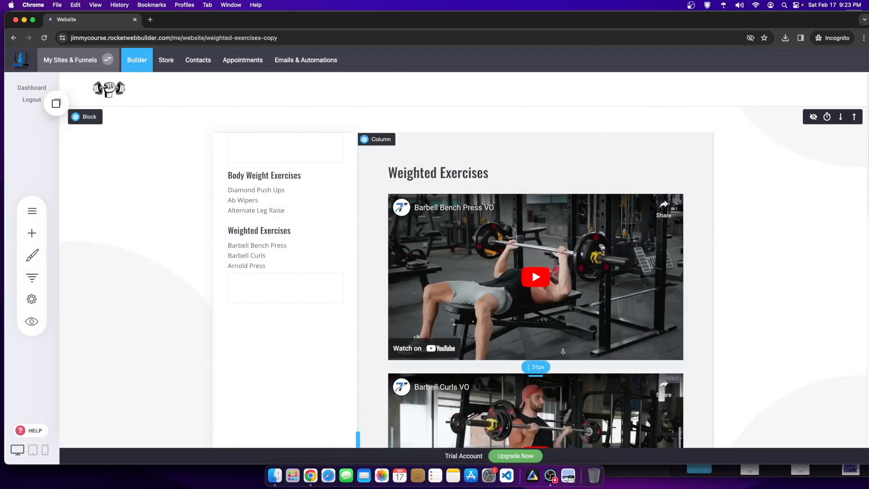
left_click(31, 211)
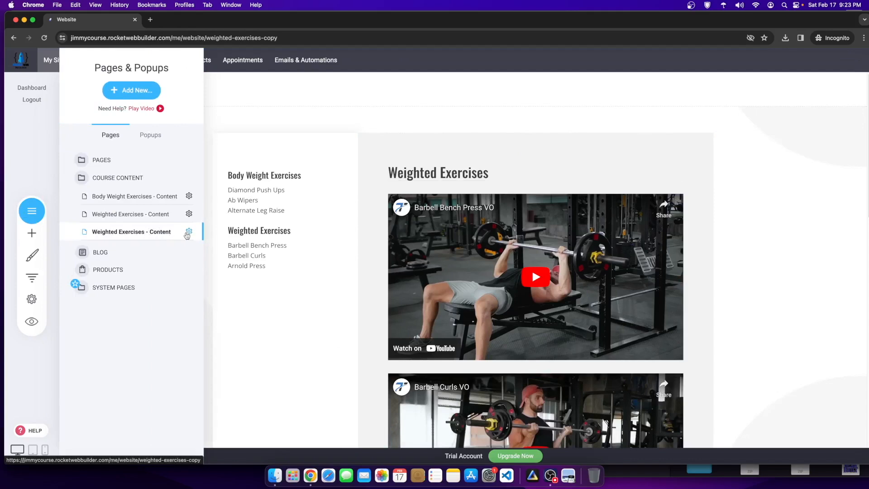
left_click(188, 233)
left_click(196, 166)
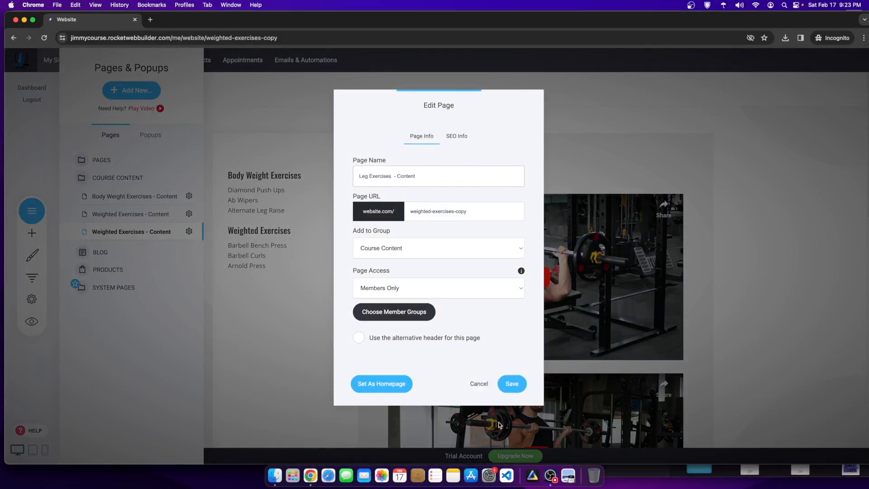
left_click(512, 384)
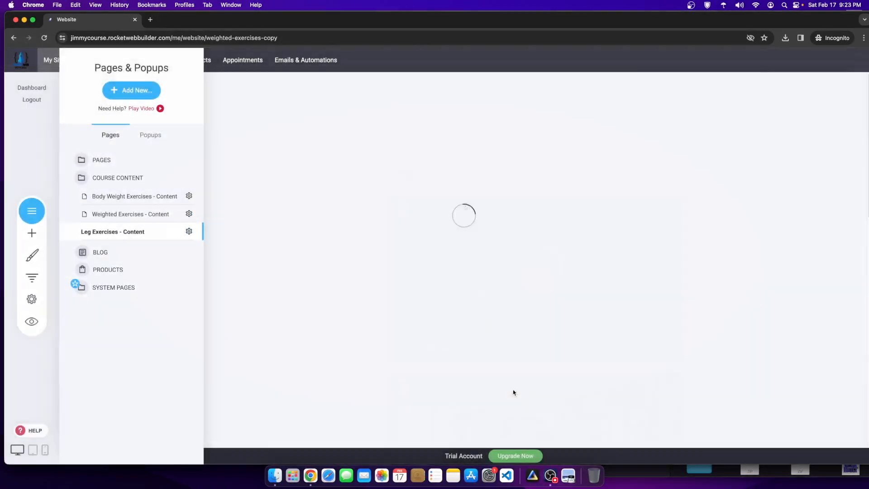
Step: Recheck the Leg Exercises - Content page settings, then preview the website
left_click(189, 233)
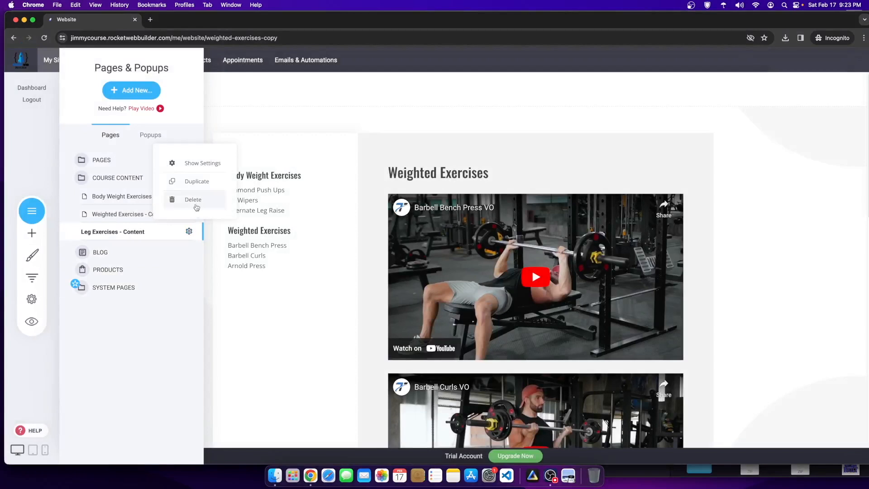
left_click(188, 164)
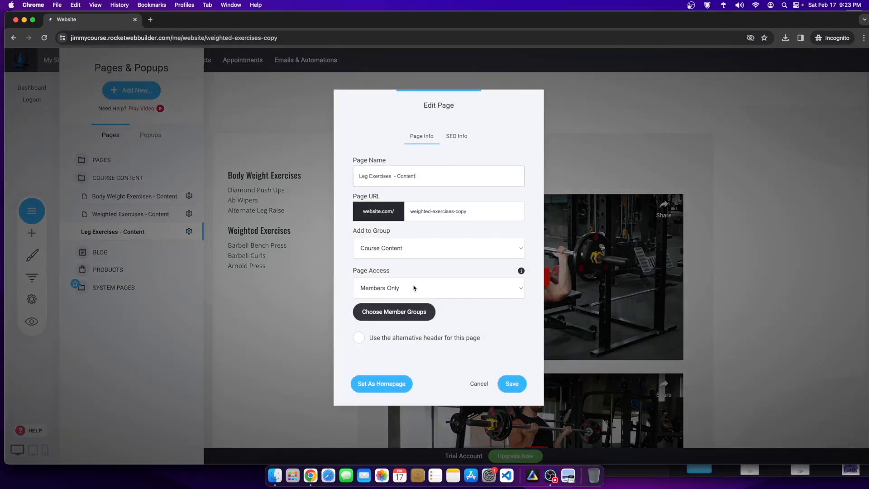
left_click(507, 384)
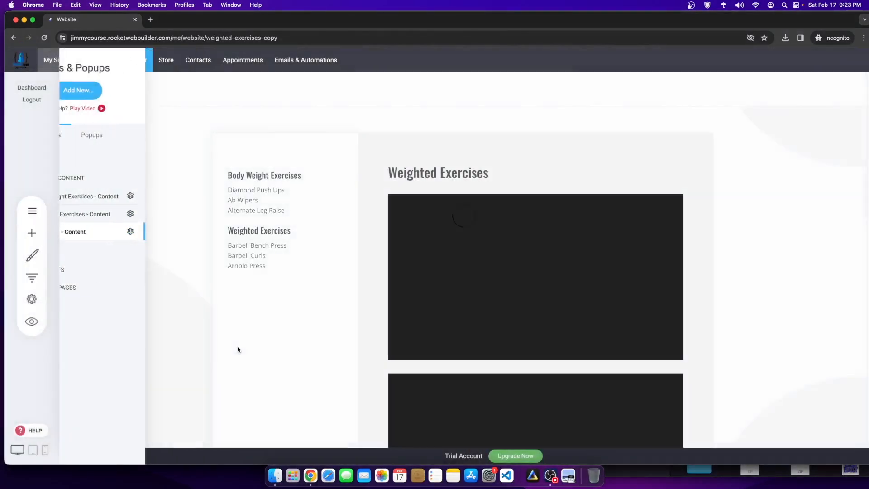
left_click(38, 321)
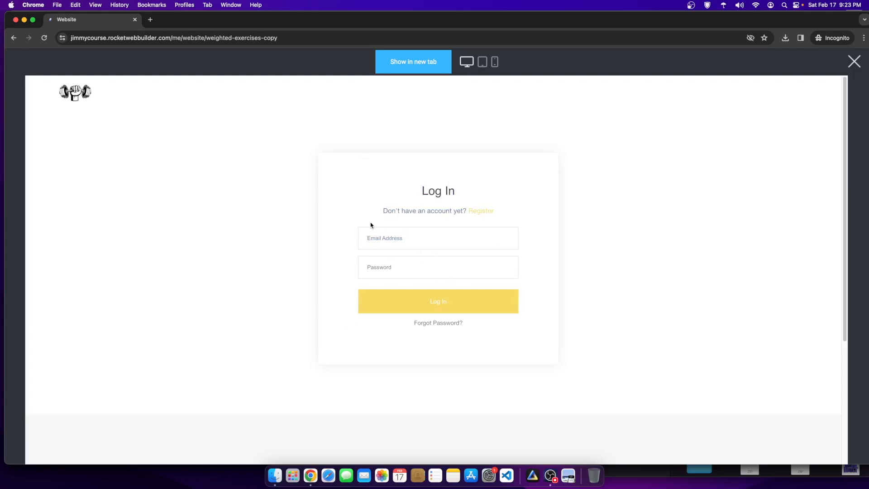
left_click(854, 61)
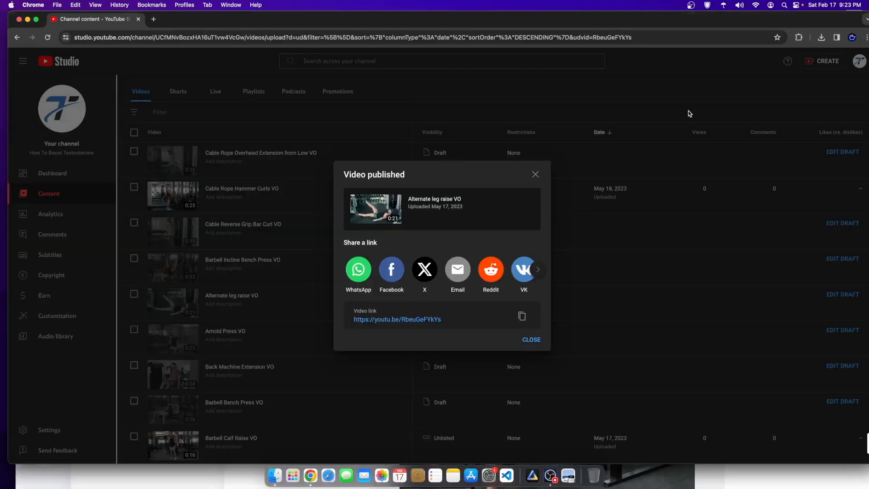
Step: Dismiss the published notice and briefly open, then close, the Cable Squat Bicep Curls VO draft
left_click(535, 174)
scroll(285, 366, "down", 5)
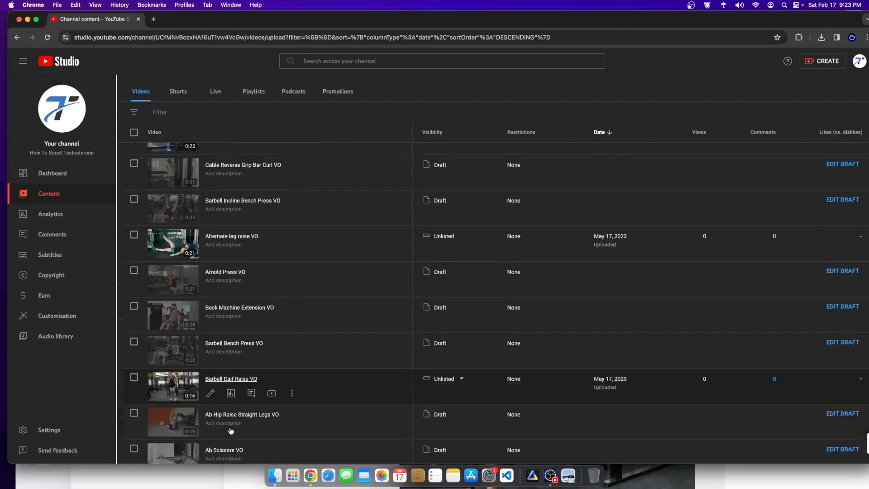
scroll(161, 421, "down", 1)
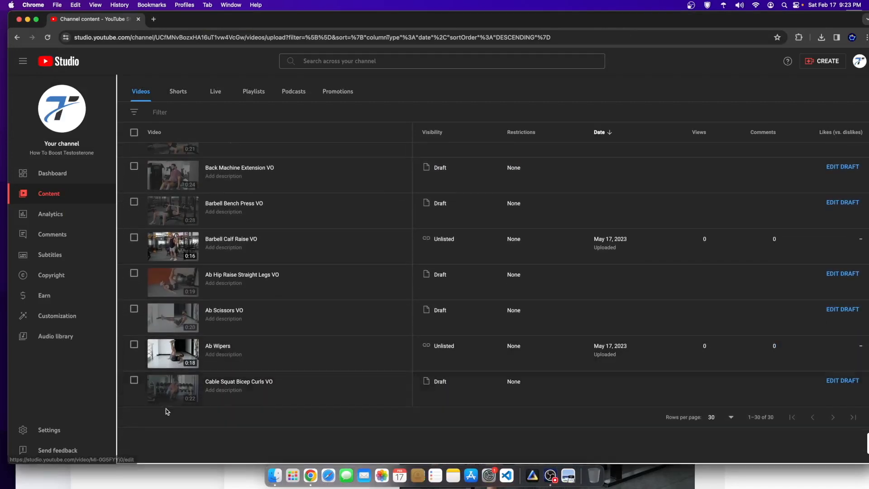
left_click(166, 387)
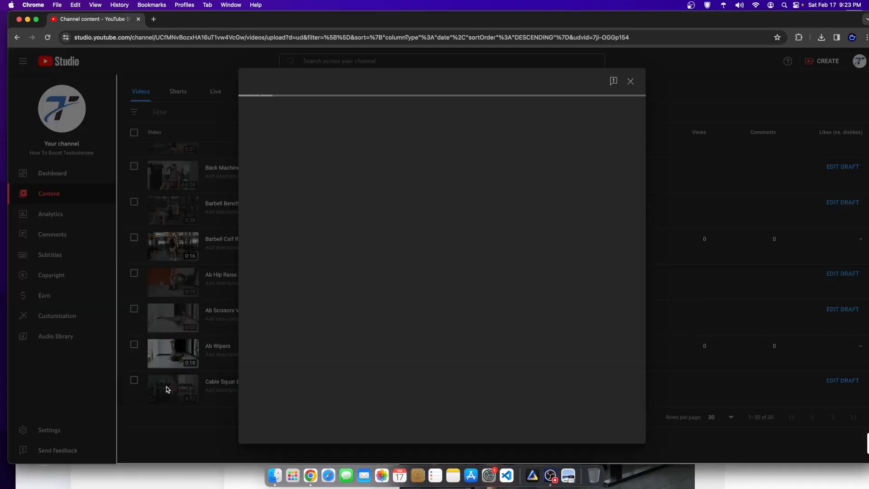
scroll(279, 355, "down", 4)
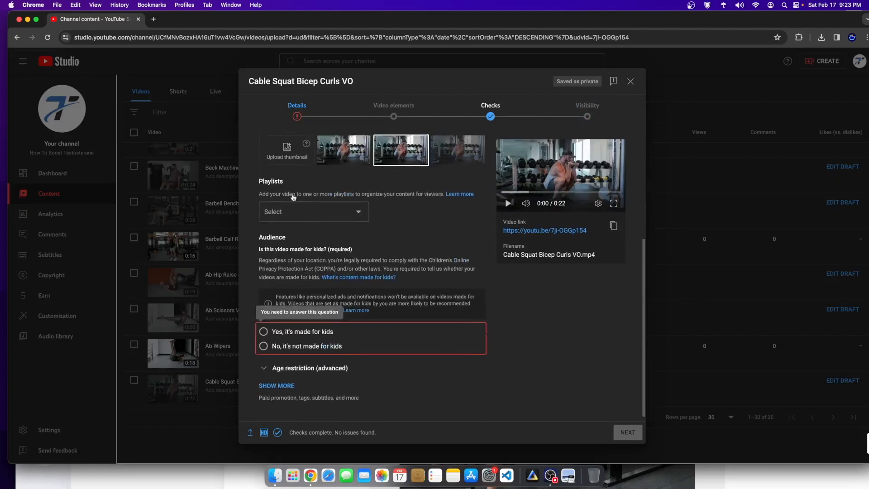
left_click(630, 81)
Step: Copy the Dumbbell Reverse Lunges share link from its video details and return to the builder
scroll(254, 392, "up", 3)
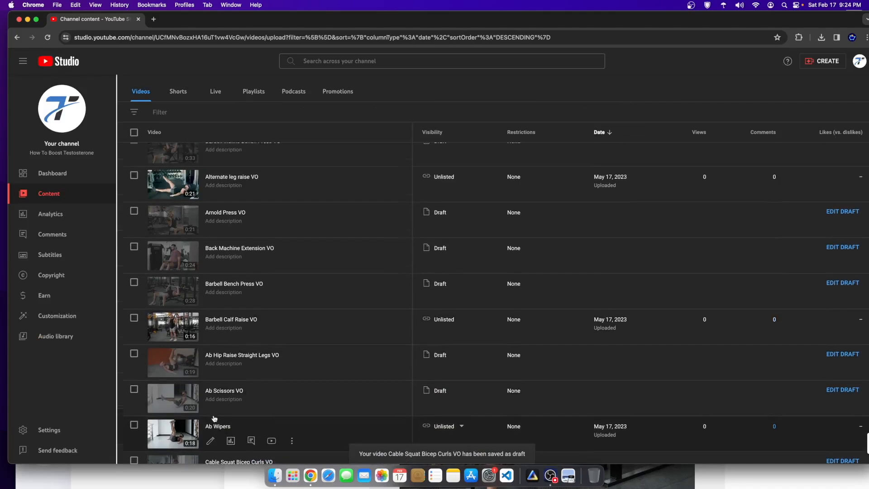
scroll(214, 418, "up", 6)
scroll(184, 373, "up", 5)
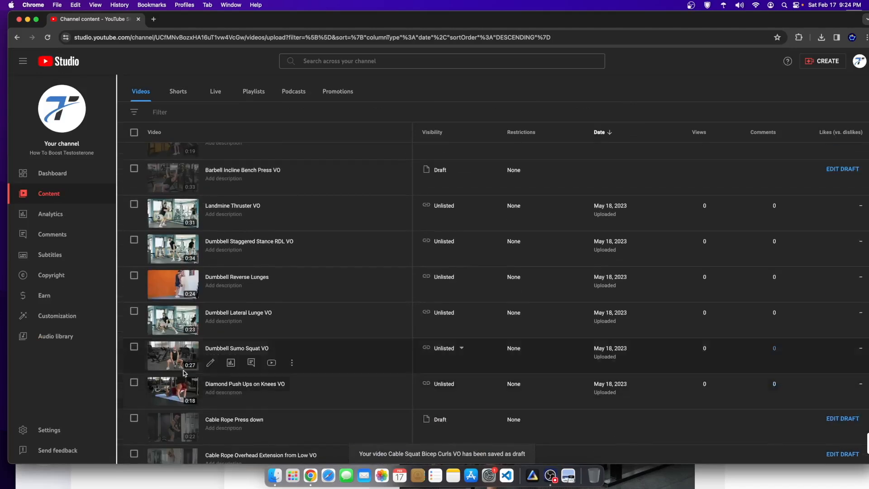
scroll(176, 370, "up", 2)
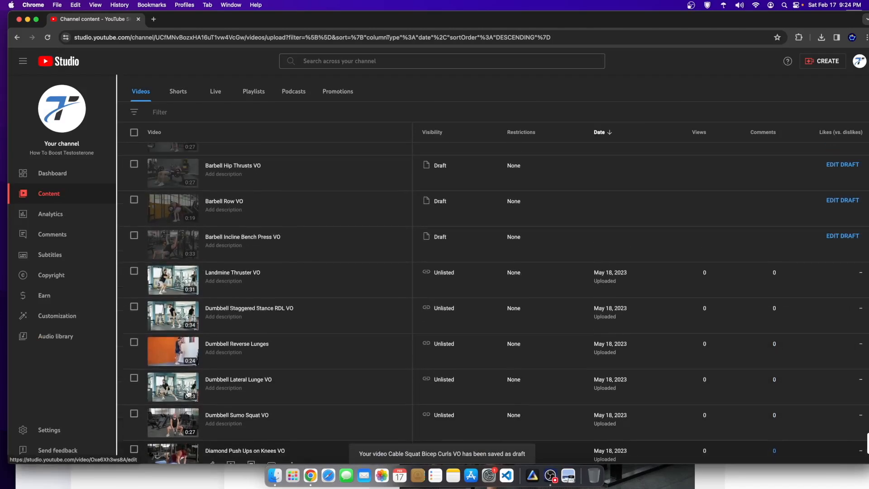
left_click(168, 358)
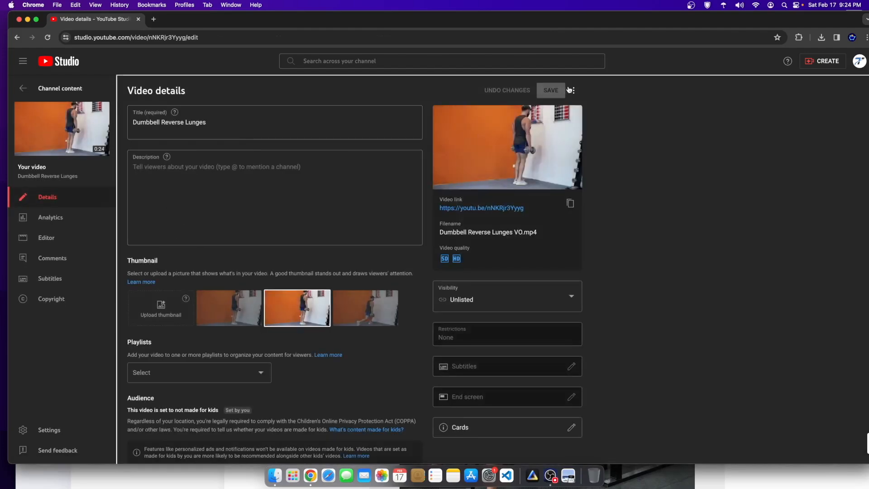
left_click(574, 91)
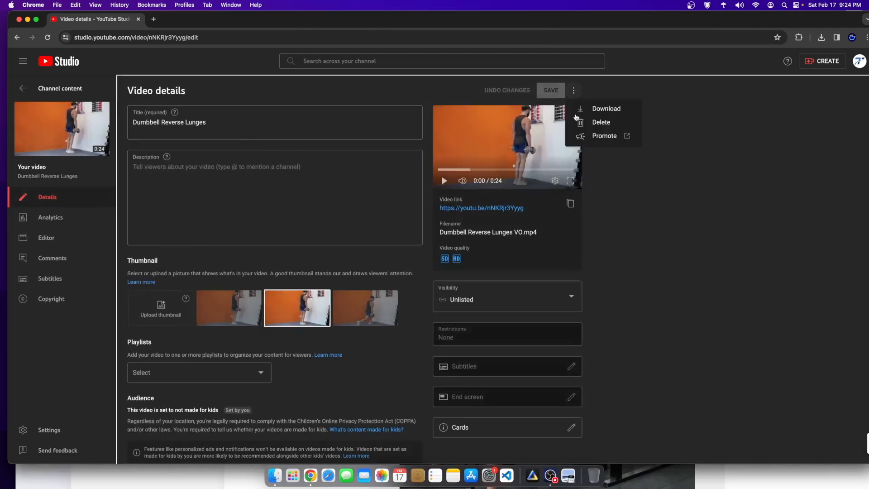
left_click(569, 203)
key("super+grave")
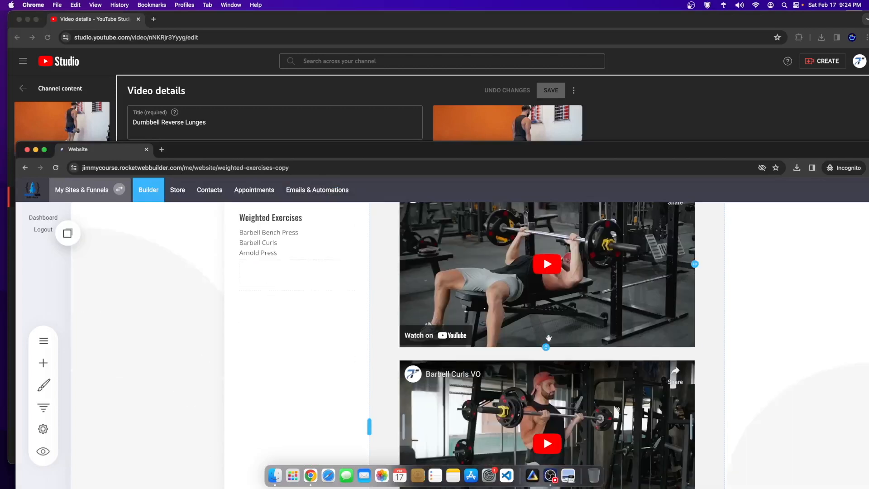
Step: Change the page's main heading from Weighted Exercises to Leg Exercises
scroll(548, 338, "up", 3)
left_click_drag(496, 150, 490, 20)
left_click(36, 210)
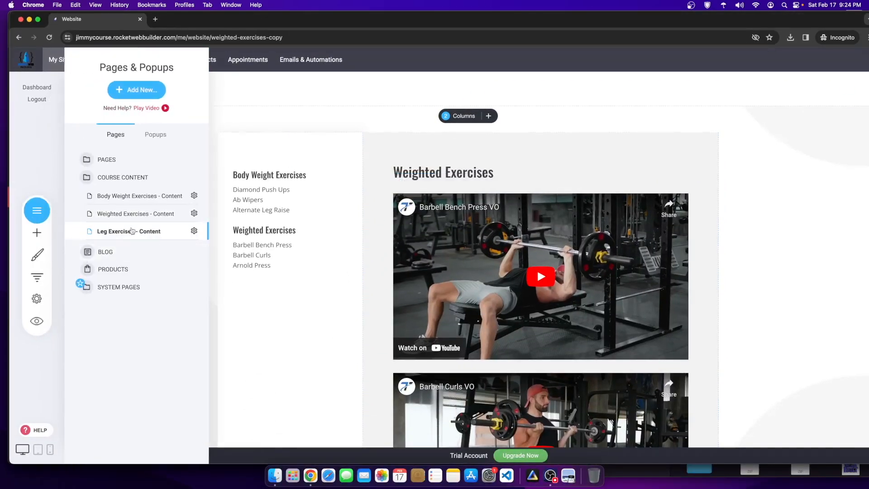
left_click(39, 212)
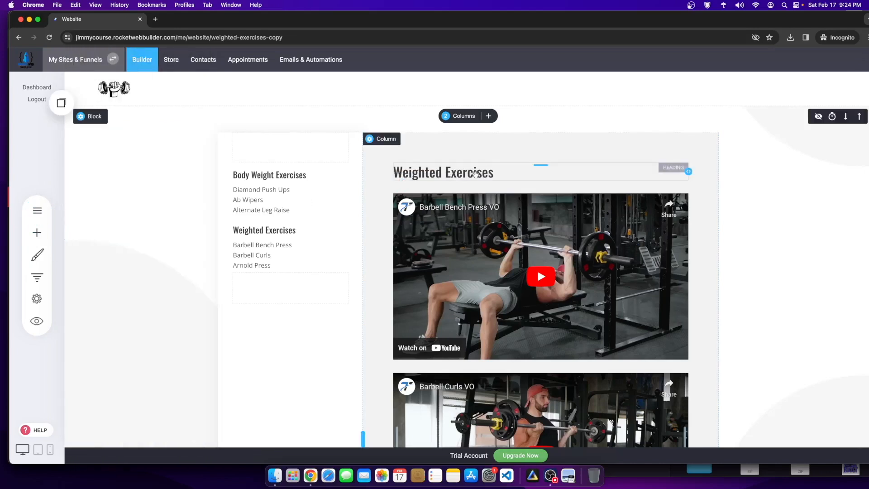
left_click(39, 211)
left_click(38, 211)
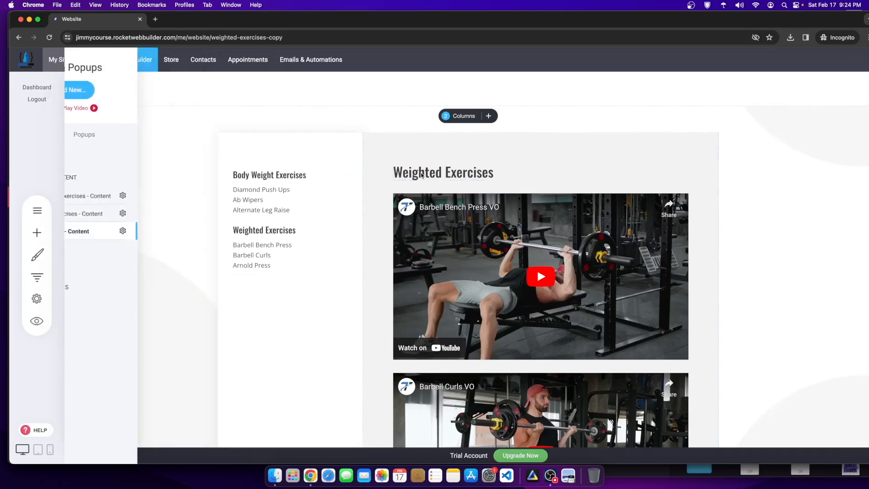
left_click(425, 173)
double_click(427, 173)
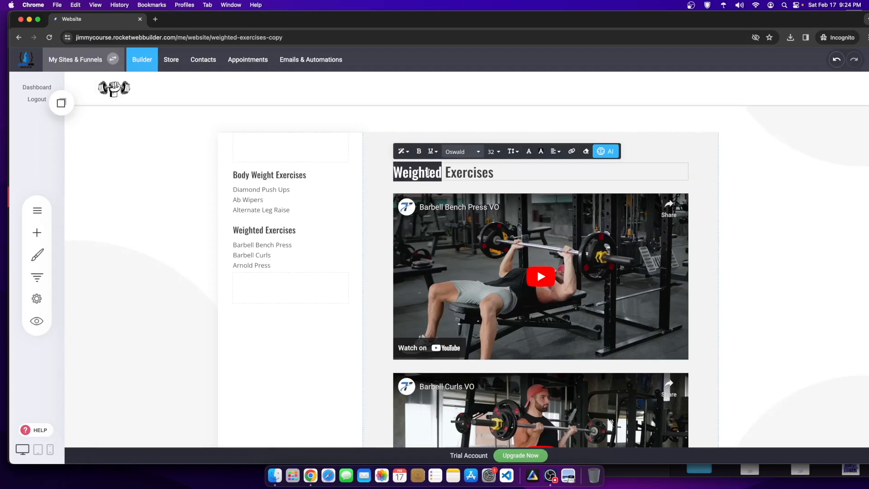
type("Leg")
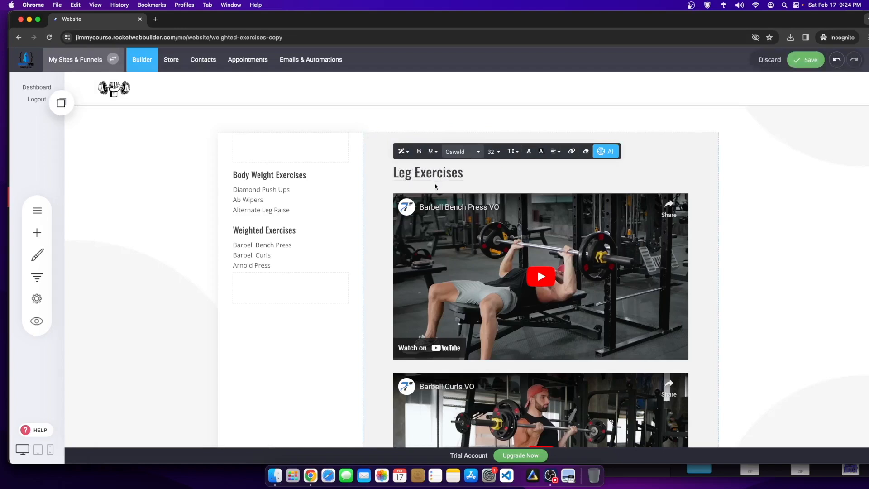
left_click(325, 224)
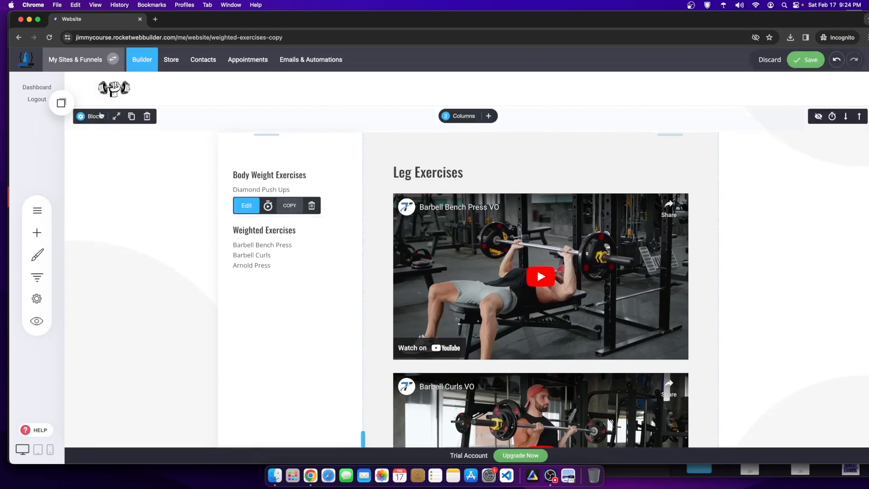
Step: Add a Leg Exercises heading below the sidebar's Weighted Exercises list, with its link removed
left_click(55, 105)
left_click_drag(94, 208, 287, 287)
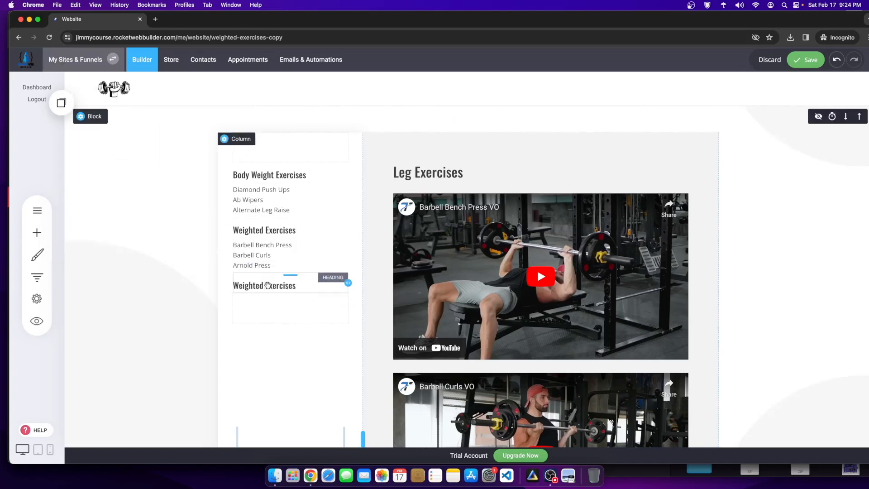
left_click(269, 290)
double_click(250, 288)
type("L")
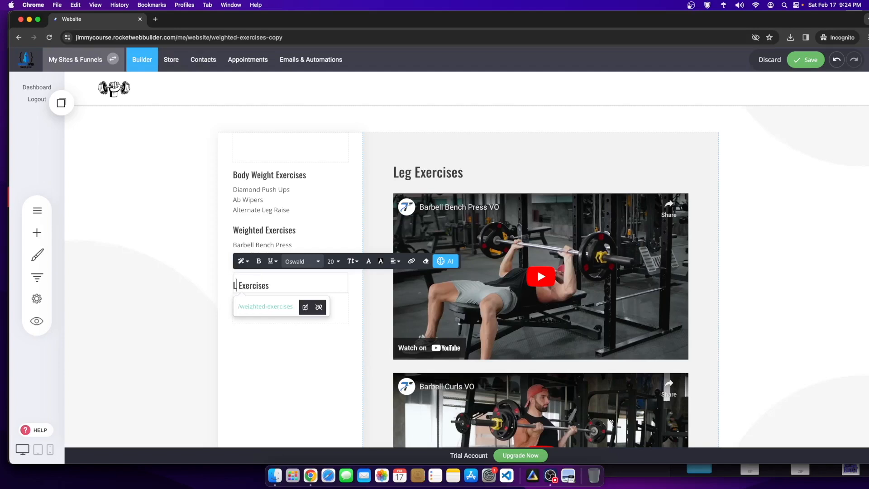
left_click(318, 307)
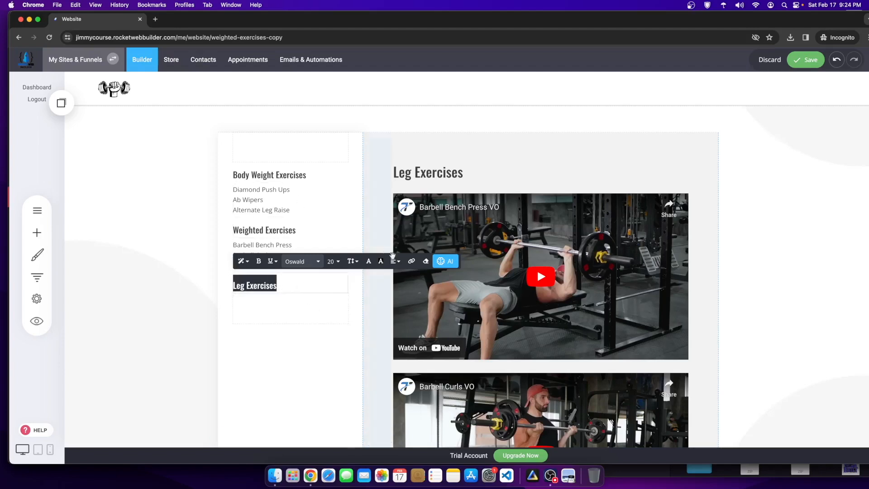
left_click(411, 262)
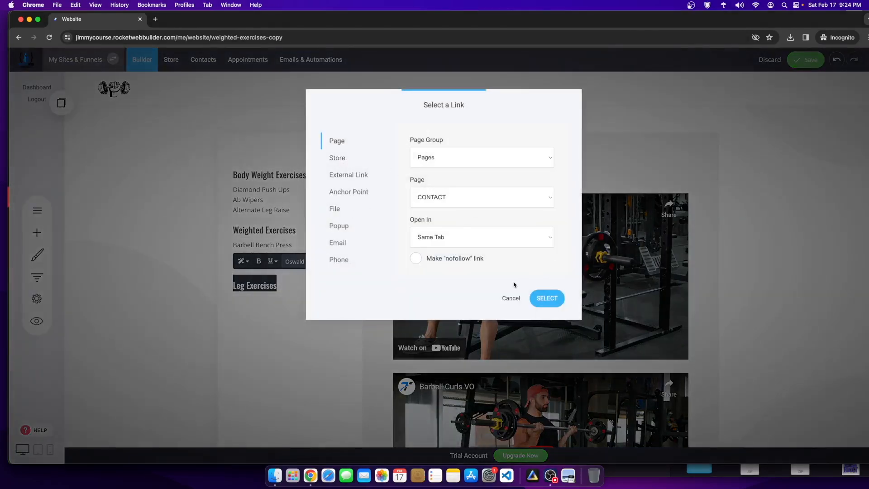
left_click(510, 297)
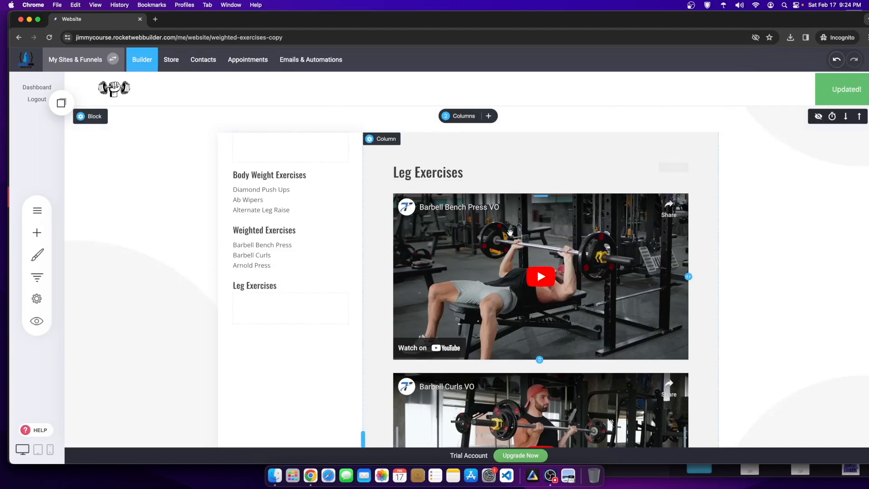
left_click(478, 187)
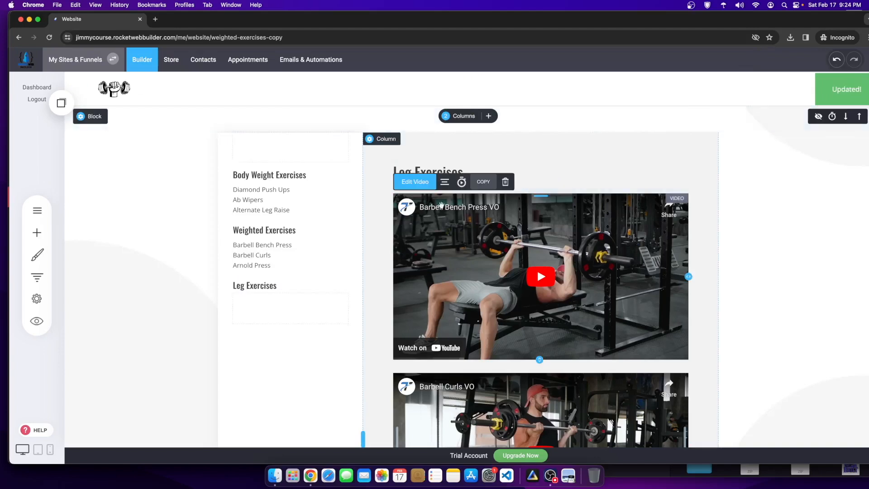
Step: Replace the first video's source with the Dumbbell Reverse Lunges link, save, and reload the builder
left_click(415, 182)
triple_click(254, 196)
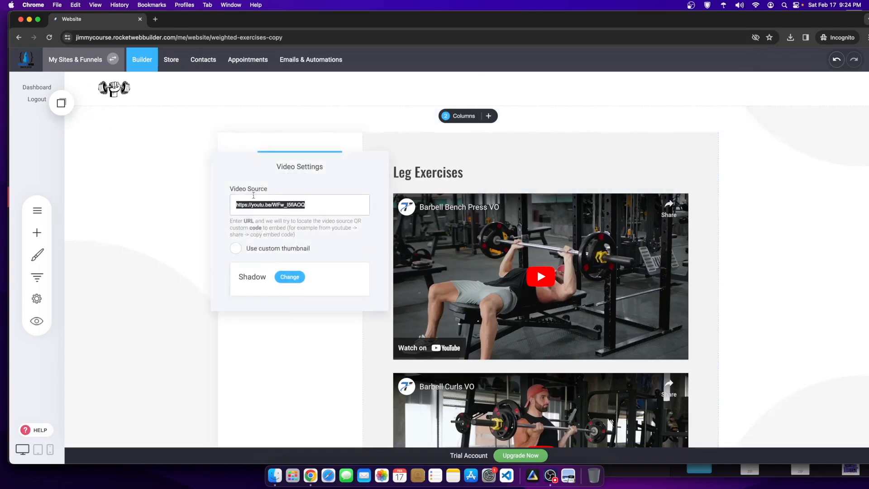
key("super+v")
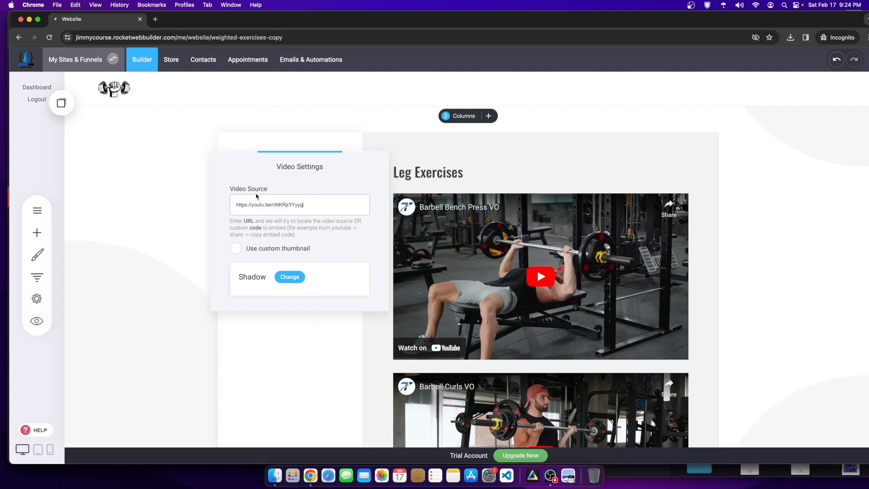
left_click(468, 192)
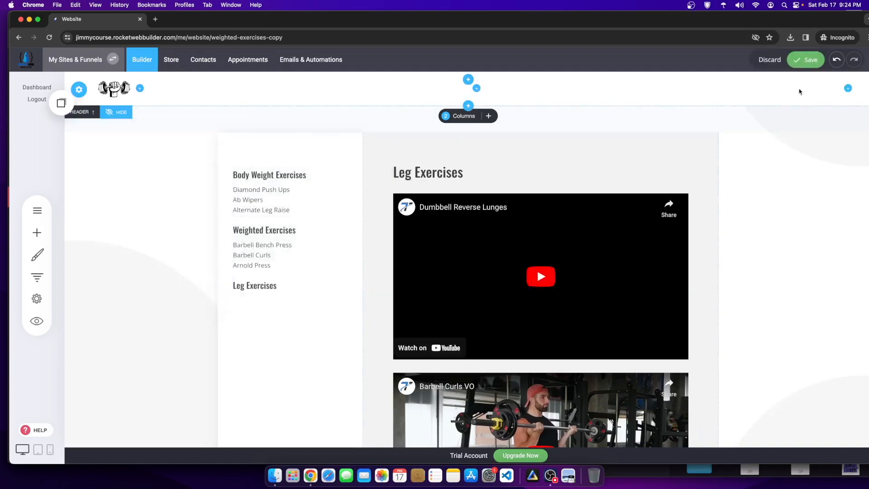
left_click(805, 59)
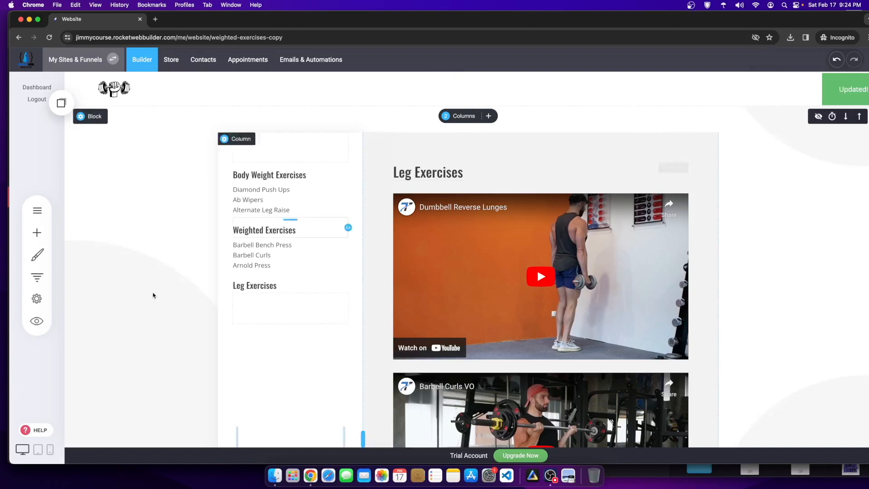
right_click(195, 202)
left_click(209, 226)
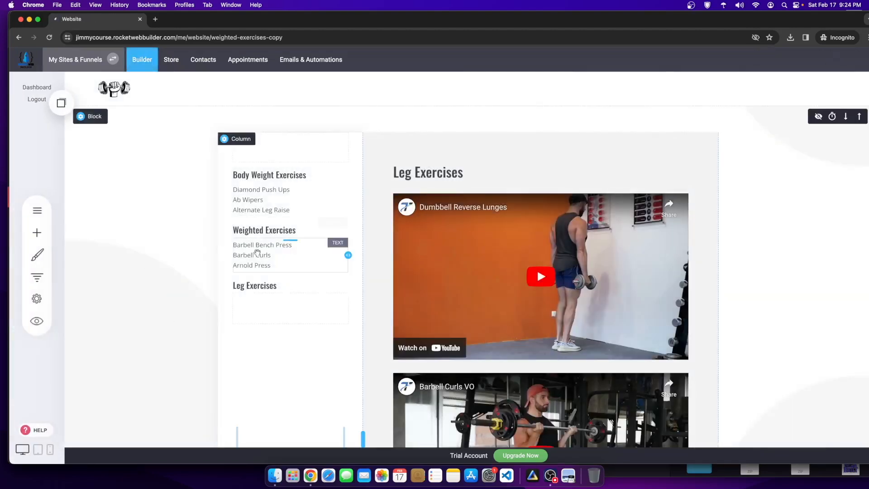
Step: Add a Dumbbell Reverse Lunges text element under the sidebar's Leg Exercises heading and save
left_click(37, 233)
left_click_drag(98, 181, 290, 304)
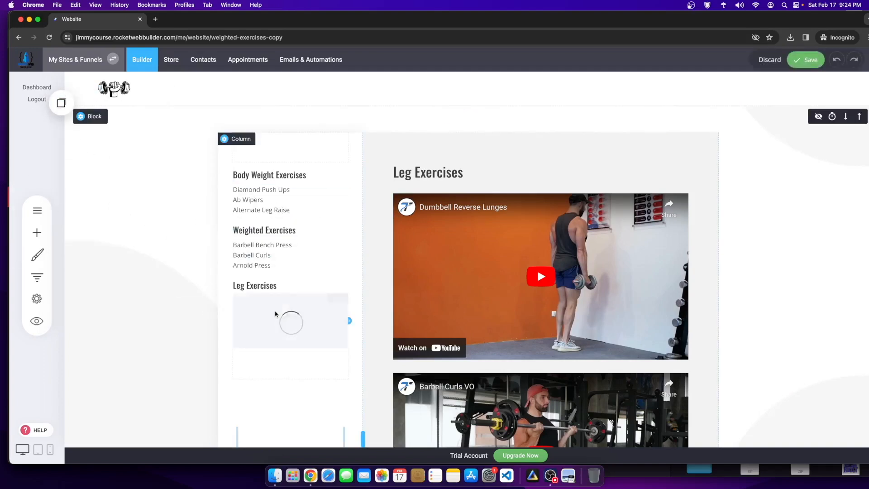
left_click(277, 320)
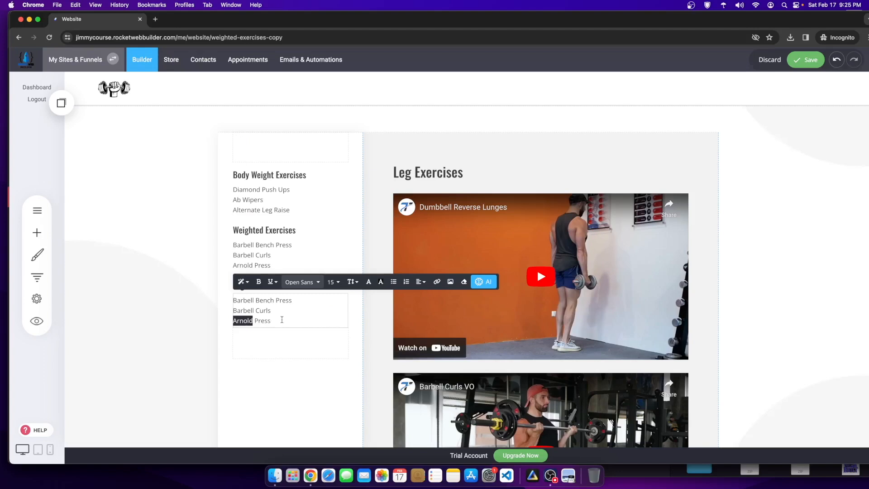
left_click_drag(281, 320, 221, 294)
type("Dumbell Reverse Lu")
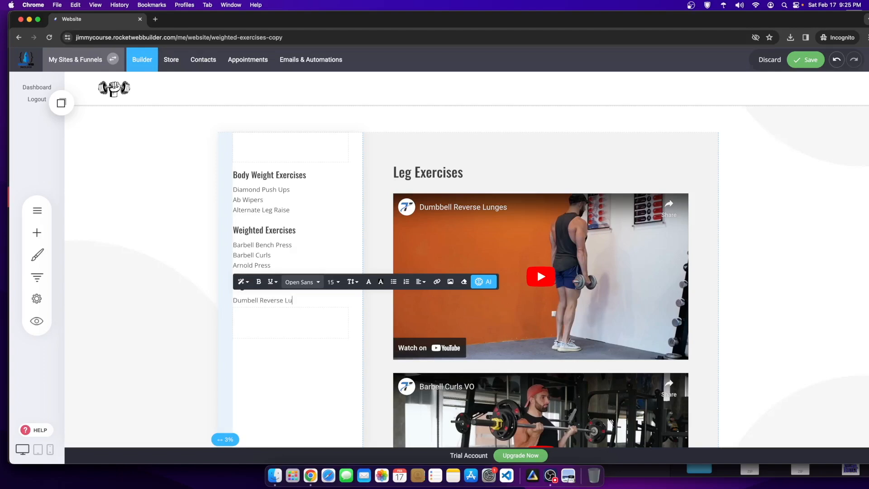
left_click(790, 160)
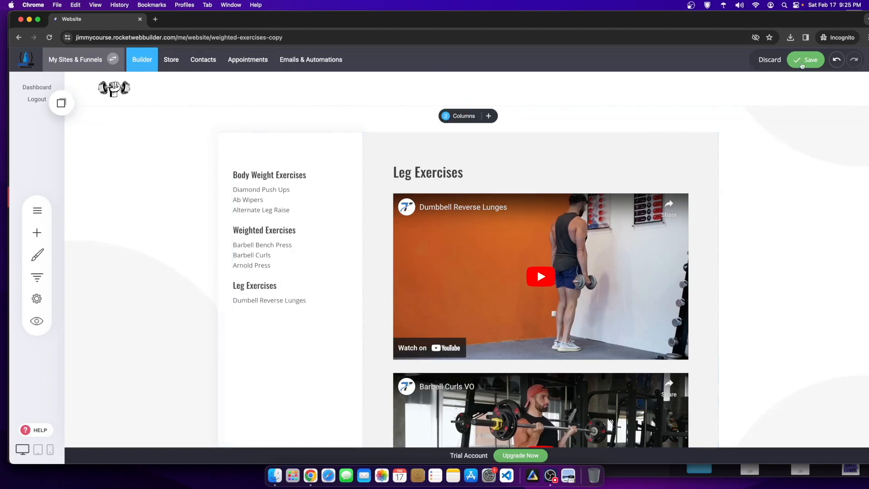
left_click(803, 64)
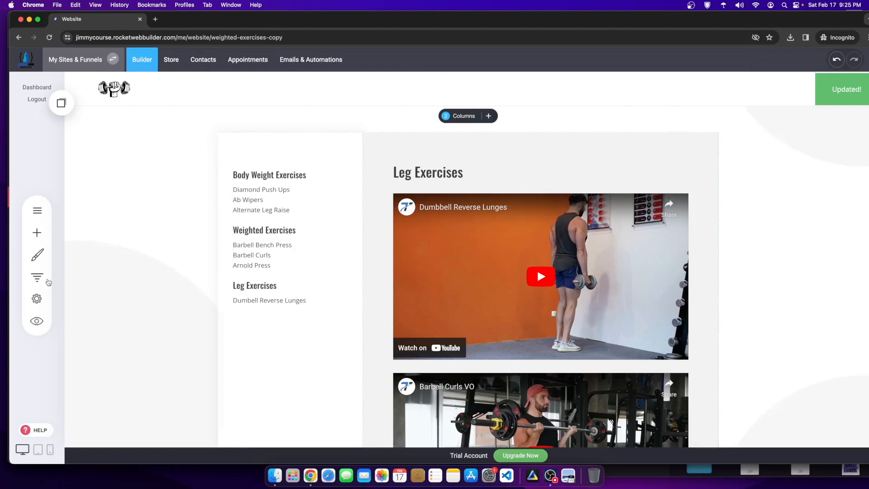
left_click(43, 294)
left_click(116, 119)
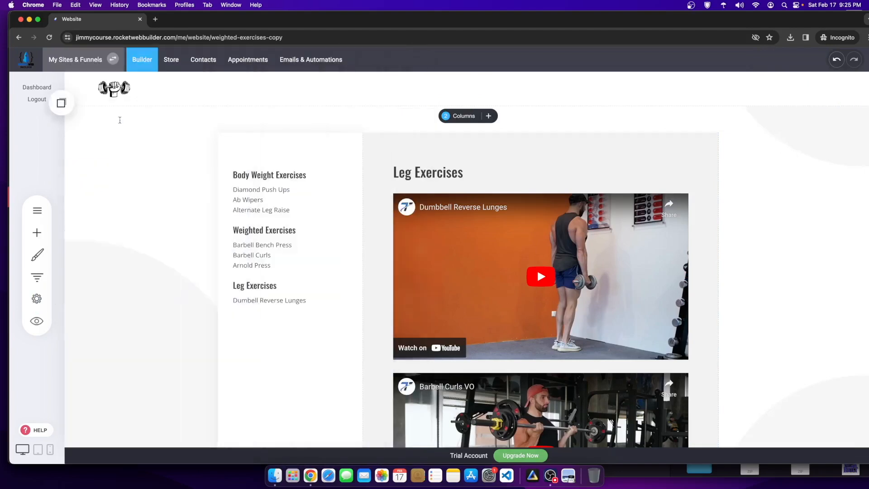
Step: Set the page URL and SEO page title to Leg Exercises, keeping the name Leg Exercises - Content, and save
left_click_drag(417, 215, 352, 213)
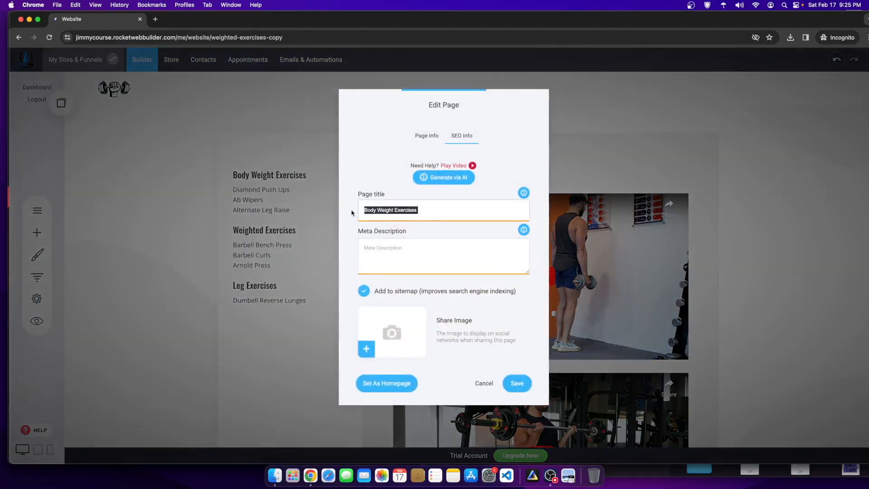
left_click(427, 135)
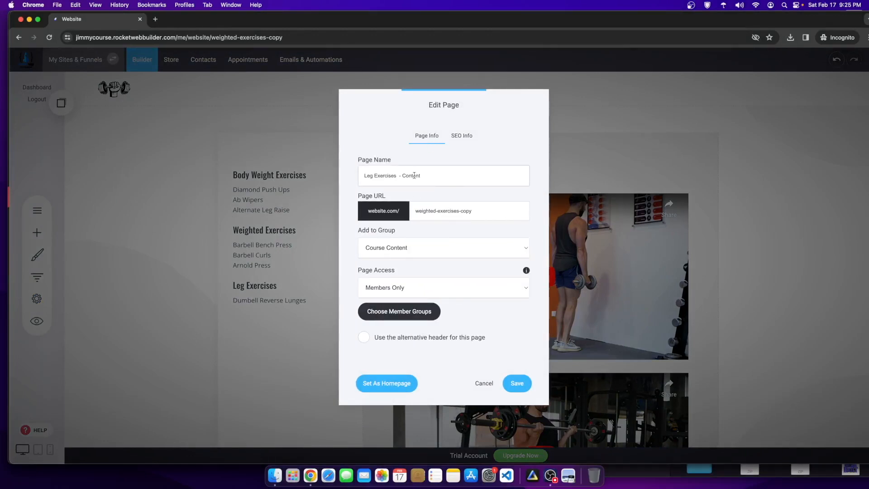
left_click(462, 134)
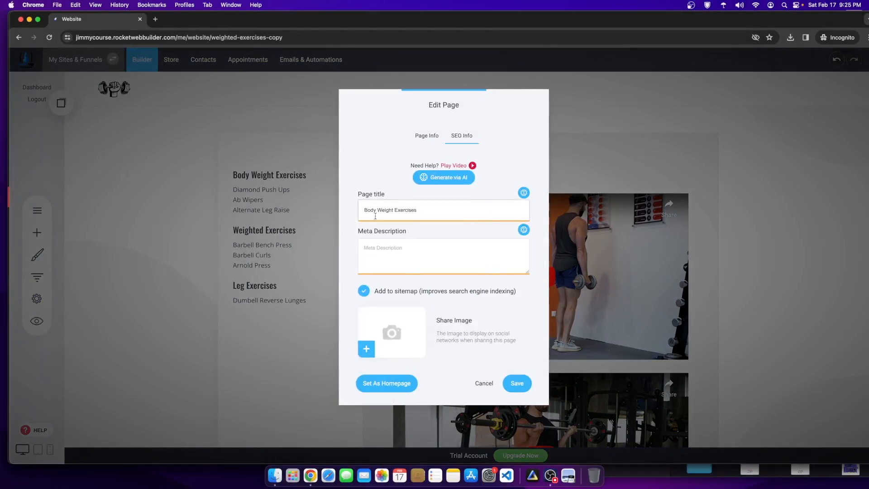
left_click(426, 135)
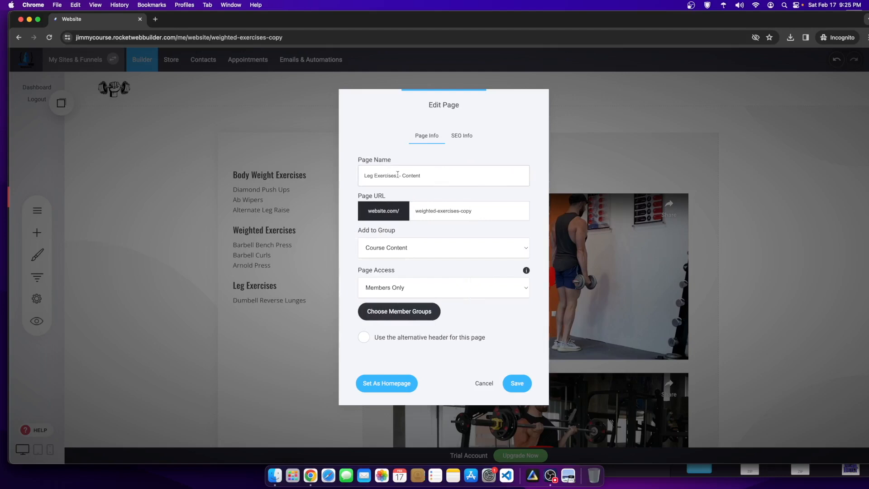
key("super+c")
key("Right")
key("super+v")
left_click(461, 136)
key("super+v")
key("super+a")
key("super+v")
left_click(517, 383)
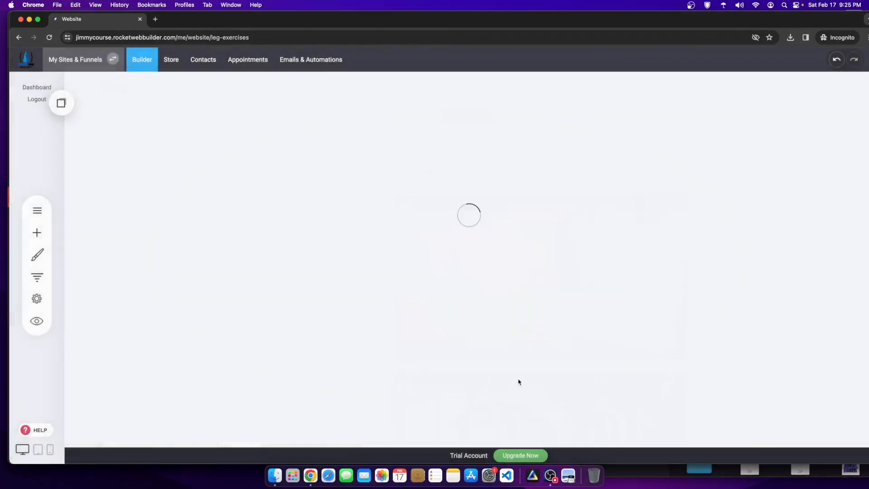
scroll(537, 186, "down", 5)
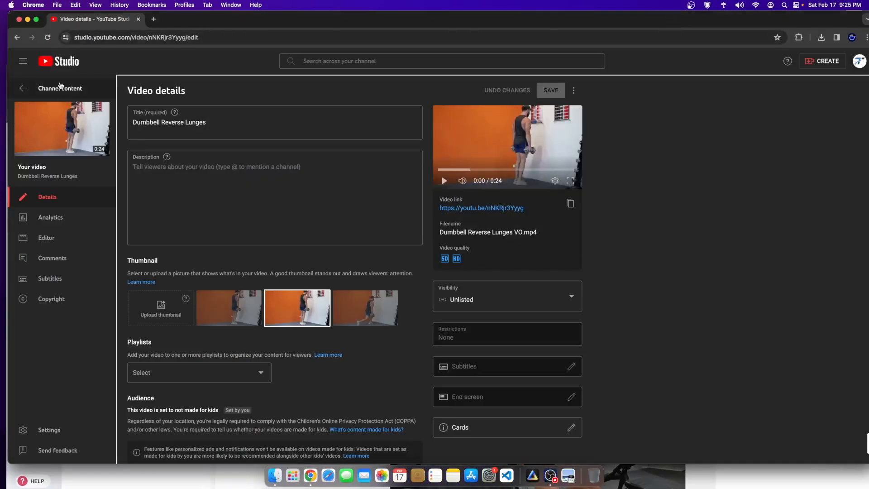
Step: Publish the Barbell Deadlift VO draft as unlisted, not made for kids, and copy its link
left_click(60, 87)
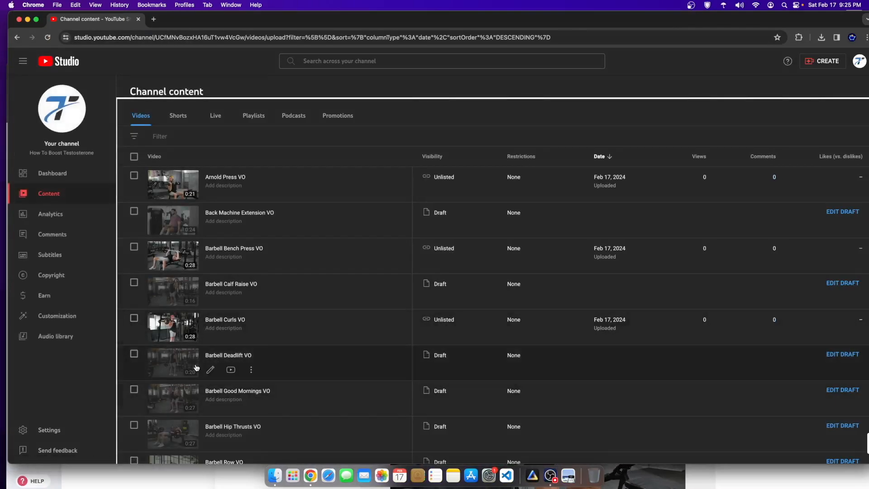
left_click(171, 372)
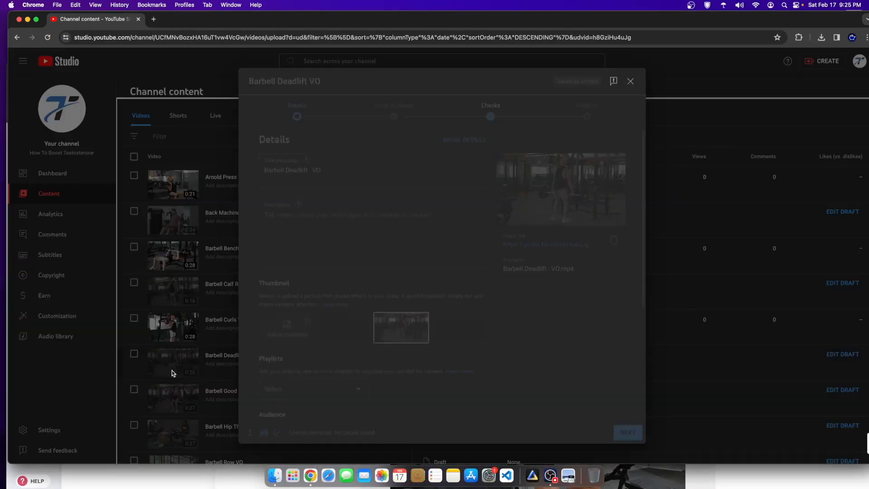
left_click(584, 114)
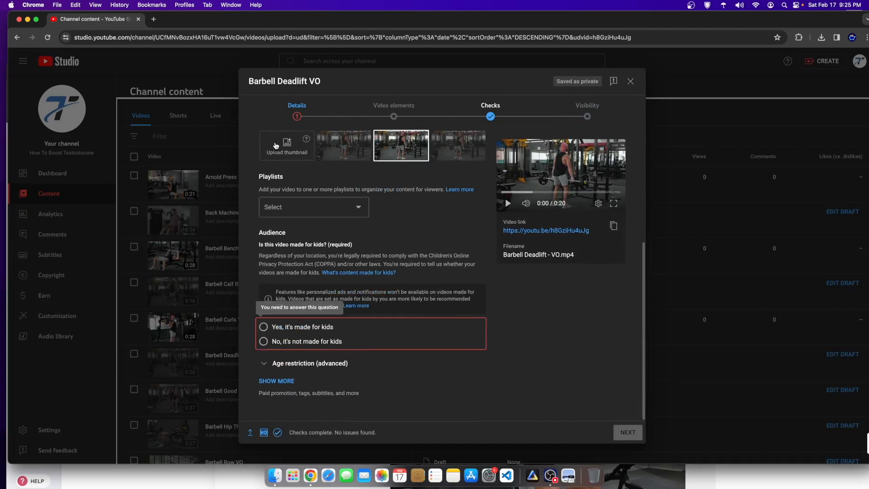
left_click(280, 344)
left_click(587, 113)
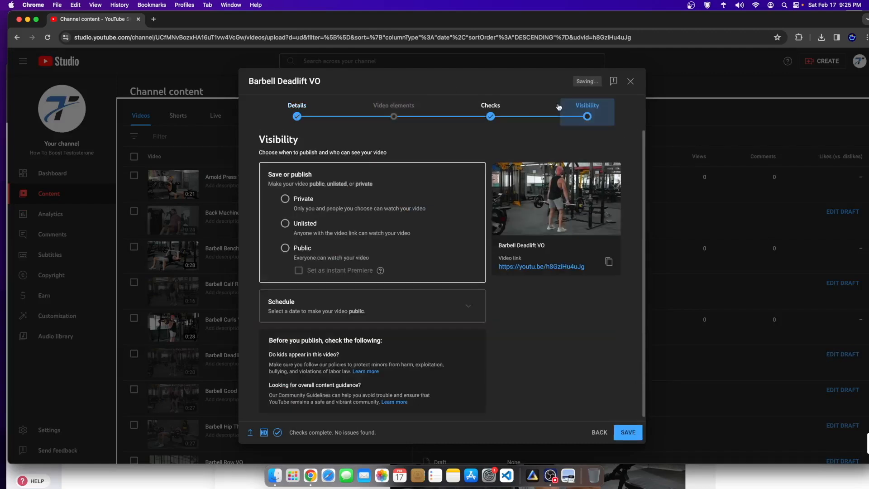
left_click(627, 432)
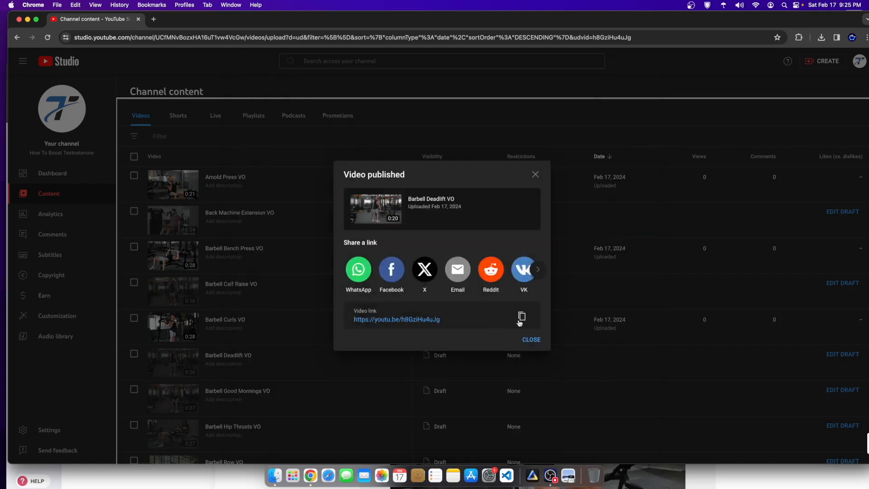
left_click(519, 321)
left_click(737, 464)
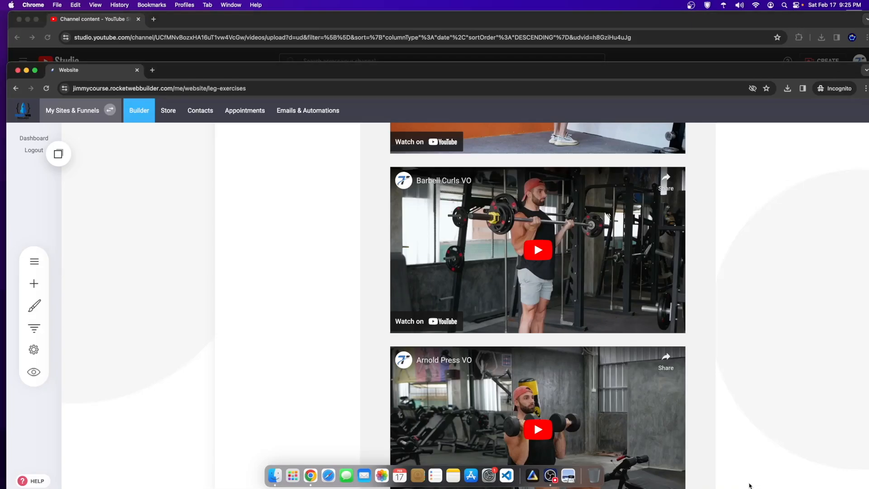
Step: Replace the Barbell Curls video's source with the Barbell Deadlift VO link and save the page
scroll(496, 344, "up", 5)
scroll(493, 343, "down", 3)
left_click(492, 341)
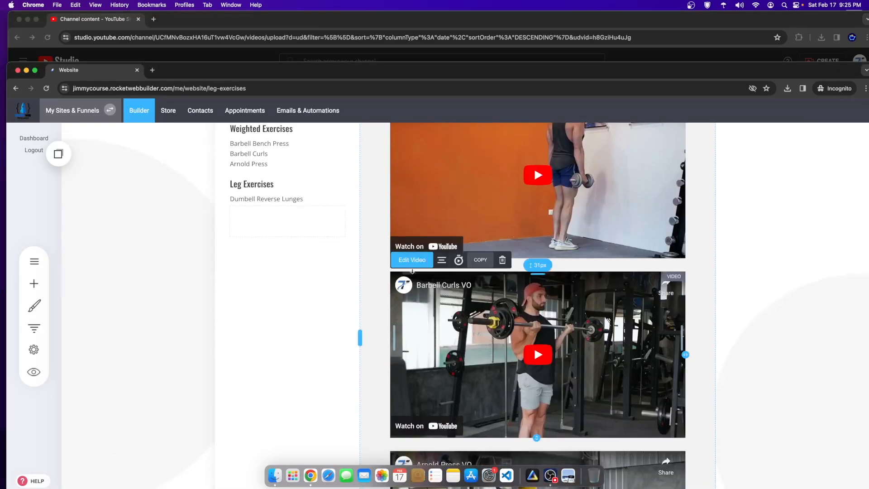
left_click(411, 259)
left_click_drag(308, 282, 222, 277)
key("super+v")
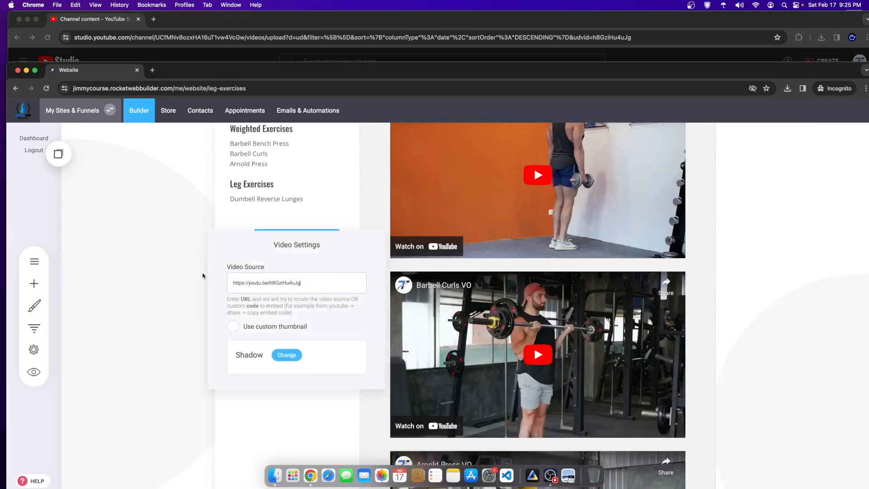
left_click(342, 203)
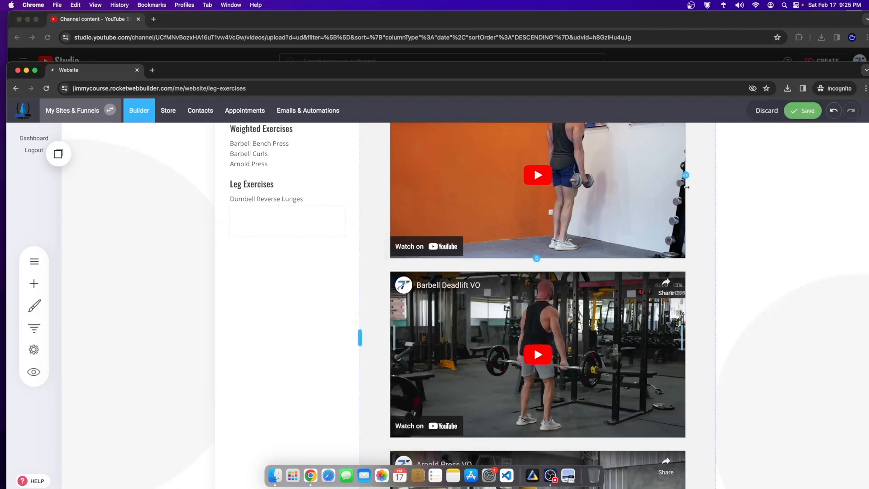
left_click(802, 110)
scroll(317, 272, "down", 2)
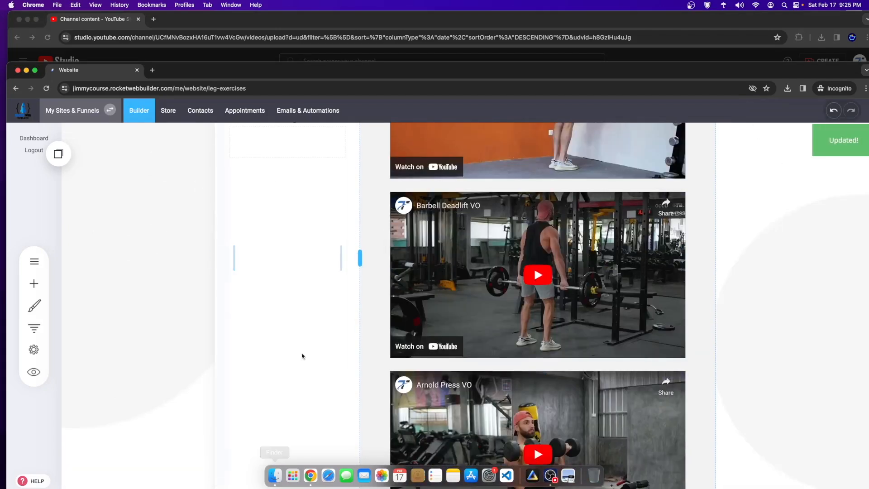
left_click(558, 21)
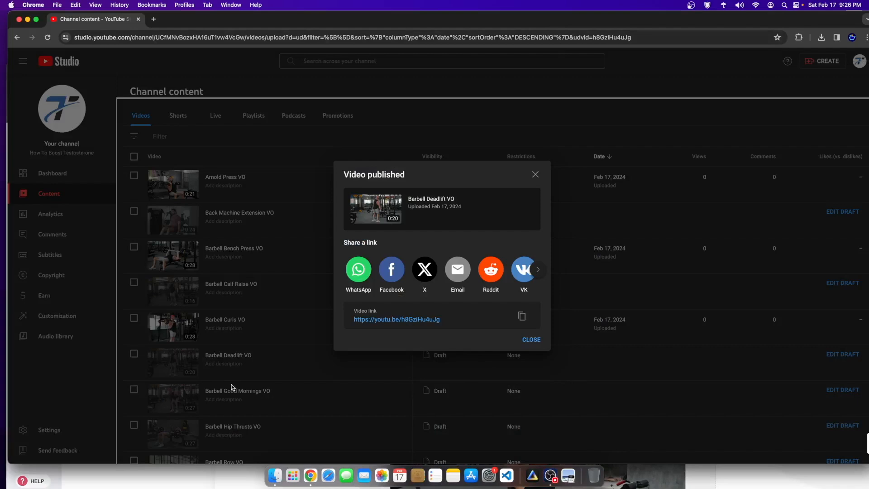
Step: Publish the Barbell Hip Thrusts VO draft as unlisted, not made for kids, and copy its link
left_click(535, 175)
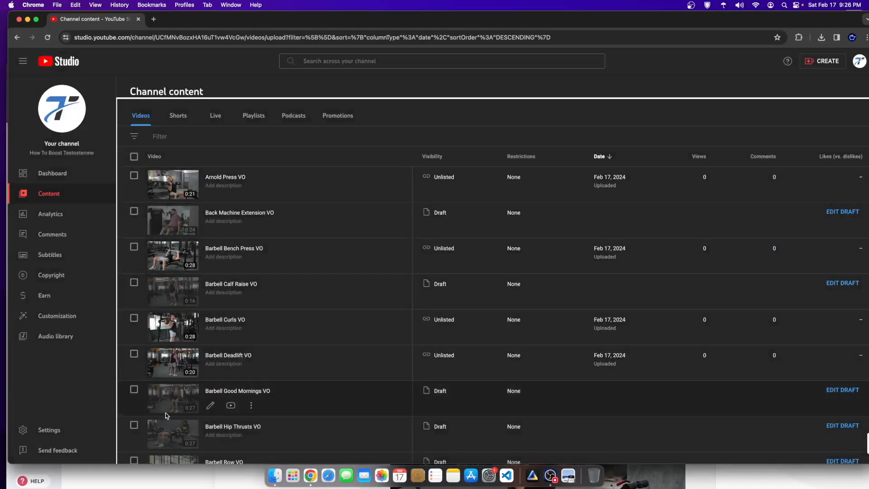
left_click(229, 426)
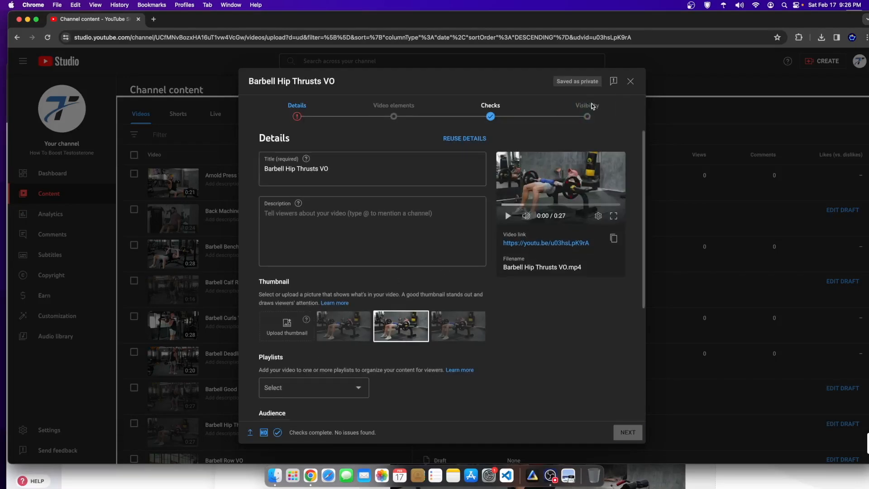
scroll(317, 294, "down", 5)
left_click(284, 343)
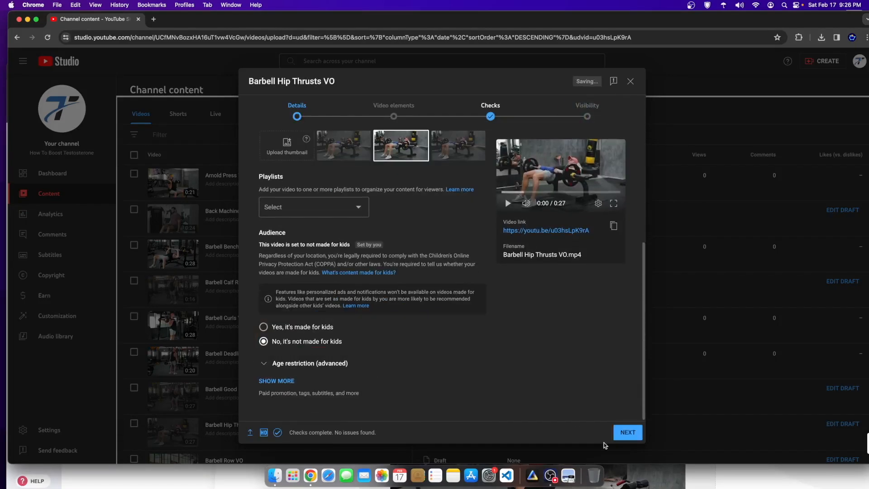
left_click(629, 434)
left_click(587, 114)
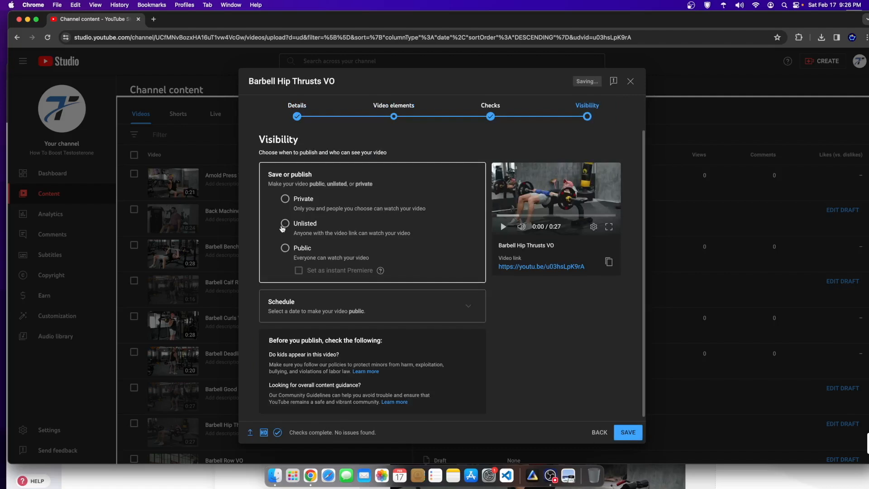
left_click(625, 434)
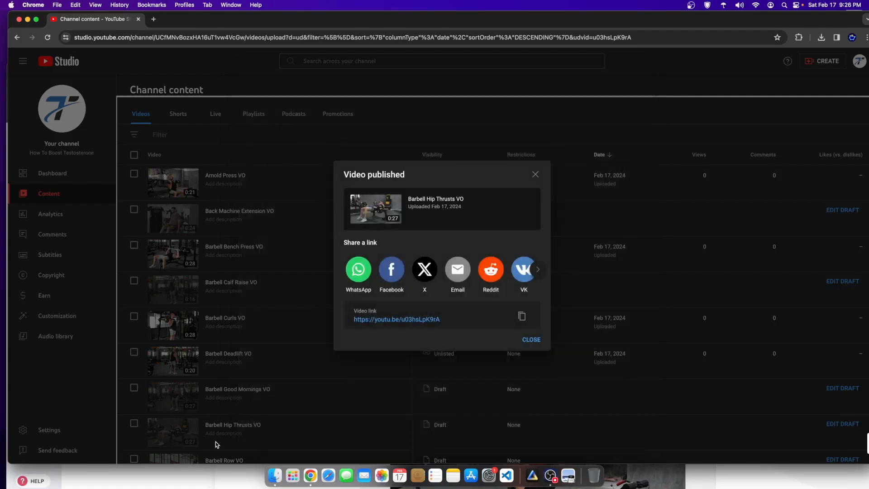
left_click(522, 316)
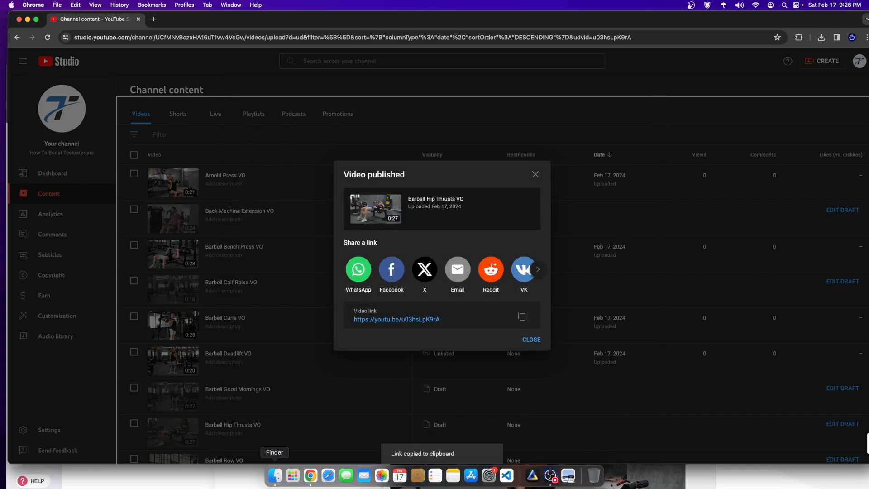
left_click(200, 478)
Step: Replace the Arnold Press video's source with the Barbell Hip Thrusts link and save the page
scroll(488, 275, "down", 2)
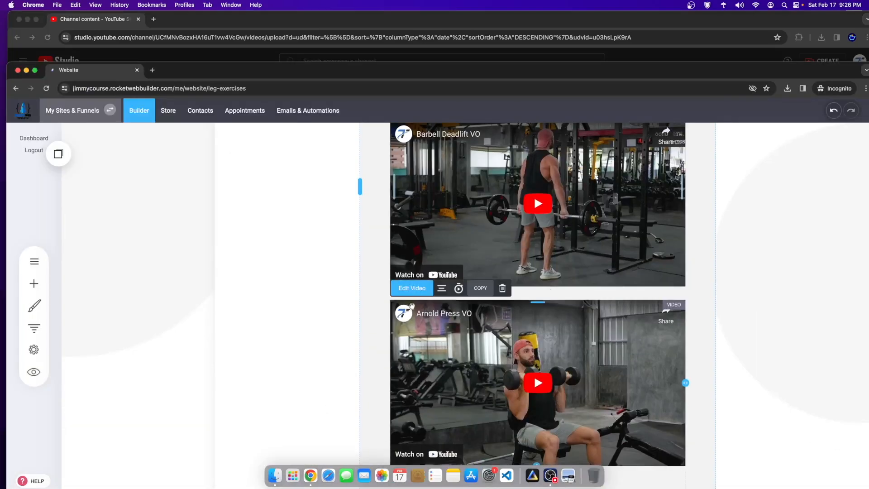
left_click(412, 288)
key("super+a")
key("super+v")
left_click(754, 276)
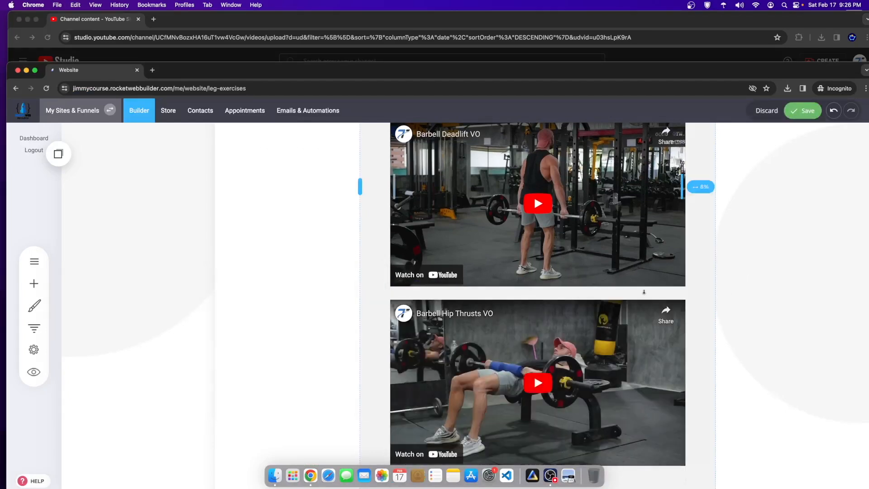
scroll(619, 310, "up", 8)
scroll(600, 301, "down", 5)
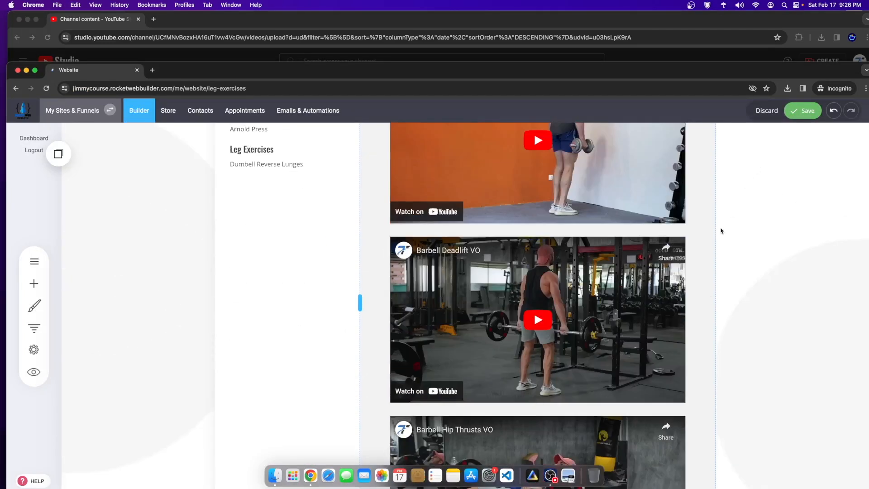
scroll(721, 231, "up", 3)
left_click(801, 111)
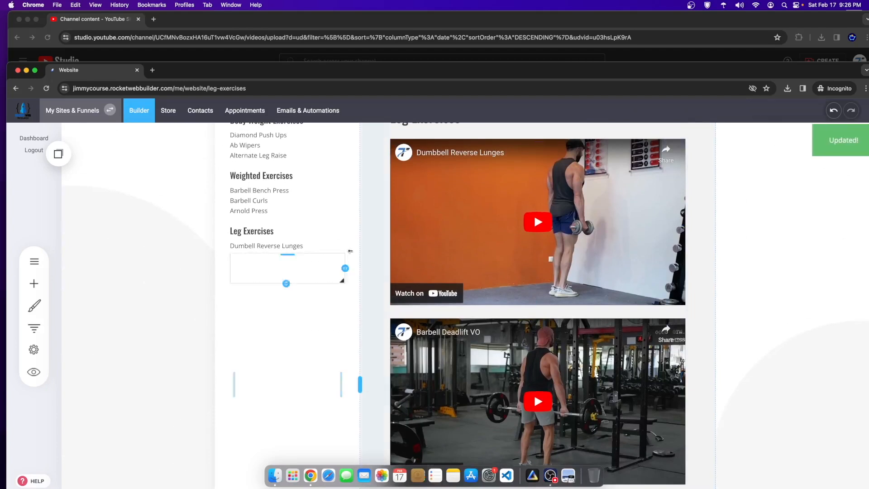
scroll(534, 285, "up", 2)
scroll(283, 203, "down", 4)
scroll(314, 294, "up", 2)
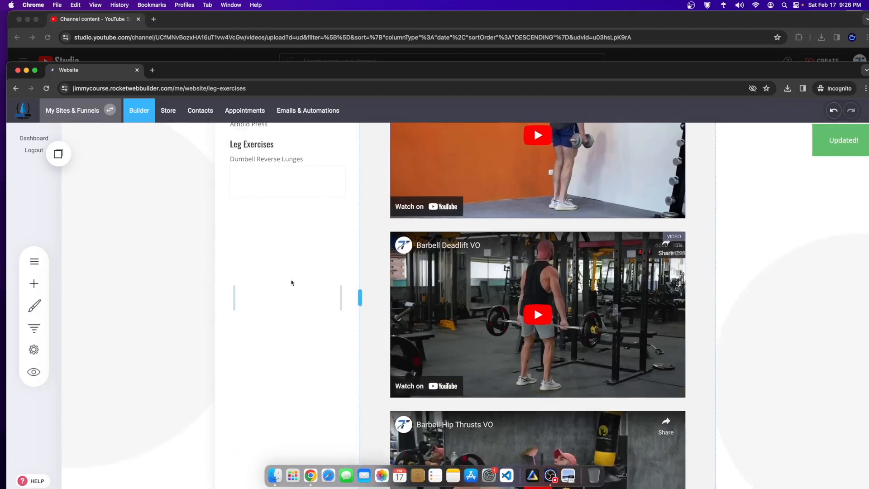
scroll(297, 239, "up", 3)
Step: Add Barbell Deadlift and Barbell Hip Thrust after Dumbbell Reverse Lunges in the sidebar list and save
left_click(295, 333)
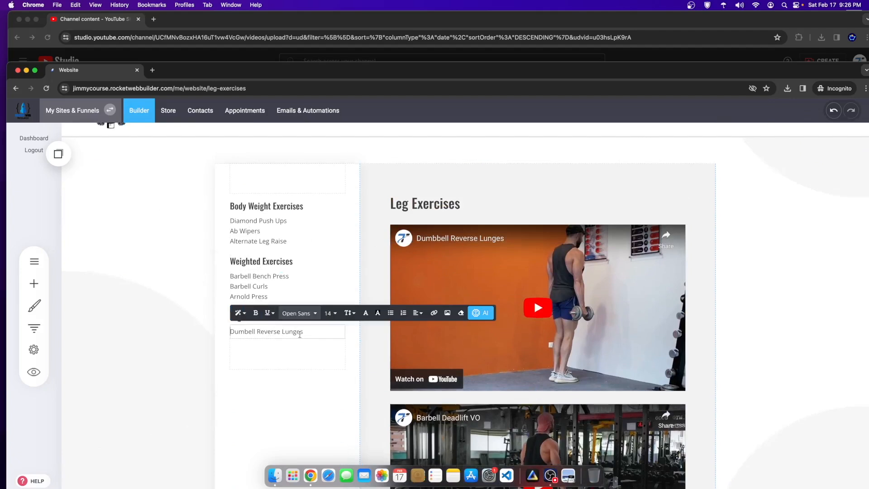
type("Barbell Deadlift")
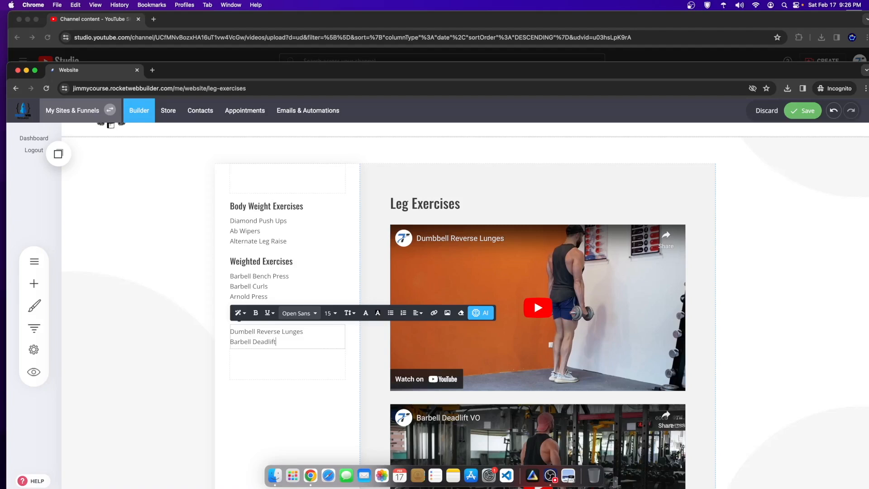
scroll(533, 299, "down", 5)
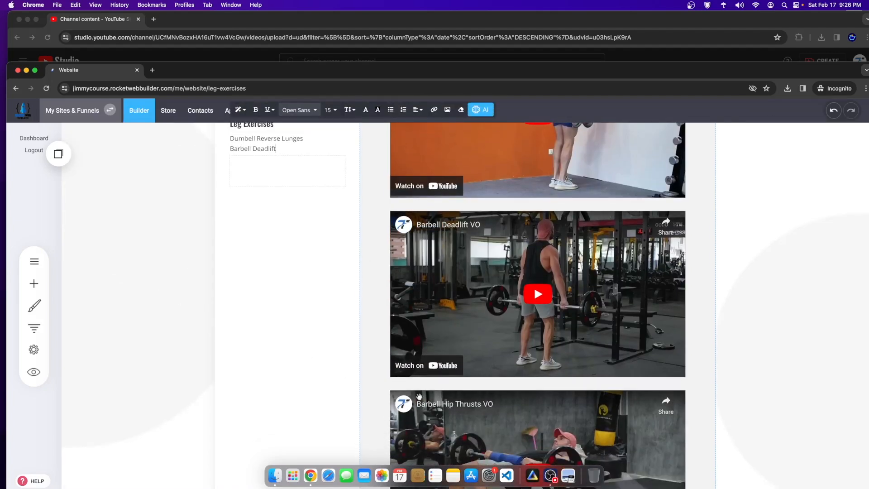
scroll(446, 406, "up", 4)
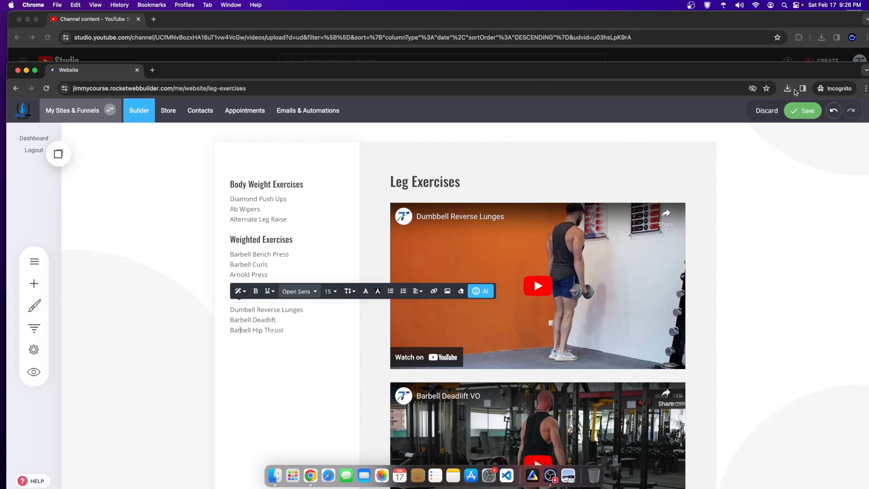
left_click(803, 111)
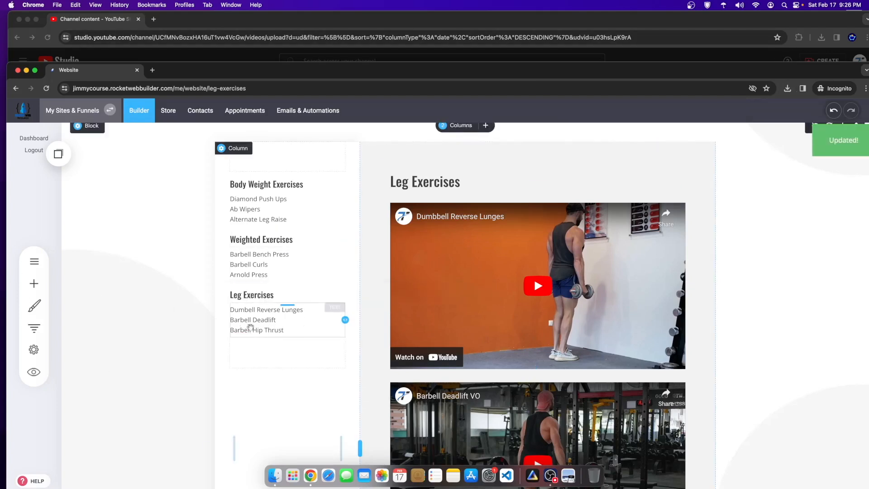
Step: Select the sidebar Leg Exercises heading's text and start adding a link to it
left_click(280, 329)
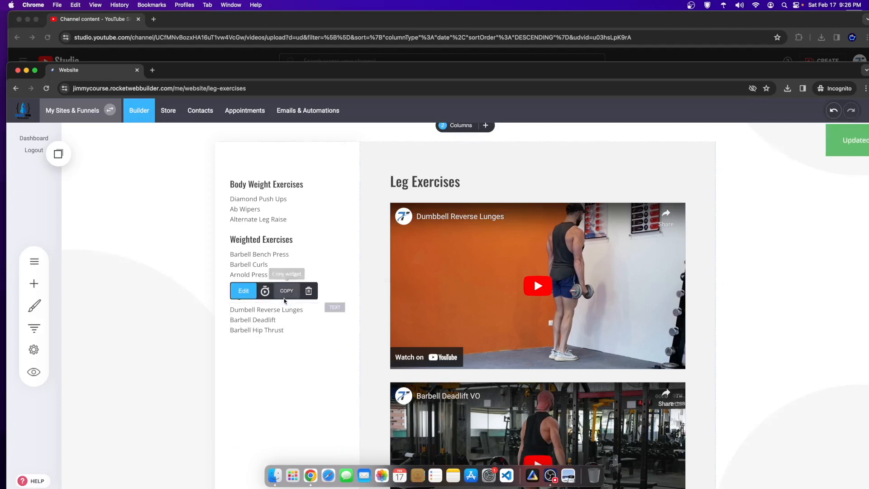
left_click(244, 293)
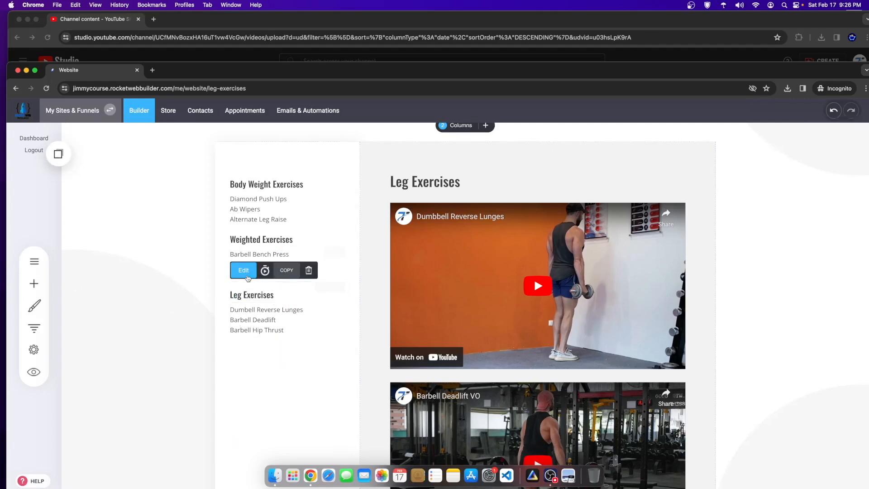
left_click(243, 270)
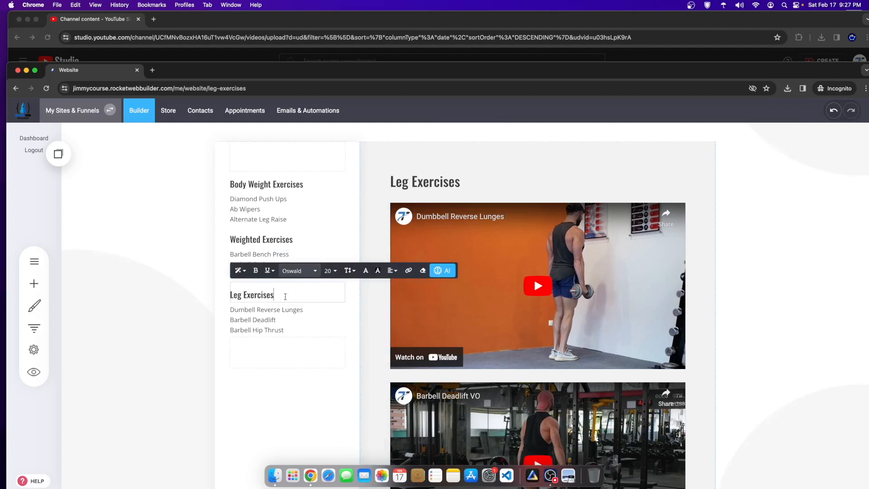
left_click_drag(285, 297, 229, 295)
left_click(409, 270)
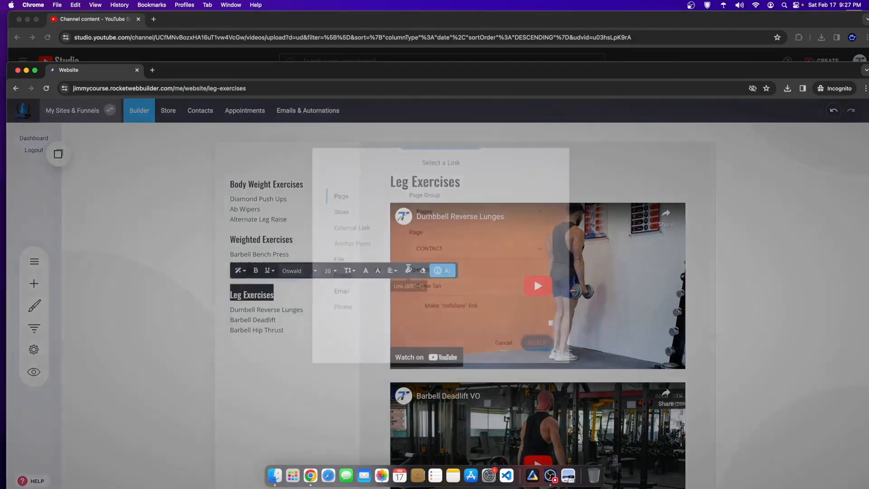
Step: Point the link at Leg Exercises - Content in the Course Content page group, then save
left_click(455, 256)
left_click(427, 210)
left_click(440, 249)
left_click(442, 217)
left_click(402, 223)
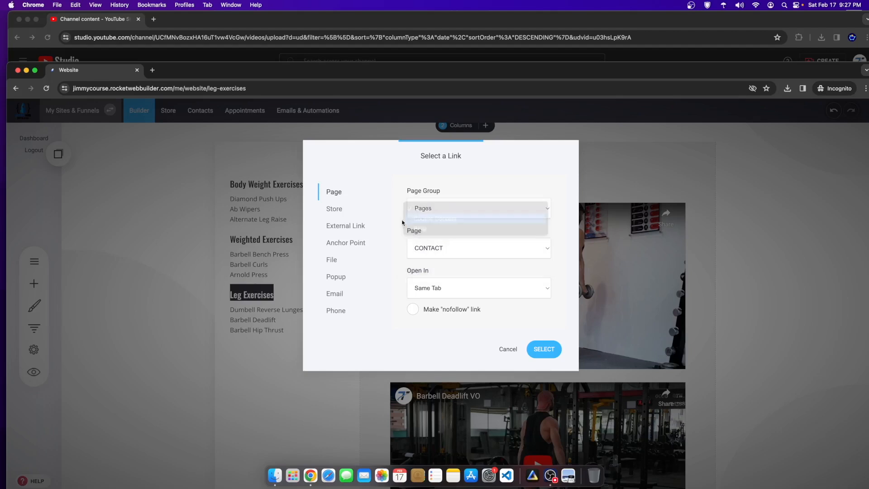
left_click(434, 248)
left_click(430, 269)
left_click(544, 349)
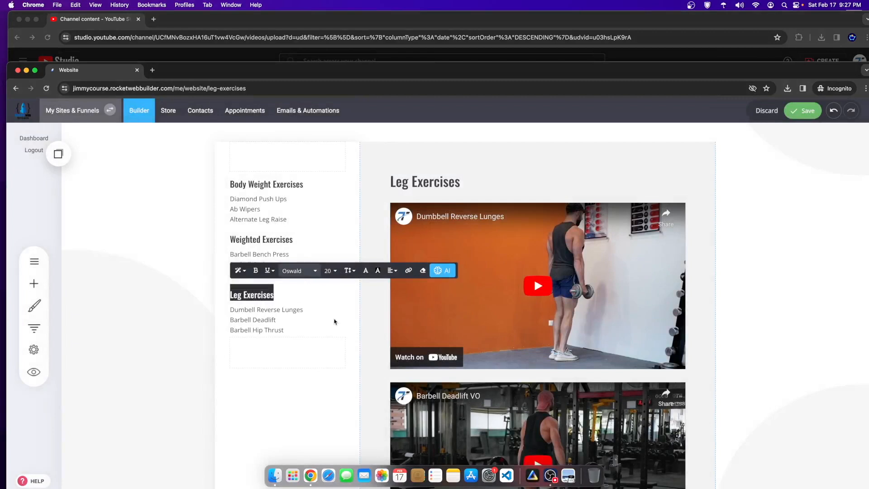
left_click(815, 115)
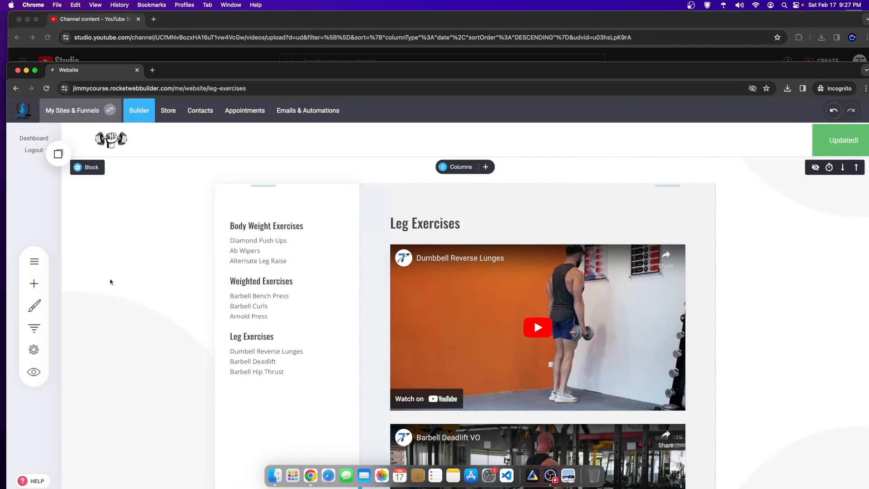
Step: Go to the Body Weight Exercises - Content page via the site pages list
left_click(34, 262)
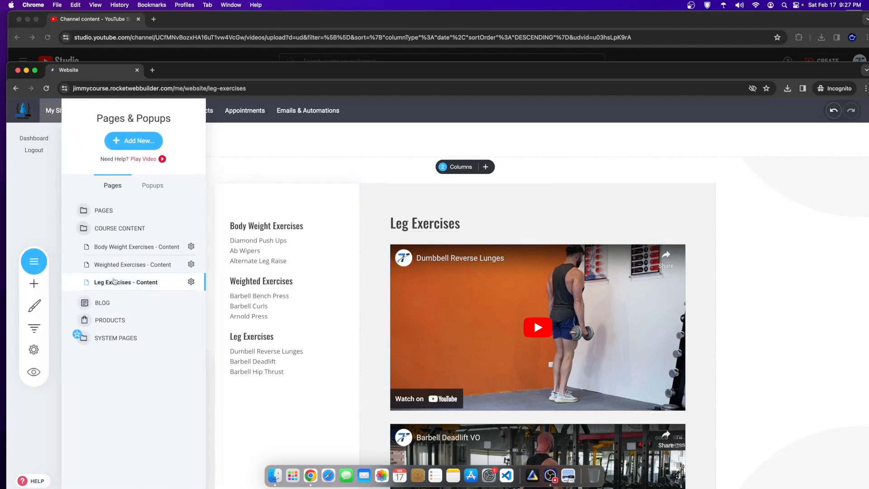
left_click(110, 252)
left_click(134, 284)
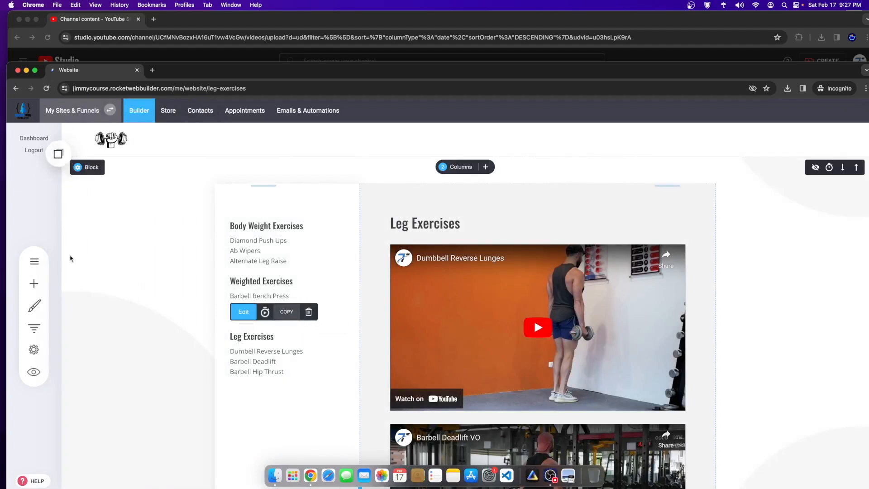
left_click(34, 262)
left_click(123, 244)
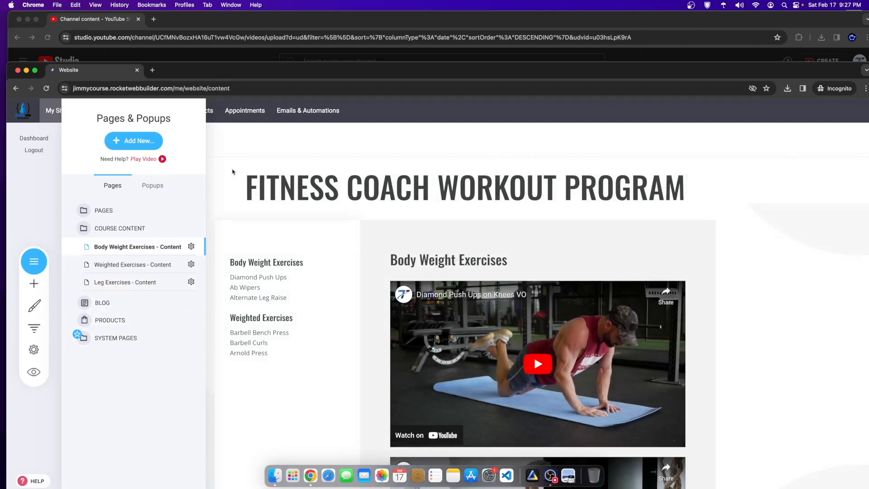
Step: Drop the saved Leg Exercises heading and its exercise list into the sidebar and save
left_click(58, 152)
left_click_drag(91, 234, 258, 333)
left_click(58, 152)
left_click_drag(111, 254, 277, 375)
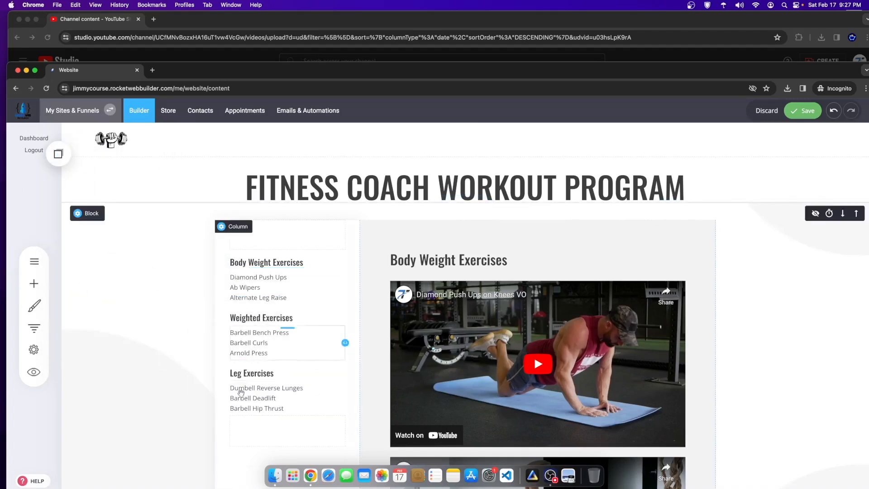
left_click(804, 112)
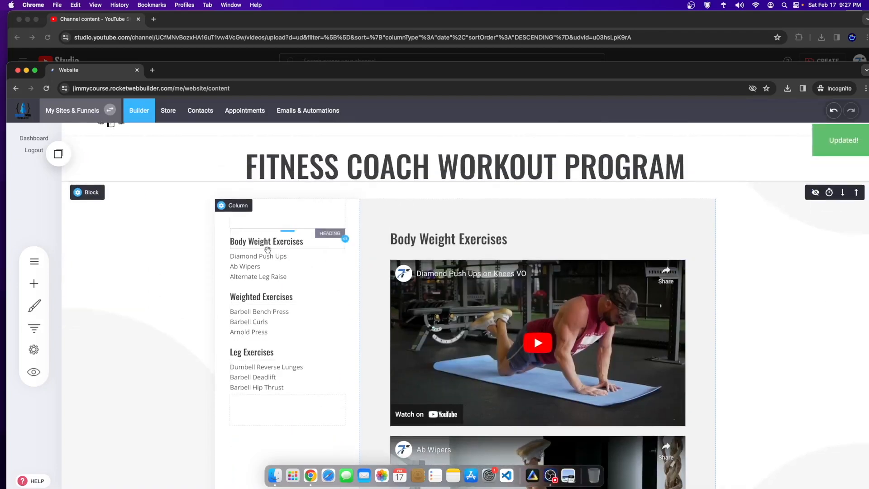
Step: Add the dumbbell image from File Manager atop the Body Weight Exercises sidebar and shrink it
left_click(46, 287)
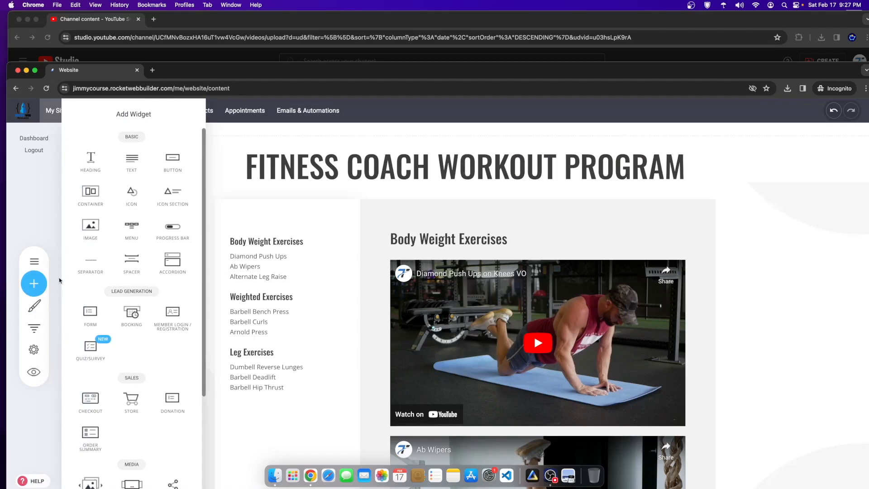
left_click_drag(101, 229, 292, 231)
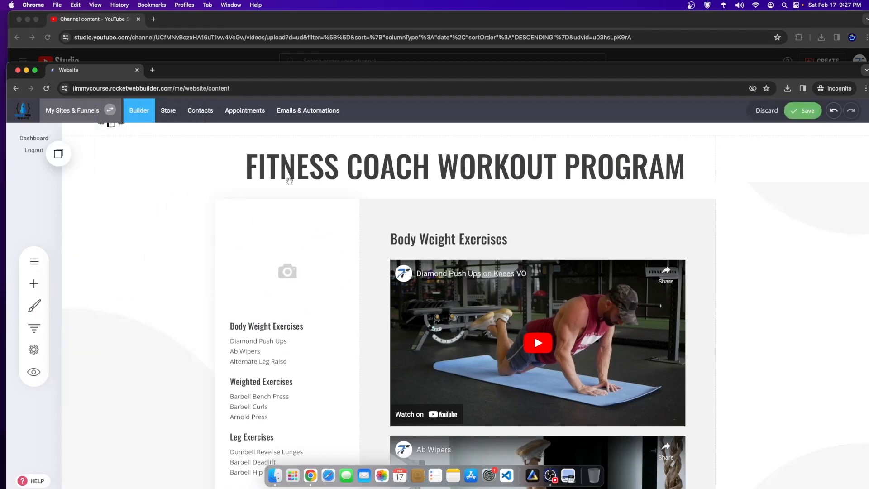
left_click(406, 248)
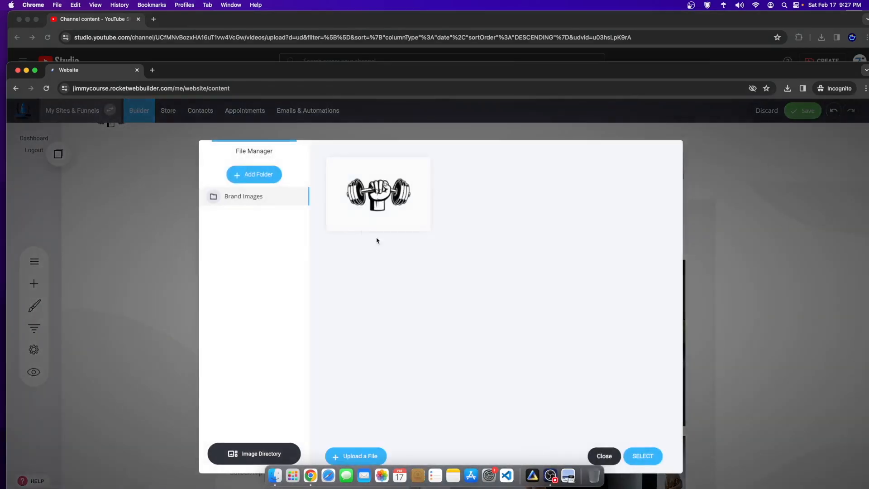
left_click(652, 455)
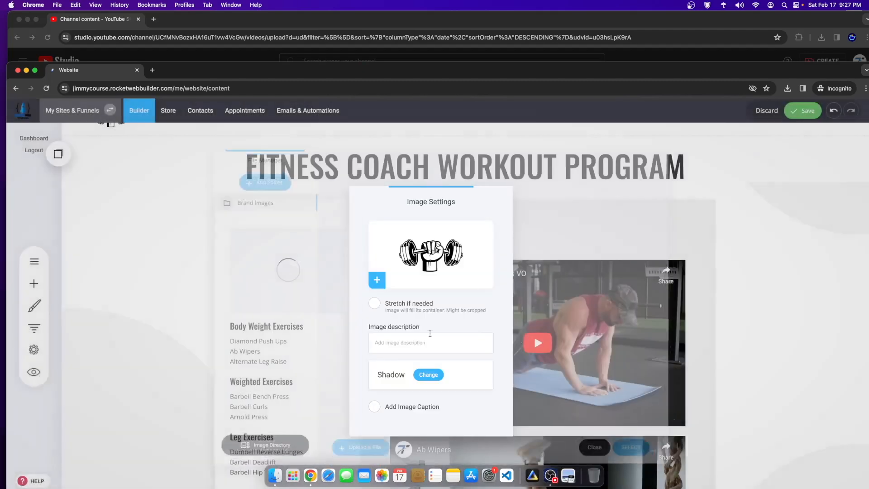
left_click(278, 308)
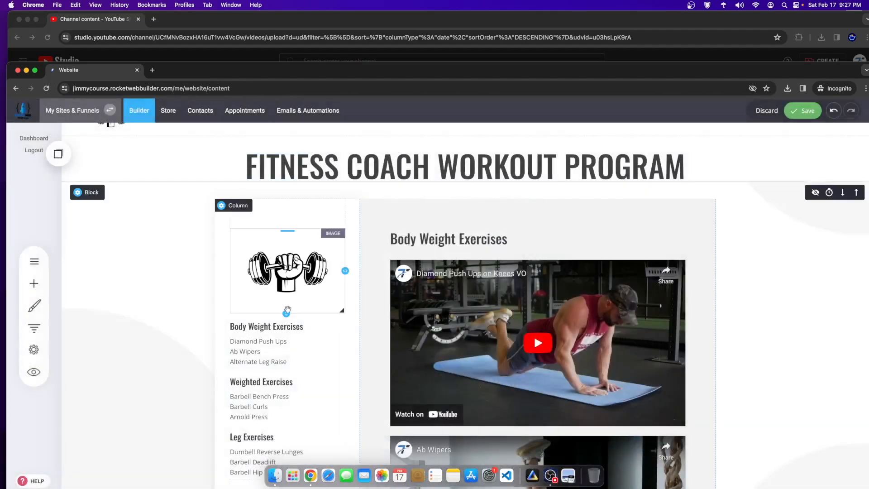
left_click_drag(286, 312, 286, 262)
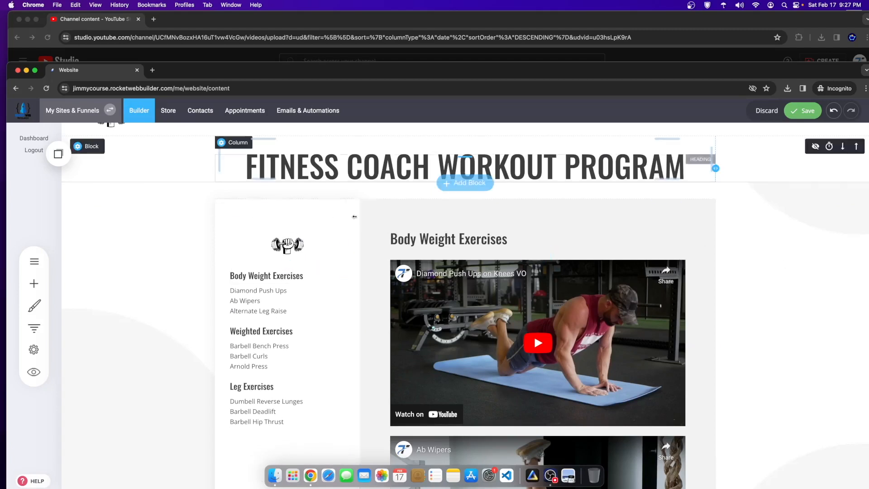
scroll(293, 242, "down", 2)
scroll(267, 256, "up", 3)
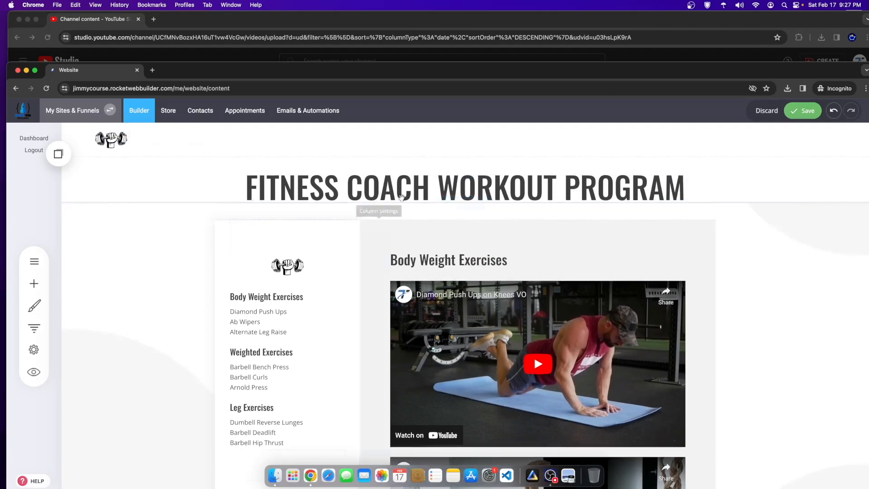
Step: Insert the dumbbell logo image above the FITNESS COACH WORKOUT PROGRAM title
left_click(35, 284)
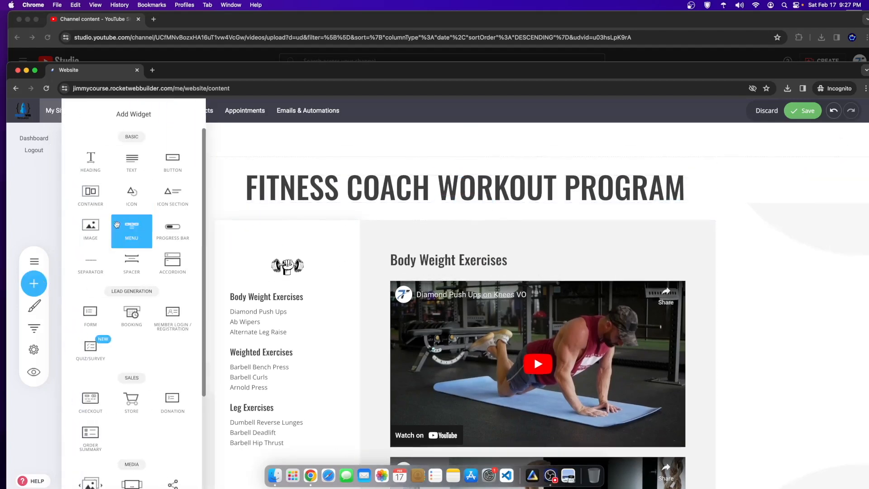
left_click_drag(92, 230, 489, 159)
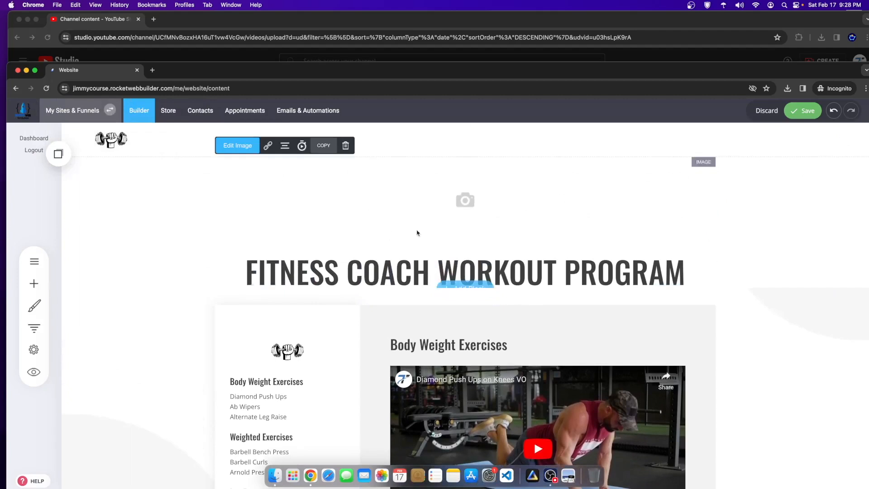
left_click(146, 201)
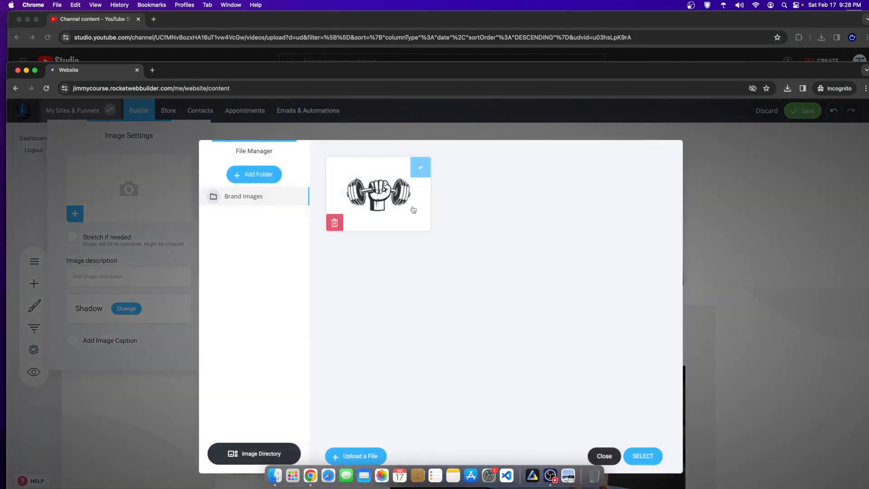
left_click(643, 456)
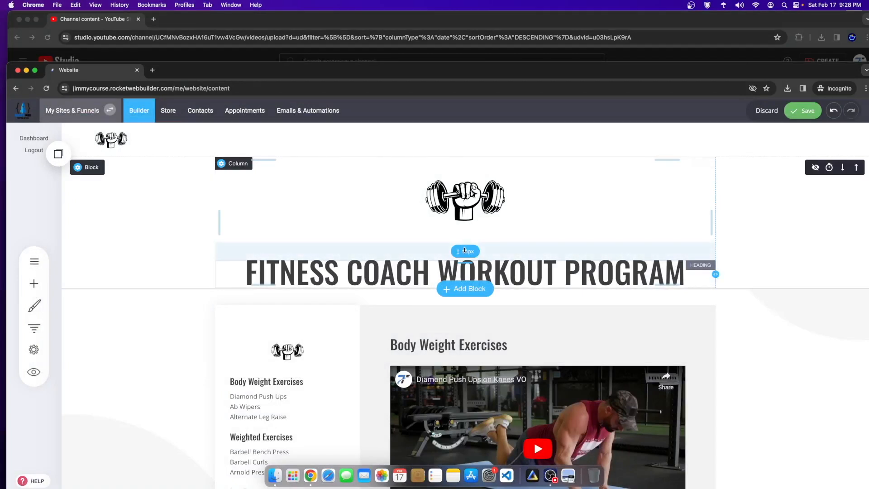
Step: Close the gap below the logo, shrink it, and save the page
left_click_drag(465, 250, 465, 225)
left_click_drag(713, 239, 712, 196)
left_click(797, 117)
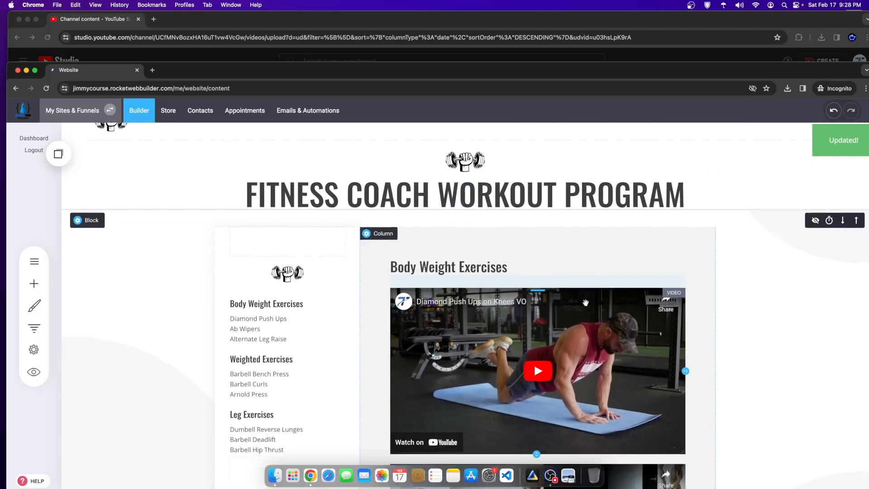
scroll(343, 370, "down", 5)
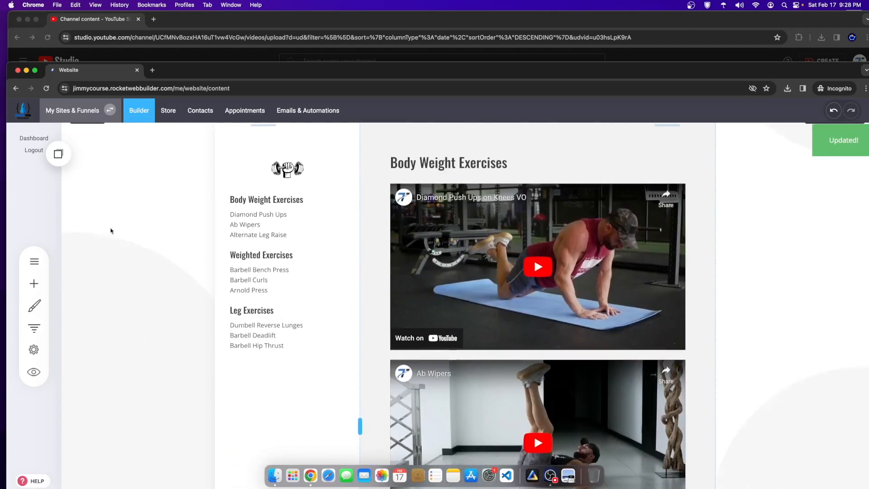
scroll(111, 229, "up", 1)
Step: On the Weighted Exercises - Content page, add the dumbbell logo atop the sidebar and shrink it
left_click(34, 261)
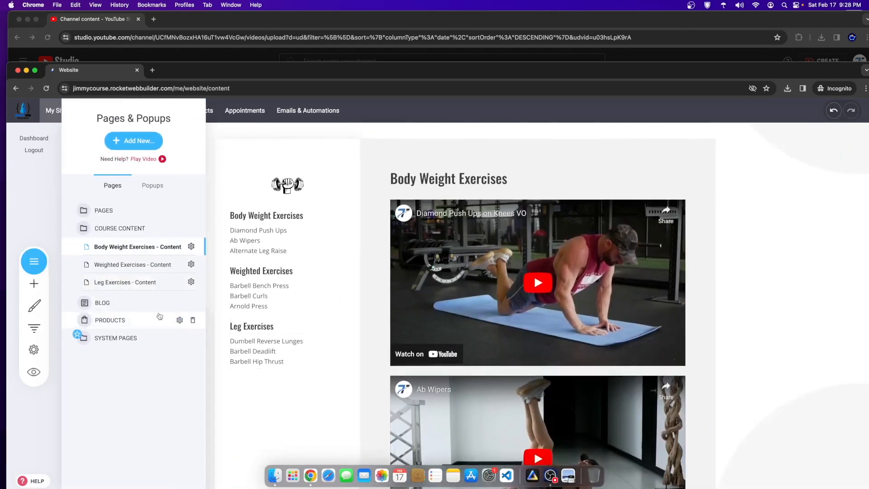
left_click(110, 263)
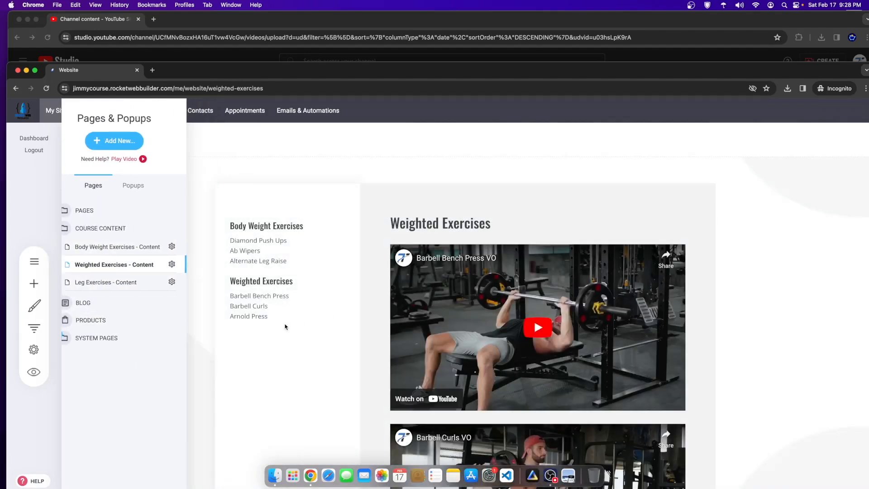
left_click(33, 289)
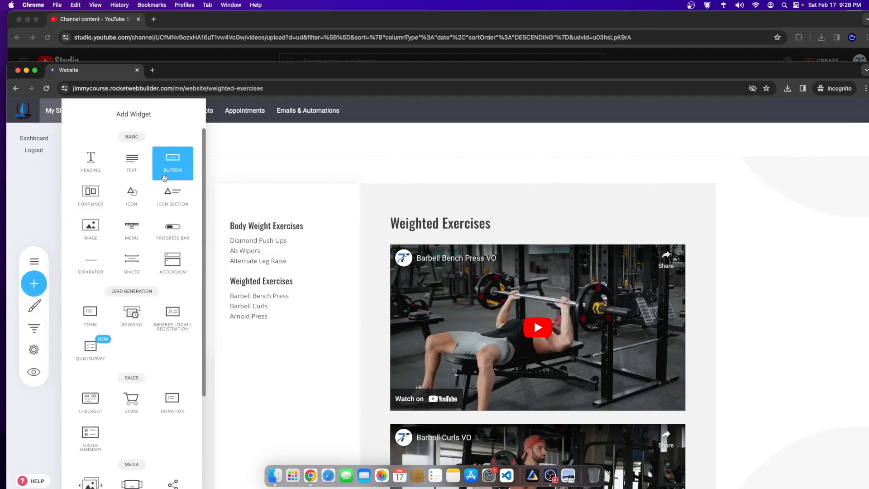
left_click_drag(90, 226, 277, 216)
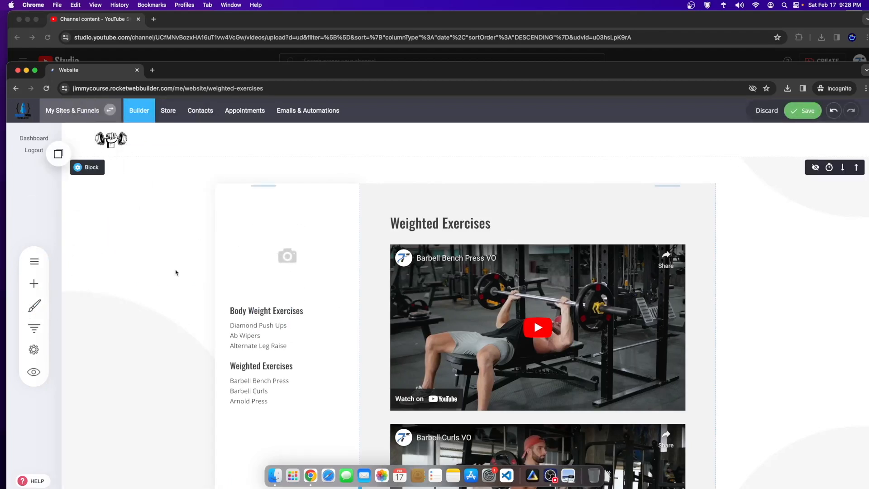
left_click(440, 234)
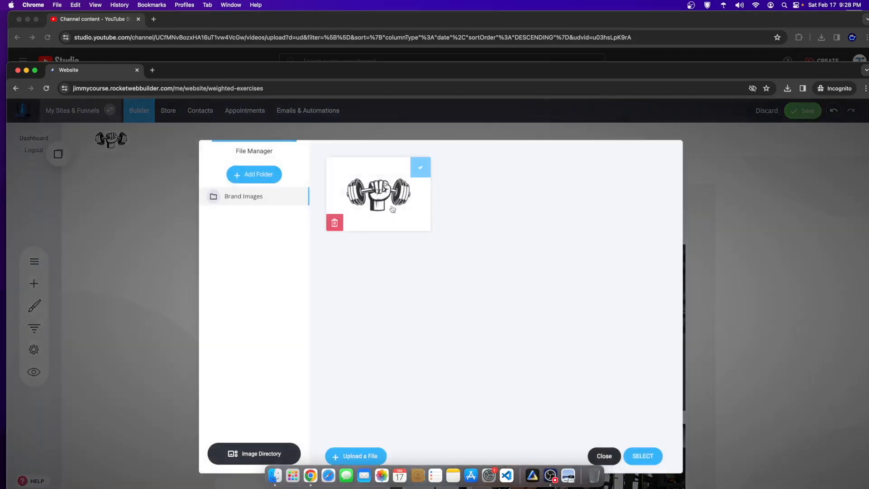
left_click(643, 456)
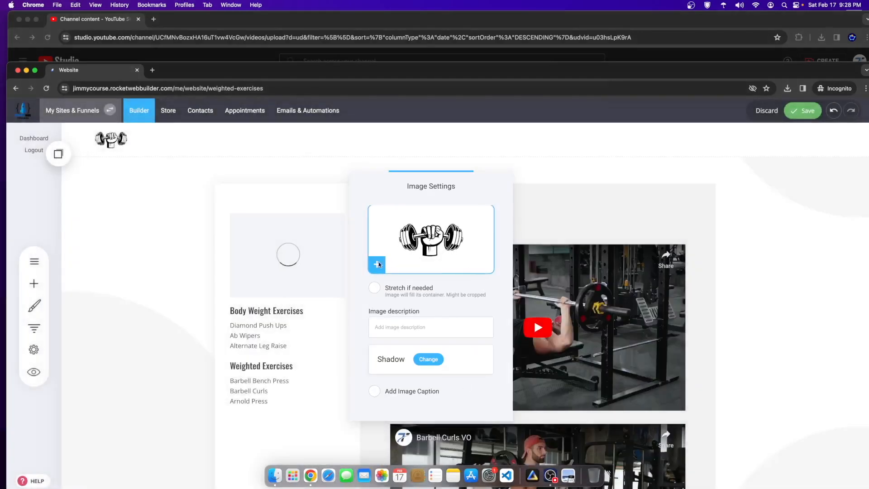
left_click_drag(286, 298, 288, 256)
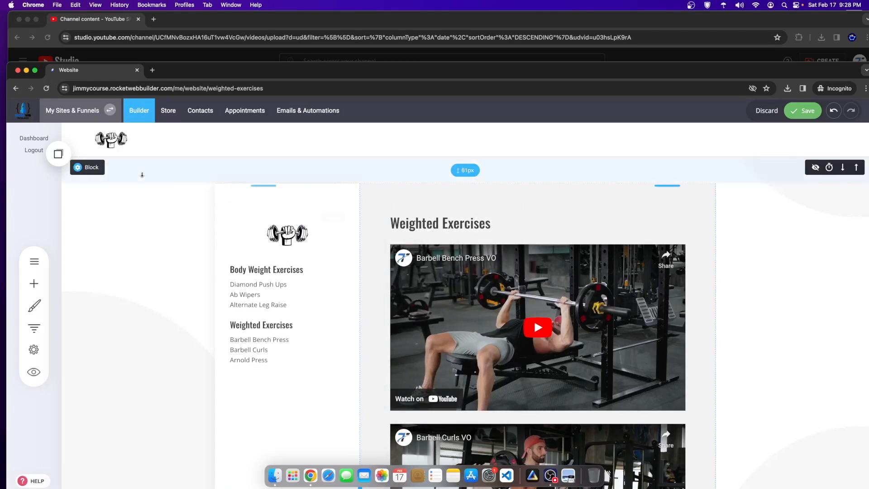
Step: Copy the sidebar logo and drag an element from the copied elements list onto the page
left_click(288, 231)
left_click(339, 201)
left_click(58, 154)
left_click_drag(68, 203, 298, 172)
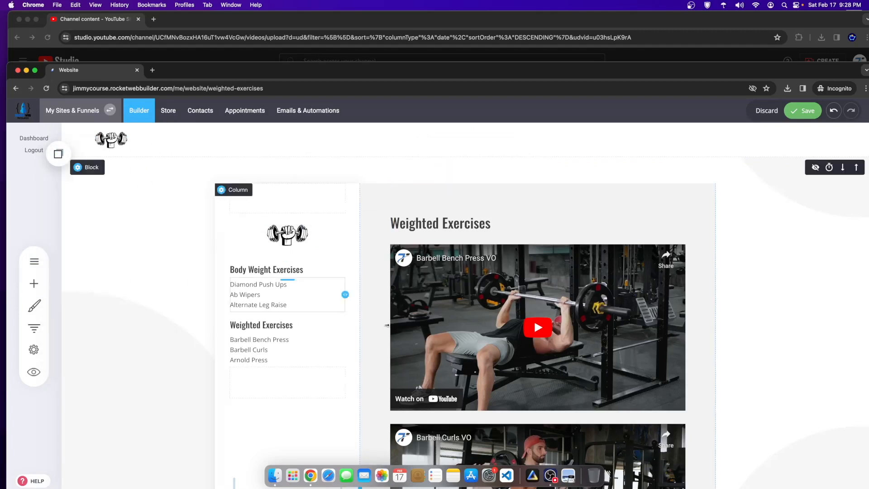
scroll(483, 400, "down", 12)
scroll(362, 312, "up", 12)
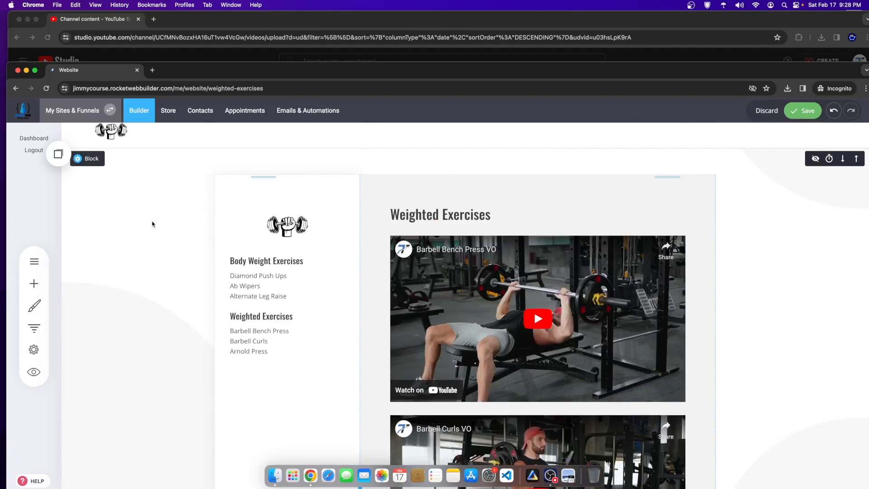
Step: Place a copied Leg Exercises heading under Arnold Press and a copied text list beneath it
left_click(58, 154)
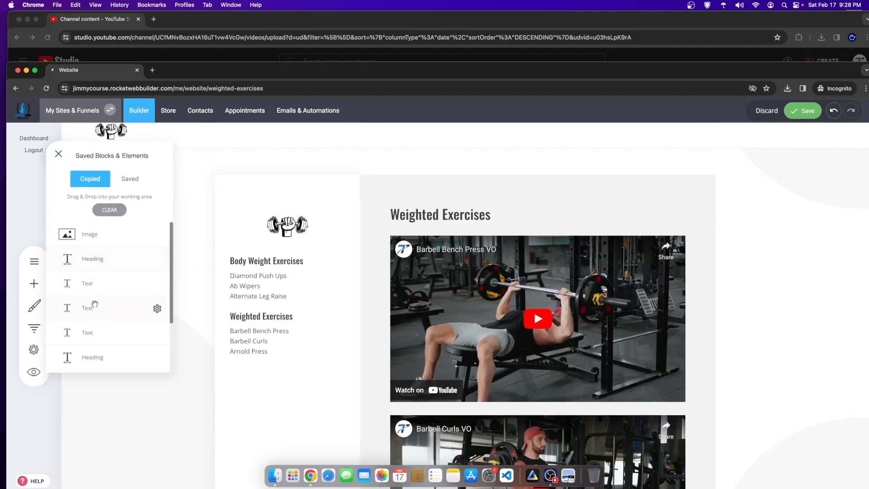
left_click_drag(95, 261, 294, 374)
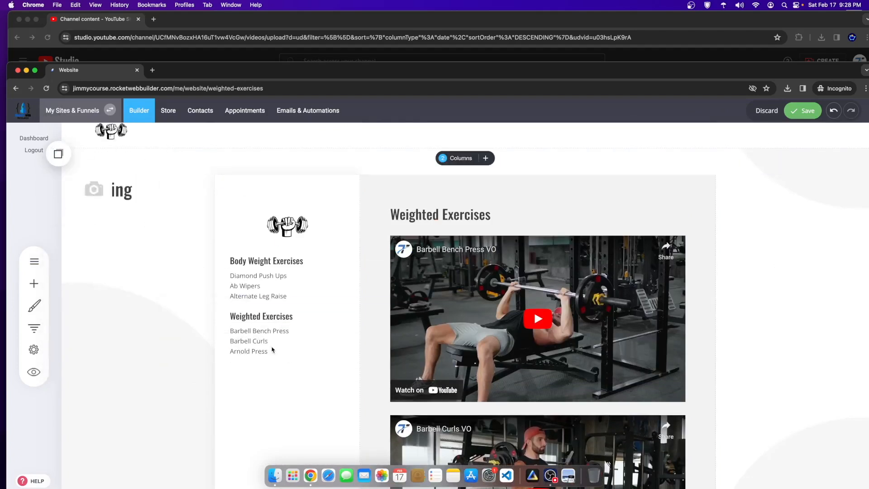
left_click(58, 154)
left_click_drag(88, 283, 272, 389)
Step: Add an empty block, move it above the exercises section, and save
scroll(560, 279, "down", 1)
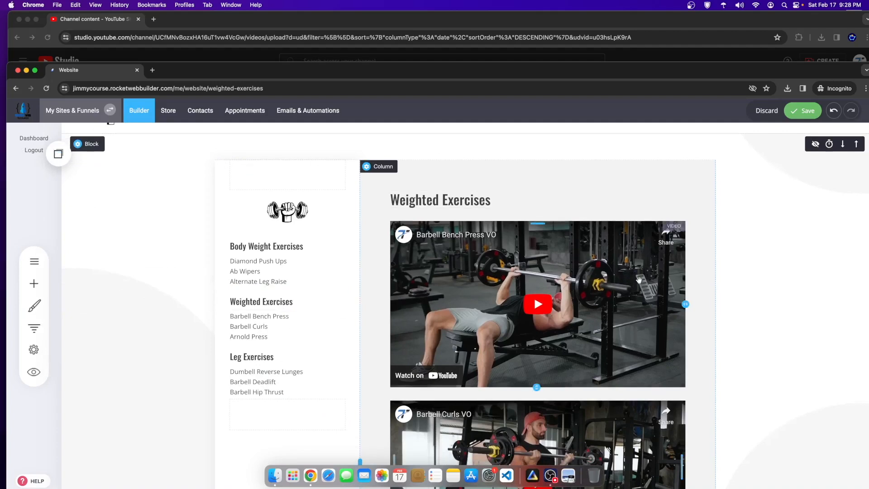
key("super+s")
scroll(560, 279, "down", 10)
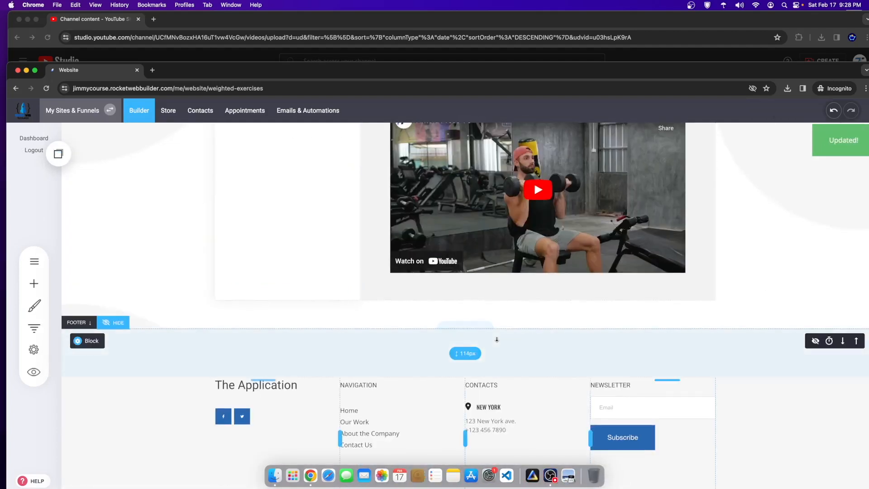
left_click(466, 325)
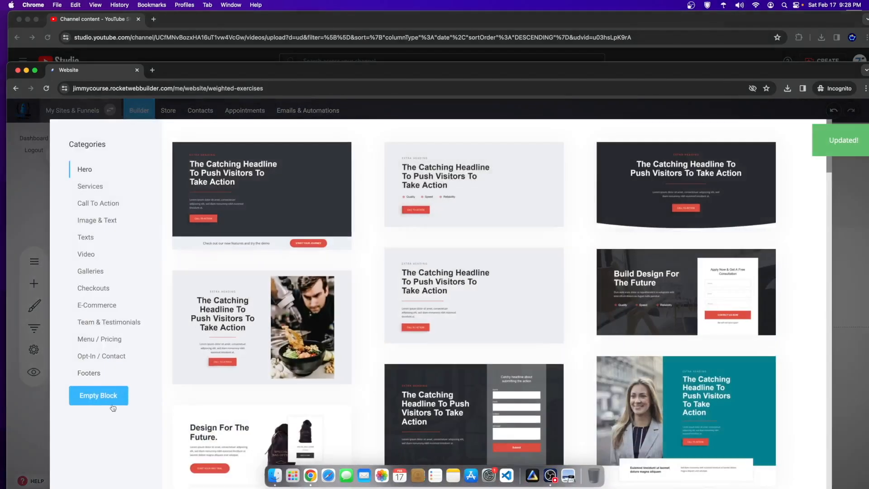
left_click(99, 396)
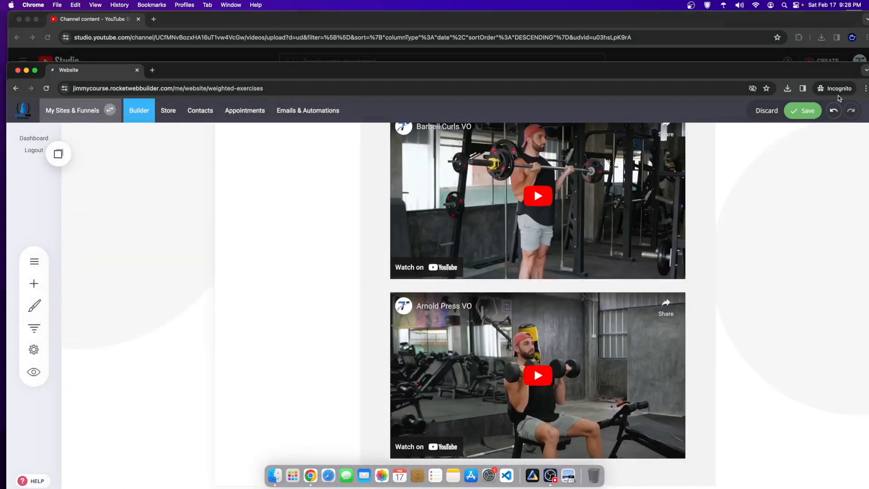
scroll(858, 239, "down", 7)
left_click(856, 223)
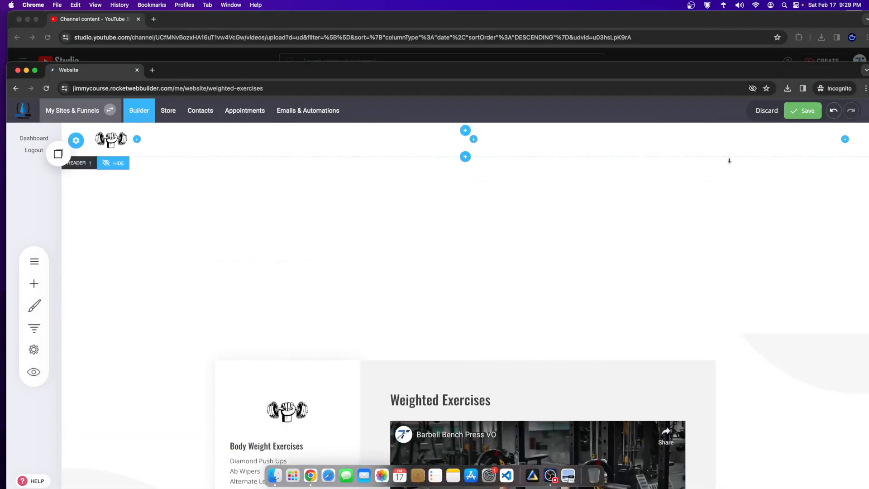
left_click(807, 111)
Step: Check the Body Weight Exercises page, then return to Weighted Exercises - Content
left_click(34, 261)
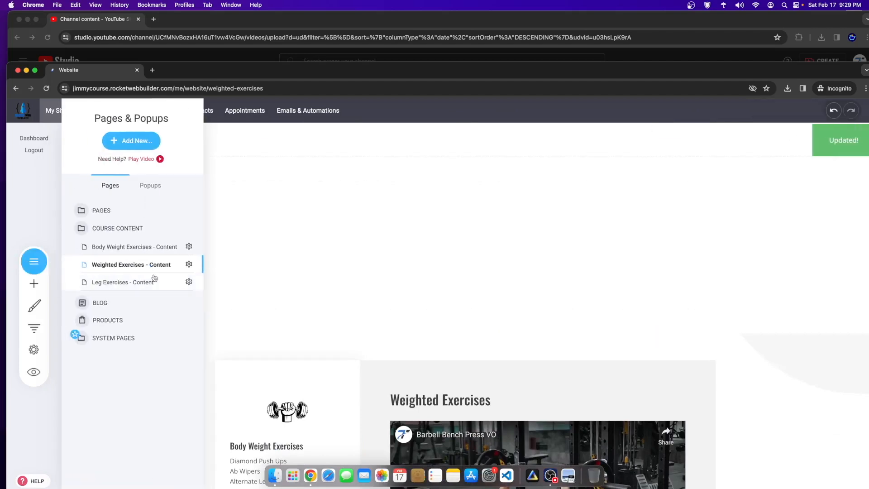
left_click(130, 251)
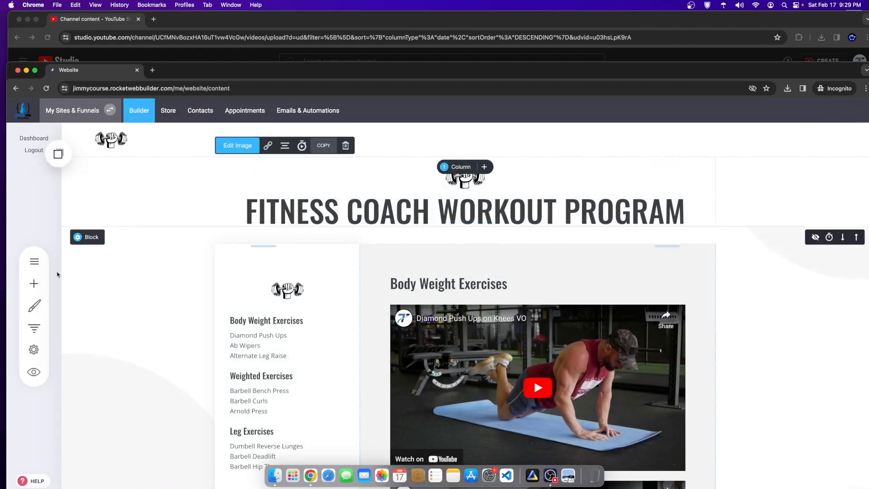
left_click(34, 261)
left_click(149, 269)
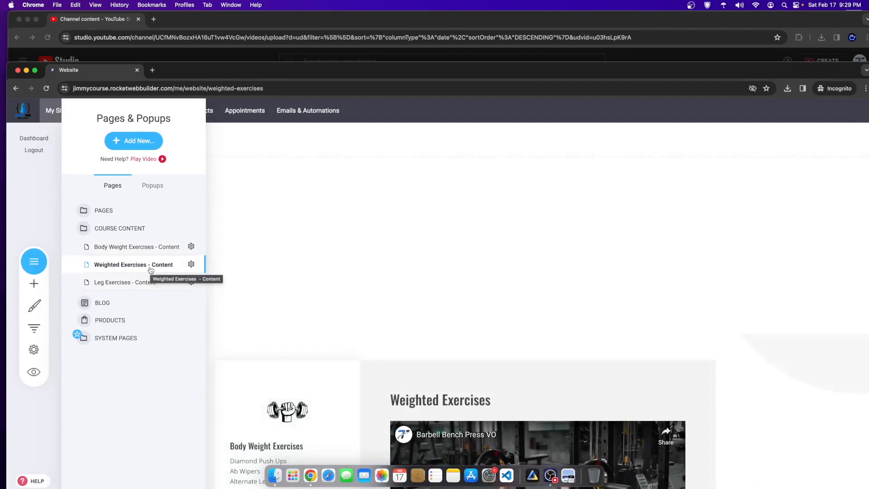
left_click(340, 219)
Step: Drop the copied logo and FITNESS COACH WORKOUT PROGRAM heading into the top block, tighten spacing, save
left_click(57, 155)
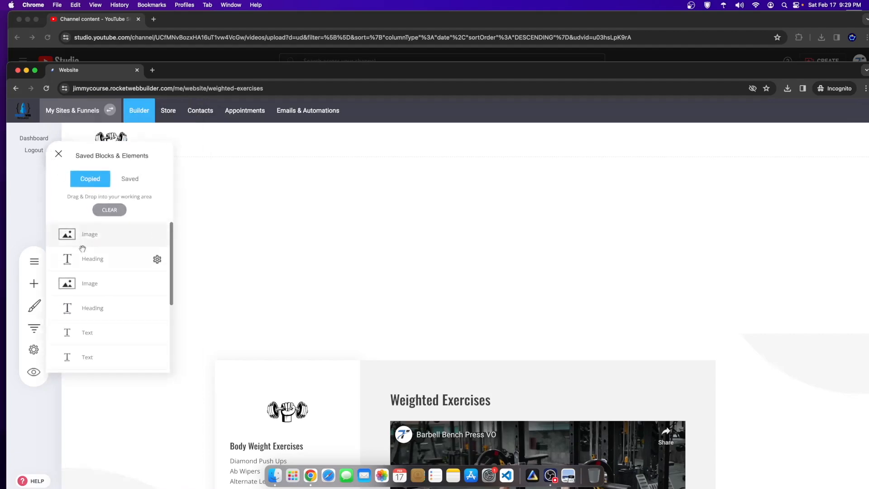
left_click_drag(100, 237, 450, 172)
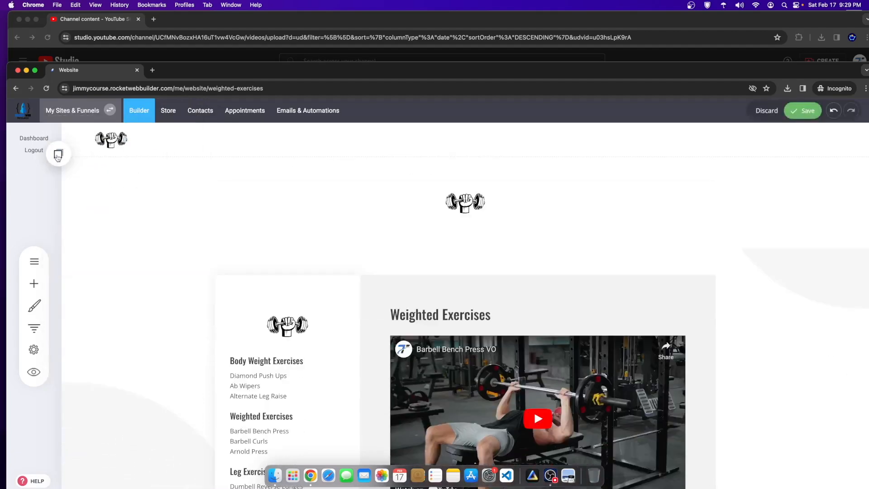
left_click_drag(89, 256, 478, 212)
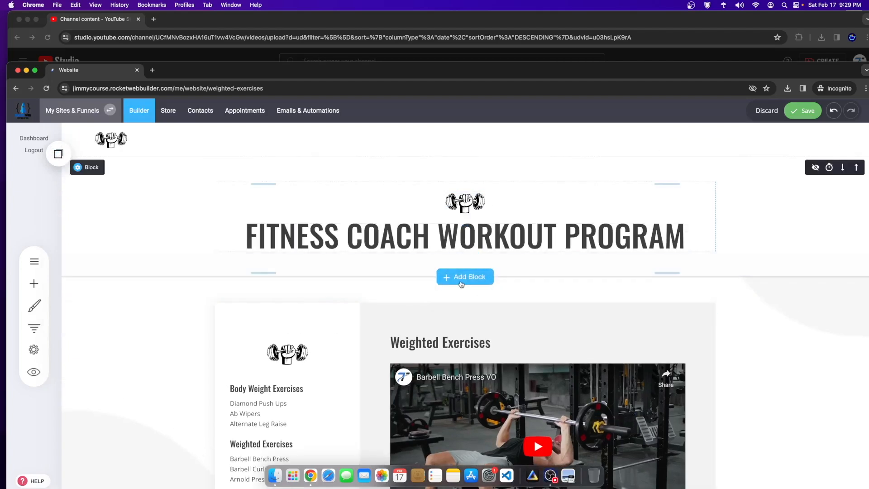
left_click_drag(391, 283, 390, 252)
left_click_drag(409, 174, 409, 149)
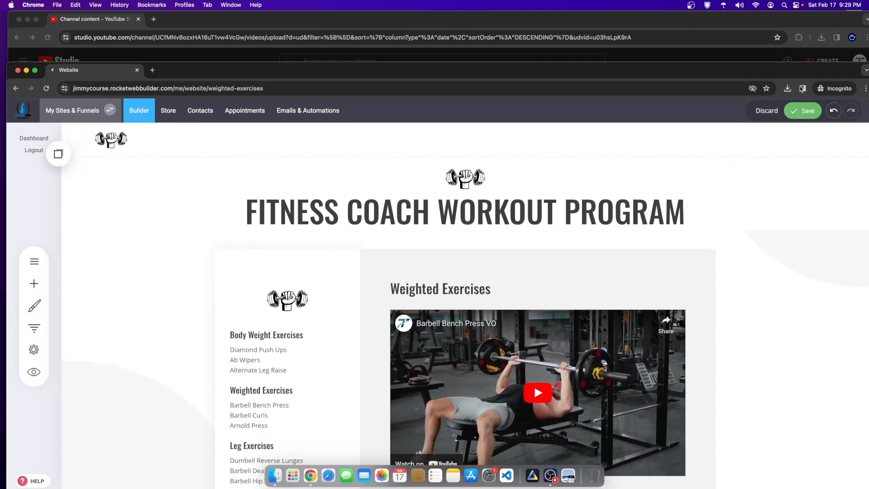
left_click(815, 112)
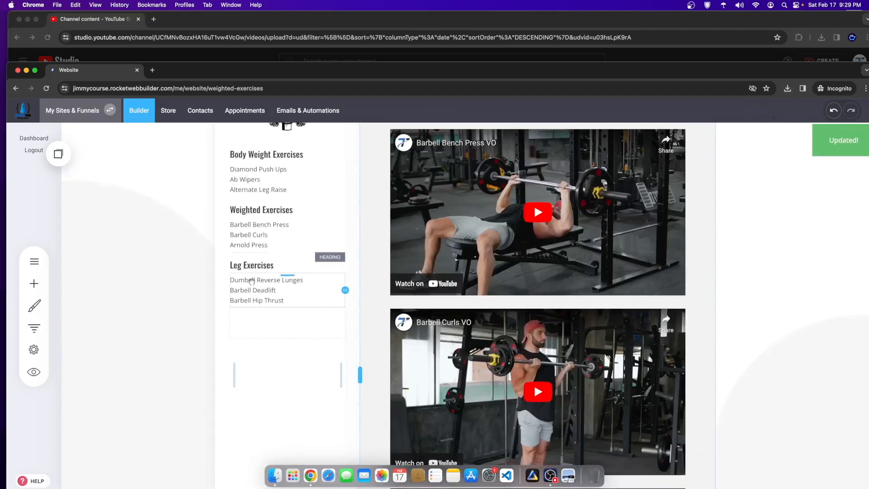
left_click(34, 261)
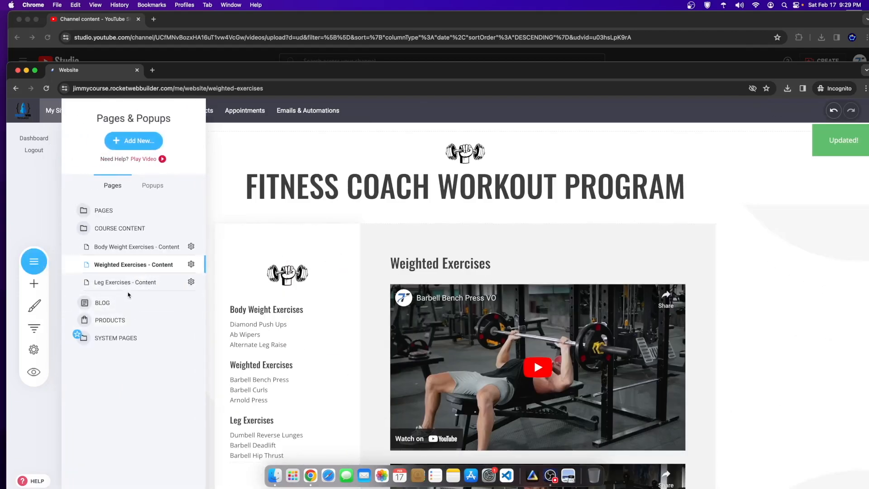
Step: Open the Leg Exercises - Content page and add an empty block at the bottom
left_click(133, 284)
left_click(319, 358)
scroll(406, 392, "down", 10)
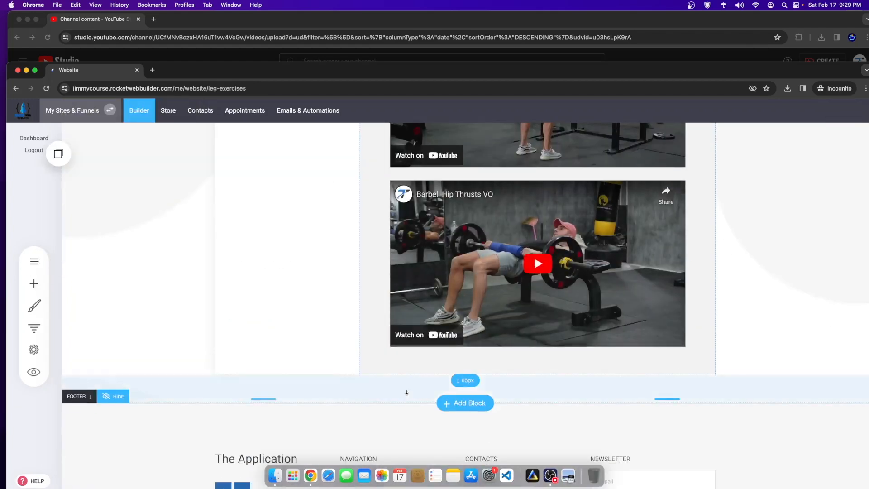
left_click(462, 404)
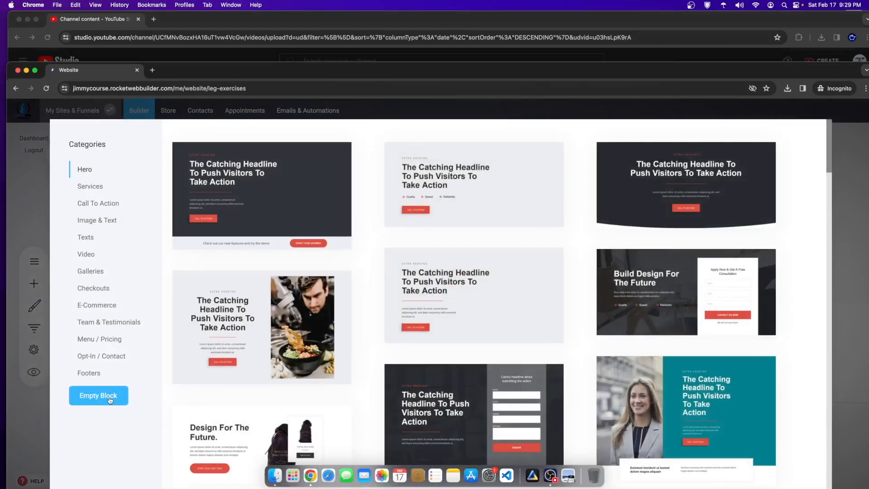
left_click(110, 400)
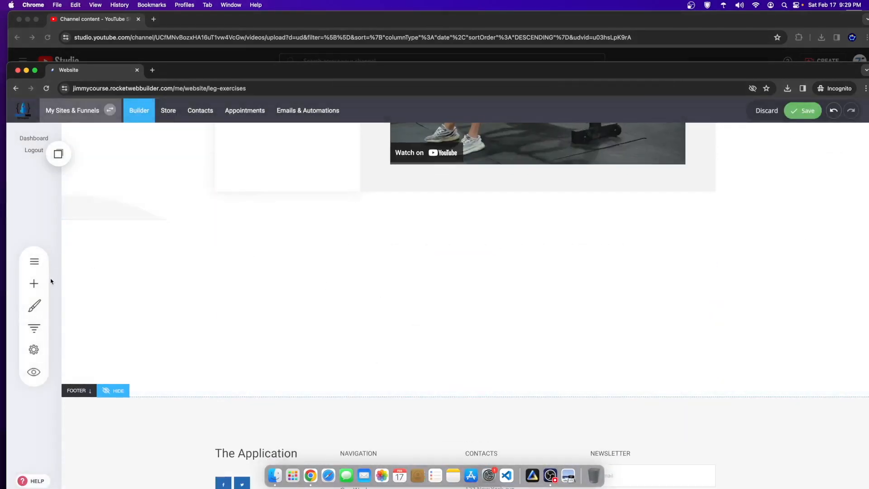
Step: Place the copied FITNESS COACH WORKOUT PROGRAM heading and dumbbell logo above it in the block
left_click(58, 153)
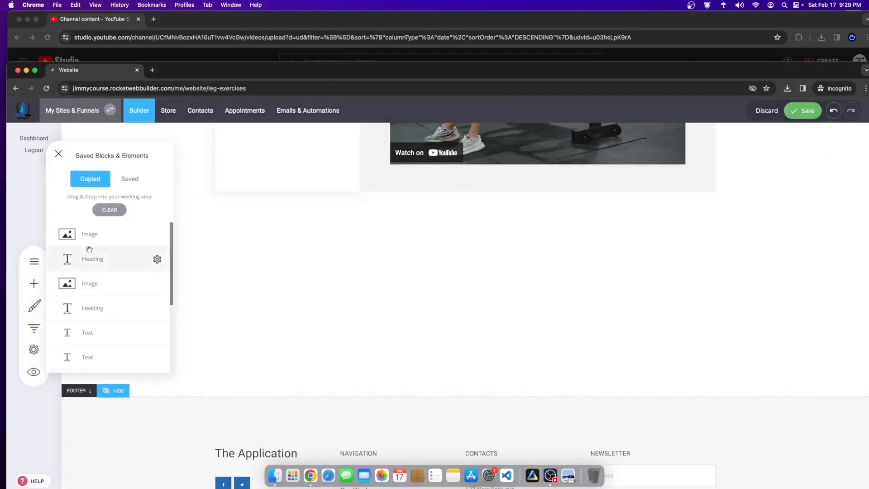
left_click_drag(100, 259, 401, 258)
left_click(58, 154)
left_click_drag(100, 231, 320, 221)
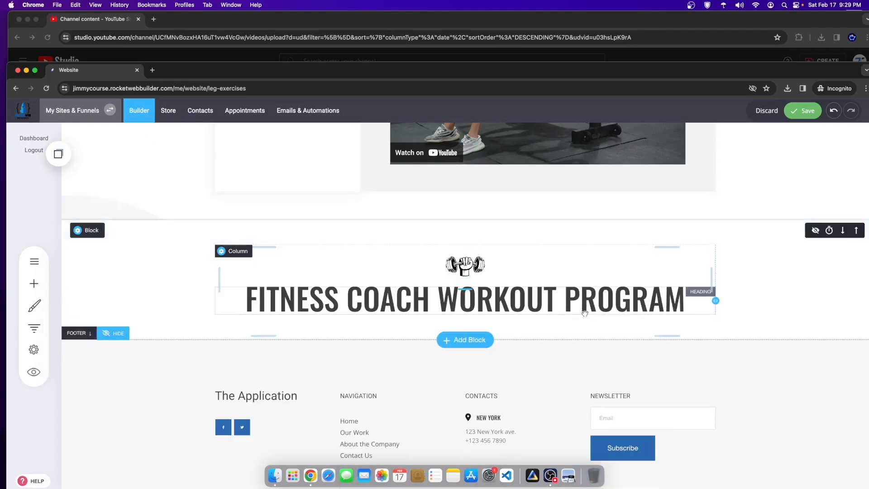
Step: Move the header block to the page top and reduce the spacing around it
left_click(857, 232)
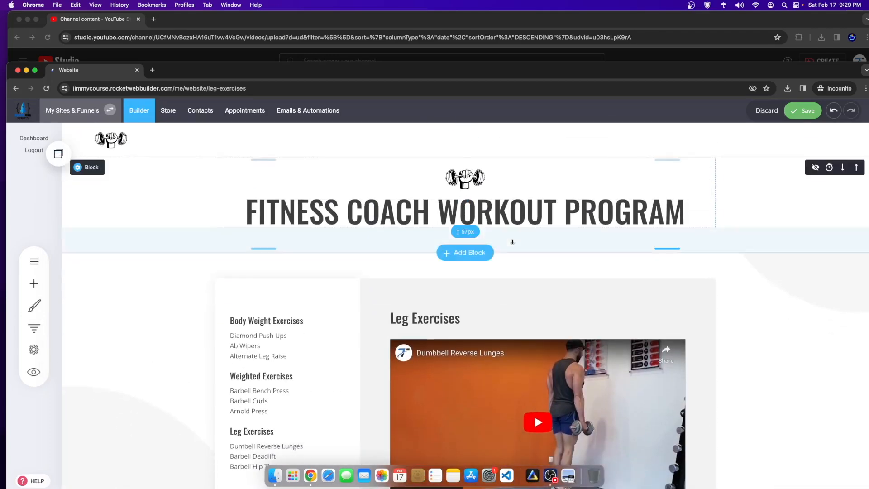
left_click_drag(511, 229, 509, 213)
left_click_drag(526, 250, 529, 240)
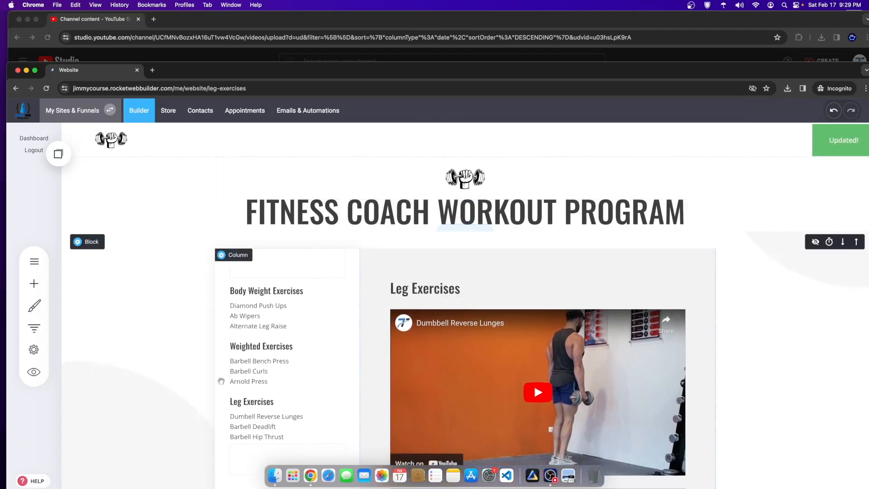
scroll(315, 366, "down", 1)
scroll(237, 431, "down", 5)
scroll(239, 365, "up", 4)
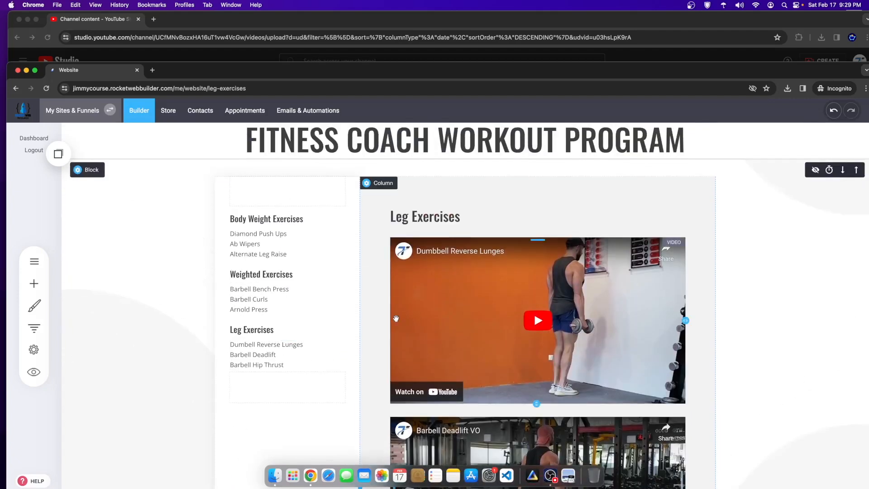
left_click(34, 261)
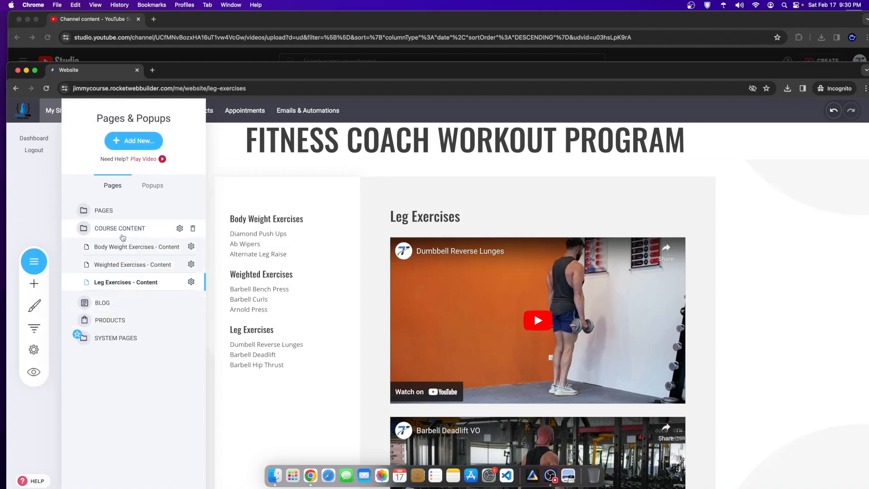
Step: Switch from the course content folder to the main site pages and open Home
left_click(122, 236)
left_click(122, 235)
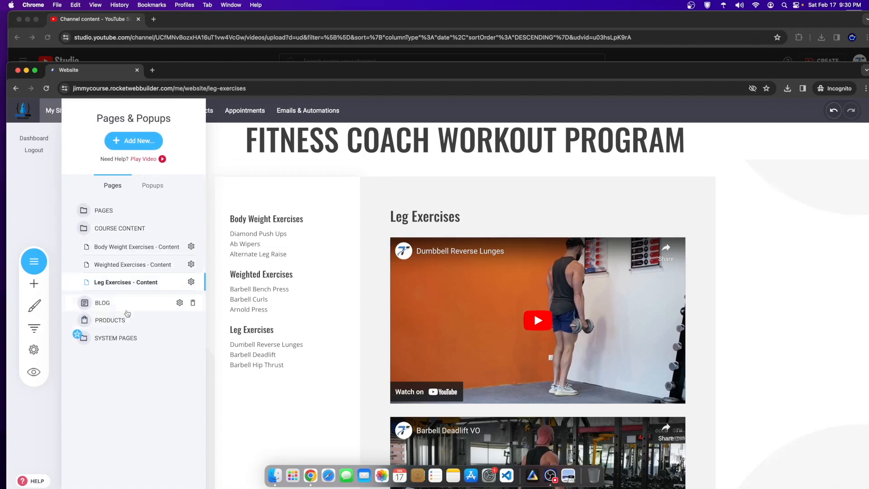
left_click(117, 211)
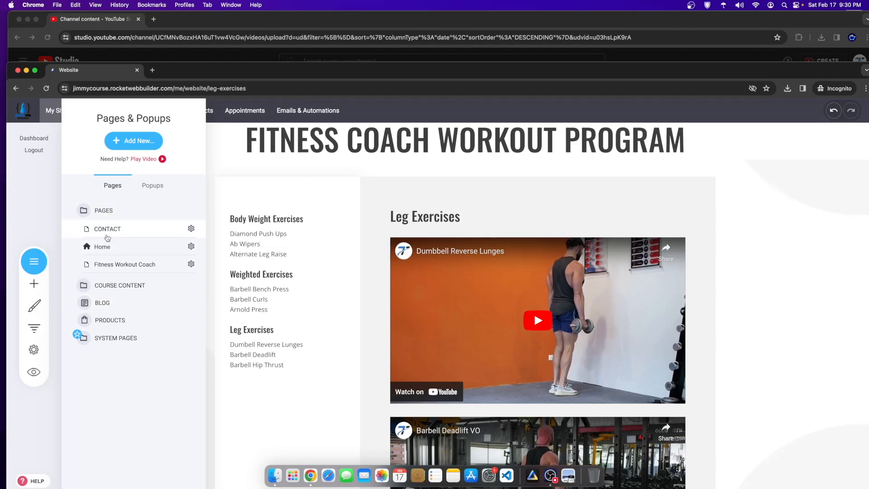
left_click(102, 247)
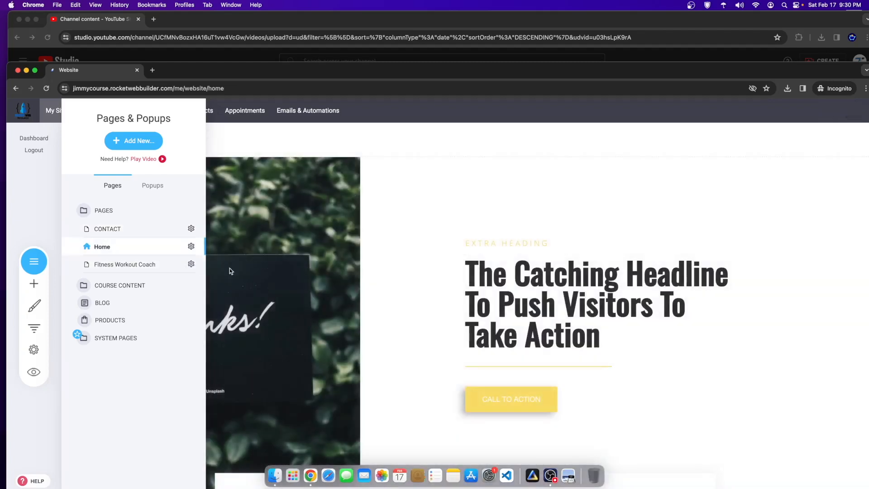
Step: Scroll to the empty block above the Home footer and start adding a new block
scroll(413, 327, "down", 10)
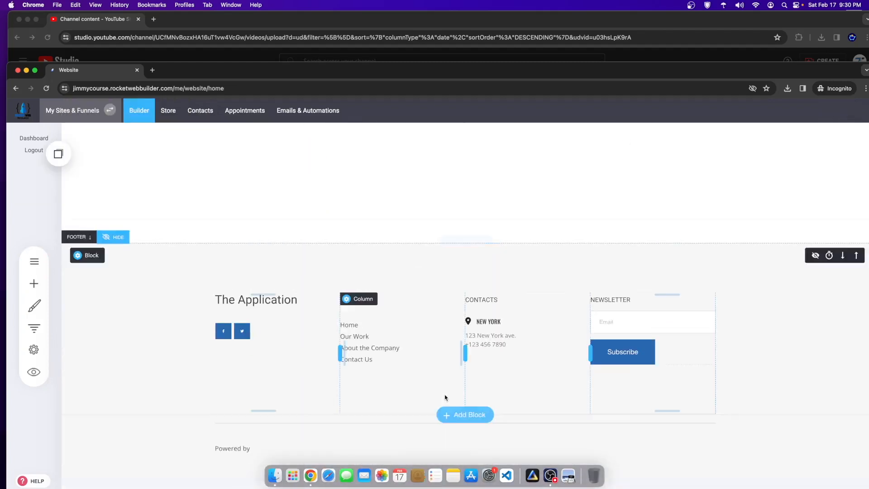
scroll(552, 358, "up", 5)
scroll(407, 344, "down", 6)
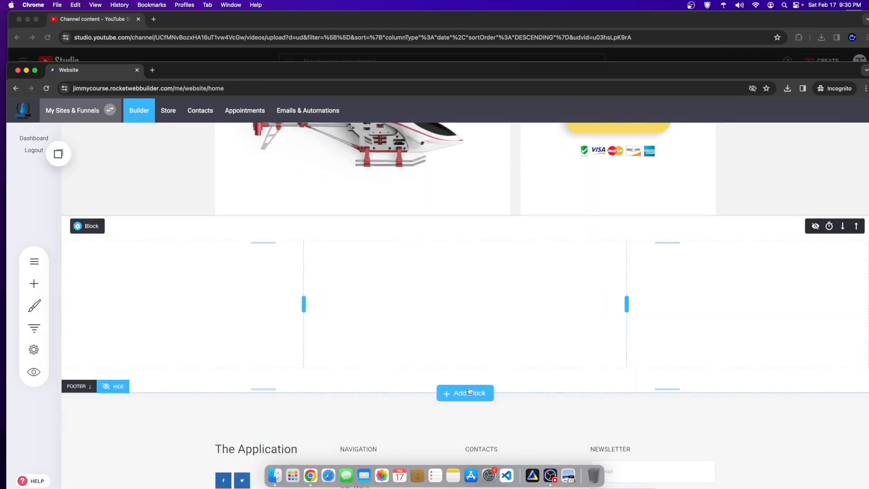
left_click(468, 396)
scroll(470, 390, "down", 15)
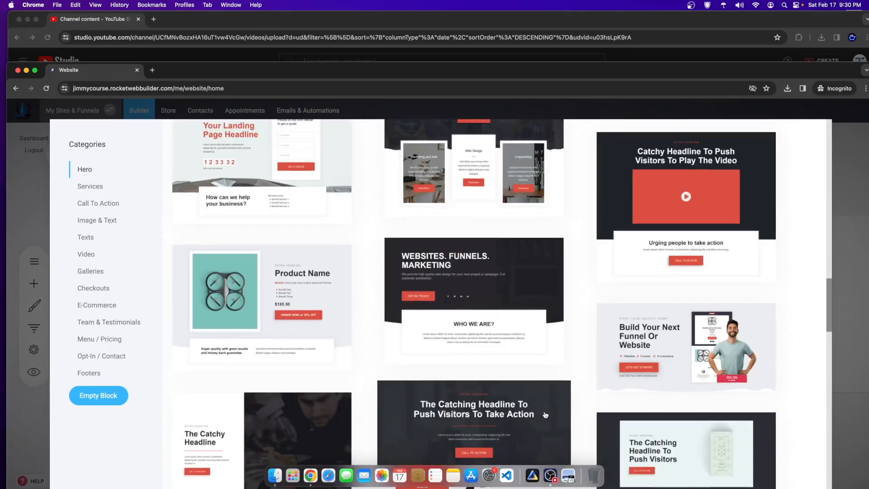
Step: Raise the website window and browse the Gallery block templates
scroll(565, 293, "down", 15)
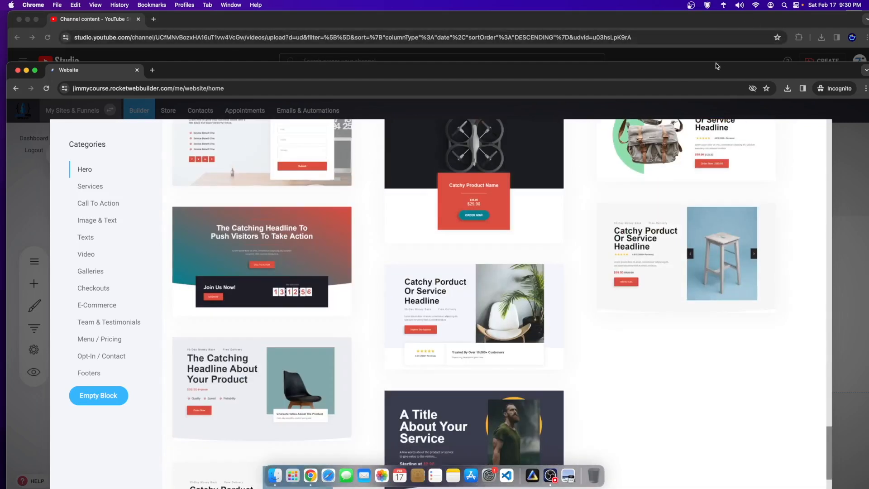
left_click_drag(710, 73, 704, 25)
scroll(297, 351, "down", 3)
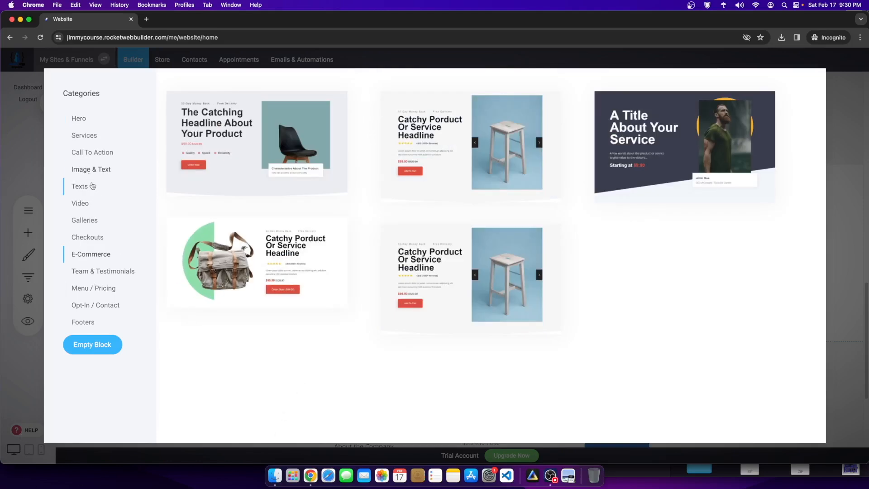
left_click(95, 226)
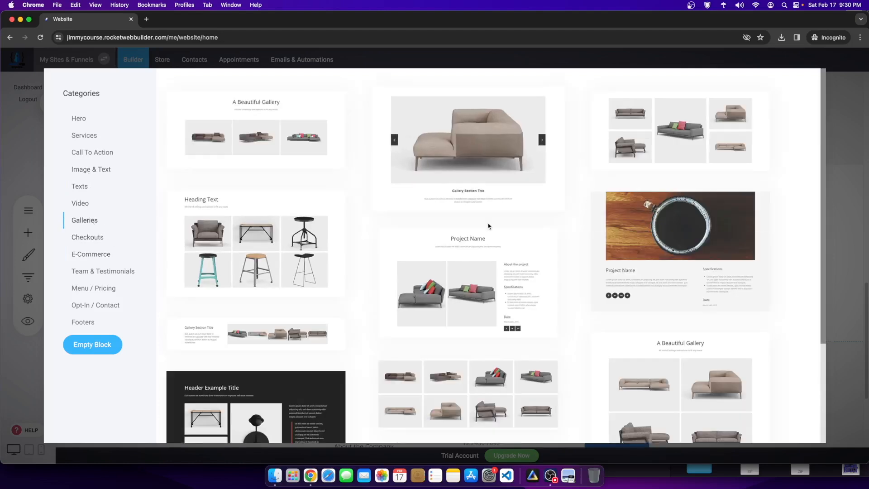
scroll(358, 339, "down", 3)
scroll(358, 339, "up", 3)
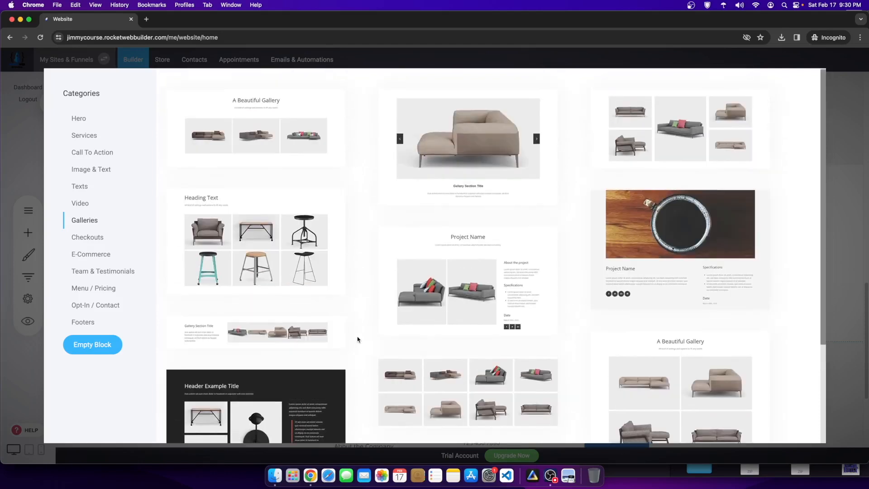
scroll(358, 339, "down", 5)
scroll(357, 339, "up", 5)
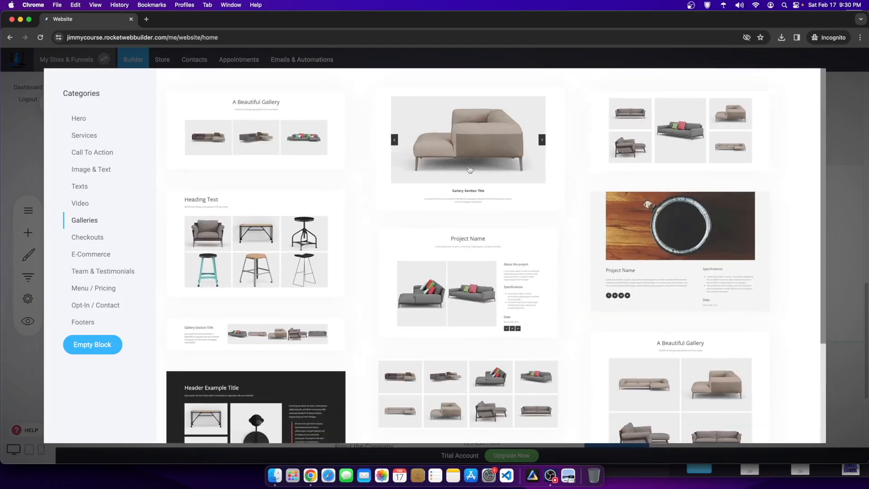
Step: Insert the two-video testimonial template from the Video category
left_click(91, 203)
scroll(397, 249, "down", 7)
scroll(396, 249, "up", 7)
left_click(481, 161)
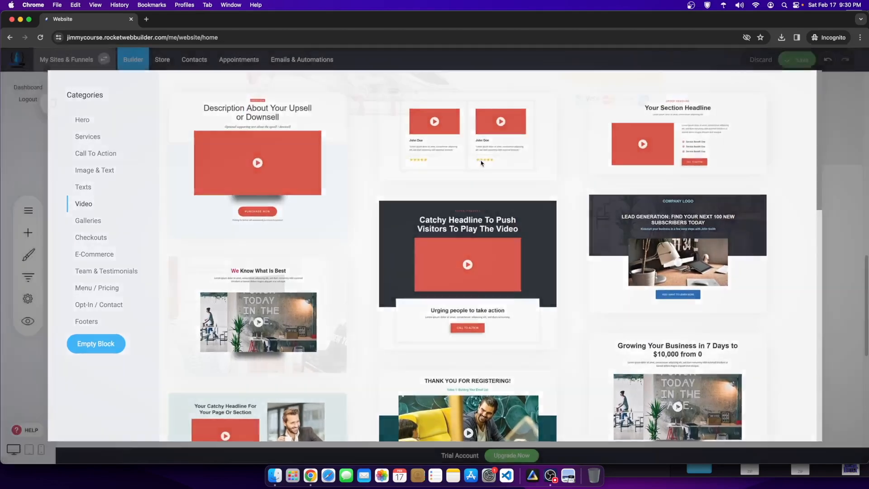
scroll(553, 357, "down", 10)
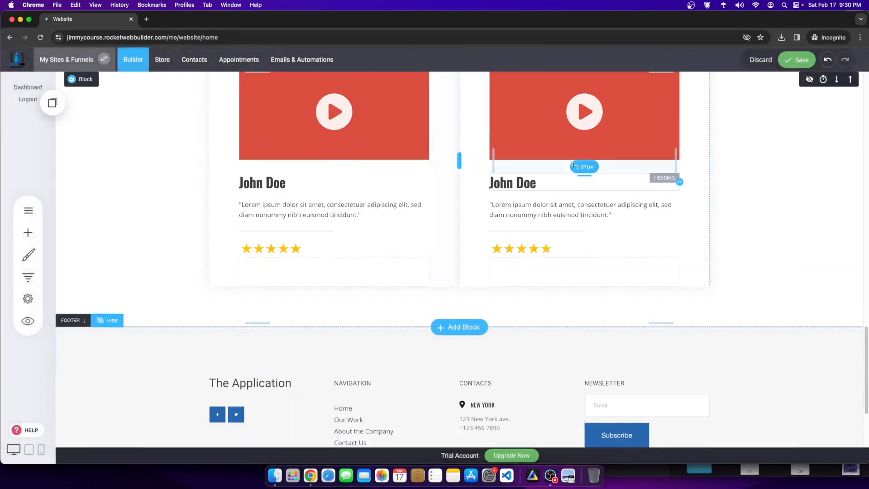
Step: Save the Home page with its new testimonial block
scroll(748, 85, "up", 4)
left_click(796, 59)
scroll(308, 304, "up", 8)
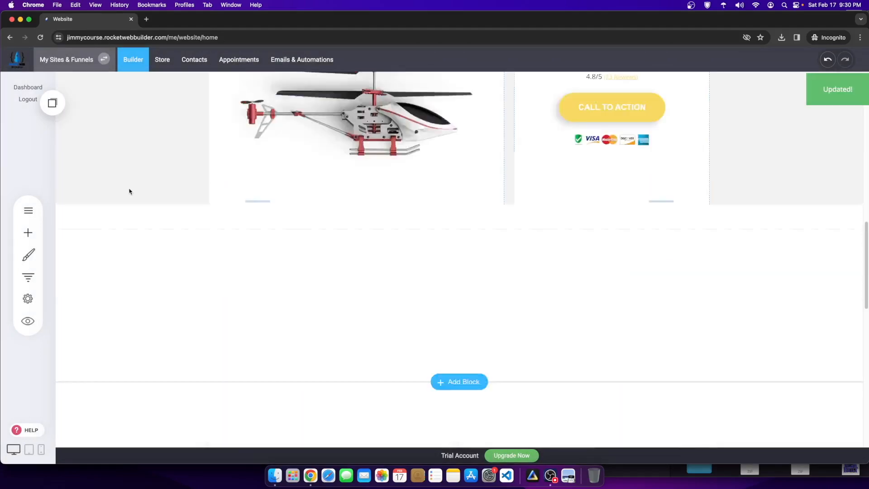
scroll(308, 305, "down", 5)
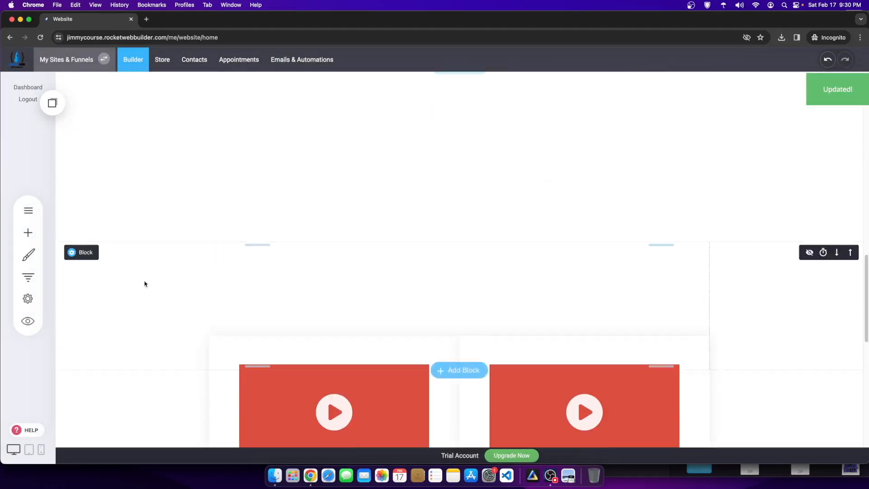
left_click(28, 210)
left_click(334, 329)
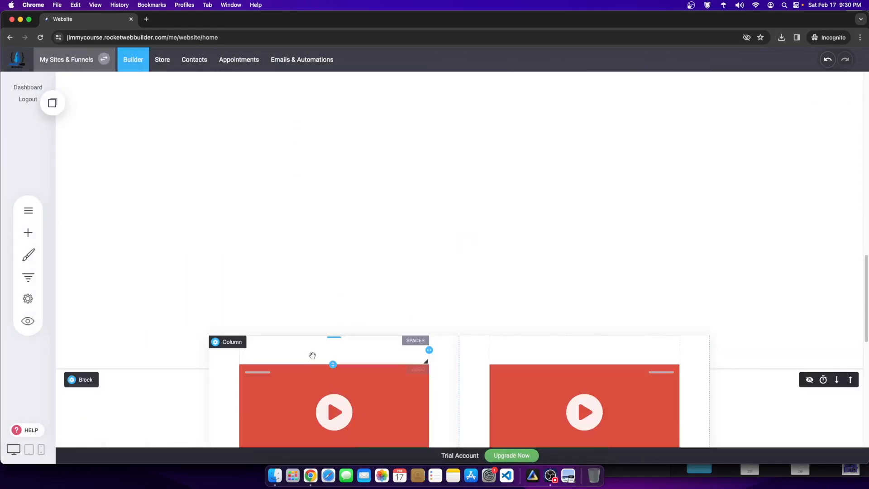
Step: Look through thumbnail options for the first video, then close its settings unchanged
left_click(263, 352)
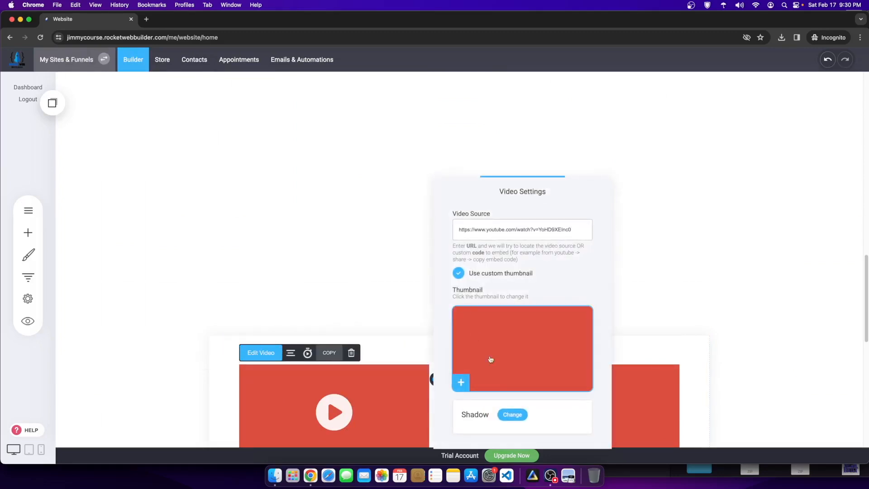
left_click(506, 377)
left_click(252, 401)
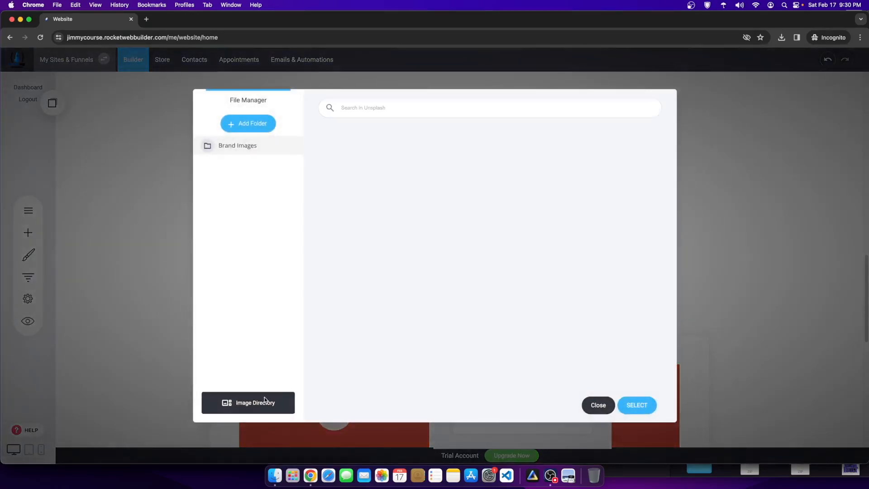
left_click(601, 405)
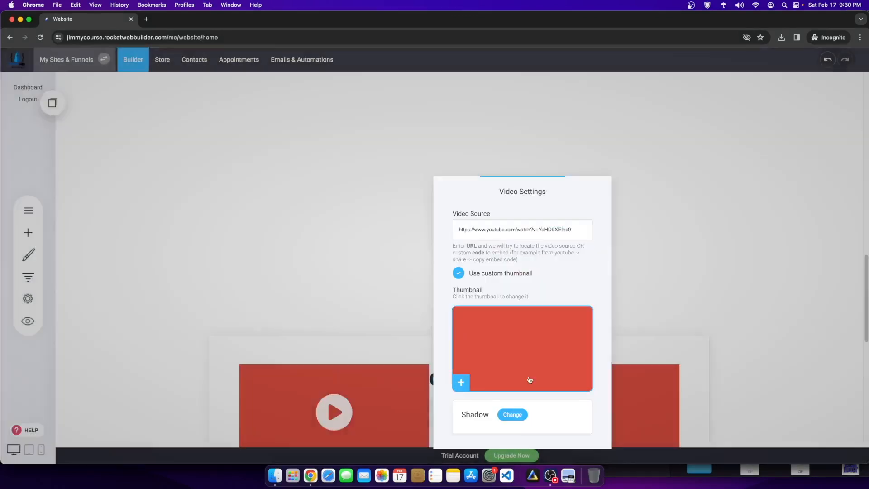
left_click(281, 390)
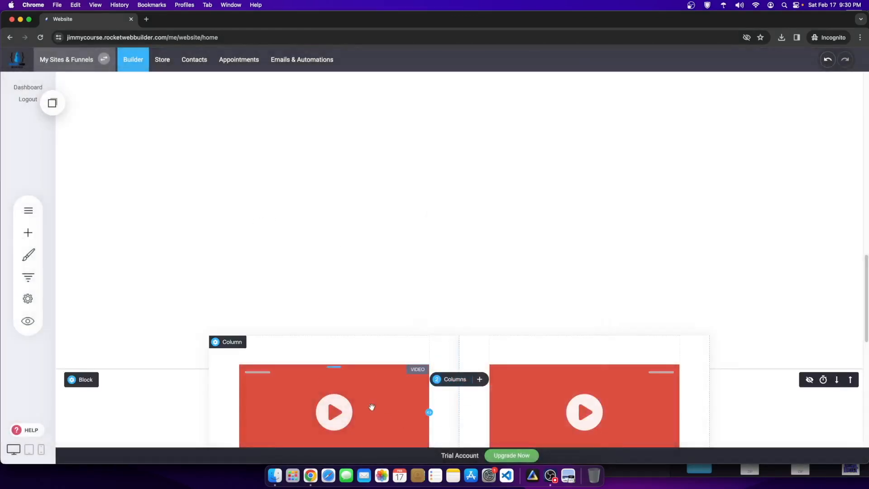
scroll(370, 406, "down", 4)
scroll(426, 304, "down", 3)
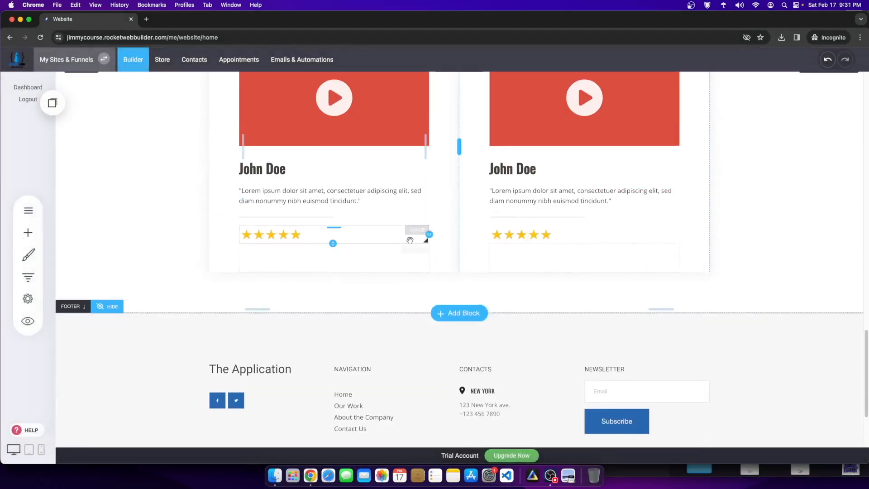
scroll(426, 240, "up", 3)
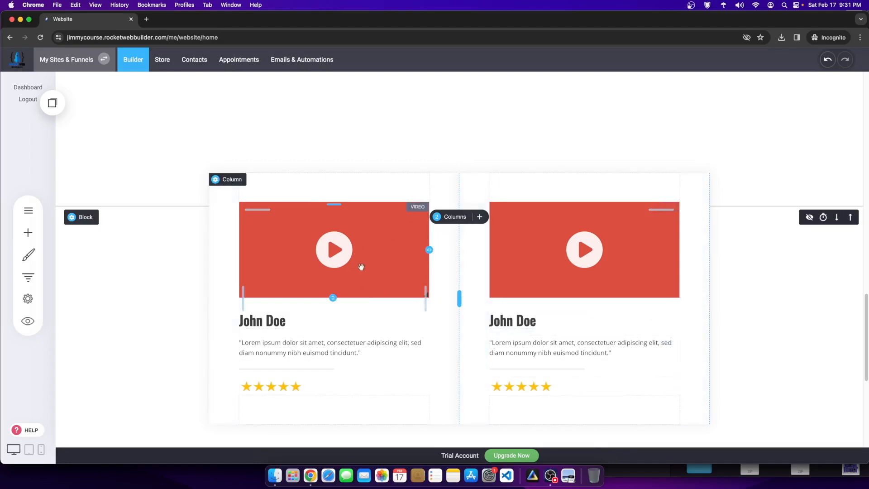
Step: Create a 'Testimonial Images' folder in the left video's thumbnail image library
left_click(272, 218)
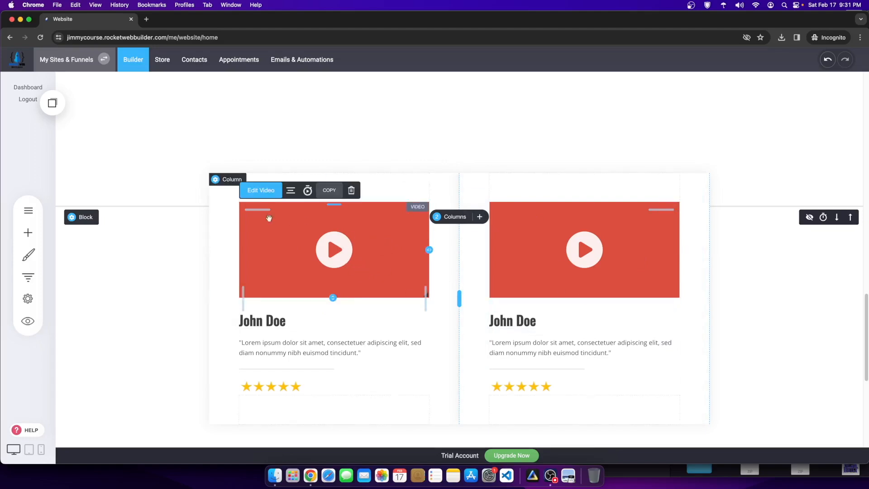
left_click(260, 191)
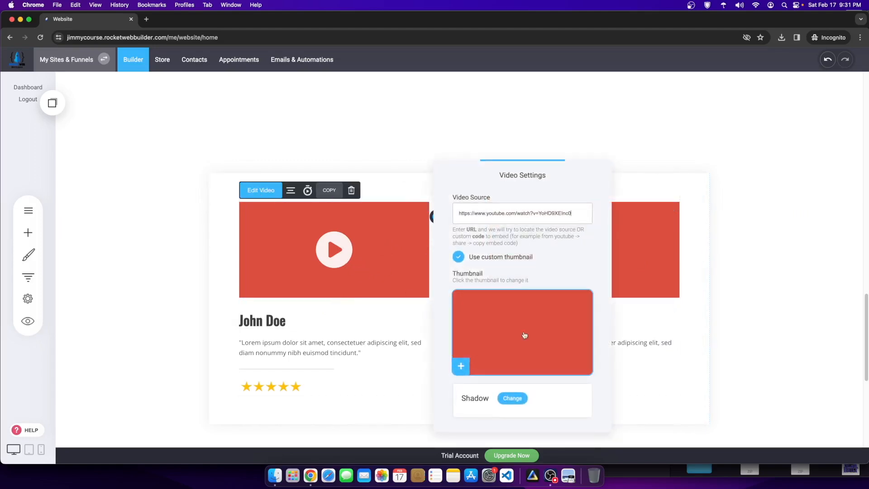
left_click(459, 258)
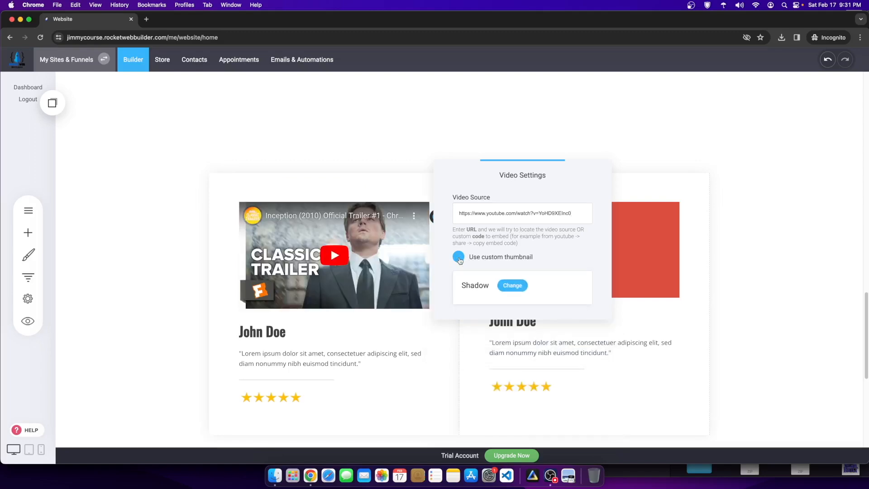
left_click(459, 258)
left_click(539, 316)
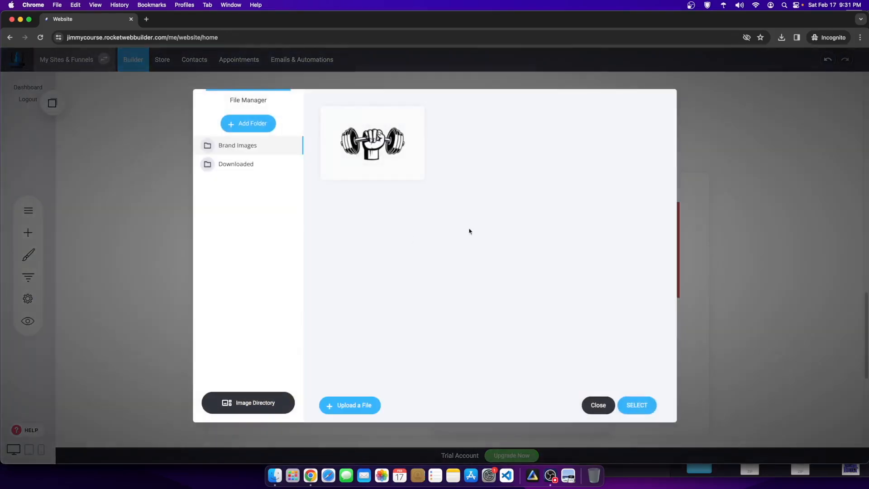
left_click(240, 126)
type("Testimon")
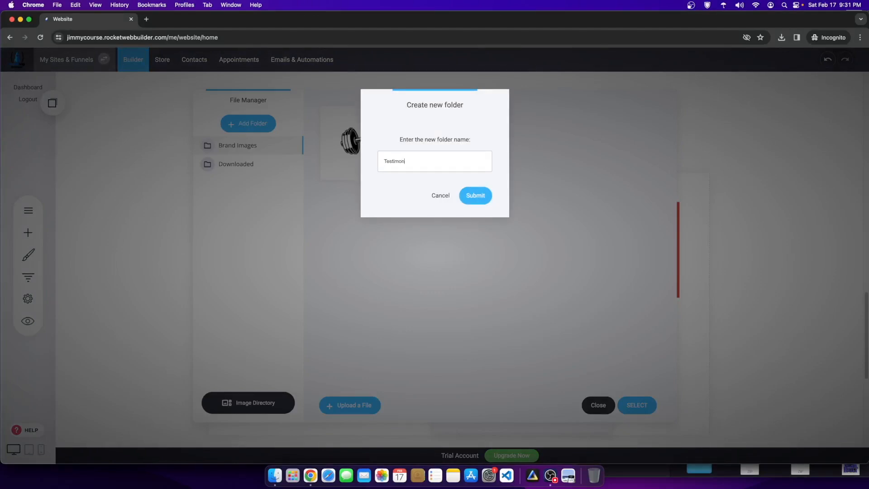
type("ial Images")
key("Return")
left_click(230, 184)
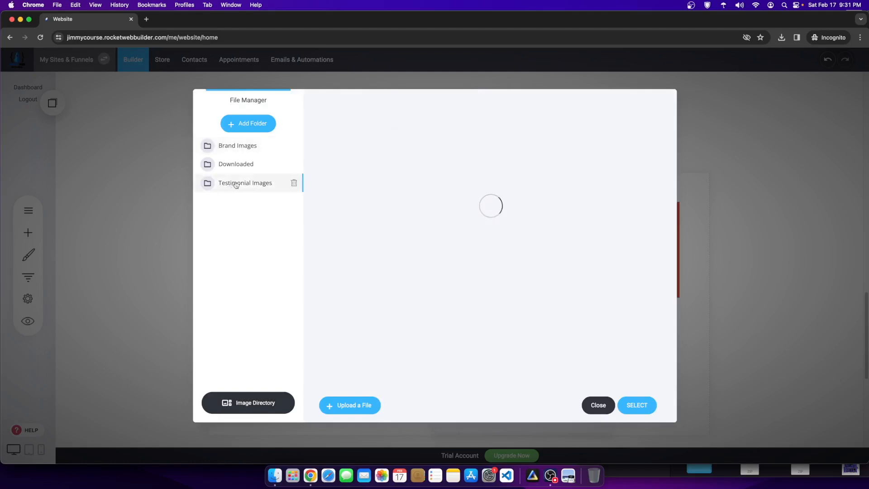
Step: Search stock photos for 'fitness' and set the man tying his shoe as the thumbnail
left_click(250, 403)
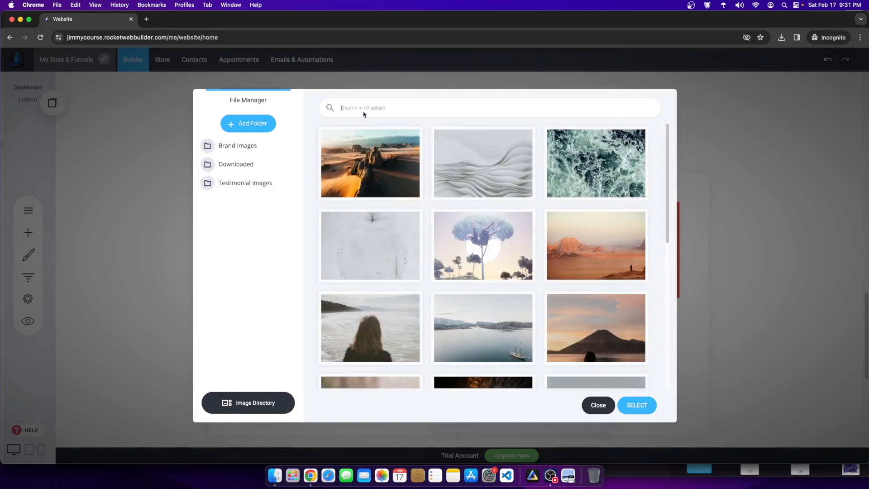
left_click(364, 109)
type("t")
type("itness")
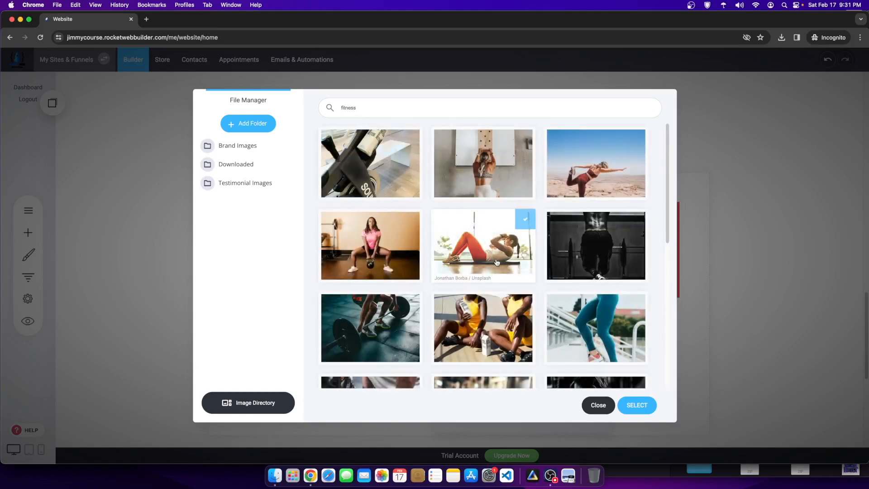
scroll(589, 317, "down", 6)
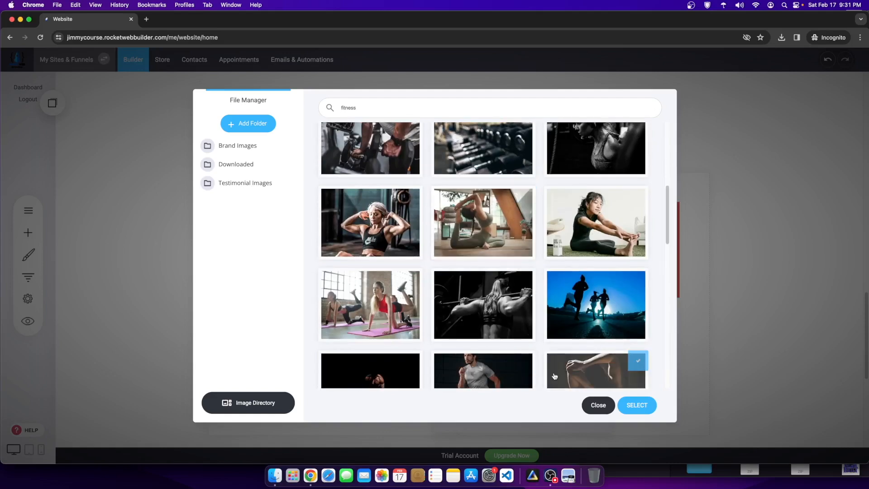
scroll(554, 376, "down", 10)
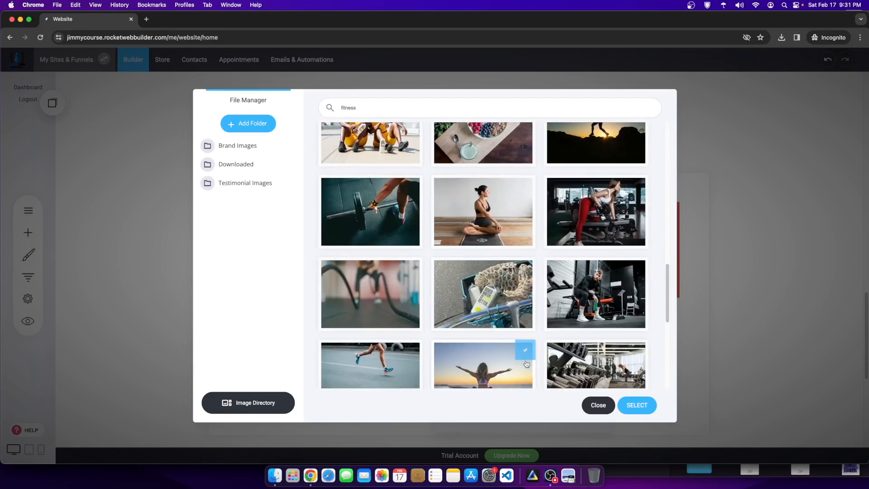
scroll(527, 364, "down", 10)
scroll(523, 365, "up", 3)
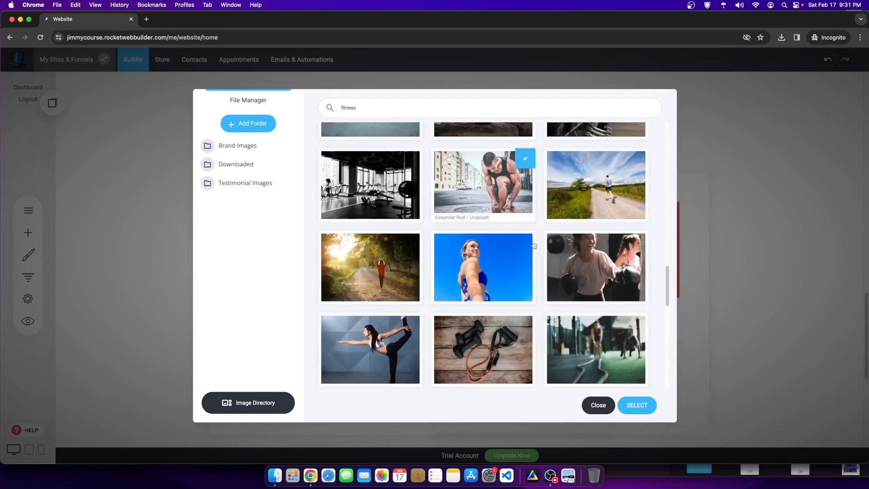
scroll(528, 326, "down", 8)
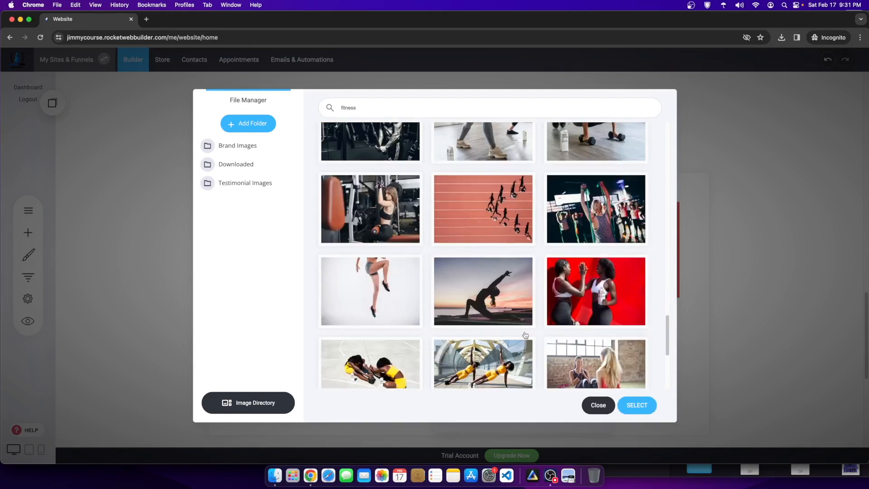
left_click(646, 404)
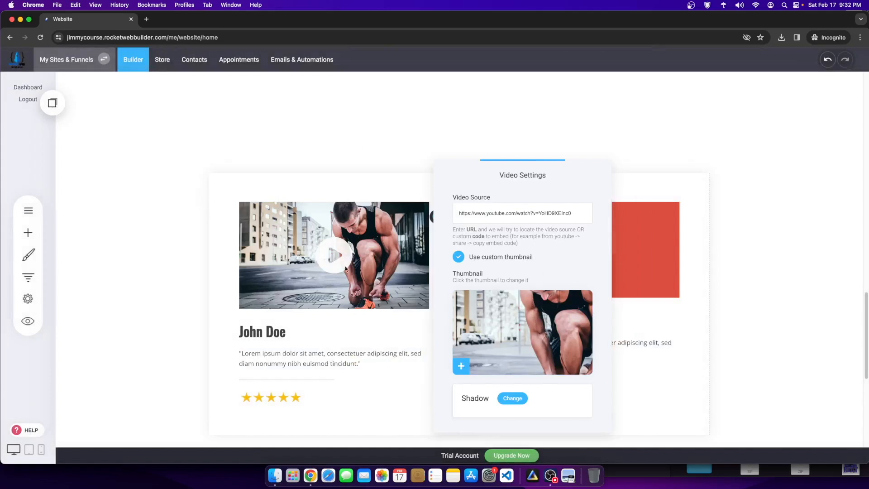
left_click(369, 262)
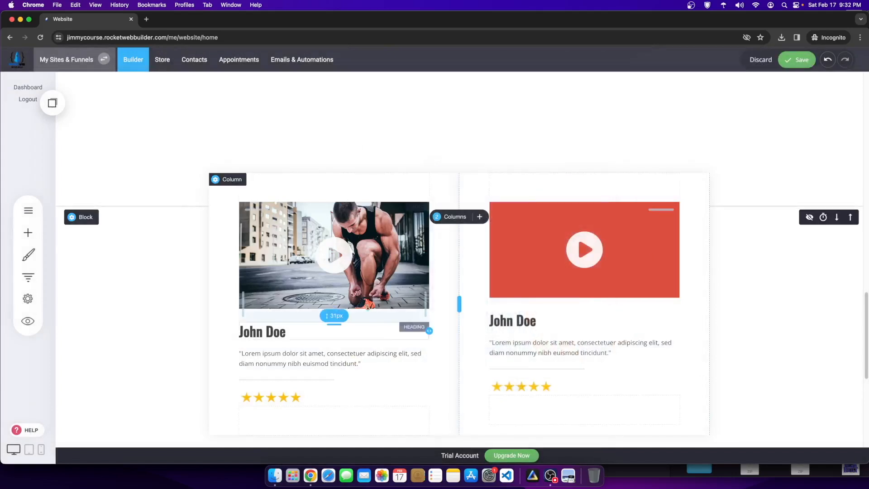
left_click(277, 333)
double_click(277, 333)
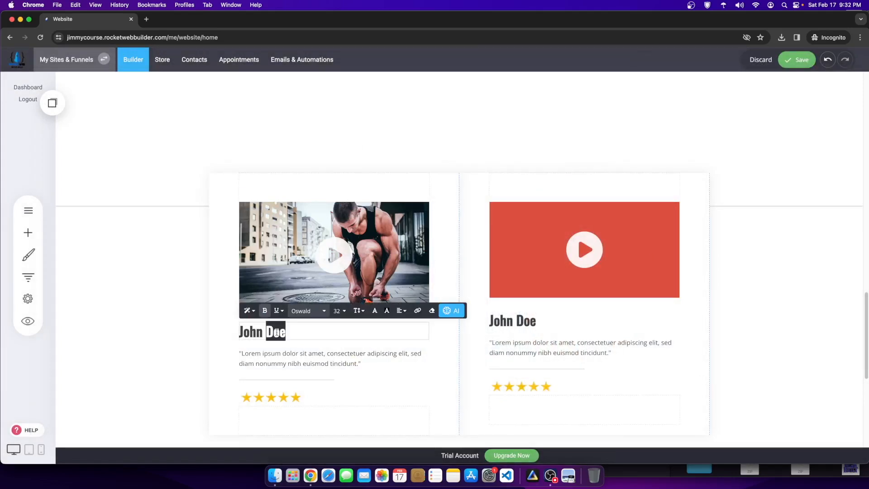
type("Henry")
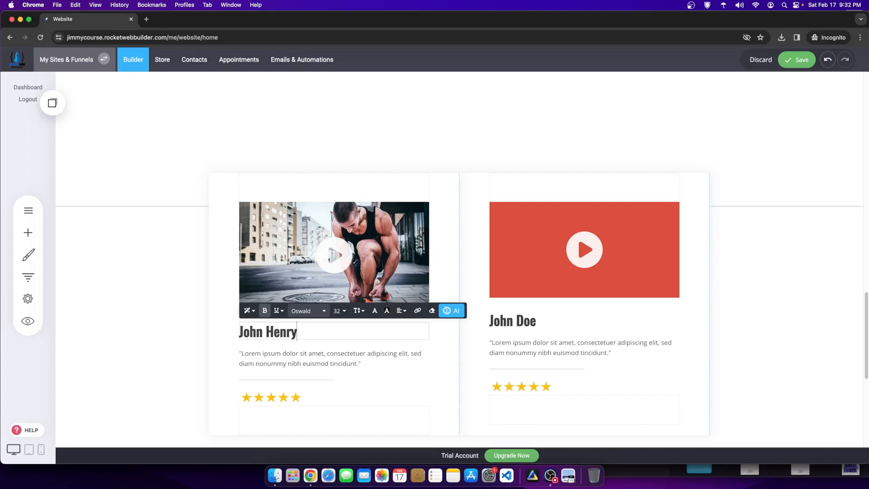
Step: Set the right video's thumbnail to the 'fitness' stock photo of a woman in a sports bra
left_click(602, 231)
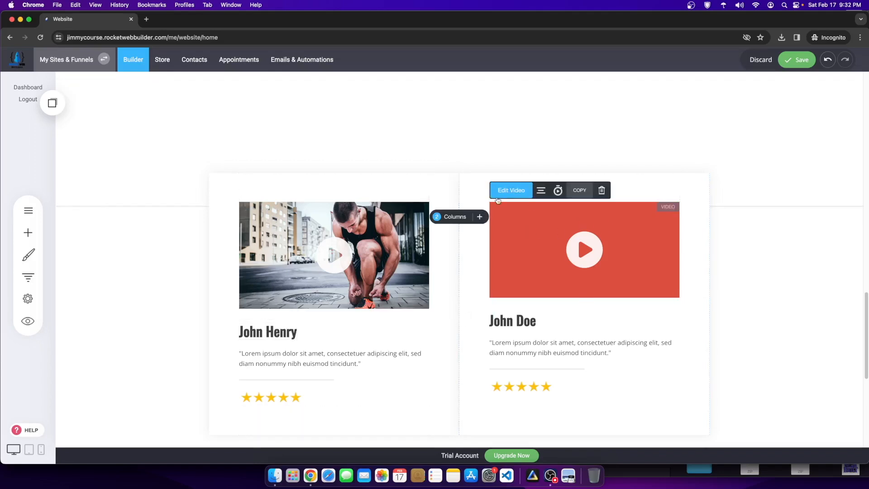
left_click(502, 194)
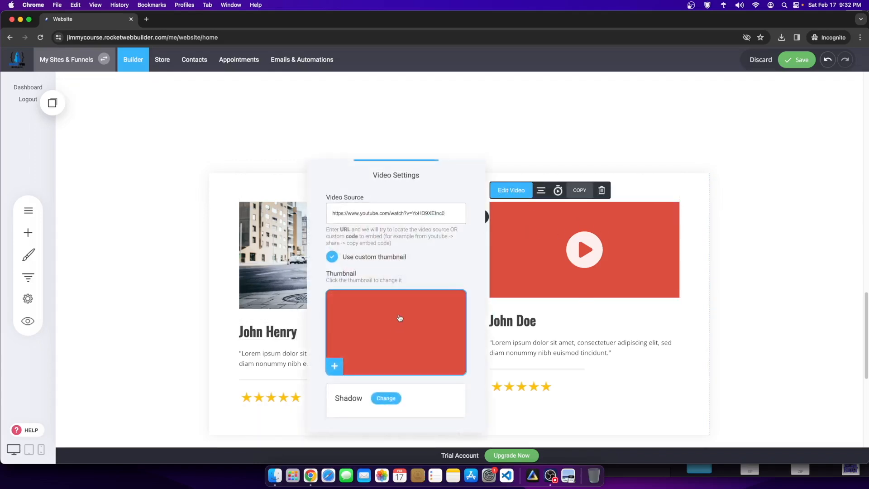
left_click(380, 327)
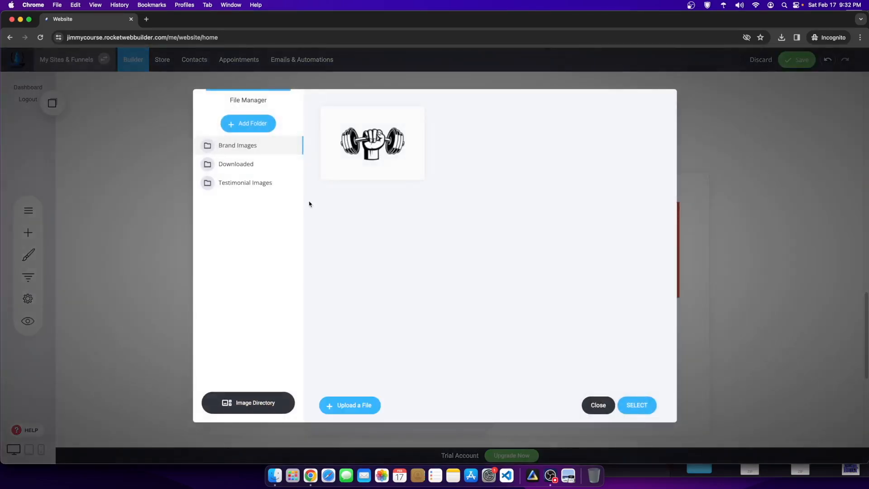
left_click(252, 183)
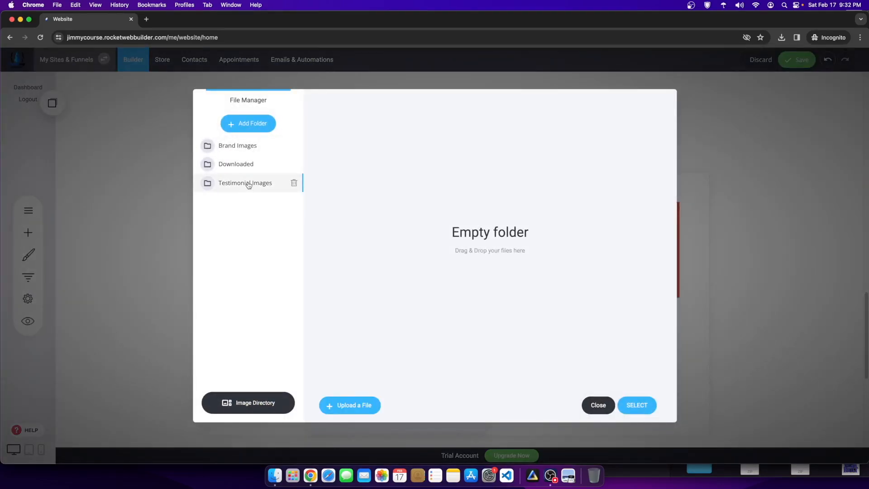
left_click(261, 402)
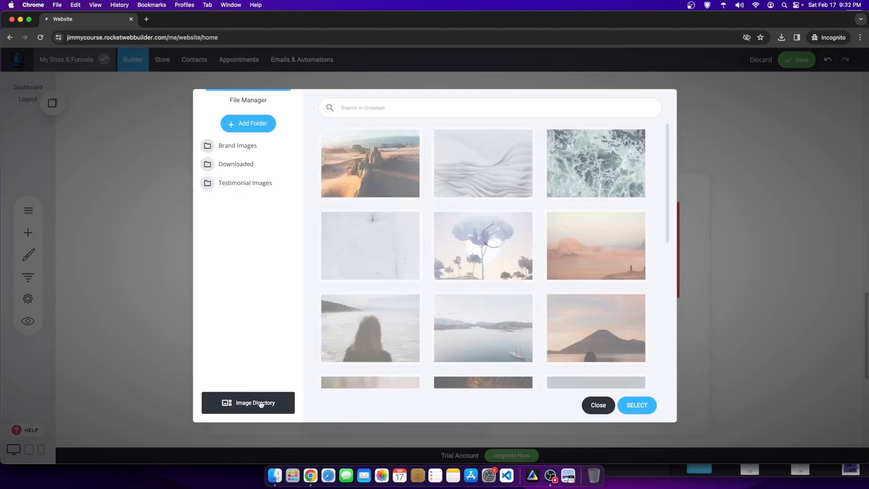
left_click(373, 138)
left_click(376, 109)
type("fitness")
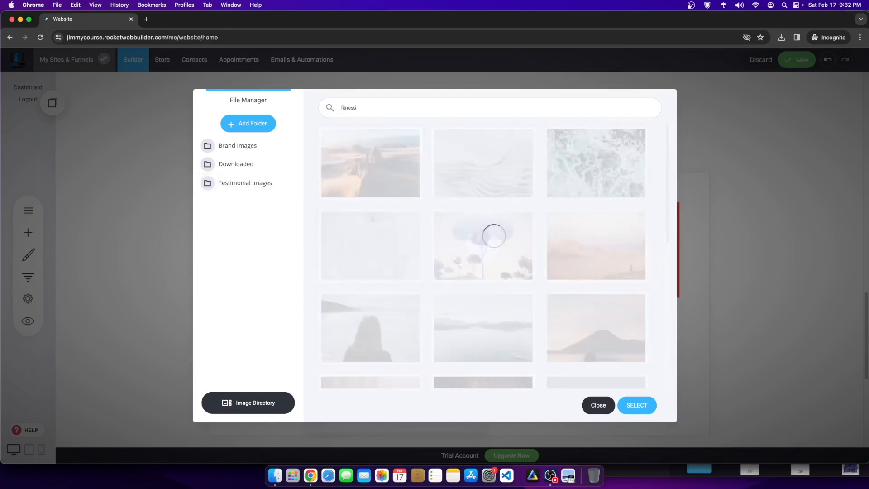
scroll(351, 332, "down", 5)
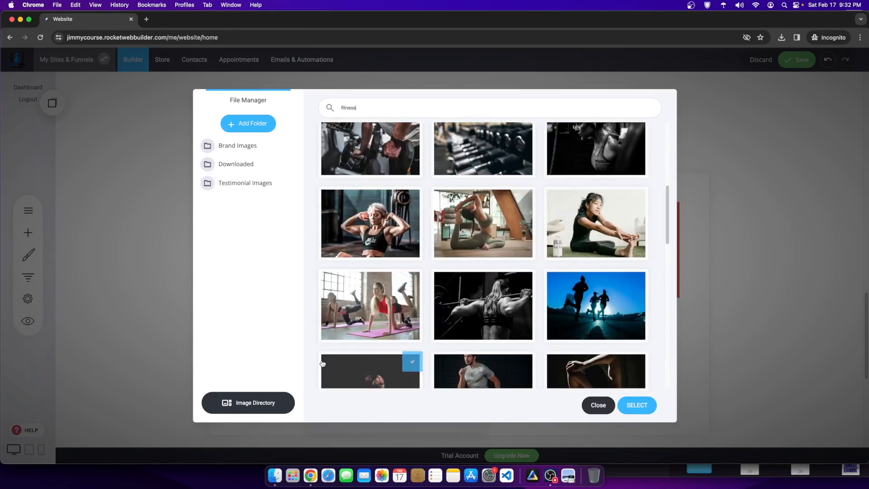
scroll(431, 366, "down", 2)
left_click(493, 155)
left_click(337, 143)
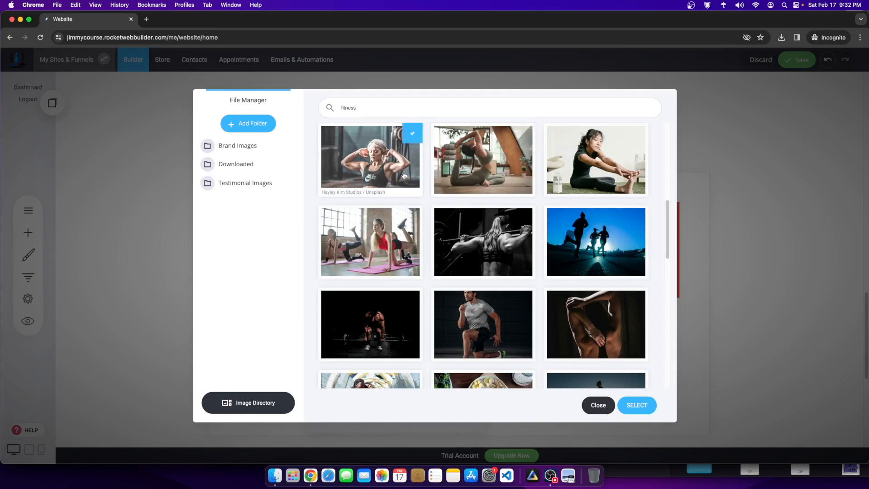
left_click(634, 404)
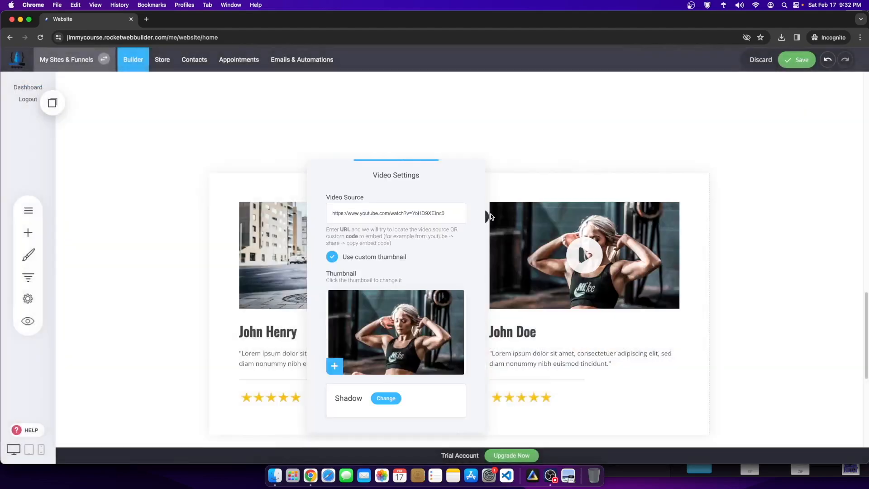
left_click(734, 156)
left_click(549, 330)
left_click_drag(549, 330, 430, 324)
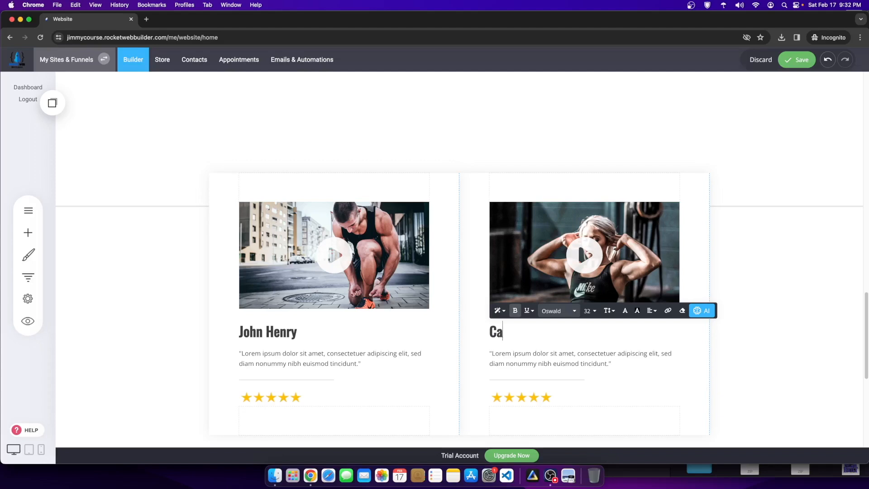
left_click(765, 206)
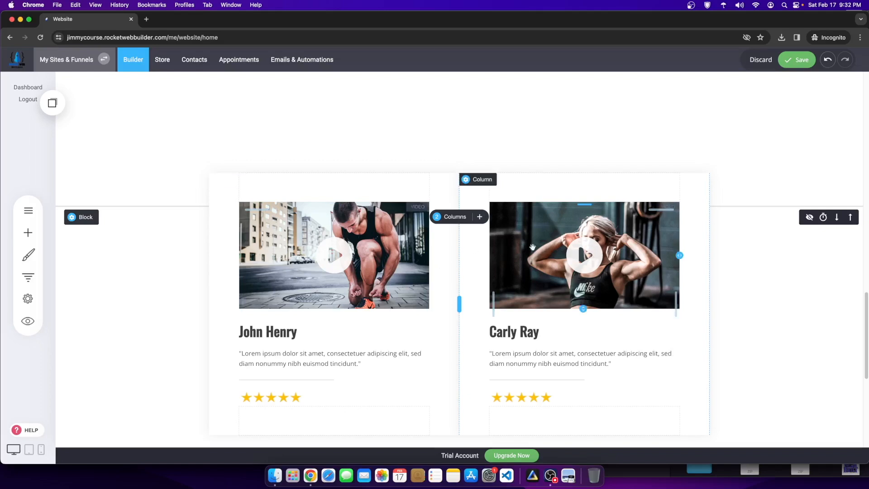
left_click(543, 364)
left_click_drag(611, 364, 488, 354)
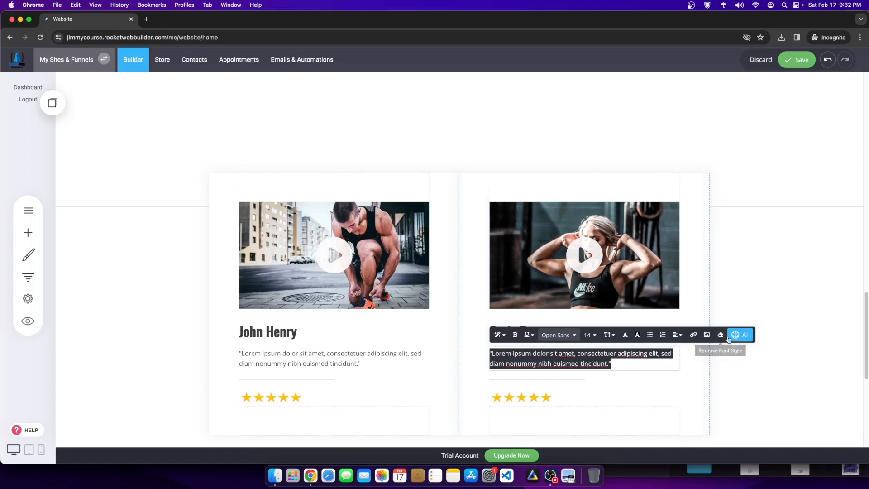
left_click(734, 334)
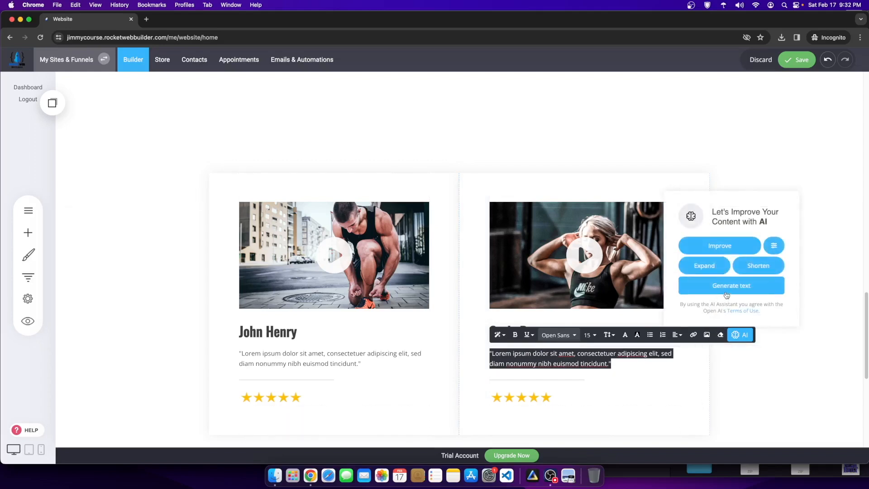
left_click(727, 292)
left_click(706, 250)
type("Fit")
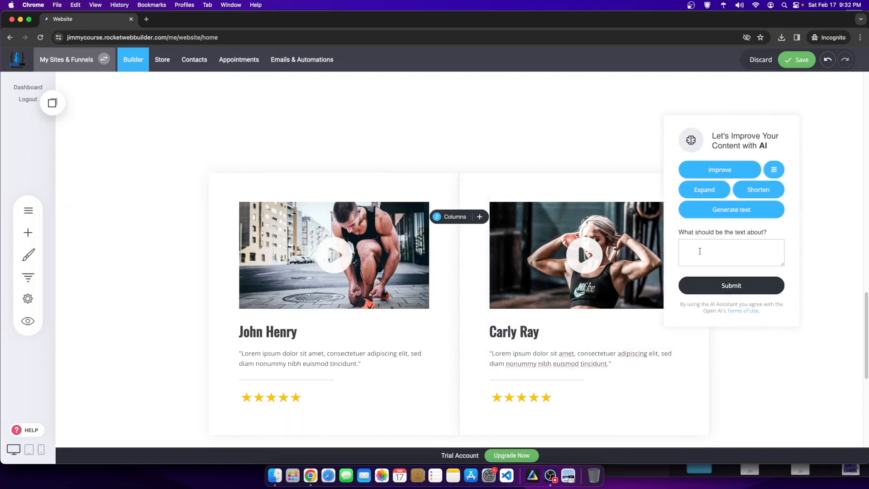
type("ness GG")
key("BackSpace")
type("woamn")
key("BackSpace")
key("BackSpace")
key("BackSpace")
type("man testimonial for the fitness coach workout")
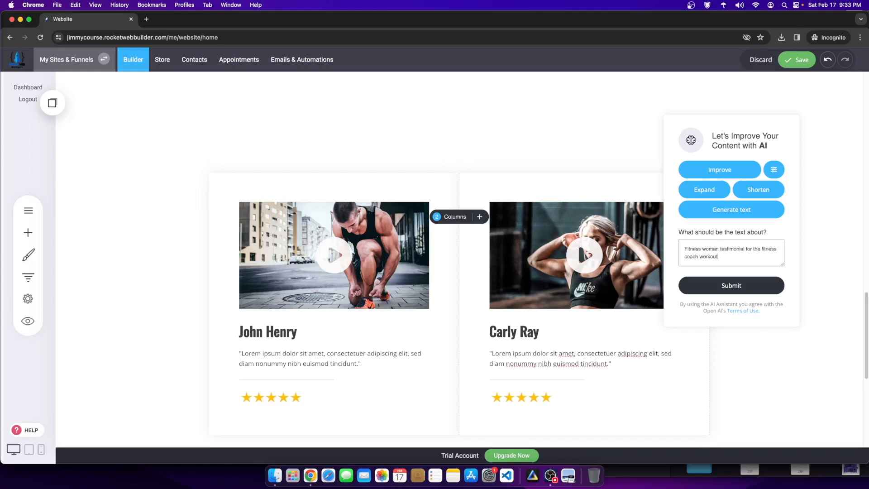
type(" program")
key("super+a")
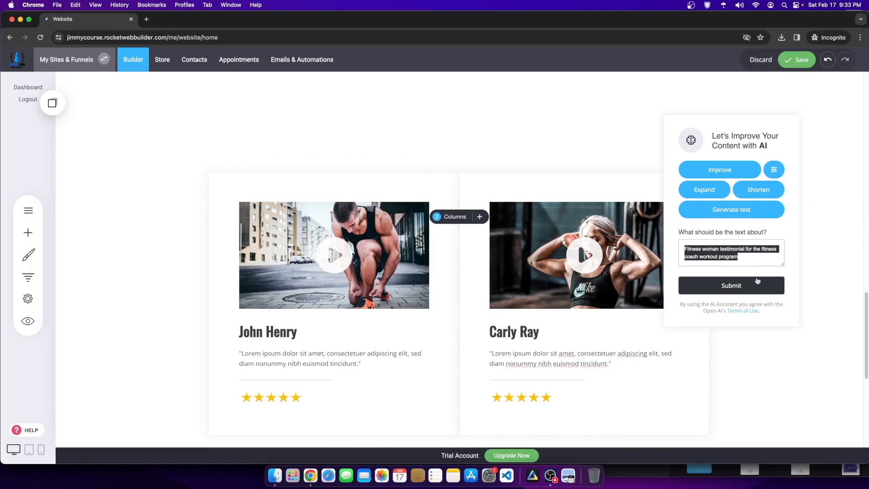
left_click(757, 280)
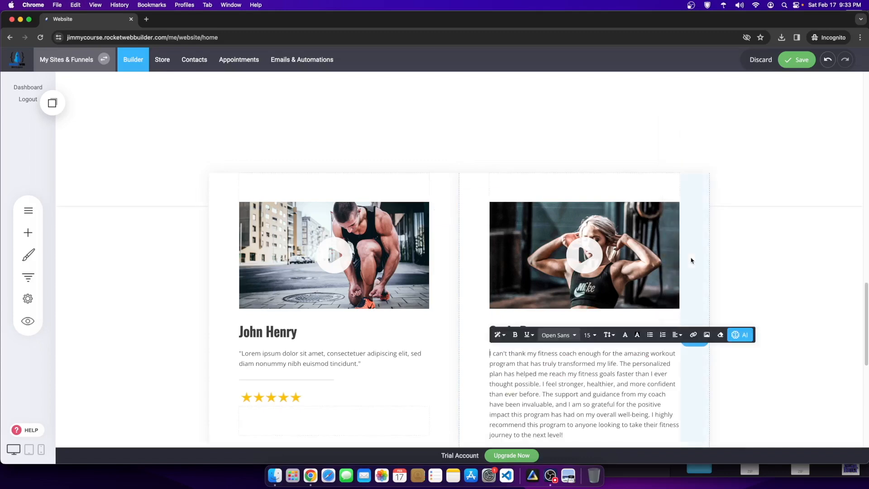
scroll(582, 317, "down", 3)
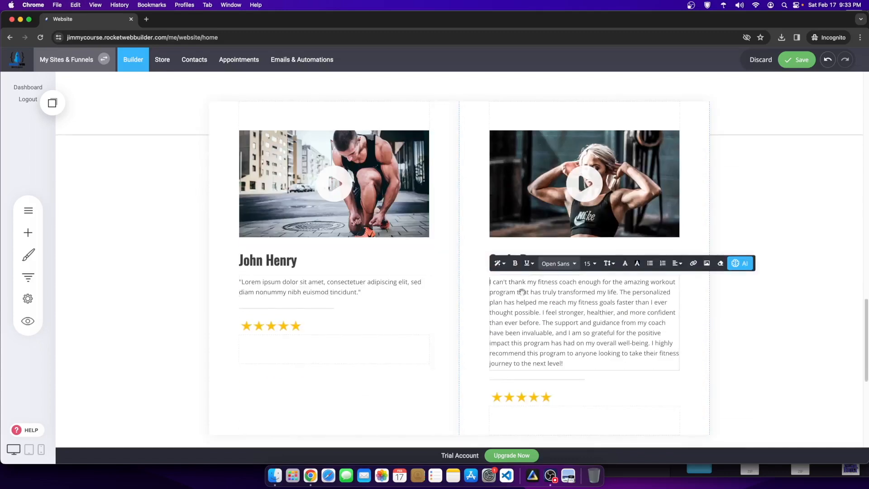
left_click_drag(580, 365, 482, 282)
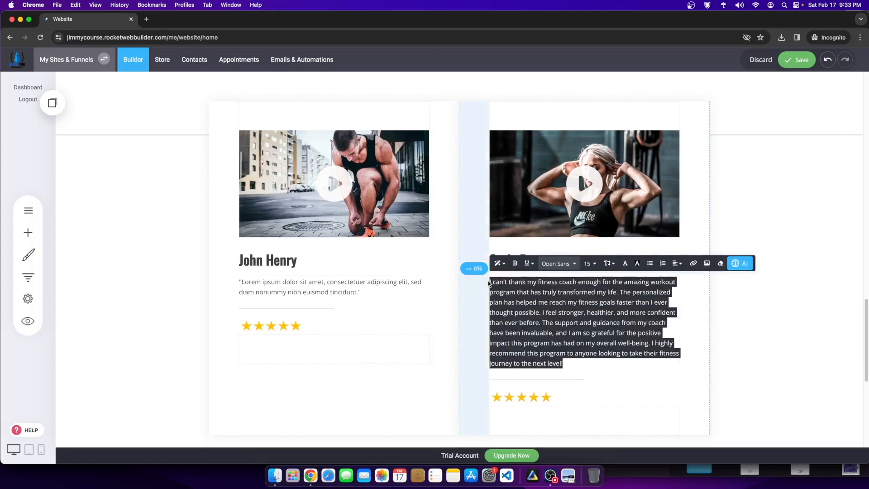
left_click(679, 353)
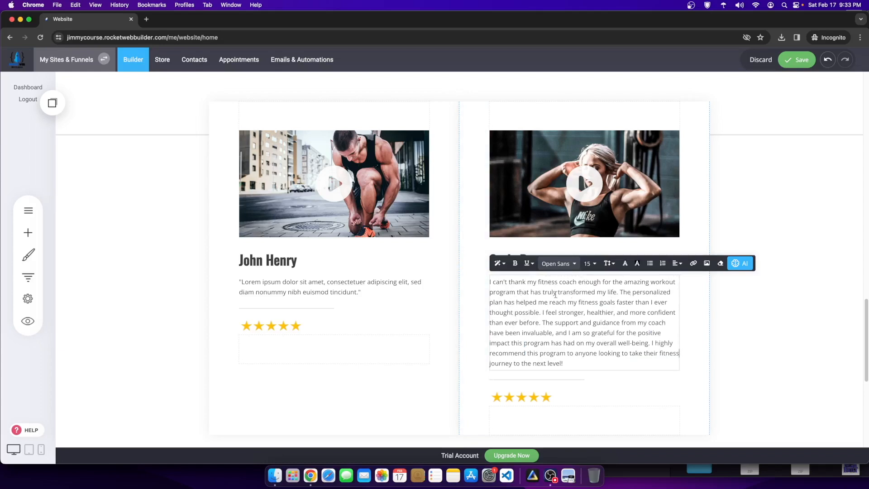
left_click_drag(515, 302, 566, 334)
left_click_drag(591, 364, 481, 279)
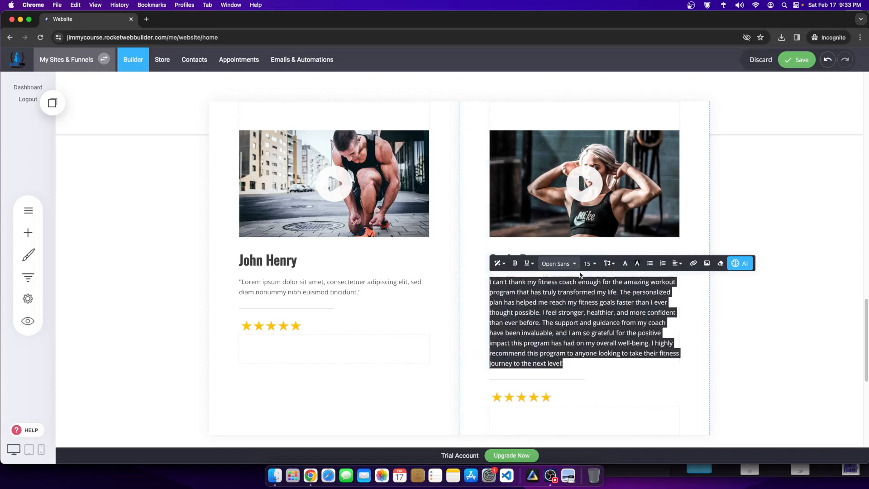
left_click(528, 263)
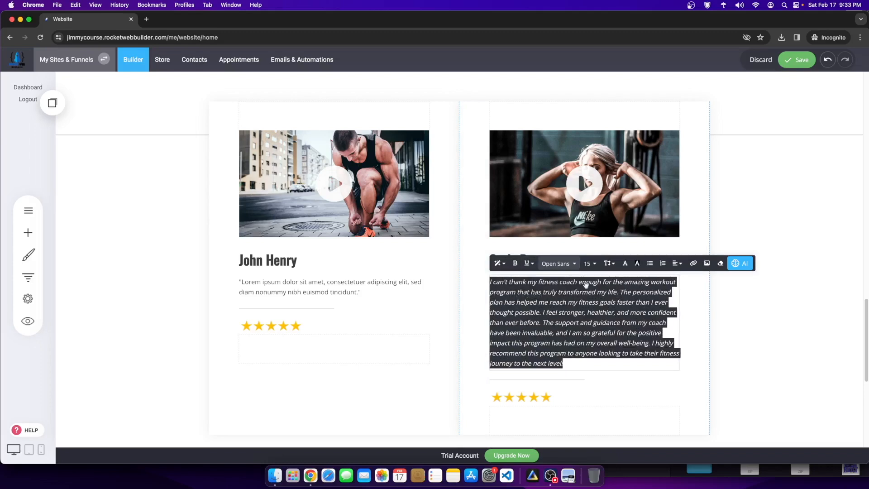
left_click(676, 263)
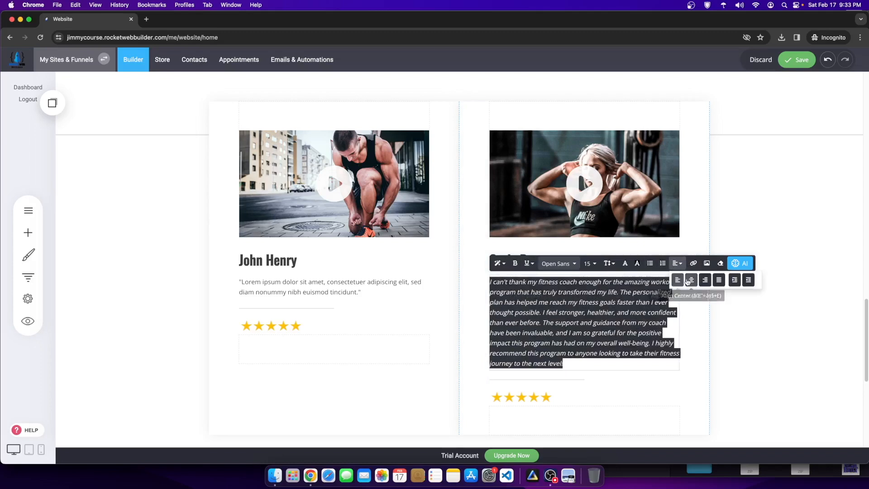
left_click(688, 283)
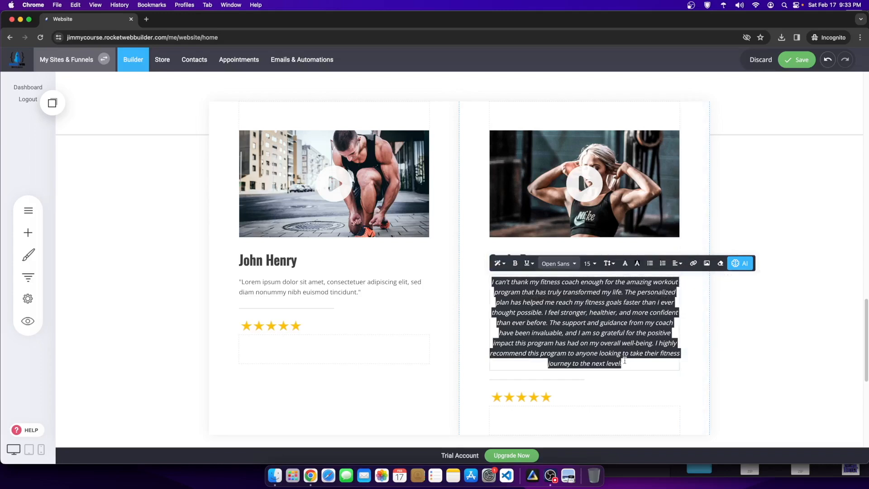
left_click(729, 342)
left_click(548, 264)
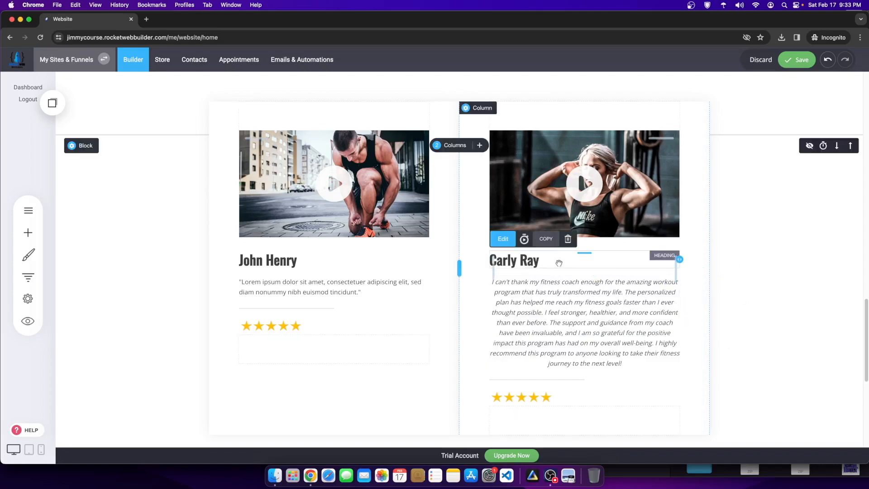
left_click(503, 239)
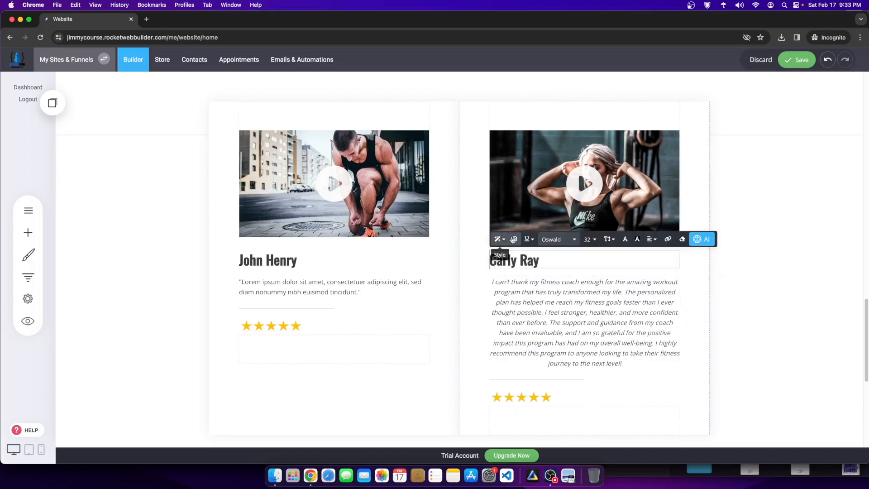
left_click(652, 239)
left_click(663, 254)
left_click(762, 258)
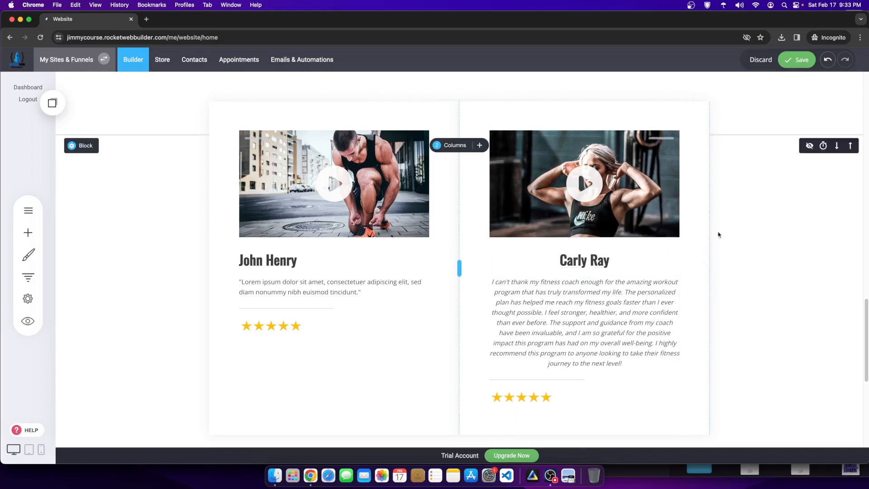
scroll(616, 203, "up", 1)
scroll(606, 180, "up", 3)
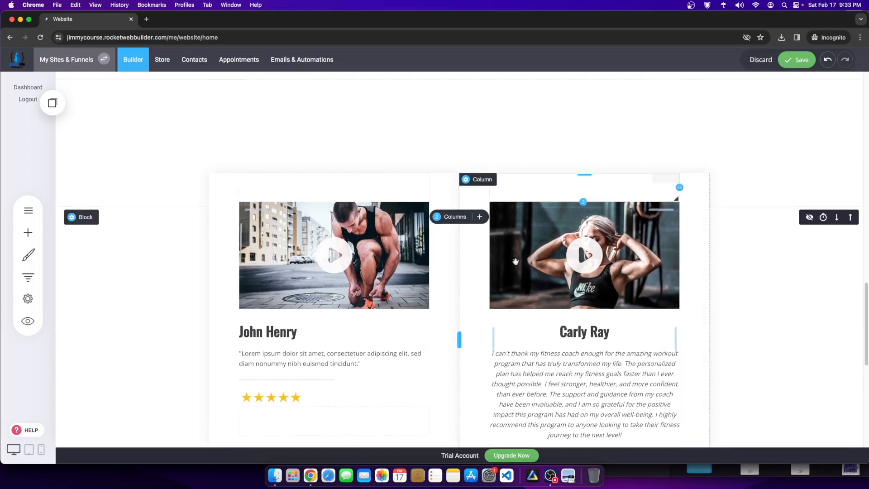
scroll(578, 245, "down", 4)
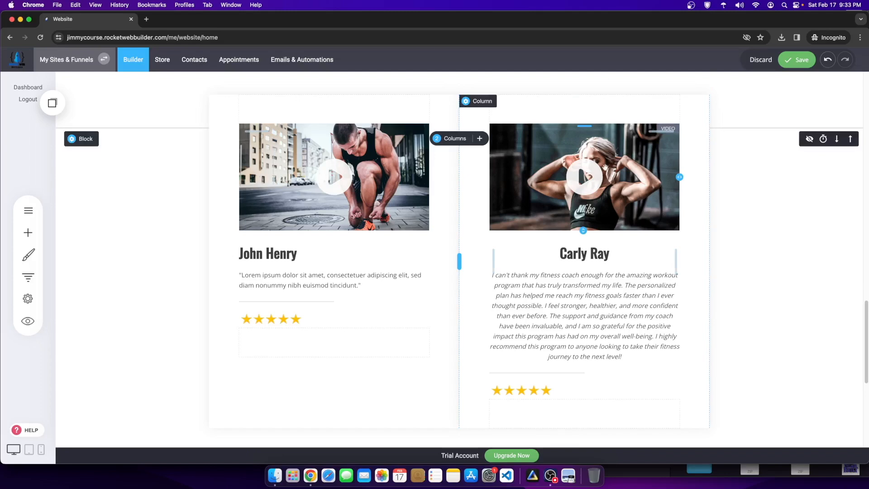
left_click(327, 287)
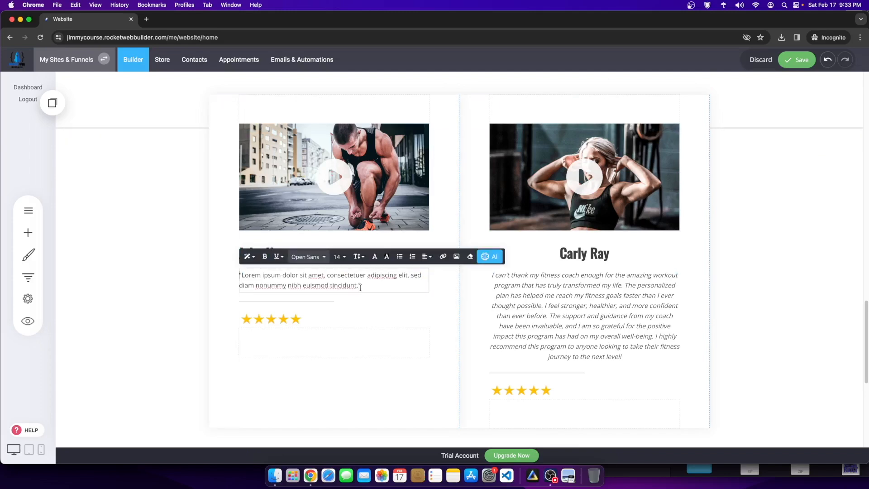
left_click_drag(371, 287, 270, 269)
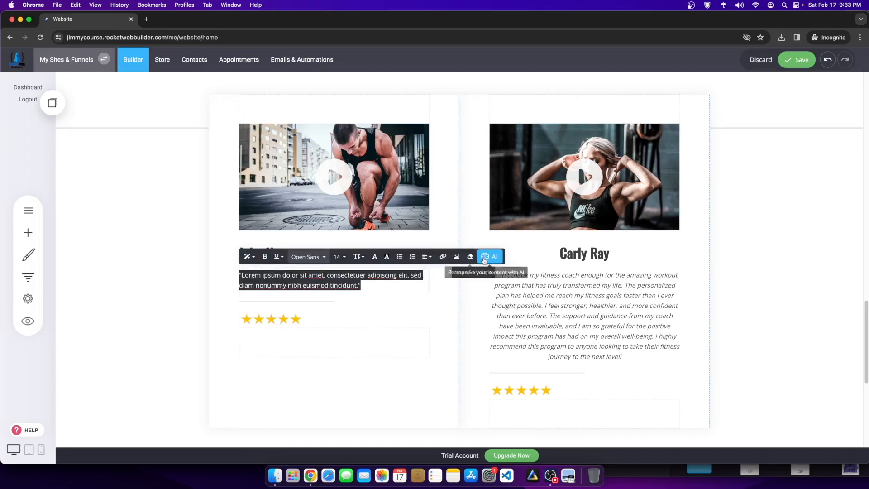
left_click(490, 256)
left_click(517, 206)
left_click(473, 195)
type("fitness woman testimonial for the fitness coach workout program")
double_click(464, 187)
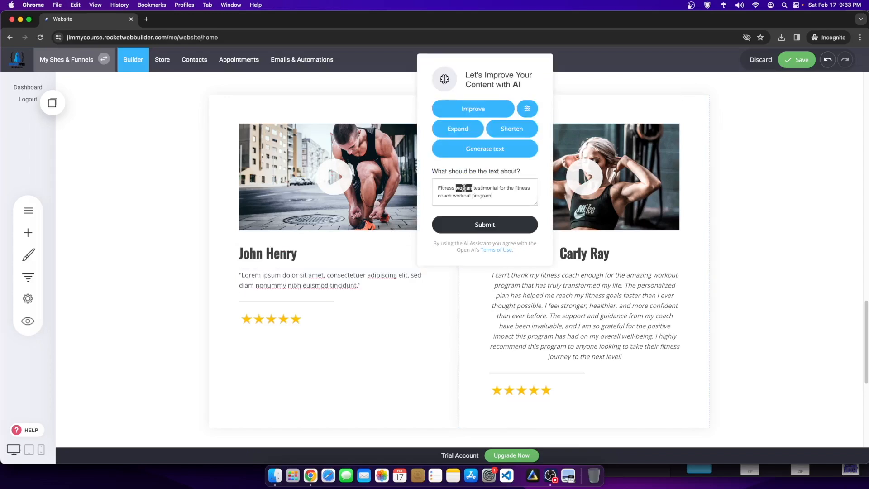
type("mens")
left_click(498, 221)
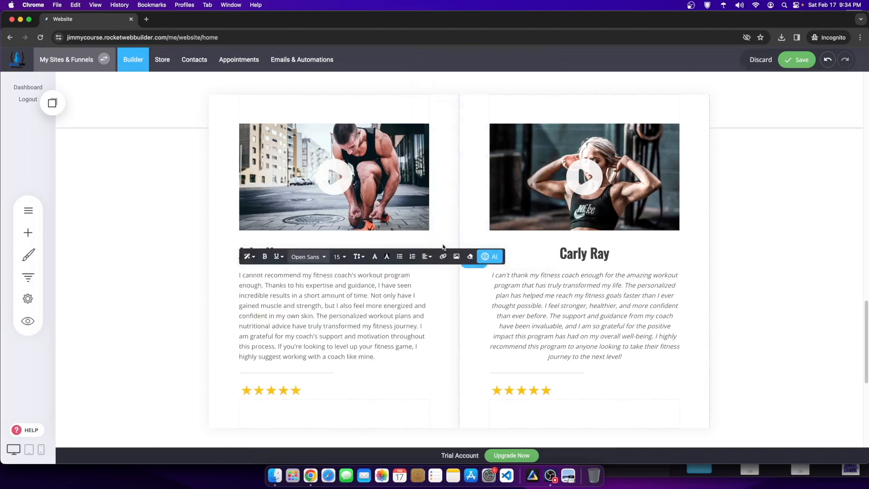
left_click_drag(376, 357, 296, 285)
left_click(411, 328)
left_click_drag(389, 354, 232, 274)
left_click(491, 257)
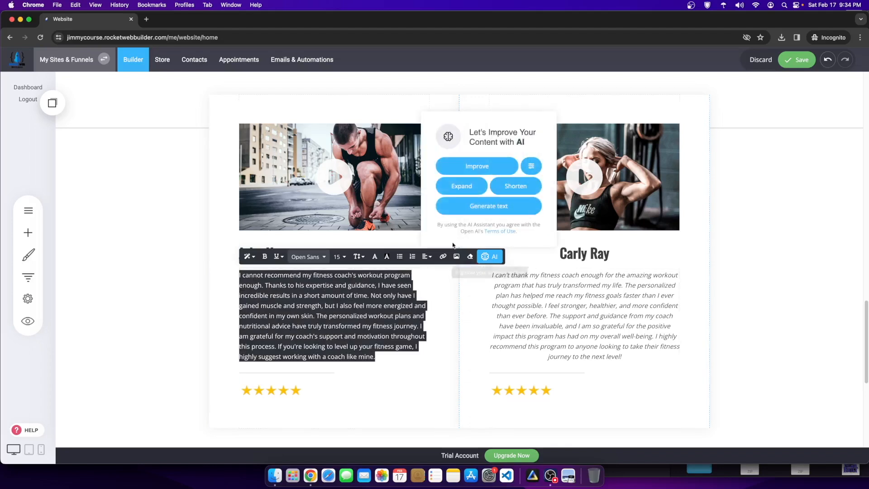
left_click(472, 164)
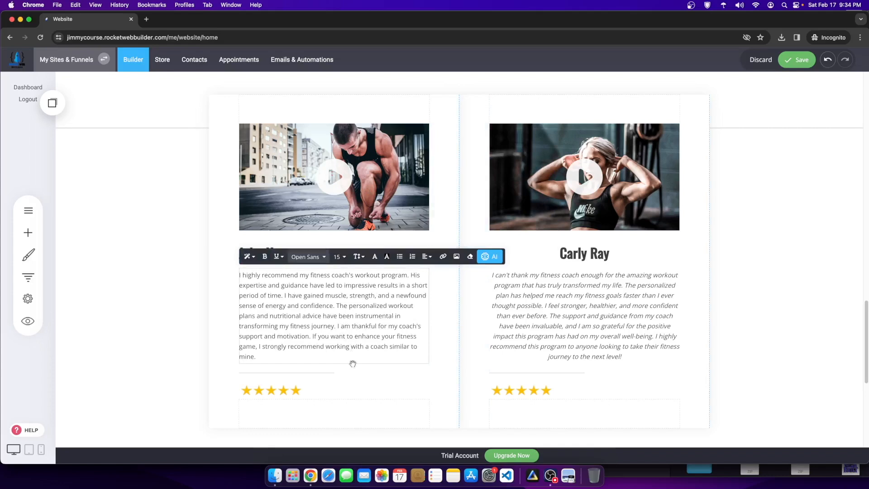
Step: Change the testimonial's opening words so it begins 'This programs expertise'
left_click_drag(362, 359, 261, 265)
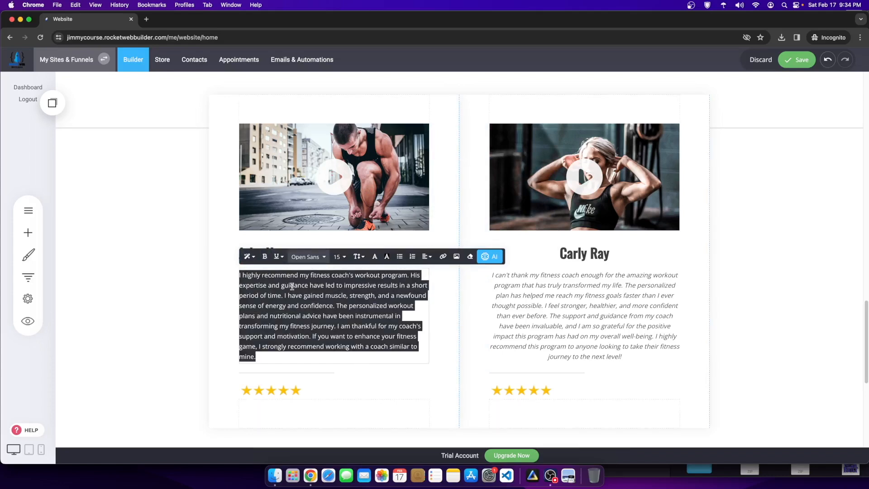
left_click(325, 294)
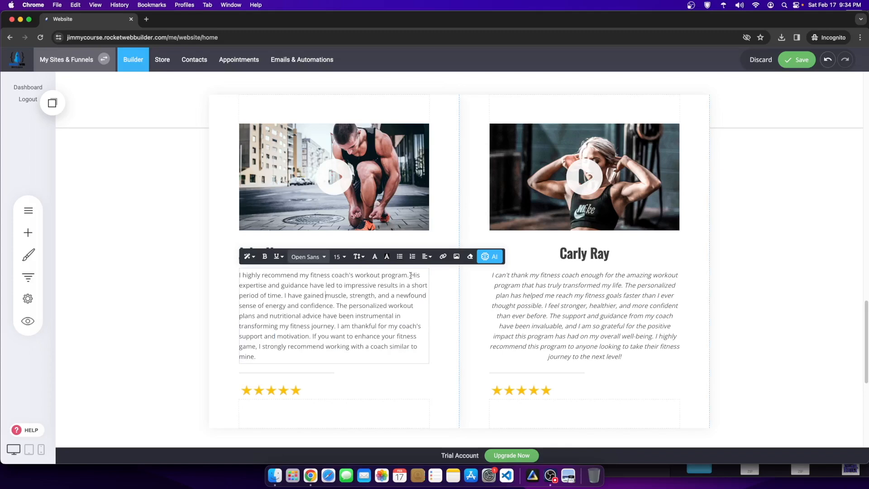
left_click_drag(411, 275, 283, 276)
type("\\")
key("BackSpace")
key("BackSpace")
key("BackSpace")
key("BackSpace")
key("BackSpace")
key("BackSpace")
key("BackSpace")
key("BackSpace")
key("BackSpace")
key("BackSpace")
key("BackSpace")
key("Right")
key("BackSpace")
type("T")
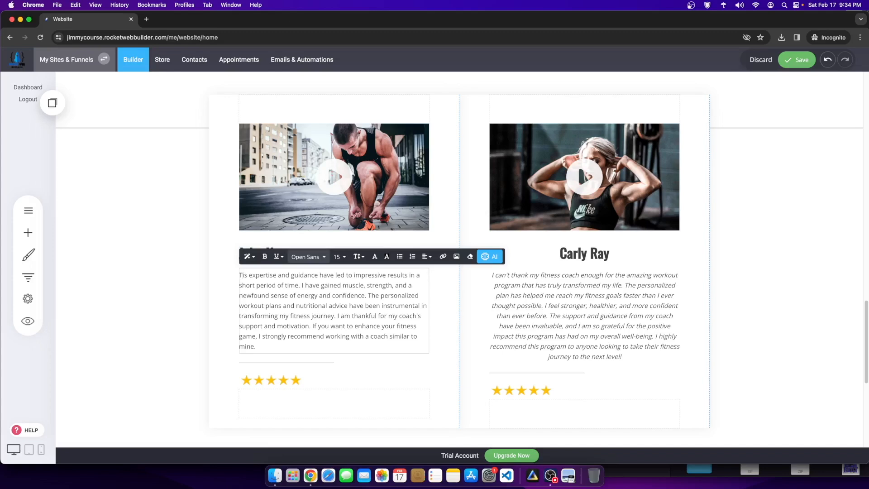
type("his programs")
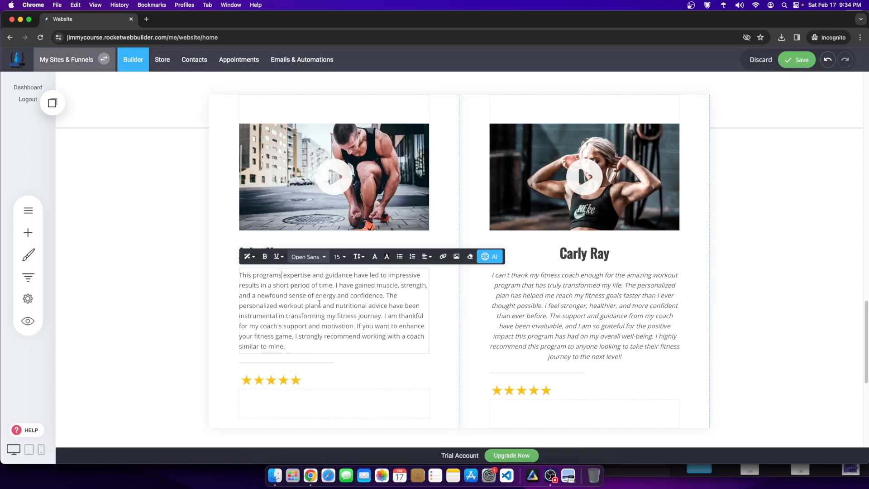
left_click_drag(309, 274, 343, 337)
left_click(839, 329)
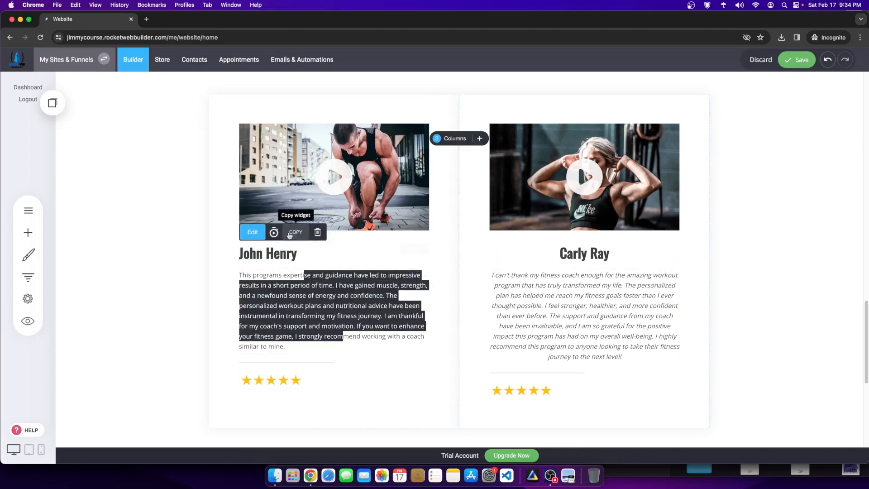
left_click(267, 254)
left_click(401, 232)
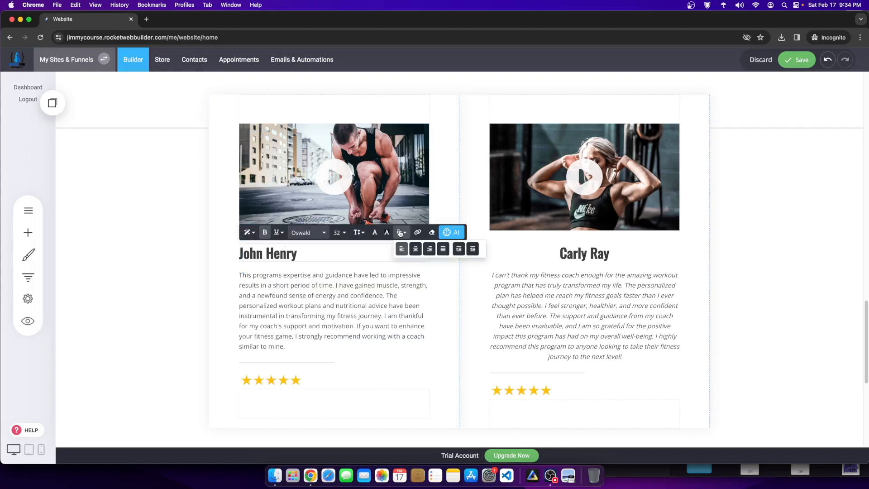
left_click(413, 248)
left_click(793, 277)
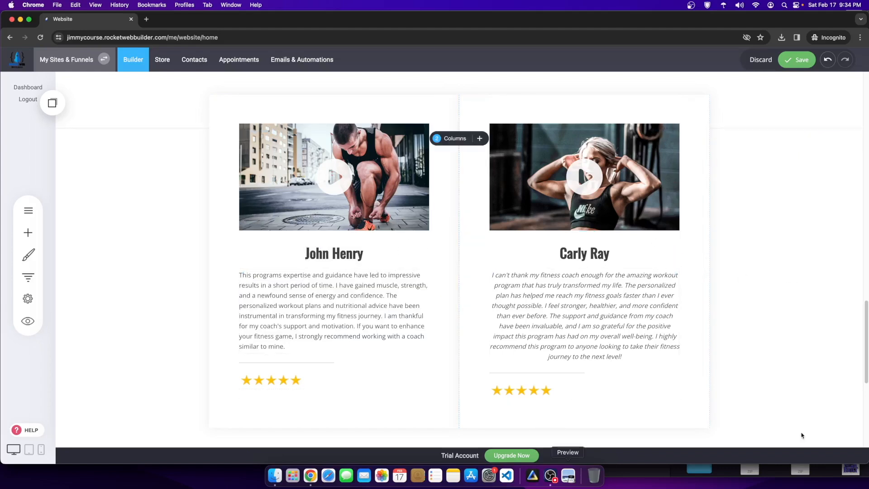
Step: Drag a new Heading widget into place above the testimonial cards
scroll(749, 322, "up", 4)
scroll(634, 271, "down", 3)
scroll(587, 308, "up", 4)
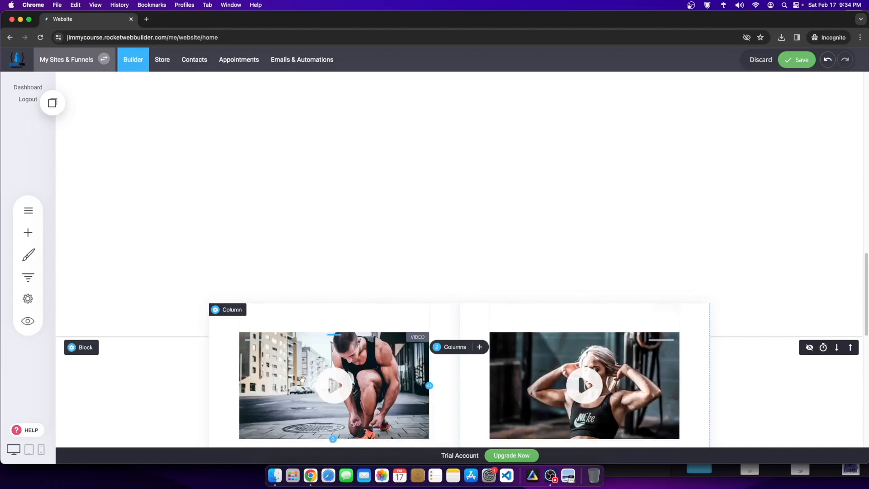
left_click(28, 232)
left_click_drag(90, 114, 473, 226)
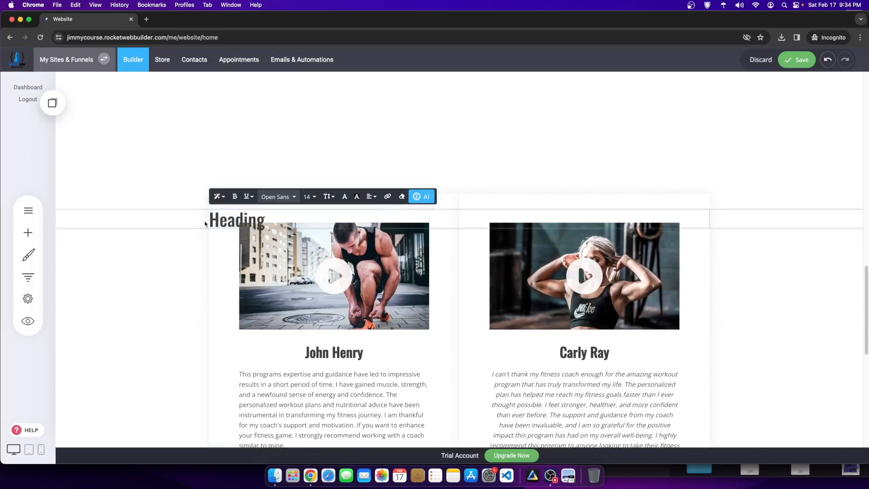
left_click(177, 221)
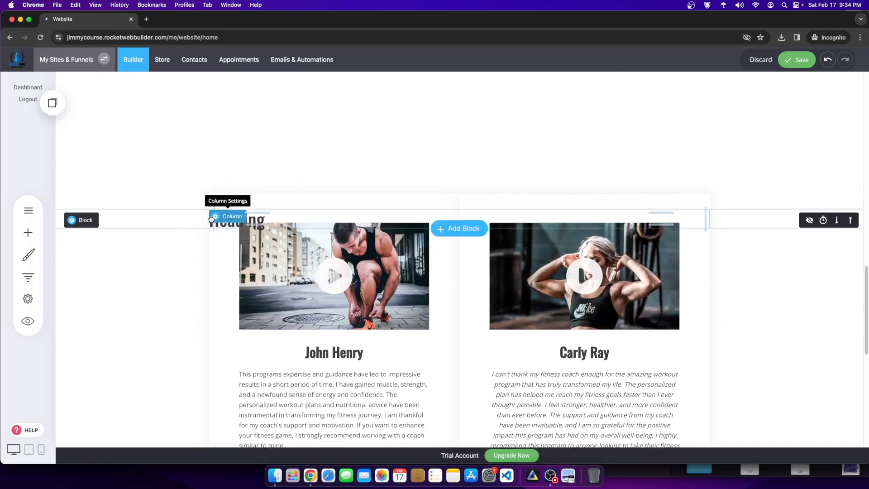
left_click(216, 216)
left_click(192, 224)
left_click(218, 224)
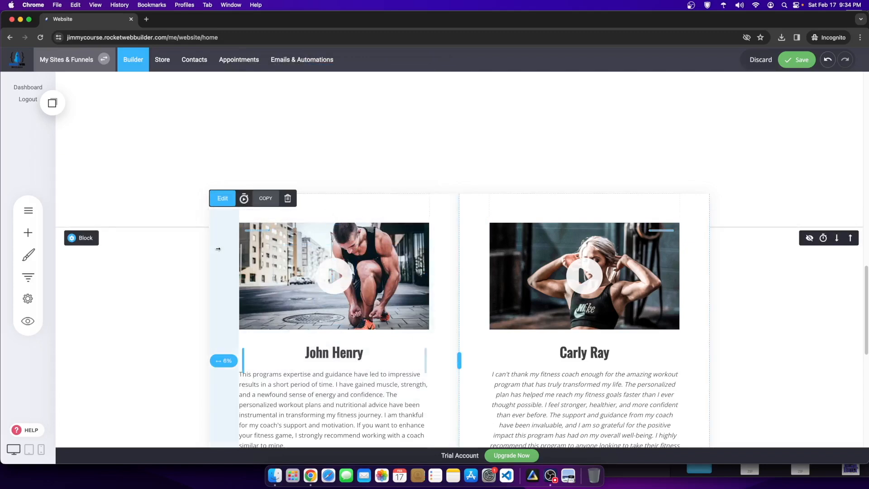
Step: Give both card columns 0px top margin and middle content alignment, then move the Heading up
left_click(215, 201)
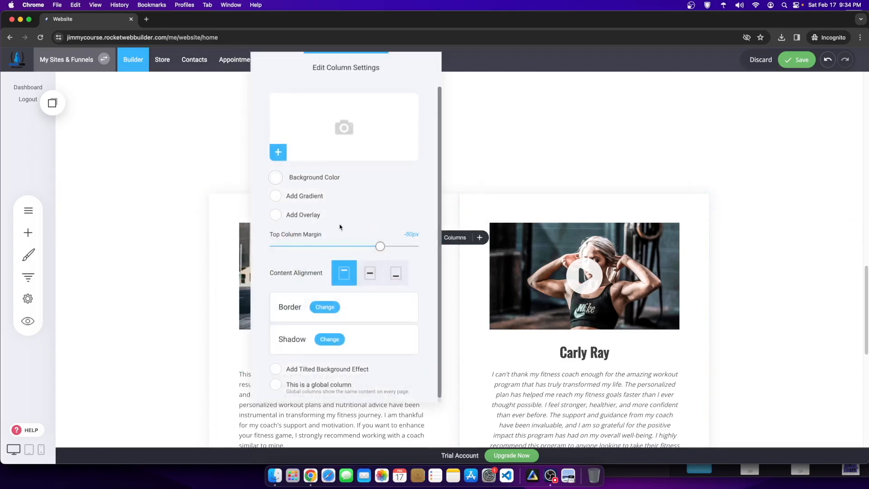
left_click_drag(380, 247, 420, 247)
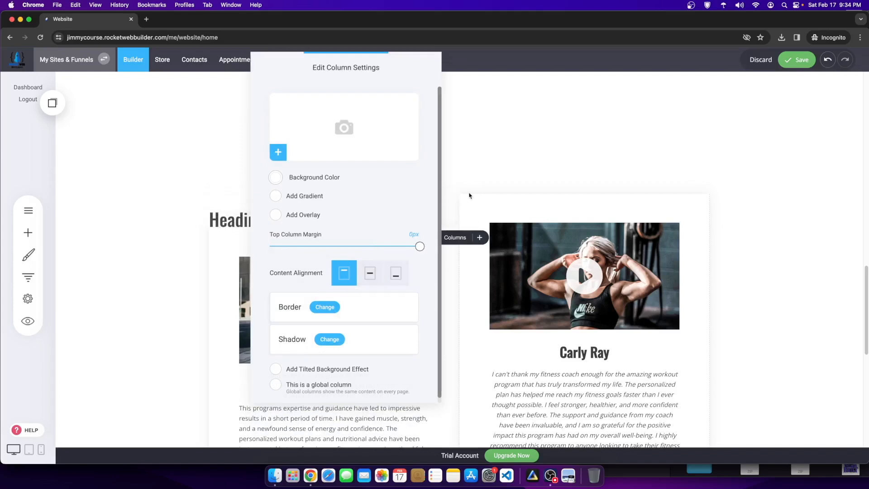
left_click(471, 198)
left_click(473, 201)
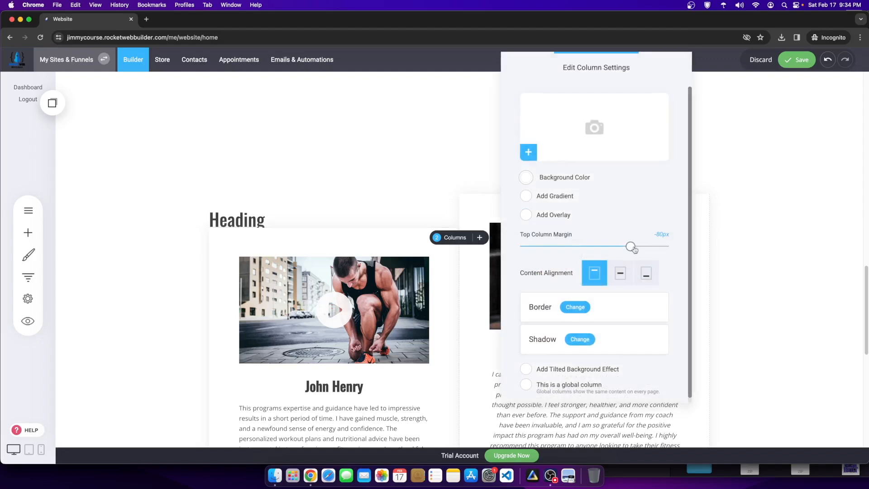
left_click_drag(631, 246, 782, 254)
left_click(618, 280)
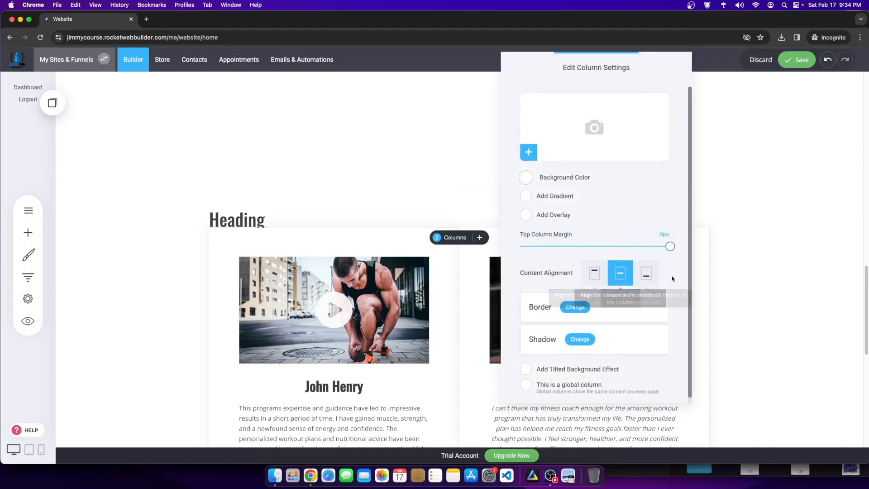
left_click(469, 265)
left_click(226, 234)
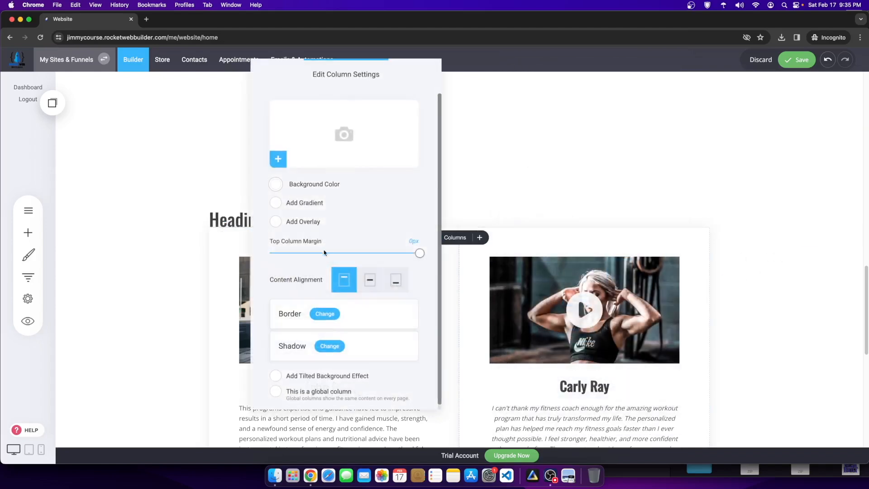
left_click(370, 280)
left_click(744, 273)
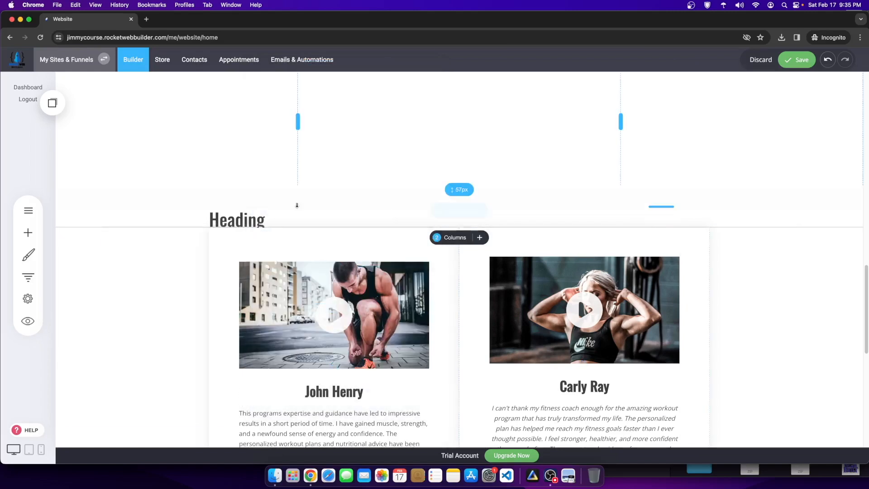
left_click_drag(332, 222, 431, 189)
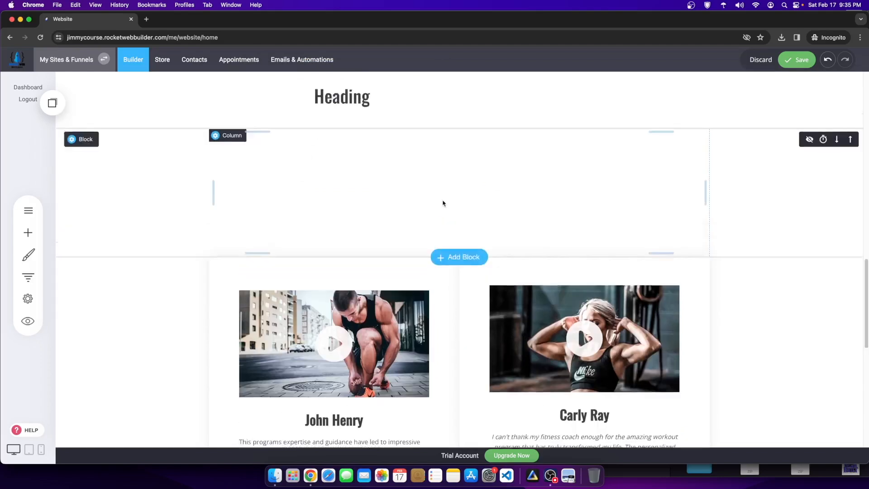
left_click_drag(359, 153, 396, 188)
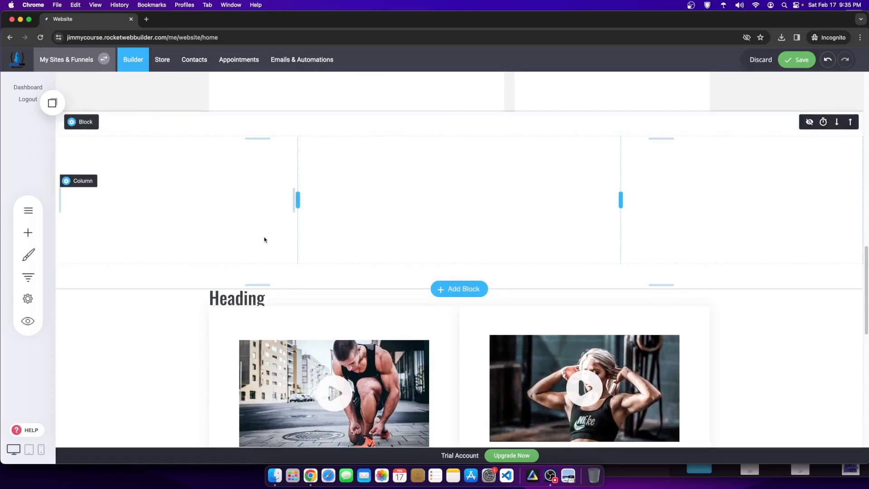
Step: Change the heading text to a centred 'TESTIMONIALS' with no trailing space
left_click(270, 305)
left_click_drag(291, 297, 194, 297)
type("TESTIMONIALS")
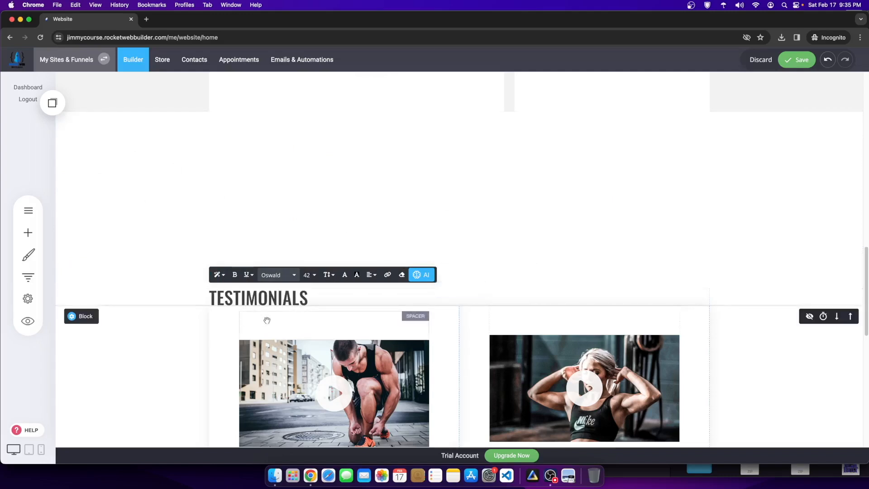
left_click_drag(287, 297, 383, 293)
left_click(371, 275)
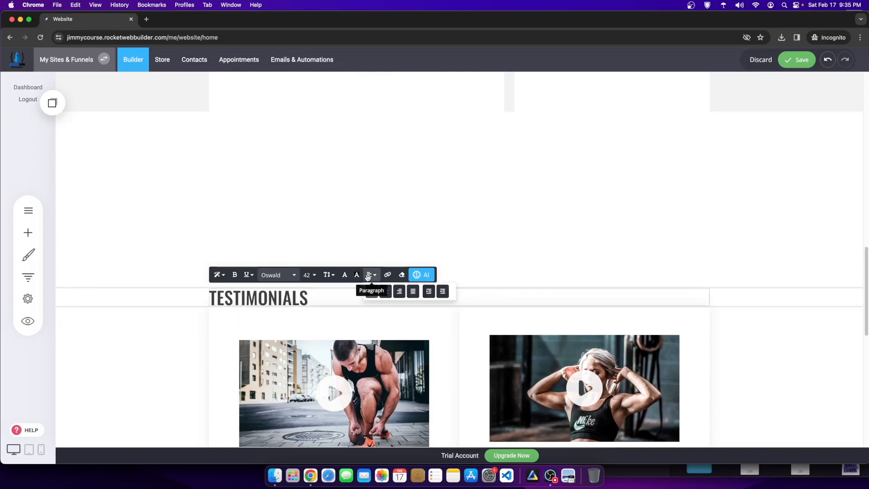
left_click(386, 289)
left_click(522, 301)
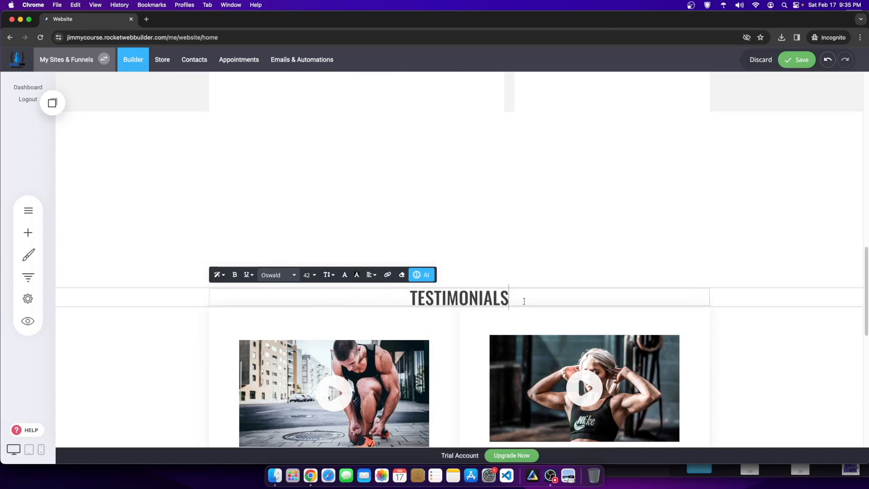
type("F")
key("BackSpace")
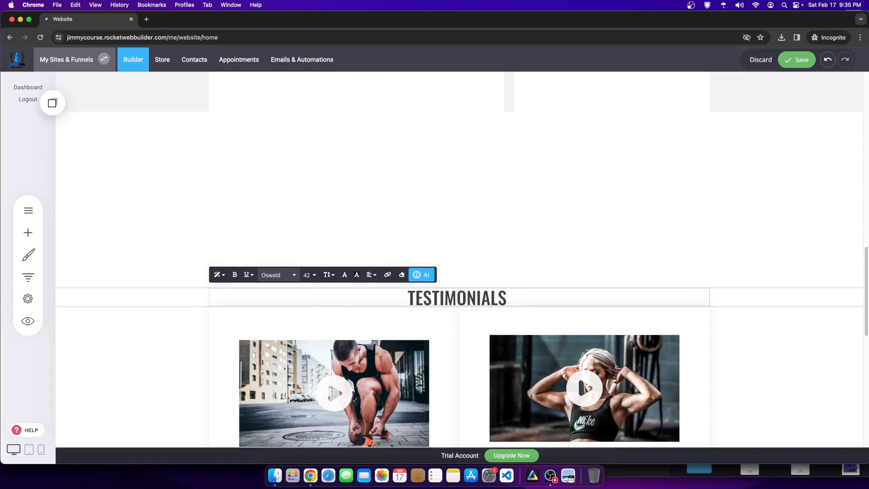
key("BackSpace")
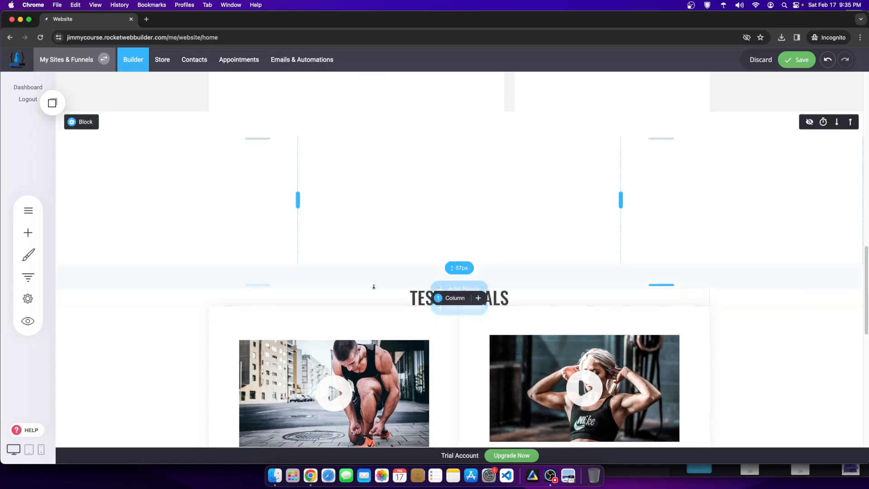
Step: Set the TESTIMONIALS heading to font size 90 and add bottom padding beneath its row
left_click(386, 300)
triple_click(386, 300)
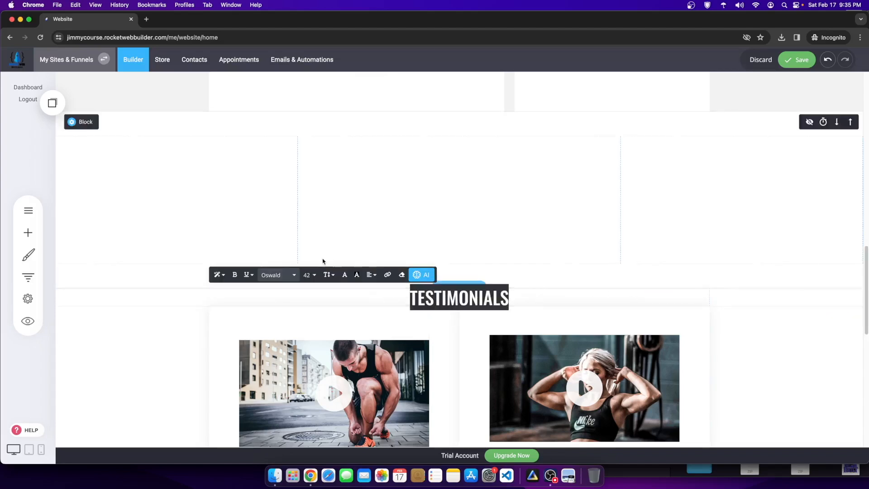
left_click(309, 275)
left_click(353, 366)
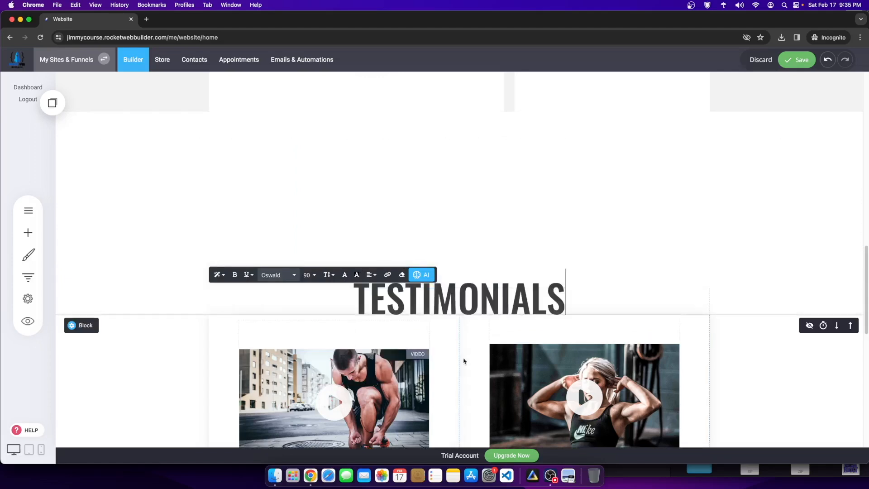
left_click_drag(680, 318, 679, 340)
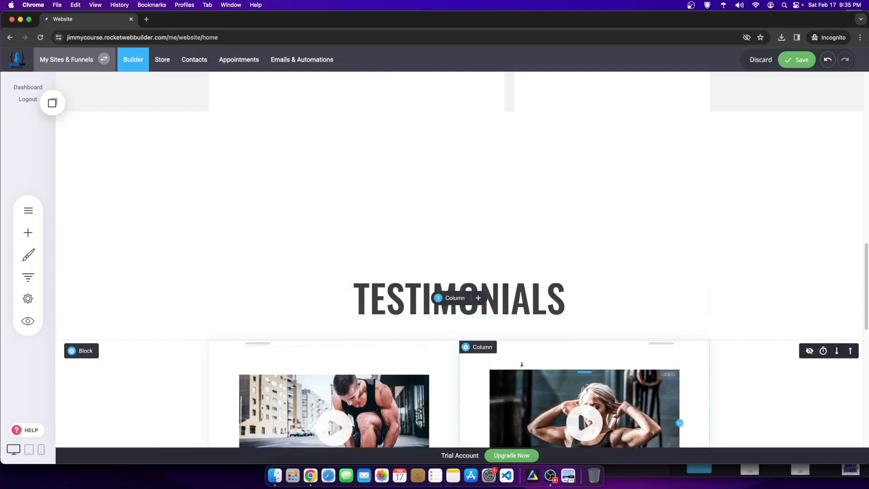
scroll(402, 389, "down", 6)
scroll(429, 206, "up", 5)
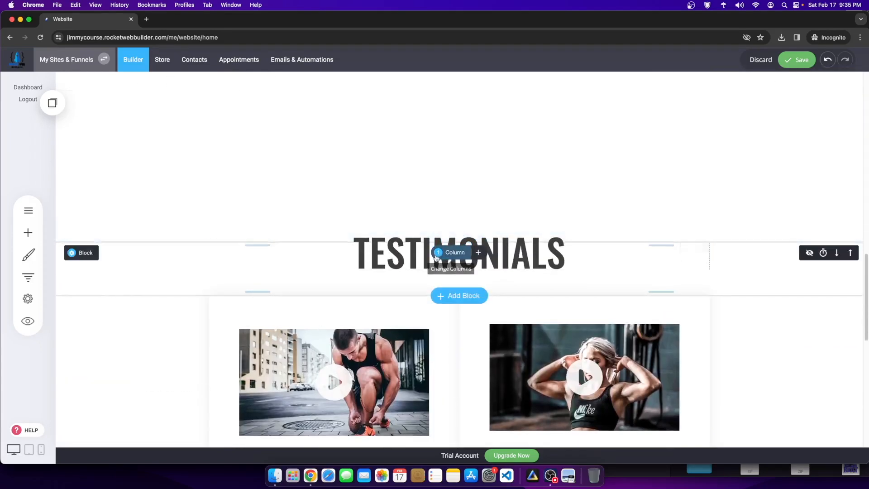
Step: Add a Text widget under TESTIMONIALS reading 'For The Fitness Coach Workout Program'
left_click(27, 231)
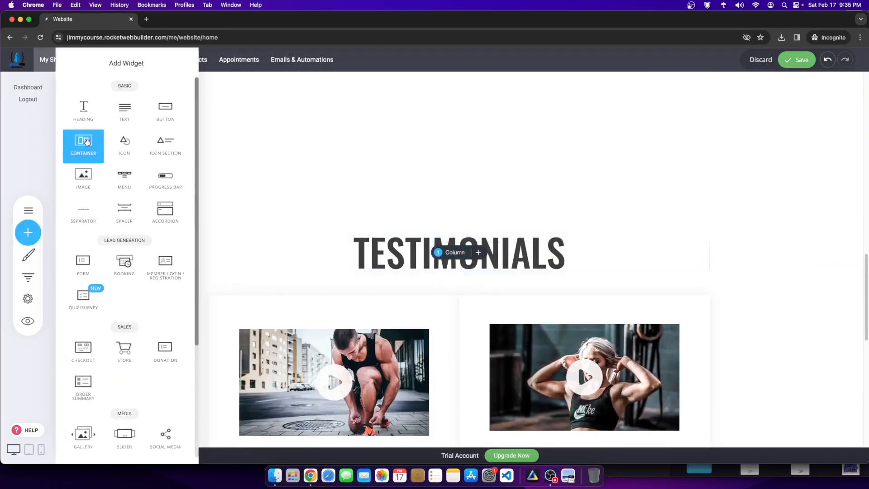
left_click_drag(126, 113, 342, 292)
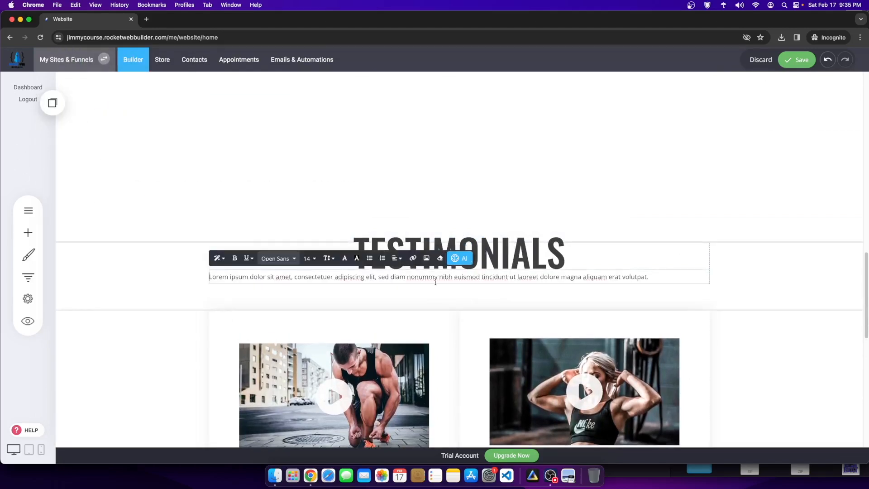
left_click_drag(650, 277, 192, 267)
type("For")
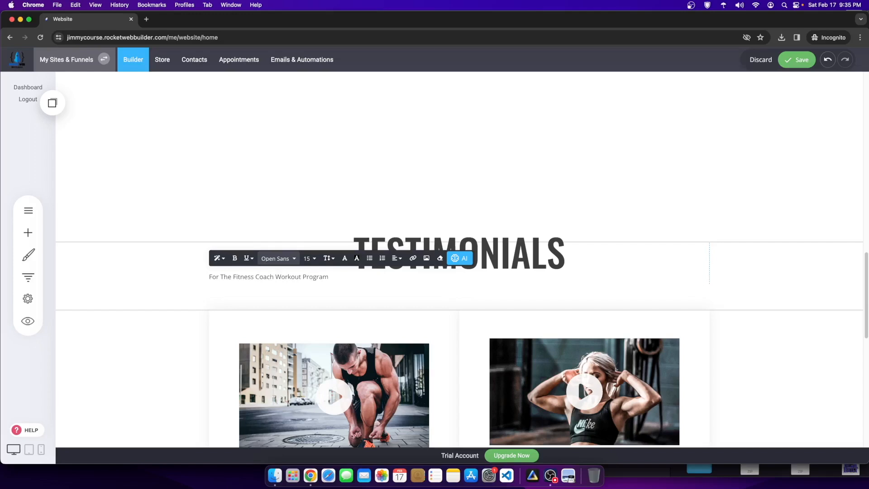
scroll(578, 381, "up", 15)
scroll(446, 312, "down", 8)
scroll(374, 314, "down", 15)
scroll(362, 303, "up", 12)
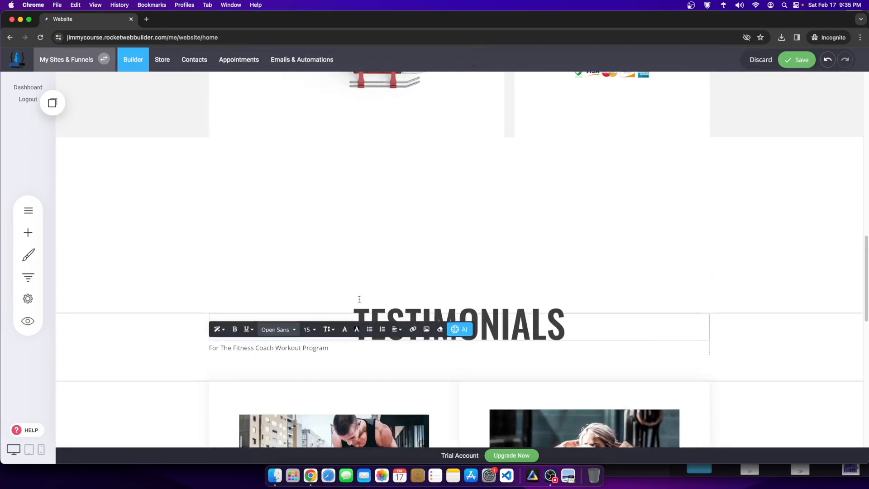
Step: Centre-align the subheading and save the page
left_click_drag(356, 346, 137, 347)
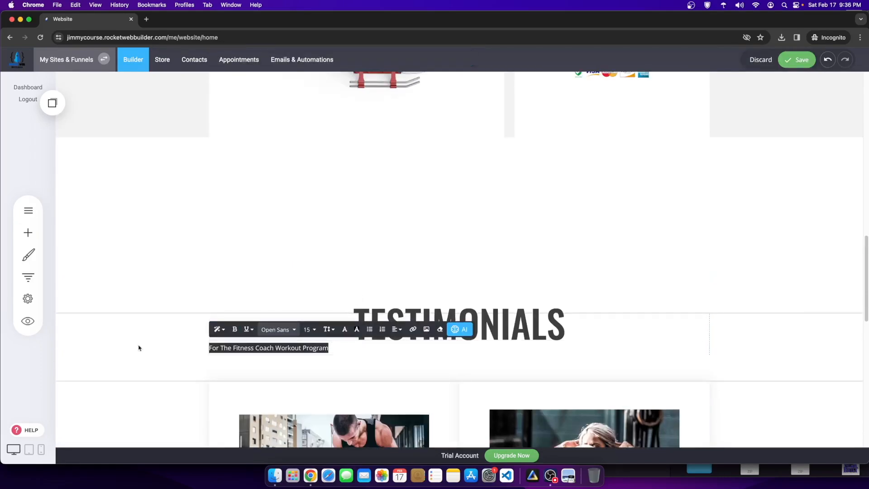
left_click(397, 329)
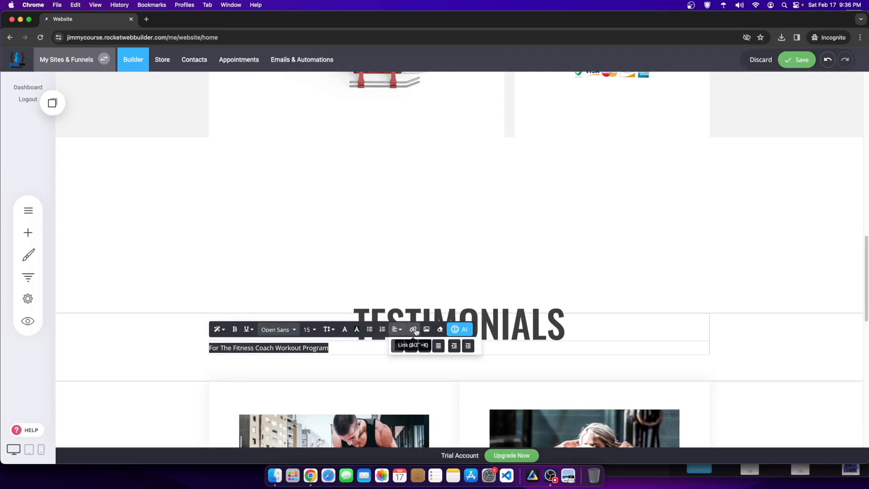
left_click(409, 344)
left_click(521, 333)
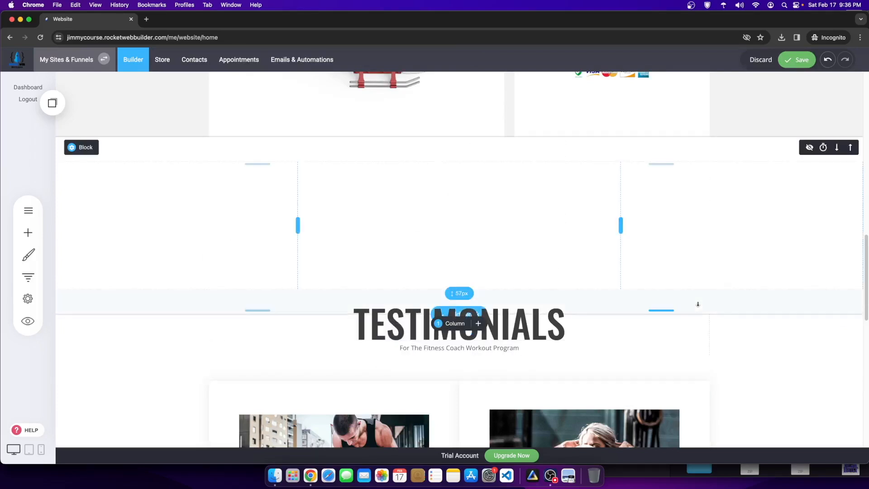
scroll(526, 350, "up", 13)
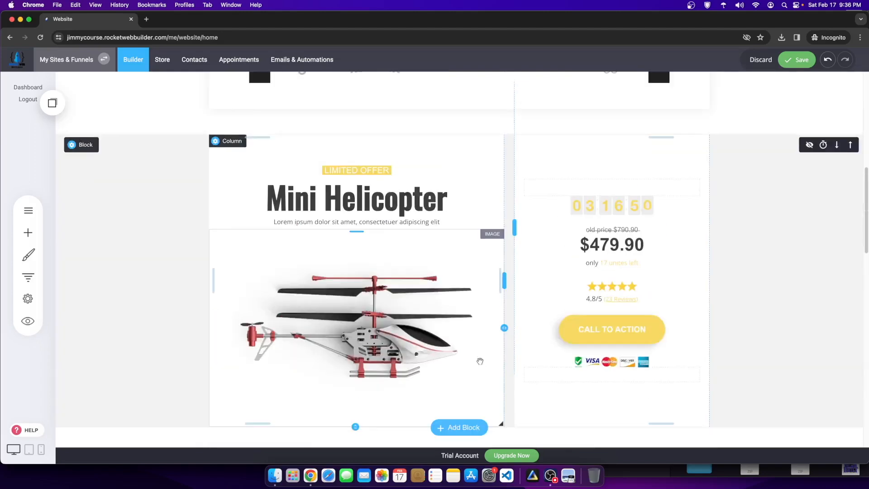
scroll(493, 358, "down", 20)
left_click(793, 60)
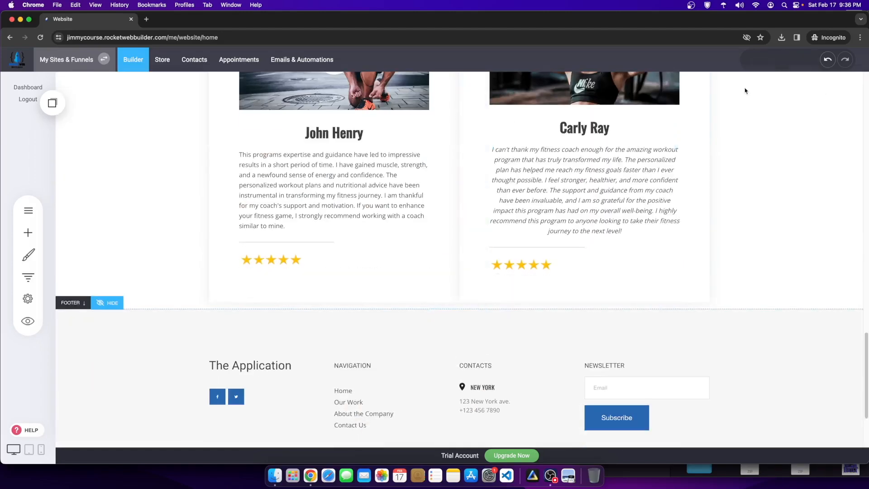
scroll(304, 300, "up", 3)
left_click(28, 256)
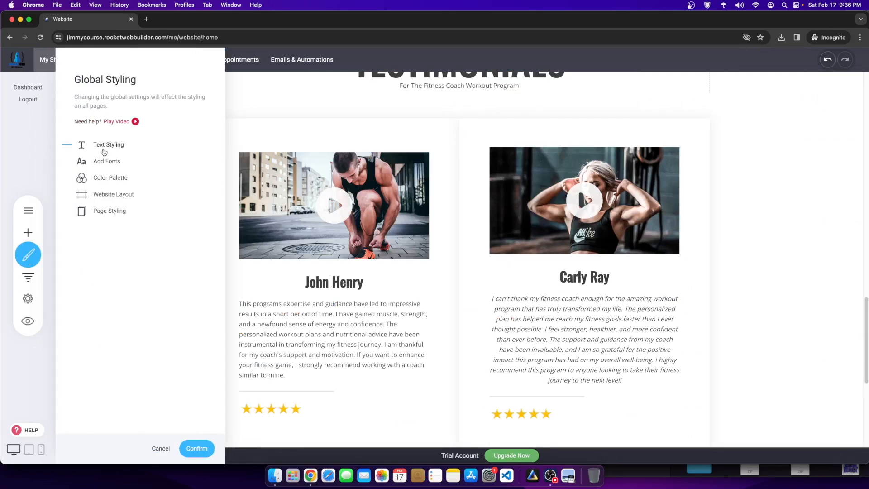
Step: Set the primary global colour to black
left_click(99, 176)
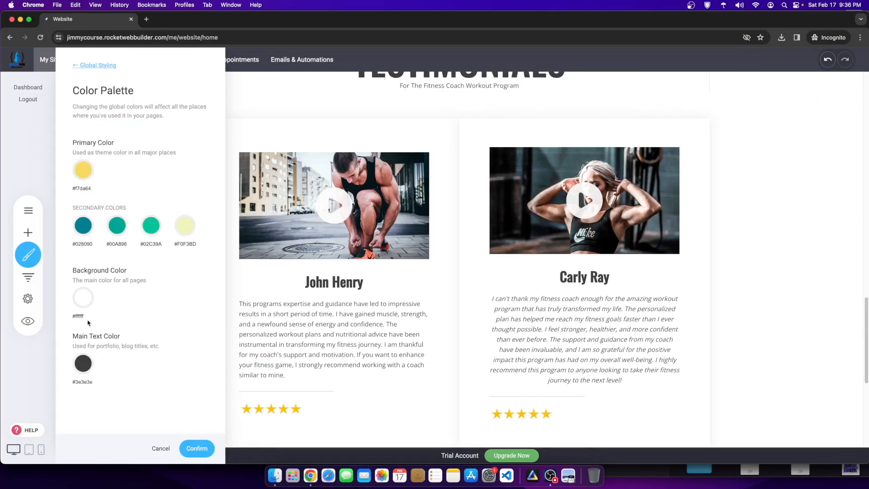
left_click(84, 171)
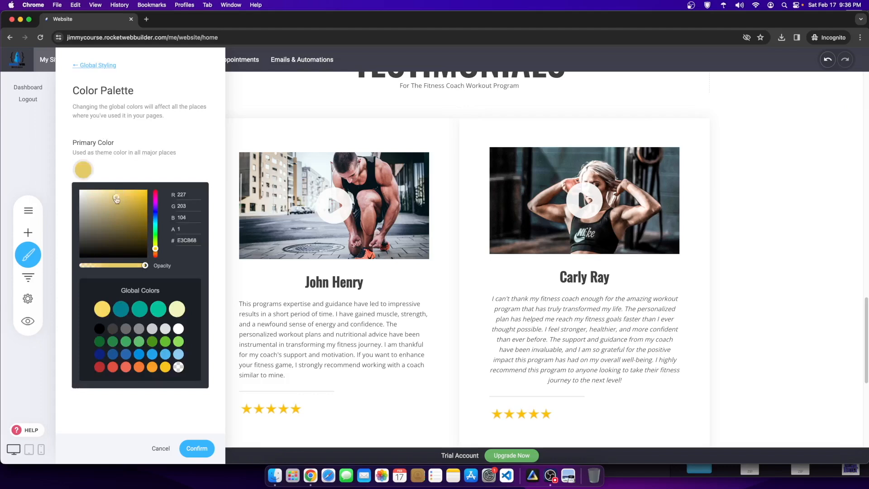
left_click_drag(119, 197, 65, 285)
left_click(138, 170)
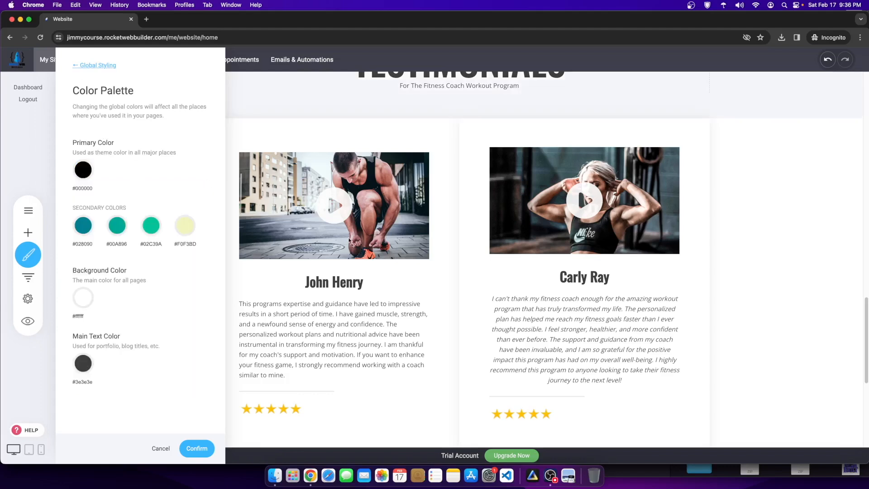
Step: Make the first, second and third secondary colours light blue
left_click(82, 228)
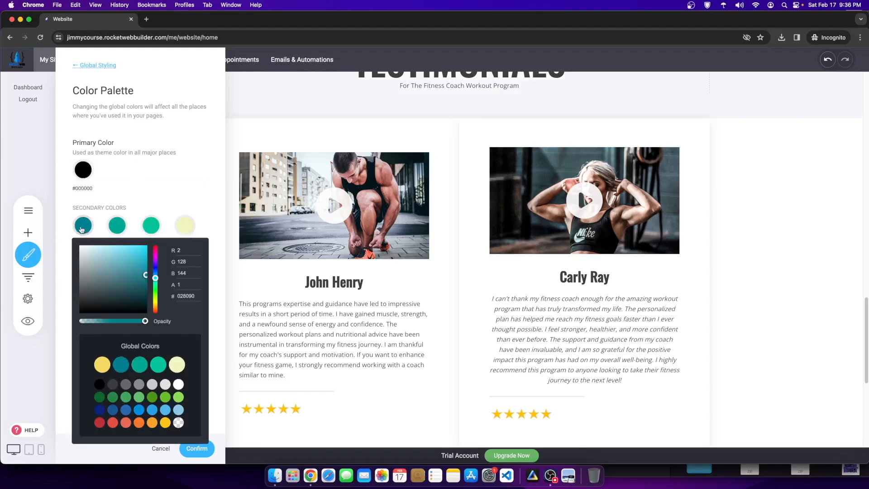
left_click(166, 410)
left_click(145, 186)
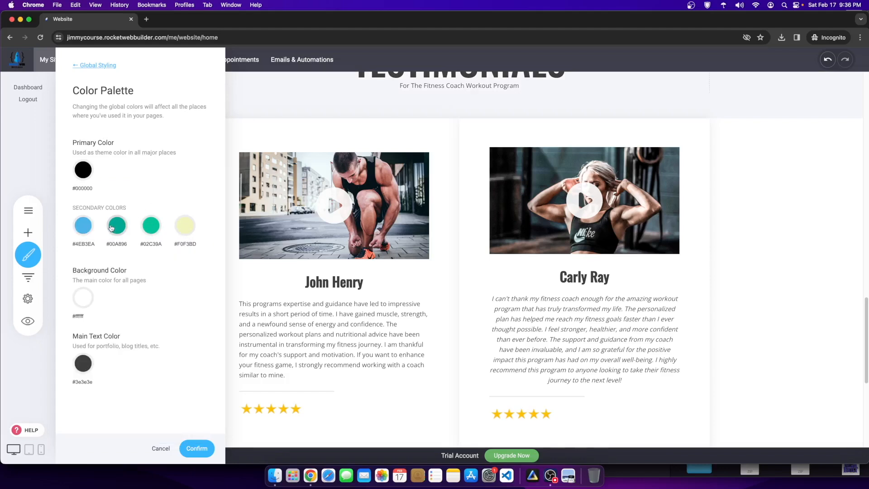
left_click(111, 228)
left_click(199, 410)
left_click(151, 225)
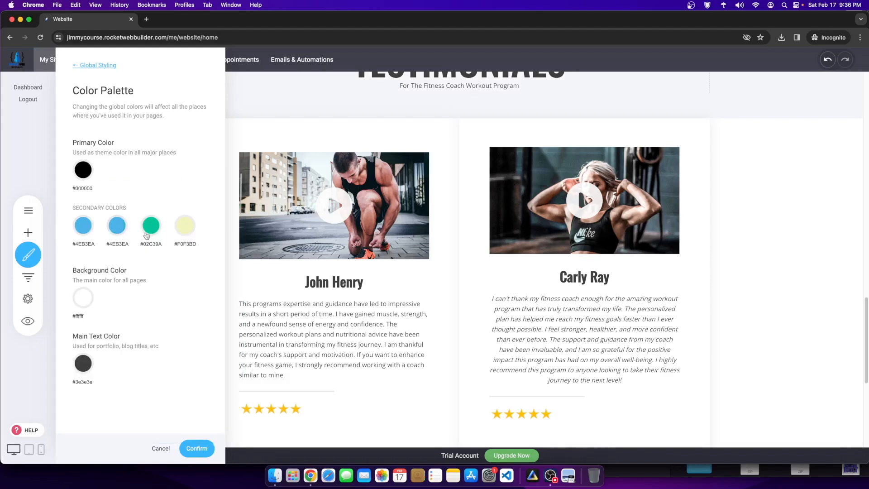
left_click(234, 410)
Step: Set the fourth secondary colour to olive #AEA854 and confirm the palette
left_click(184, 225)
left_click_drag(208, 281, 235, 285)
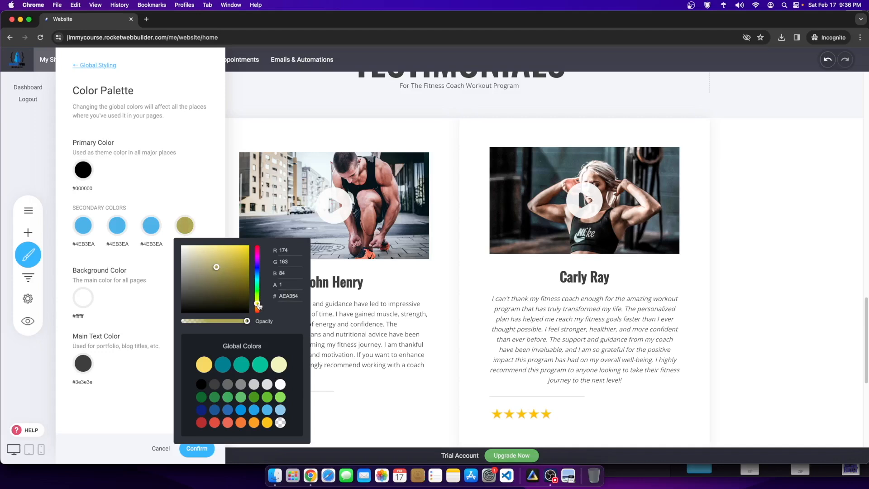
left_click(186, 195)
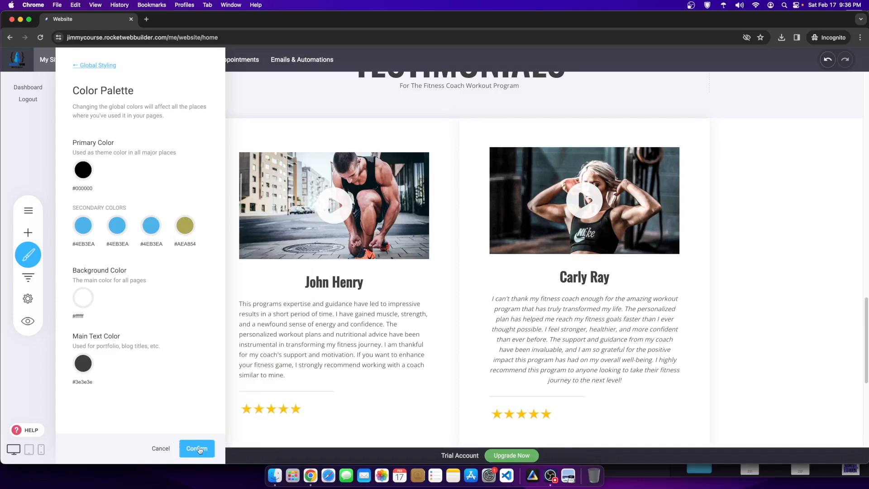
left_click(198, 448)
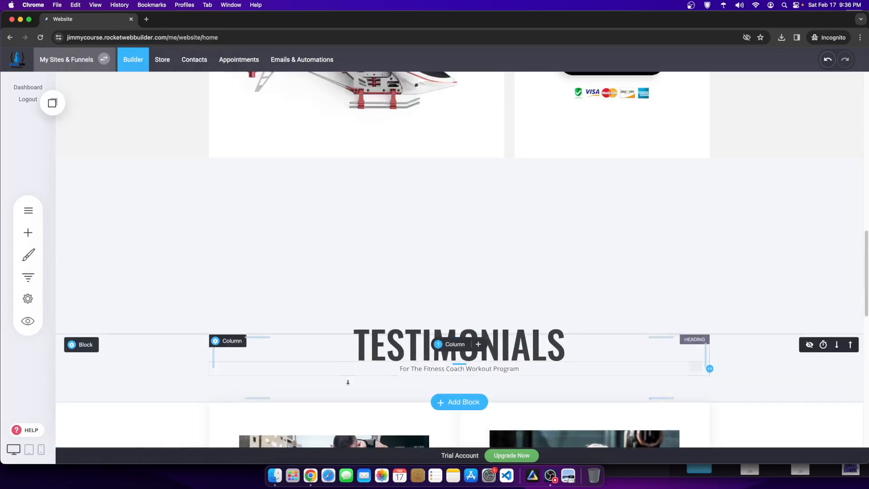
Step: Add a Menu widget to the page header
scroll(497, 200, "down", 6)
scroll(493, 247, "up", 20)
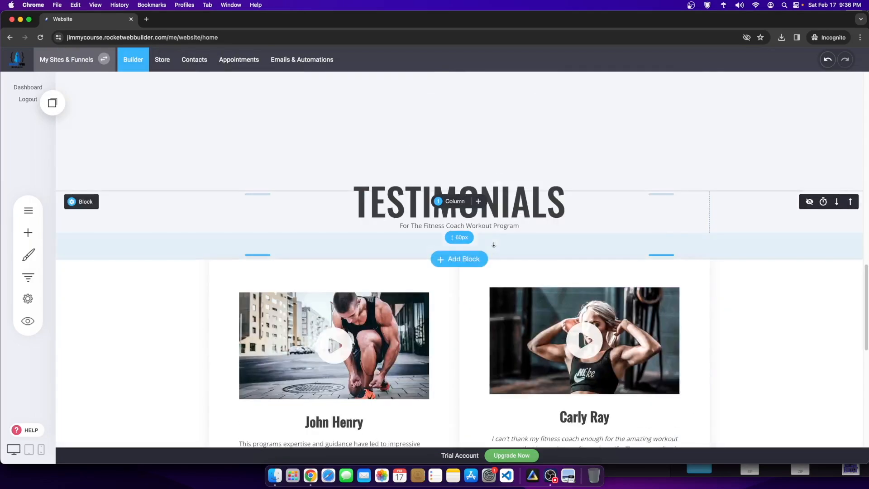
scroll(492, 256, "up", 2)
scroll(381, 292, "down", 4)
scroll(302, 265, "up", 4)
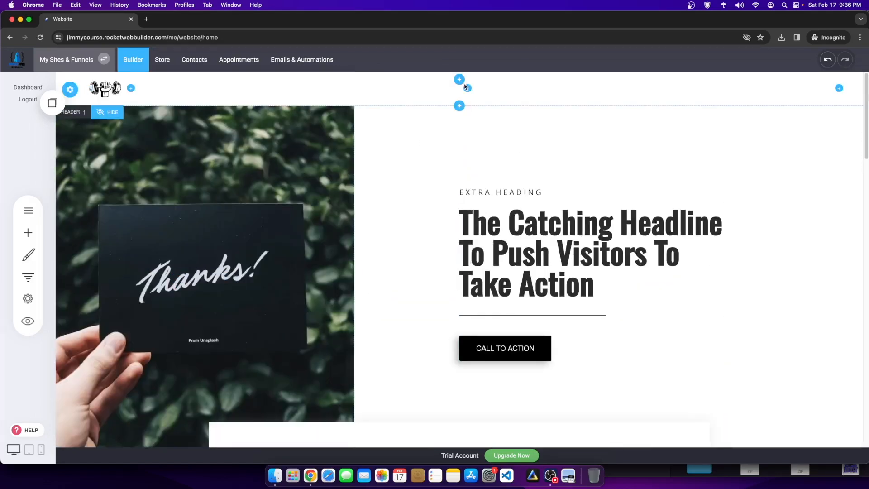
left_click(467, 88)
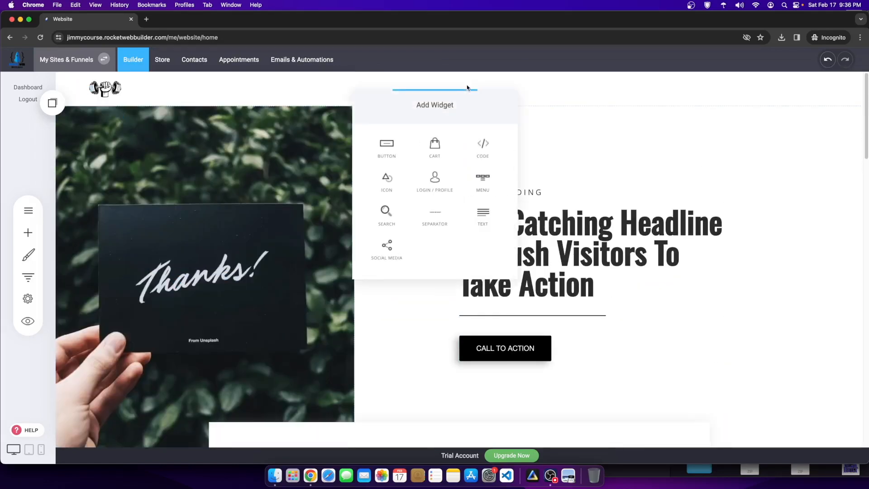
left_click(394, 82)
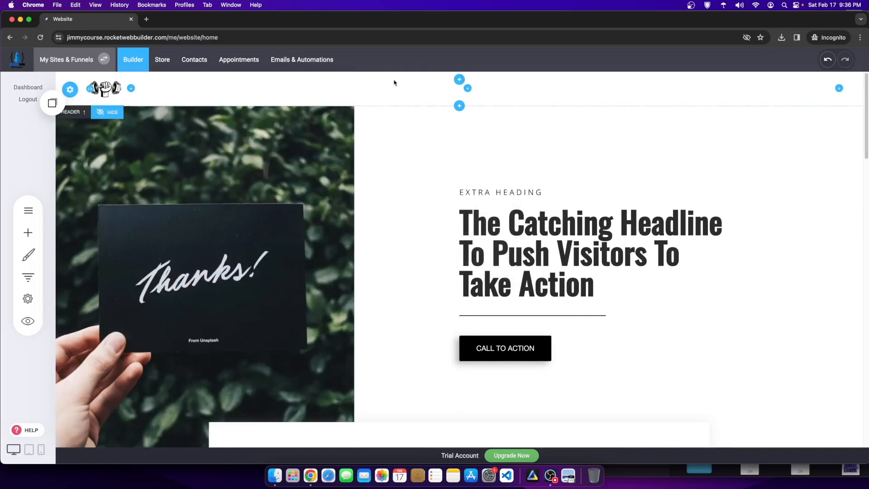
left_click(467, 88)
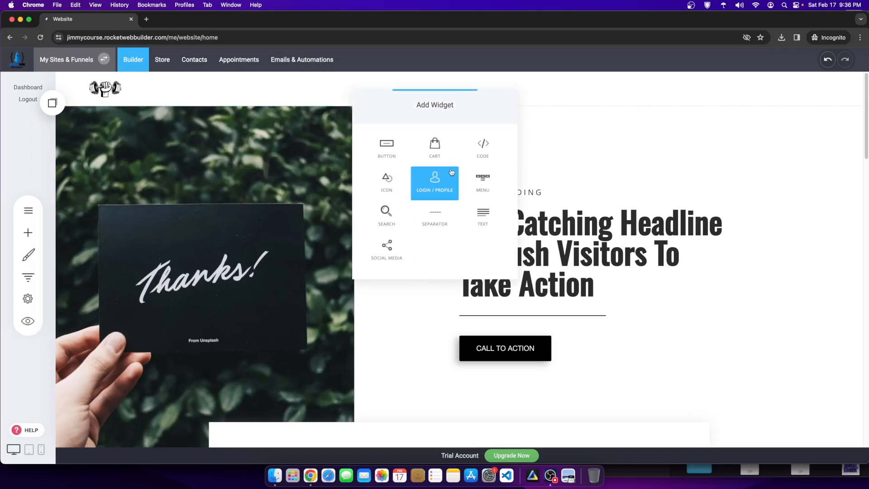
left_click(485, 183)
Step: Add a menu item linking to the CONTACT page
left_click(421, 131)
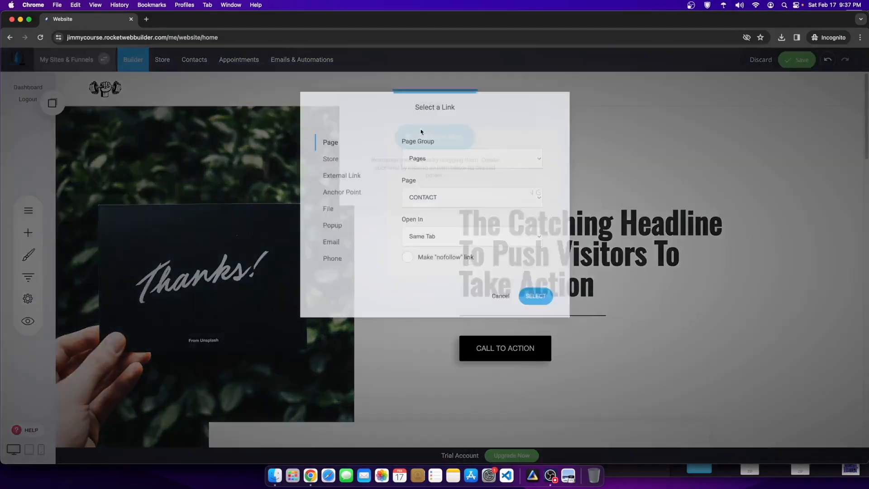
left_click(458, 197)
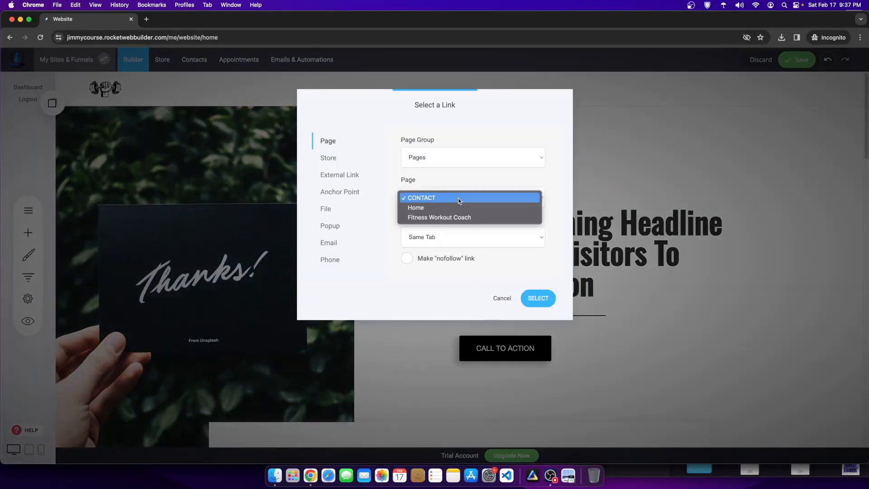
left_click(419, 156)
left_click(424, 196)
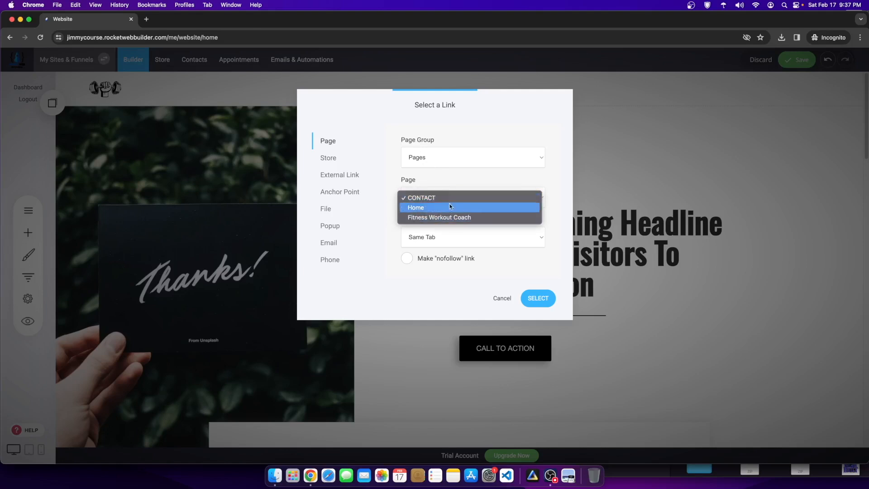
left_click(536, 297)
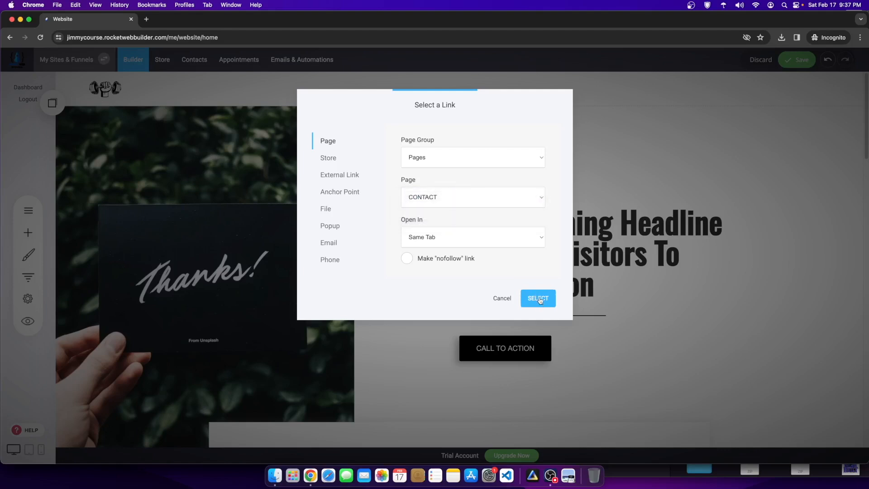
left_click(538, 299)
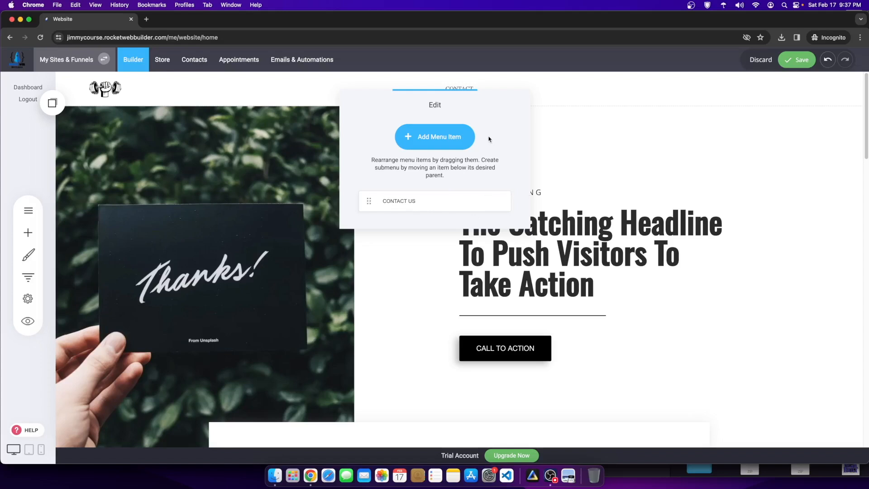
Step: Add a second menu item linking to the Fitness Workout Coach page
left_click(436, 137)
left_click(417, 195)
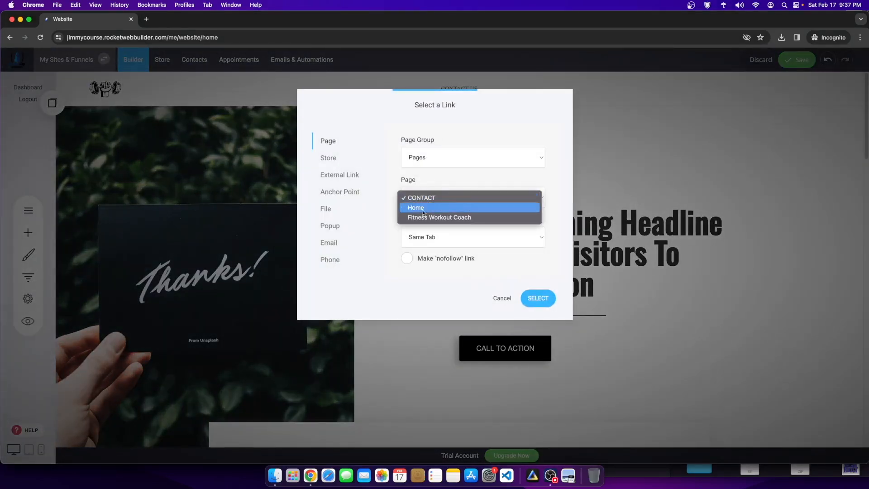
left_click(438, 217)
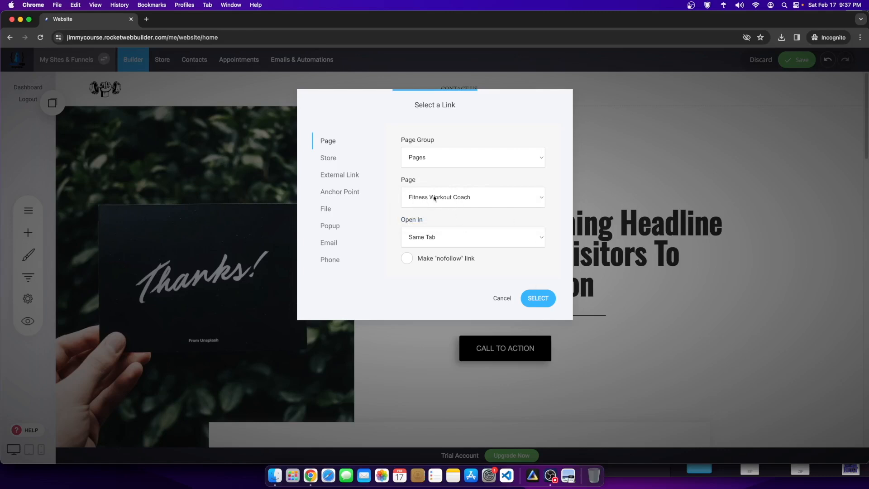
left_click(536, 299)
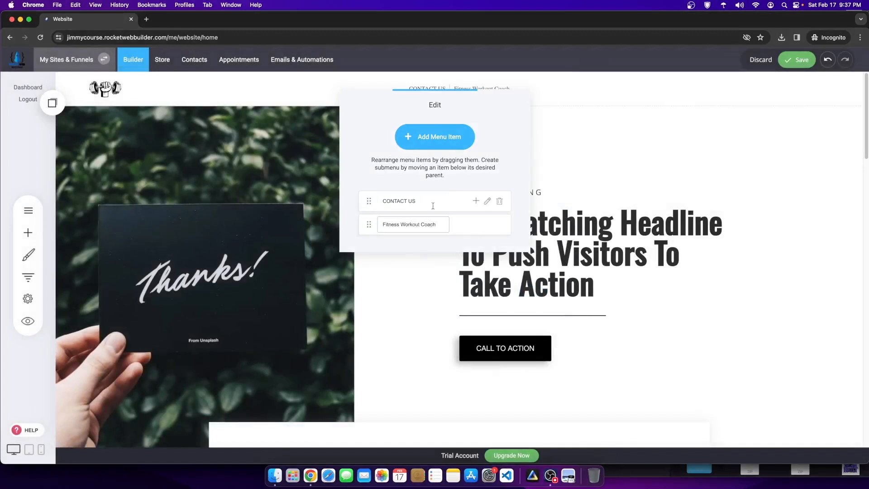
left_click(597, 126)
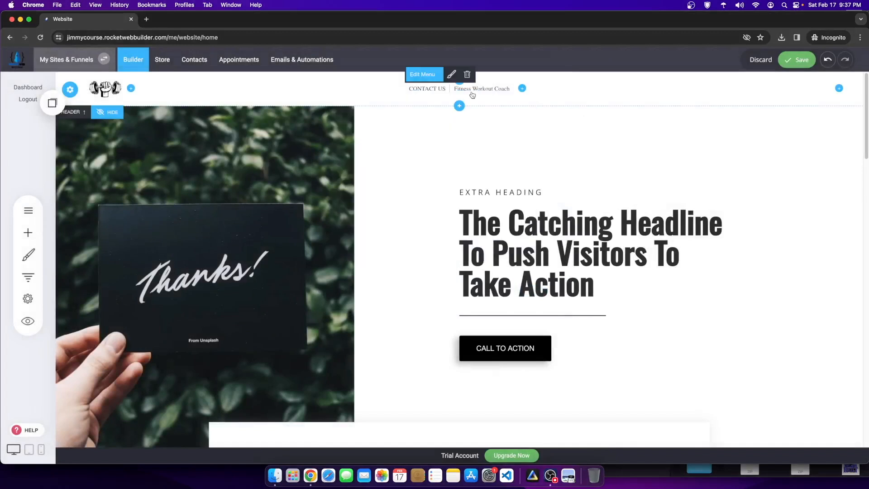
Step: Turn on uppercase menu items and set the menu font family to Oswald
left_click(450, 77)
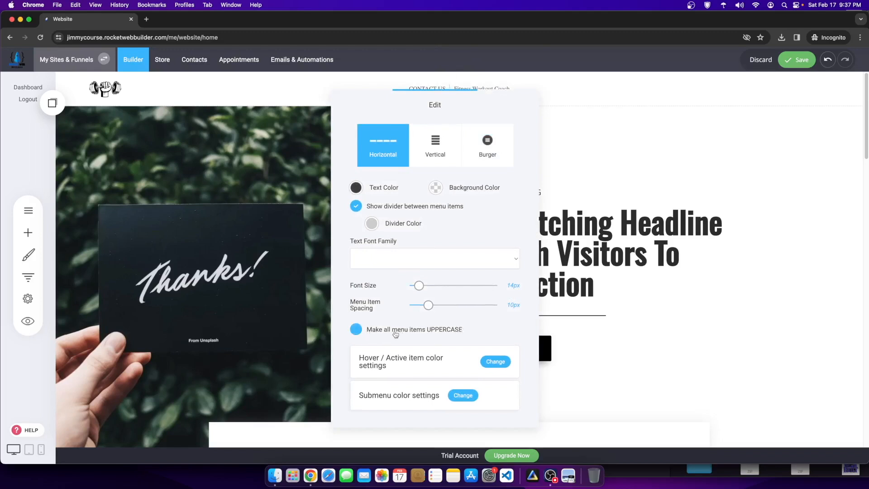
left_click(446, 333)
left_click(401, 259)
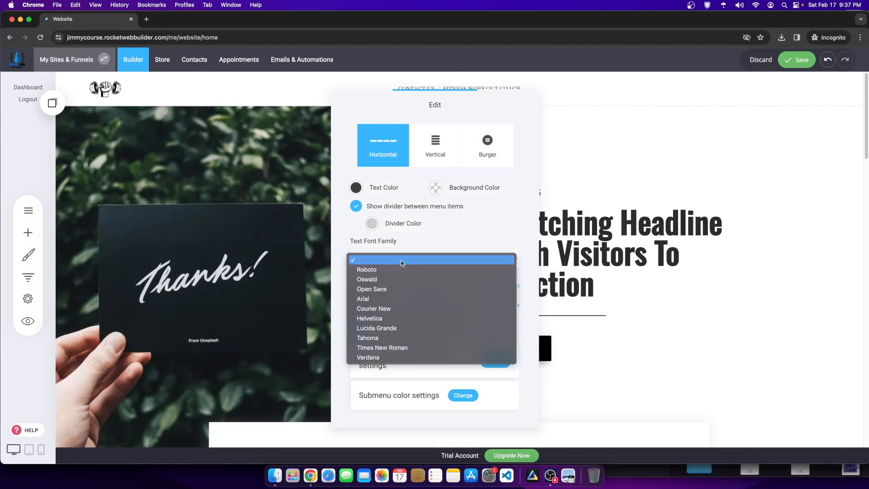
left_click(383, 279)
left_click(622, 187)
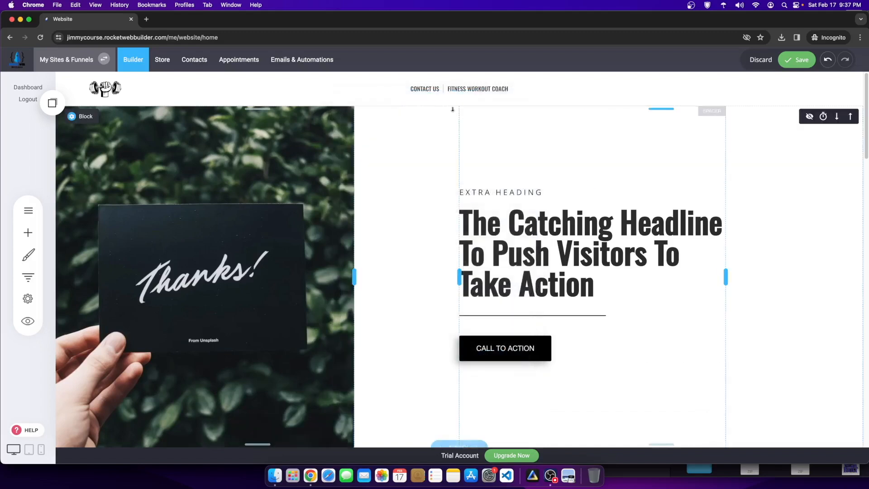
left_click(426, 78)
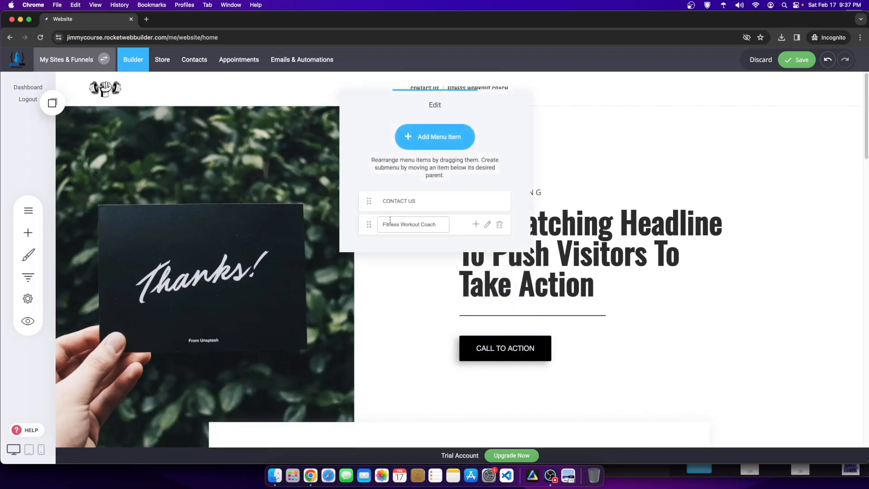
Step: Add a Blog page-group menu item and order the menu Blog, Fitness Workout Coach, Contact Us
left_click_drag(371, 224, 426, 194)
left_click(425, 145)
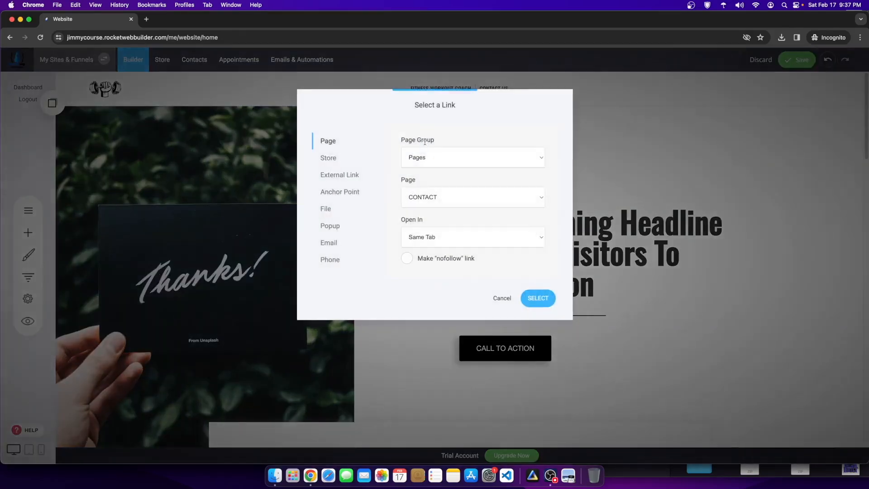
left_click(446, 149)
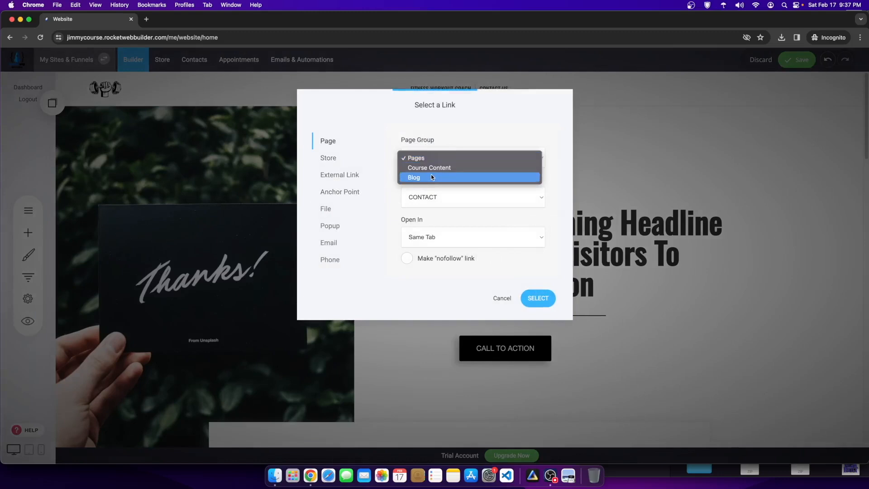
left_click(415, 176)
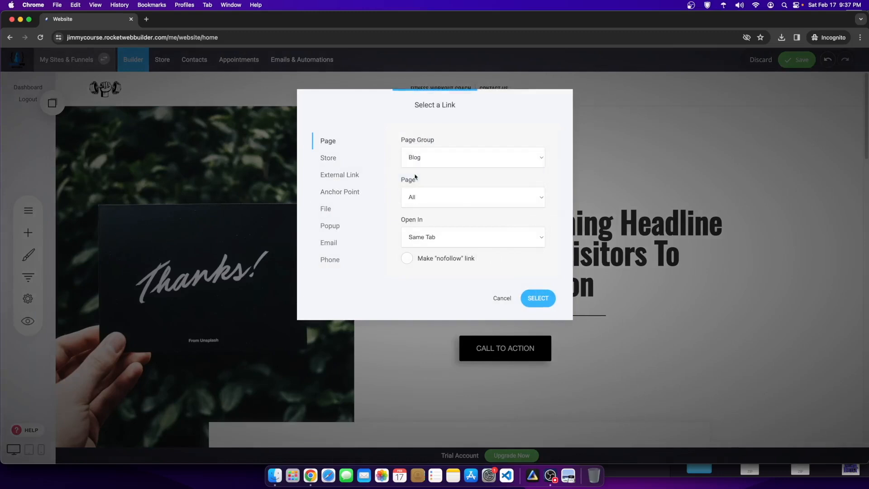
left_click(539, 298)
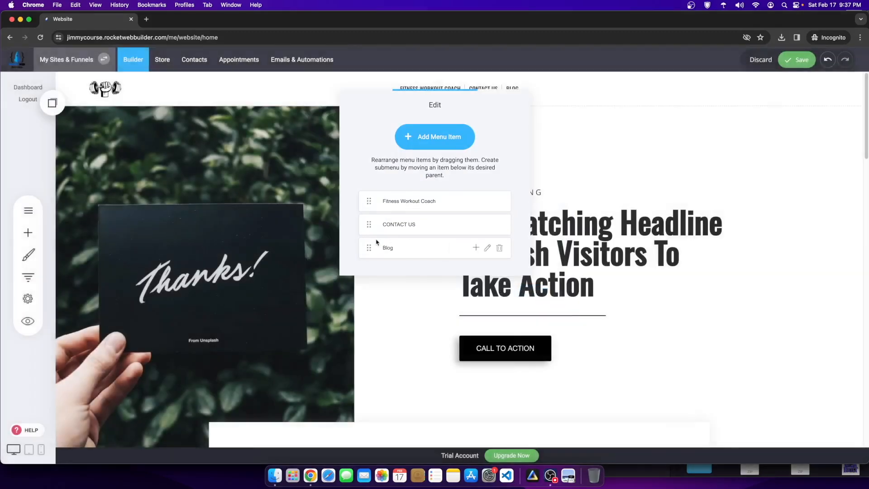
left_click_drag(368, 247, 367, 202)
left_click(622, 196)
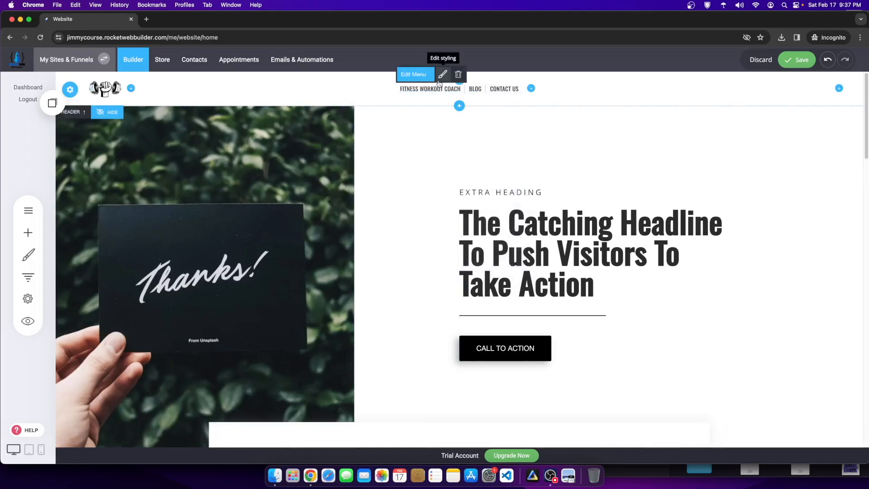
left_click(443, 74)
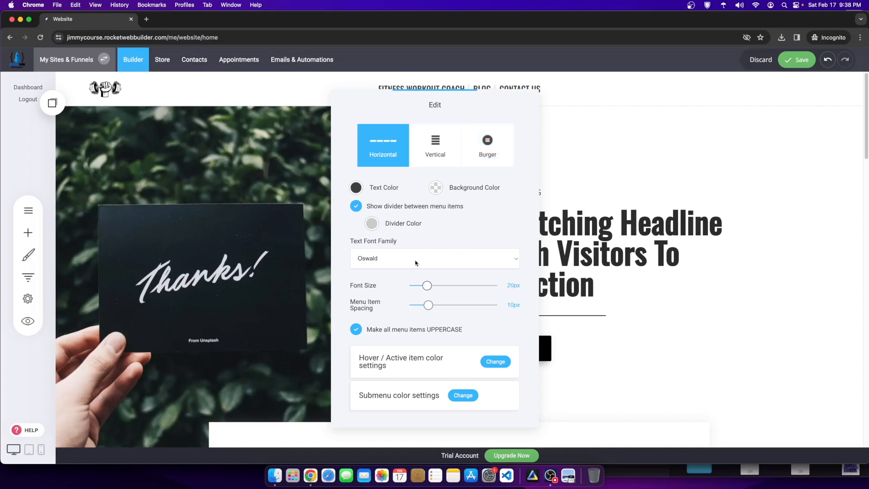
left_click(356, 207)
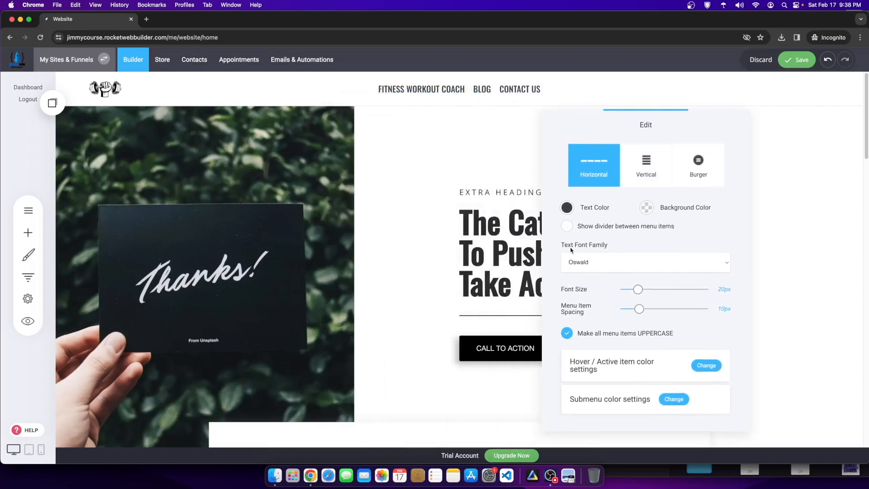
left_click(567, 225)
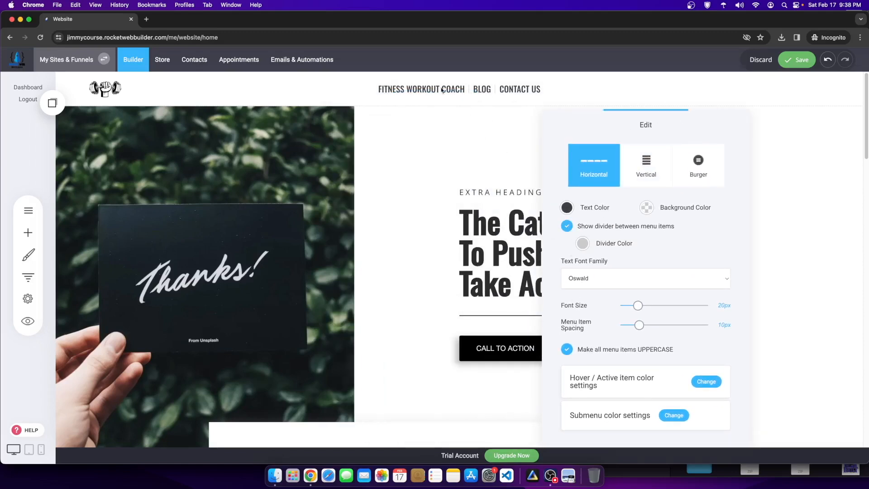
left_click(567, 226)
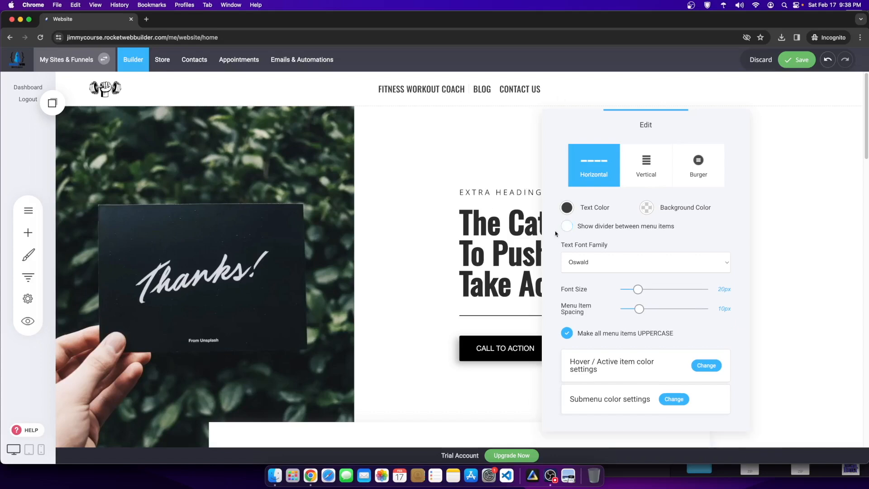
left_click(389, 169)
left_click(797, 59)
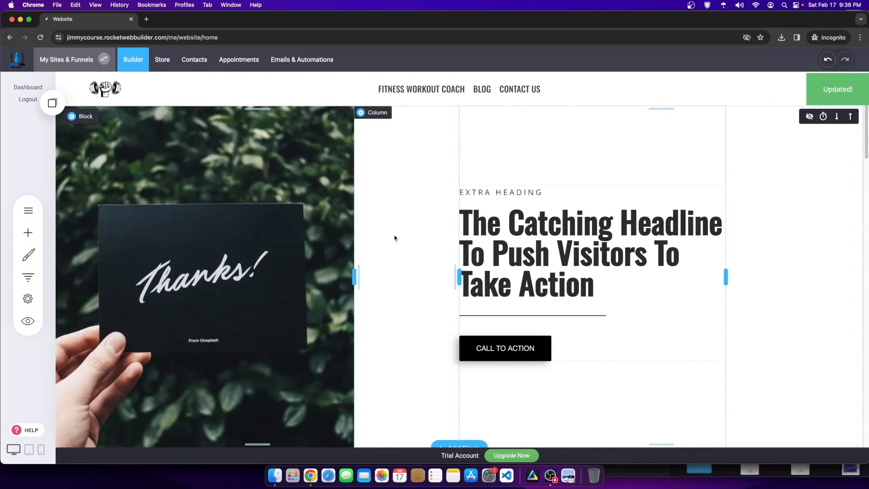
scroll(421, 242, "down", 10)
scroll(380, 256, "up", 6)
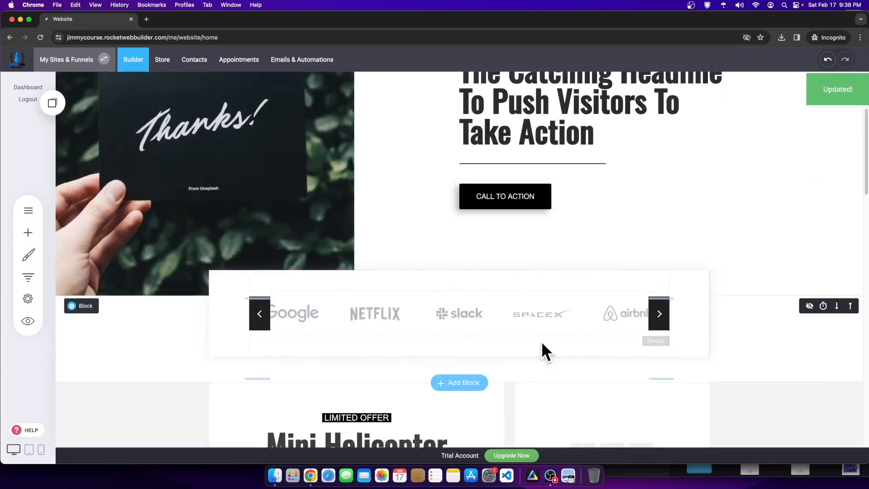
scroll(462, 330, "down", 5)
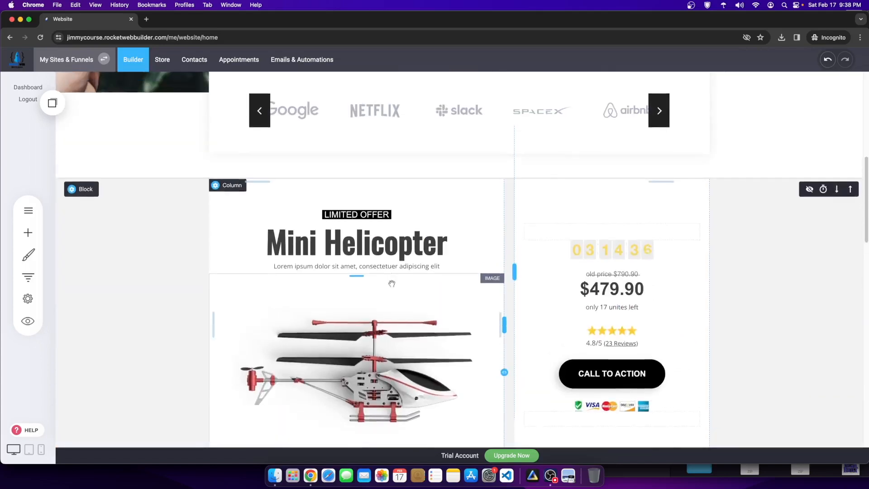
scroll(390, 277, "down", 10)
scroll(496, 252, "up", 5)
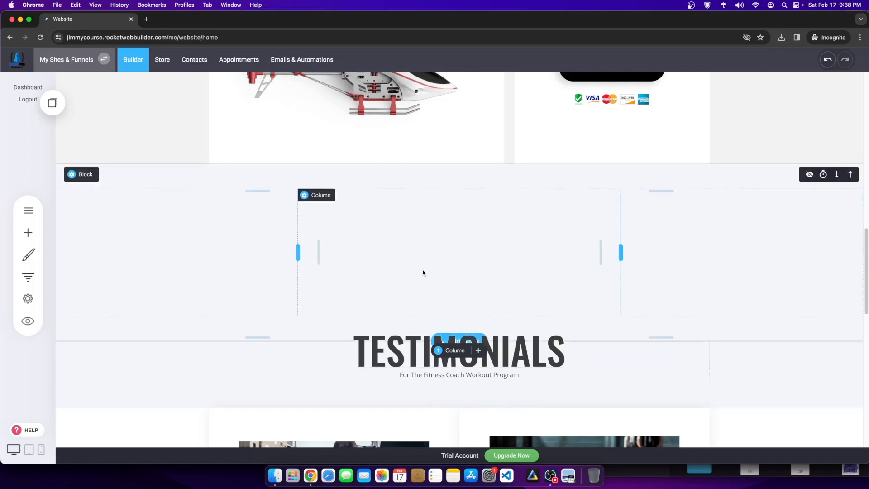
scroll(422, 273, "up", 5)
scroll(396, 270, "down", 3)
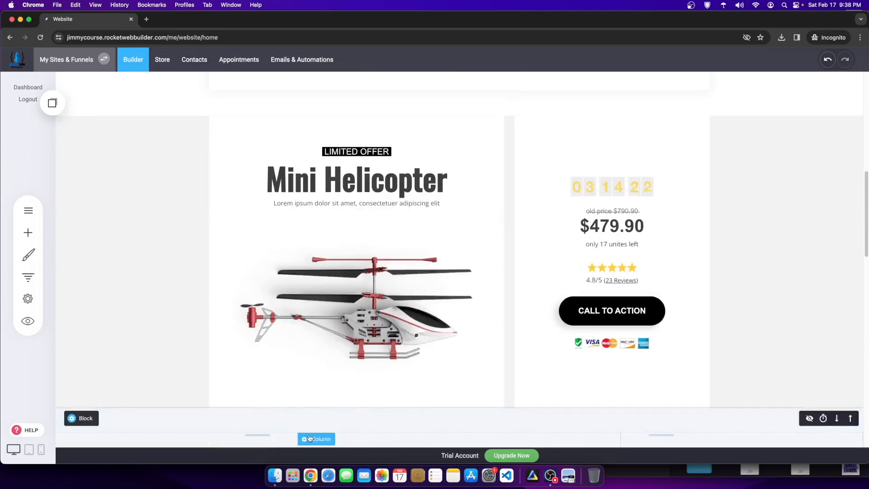
scroll(458, 368, "up", 15)
scroll(458, 368, "down", 12)
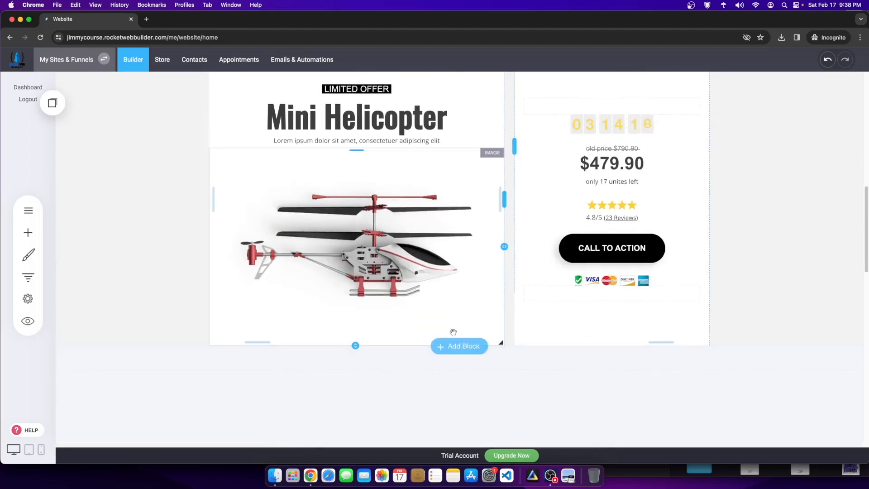
left_click(457, 347)
Step: Insert the 'Design For The Future.' hero with its Special Bag Offer card, then reopen the block templates
scroll(397, 359, "down", 8)
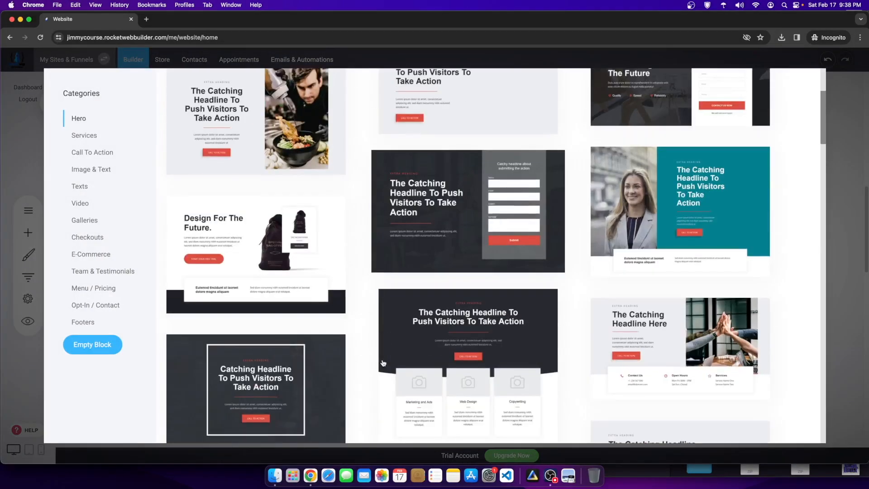
scroll(336, 356, "up", 2)
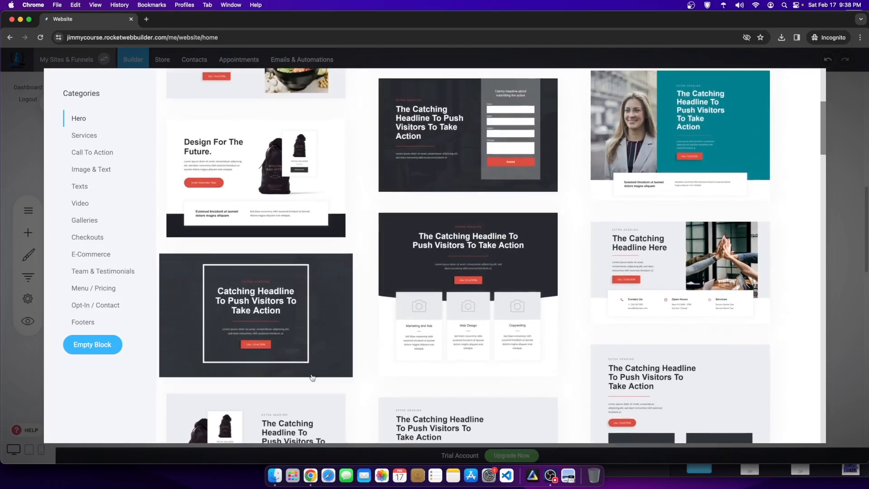
scroll(322, 376, "down", 5)
scroll(307, 402, "up", 4)
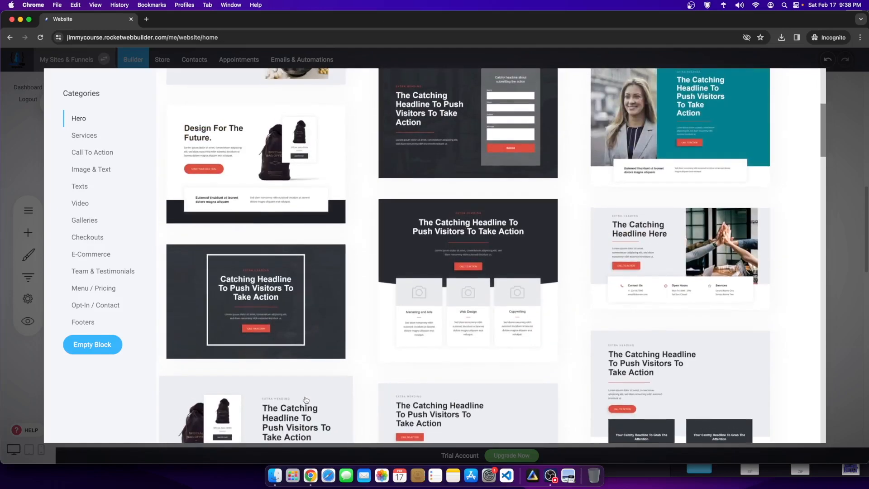
scroll(306, 402, "down", 2)
scroll(335, 171, "up", 3)
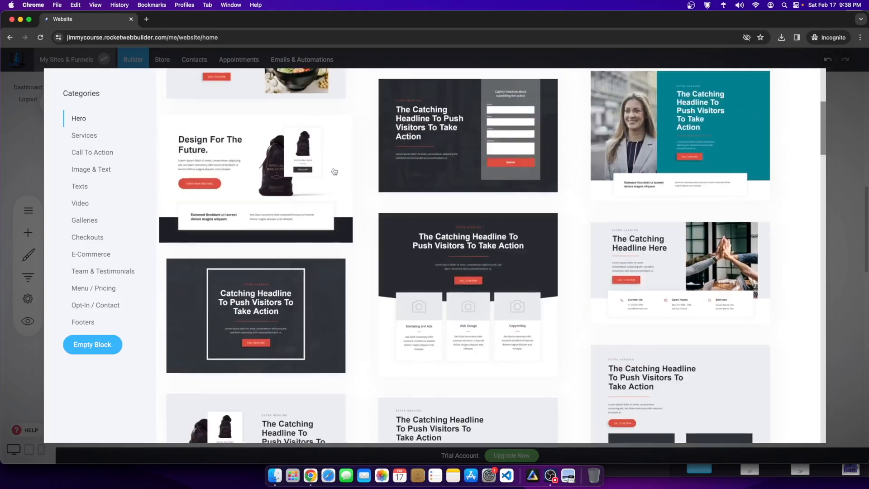
left_click(270, 174)
scroll(469, 200, "down", 4)
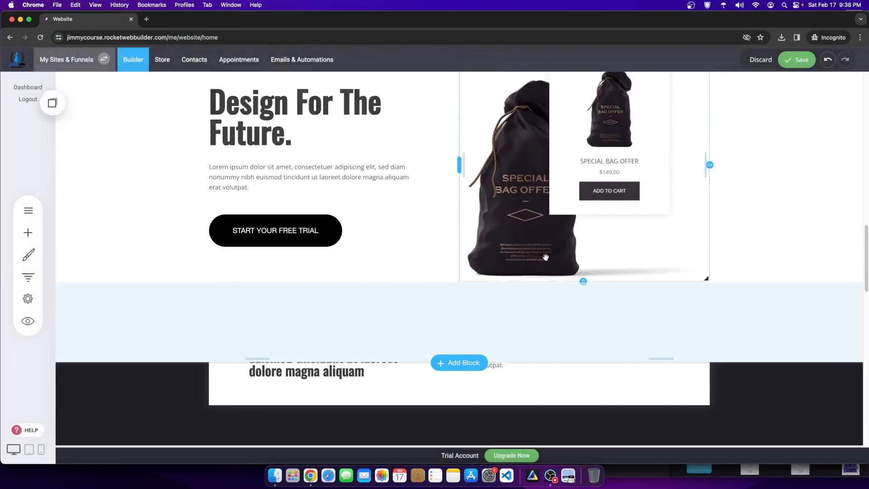
scroll(113, 306, "up", 3)
scroll(484, 391, "down", 2)
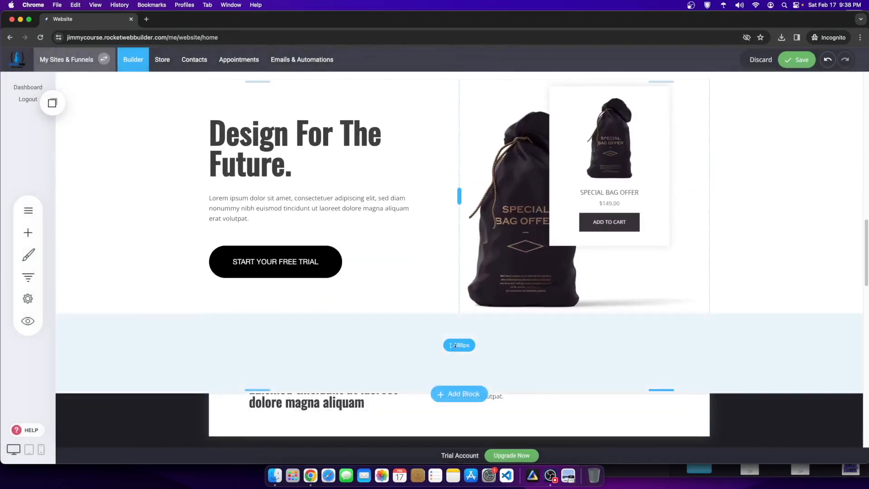
left_click(459, 393)
scroll(250, 288, "down", 4)
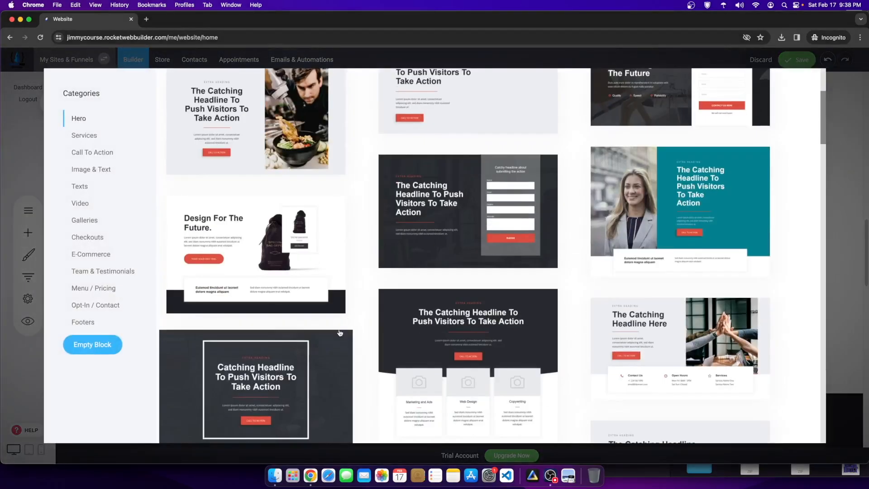
scroll(505, 284, "down", 9)
scroll(501, 285, "up", 9)
Step: Insert the bag hero section and place an Icon Section widget under its headline
left_click(256, 272)
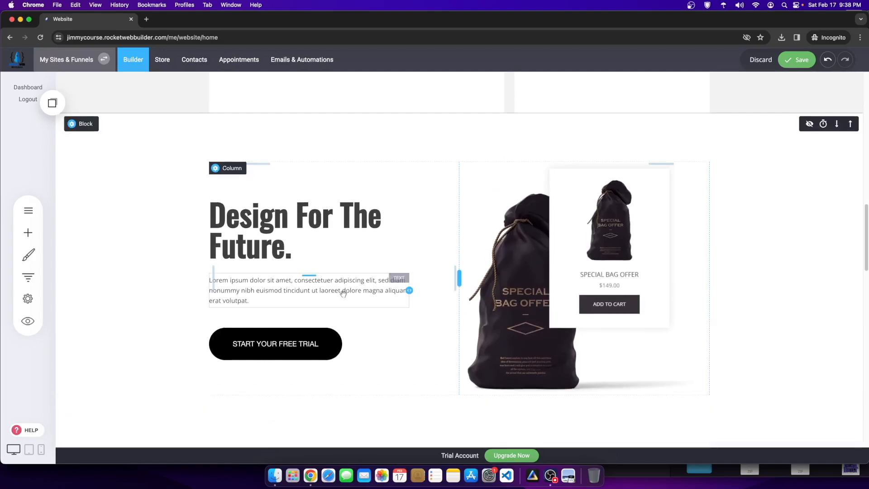
left_click(27, 233)
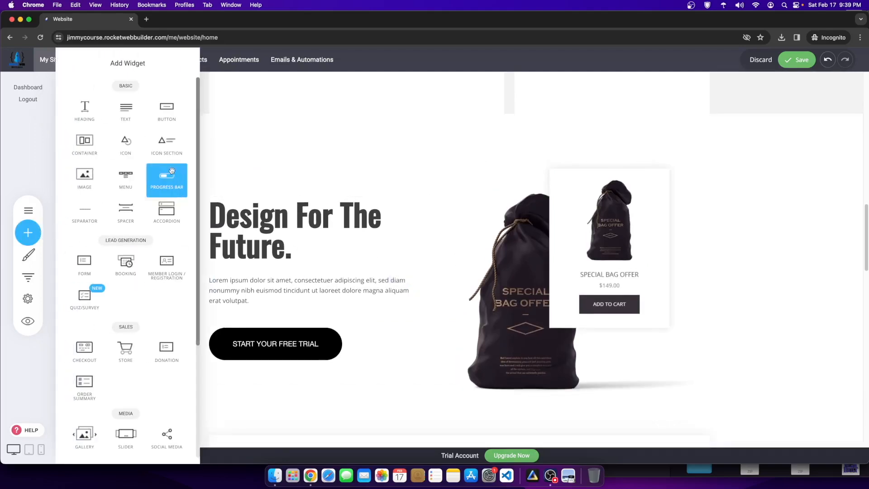
left_click_drag(163, 146, 270, 273)
left_click(220, 253)
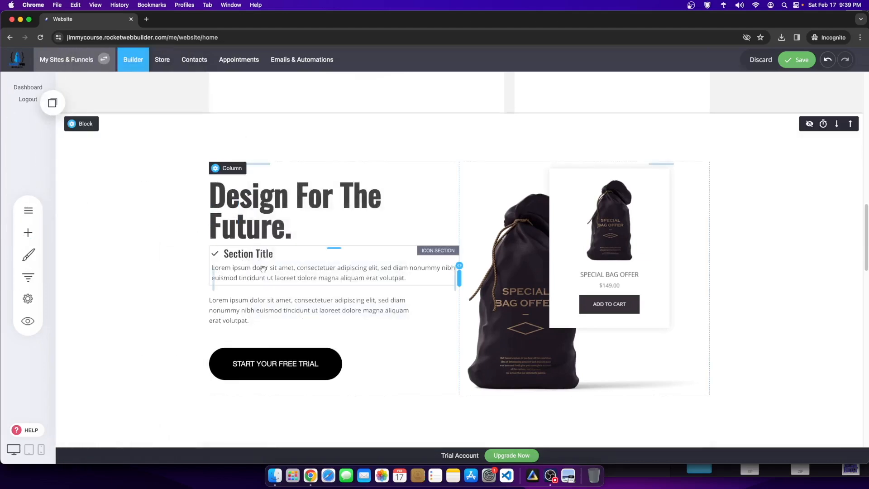
Step: Duplicate the icon section into three checkmark Section Title rows and delete the leftover paragraph
left_click(316, 237)
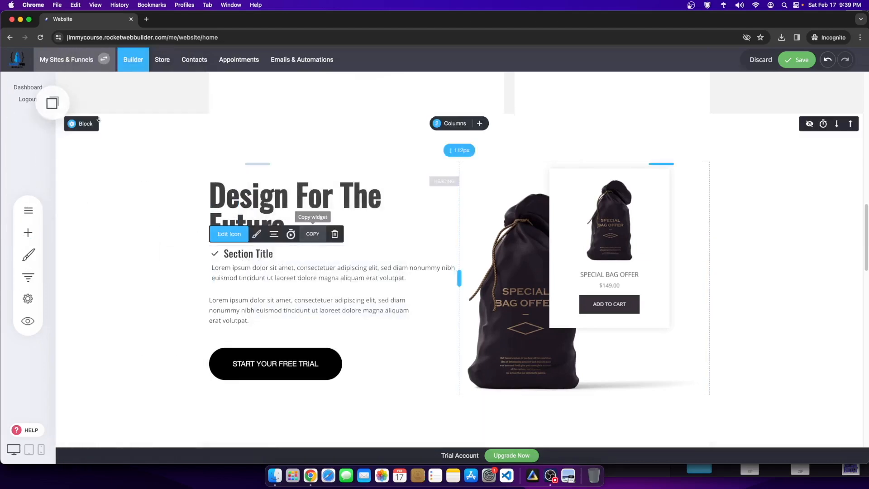
left_click(52, 103)
left_click_drag(100, 206, 20, 194)
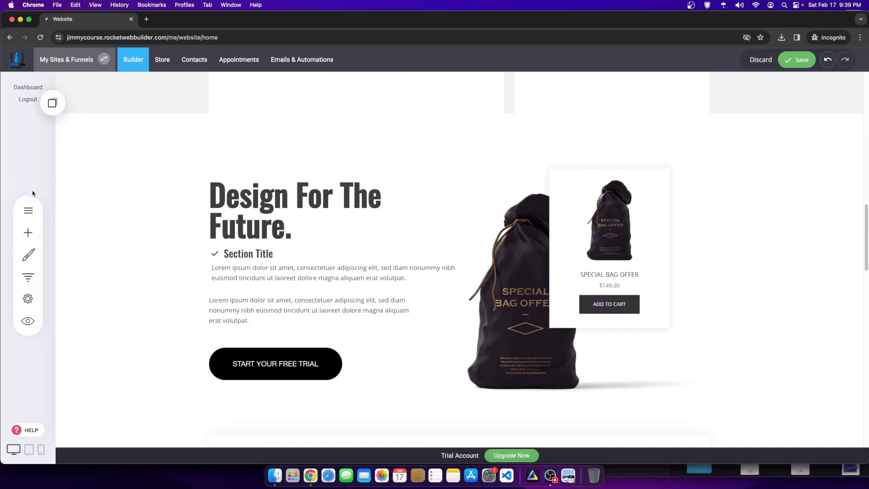
left_click(53, 103)
left_click_drag(101, 205, 22, 199)
left_click(54, 103)
left_click_drag(79, 188, 351, 267)
left_click(54, 104)
left_click_drag(99, 184, 332, 292)
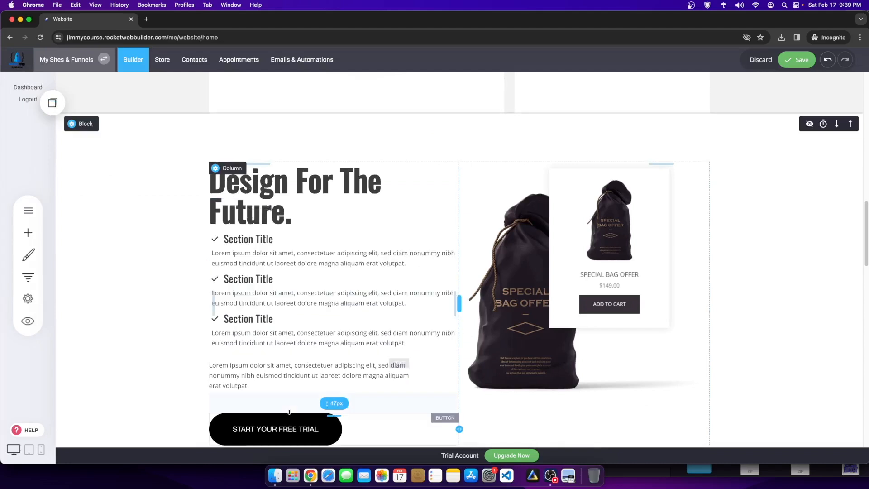
left_click(288, 346)
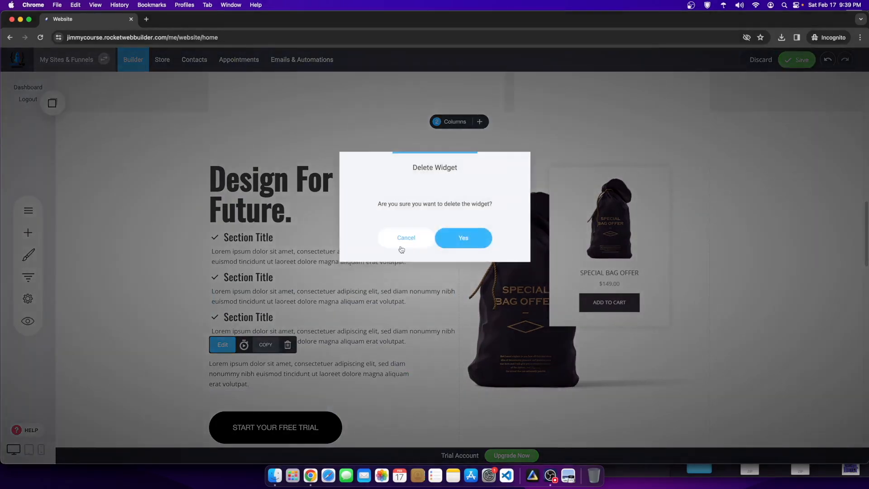
left_click(450, 237)
scroll(736, 292, "up", 4)
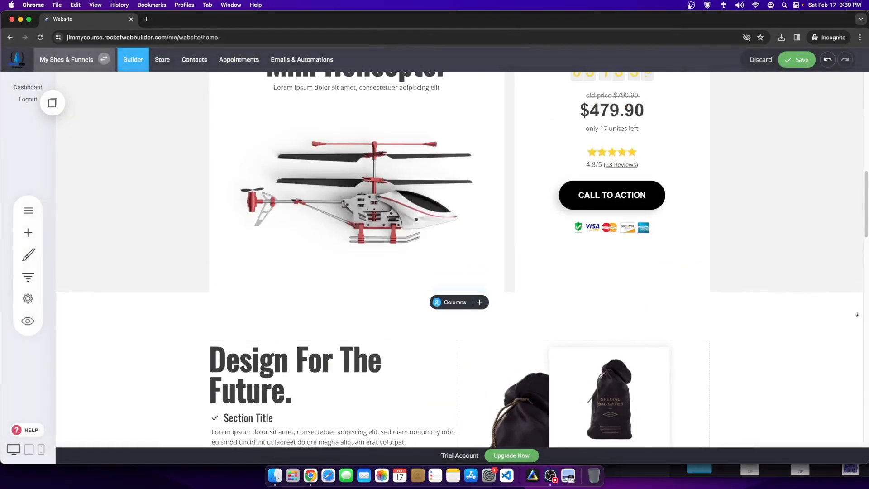
Step: Move the Design For The Future block up three times to sit directly under the header
left_click(850, 302)
scroll(812, 306, "up", 5)
scroll(811, 306, "up", 4)
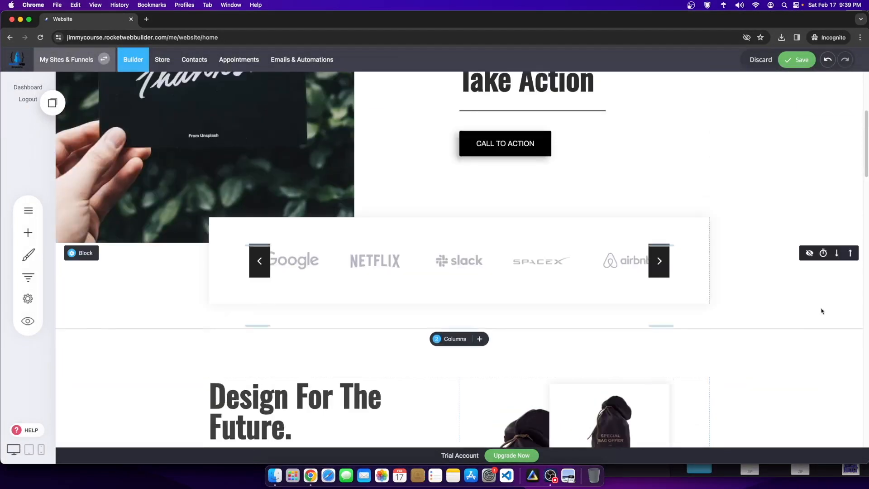
left_click(851, 339)
scroll(856, 346, "up", 3)
scroll(840, 347, "down", 4)
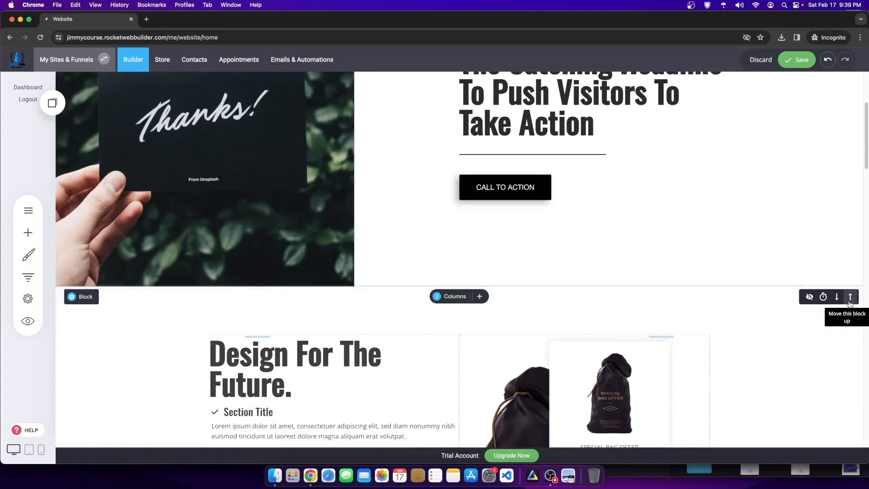
left_click(850, 297)
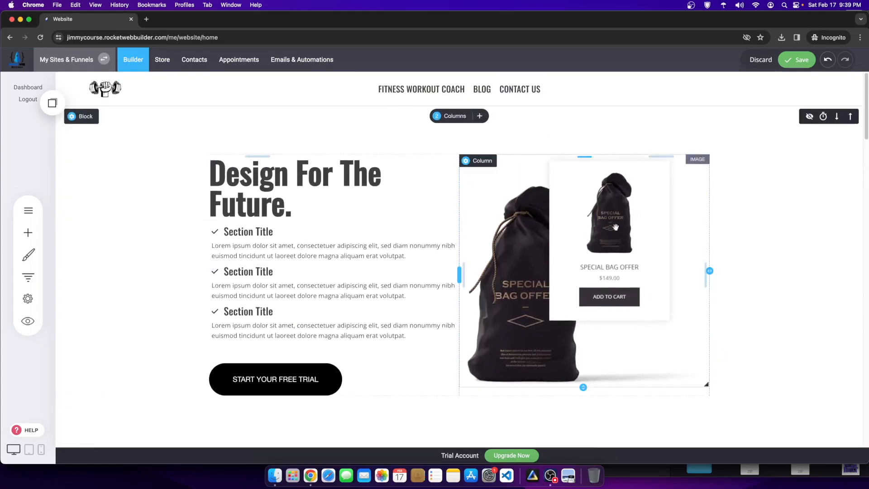
Step: Delete the Thanks / Take Action block
scroll(513, 136, "down", 2)
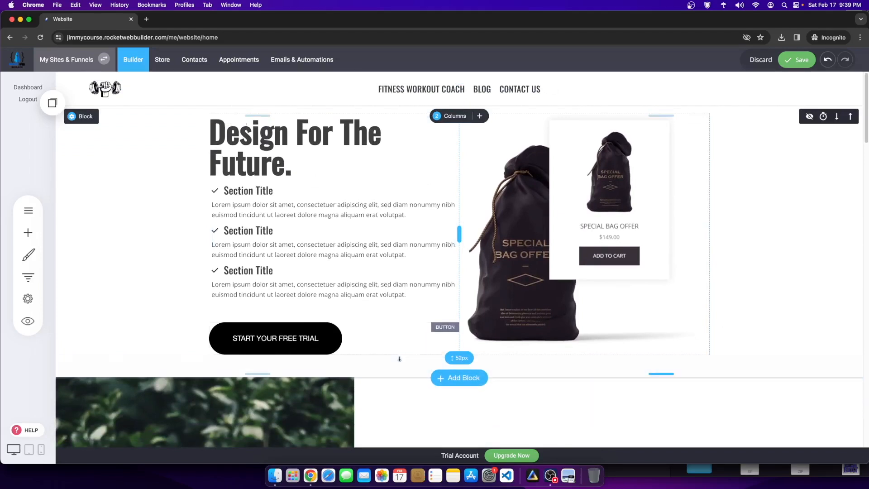
scroll(551, 339, "down", 5)
scroll(551, 339, "up", 3)
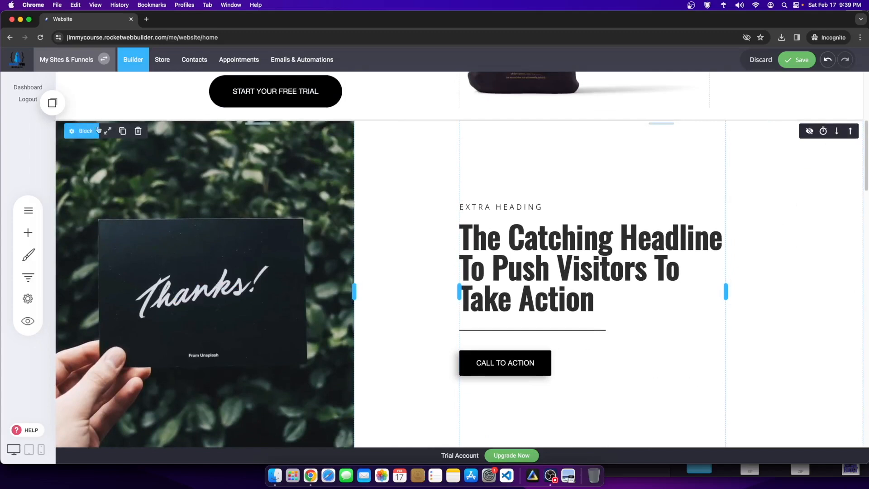
left_click(138, 131)
left_click(456, 236)
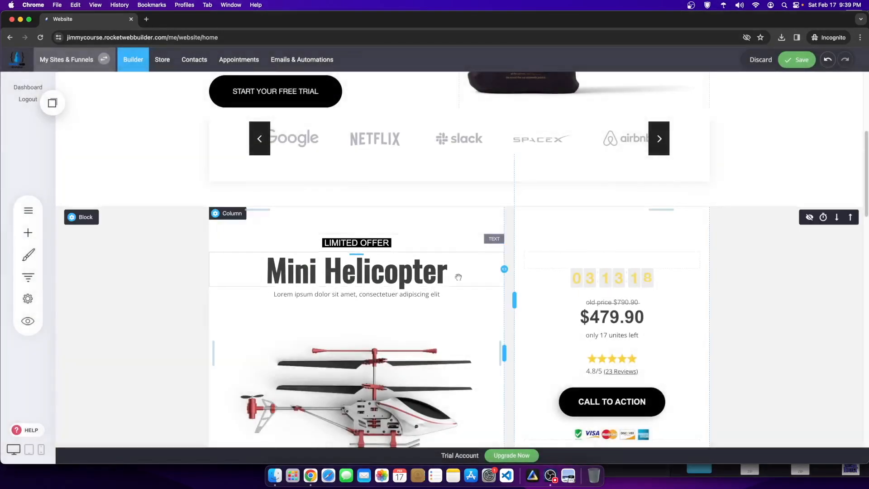
scroll(614, 138, "up", 5)
scroll(516, 390, "up", 1)
left_click(275, 164)
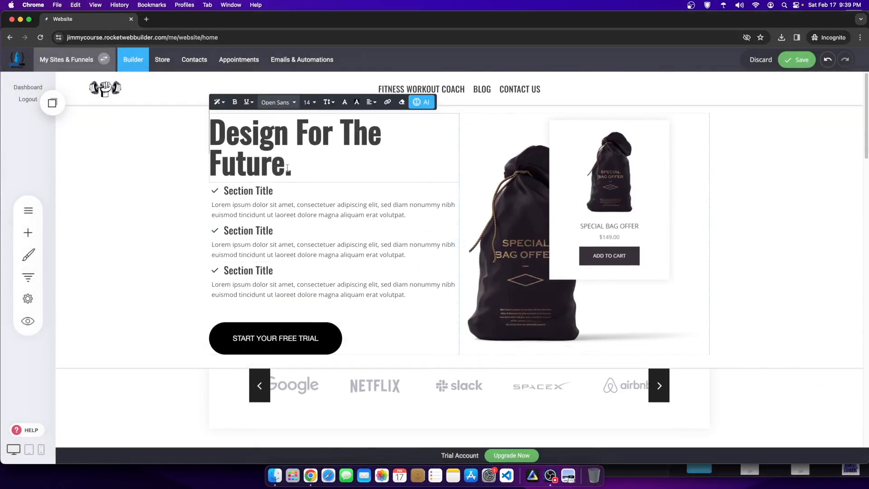
Step: Use AI text generation to make the headline 'Transform Your Body with Our Fitness Coach Workout Program: Achieve Your Health Goals Today!'
left_click_drag(287, 169, 199, 146)
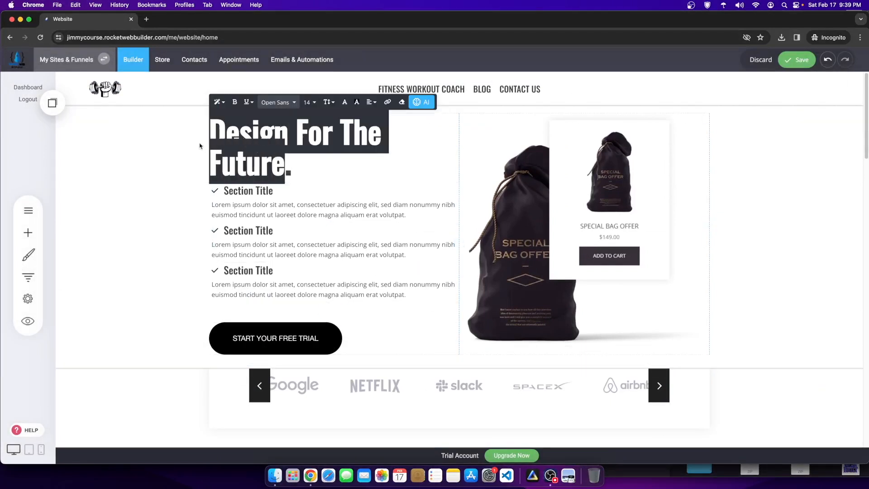
left_click(421, 102)
left_click(429, 156)
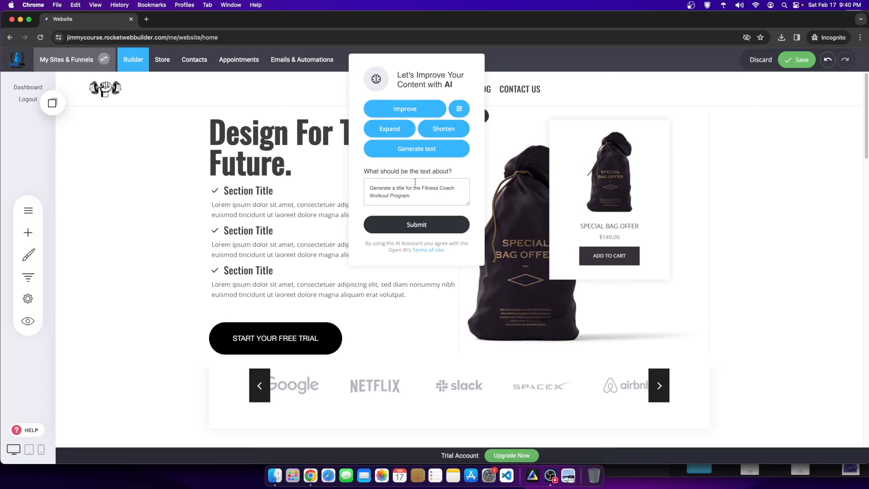
left_click(450, 222)
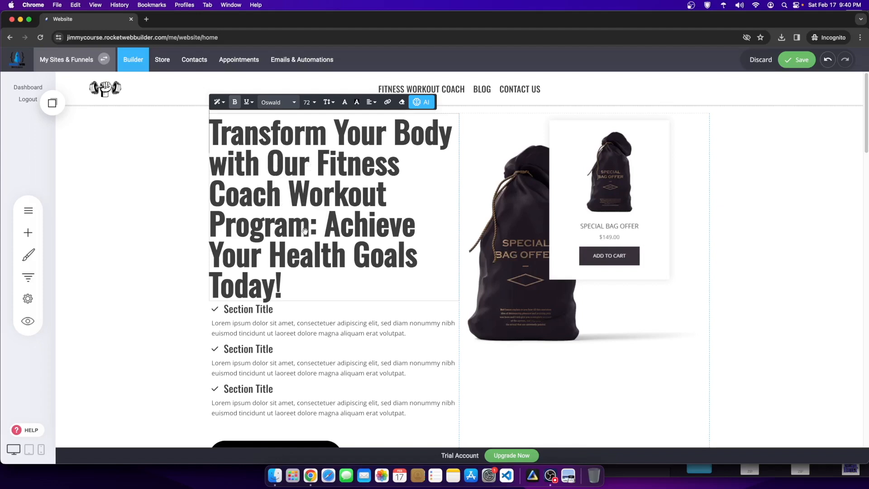
left_click(737, 211)
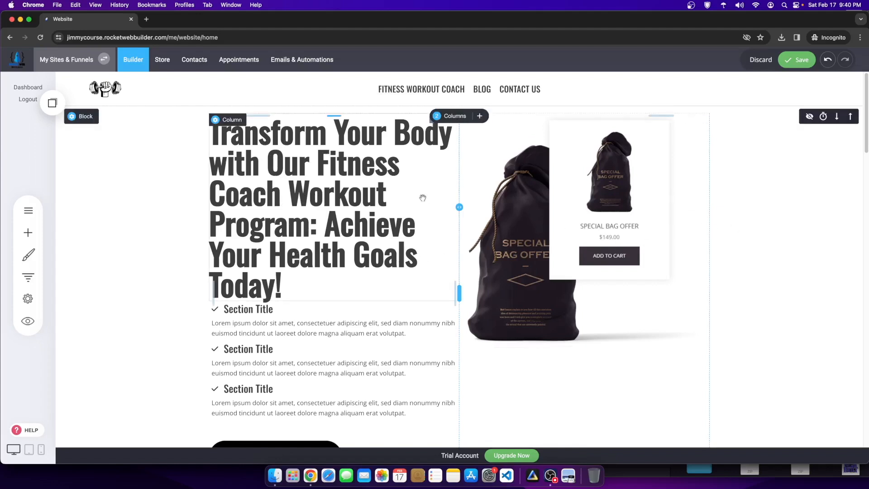
Step: Move the headline into a new full-width top row and centre-align its text
left_click(481, 117)
left_click_drag(364, 283, 446, 113)
triple_click(535, 182)
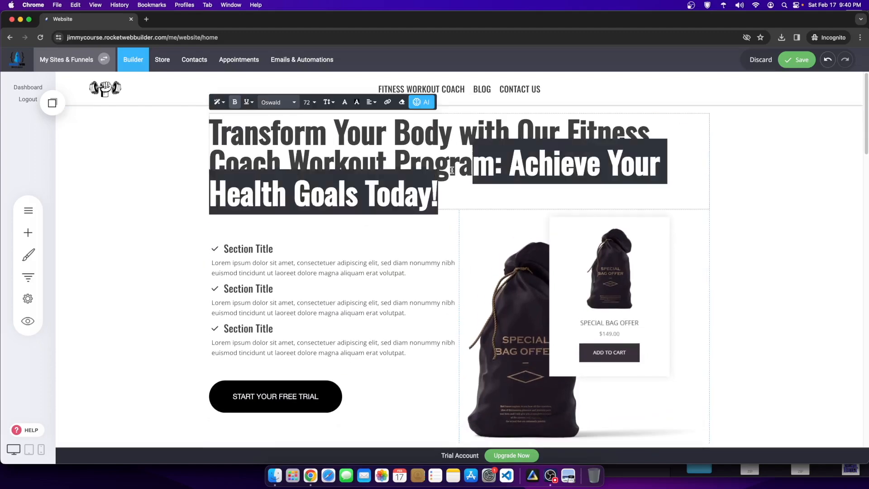
left_click(464, 193)
triple_click(464, 193)
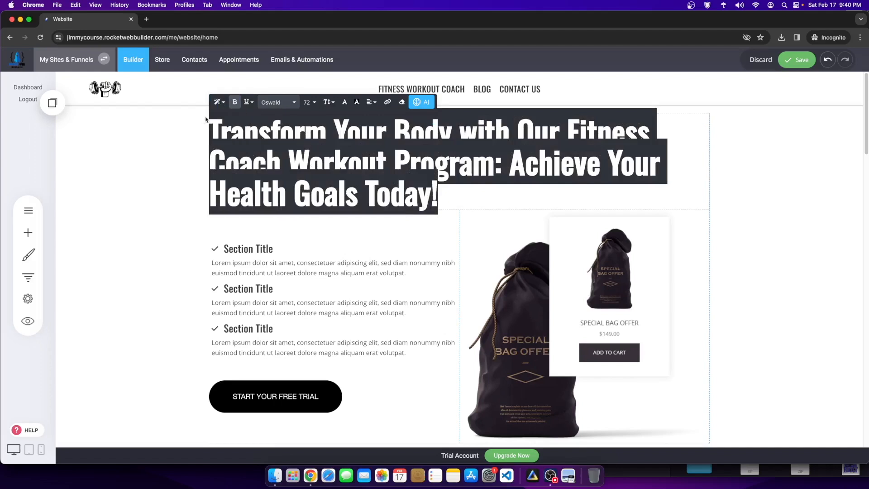
left_click(372, 101)
left_click(390, 118)
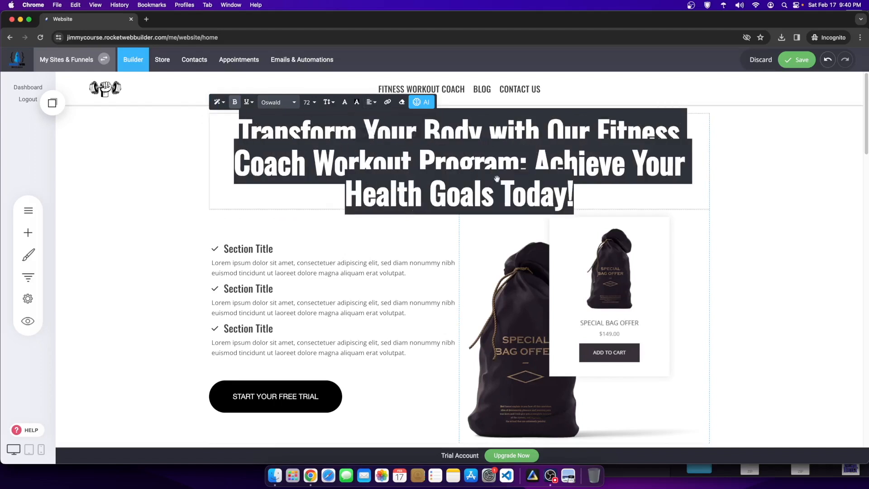
left_click(776, 227)
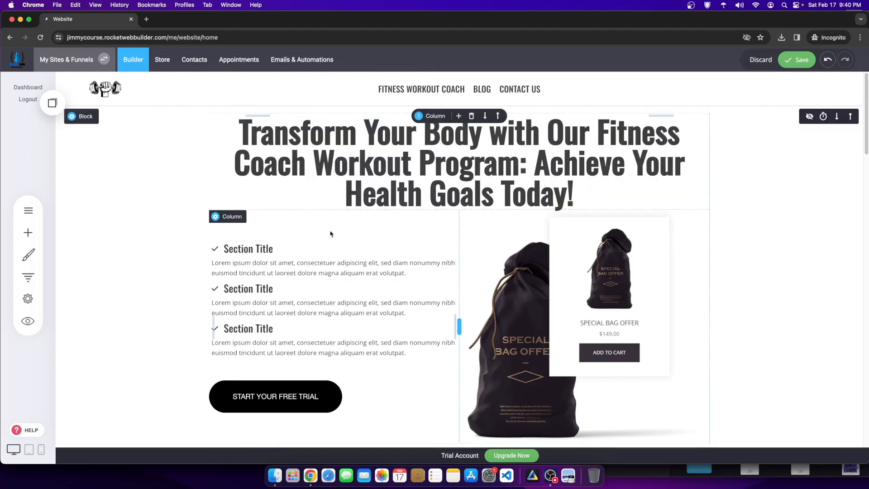
left_click(256, 249)
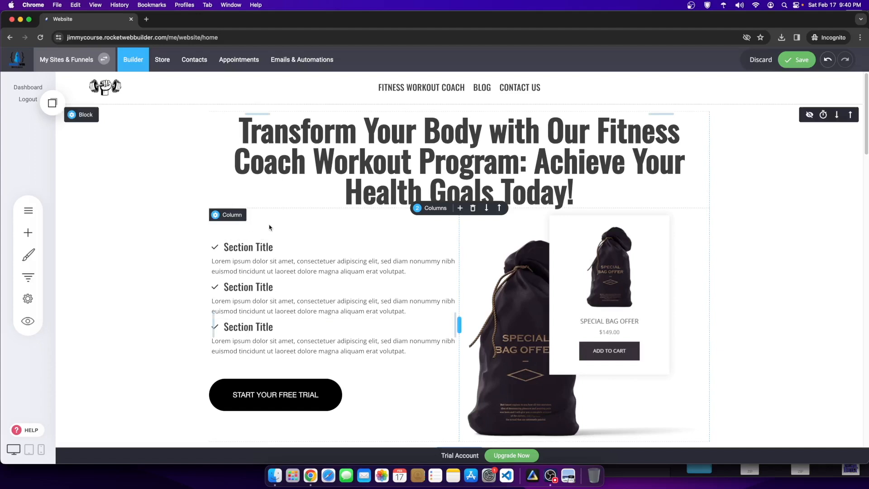
double_click(257, 248)
Step: Replace the first feature heading's placeholder with 'Daily Workout Video'
left_click(270, 248)
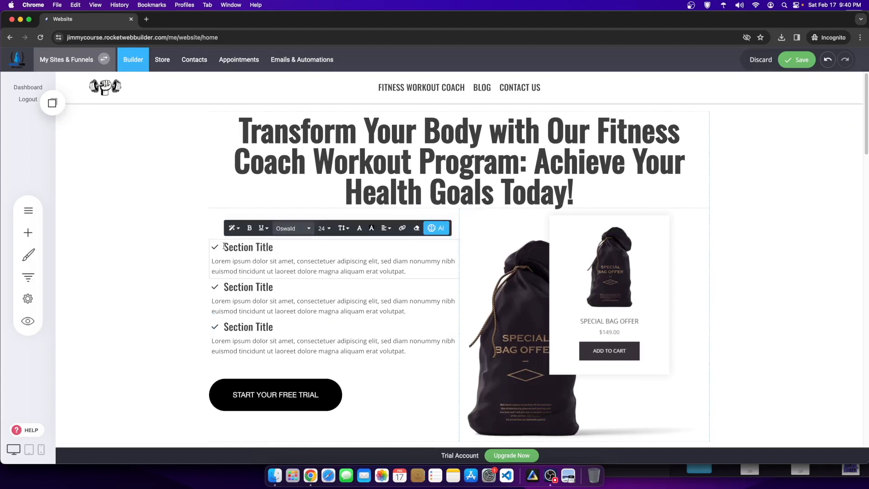
left_click_drag(228, 247, 319, 252)
key("BackSpace")
key("BackSpace")
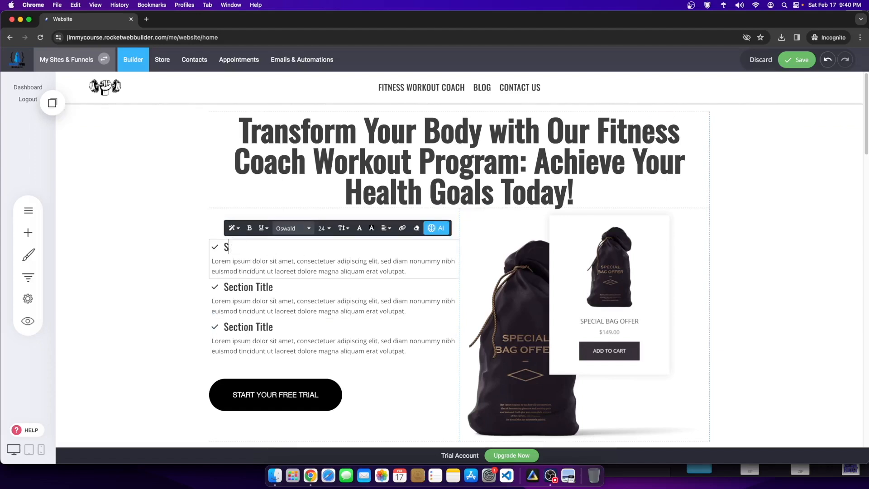
type("W")
key("BackSpace")
type("Daily Workout Videos")
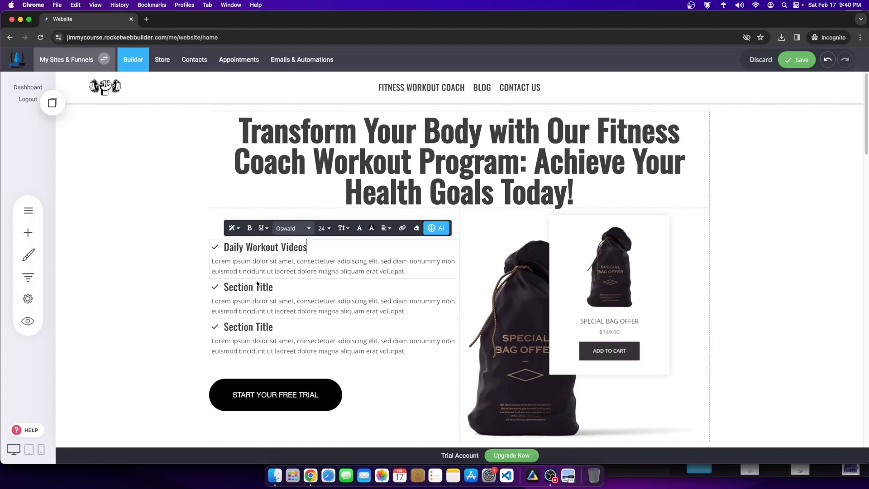
Step: Clear the second heading's placeholder and prefix the first heading with 'Over 300+'
left_click(228, 287)
left_click(228, 288)
left_click_drag(228, 287, 287, 291)
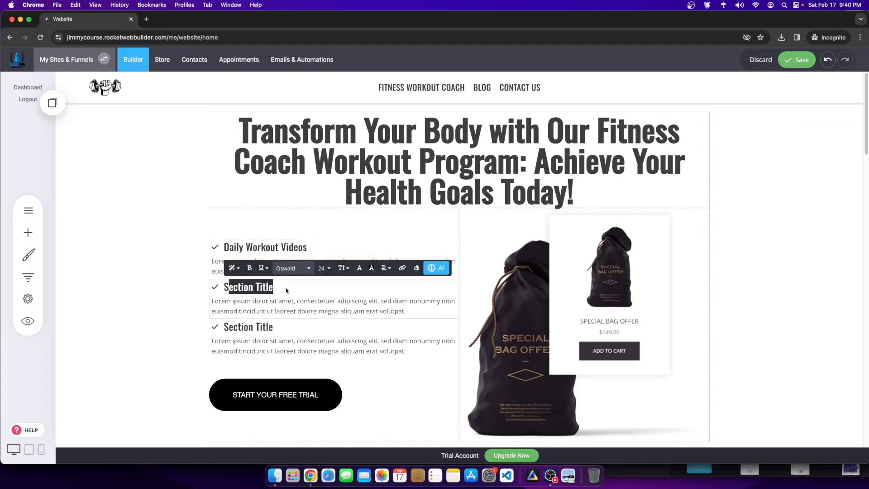
key("BackSpace")
key("BackSpace")
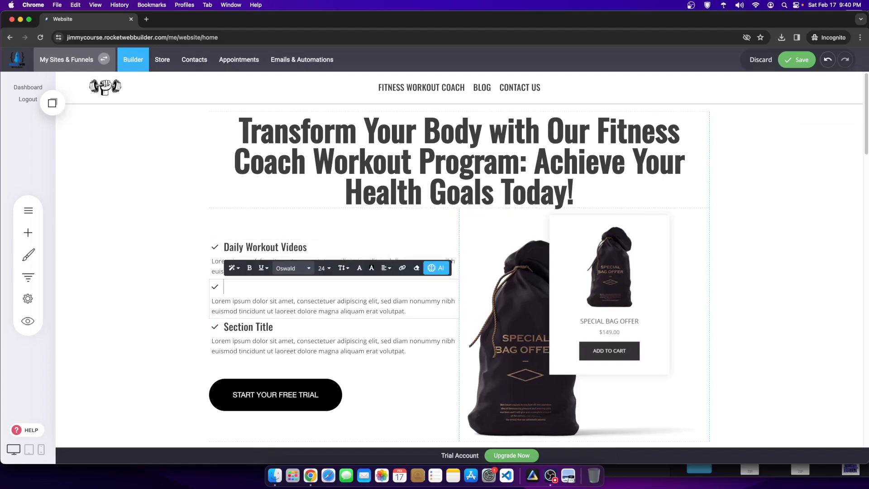
left_click(245, 248)
left_click(225, 247)
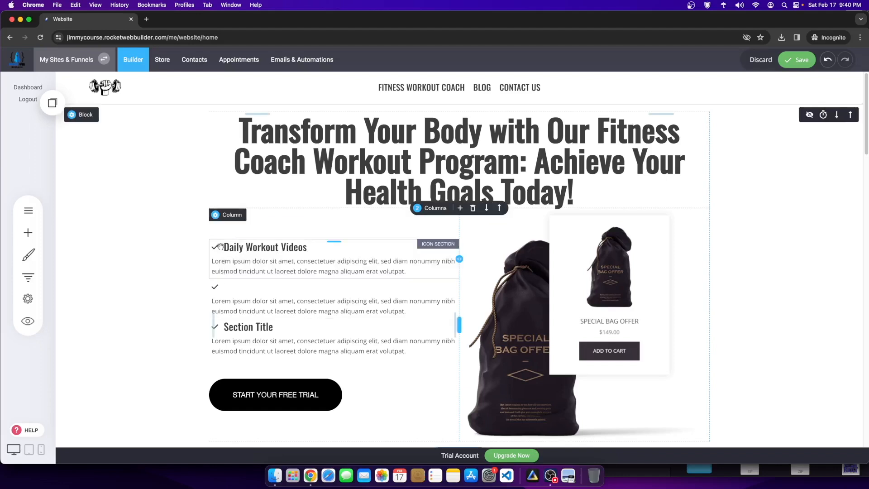
left_click(225, 247)
type("Over 300")
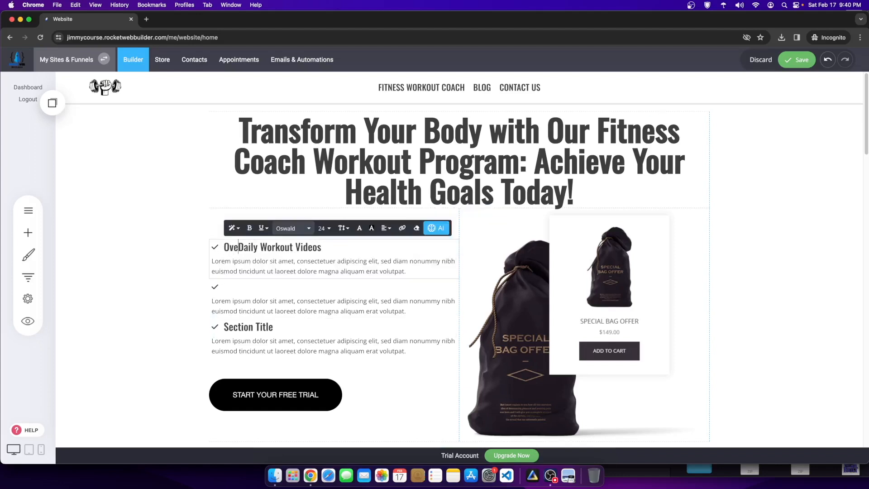
type("+")
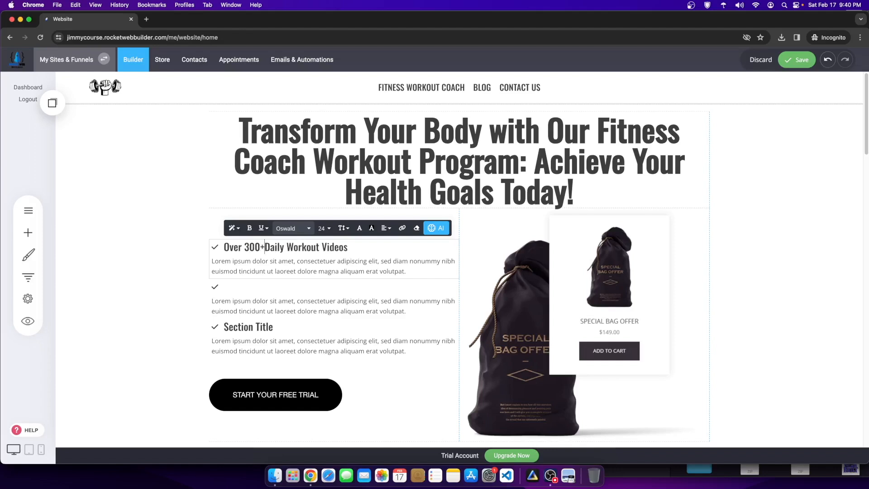
Step: Delete the emptied second feature item
left_click(228, 290)
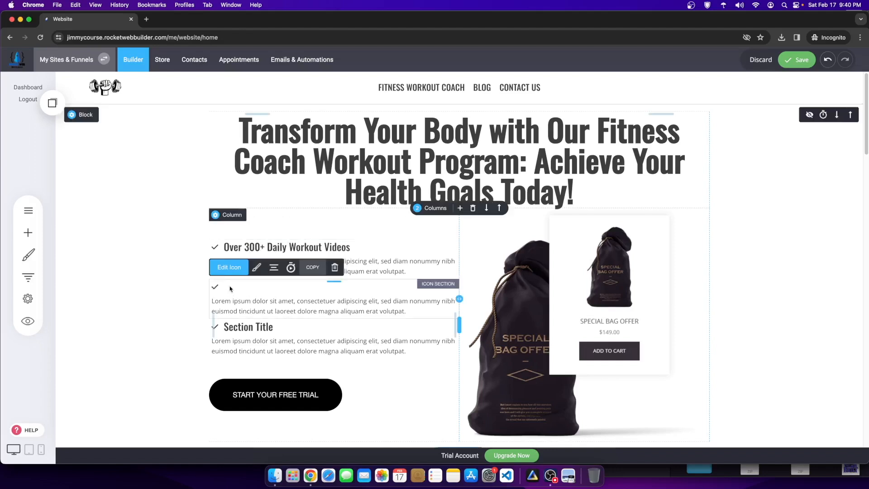
left_click(233, 299)
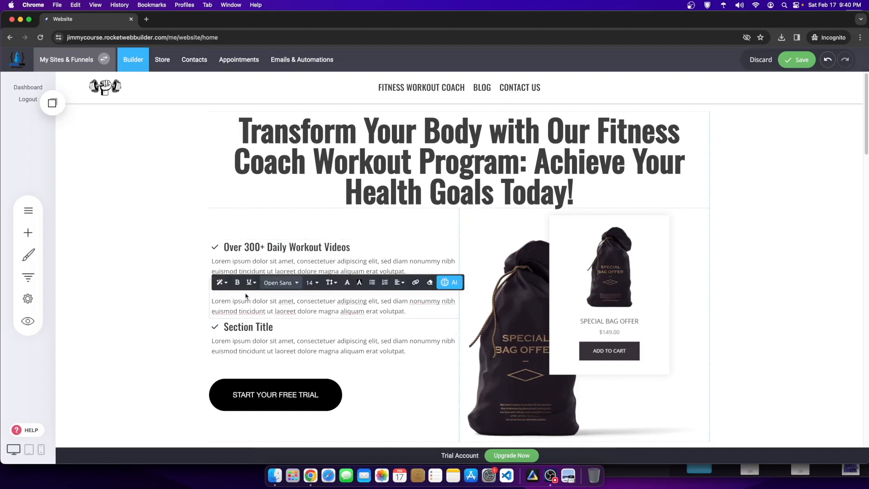
left_click(186, 296)
left_click(225, 287)
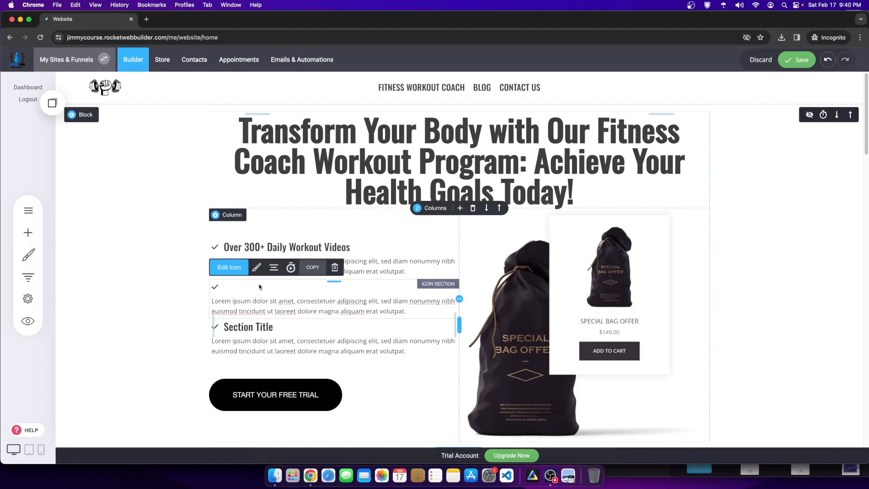
left_click(334, 268)
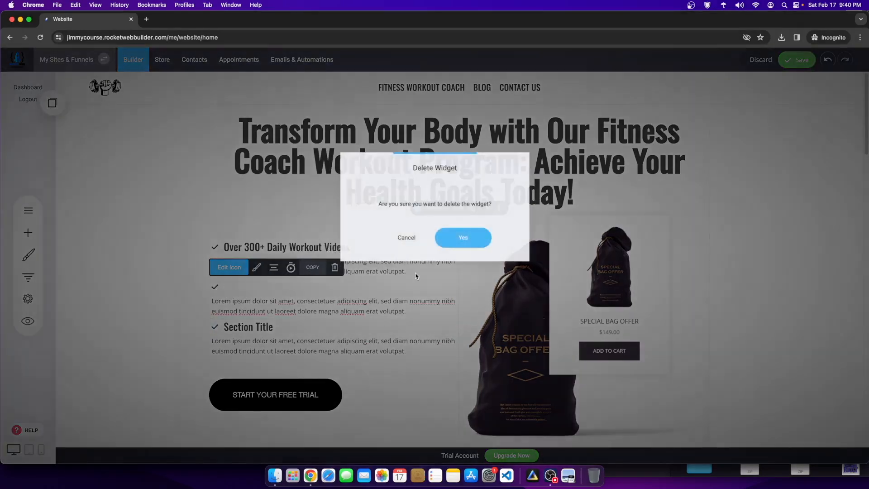
left_click(461, 237)
Step: Insert a saved feature item copy as the second item, titled 'Easy Fitness Routine Created For You'
left_click(281, 270)
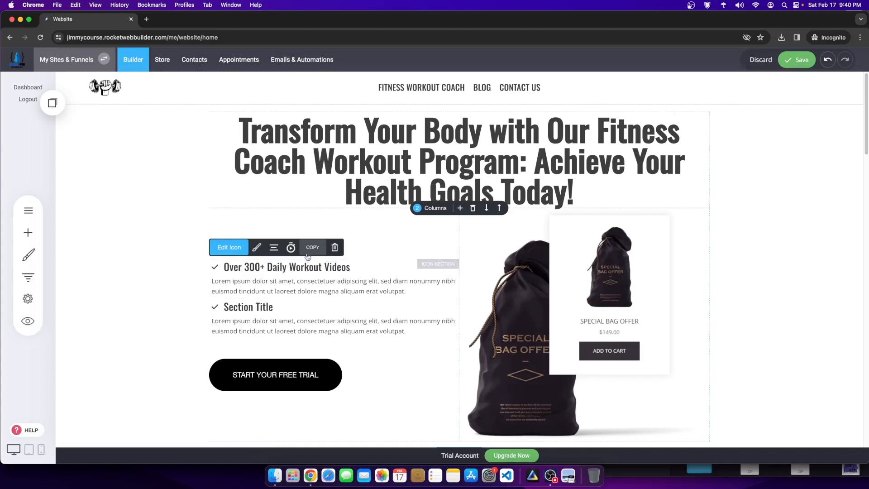
left_click(62, 104)
left_click_drag(95, 186, 271, 300)
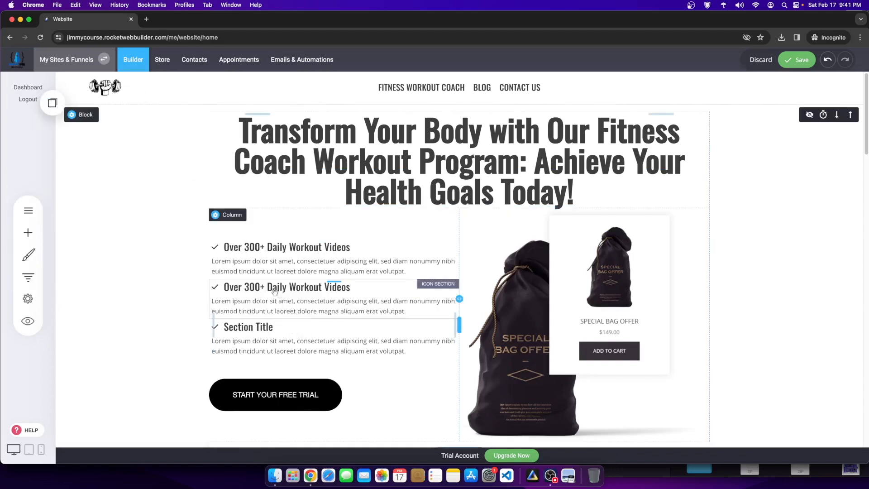
left_click(315, 288)
left_click(349, 297)
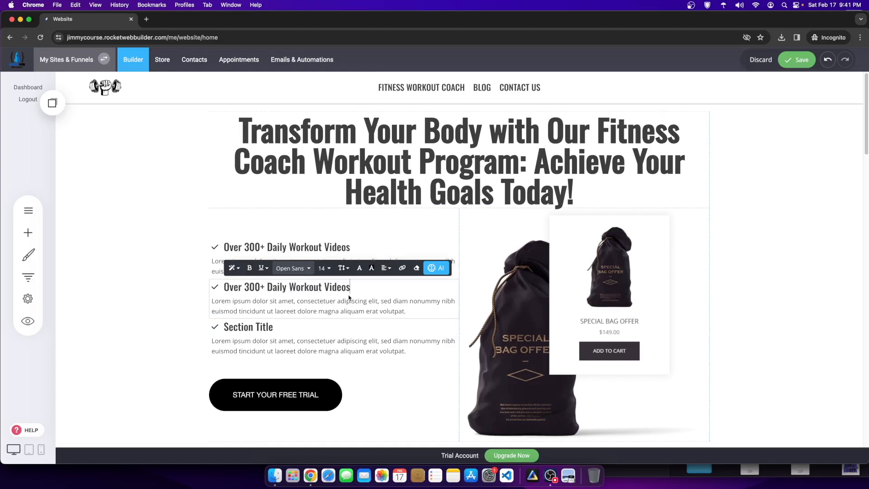
left_click_drag(229, 286, 350, 286)
key("BackSpace")
type("Easy")
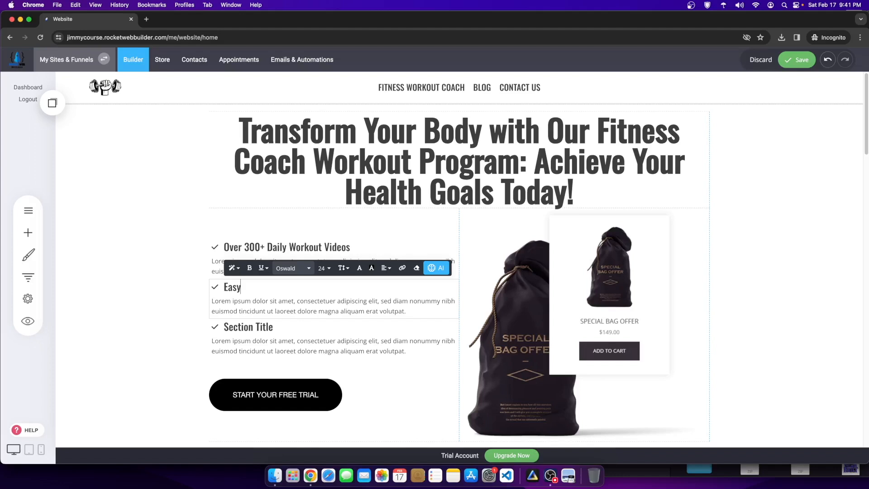
type(" Fitness Routine")
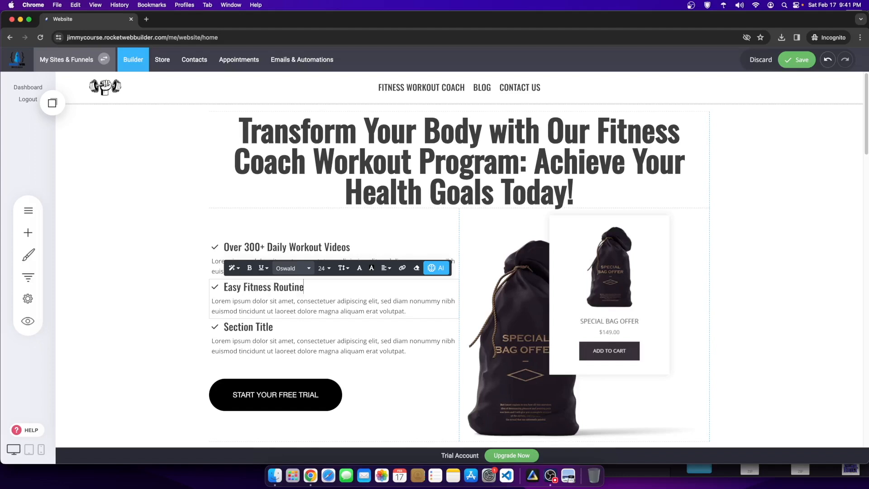
type(" Created For You")
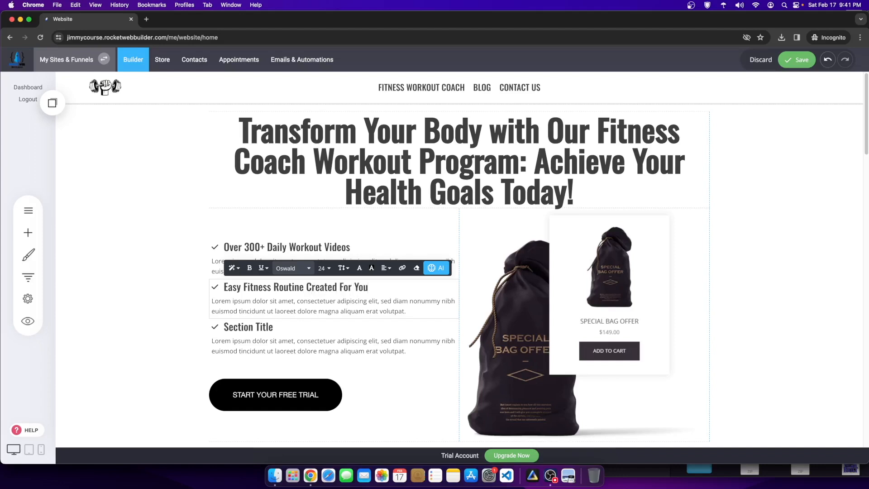
Step: Retitle the third feature heading 'Meal Planning & Nutrition Guidance'
left_click(226, 326)
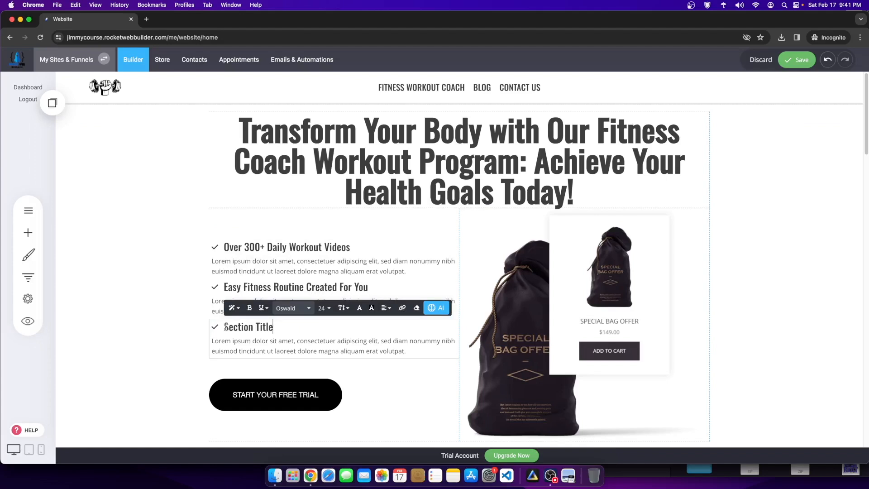
left_click_drag(224, 327, 346, 332)
type("Ma")
type("al Planning")
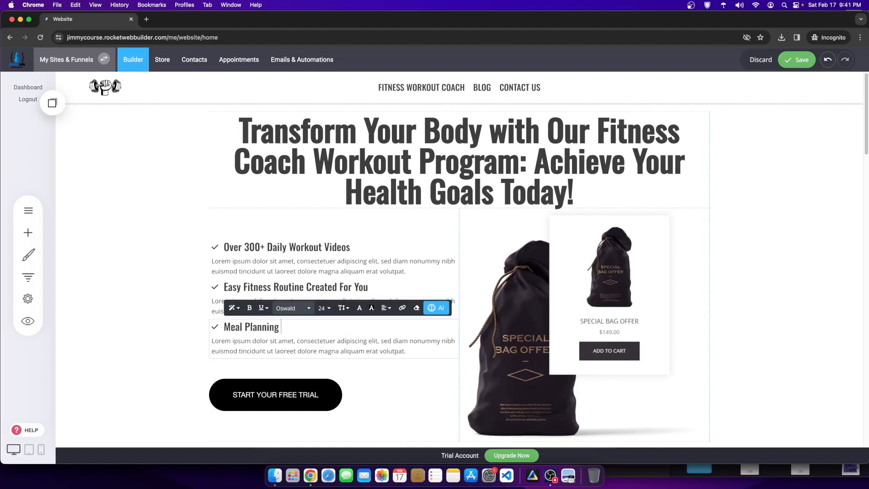
type(" & Nutrition Guidance")
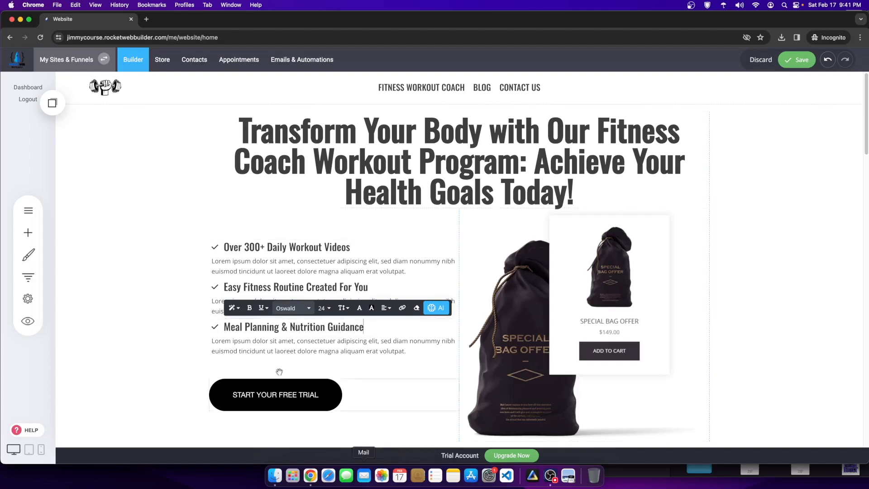
left_click(318, 220)
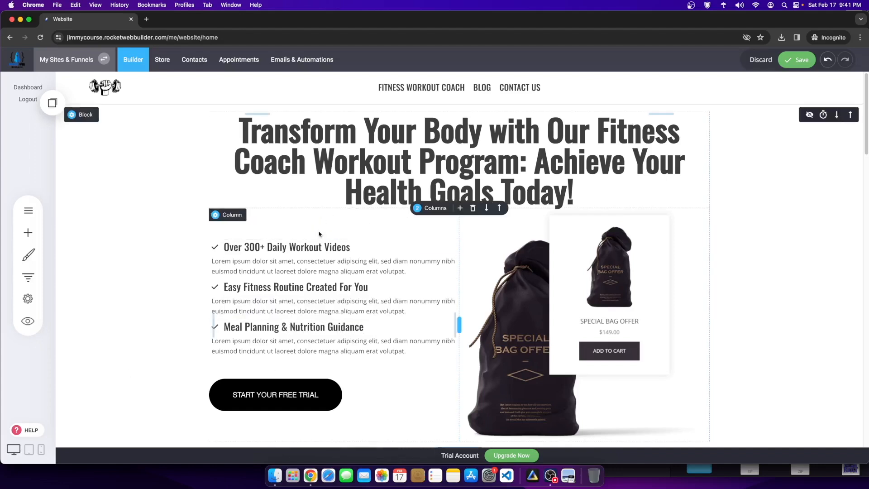
left_click(556, 289)
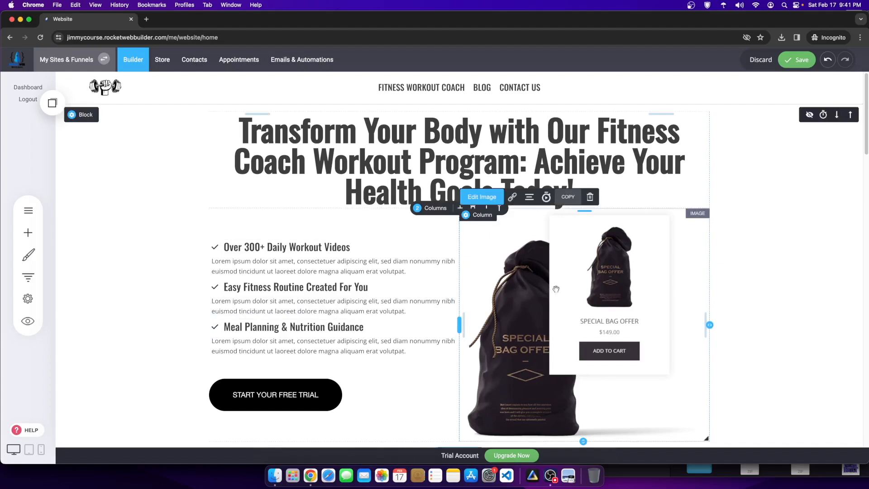
Step: Color the first feature's check icon with the blue global colour #4EB3EA
left_click(432, 233)
left_click(616, 244)
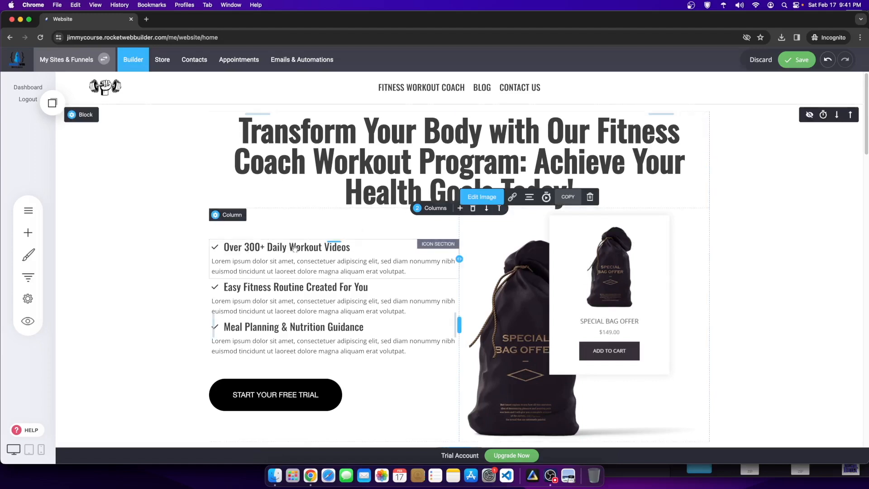
left_click(250, 302)
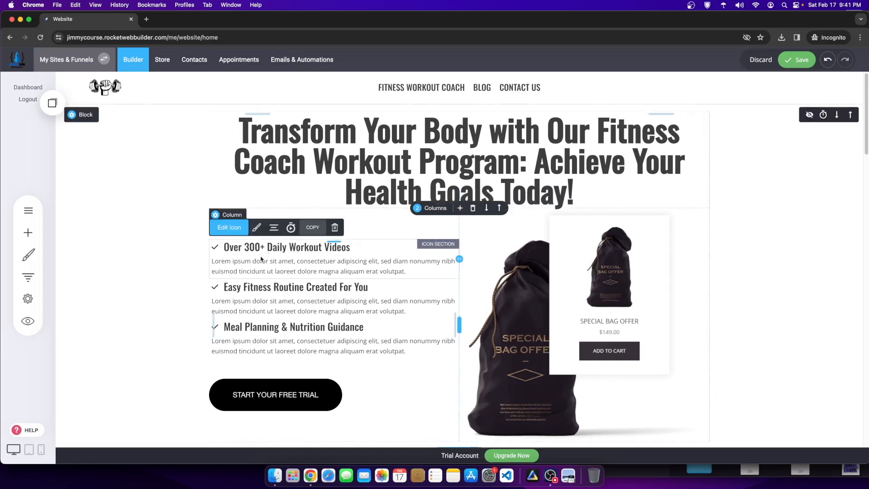
left_click(256, 228)
left_click(288, 290)
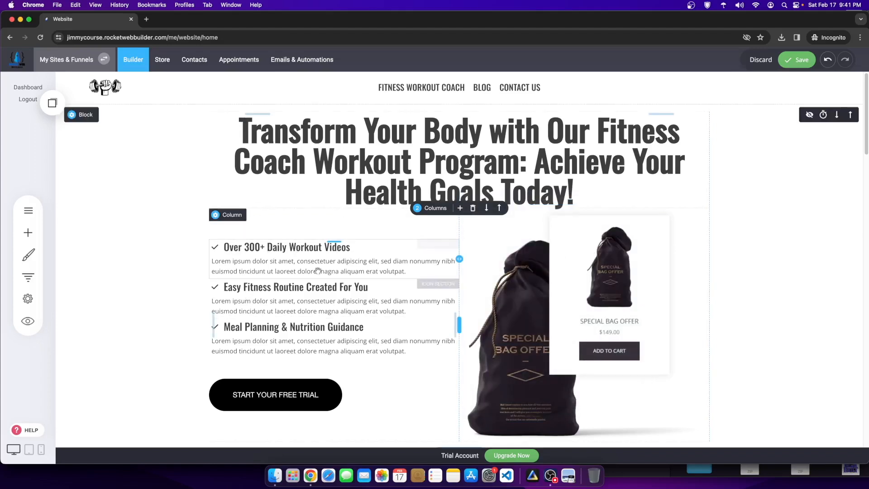
left_click(256, 227)
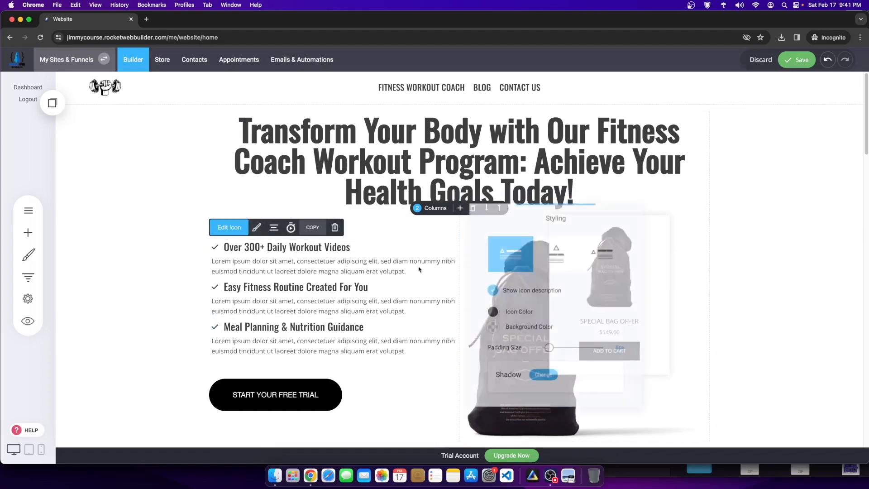
left_click(492, 313)
left_click(554, 385)
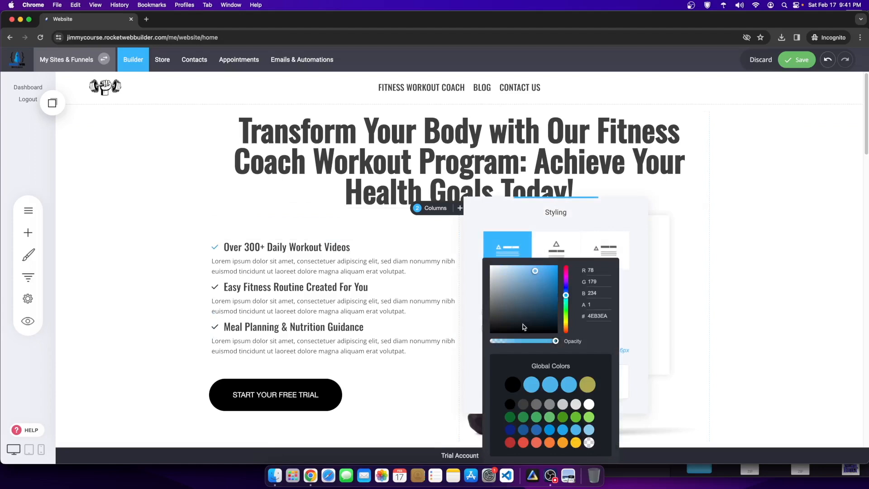
left_click(691, 306)
Step: Apply the same blue global colour to the second and Meal Planning icons
left_click(215, 287)
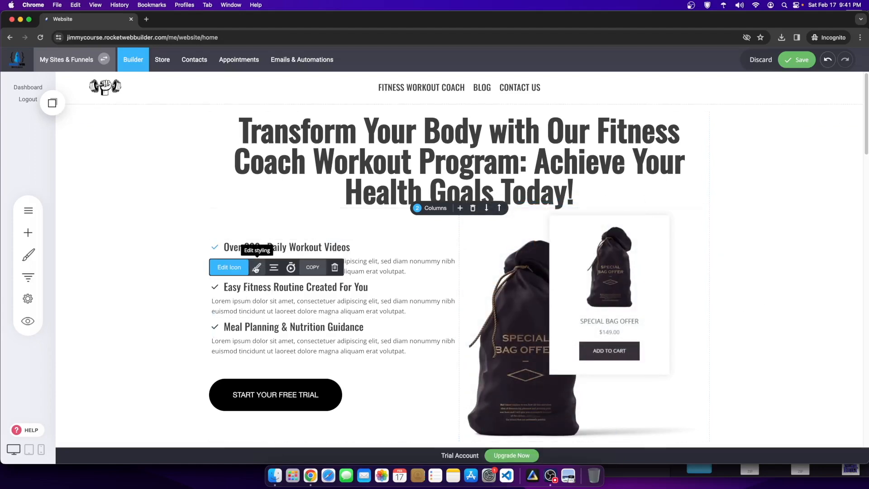
left_click(256, 269)
left_click(488, 352)
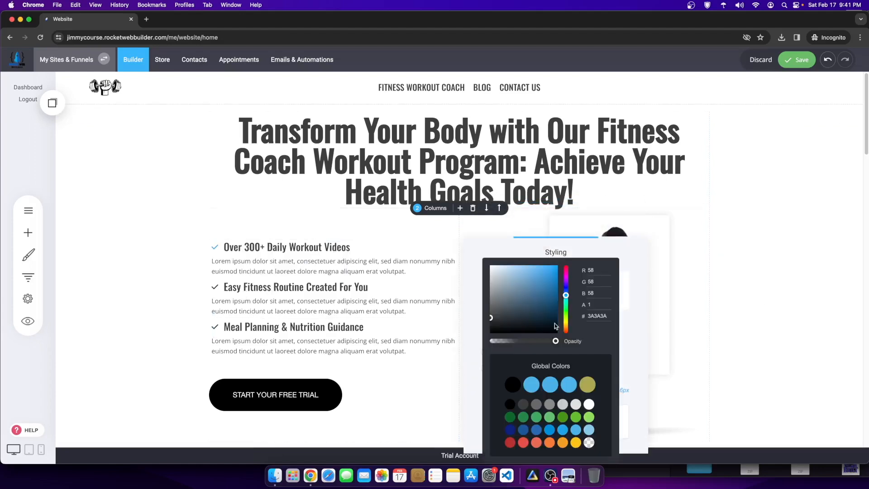
left_click(550, 385)
left_click(272, 340)
left_click(215, 327)
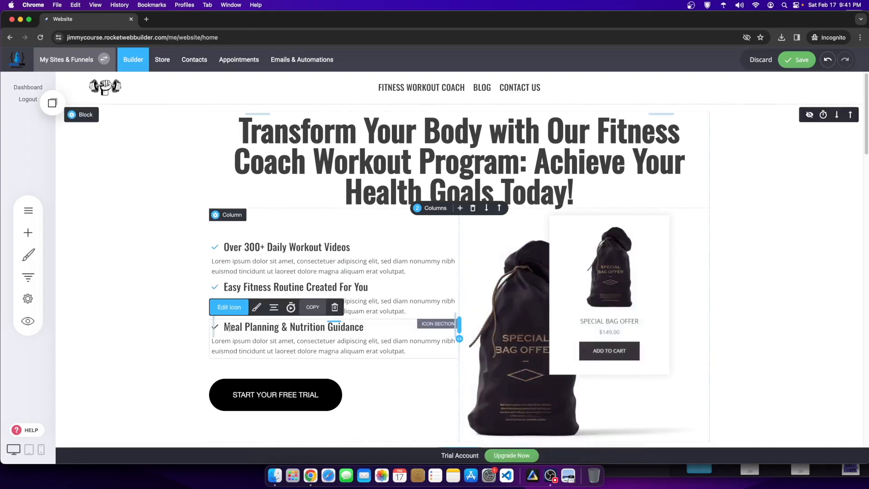
left_click(254, 308)
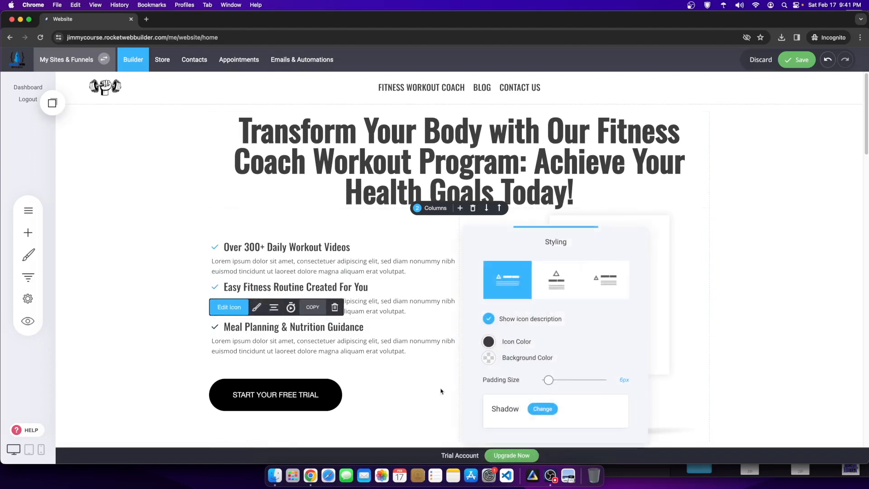
left_click(489, 343)
left_click(547, 388)
Step: Open the icon chooser for the Easy Fitness list icon
left_click(737, 311)
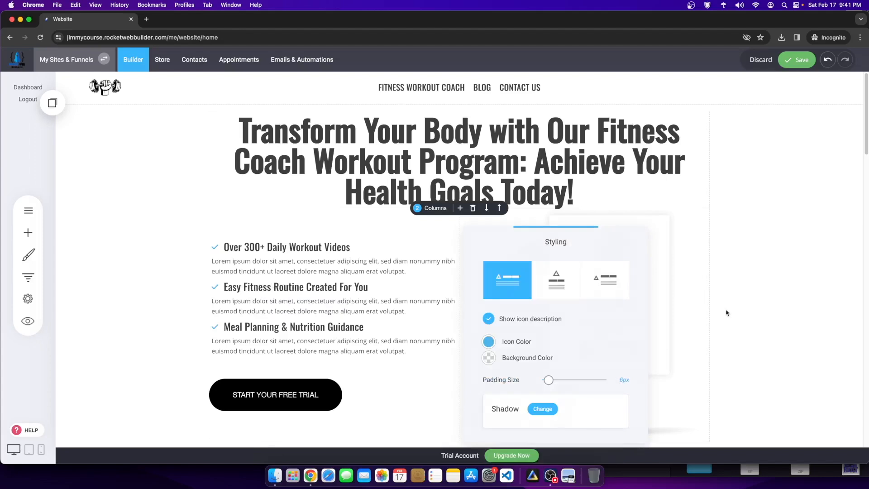
left_click(215, 287)
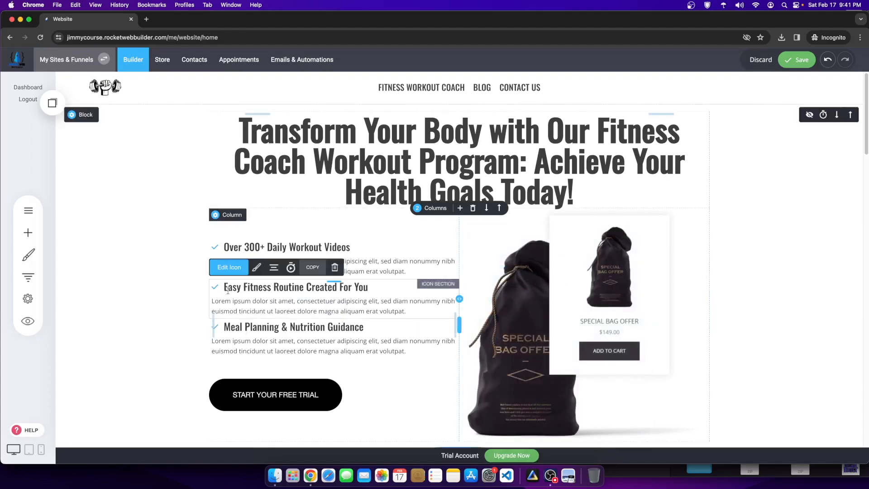
left_click(233, 267)
Step: Search icons for 'fire' and give Easy Fitness a flame icon
left_click(307, 219)
type("firte")
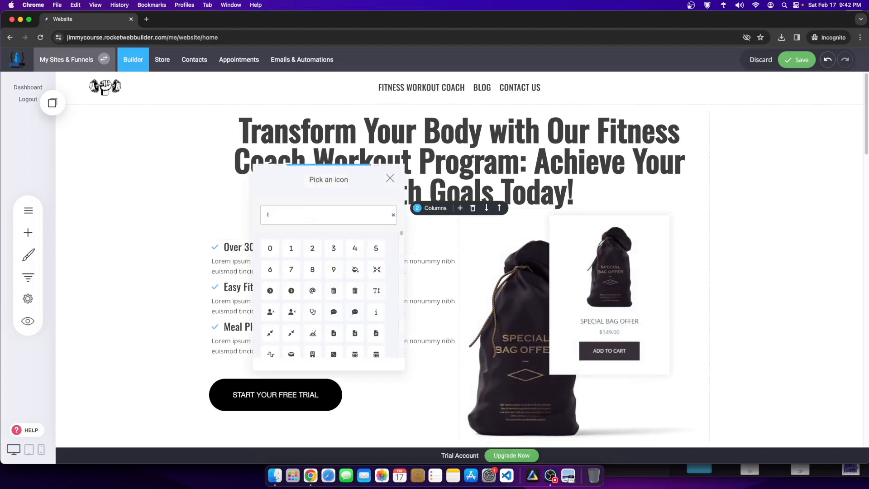
key("BackSpace")
type("e")
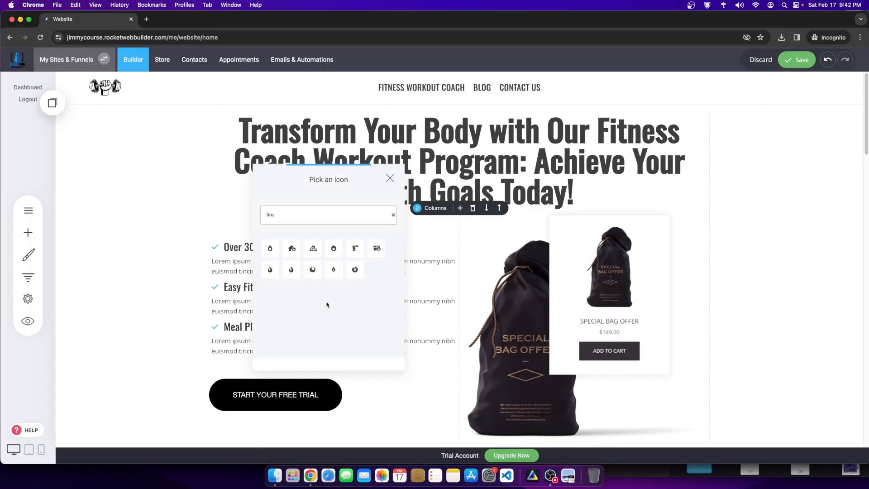
left_click(270, 270)
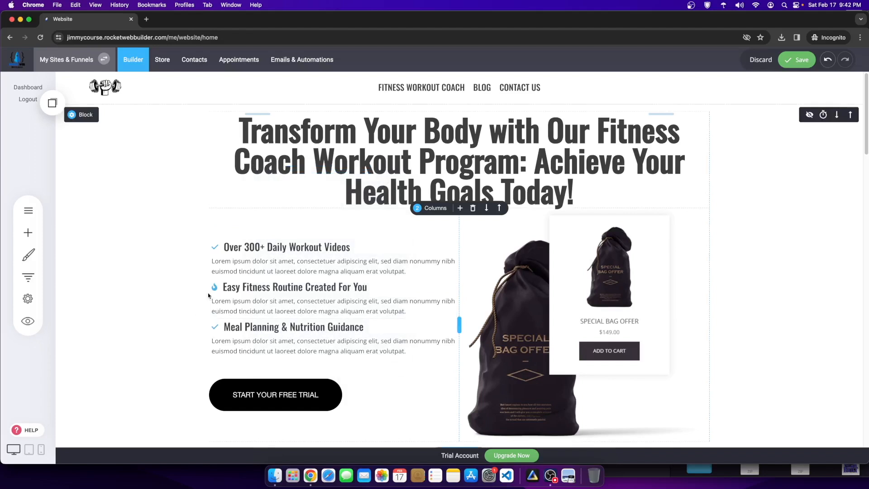
Step: Open the icon chooser for the Meal Planning icon
left_click(216, 247)
left_click(234, 231)
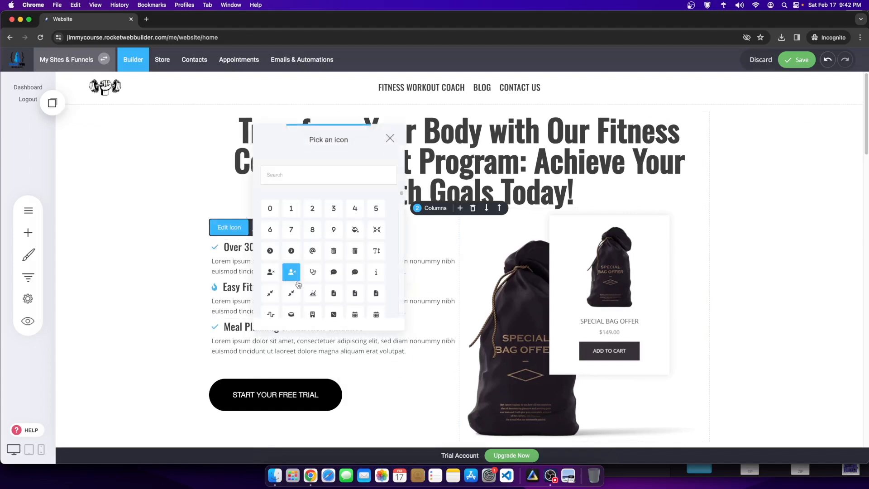
left_click(226, 334)
left_click(232, 327)
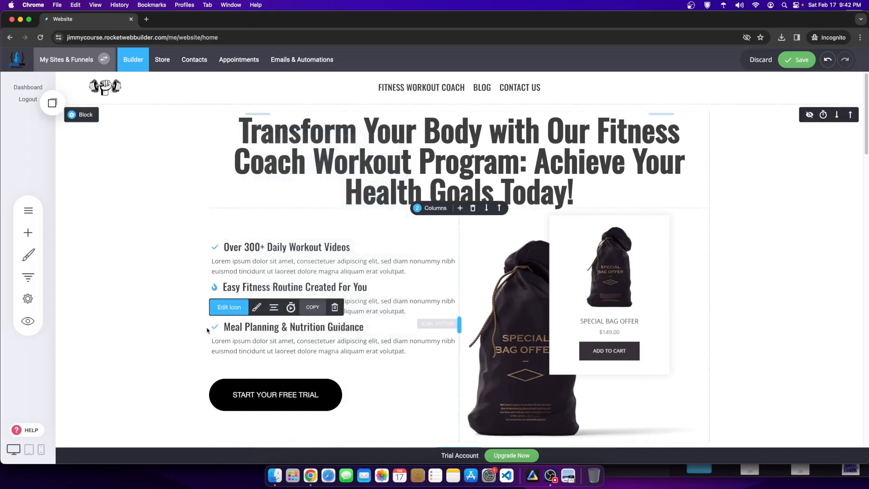
left_click(256, 307)
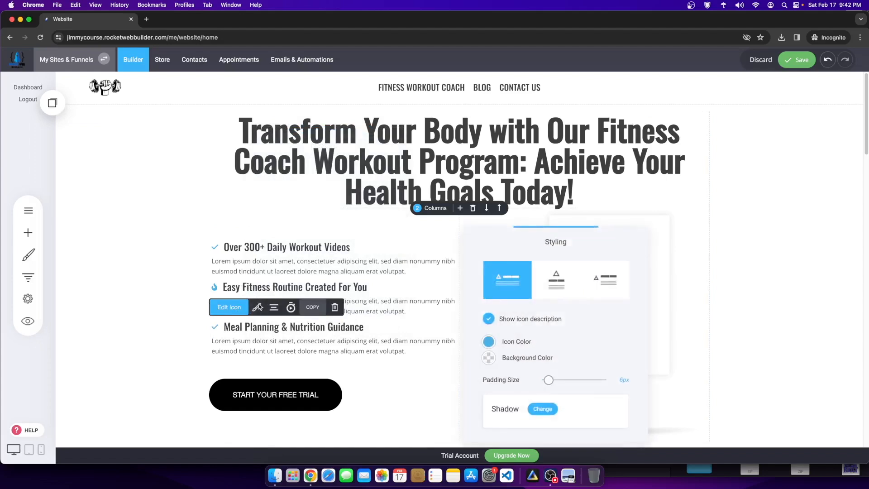
left_click(243, 337)
left_click(220, 327)
left_click(224, 307)
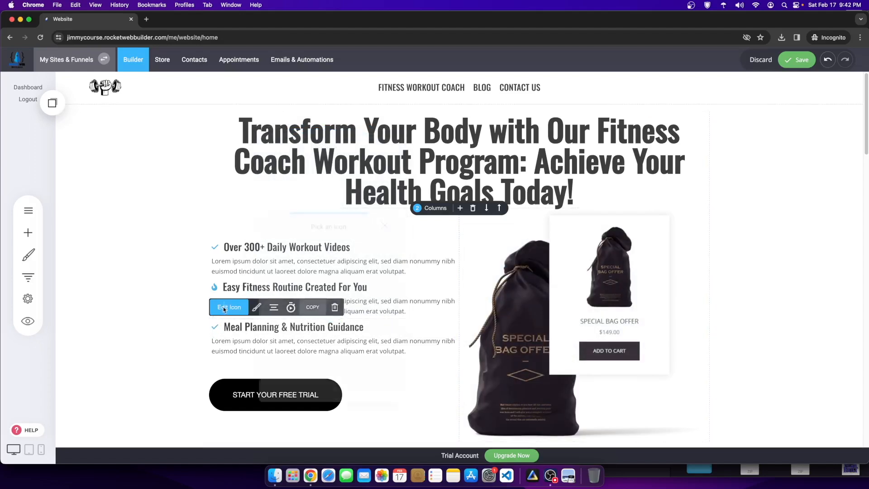
Step: Browse the icon library, set Meal Planning's icon to a dumbbell, and save the page
left_click(283, 263)
type("muscle")
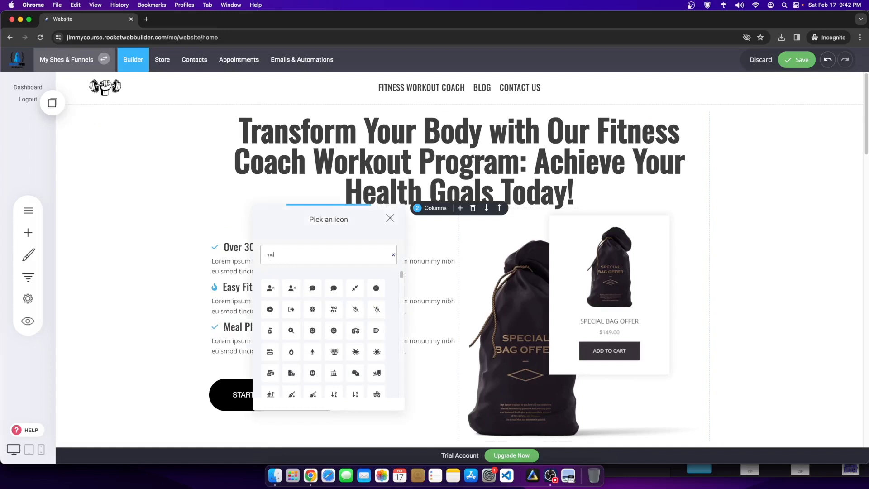
key("BackSpace")
key("BackSpace")
key("BackSpace")
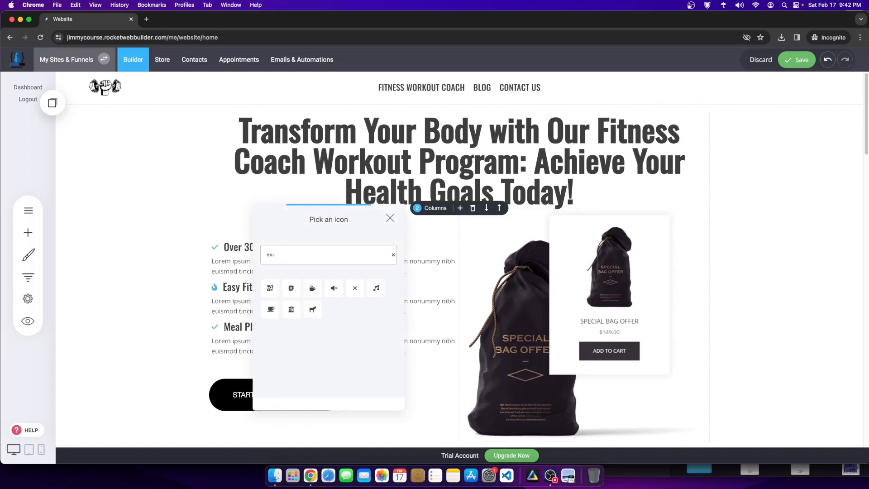
key("BackSpace")
type("f")
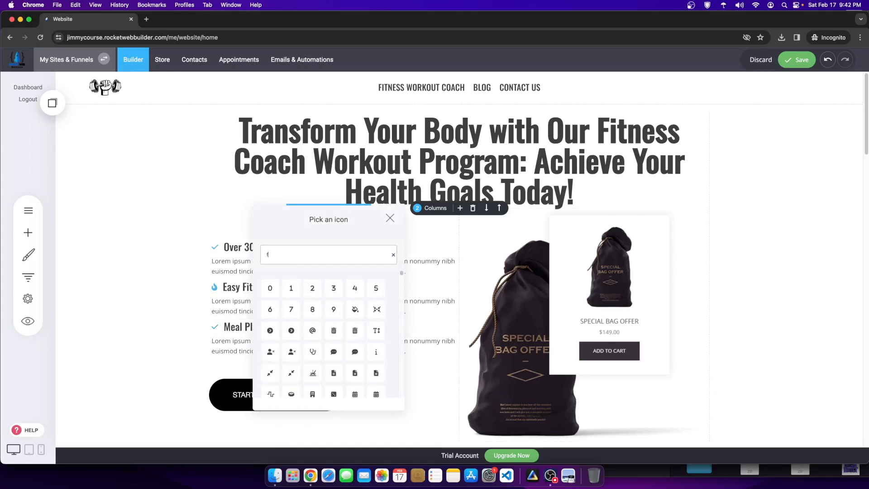
type("le")
key("BackSpace")
key("BackSpace")
key("BackSpace")
scroll(309, 326, "down", 5)
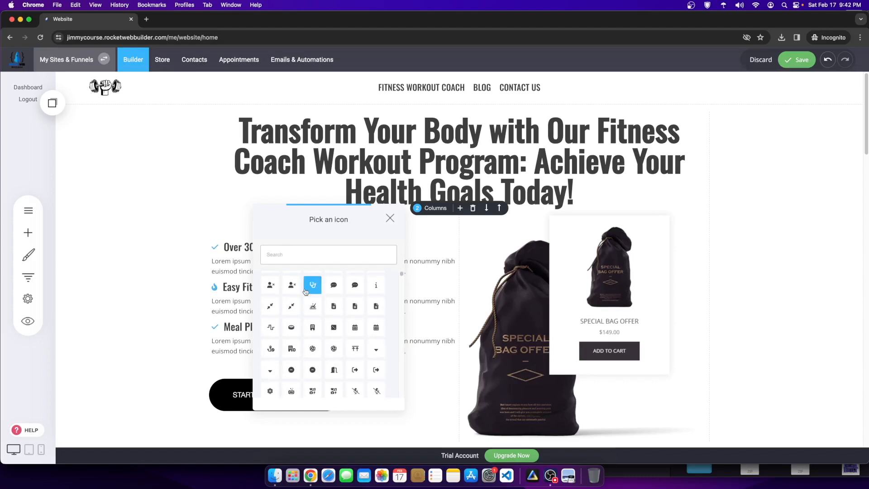
scroll(332, 347, "down", 5)
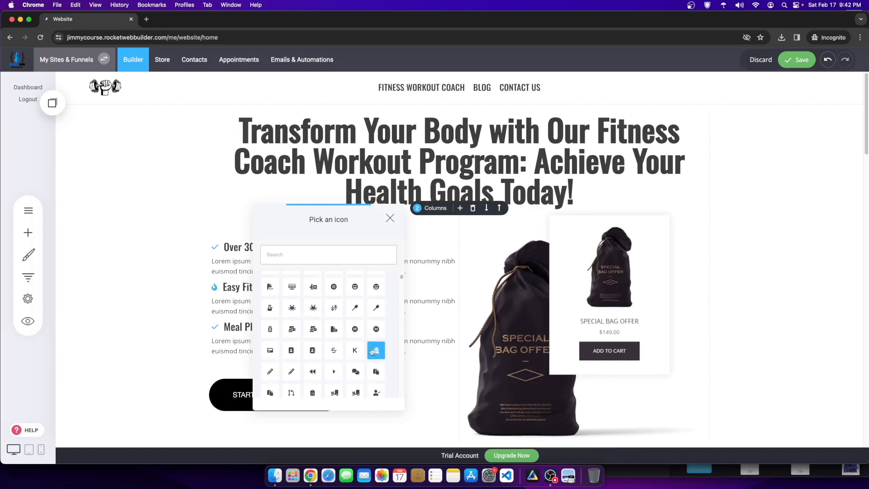
scroll(272, 333, "down", 5)
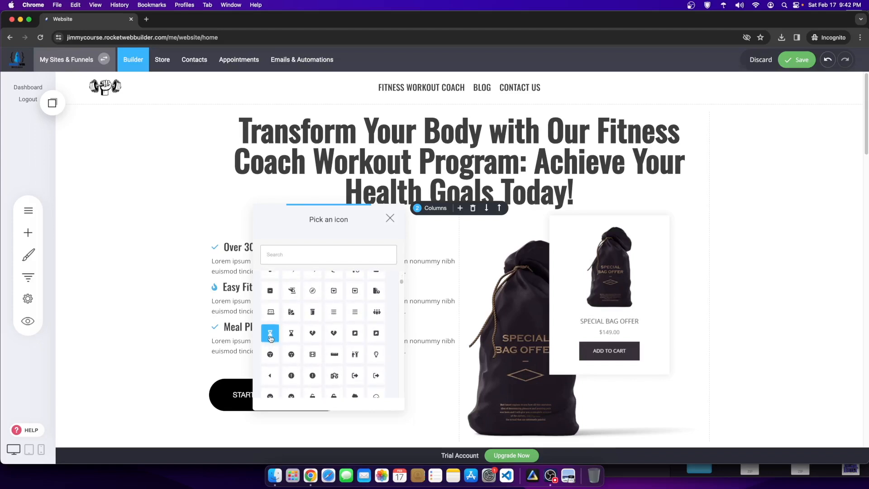
scroll(367, 367, "down", 5)
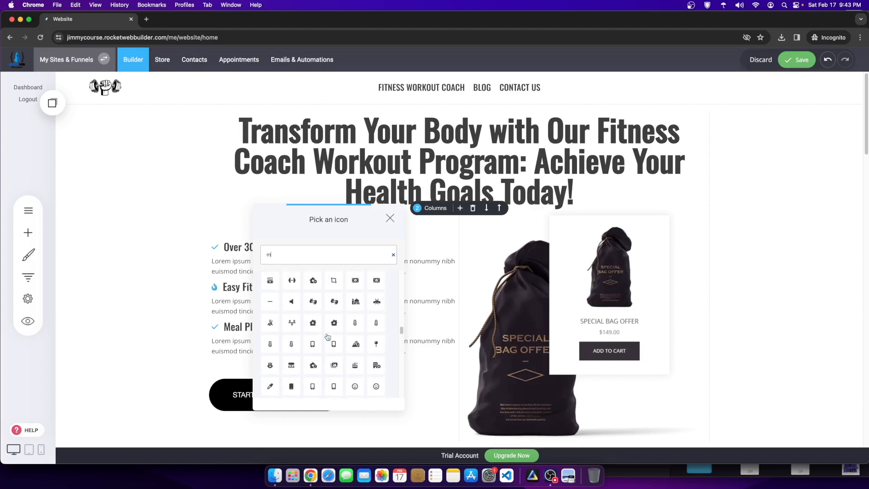
left_click(292, 351)
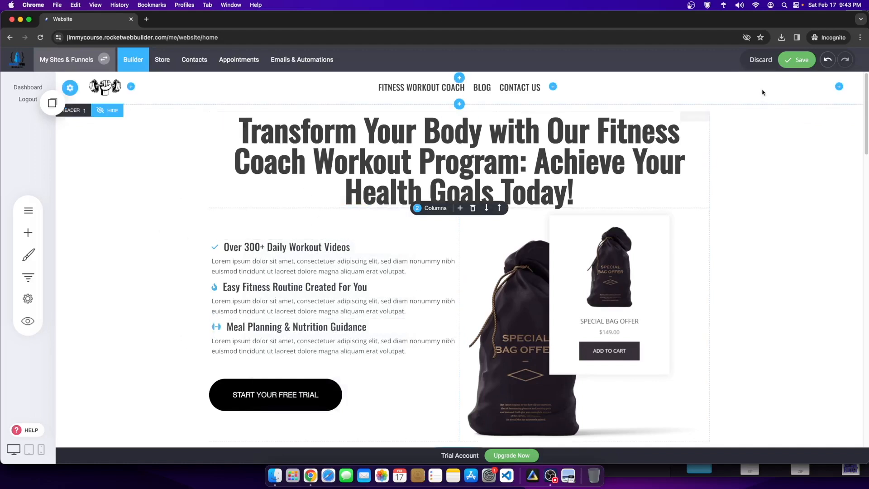
left_click(788, 61)
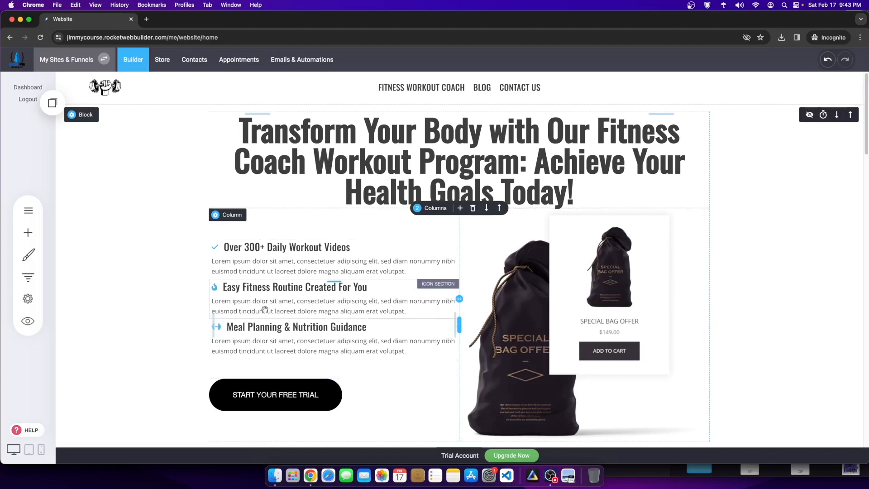
Step: Open Button Settings for the START YOUR FREE TRIAL button
scroll(316, 290, "down", 2)
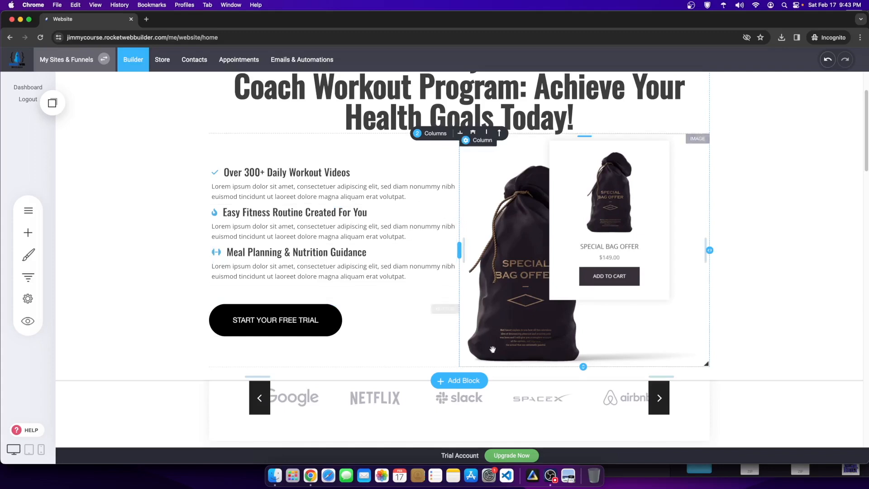
left_click(309, 317)
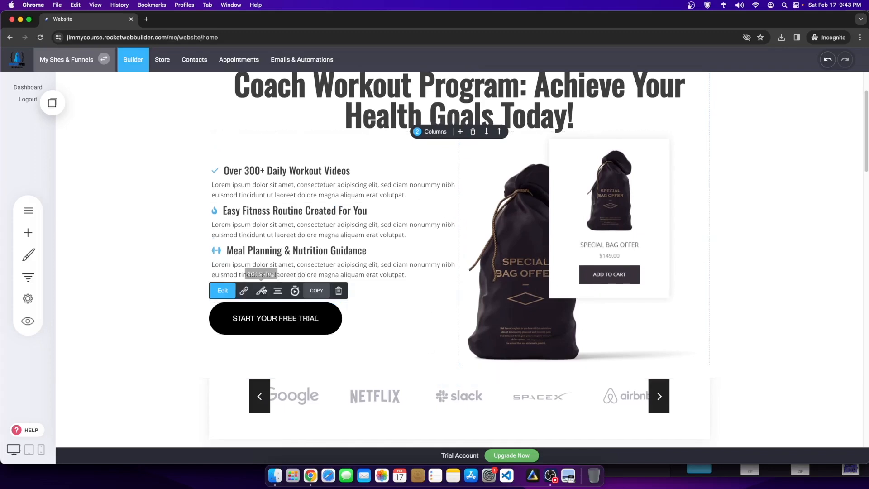
left_click(223, 291)
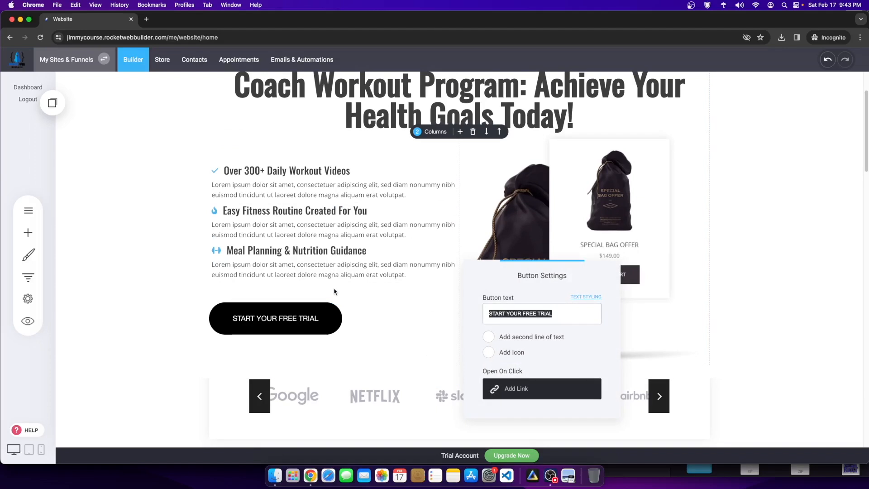
Step: Set the button font to Oswald and relabel it 'JOIN FOR JUST $9'
type("Join For $9")
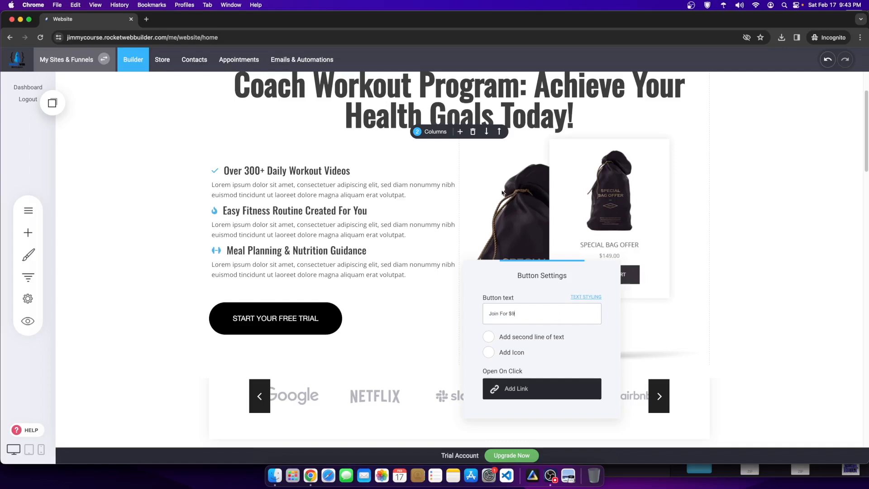
left_click(691, 180)
mouse_move(242, 323)
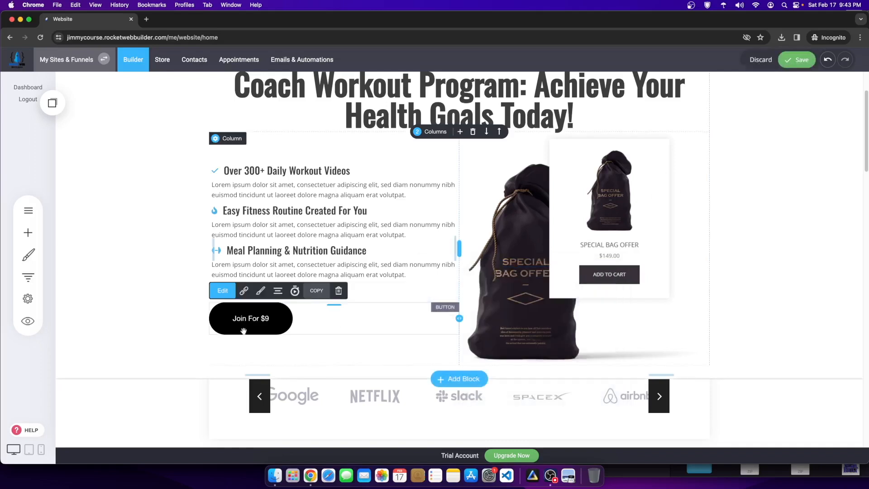
left_click(222, 291)
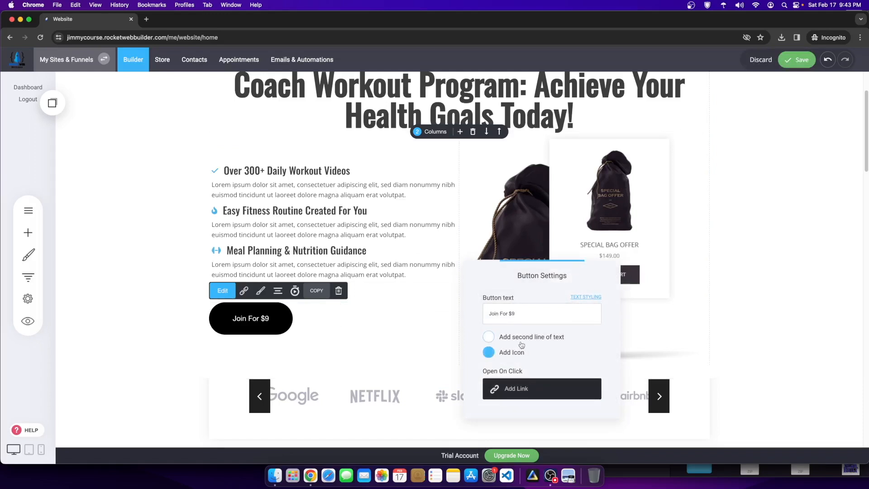
left_click(591, 297)
left_click(654, 287)
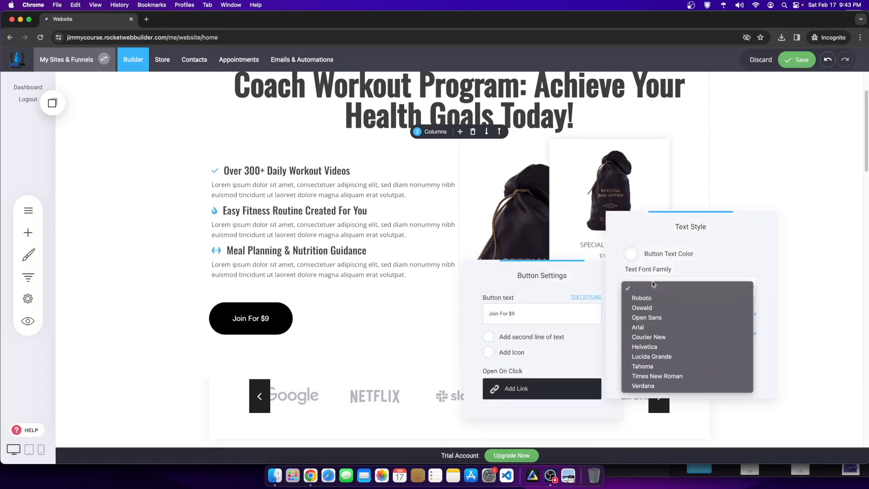
left_click(657, 303)
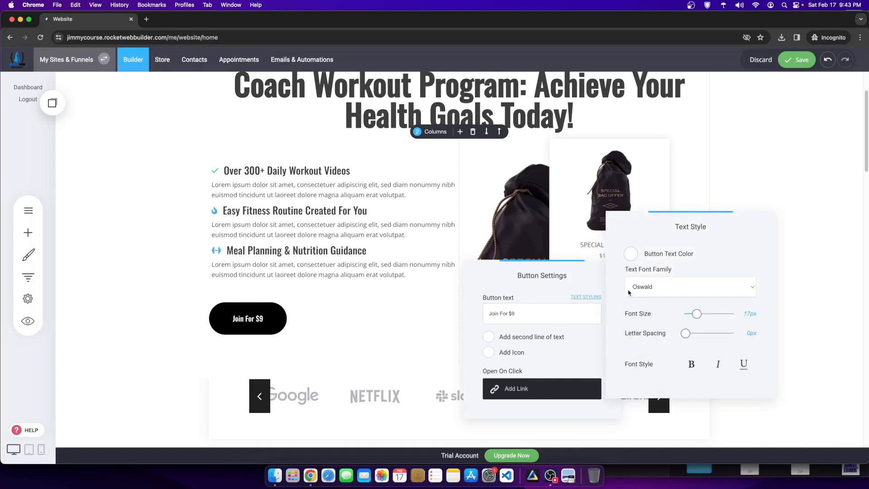
left_click(522, 310)
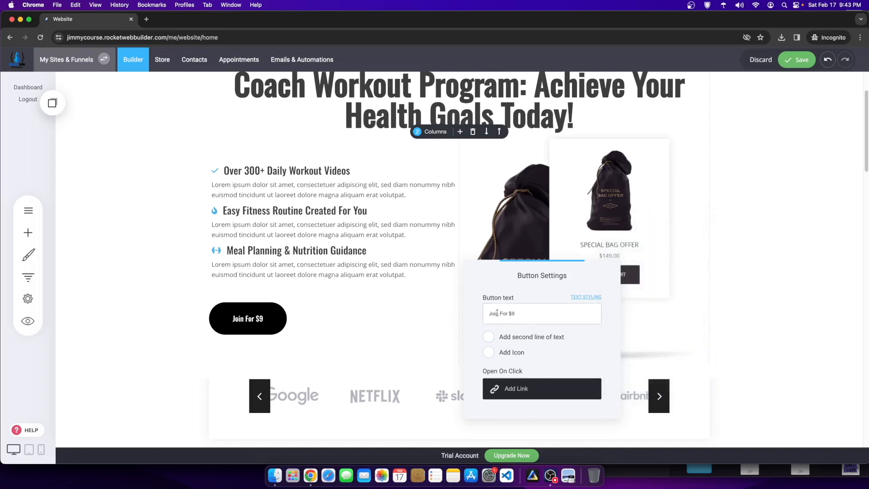
triple_click(503, 314)
type("JOIN")
Step: Add a right-arrow icon from an 'arrow' search, positioned after the button text
left_click(496, 357)
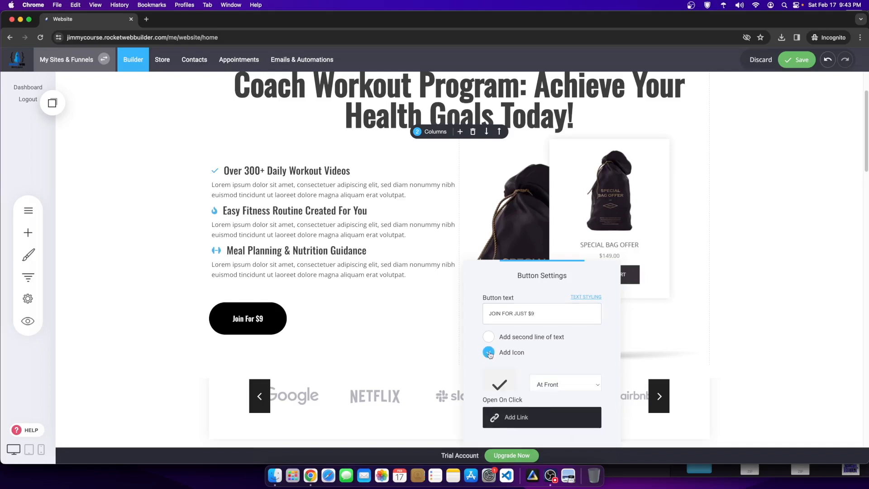
left_click(500, 385)
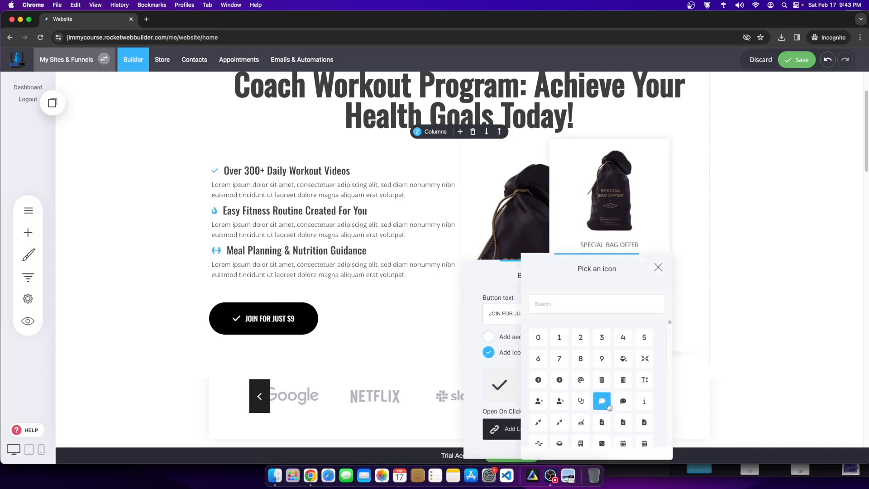
scroll(602, 398, "down", 3)
left_click(573, 306)
type("a")
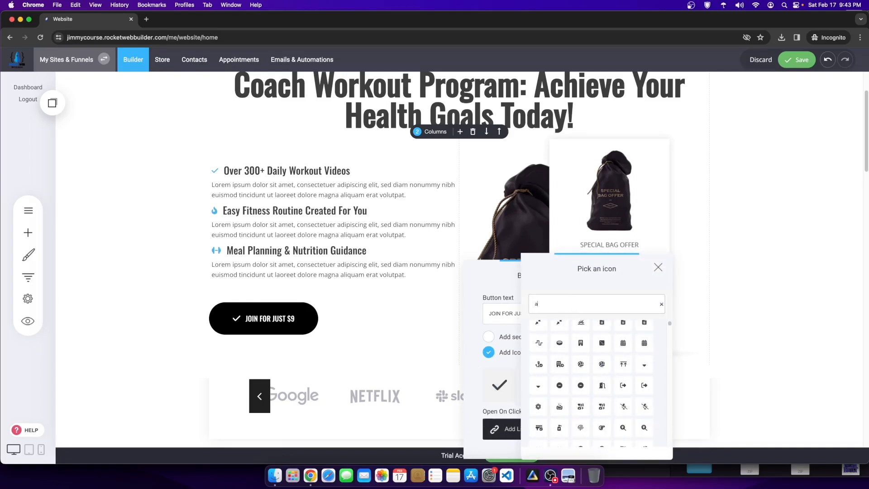
type("rrow")
scroll(602, 398, "down", 5)
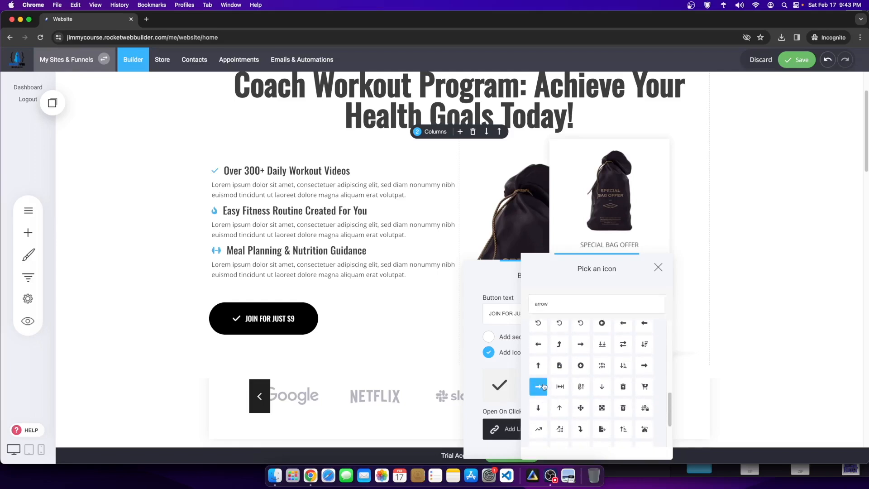
left_click(544, 386)
left_click(565, 384)
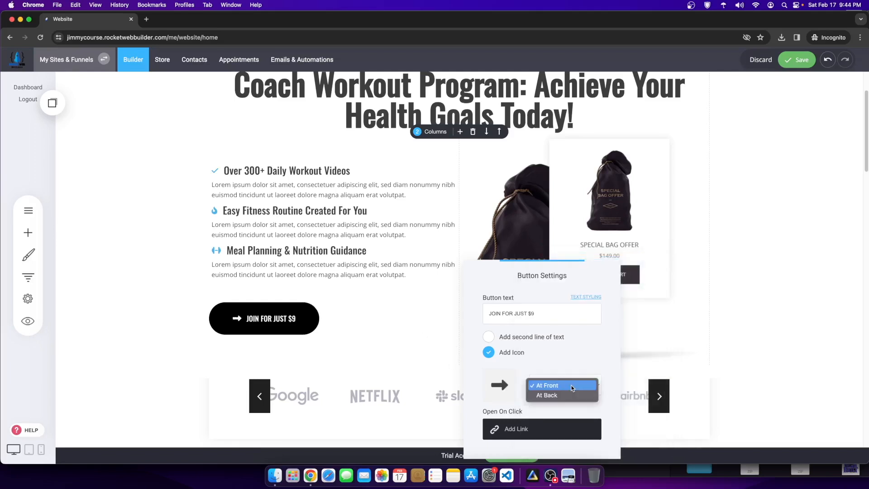
left_click(566, 395)
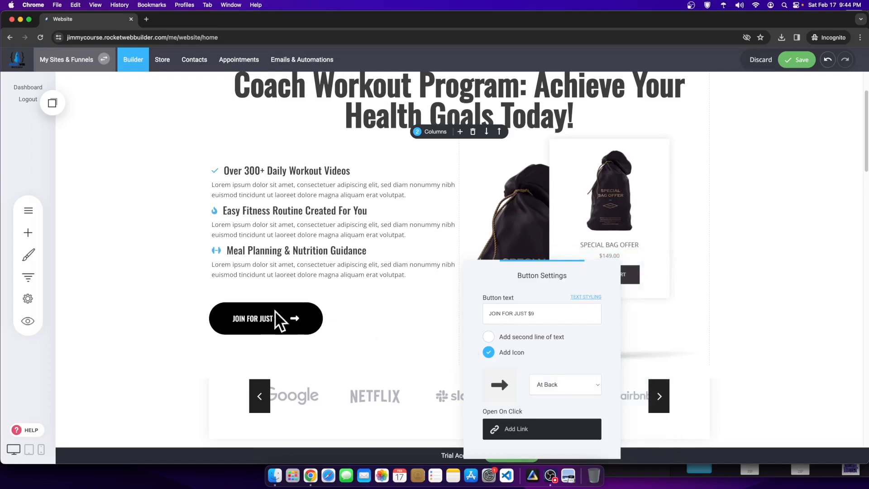
left_click(387, 348)
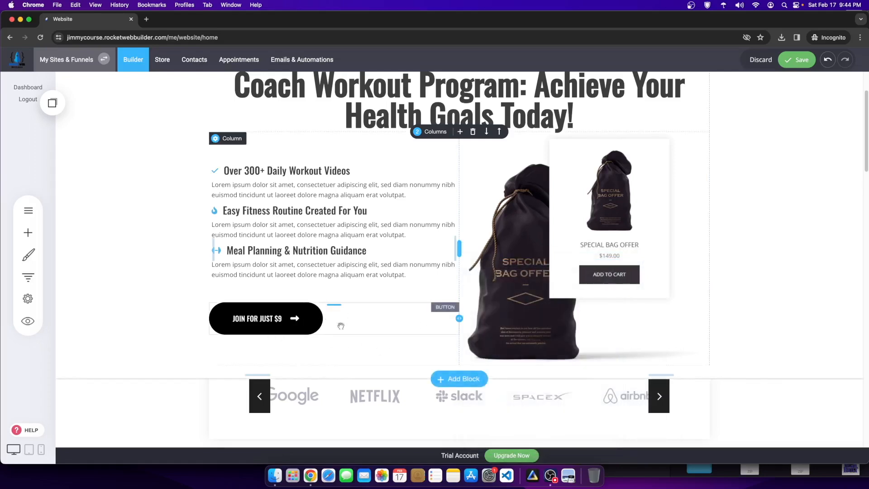
Step: Save the home page and open the Weighted Exercises - Content course page
left_click(799, 60)
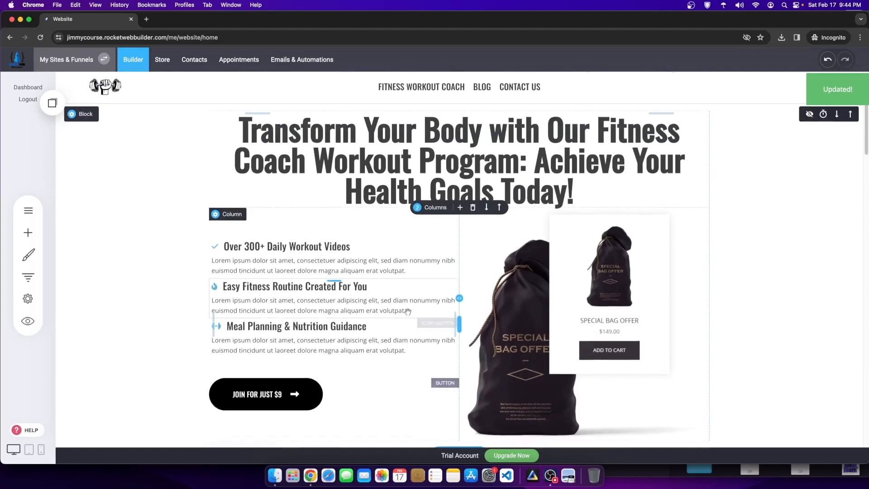
scroll(368, 307, "down", 1)
left_click(28, 211)
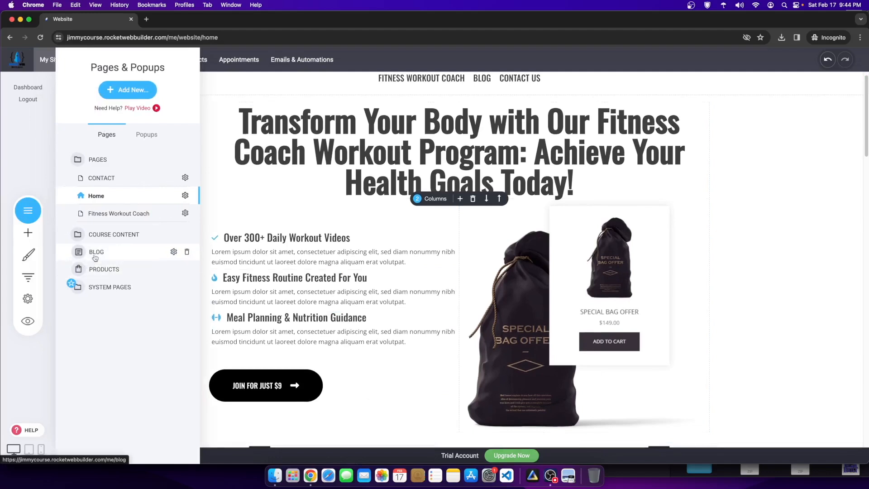
left_click(95, 239)
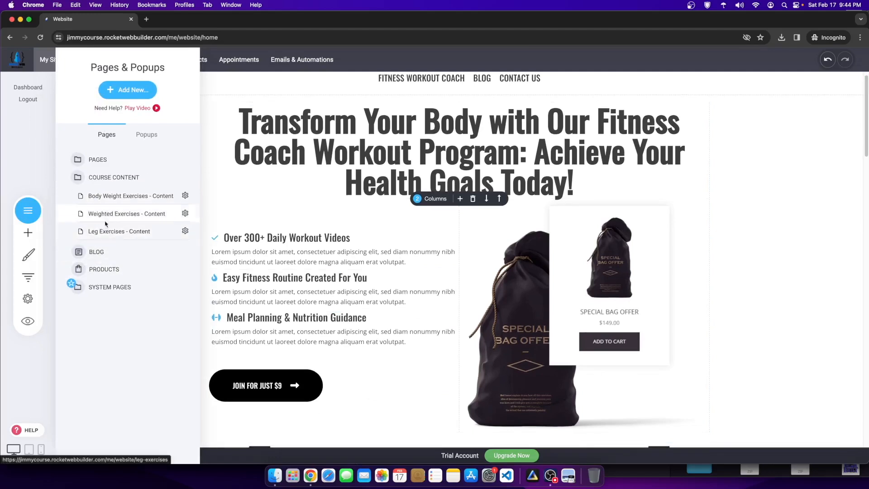
left_click(120, 207)
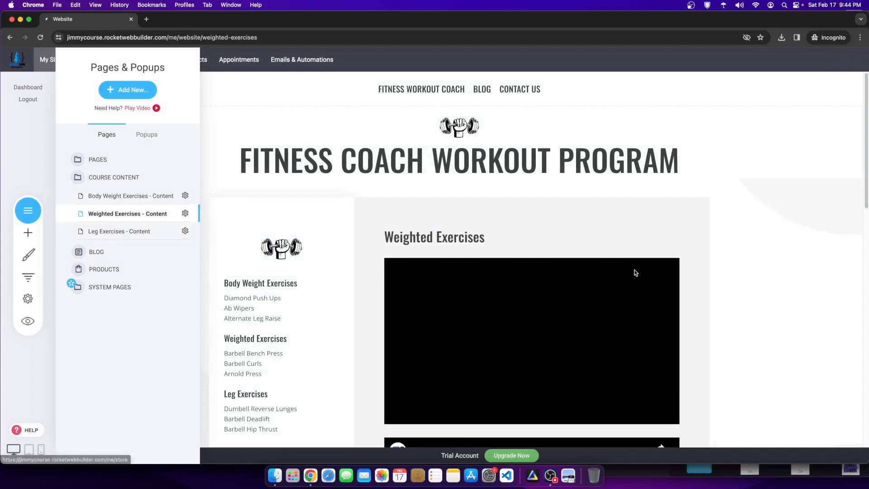
left_click(634, 273)
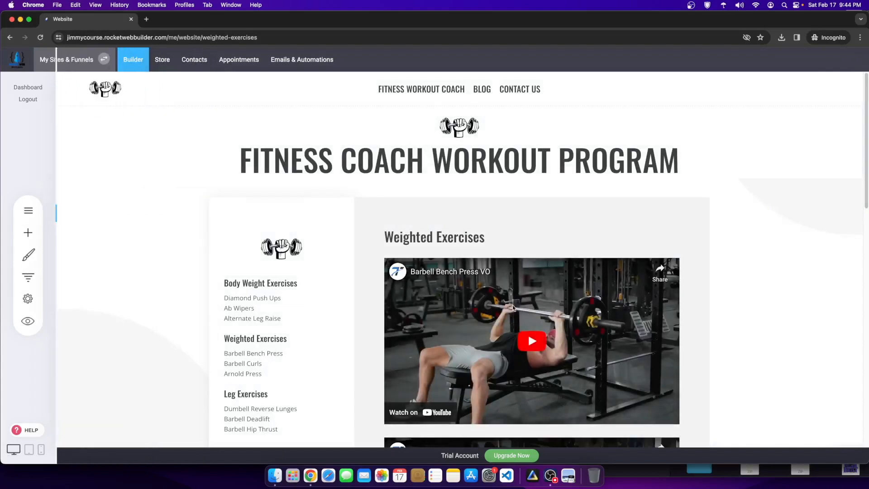
Step: Switch to the mobile layout and scroll through the stacked exercise videos
left_click(41, 450)
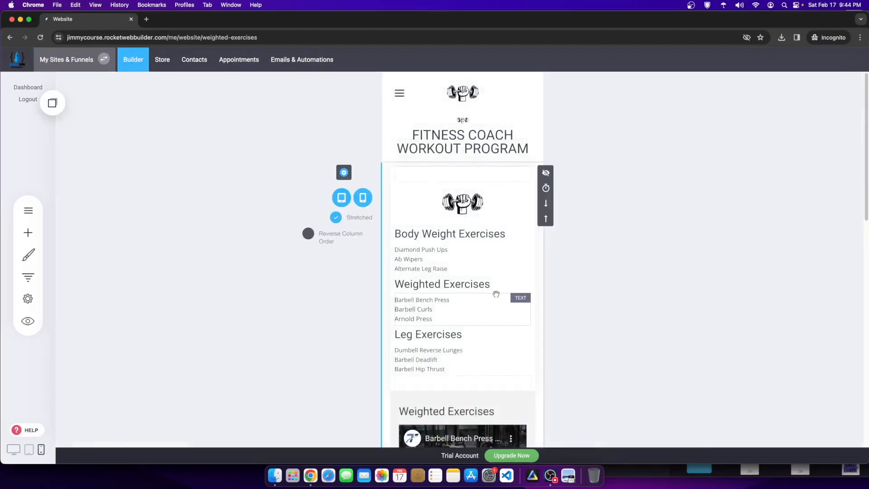
scroll(482, 335, "down", 4)
scroll(482, 335, "down", 3)
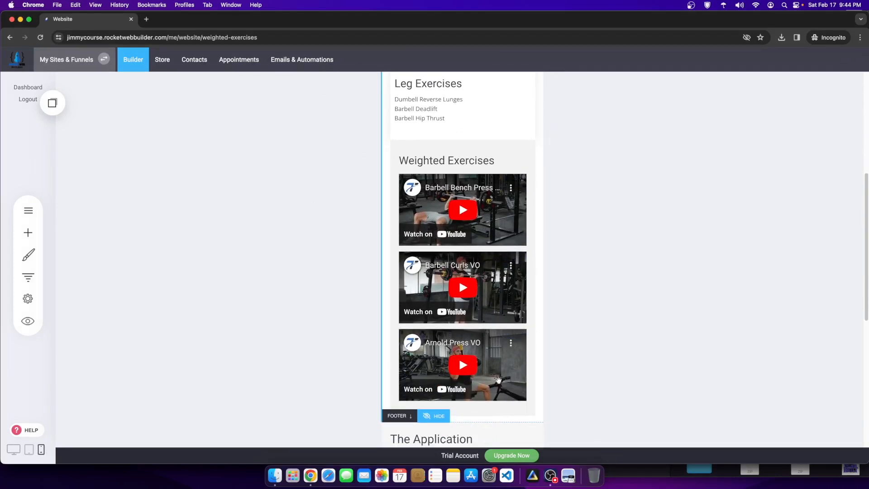
scroll(258, 283, "down", 1)
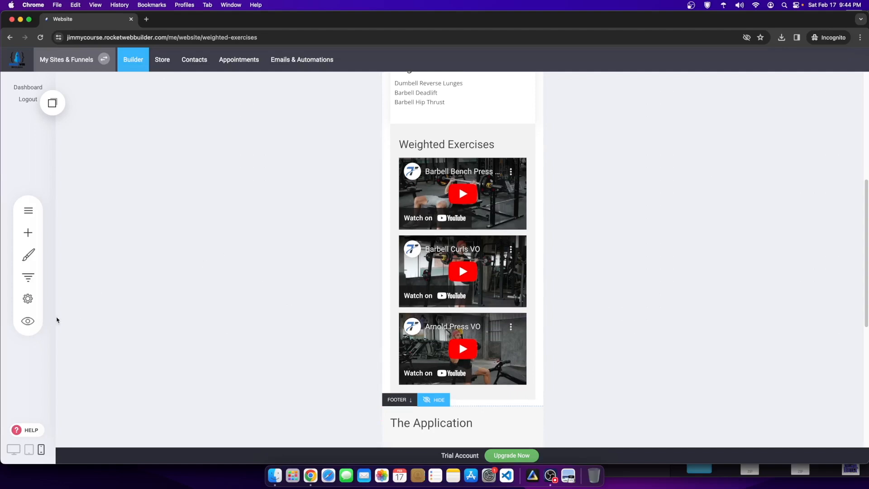
Step: Set the Weighted Exercises page access to Public in Page SEO settings and save
left_click(28, 298)
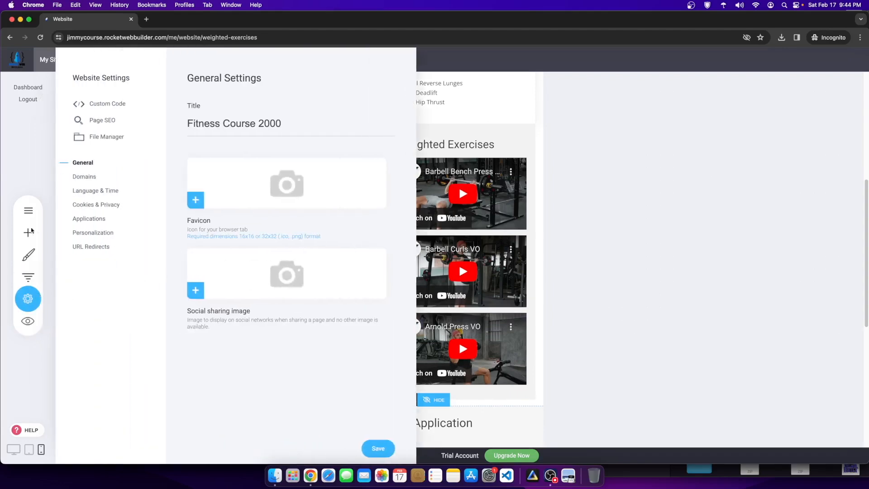
left_click(106, 120)
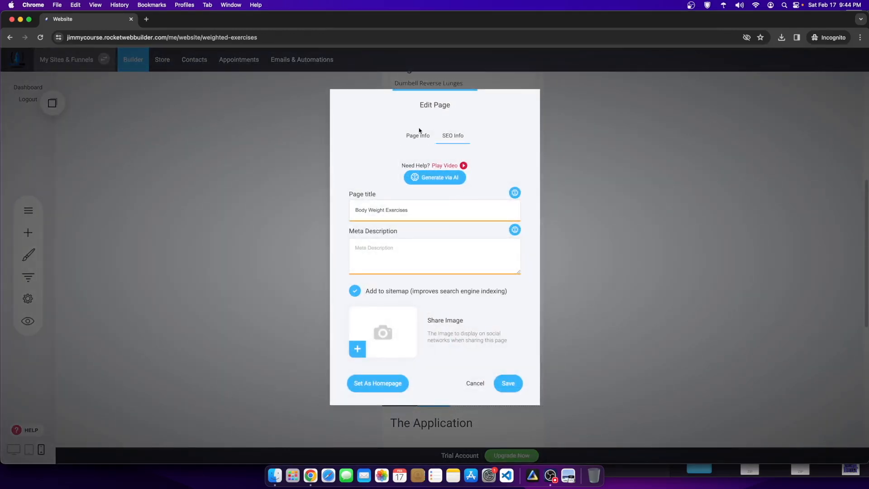
left_click(420, 136)
left_click(402, 248)
left_click(400, 290)
left_click(401, 289)
left_click(378, 268)
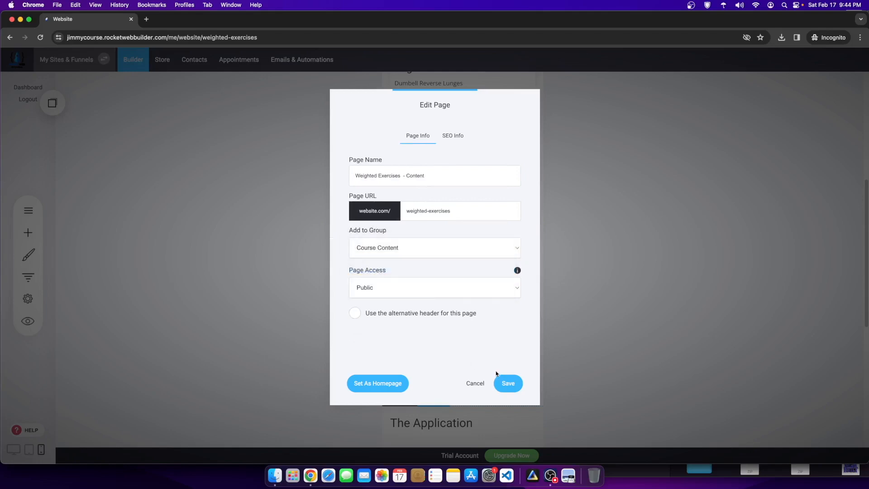
left_click(507, 383)
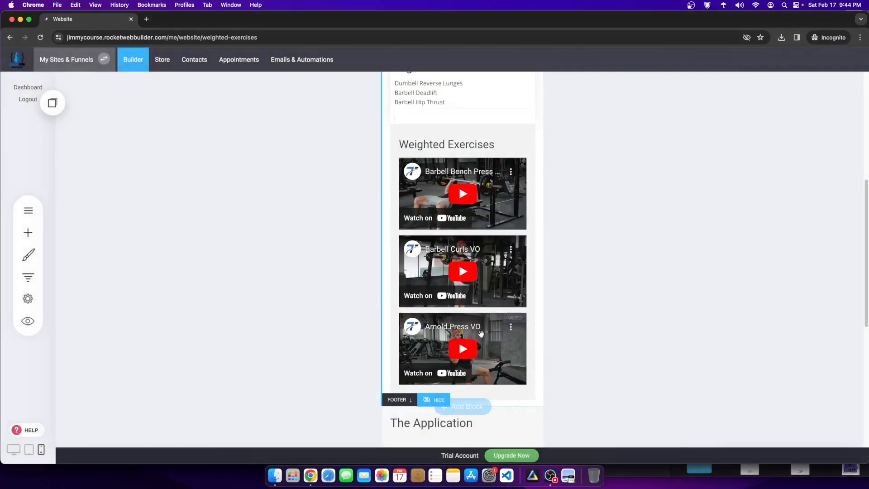
Step: Preview the page at phone size to check the stacked video layout
left_click(28, 321)
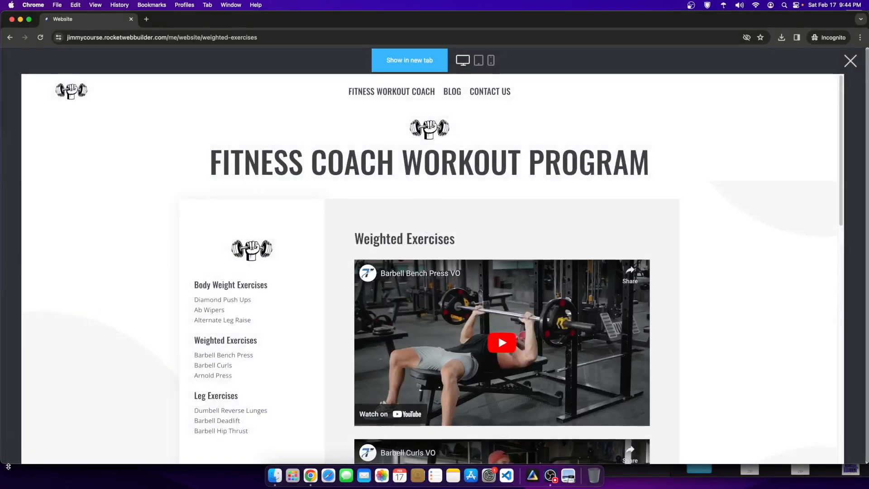
scroll(54, 371, "down", 4)
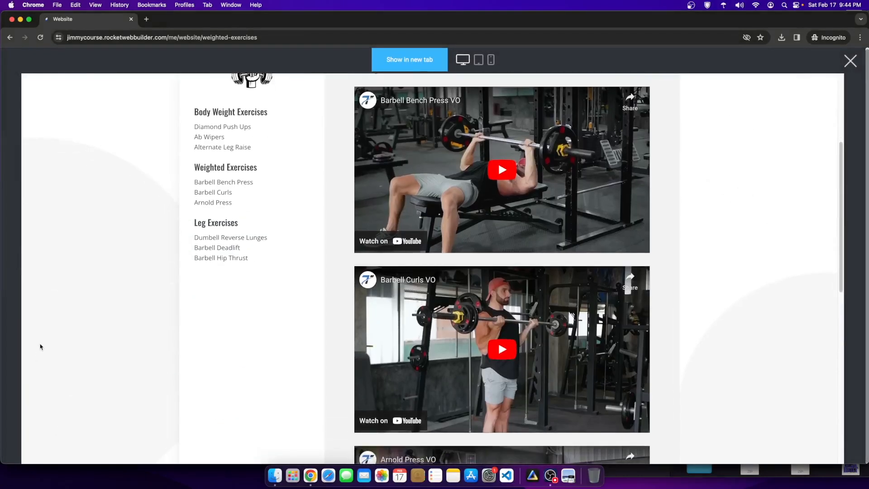
left_click(491, 59)
scroll(415, 269, "down", 10)
scroll(455, 257, "up", 3)
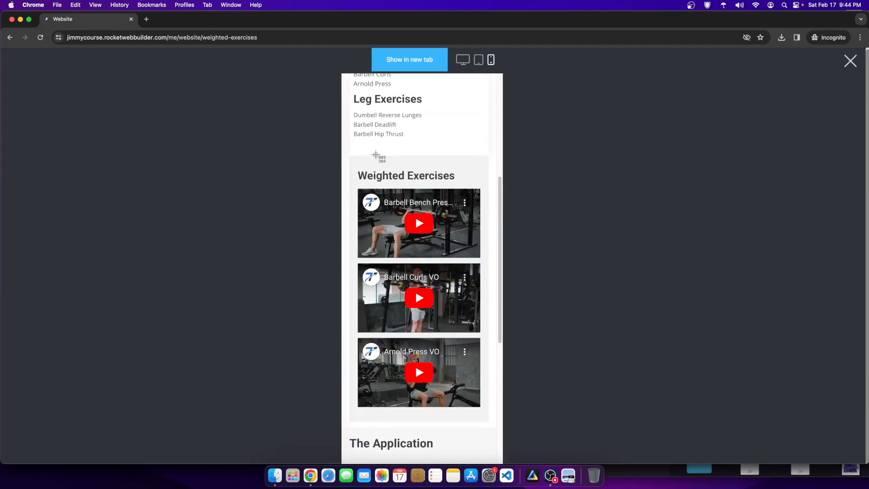
left_click_drag(355, 156, 497, 425)
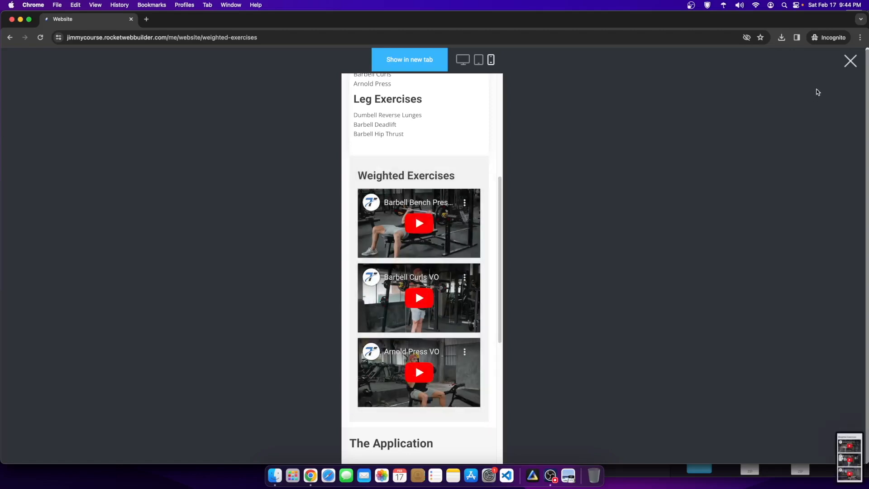
left_click(851, 61)
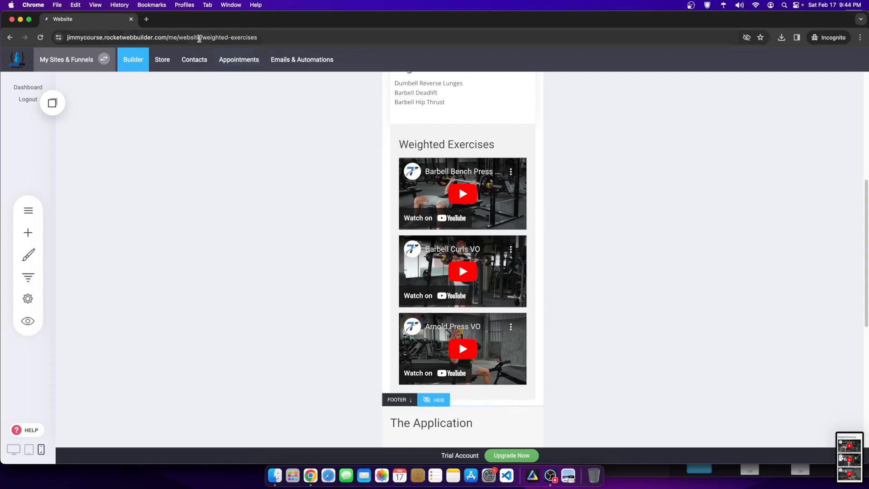
Step: Switch to the desktop layout and open the Home page from the Pages list
scroll(441, 276, "up", 6)
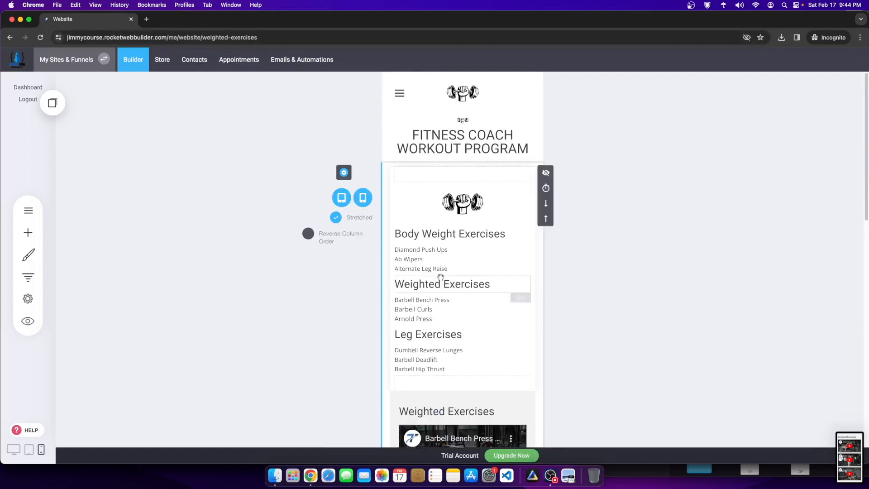
left_click(13, 449)
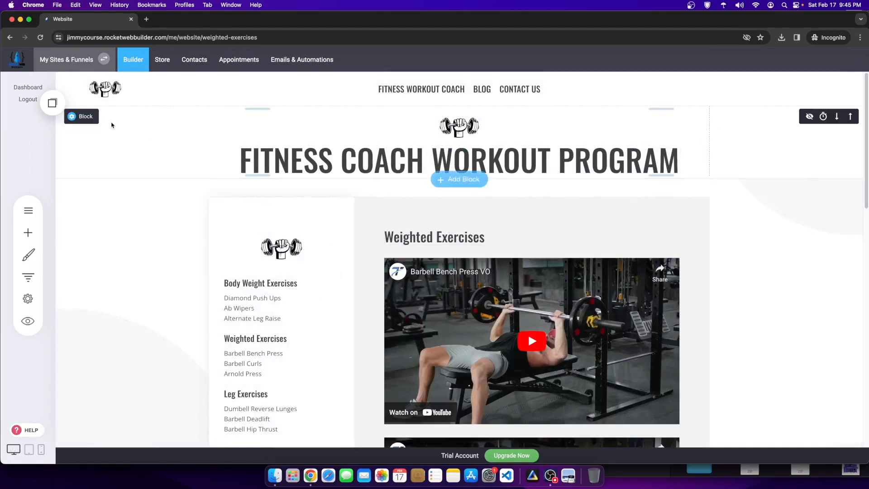
left_click(28, 210)
left_click(123, 161)
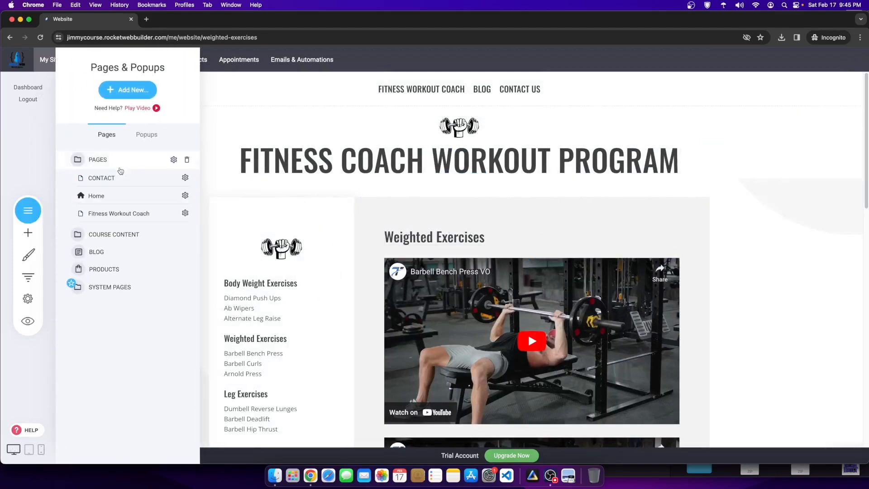
left_click(111, 177)
left_click(103, 215)
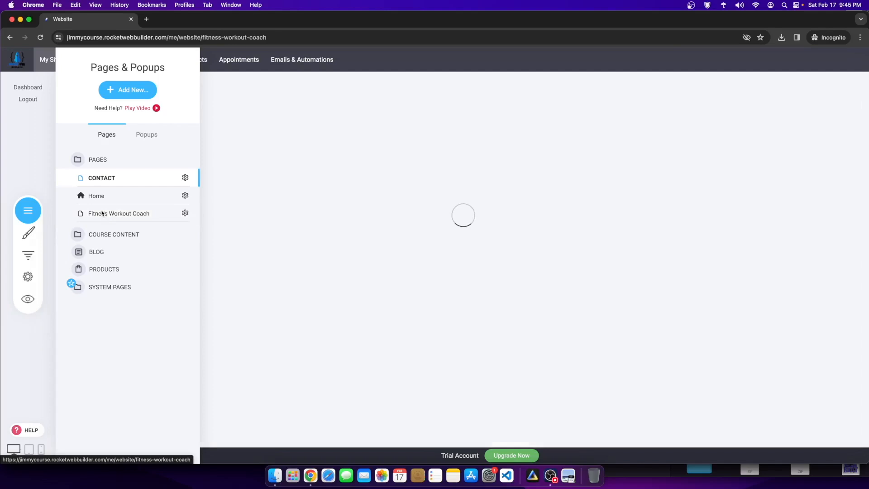
left_click(99, 196)
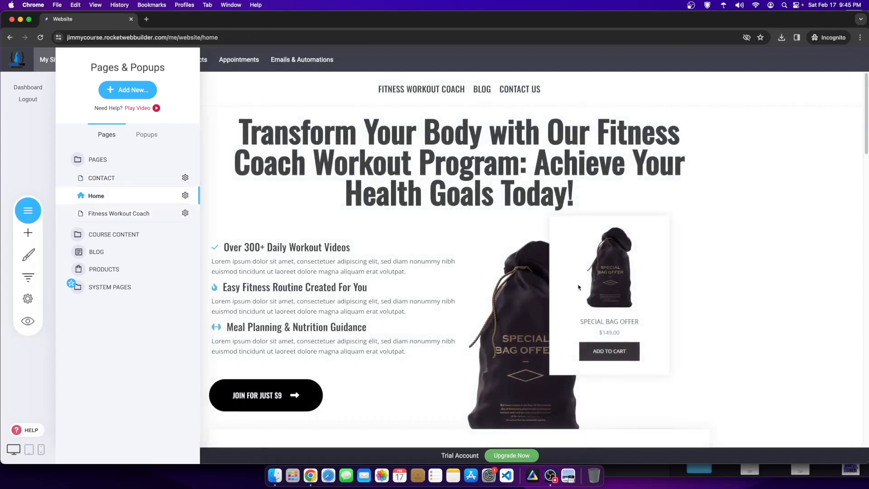
Step: Select the bag image in the hero
left_click(551, 475)
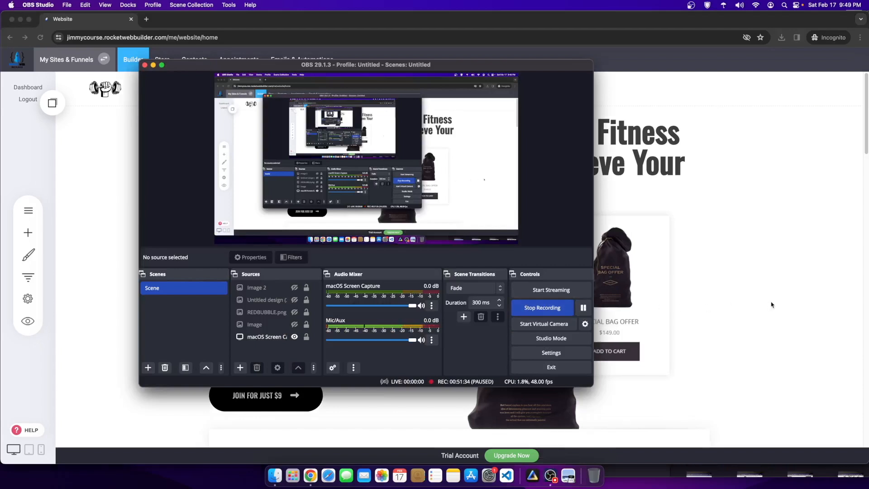
left_click(583, 308)
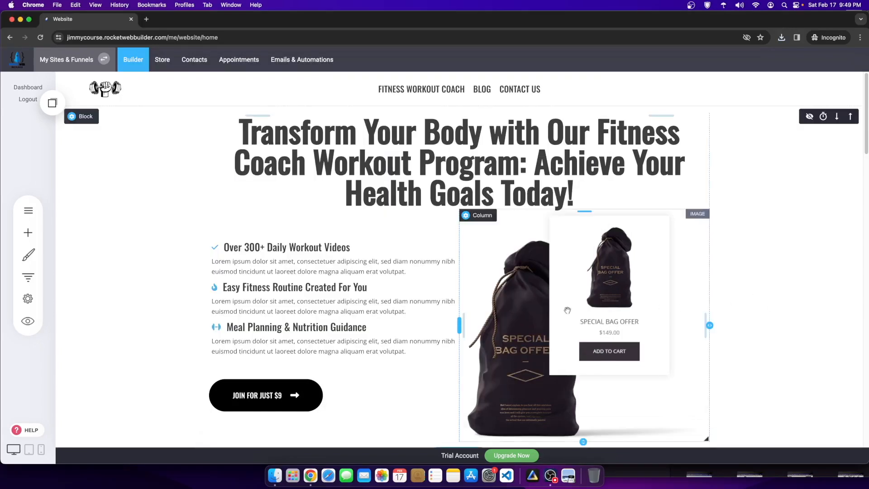
left_click(568, 310)
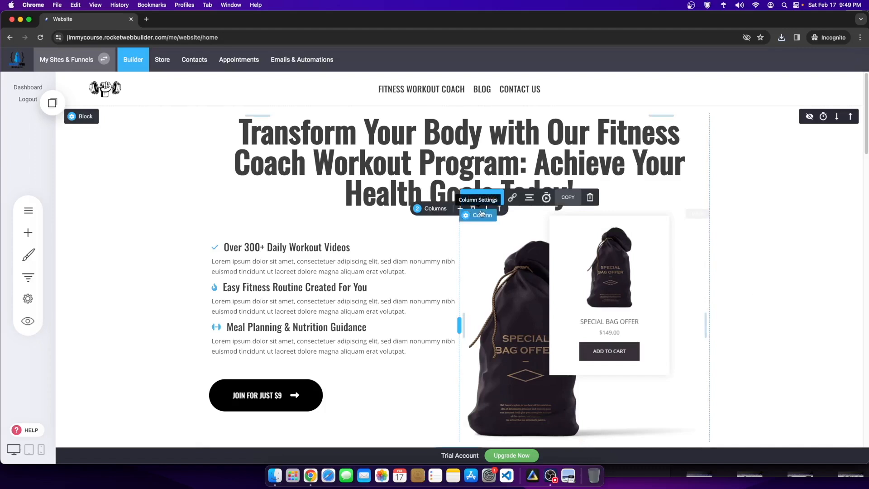
Step: Replace the hero bag image by uploading '(Bulk 1) City (12).png' from Downloads into Brand Images
left_click(482, 197)
left_click(335, 256)
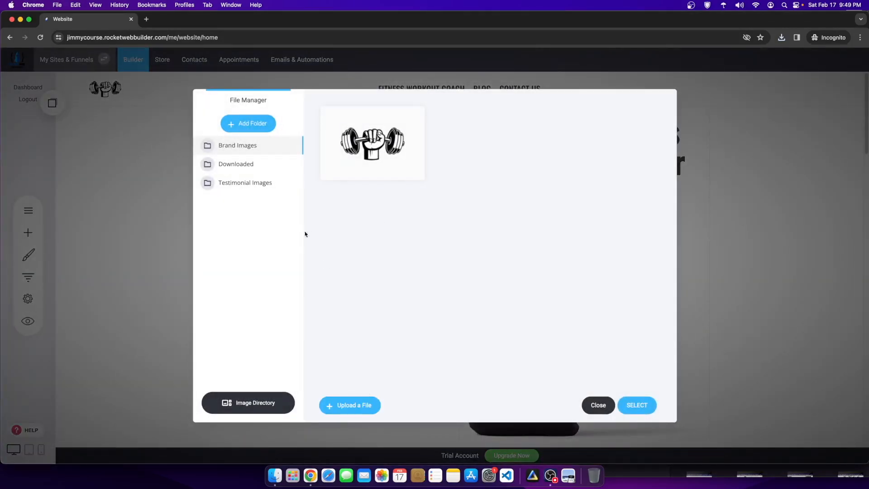
left_click(353, 410)
double_click(361, 192)
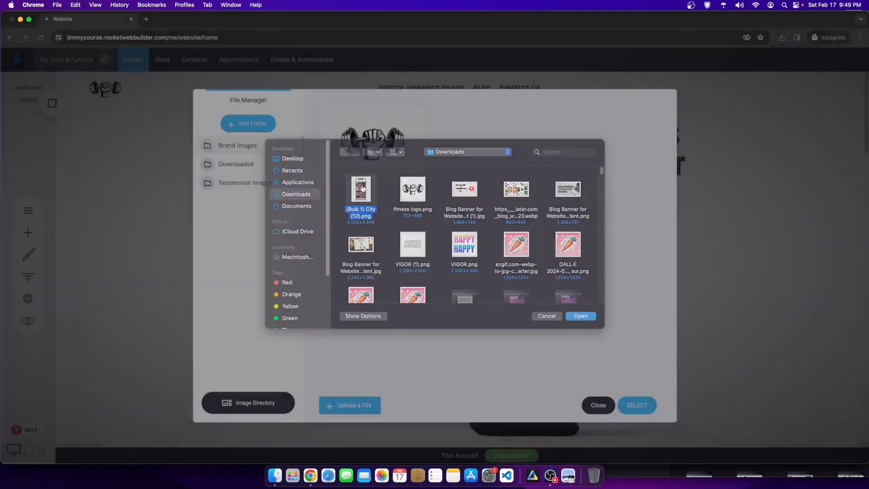
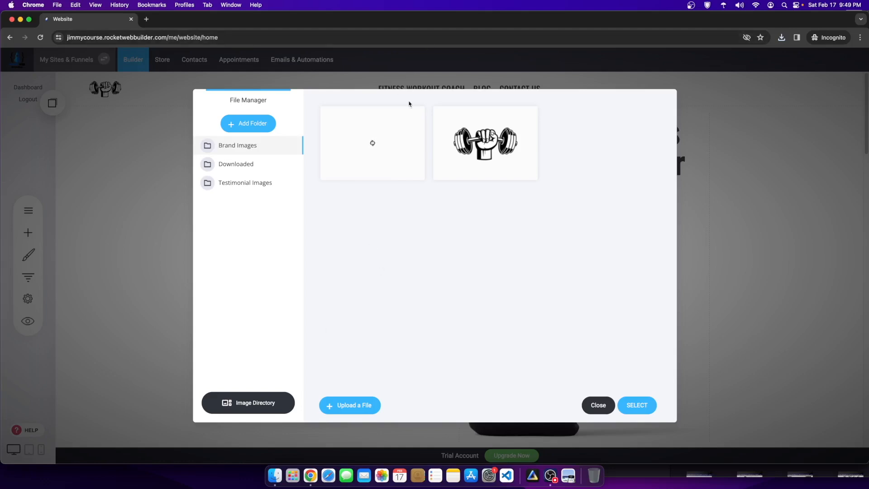
Step: Open '(Bulk 1) City (12).png' from the Downloads folder in Preview
left_click(268, 473)
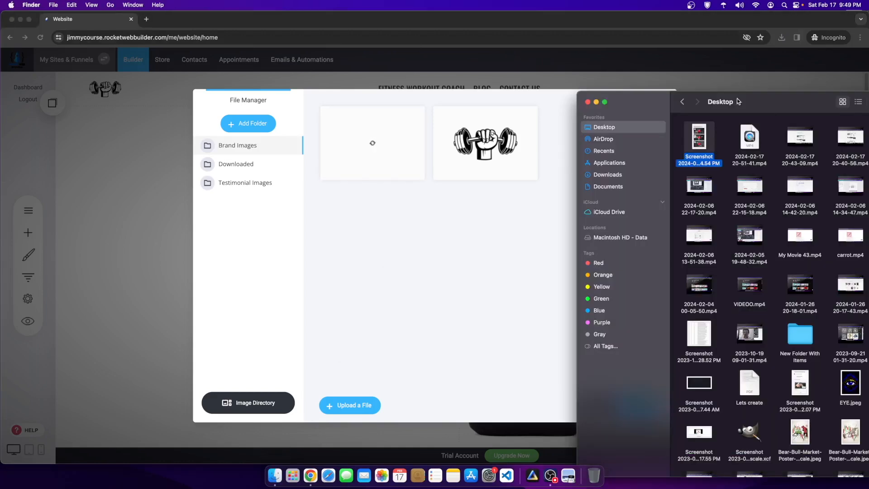
double_click(697, 136)
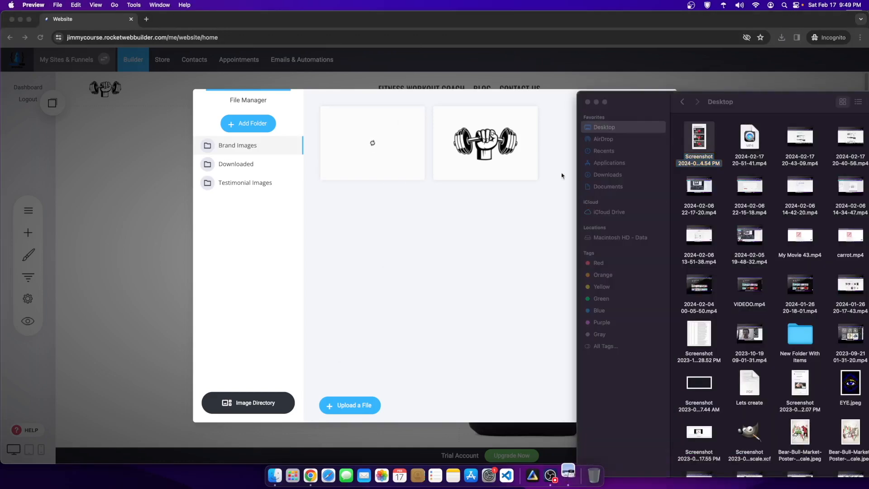
left_click(13, 23)
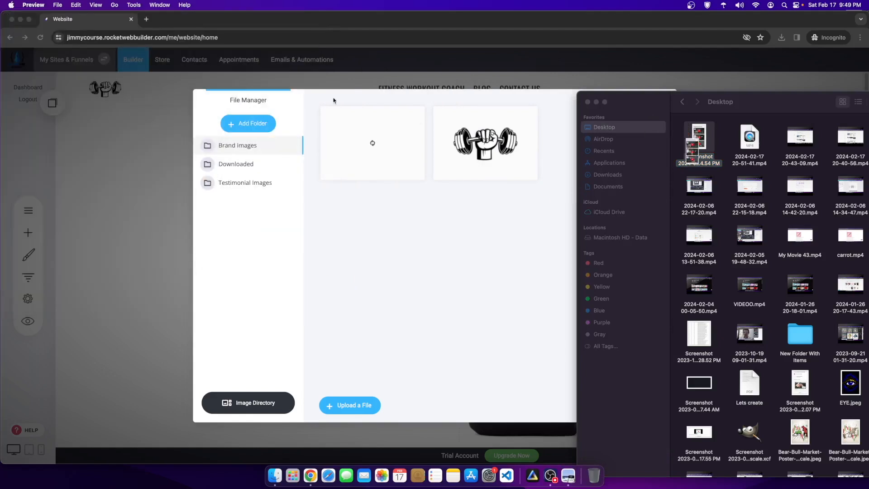
left_click(605, 176)
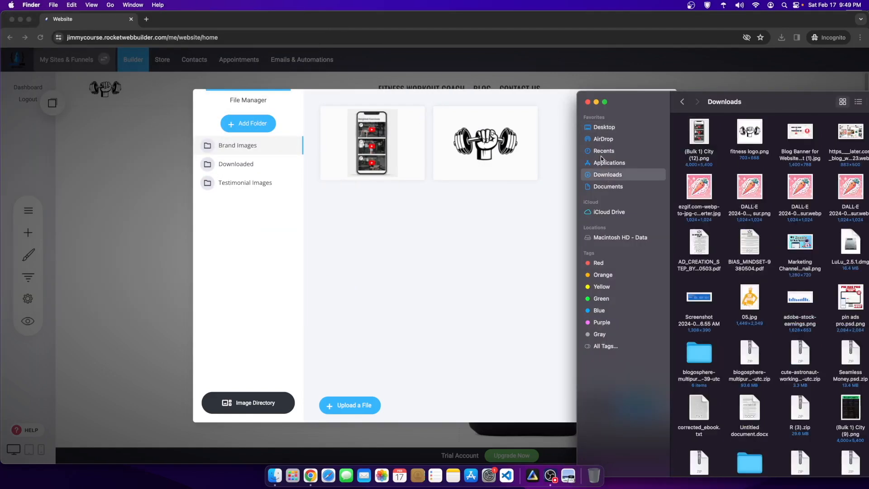
left_click(702, 134)
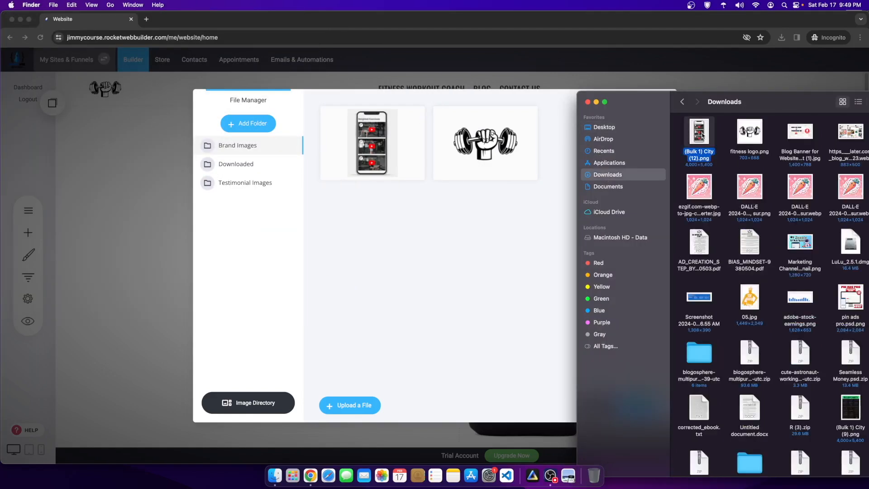
double_click(702, 135)
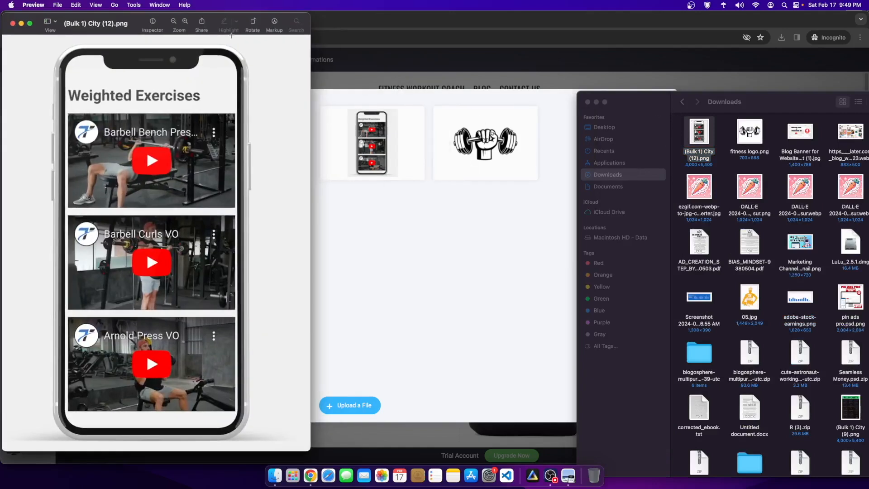
Step: Scale the image to 2000 pixels wide (2000 × 2700) and drag it into Chrome
left_click(274, 25)
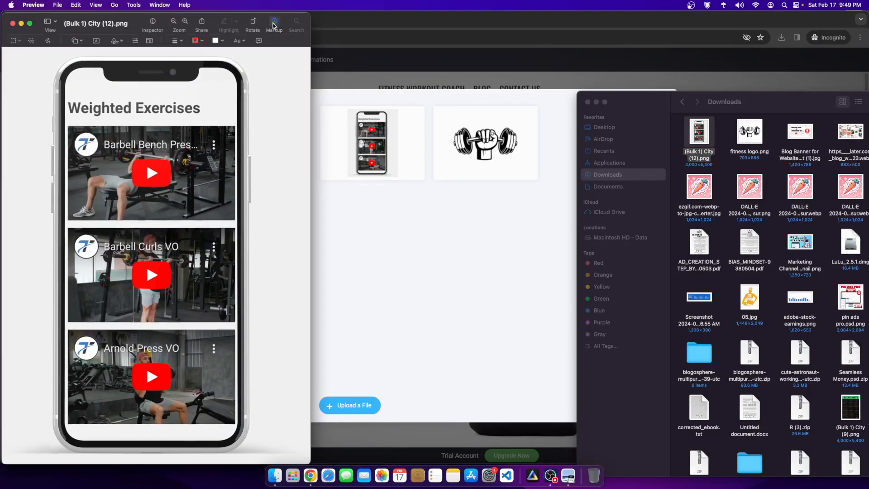
left_click(149, 40)
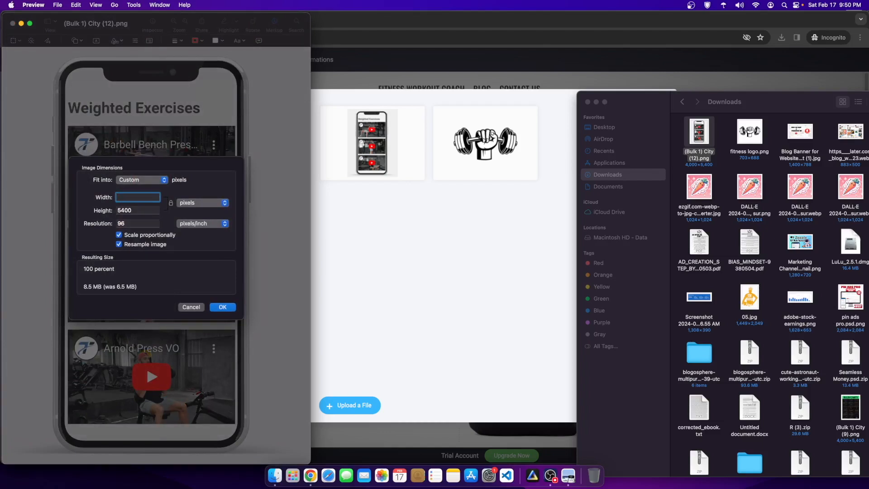
type("2000")
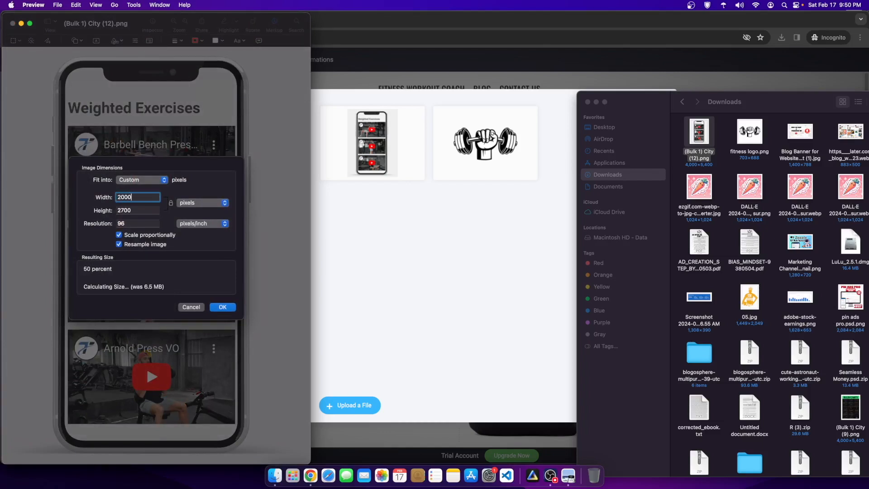
left_click(223, 310)
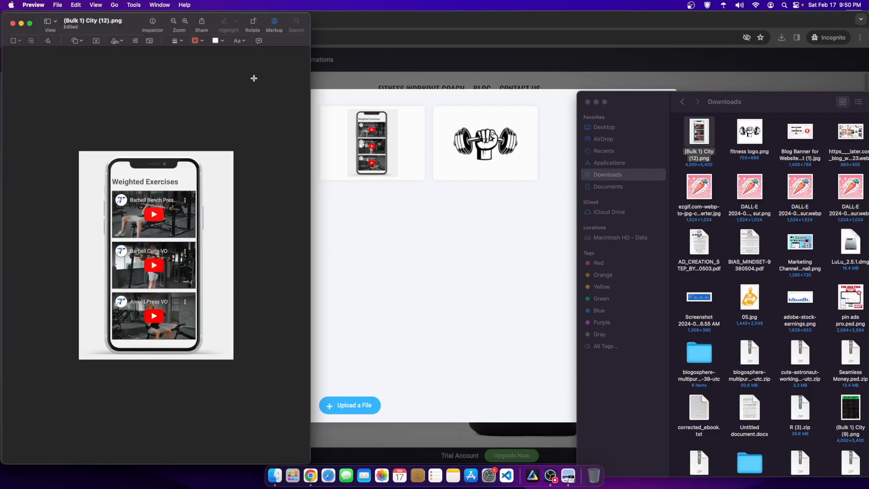
left_click_drag(700, 134, 485, 235)
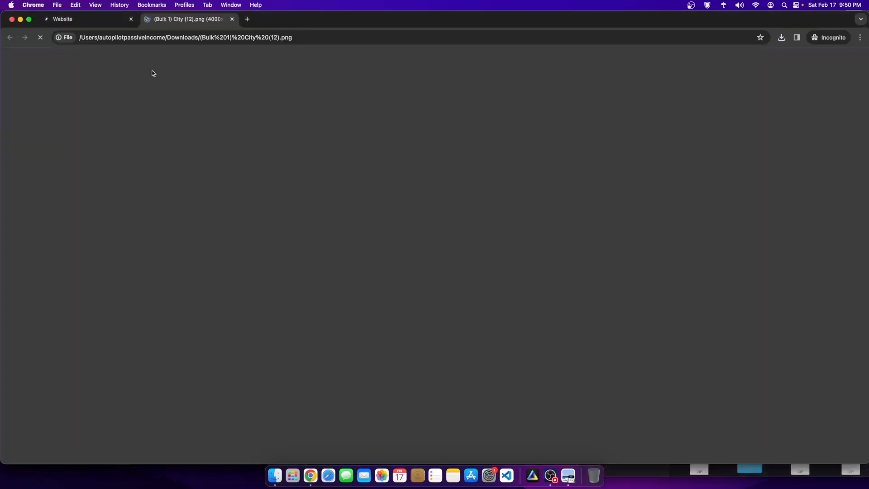
Step: Upload the resized '(Bulk 1) City (12).png' to the builder's image library
left_click(232, 19)
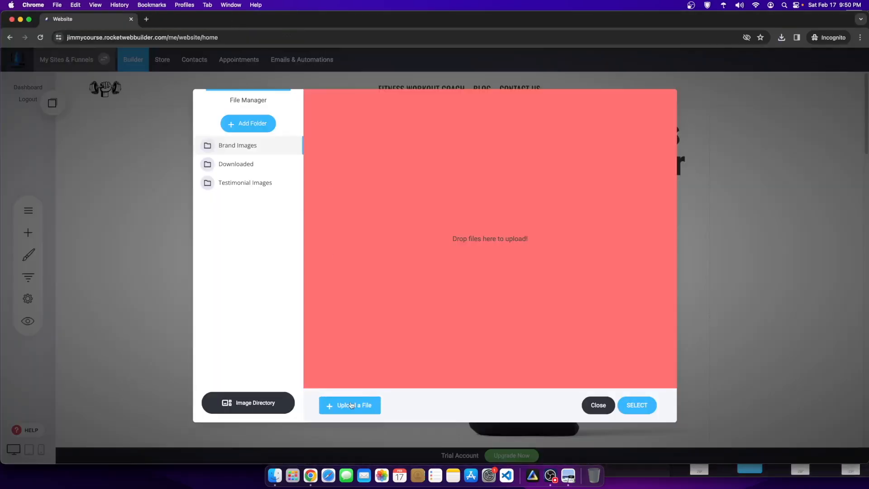
left_click(351, 405)
double_click(368, 196)
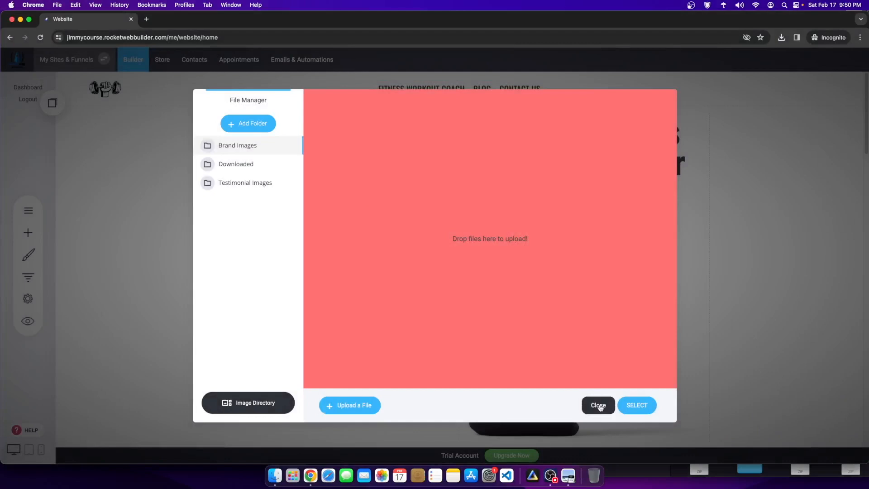
left_click(600, 407)
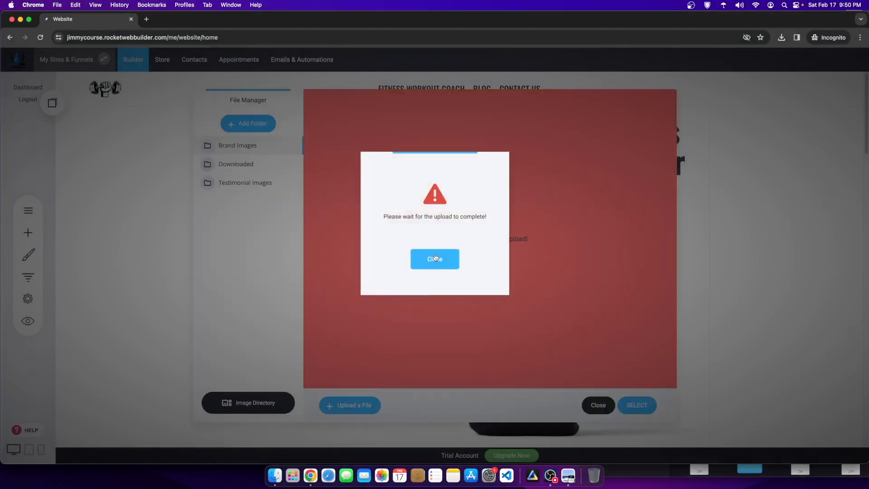
left_click(450, 259)
left_click(597, 407)
Step: Delete the older phone screenshot and insert the new one from Brand Images into the hero
left_click(356, 249)
mouse_move(338, 172)
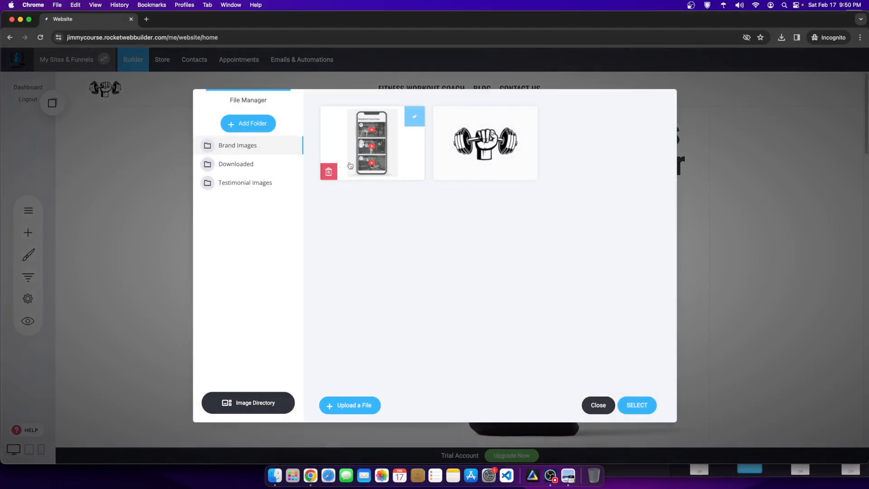
left_click(329, 173)
left_click(437, 249)
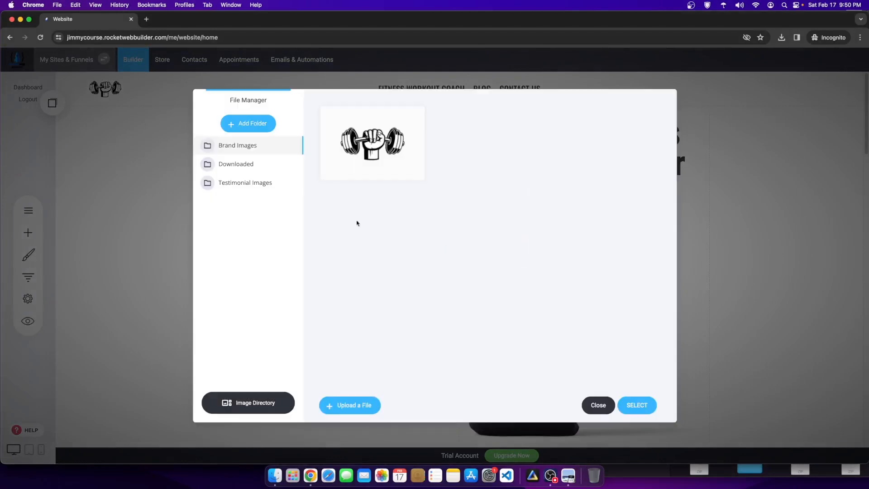
left_click(230, 182)
left_click(233, 164)
left_click(239, 152)
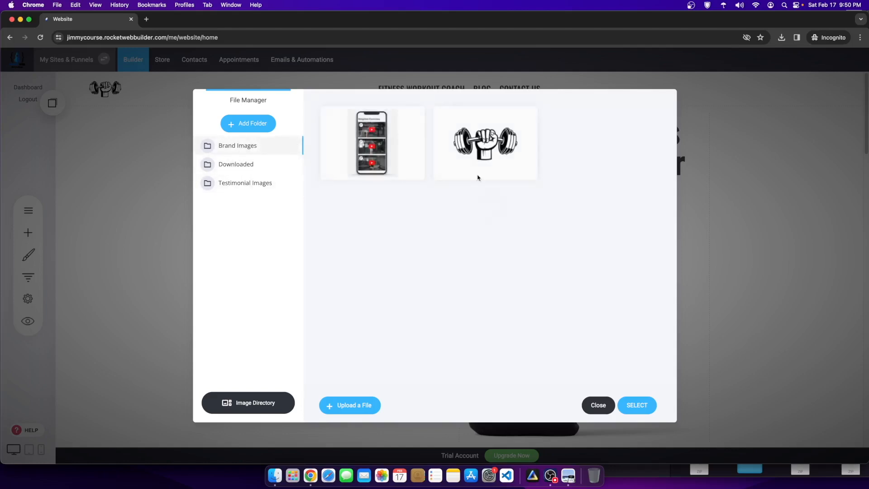
mouse_move(326, 179)
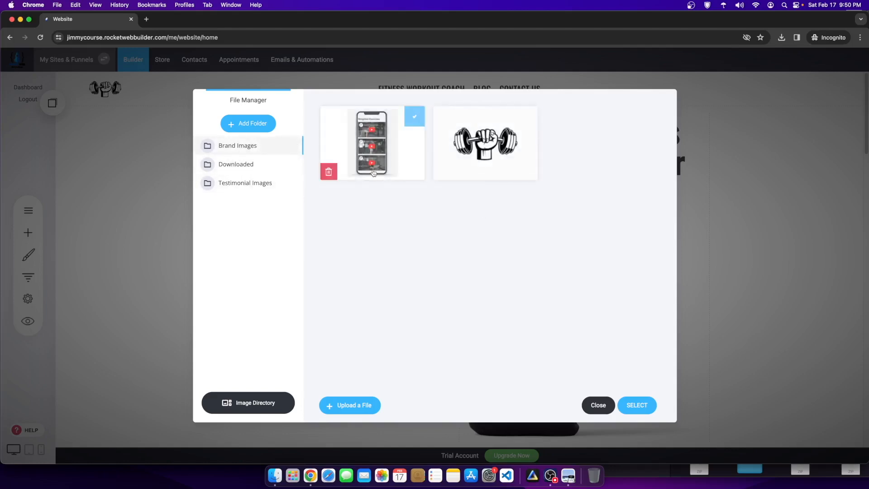
left_click(638, 405)
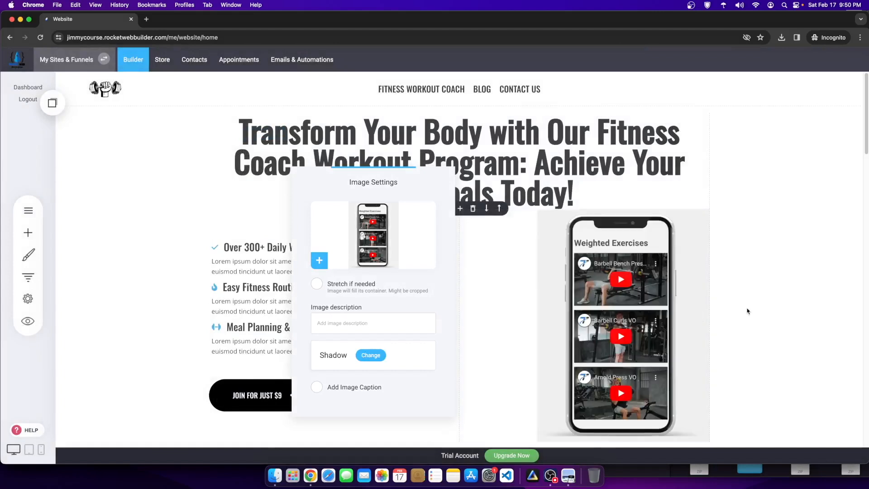
left_click(747, 311)
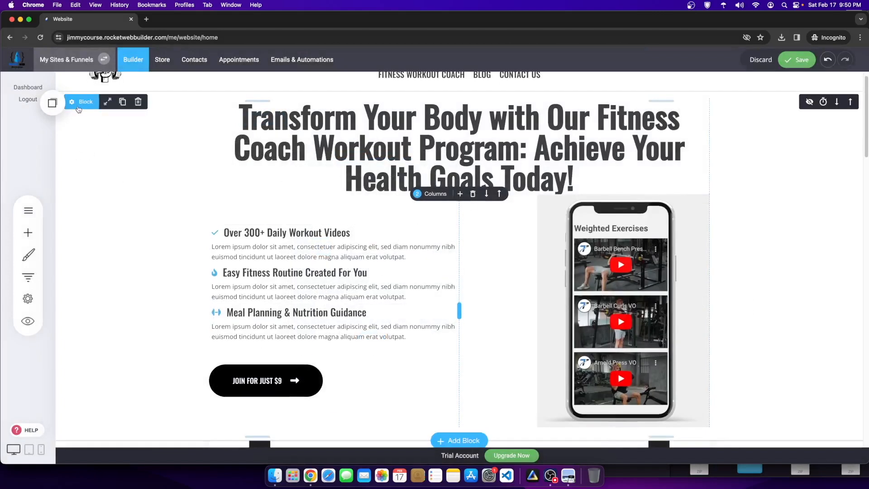
Step: Show the hero block's container settings with the background colour picker
left_click(79, 104)
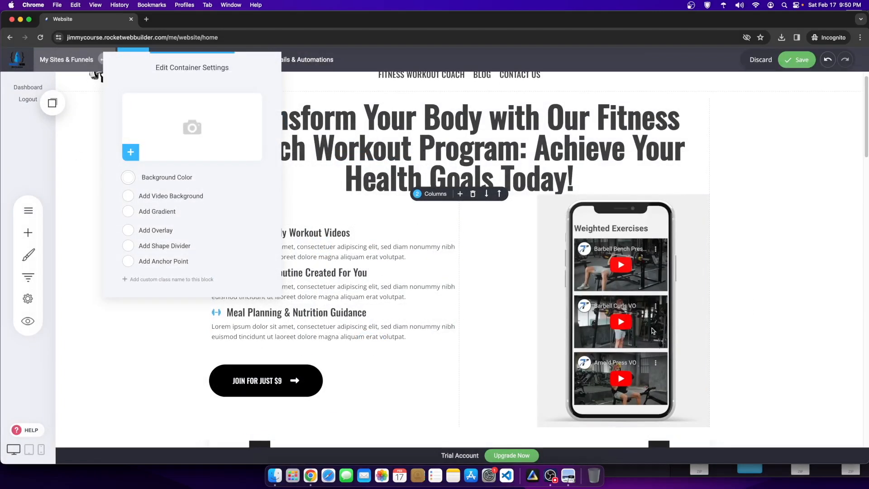
left_click(129, 179)
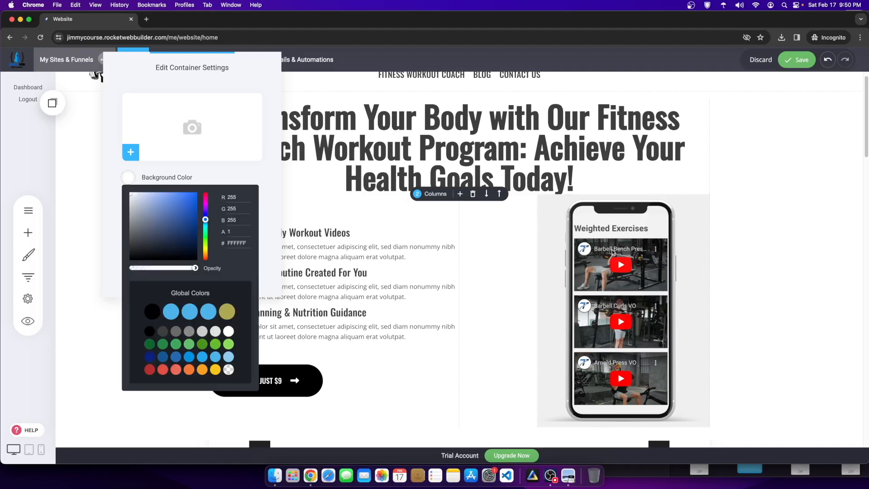
left_click(550, 475)
left_click(789, 266)
left_click(76, 104)
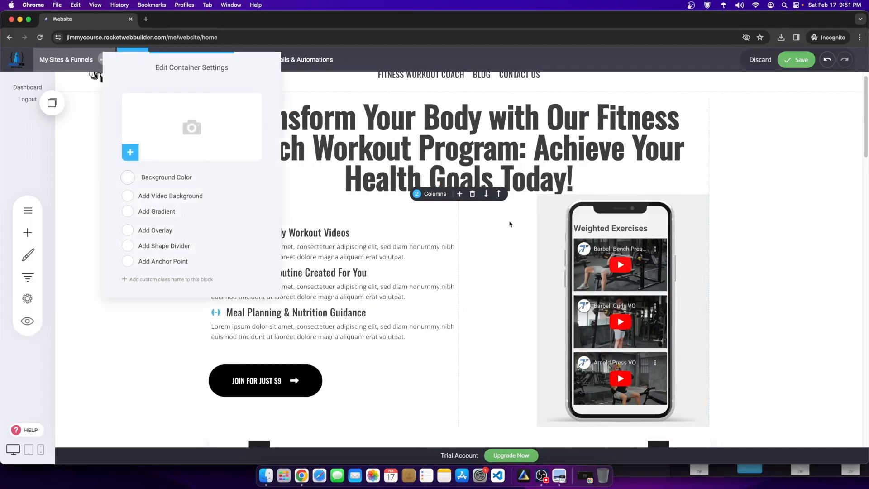
left_click(129, 181)
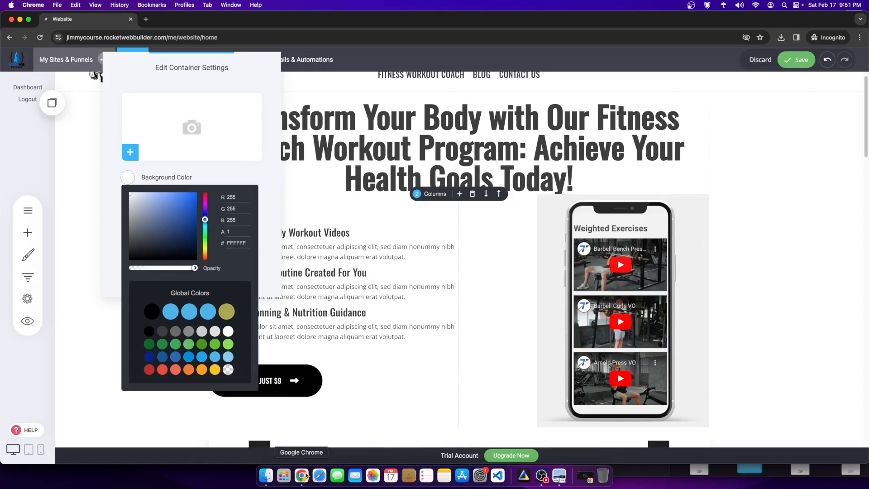
Step: Close the leftover Finder Downloads and Preview windows and put the browser back in place
left_click_drag(662, 24, 661, 115)
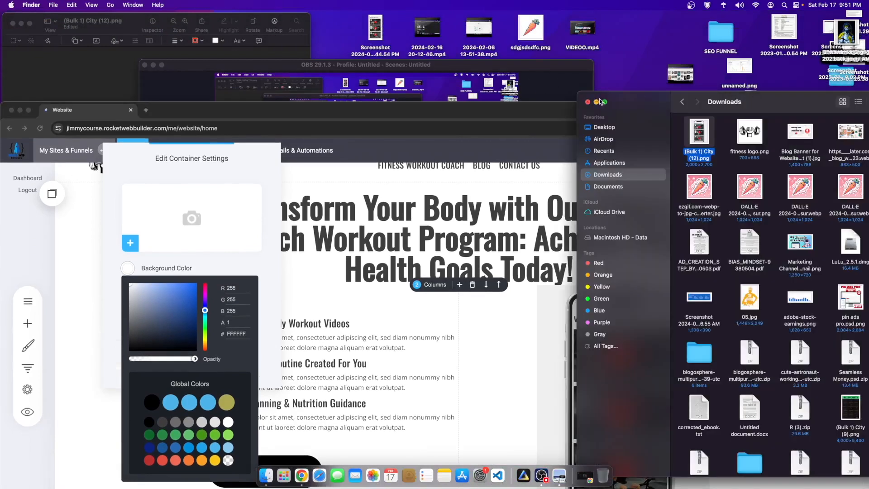
left_click(588, 102)
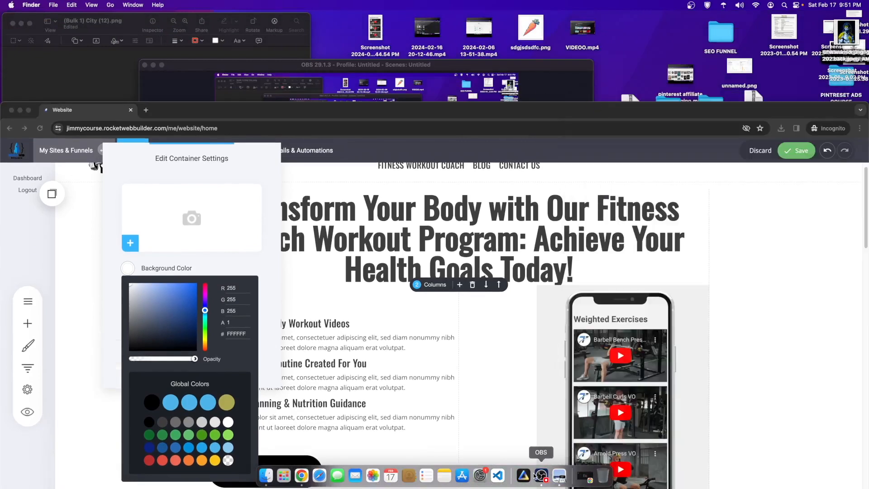
right_click(300, 476)
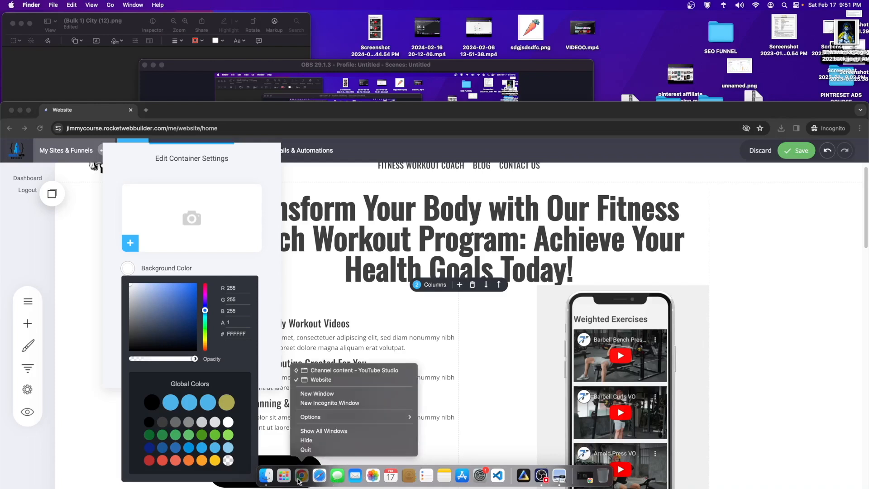
left_click(313, 380)
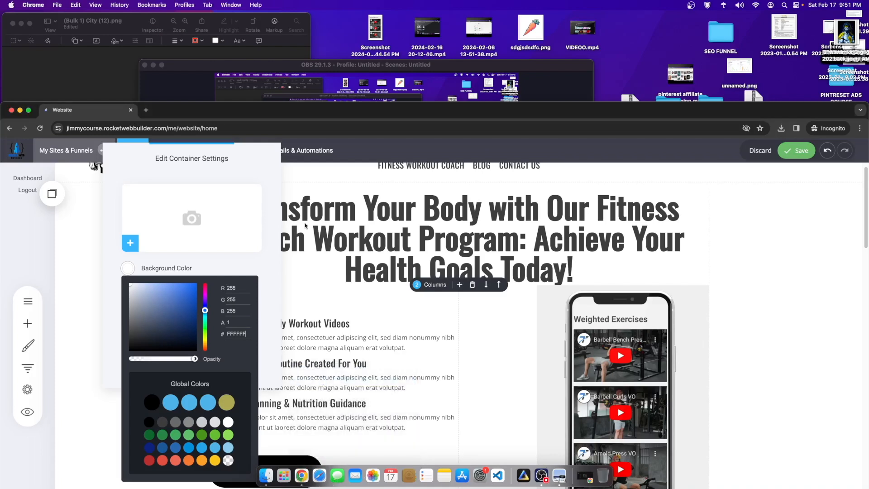
left_click_drag(263, 109, 400, 45)
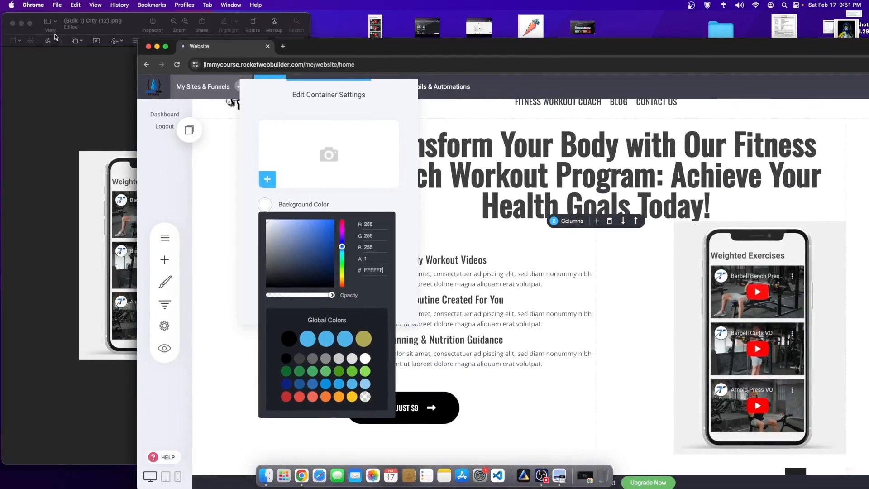
left_click(13, 24)
left_click_drag(464, 40, 347, 5)
right_click(302, 475)
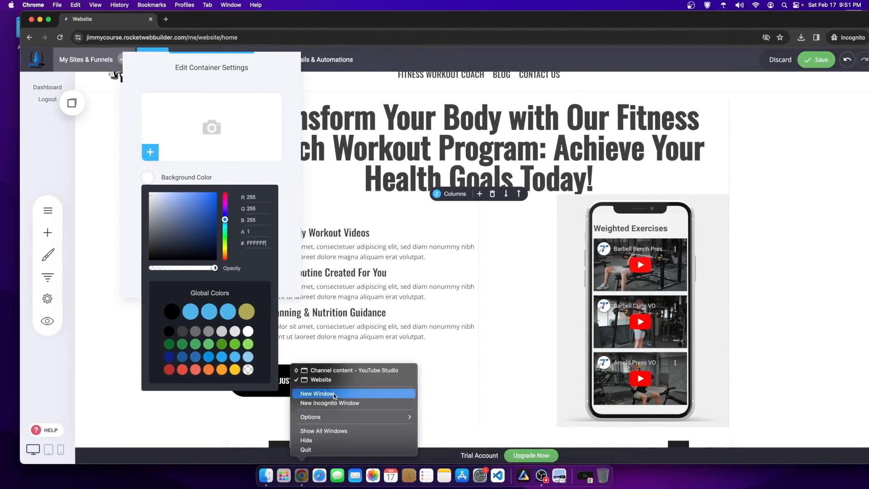
Step: Copy the hex value #F0F0F1 from the Canva phone mockup design and return to the builder
left_click(332, 371)
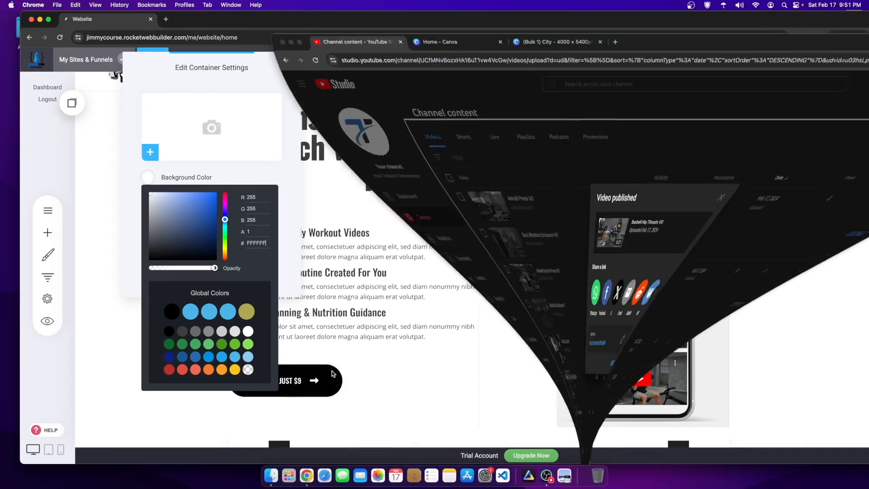
left_click(547, 21)
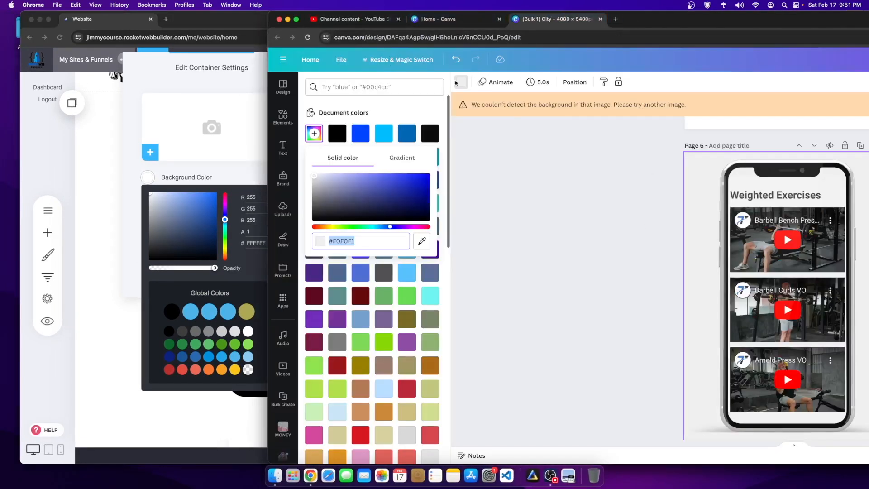
right_click(349, 243)
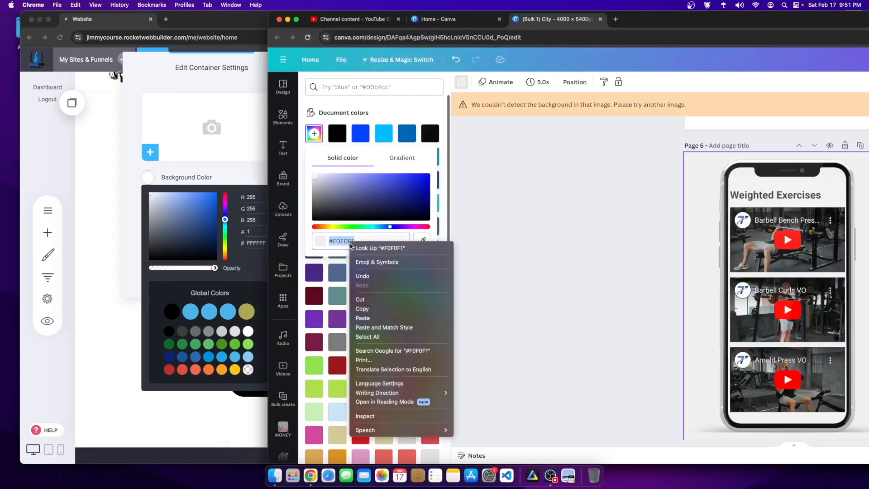
left_click(376, 308)
left_click(241, 254)
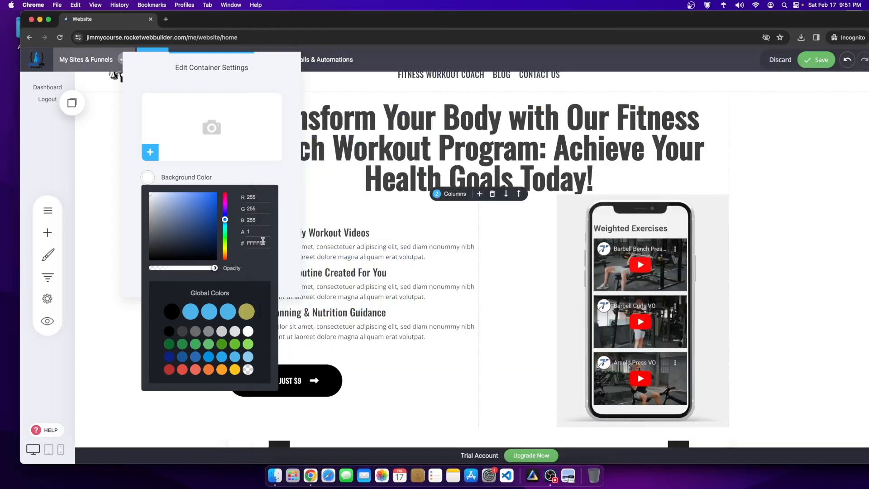
Step: Give the hero container a light grey #F0F0F1 background
left_click(257, 243)
key("super+v")
left_click(284, 183)
left_click(689, 168)
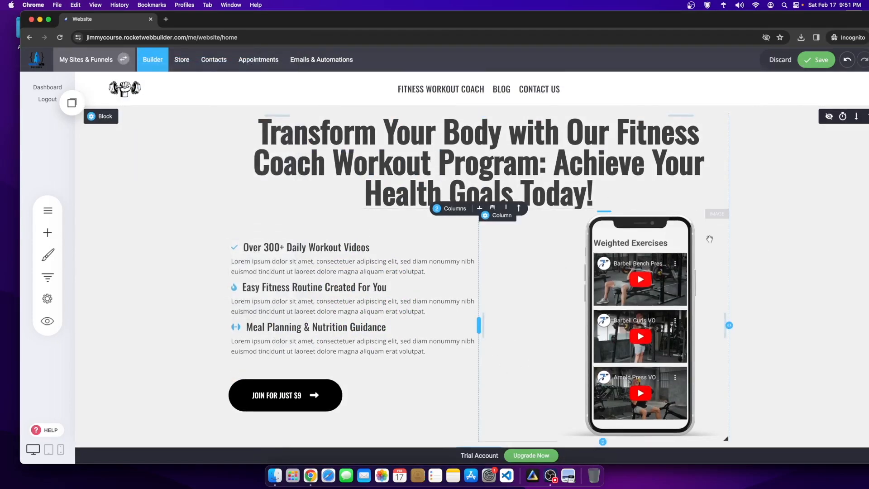
Step: Make the phone mockup image slightly narrower
scroll(719, 276, "down", 1)
left_click(647, 319)
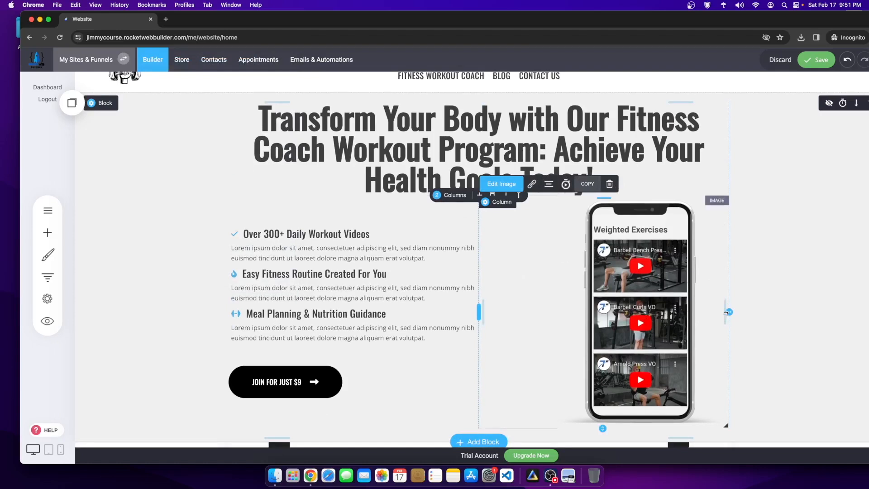
left_click_drag(727, 312, 680, 313)
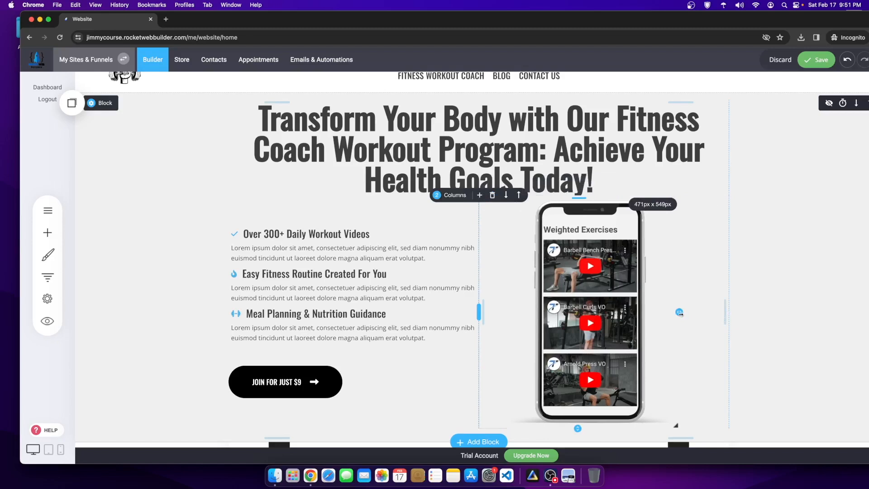
Step: Shrink the spacer above the logo strip to 1px, give its column a -66px top margin, and save
scroll(349, 277, "down", 3)
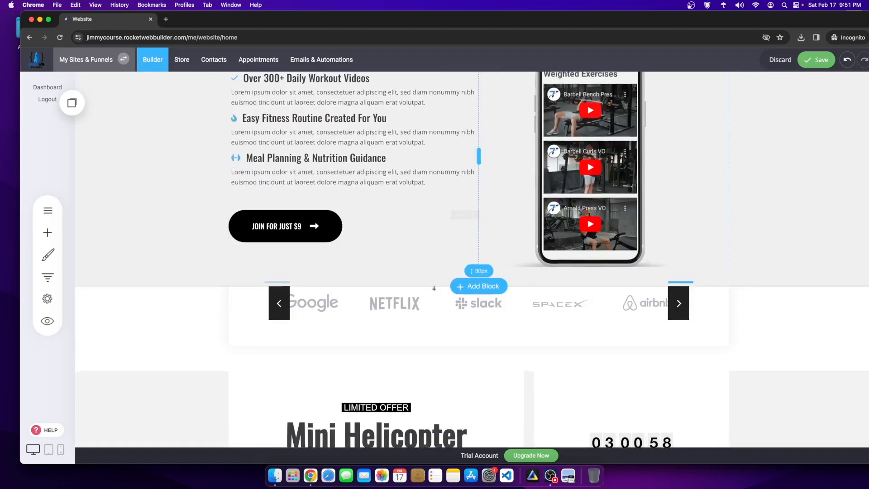
scroll(775, 221, "up", 1)
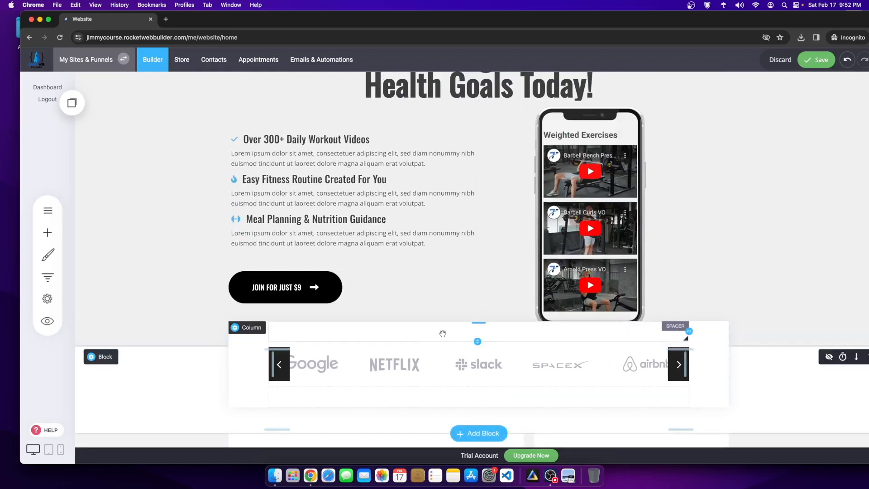
mouse_move(482, 324)
left_mouse_down()
mouse_move(483, 332)
mouse_move(483, 324)
left_mouse_up()
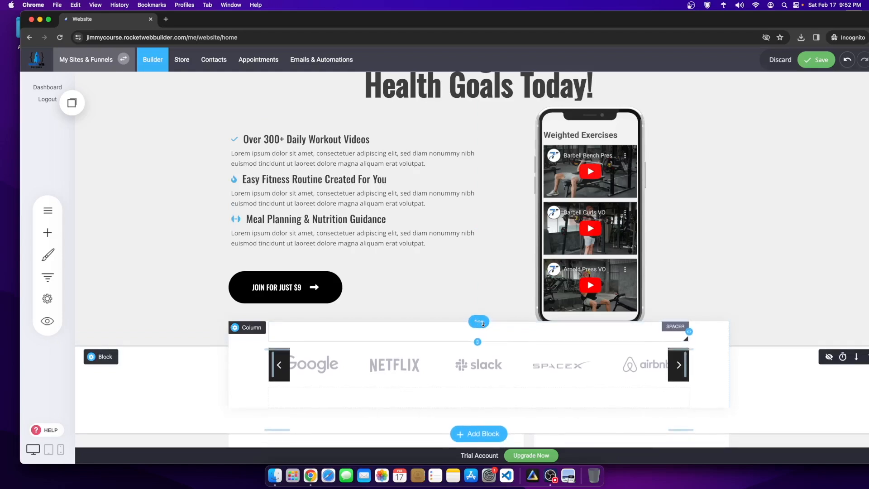
left_click(247, 332)
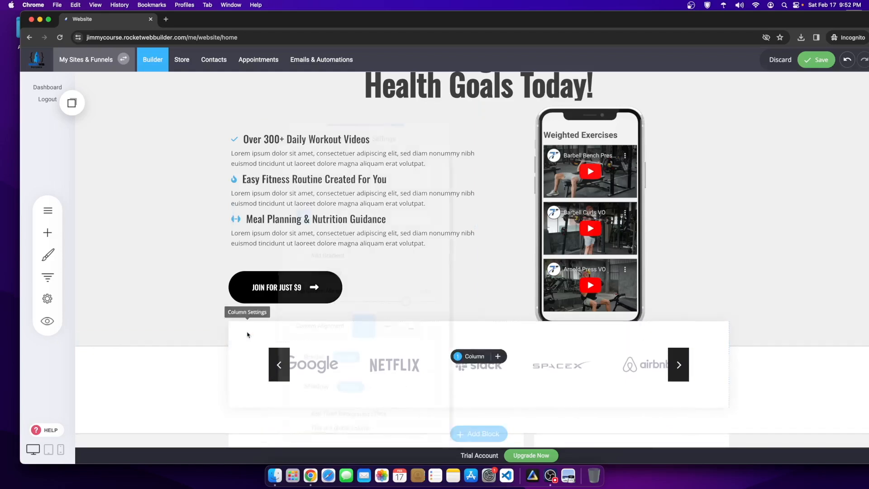
left_click(247, 335)
left_click_drag(410, 303, 429, 303)
left_click(565, 304)
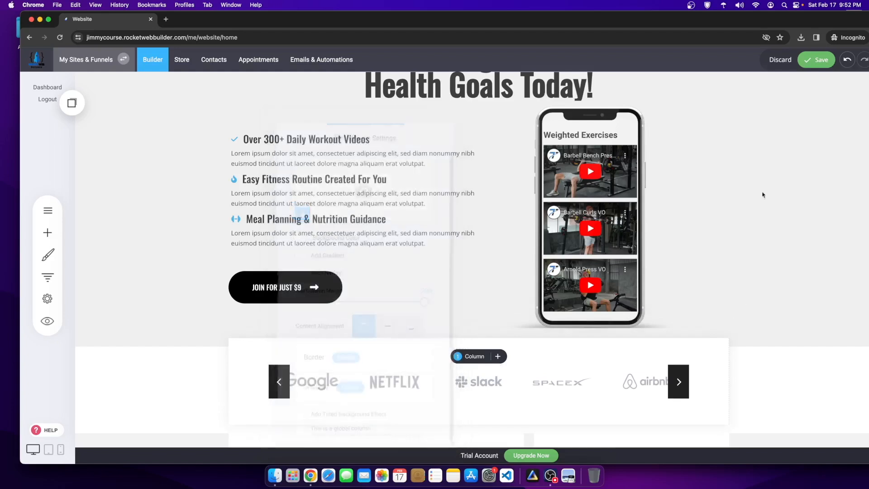
left_click(818, 63)
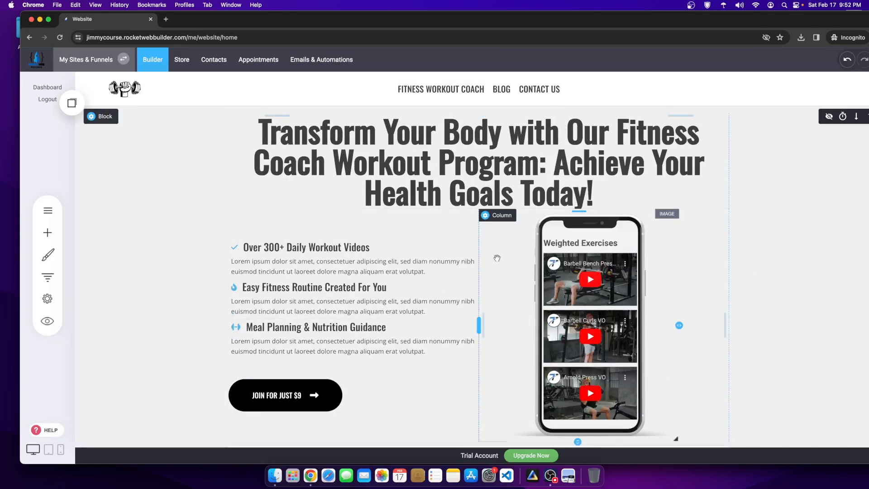
Step: In the hero container settings, copy the F0F0F1 hex code and switch on Add Overlay
left_click(93, 116)
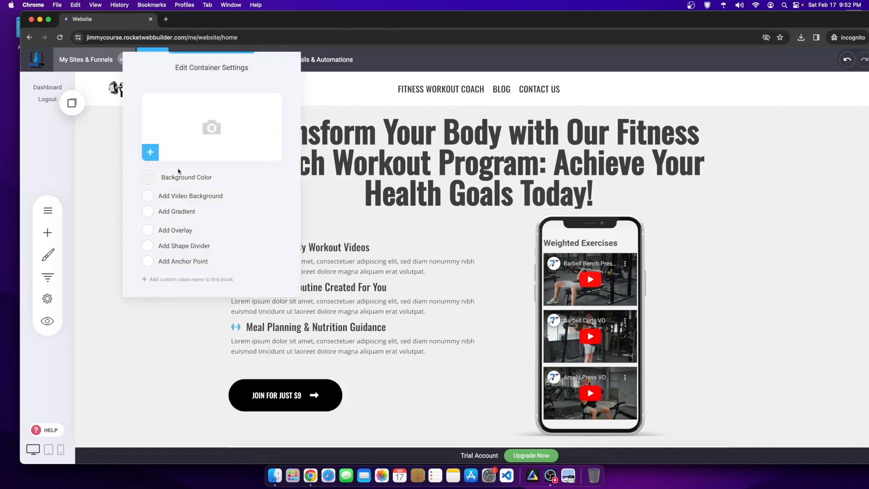
left_click(148, 177)
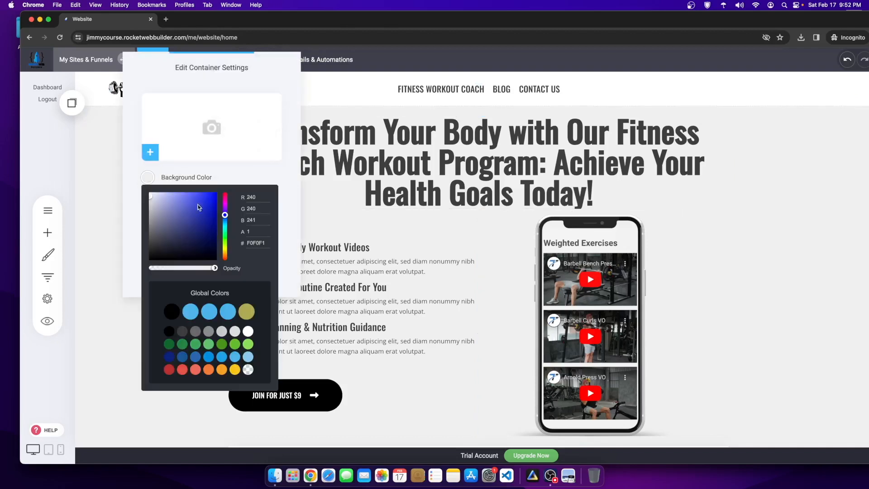
right_click(256, 243)
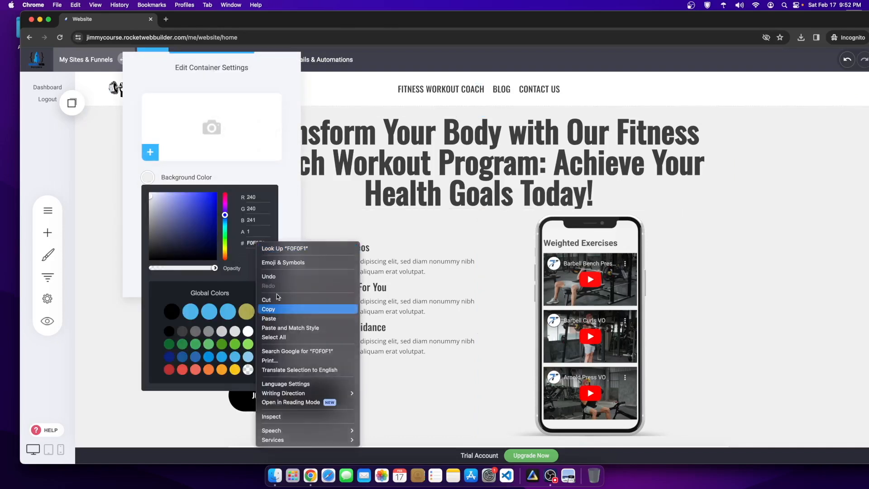
left_click(272, 309)
left_click(258, 170)
left_click(147, 230)
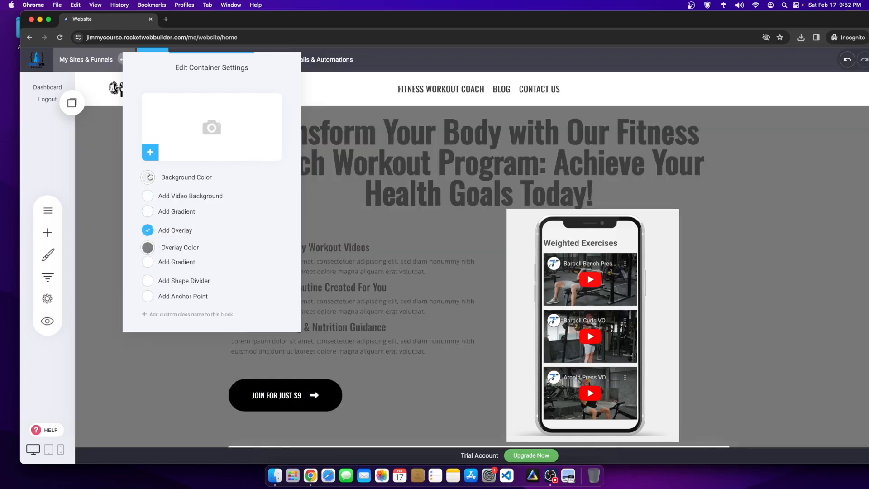
left_click(151, 151)
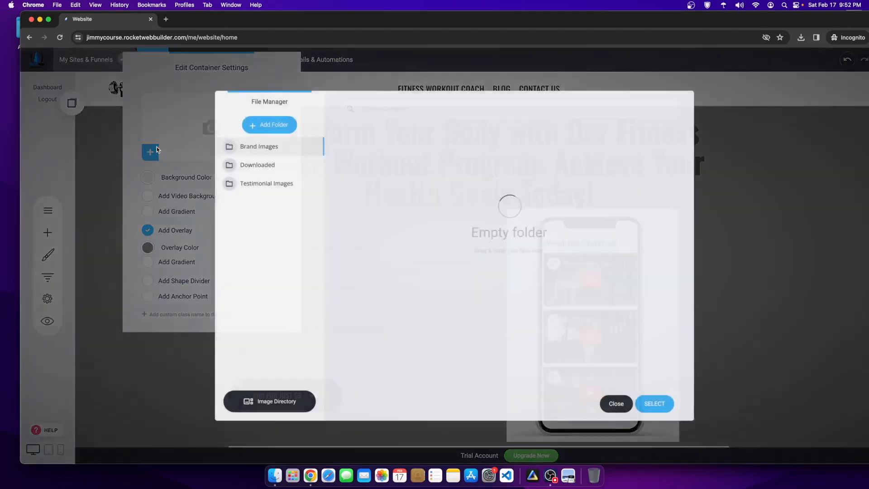
Step: Search the stock image directory for 'fitness' and select the black-and-white gym photo
left_click(278, 401)
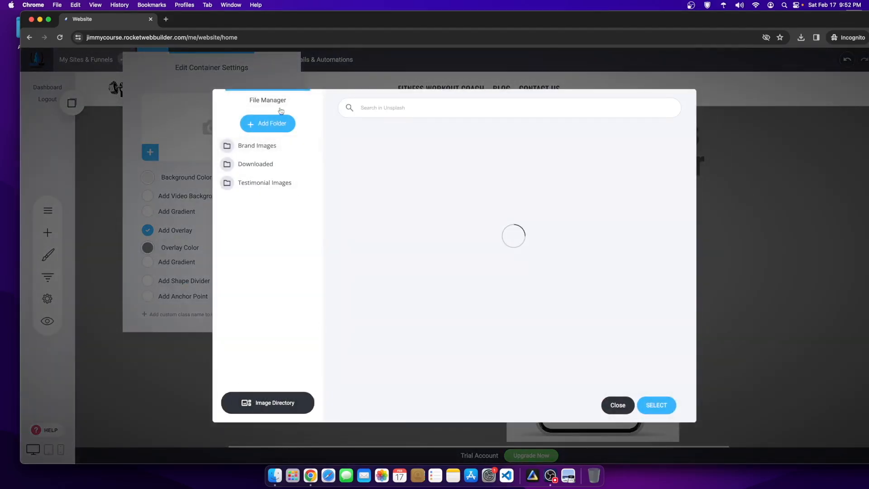
type("fitness")
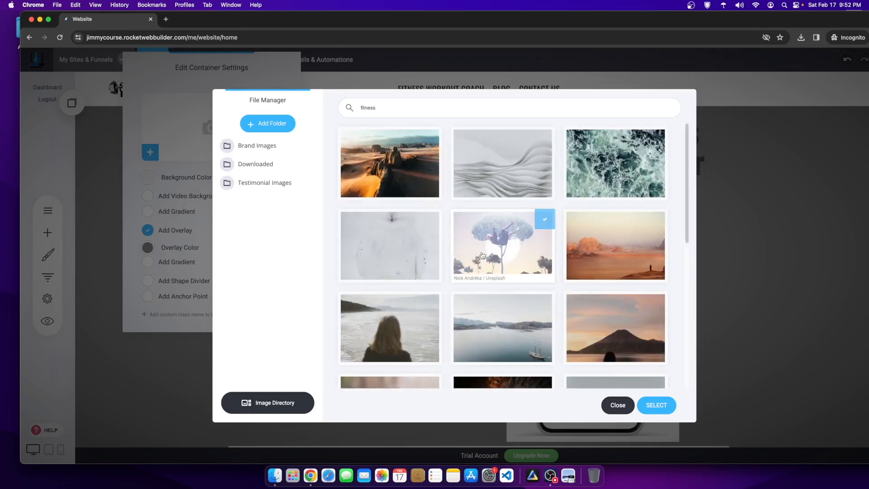
scroll(470, 332, "down", 5)
scroll(470, 335, "down", 3)
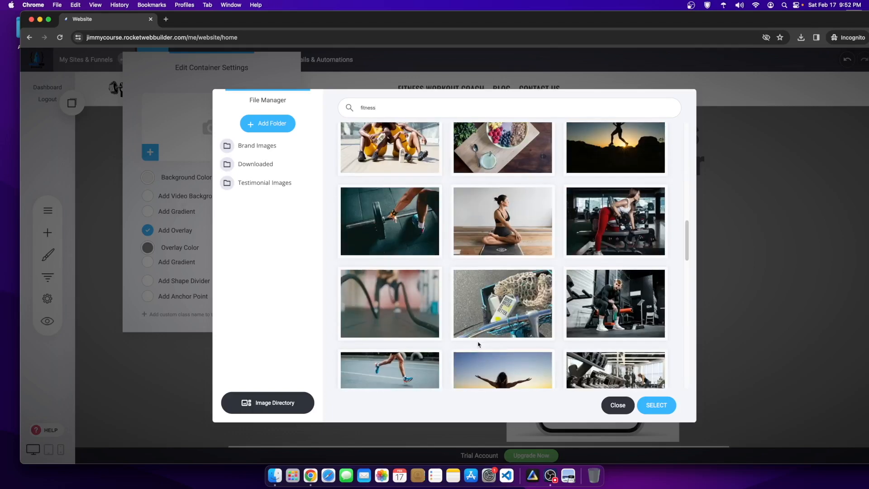
scroll(549, 338, "down", 5)
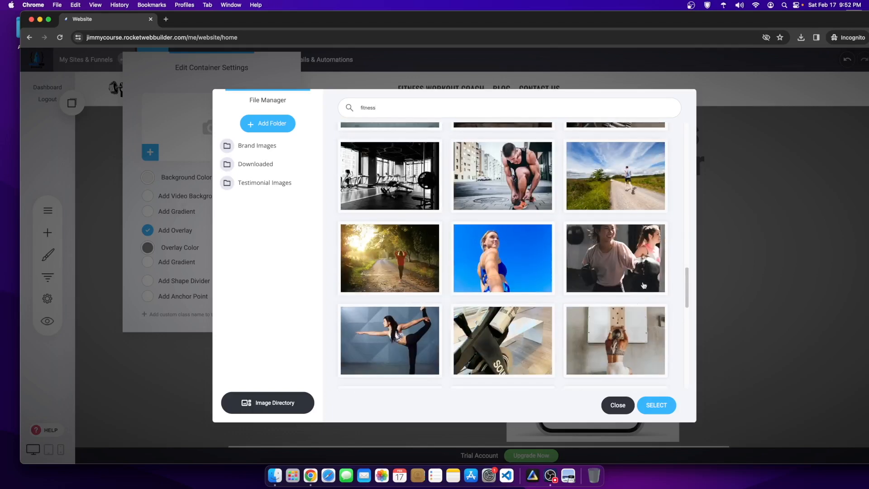
scroll(586, 334, "down", 5)
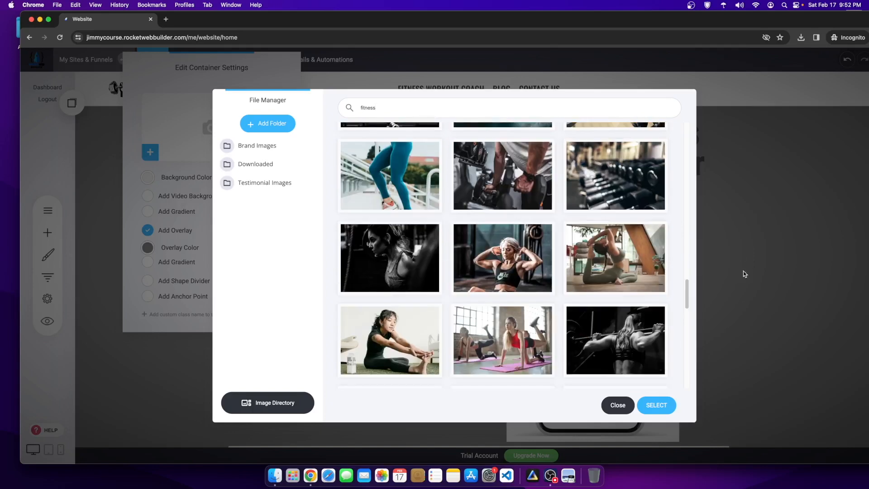
scroll(546, 362, "down", 2)
scroll(591, 375, "down", 3)
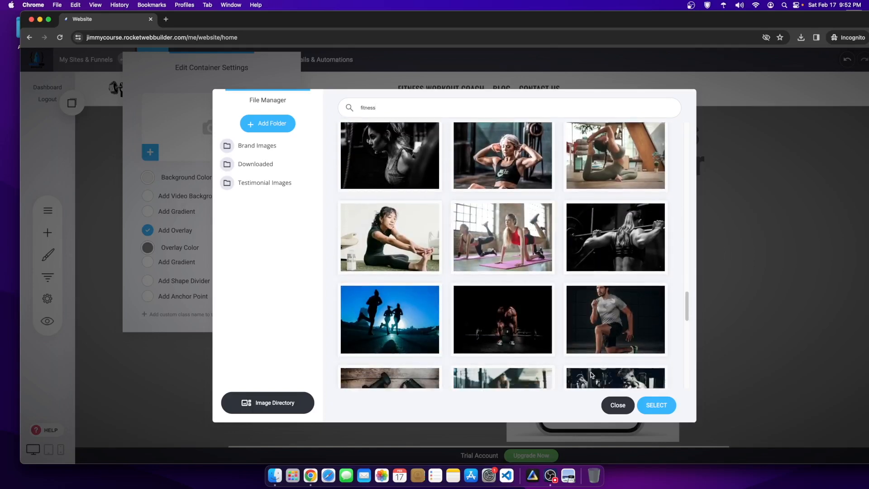
scroll(586, 373, "down", 3)
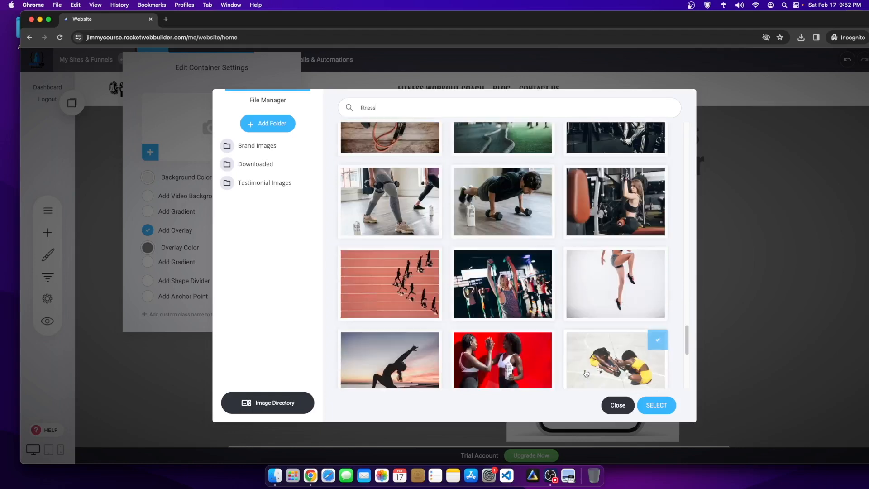
scroll(584, 317, "up", 3)
left_click(594, 264)
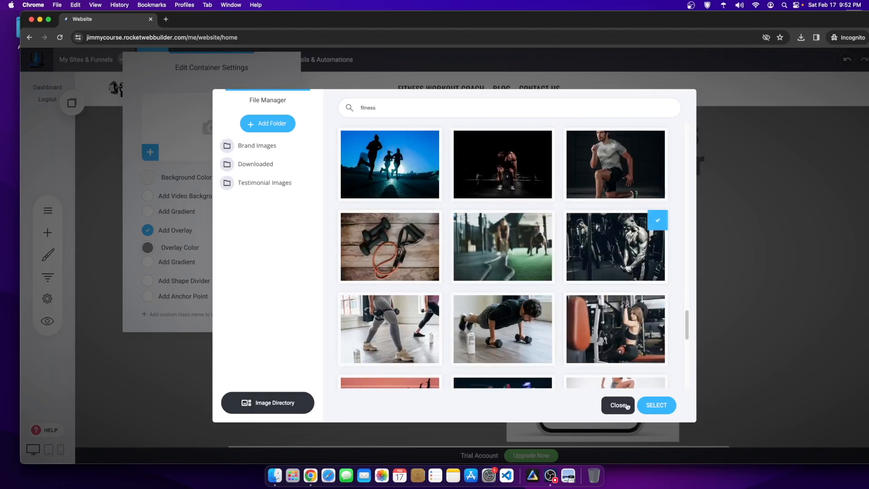
left_click(651, 406)
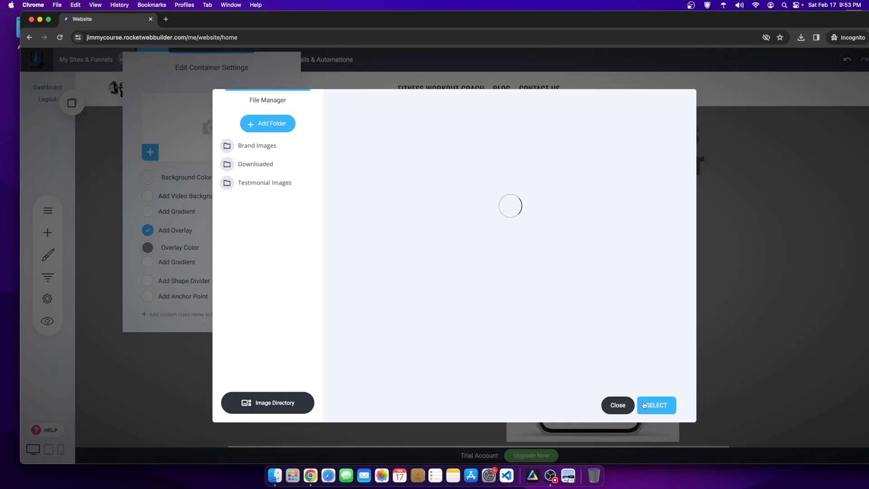
left_click(618, 405)
Step: Apply the gym photo from the Downloaded folder as the hero background, sized to cover
left_click(196, 142)
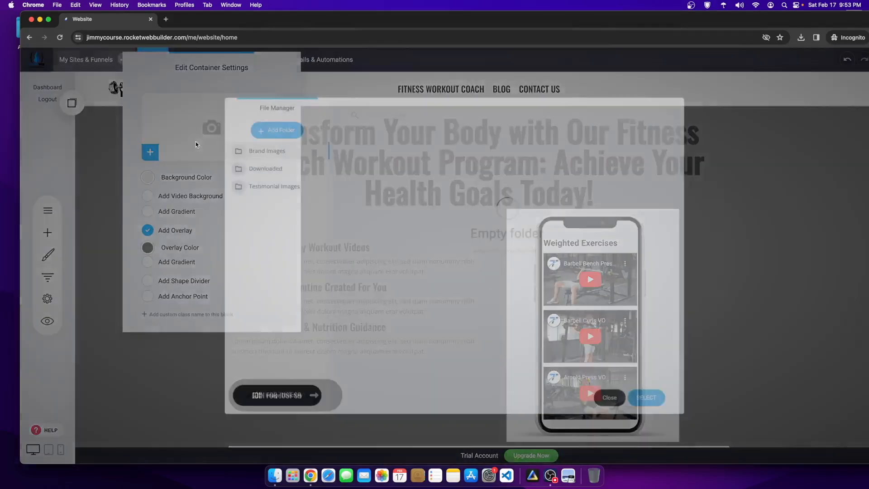
left_click(311, 164)
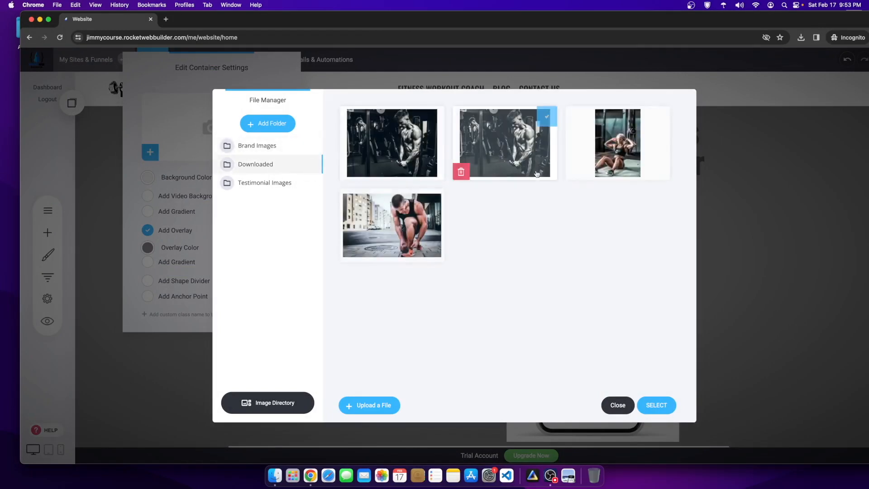
left_click(672, 407)
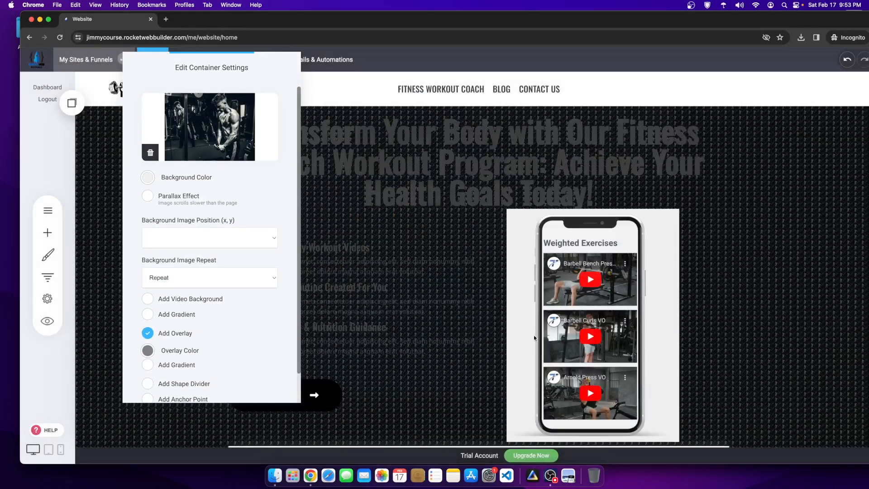
left_click(197, 279)
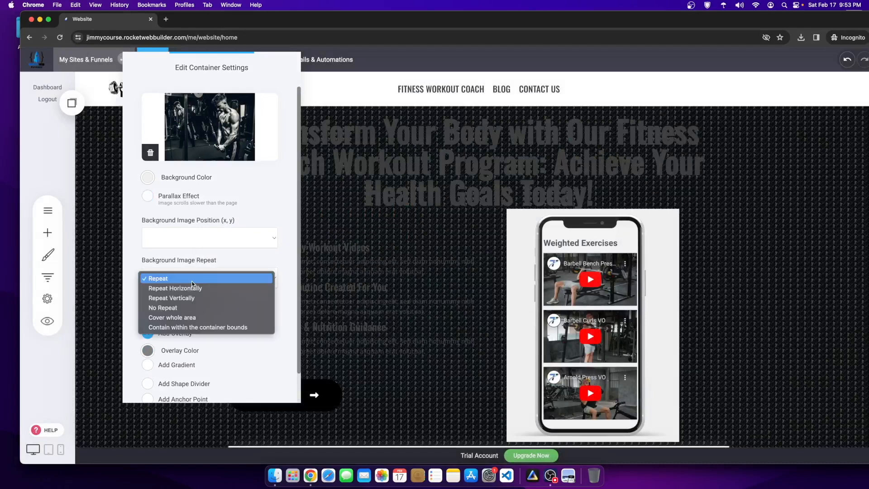
left_click(184, 318)
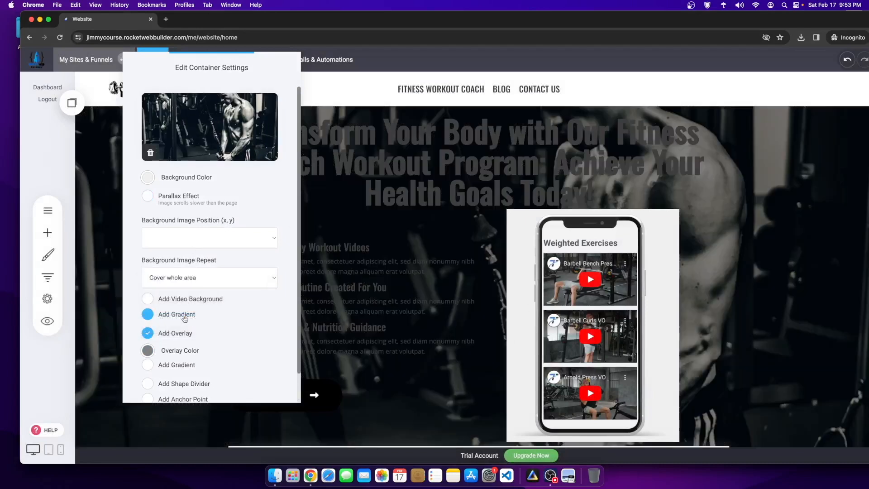
left_click(406, 281)
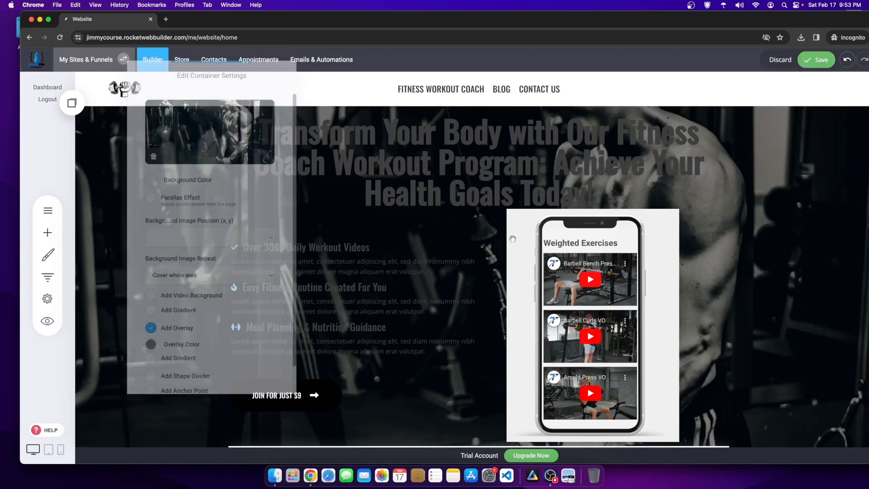
left_click(580, 334)
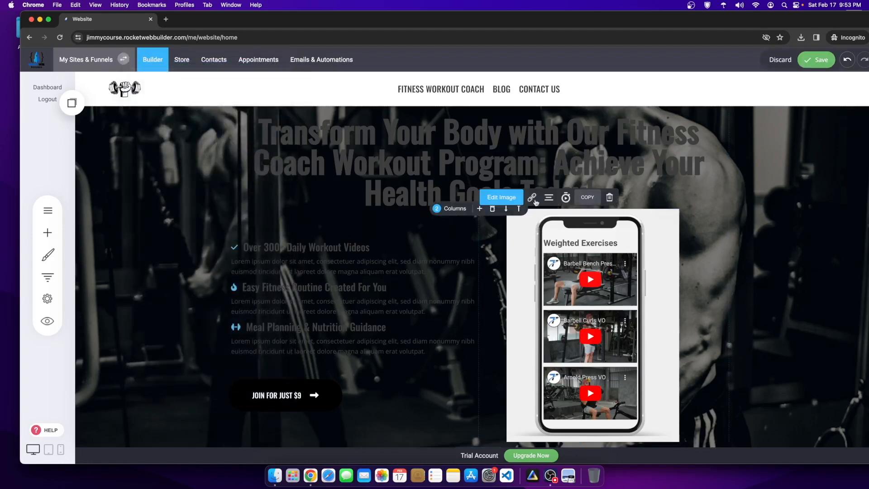
Step: Delete the old gym photo from Downloaded and the old phone image from Brand Images
left_click(550, 476)
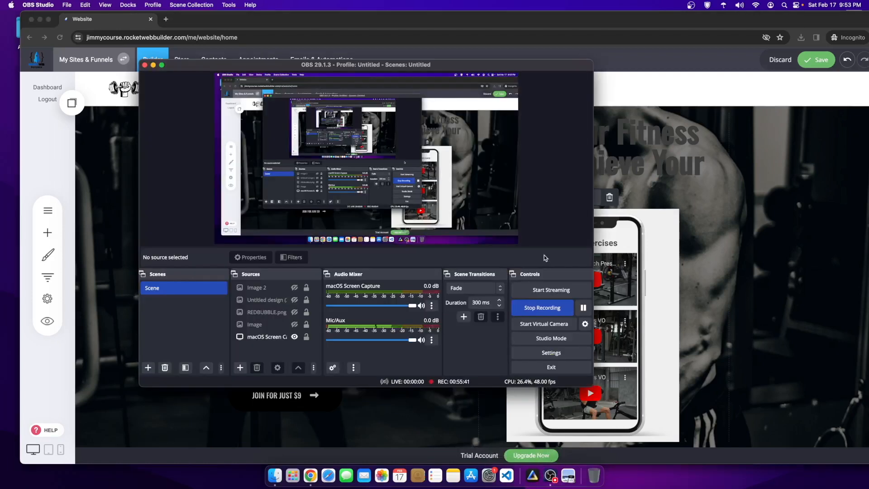
left_click(583, 310)
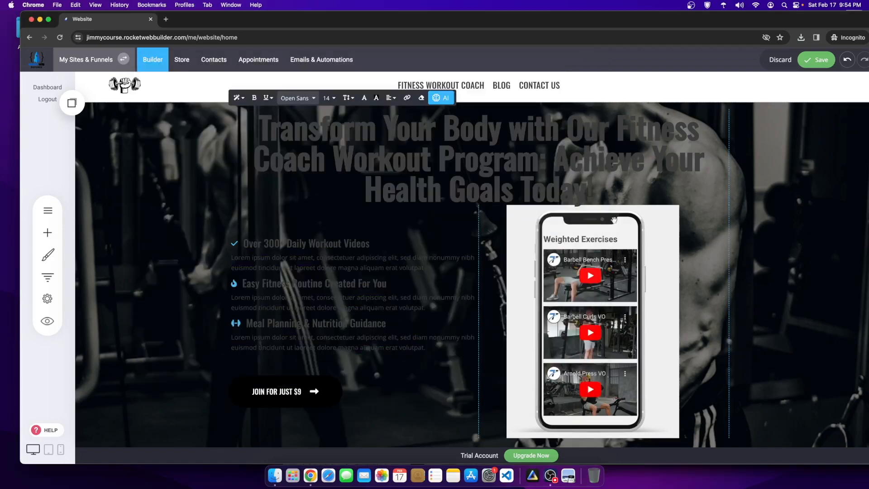
left_click(498, 196)
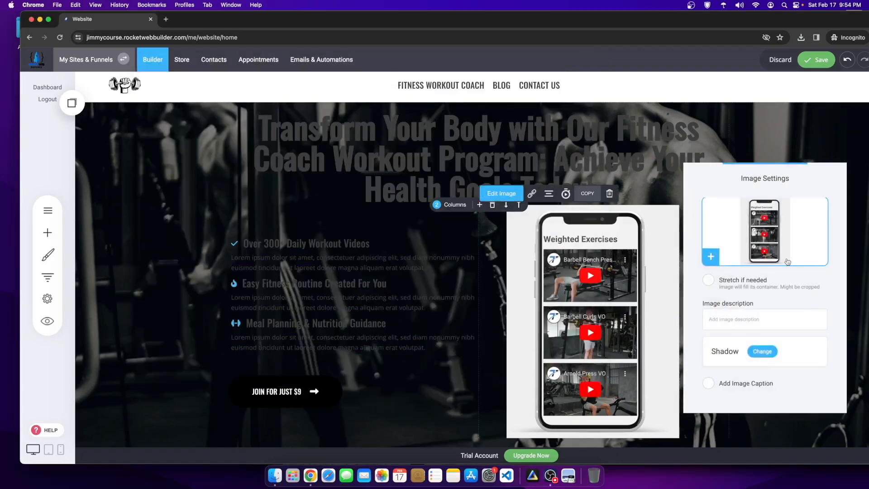
left_click(775, 240)
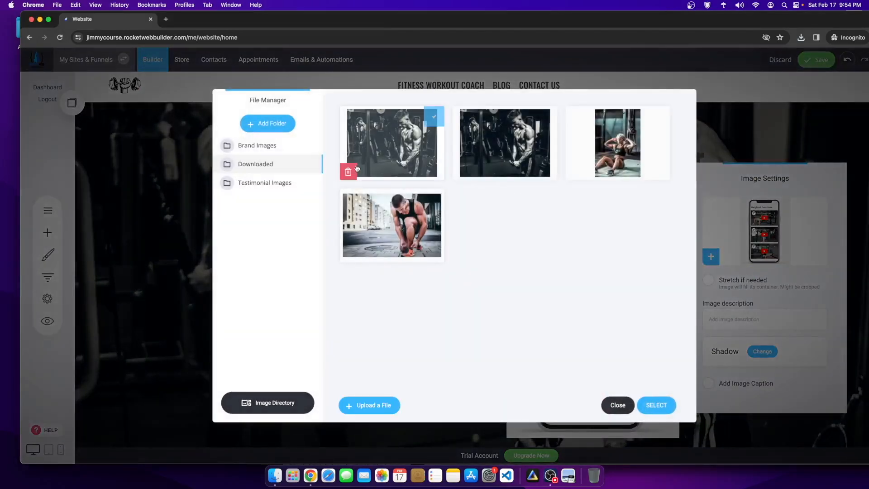
left_click(357, 169)
left_click(490, 253)
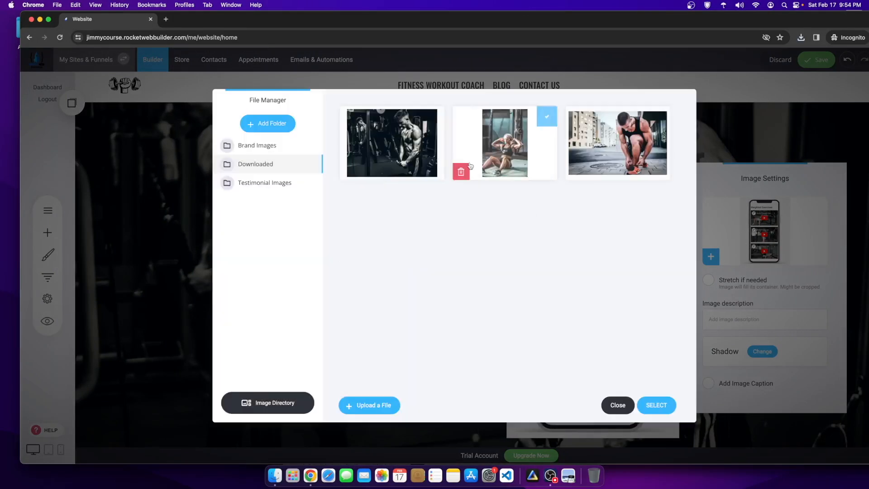
left_click(284, 184)
left_click(261, 146)
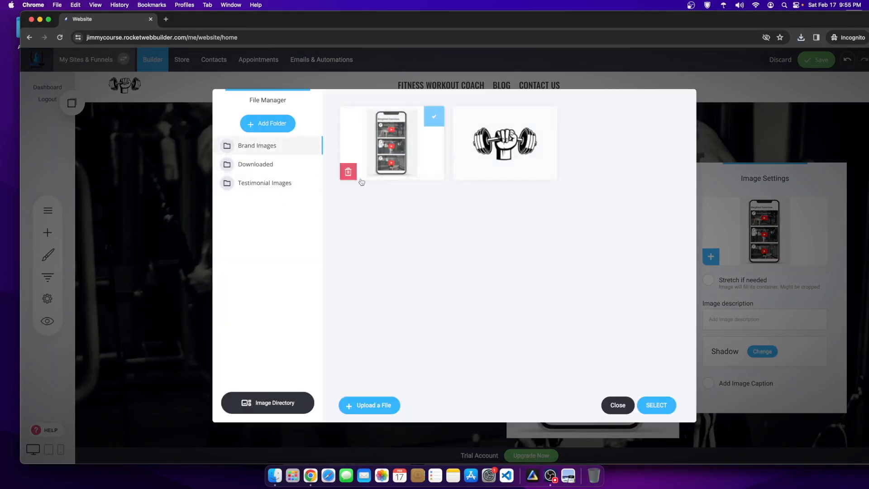
left_click(346, 174)
left_click(483, 247)
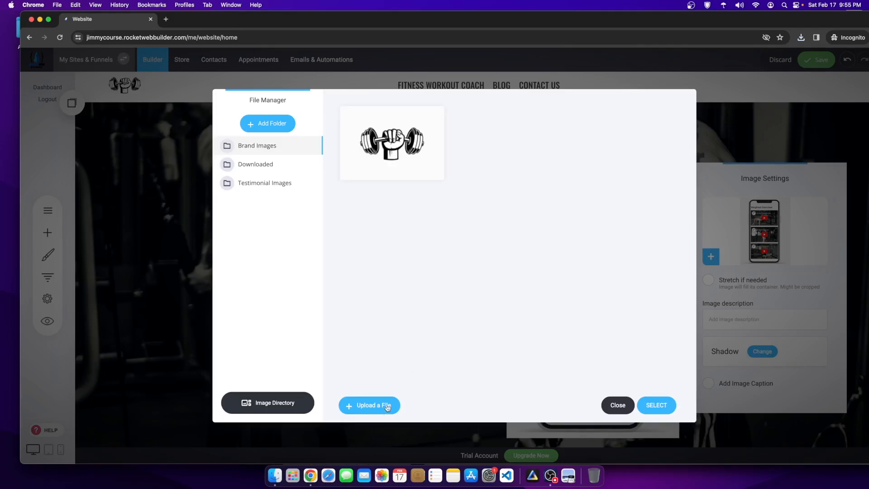
Step: Upload a new image file and place it in the hero's phone image slot
left_click(367, 406)
double_click(384, 201)
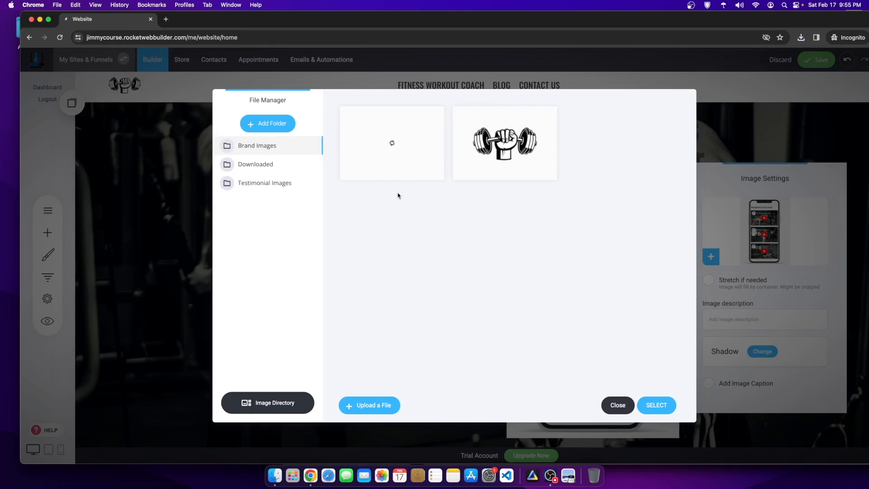
left_click(398, 151)
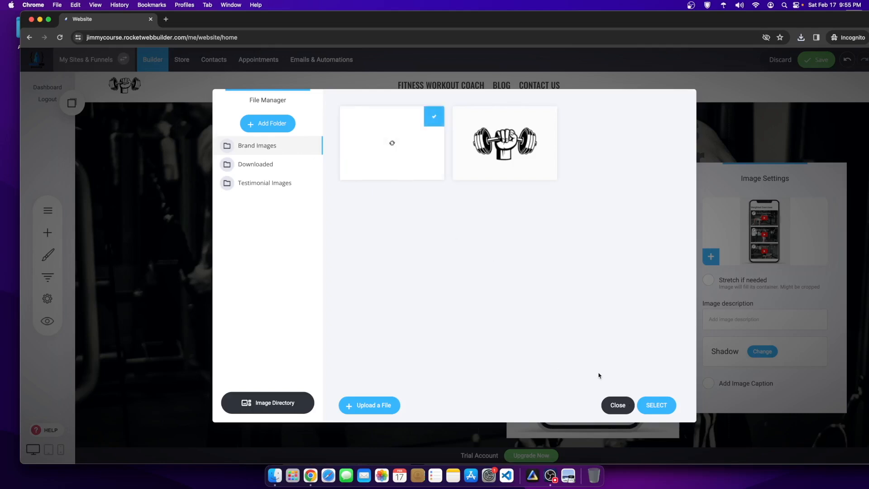
left_click(660, 406)
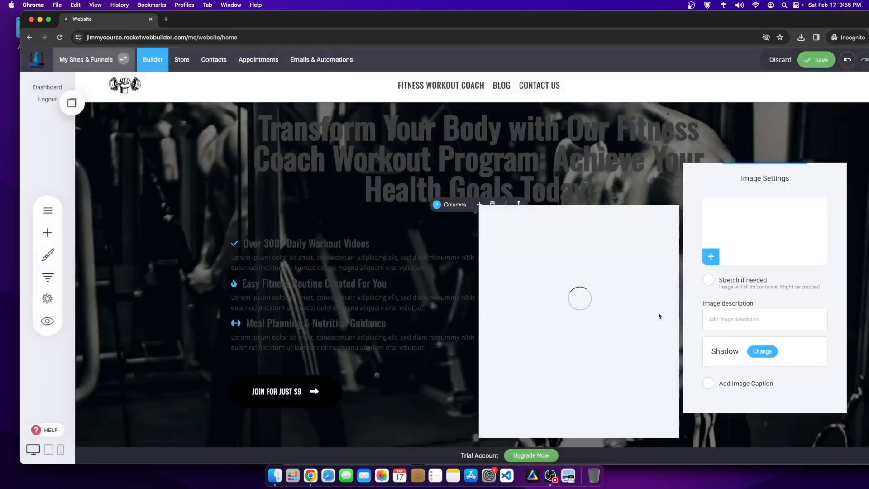
left_click(772, 137)
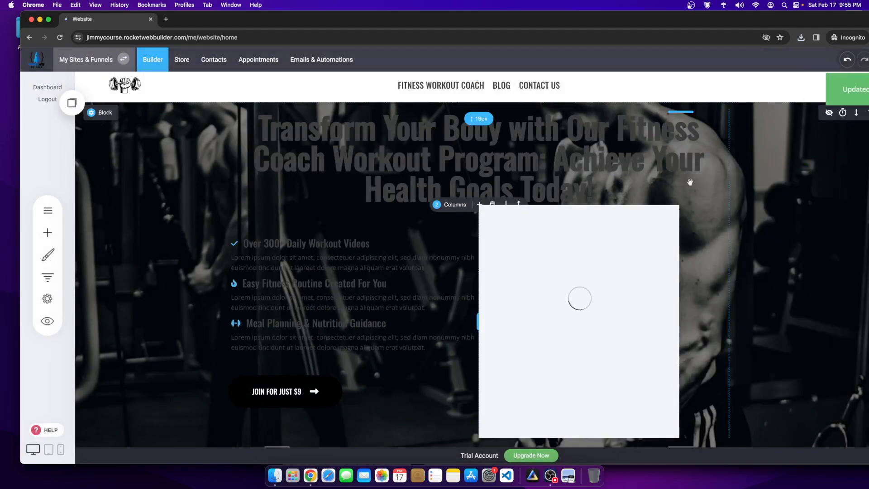
Step: Turn the hero headline blue, save, and reload the builder page
scroll(664, 349, "down", 1)
scroll(214, 220, "down", 1)
scroll(331, 236, "up", 2)
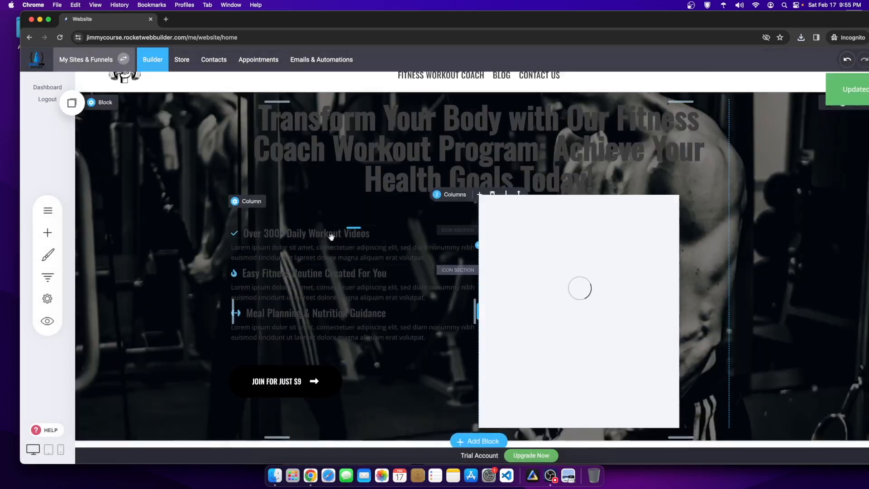
double_click(439, 168)
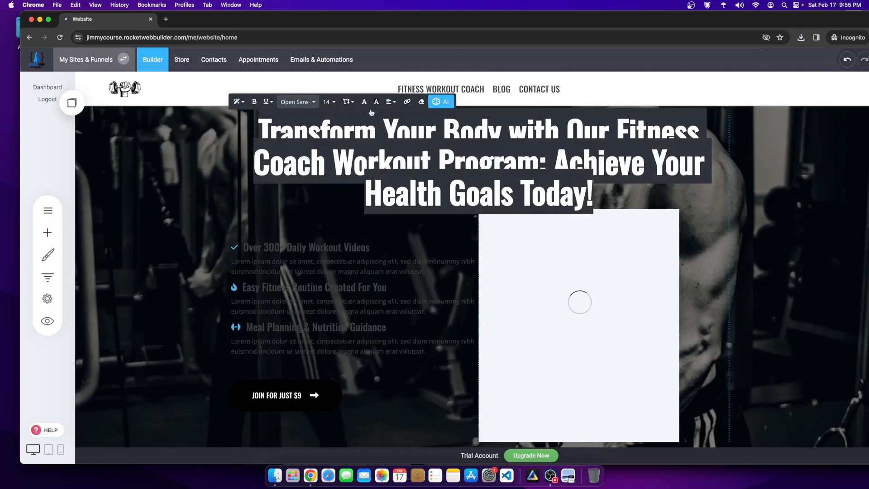
left_click(364, 101)
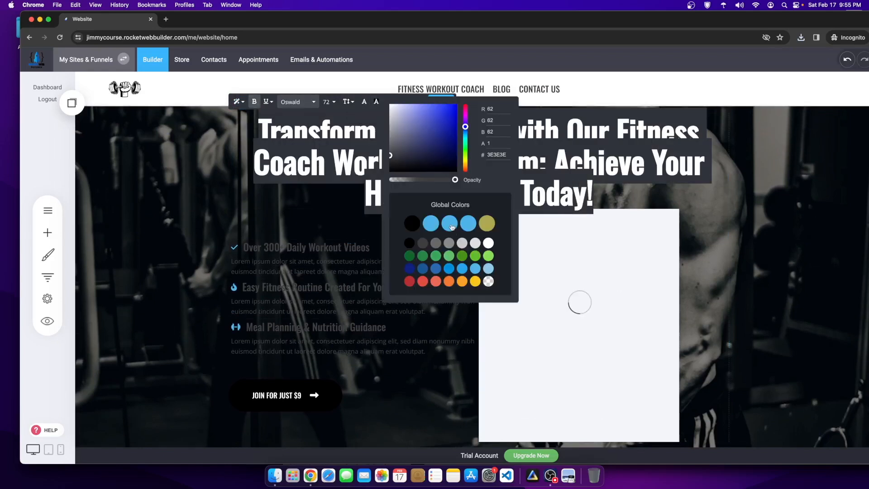
left_click(596, 235)
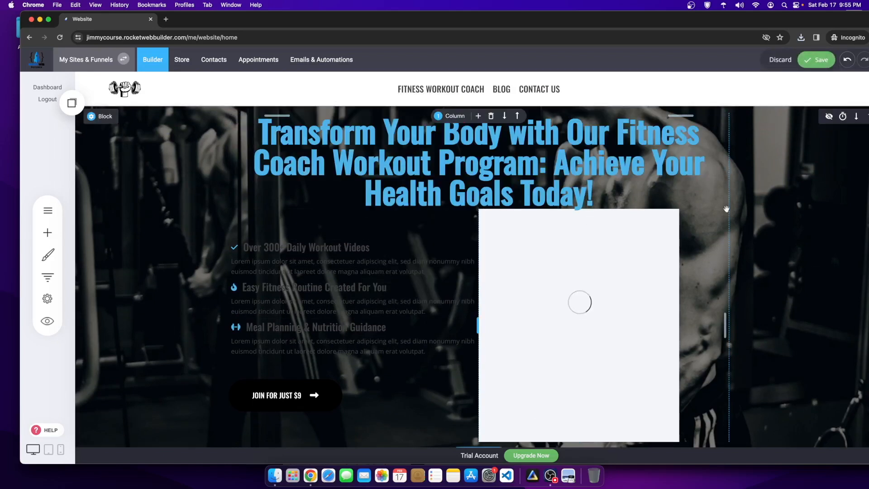
left_click(817, 59)
right_click(344, 182)
left_click(377, 203)
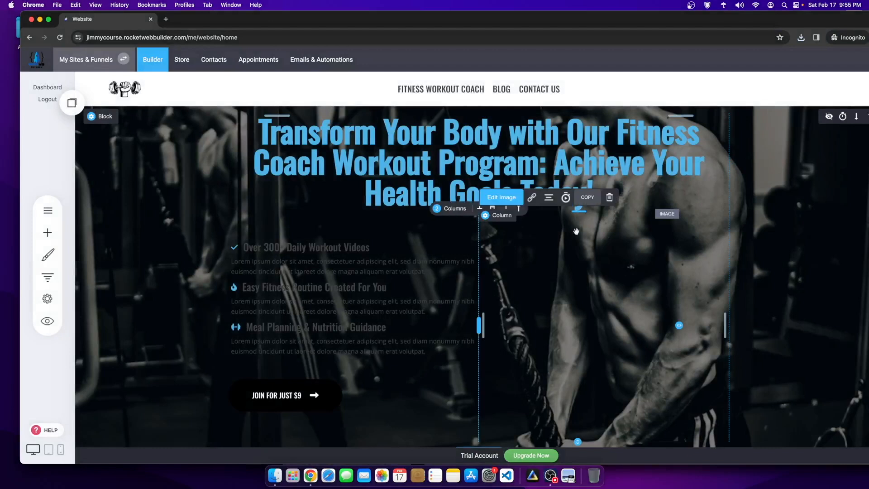
Step: Turn the 'Over 300+ Daily Workout Videos' heading blue
scroll(744, 300, "down", 1)
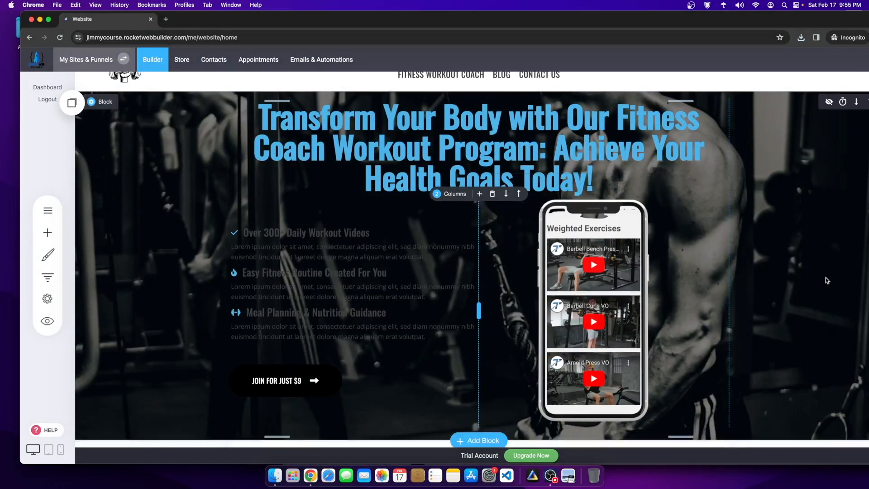
left_click(319, 234)
left_click_drag(370, 233, 212, 236)
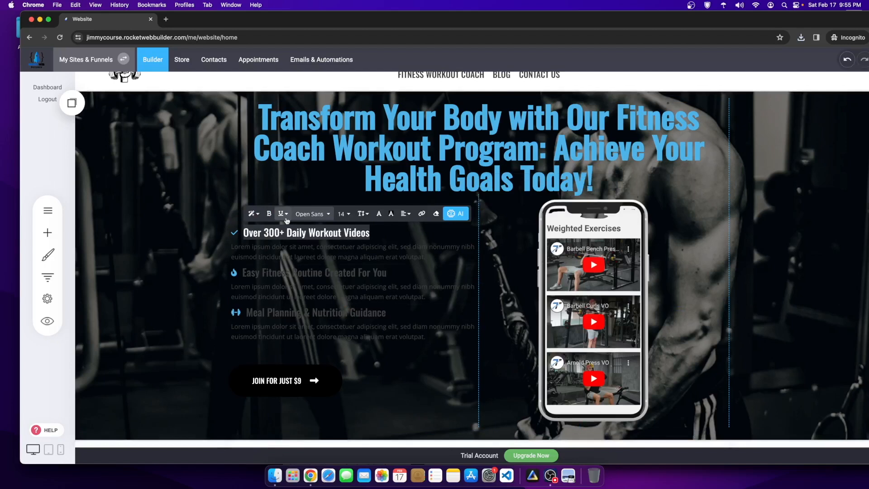
left_click(386, 215)
left_click(452, 347)
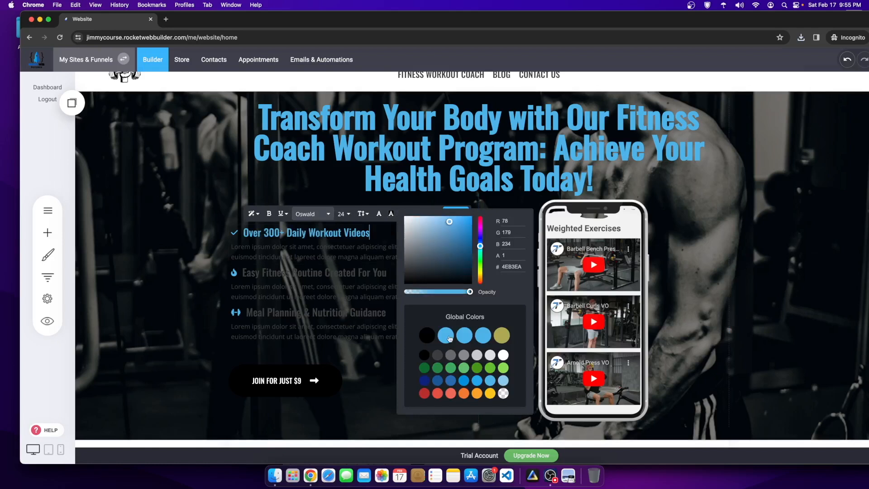
left_click(275, 286)
left_click(170, 288)
Step: Undo the accidental line break in the 'Easy Fitness Routine' heading and save
left_click(384, 273)
left_click(387, 273)
double_click(293, 273)
left_click(242, 273)
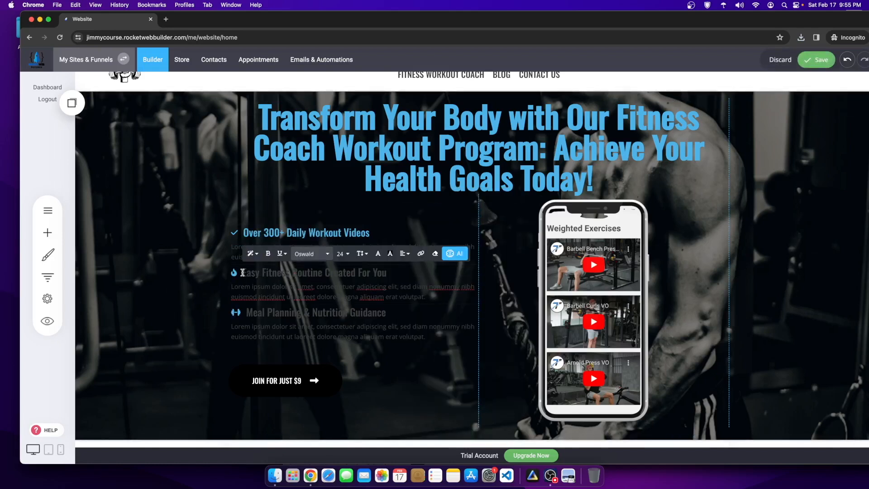
left_click(303, 276)
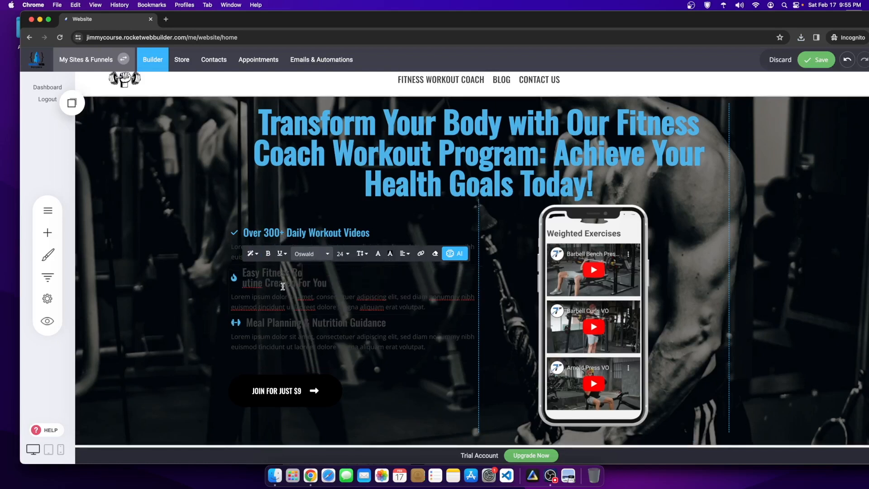
key("super+z")
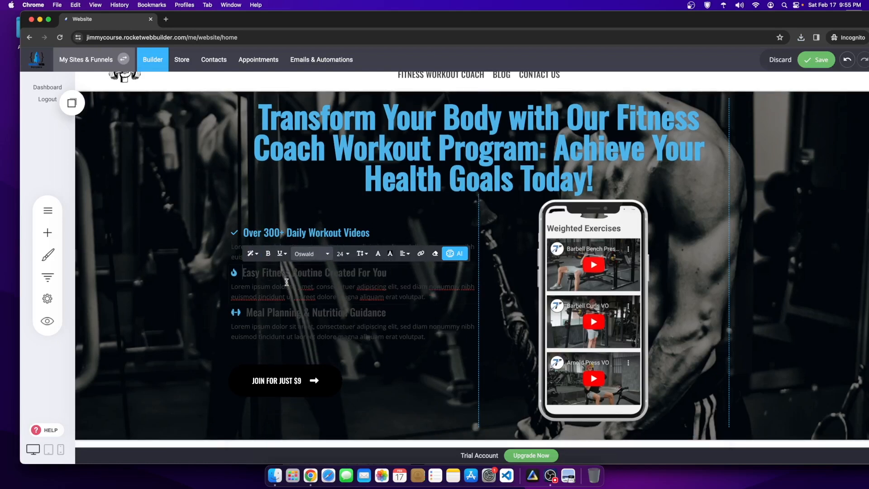
double_click(390, 273)
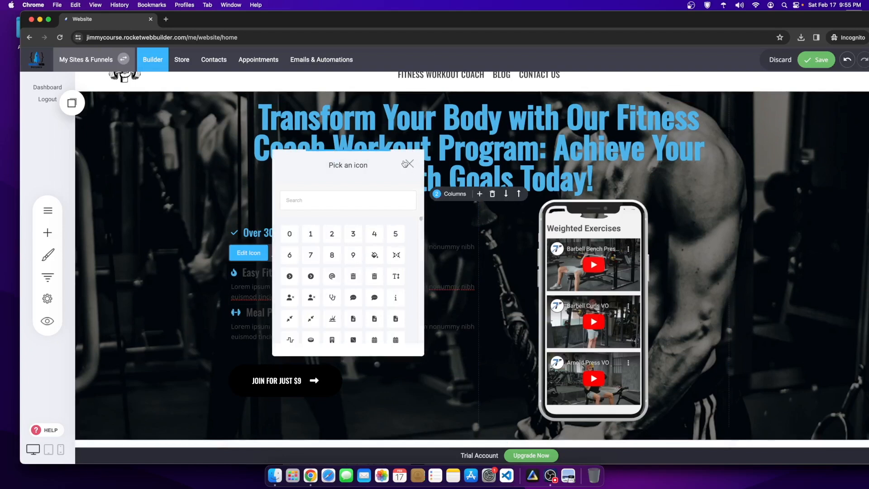
left_click(408, 164)
key("super+s")
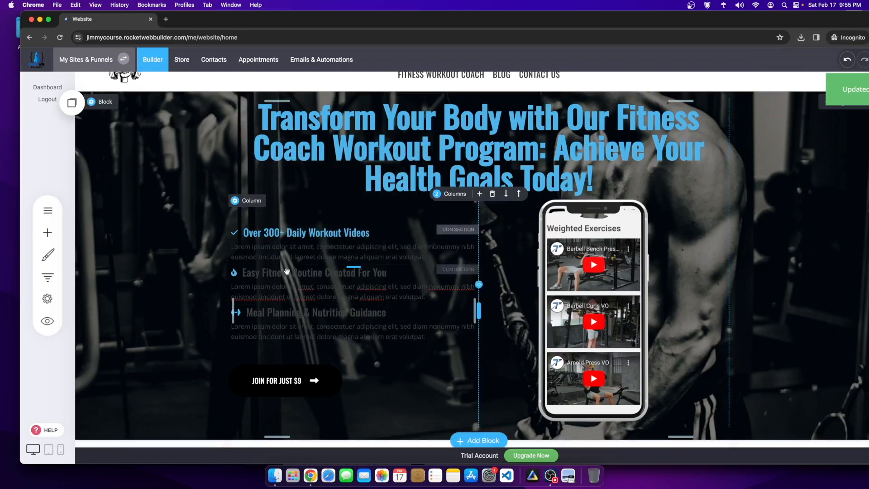
Step: Turn the 'Meal Planning & Nutrition Guidance' and 'Easy Fitness Routine Created For You' headings blue
left_click(249, 314)
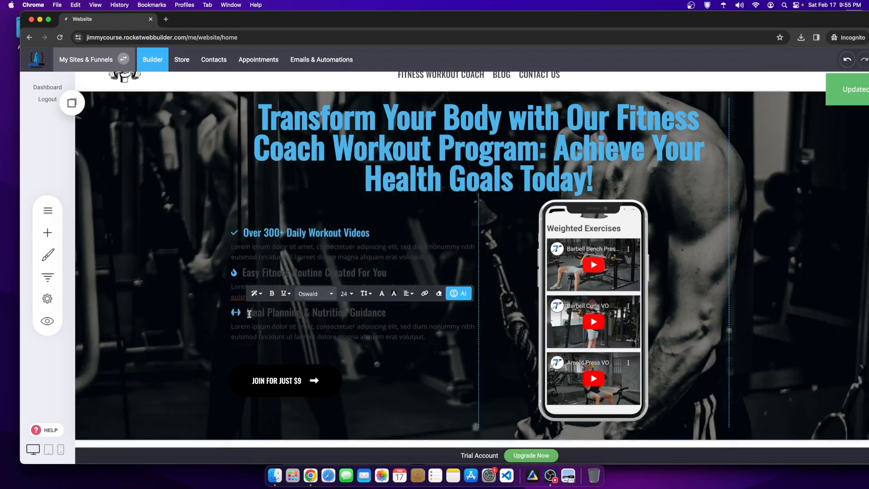
left_click_drag(248, 313, 389, 314)
left_click(381, 294)
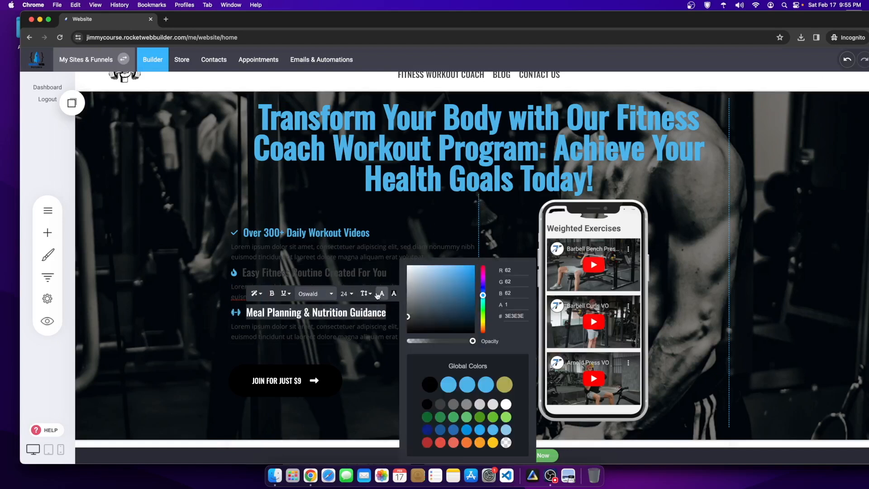
left_click(467, 385)
left_click(226, 296)
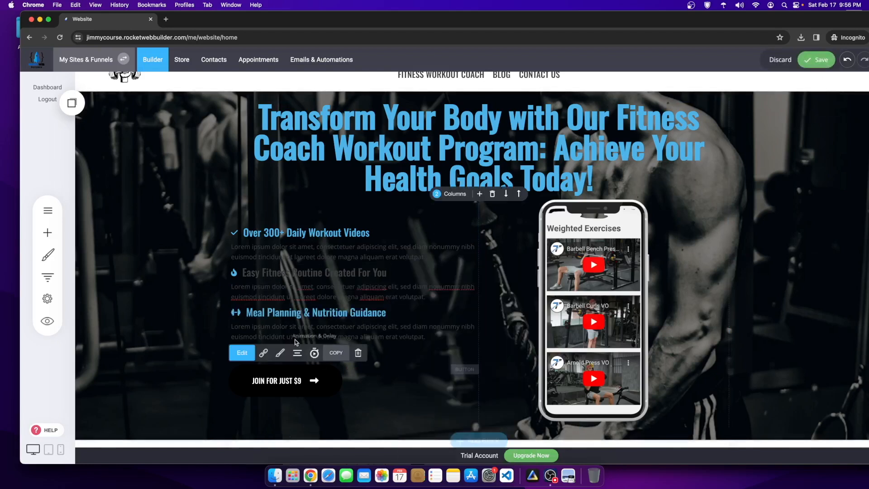
left_click(274, 273)
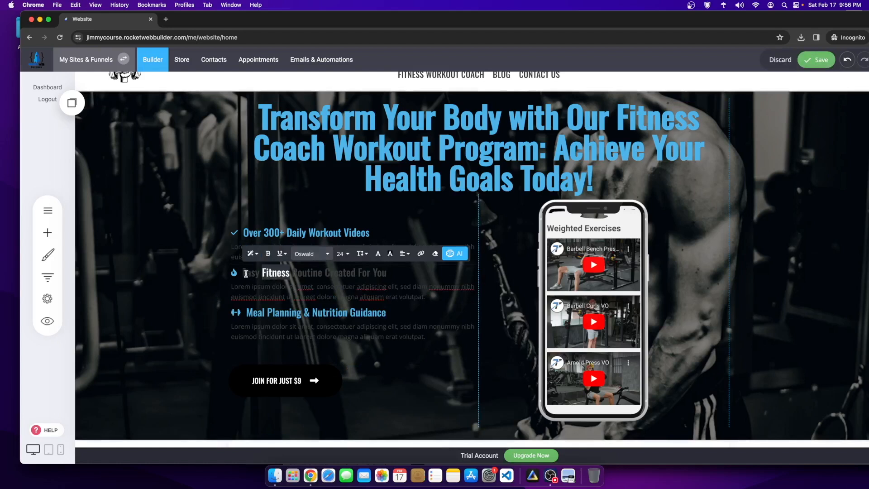
left_click_drag(245, 274, 388, 273)
left_click(378, 253)
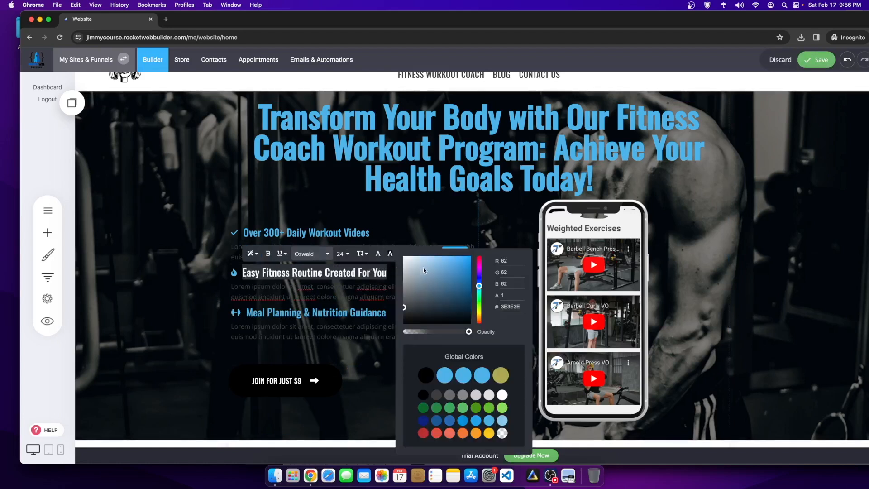
left_click(463, 375)
left_click(273, 387)
Step: Give the JOIN FOR JUST $9 button a blue outer shadow glow
scroll(273, 387, "down", 3)
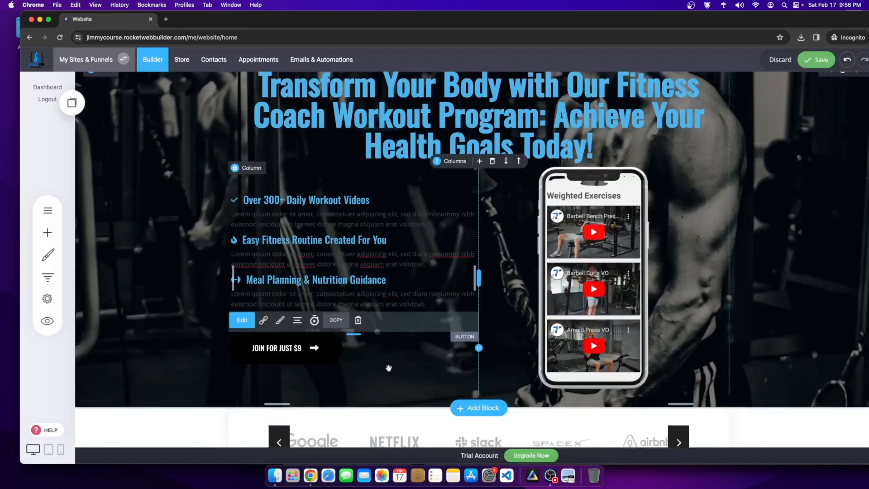
left_click(280, 282)
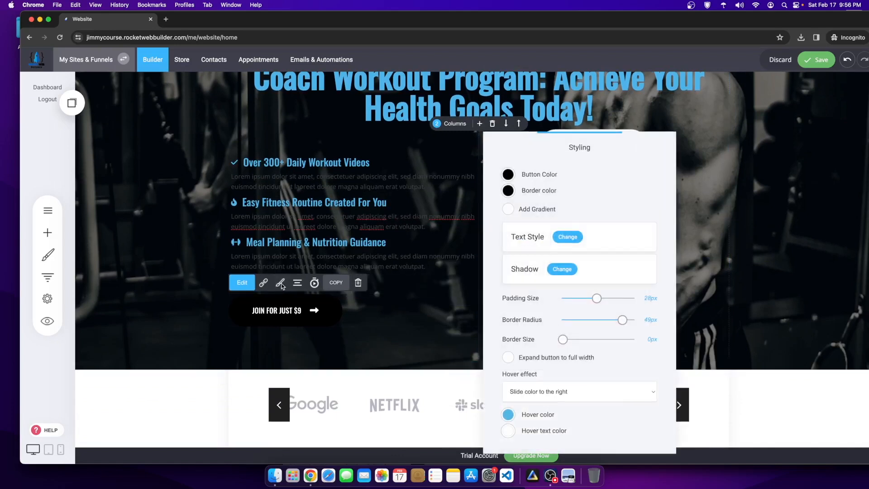
left_click(553, 268)
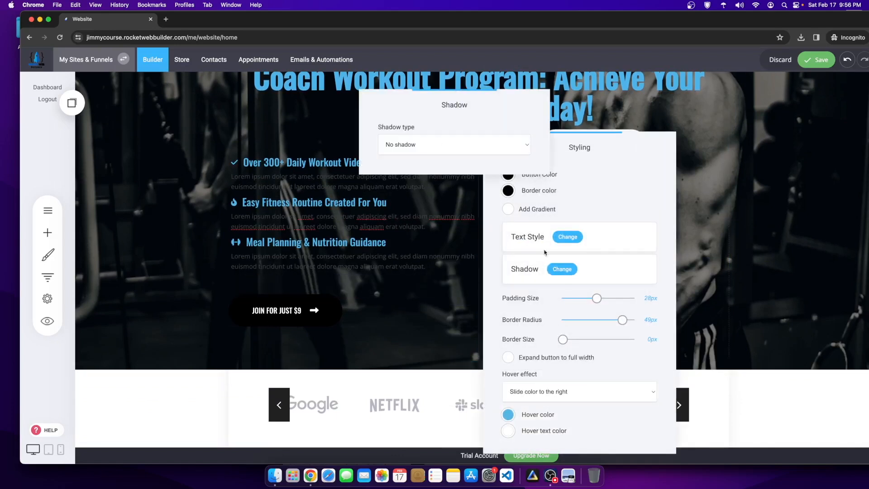
left_click(417, 154)
left_click(405, 157)
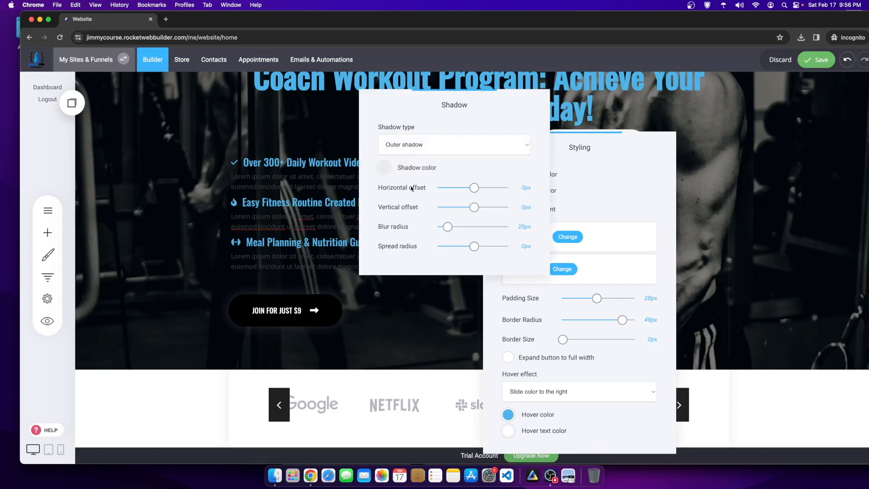
left_click(384, 167)
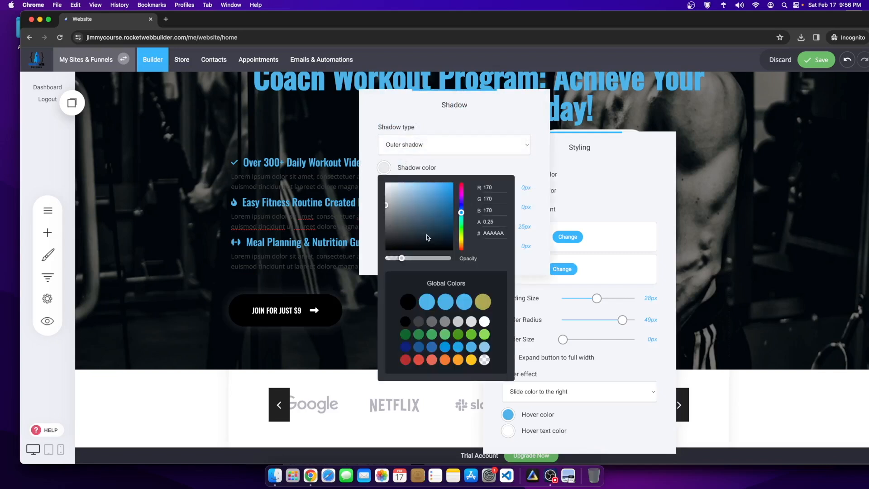
left_click(443, 298)
left_click(306, 344)
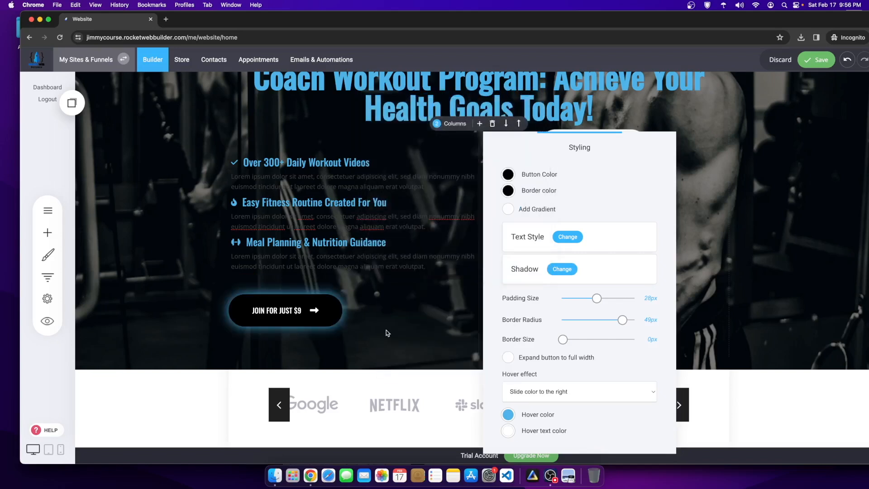
left_click(412, 313)
Step: Set the button's fill colour to blue and align it to the centre of its column
mouse_move(297, 311)
left_click(280, 282)
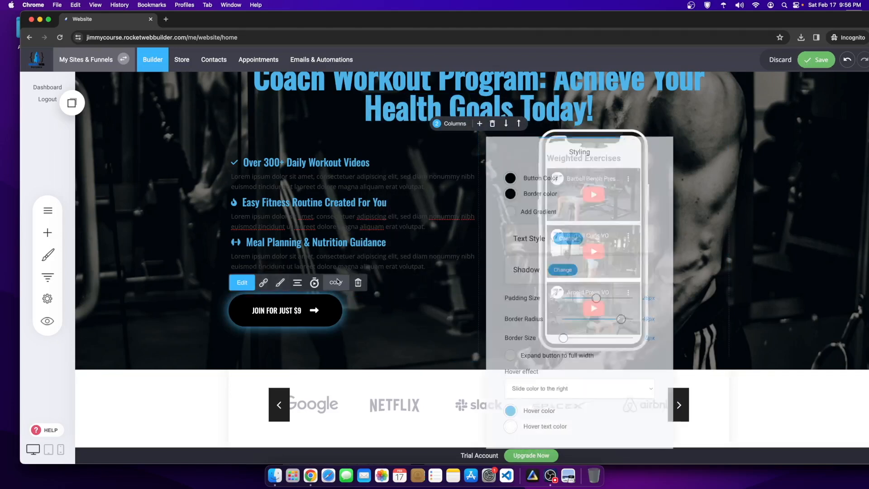
left_click(508, 174)
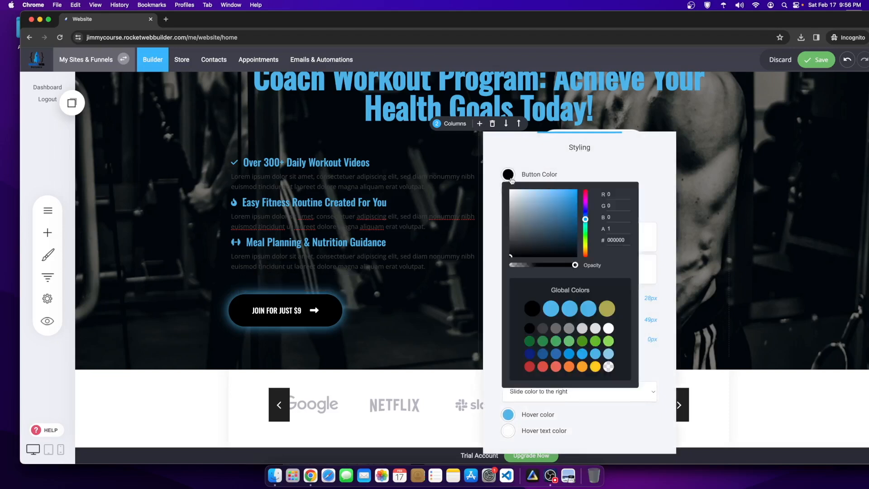
left_click(564, 311)
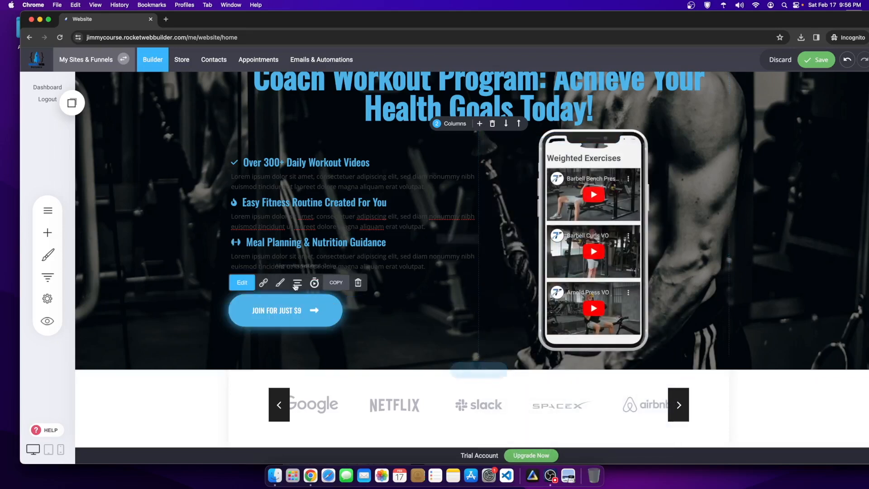
left_click(297, 282)
left_click(296, 234)
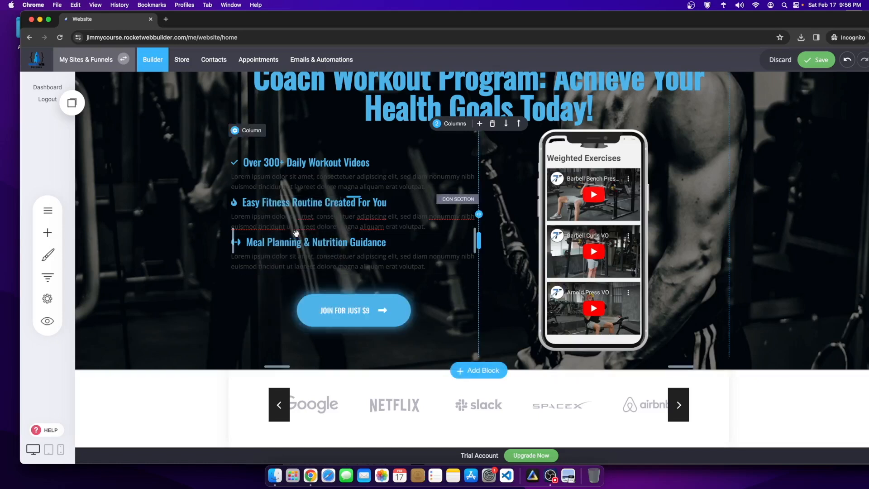
Step: Edit the feature list, the Easy Fitness Routine heading and its icon, leaving them unchanged
scroll(296, 233, "up", 3)
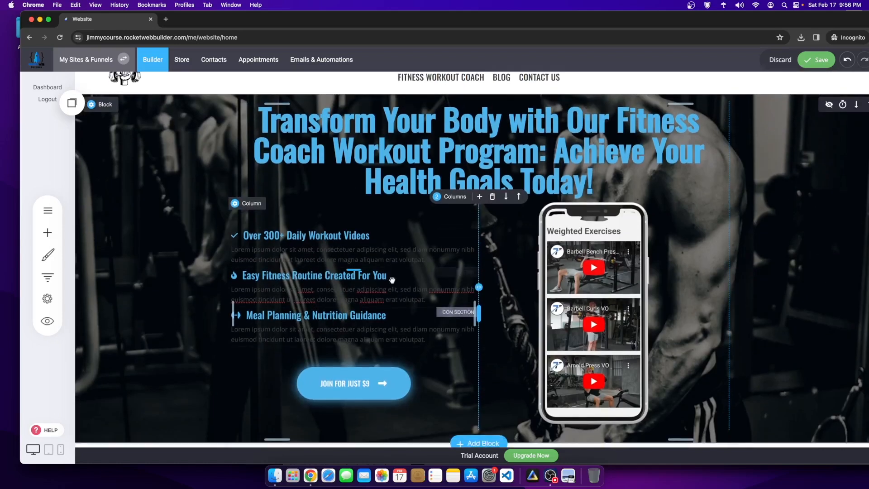
double_click(365, 298)
left_click(437, 298)
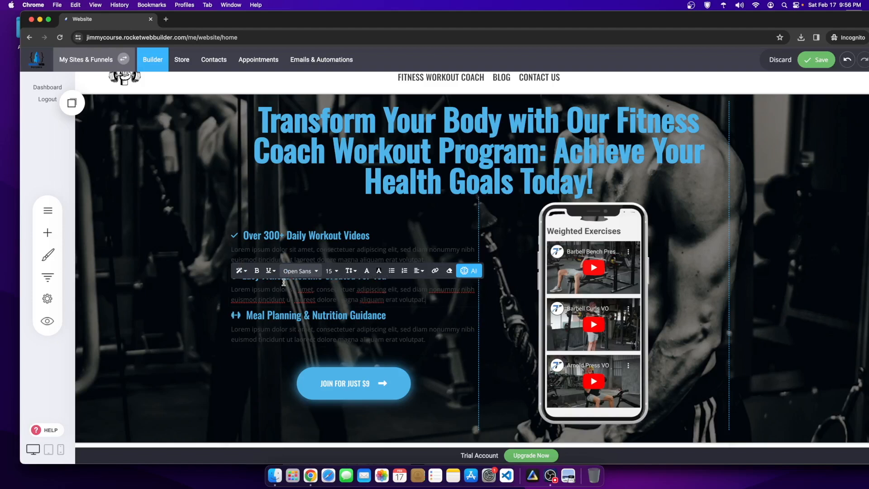
left_click(193, 289)
double_click(264, 276)
left_click(247, 276)
left_click(338, 276)
double_click(388, 277)
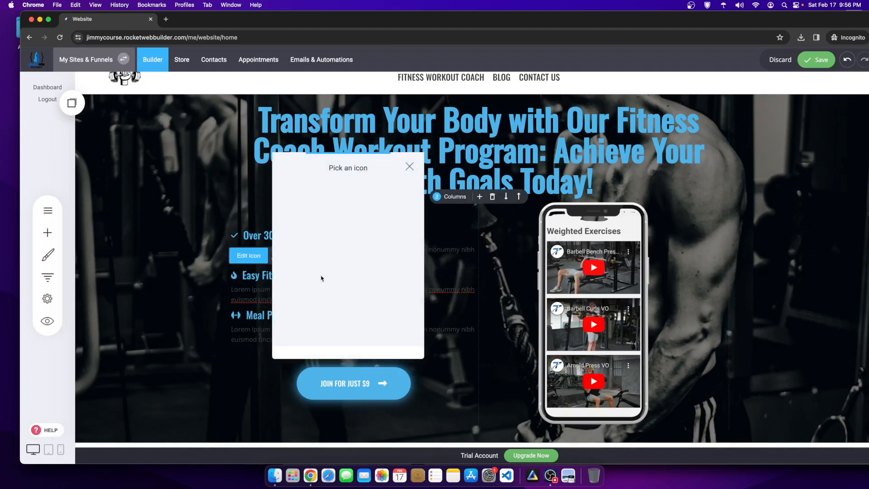
left_click(216, 297)
Step: Select the first feature paragraph and have AI generate text about 300+ Daily Workout Videos
left_click(417, 258)
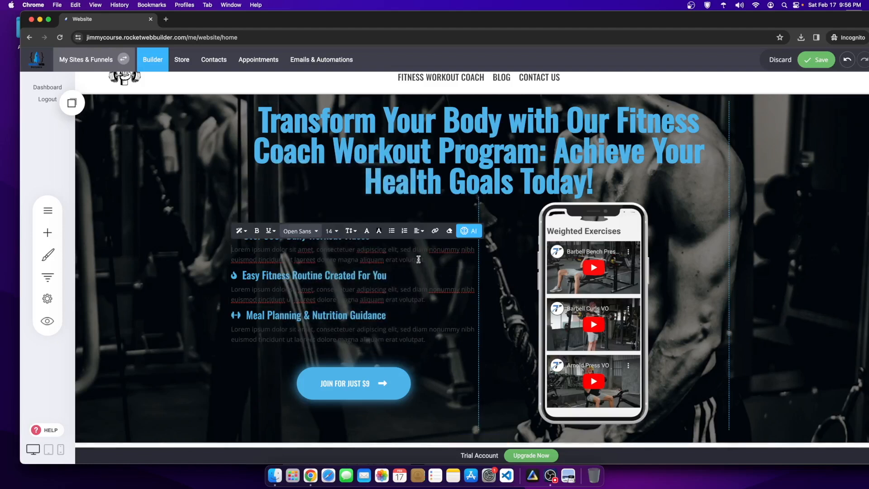
triple_click(410, 256)
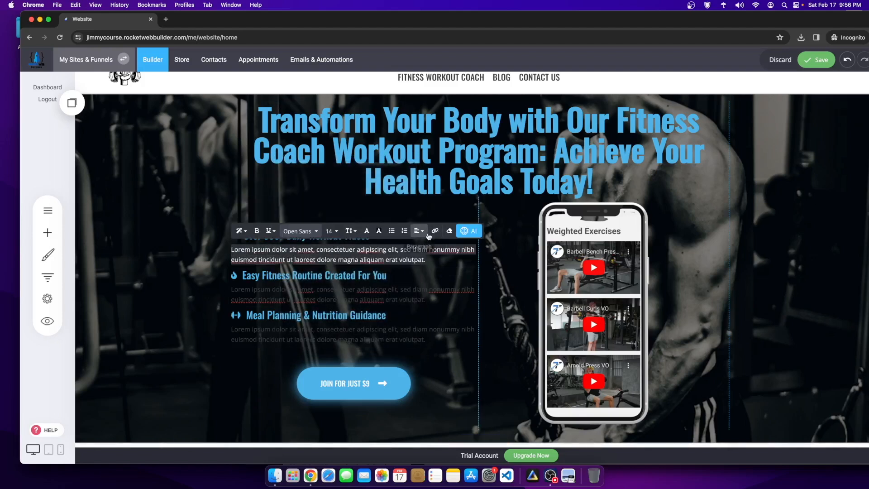
left_click(462, 232)
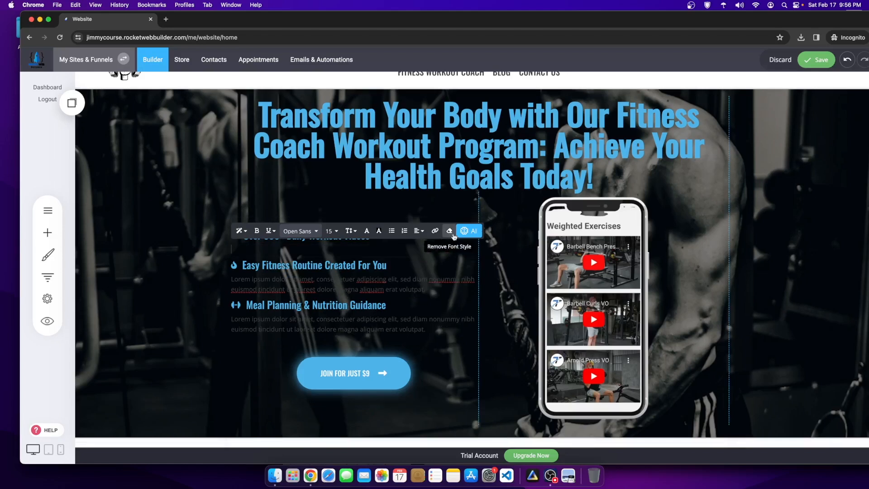
left_click(475, 180)
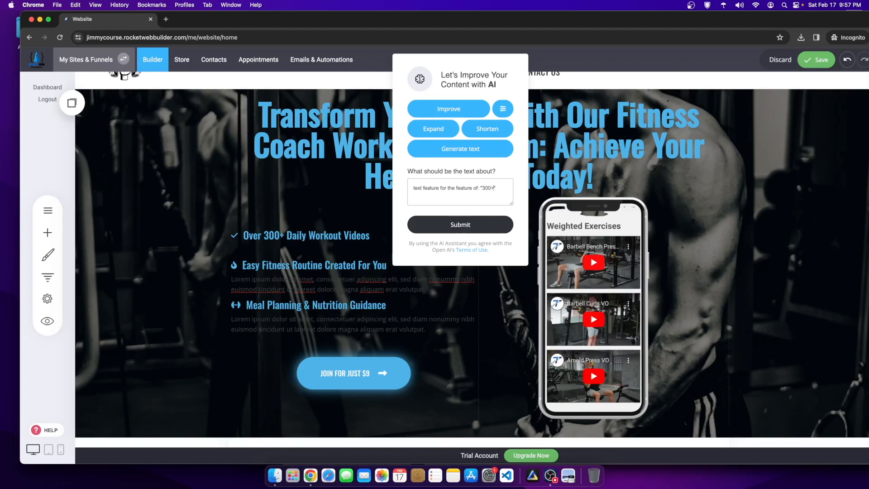
type("ily")
key("Return")
left_click_drag(420, 185, 511, 218)
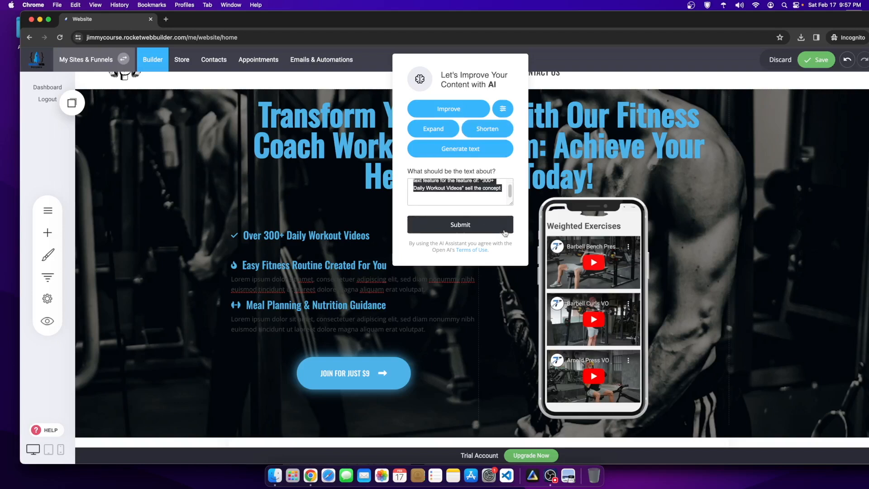
left_click(466, 222)
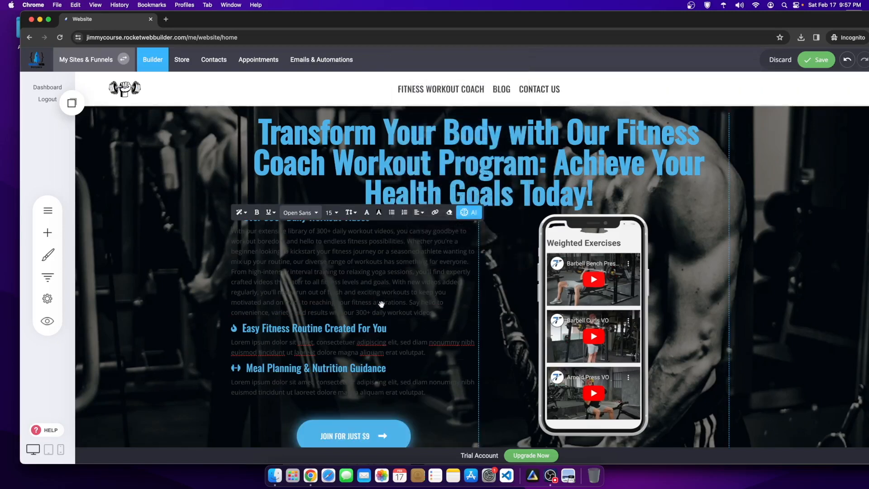
Step: Delete the generated sentences that follow 'fitness levels and goals.'
left_click(249, 236)
left_click_drag(241, 231, 389, 285)
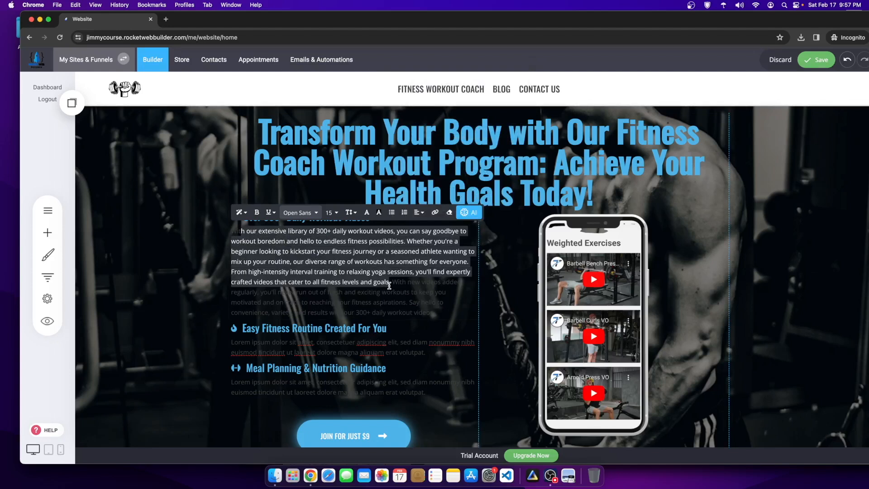
left_click(429, 293)
left_click_drag(444, 313, 250, 222)
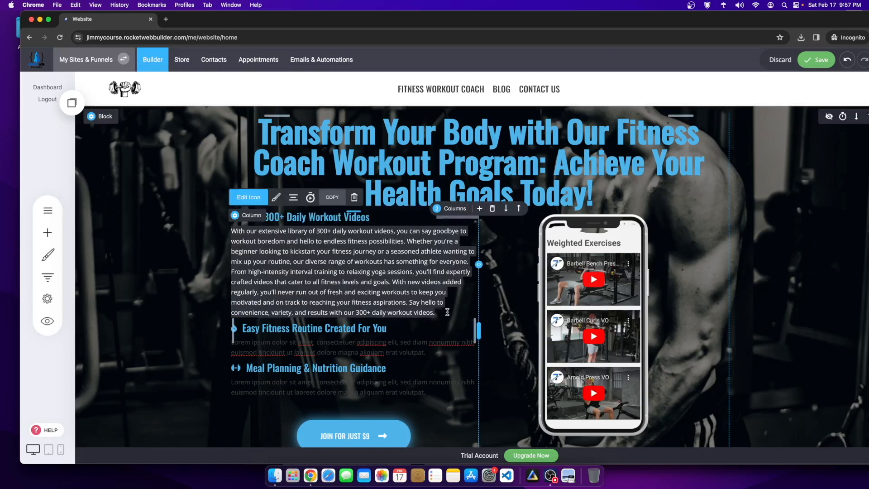
left_click_drag(435, 313, 290, 240)
key("BackSpace")
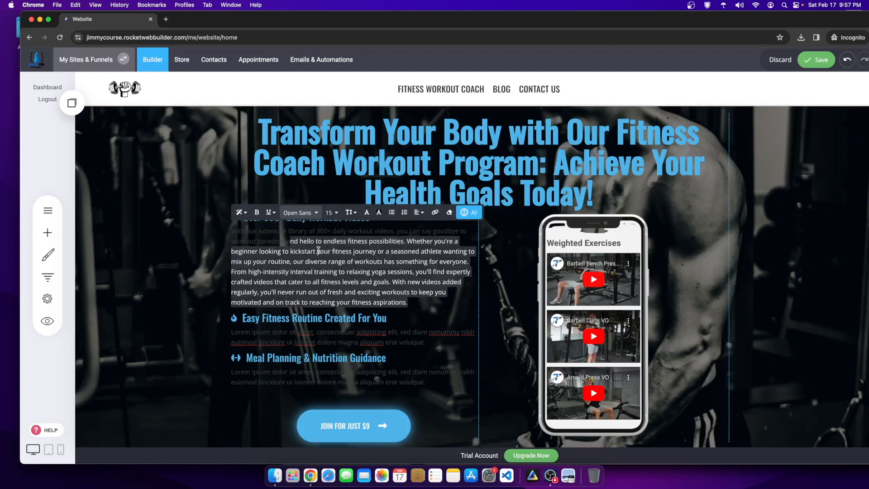
left_click(390, 281)
left_click_drag(393, 281, 428, 329)
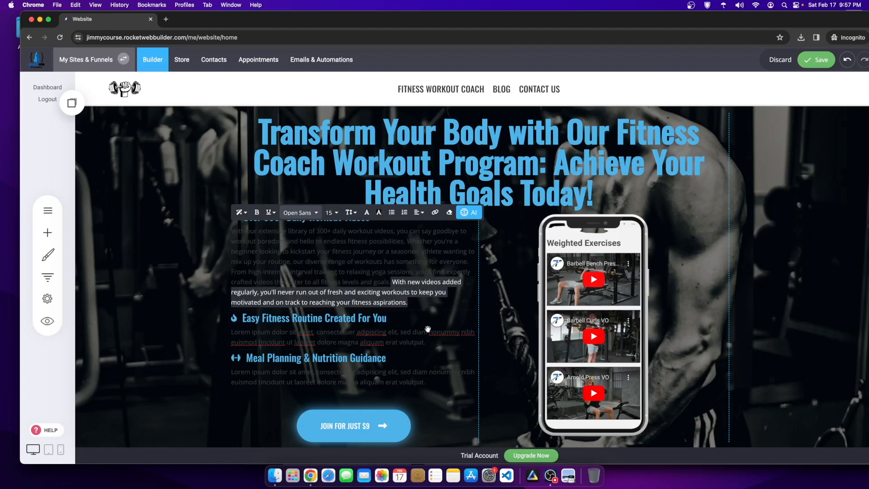
key("BackSpace")
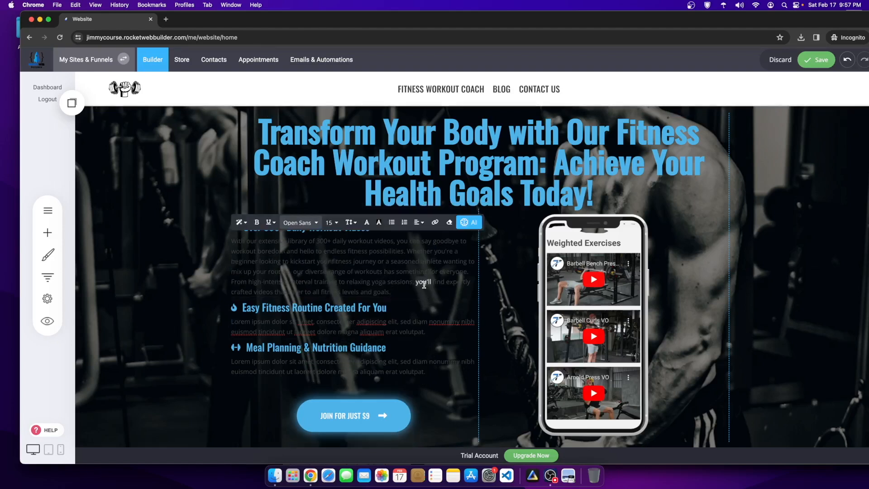
Step: Reselect the whole trimmed paragraph and bring up the AI writing assistant
scroll(409, 315, "down", 2)
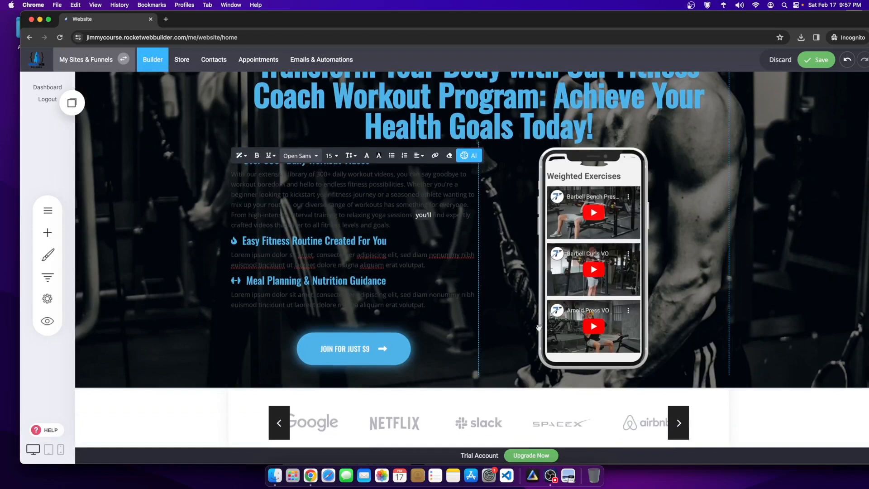
scroll(402, 286, "up", 1)
left_click(392, 243)
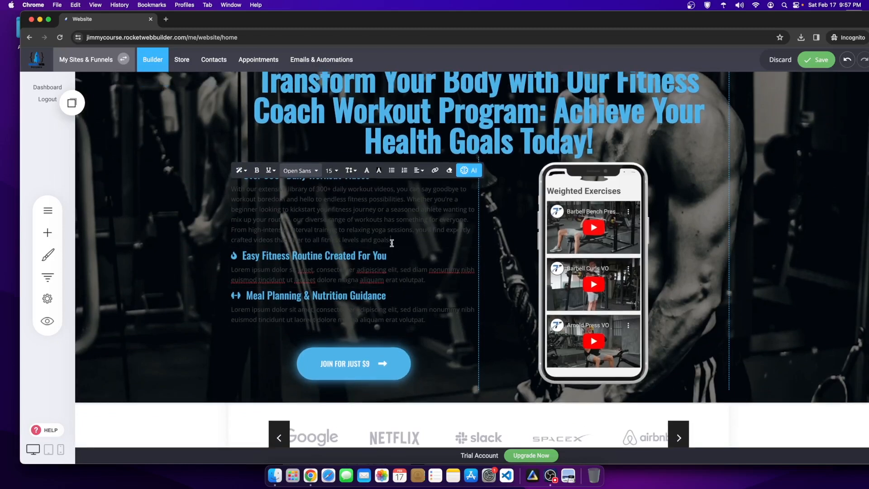
left_click_drag(393, 240, 231, 188)
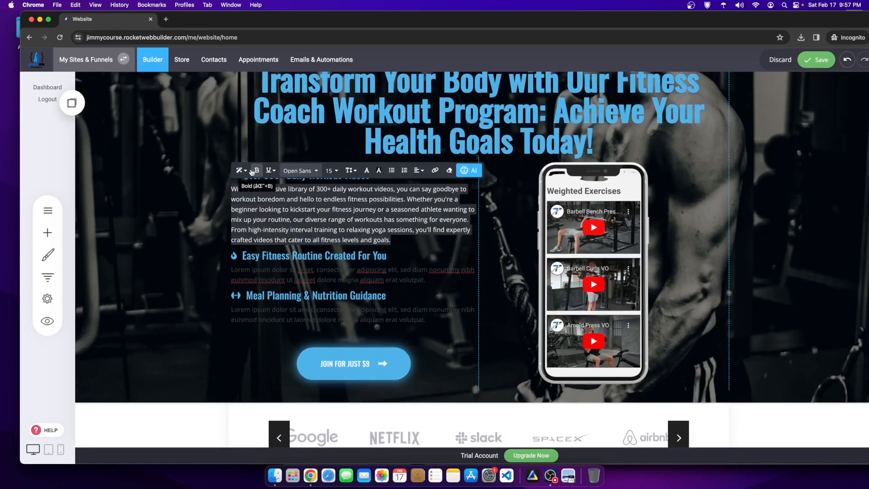
left_click(464, 172)
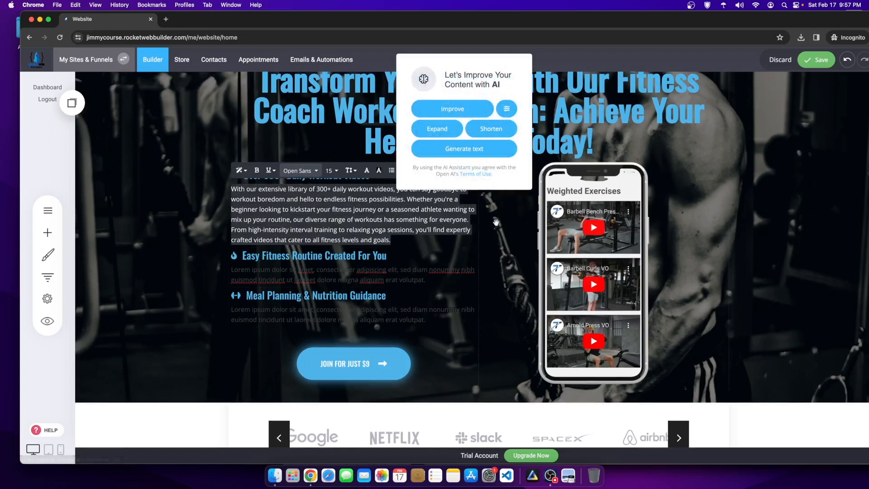
Step: Have AI shorten the paragraph and trim it to end at 'suits all levels!'
left_click(488, 130)
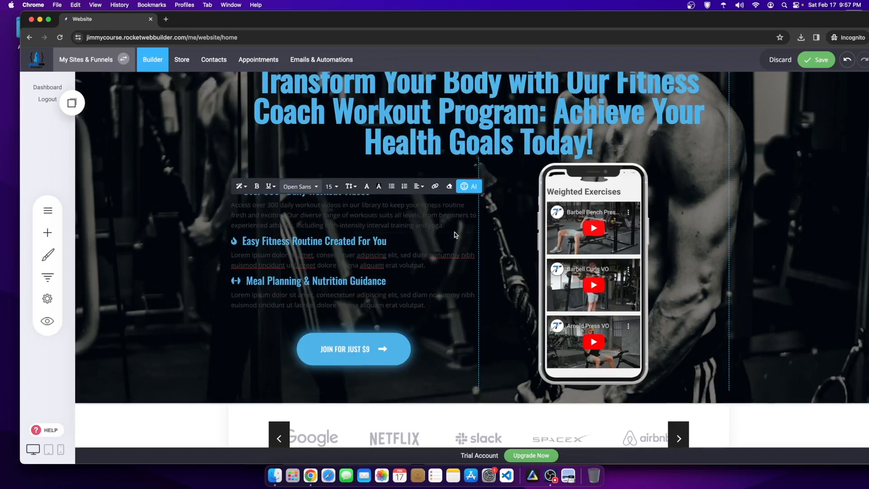
scroll(455, 231, "up", 1)
left_click_drag(445, 225, 411, 220)
left_click(413, 218)
left_click(452, 227, "shift")
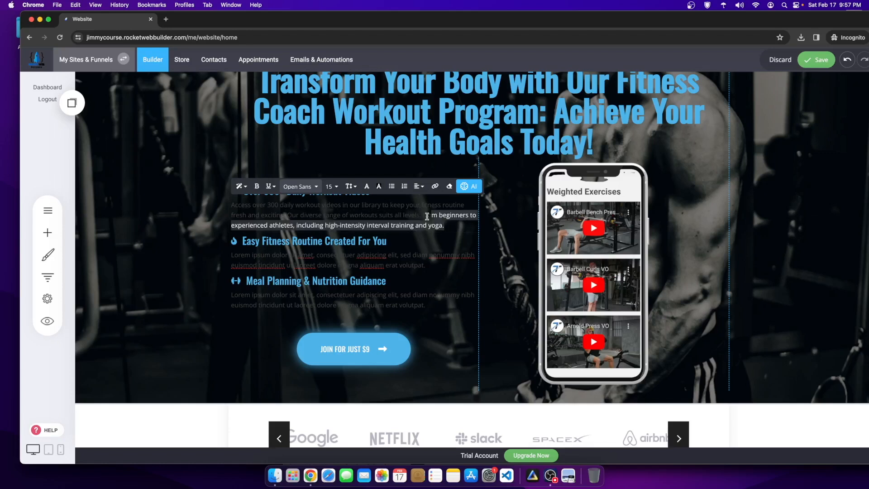
key("BackSpace")
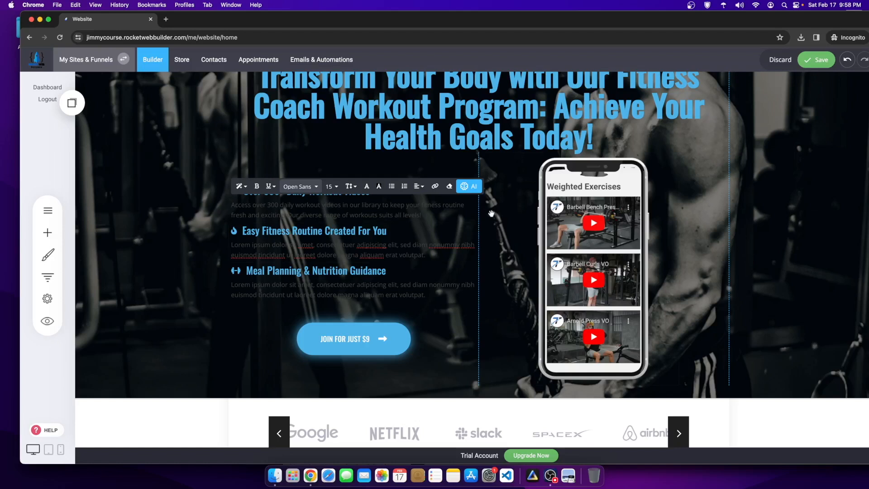
Step: Make the shortened paragraph's text white
triple_click(448, 215)
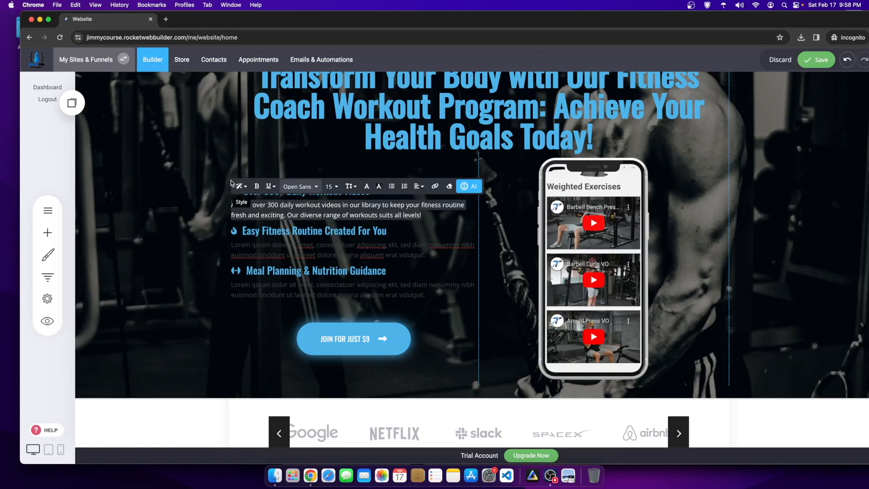
left_click(368, 188)
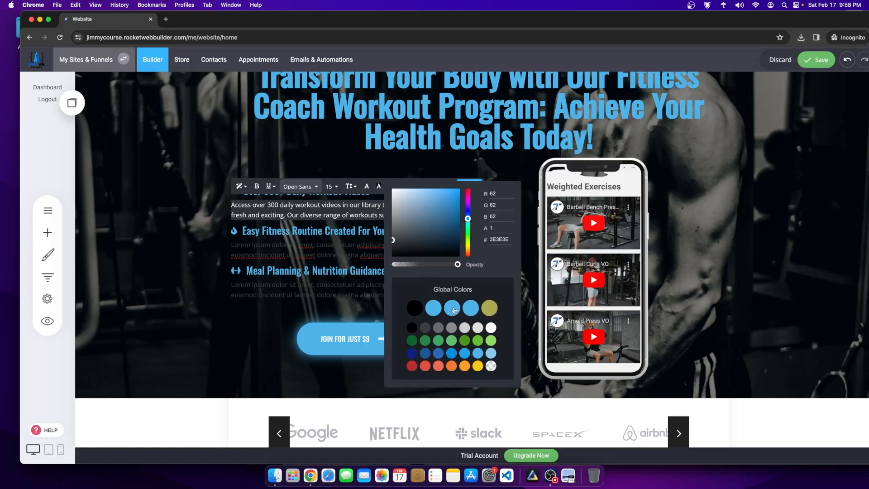
left_click(491, 327)
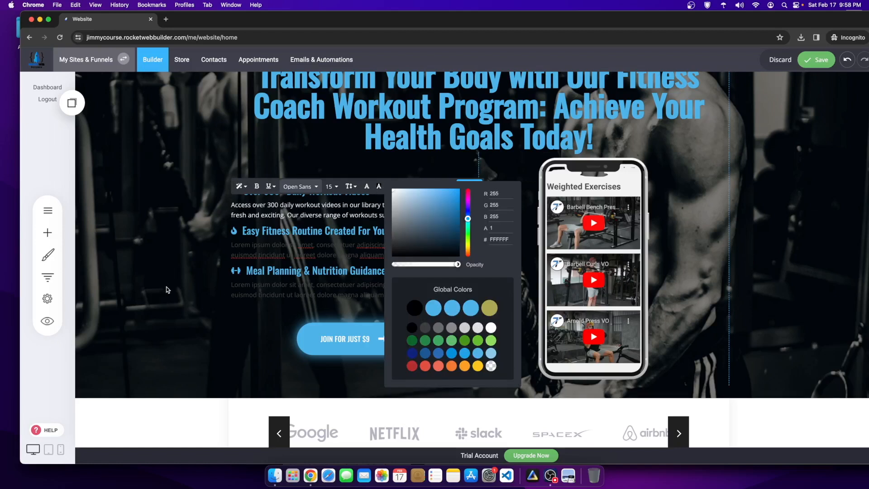
left_click(165, 288)
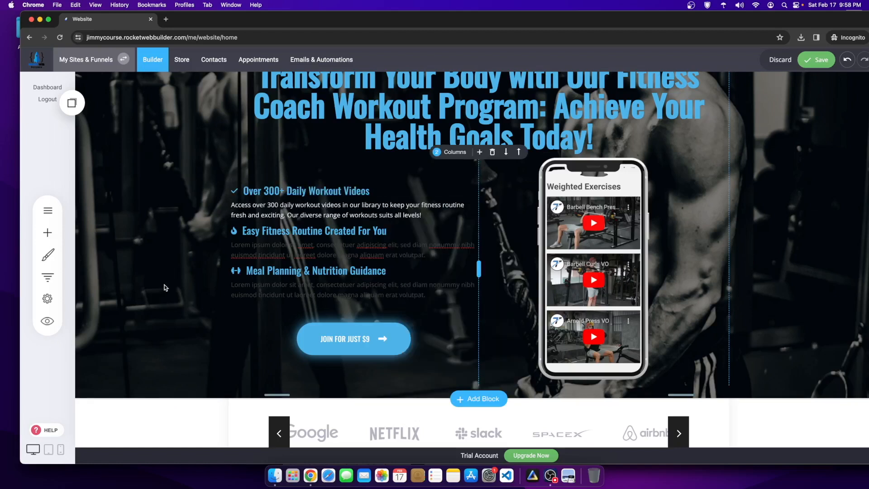
Step: Select the Lorem ipsum placeholder text in the next feature paragraph
left_click(390, 212)
left_click(412, 254)
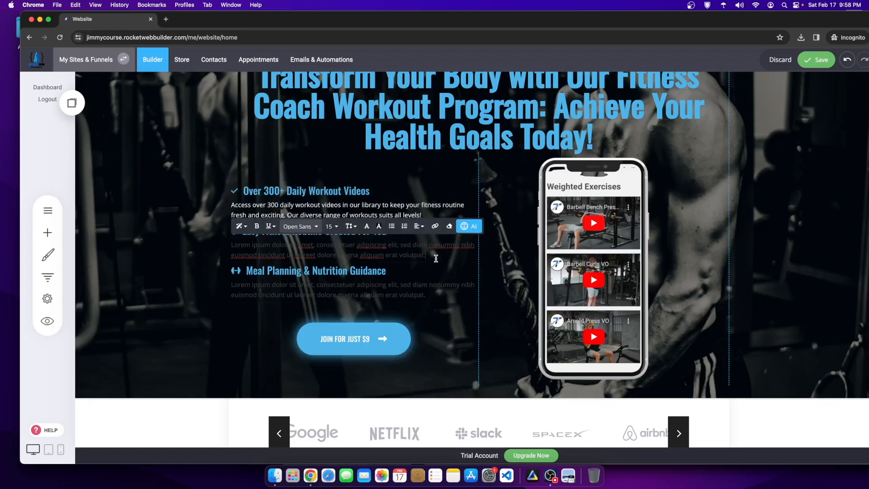
left_click_drag(436, 258, 221, 248)
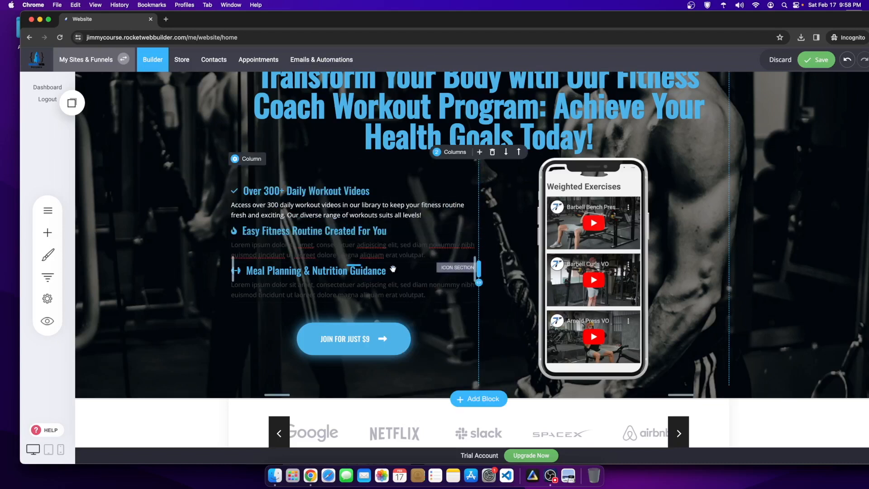
Step: Generate AI text about a custom fitness routine, keeping only the part from 'Say goodbye'
left_click(428, 256)
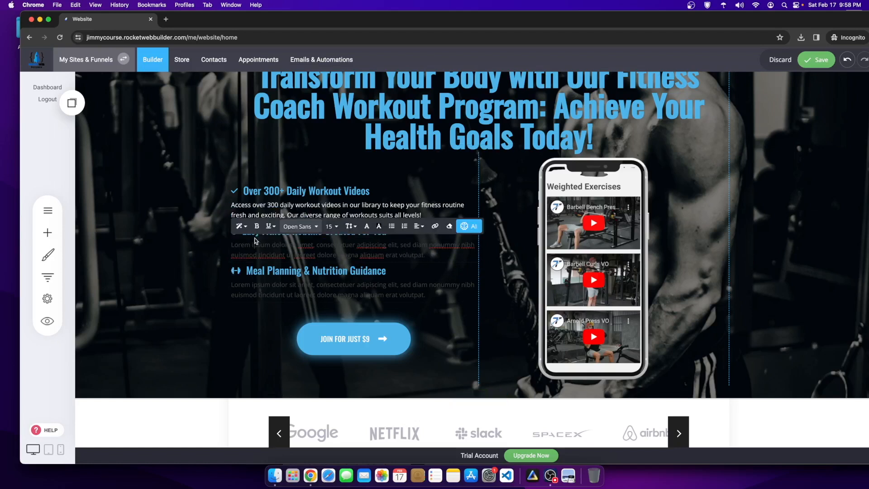
left_click(469, 226)
left_click(463, 181)
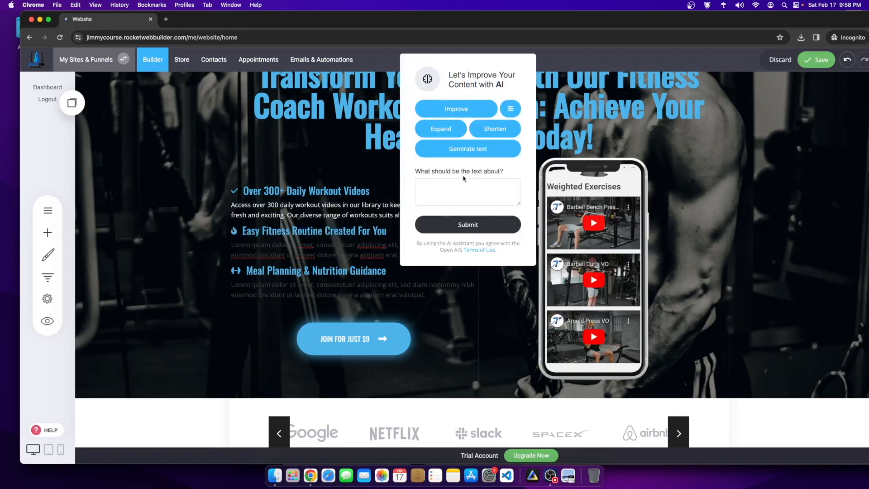
key("super+v")
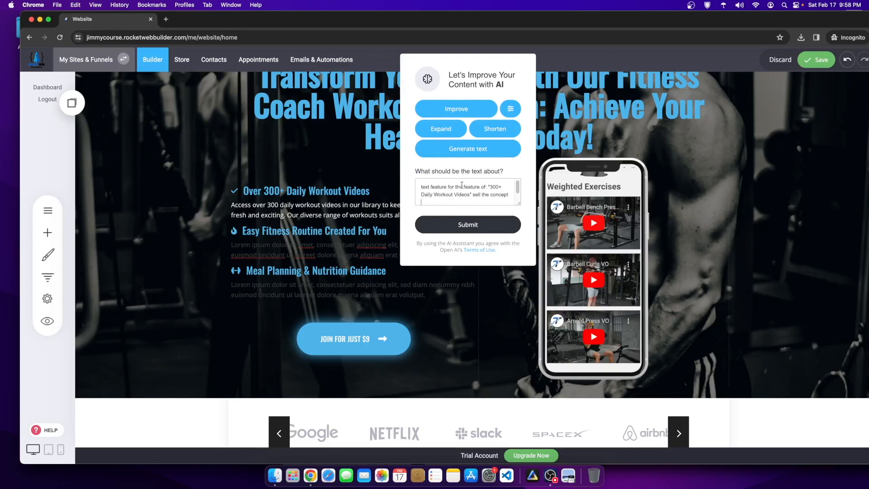
left_click_drag(490, 186, 470, 194)
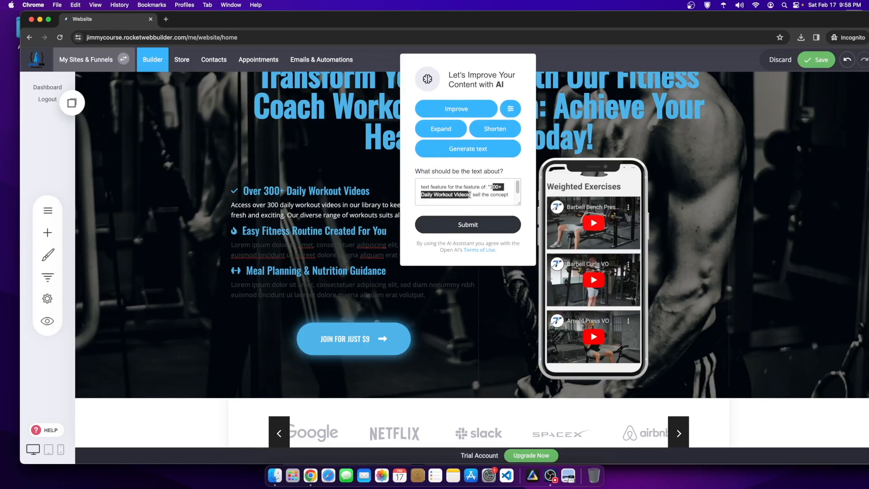
type("cu")
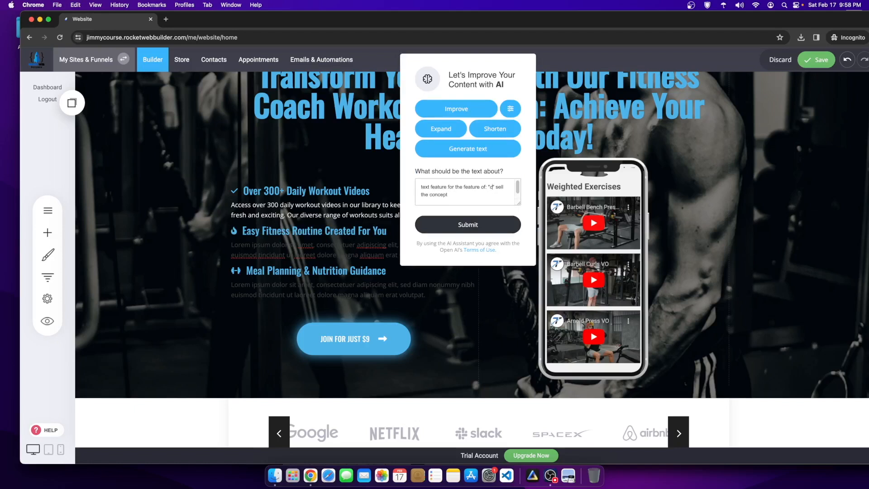
type("stom fitness routine")
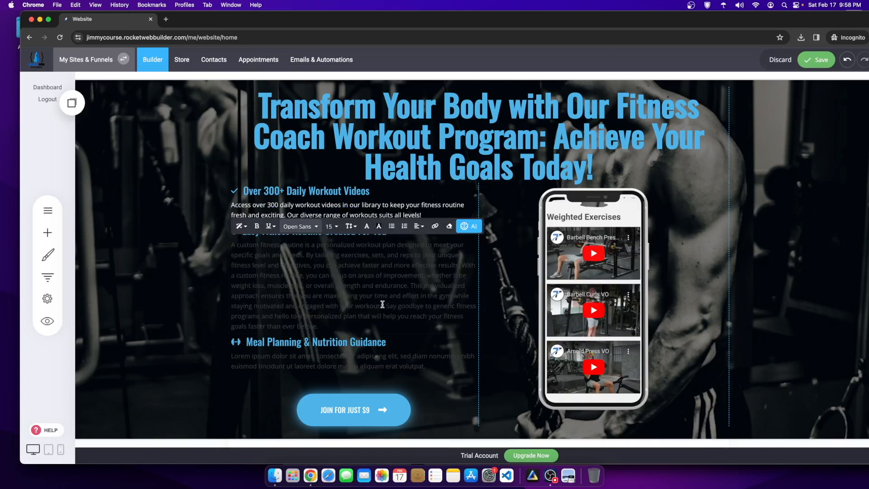
left_click_drag(386, 304, 193, 240)
key("BackSpace")
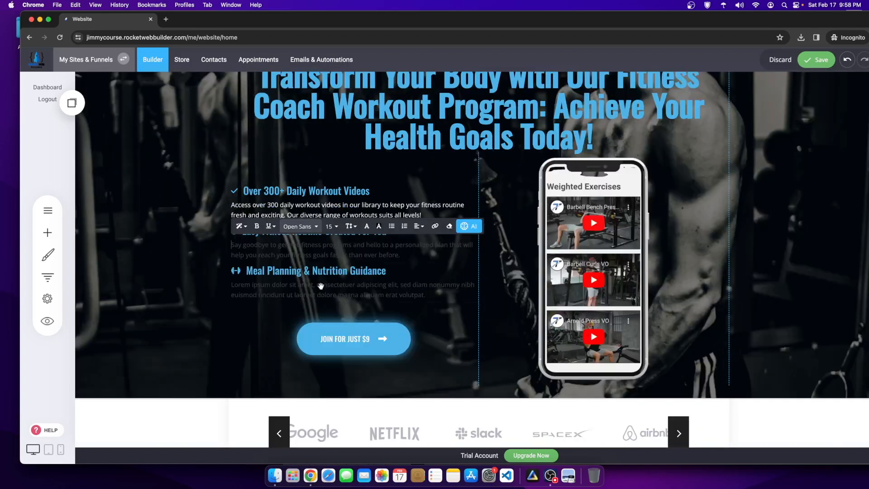
left_click(430, 257)
Step: Make the 'Say goodbye to generic fitness programs' paragraph white
left_click_drag(406, 255, 231, 244)
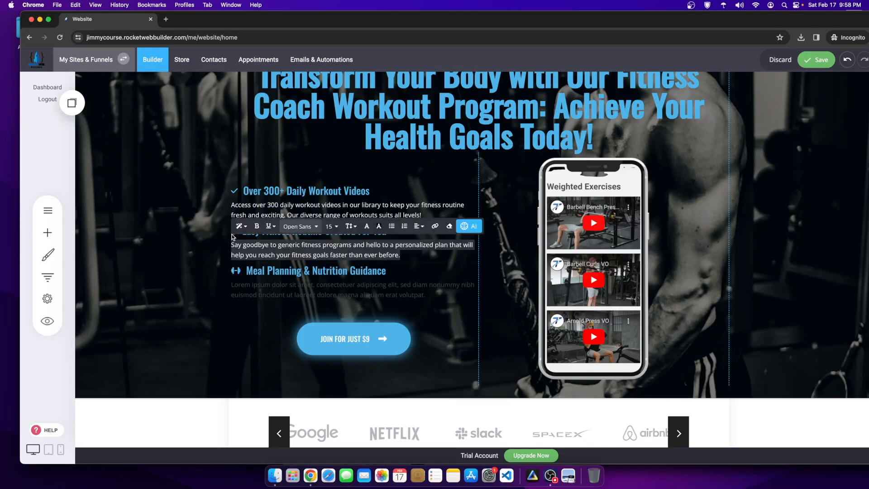
left_click(368, 227)
left_click(491, 367)
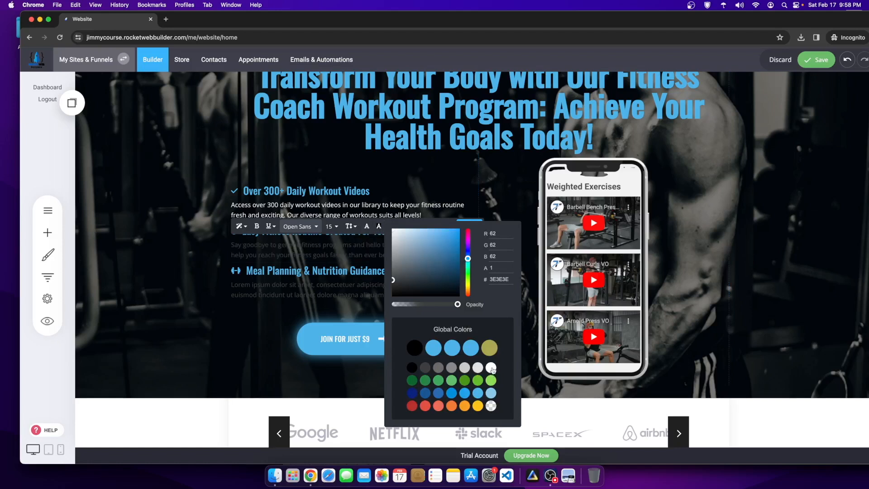
left_click(285, 294)
left_click(286, 294)
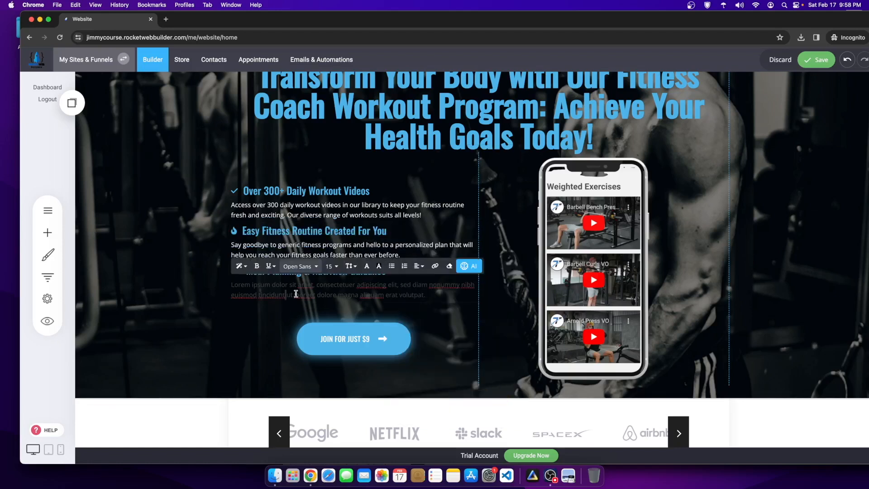
Step: Select the Meal Planning placeholder and generate AI text from a pasted meal-planning prompt
left_click(197, 307)
left_click(417, 290)
left_click_drag(425, 295, 199, 285)
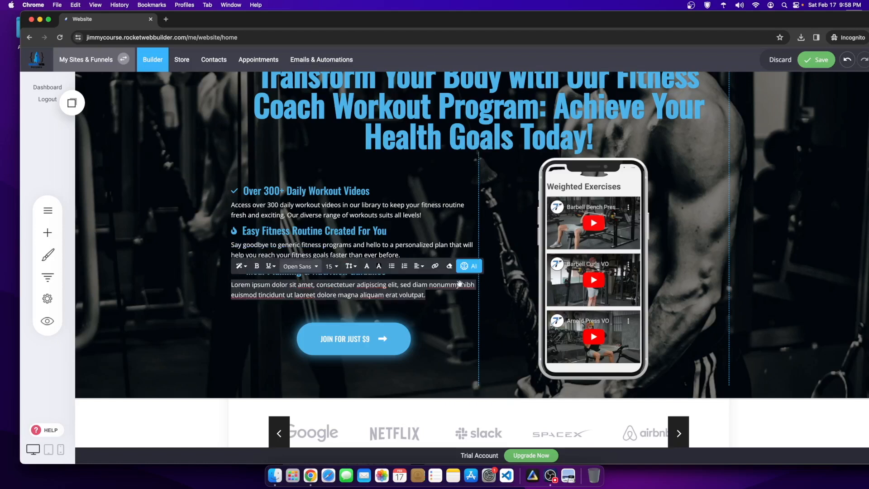
left_click(469, 266)
left_click(468, 218)
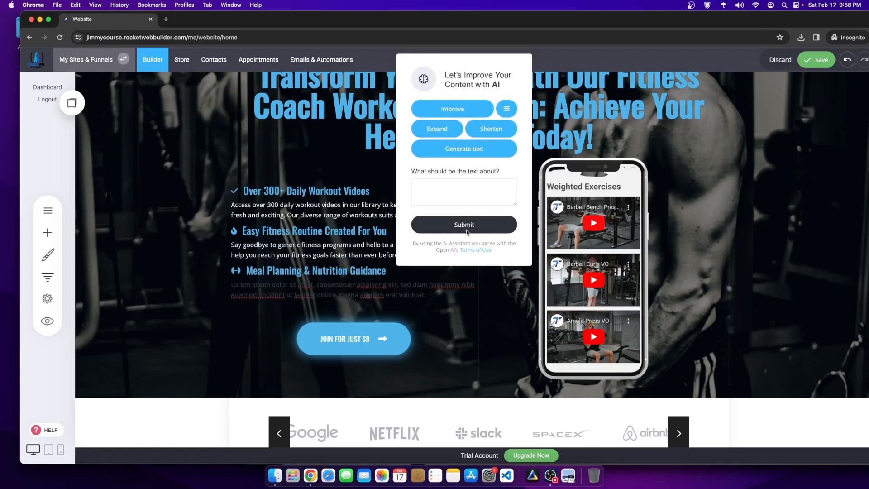
left_click(435, 198)
type("text feature for the feature of: \"300+ Daily Workout Videos\" sell the concept")
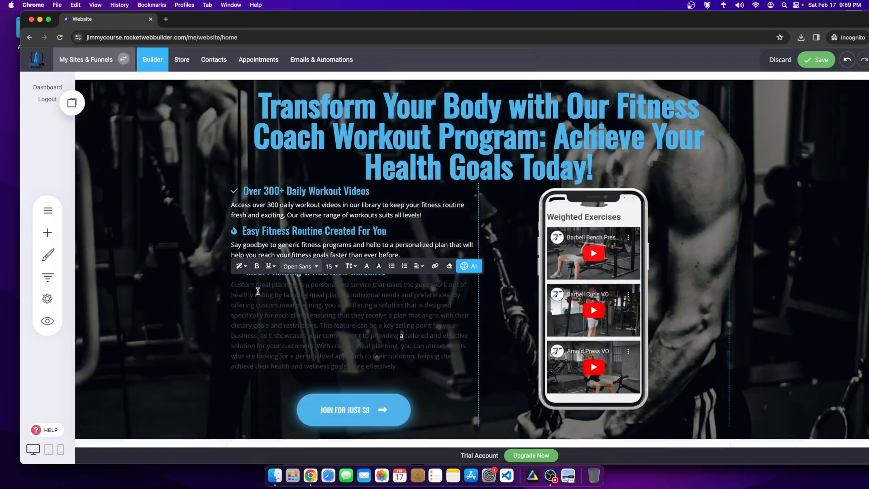
Step: Delete the extra generated sentences from 'you are offering' through 'effectively'
left_click_drag(245, 286, 301, 292)
left_click(303, 290)
left_click(283, 295)
left_click_drag(324, 305, 405, 366)
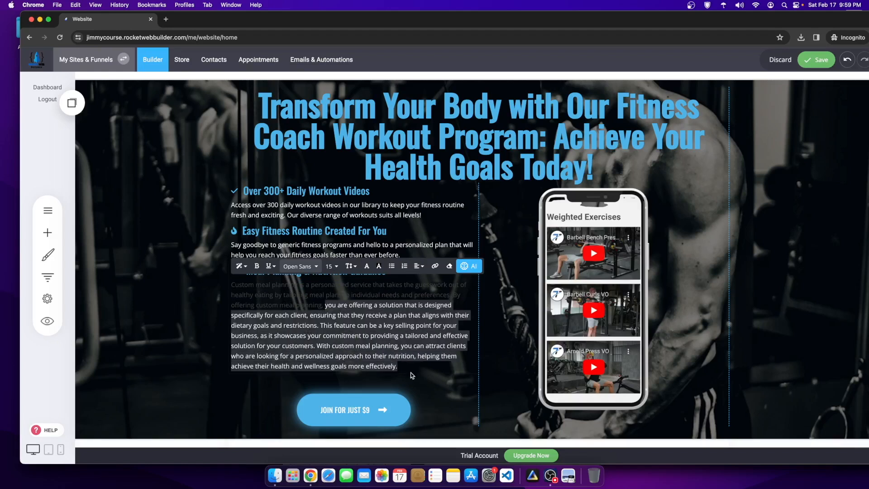
key("BackSpace")
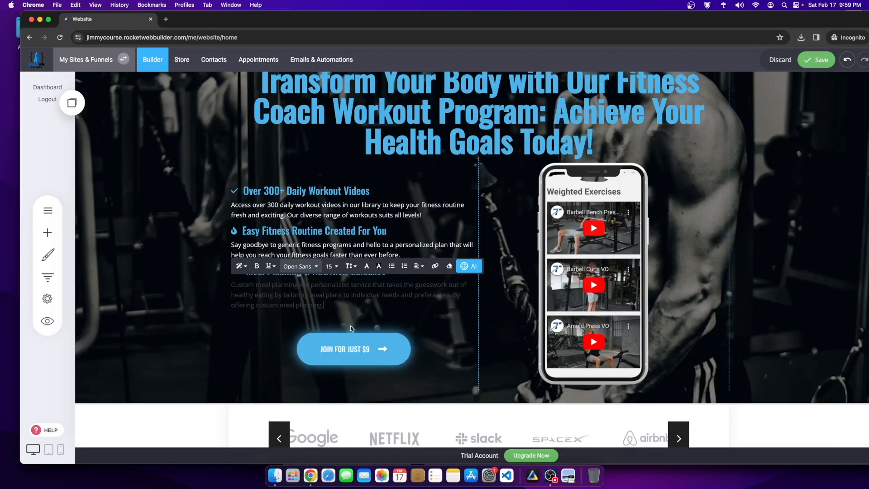
Step: Make the Custom meal planning paragraph's text white
scroll(317, 332, "up", 1)
left_click_drag(329, 345, 240, 321)
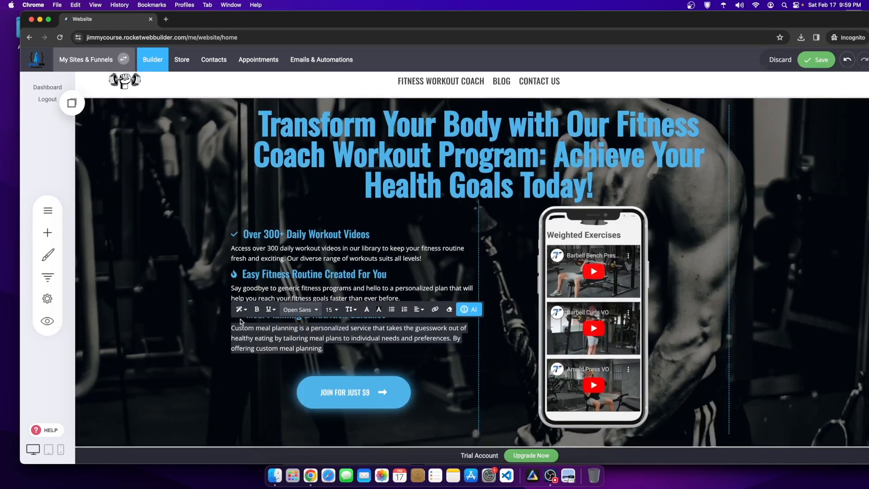
left_click(367, 309)
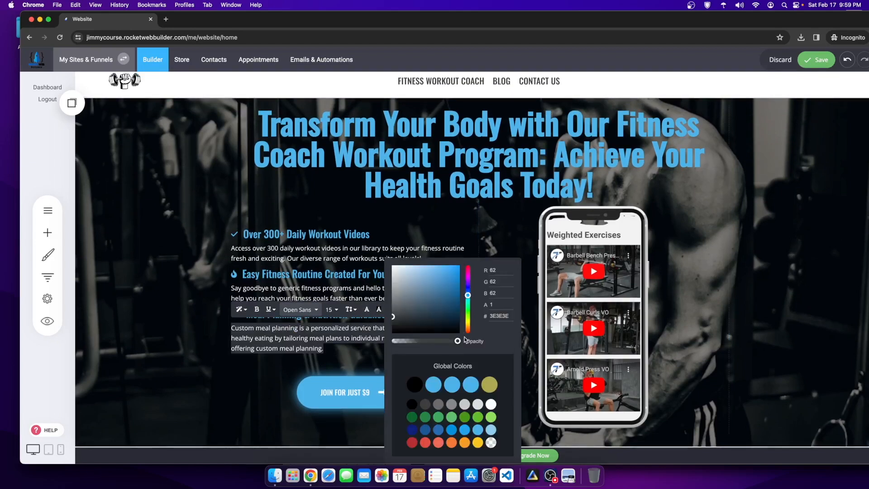
left_click(492, 404)
left_click(754, 268)
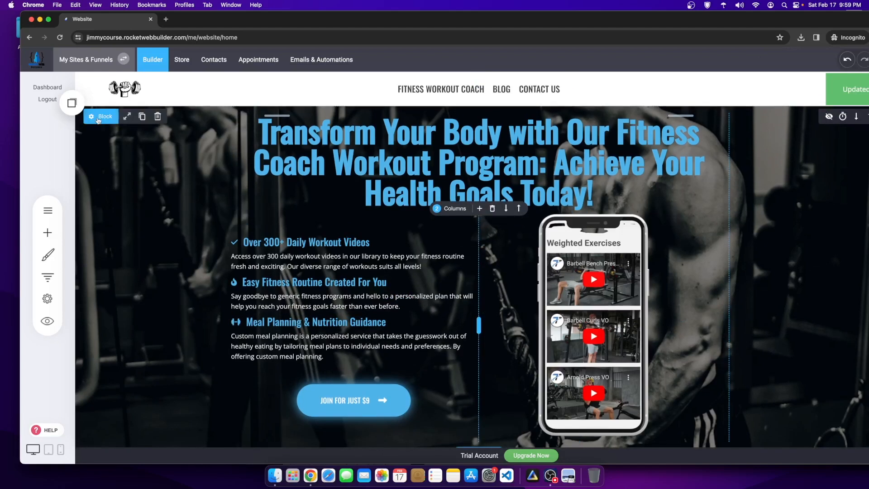
Step: Raise the hero section's overlay colour opacity to darken the background
left_click(100, 117)
left_click(147, 351)
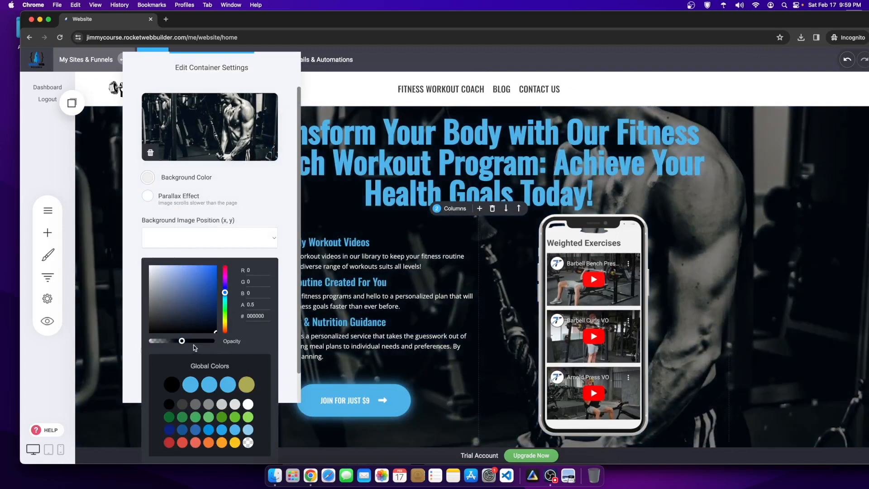
left_click_drag(182, 341, 199, 342)
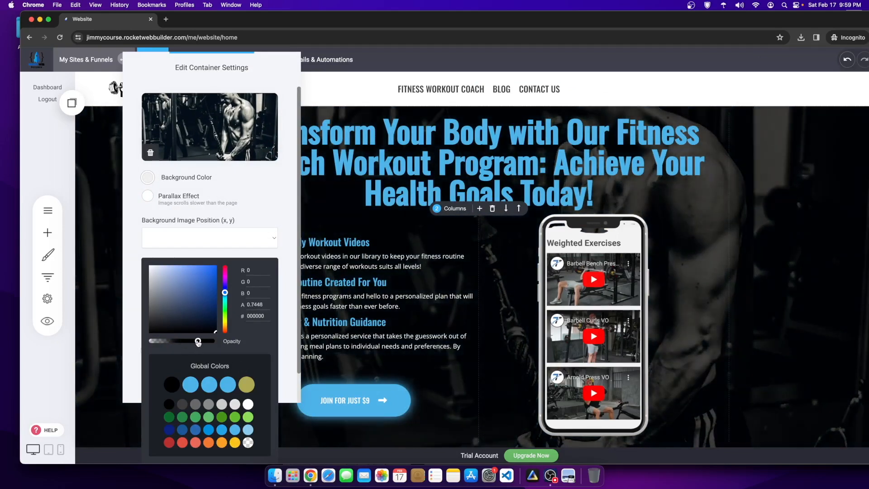
left_click(679, 334)
Step: Delete the Mini Helicopter offer section and confirm the removal
scroll(737, 328, "down", 1)
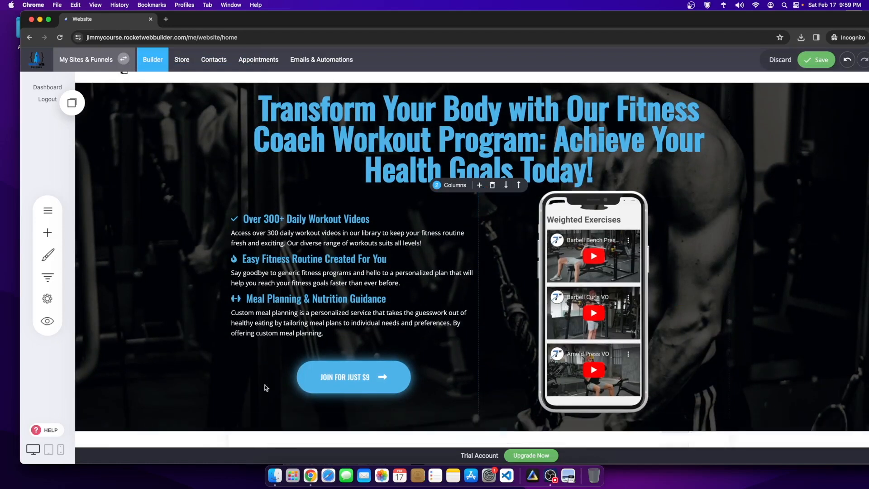
scroll(633, 294, "up", 1)
scroll(597, 207, "down", 4)
scroll(596, 207, "down", 5)
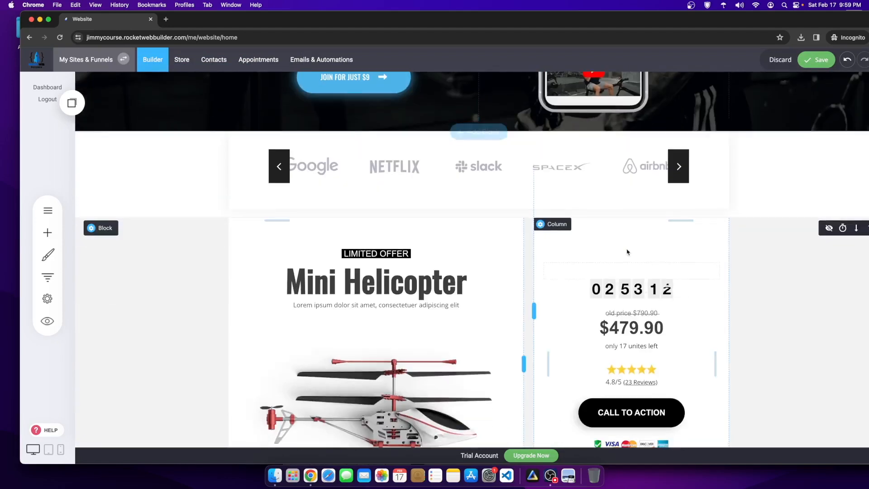
scroll(787, 289, "up", 2)
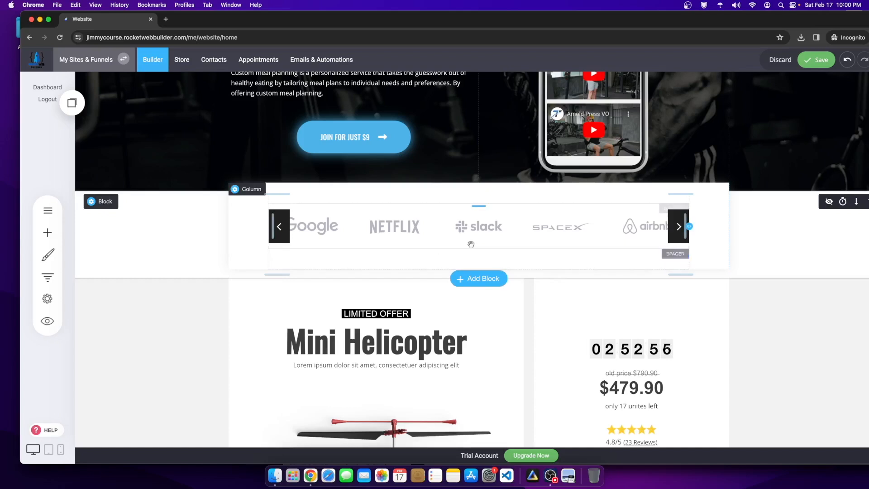
scroll(533, 213, "down", 5)
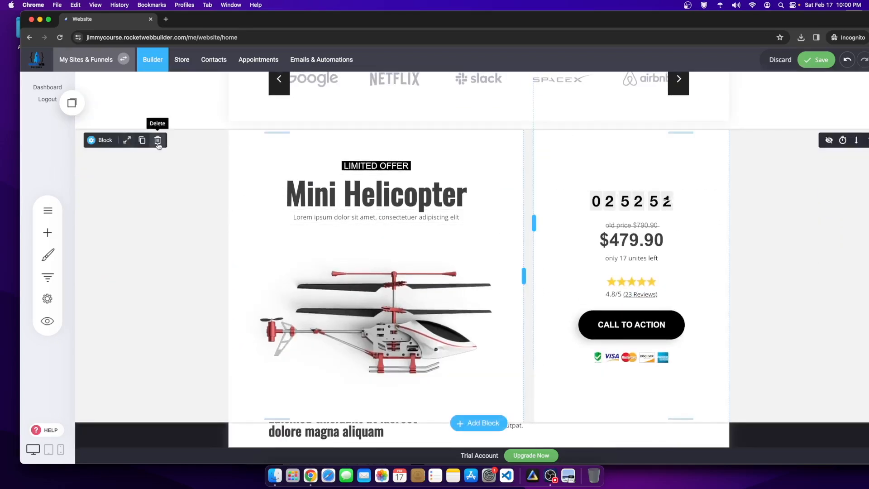
left_click(160, 138)
left_click(497, 238)
Step: Save the page
scroll(821, 284, "up", 8)
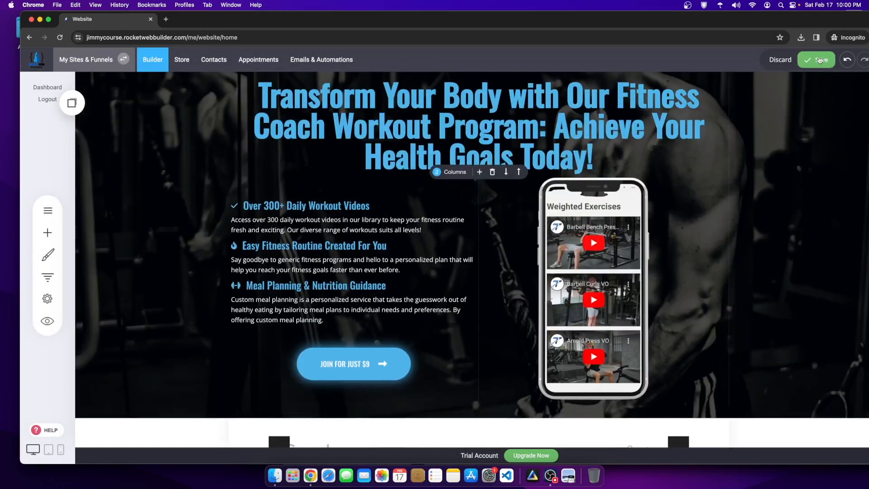
left_click(816, 60)
scroll(752, 80, "down", 8)
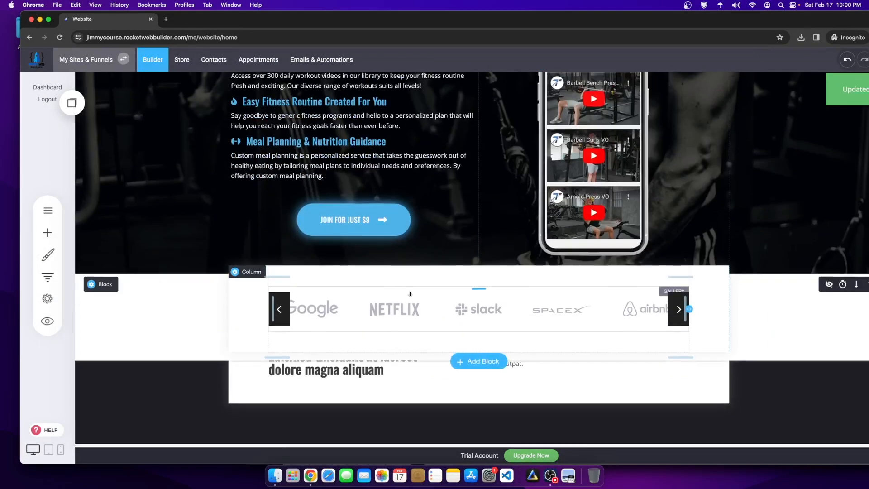
scroll(752, 260, "up", 6)
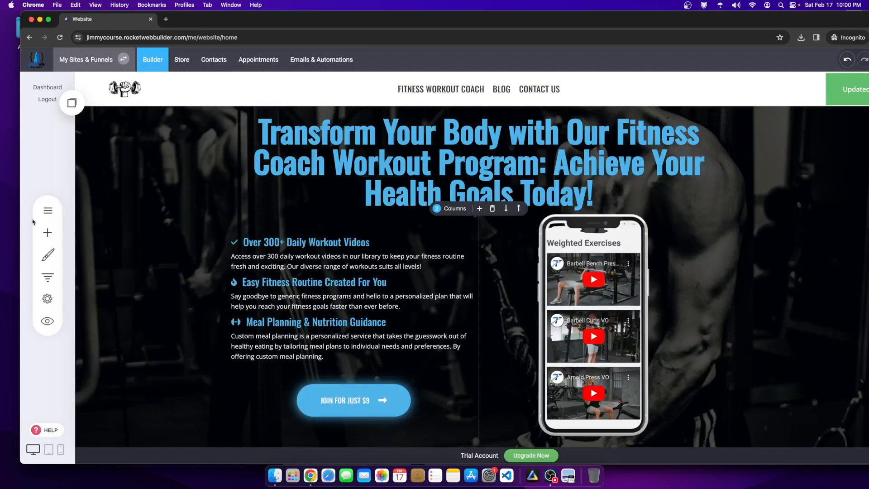
Step: Open the Fitness Workout Coach page from the Pages list and scroll through it
left_click(47, 211)
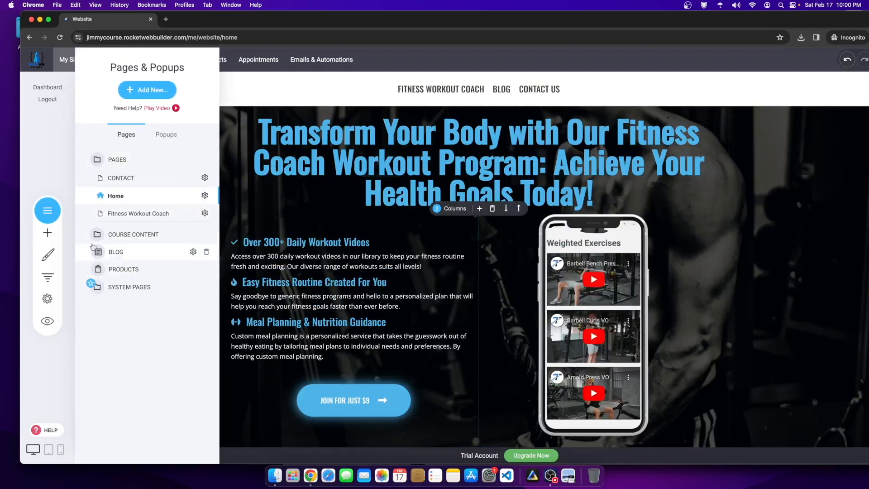
left_click(131, 213)
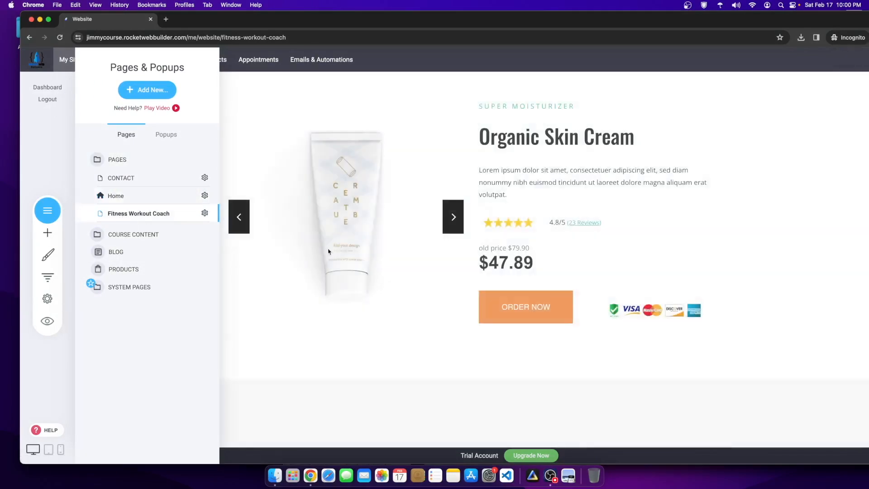
scroll(664, 311, "down", 10)
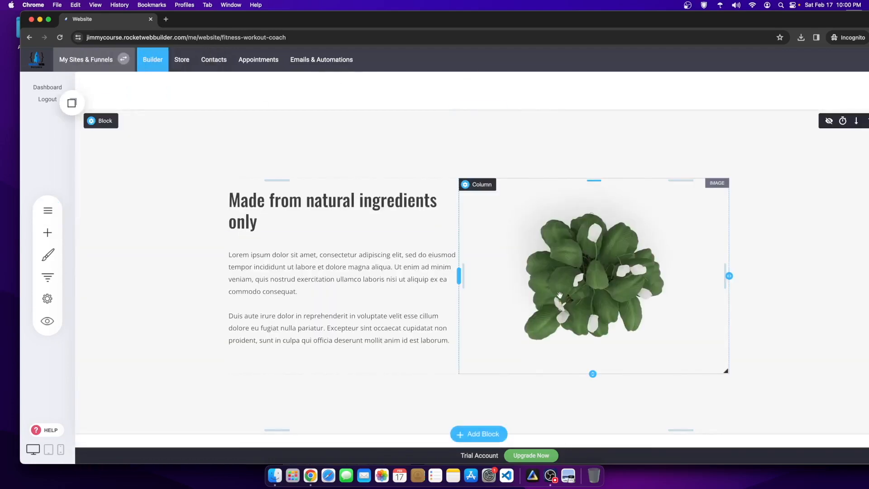
scroll(664, 311, "up", 10)
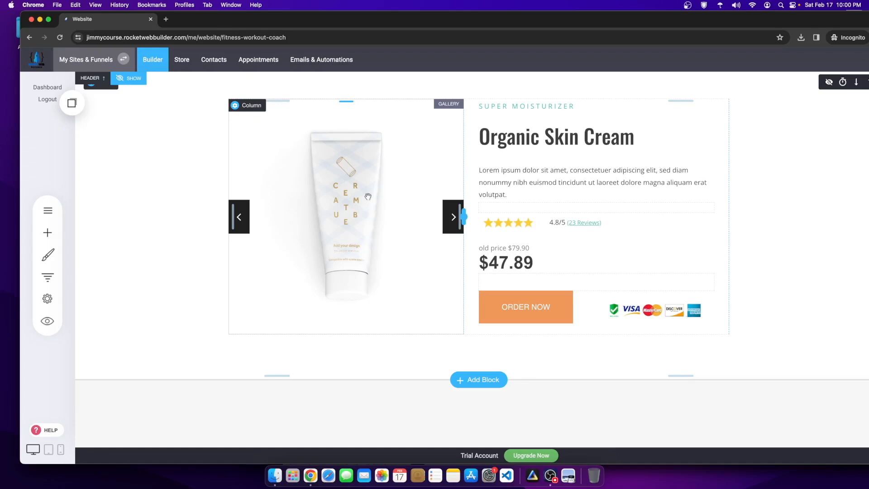
scroll(368, 196, "down", 15)
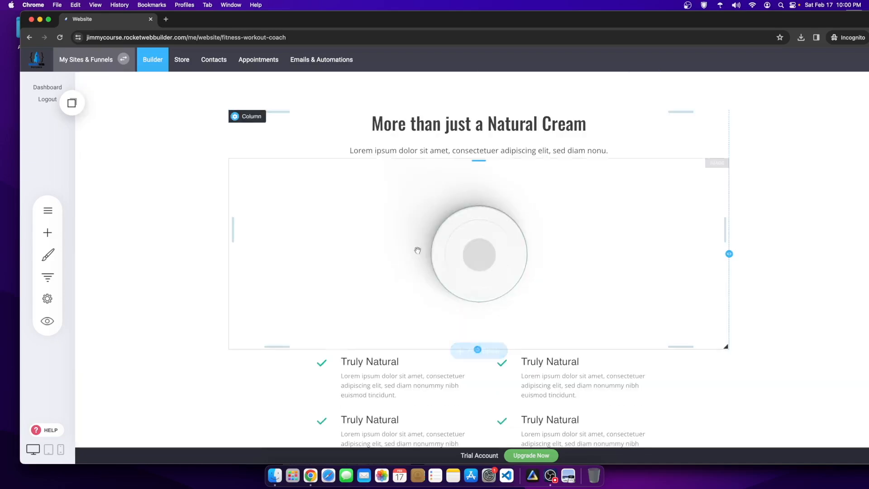
scroll(388, 245, "down", 10)
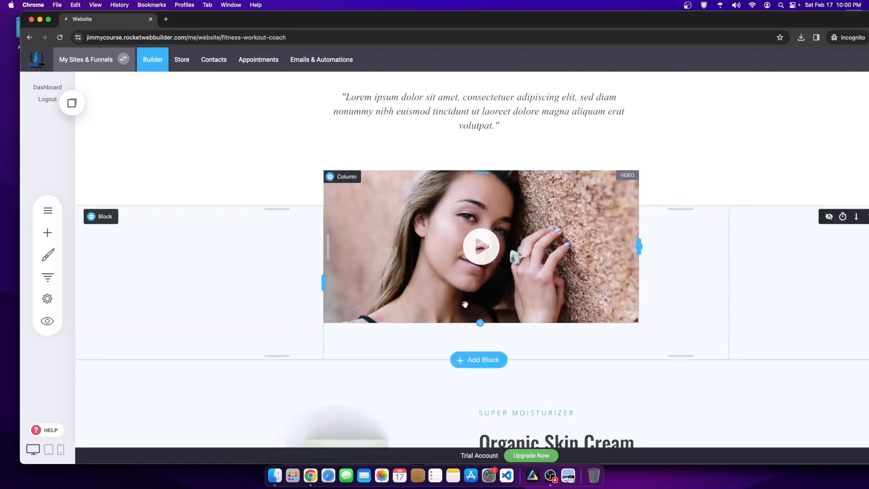
scroll(464, 305, "down", 10)
scroll(454, 302, "up", 8)
scroll(454, 303, "up", 20)
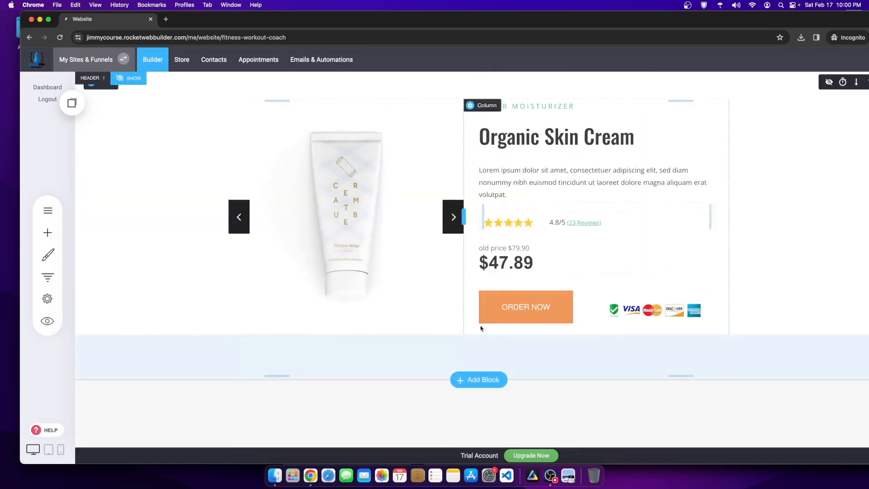
Step: Switch to OBS Studio and back to the page editor in the browser
left_click(550, 475)
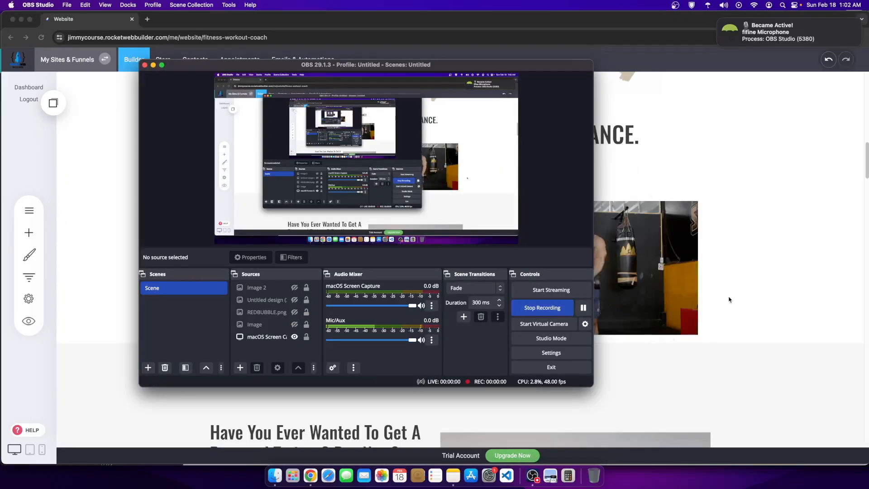
left_click(730, 299)
scroll(391, 273, "up", 10)
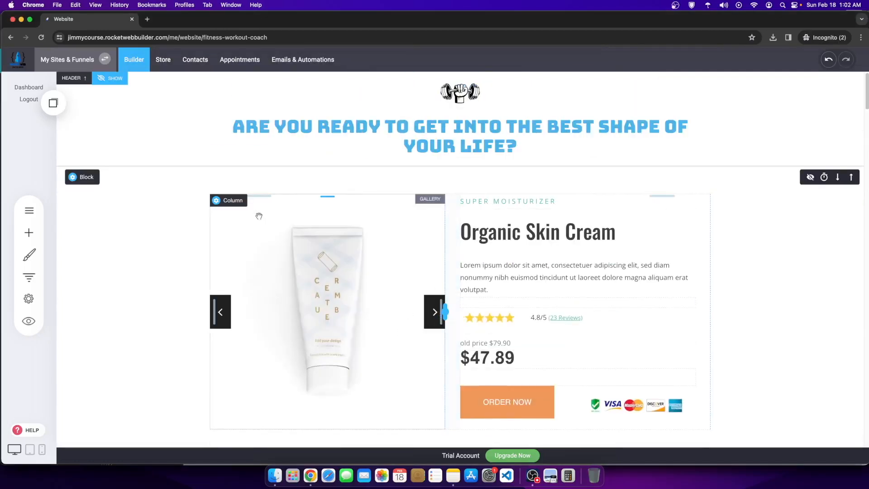
scroll(294, 233, "down", 8)
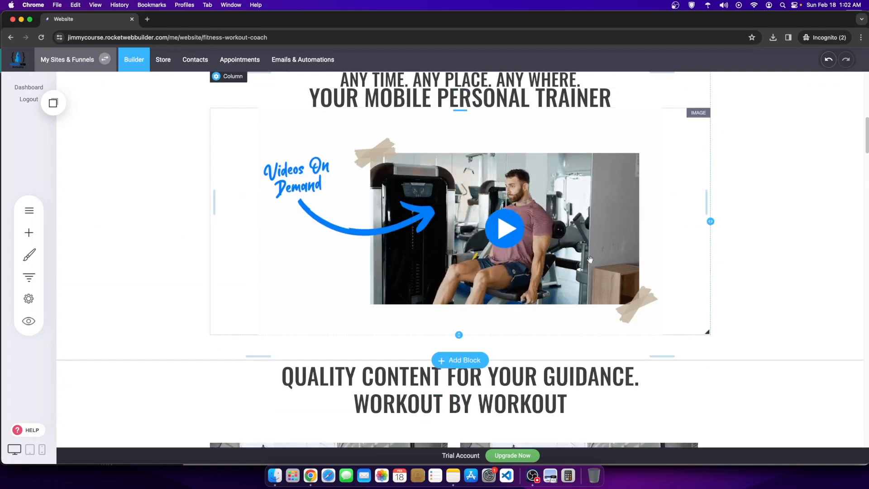
scroll(498, 275, "up", 1)
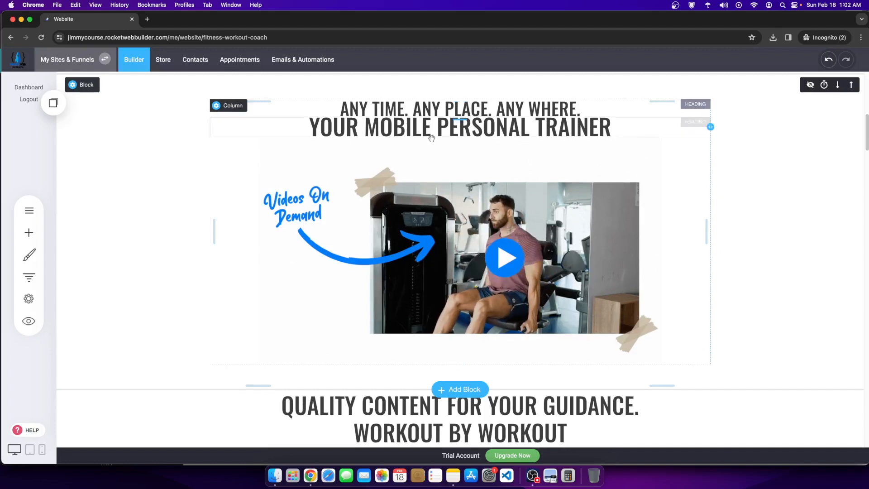
scroll(297, 341, "down", 2)
scroll(298, 343, "up", 1)
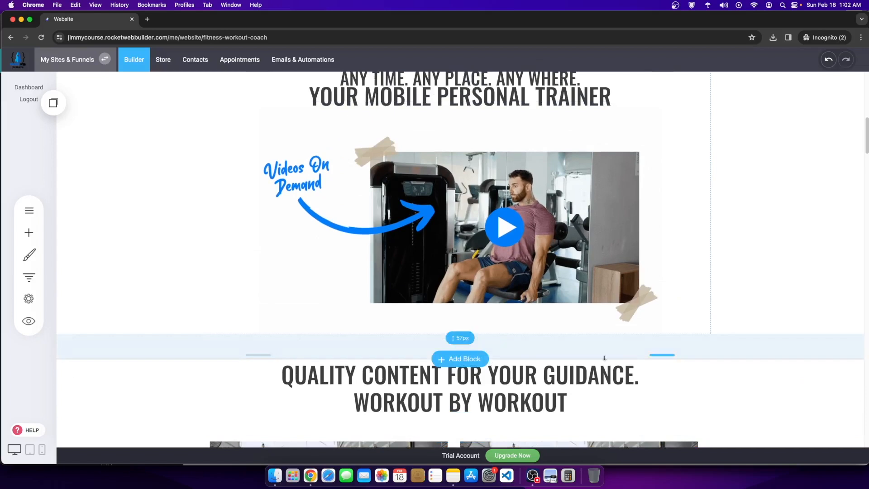
scroll(604, 339, "up", 14)
scroll(604, 317, "down", 9)
scroll(605, 308, "down", 19)
scroll(508, 288, "up", 5)
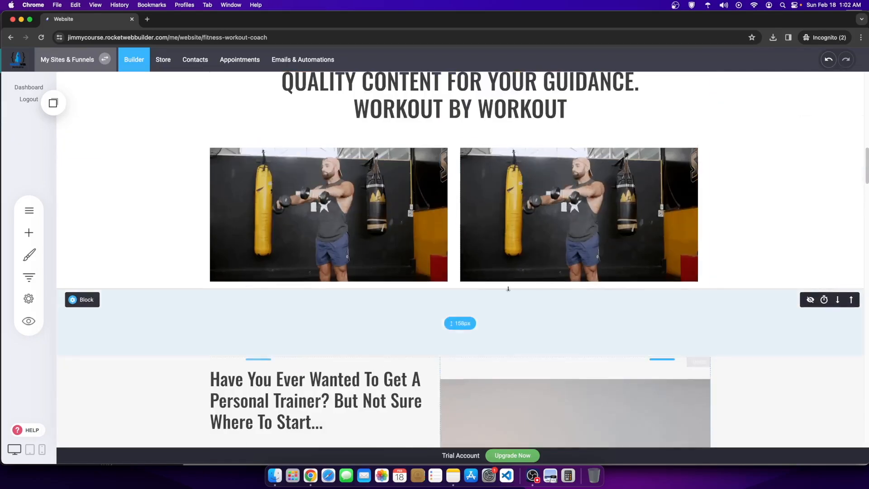
scroll(507, 289, "up", 5)
scroll(321, 212, "down", 2)
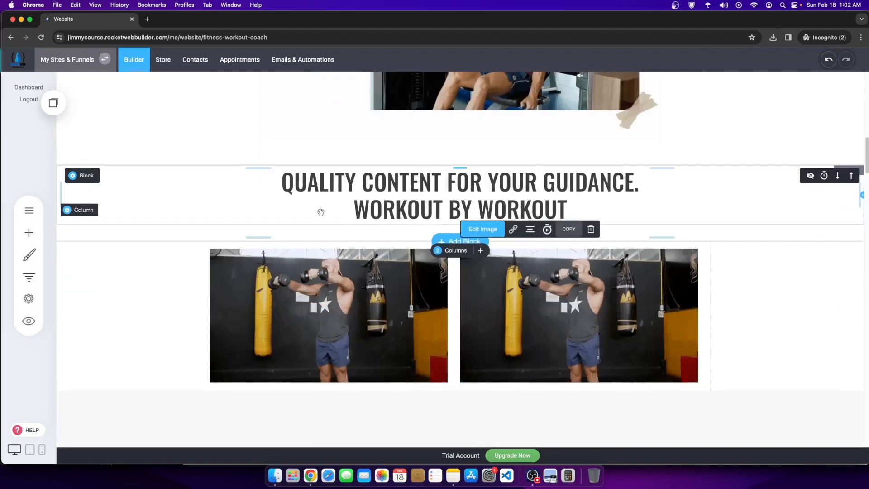
Step: Swap the right-hand GIF for the woman-exercising-on-a-mat GIF from the File Manager
left_click(484, 229)
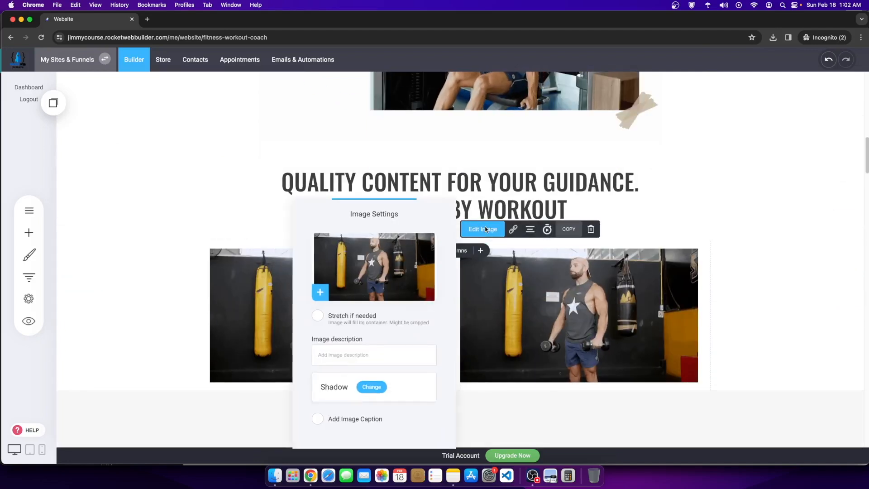
left_click(387, 271)
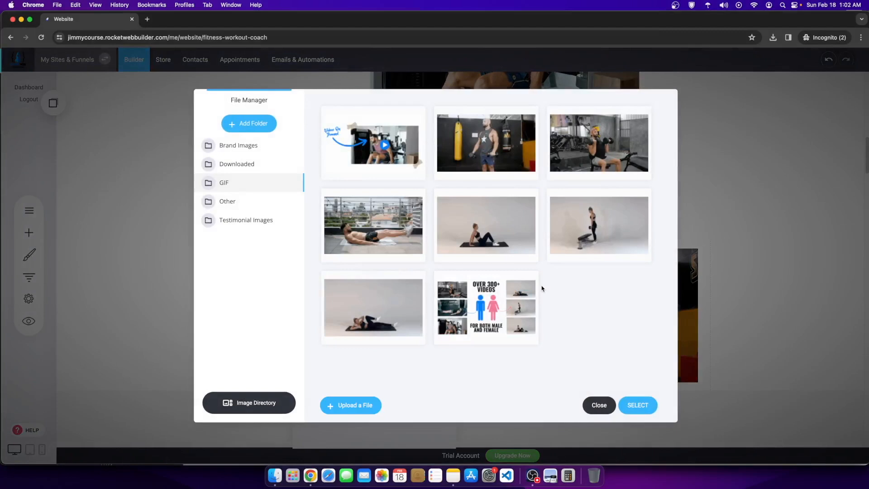
left_click(476, 240)
left_click(636, 406)
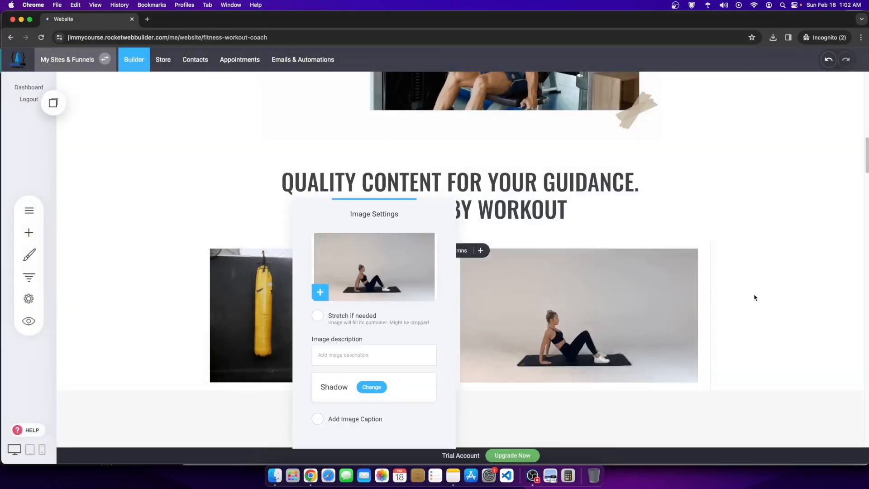
left_click(754, 297)
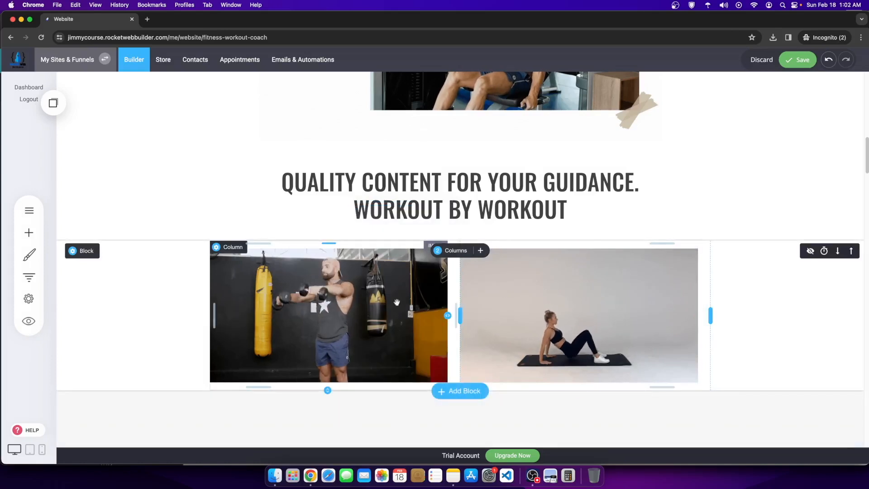
left_click(530, 296)
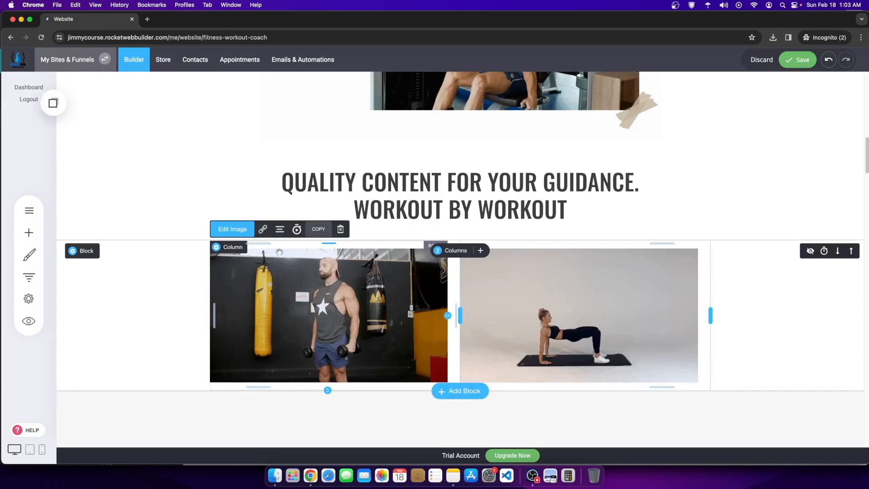
Step: Drag four Image elements from Saved Blocks under both columns, making three rows of GIFs
left_click(55, 106)
left_click_drag(99, 185, 340, 392)
scroll(283, 271, "down", 1)
scroll(282, 302, "down", 3)
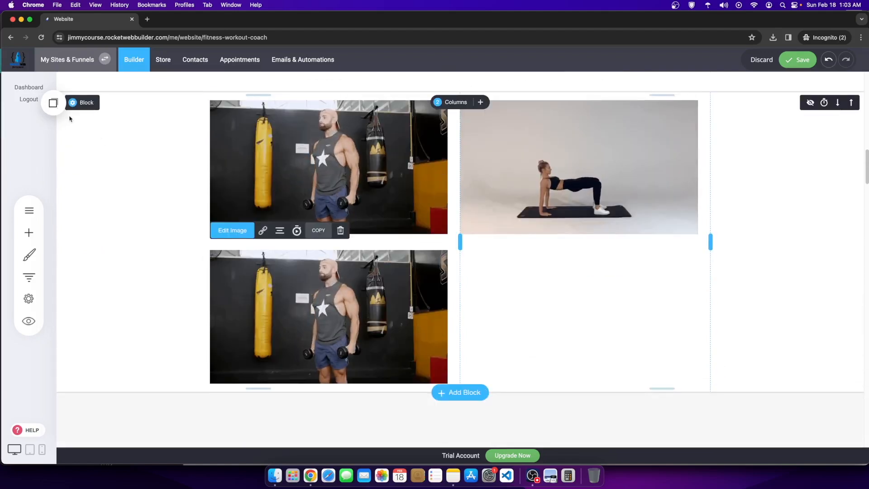
left_click(53, 103)
left_click_drag(106, 182, 536, 295)
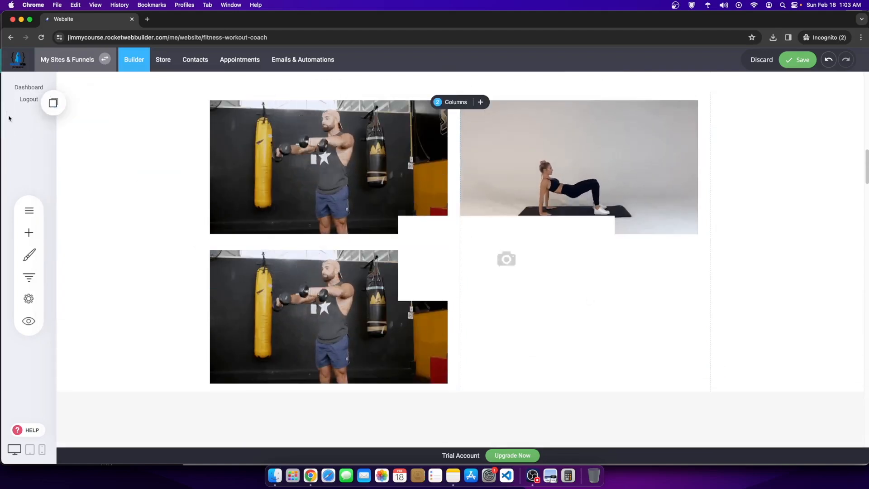
left_click(64, 102)
left_click_drag(113, 204, 334, 375)
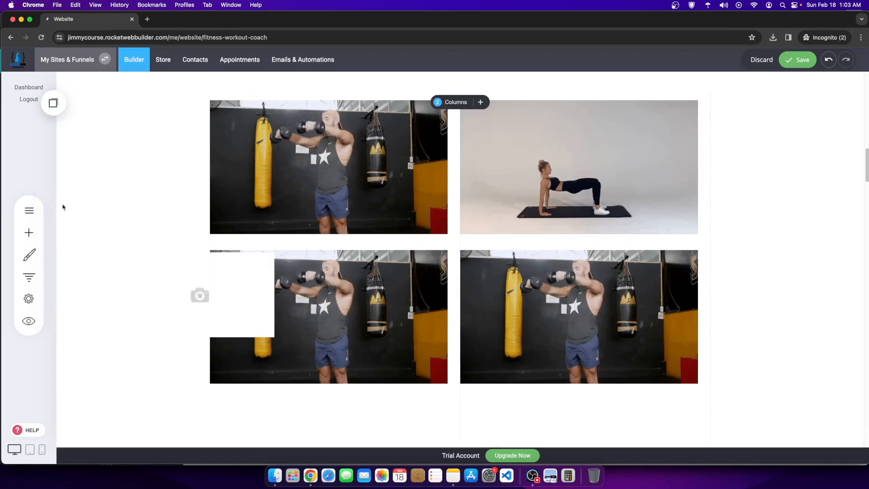
left_click(53, 102)
left_click_drag(79, 185, 587, 409)
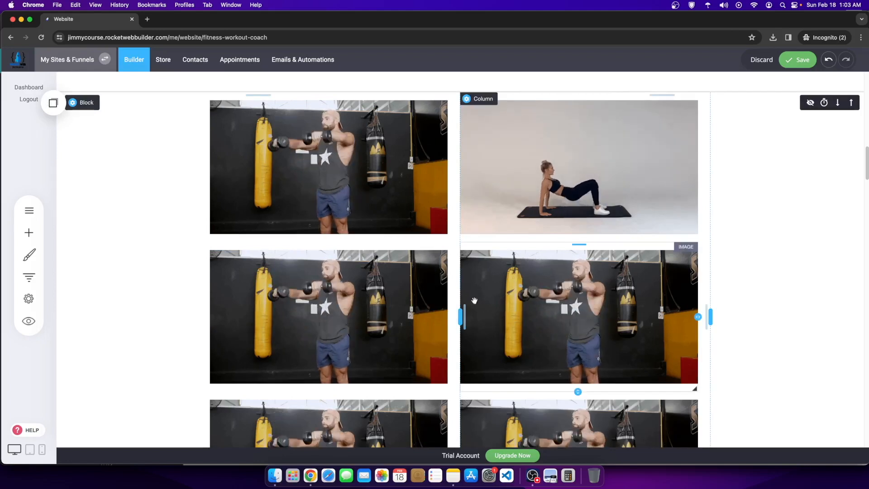
Step: Replace the first grid image with the GIF of a woman doing crunches on a mat
left_click(300, 220)
left_click(535, 254)
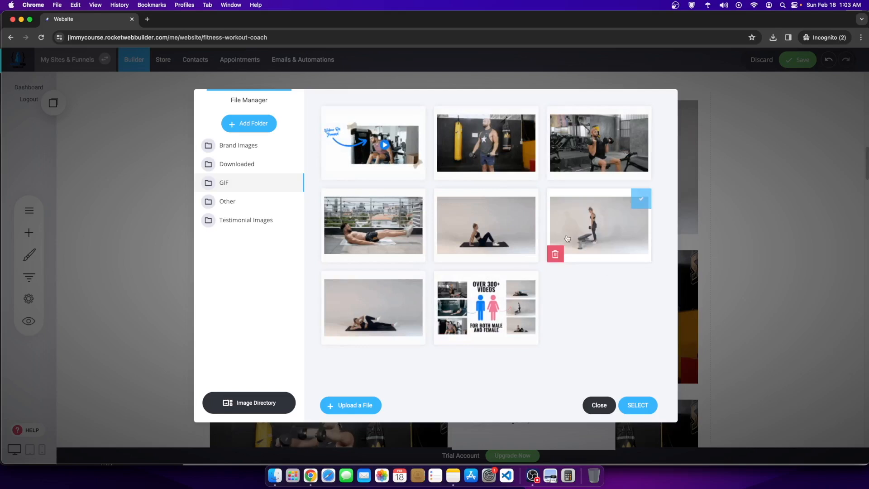
left_click(379, 317)
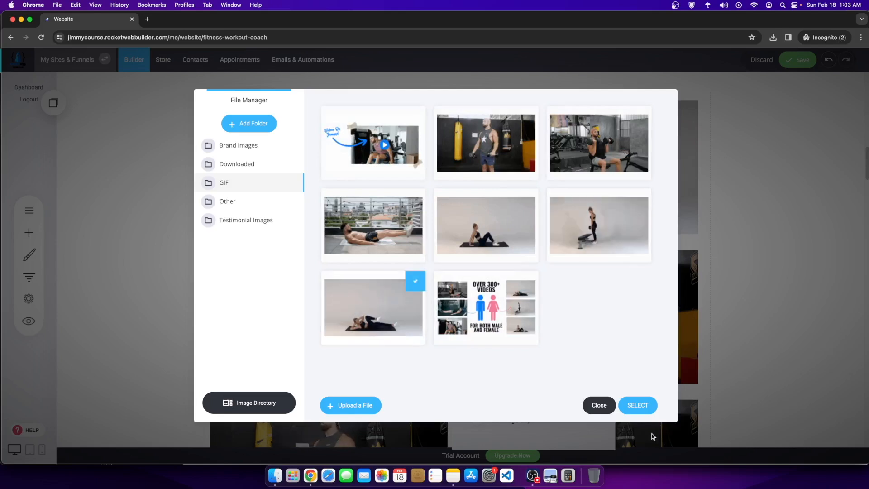
left_click(637, 405)
left_click(751, 369)
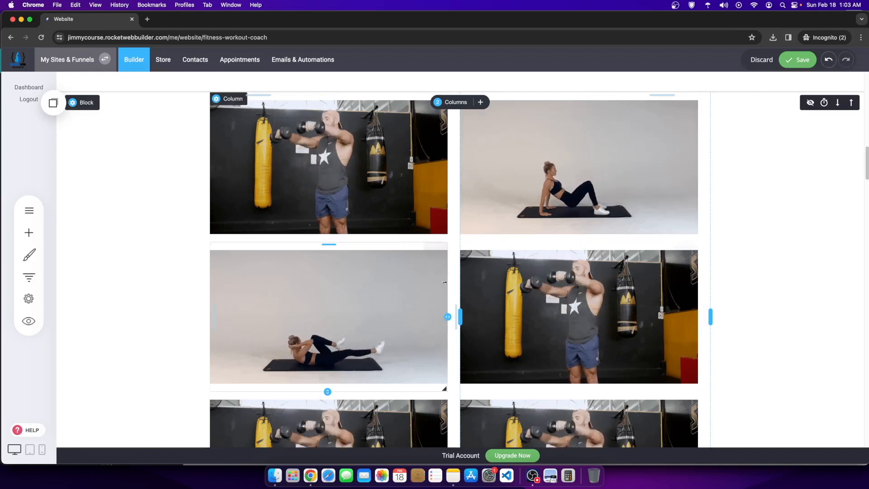
Step: Swap the middle-right workout image for the outdoor leg-raises GIF
left_click(567, 296)
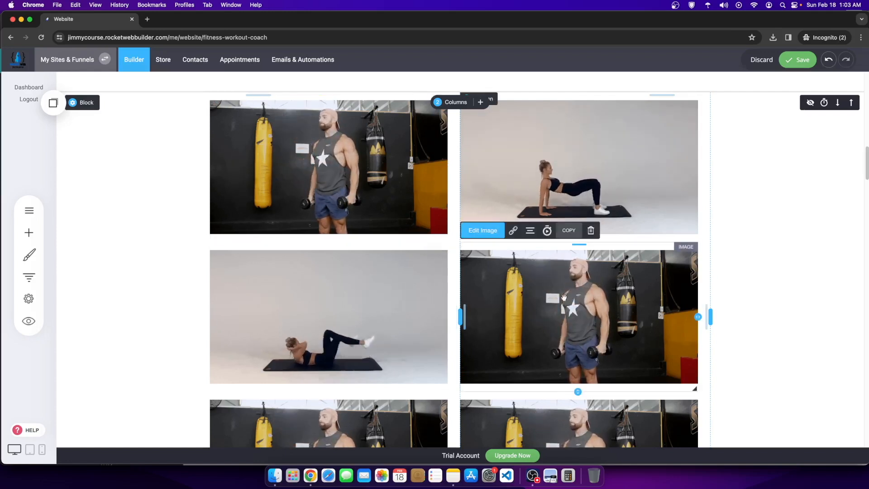
left_click(482, 231)
left_click(366, 255)
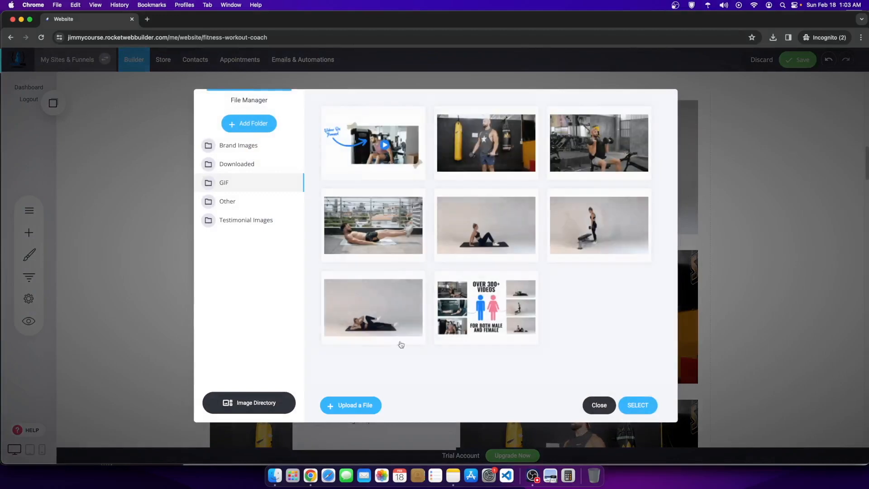
left_click(398, 212)
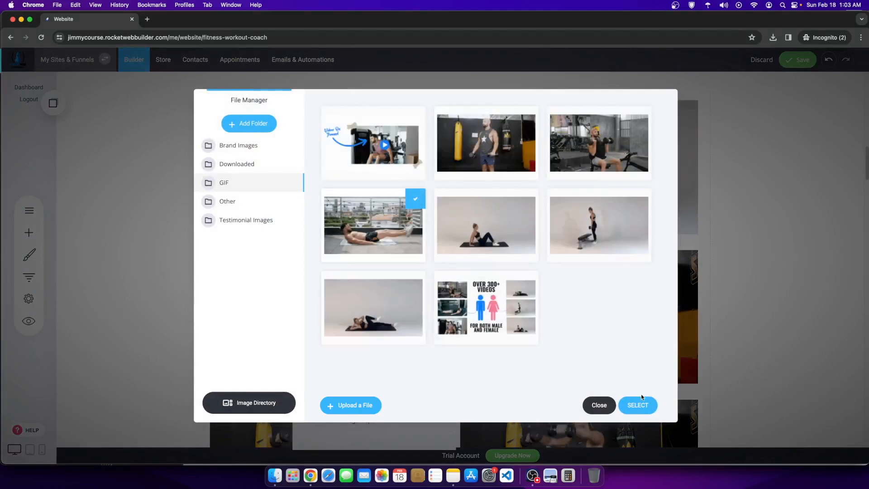
left_click(633, 407)
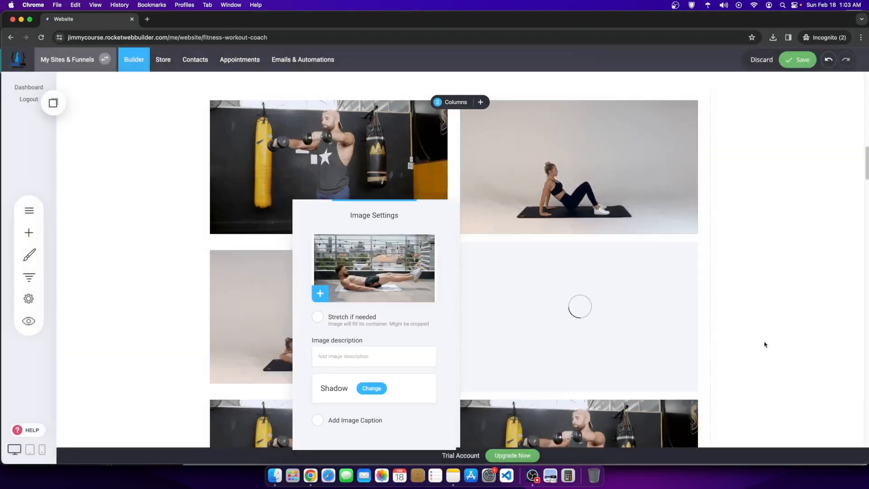
left_click(763, 336)
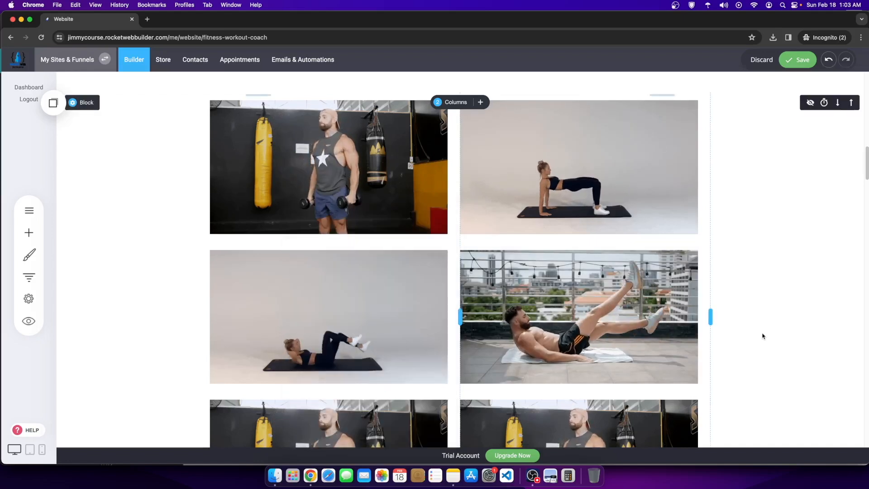
Step: Replace the lower-left grid image with the seated dumbbell workout GIF
scroll(762, 337, "down", 3)
left_click(320, 357)
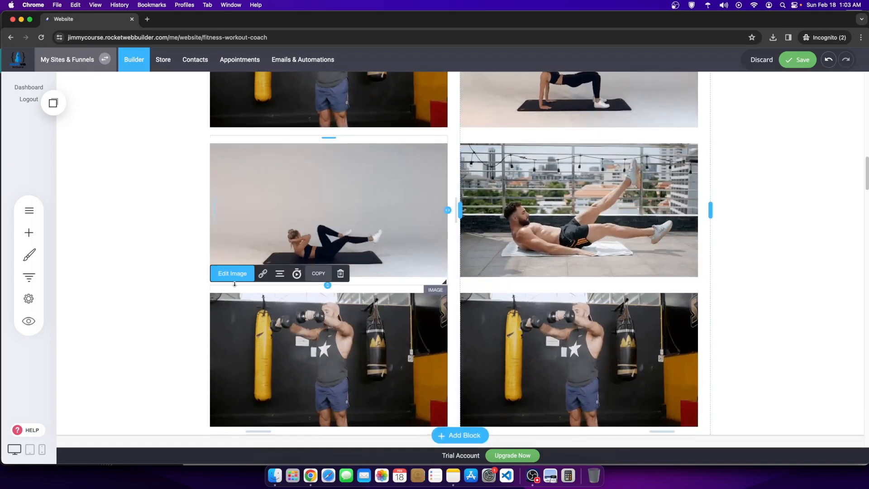
left_click(236, 276)
left_click(513, 257)
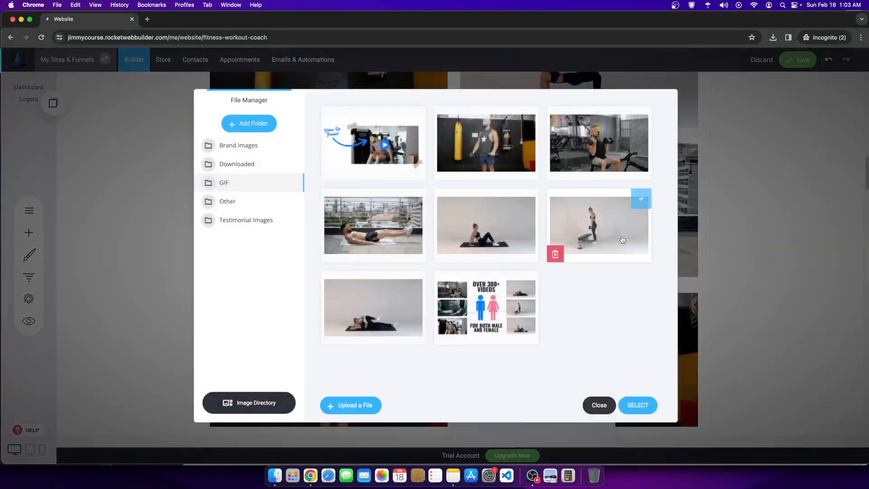
left_click(602, 152)
left_click(639, 405)
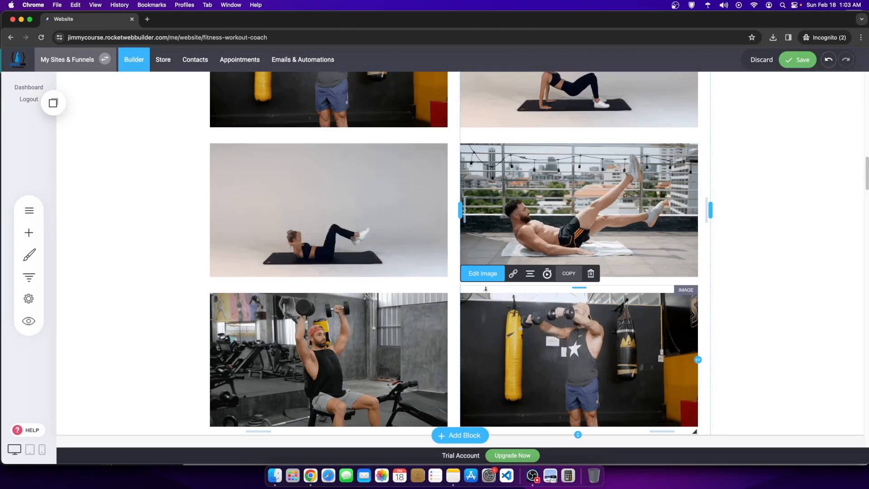
Step: Put the banded squats GIF into the bottom-right grid slot
left_click(478, 275)
left_click(394, 285)
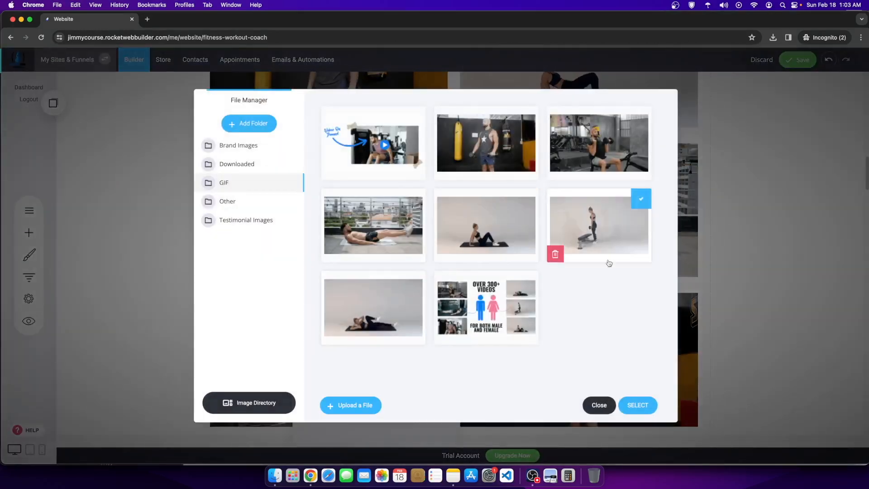
left_click(634, 401)
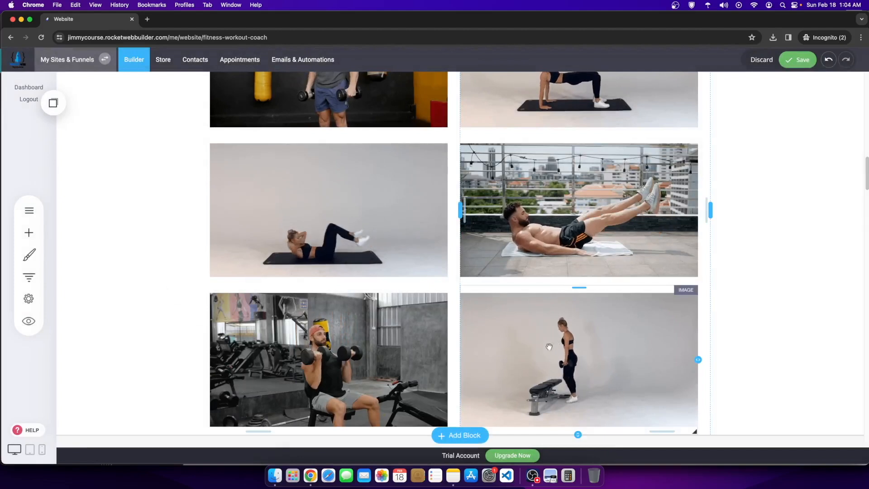
scroll(546, 363, "up", 2)
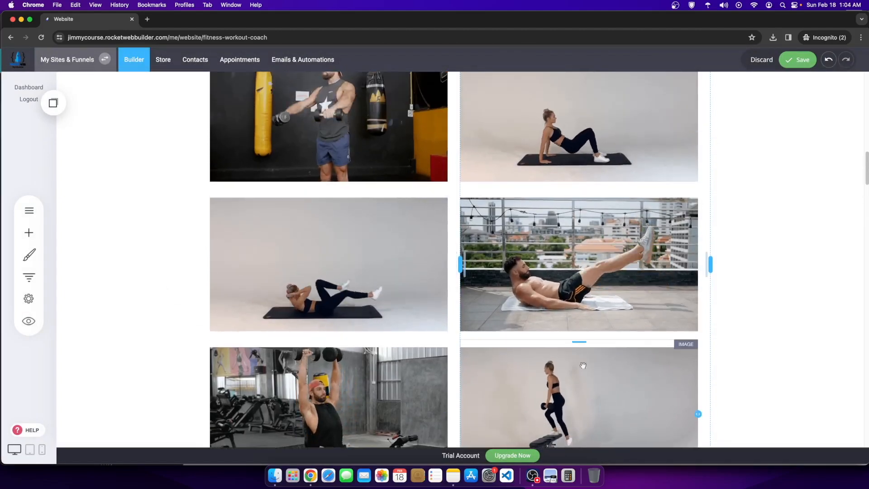
scroll(573, 371, "down", 3)
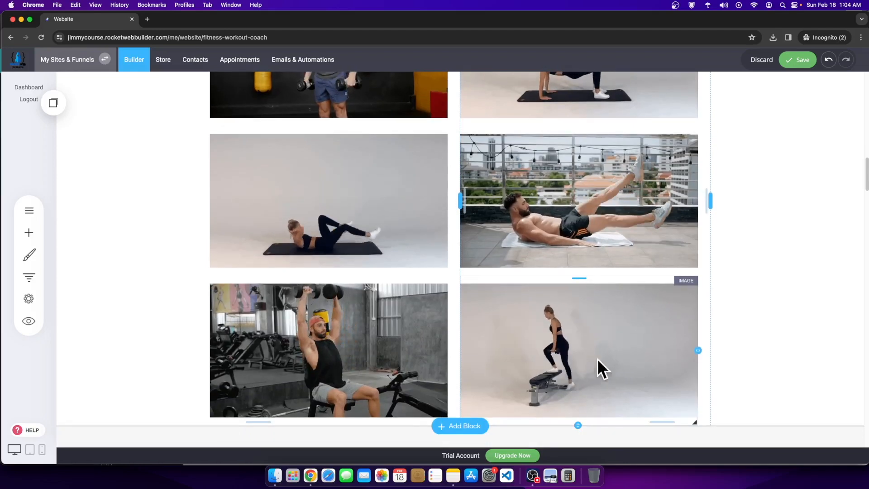
left_click(532, 476)
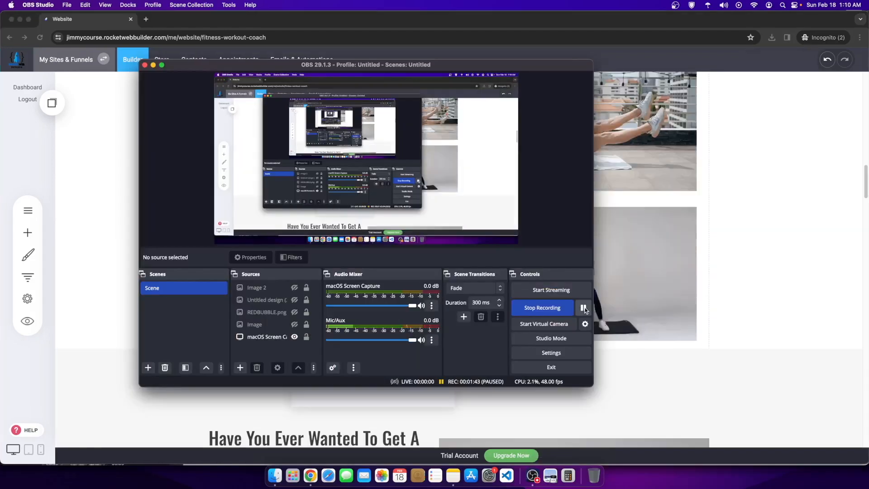
left_click(738, 276)
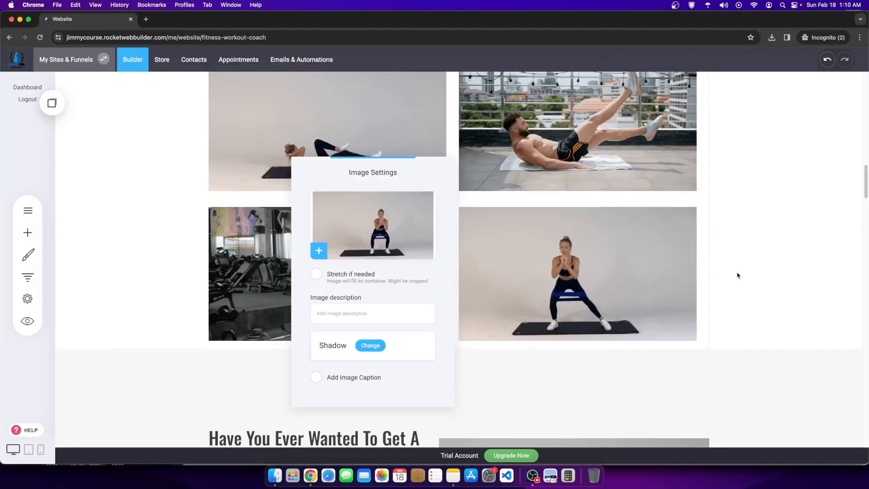
left_click(718, 287)
Step: Select the QUALITY CONTENT heading and look over the workout grid beneath it
scroll(532, 290, "up", 4)
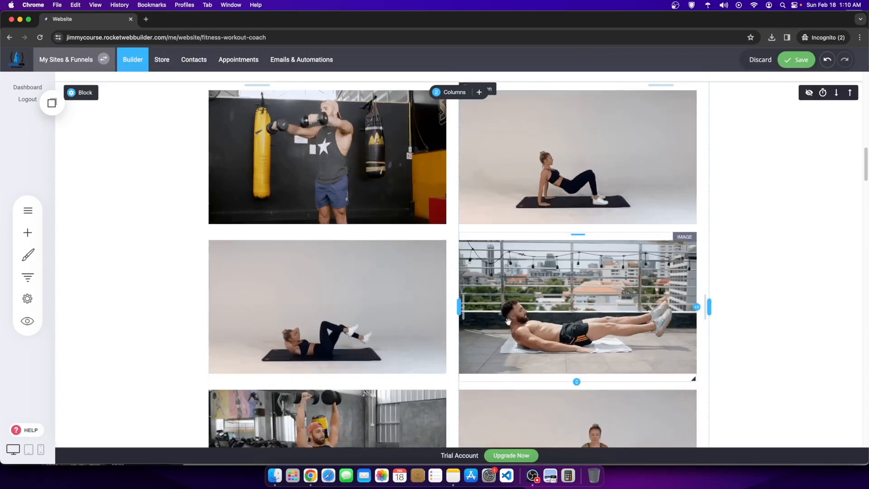
scroll(588, 321, "down", 4)
scroll(560, 346, "up", 3)
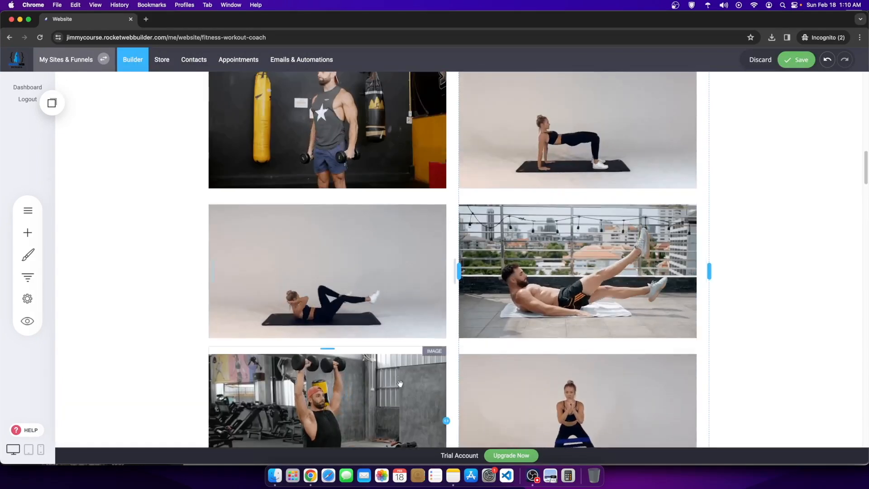
scroll(560, 346, "up", 5)
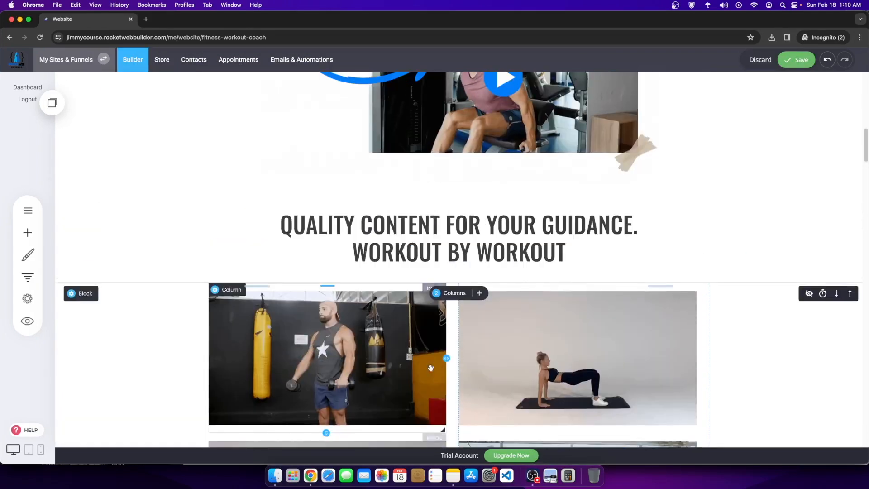
left_click(468, 246)
scroll(530, 282, "down", 4)
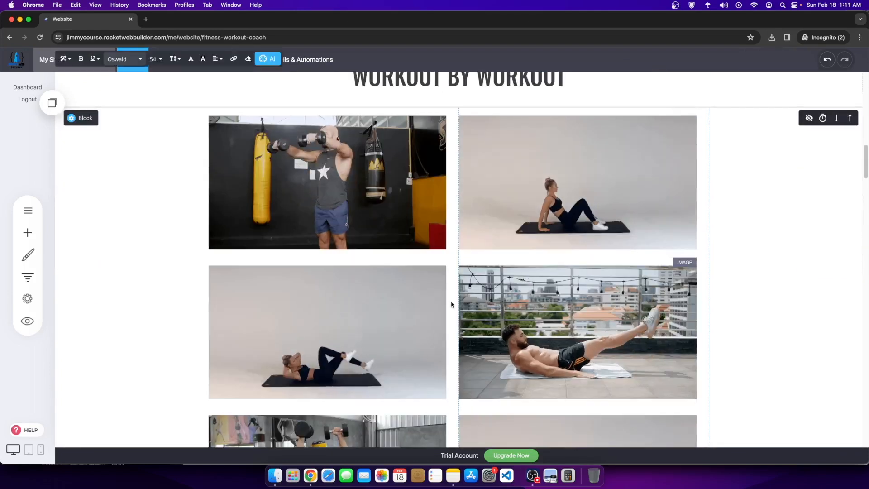
scroll(503, 270, "down", 2)
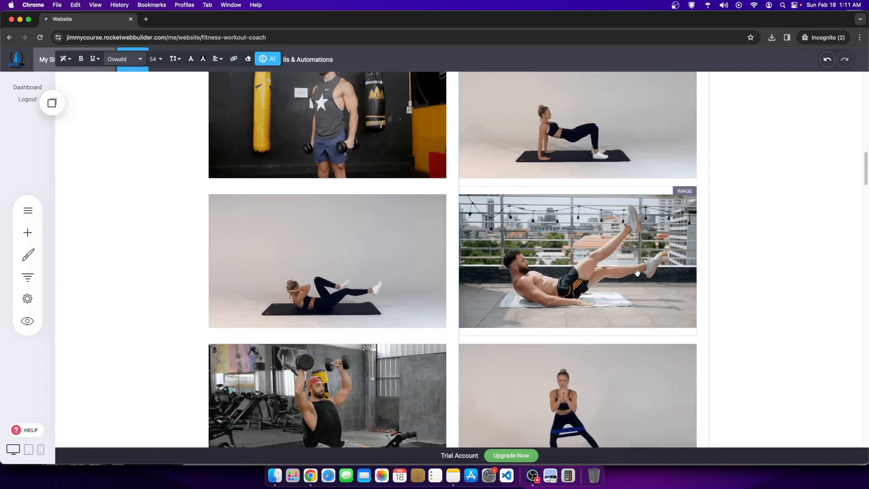
scroll(514, 318, "up", 6)
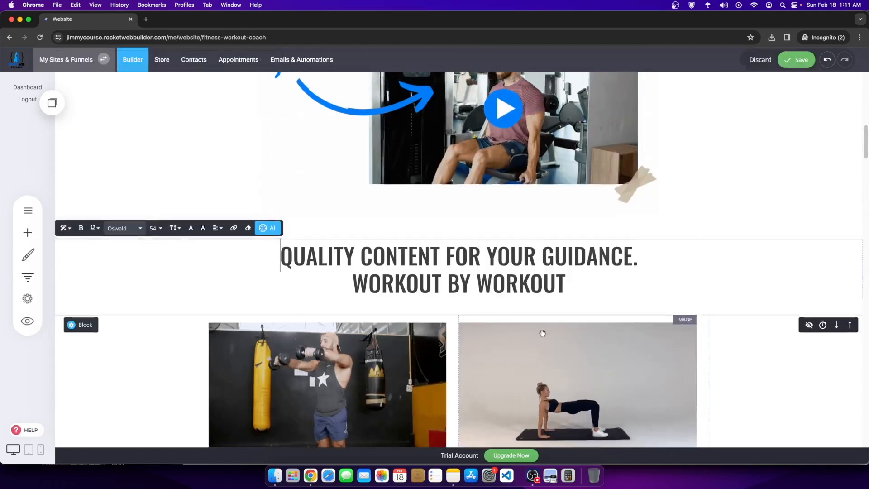
scroll(457, 323, "down", 8)
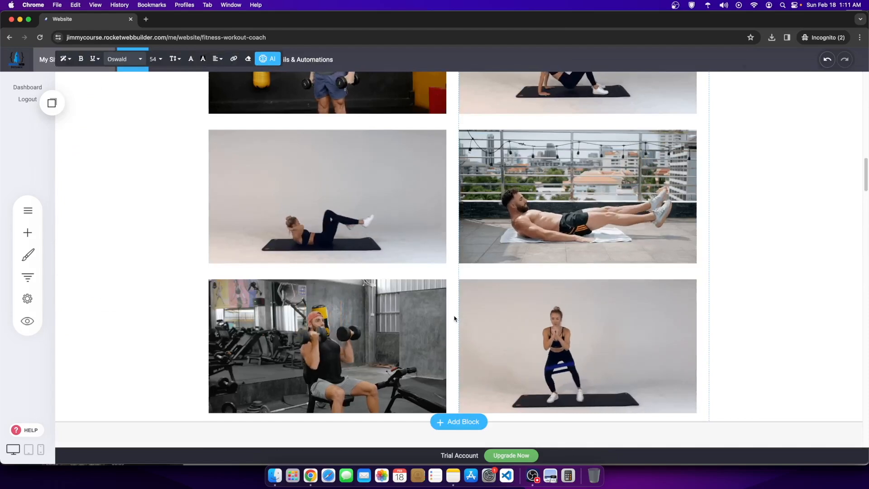
scroll(480, 366, "up", 12)
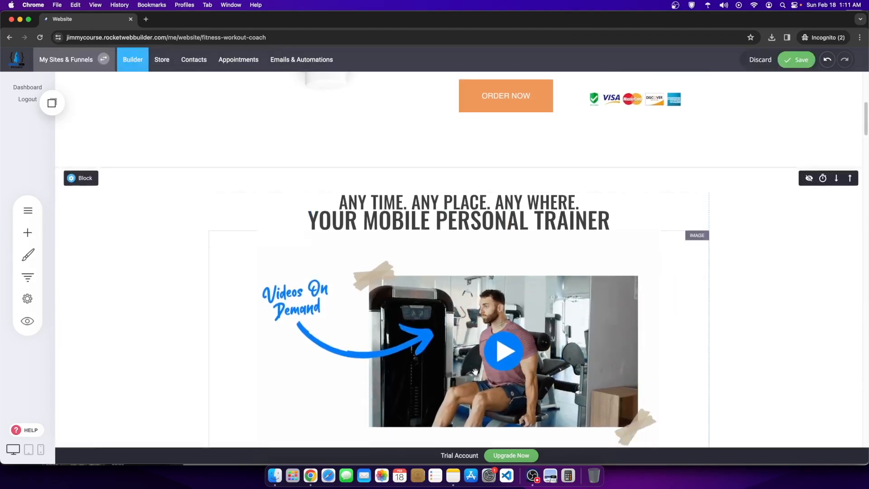
scroll(481, 371, "down", 6)
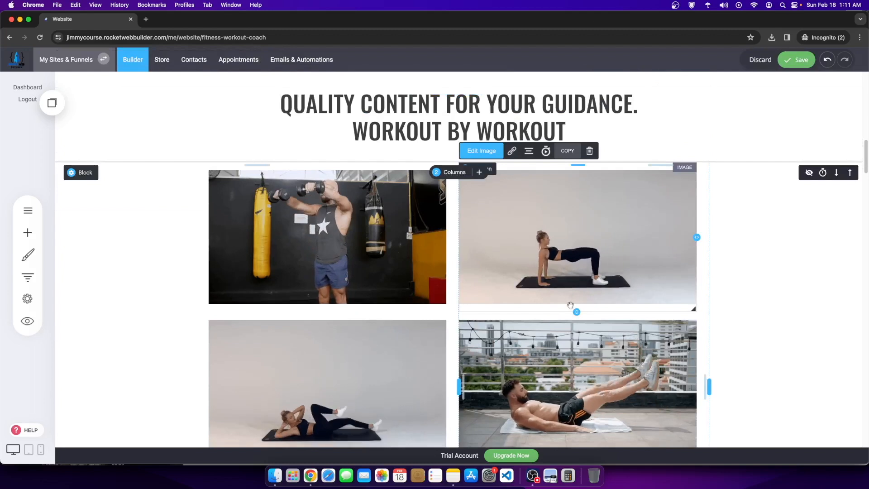
Step: Resize the top-right workout image slightly taller, to about 561px x 356px
left_click_drag(575, 311, 575, 310)
scroll(669, 232, "up", 3)
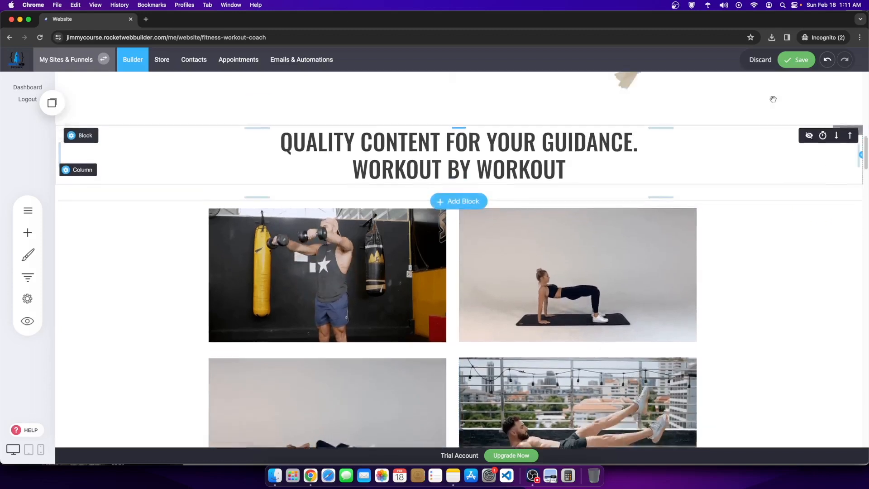
scroll(670, 232, "up", 10)
scroll(389, 209, "down", 5)
Step: Reduce the top padding above the Organic Skin Cream product section
left_click(389, 209)
left_click(389, 209)
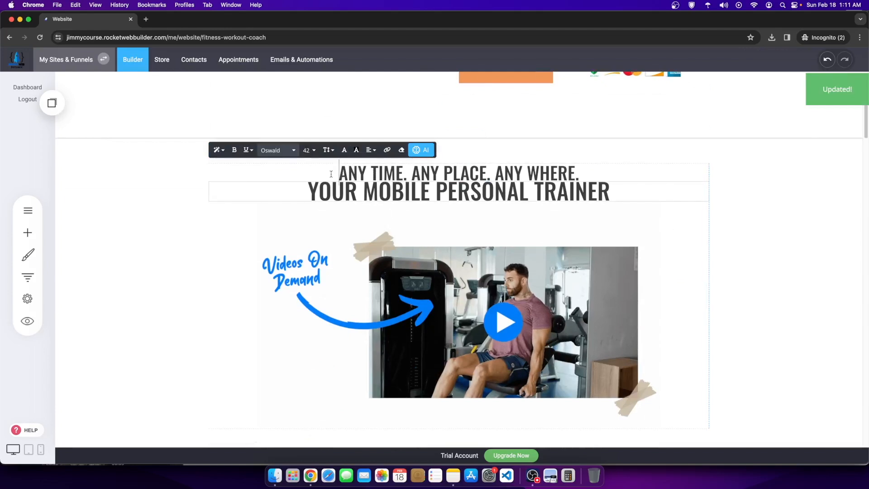
scroll(536, 273, "up", 7)
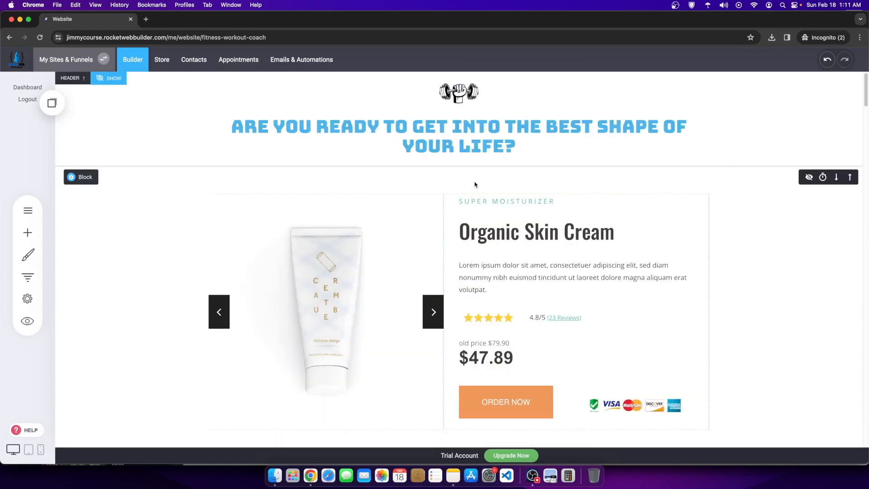
left_click_drag(465, 184, 459, 158)
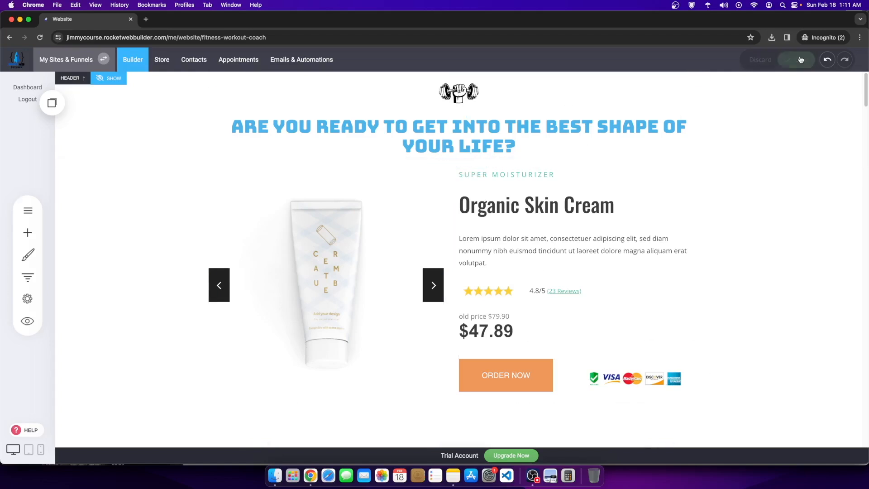
Step: Save the page and recheck the ANY TIME. ANY PLACE headline and Videos On Demand image
left_click(800, 60)
scroll(407, 296, "down", 10)
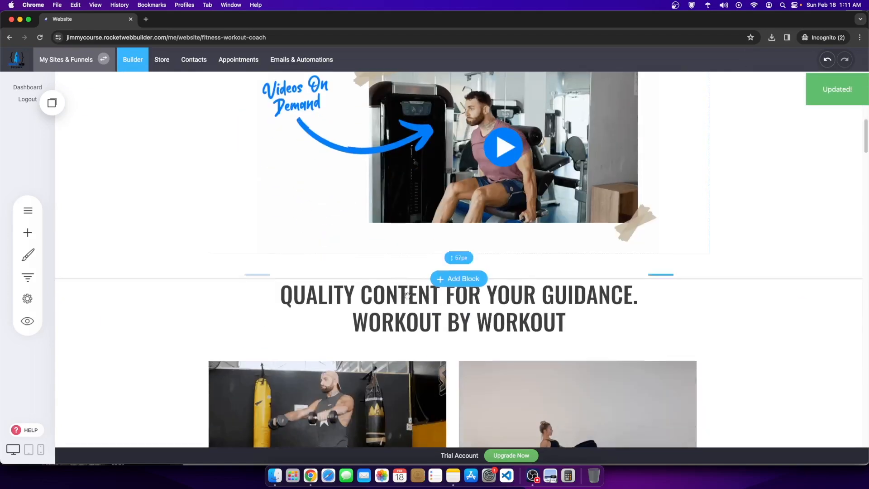
scroll(407, 295, "up", 4)
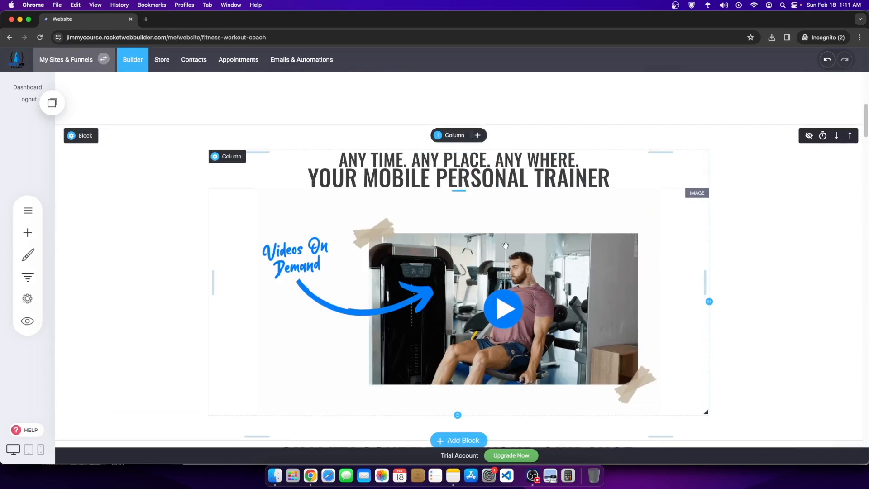
left_click(335, 160)
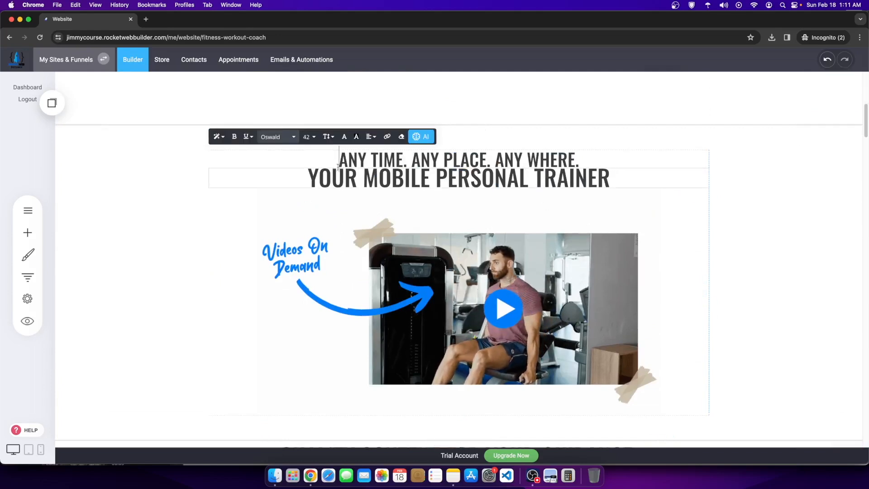
left_click(218, 244)
scroll(217, 242, "down", 10)
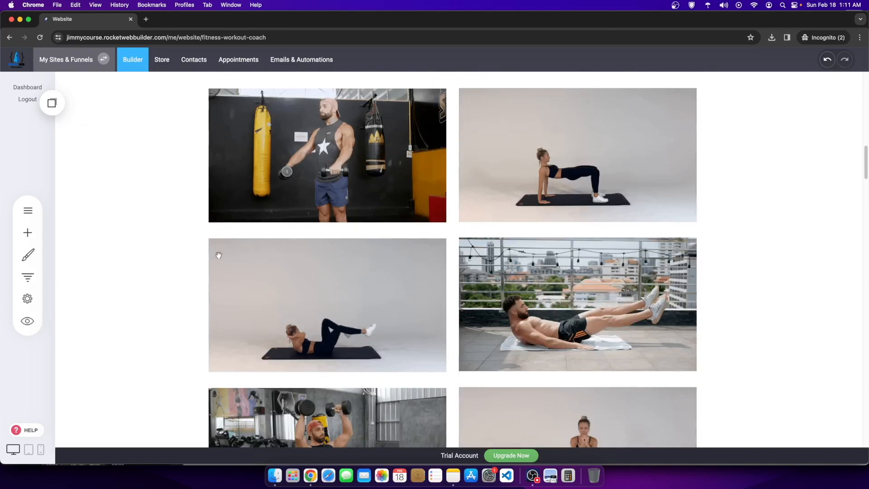
scroll(509, 344, "up", 10)
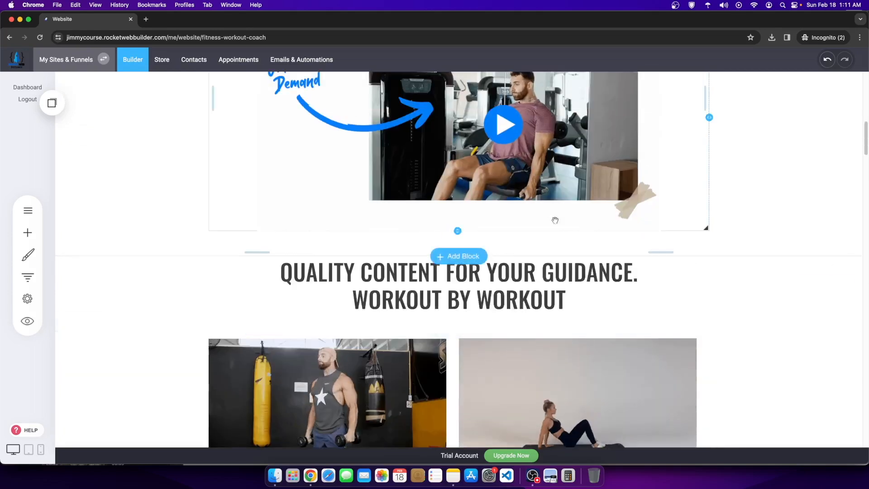
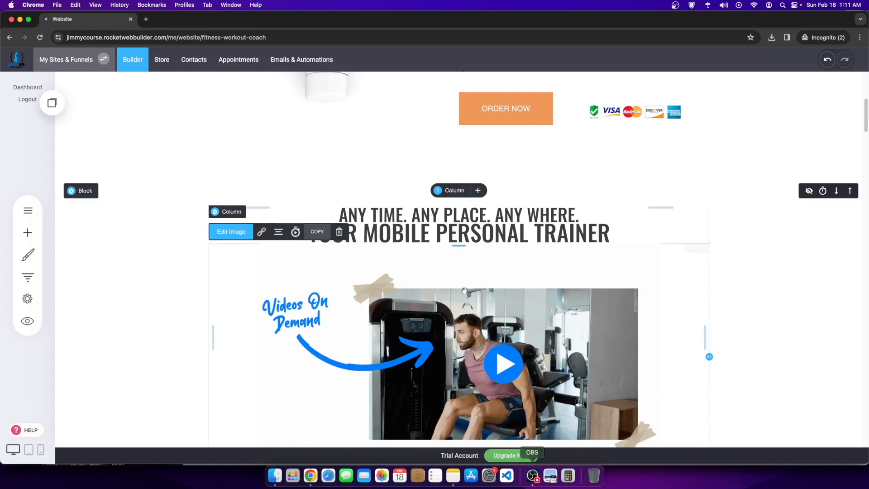
Step: Open the trainer block's container settings and its background image picker
scroll(63, 108, "down", 3)
left_click(63, 108)
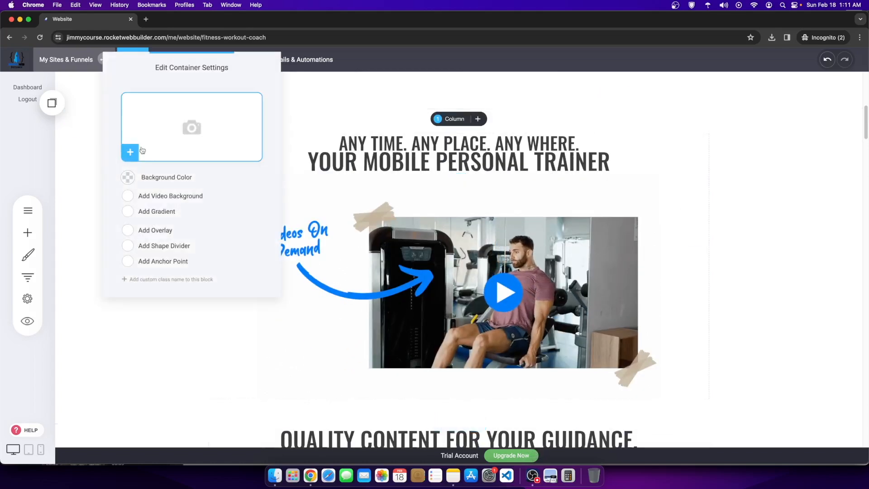
left_click(209, 130)
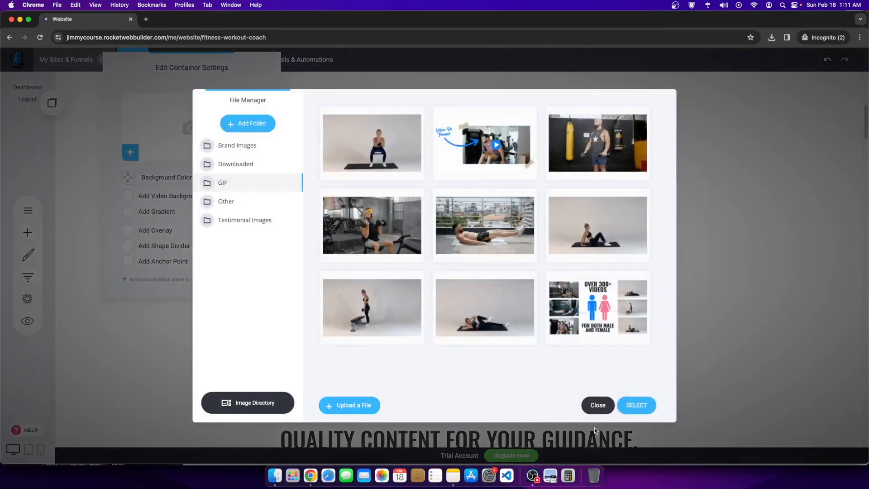
Step: Bring up the Downloads folder in Finder next to the builder's File Manager
left_click(532, 474)
left_click(583, 308)
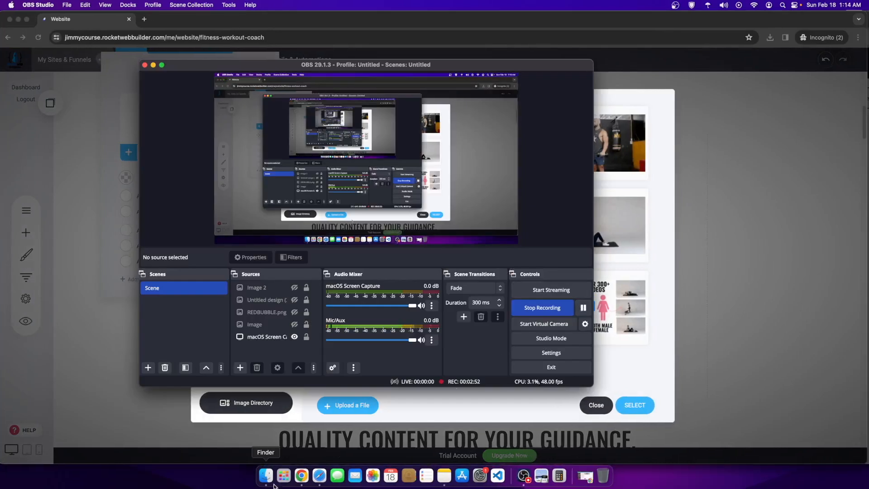
left_click(487, 417)
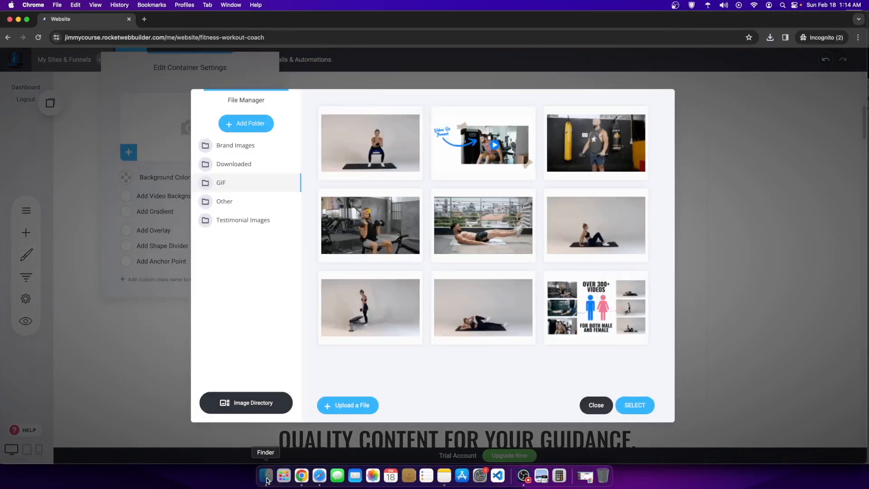
left_click(266, 475)
Step: Rename 'Marketing Channel Youtube Thumbnail (1).svg' to background.svg and open the Other image folder
left_click_drag(649, 119, 629, 129)
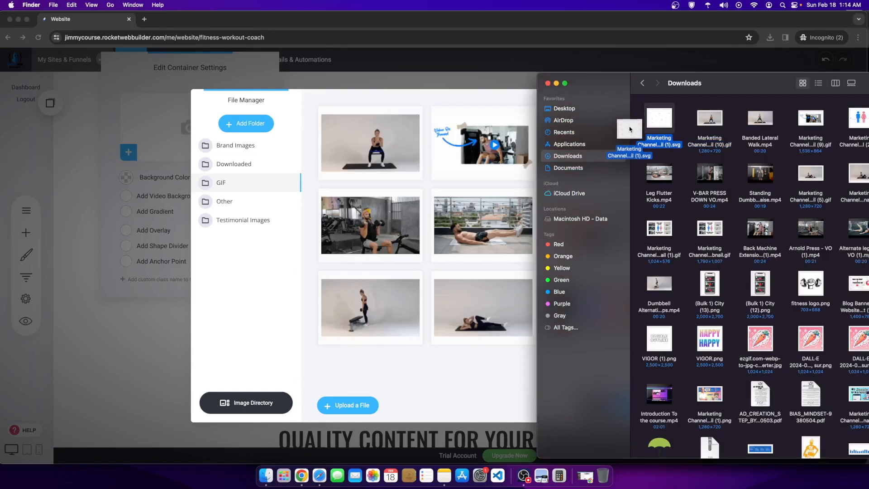
right_click(660, 119)
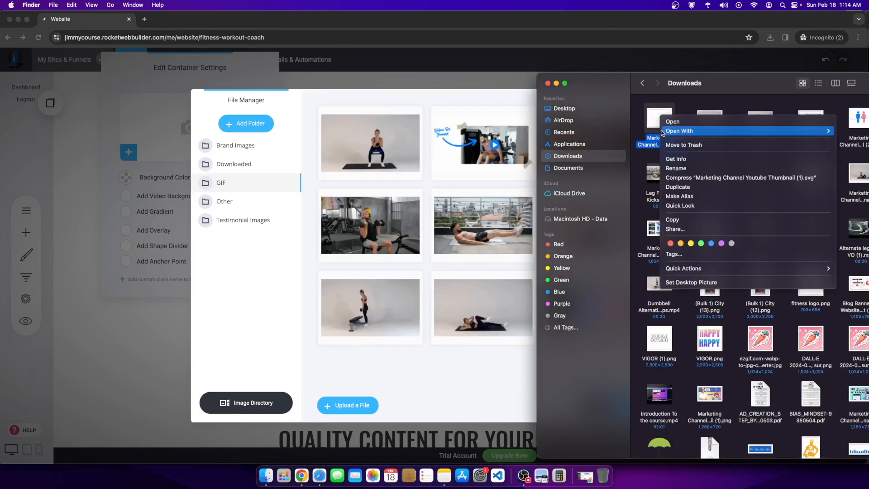
left_click(679, 173)
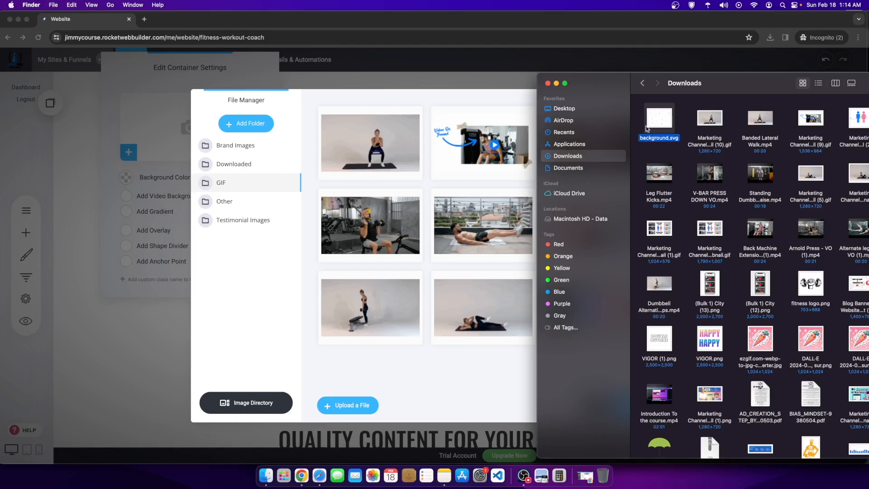
left_click(231, 206)
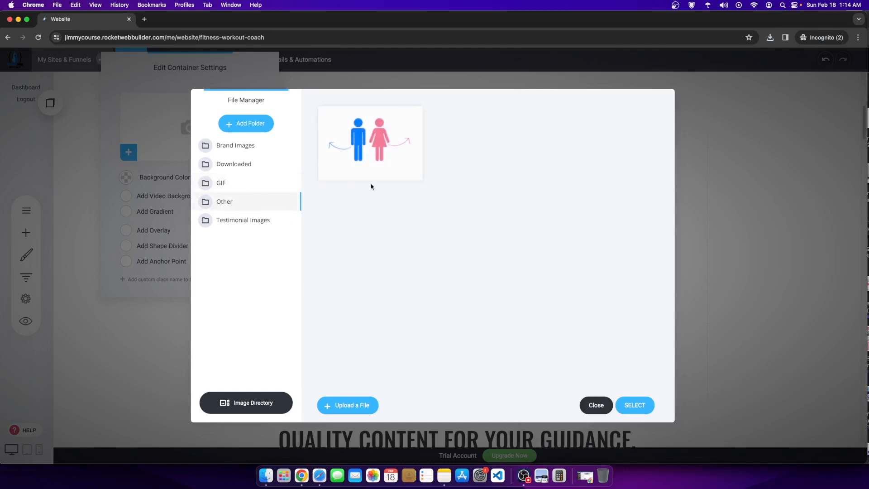
Step: Upload background.svg into the Other folder and apply it as the trainer block background
left_click(269, 482)
left_click_drag(658, 125, 472, 150)
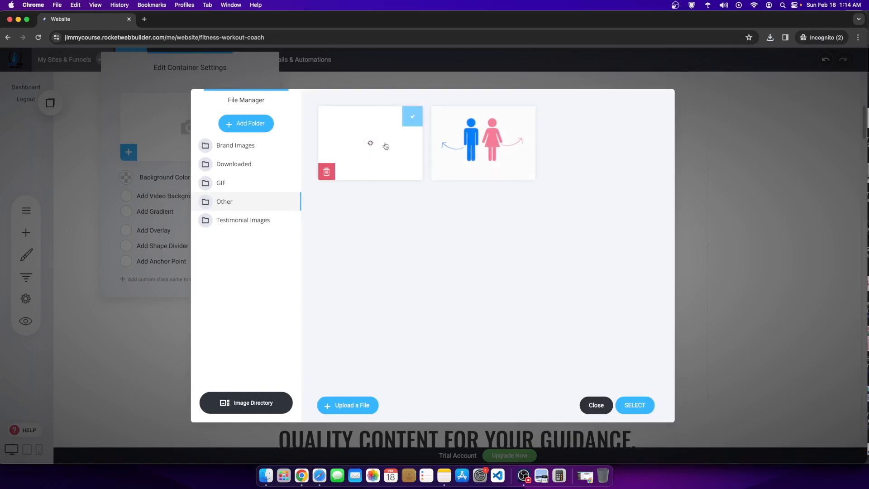
left_click(634, 406)
left_click(712, 283)
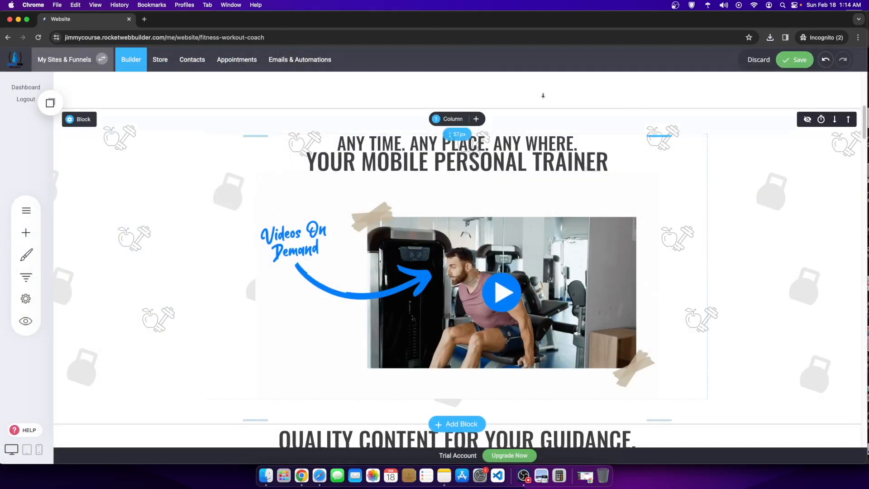
scroll(622, 300, "up", 4)
scroll(623, 300, "down", 4)
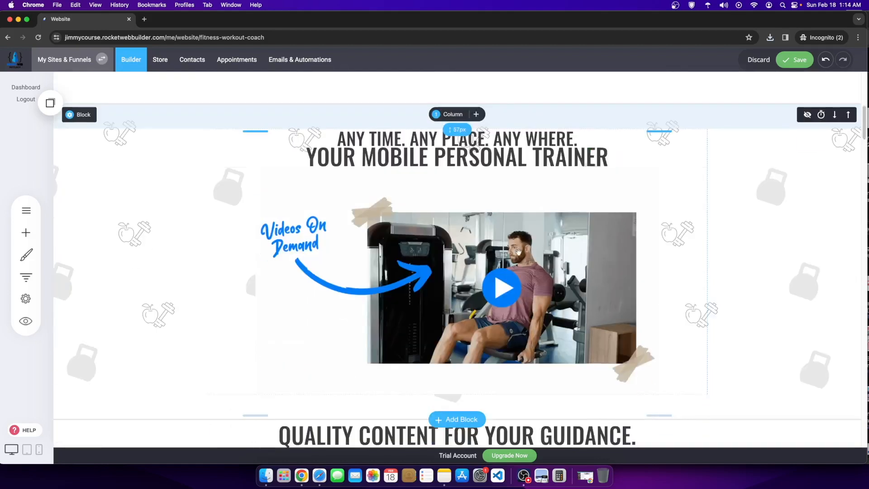
Step: Try each Background Image Repeat option: cover, contain, no-repeat, horizontal and vertical tiling
left_click(69, 114)
left_click(171, 279)
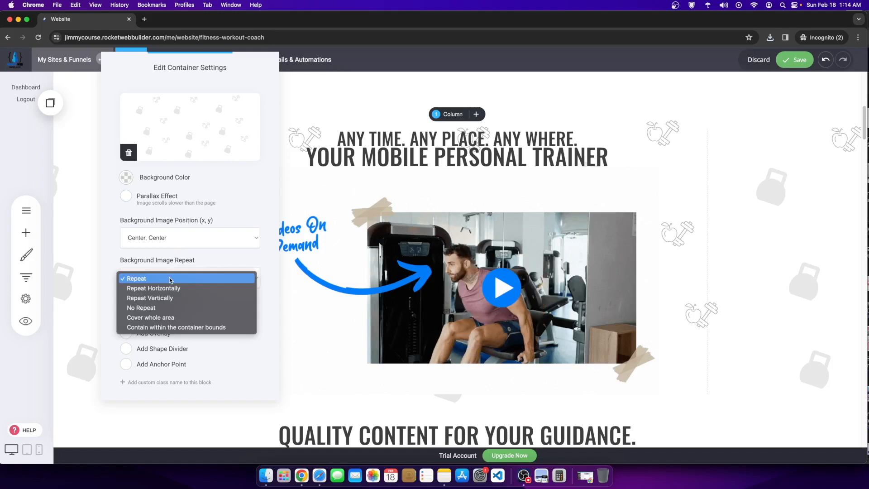
left_click(178, 317)
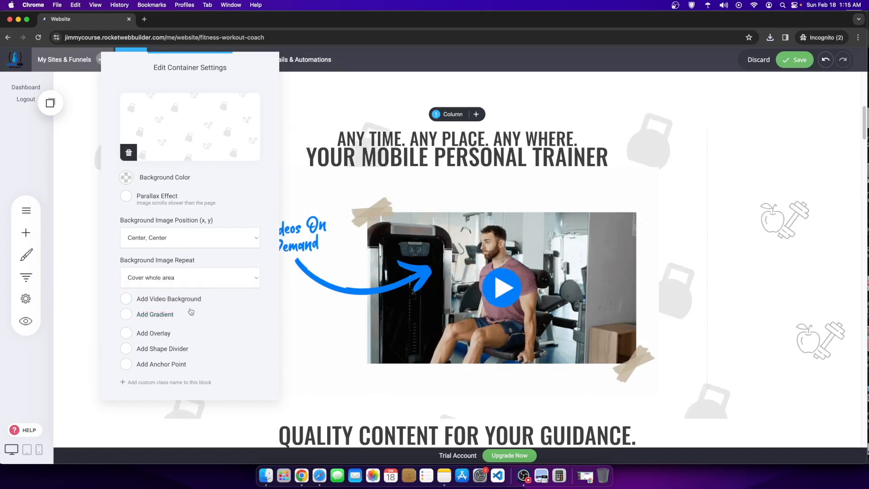
left_click(167, 279)
left_click(166, 288)
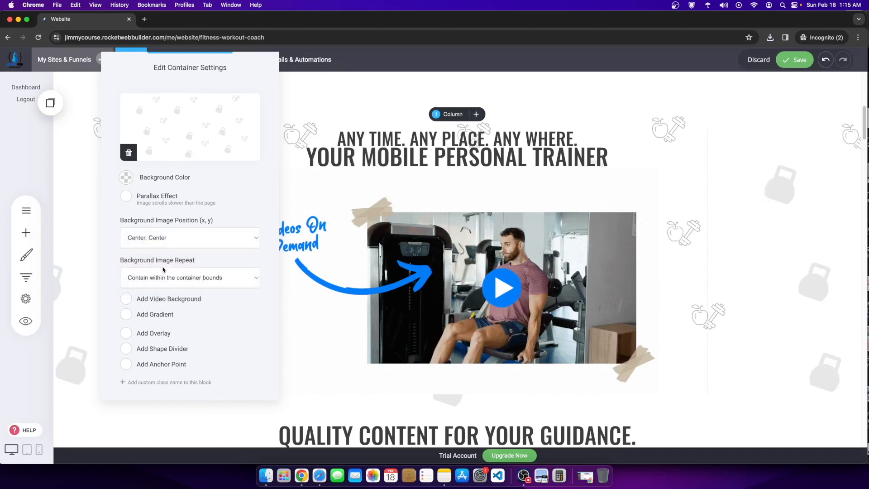
left_click(168, 278)
left_click(160, 262)
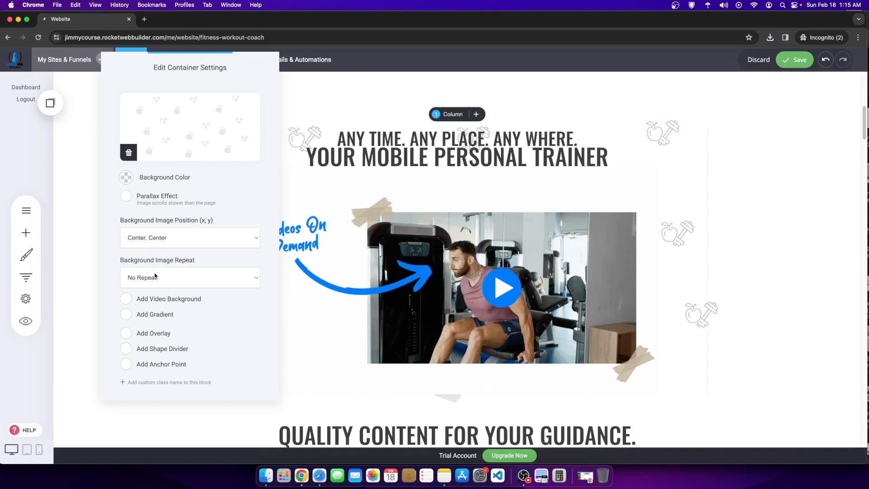
left_click(155, 279)
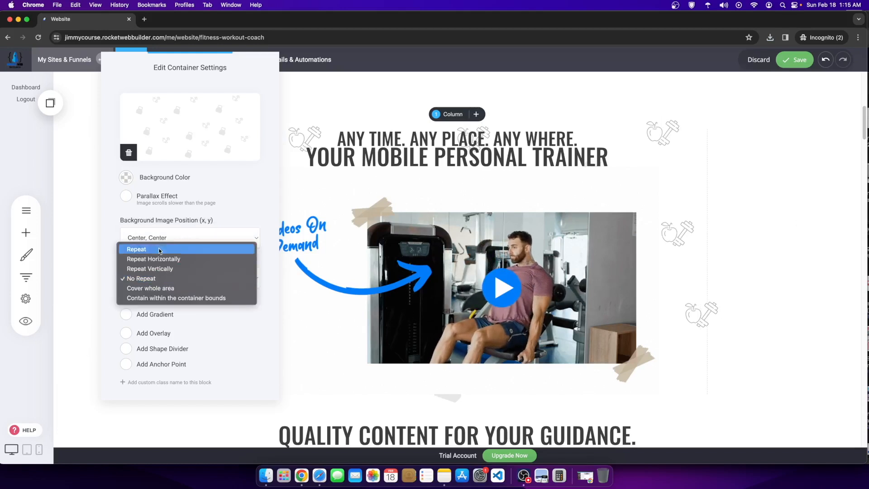
left_click(157, 259)
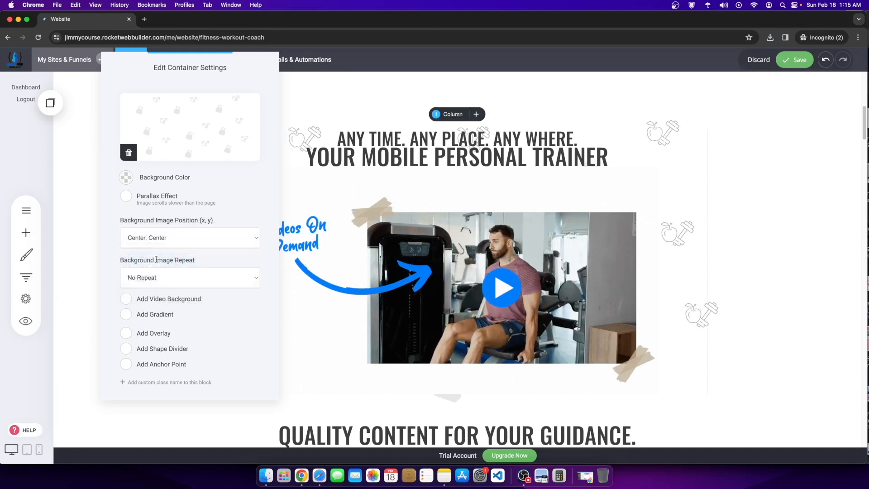
left_click(157, 277)
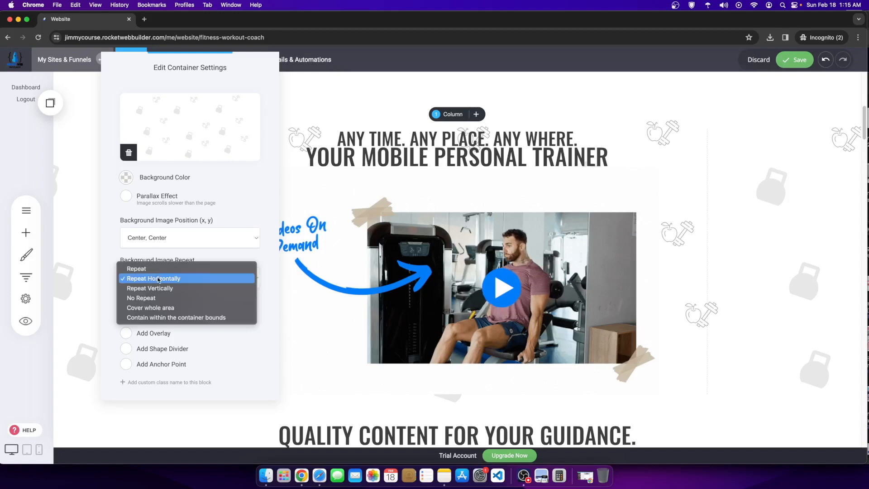
left_click(158, 289)
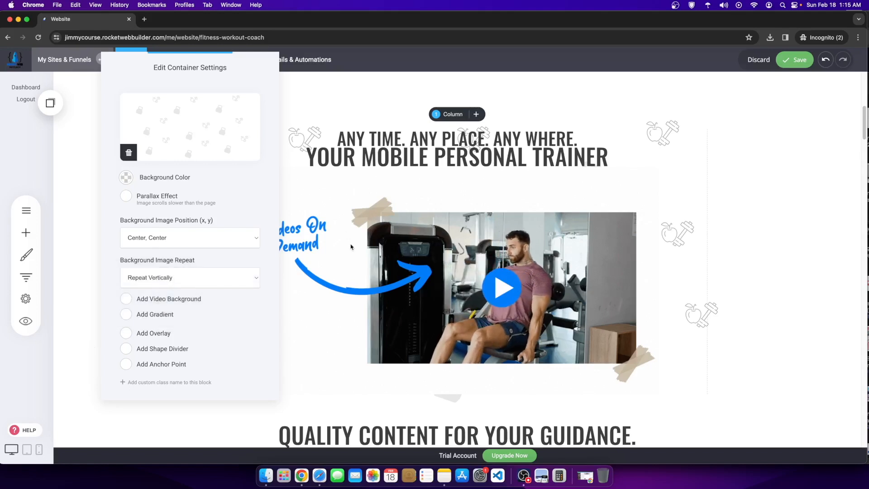
left_click(167, 278)
left_click(174, 308)
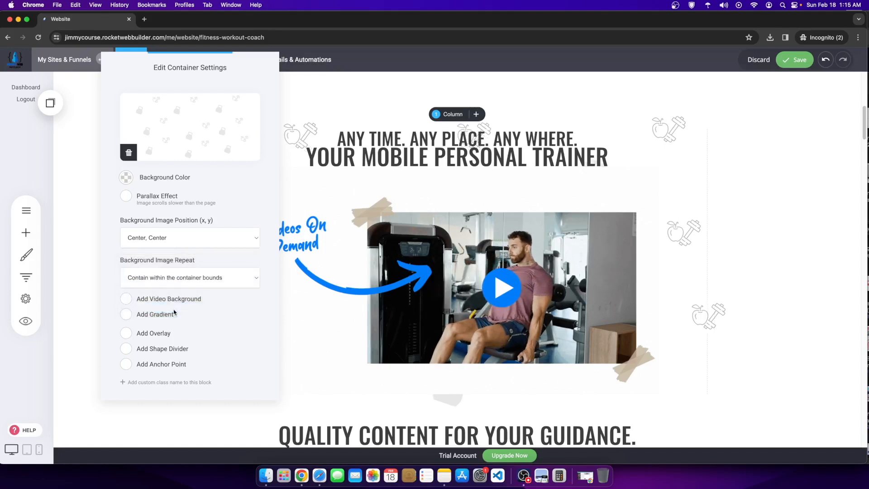
left_click(158, 278)
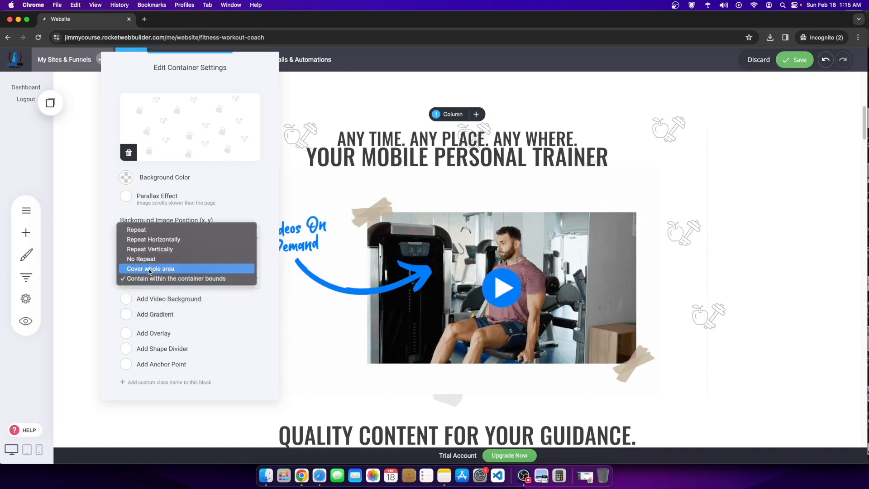
left_click(150, 269)
left_click(171, 273)
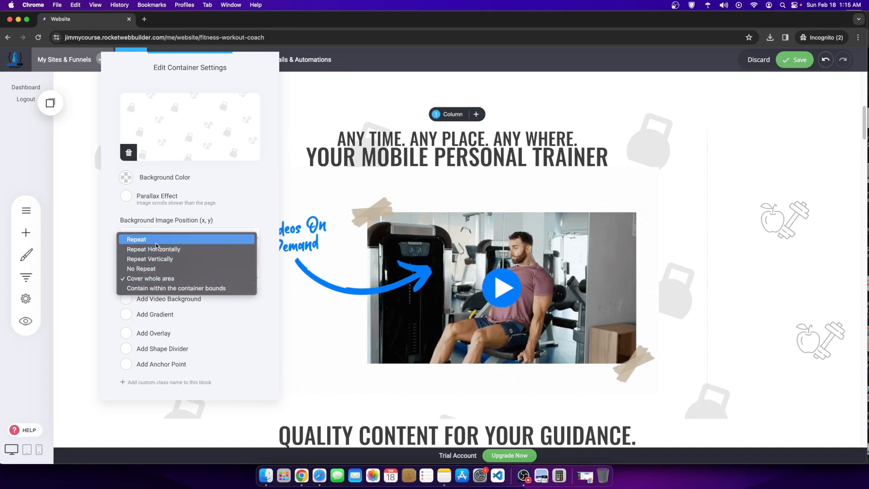
left_click(754, 311)
left_click(708, 336)
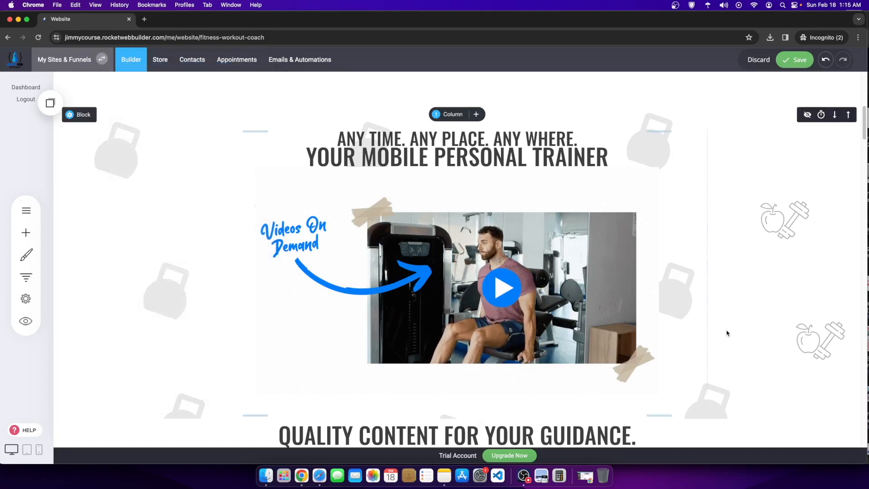
Step: Set the trainer block's background repeat to 'Contain within the container bounds'
left_click(76, 116)
left_click(168, 283)
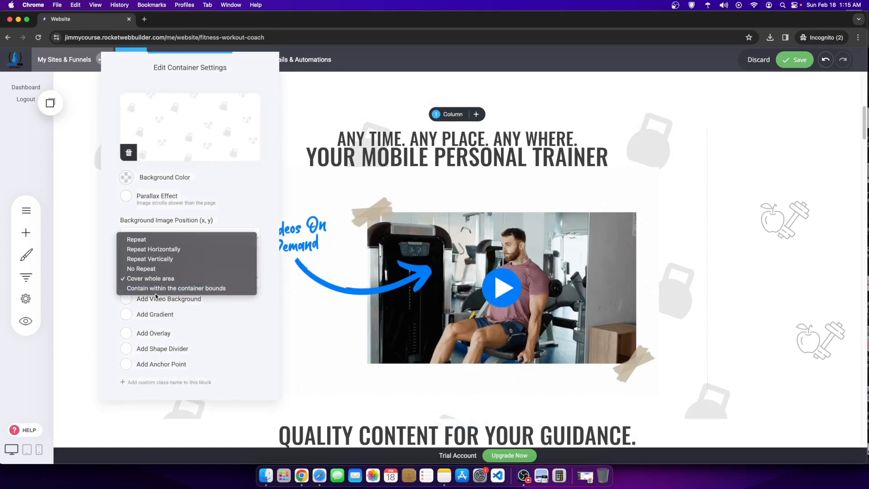
left_click(154, 297)
left_click(158, 282)
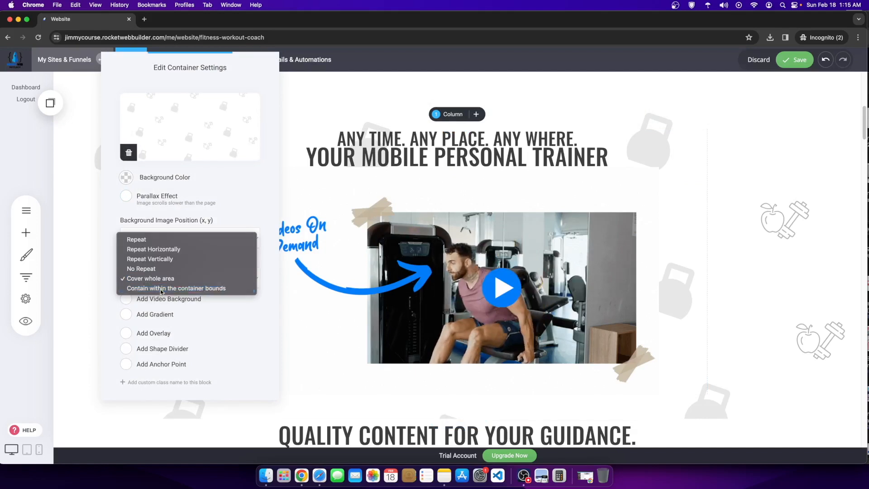
left_click(161, 288)
left_click(789, 281)
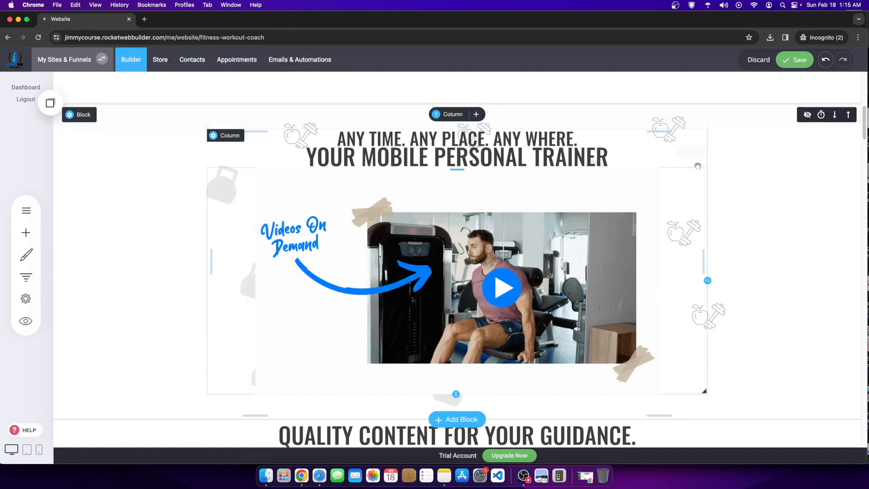
left_click(82, 117)
left_click(405, 251)
left_click(80, 117)
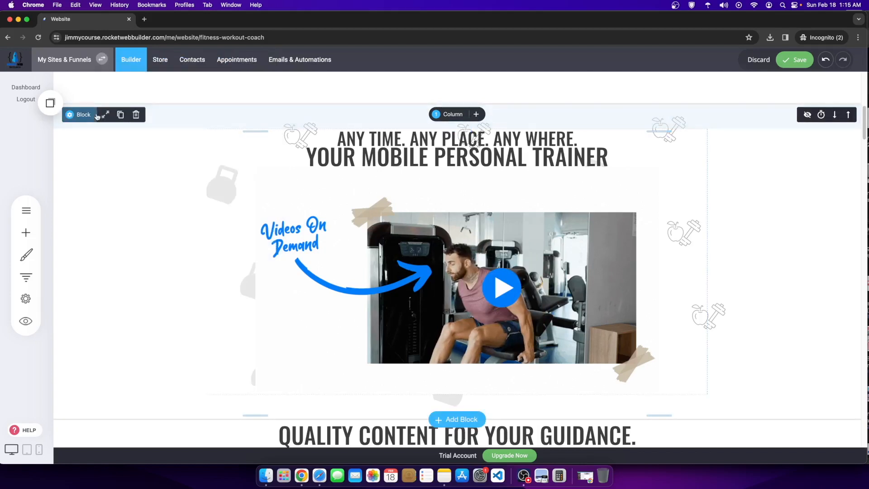
Step: Set the fitness block's container width to Full-Width
left_click(112, 117)
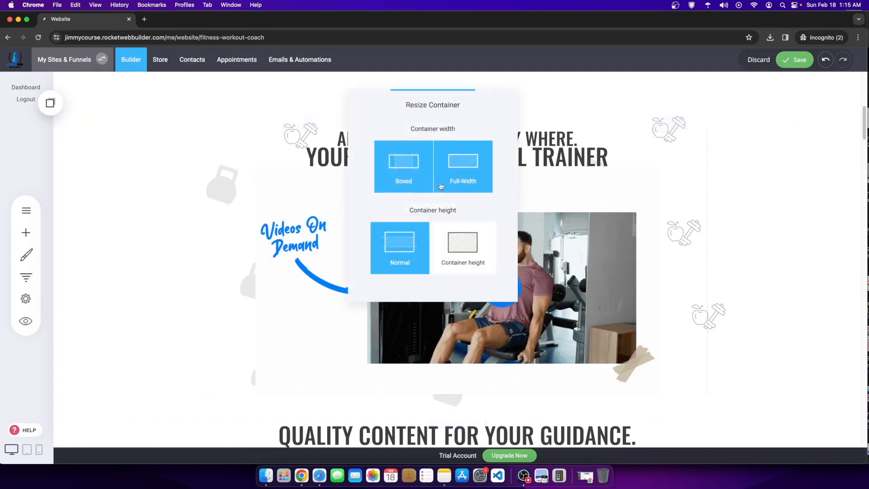
left_click(463, 179)
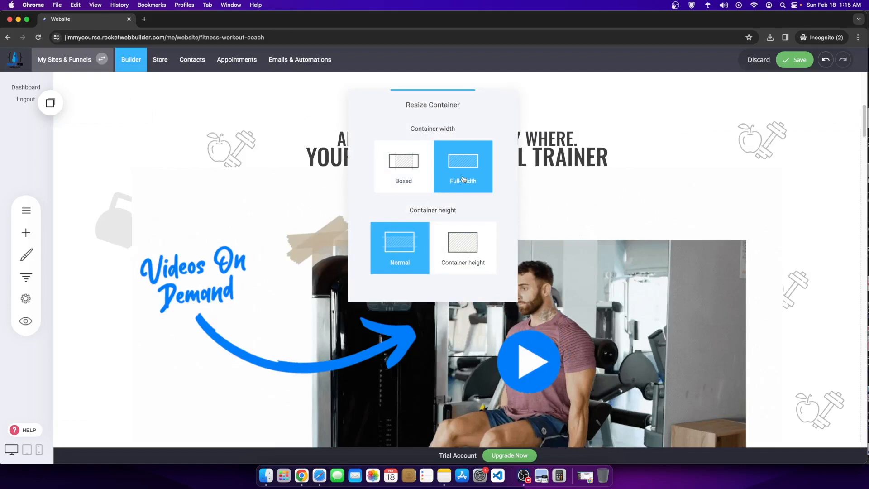
left_click(301, 310)
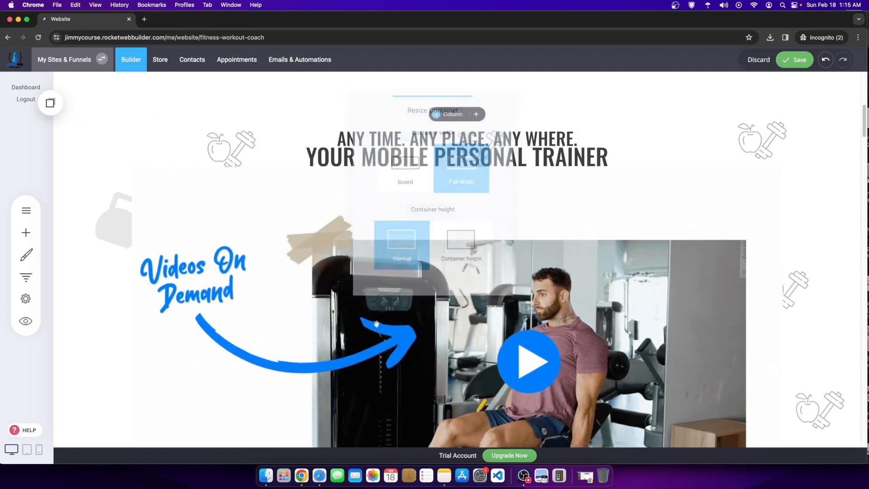
Step: Raise the video section's bottom edge to sit just below the gym video
scroll(474, 343, "down", 5)
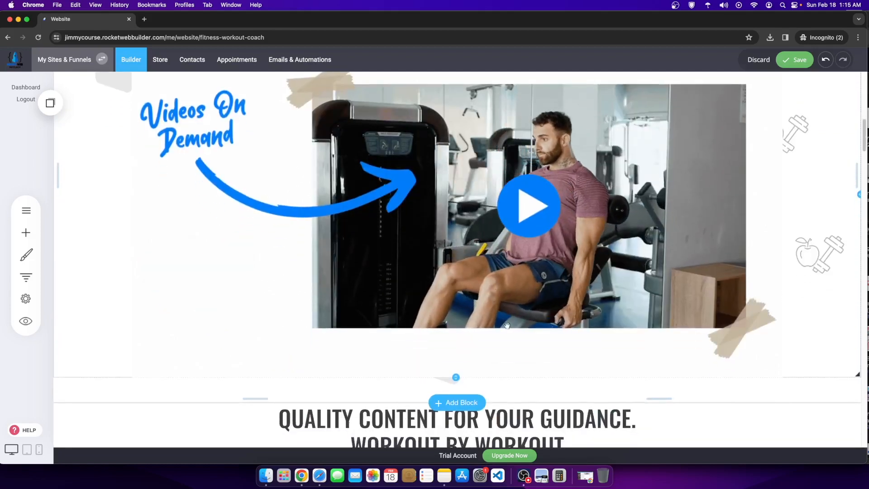
left_click_drag(464, 333, 459, 237)
scroll(459, 240, "up", 6)
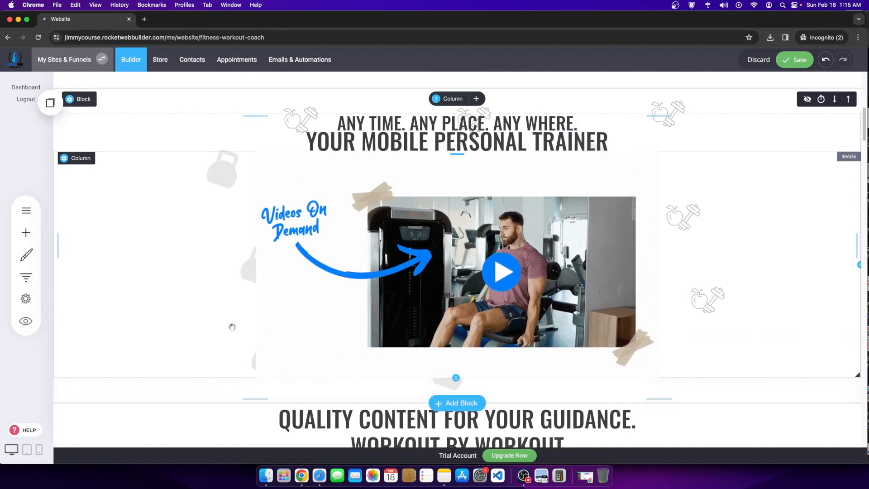
left_click(244, 196)
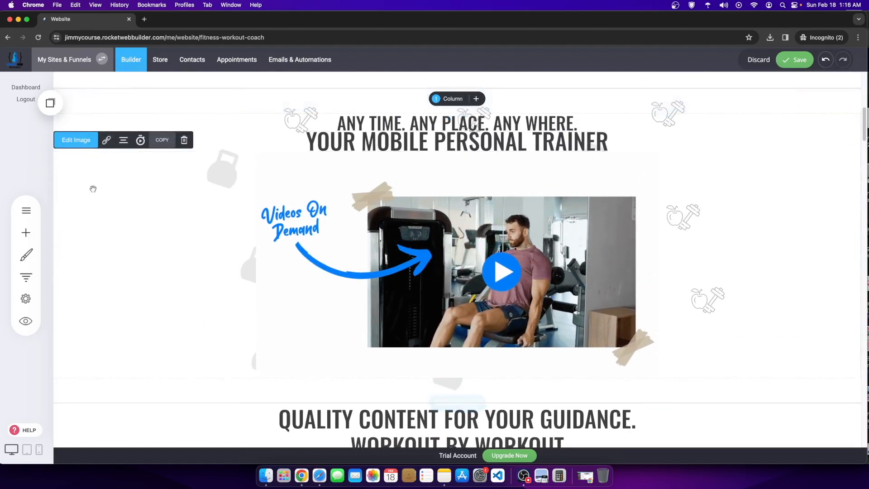
left_click(105, 100)
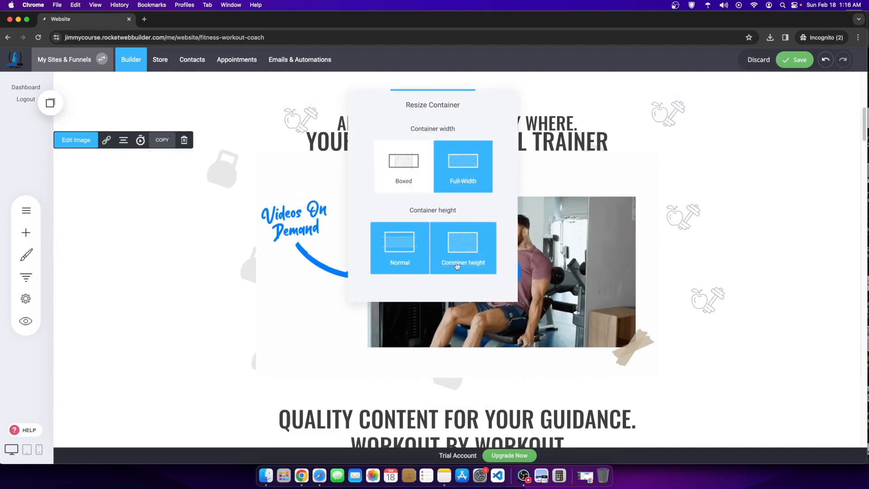
Step: Change the trainer block's background repeat from Contain to Cover, then to tiled repeat
left_click(109, 186)
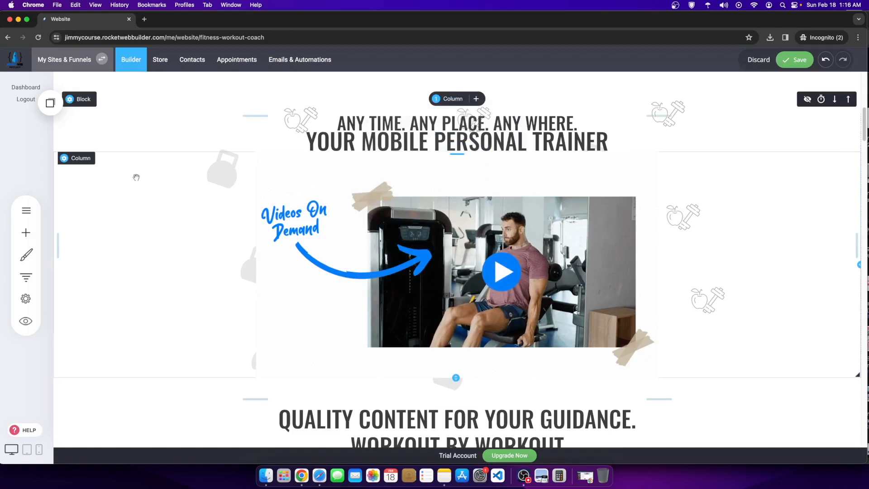
left_click(85, 103)
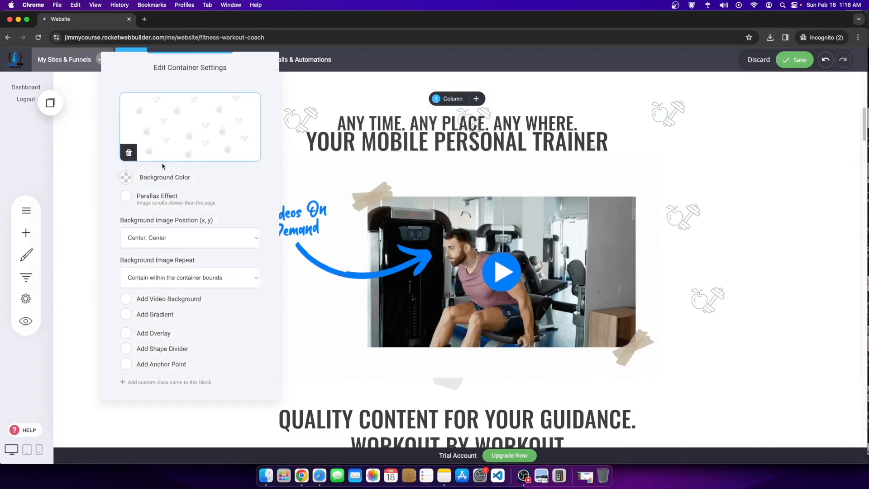
left_click(205, 277)
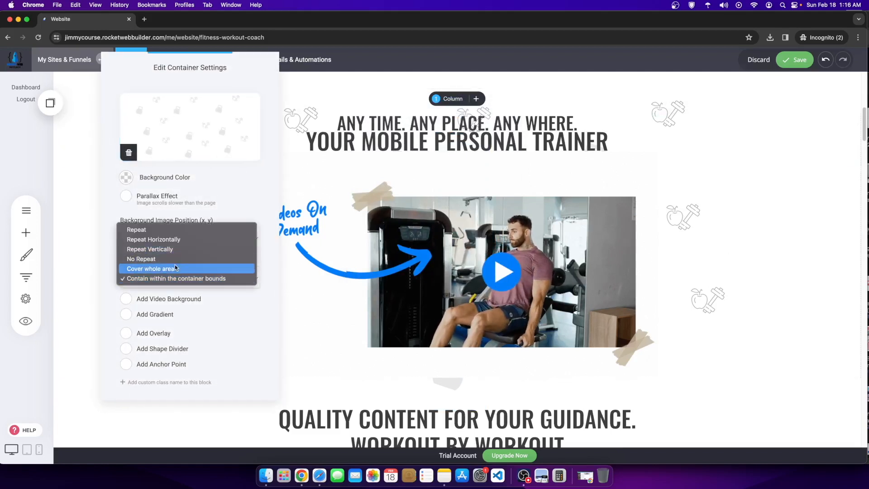
left_click(175, 267)
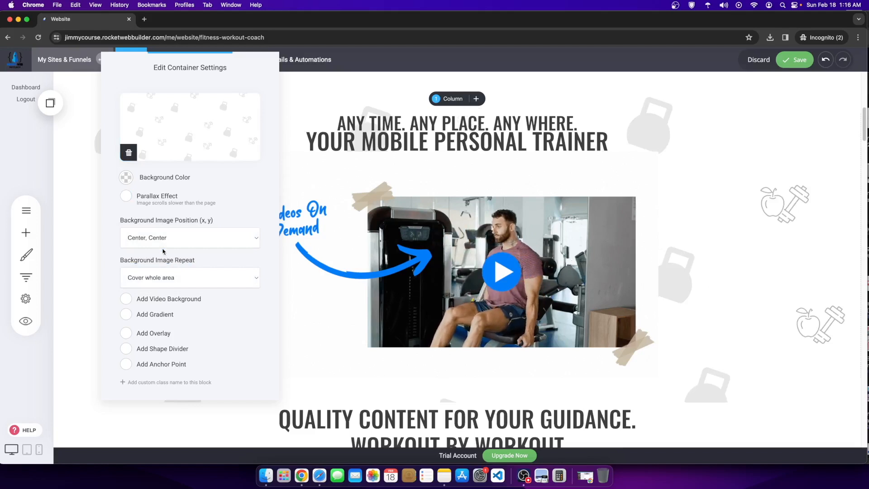
left_click(163, 271)
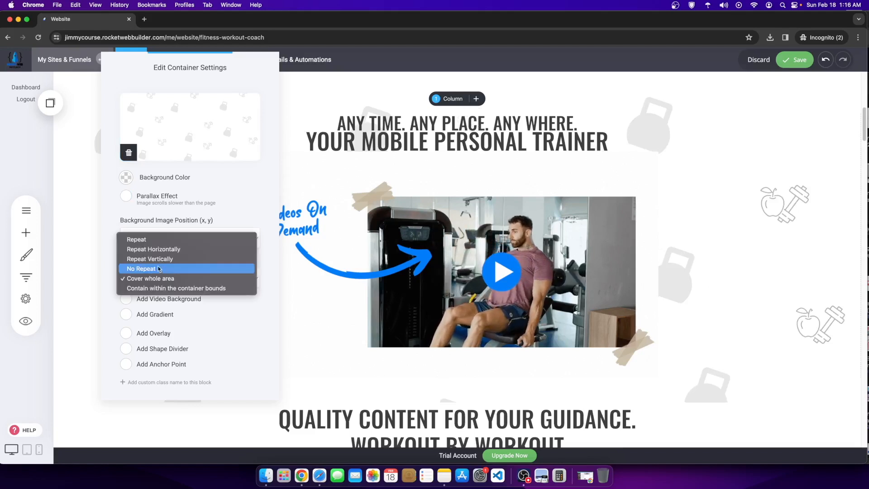
left_click(142, 250)
left_click(652, 252)
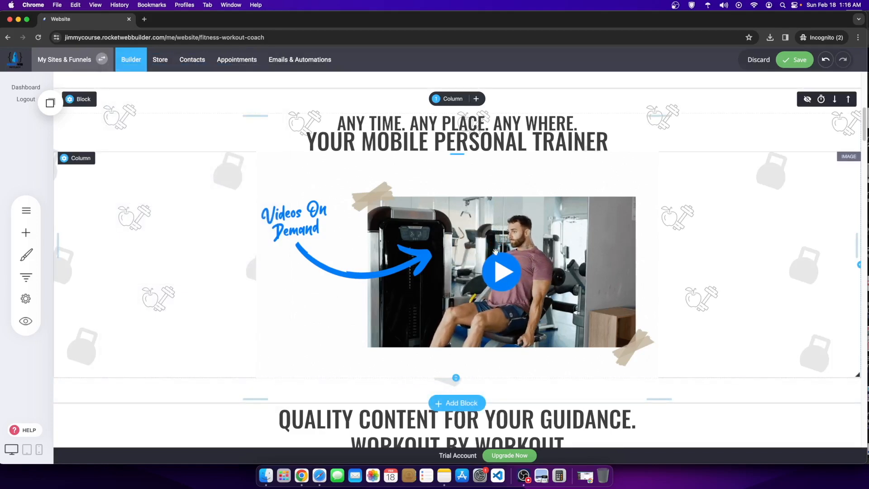
scroll(494, 254, "up", 2)
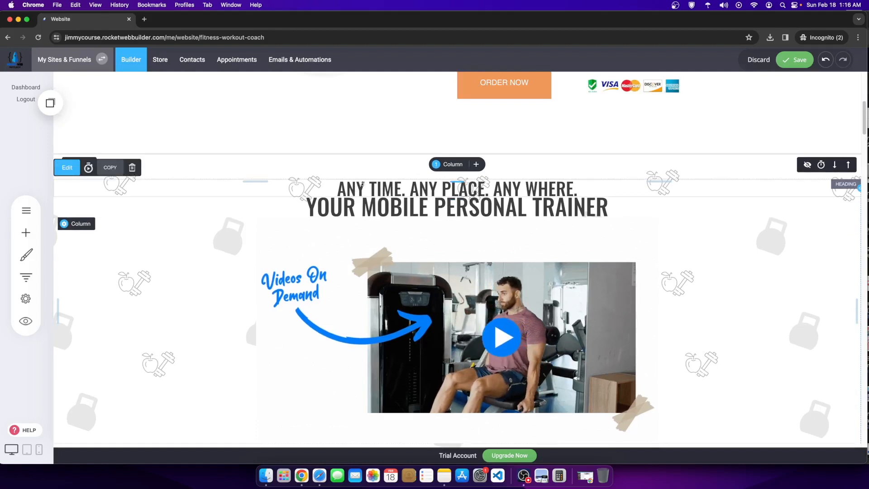
Step: Enlarge the YOUR MOBILE PERSONAL TRAINER heading from size 54 to 66
left_click(302, 203)
left_click_drag(302, 202, 608, 207)
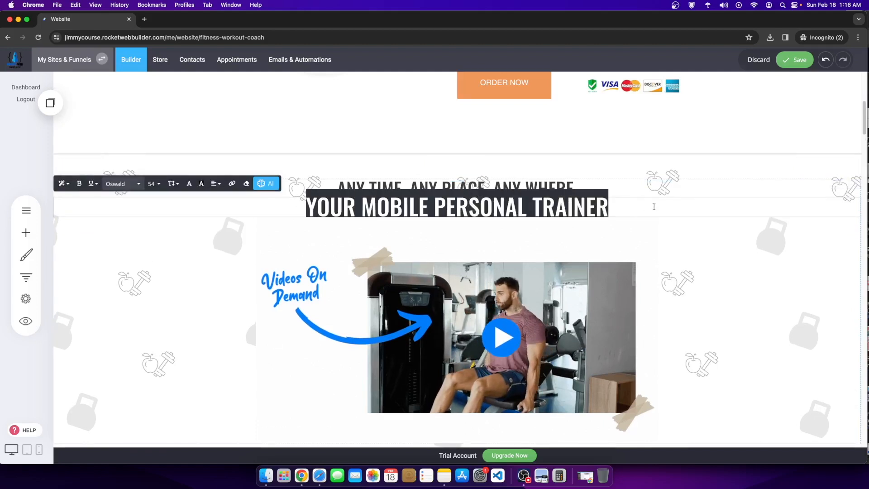
left_click(153, 183)
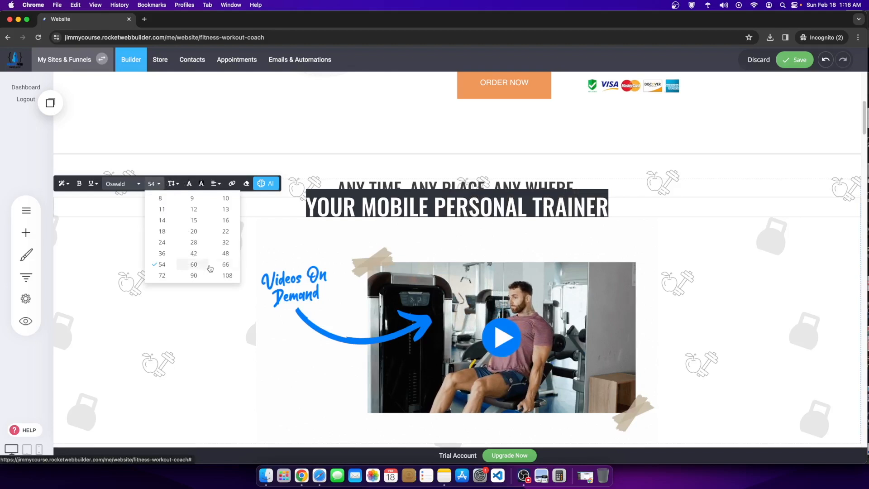
left_click(194, 264)
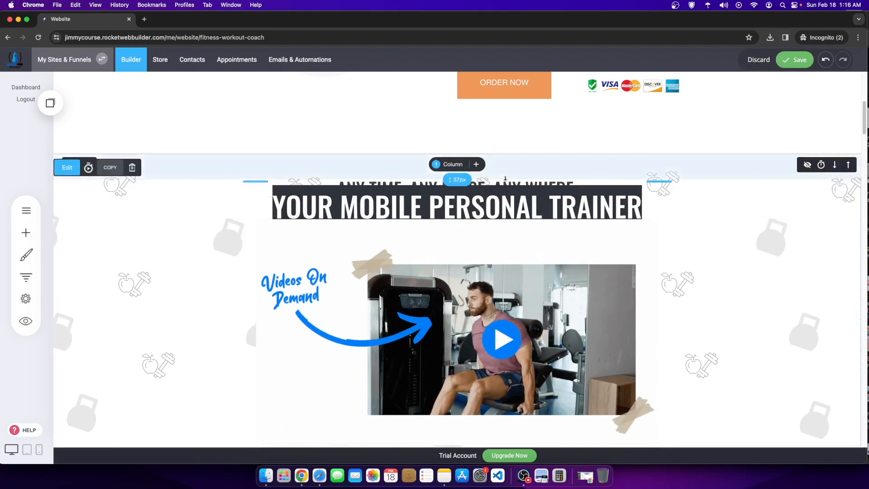
Step: Select the words MOBILE PERSONAL within the heading
left_click(474, 200)
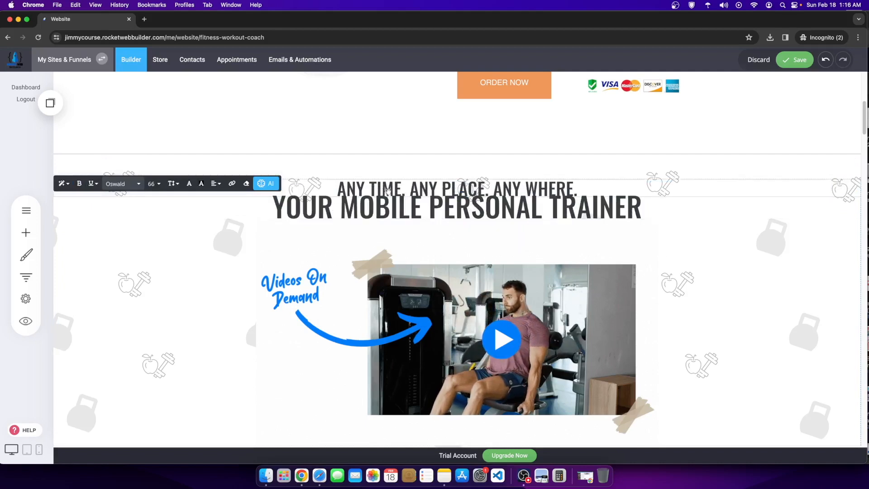
left_click_drag(316, 206, 595, 191)
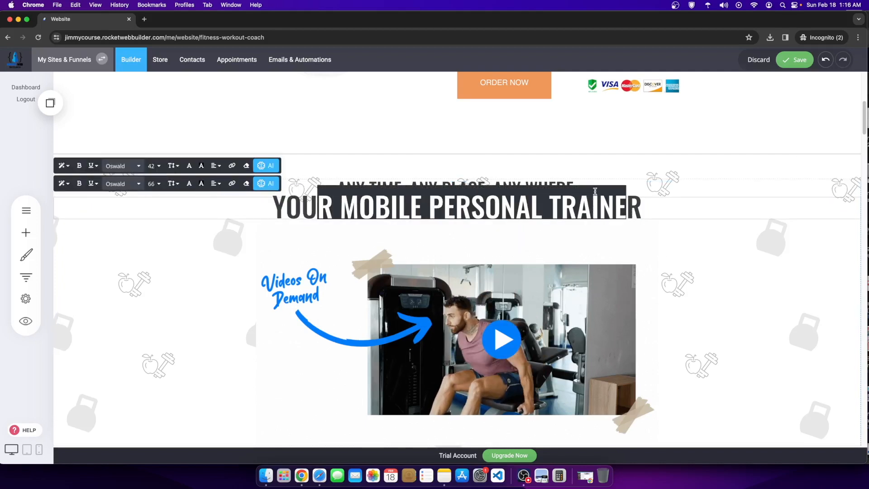
left_click(372, 181)
left_click_drag(340, 186, 600, 206)
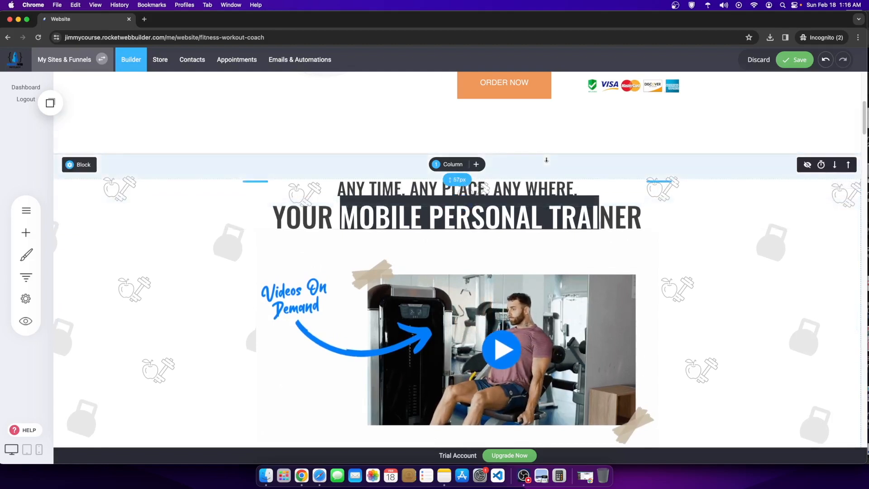
triple_click(523, 218)
left_click(517, 218)
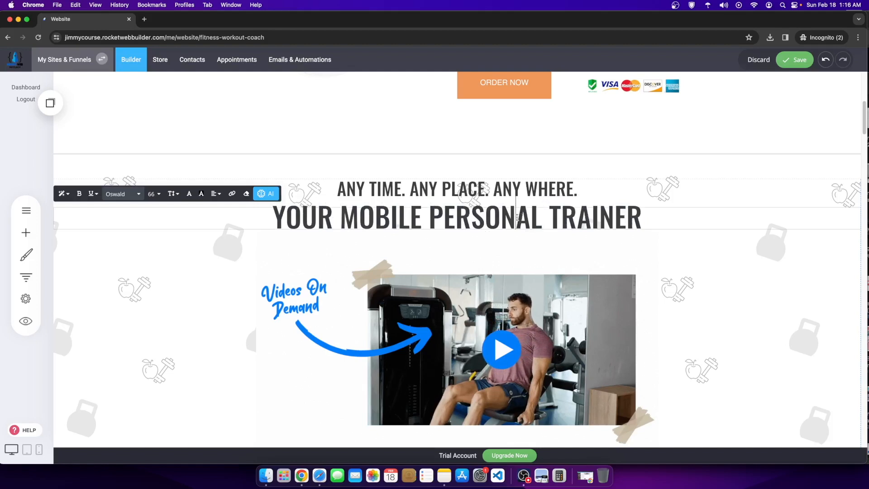
left_click_drag(376, 214, 552, 219)
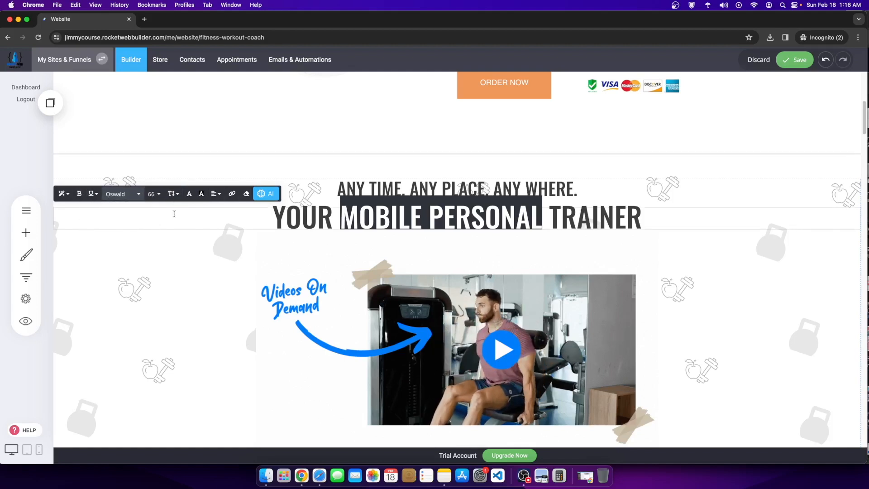
Step: Make MOBILE PERSONAL bold in the heading
left_click(80, 196)
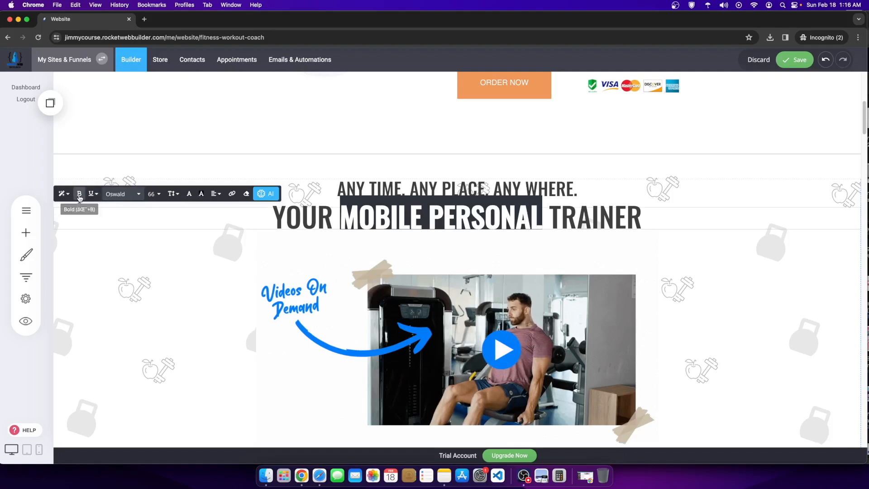
left_click(388, 263)
left_click(388, 243)
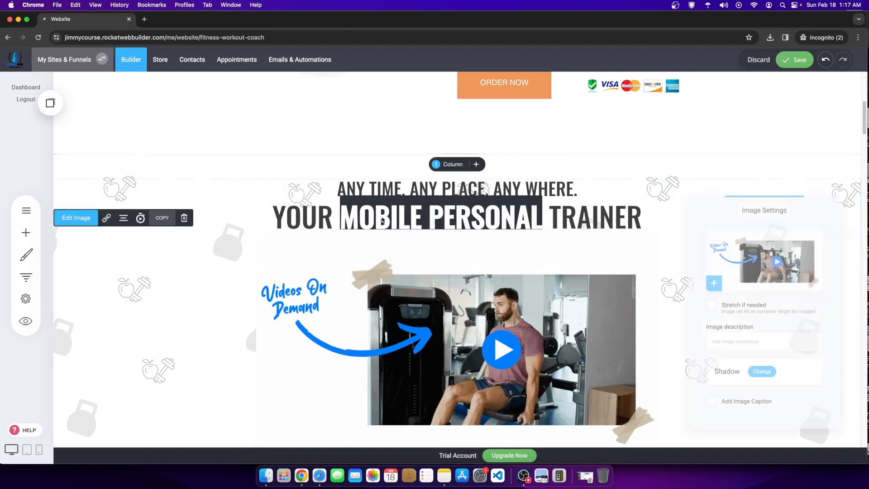
left_click(388, 243)
Step: Save the page and bring up the Global Styling panel
left_click(341, 215)
left_click_drag(341, 215, 502, 214)
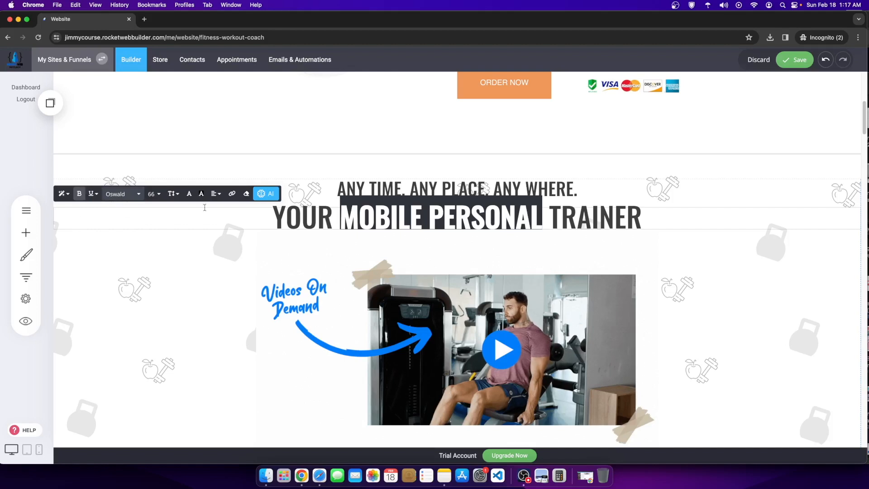
left_click(107, 265)
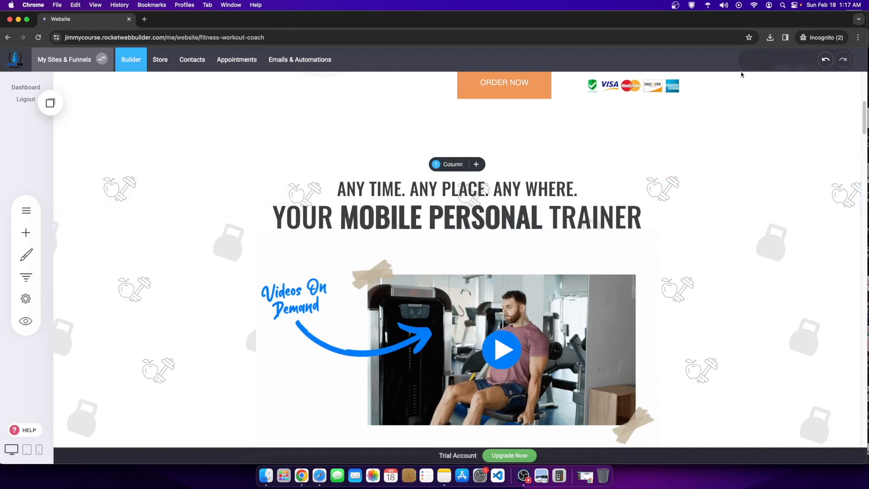
left_click(26, 255)
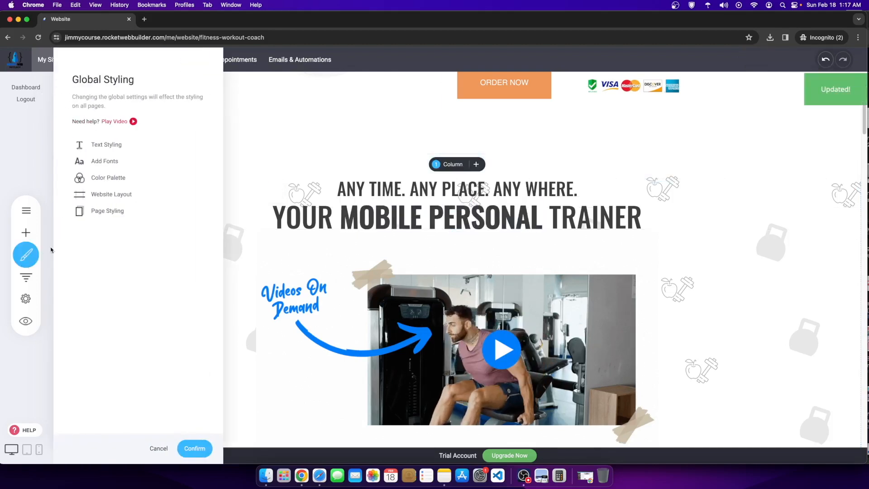
Step: Widen the site's grid width in the website layout settings and apply it
left_click(108, 200)
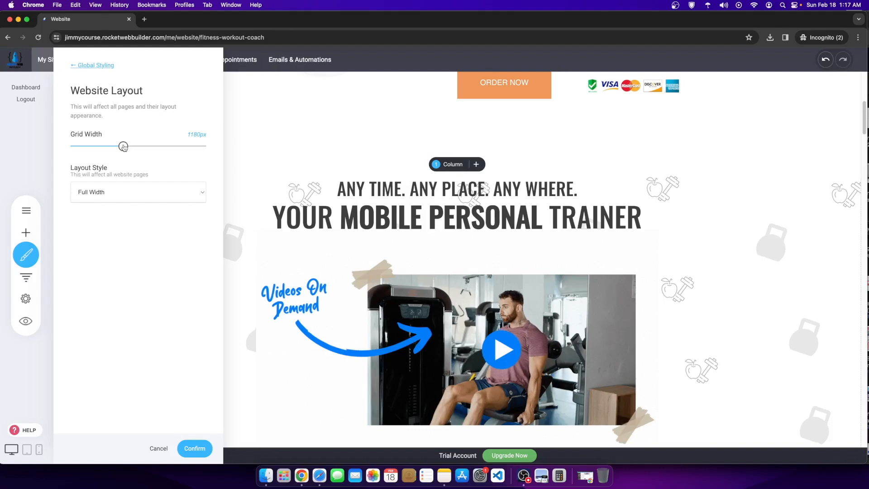
left_click_drag(134, 148, 134, 148)
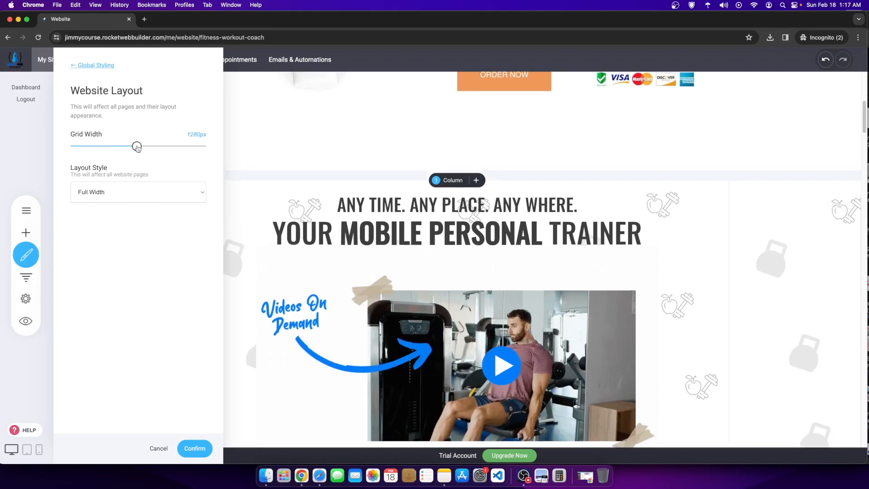
left_click(203, 445)
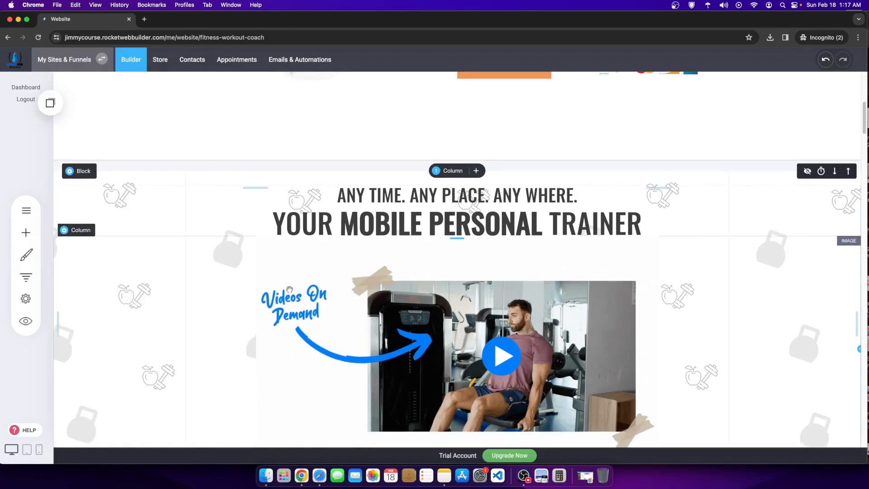
scroll(289, 289, "down", 6)
scroll(289, 289, "up", 5)
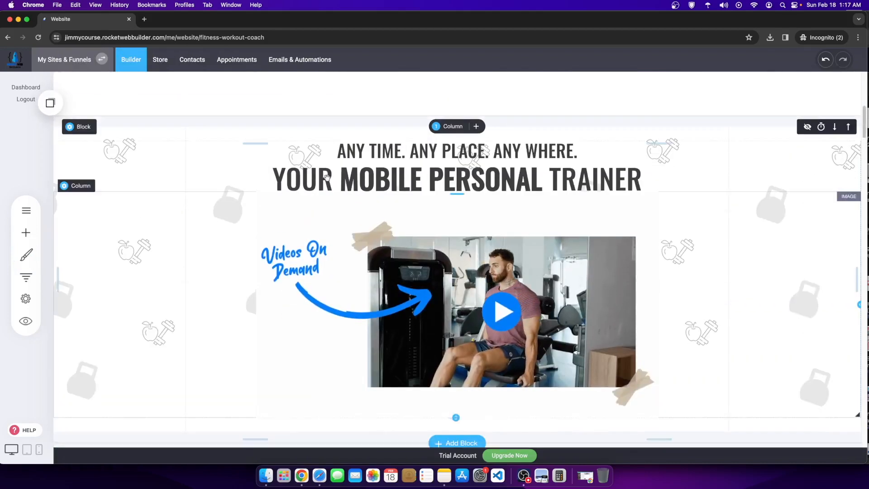
Step: Set the site-wide text link colour to light blue #4EB3EA and confirm
left_click(27, 301)
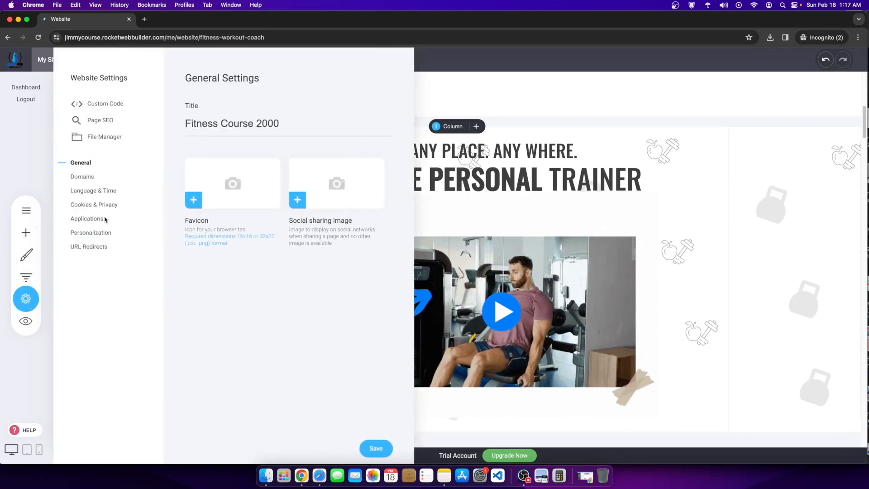
left_click(26, 253)
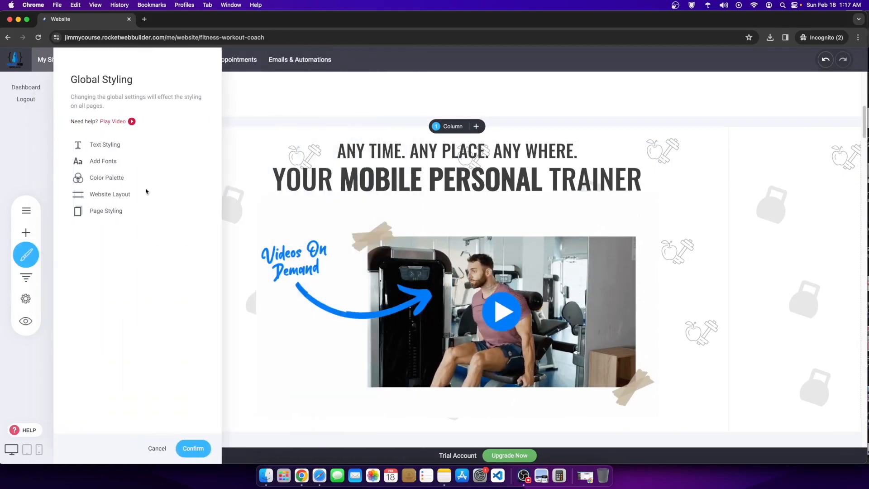
left_click(103, 145)
scroll(109, 374, "down", 3)
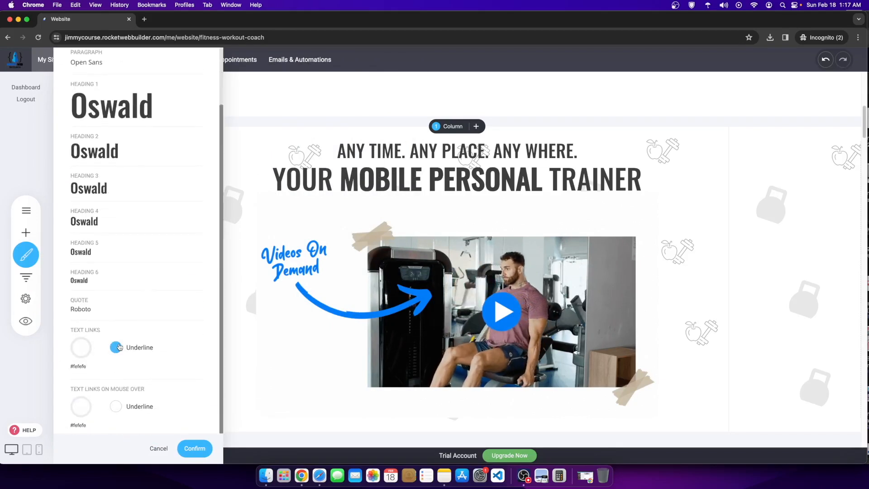
left_click(81, 348)
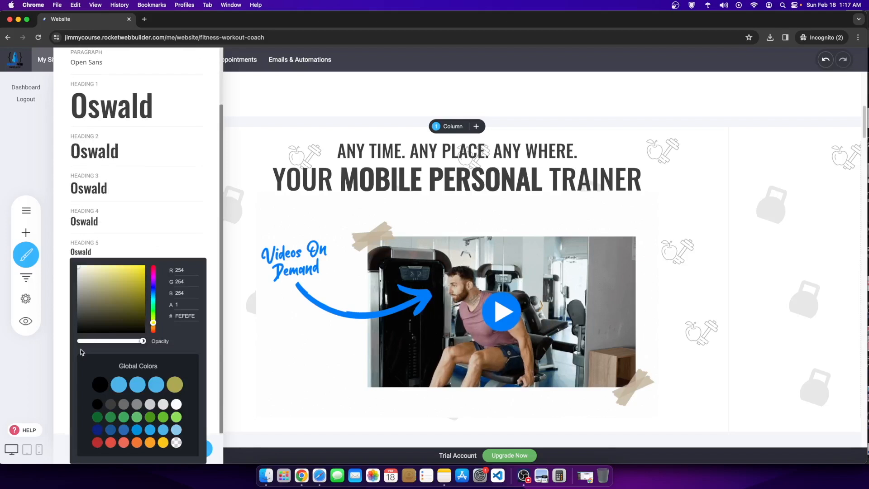
left_click(119, 384)
left_click(596, 240)
left_click(462, 248)
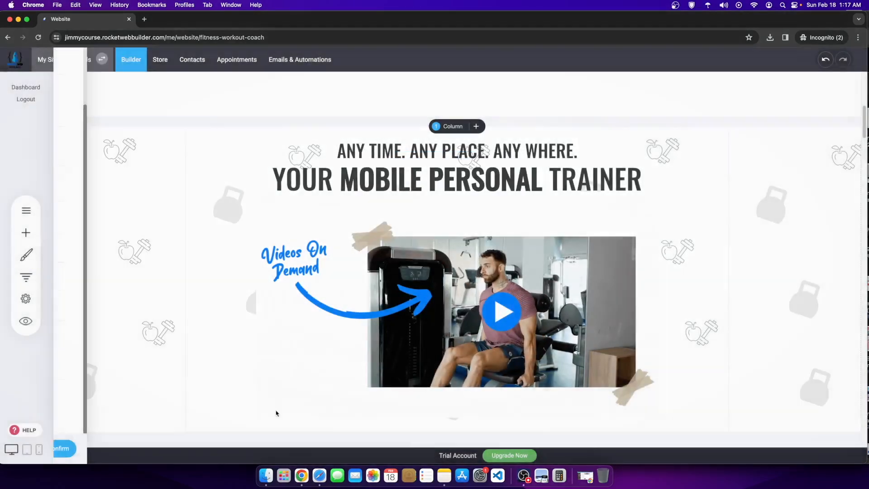
left_click(353, 182)
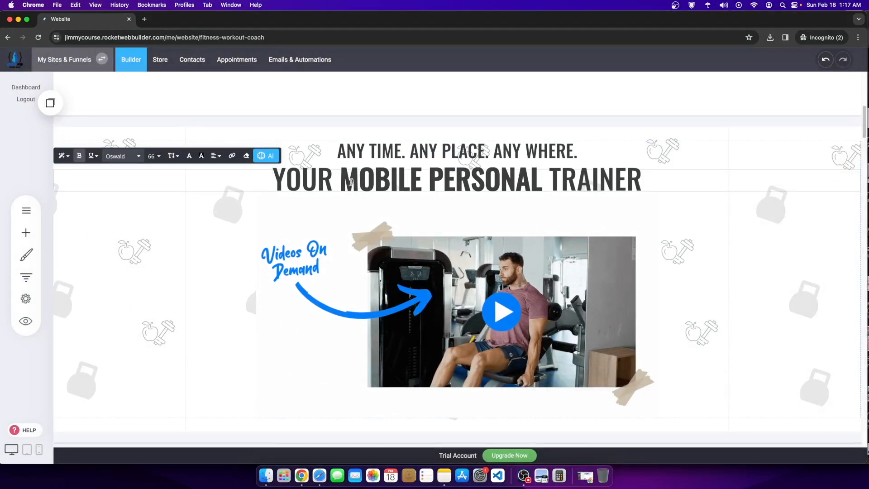
Step: Colour MOBILE PERSONAL light blue and add slight space between heading and video image
left_click_drag(398, 183, 535, 183)
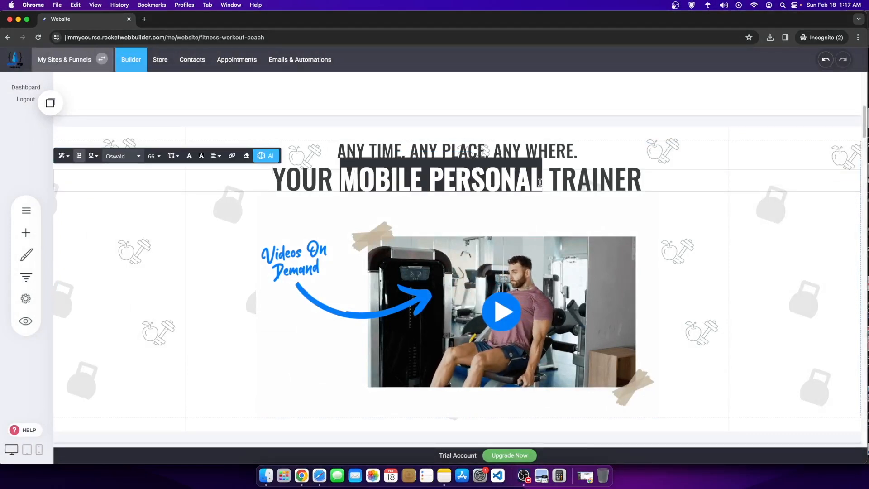
left_click(188, 158)
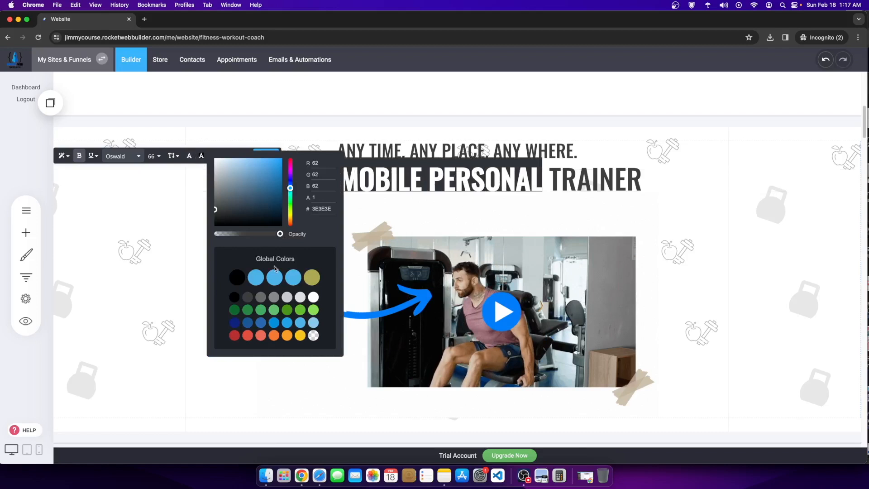
left_click(520, 210)
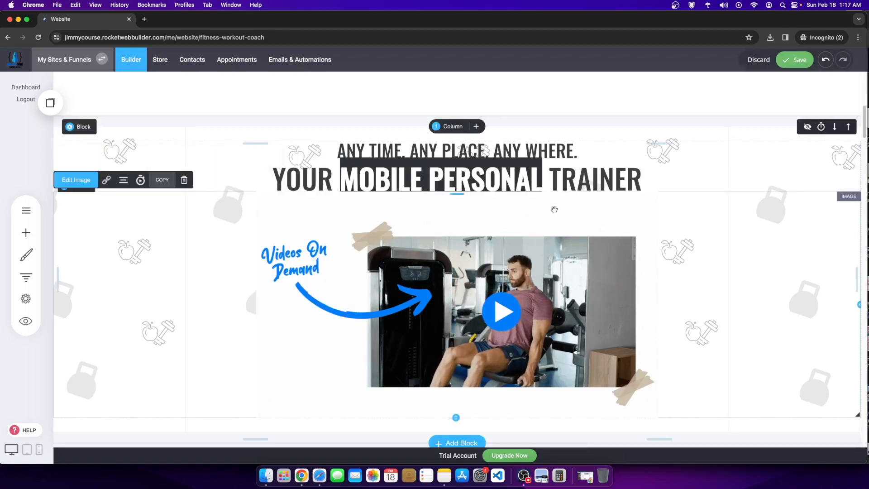
left_click(520, 210)
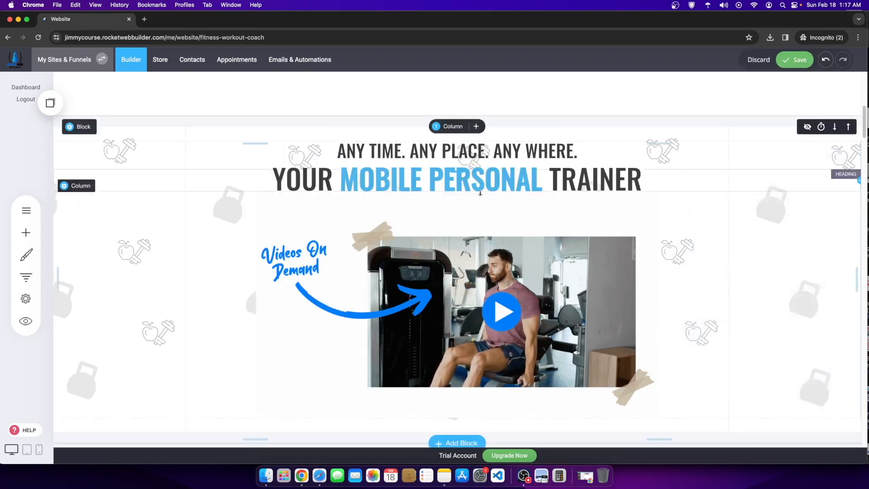
left_click_drag(479, 196, 482, 204)
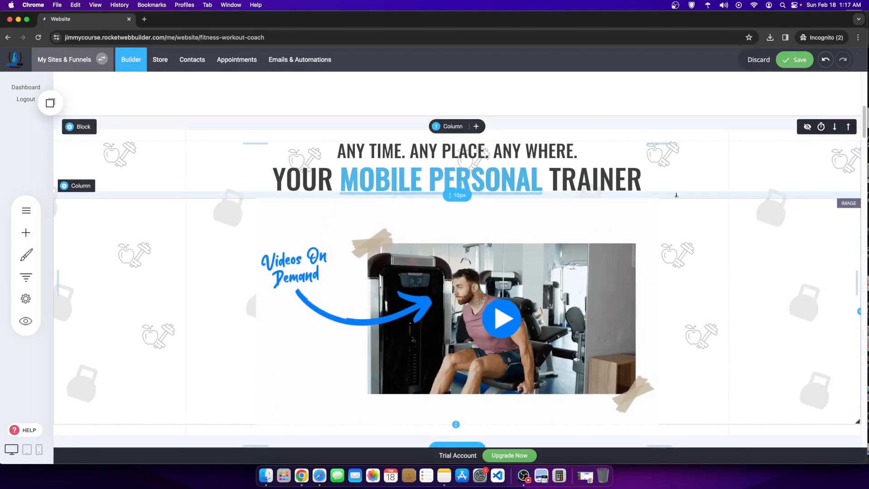
Step: Recolour MOBILE PERSONAL a darker blue and save the page
left_click(451, 179)
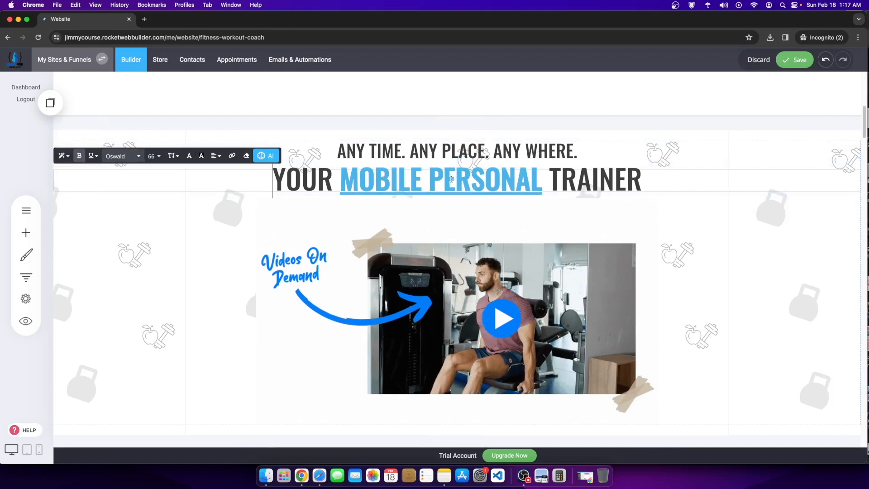
left_click_drag(339, 182, 523, 181)
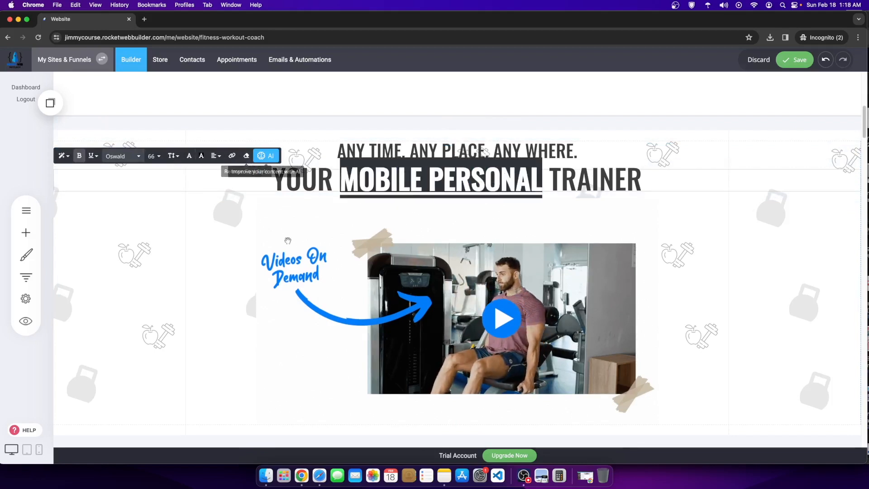
left_click(190, 157)
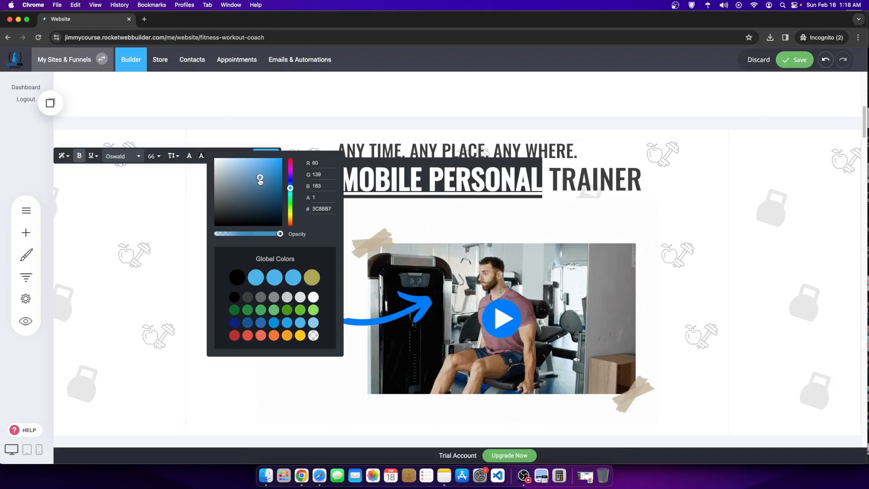
left_click(701, 245)
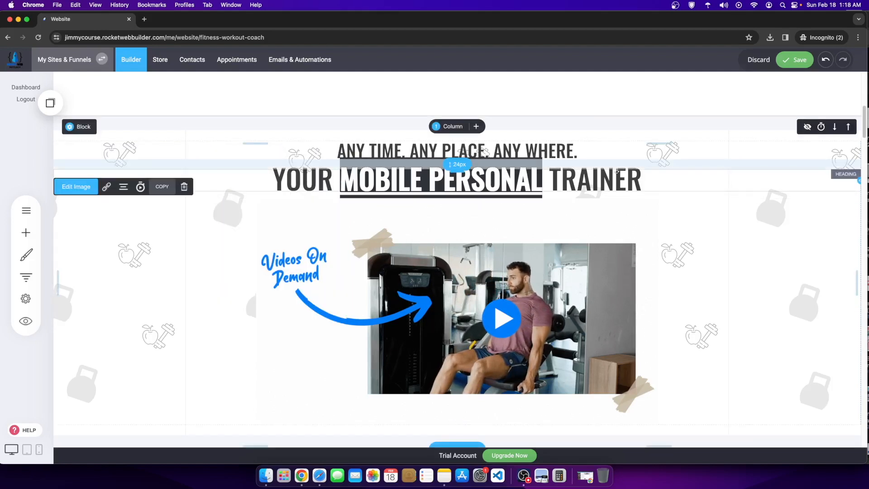
triple_click(594, 178)
left_click(540, 183)
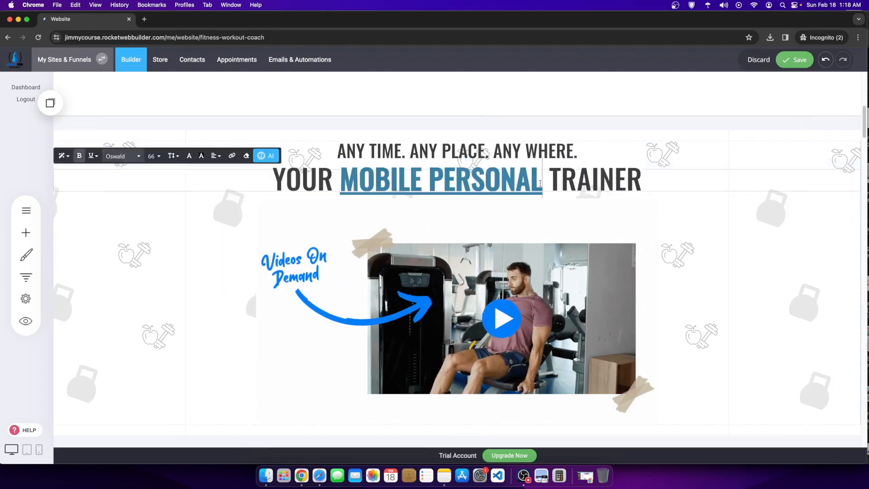
left_click(799, 64)
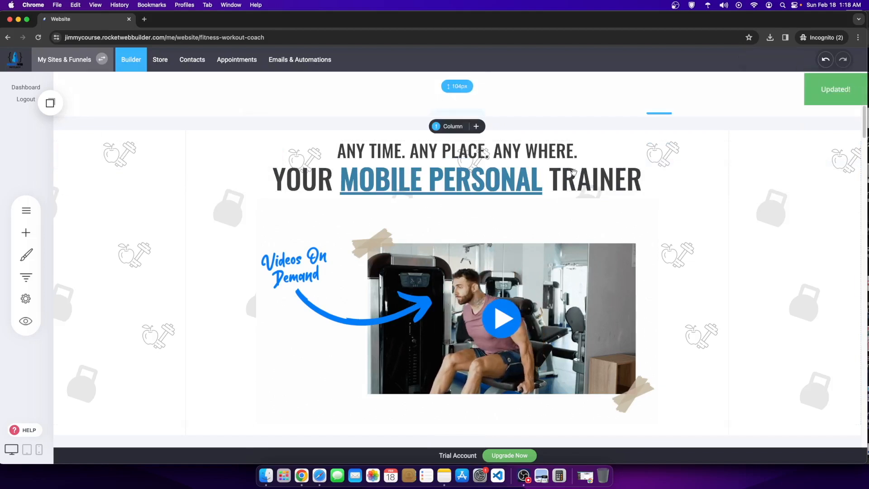
Step: Change MOBILE PERSONAL back to light blue #4EB3EA
left_click(348, 179)
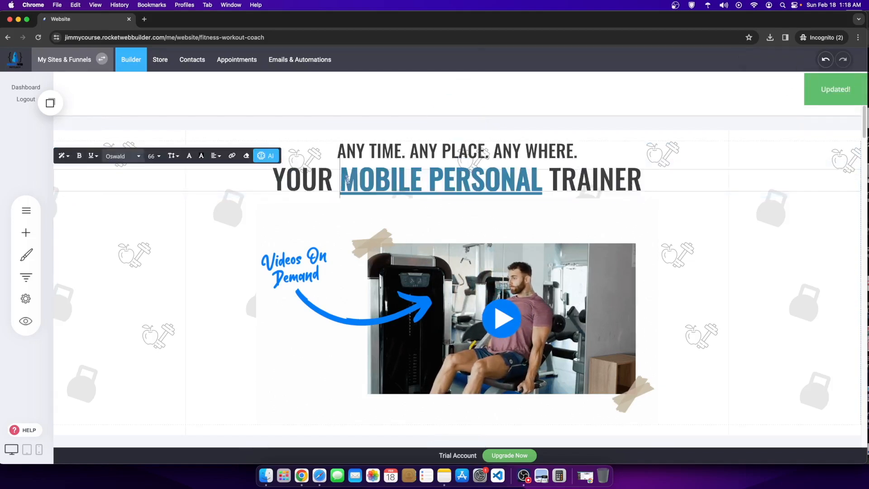
left_click_drag(531, 180, 465, 181)
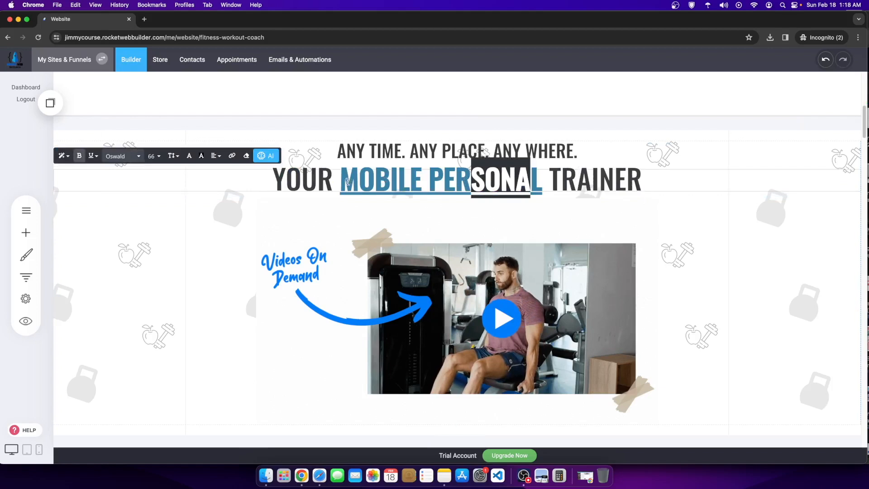
mouse_move(348, 181)
left_mouse_down()
mouse_move(549, 181)
mouse_move(348, 180)
left_mouse_up()
left_click(545, 180)
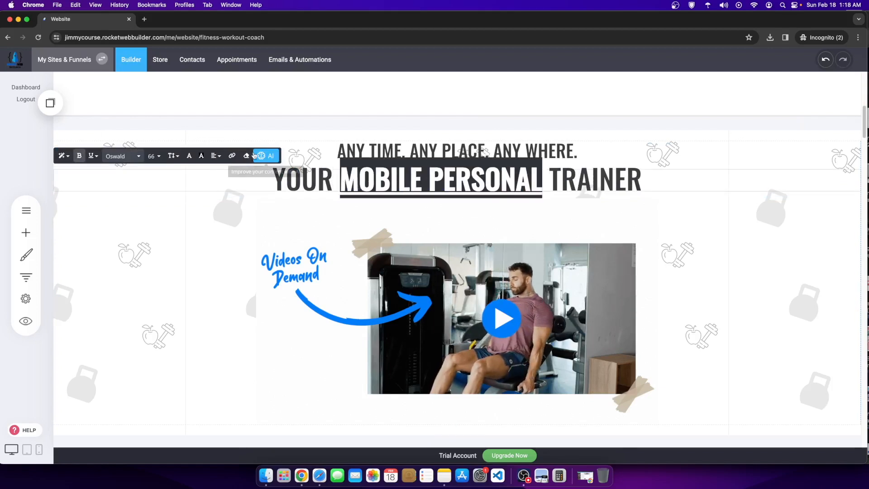
left_click(201, 156)
left_click(274, 285)
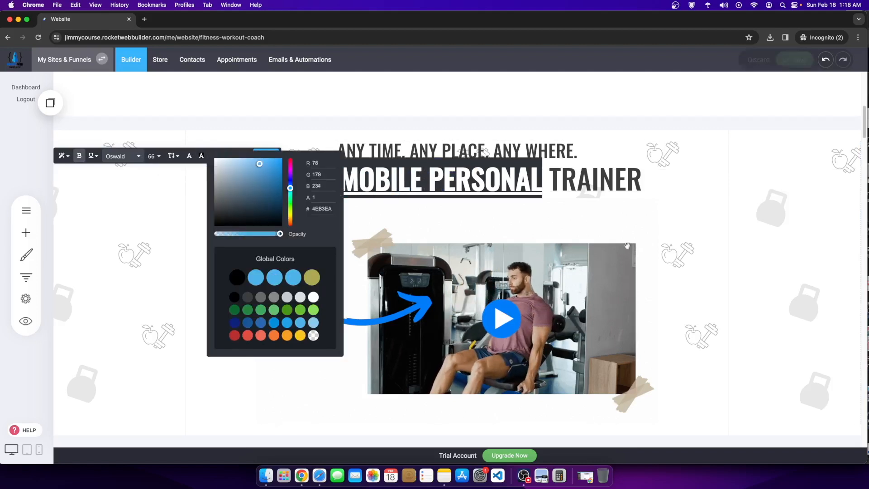
left_click(762, 231)
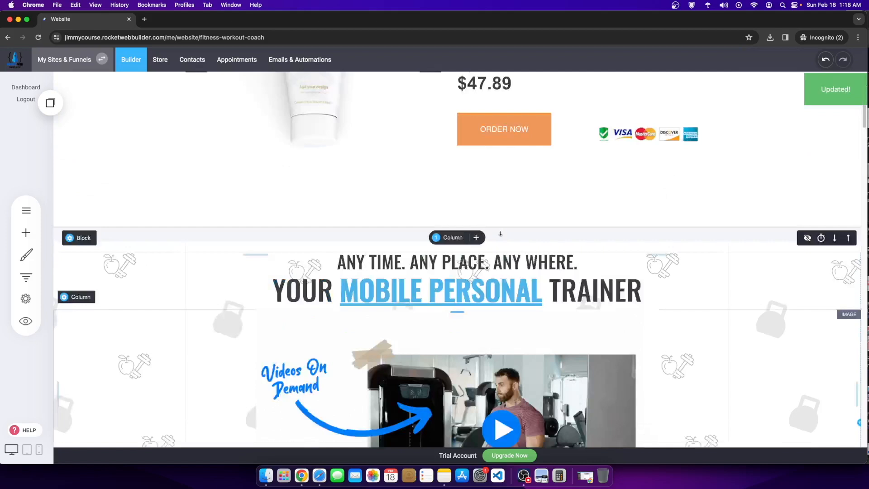
scroll(284, 249, "down", 3)
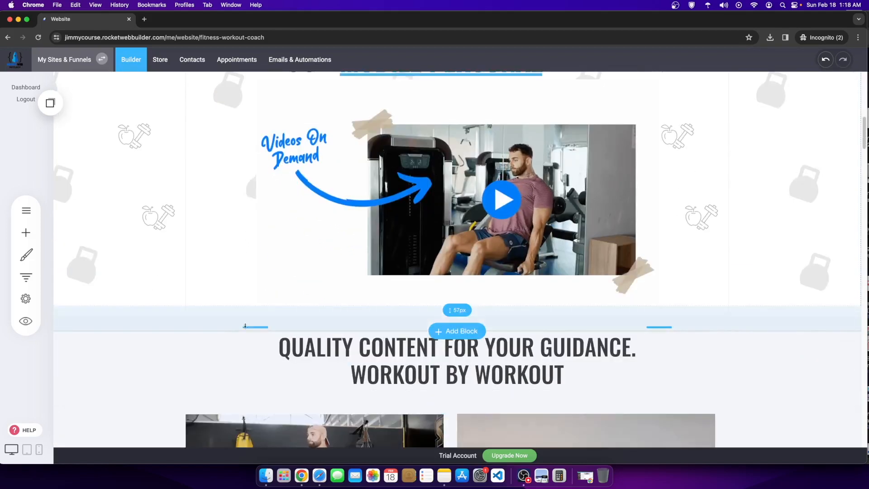
scroll(357, 333, "down", 3)
scroll(382, 333, "down", 1)
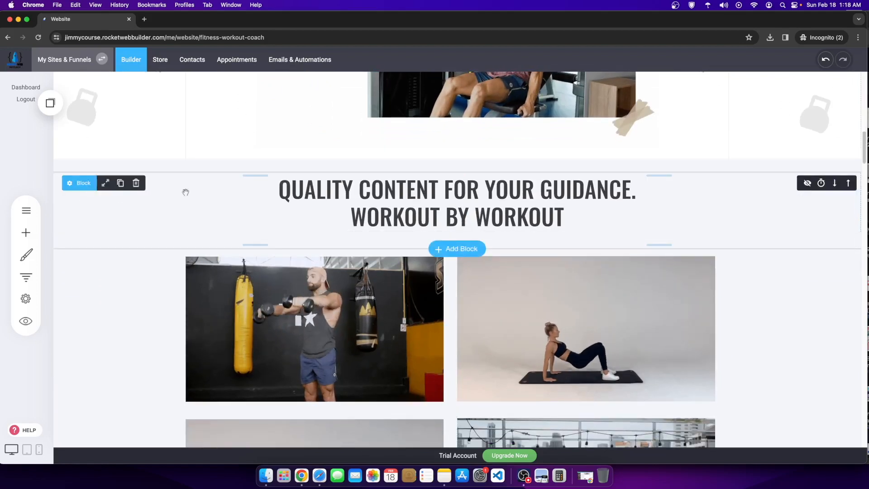
left_click(473, 190)
left_click_drag(441, 189, 621, 190)
scroll(390, 212, "up", 10)
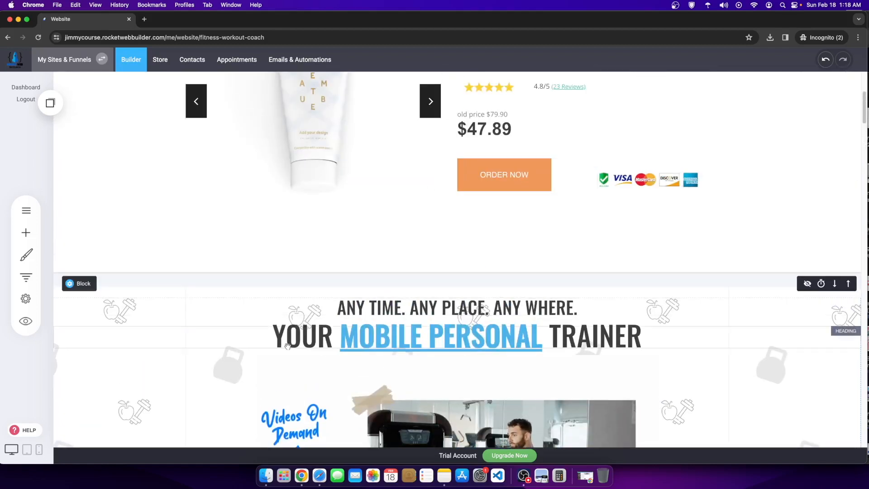
scroll(627, 342, "down", 7)
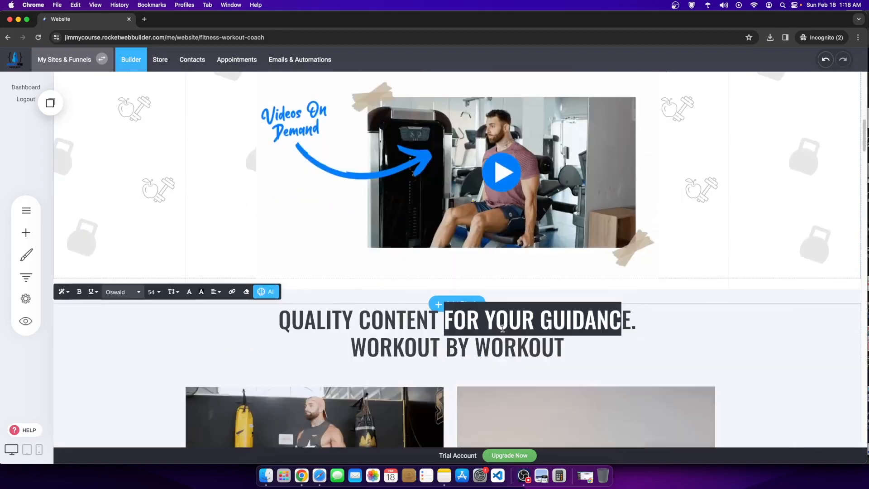
scroll(346, 343, "down", 9)
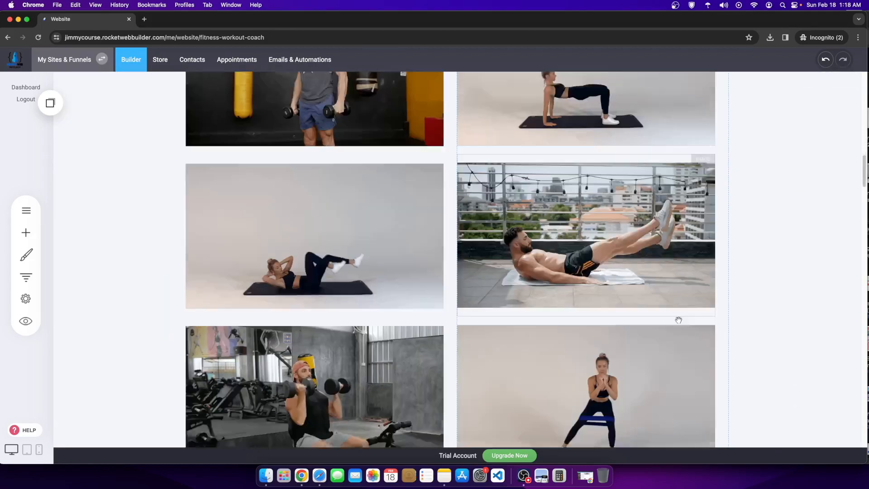
scroll(522, 364, "up", 1)
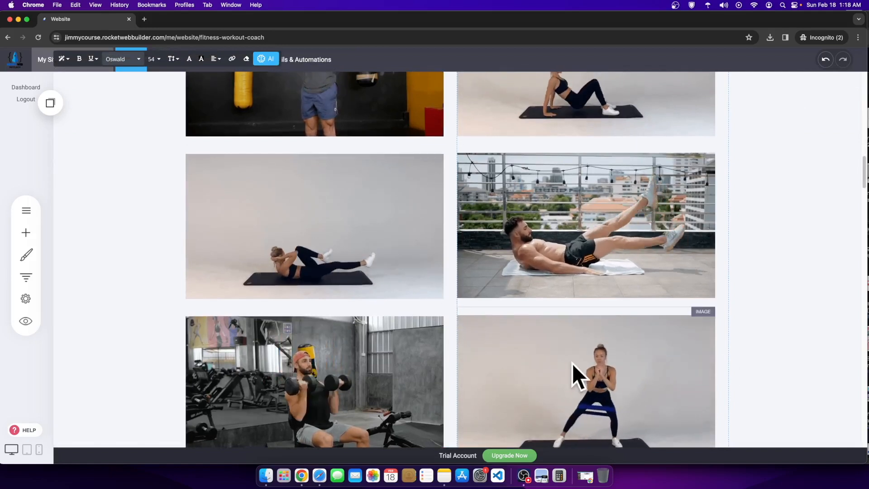
scroll(566, 365, "up", 1)
scroll(566, 364, "up", 3)
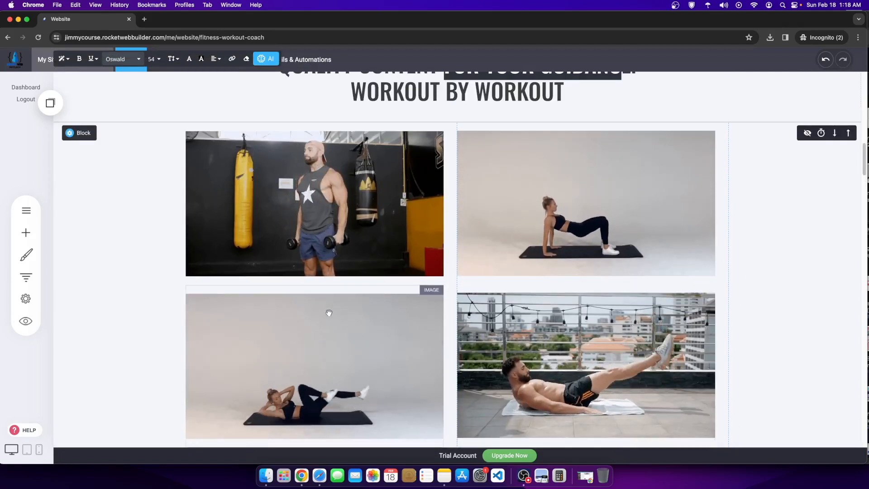
scroll(333, 306, "down", 5)
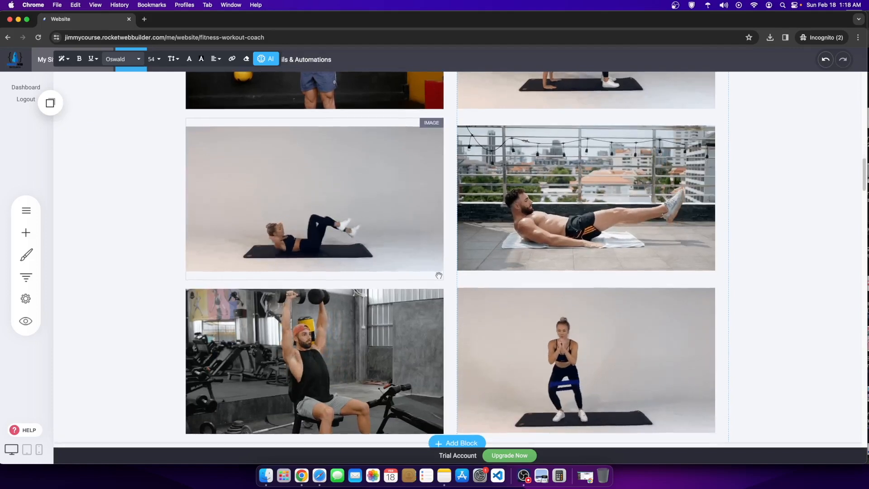
Step: Delete the QUALITY CONTENT FOR YOUR GUIDANCE heading above the workout photo grid
scroll(406, 235, "up", 6)
scroll(406, 236, "up", 2)
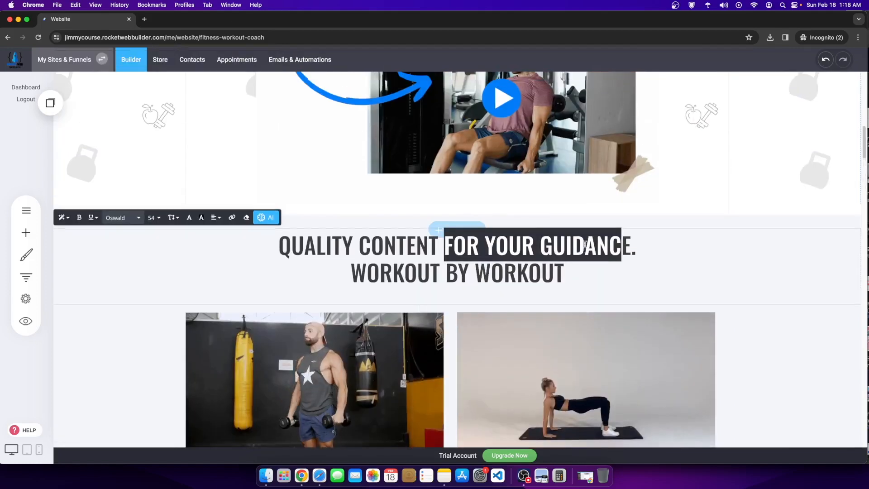
left_click(56, 249)
left_click(82, 324)
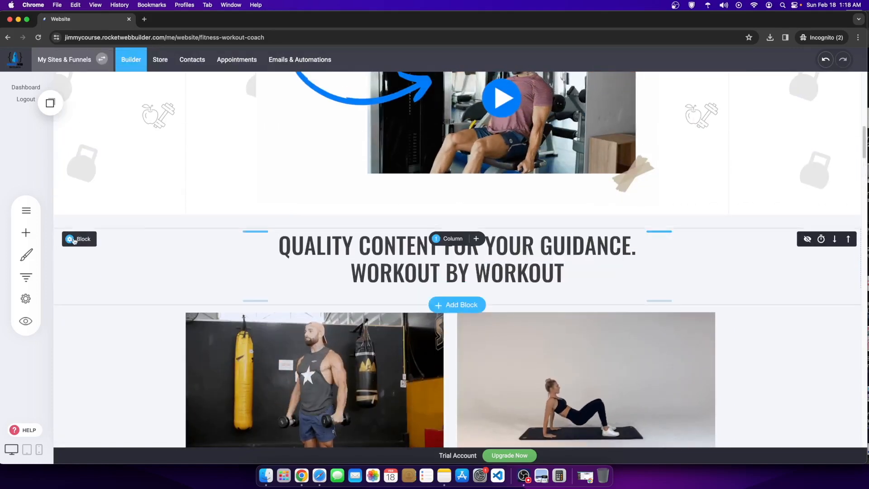
left_click(139, 239)
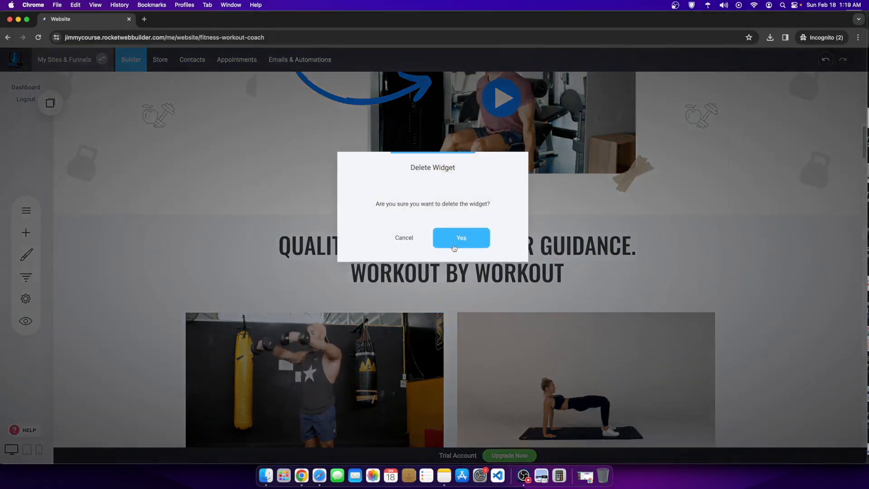
left_click(454, 247)
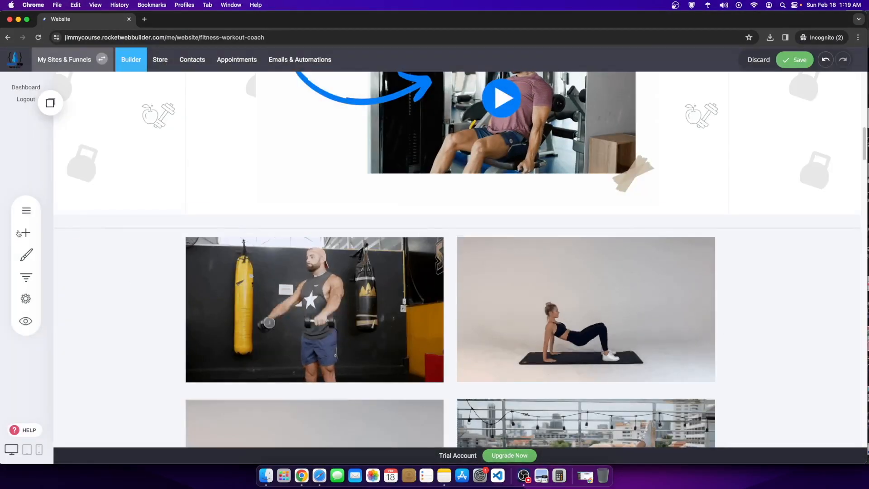
left_click(20, 233)
Step: Browse the block template categories: Team & Testimonials, E-Commerce, gallery, video and text
scroll(496, 354, "down", 3)
left_click(457, 254)
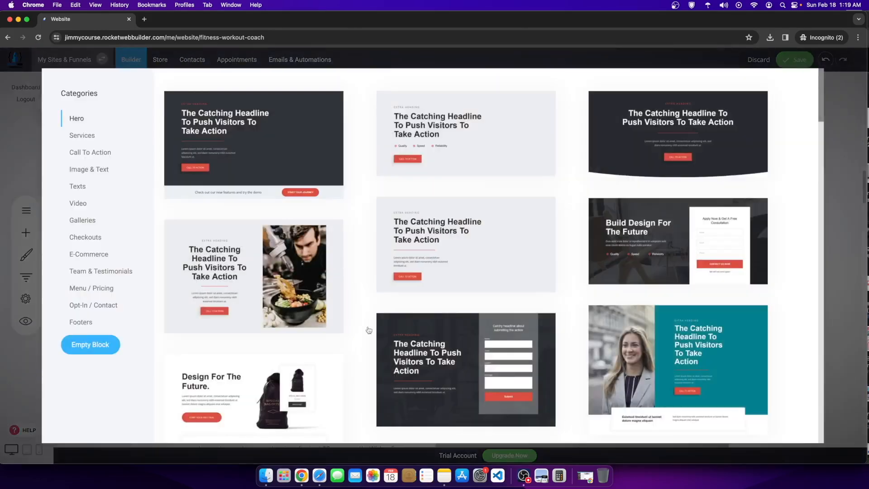
left_click(88, 273)
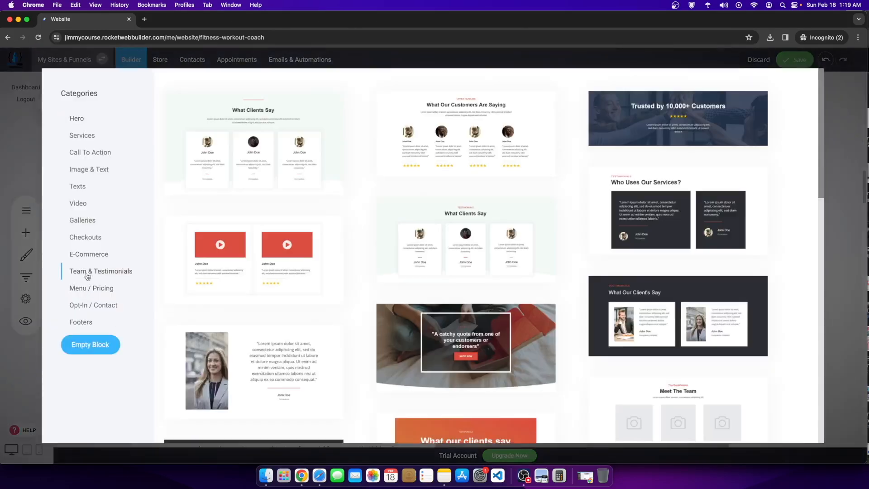
left_click(89, 254)
left_click(90, 221)
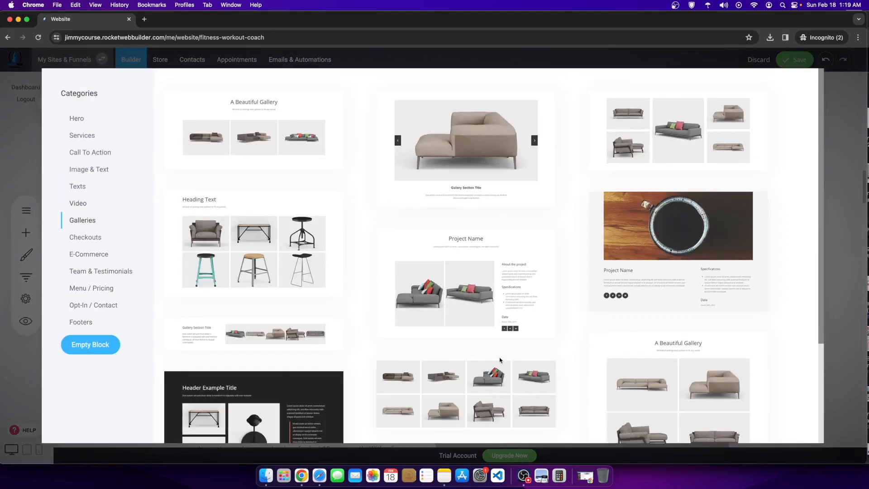
scroll(500, 360, "down", 3)
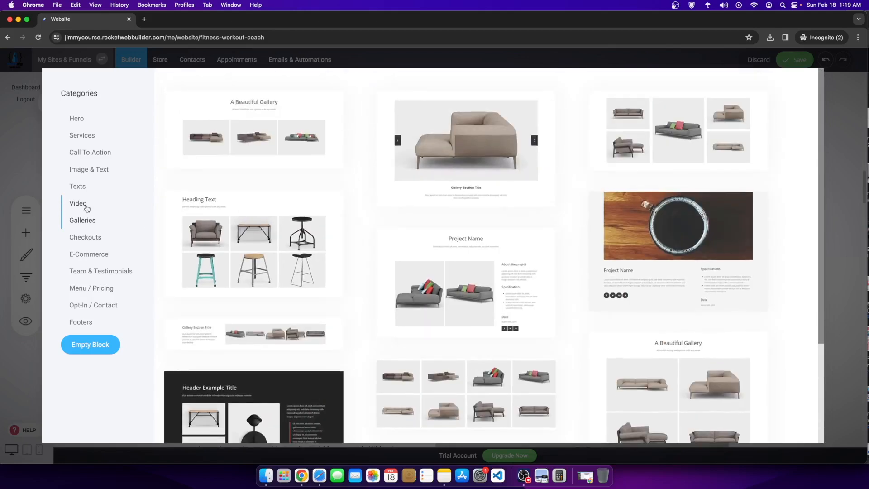
left_click(86, 207)
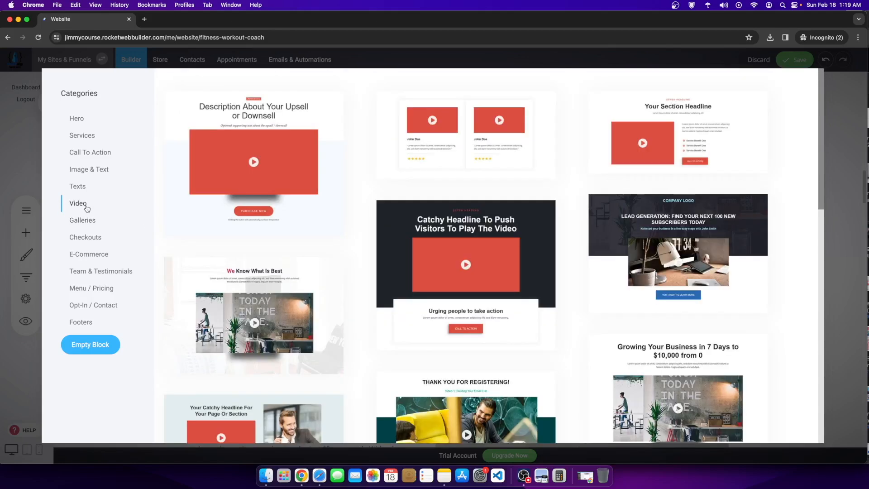
scroll(243, 252, "down", 10)
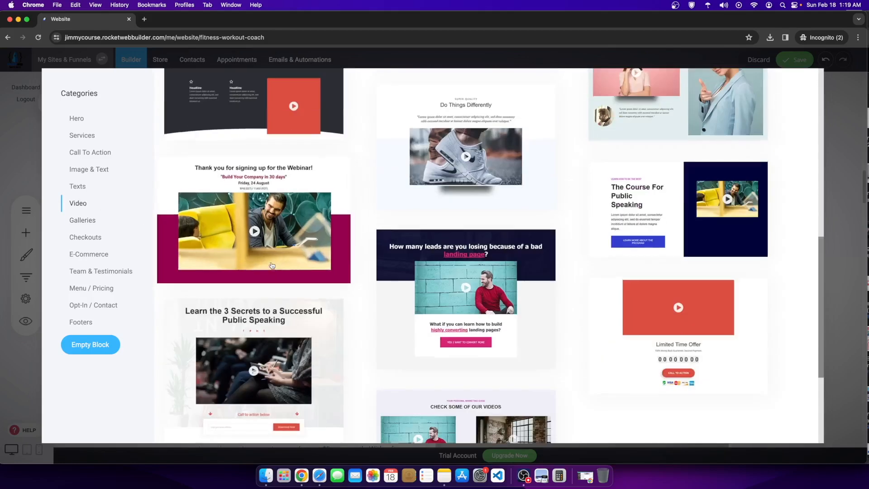
scroll(193, 250, "up", 7)
left_click(77, 186)
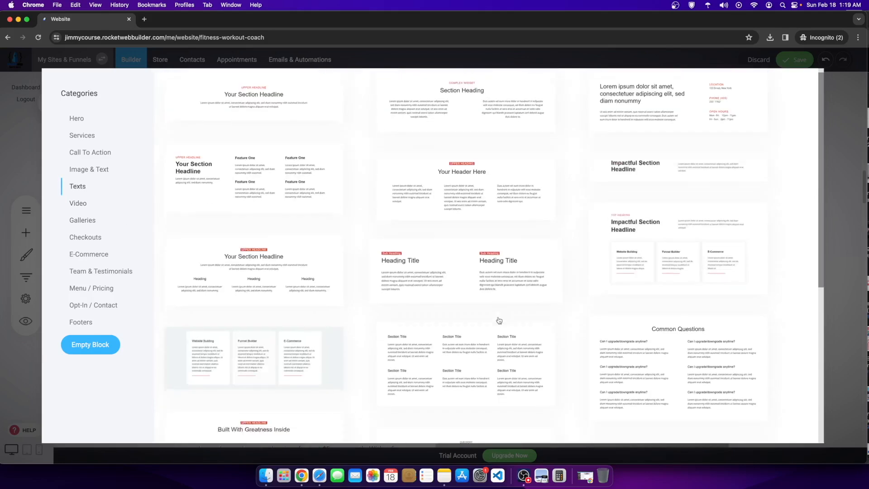
scroll(496, 320, "up", 4)
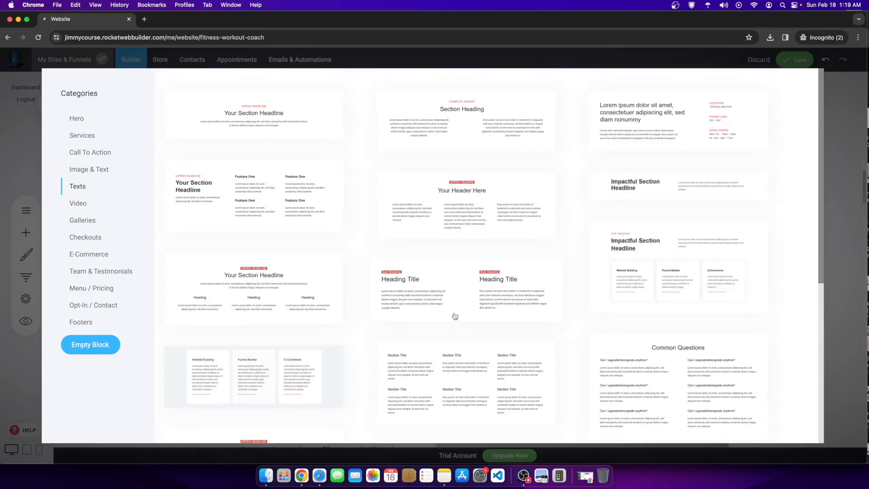
scroll(455, 316, "down", 5)
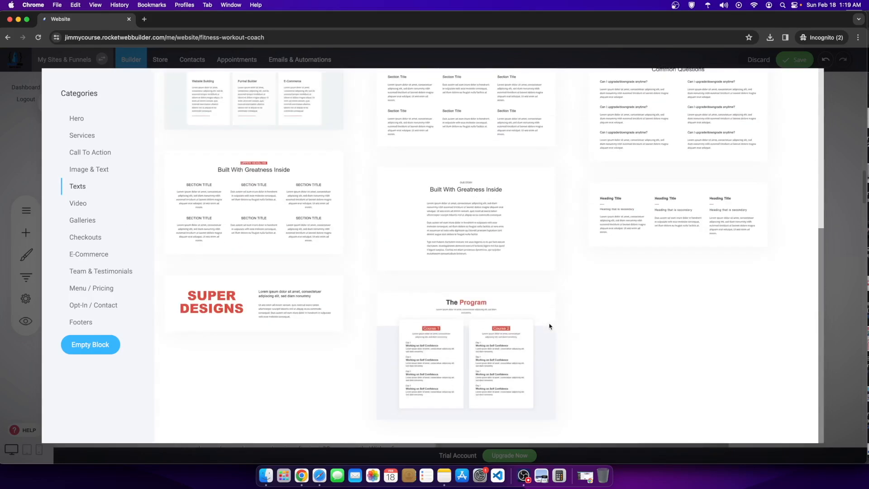
Step: Add the Image & Text 'Heading Example' section with three Section Title items
left_click(98, 169)
scroll(368, 267, "up", 7)
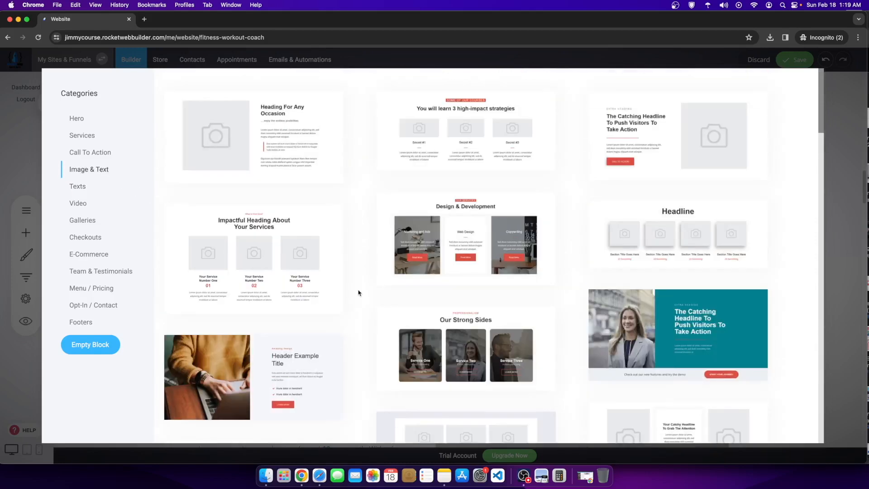
scroll(358, 292, "down", 20)
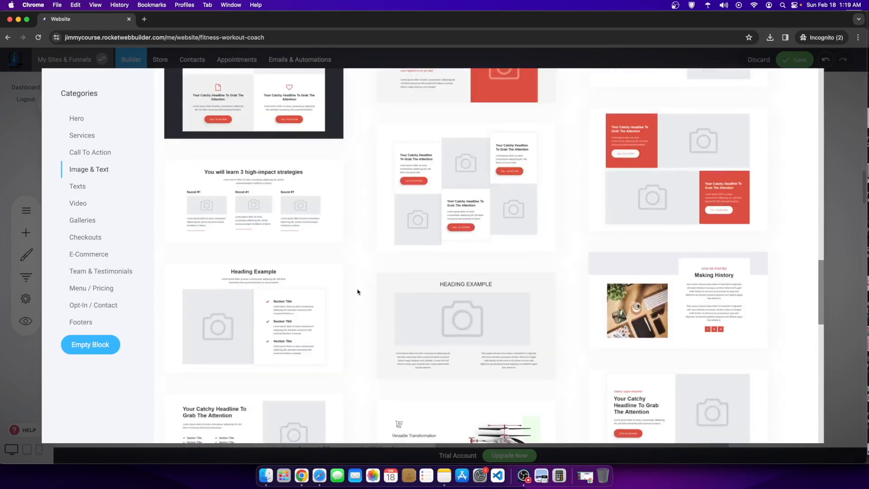
scroll(358, 292, "up", 7)
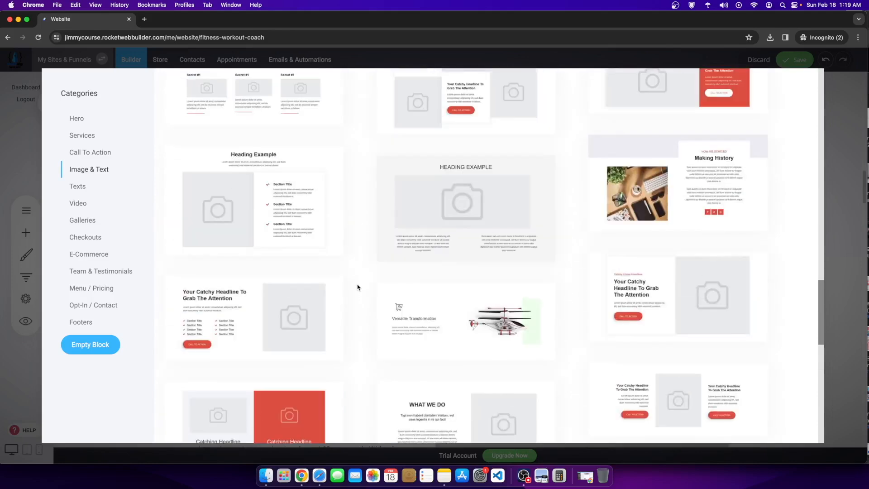
left_click(301, 229)
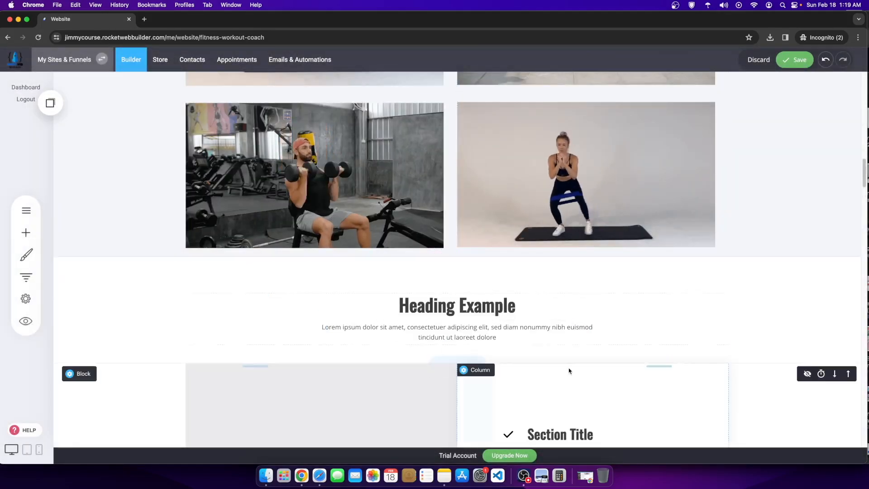
scroll(569, 371, "down", 5)
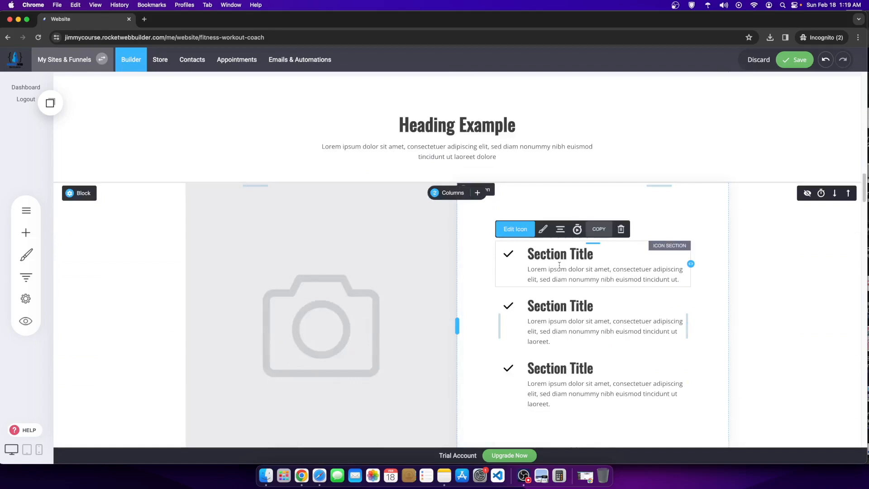
scroll(558, 267, "up", 15)
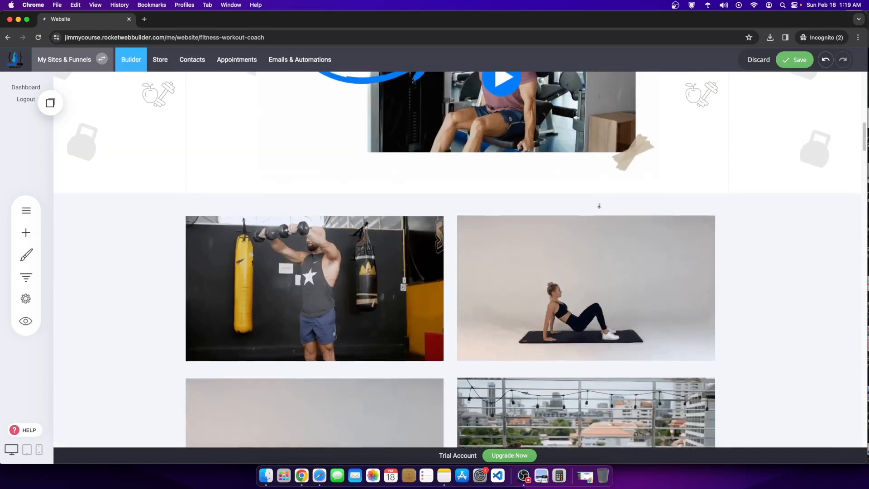
Step: Add an Empty Block between the video section and the workout grid, then open its column options
left_click(456, 209)
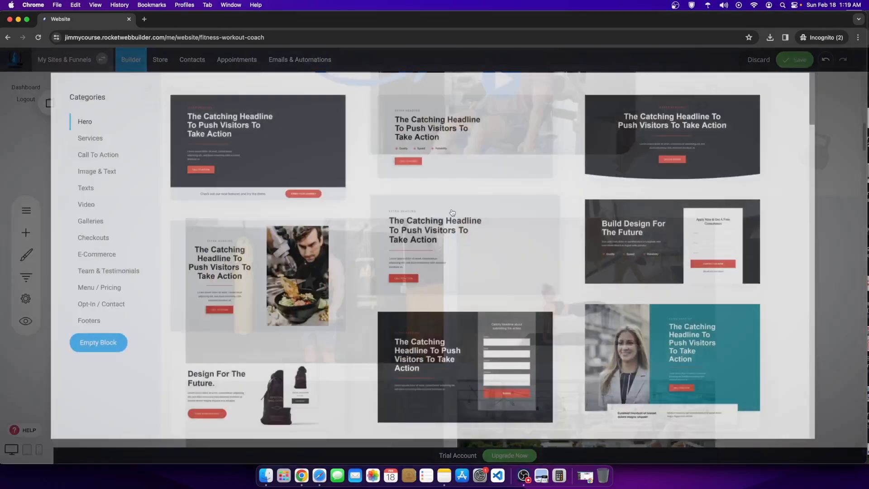
left_click(95, 347)
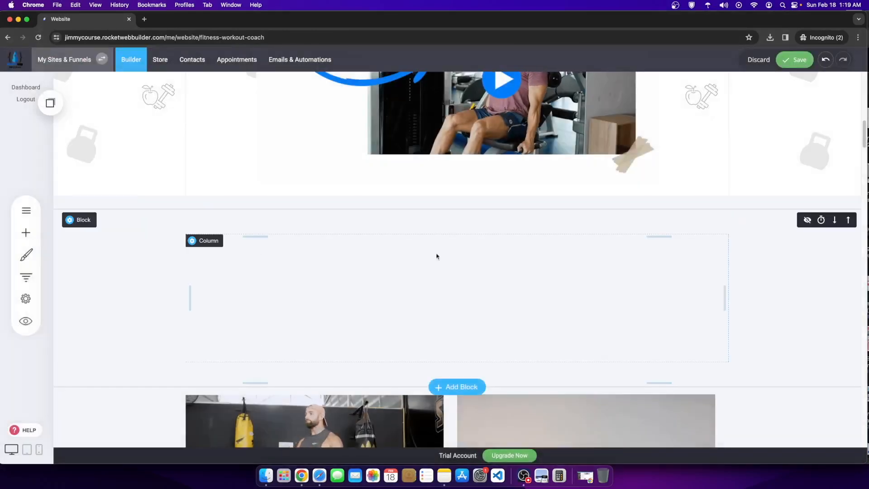
left_click(83, 221)
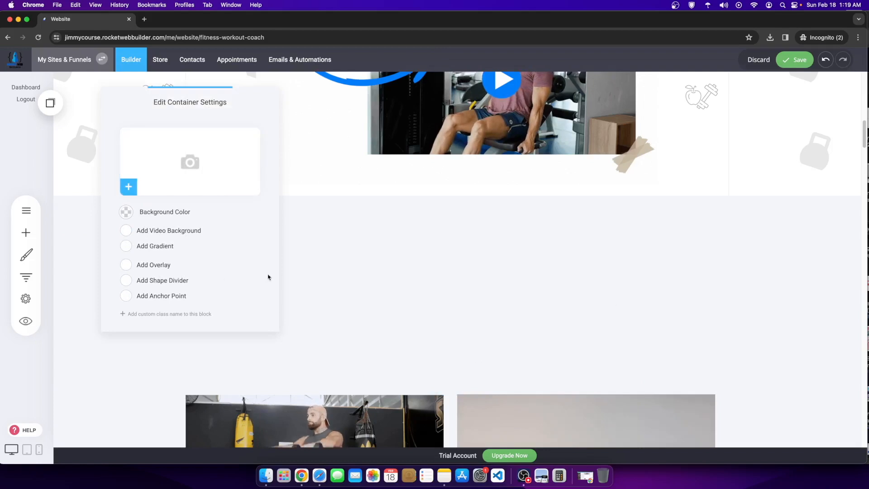
scroll(593, 254, "down", 10)
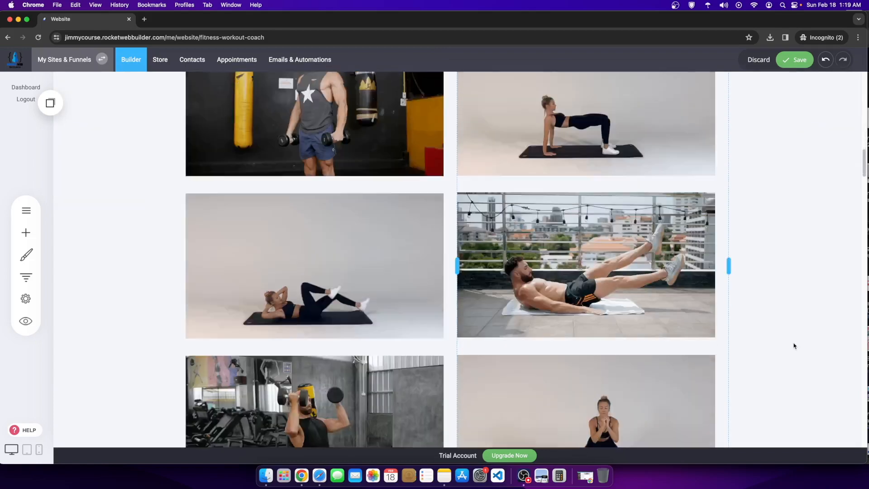
scroll(588, 362, "down", 5)
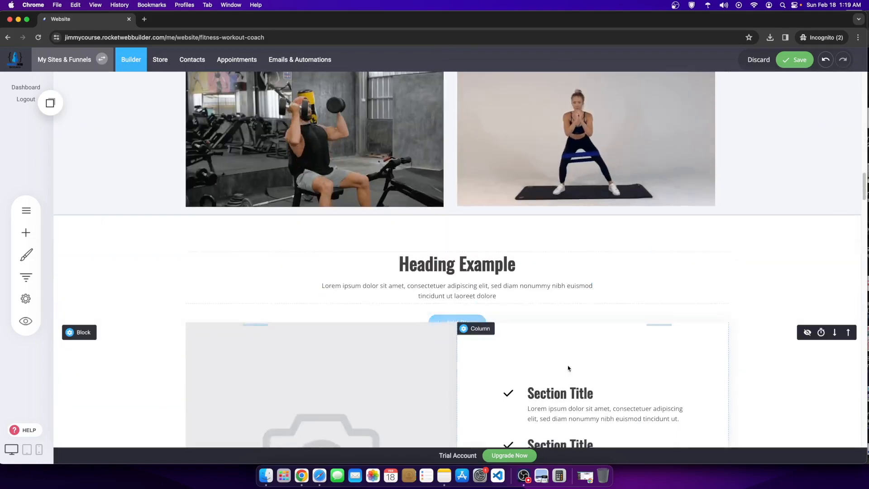
scroll(366, 290, "up", 10)
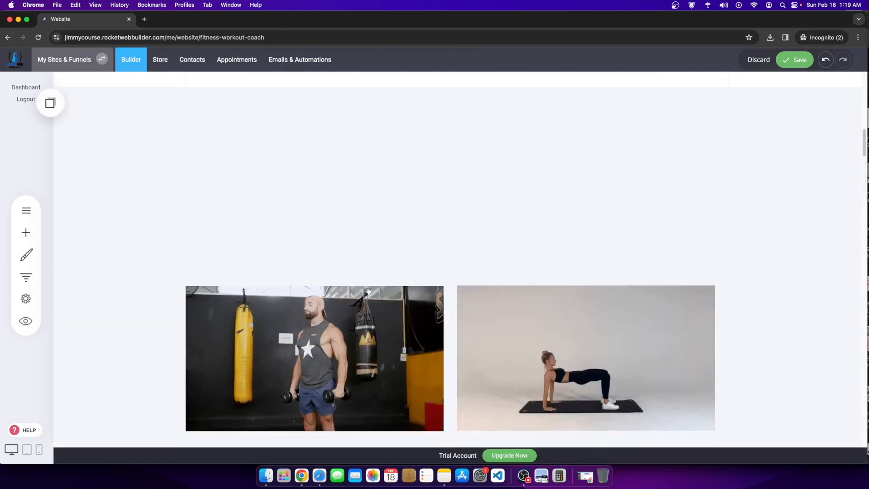
scroll(367, 291, "down", 5)
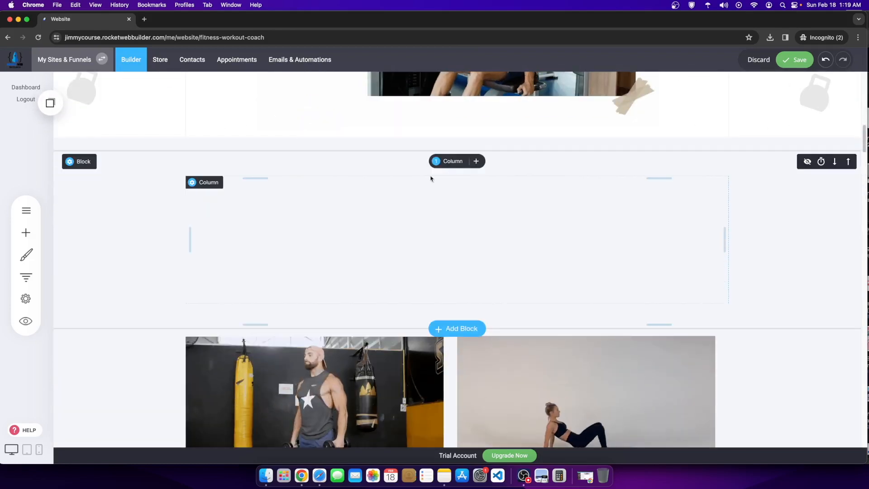
left_click(453, 162)
Step: Split the empty block into 3 columns and drag the dividers to about 33% each
left_click(482, 202)
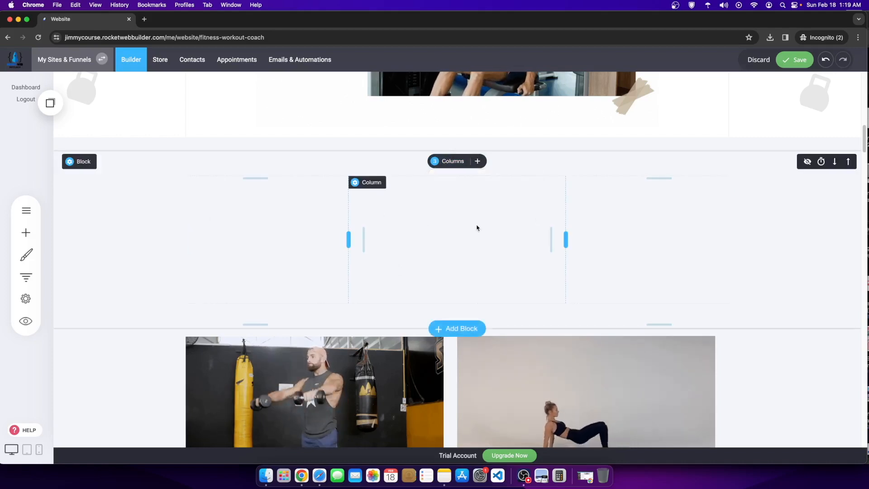
left_click_drag(348, 239, 365, 236)
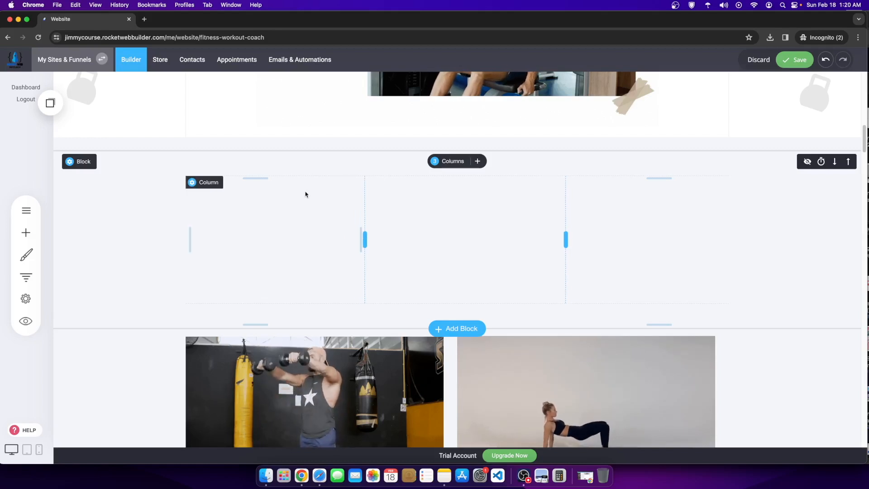
left_click_drag(563, 236, 545, 236)
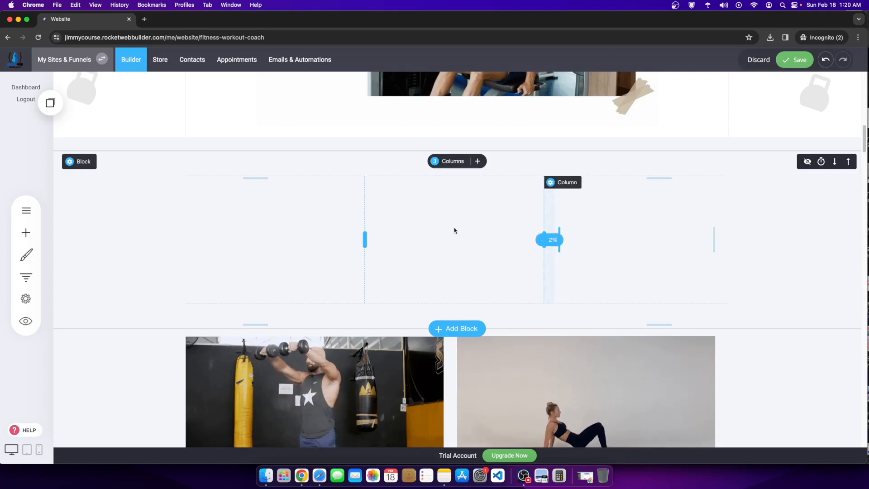
left_click_drag(365, 236, 367, 236)
left_click_drag(562, 237, 543, 237)
left_click_drag(715, 231, 538, 225)
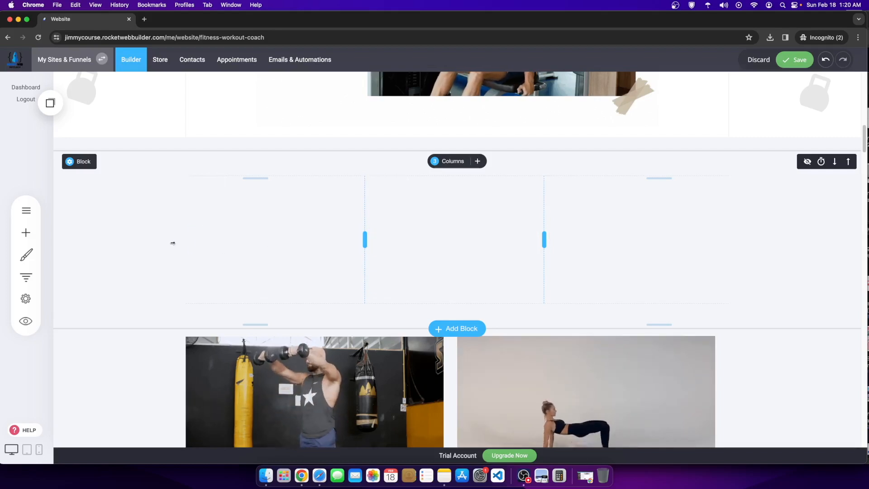
Step: Drag the saved Icon Section from Saved Blocks & Elements into each of the three columns
left_click(25, 232)
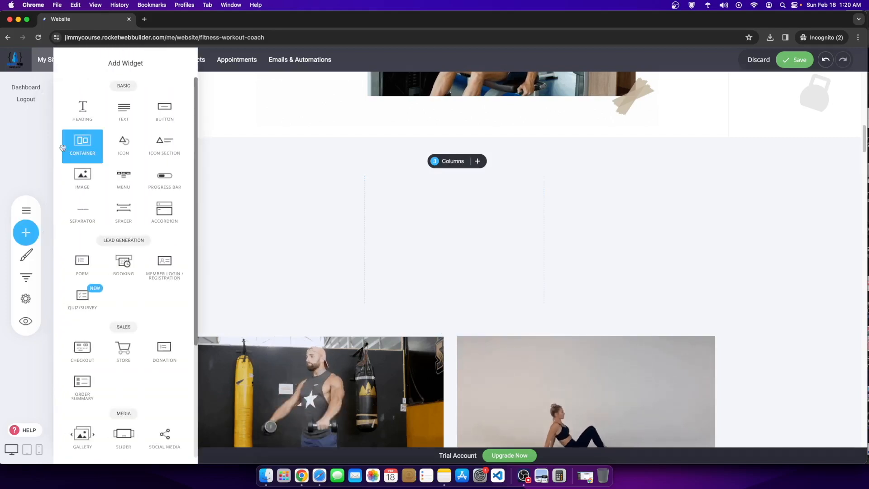
left_click(254, 190)
left_click(50, 103)
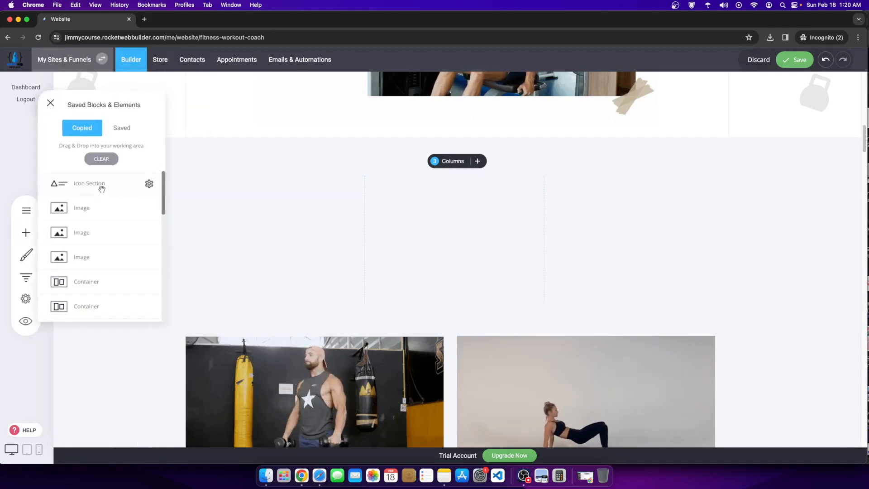
left_click_drag(90, 184, 291, 188)
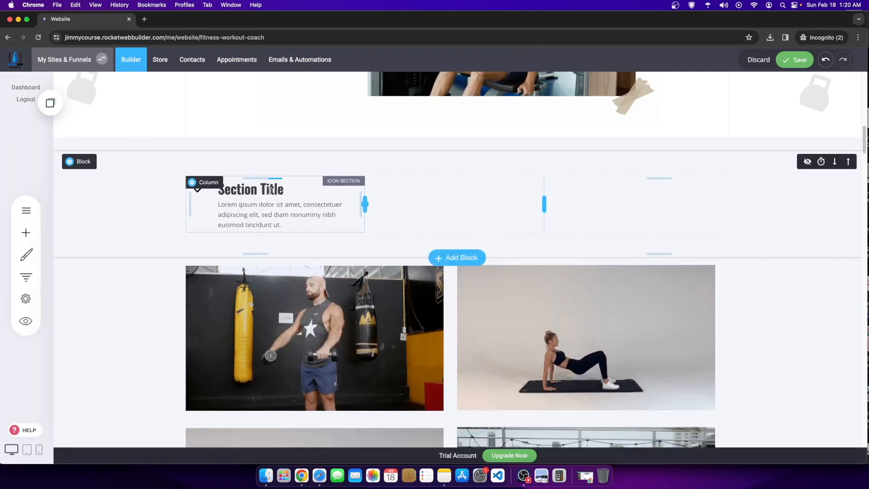
left_click(52, 105)
left_click_drag(80, 184, 439, 188)
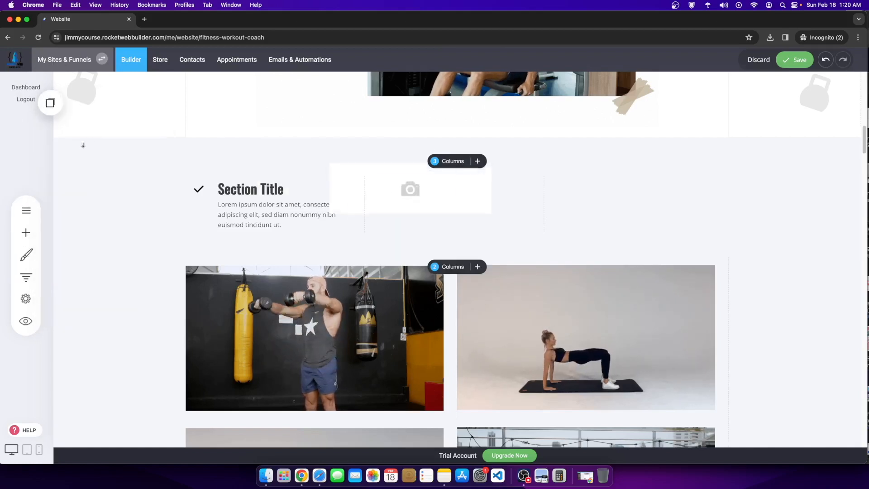
left_click(50, 103)
left_click_drag(84, 185, 601, 188)
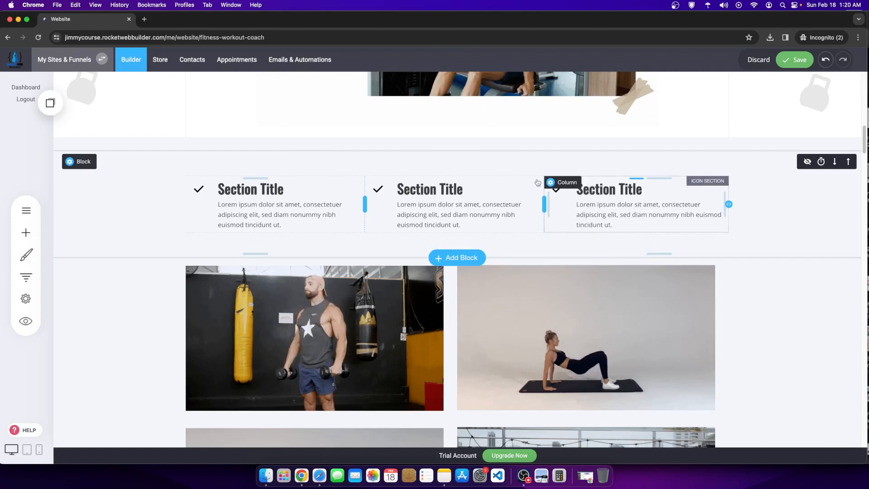
Step: Review the new checkmark Section Title row and select the first Section Title heading
scroll(520, 227, "up", 5)
scroll(499, 269, "down", 6)
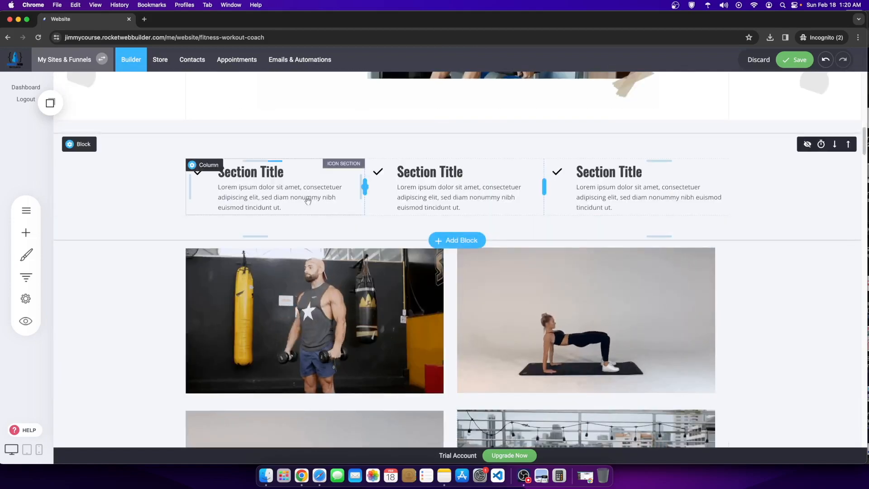
scroll(330, 196, "down", 3)
scroll(149, 256, "up", 4)
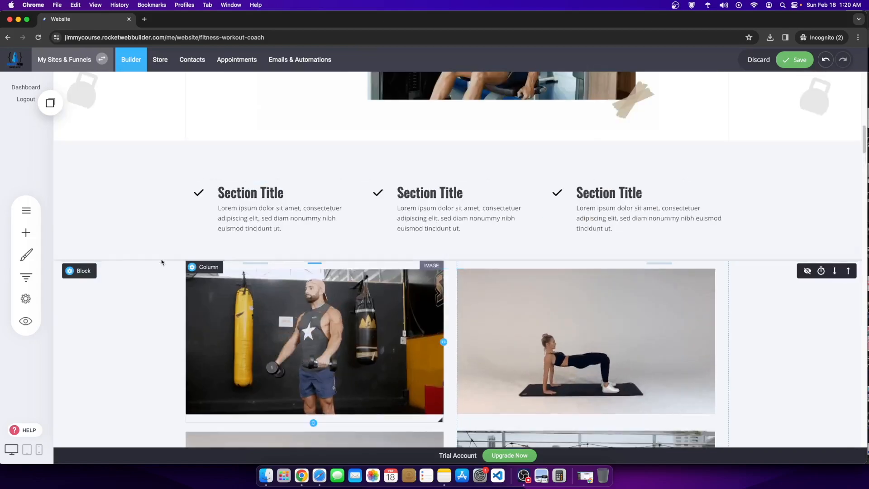
scroll(142, 210, "down", 2)
scroll(132, 299, "down", 6)
scroll(132, 301, "up", 9)
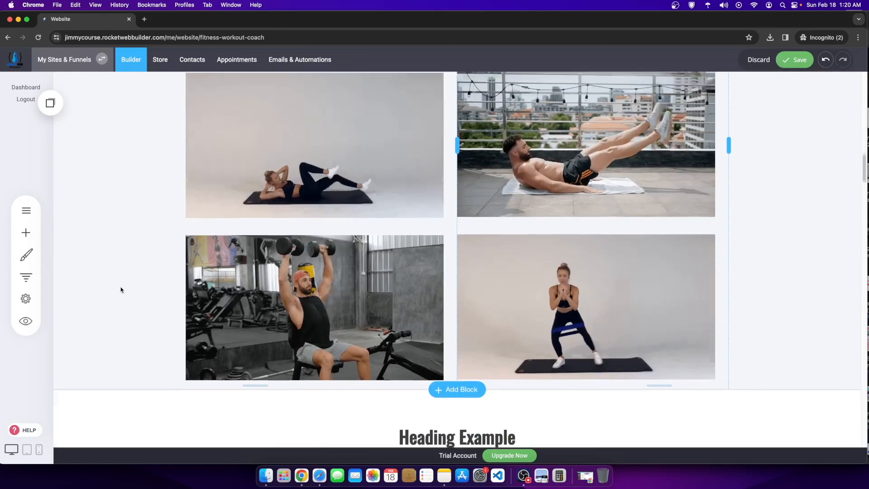
scroll(117, 292, "up", 1)
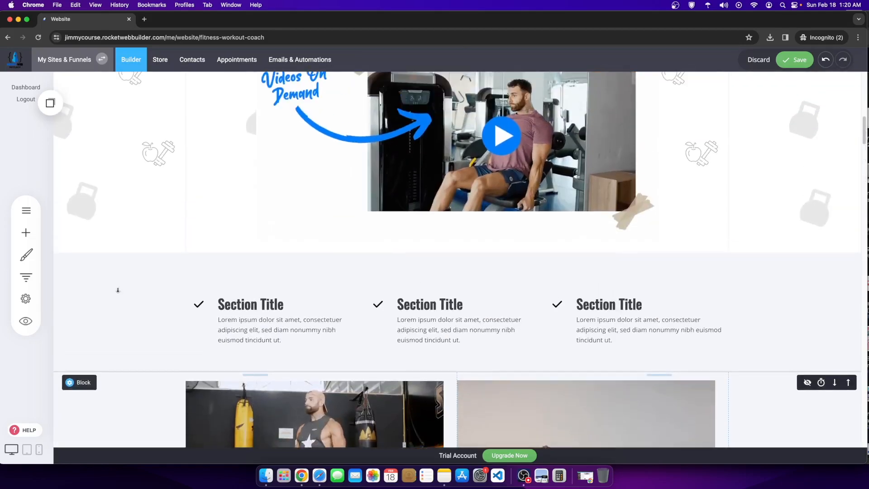
scroll(118, 291, "down", 3)
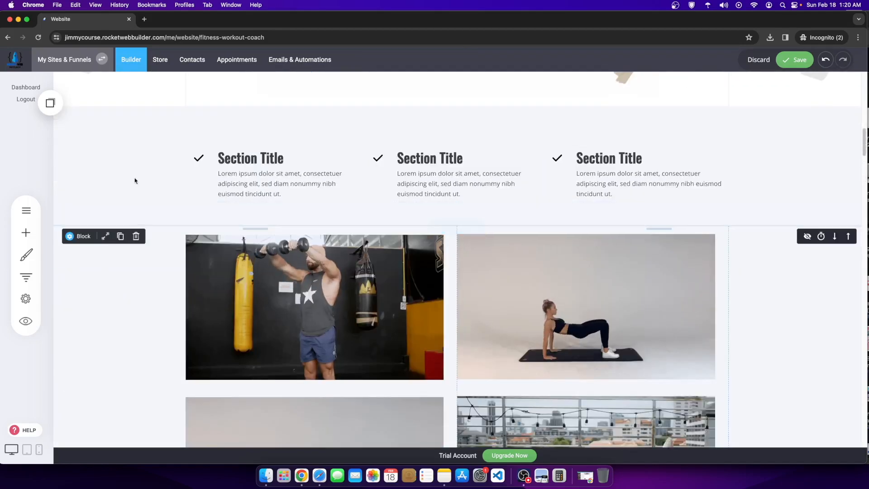
left_click(244, 156)
Step: Color the first and third Section Title headings with the blue global colour
left_click_drag(284, 155, 217, 158)
left_click(354, 138)
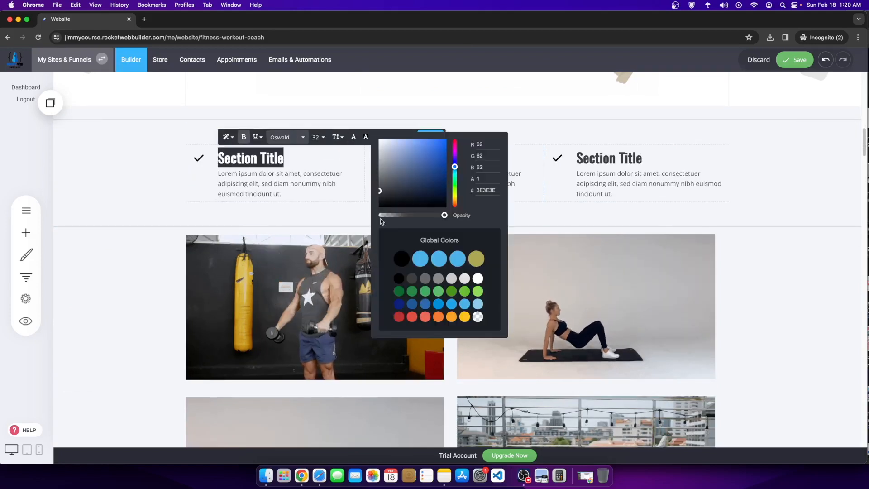
left_click(436, 260)
left_click(615, 165)
left_click(615, 164)
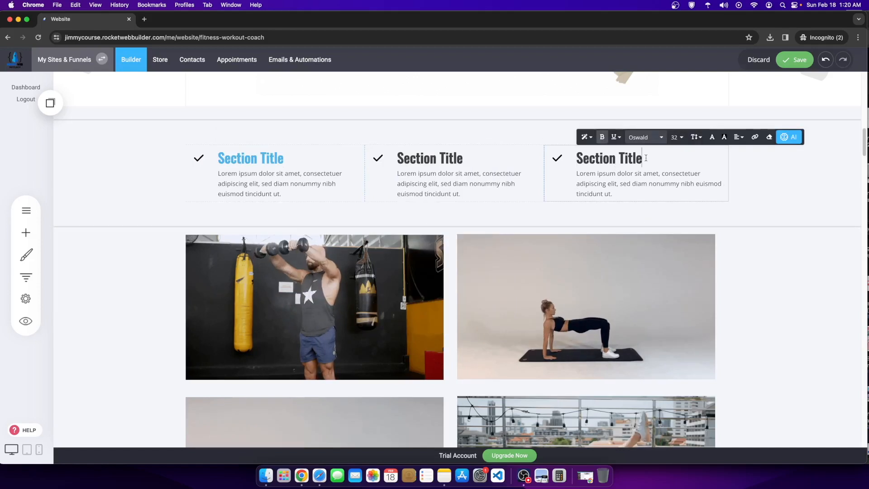
left_click_drag(644, 159, 557, 160)
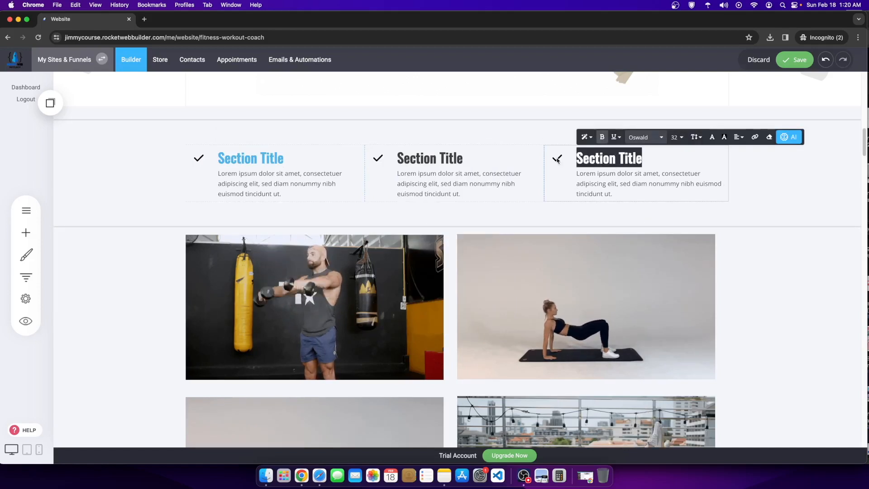
left_click(712, 137)
left_click(795, 258)
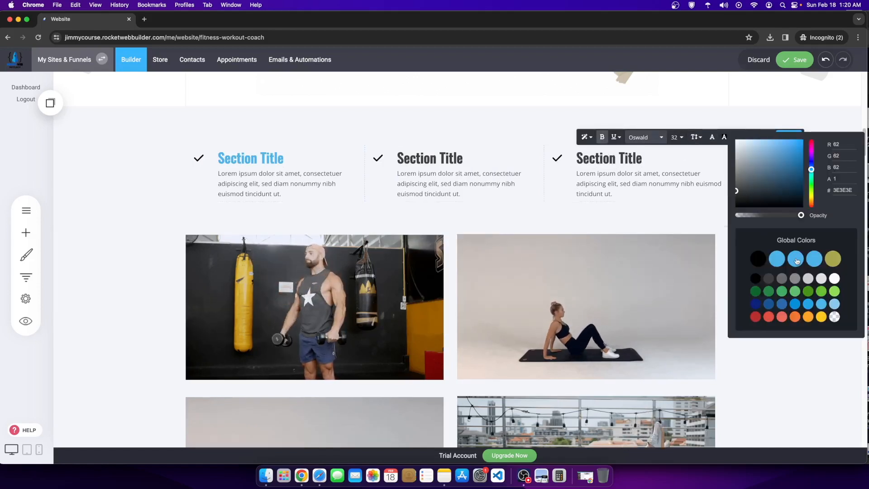
Step: Color the middle Section Title heading the same blue
double_click(486, 172)
left_click(457, 163)
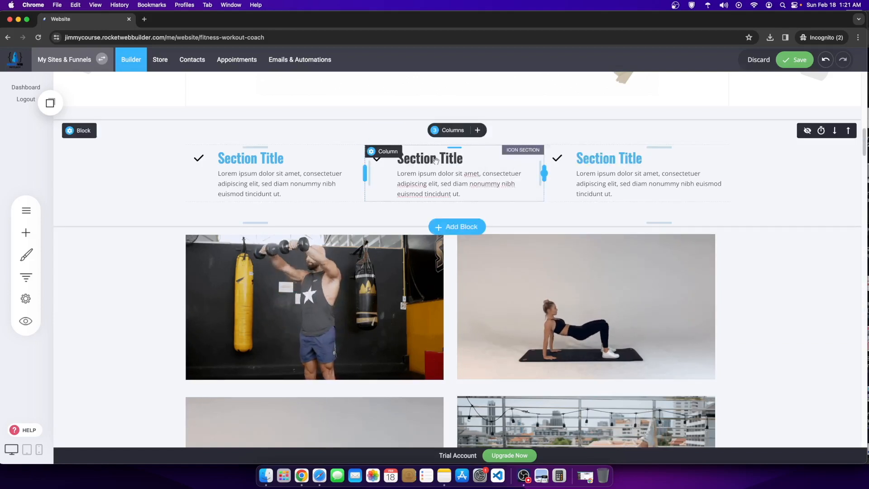
left_click(435, 160)
left_click(406, 160)
left_click_drag(406, 160, 295, 154)
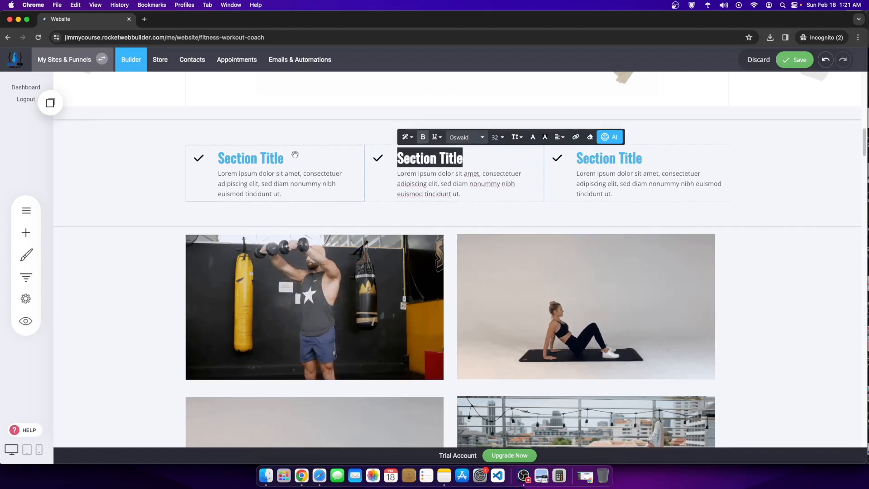
left_click(533, 137)
left_click(619, 263)
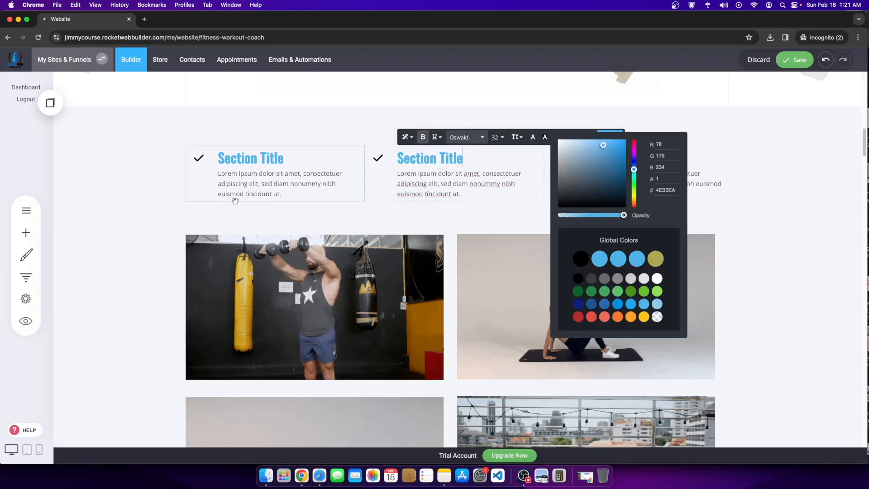
Step: Select the first column's checkmark icon and bring up its icon picker
left_click(215, 177)
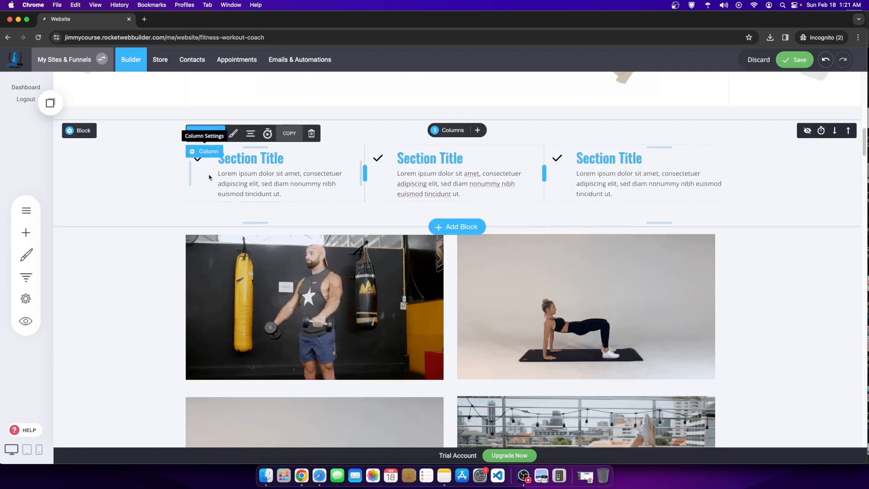
left_click(233, 133)
left_click(186, 188)
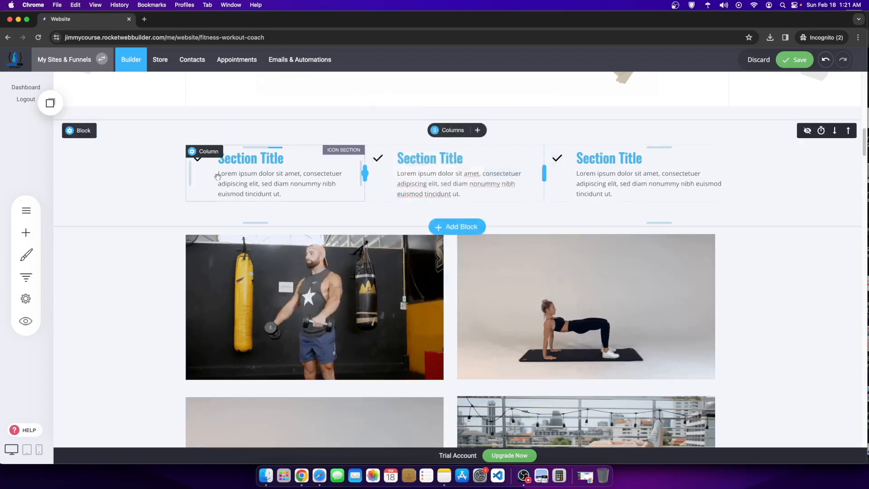
left_click(218, 176)
left_click(206, 133)
Step: Replace the first column's checkmark with an 'apple' icon and color it blue
left_click(269, 107)
type("a")
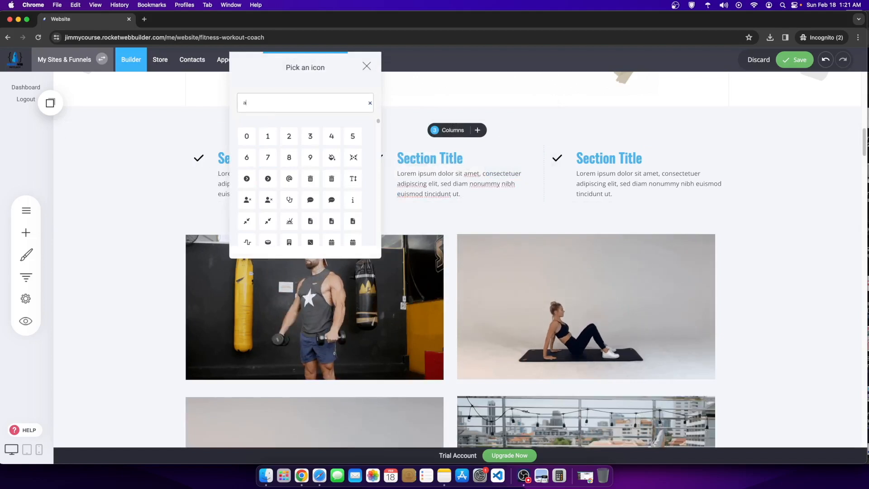
type("pple")
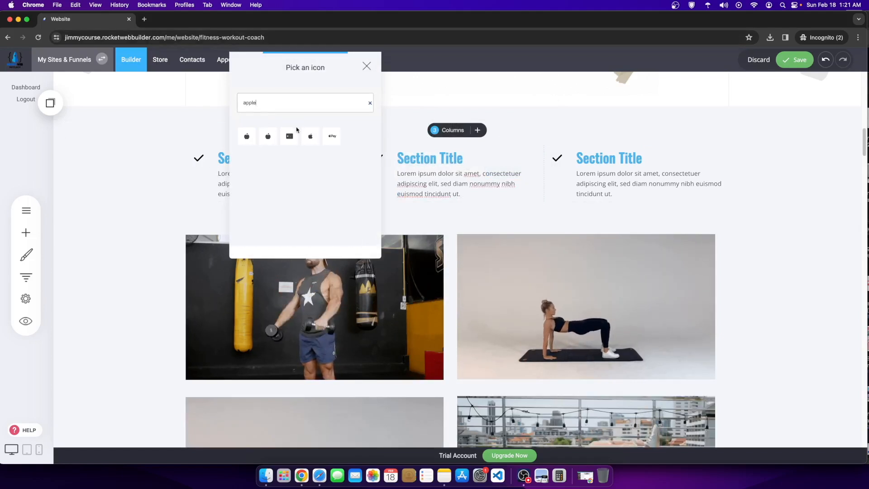
left_click(247, 137)
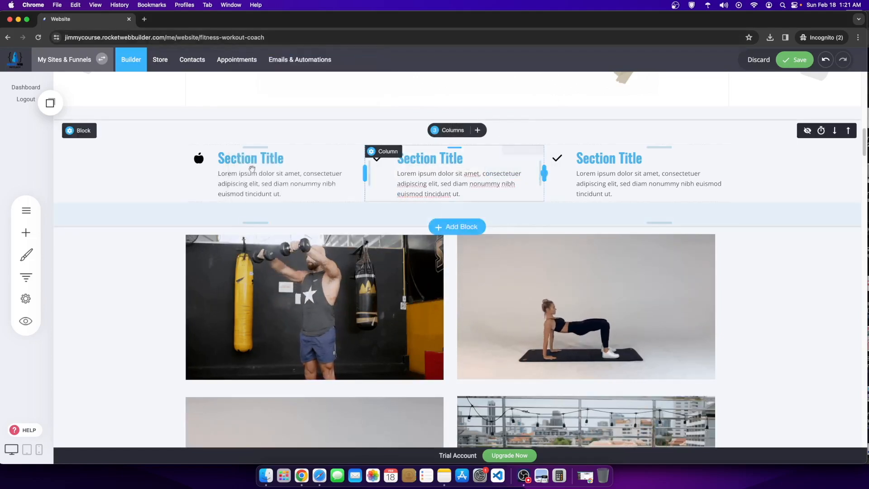
left_click(199, 159)
left_click(230, 134)
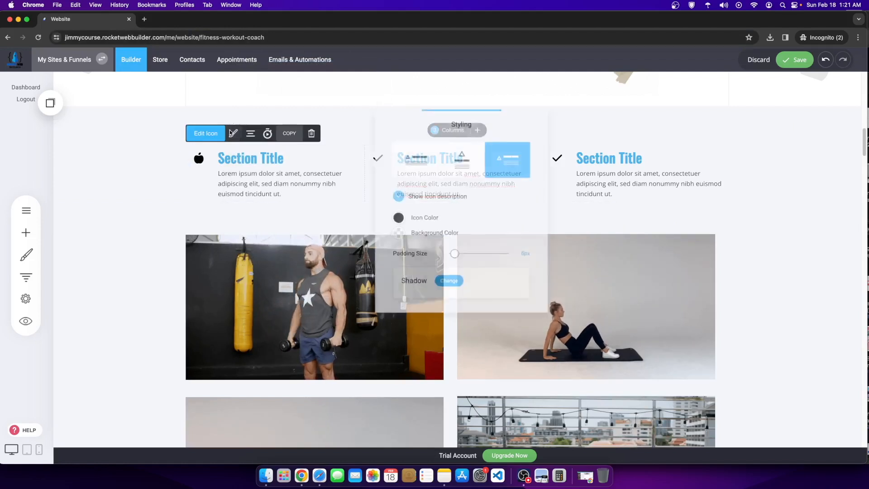
left_click(395, 218)
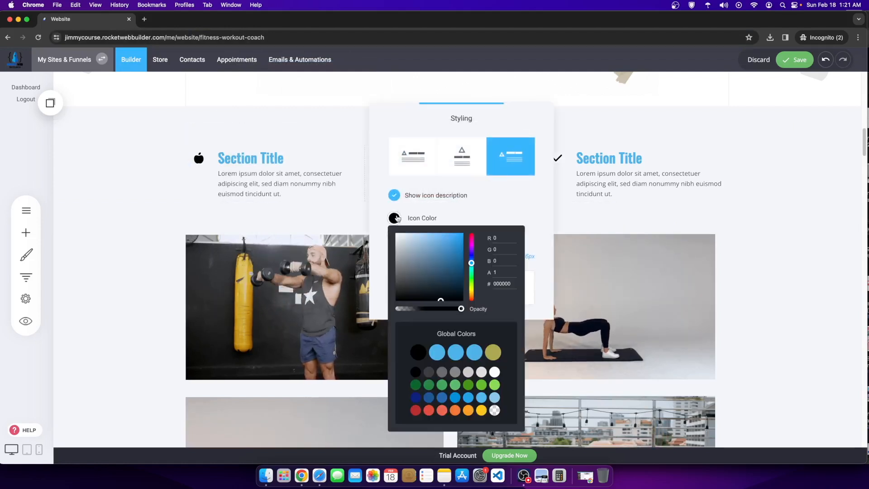
left_click(455, 357)
left_click(667, 190)
Step: Swap the middle column's checkmark for a weight-scale icon found by searching 'weight'
left_click(375, 163)
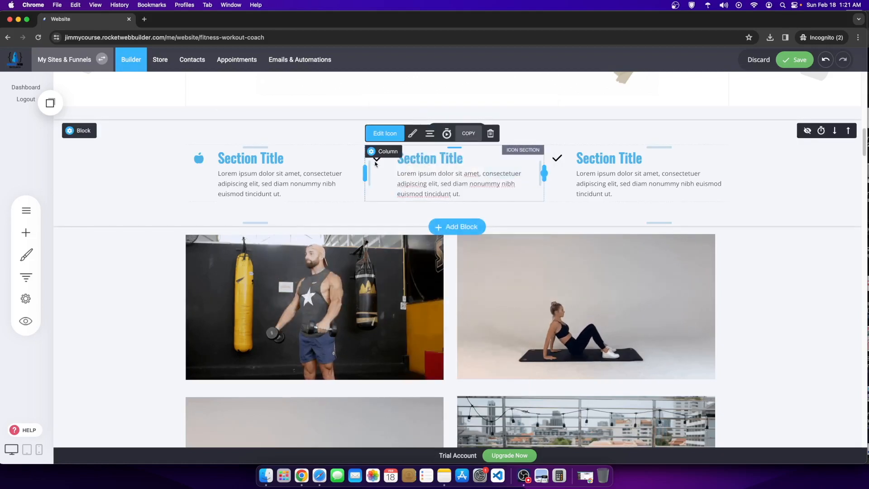
left_click(412, 133)
left_click(395, 172)
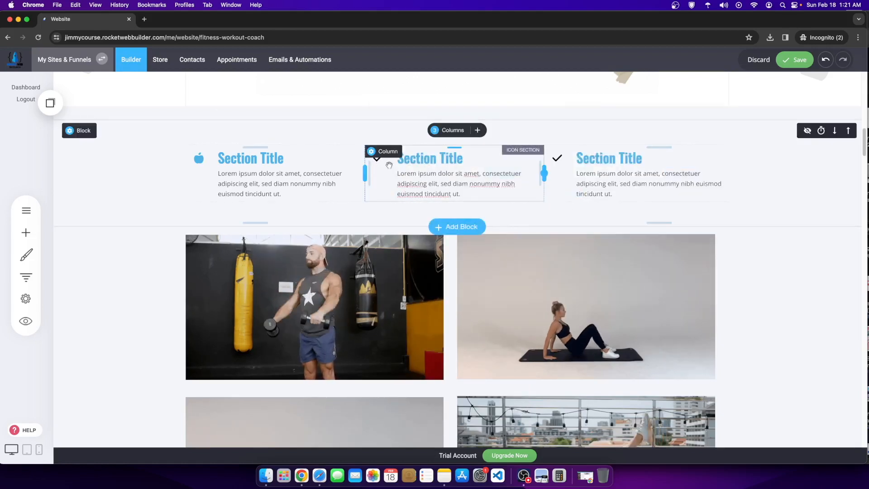
left_click(378, 157)
left_click(386, 133)
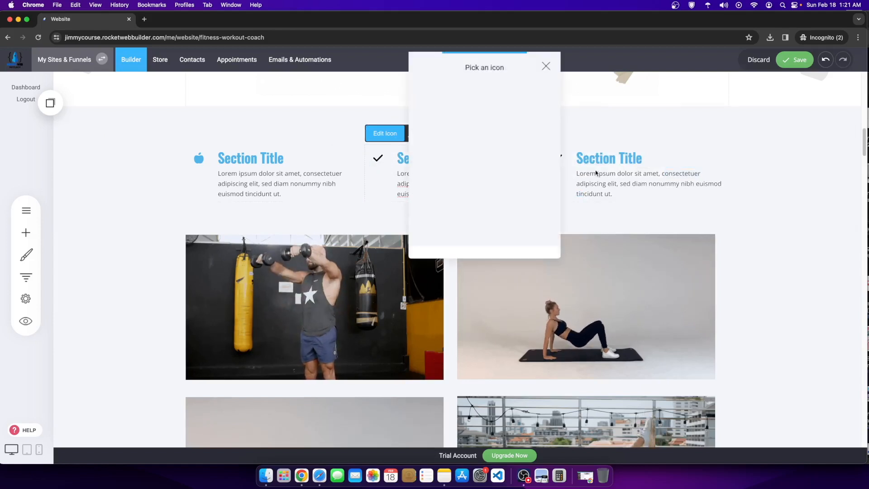
type("weight")
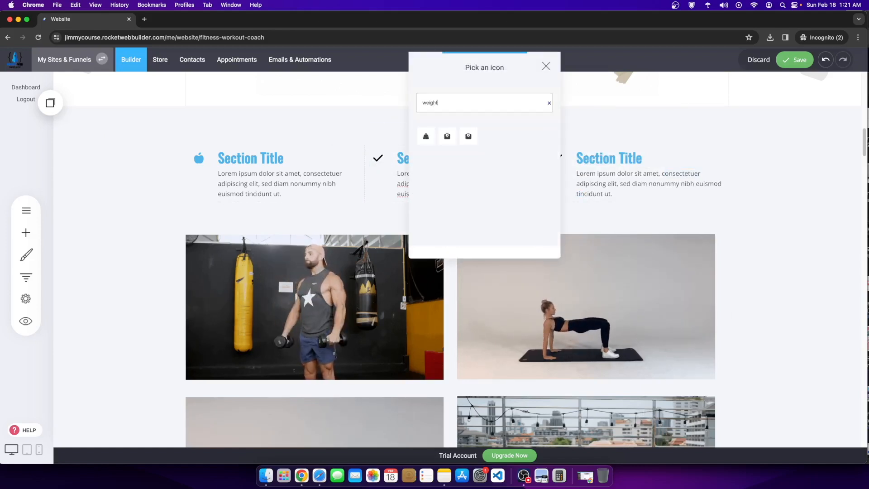
left_click(448, 136)
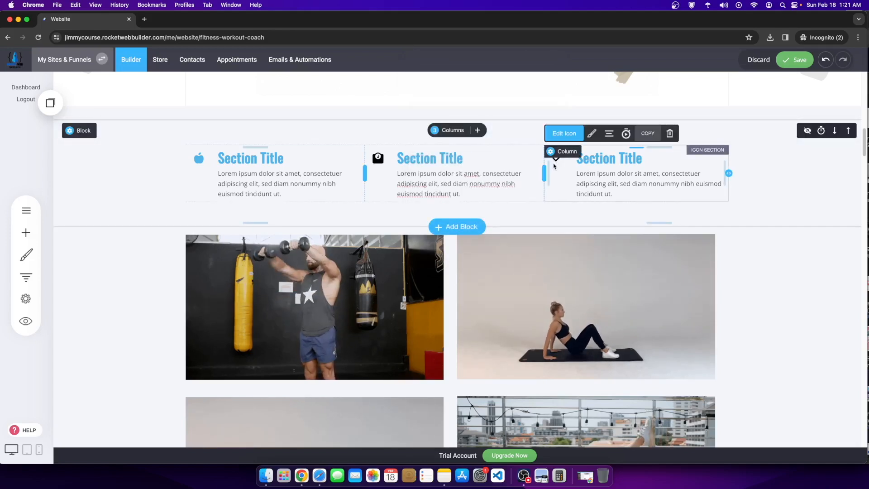
Step: Search the third column's icon picker for a fitting icon, trying heal, fly, fit, muscle, arm and others
left_click(564, 133)
left_click(636, 107)
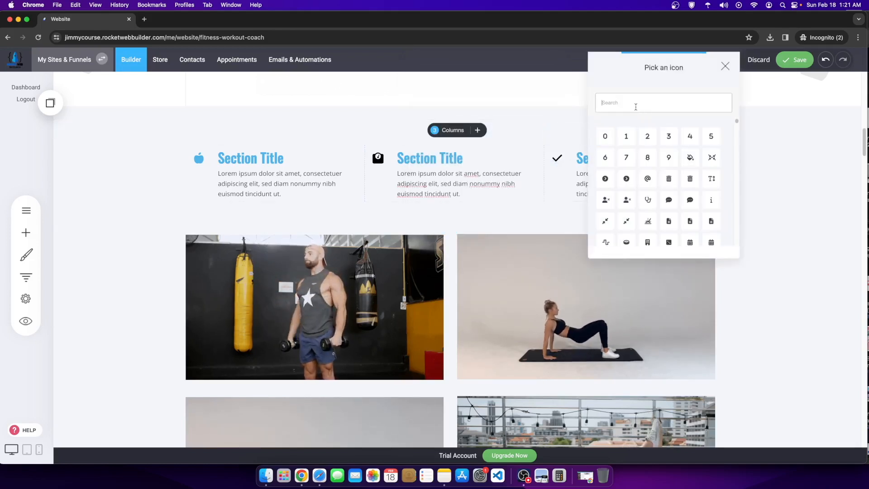
type("heal")
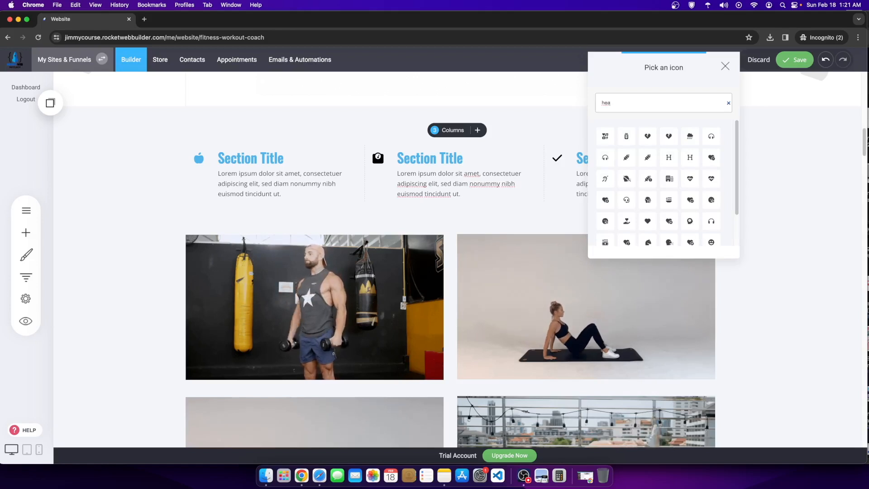
key("BackSpace")
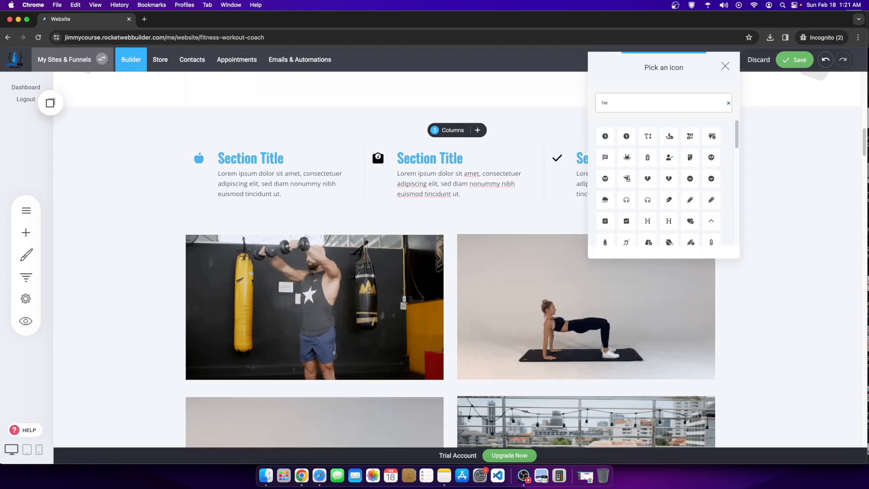
key("BackSpace")
type("gy")
key("BackSpace")
key("BackSpace")
type("f")
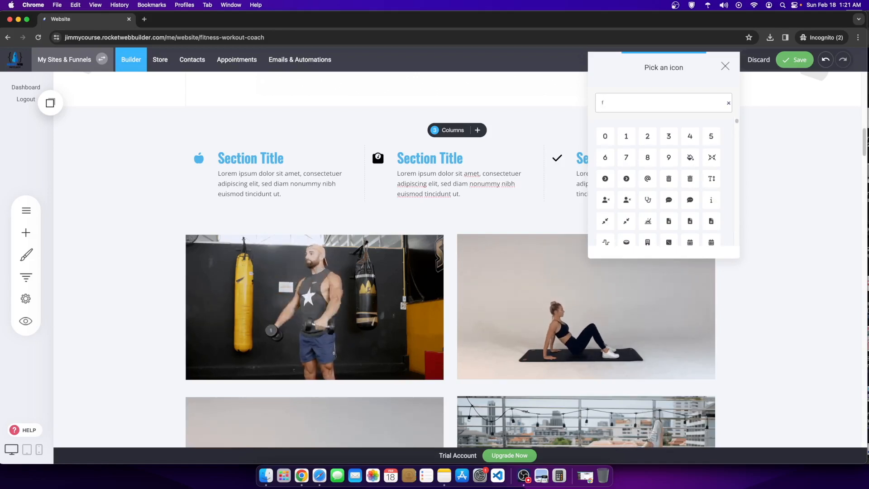
type("ly")
key("BackSpace")
key("BackSpace")
key("BackSpace")
type("fit")
key("BackSpace")
key("BackSpace")
key("BackSpace")
type("m")
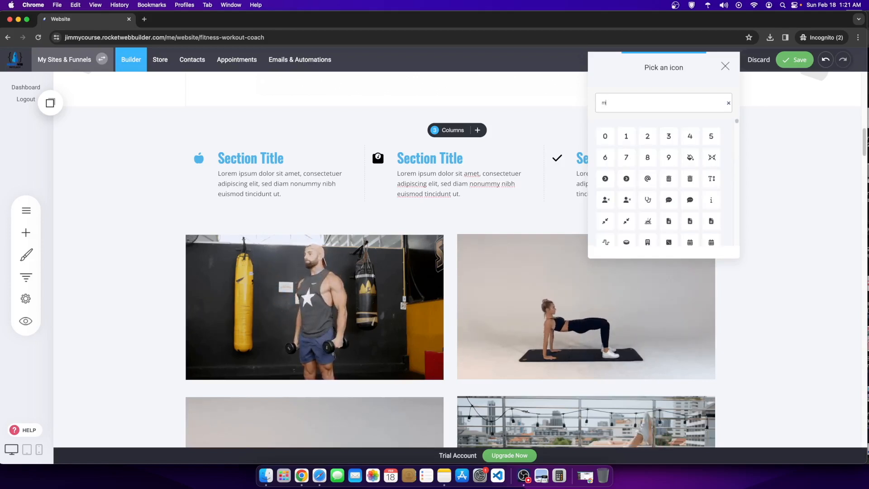
type("uscle")
key("BackSpace")
key("BackSpace")
key("BackSpace")
key("BackSpace")
type("arm")
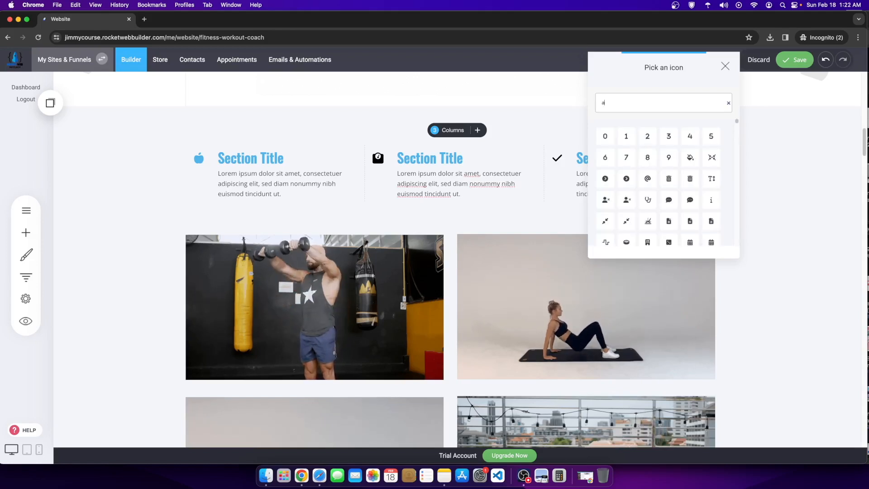
key("BackSpace")
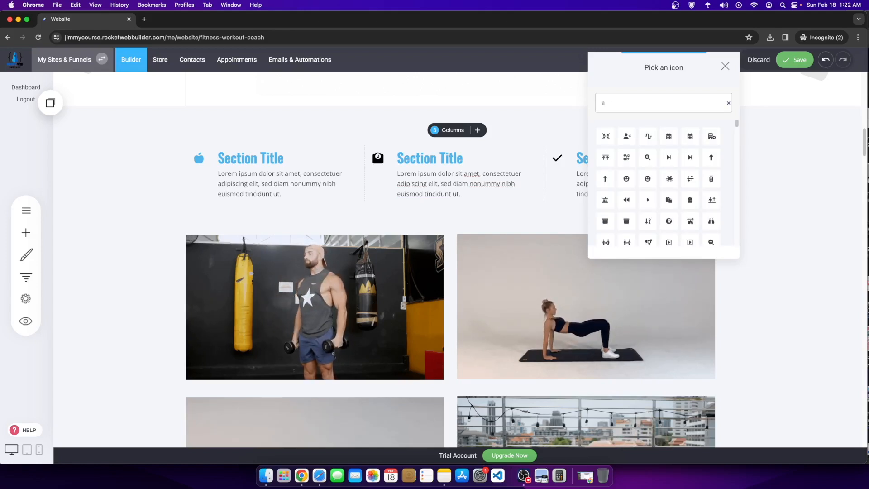
key("BackSpace")
type("fle")
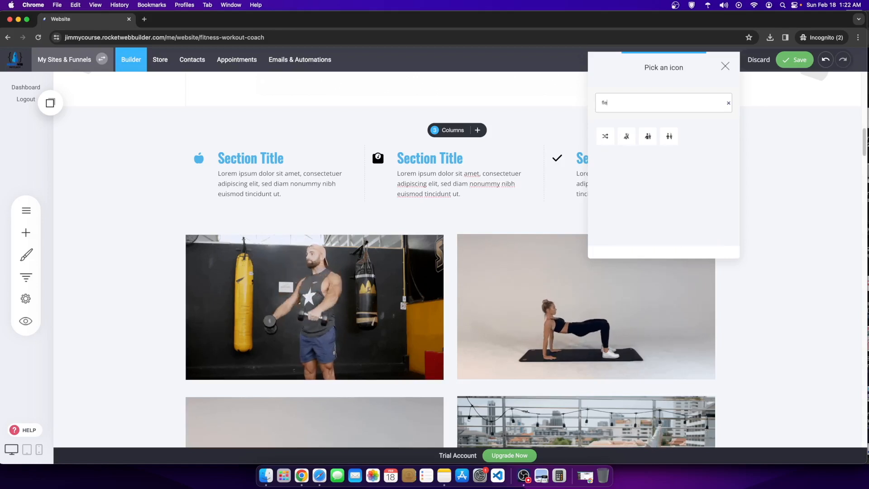
key("BackSpace")
key("BackSpace")
key("BackSpace")
type("jamd")
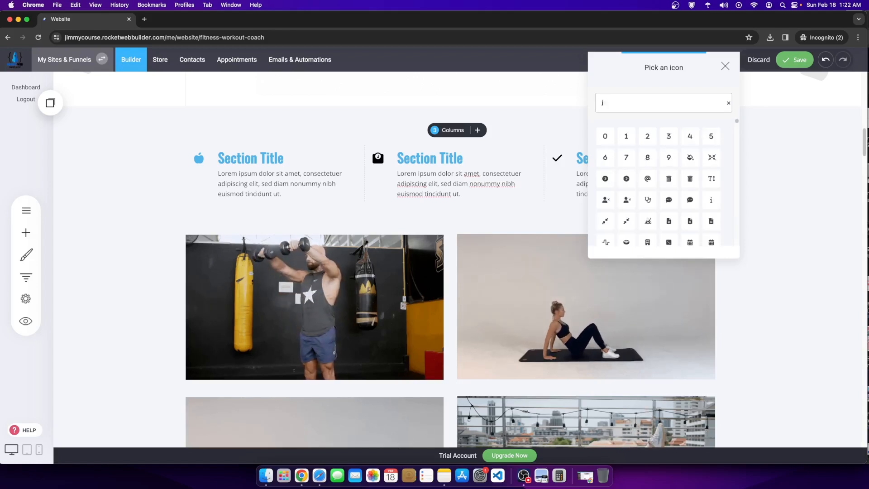
key("BackSpace")
key("BackSpace")
key("BackSpace")
type("ha")
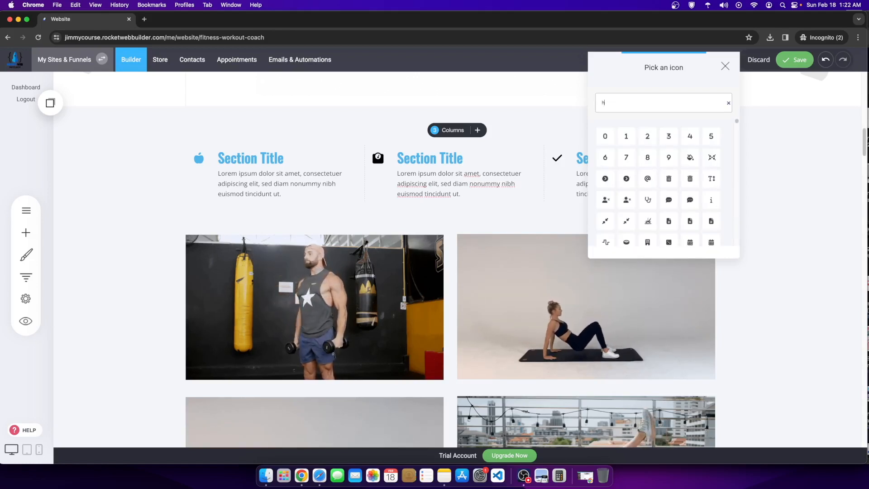
type("n")
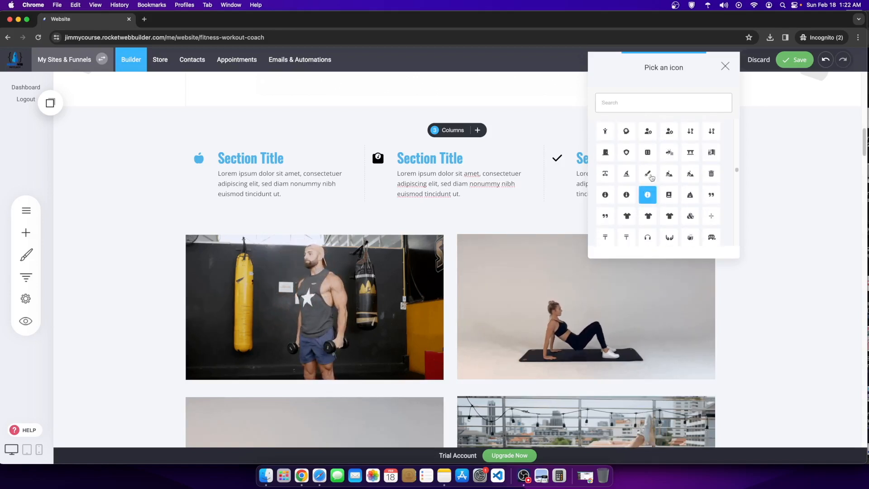
Step: Search 'heart' and replace the third column's checkmark with the heart-pulse icon
left_click(596, 100)
type("life")
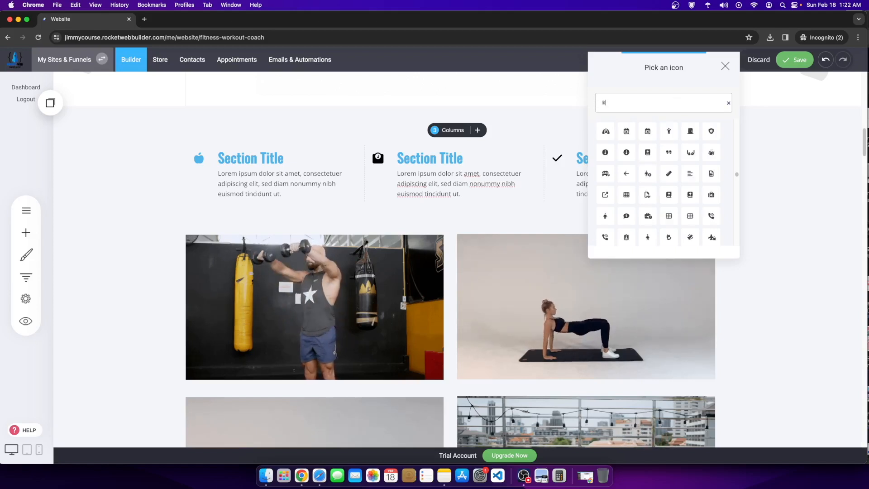
key("BackSpace")
key("BackSpace")
key("BackSpace")
key("BackSpace")
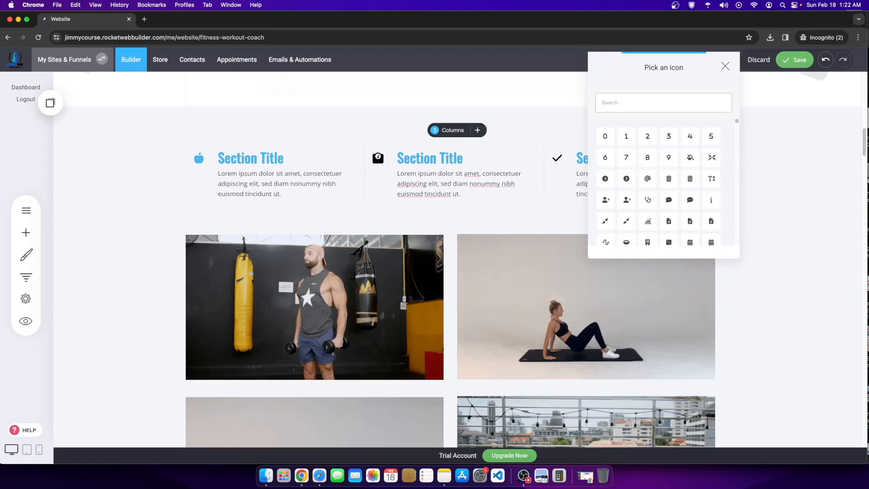
type("j")
key("BackSpace")
type("burn")
key("BackSpace")
key("BackSpace")
key("BackSpace")
key("BackSpace")
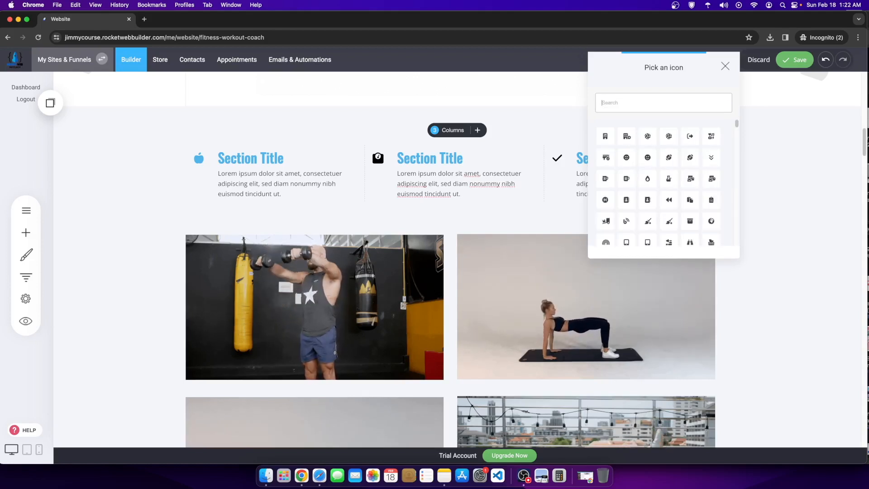
type("heart")
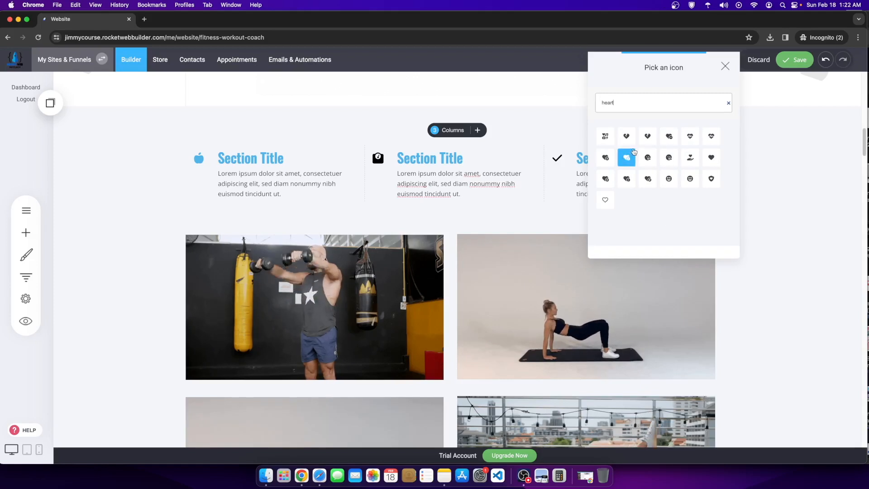
left_click(710, 137)
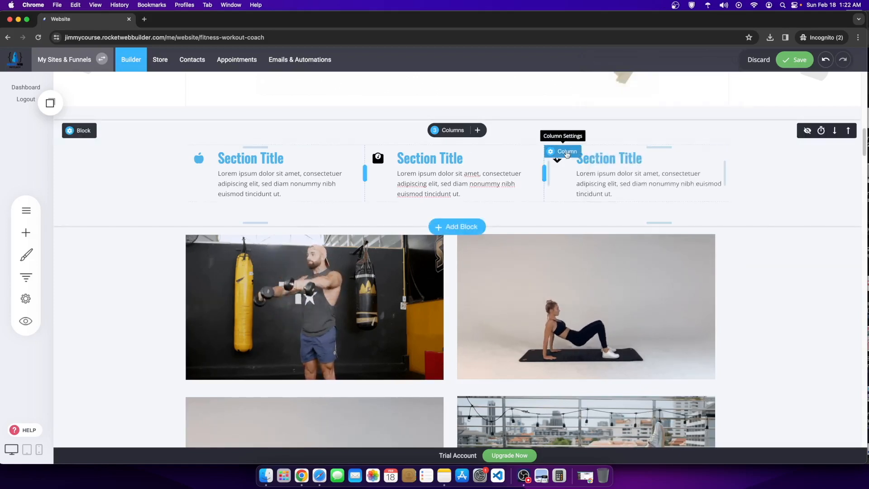
Step: Color the third column's heart icon with the blue global colour
left_click(560, 153)
left_click(792, 220)
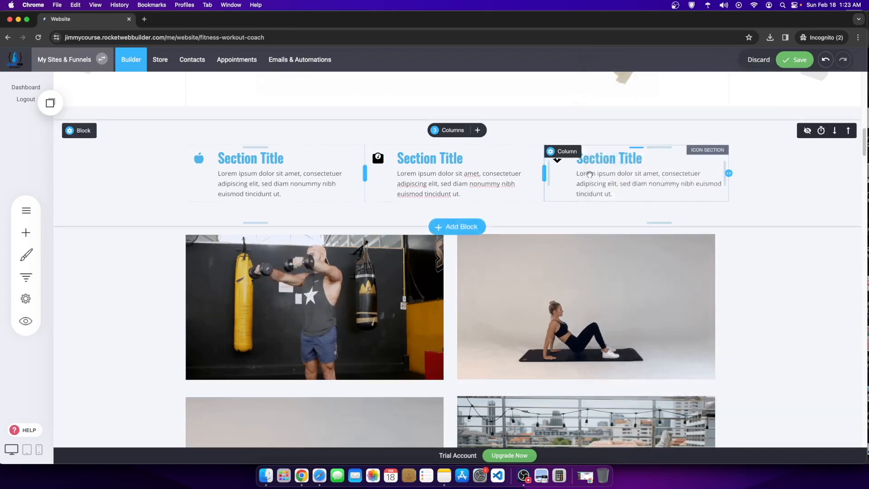
left_click(557, 158)
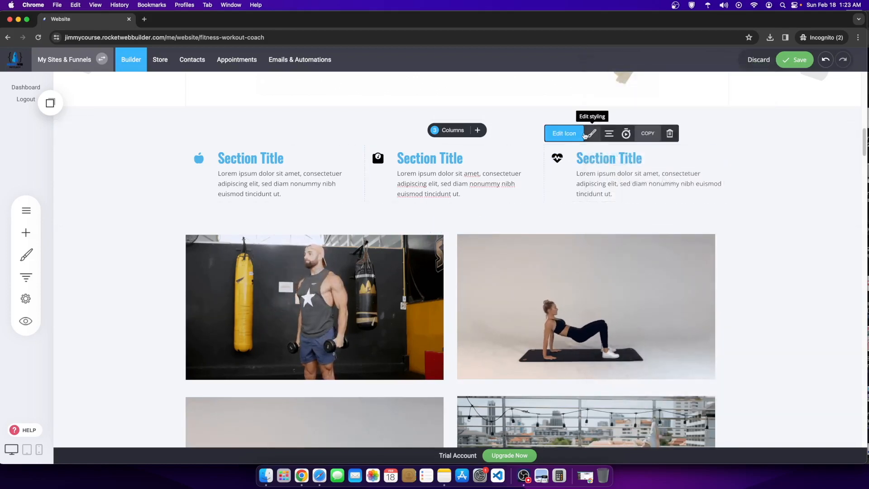
left_click(590, 134)
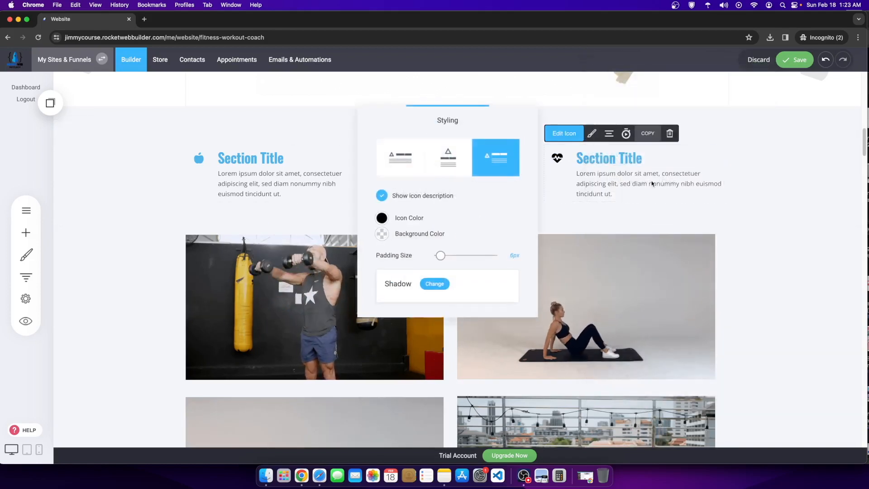
left_click(387, 220)
left_click(440, 353)
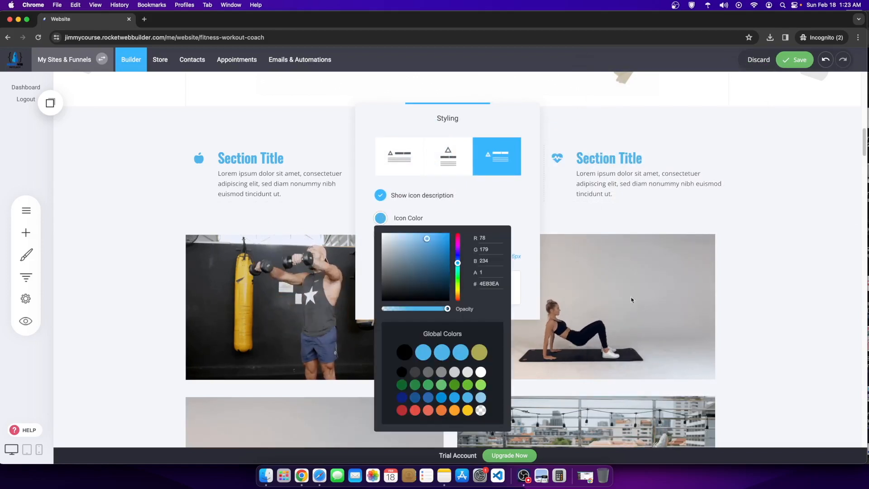
left_click(715, 289)
Step: Color the middle column's weight-scale icon the same blue
left_click(379, 156)
left_click(365, 196)
left_click(380, 167)
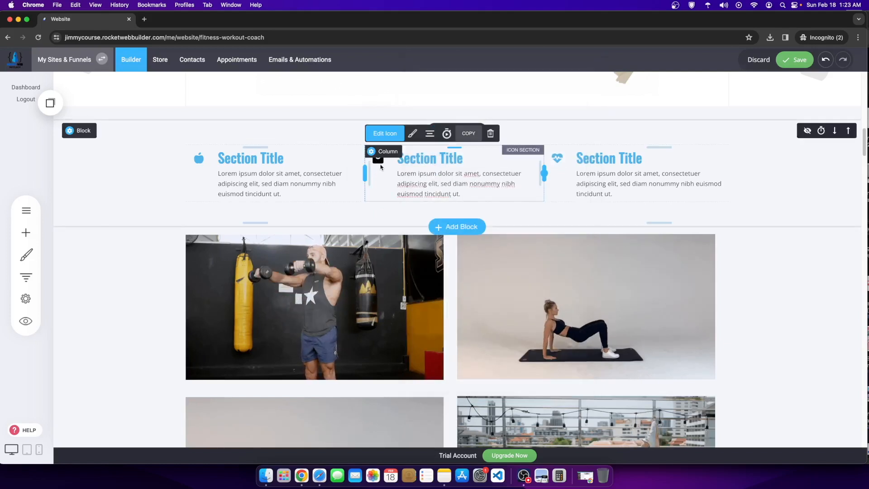
left_click(412, 133)
left_click(573, 218)
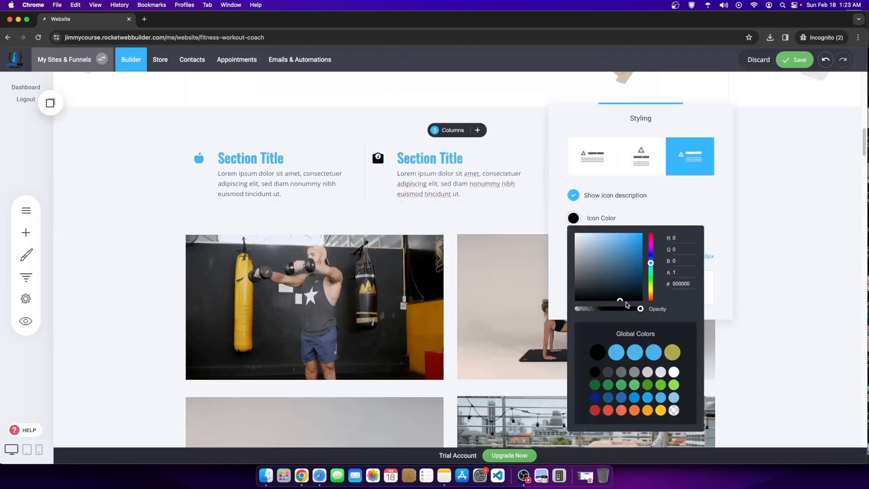
left_click(635, 353)
left_click(780, 271)
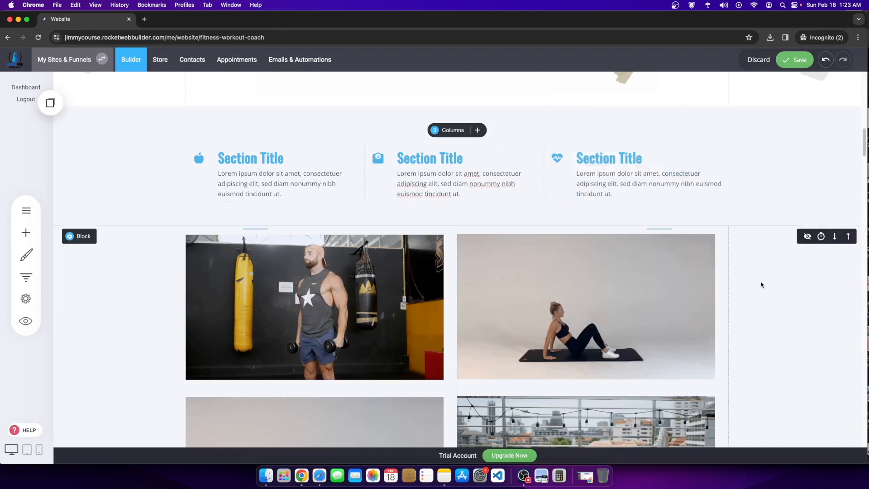
Step: Save the page and retitle the first feature column MEAL PLANNING
scroll(520, 272, "up", 4)
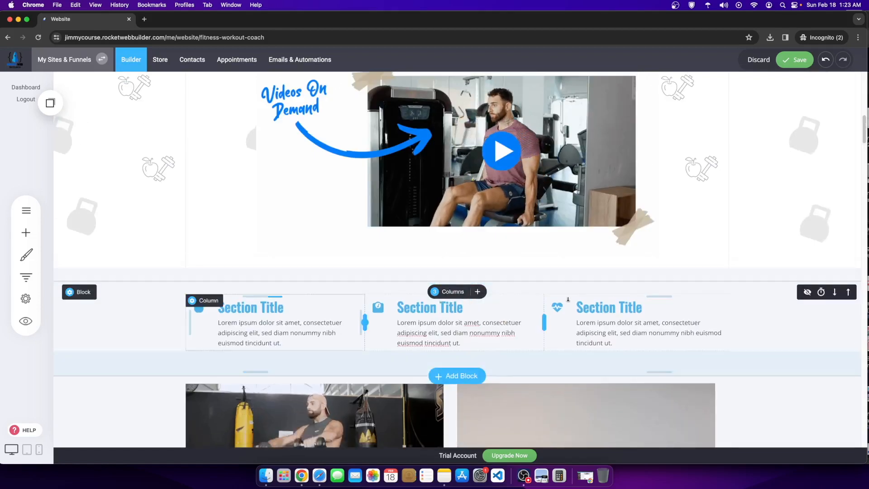
left_click(809, 60)
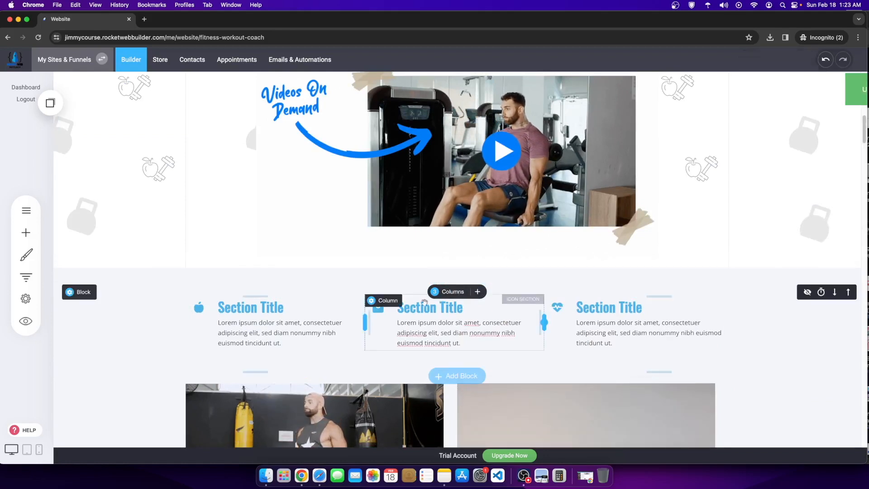
left_click(278, 311)
left_click(236, 309)
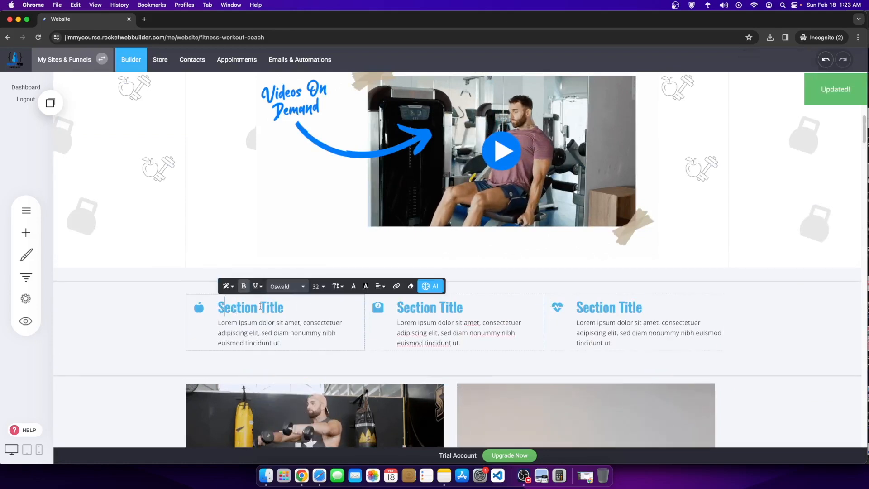
left_click_drag(231, 306, 334, 307)
key("BackSpace")
key("BackSpace")
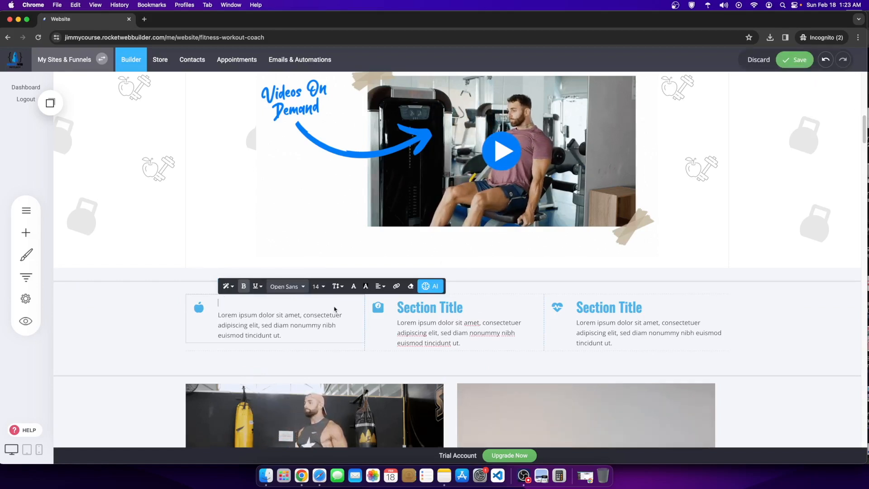
type("MEAL PLANNING")
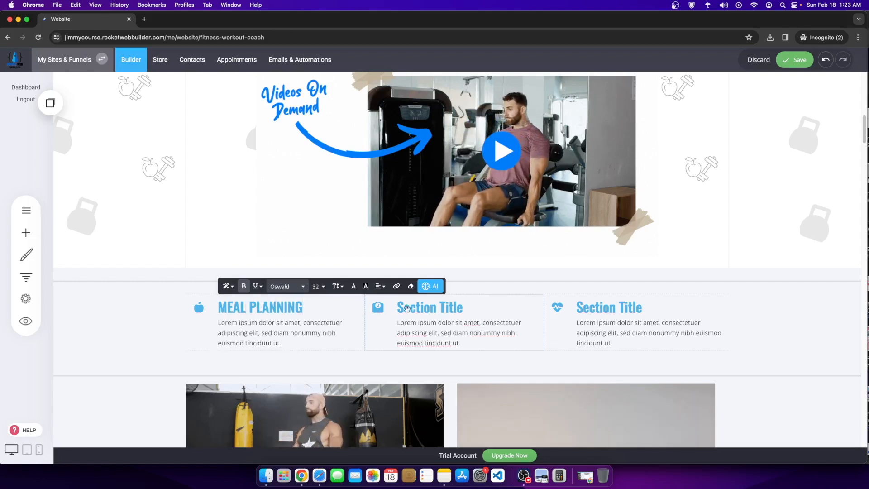
Step: Retitle the second and third feature columns ACHIEVE WEIGHT GOALS and IMPROVE HEALTH
double_click(407, 308)
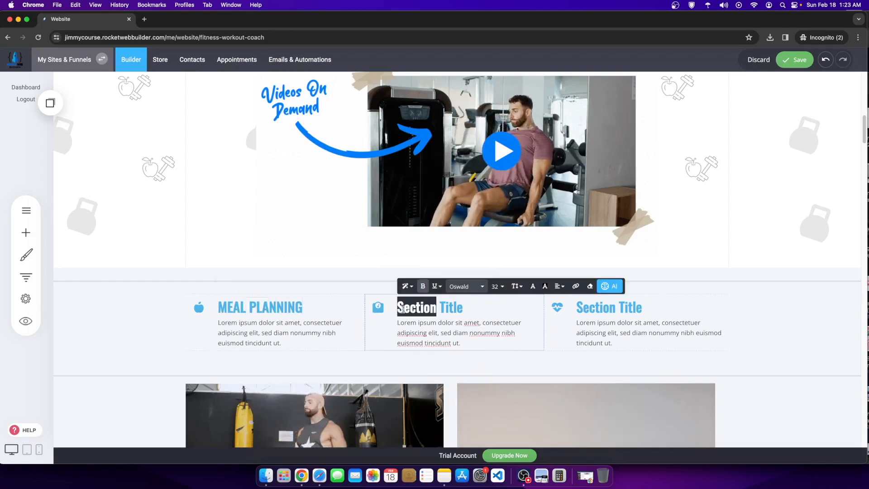
left_click_drag(401, 310, 470, 309)
type("ACHIEVE WEIGHT GOALS")
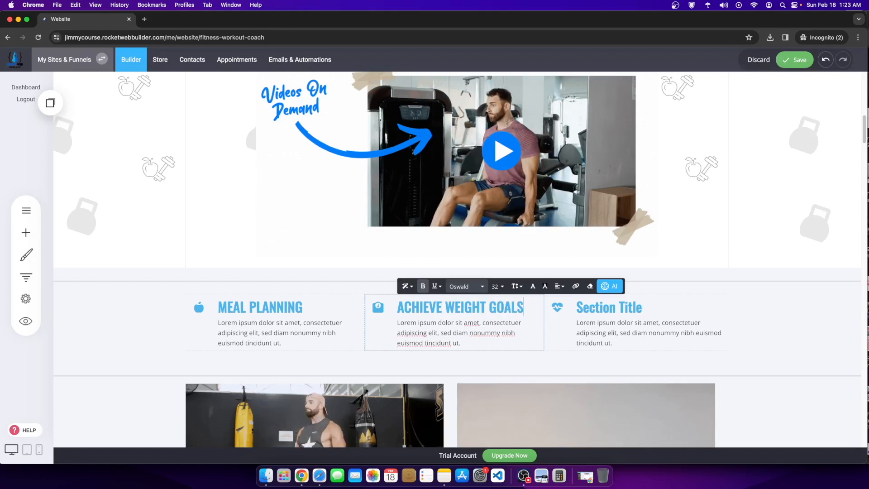
double_click(600, 307)
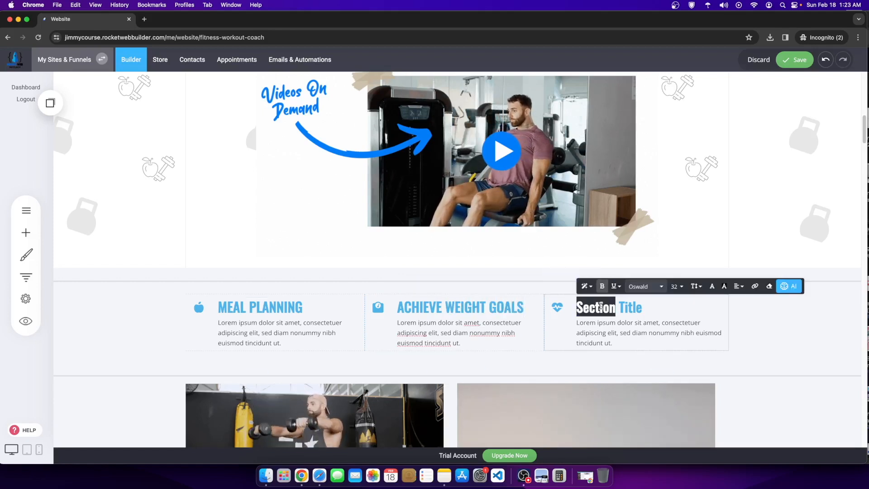
left_click_drag(577, 307, 656, 308)
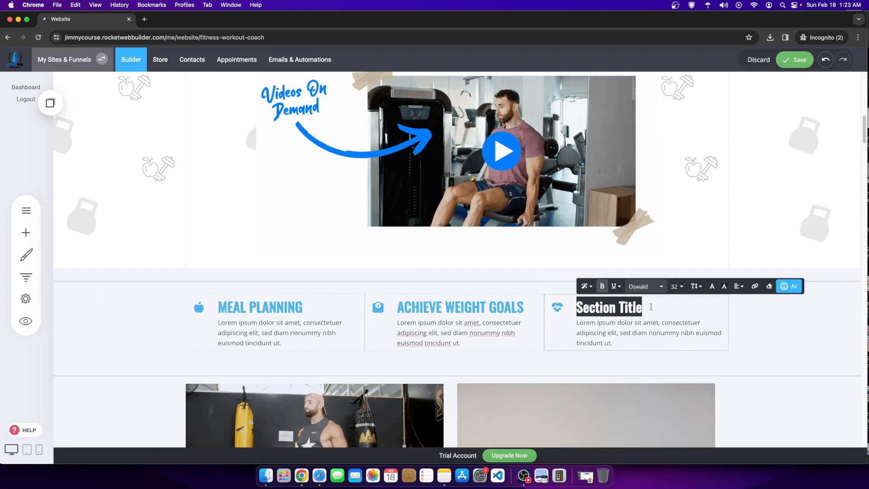
type("IMPROVE HEALTH")
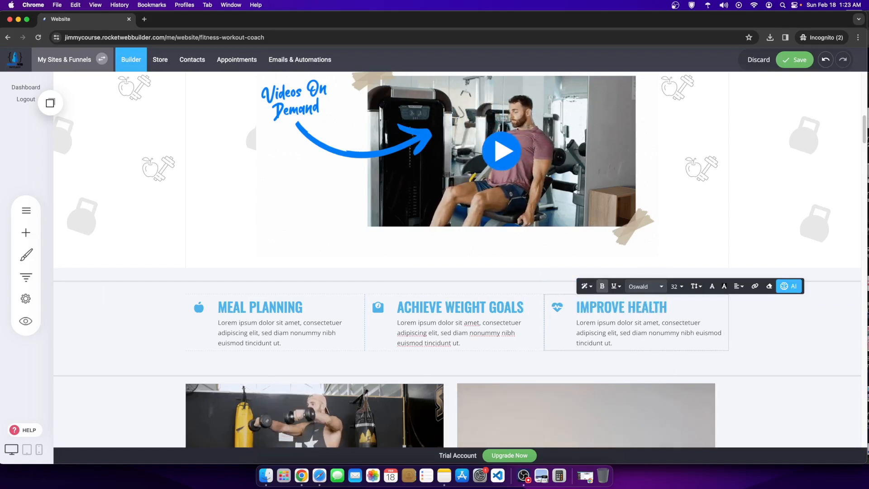
Step: Scroll to the checklist and rename its first heading PRE- BUILT WORKOUT PLANS
scroll(543, 289, "down", 3)
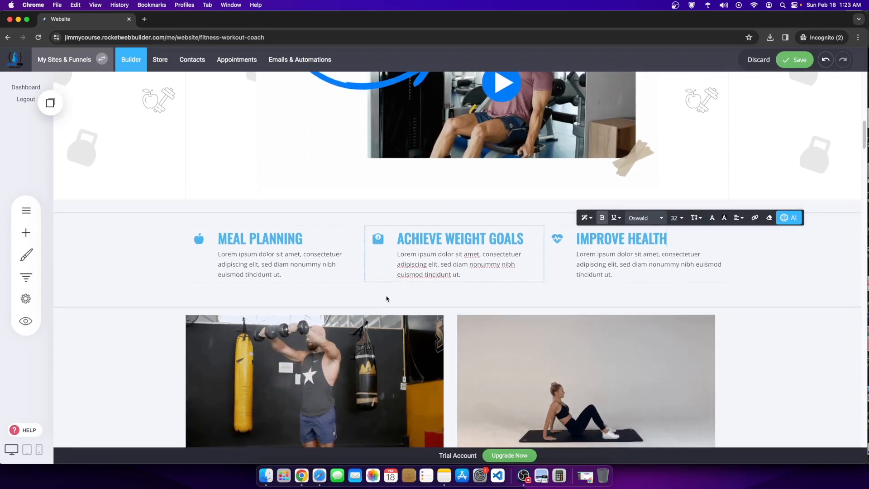
scroll(566, 294, "down", 2)
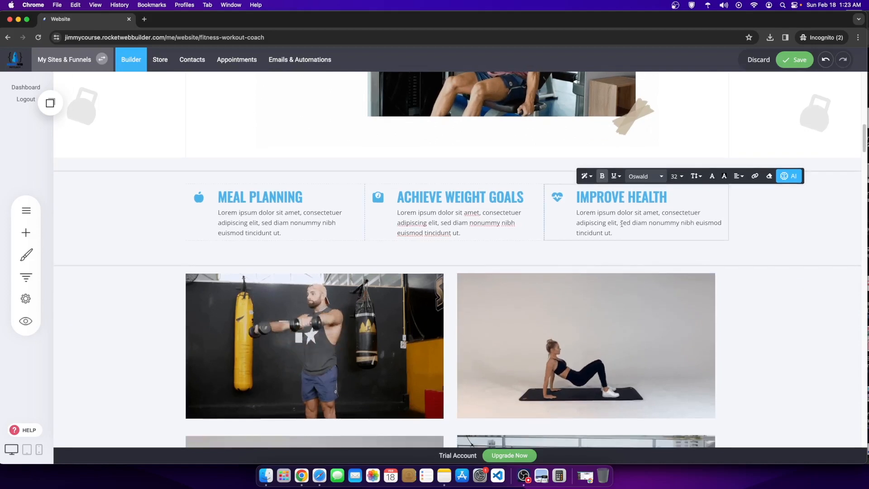
scroll(602, 272, "down", 2)
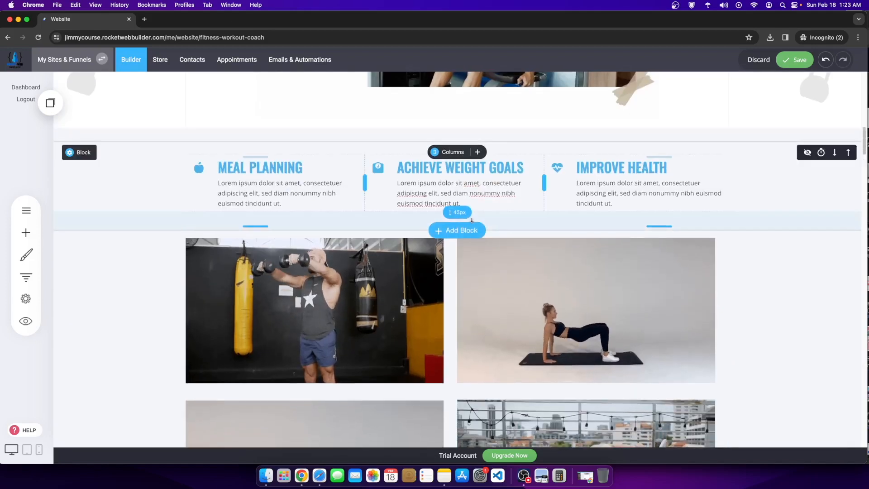
scroll(795, 351, "down", 15)
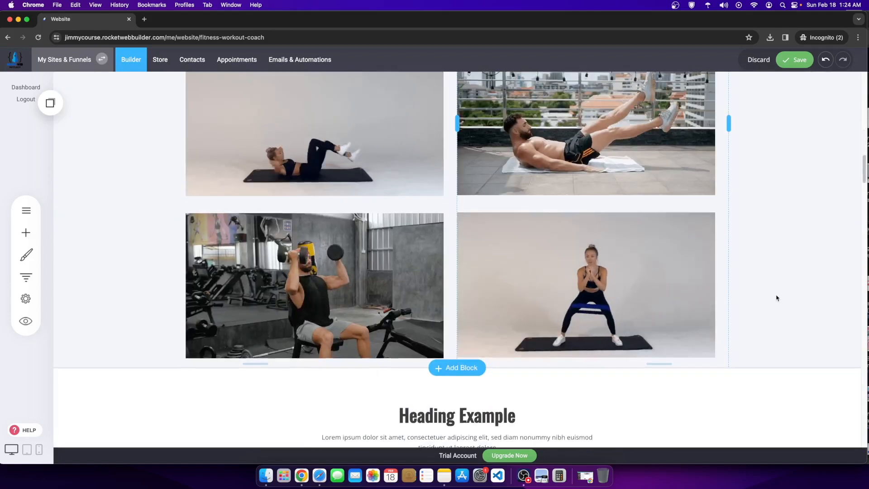
scroll(657, 316, "down", 5)
scroll(611, 298, "down", 4)
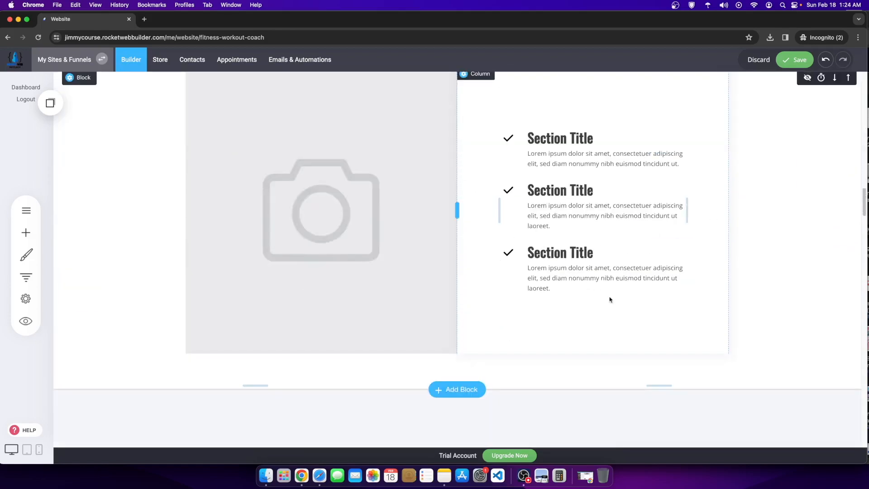
scroll(453, 236, "up", 5)
left_click(533, 306)
left_click_drag(532, 304, 608, 312)
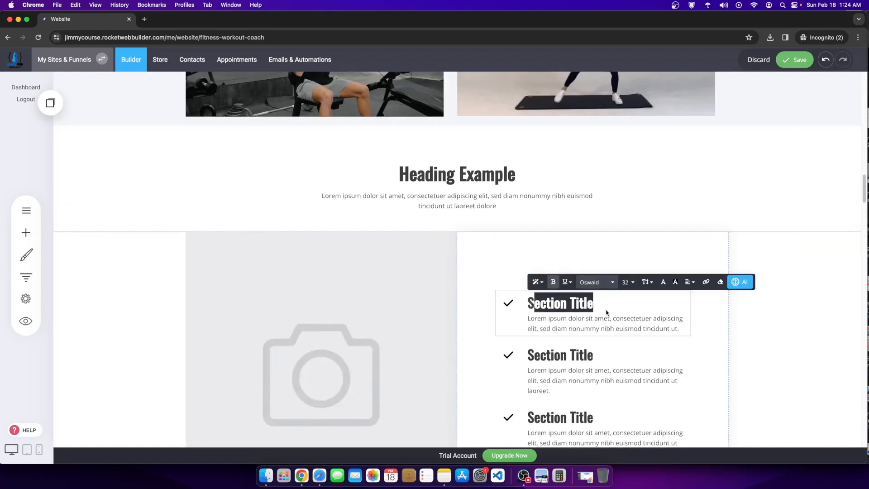
key("BackSpace")
key("BackSpace")
type("T")
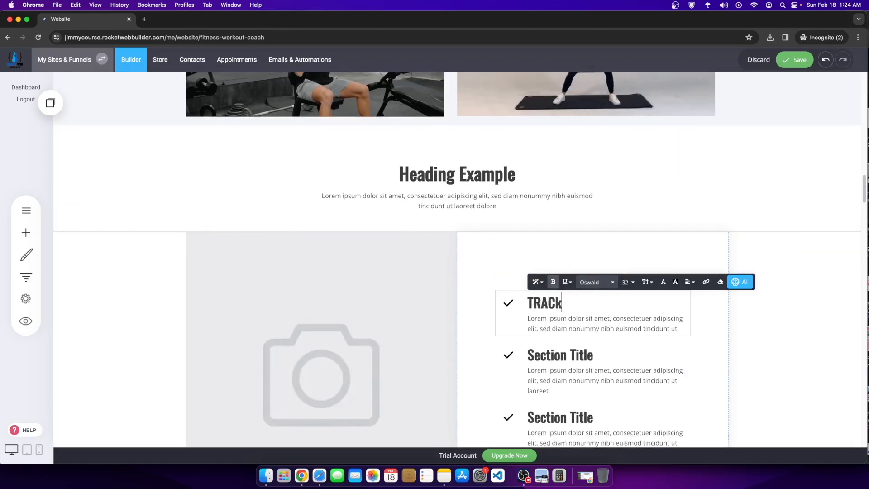
type("RA")
key("BackSpace")
key("BackSpace")
key("BackSpace")
type("PRE- BUILT WORKOUT")
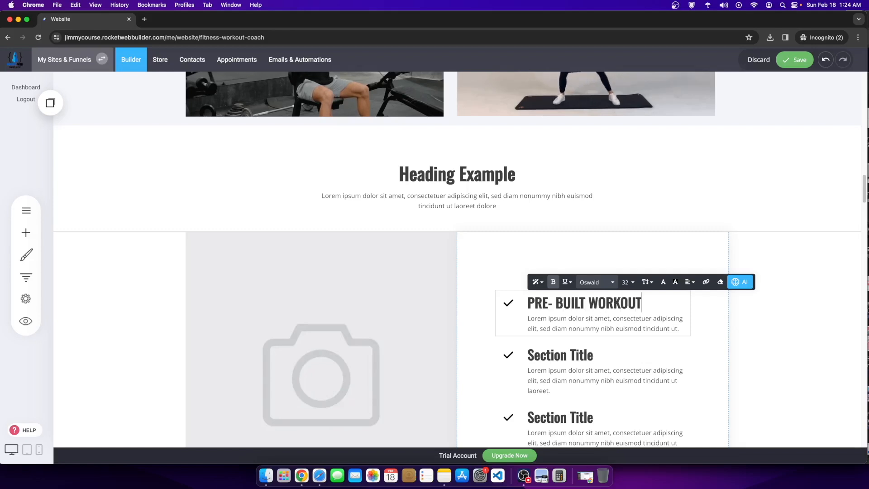
Step: Rename the second and third checklist headings EASE OF USE and WORRY FREE & EASY ACCESS
left_click(582, 353)
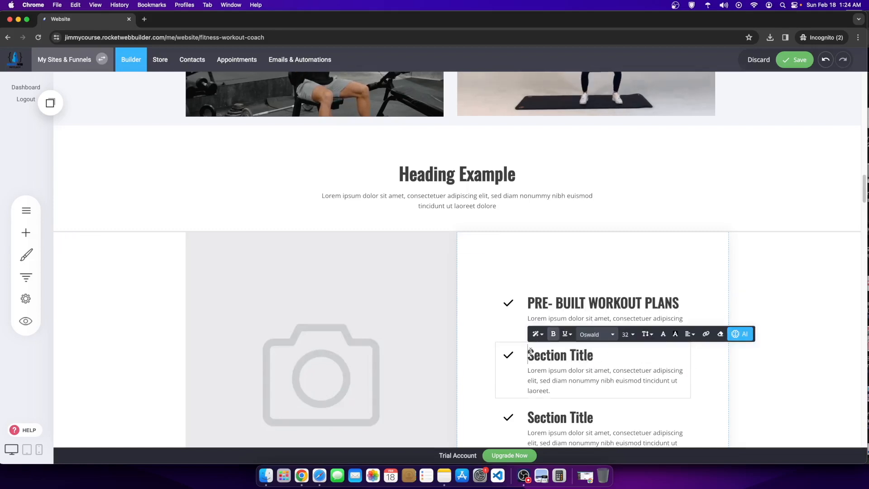
left_click_drag(531, 351, 632, 370)
type("EASE OF USE")
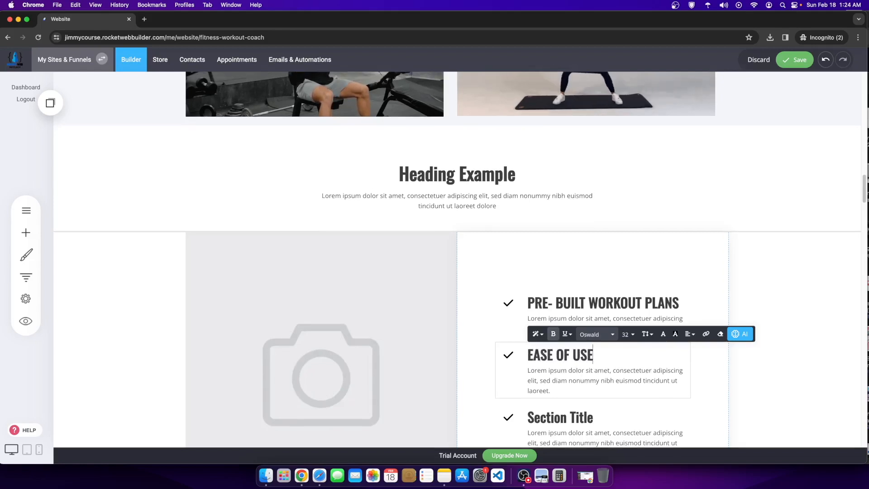
scroll(579, 407, "down", 1)
left_click(580, 400)
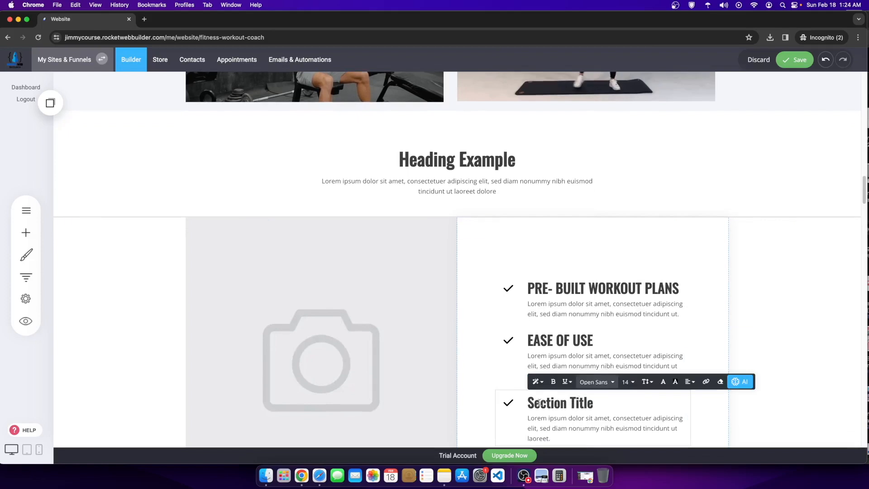
left_click_drag(530, 400, 597, 402)
key("BackSpace")
type("WORRY FREE & EASY ACC")
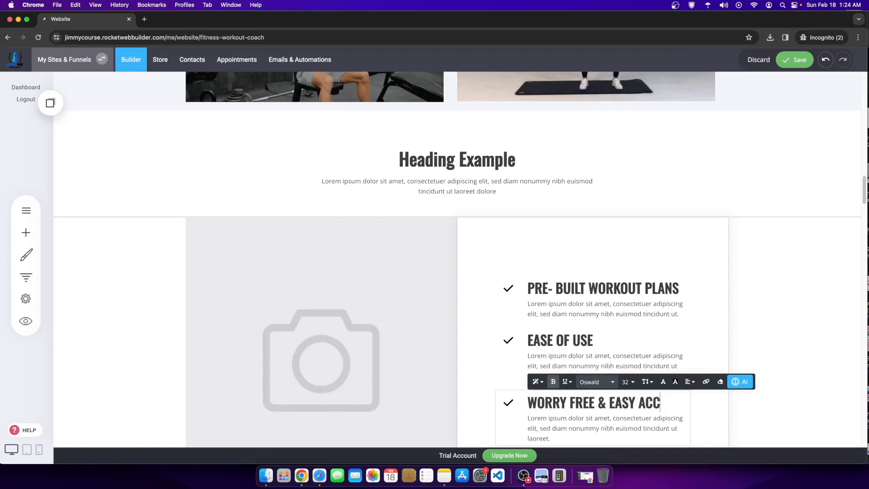
left_click(431, 338)
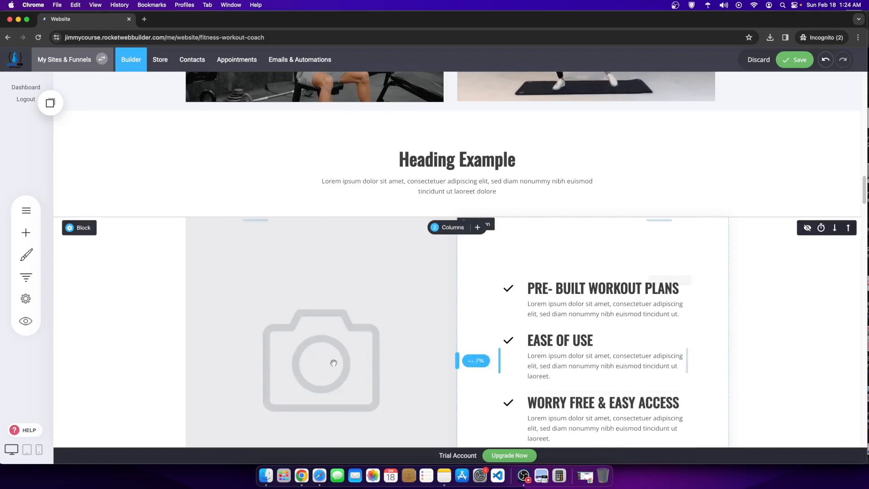
Step: Review the edited page, checking the exercise image and personal trainer heading
scroll(352, 280, "down", 4)
scroll(339, 245, "down", 9)
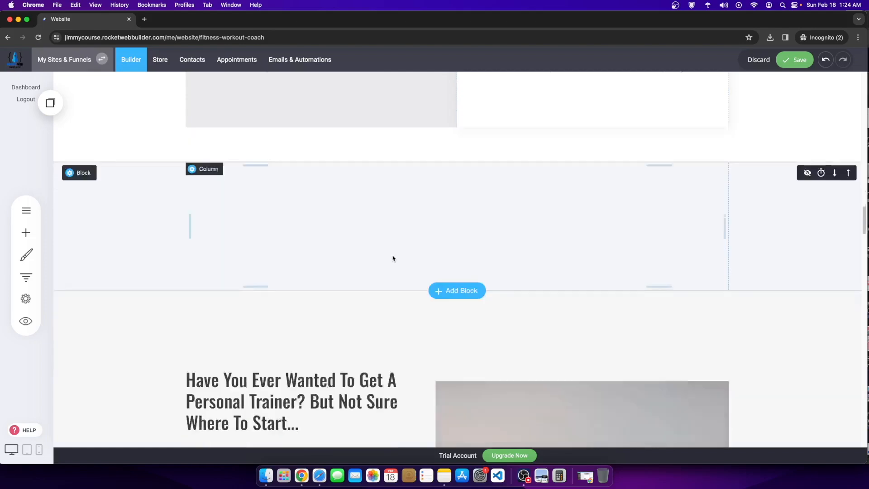
scroll(392, 274, "up", 3)
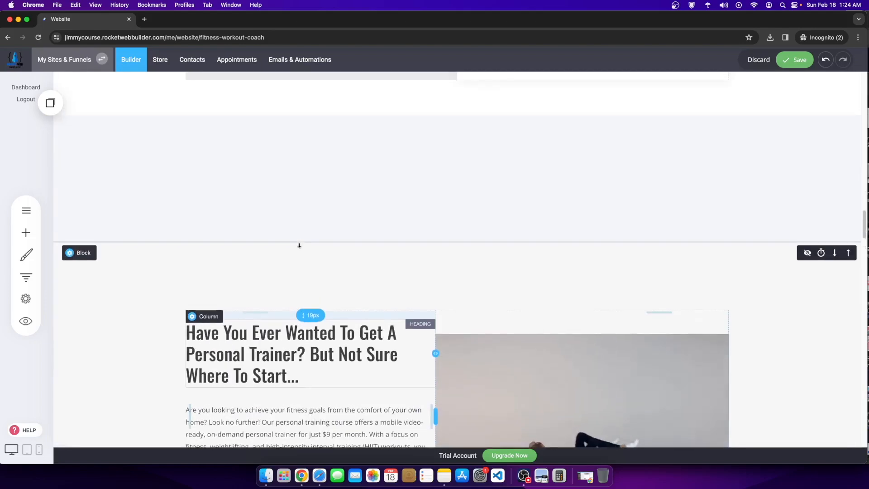
scroll(357, 244, "down", 4)
left_click(446, 254)
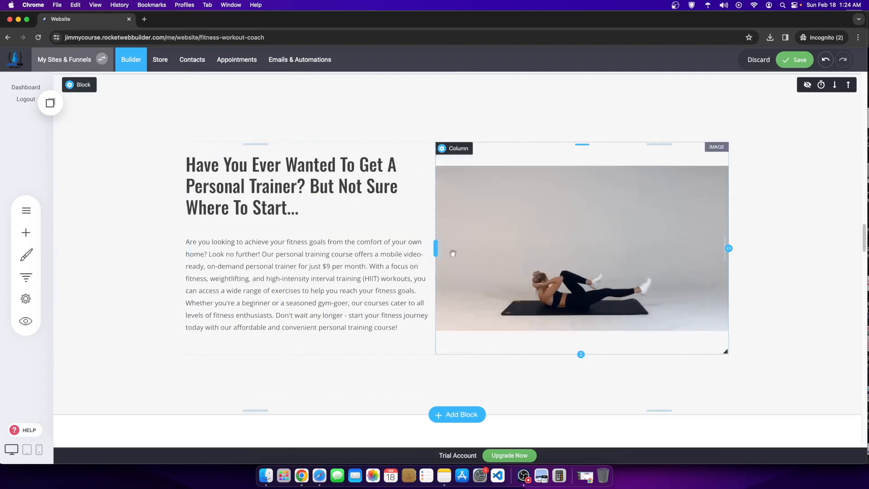
scroll(441, 255, "down", 8)
scroll(440, 254, "up", 20)
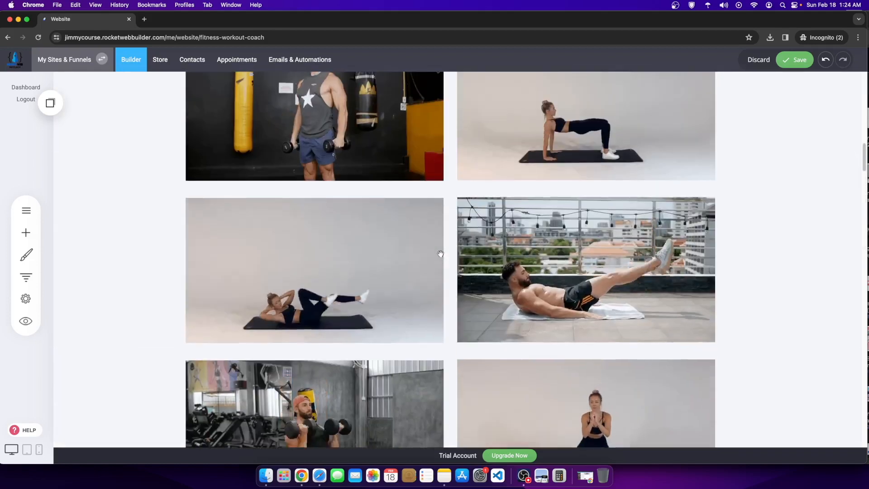
scroll(500, 259, "up", 8)
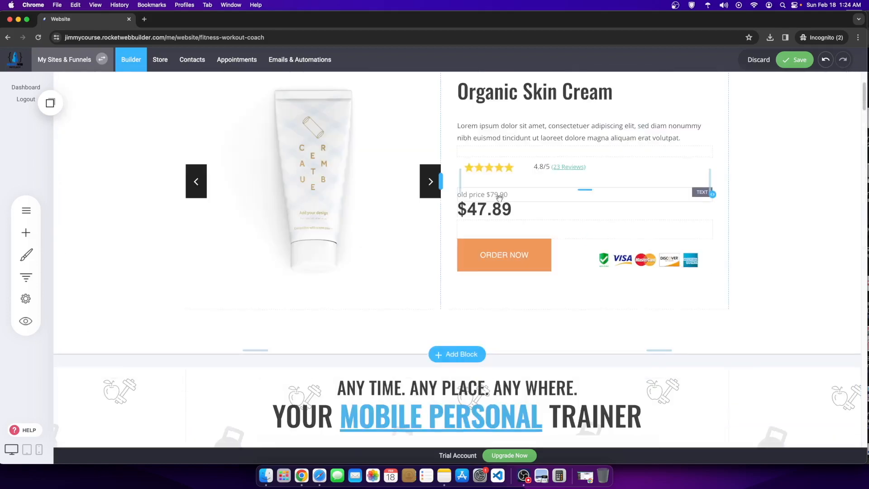
scroll(362, 218, "down", 3)
scroll(361, 218, "down", 20)
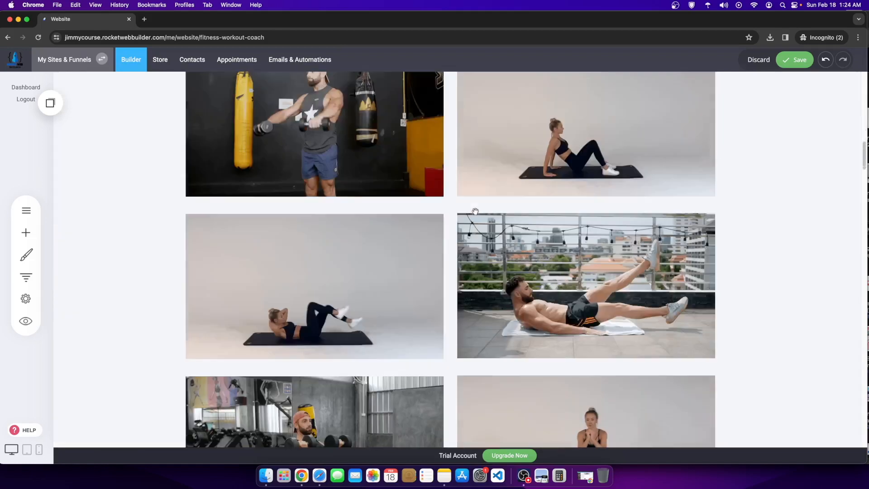
scroll(475, 211, "down", 7)
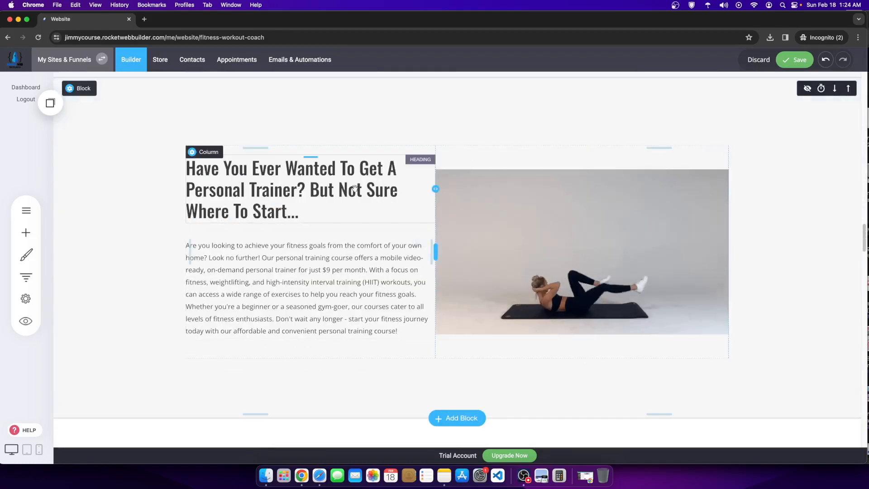
left_click(355, 188)
Step: Save the page and bring up the pages and popups list
left_click(795, 60)
scroll(532, 215, "up", 8)
scroll(532, 215, "up", 10)
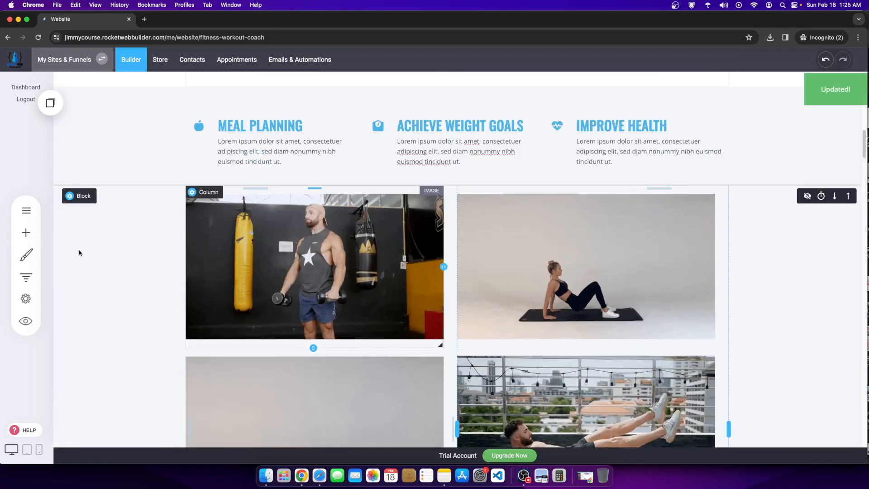
left_click(26, 210)
left_click(523, 318)
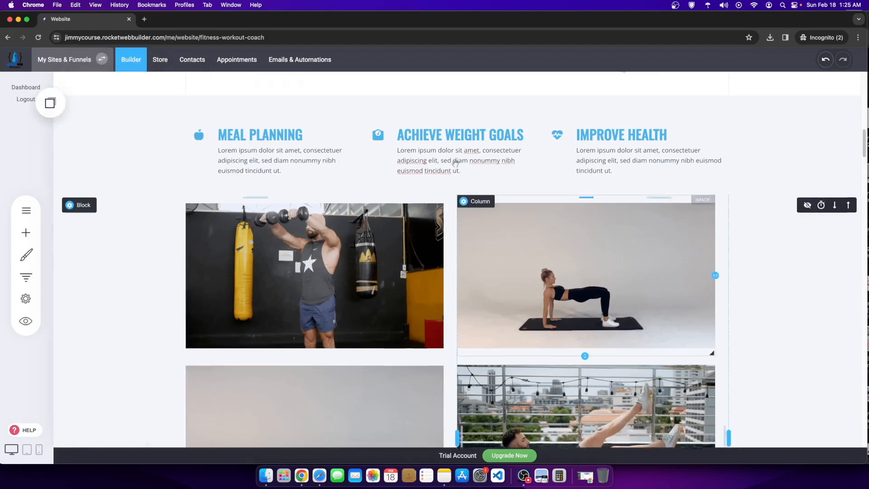
scroll(512, 200, "up", 10)
scroll(511, 200, "down", 10)
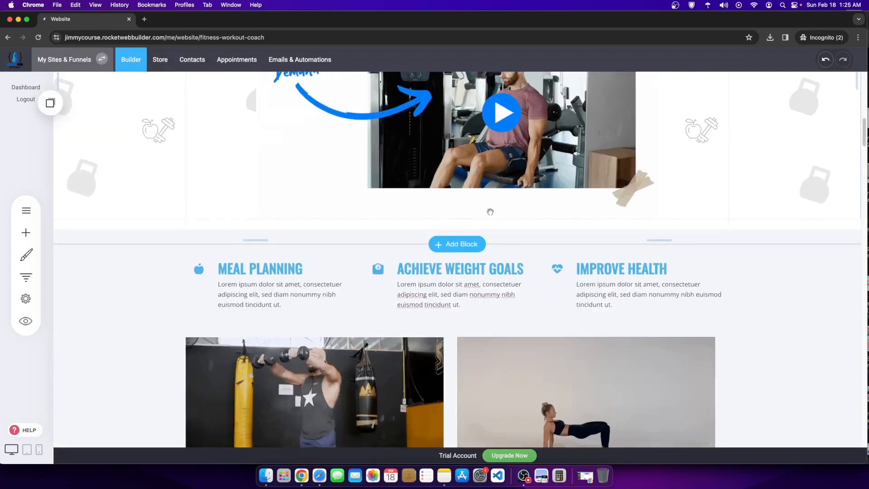
scroll(478, 231, "down", 9)
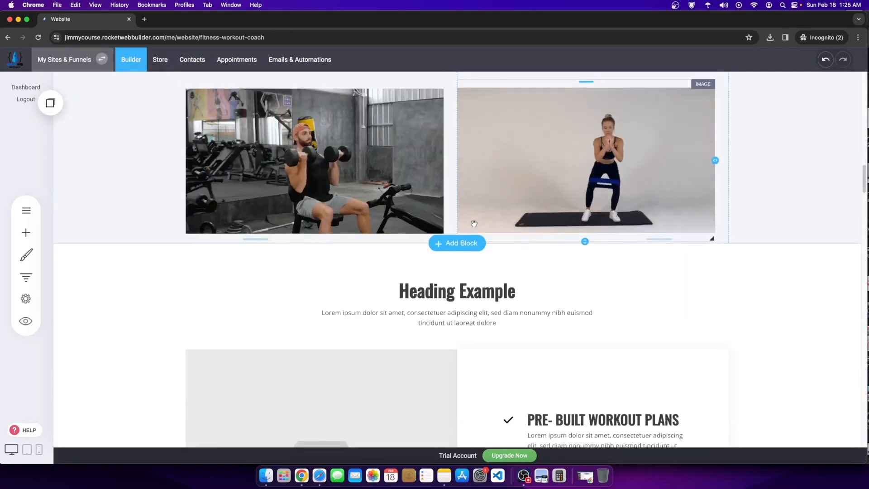
scroll(474, 218, "down", 4)
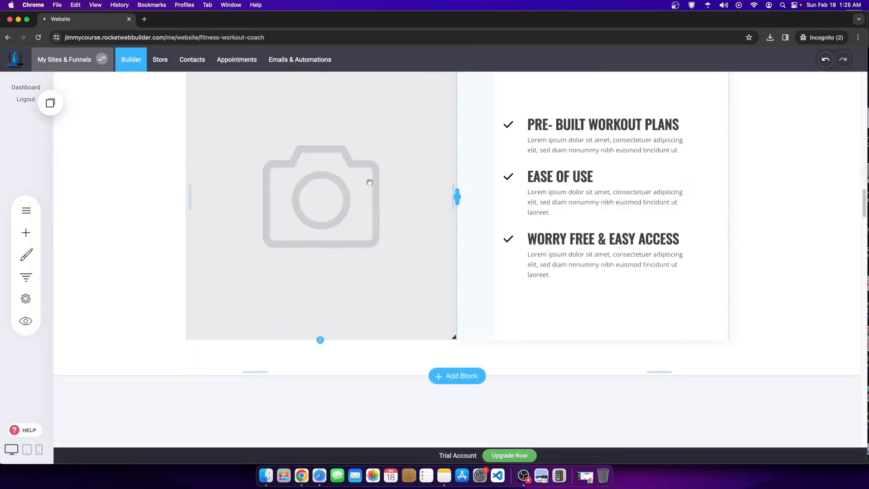
scroll(574, 256, "down", 10)
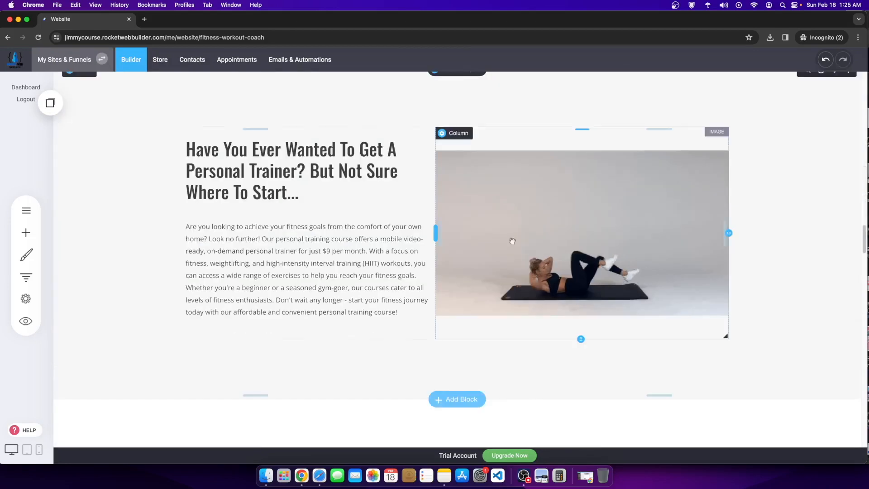
scroll(498, 241, "up", 6)
scroll(374, 257, "down", 2)
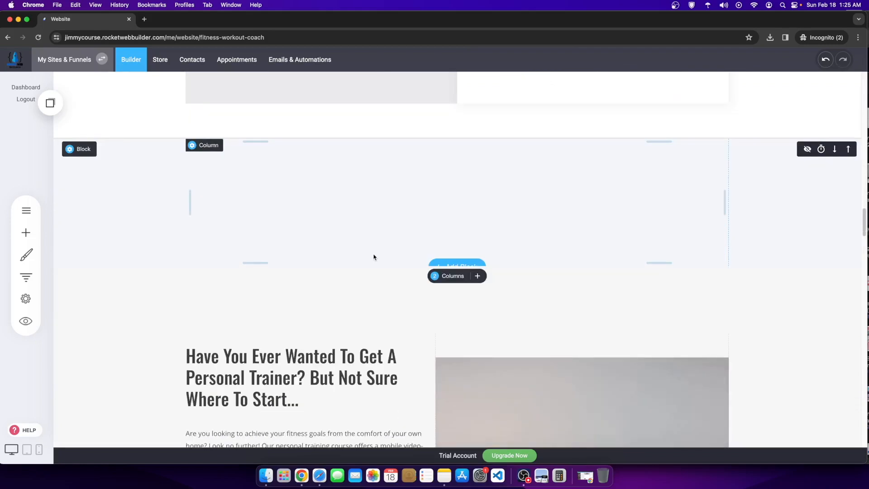
scroll(374, 256, "up", 15)
scroll(437, 289, "down", 16)
scroll(437, 289, "up", 15)
scroll(434, 258, "down", 8)
scroll(332, 219, "down", 1)
scroll(332, 220, "up", 3)
scroll(331, 219, "down", 18)
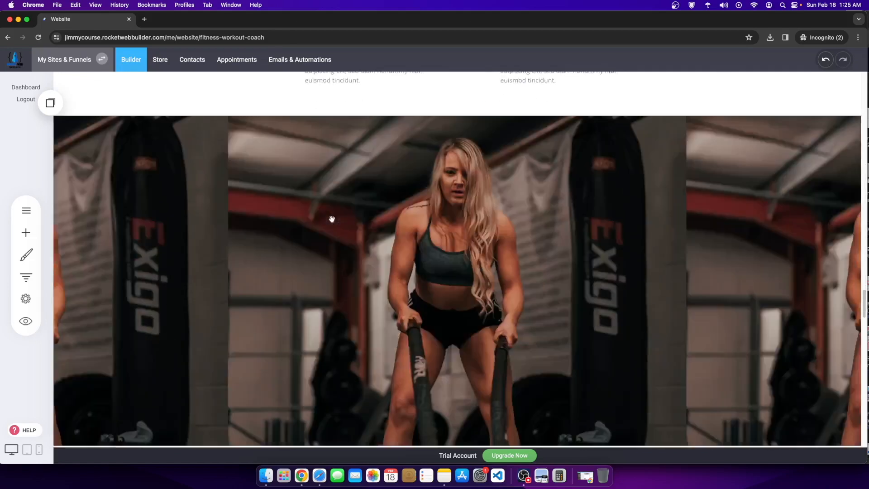
scroll(332, 219, "down", 20)
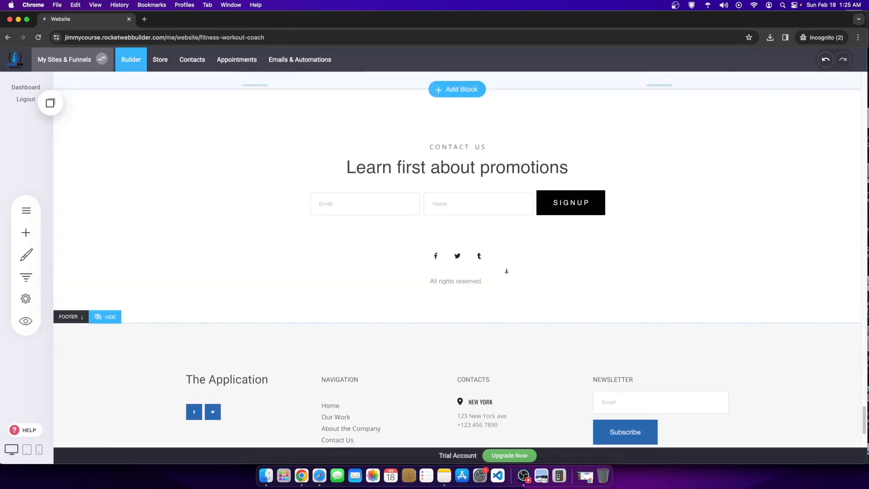
scroll(500, 275, "up", 5)
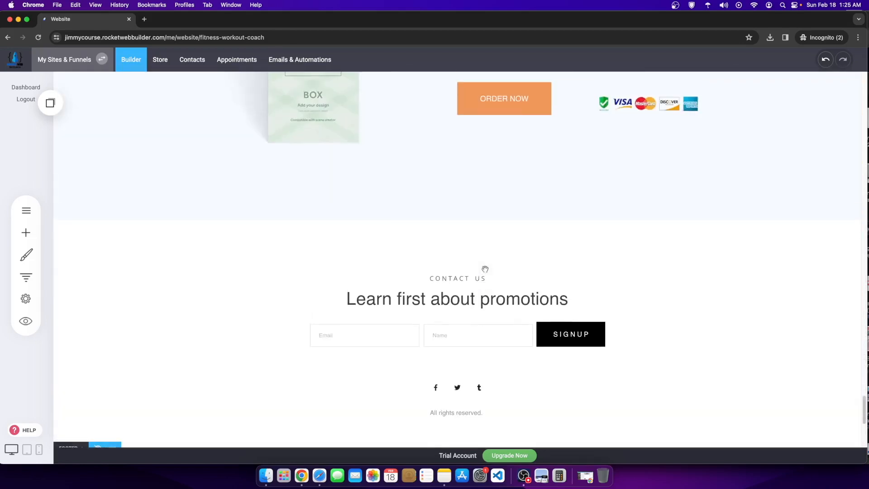
left_click(449, 222)
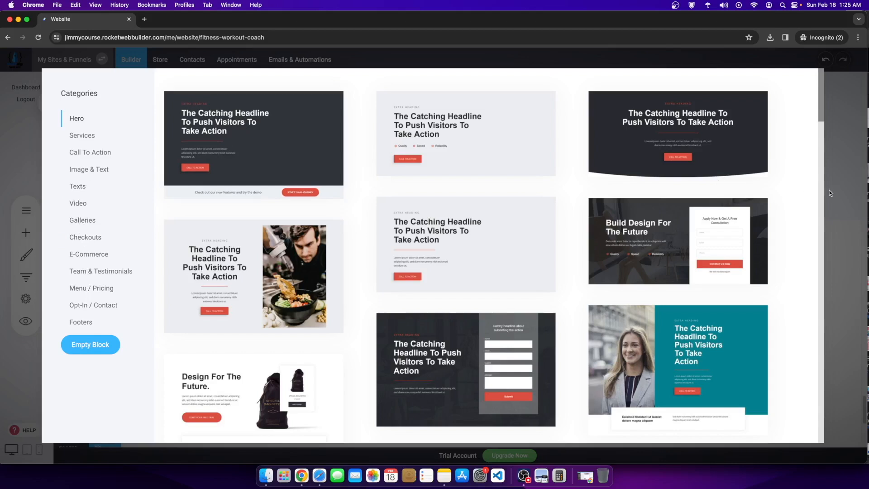
left_click(93, 320)
left_click(88, 287)
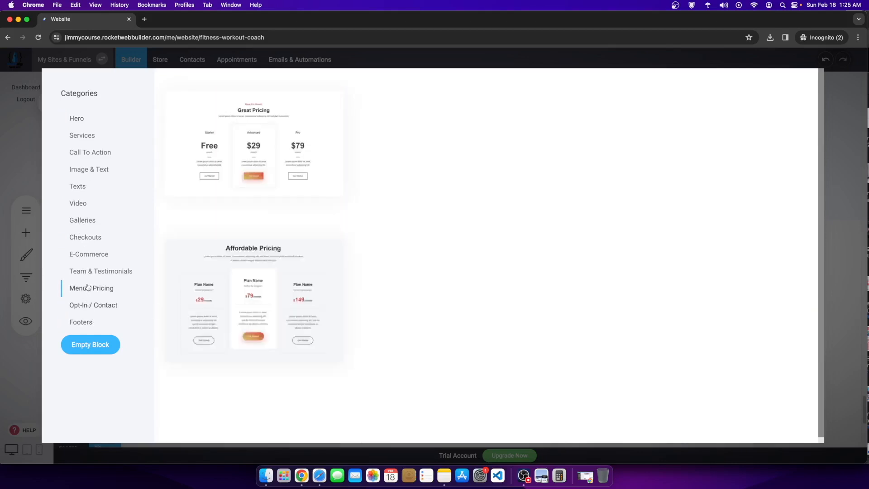
left_click(72, 271)
left_click(85, 249)
left_click(84, 235)
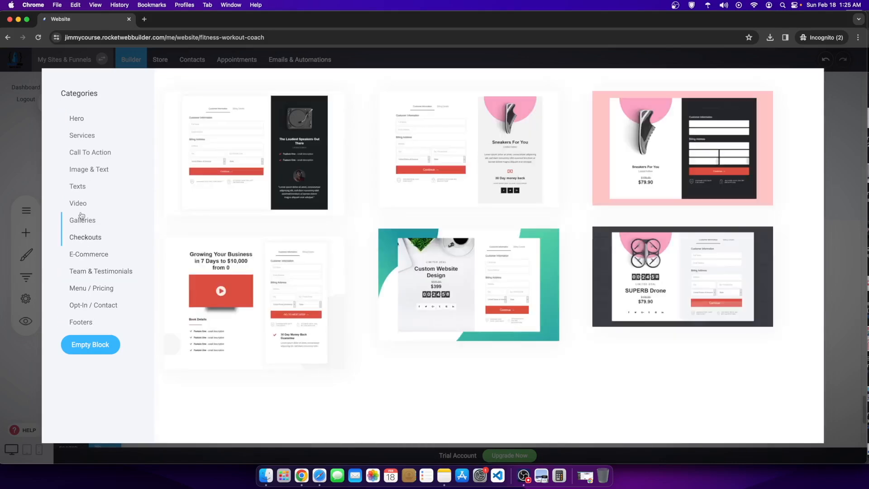
left_click(79, 203)
scroll(342, 433, "down", 6)
scroll(343, 433, "down", 7)
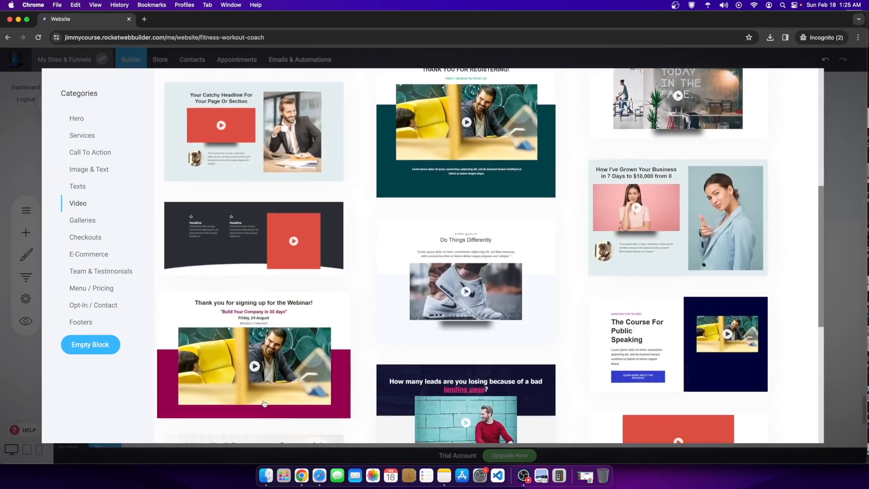
left_click(857, 269)
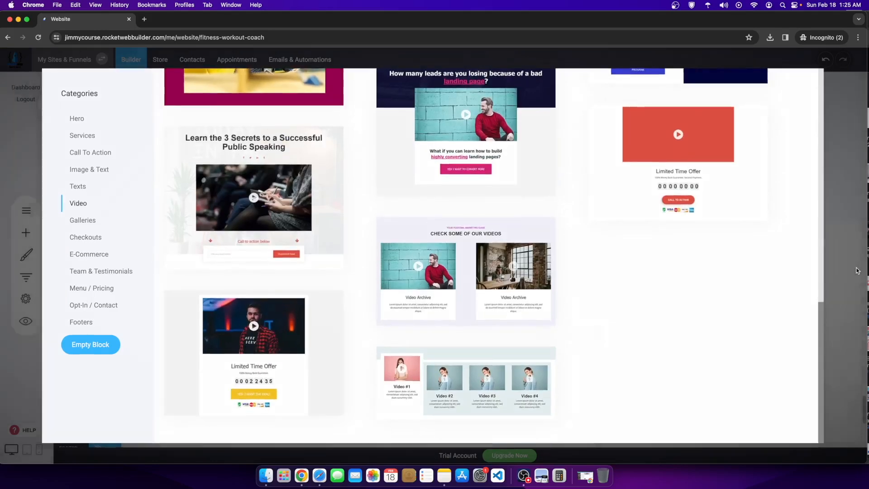
left_click(454, 219)
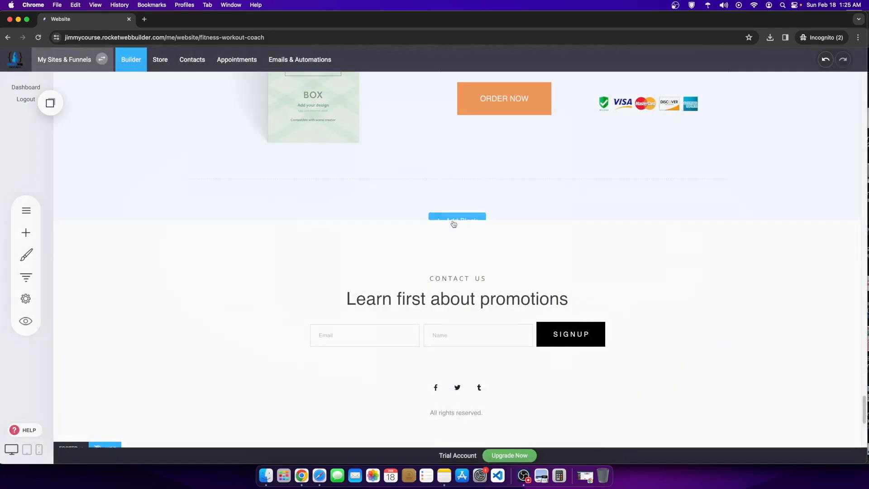
Step: Add an empty block below the product offer and drop an Accordion widget into it
left_click(105, 348)
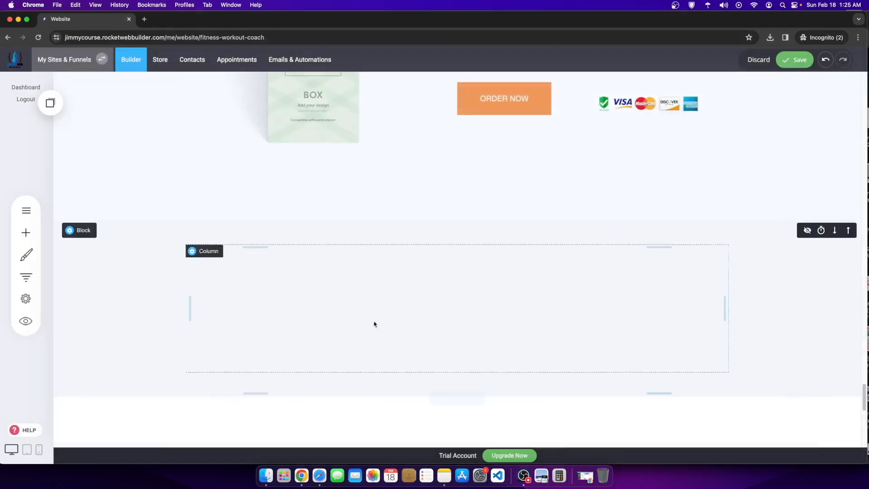
left_click(35, 233)
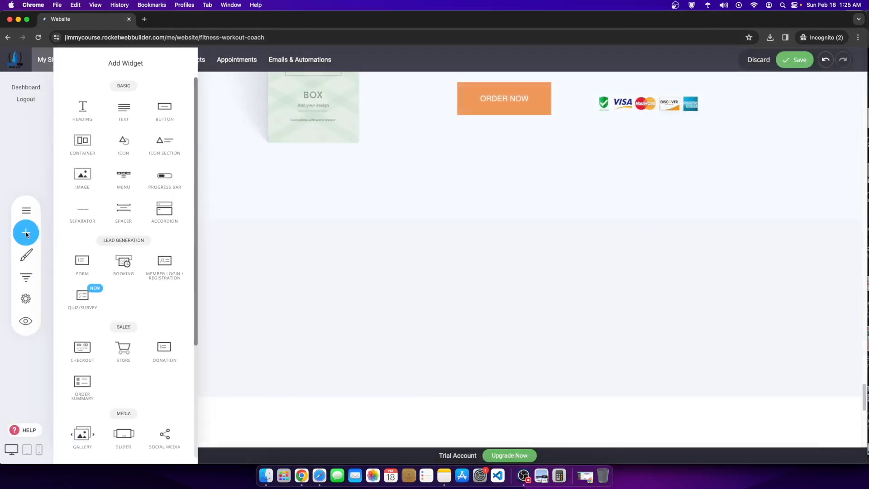
left_click_drag(165, 211, 502, 265)
left_click(451, 309)
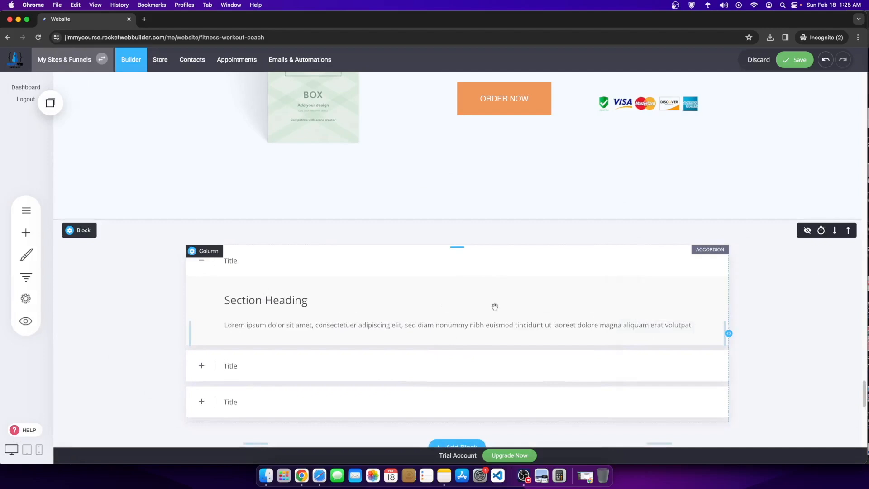
left_click(449, 230)
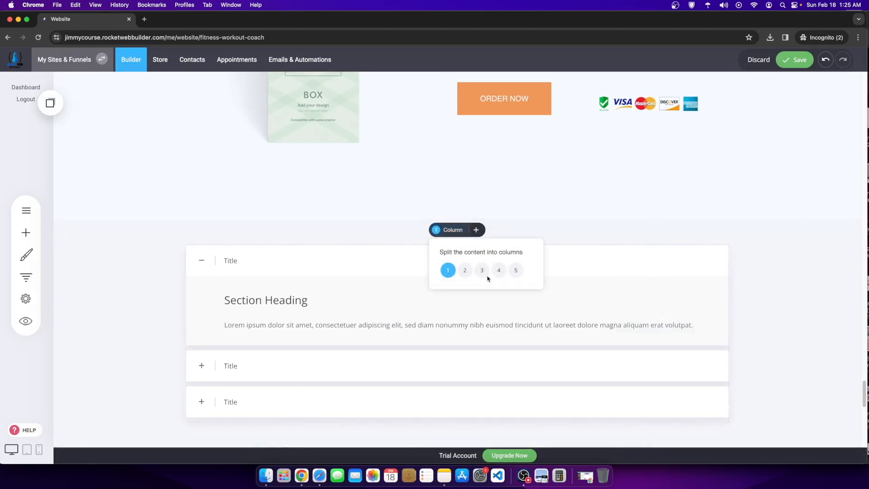
Step: Split the section into three columns and resize them around the accordion's middle column
left_click(482, 270)
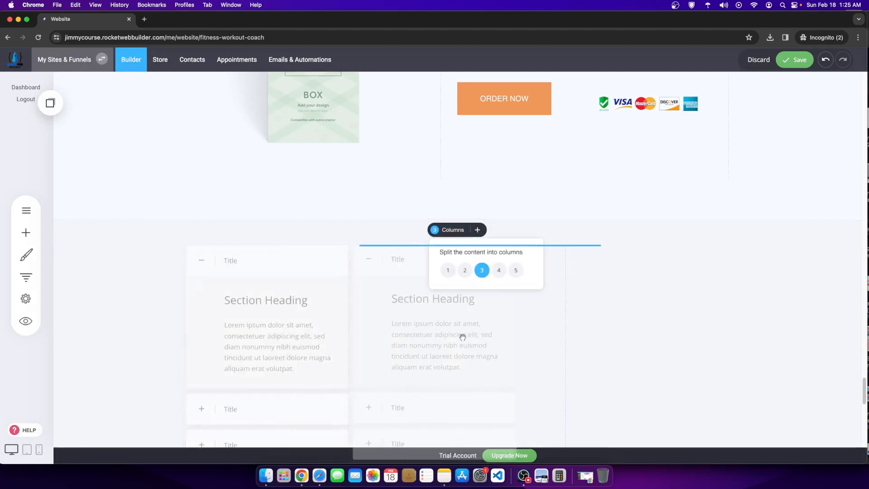
left_click_drag(566, 357, 711, 355)
left_click_drag(348, 341, 251, 342)
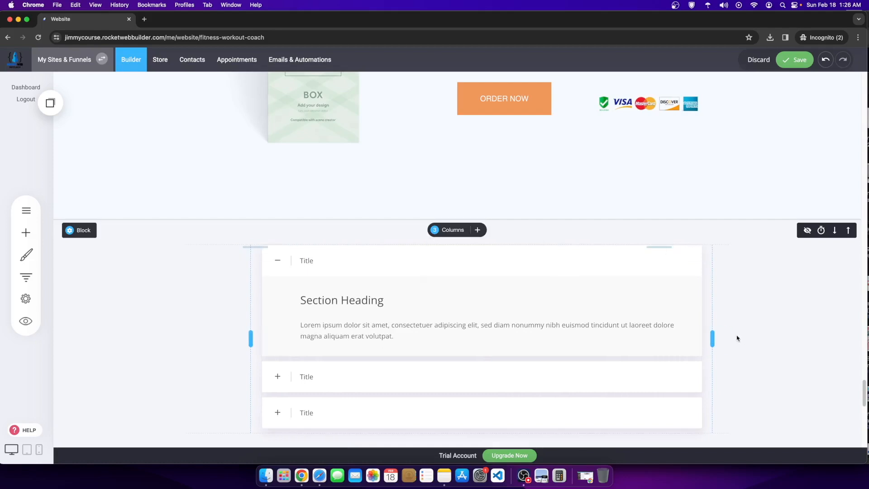
left_click_drag(713, 334, 681, 334)
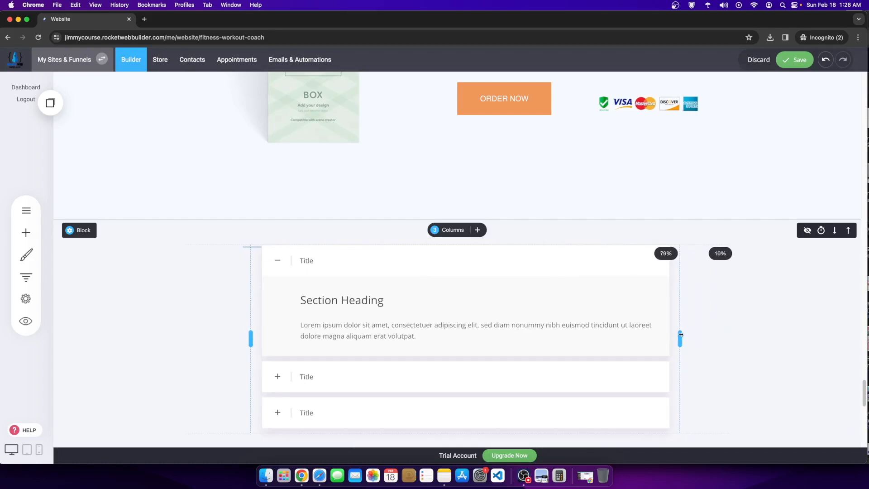
left_click_drag(250, 336, 240, 337)
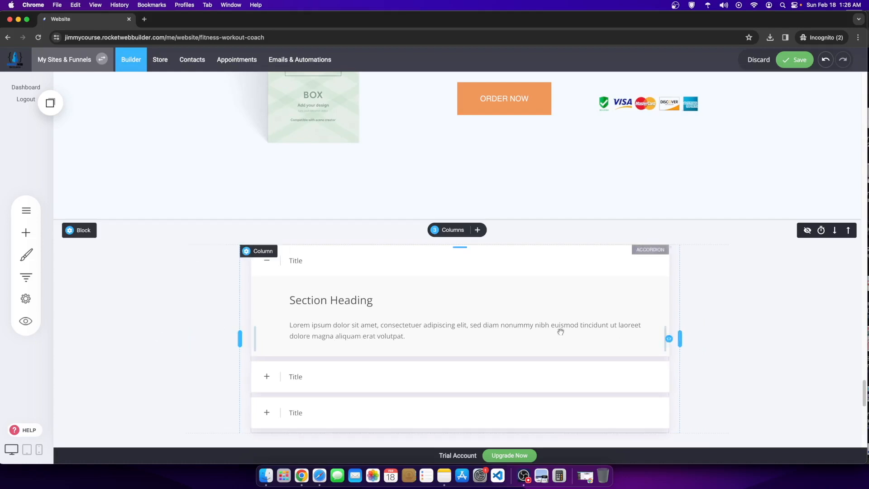
left_click_drag(680, 332, 674, 338)
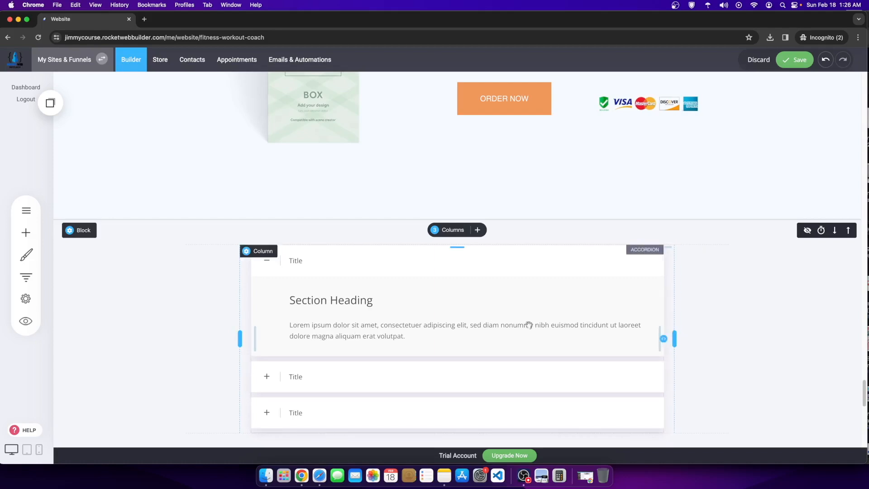
Step: Add a heading reading FAQs above the accordion and centre-align it
left_click(340, 323)
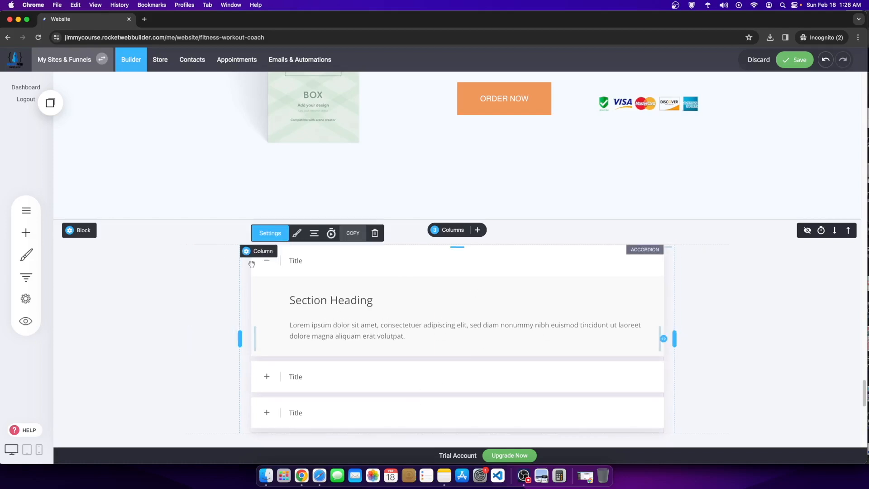
left_click(26, 232)
left_click_drag(89, 113, 417, 245)
left_click_drag(308, 246, 165, 255)
type("FAQ")
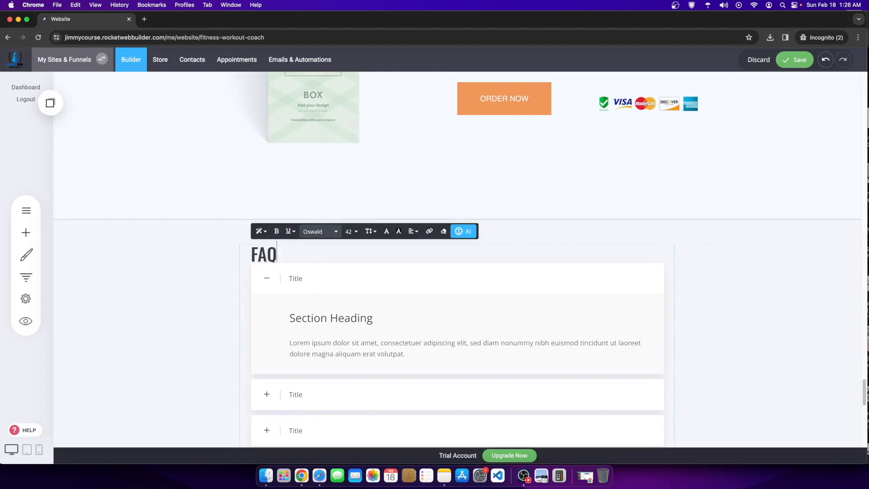
double_click(277, 253)
left_click(413, 231)
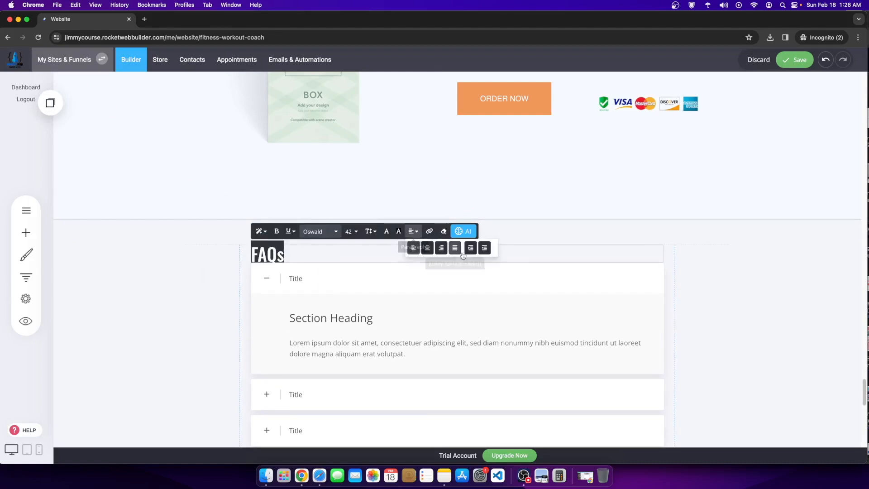
left_click(427, 248)
left_click(625, 243)
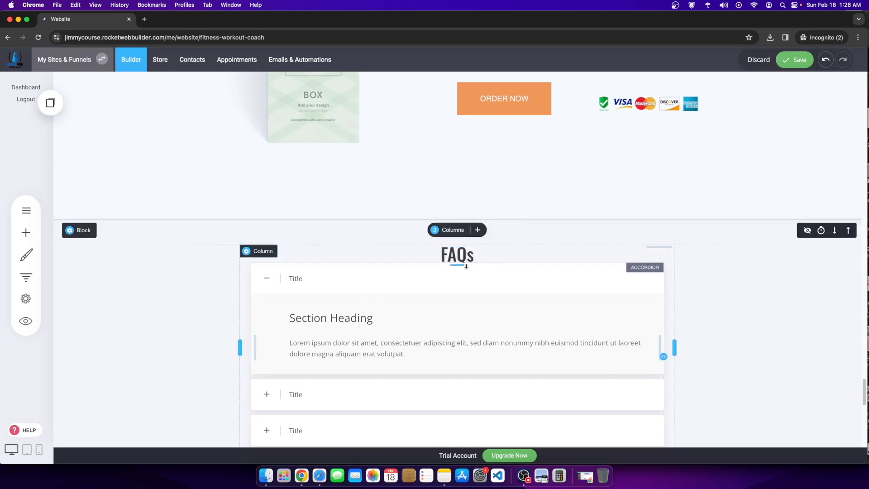
Step: Shrink the empty space below the product block and save the page
scroll(504, 317, "down", 1)
scroll(506, 314, "up", 3)
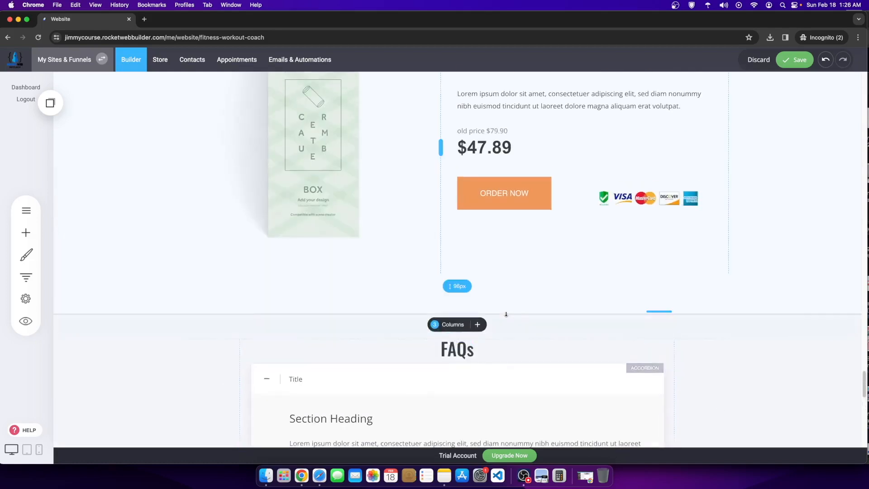
scroll(504, 306, "up", 8)
scroll(472, 266, "down", 3)
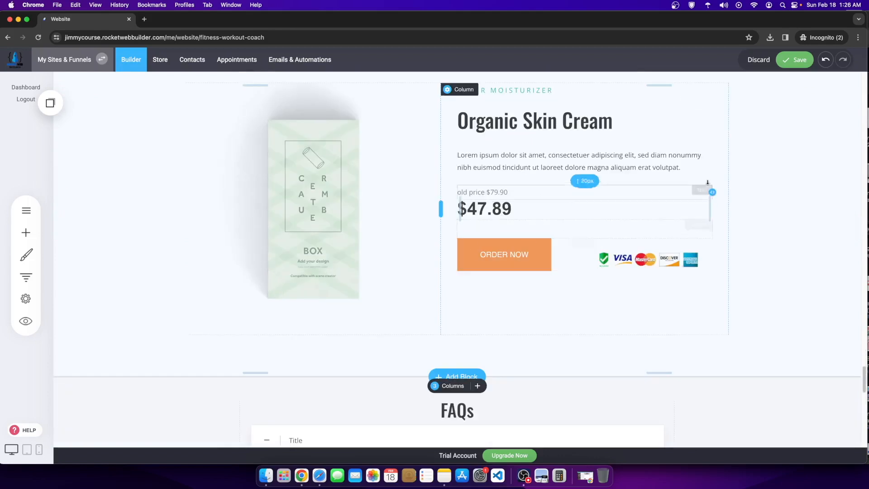
scroll(567, 174, "up", 8)
scroll(568, 175, "up", 15)
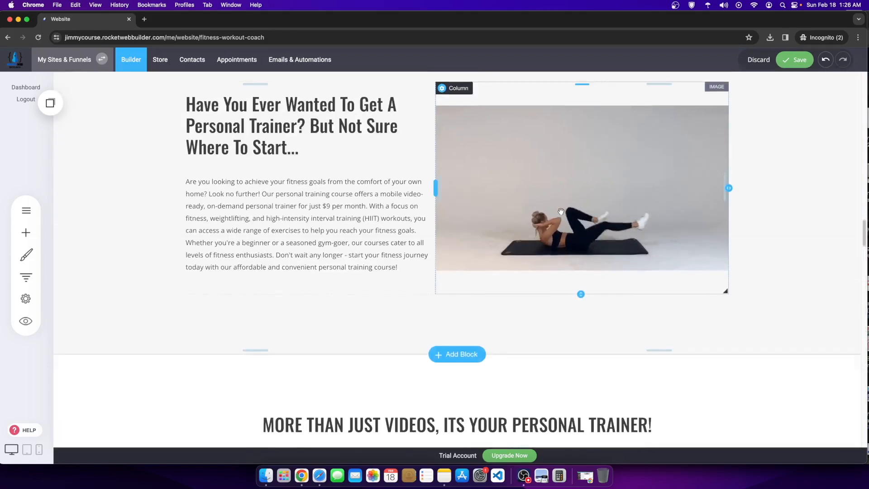
scroll(561, 194, "down", 10)
scroll(539, 219, "up", 5)
scroll(540, 218, "up", 15)
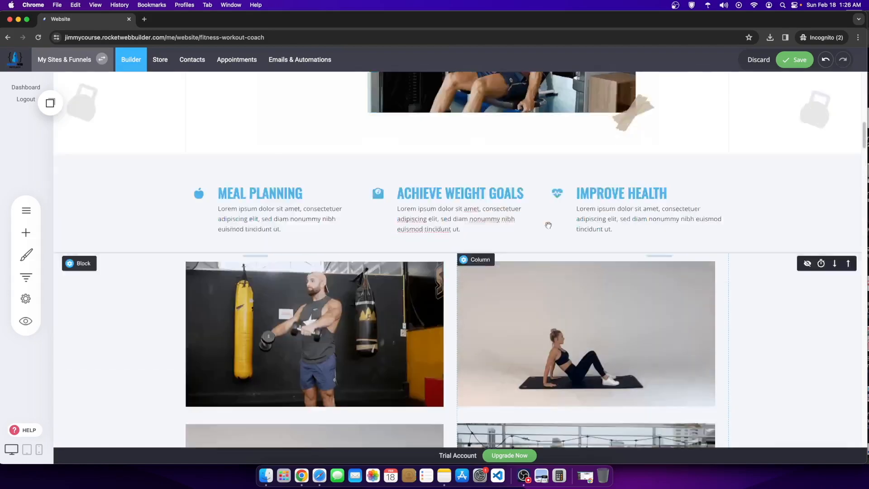
scroll(397, 218, "up", 8)
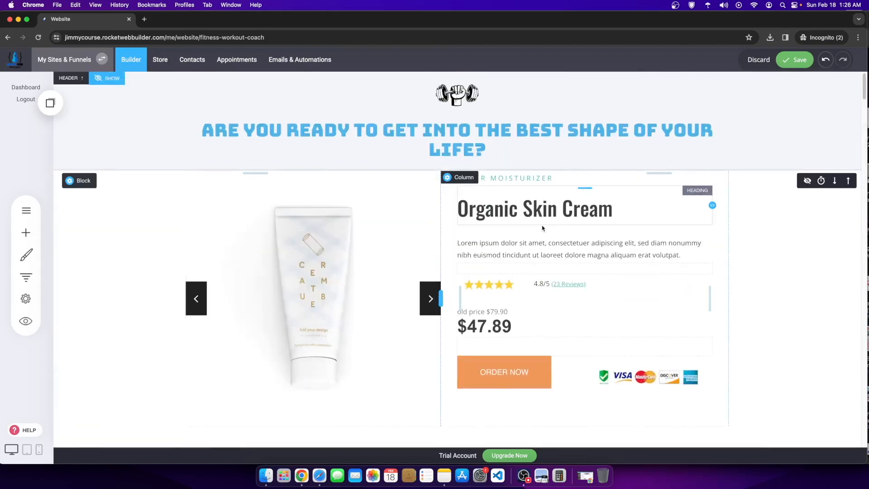
scroll(477, 309, "down", 3)
left_click_drag(477, 309, 466, 280)
scroll(472, 279, "up", 3)
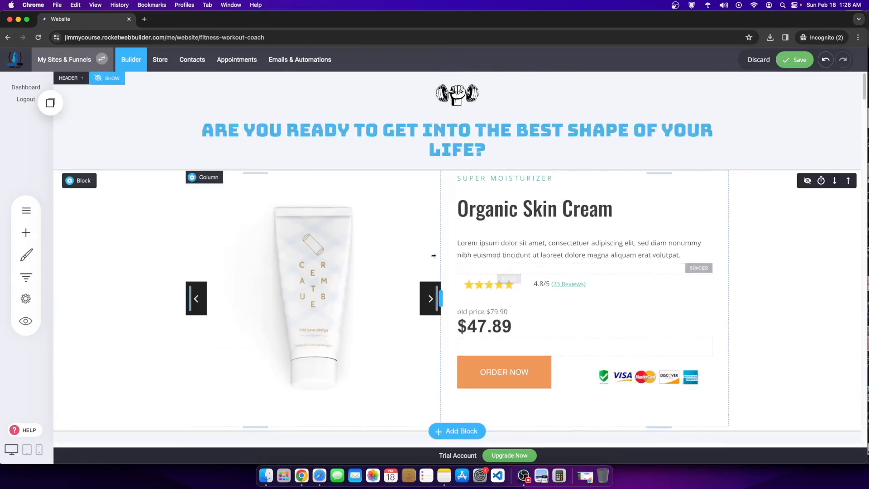
left_click(797, 59)
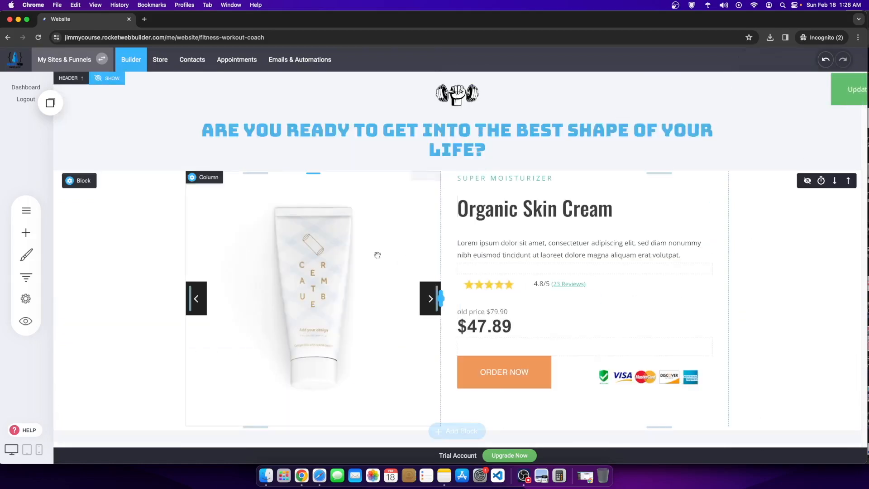
Step: Delete all three product images from the hero gallery
left_click(293, 204)
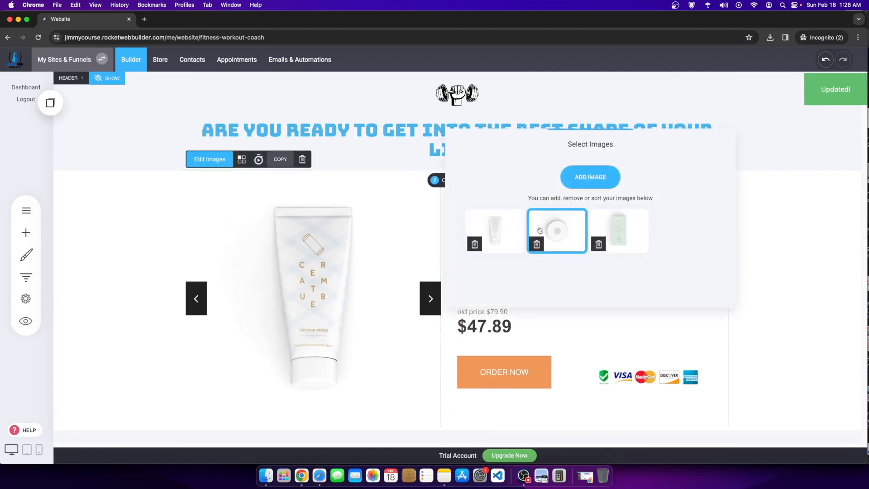
left_click(599, 244)
left_click(469, 221)
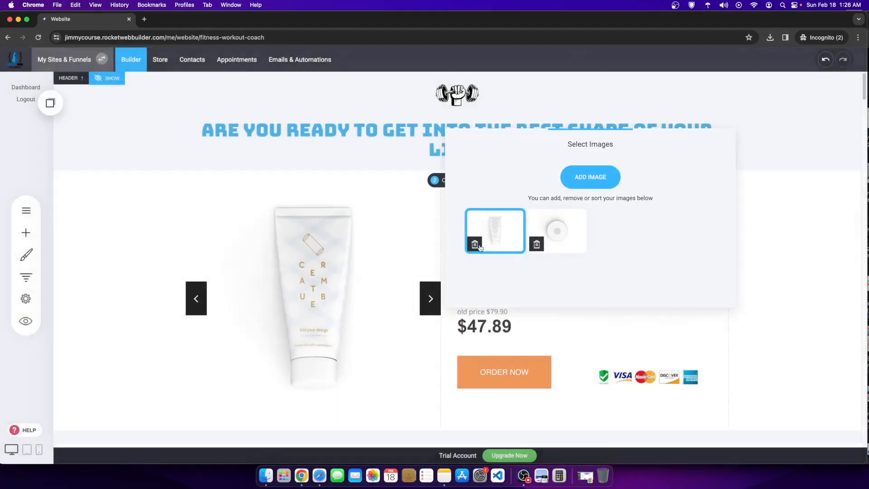
left_click(530, 245)
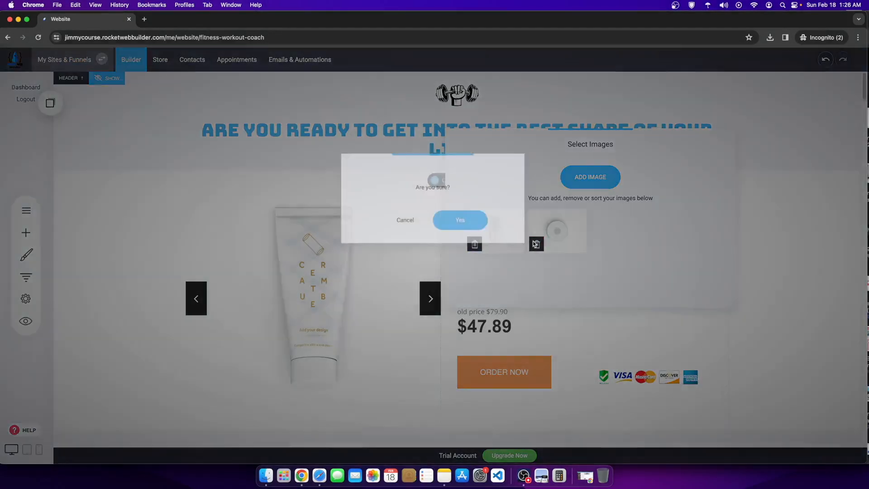
left_click(459, 220)
left_click(475, 244)
left_click(462, 221)
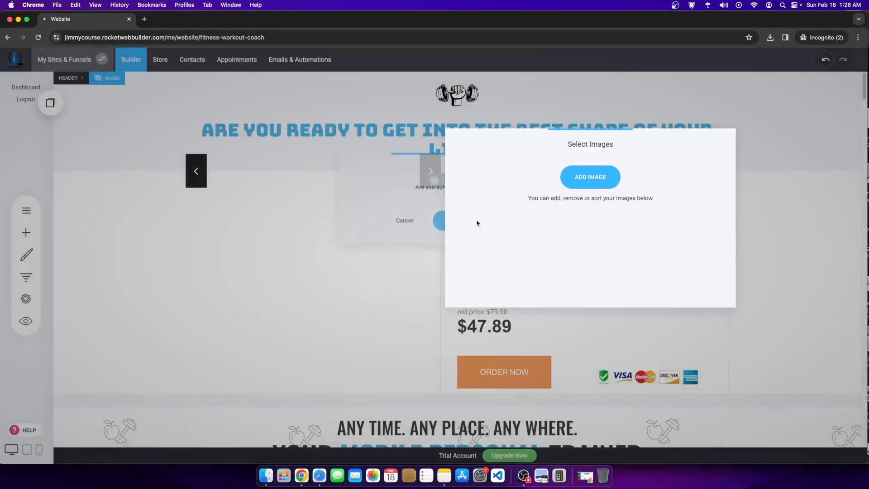
Step: Insert the phone mockup image from Brand Images into the gallery
left_click(593, 181)
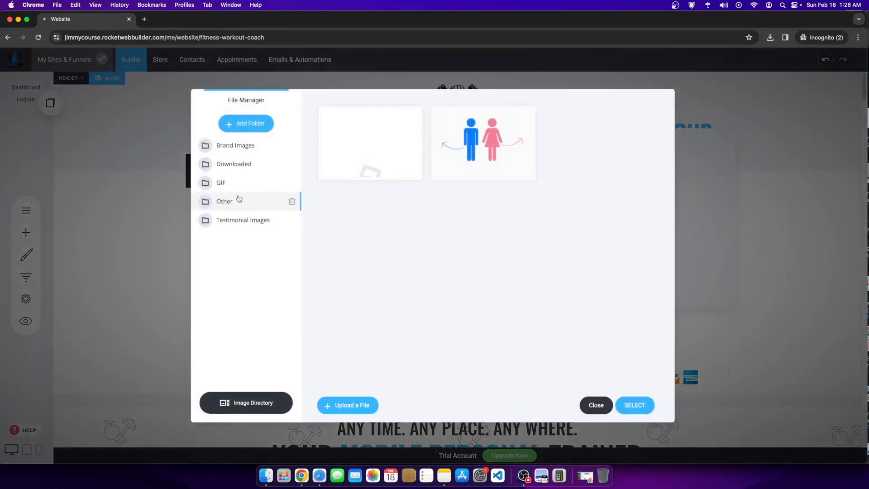
left_click(236, 150)
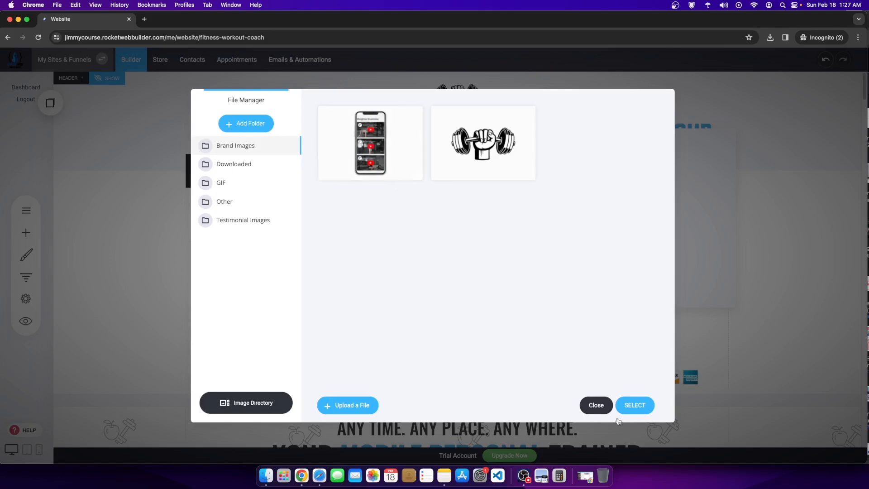
left_click(413, 116)
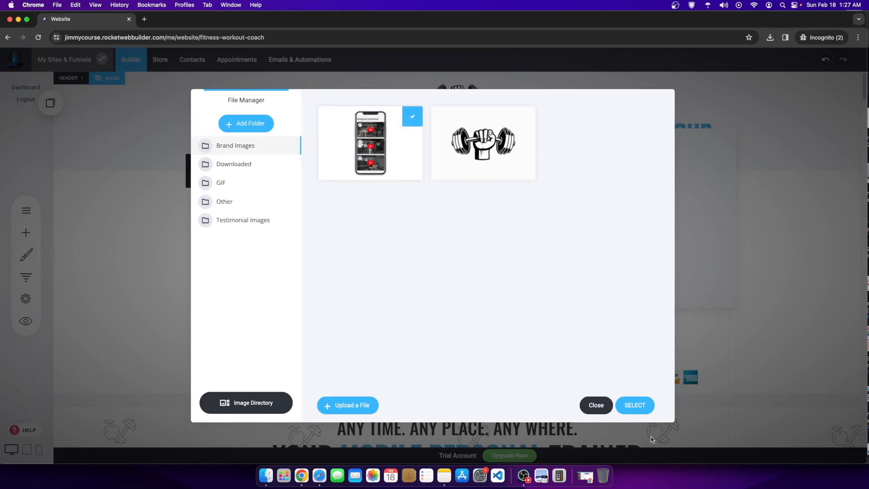
left_click(634, 404)
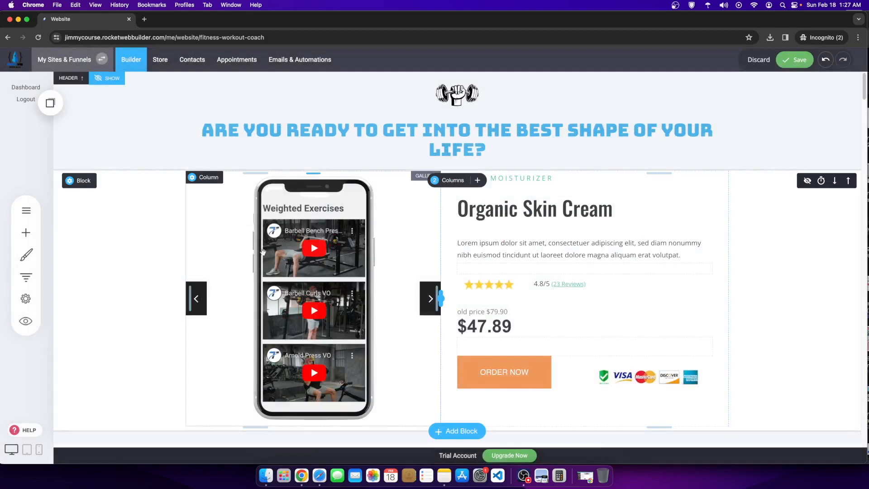
Step: Delete the phone image as well, leaving the gallery empty
left_click(297, 229)
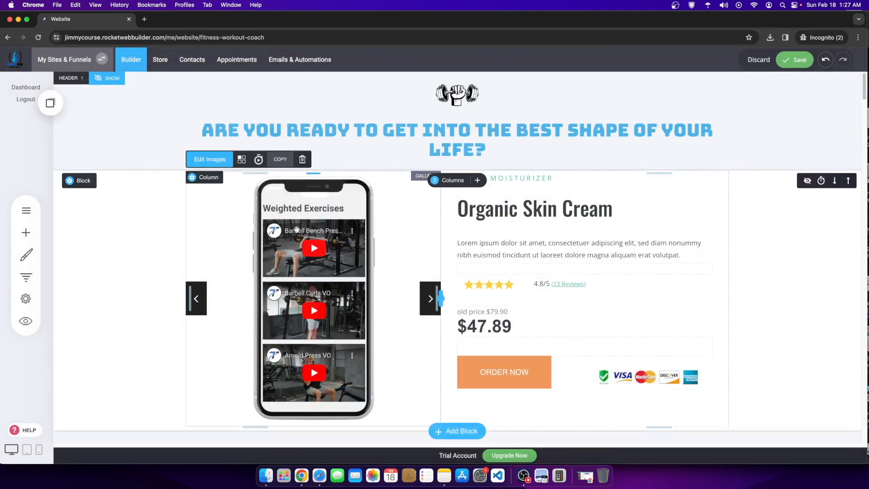
left_click(210, 159)
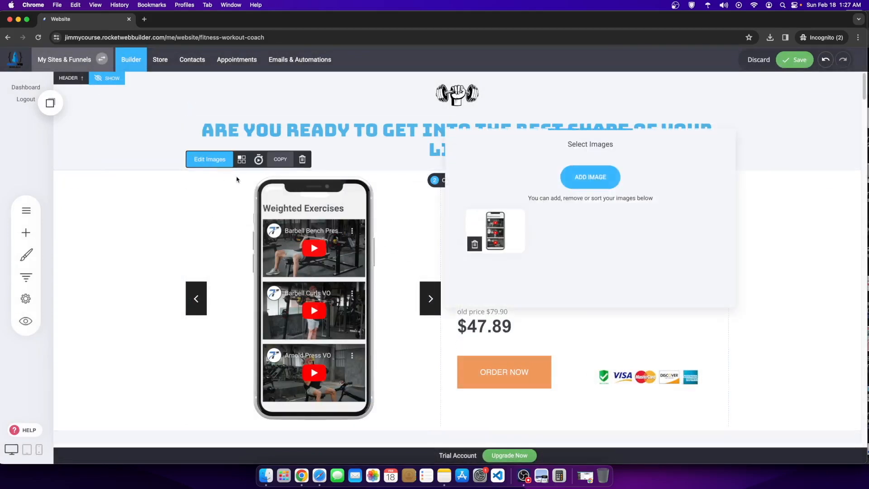
left_click(474, 245)
left_click(461, 220)
left_click(373, 281)
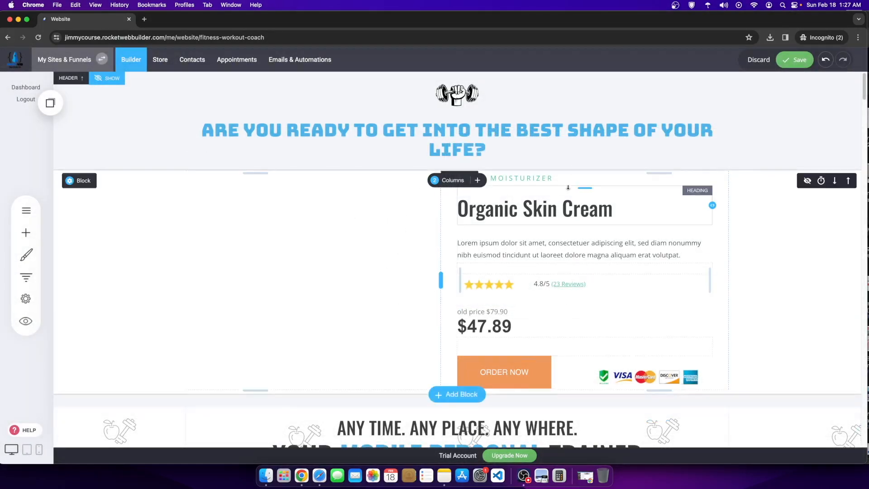
left_click(564, 207)
left_click_drag(616, 208, 455, 208)
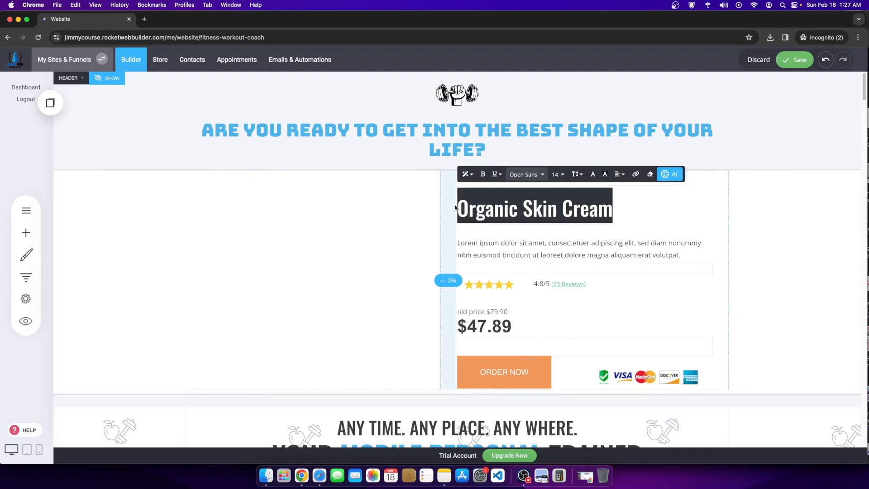
Step: Replace Organic Skin Cream with WORKOUT FITNESS COACH PROGRAM, sized 36 after trying 42
type("WORKOUT FITNESS COAC")
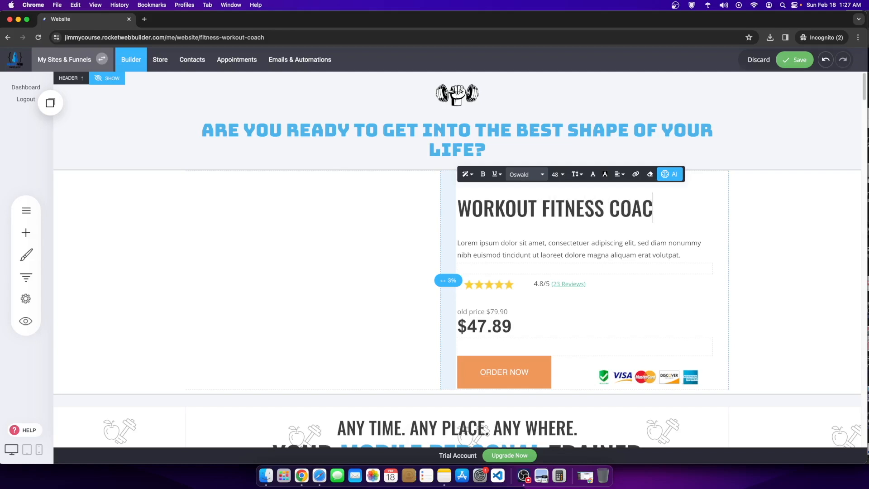
type("PROGRAM")
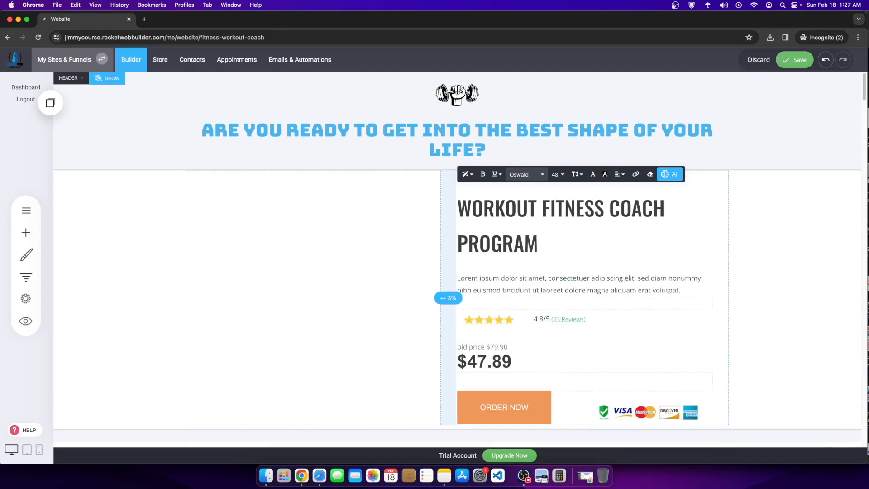
triple_click(537, 224)
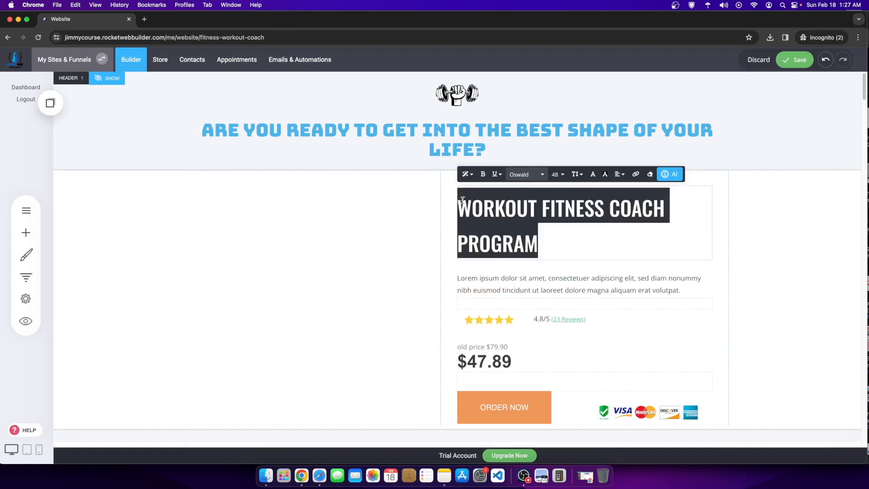
left_click(557, 175)
left_click(594, 244)
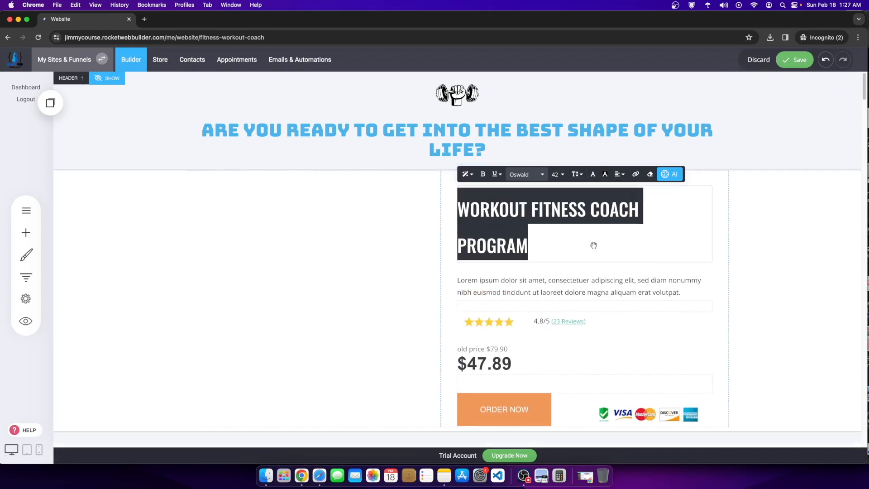
left_click(555, 175)
left_click(566, 245)
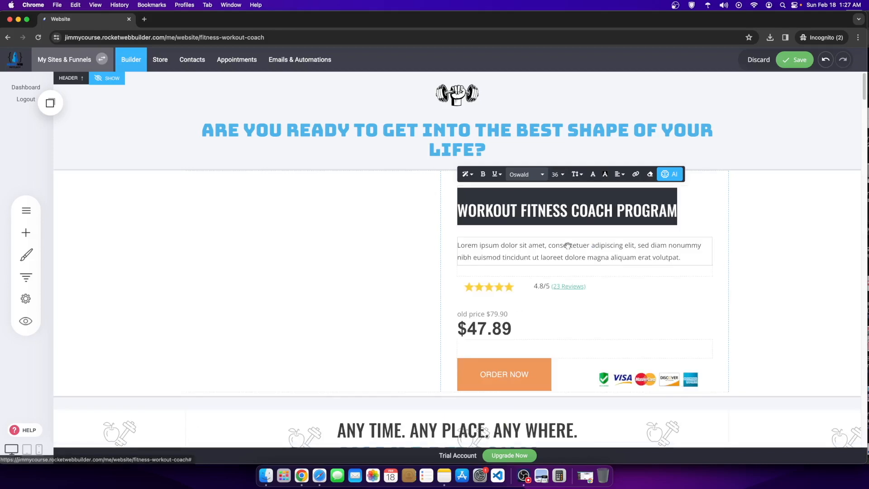
Step: Move and resize the stars under the heading with the 4.8/5 (23 Reviews) text beside them
left_click_drag(511, 292, 516, 238)
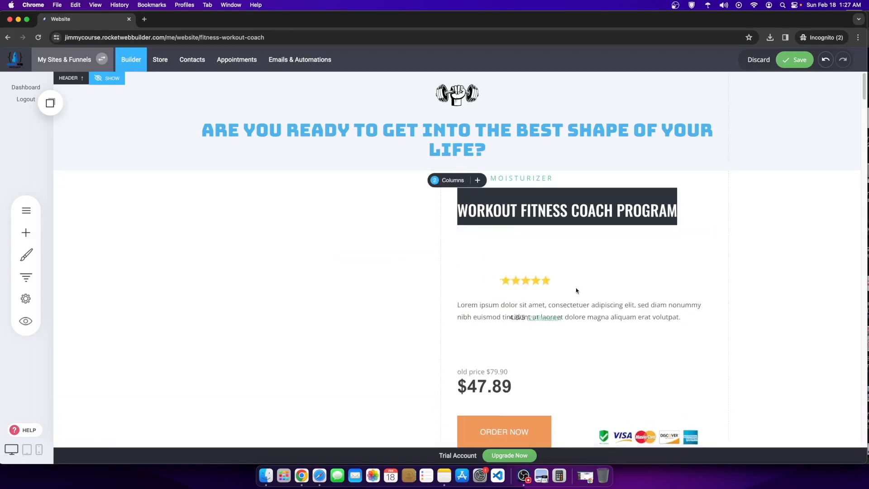
left_click_drag(584, 311, 583, 240)
left_click_drag(711, 235, 515, 235)
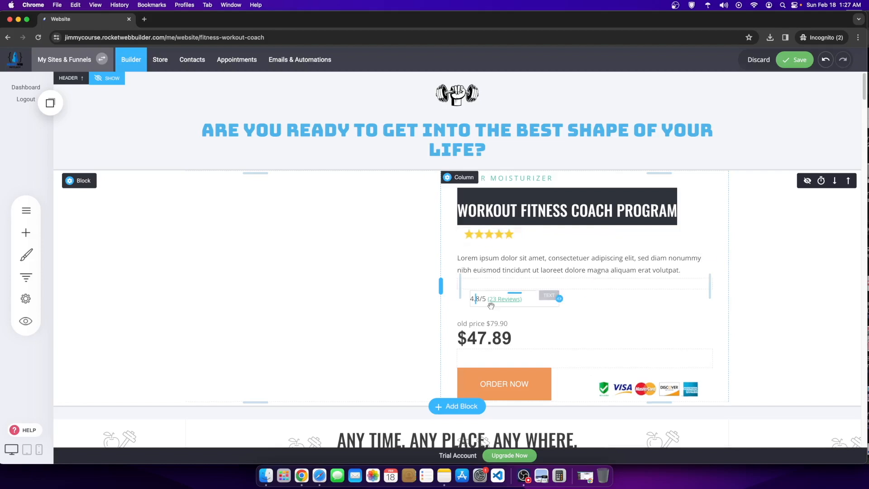
left_click_drag(499, 299, 550, 242)
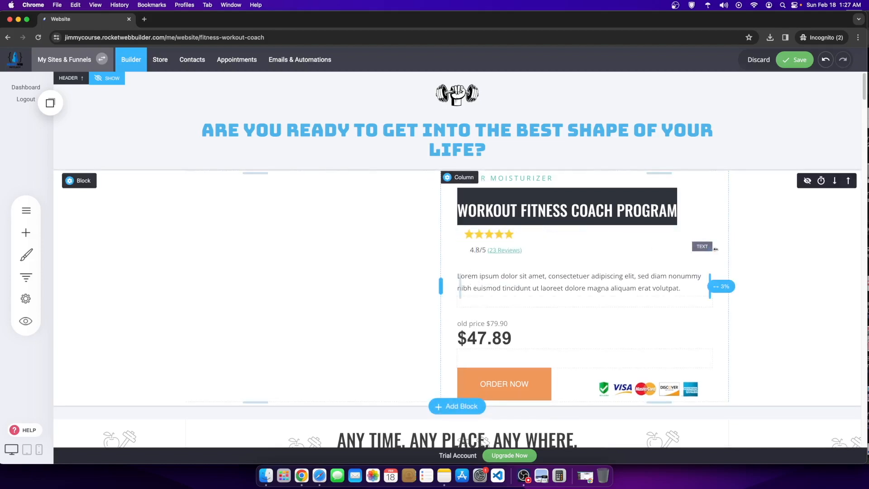
left_click_drag(713, 250, 518, 239)
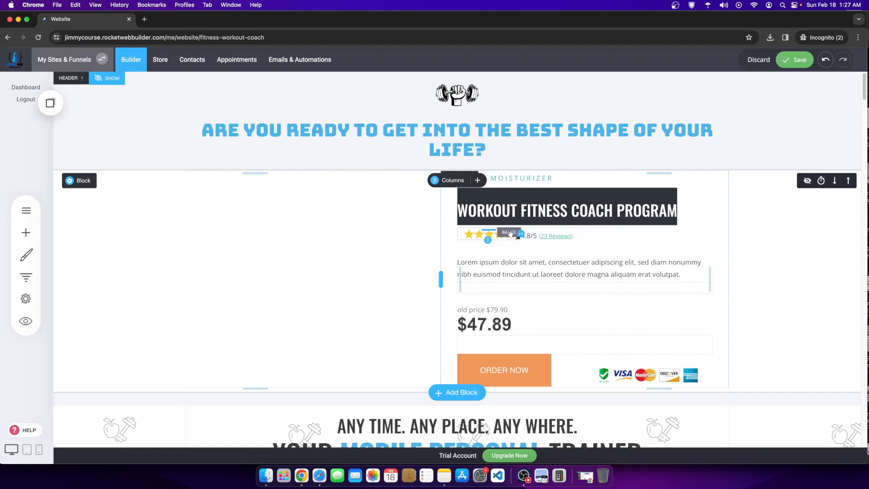
left_click_drag(519, 234, 506, 234)
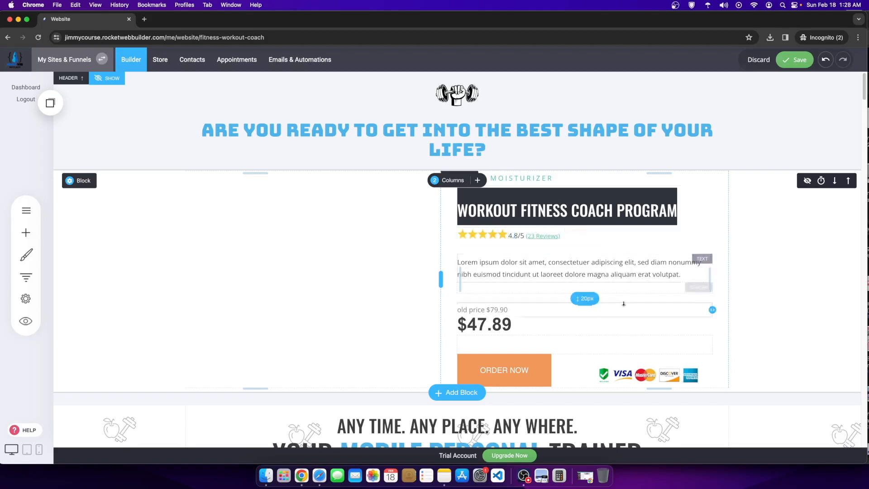
Step: Set the rating text's line height, trying 0.8 before settling on 1.0
double_click(545, 239)
left_click_drag(559, 237, 494, 238)
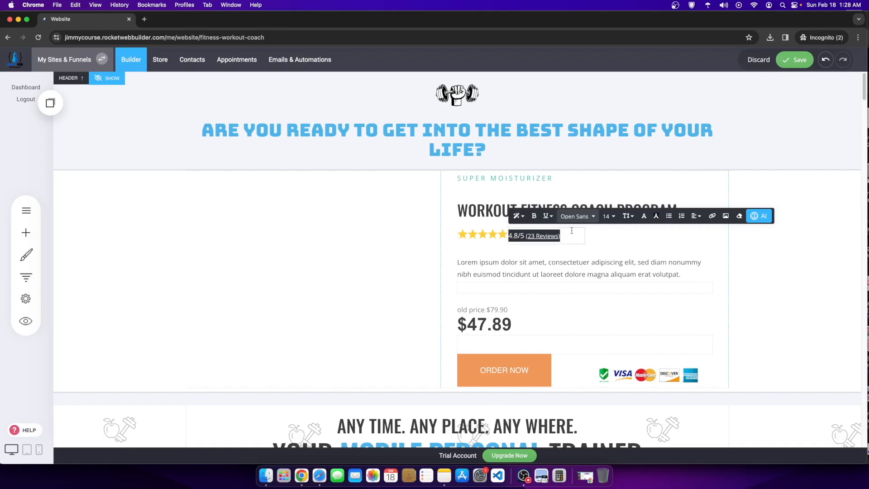
left_click(639, 222)
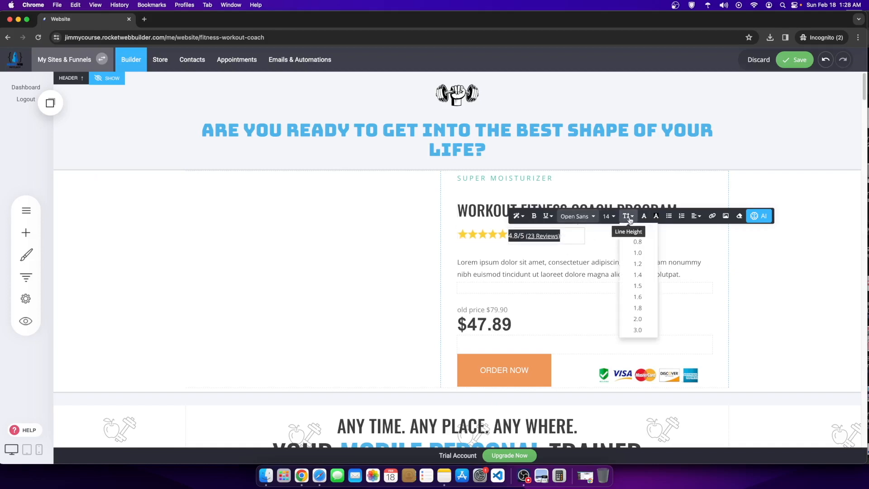
left_click(638, 242)
left_click(628, 216)
left_click(639, 252)
left_click(629, 216)
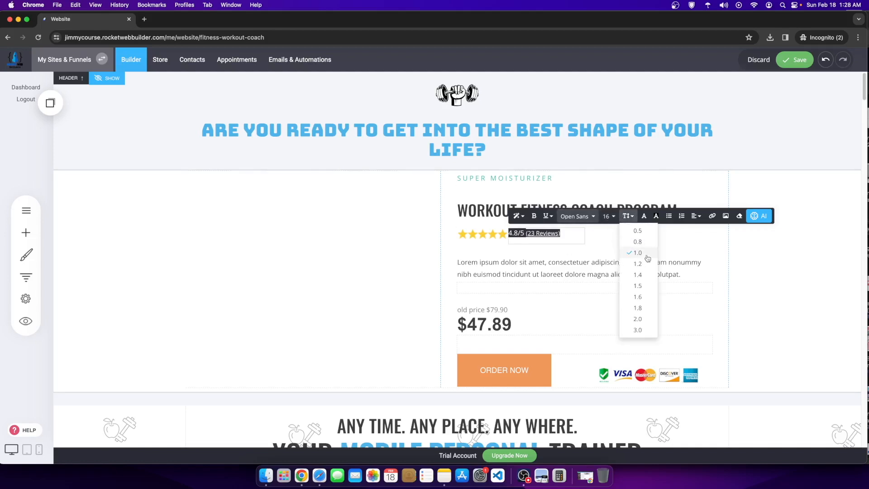
left_click(644, 263)
left_click(790, 262)
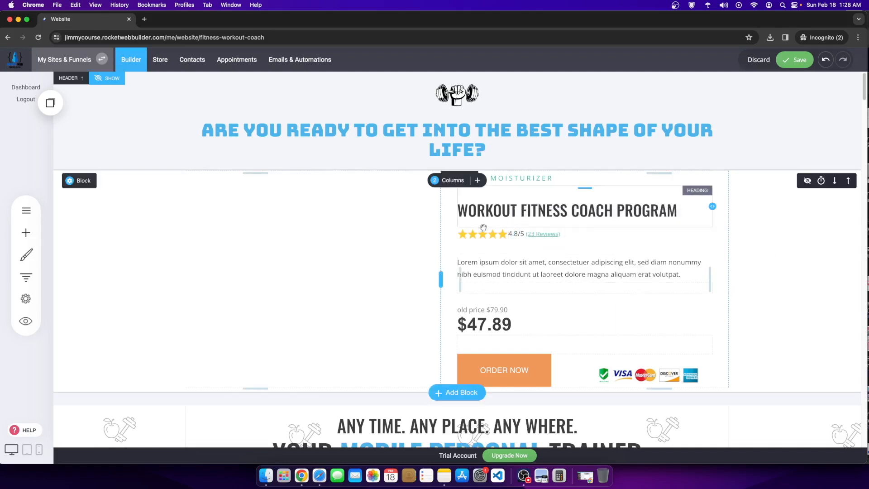
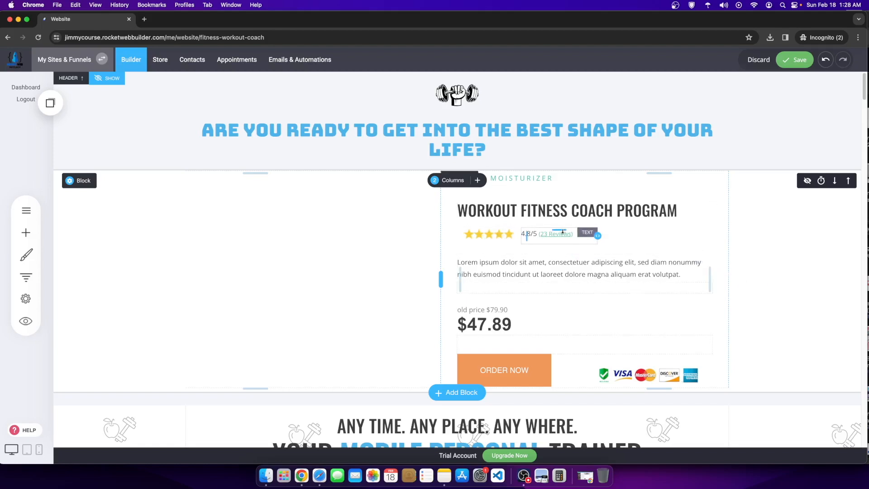
Step: Replace the SUPER MOISTURIZER eyebrow text with MOBILE PERSONAL TRAINING SYSTEM
left_click(550, 178)
left_click_drag(552, 178, 456, 178)
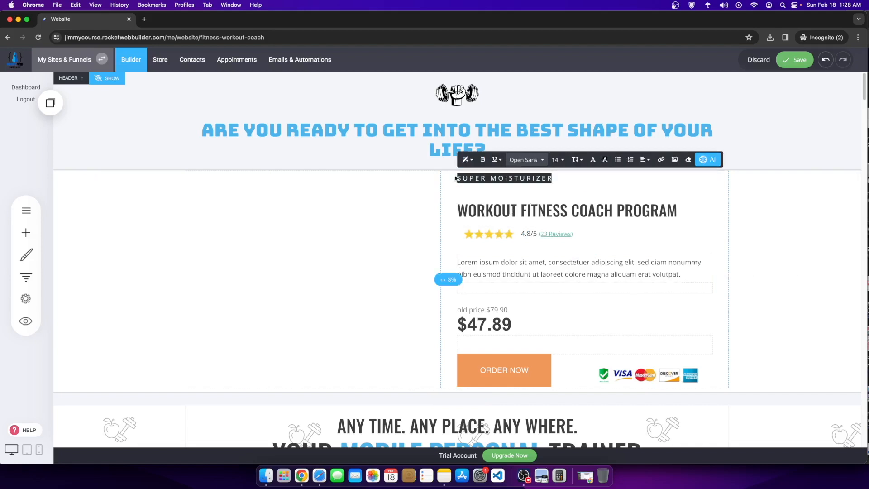
type("MOBILE PERSONAL TRAINING SYST")
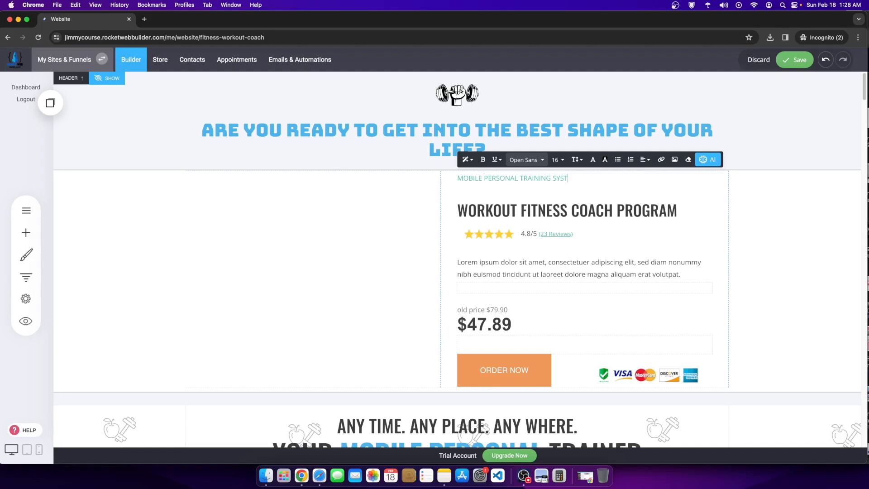
Step: Set the program heading's line height to 0.8, after first trying 1.0
left_click(553, 203)
left_click_drag(679, 209, 462, 200)
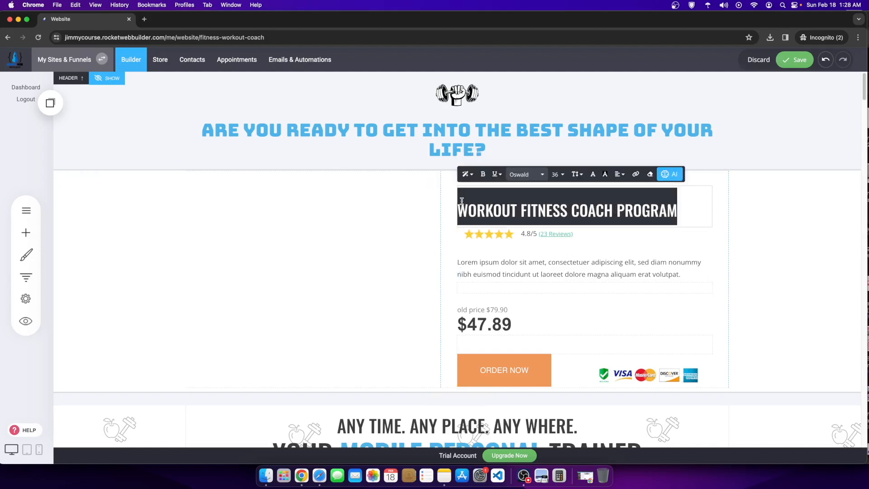
left_click(577, 174)
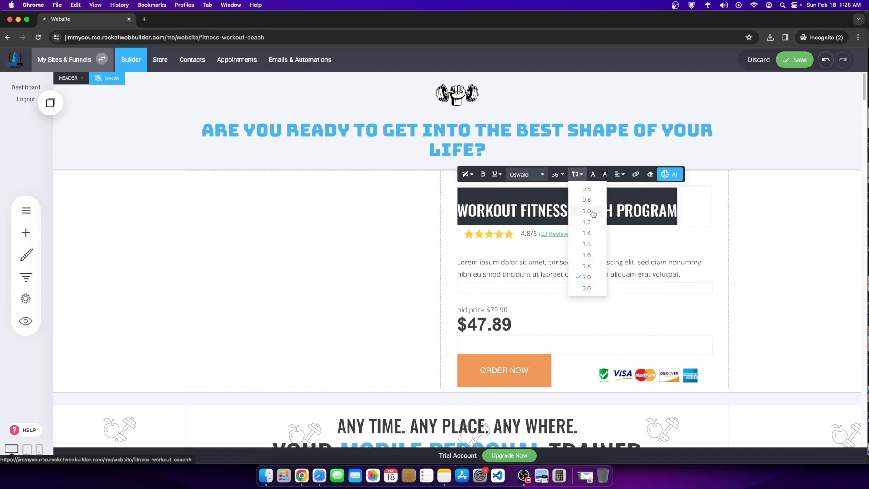
left_click(593, 212)
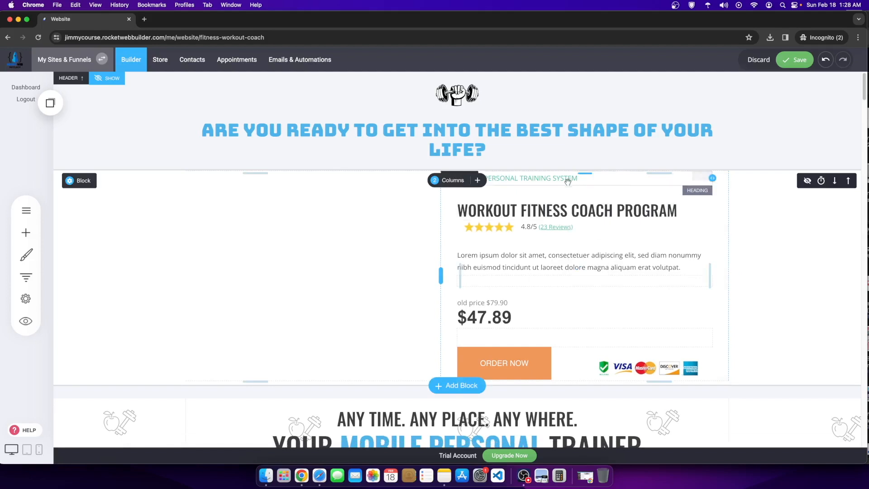
left_click(556, 188)
left_click_drag(684, 213, 455, 210)
left_click(576, 174)
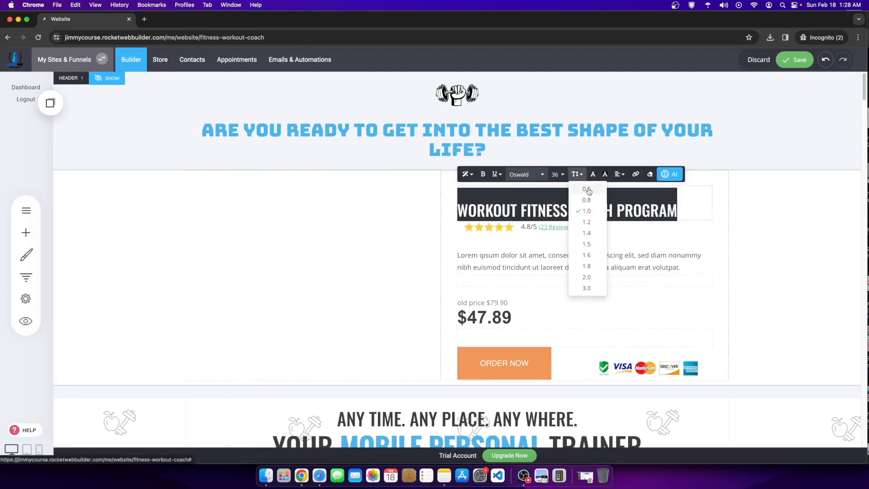
left_click(598, 199)
left_click(721, 217)
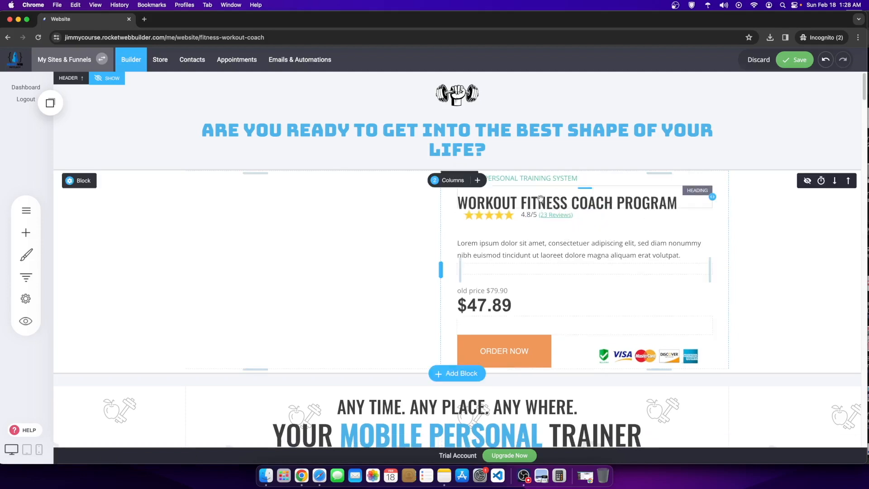
Step: Colour the MOBILE PERSONAL TRAINING SYSTEM subtitle light blue
left_click(534, 179)
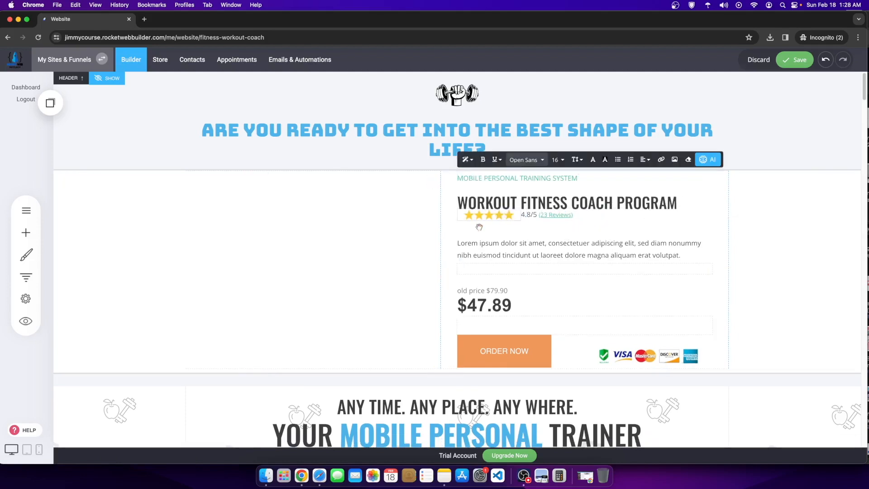
left_click(798, 254)
left_click(571, 181)
triple_click(572, 179)
left_click(605, 159)
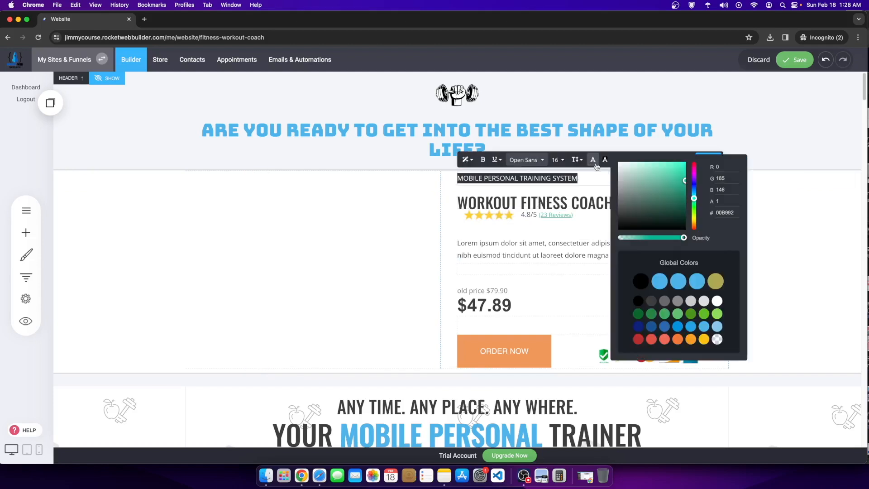
left_click(676, 285)
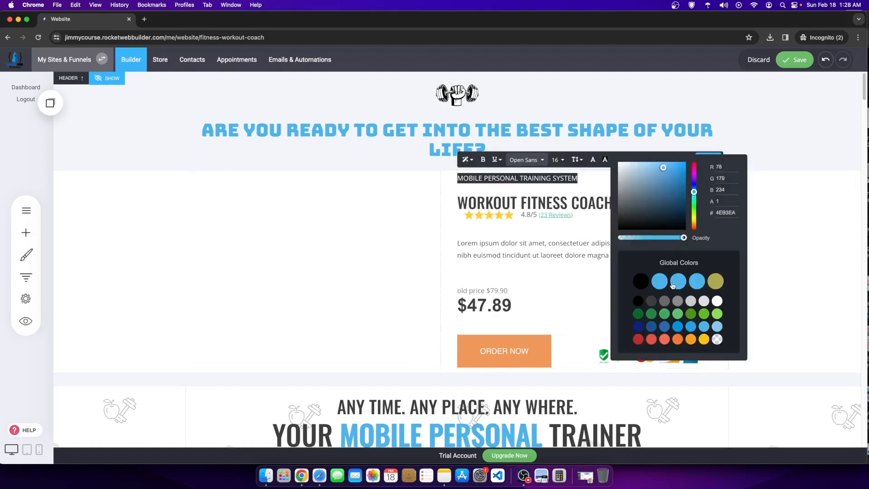
left_click(818, 252)
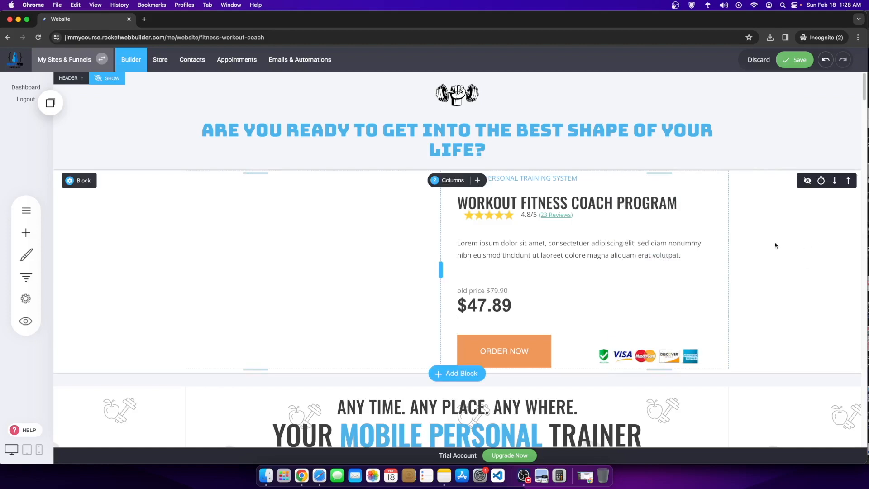
Step: Tint the 4.8/5 reviews text blue and save the page, retrying after an error
left_click(557, 218)
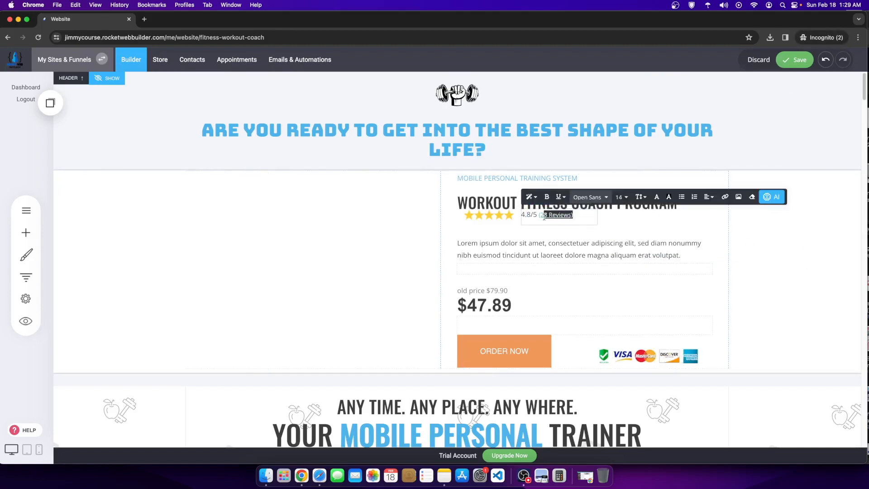
left_click(655, 198)
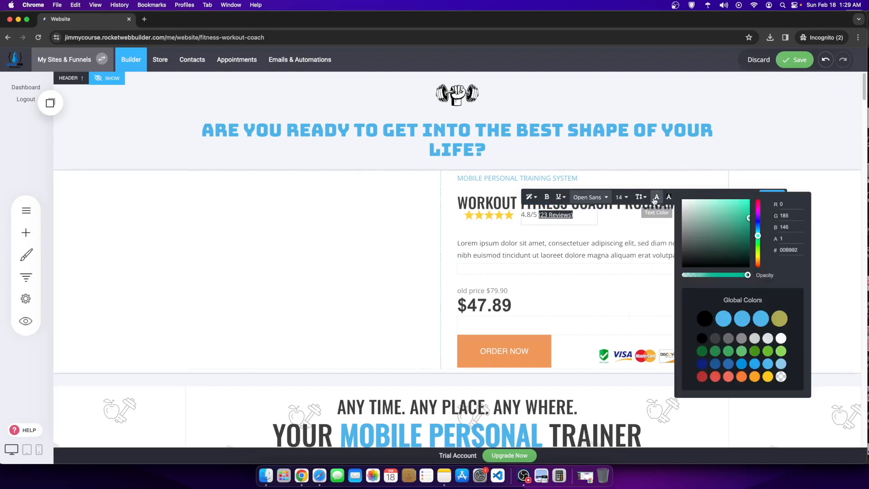
left_click(742, 322)
left_click(837, 190)
left_click(796, 61)
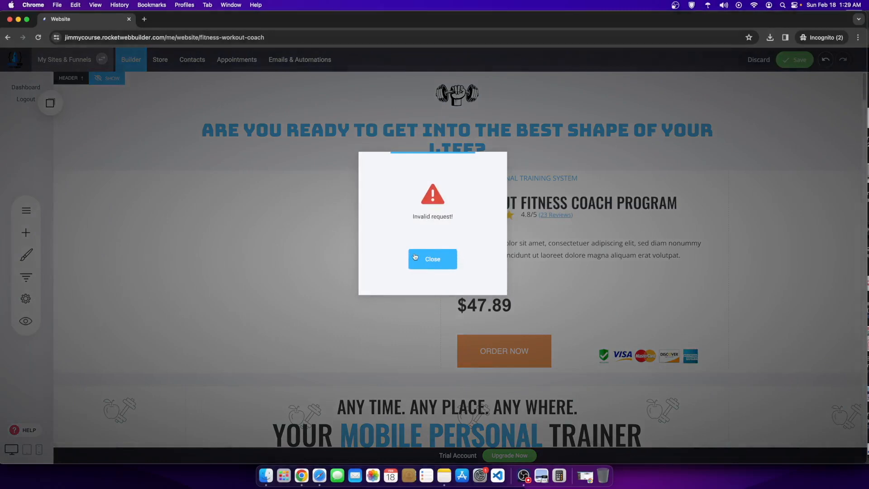
left_click(415, 257)
left_click(793, 60)
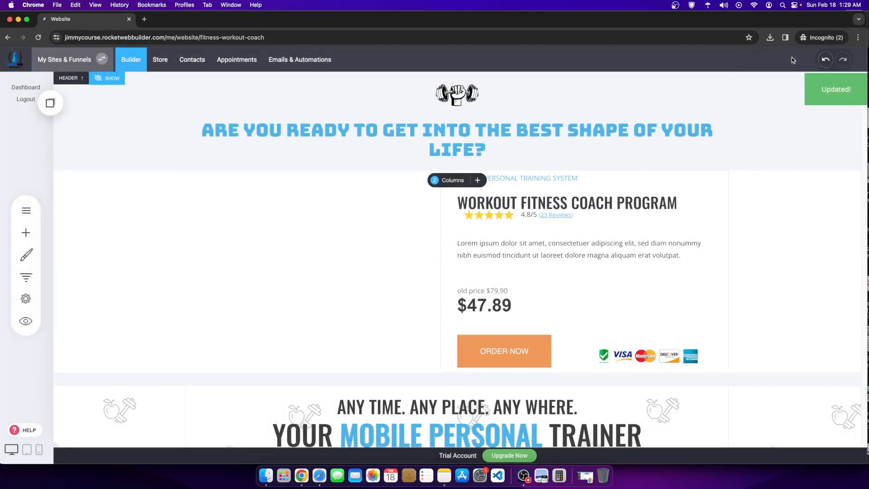
Step: Open the Body Weight Exercises - Content page from the COURSE CONTENT folder
scroll(429, 287, "down", 7)
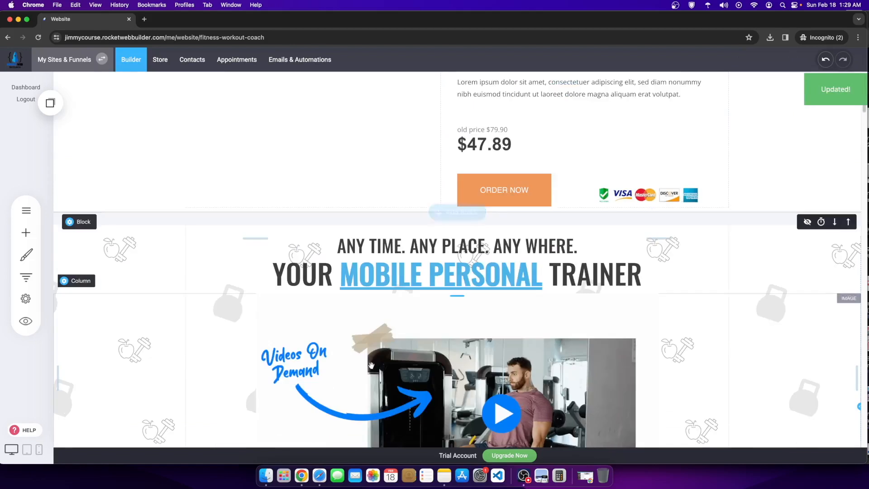
scroll(362, 360, "up", 4)
scroll(363, 360, "up", 2)
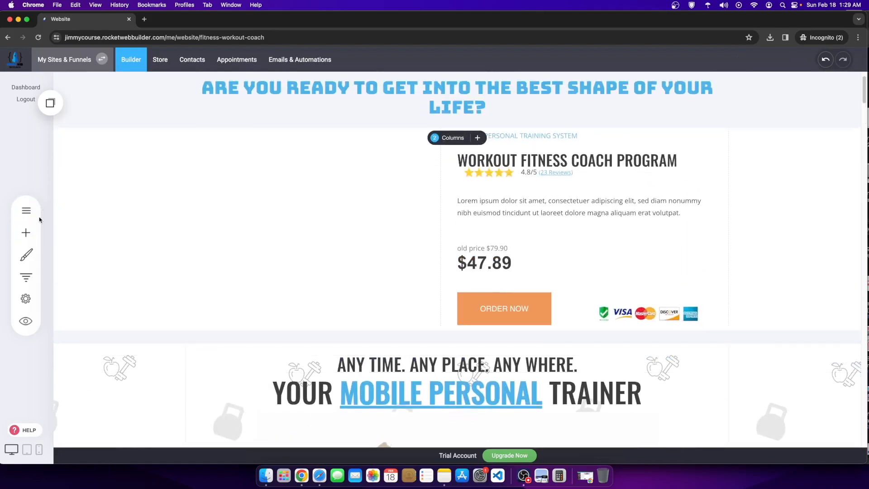
left_click(25, 212)
left_click(109, 236)
left_click(109, 200)
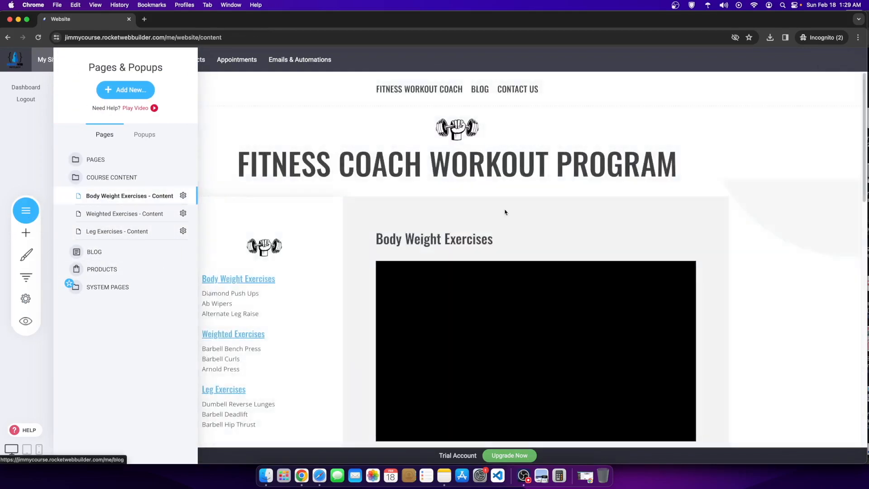
Step: Scroll through the Body Weight Exercises videos and screenshot part of the page
scroll(274, 312, "down", 2)
scroll(274, 312, "down", 2)
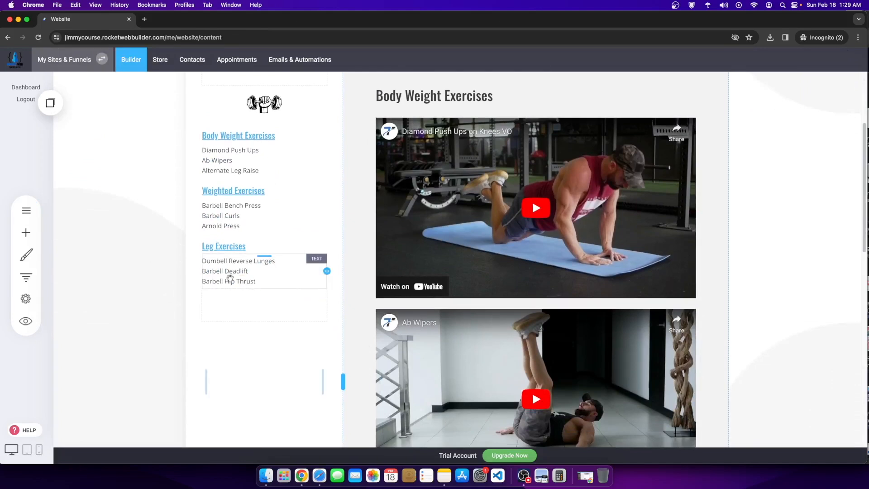
scroll(267, 335, "up", 1)
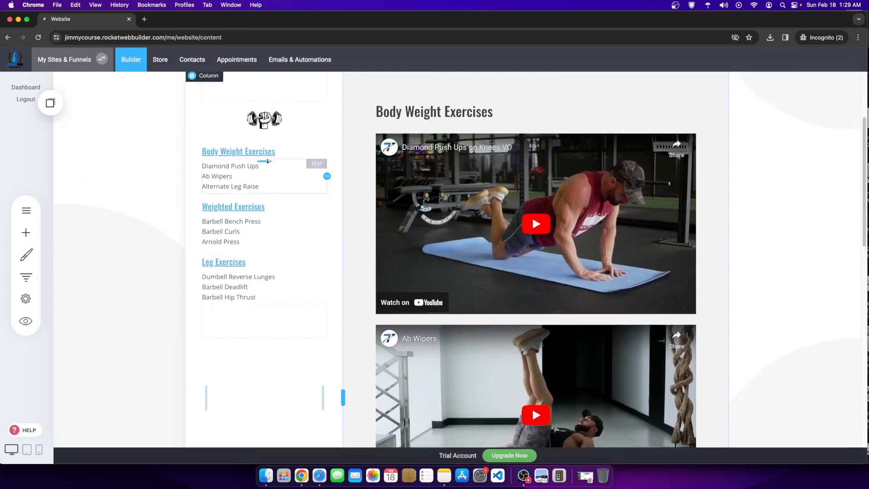
scroll(271, 219, "up", 3)
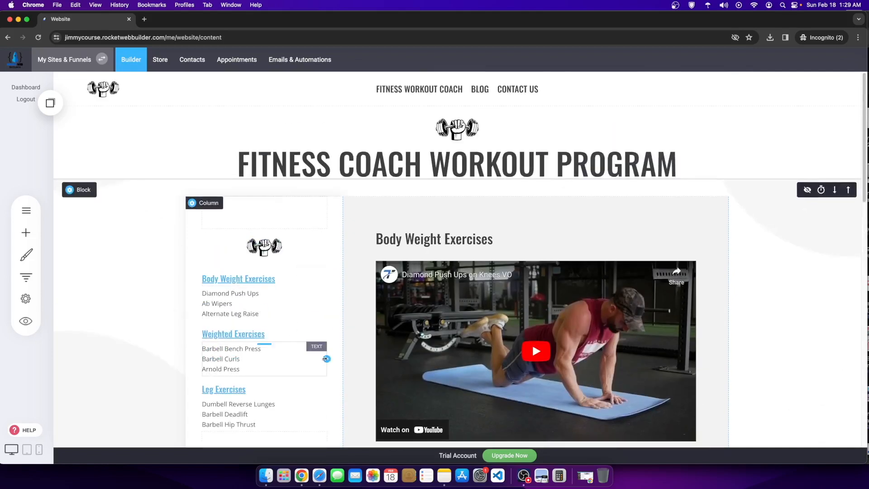
scroll(267, 330, "down", 3)
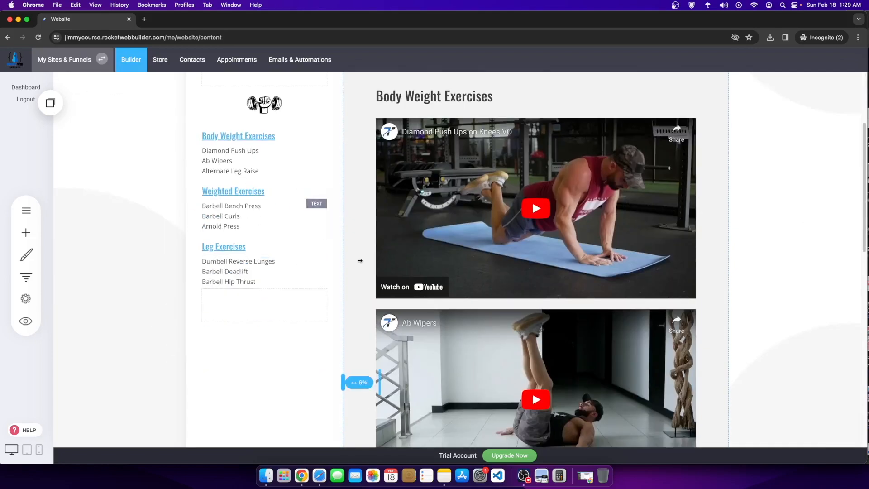
scroll(373, 296, "down", 2)
scroll(256, 305, "down", 6)
scroll(256, 304, "up", 11)
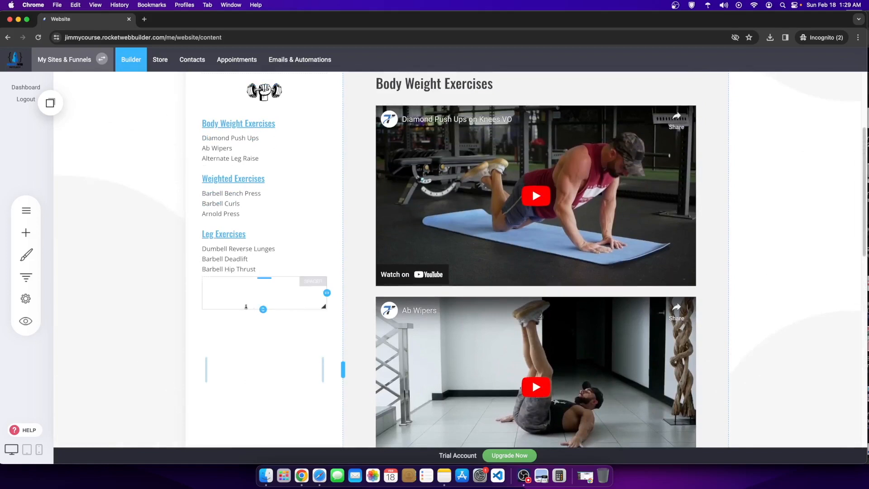
scroll(235, 362, "down", 4)
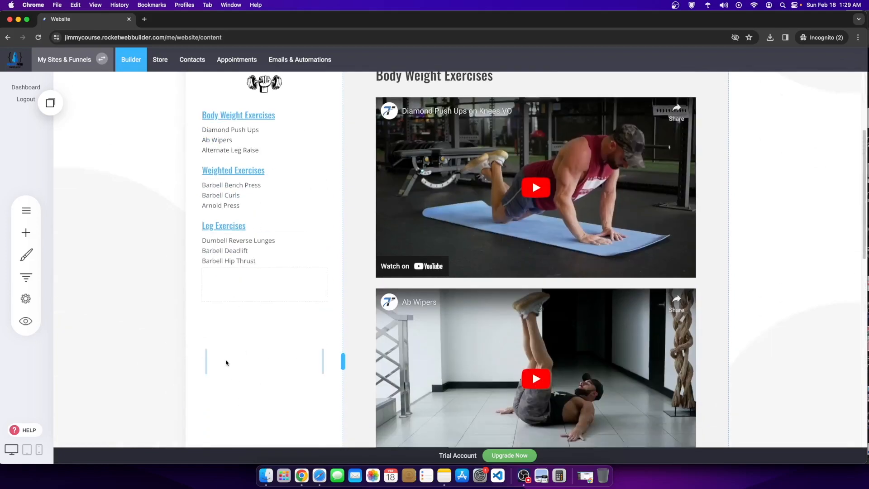
scroll(229, 376, "down", 2)
scroll(239, 357, "up", 3)
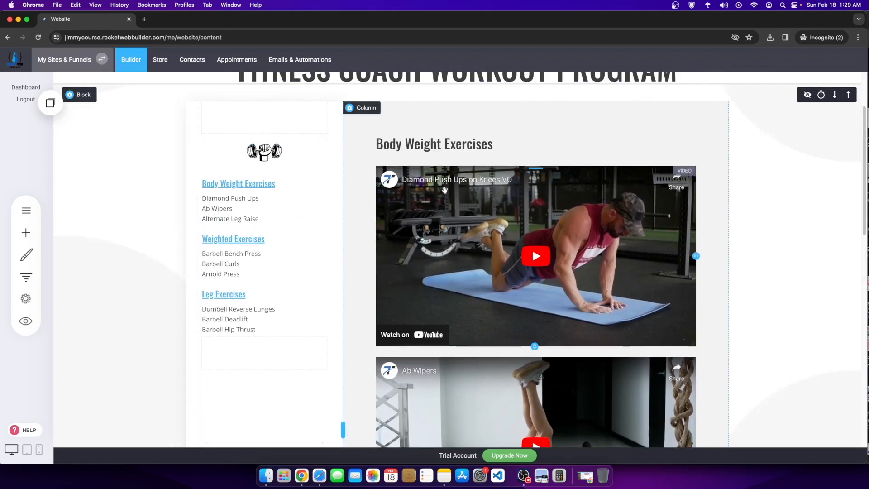
left_click_drag(197, 136, 314, 335)
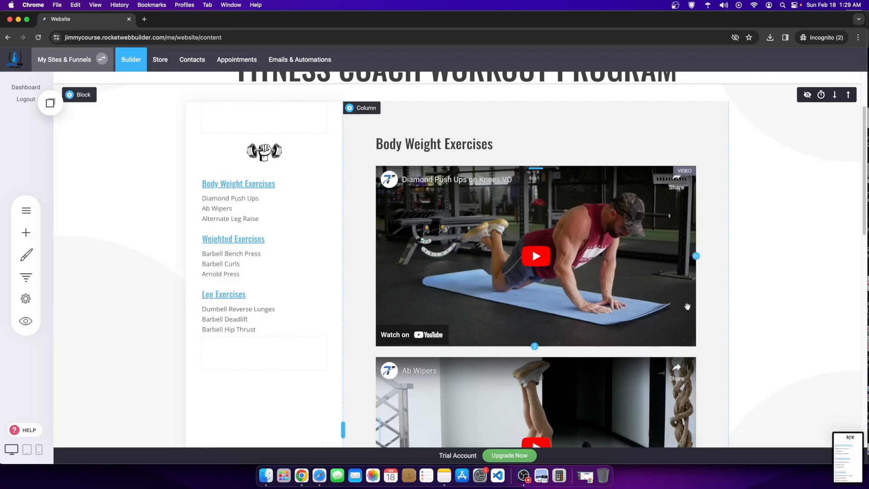
left_click(858, 37)
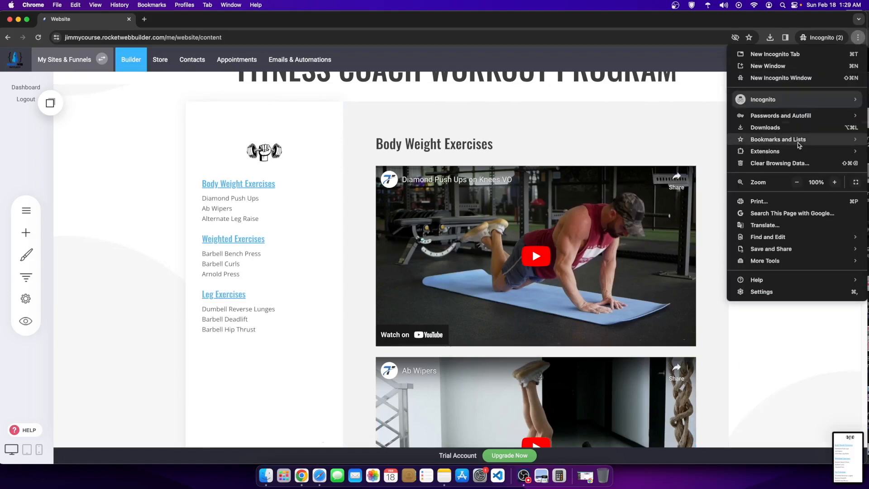
Step: Zoom the browser out and capture a screenshot of the first video
left_click(796, 182)
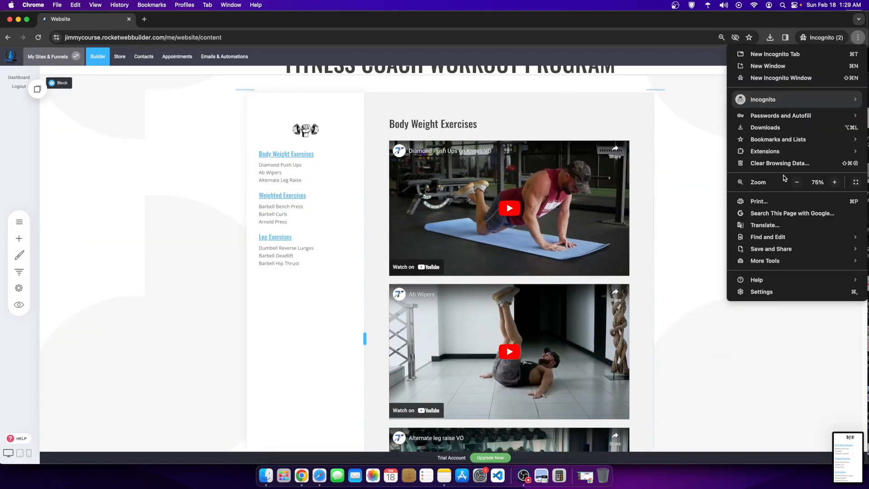
left_click(797, 182)
left_click(797, 181)
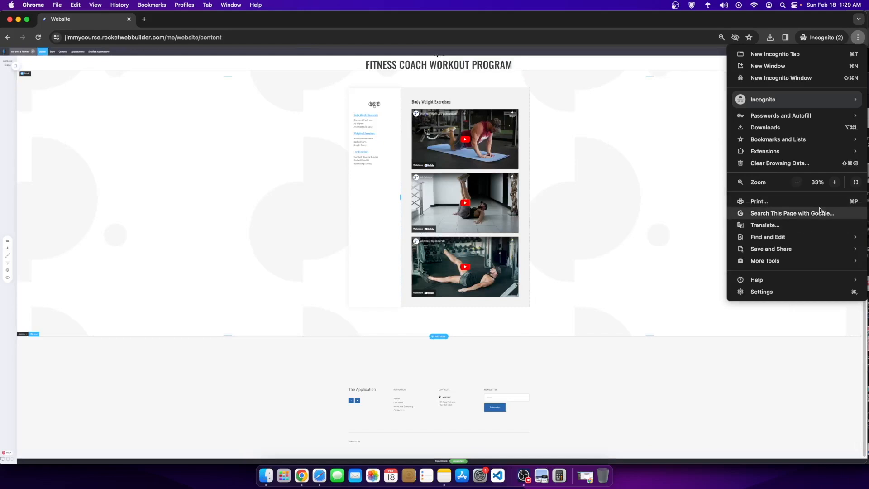
left_click(624, 201)
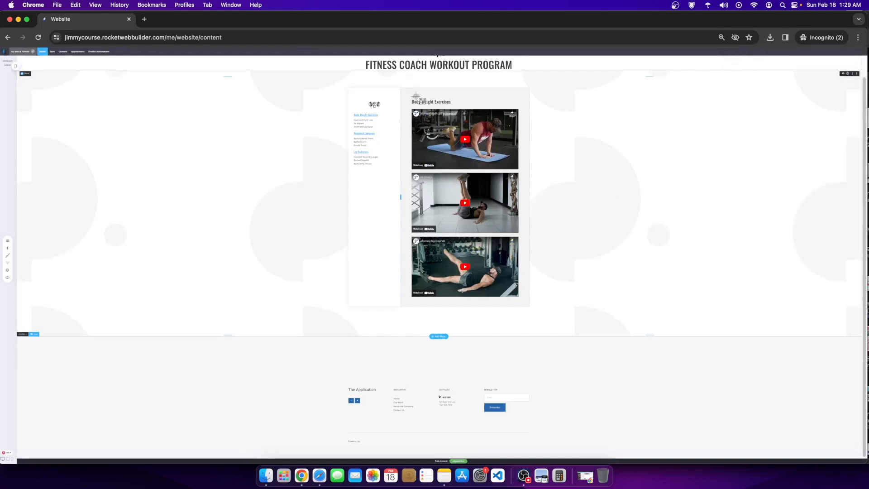
left_click_drag(410, 108, 521, 300)
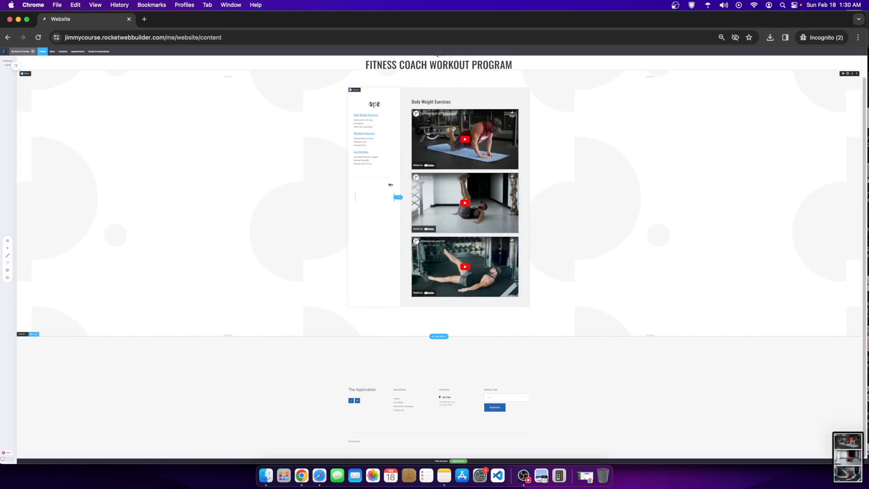
Step: Centre-align the Body Weight Exercises heading
scroll(434, 103, "up", 1)
left_click(449, 115)
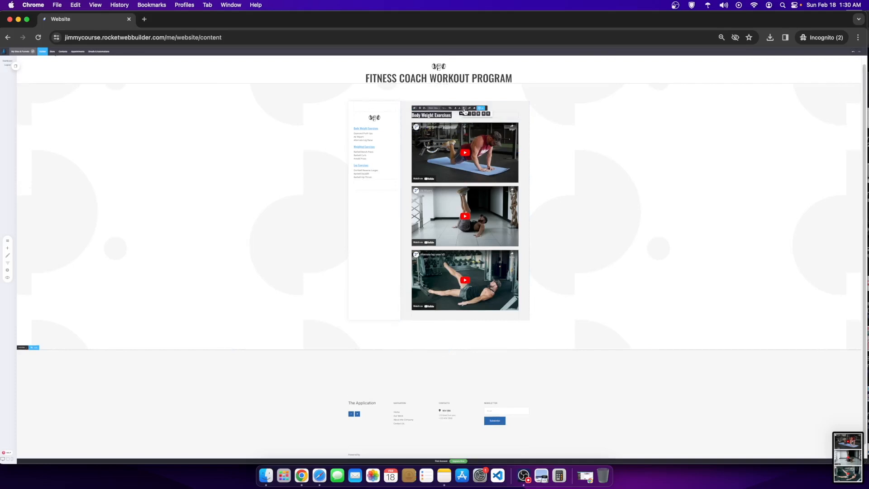
left_click(471, 116)
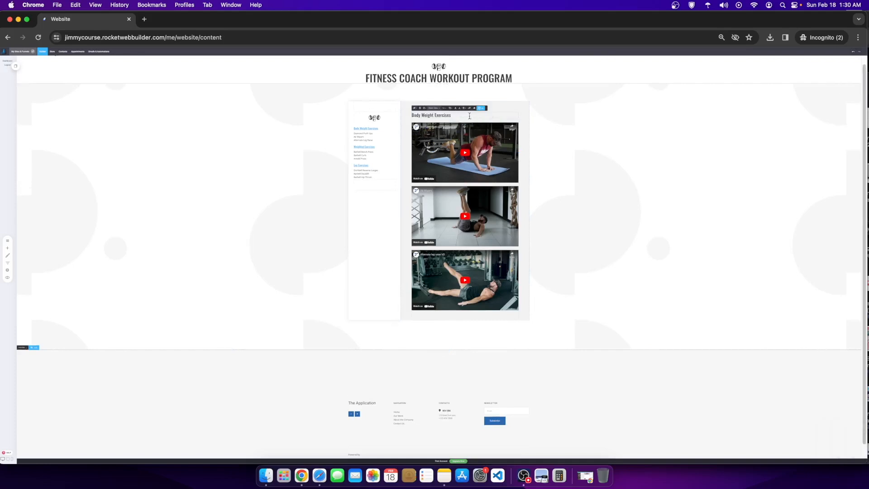
left_click(858, 38)
left_click(835, 183)
left_click(835, 182)
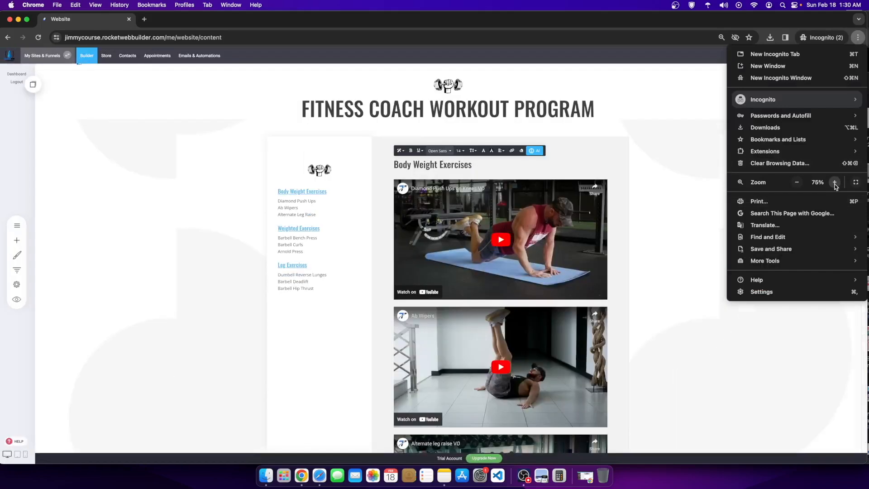
left_click(834, 182)
left_click(520, 177)
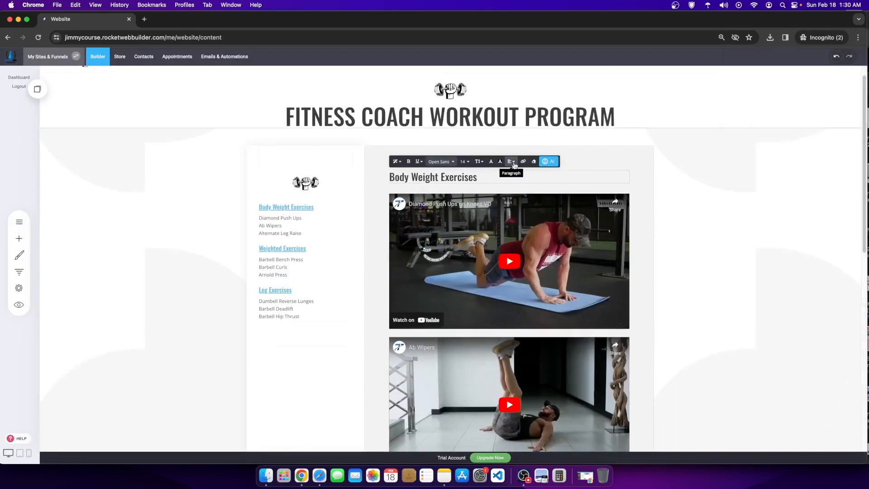
left_click(513, 163)
left_click(522, 174)
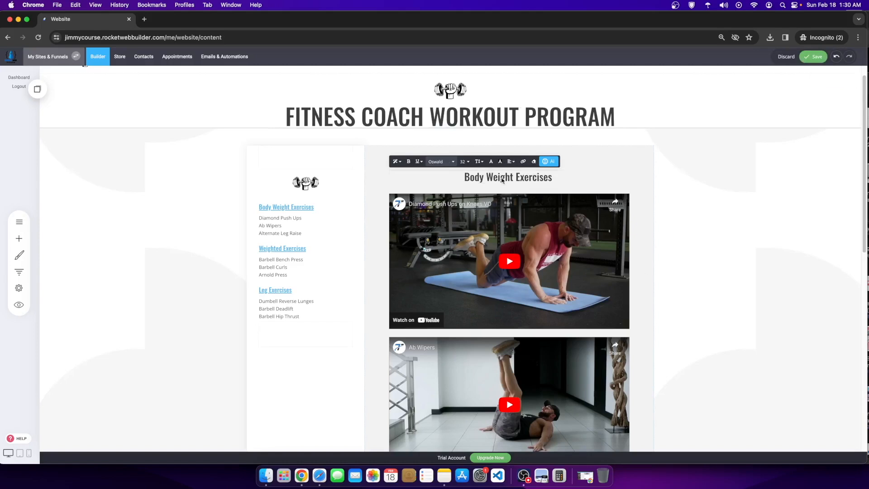
Step: Restore the browser zoom to full size and save the centred heading
scroll(287, 252, "down", 5)
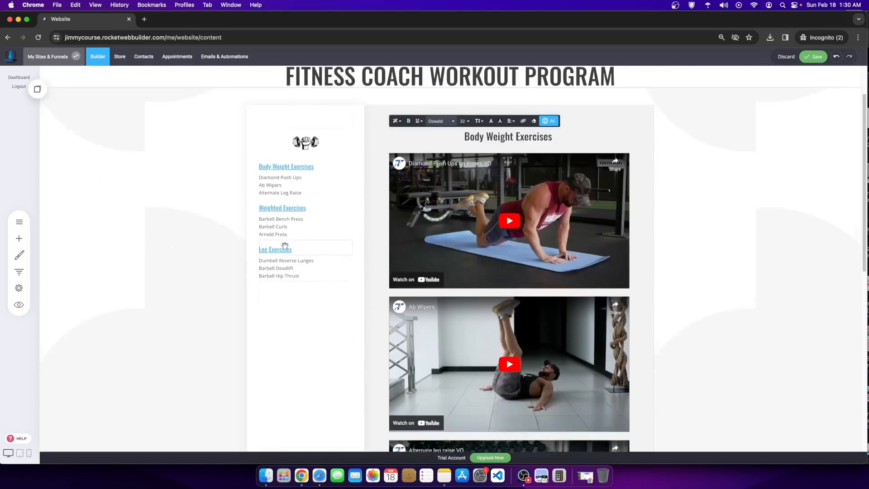
scroll(274, 204, "up", 4)
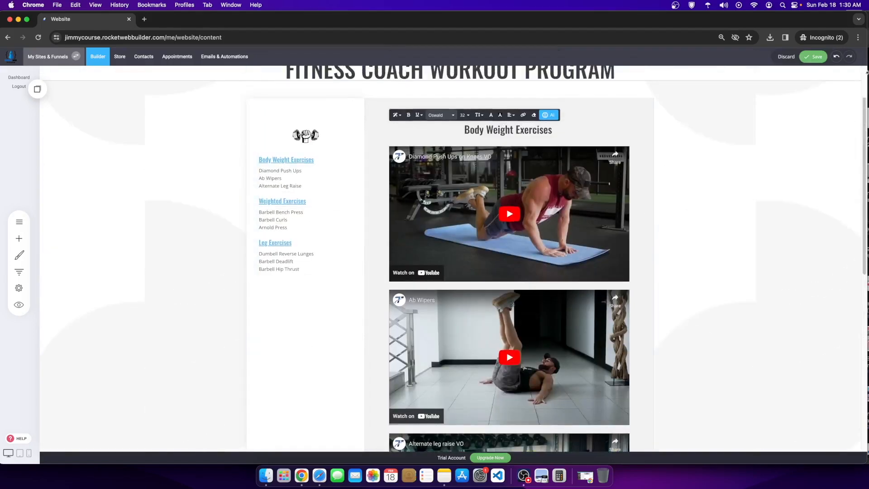
left_click(858, 37)
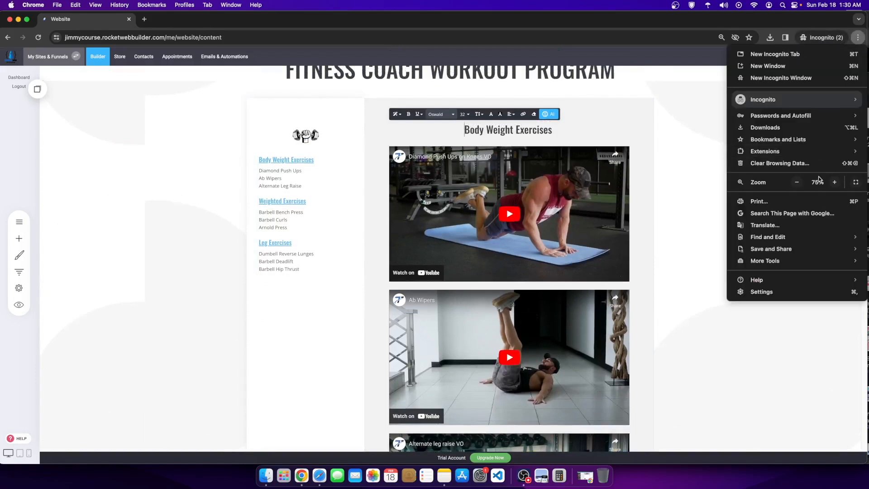
left_click(833, 182)
left_click(835, 182)
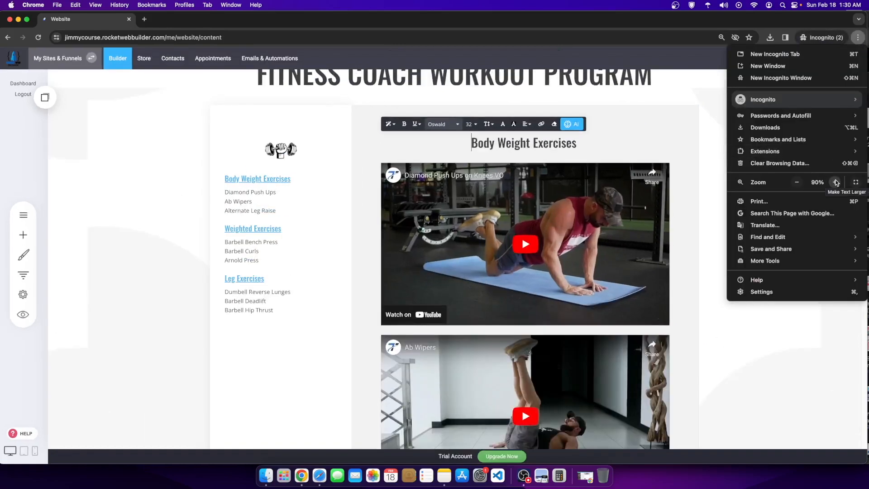
left_click(835, 182)
left_click(805, 342)
scroll(288, 256, "down", 2)
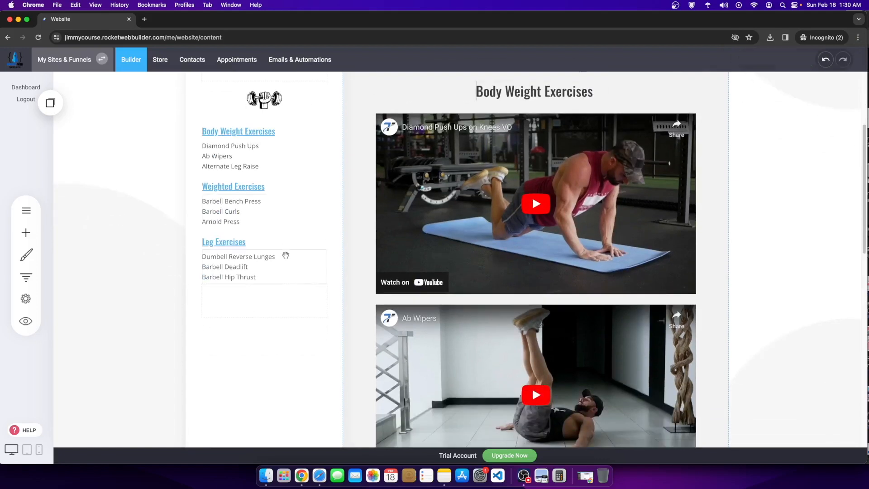
scroll(288, 256, "up", 5)
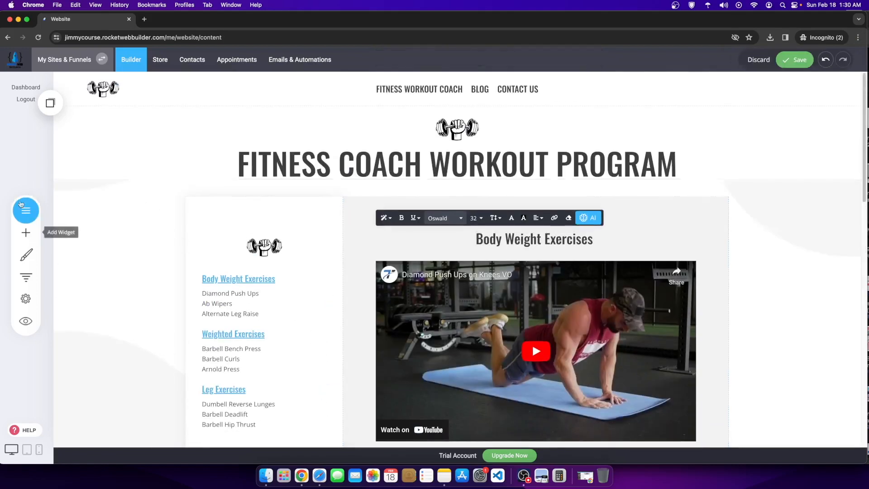
scroll(289, 271, "down", 4)
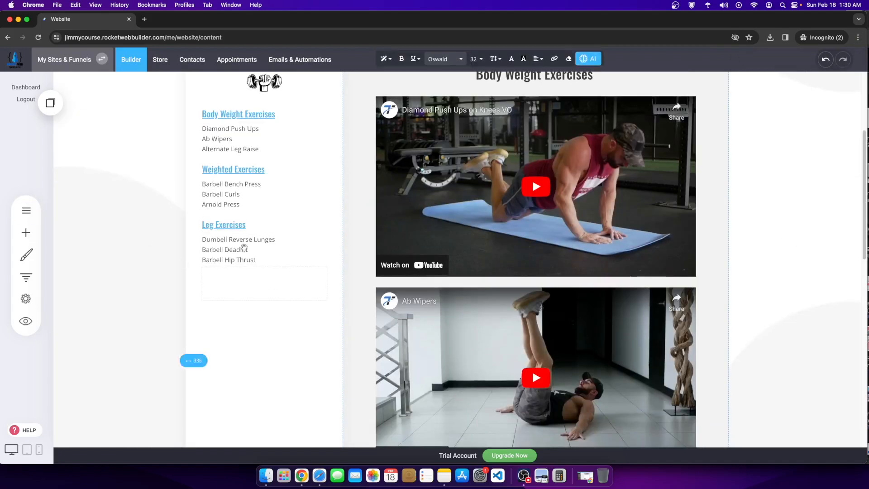
scroll(244, 248, "up", 4)
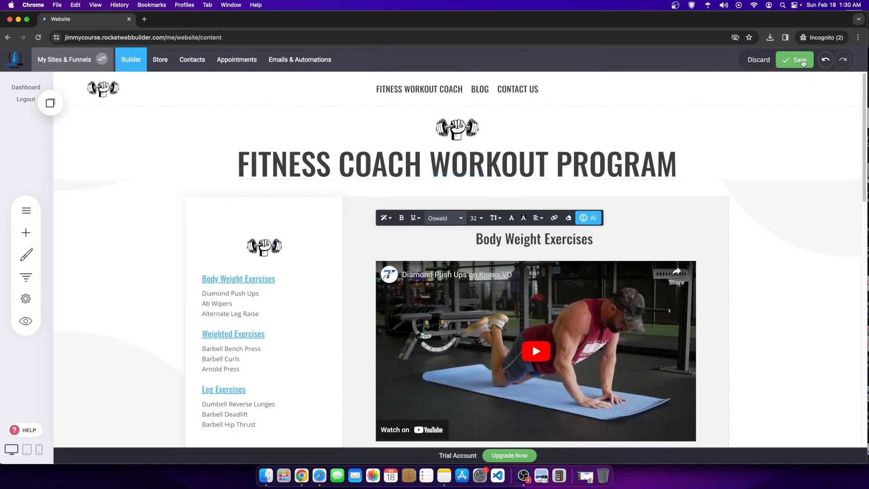
left_click(800, 60)
Step: Open the Weighted Exercises - Content page, then the Fitness Workout Coach sales page
left_click(25, 211)
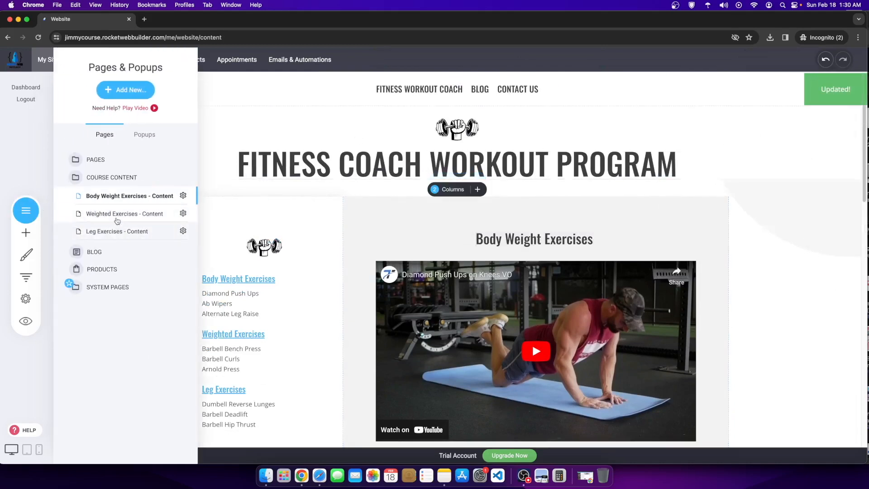
left_click(117, 216)
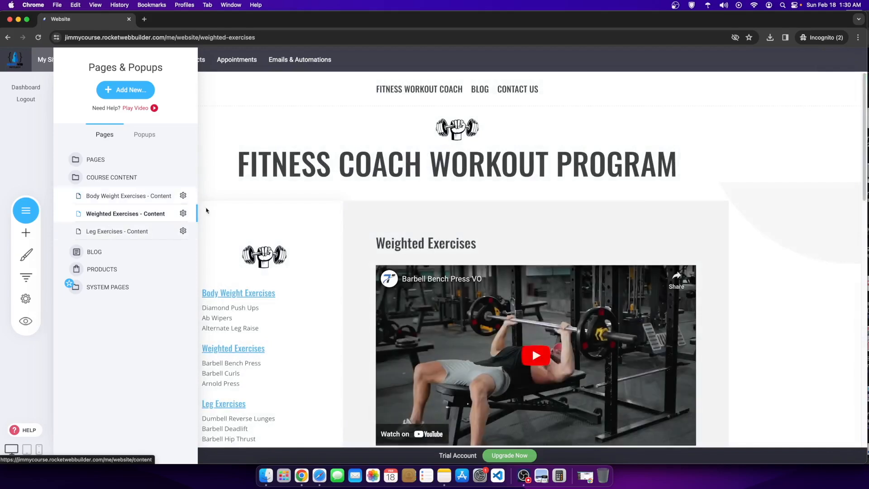
left_click(96, 161)
left_click(109, 211)
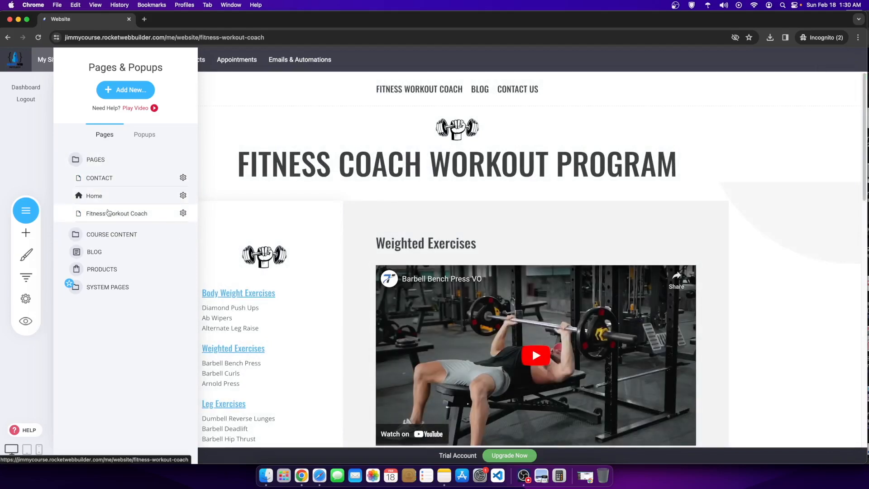
scroll(430, 262, "down", 20)
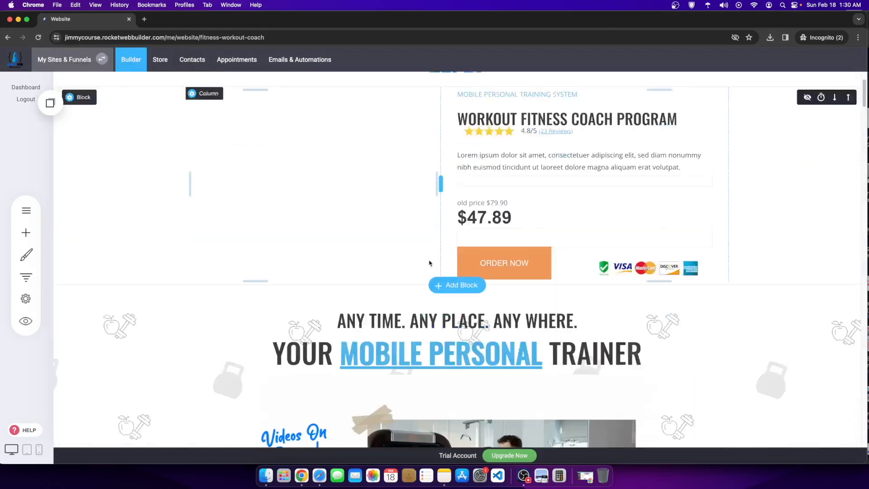
scroll(431, 262, "down", 2)
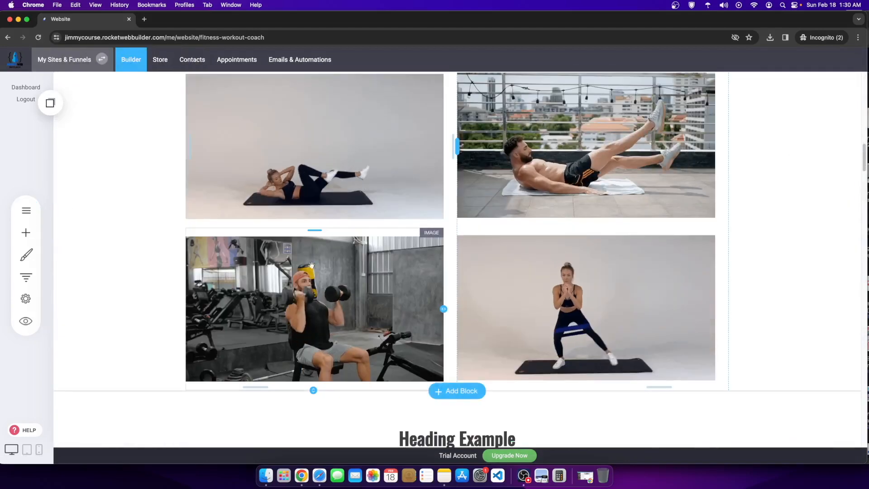
scroll(498, 328, "down", 6)
scroll(389, 320, "down", 3)
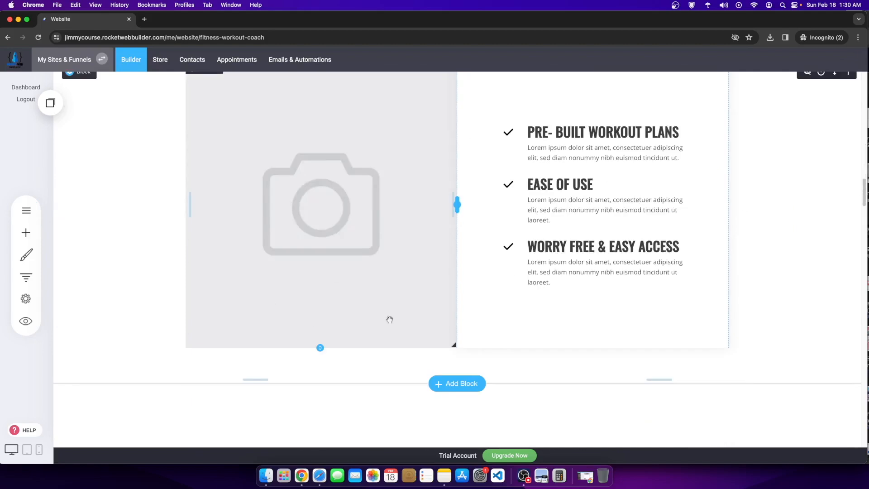
scroll(360, 297, "up", 2)
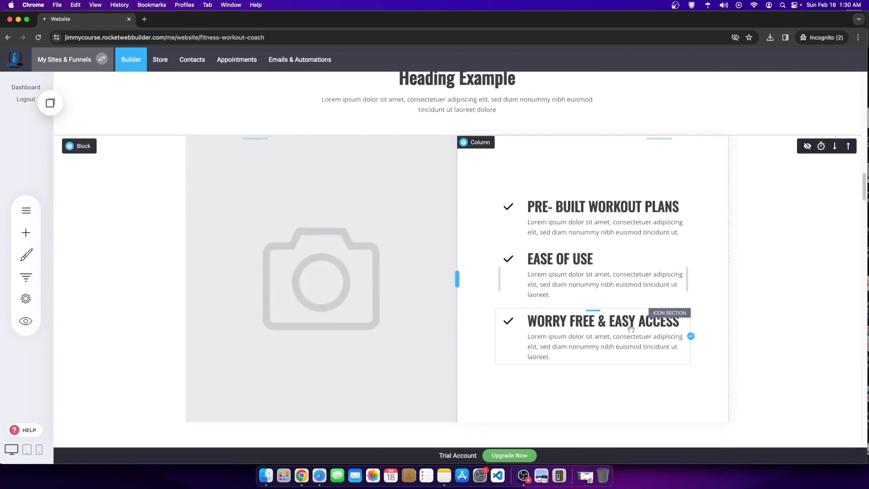
scroll(407, 324, "down", 3)
scroll(435, 304, "up", 3)
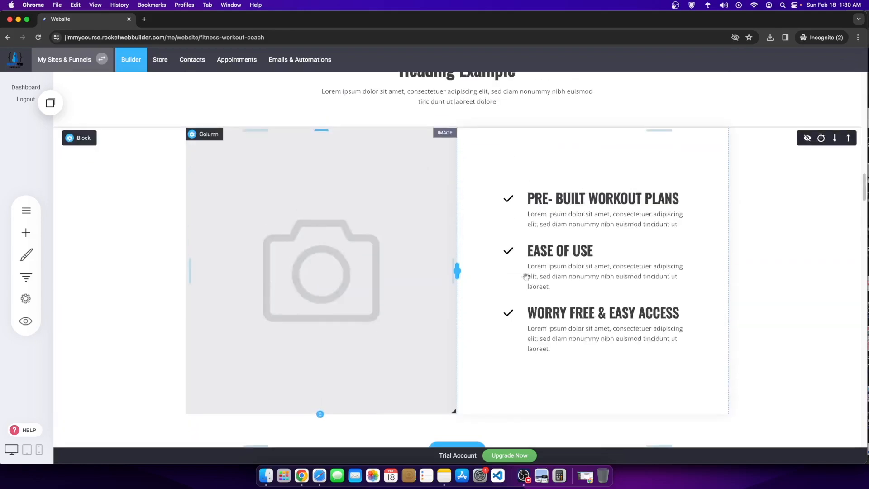
left_click(26, 232)
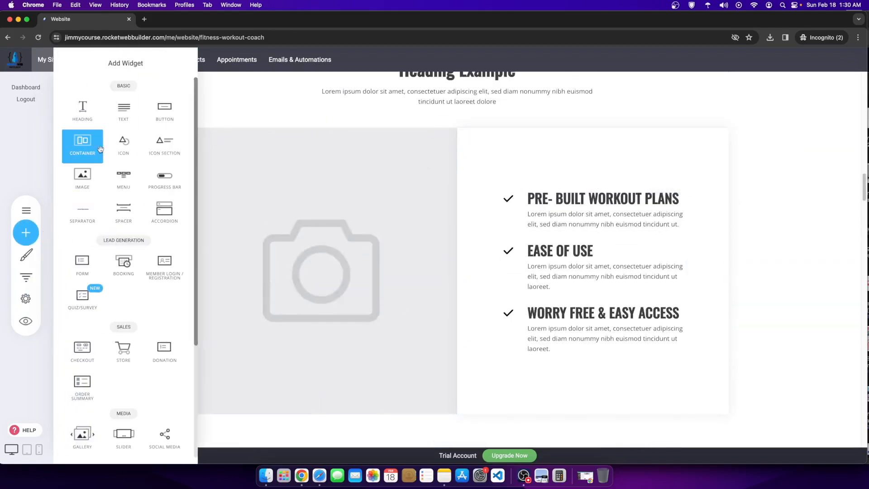
left_click(547, 230)
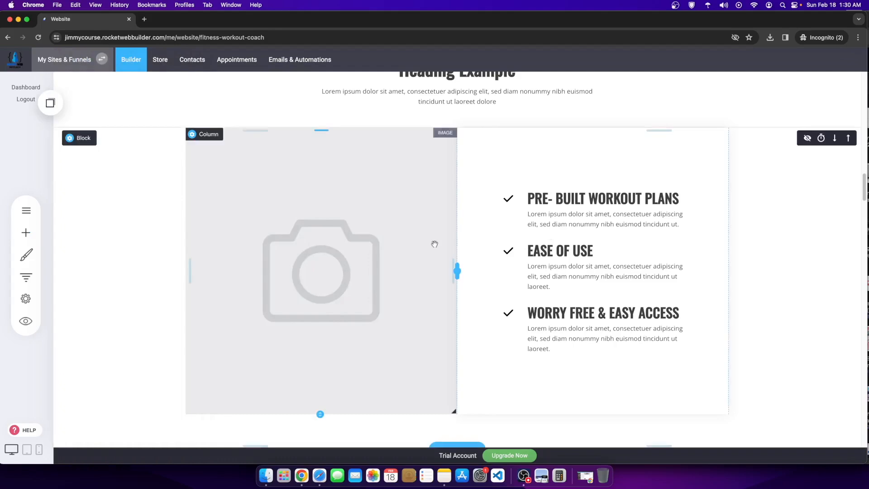
scroll(434, 244, "up", 15)
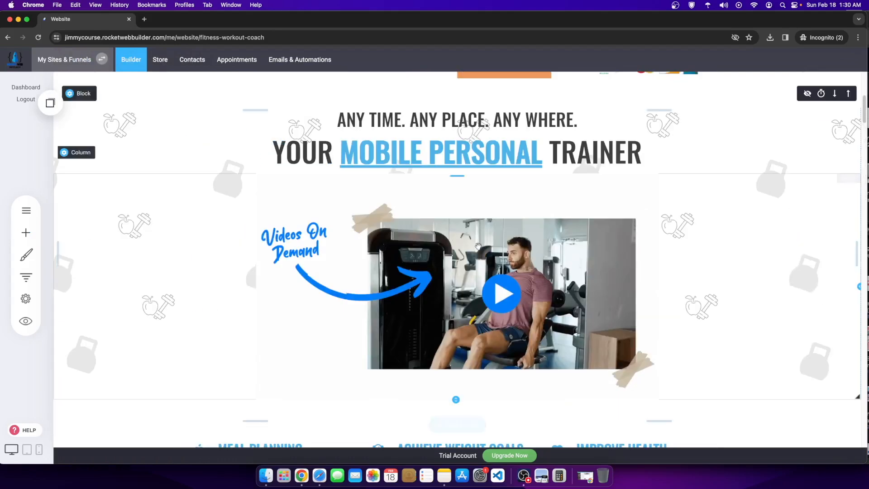
scroll(478, 246, "up", 6)
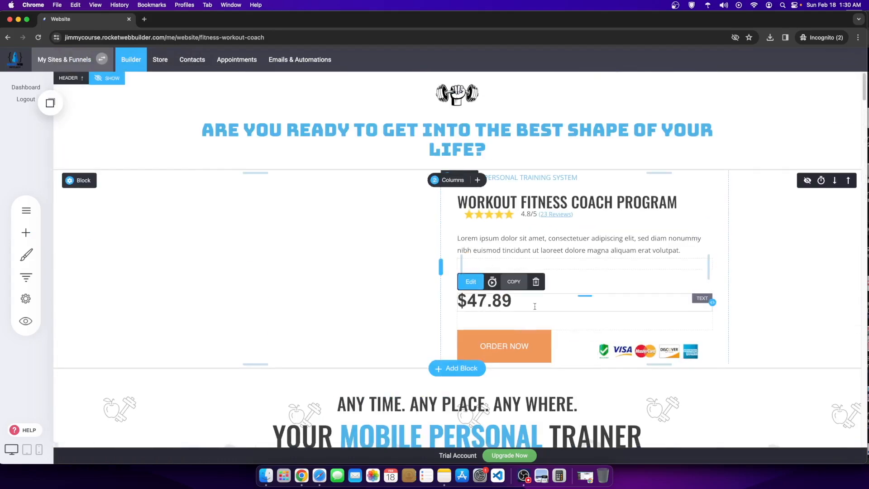
Step: Replace the $47.89 price with $9 Per Month
left_click_drag(534, 306, 437, 298)
type("9 Per Month")
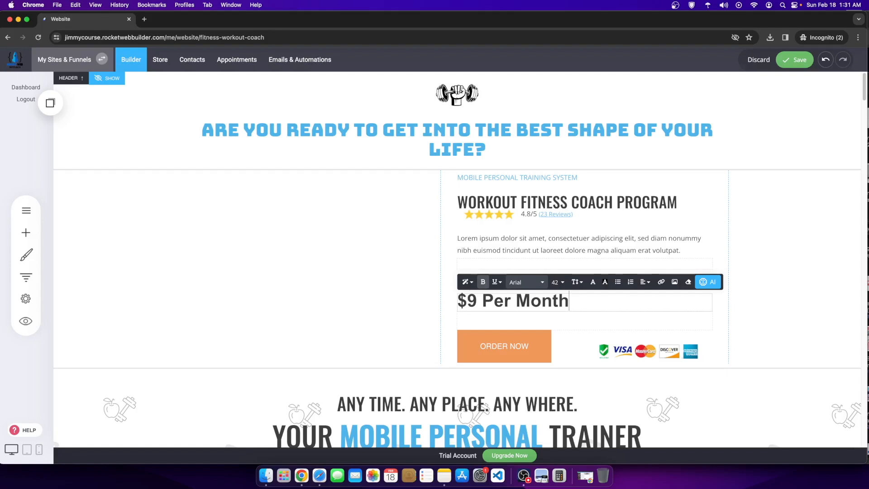
left_click(624, 268)
double_click(540, 302)
left_click_drag(584, 304, 493, 292)
Step: Retype the old price as WAS $19.99 and strike it through
left_click(591, 268)
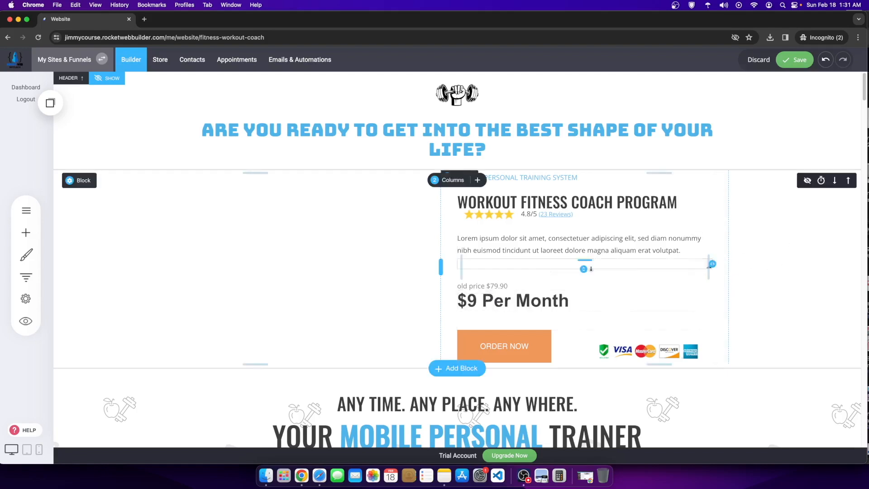
left_click(502, 286)
left_click_drag(510, 286, 445, 289)
type("WAS $19.99")
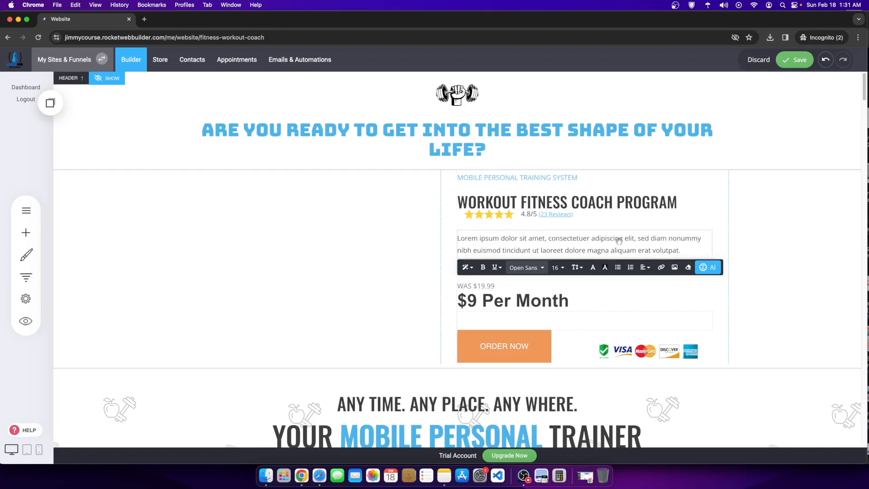
left_click_drag(500, 287, 456, 286)
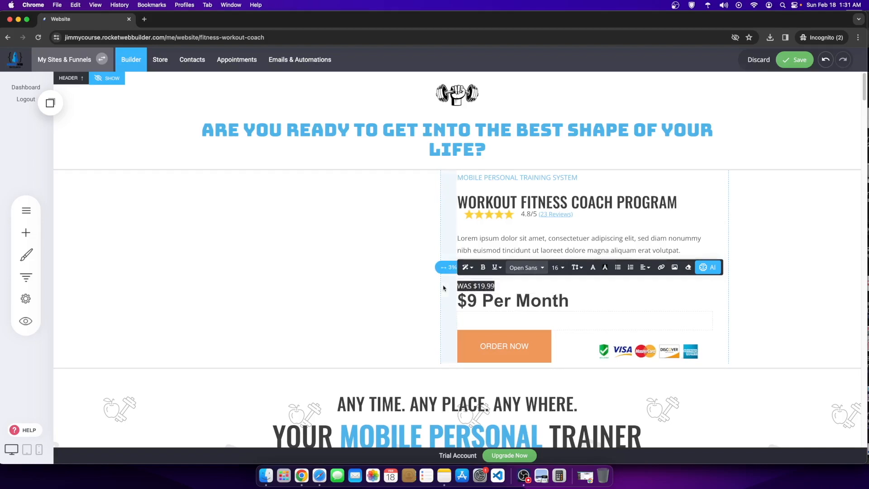
left_click(497, 268)
left_click(525, 286)
left_click(780, 247)
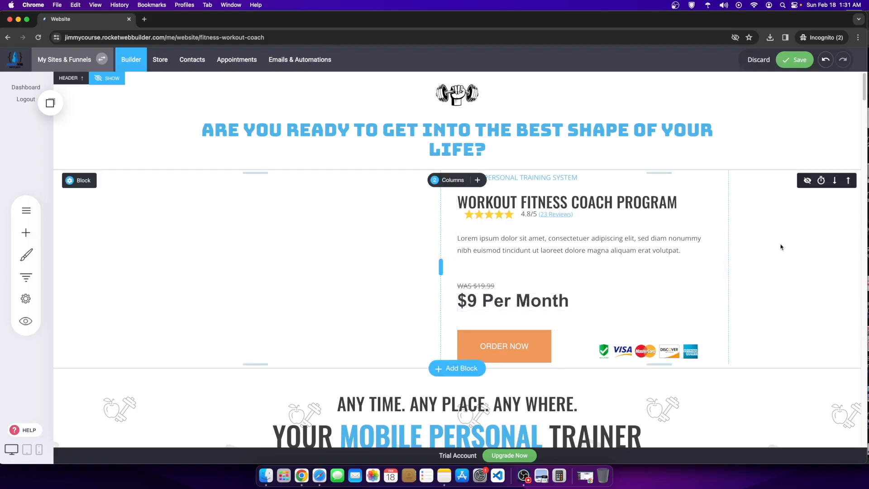
left_click(562, 302)
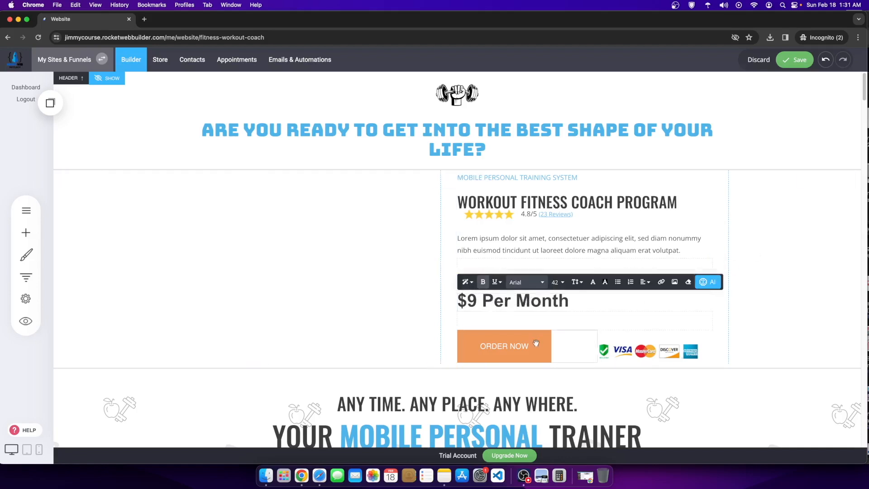
Step: Move the payment-cards image above ORDER NOW and shrink it
left_click(647, 352)
left_click_drag(630, 358, 549, 333)
left_click_drag(583, 400, 584, 351)
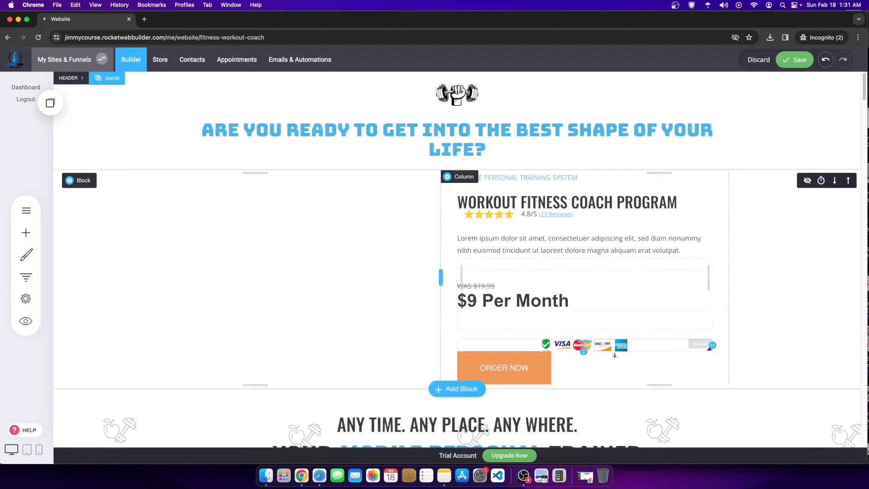
left_click_drag(714, 345, 561, 344)
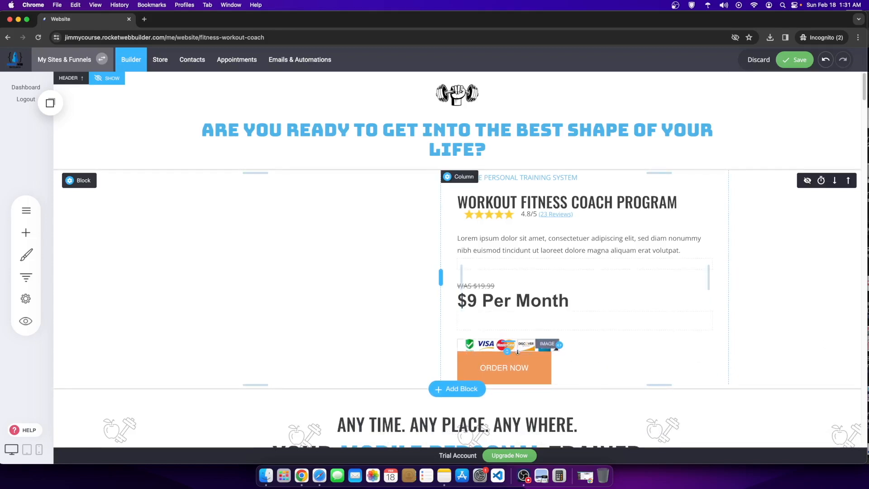
left_click_drag(513, 352, 514, 357)
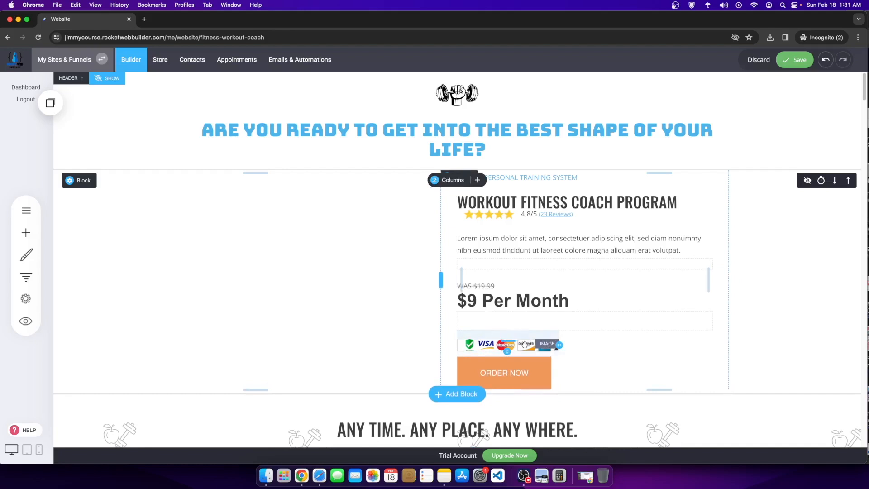
Step: Delete the payment-cards image and the empty spacer under the price
left_click(522, 345)
left_click(588, 327)
left_click(461, 238)
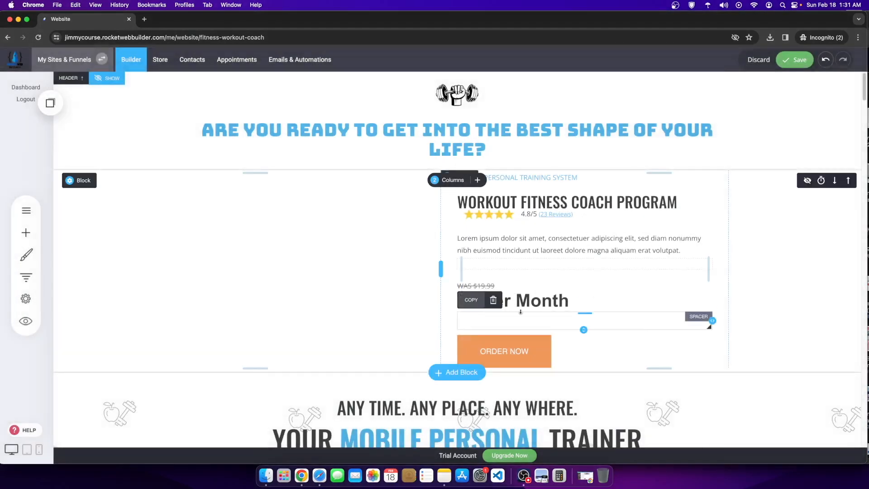
left_click(493, 300)
left_click(484, 240)
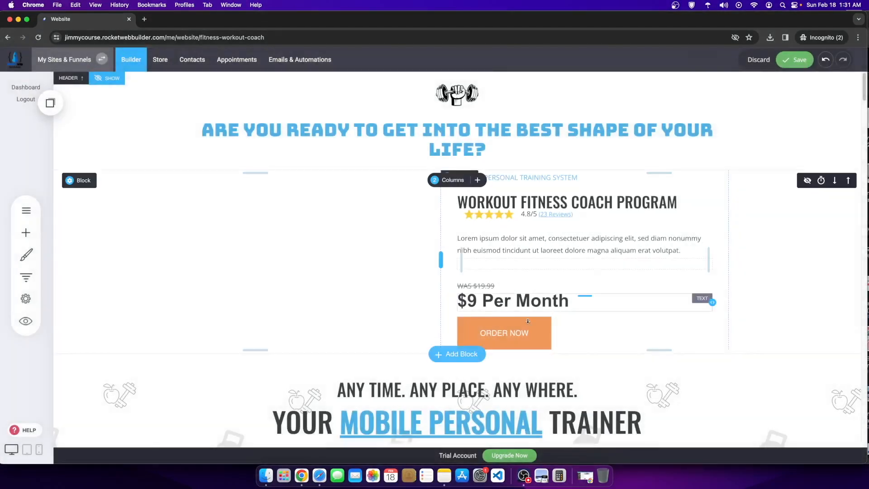
Step: Set both the $9 Per Month and WAS $19.99 price lines in Oswald
double_click(498, 293)
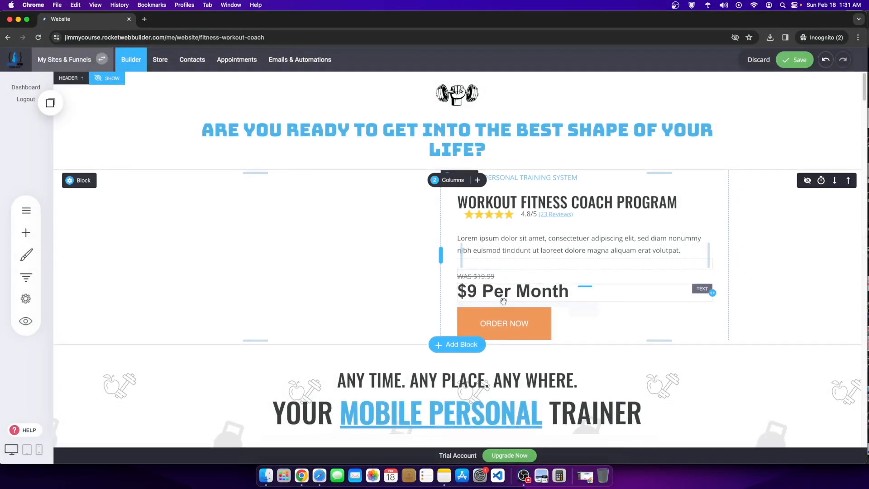
left_click(525, 273)
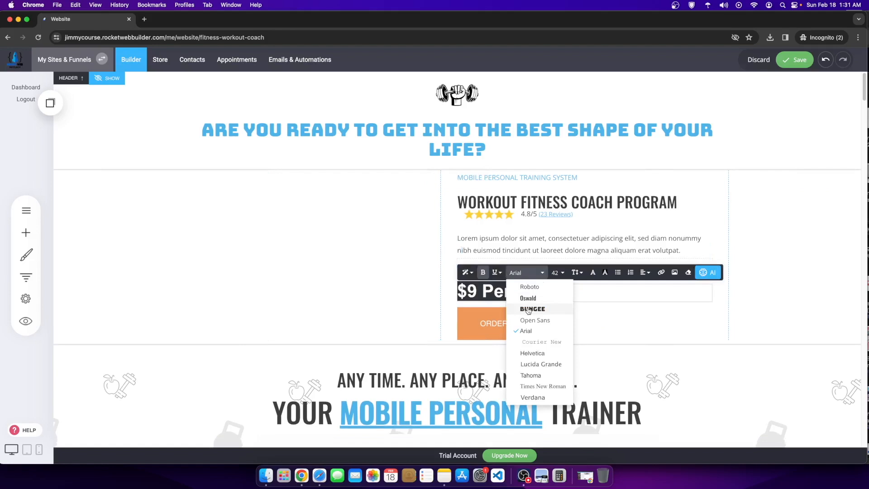
left_click(526, 298)
left_click(766, 246)
double_click(475, 276)
left_click(523, 258)
left_click(525, 283)
left_click(769, 245)
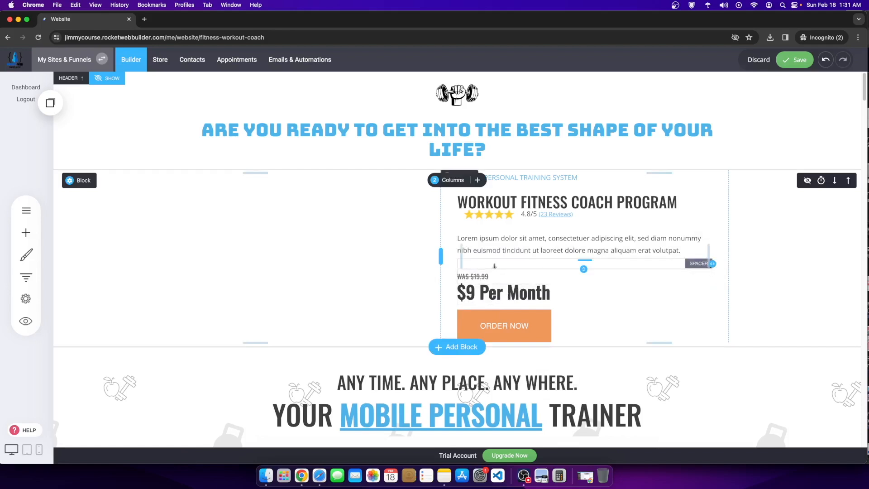
Step: Move WAS $19.99 up and delete the leftover spacer
left_click_drag(501, 276, 517, 302)
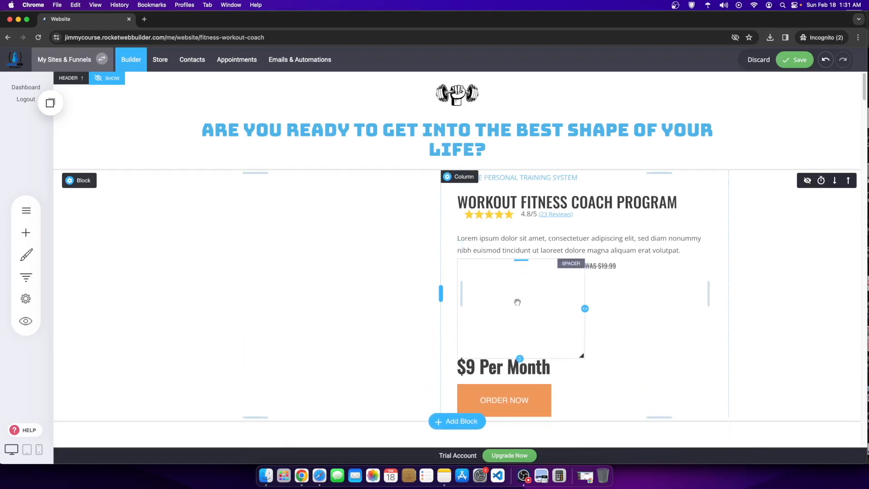
left_click(492, 247)
left_click(479, 245)
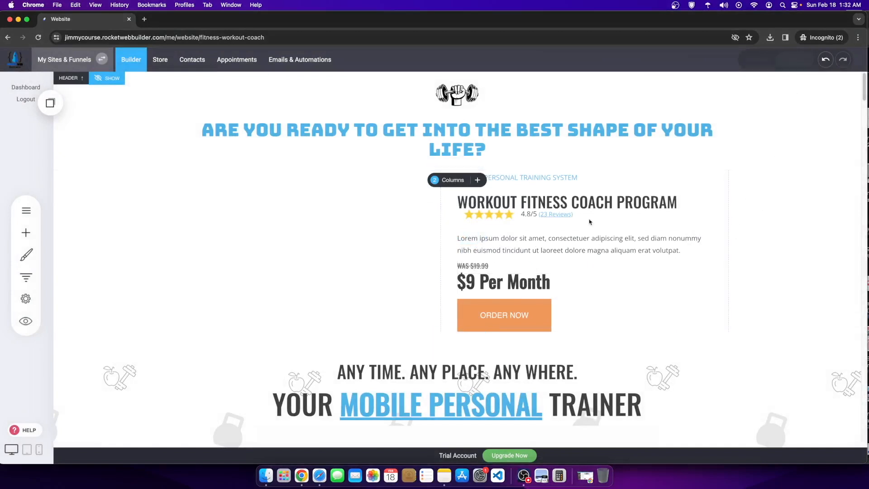
scroll(543, 290, "down", 3)
Step: Style ORDER NOW with a blue fill, no border, and full width
scroll(634, 247, "up", 3)
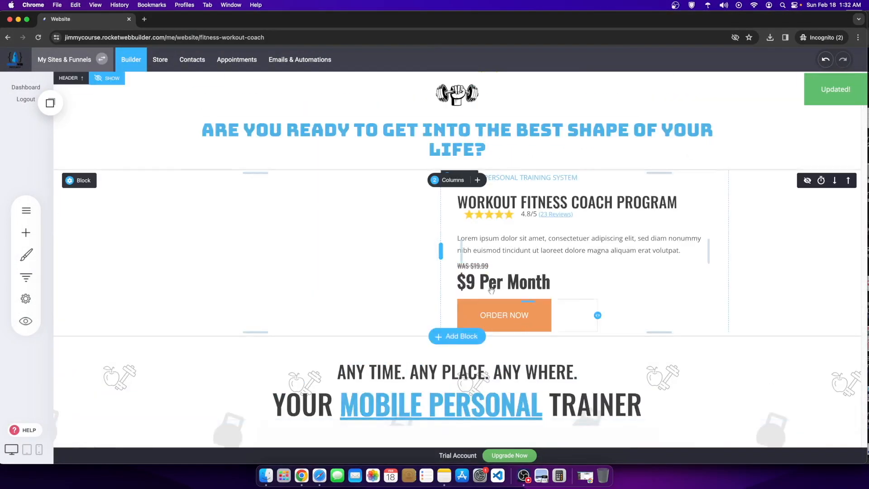
left_click(517, 314)
left_click(510, 287)
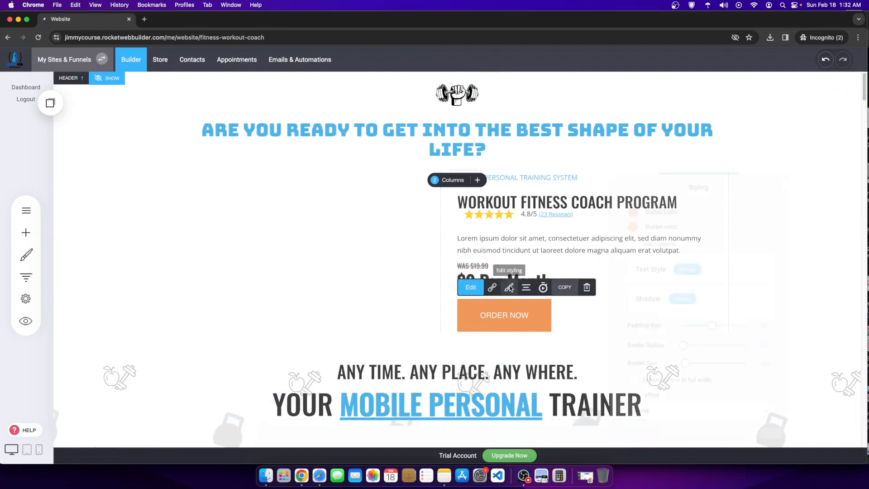
left_click(627, 203)
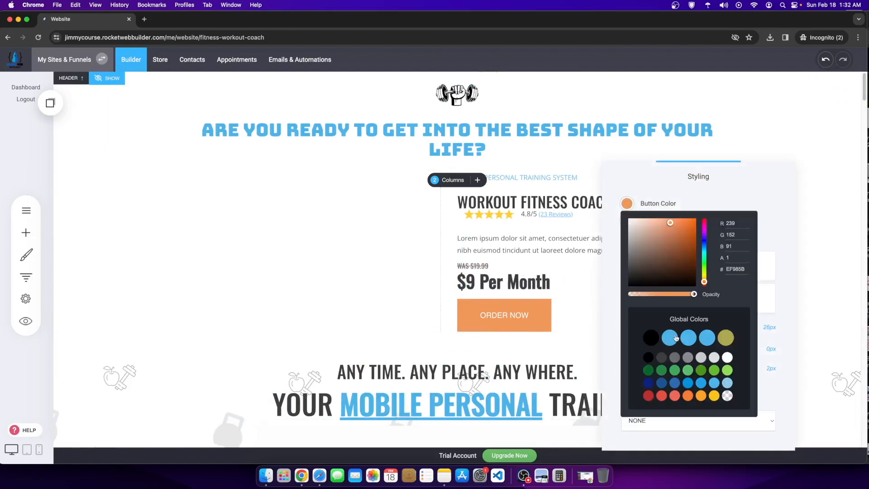
left_click(704, 182)
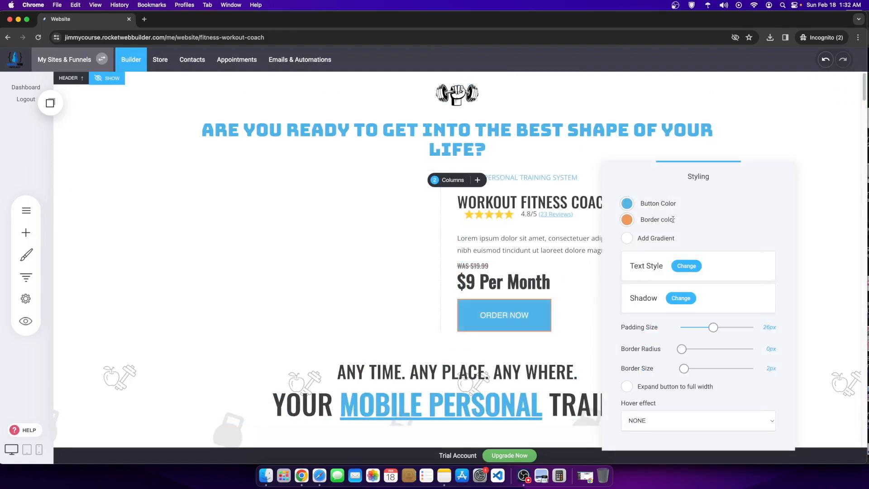
left_click(627, 220)
left_click(695, 219)
left_click_drag(685, 372, 648, 368)
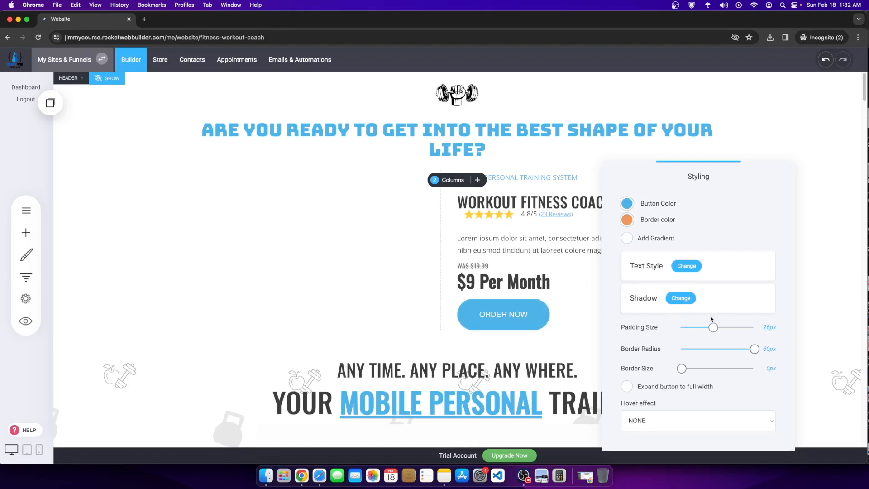
left_click(627, 386)
left_click(512, 326)
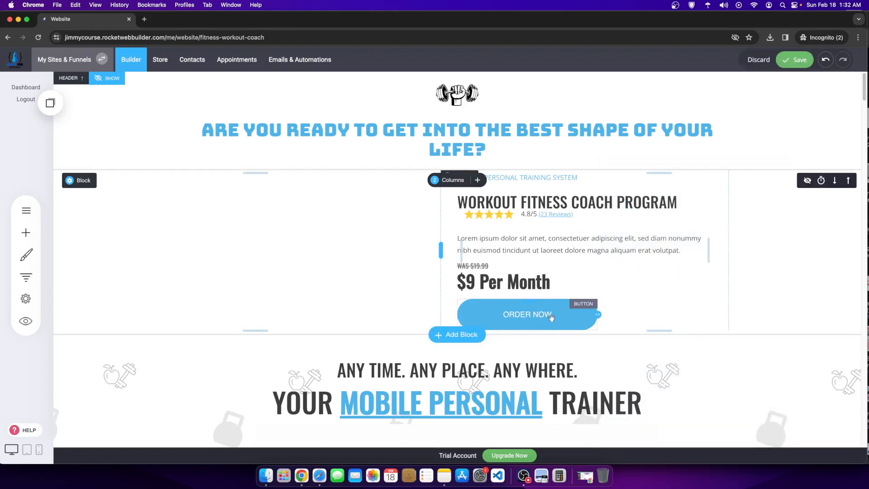
Step: Reduce the space between the $9 Per Month text and ORDER NOW
left_click(508, 284)
left_click_drag(536, 298, 539, 292)
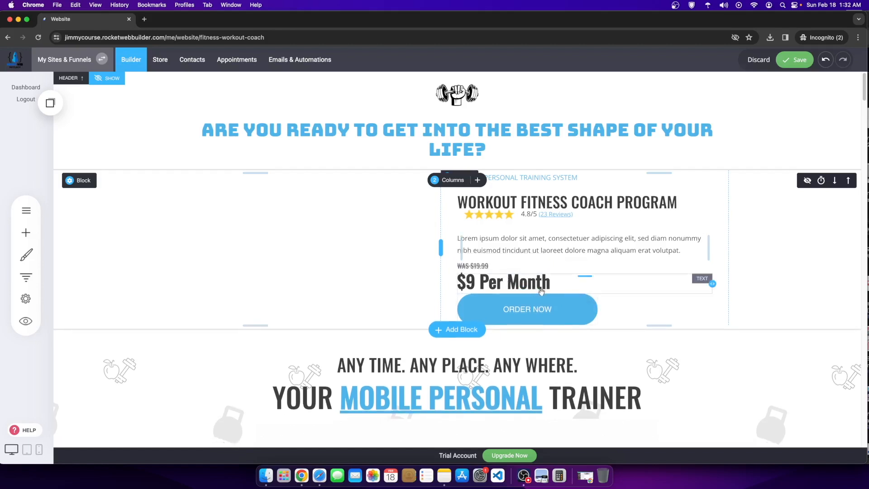
left_click(550, 285)
left_click(553, 284)
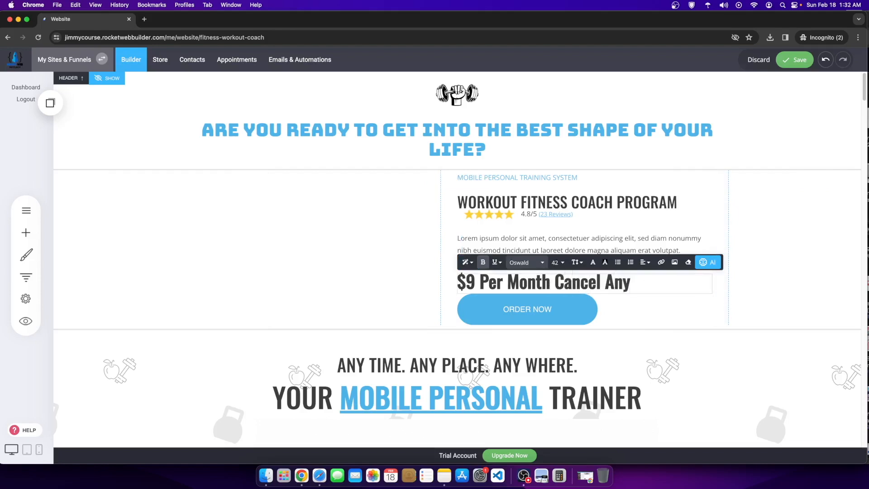
triple_click(553, 278)
left_click(657, 280)
left_click_drag(562, 278, 579, 279)
left_click(660, 281)
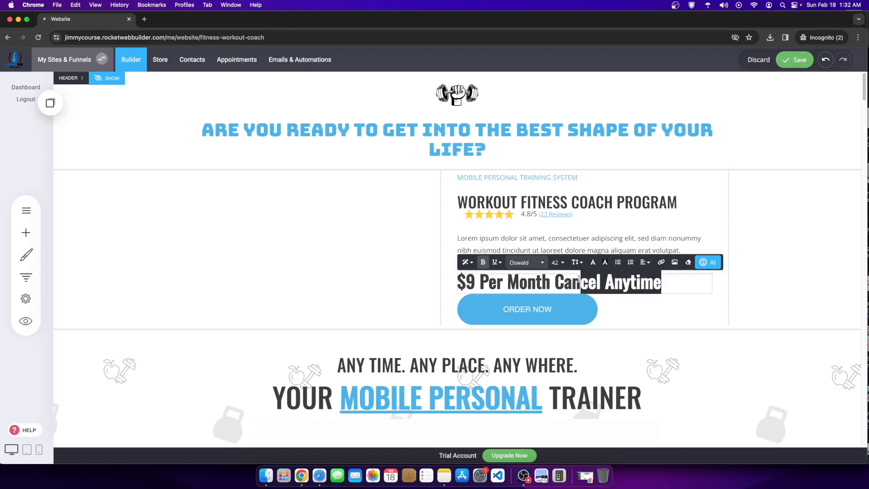
left_click(501, 263)
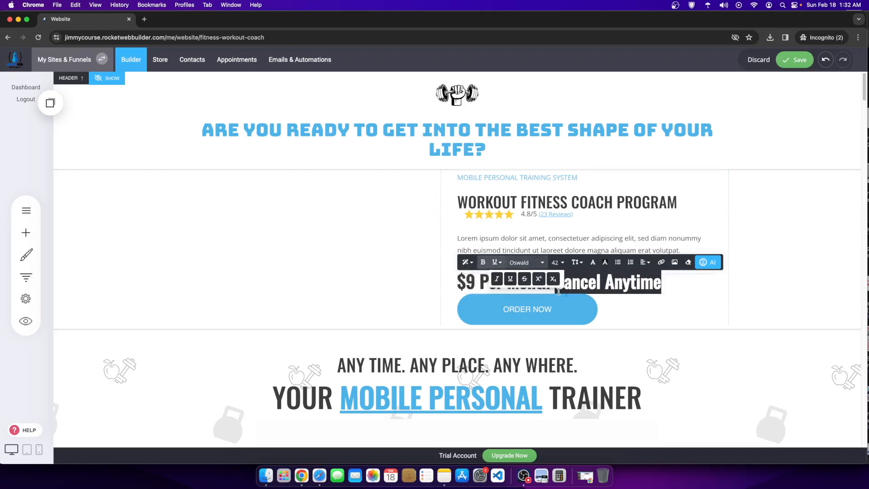
left_click(497, 278)
left_click(559, 262)
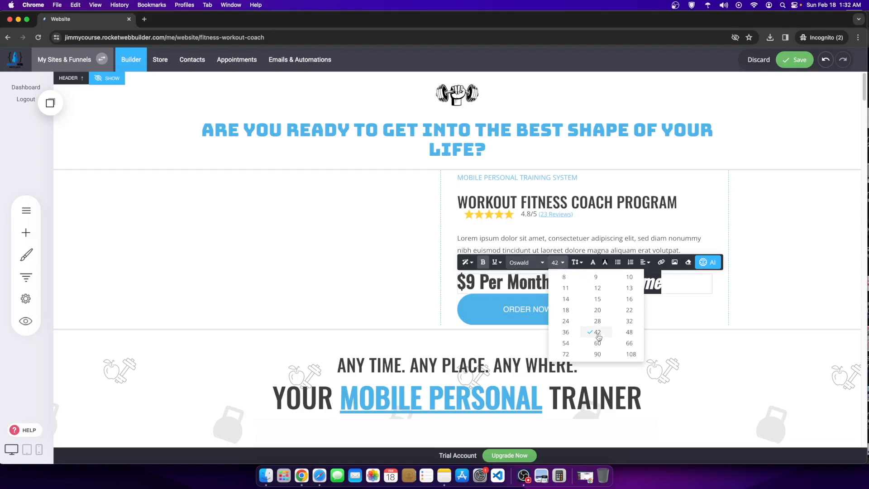
left_click(585, 312)
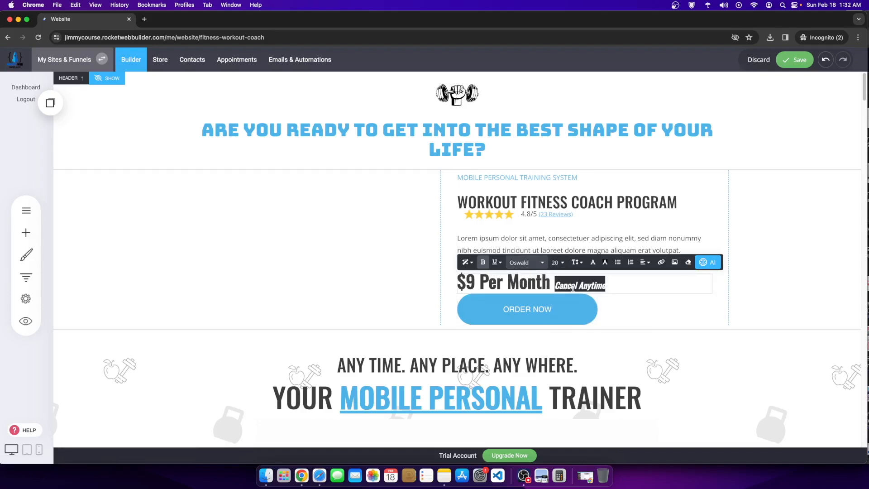
left_click(759, 256)
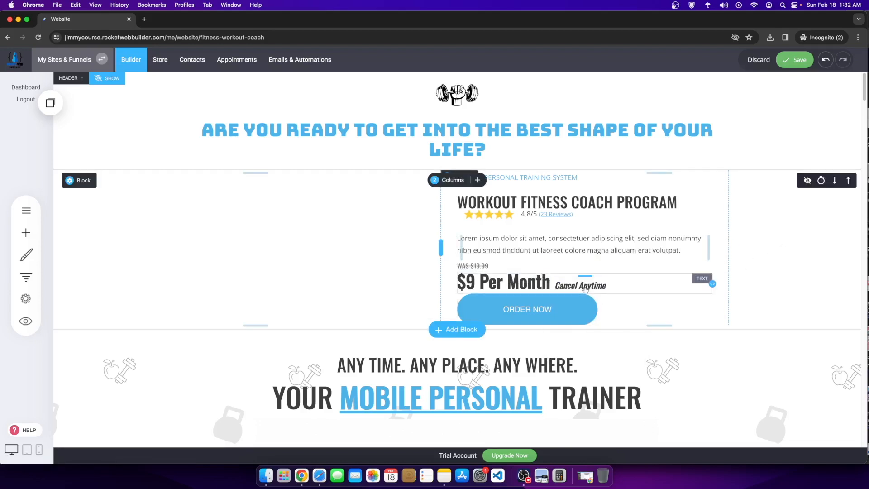
left_click(608, 285)
left_click(745, 254)
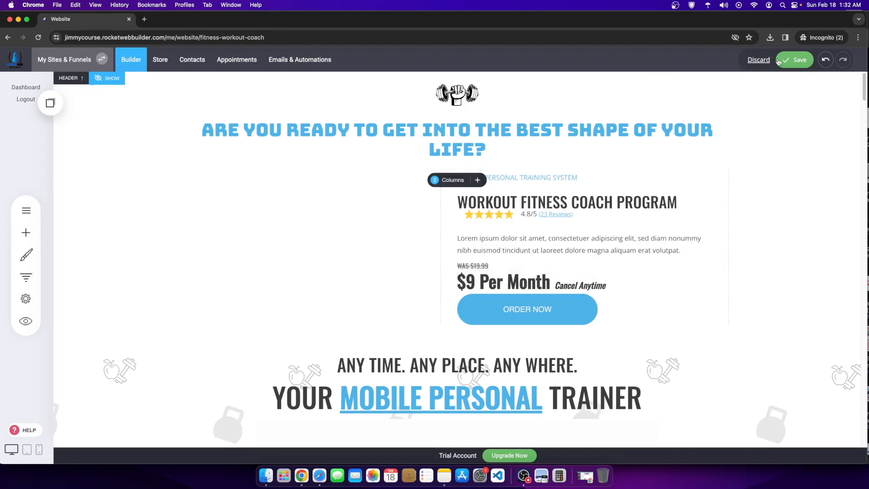
left_click(779, 62)
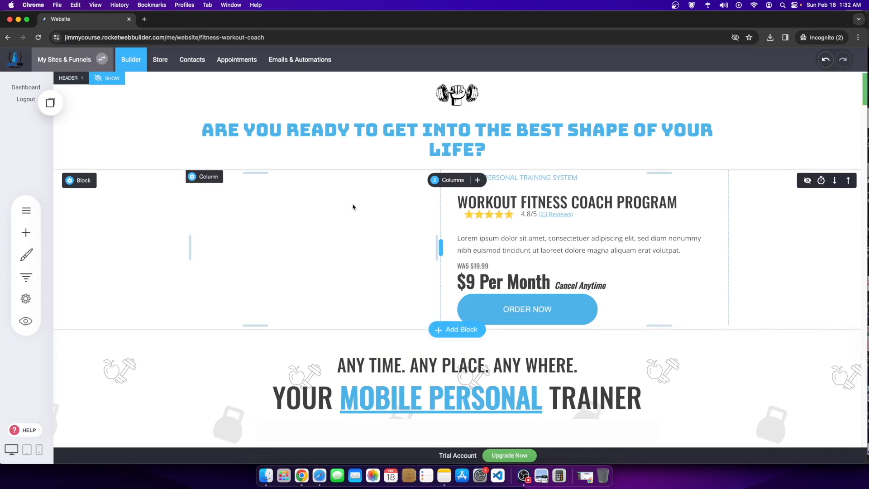
Step: Drag the video section's padding up to shrink it
scroll(274, 197, "down", 10)
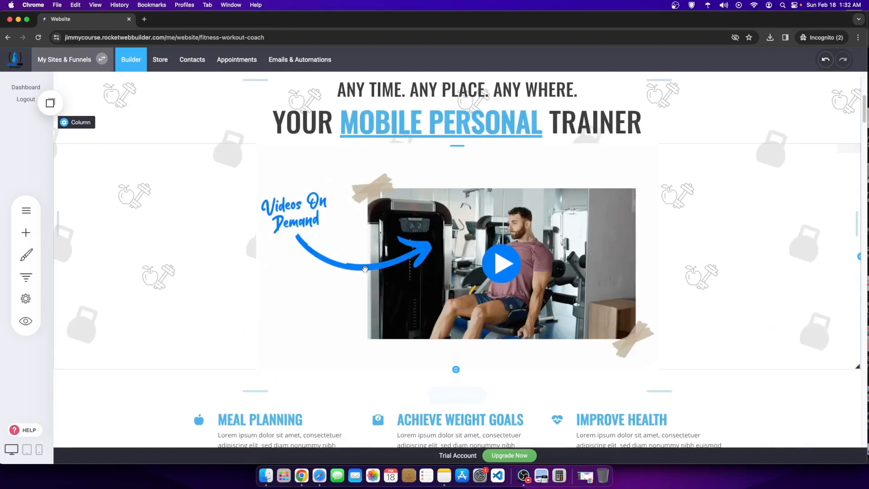
left_click_drag(491, 221, 492, 208)
scroll(501, 221, "down", 4)
scroll(433, 209, "up", 4)
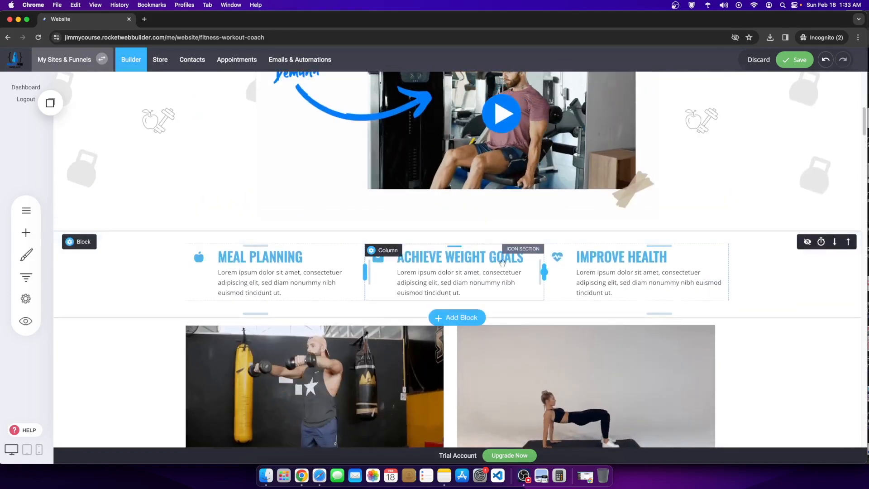
Step: Start replacing the Heading Example title with 'WHY THE FITNEWSS'
scroll(634, 290, "down", 4)
scroll(627, 296, "down", 12)
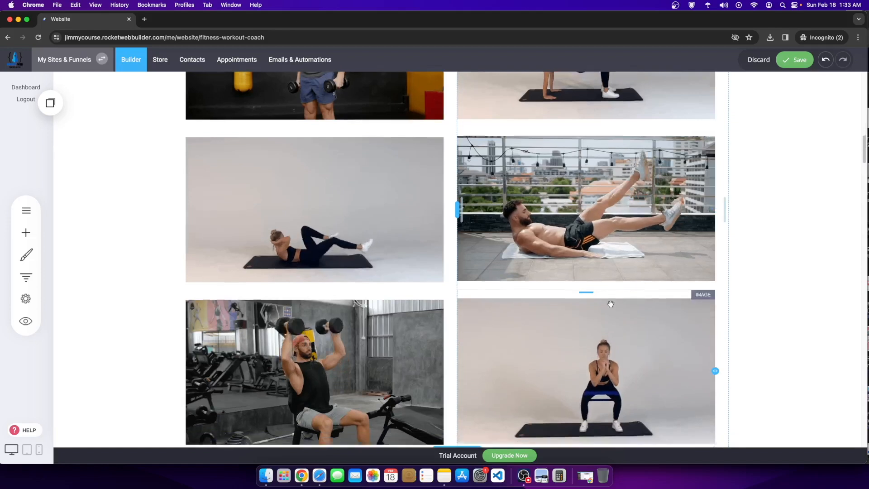
scroll(529, 324, "down", 3)
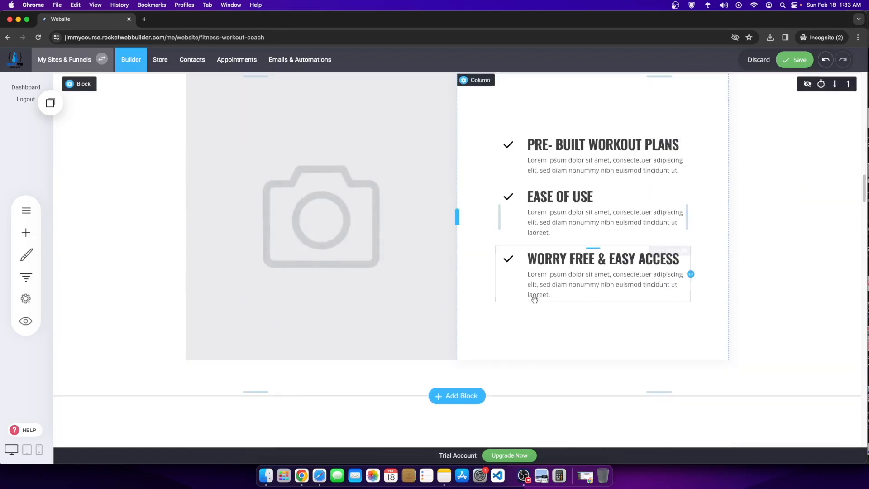
scroll(500, 246, "up", 18)
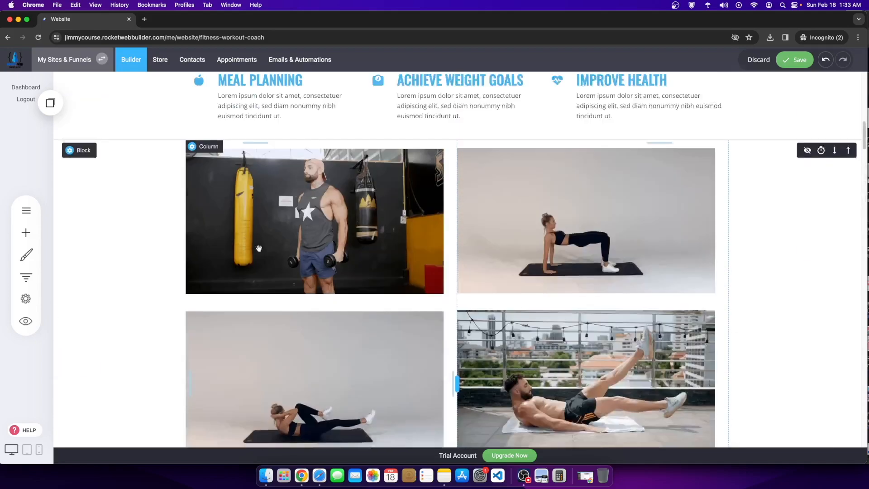
scroll(310, 324, "down", 5)
scroll(429, 326, "down", 11)
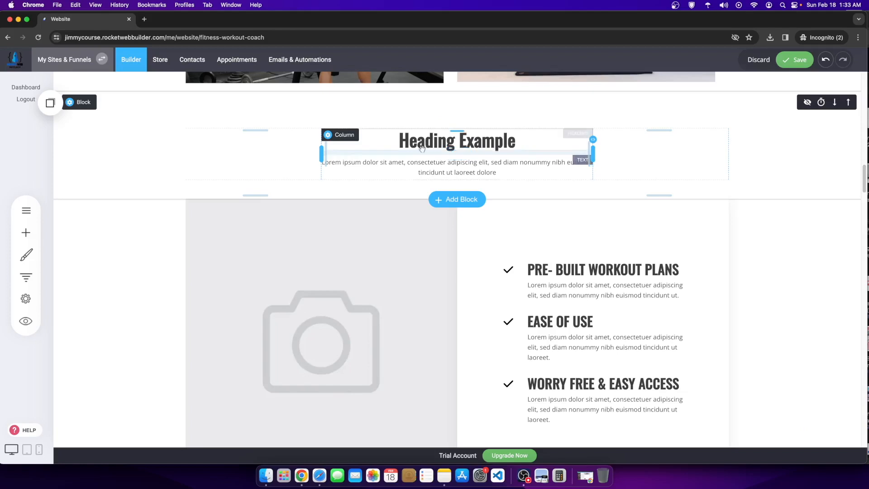
left_click_drag(399, 142, 533, 150)
type("WH")
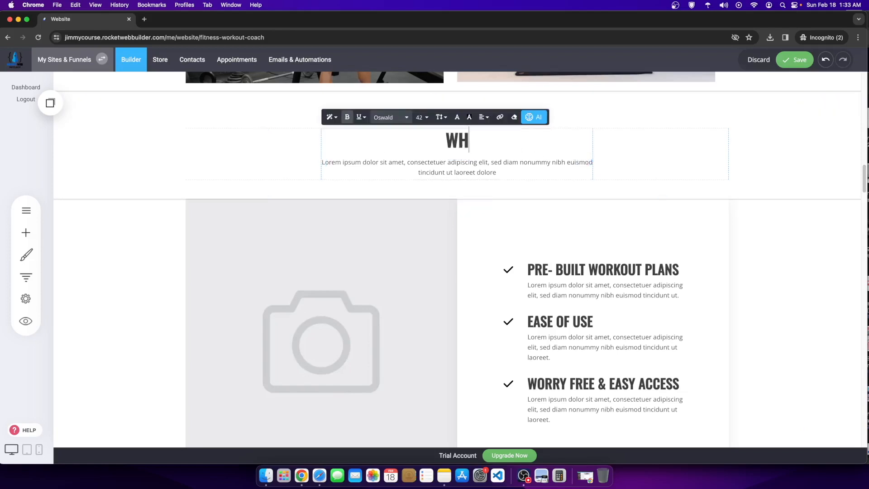
type("Y THE FITNEWSS")
Step: Fix the typo in the new heading and copy 'WORKOUT FITNESS COACH PROGRAM' from the hero heading
key("BackSpace")
key("BackSpace")
key("BackSpace")
type("SS")
scroll(535, 154, "up", 15)
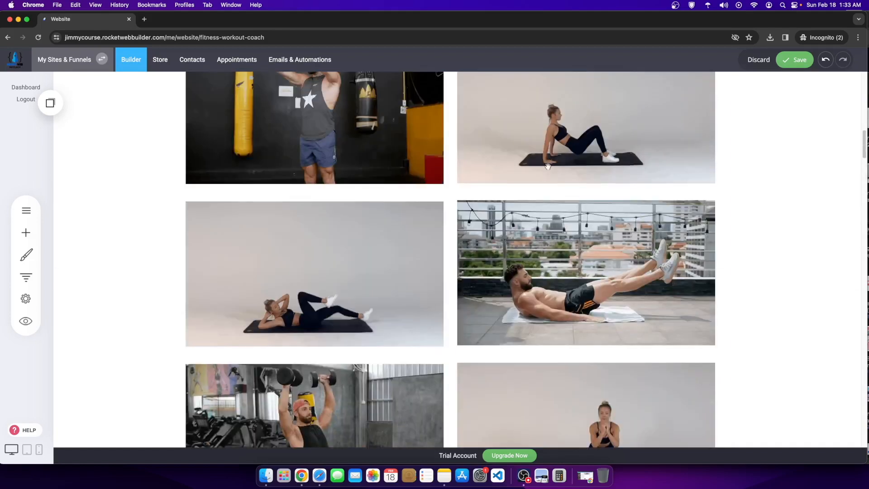
scroll(537, 200, "up", 2)
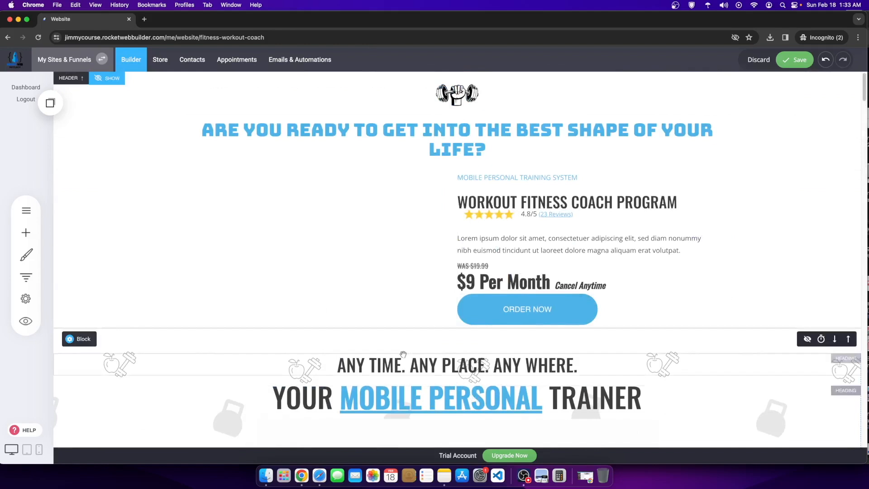
left_click(533, 203)
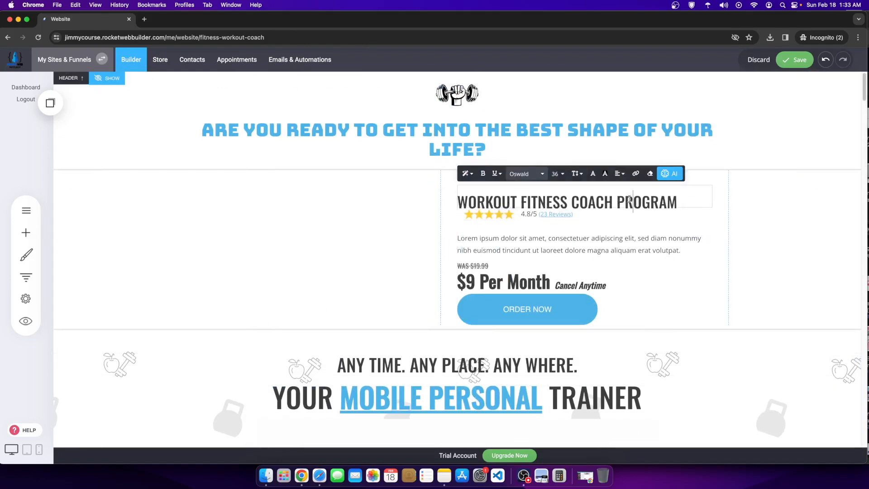
left_click_drag(676, 198, 456, 203)
key("super+c")
scroll(446, 308, "down", 10)
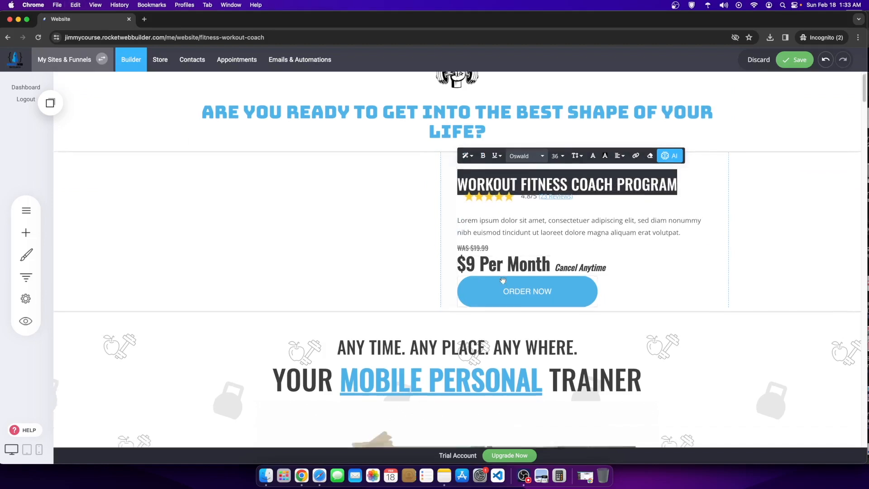
scroll(446, 308, "up", 4)
scroll(468, 280, "down", 9)
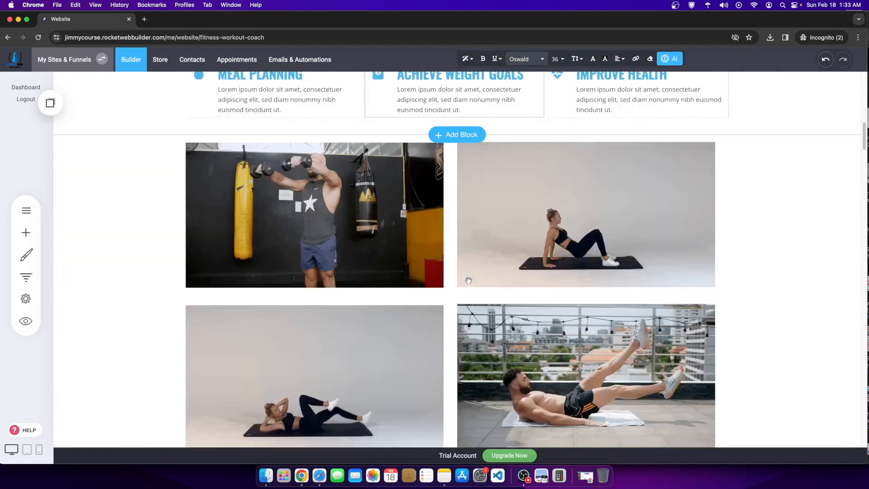
scroll(469, 280, "down", 5)
Step: Paste the program name over FITNESS and end the heading with 'IS IDEAL FOR YOU?'
left_click(502, 208)
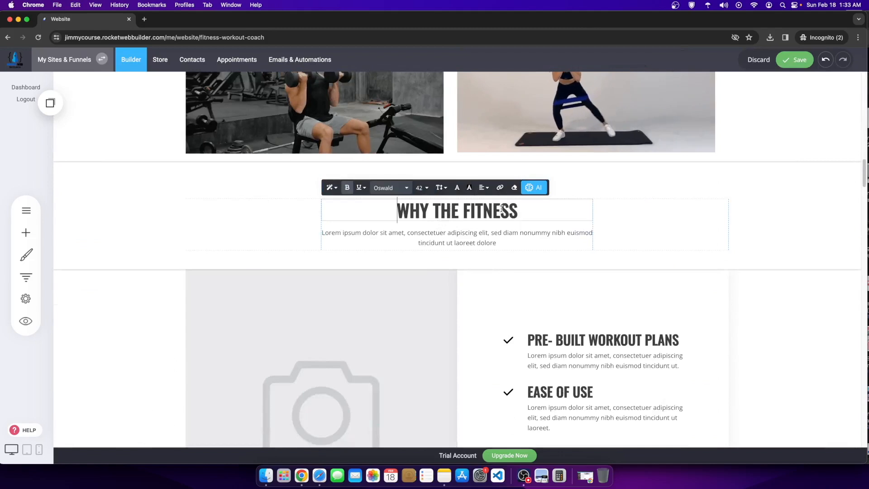
left_click_drag(462, 208, 518, 209)
key("super+v")
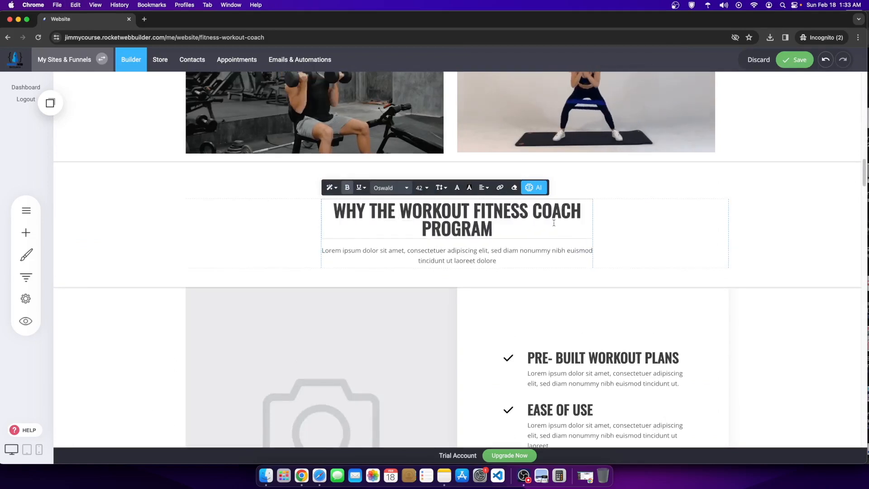
left_click(594, 224)
left_click(528, 225)
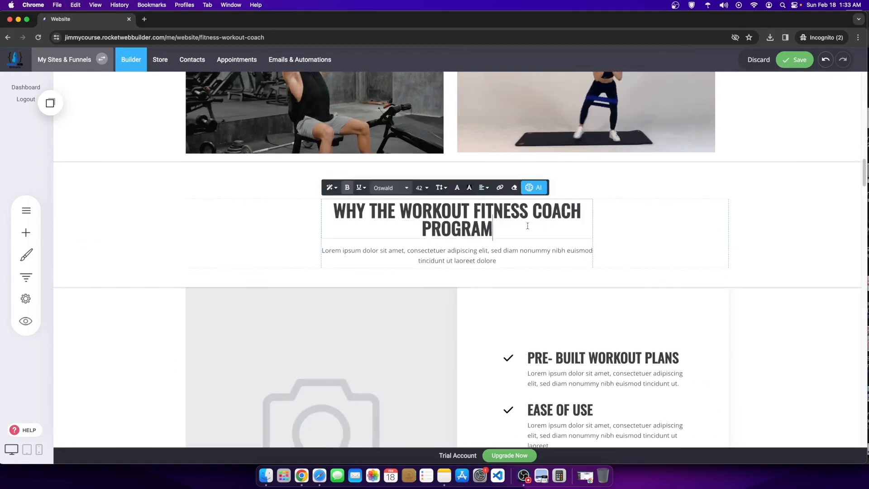
type("DS")
key("BackSpace")
type("I")
key("BackSpace")
key("BackSpace")
type("IS IDEAL FOR YTOU")
key("BackSpace")
key("BackSpace")
key("BackSpace")
type("OU?")
left_click(498, 295)
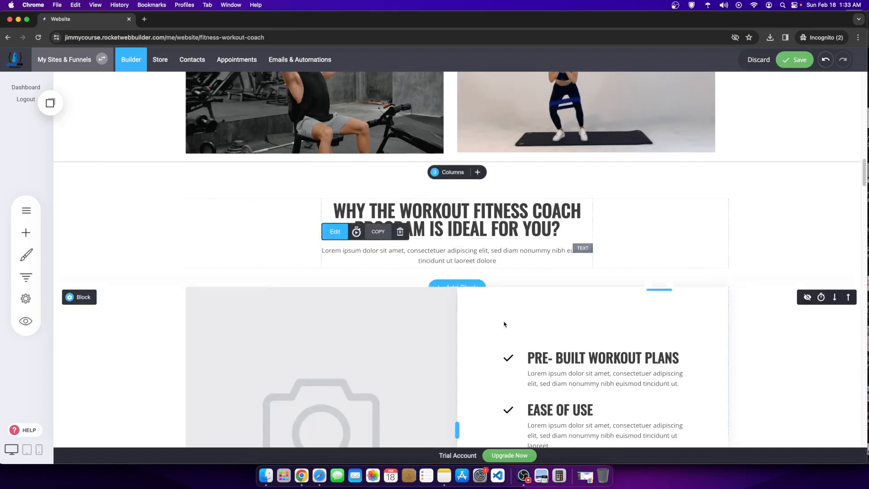
Step: Duplicate the EASE OF USE benefit item below the first benefit
scroll(498, 295, "down", 5)
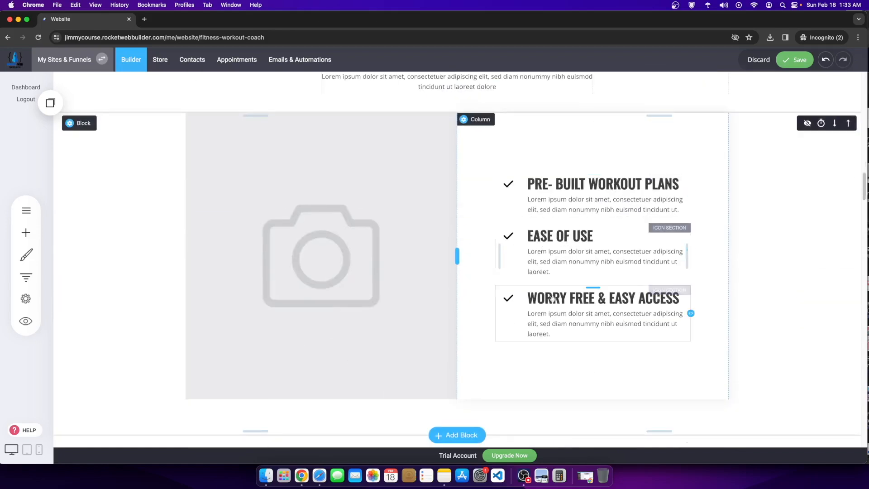
left_click(576, 236)
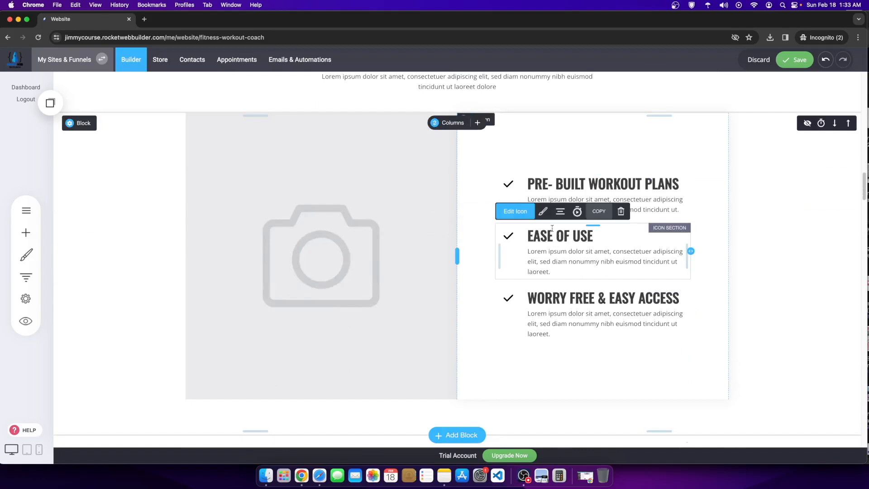
left_click(596, 210)
left_click_drag(87, 184, 503, 208)
Step: Retitle the duplicated benefit heading to 'COST: .30 Cents Per Day'
left_click(585, 207)
type("AFFORDABLE COST")
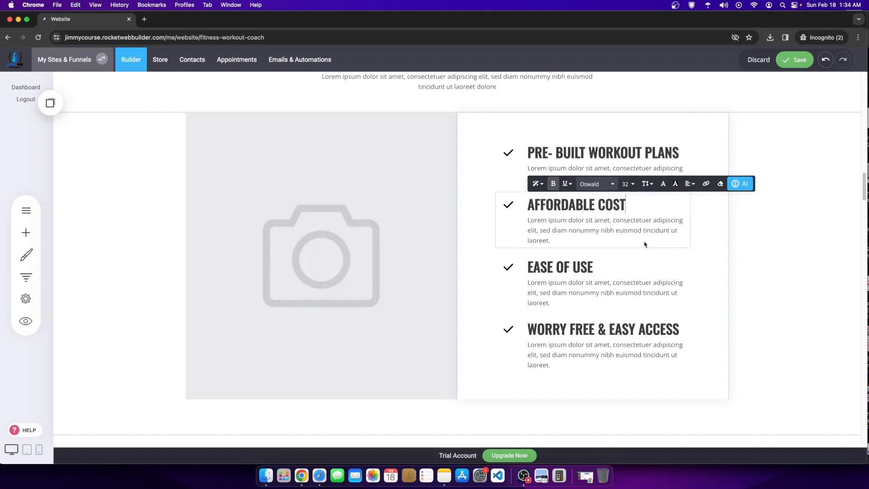
left_click_drag(631, 207, 531, 206)
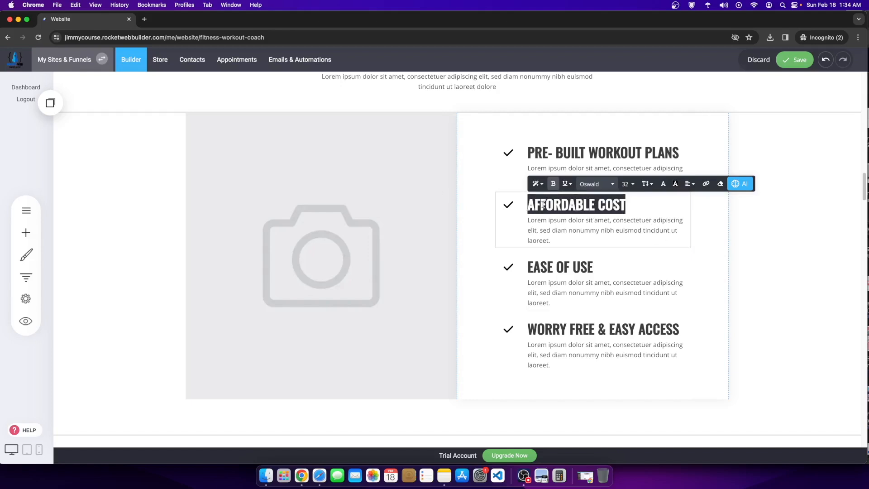
type("COST: .30 Cents Per Day")
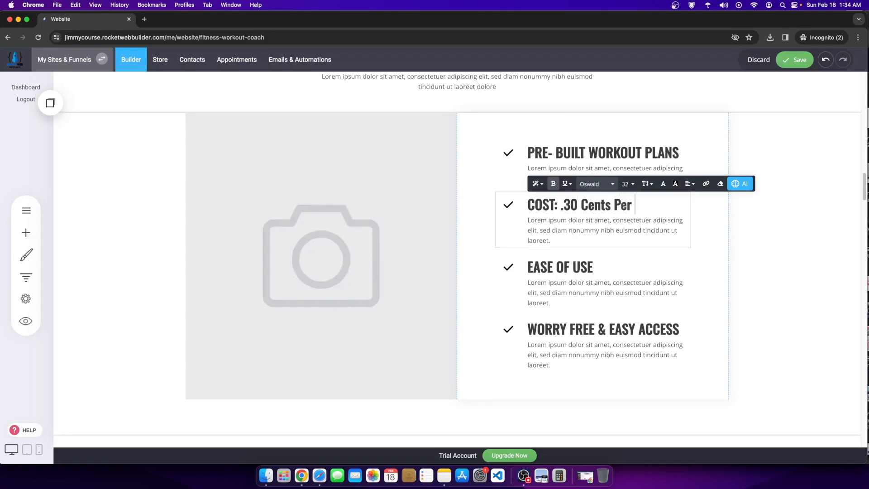
left_click(744, 251)
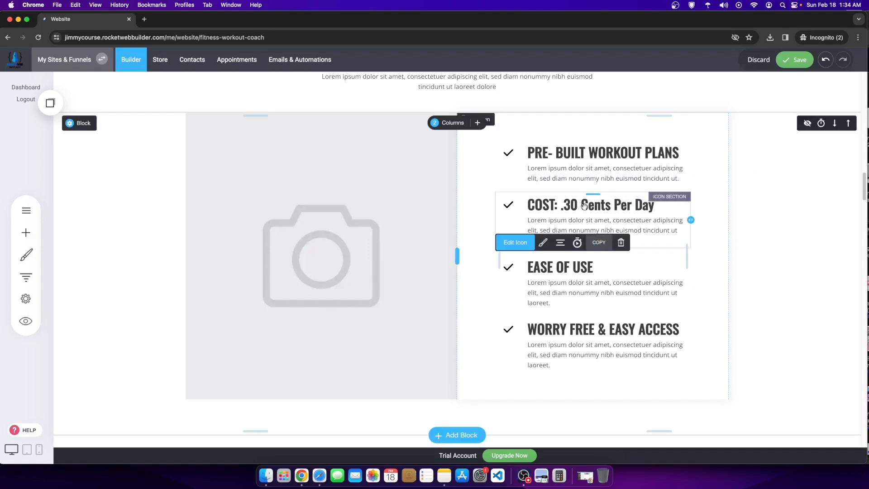
Step: Add another copied benefit item and retitle it as the daily workout schedule benefit
left_click(51, 102)
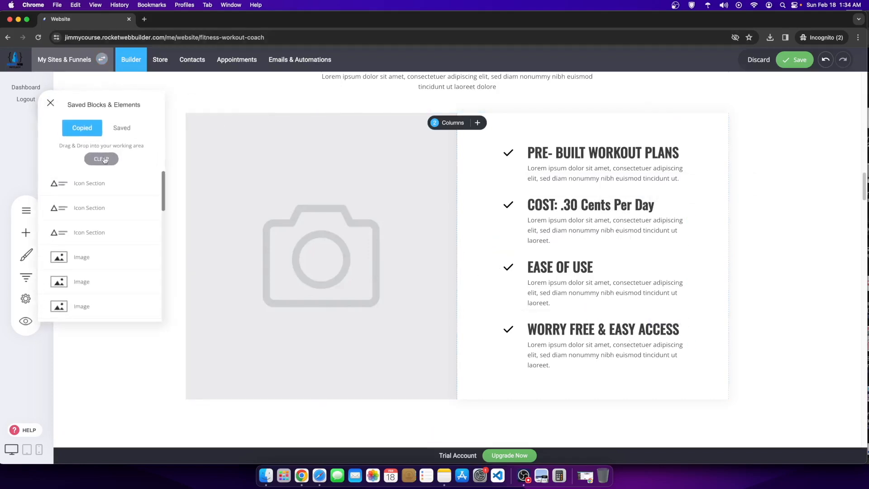
left_click_drag(91, 187, 574, 296)
left_click(556, 299)
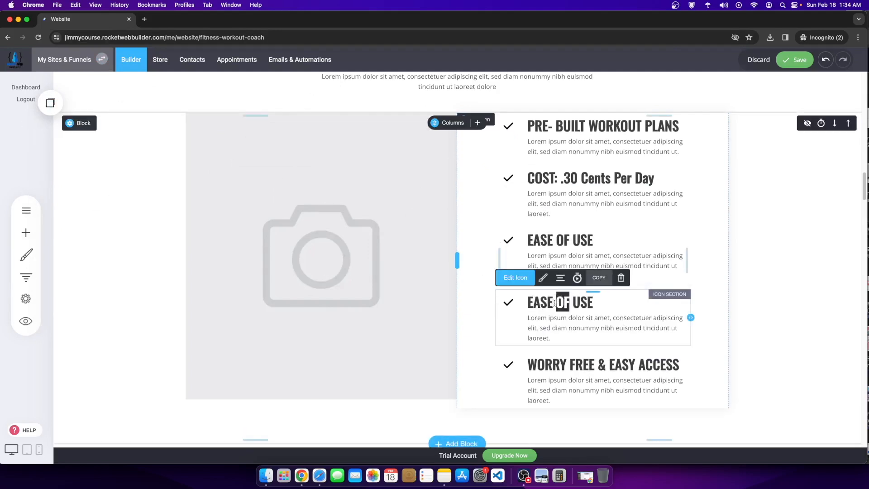
left_click(556, 300)
key("super+a")
type("EA")
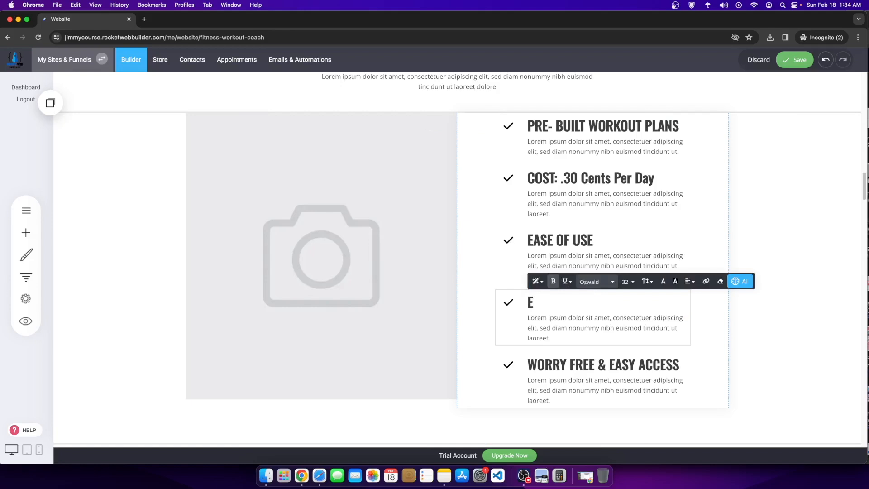
key("BackSpace")
type("R")
key("BackSpace")
type("PRE DETERMINED D")
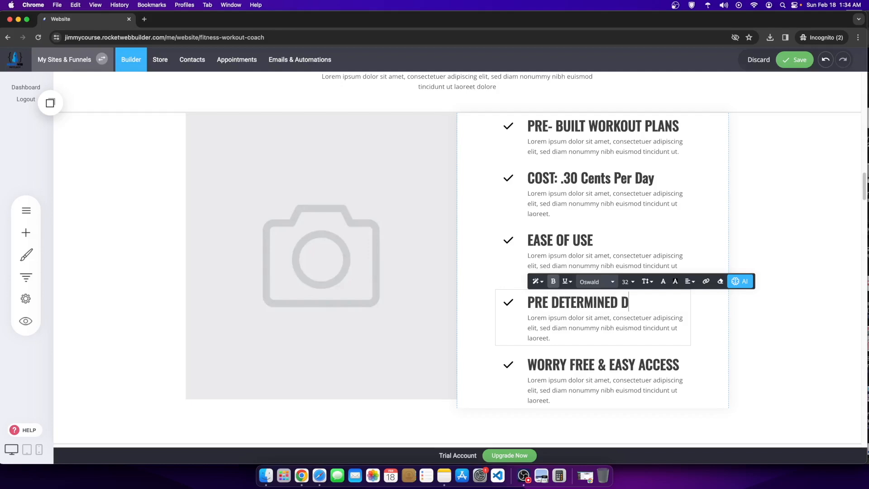
type("KOUT SCHEDUELE")
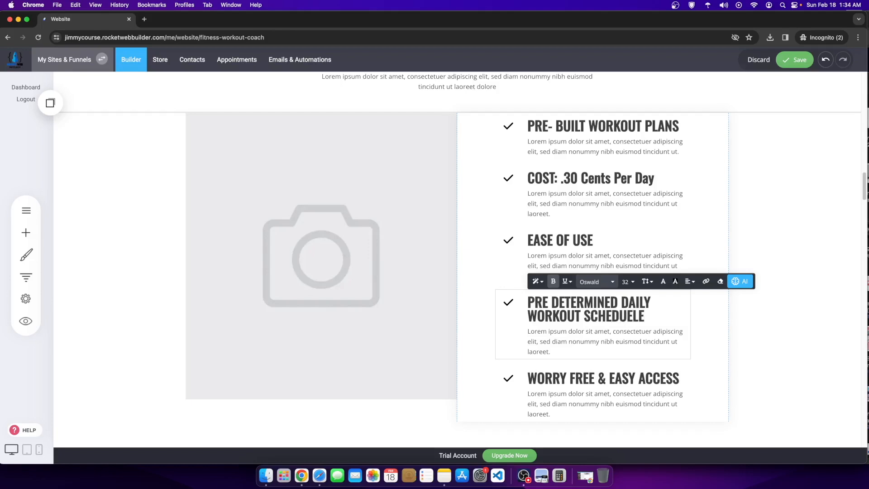
left_click(794, 205)
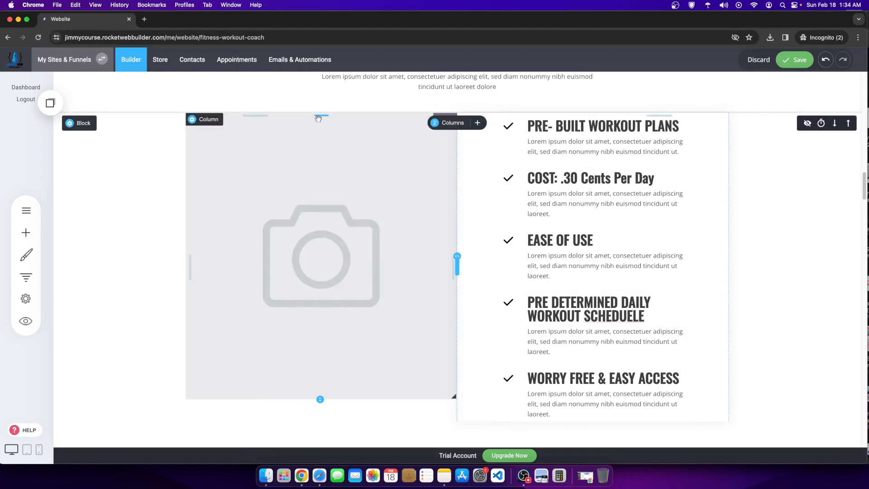
Step: Lower the image placeholder about 30 px, capitalise the COST heading, and save the page
left_click_drag(319, 117, 320, 131)
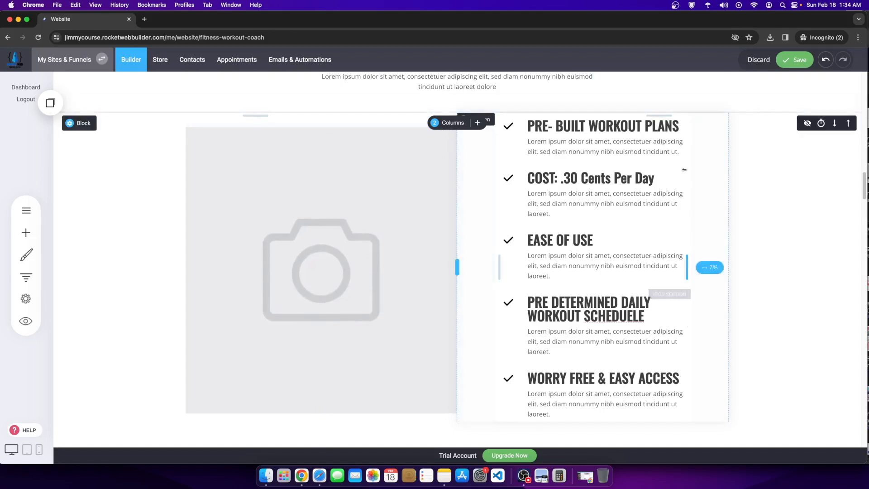
left_click(591, 179)
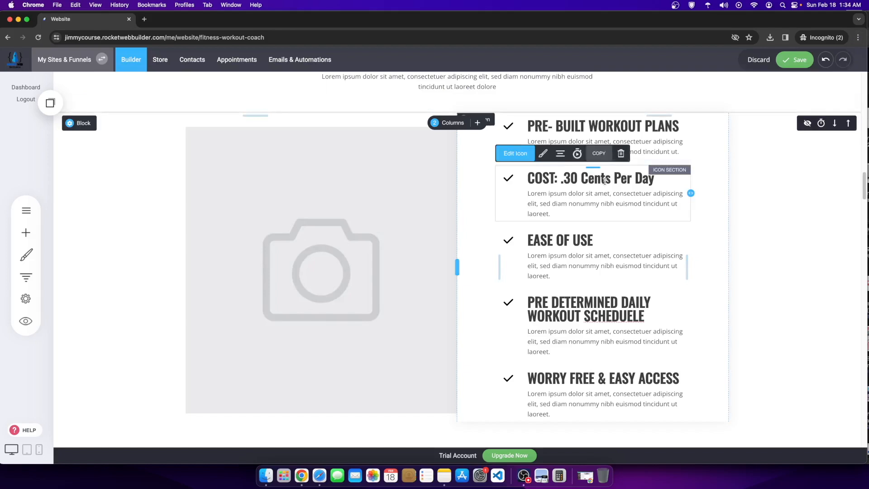
double_click(592, 179)
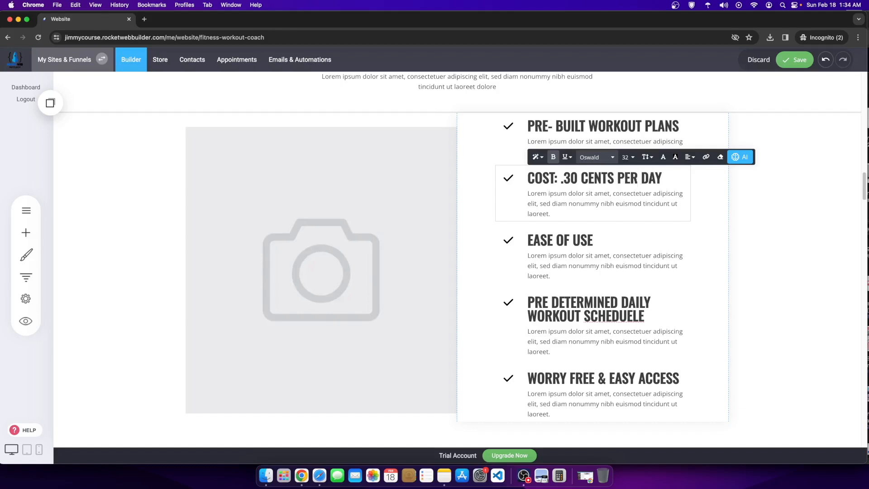
left_click(798, 60)
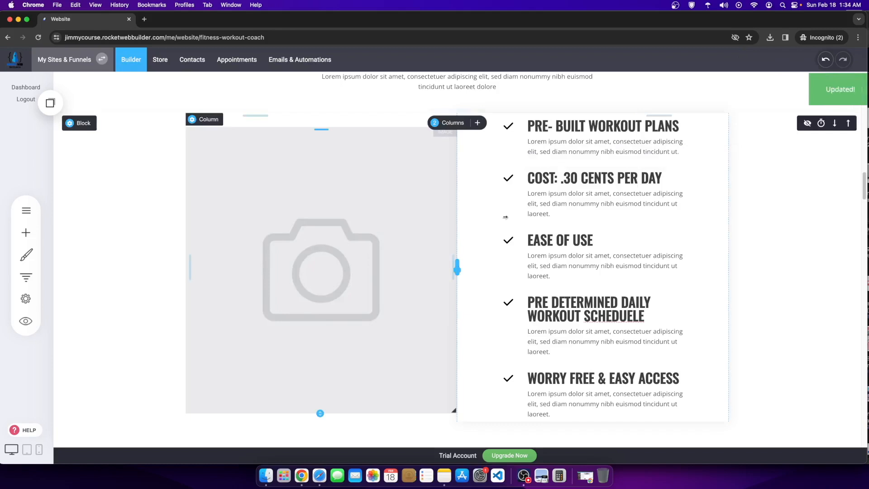
Step: Scroll through the page to review it, then pause the OBS screen recording
scroll(412, 272, "down", 3)
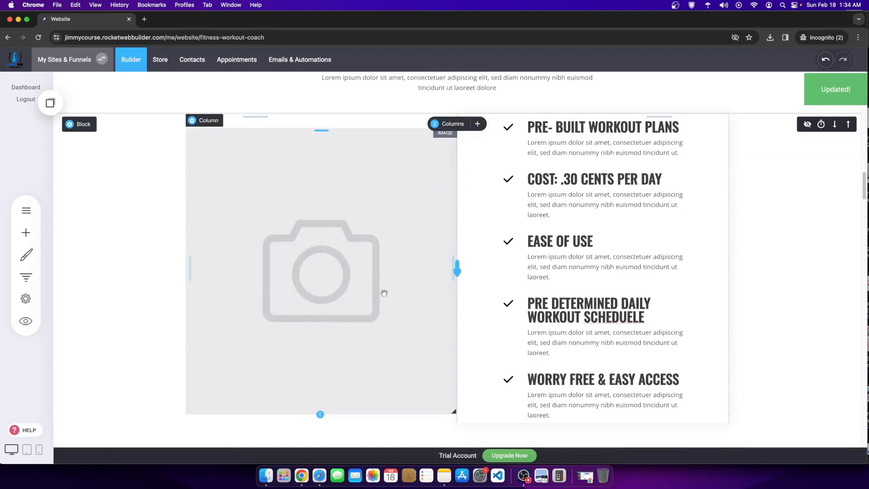
scroll(387, 288, "down", 6)
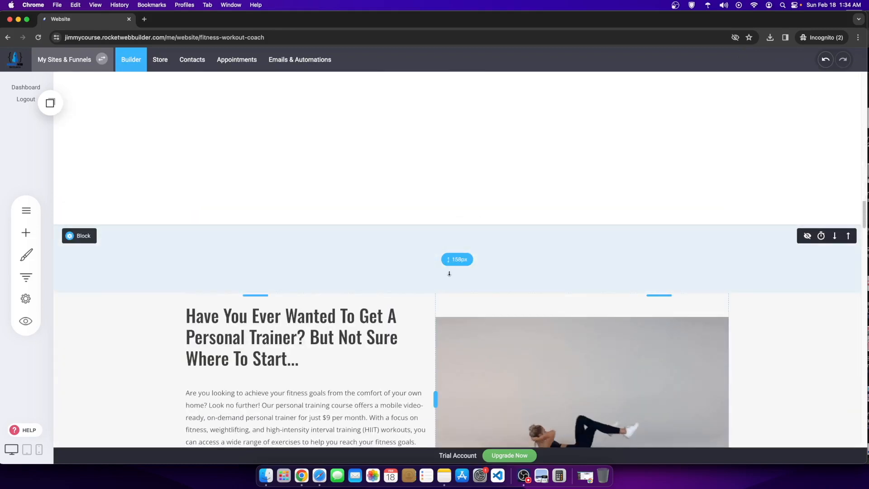
scroll(391, 284, "down", 6)
scroll(387, 283, "up", 2)
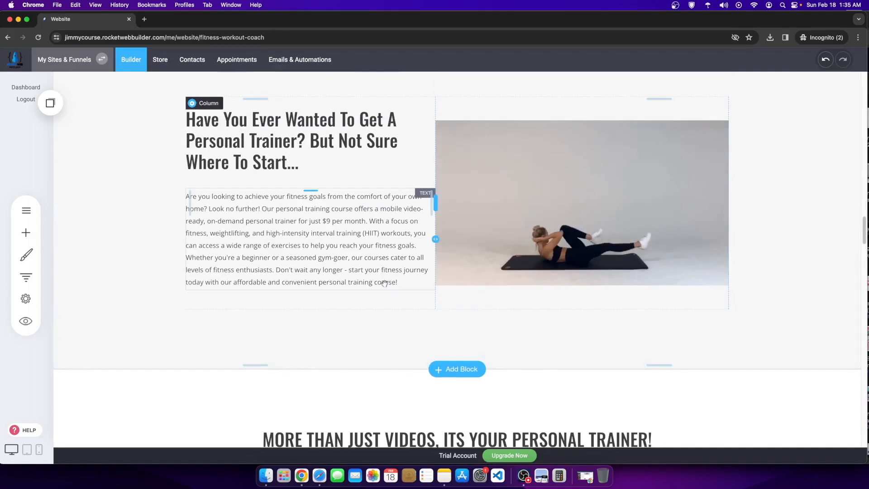
scroll(534, 345, "down", 5)
scroll(534, 345, "down", 8)
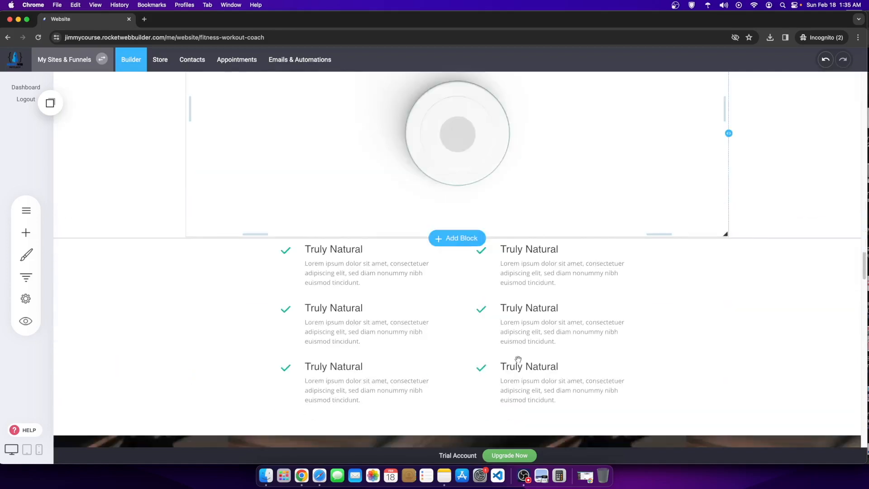
scroll(514, 355, "up", 8)
scroll(247, 287, "up", 6)
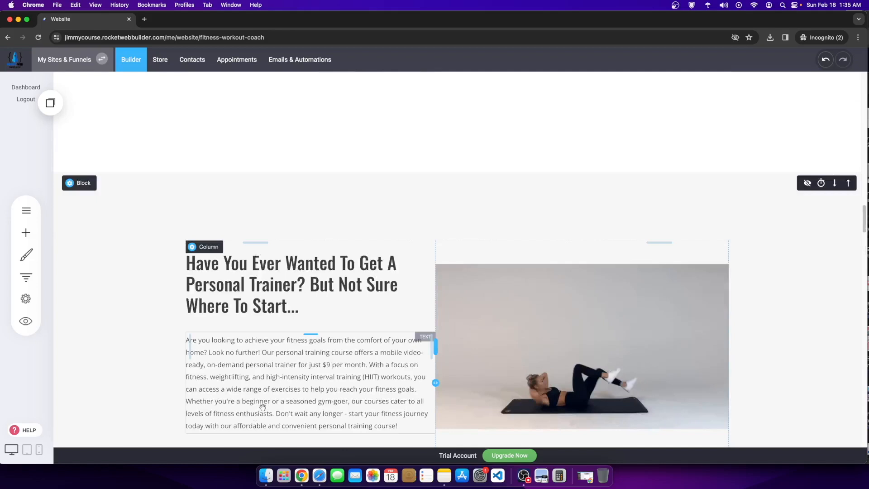
scroll(254, 364, "down", 4)
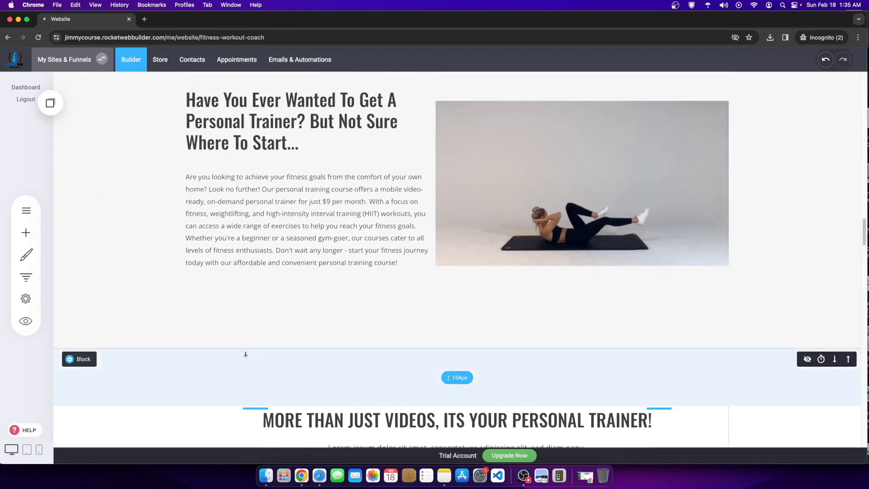
scroll(214, 355, "down", 10)
scroll(211, 356, "down", 15)
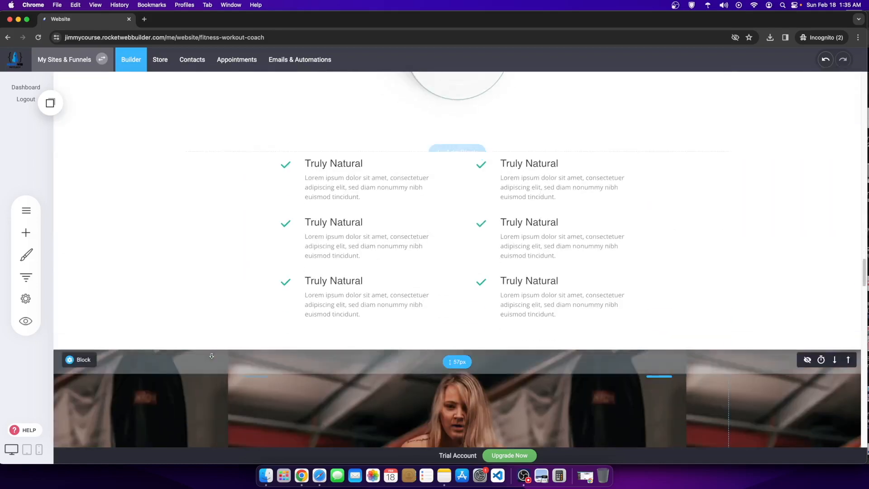
scroll(214, 357, "down", 4)
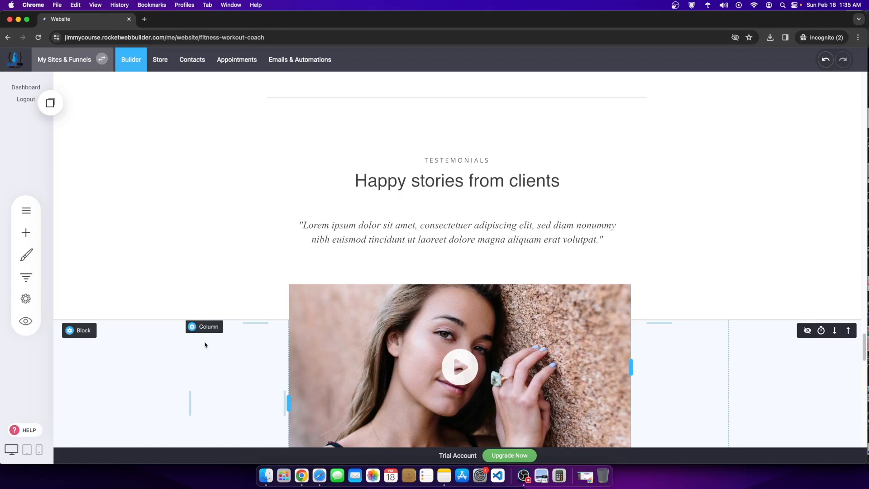
scroll(387, 335, "down", 18)
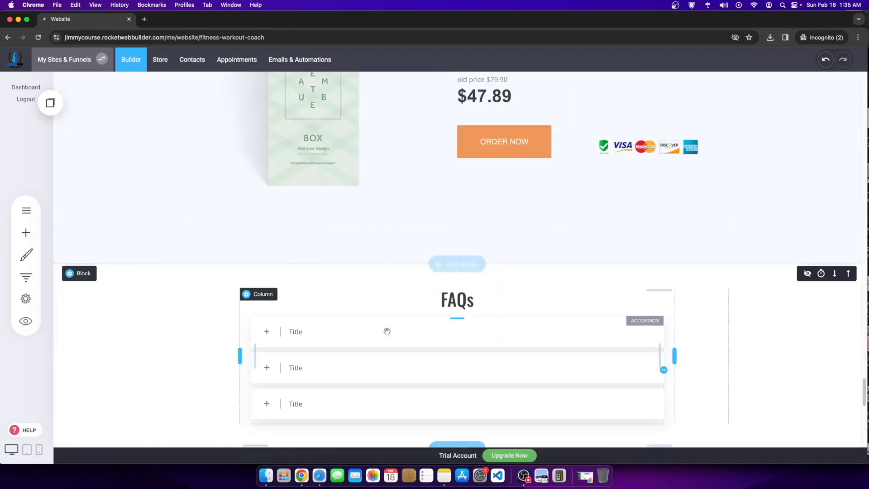
scroll(387, 335, "down", 6)
scroll(364, 334, "up", 7)
scroll(336, 316, "down", 2)
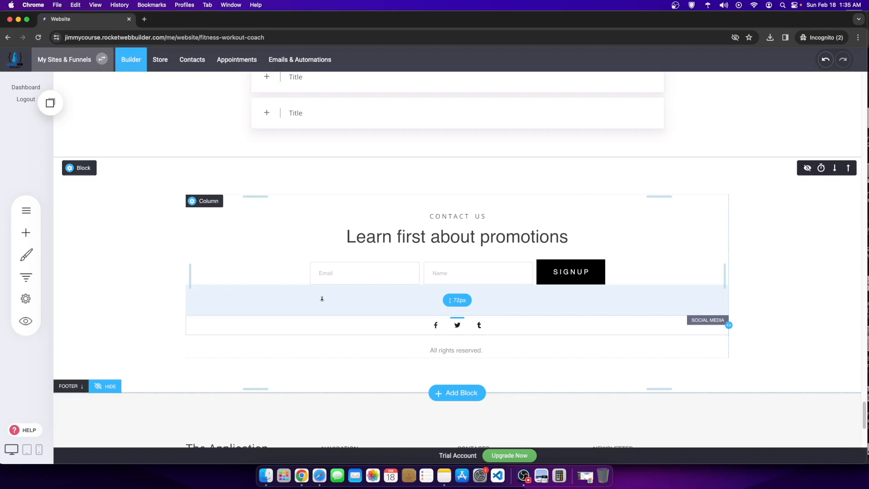
scroll(353, 299, "up", 15)
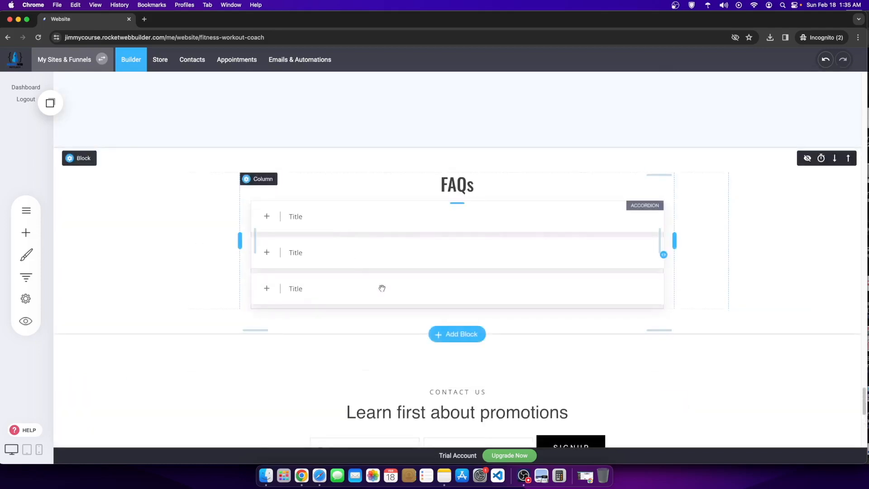
scroll(371, 320, "up", 2)
scroll(453, 298, "up", 7)
scroll(453, 300, "up", 12)
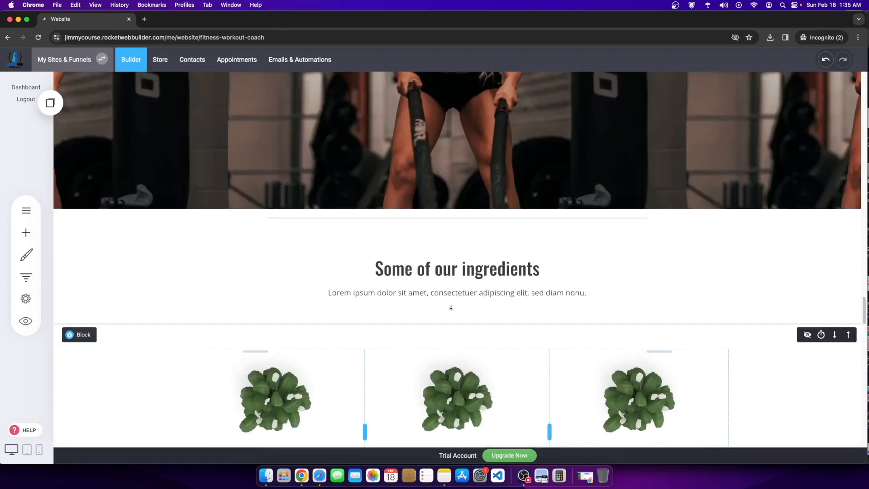
scroll(446, 305, "up", 12)
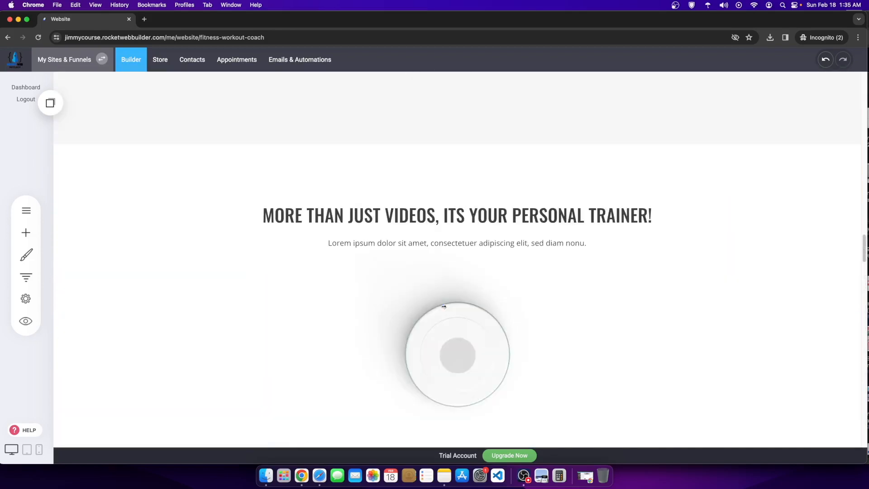
scroll(560, 250, "up", 12)
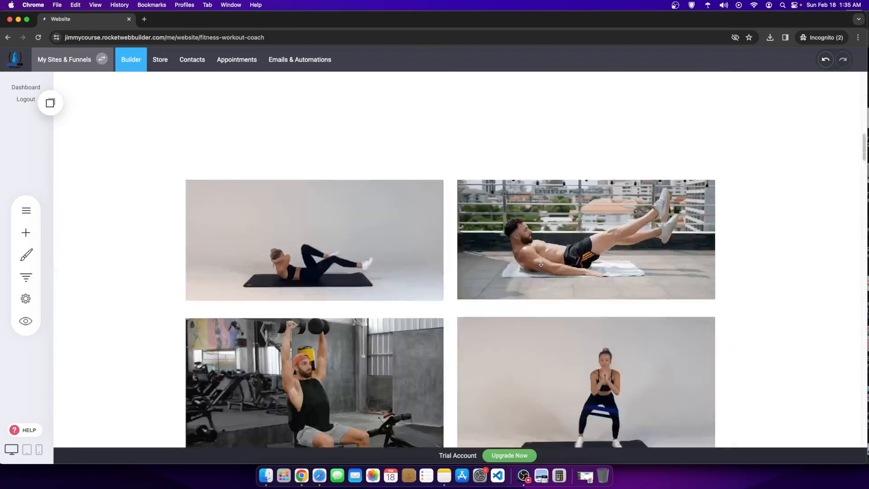
scroll(442, 267, "down", 15)
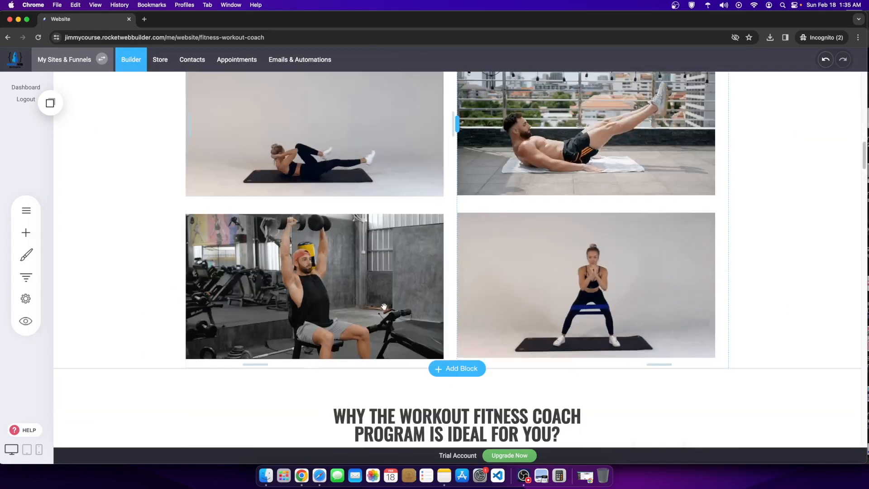
scroll(609, 265, "down", 12)
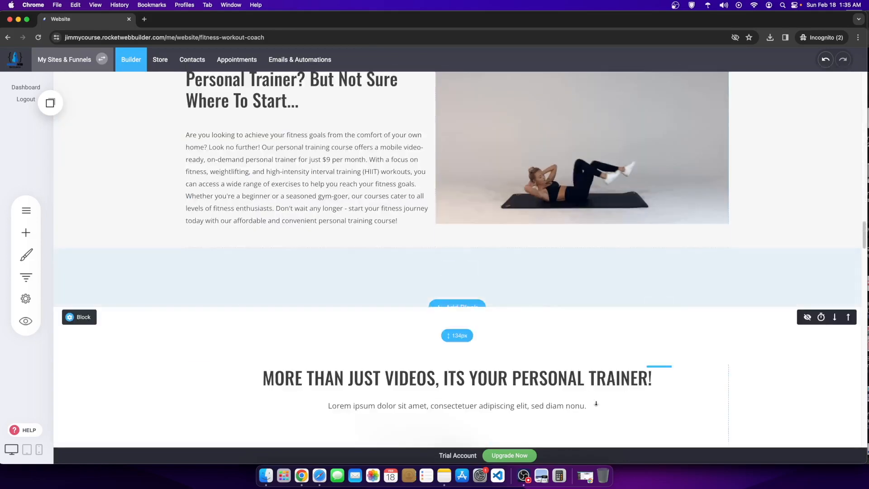
left_click(524, 475)
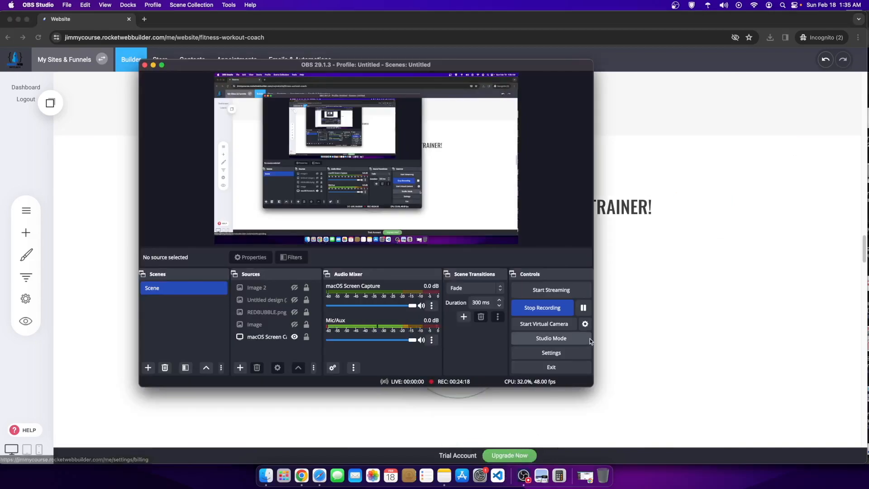
left_click(584, 307)
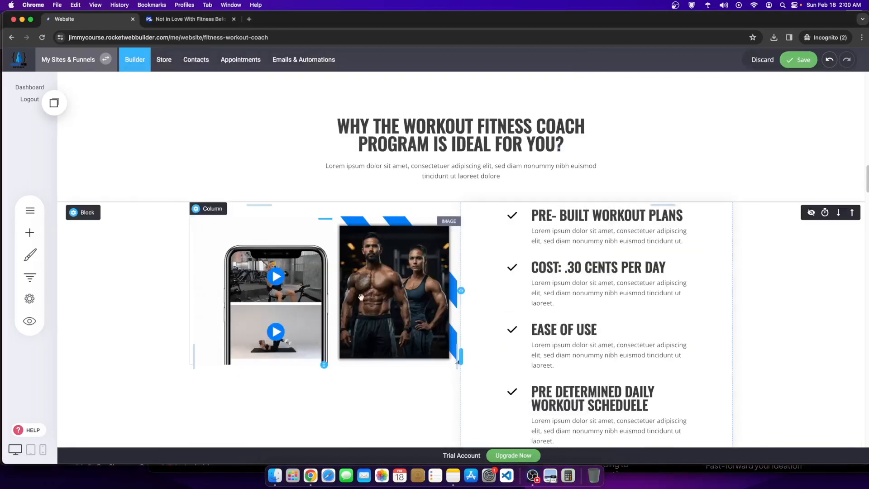
Step: Insert an Empty Block from the block library just below the benefits checklist
scroll(371, 326, "down", 1)
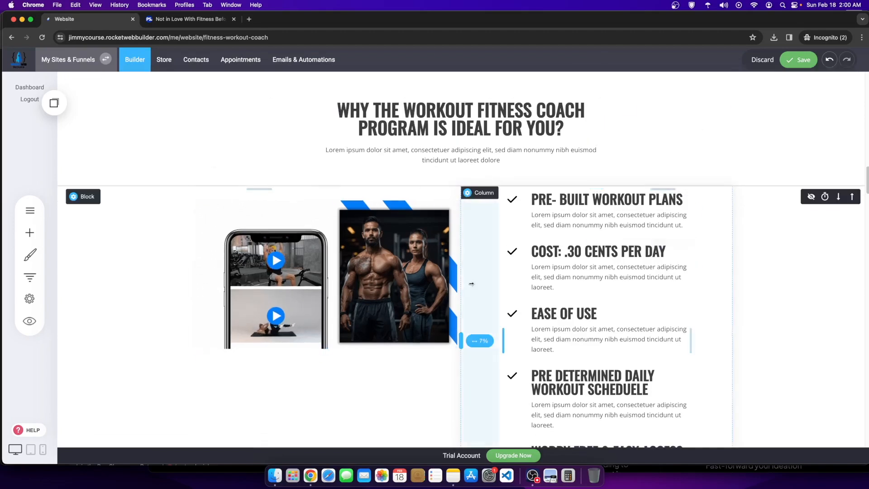
scroll(458, 289, "down", 4)
left_click(488, 396)
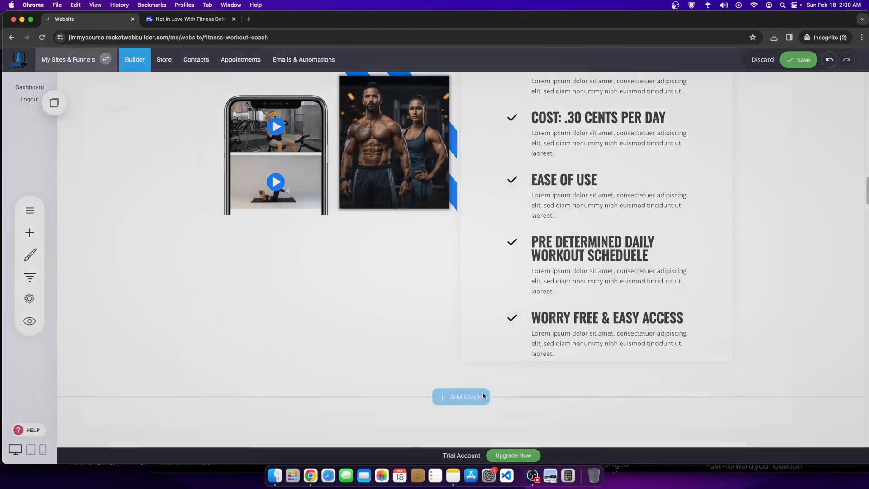
left_click(103, 344)
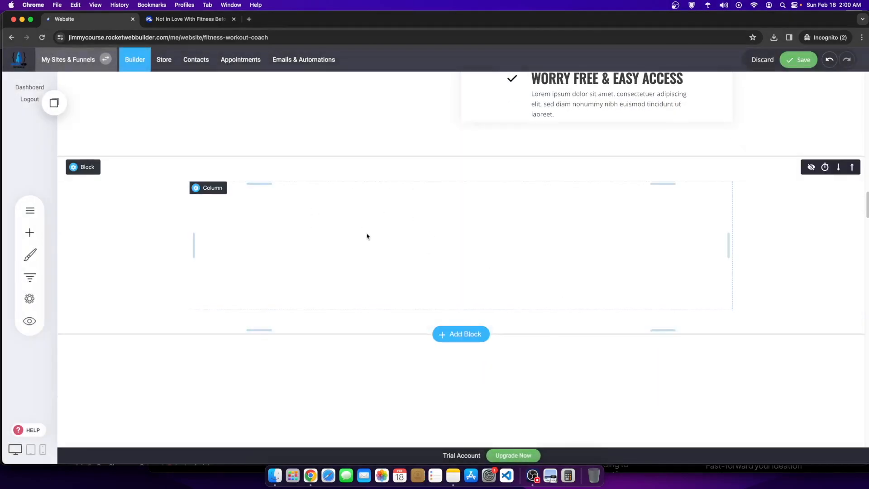
scroll(365, 262, "up", 2)
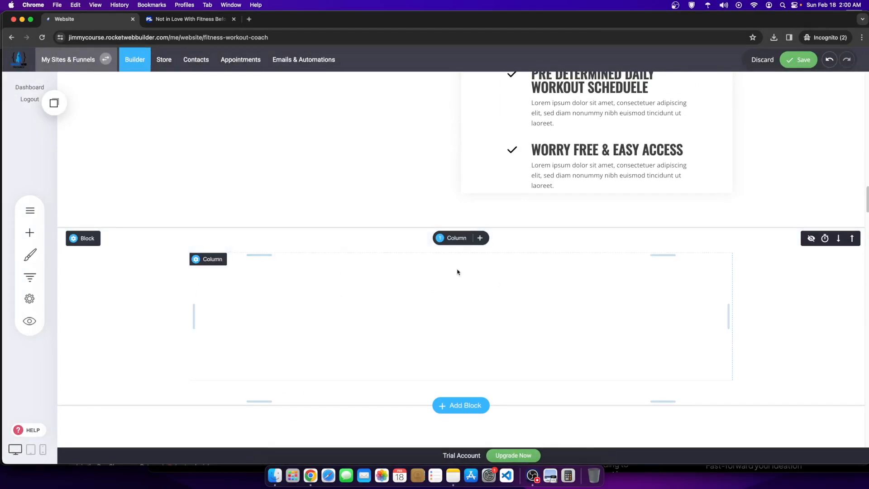
Step: Move the workout images into the new block, shrink its height, and shift it above the checklist
scroll(417, 270, "up", 3)
scroll(448, 346, "down", 2)
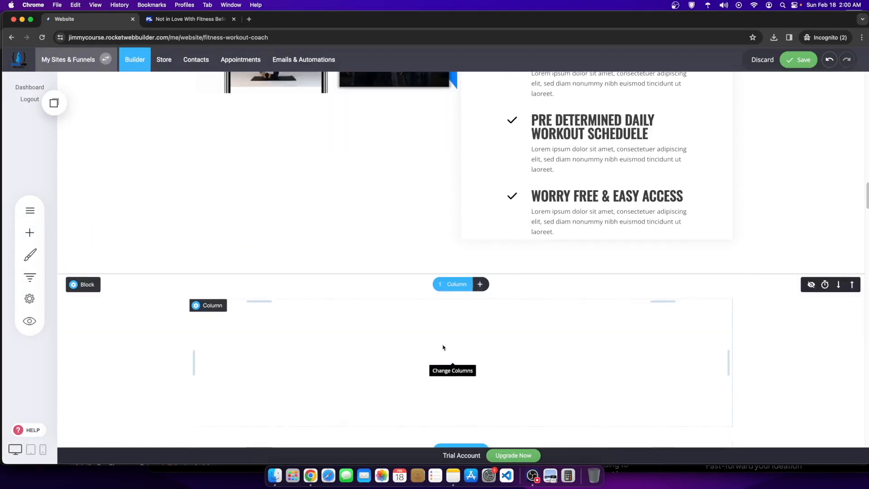
scroll(381, 222, "up", 2)
left_click_drag(492, 409, 508, 378)
scroll(506, 377, "down", 7)
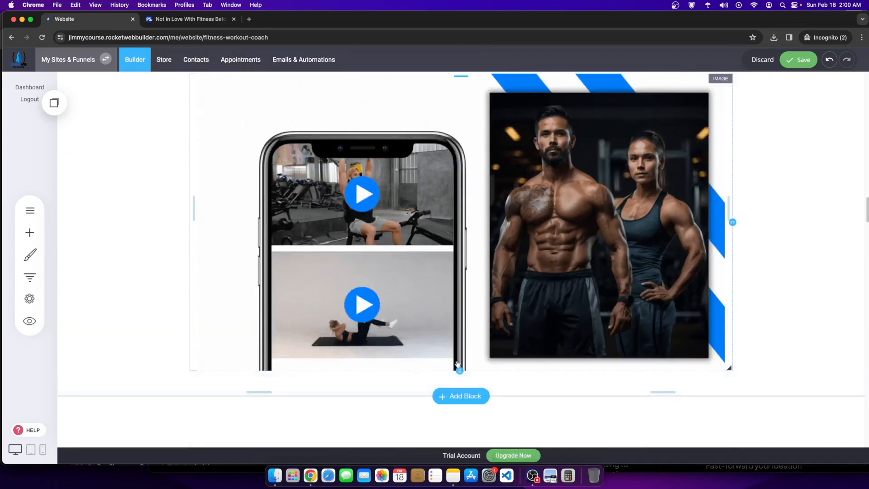
left_click_drag(459, 369, 460, 252)
scroll(529, 334, "up", 2)
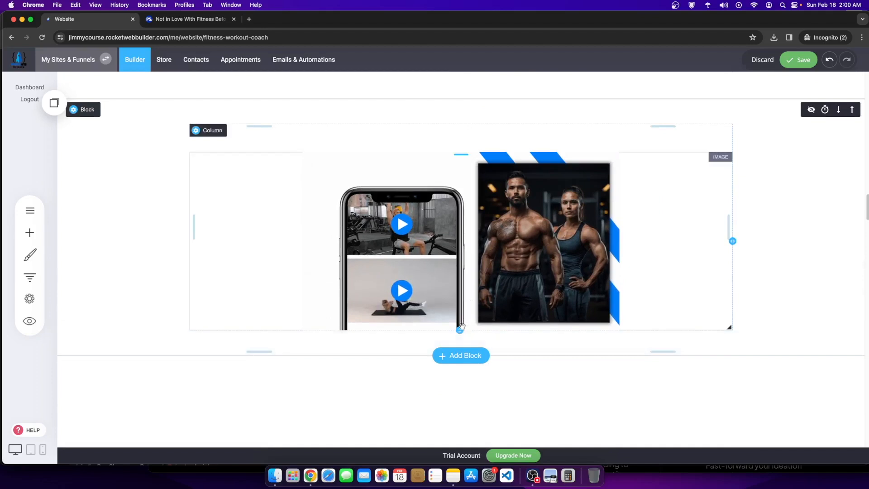
left_click_drag(460, 330, 461, 305)
scroll(503, 310, "up", 3)
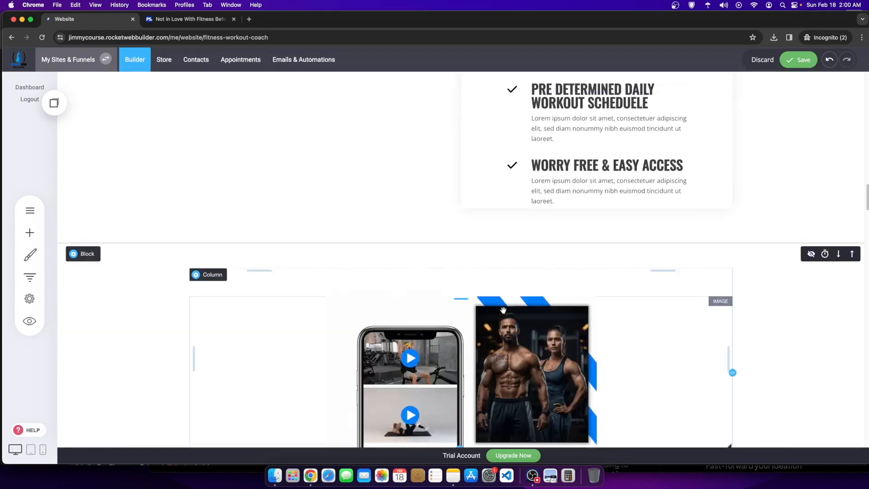
left_click(851, 253)
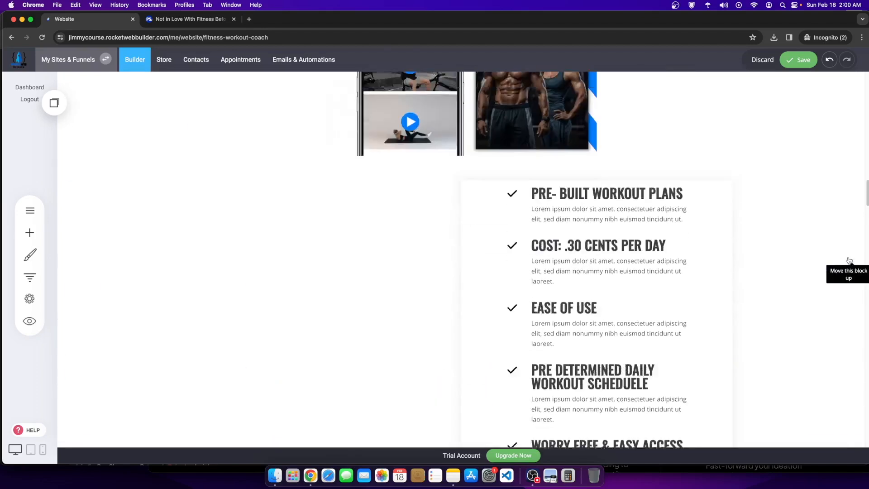
Step: Reflow the benefits checklist into a single full-width column
scroll(662, 271, "down", 3)
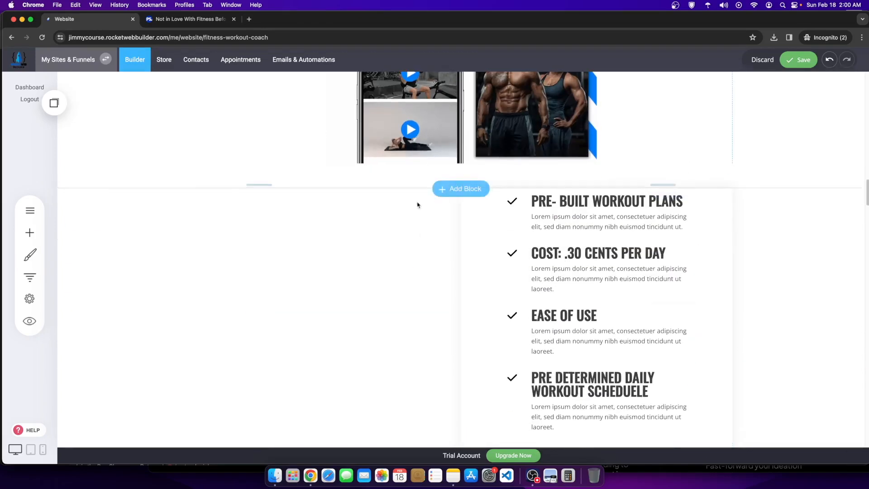
left_click(453, 198)
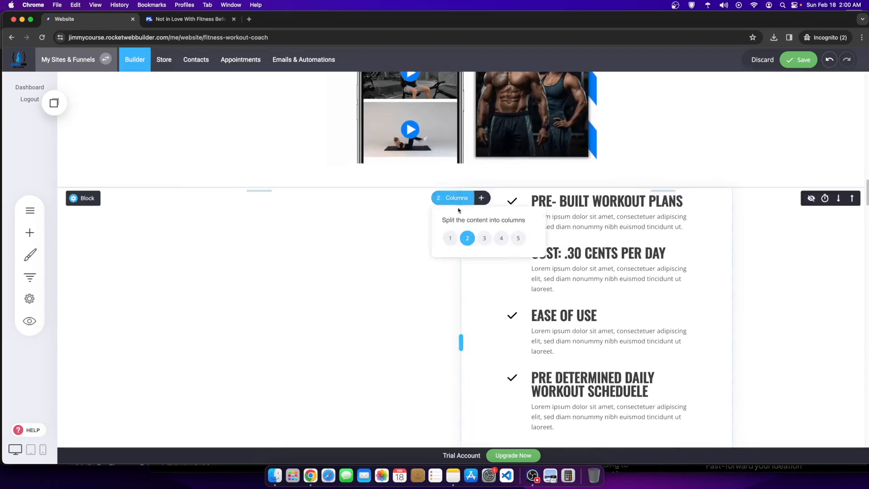
left_click(451, 238)
Step: Give the checklist column an Outer shadow in its Column Settings
scroll(489, 346, "down", 2)
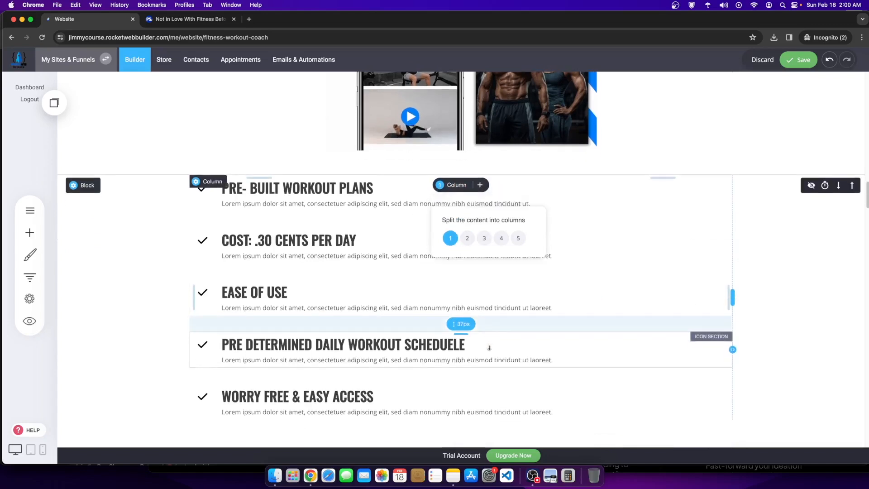
left_click(211, 153)
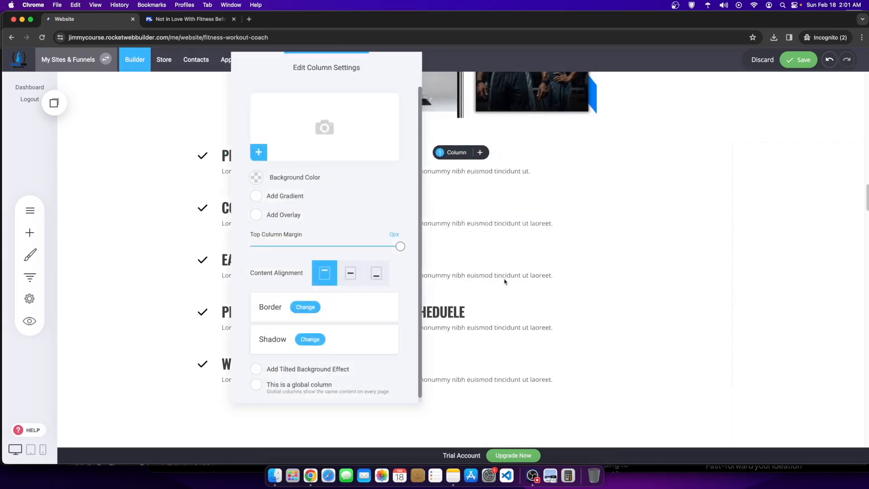
left_click(310, 339)
left_click(385, 144)
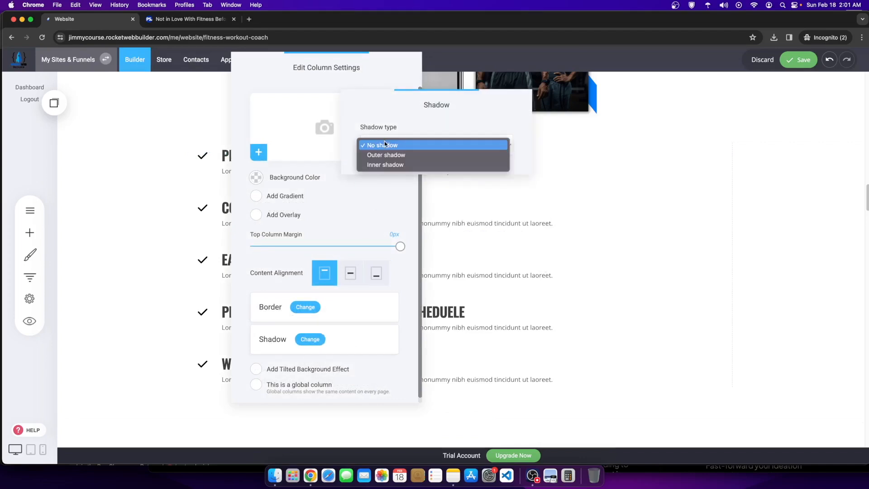
left_click(387, 153)
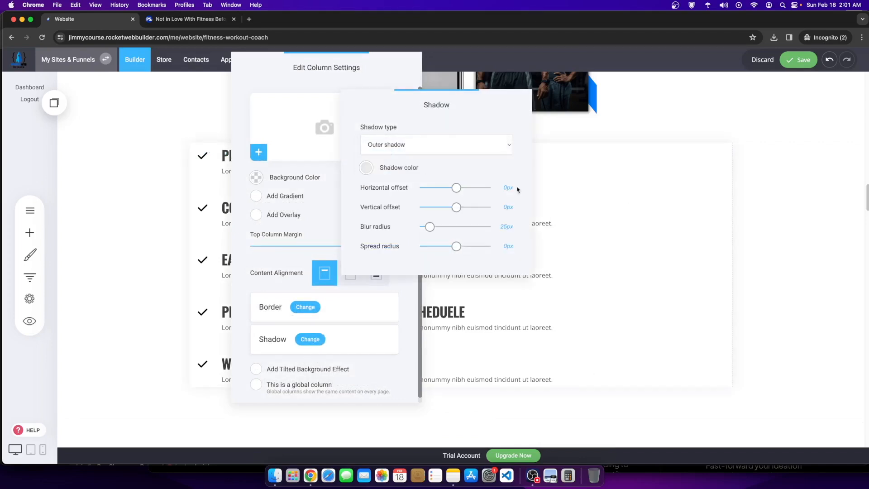
left_click(554, 224)
left_click(653, 215)
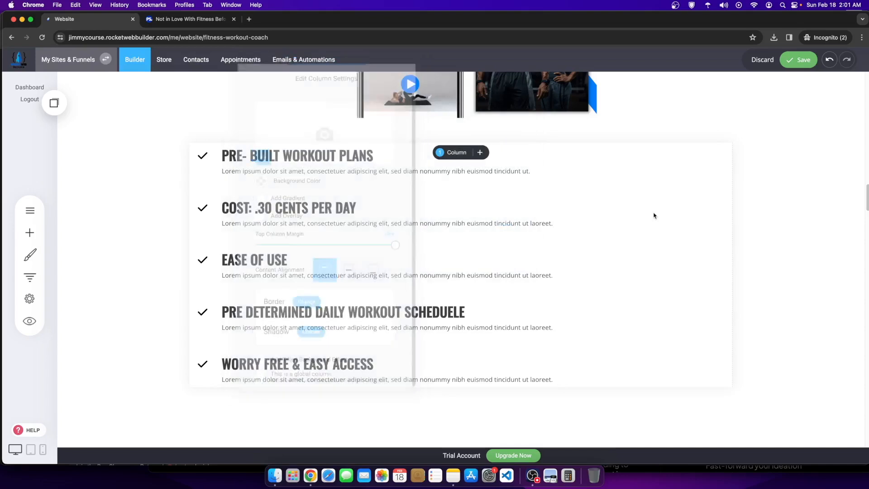
left_click(457, 156)
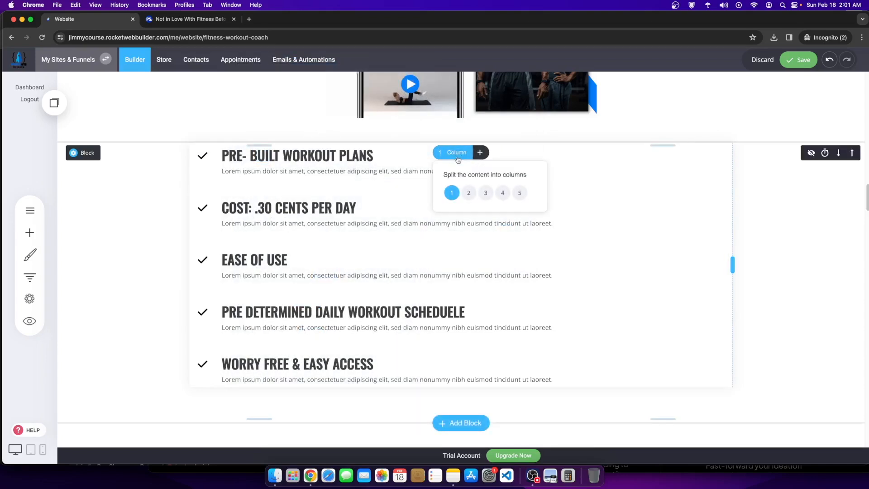
Step: Split the checklist into two columns and move COST, EASE OF USE and the daily schedule item right
left_click(470, 194)
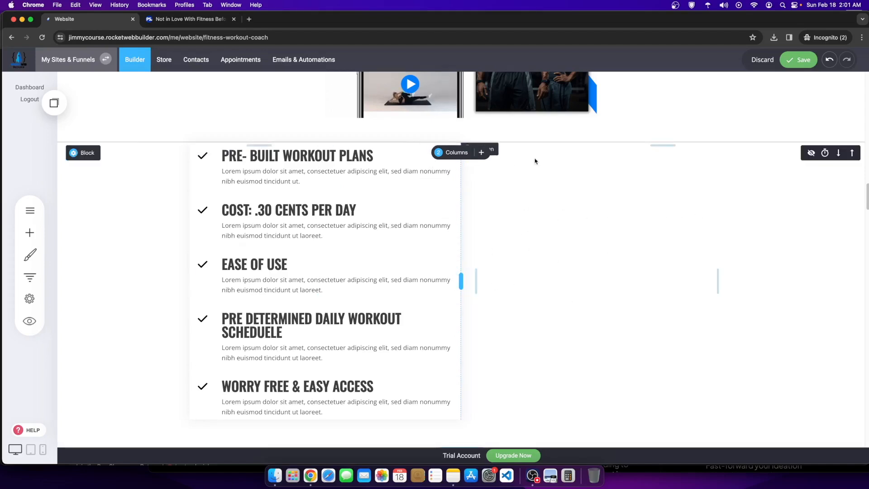
scroll(368, 319, "up", 3)
left_click_drag(348, 298, 589, 245)
left_click_drag(279, 294, 674, 291)
left_click_drag(344, 308, 588, 358)
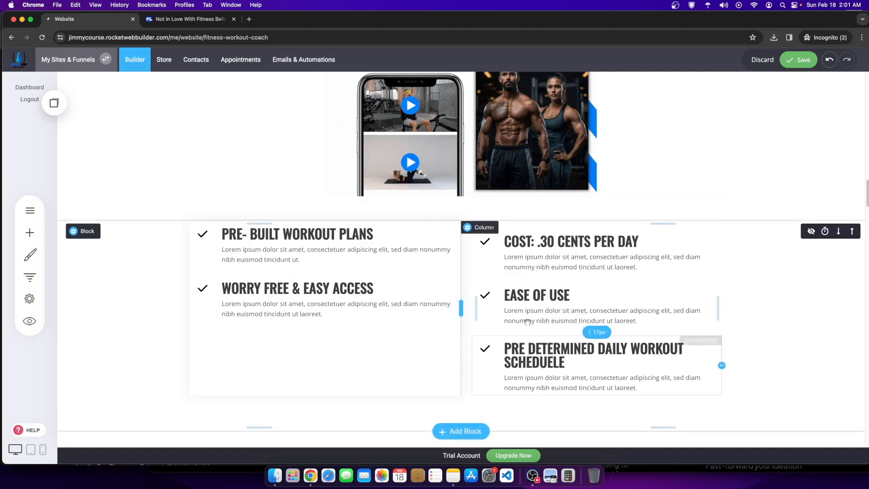
Step: Give the right checklist column an Outer shadow
left_click(479, 228)
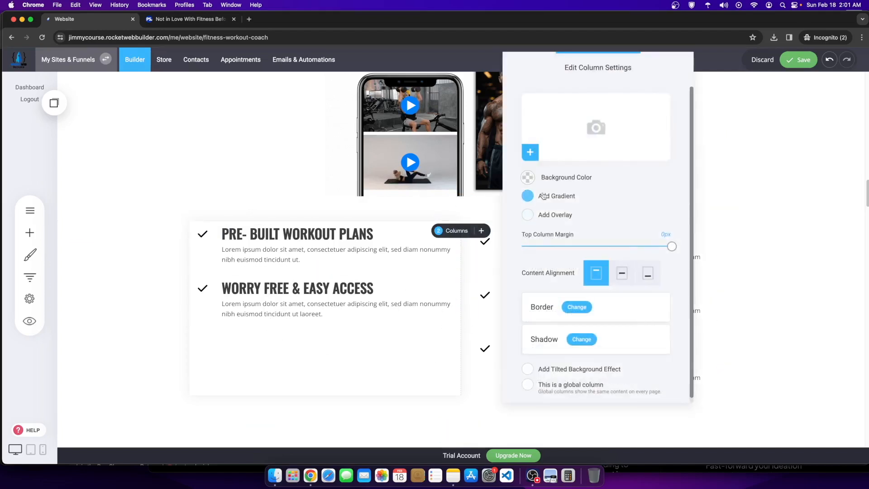
left_click(579, 345)
left_click(399, 146)
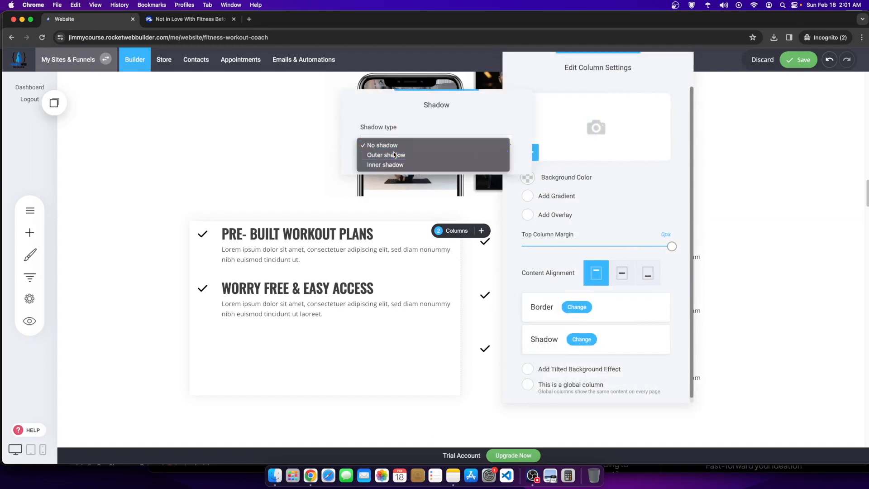
left_click(395, 155)
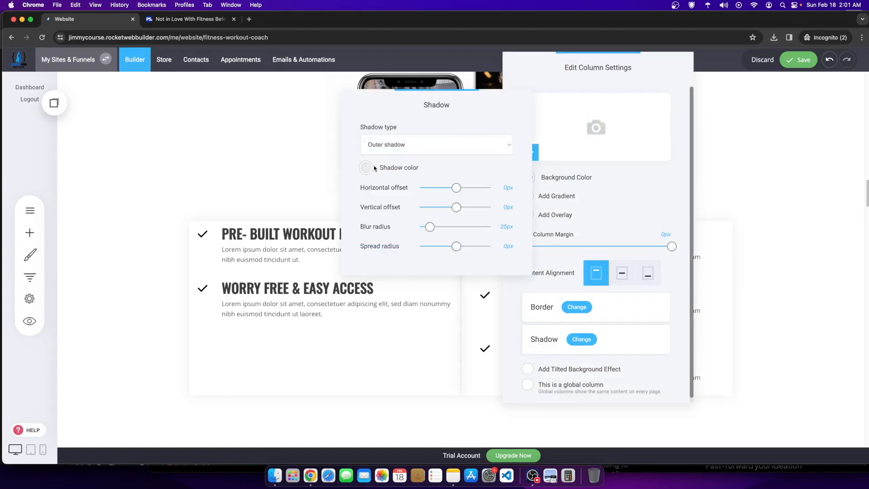
left_click(394, 143)
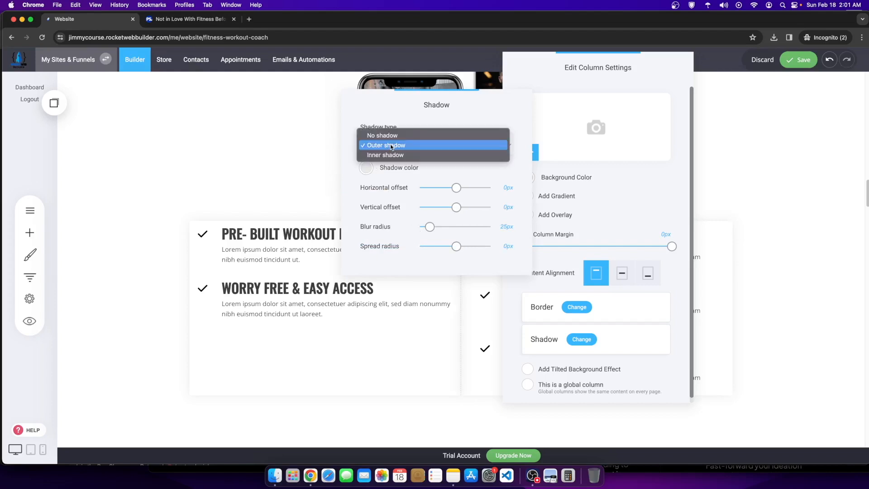
left_click(730, 229)
left_click(730, 229)
left_click(730, 222)
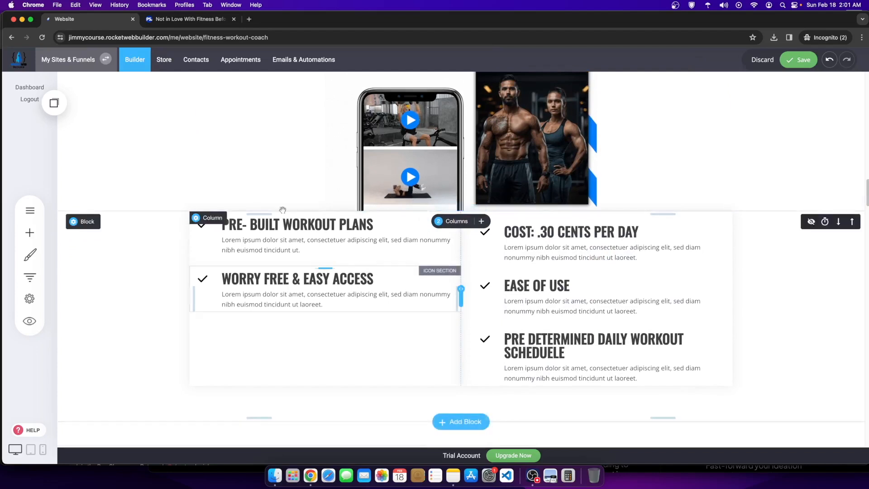
Step: Set the left column's top margin to -10px and its background colour to white
left_click(205, 220)
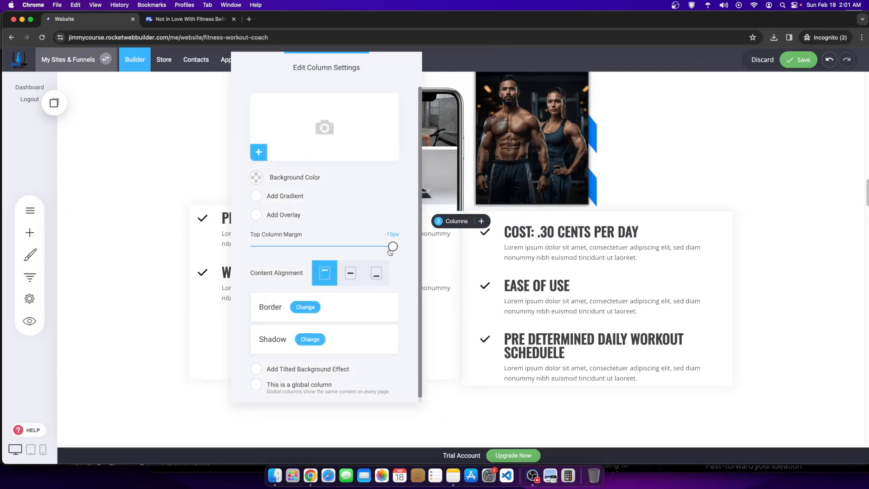
left_click_drag(372, 254, 398, 246)
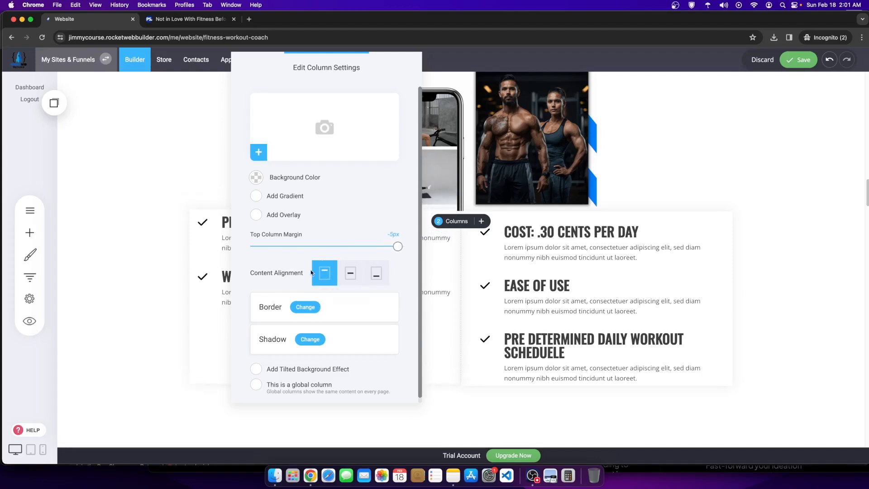
left_click(256, 177)
left_click_drag(274, 236, 246, 165)
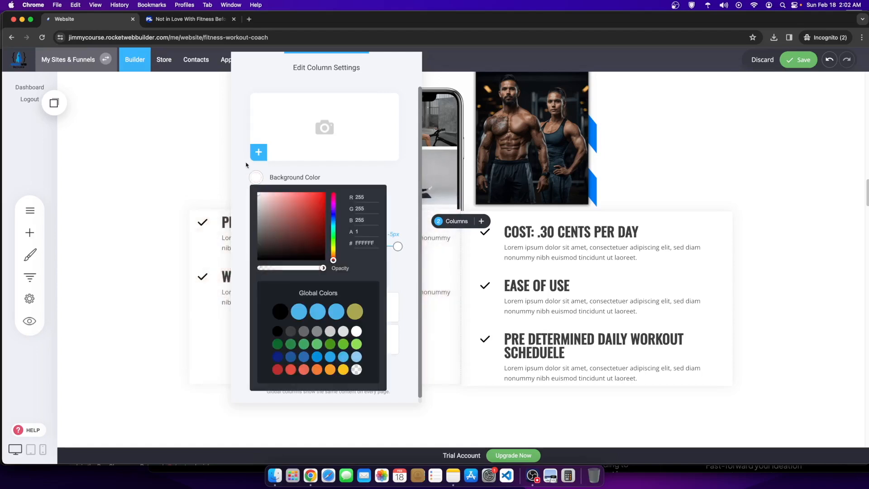
left_click(377, 121)
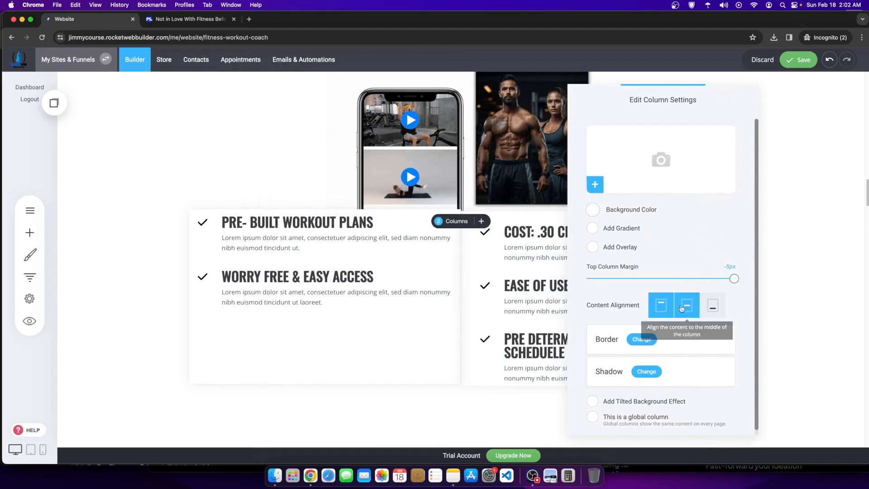
left_click_drag(733, 279, 721, 285)
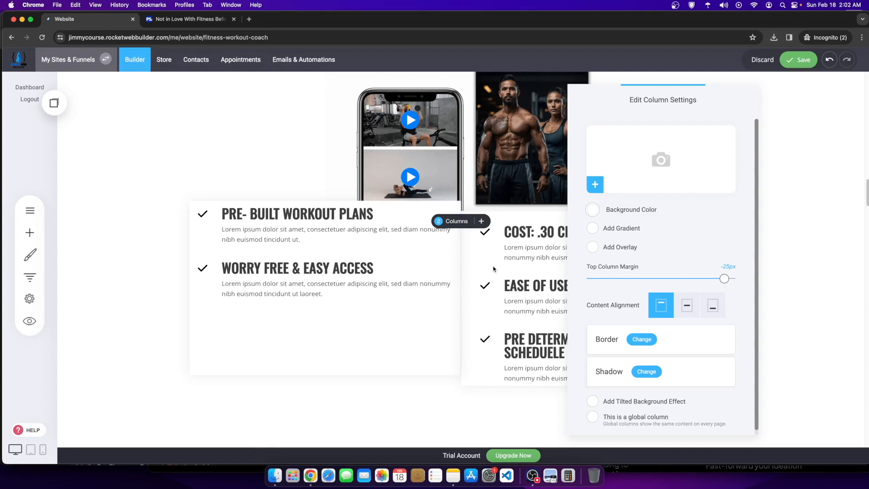
left_click(802, 218)
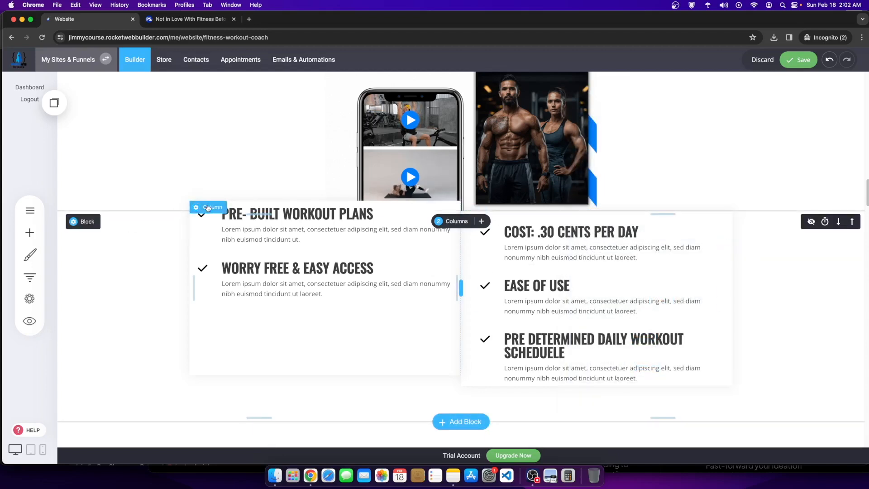
Step: Recheck the left column's settings and the right column's background colour
left_click(208, 206)
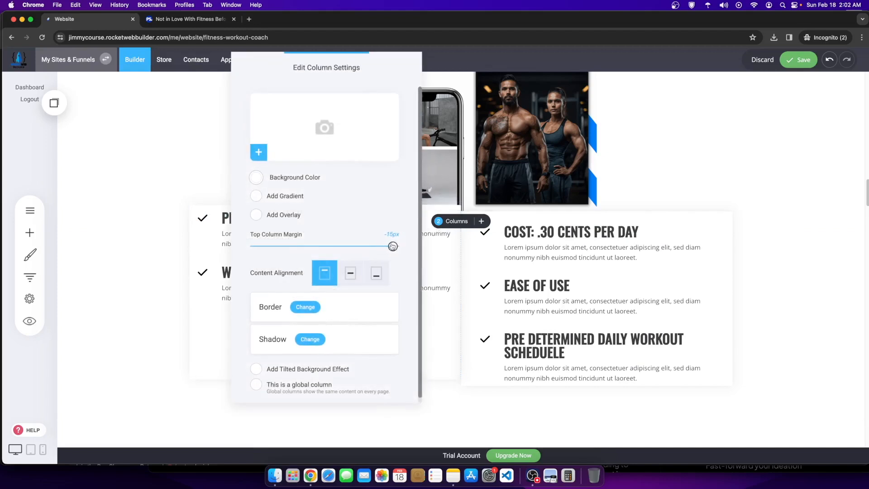
left_click(488, 243)
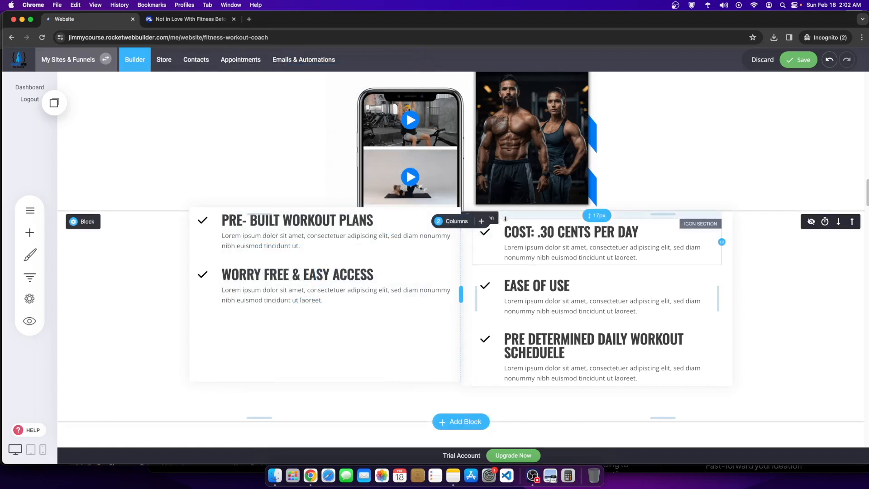
left_click(486, 220)
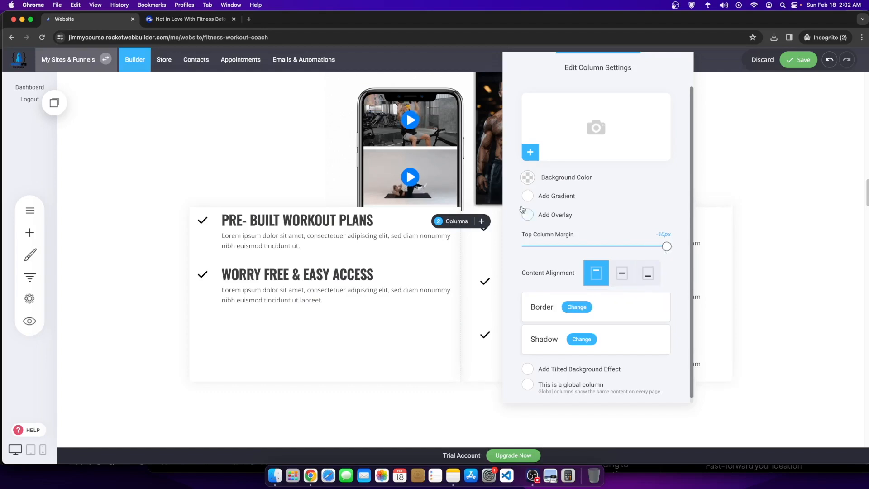
left_click(528, 177)
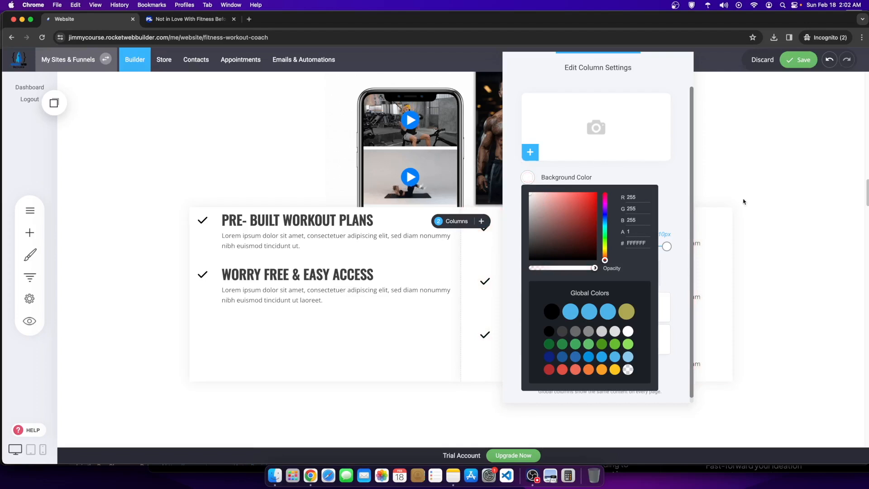
left_click(736, 204)
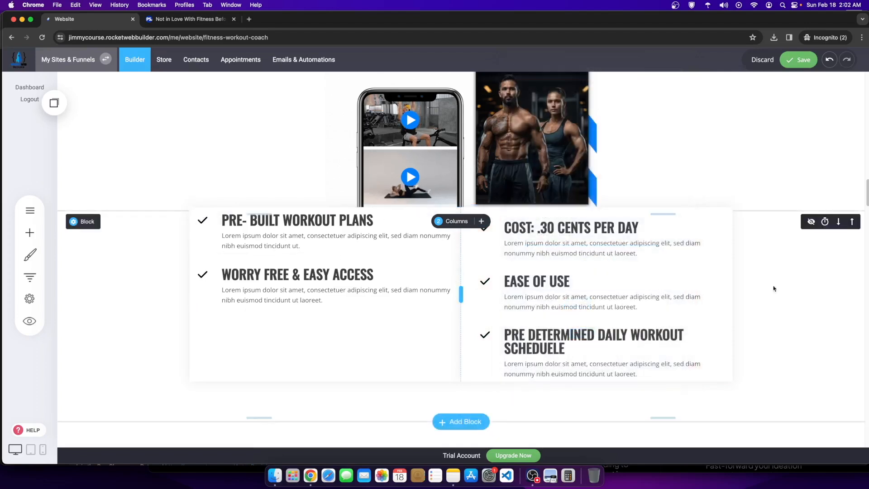
scroll(768, 311, "up", 4)
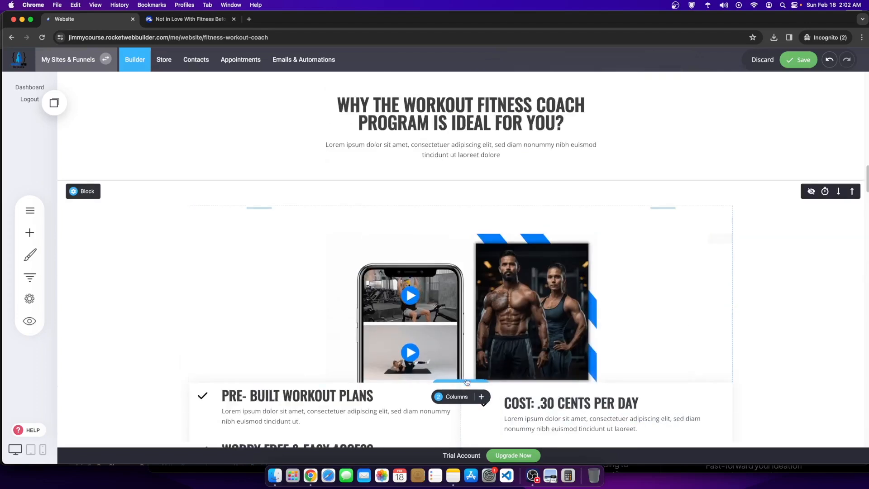
Step: Adjust the bottom padding under the phone-and-coach image section and save the page
scroll(479, 284, "down", 1)
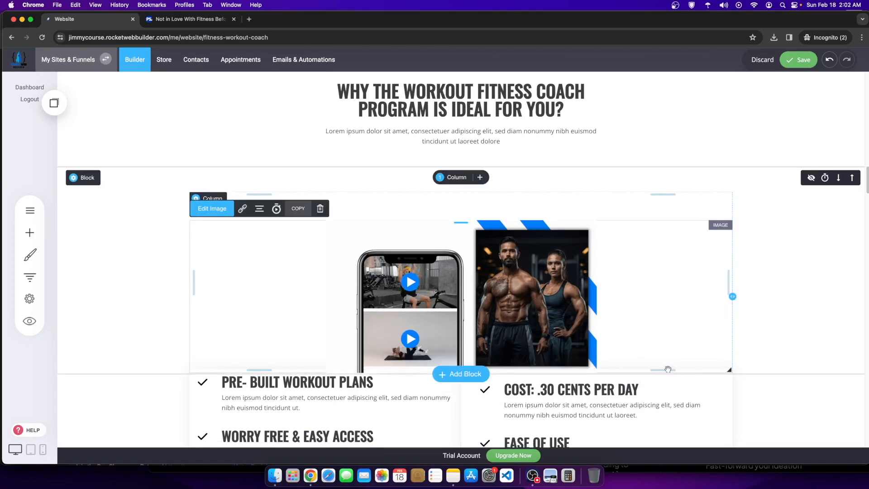
left_click_drag(668, 369, 730, 422)
scroll(452, 289, "down", 3)
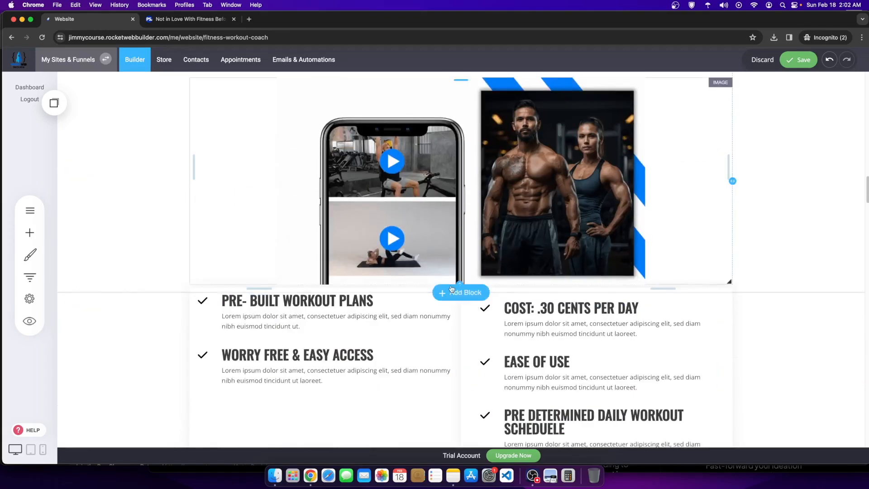
left_click_drag(429, 282, 429, 276)
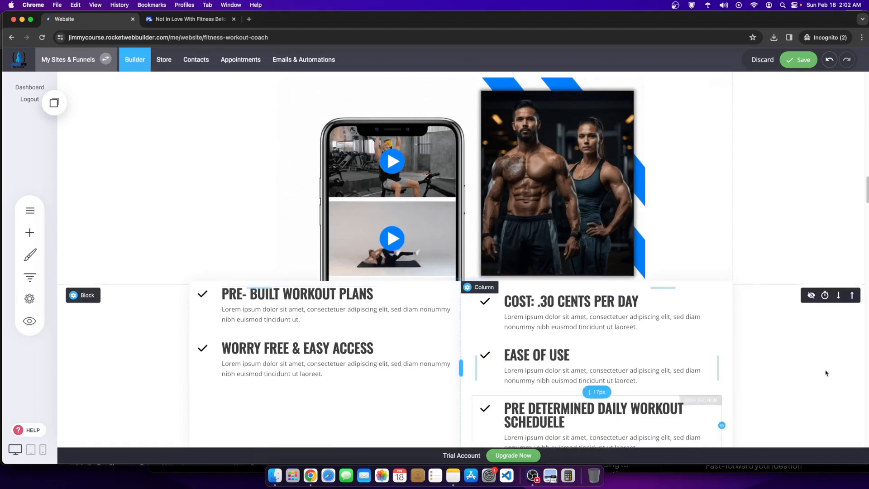
scroll(821, 269, "up", 2)
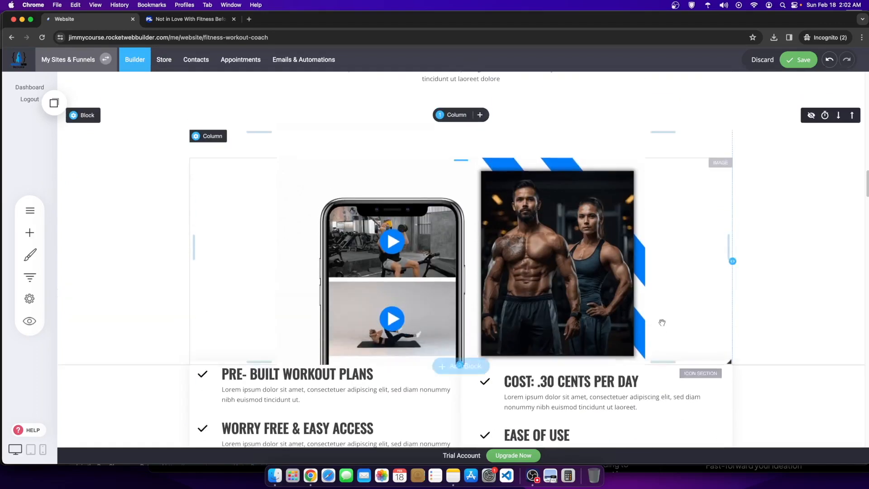
left_click(801, 60)
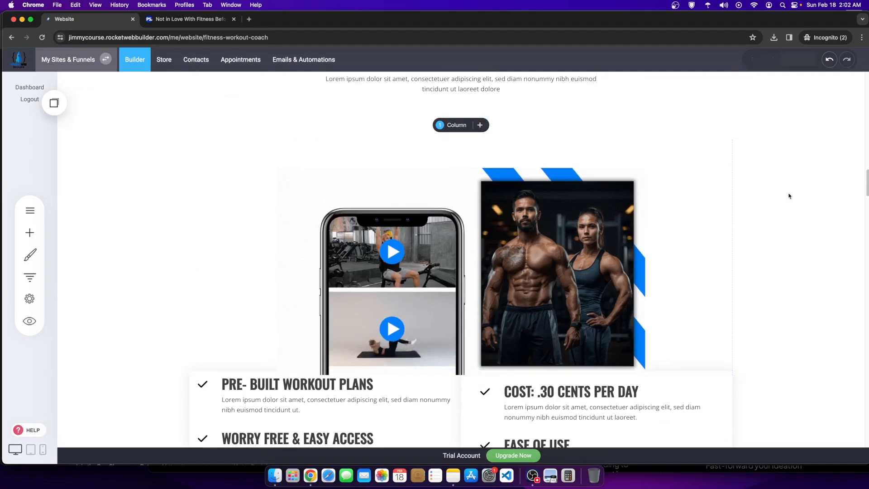
Step: Shrink the gap between the 'Why' heading and the image section
scroll(830, 268, "up", 2)
scroll(830, 268, "down", 3)
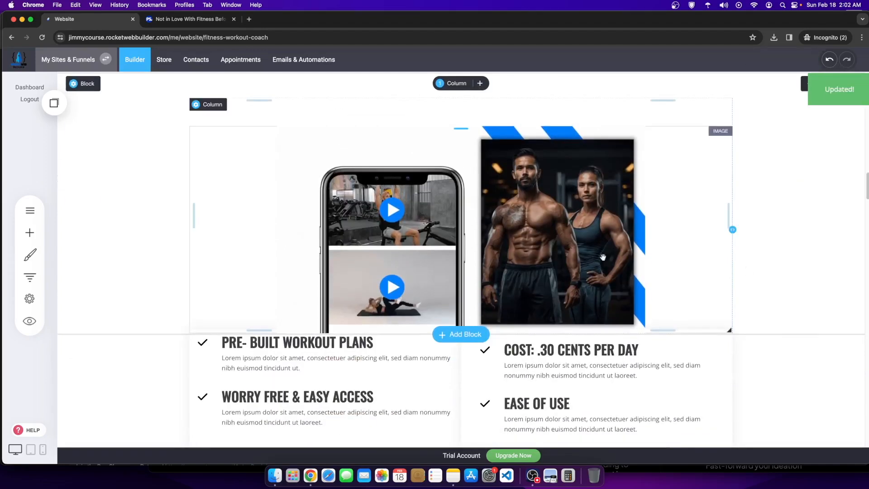
scroll(575, 273, "up", 1)
scroll(568, 278, "down", 2)
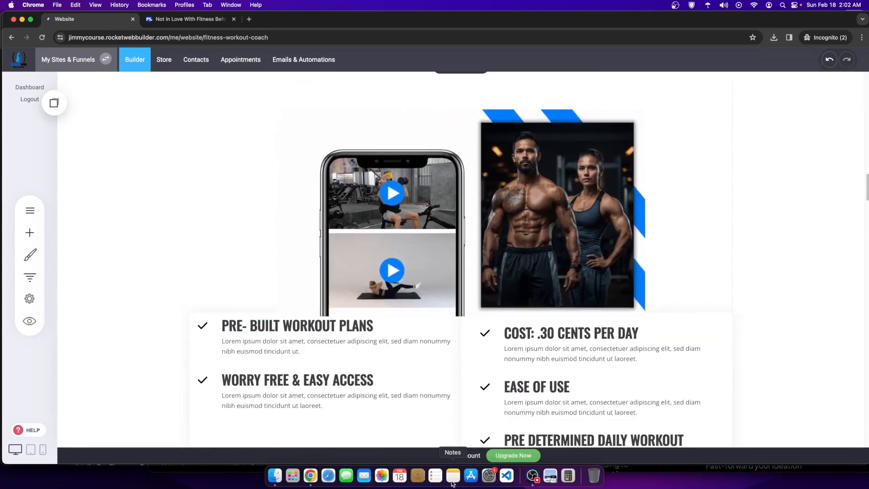
scroll(454, 283, "up", 3)
left_click_drag(460, 229, 518, 156)
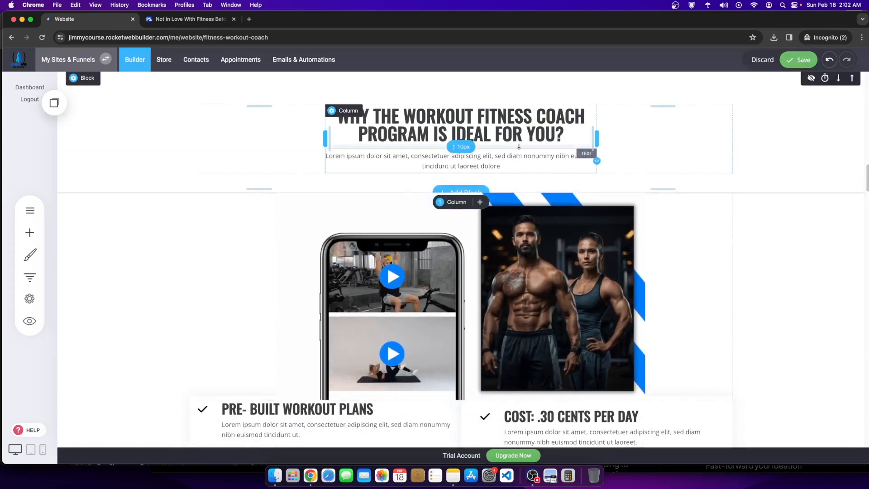
Step: Set the 'Why the Workout Fitness Coach Program' heading to font size 42
scroll(418, 266, "up", 2)
left_click(358, 190)
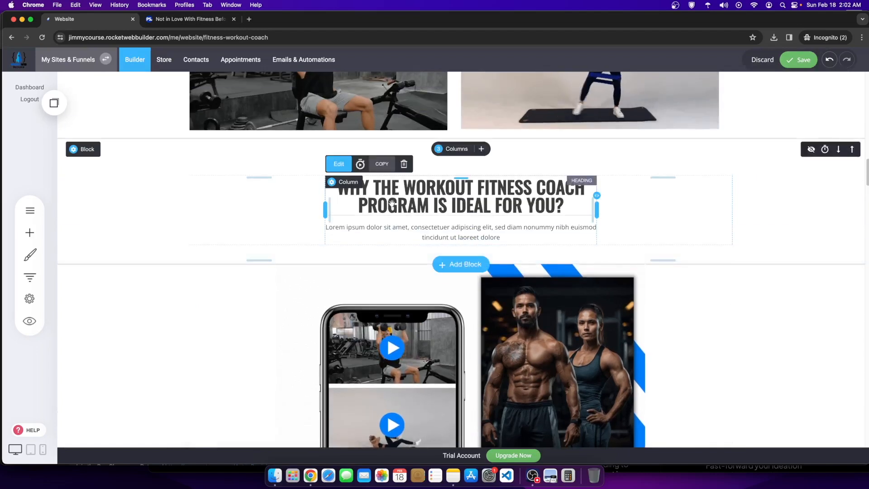
left_click_drag(372, 190, 578, 226)
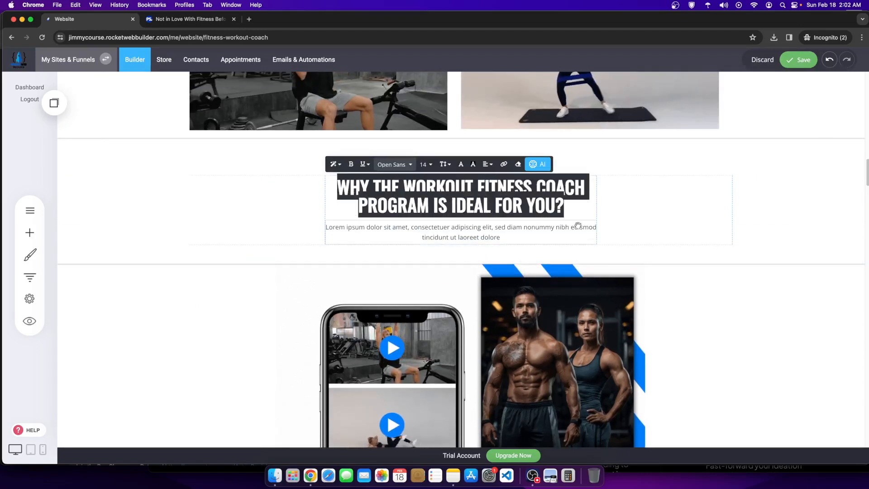
left_click(424, 164)
left_click(468, 234)
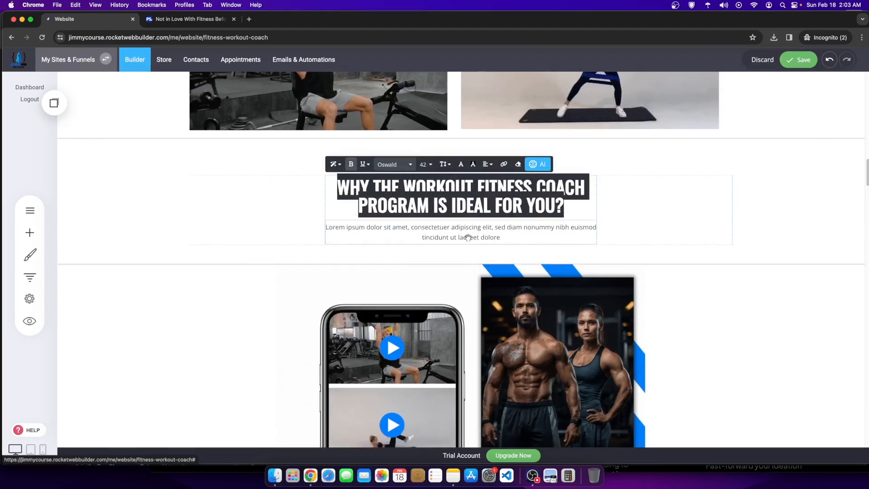
left_click(635, 203)
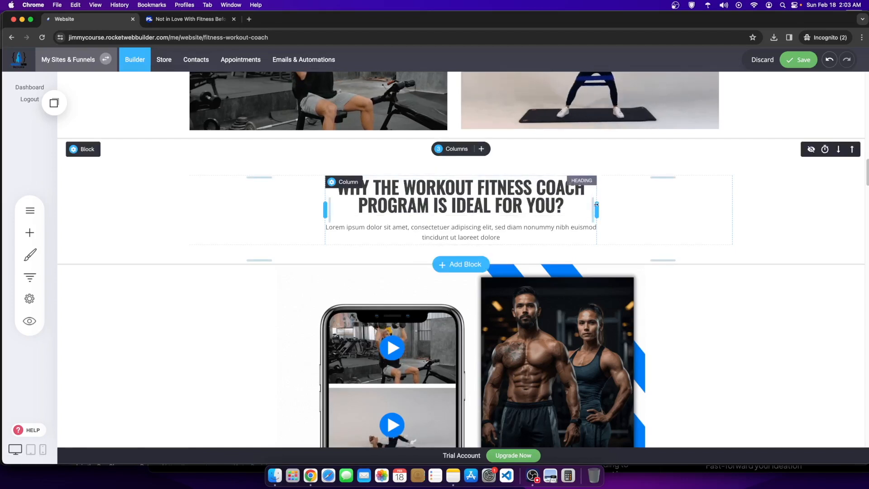
Step: Collapse the row into one full-width column and enlarge the heading to font size 90
left_click_drag(598, 206, 629, 207)
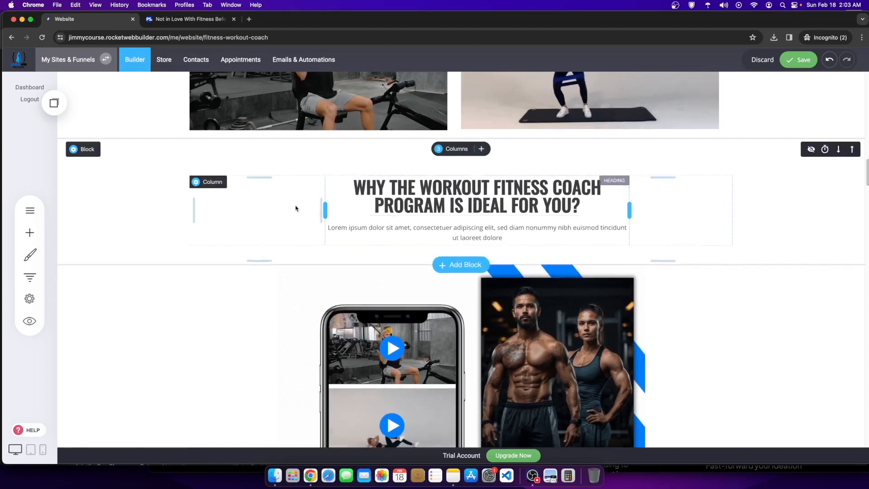
left_click(438, 149)
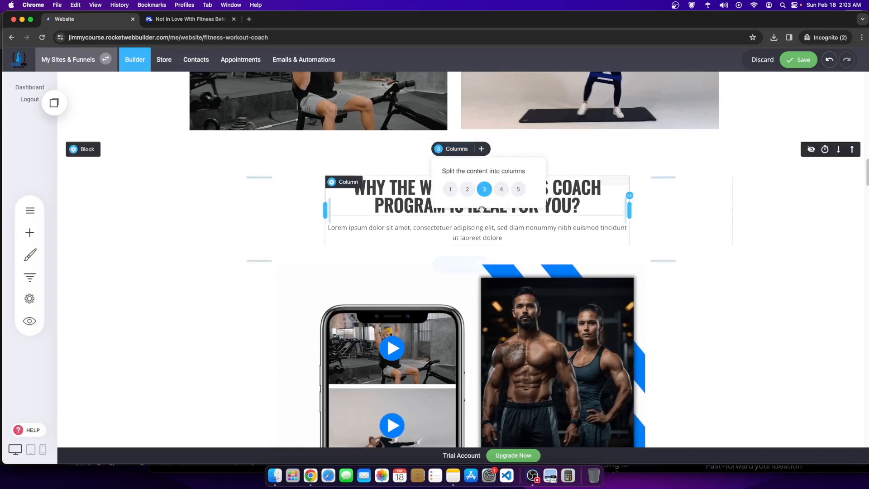
left_click(449, 189)
left_click(235, 193)
left_click(233, 191)
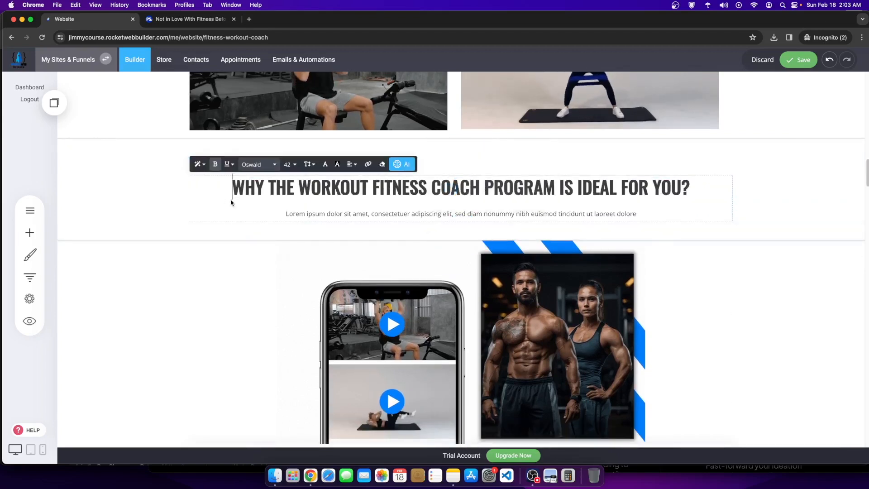
left_click_drag(231, 190, 708, 190)
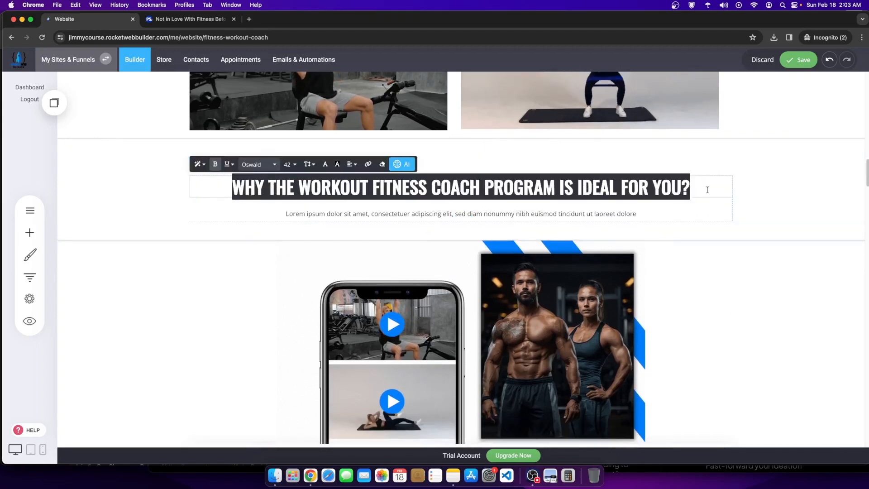
left_click(297, 170)
left_click(329, 255)
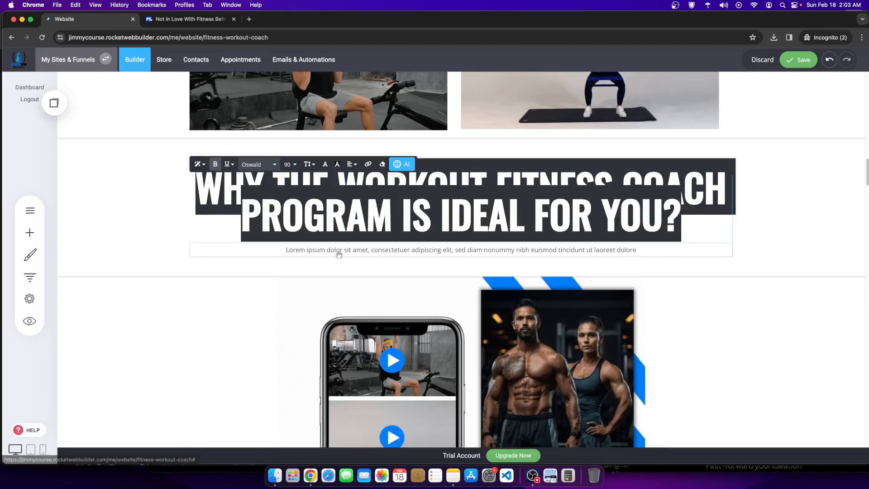
left_click(779, 241)
Step: Set the two-line heading's line height to 1.2
left_click(459, 197)
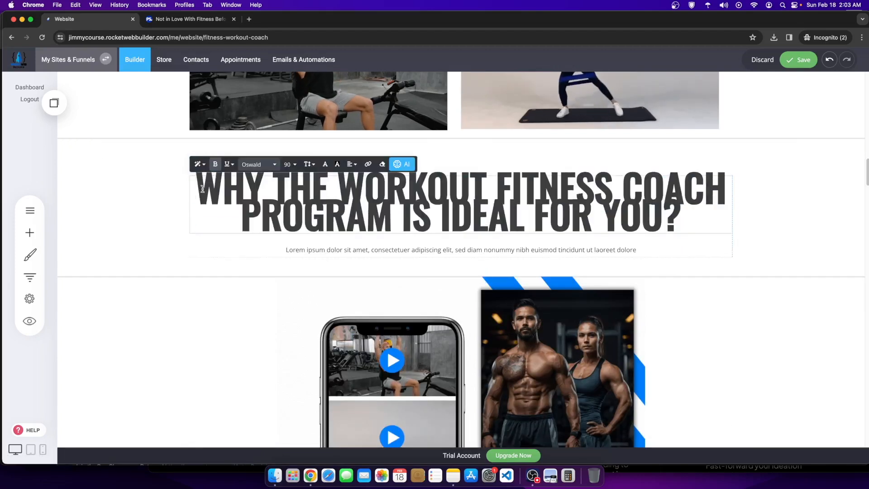
left_click_drag(203, 189, 733, 246)
left_click(312, 165)
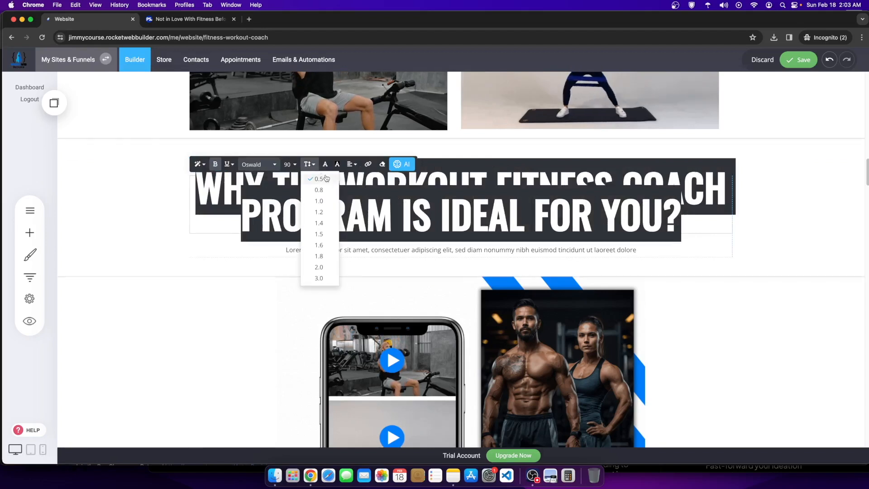
left_click(319, 211)
left_click(768, 273)
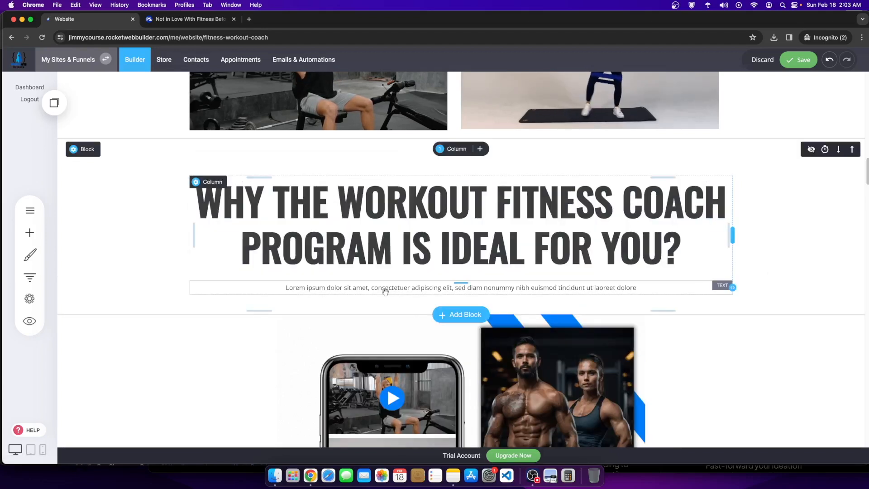
Step: Remove the spacing above the Lorem ipsum paragraph and below the heading section
left_click_drag(340, 276, 354, 273)
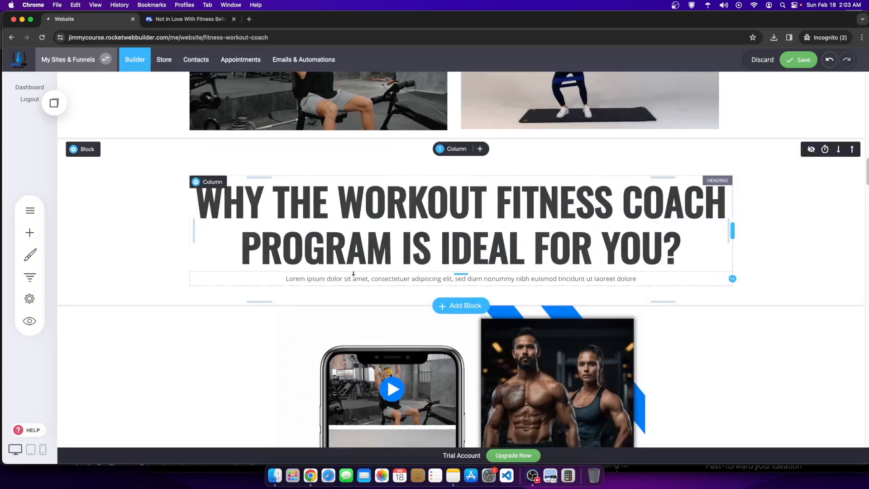
left_click(281, 277)
left_click_drag(281, 277, 656, 279)
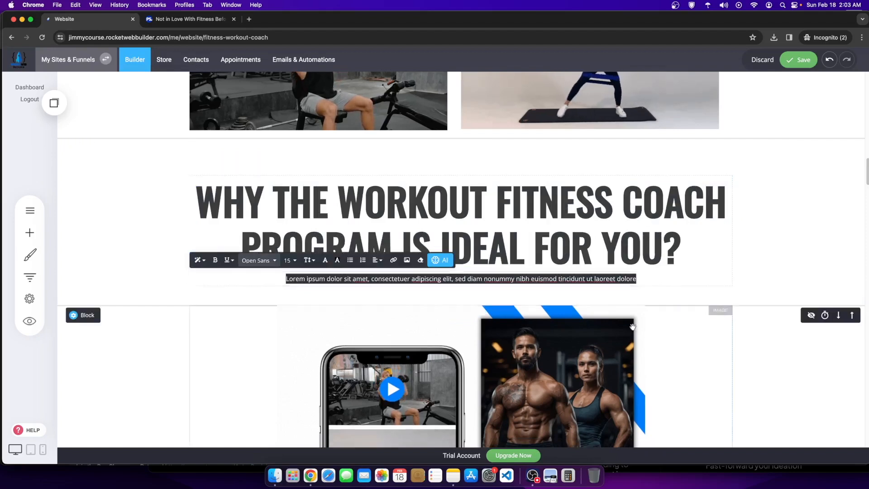
left_click(501, 296)
left_click_drag(499, 299, 502, 280)
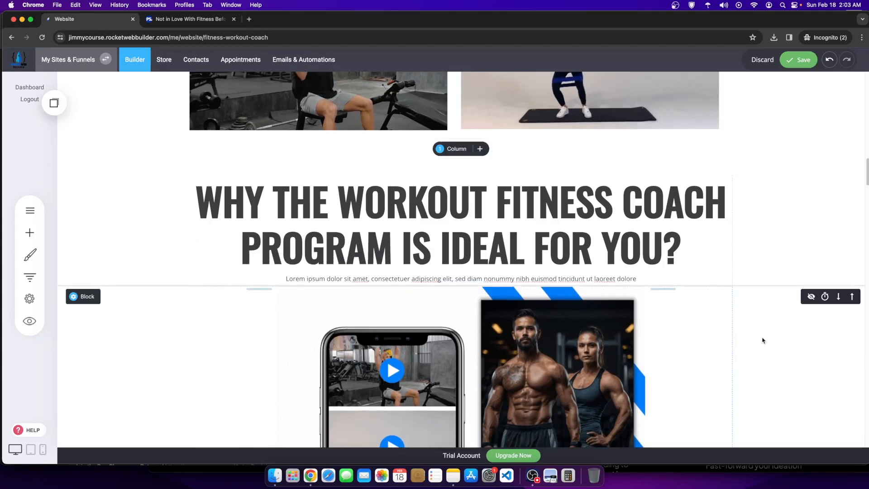
Step: Delete the Worry Free & Easy Access item and move the daily workout schedule item into the left column
scroll(344, 319, "down", 3)
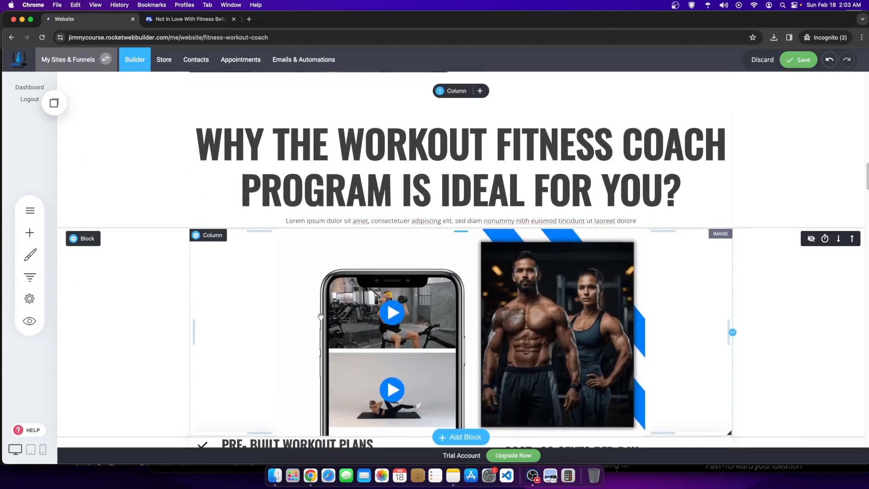
scroll(842, 298, "down", 3)
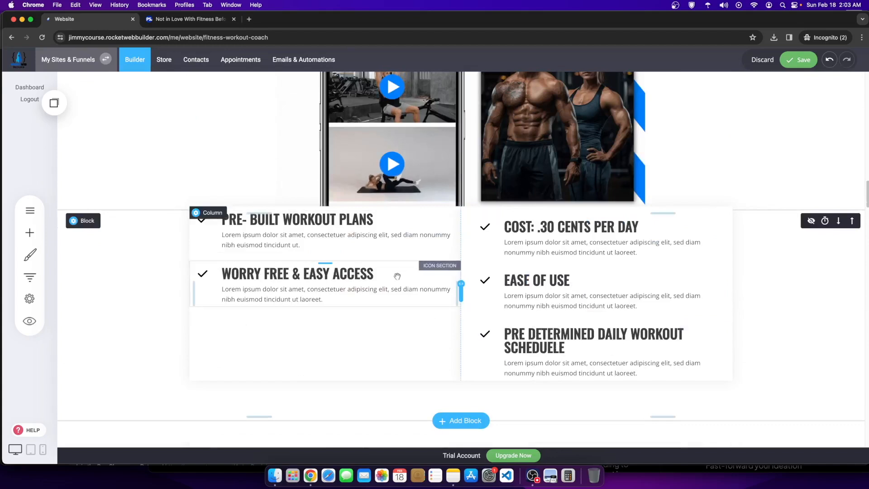
left_click(339, 287)
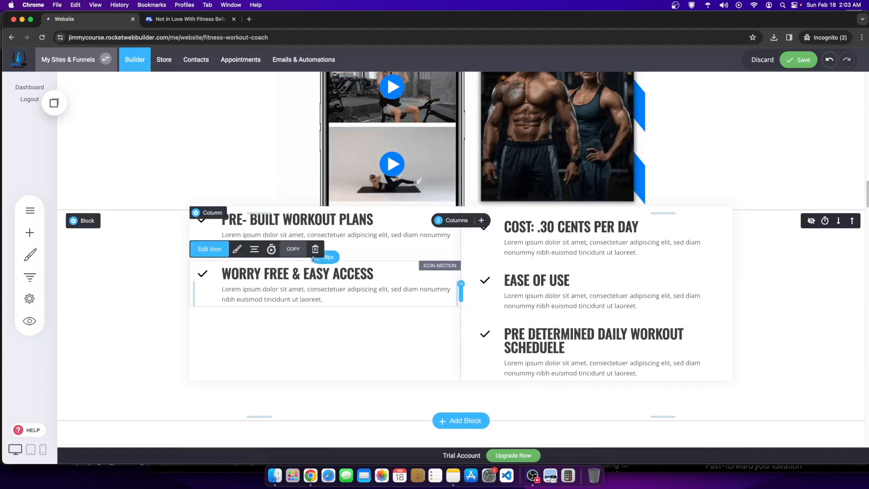
left_click(315, 249)
left_click(465, 237)
left_click_drag(548, 344, 314, 281)
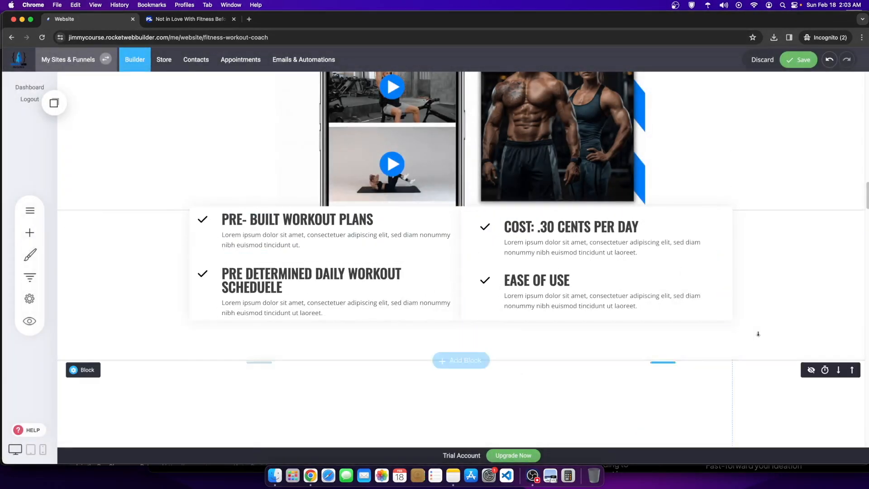
Step: Review the page layout, then bring the recording software to the front
scroll(333, 316, "up", 5)
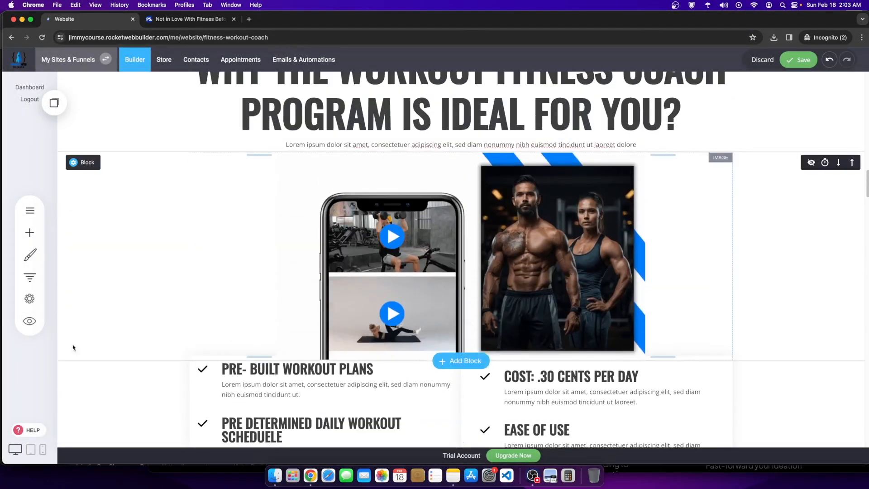
scroll(224, 371, "up", 15)
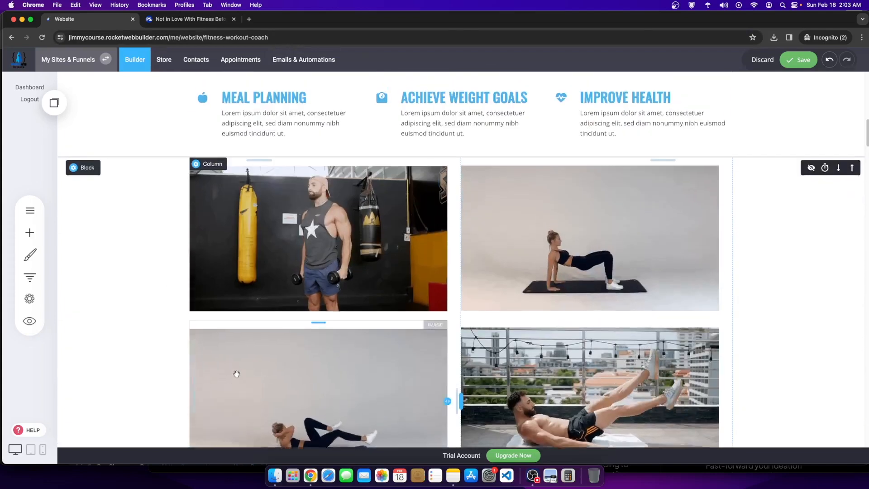
scroll(407, 348, "down", 5)
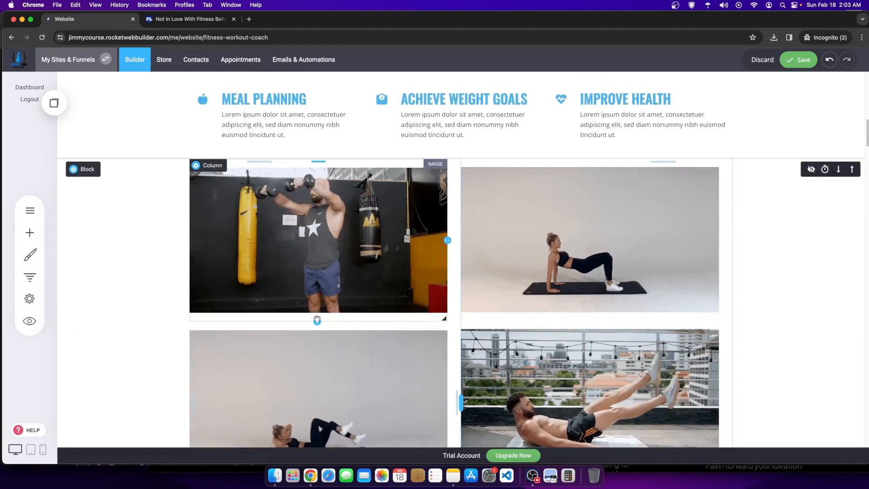
scroll(483, 324, "down", 5)
scroll(484, 324, "down", 8)
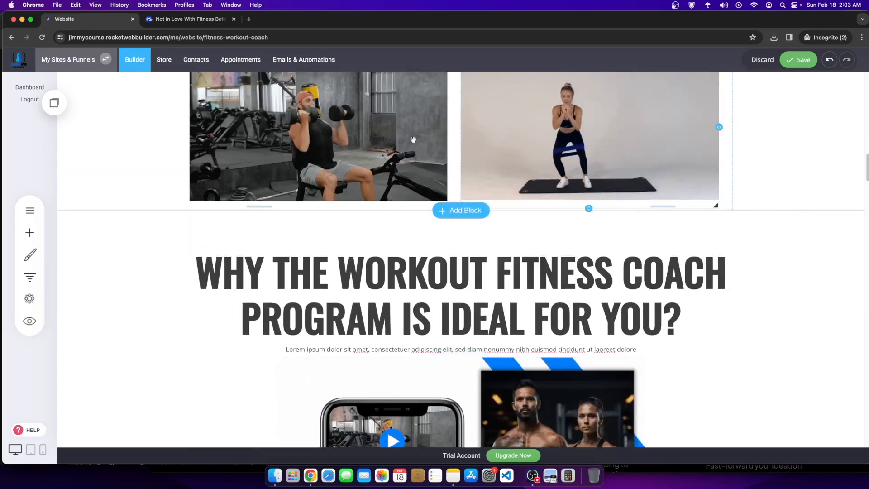
scroll(528, 232, "down", 5)
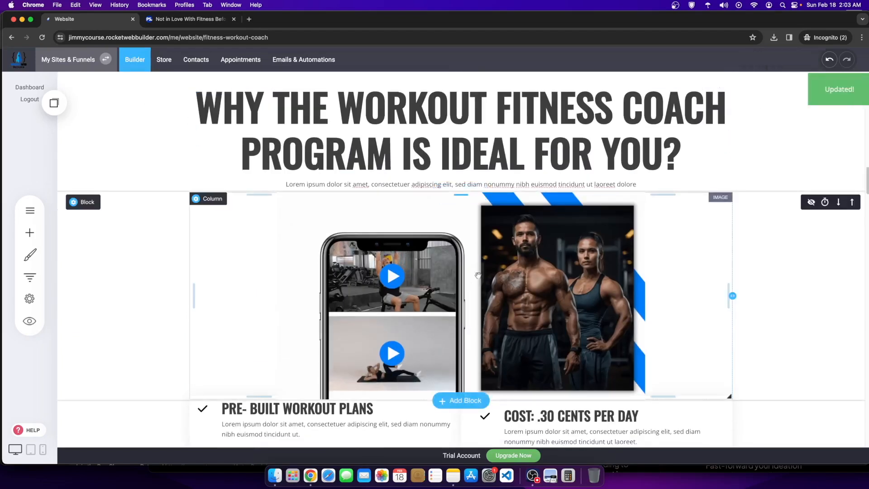
scroll(559, 324, "down", 12)
scroll(405, 196, "up", 6)
scroll(405, 197, "up", 20)
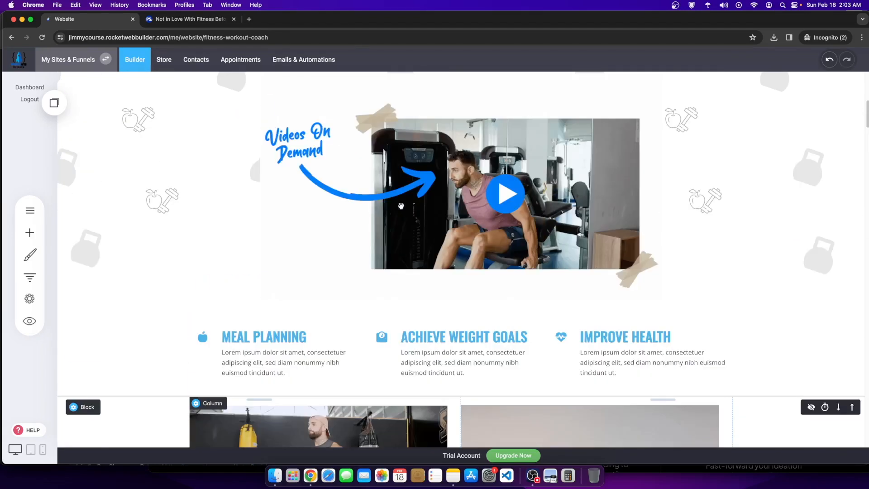
scroll(400, 213, "up", 5)
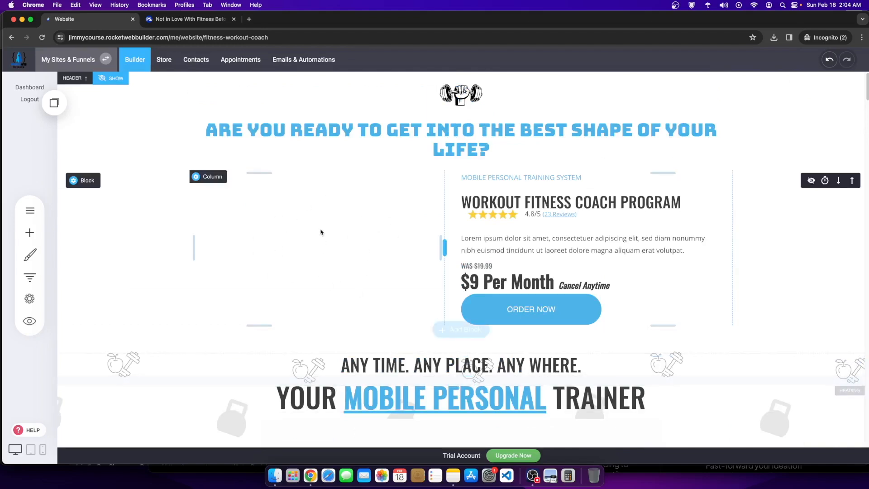
left_click(533, 476)
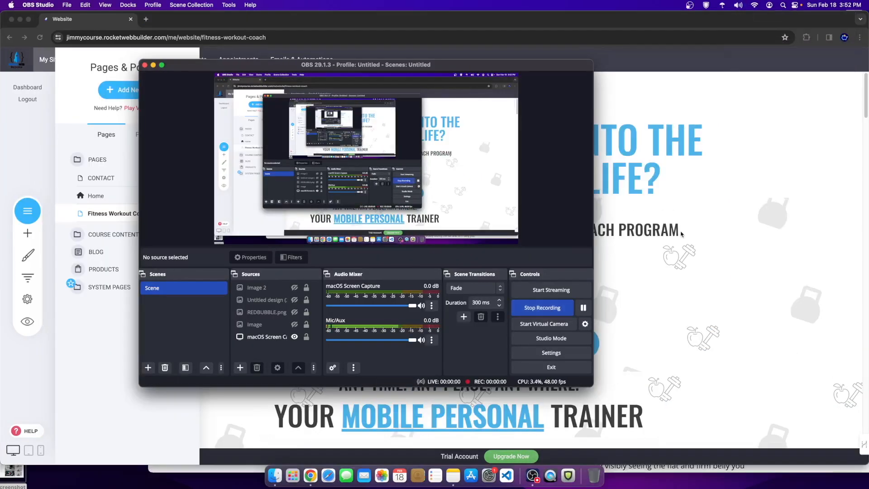
Step: Resume the paused screen recording in OBS Studio
left_click(682, 233)
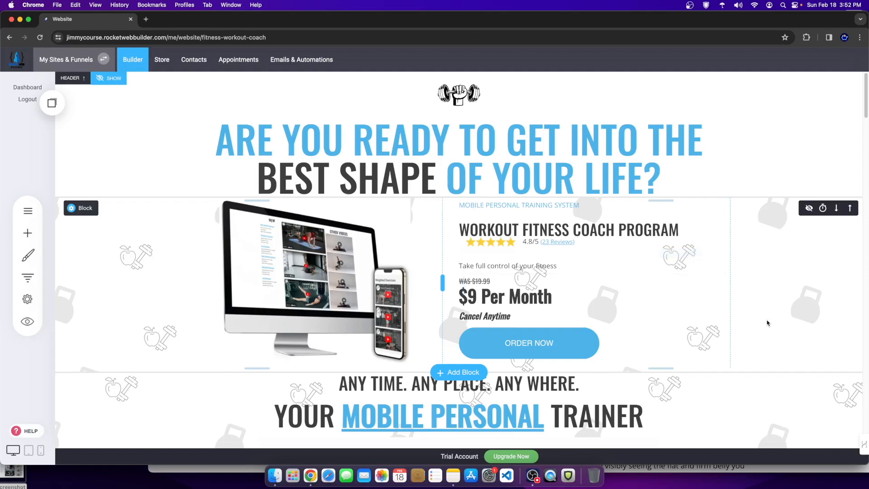
Step: Shrink the spacing above the hero's 'Take full control of your fitness' line
left_click_drag(571, 257, 572, 250)
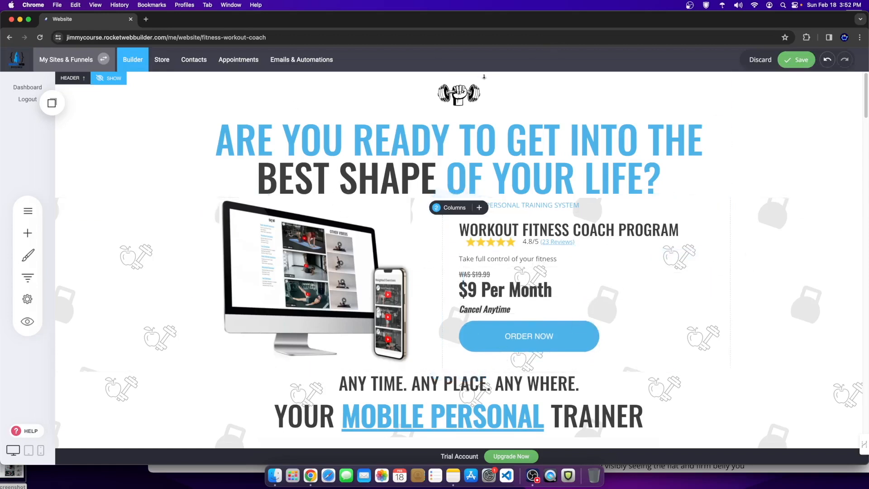
scroll(499, 177, "down", 1)
scroll(499, 177, "down", 3)
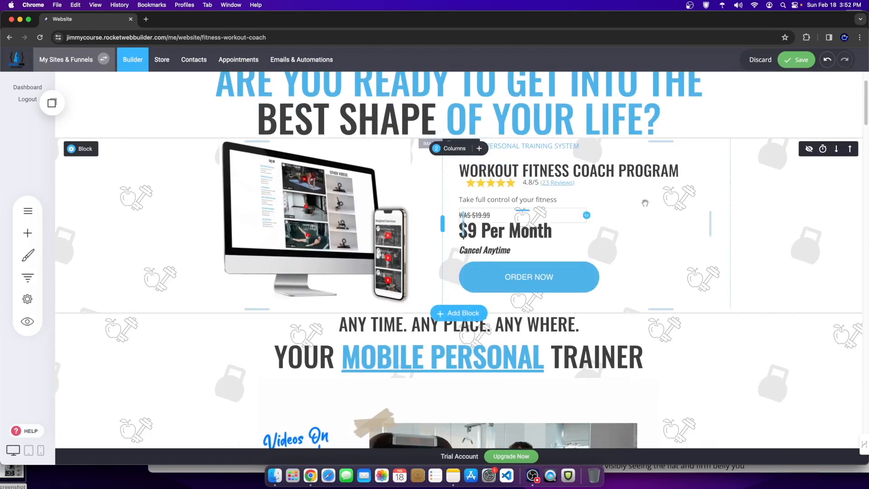
scroll(749, 160, "down", 5)
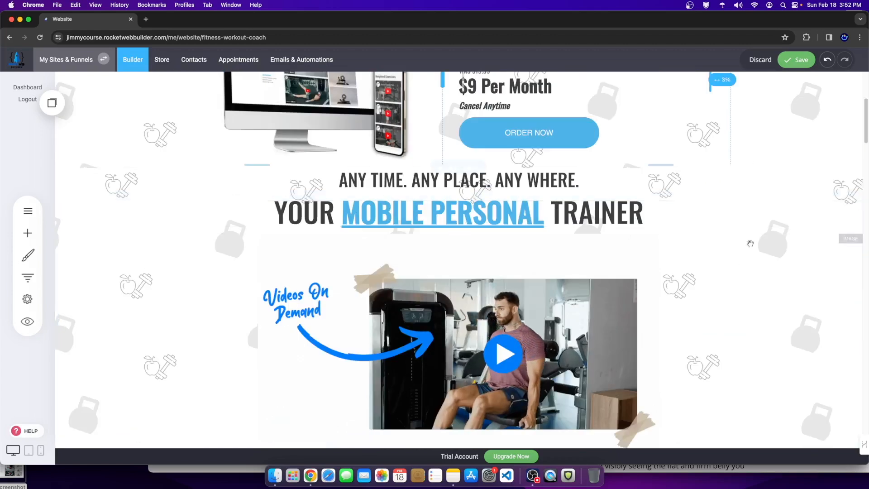
scroll(401, 294, "down", 2)
scroll(401, 294, "down", 2)
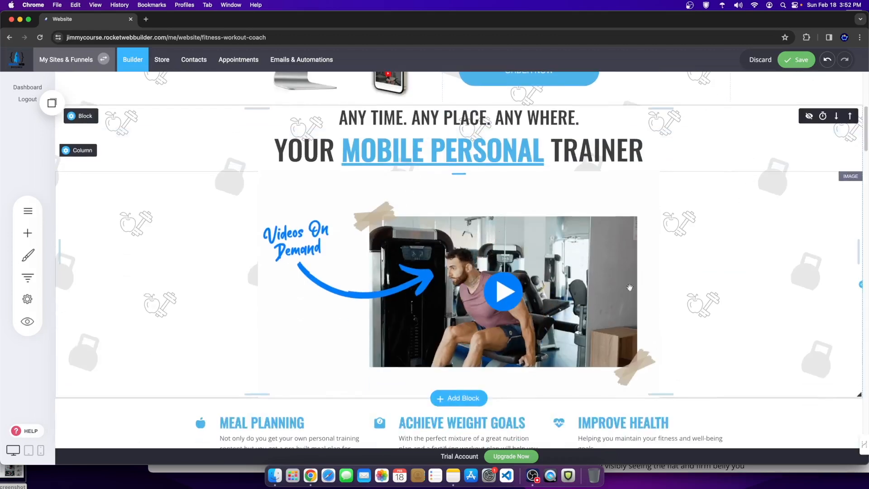
scroll(437, 317, "down", 5)
scroll(438, 317, "down", 7)
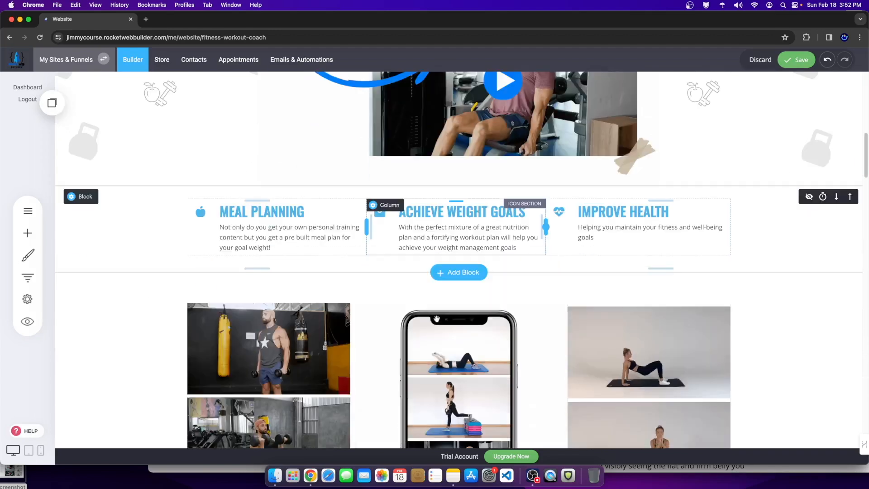
scroll(388, 344, "down", 6)
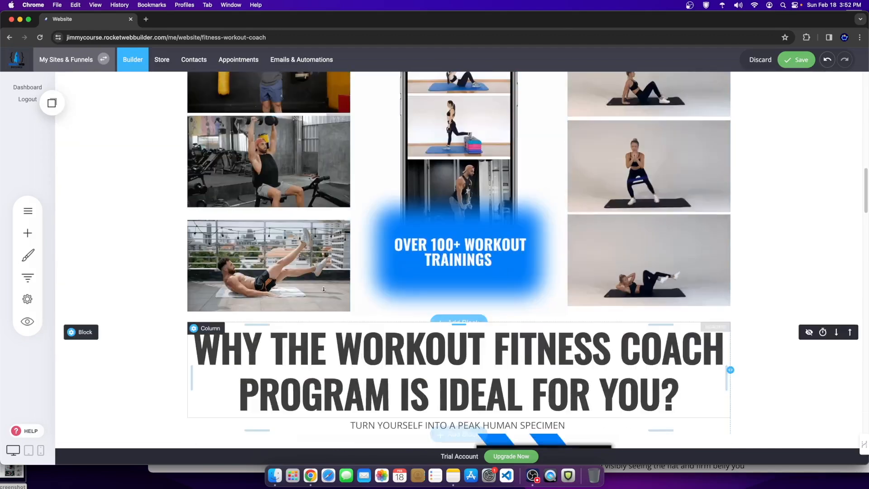
Step: Return to the Meal Planning row and start editing the Achieve Weight Goals description
scroll(669, 311, "up", 4)
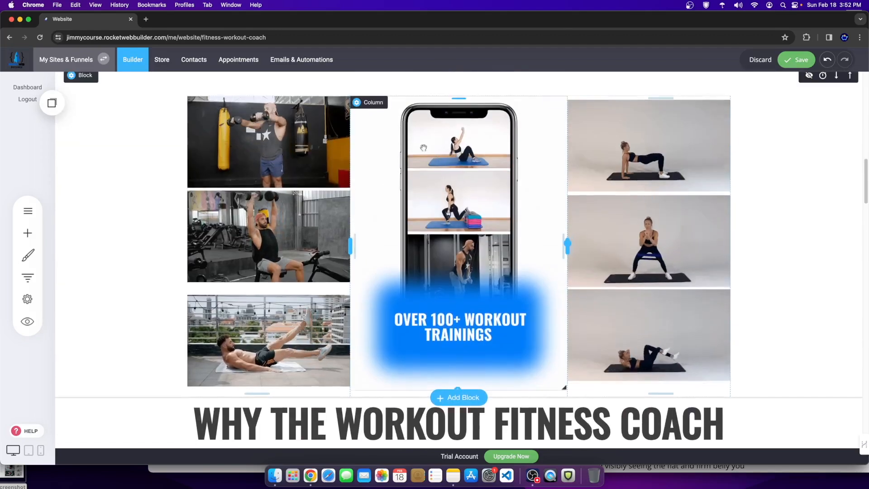
scroll(763, 265, "up", 4)
scroll(717, 274, "down", 2)
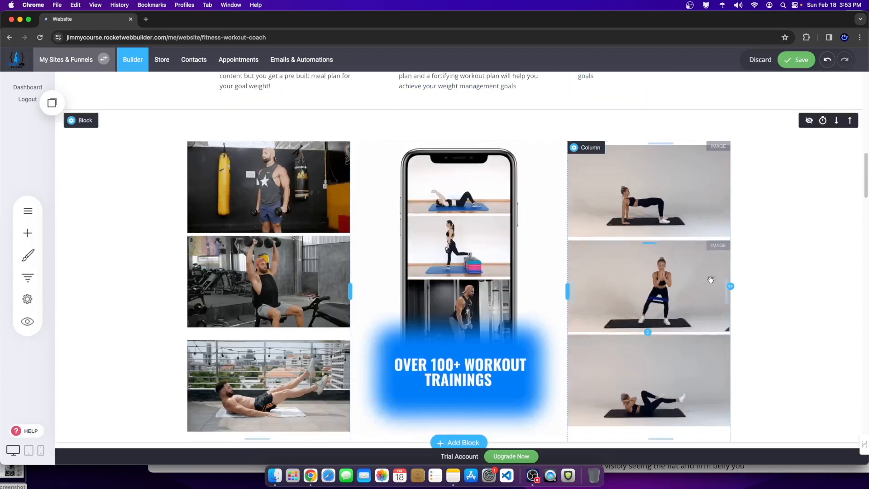
scroll(720, 249, "up", 1)
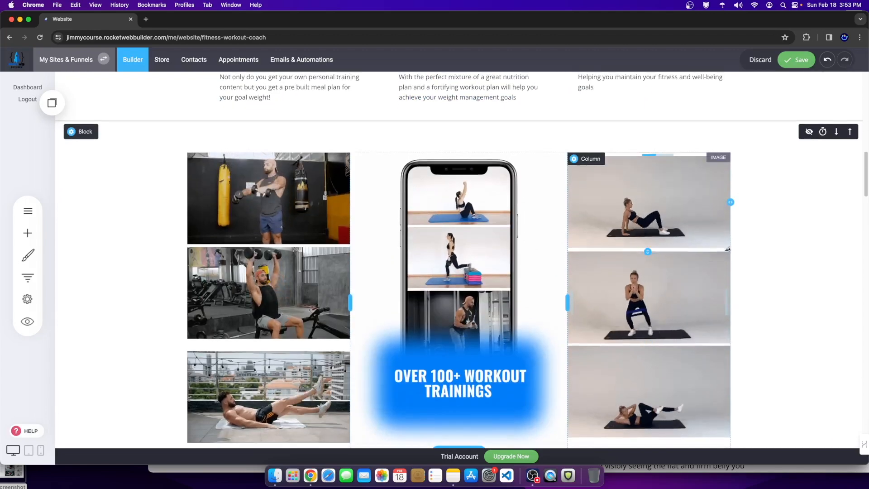
scroll(730, 248, "up", 1)
scroll(331, 180, "down", 5)
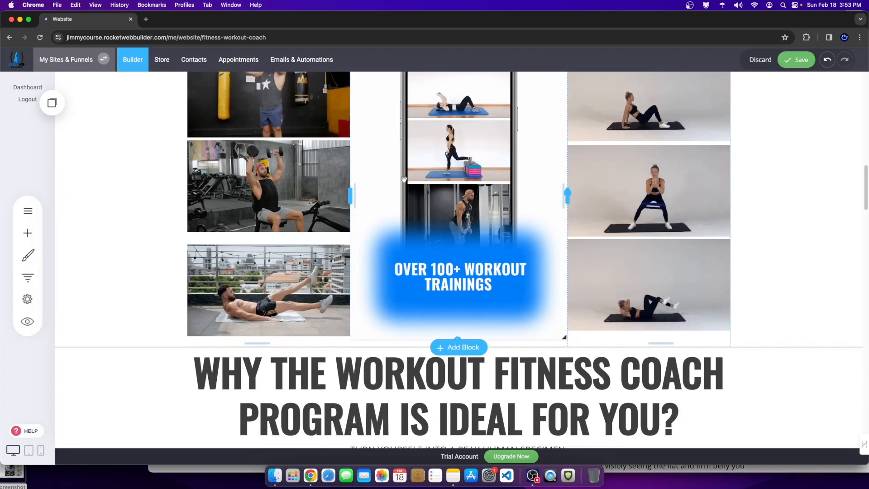
scroll(330, 180, "up", 12)
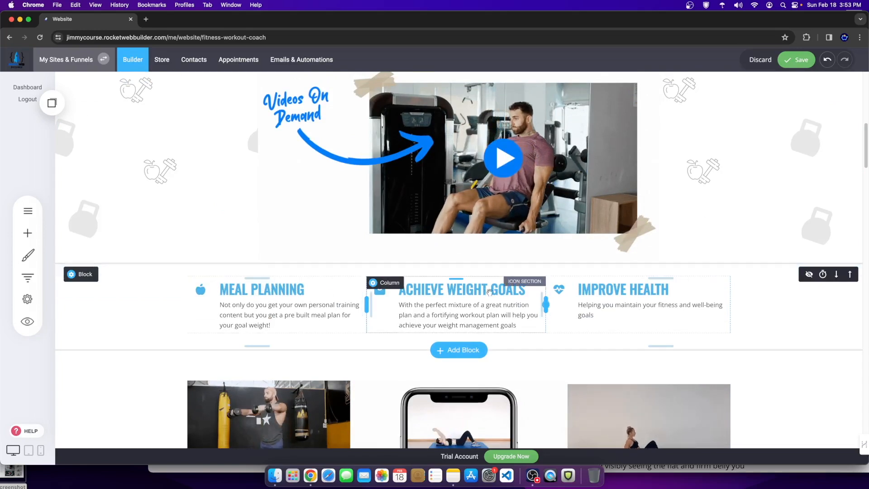
scroll(543, 308, "down", 8)
scroll(566, 209, "up", 1)
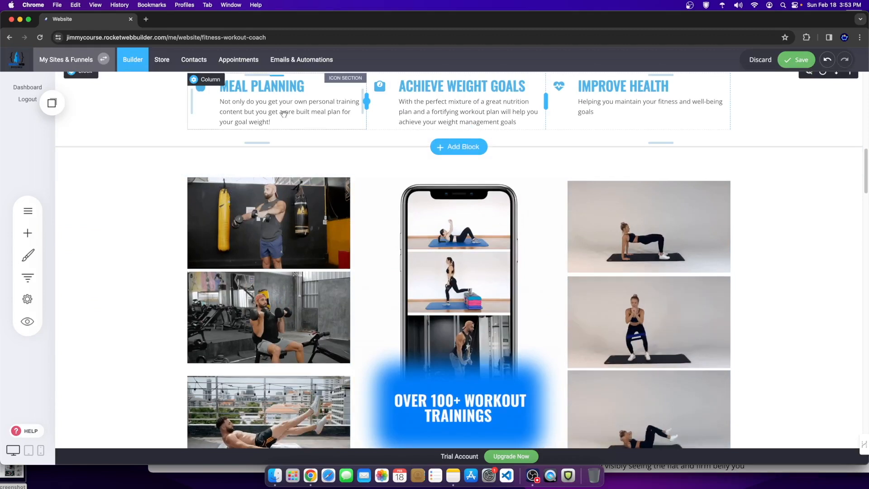
scroll(563, 164, "up", 5)
scroll(564, 164, "up", 1)
left_click(481, 245)
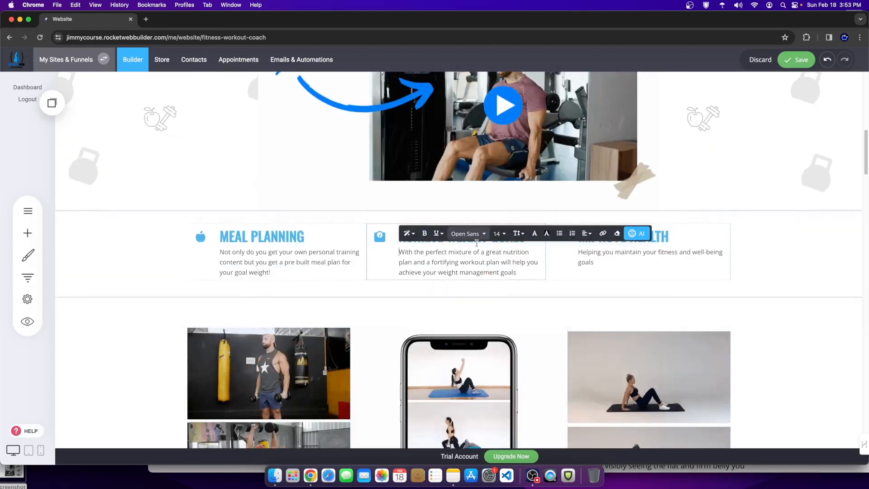
left_click(635, 234)
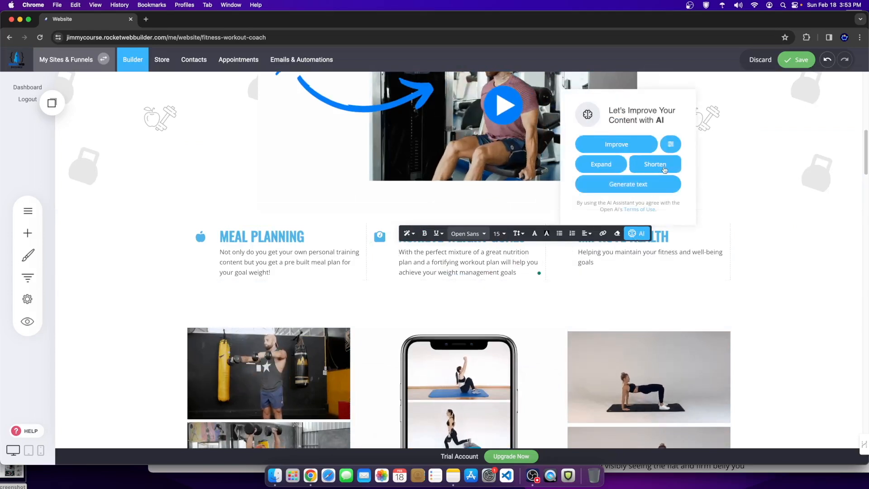
left_click(671, 143)
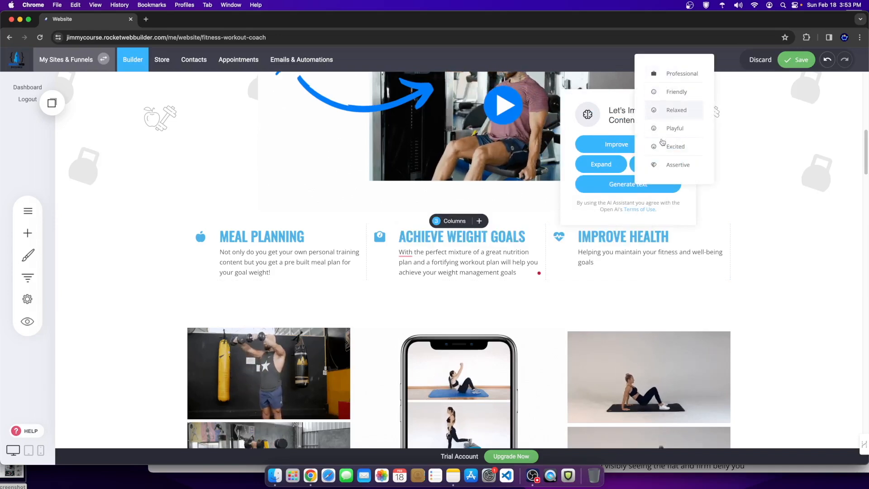
scroll(704, 247, "down", 10)
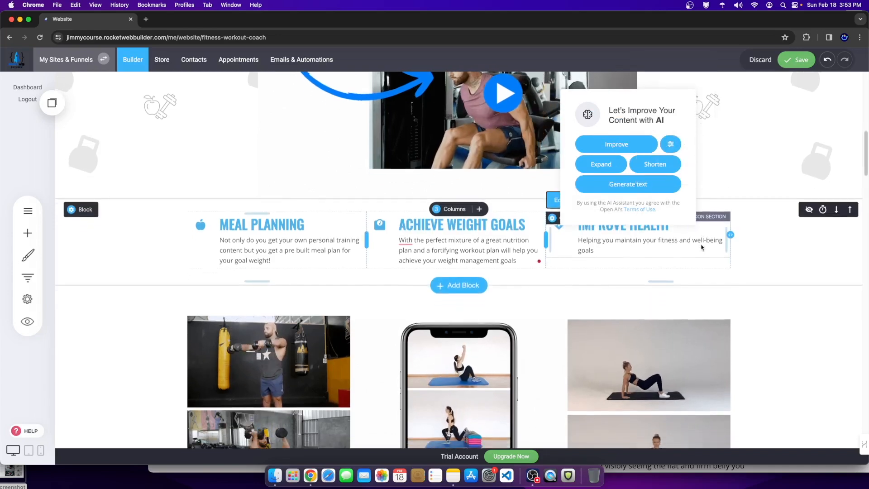
scroll(698, 245, "down", 5)
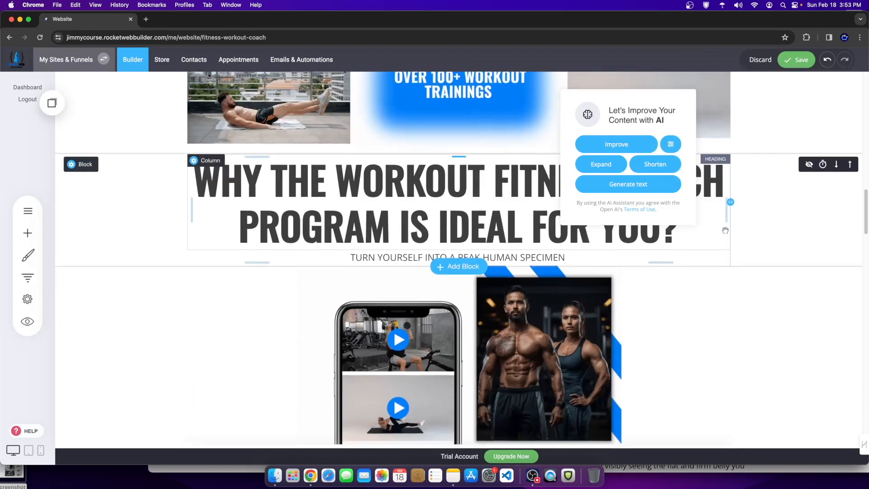
left_click(776, 176)
scroll(581, 196, "down", 3)
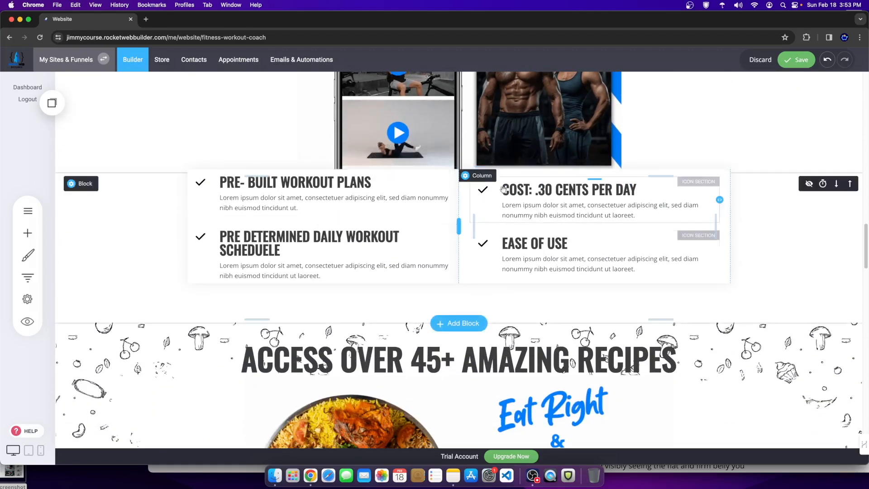
scroll(266, 240, "down", 4)
scroll(444, 214, "down", 3)
scroll(444, 214, "up", 1)
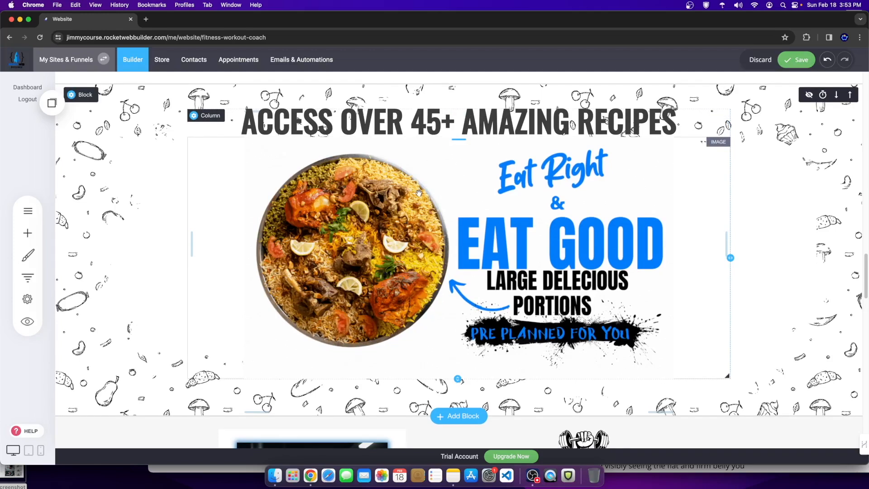
scroll(568, 186, "down", 10)
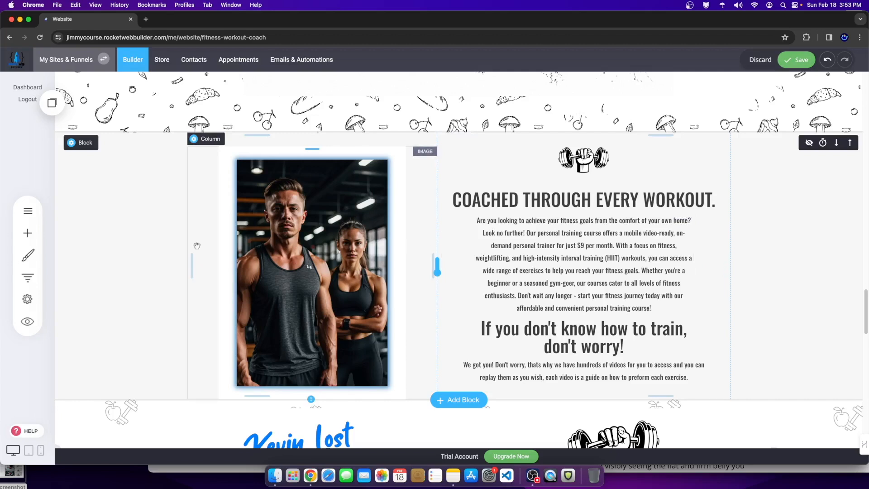
scroll(430, 312, "down", 7)
scroll(430, 313, "down", 3)
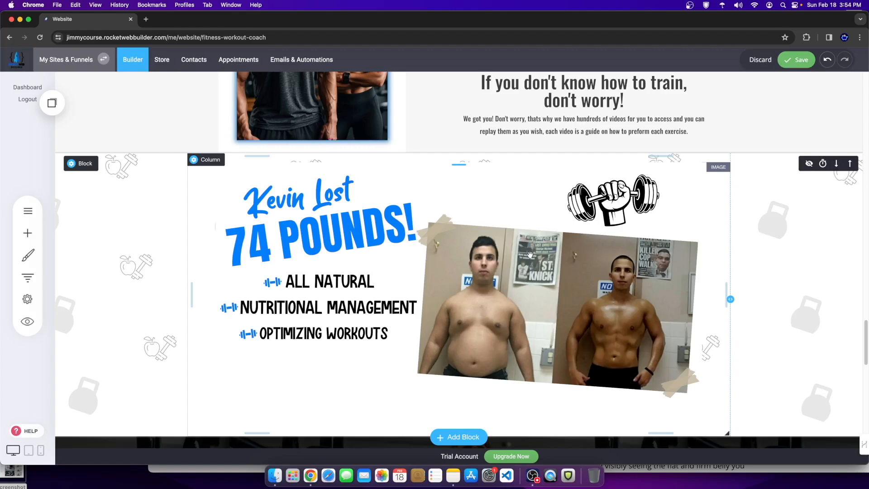
Step: Cut the 'More than just videos' heading's bottom spacing from 19px to 0
scroll(458, 295, "down", 1)
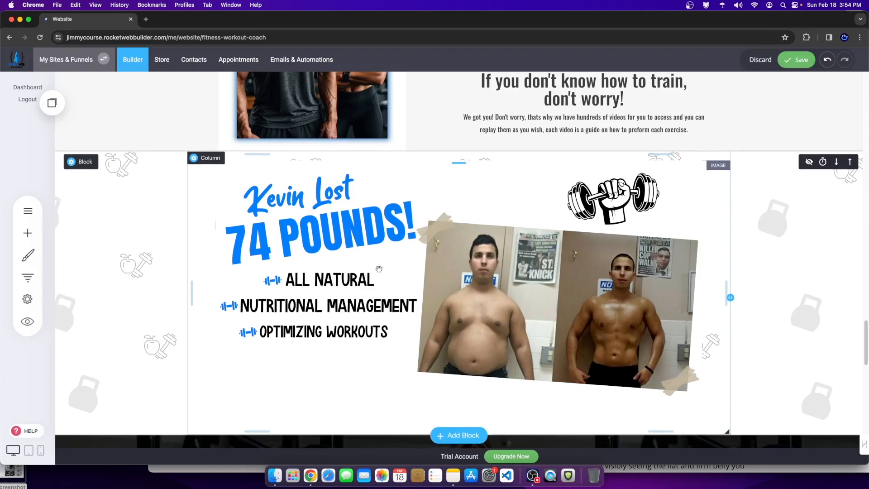
scroll(379, 269, "up", 6)
scroll(386, 287, "down", 6)
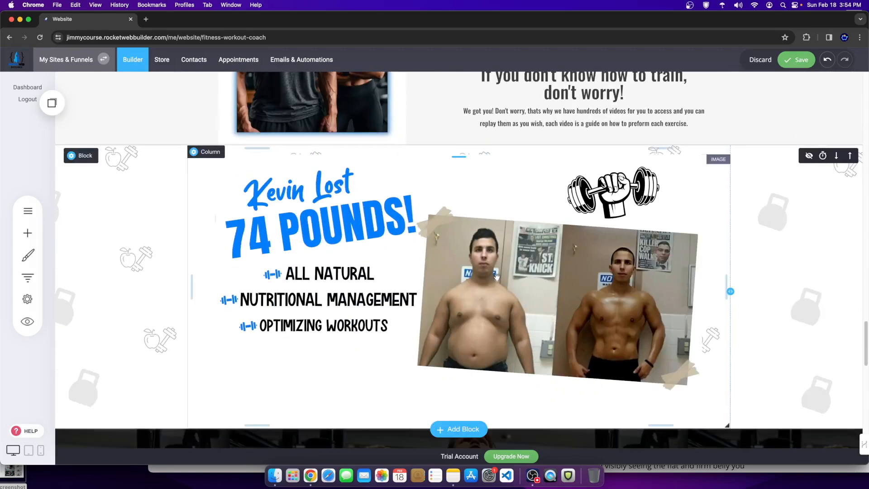
scroll(535, 293, "down", 10)
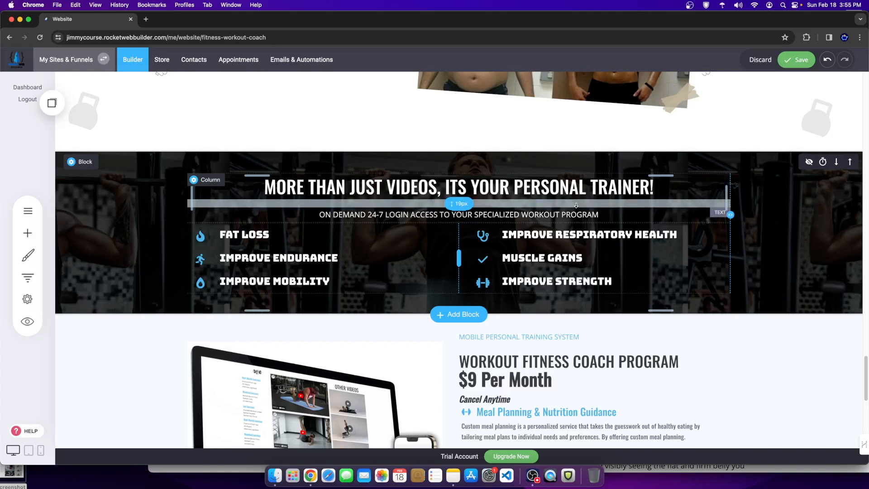
left_click_drag(574, 205, 576, 189)
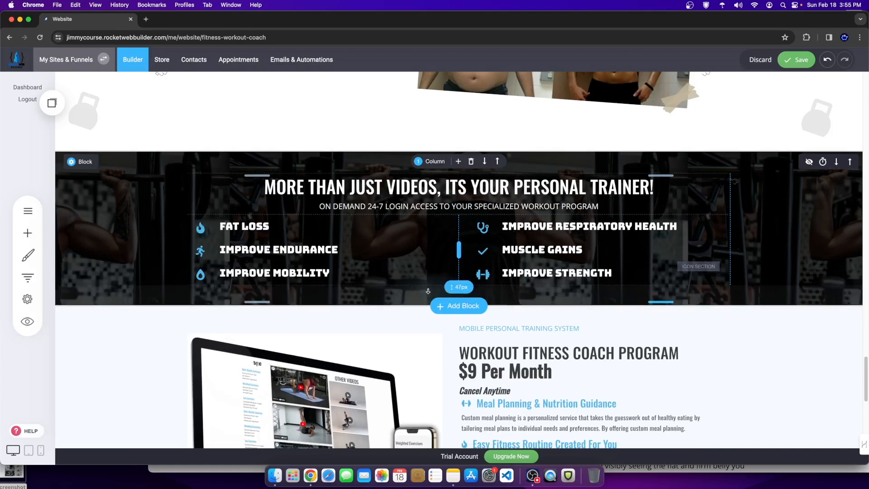
Step: Review the page down to the FAQs section and save the changes
scroll(470, 220, "down", 5)
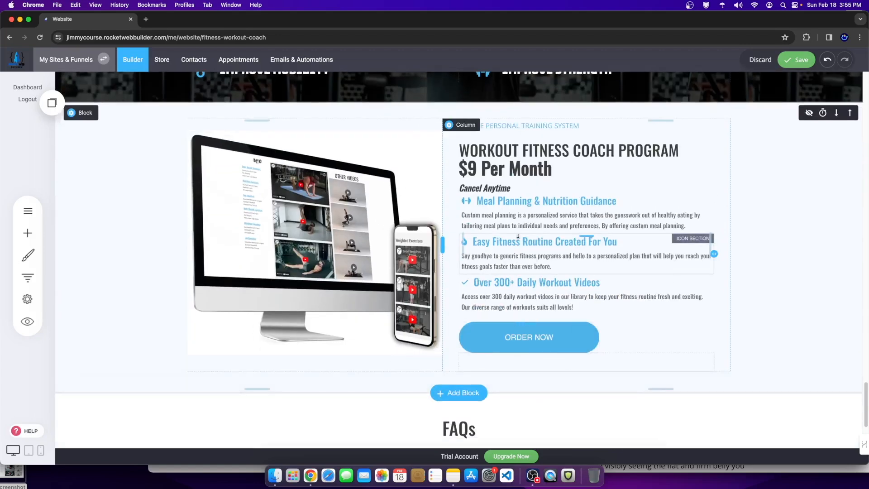
scroll(577, 395, "up", 2)
scroll(577, 395, "up", 15)
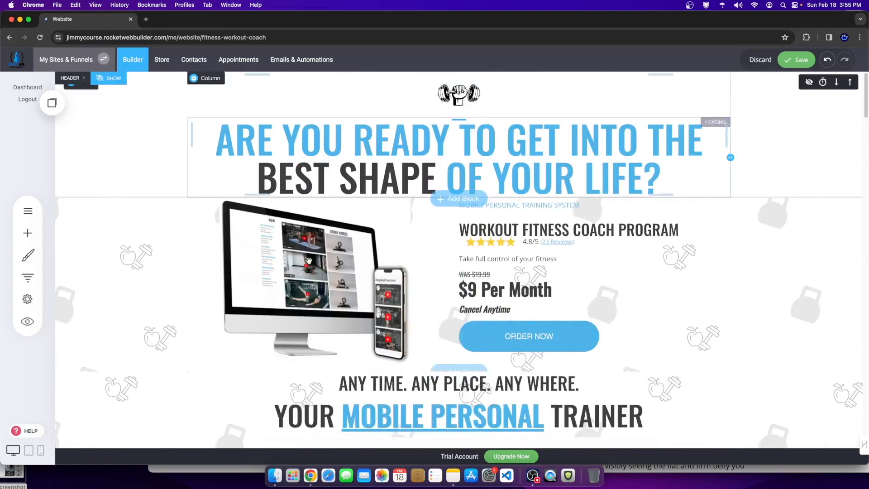
scroll(513, 314, "down", 8)
scroll(512, 315, "down", 10)
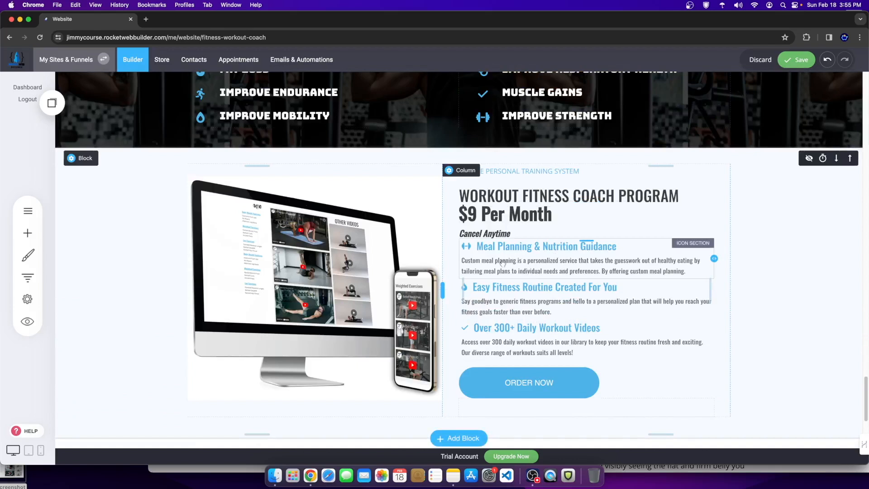
scroll(514, 260, "down", 5)
scroll(474, 297, "down", 2)
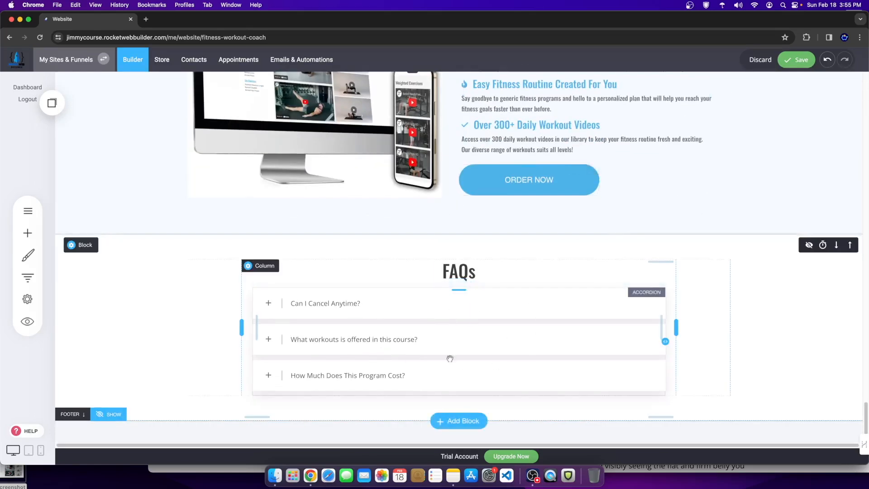
scroll(441, 347, "up", 15)
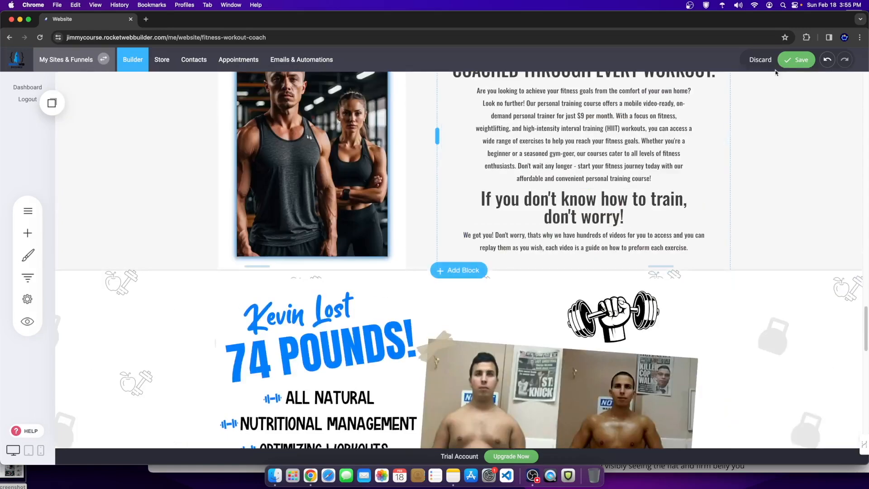
left_click(795, 59)
Step: Add a new Heading widget above the hero title
scroll(477, 270, "down", 10)
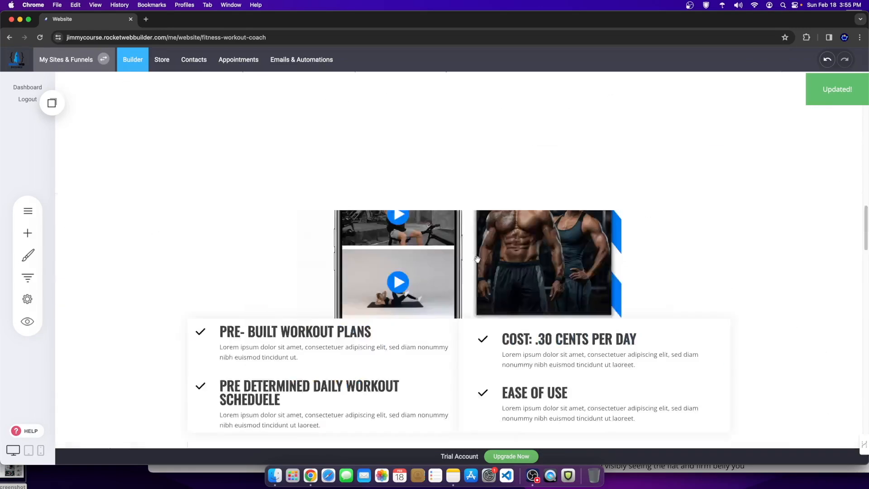
scroll(477, 270, "up", 15)
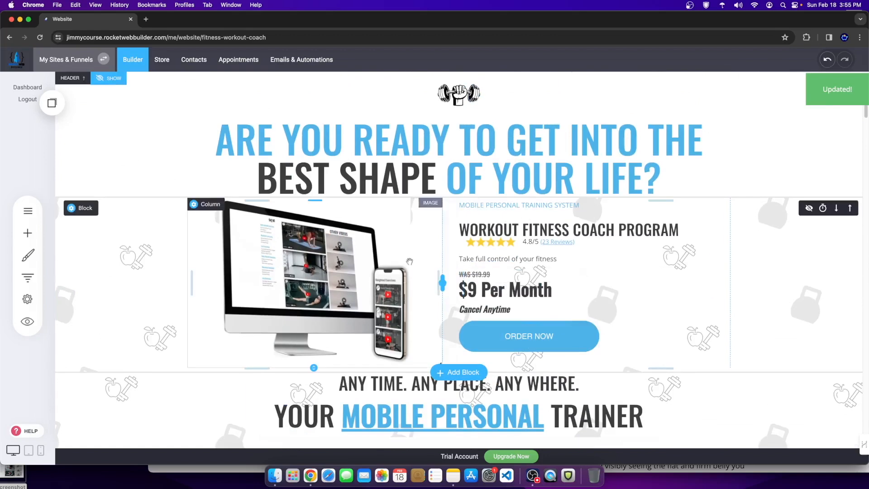
left_click(415, 143)
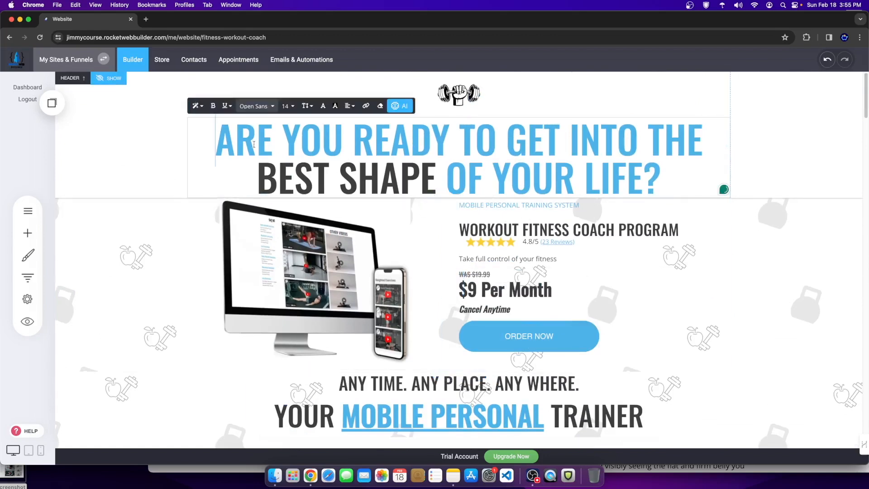
left_click(17, 236)
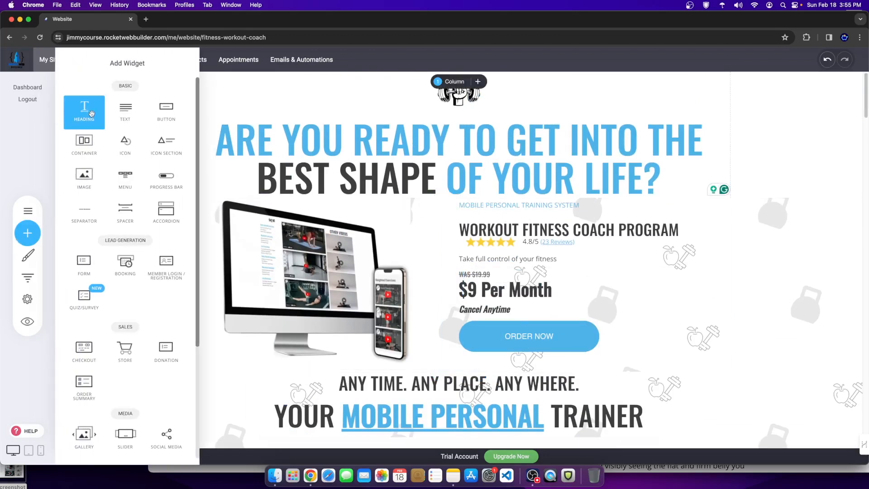
left_click_drag(85, 108, 400, 123)
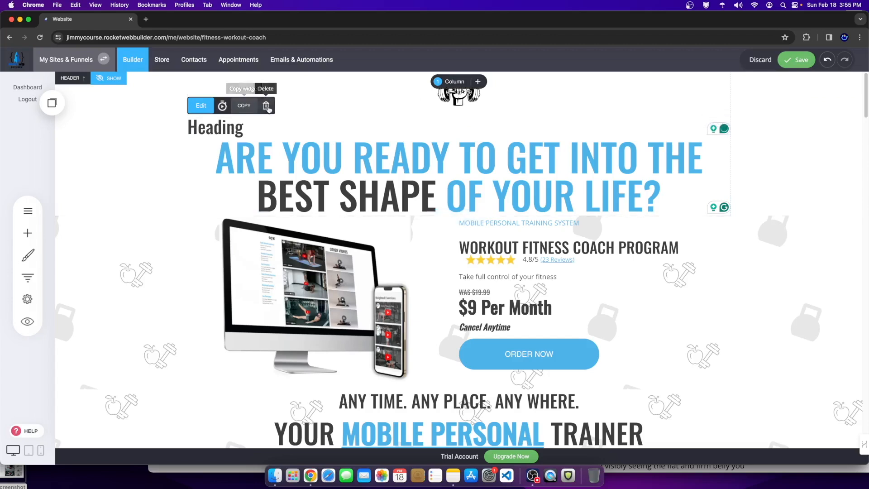
Step: Delete the newly added heading again, confirming the removal
left_click(266, 106)
left_click(459, 243)
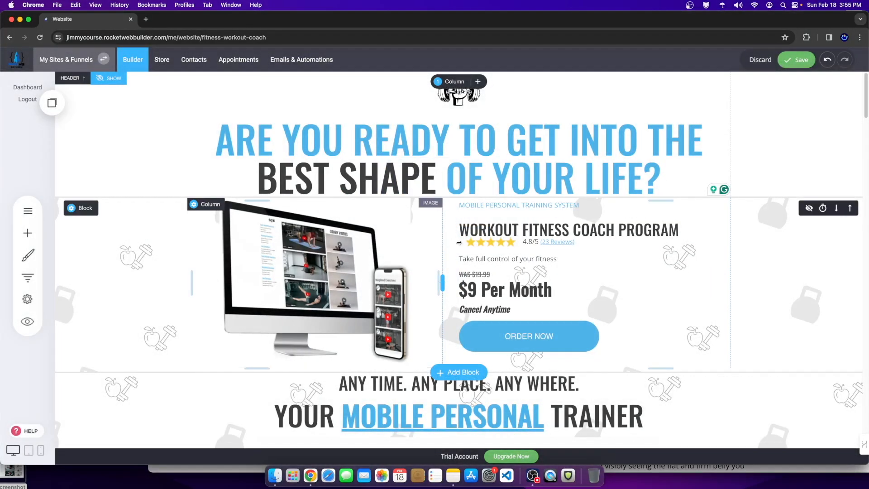
scroll(135, 258, "down", 1)
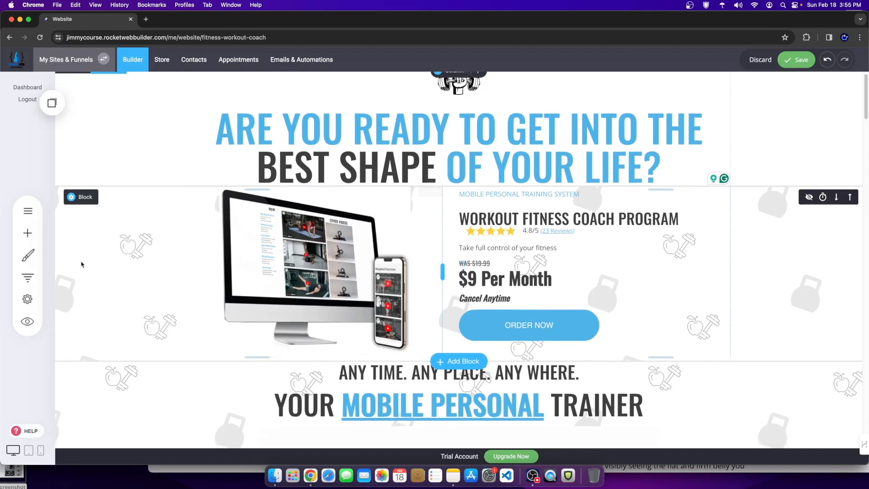
left_click(28, 233)
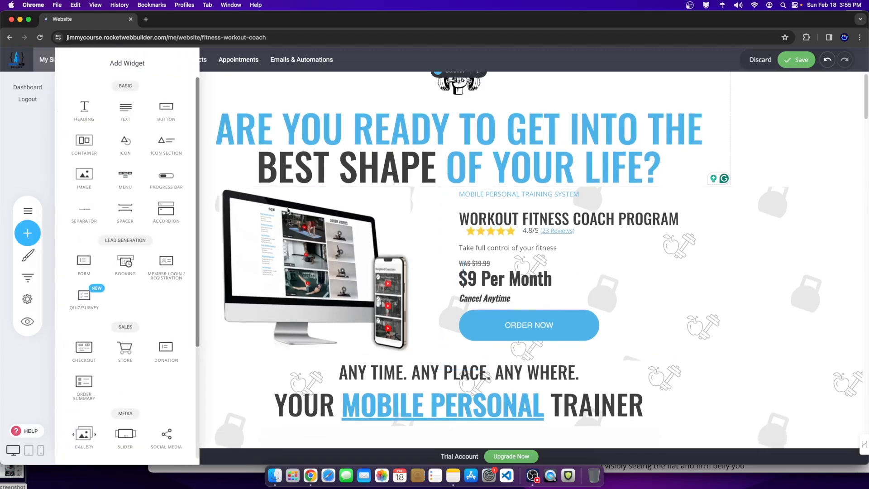
left_click(455, 274)
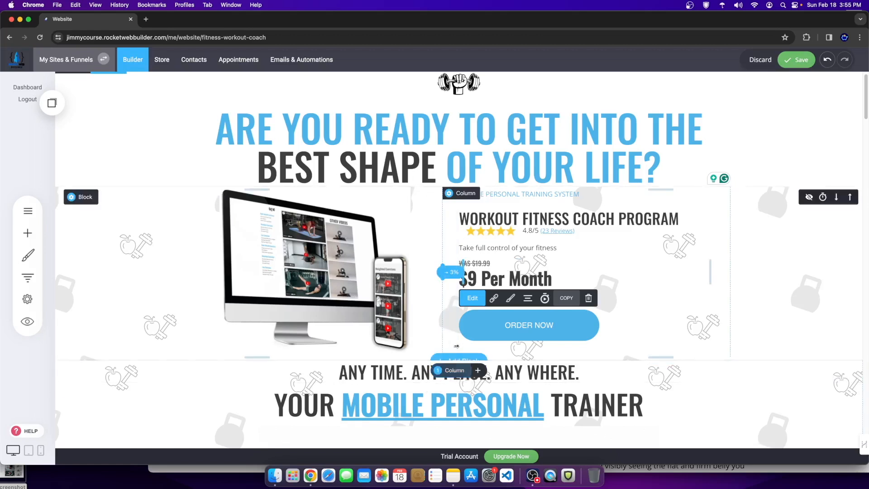
left_click(457, 361)
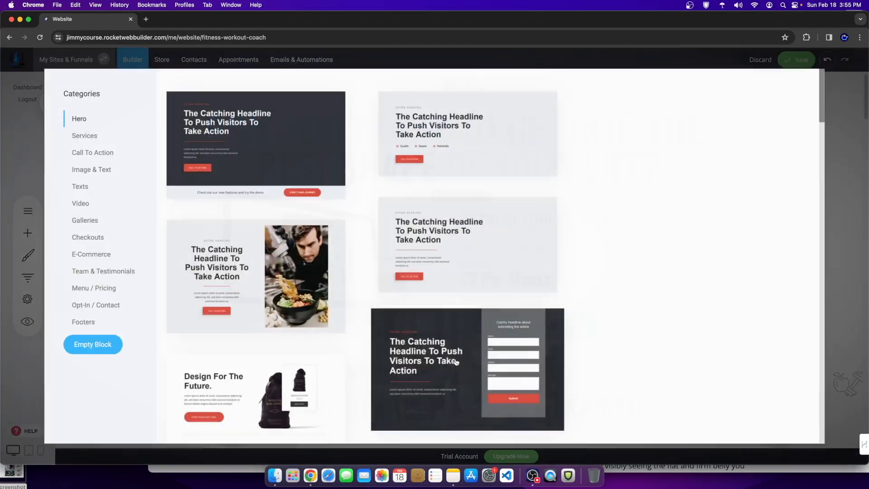
left_click(84, 352)
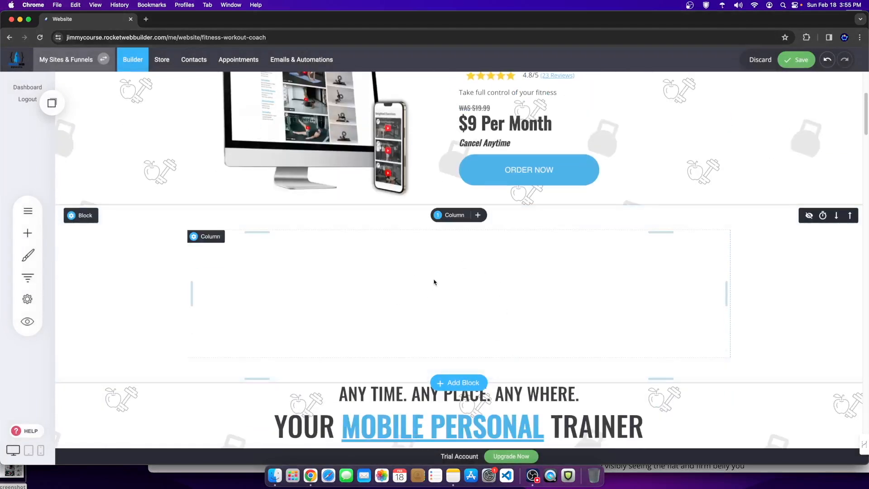
left_click(444, 219)
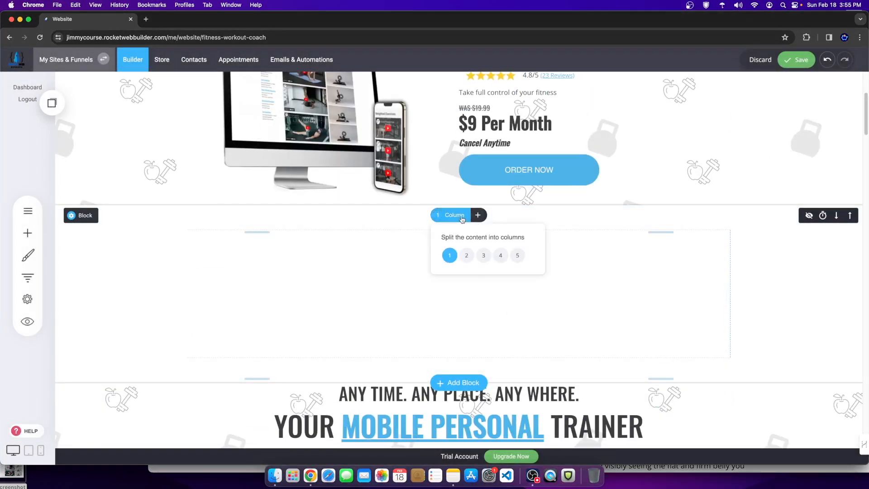
left_click(466, 258)
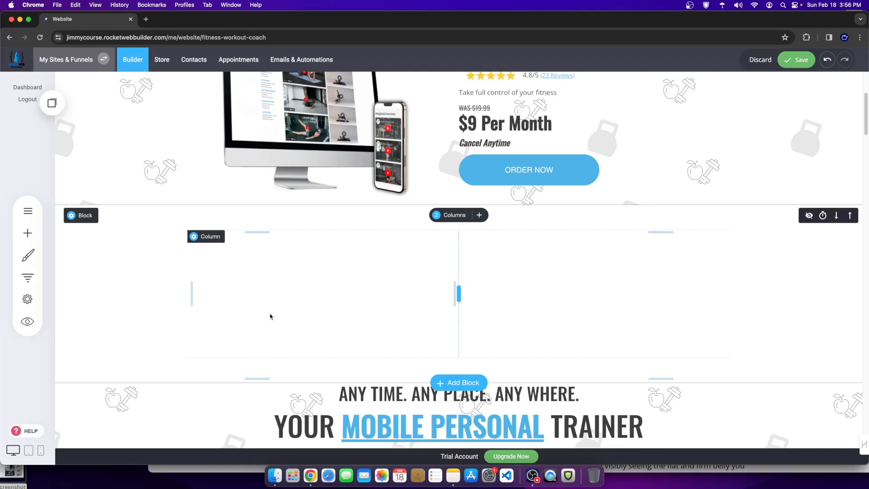
mouse_move(94, 221)
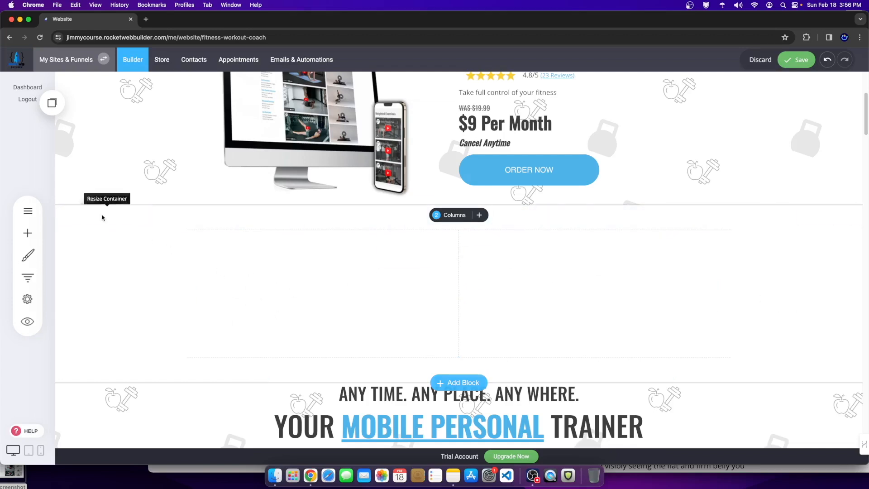
left_click(104, 218)
left_click(469, 159)
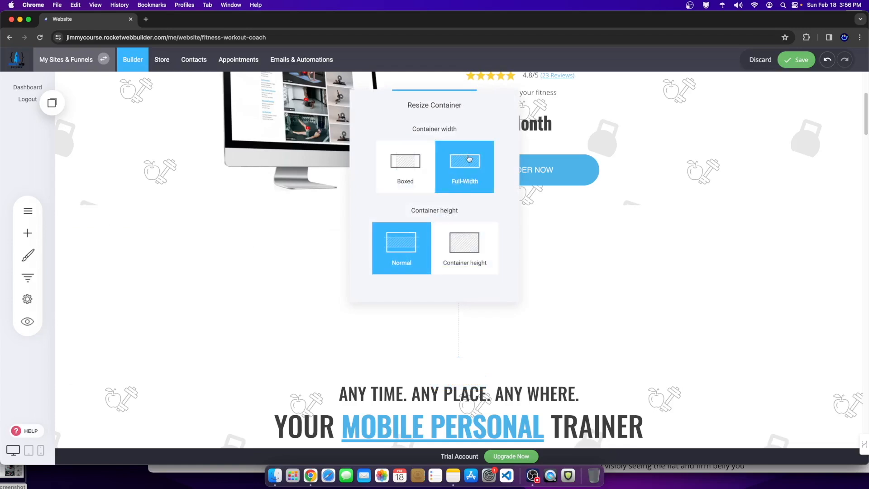
left_click(662, 308)
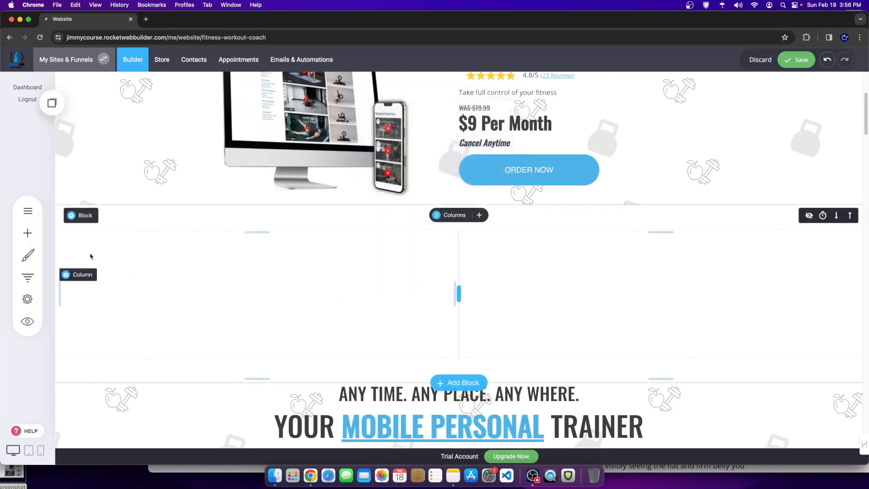
left_click(138, 216)
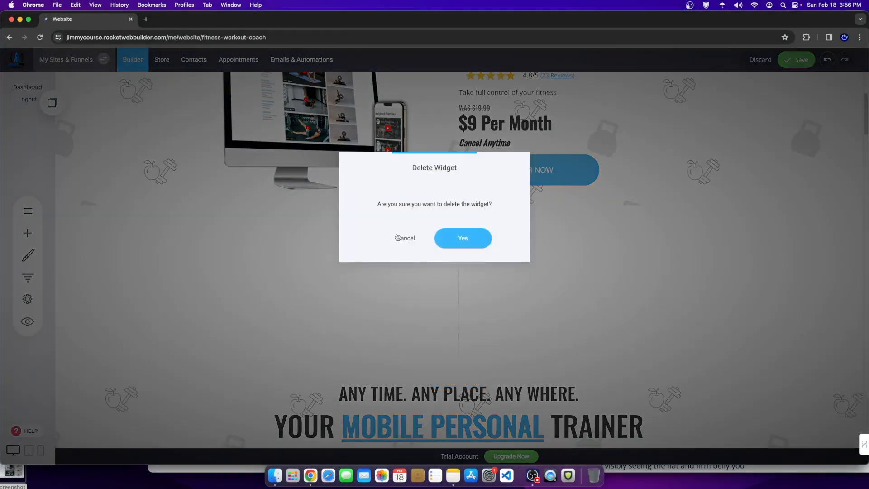
left_click(439, 244)
scroll(508, 372, "up", 5)
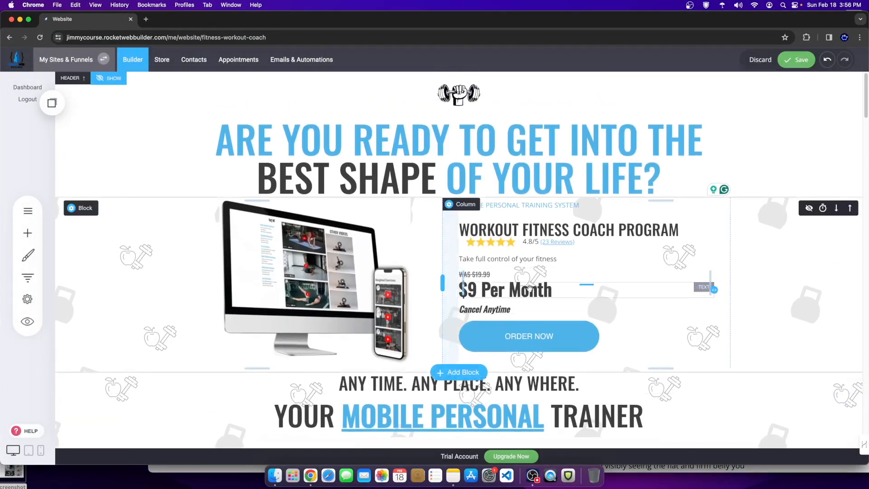
Step: Scroll through the fitness coach page to review the video and feature sections
scroll(527, 289, "down", 2)
scroll(528, 290, "down", 3)
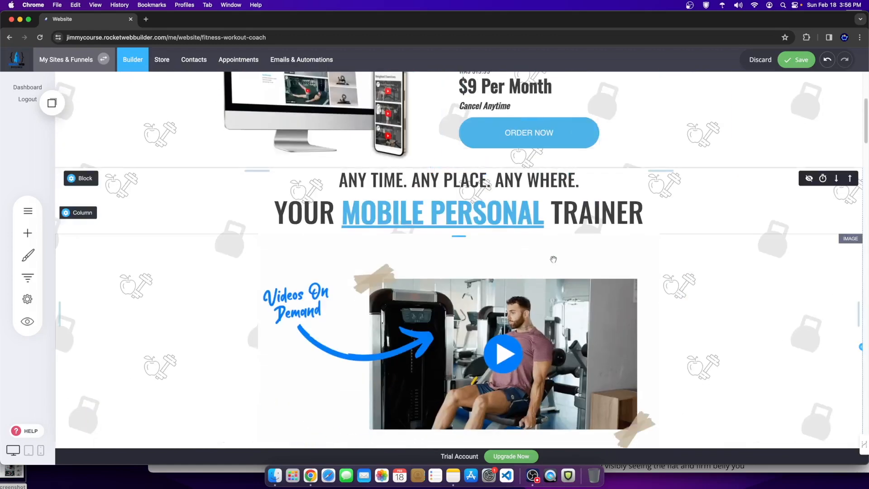
scroll(521, 244, "down", 1)
scroll(521, 243, "down", 2)
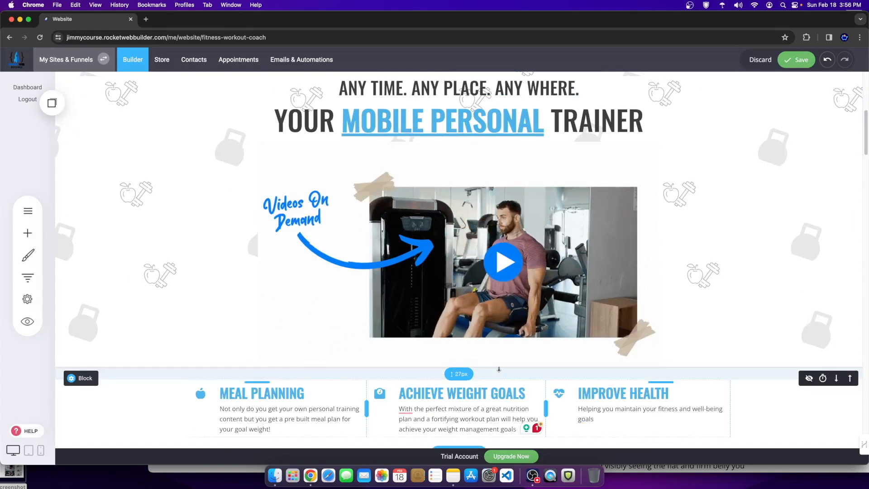
scroll(404, 337, "up", 6)
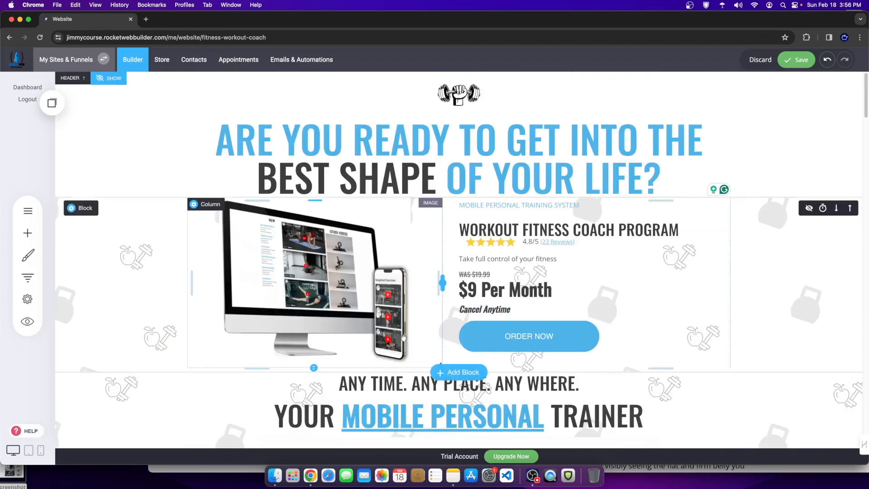
scroll(409, 349, "down", 6)
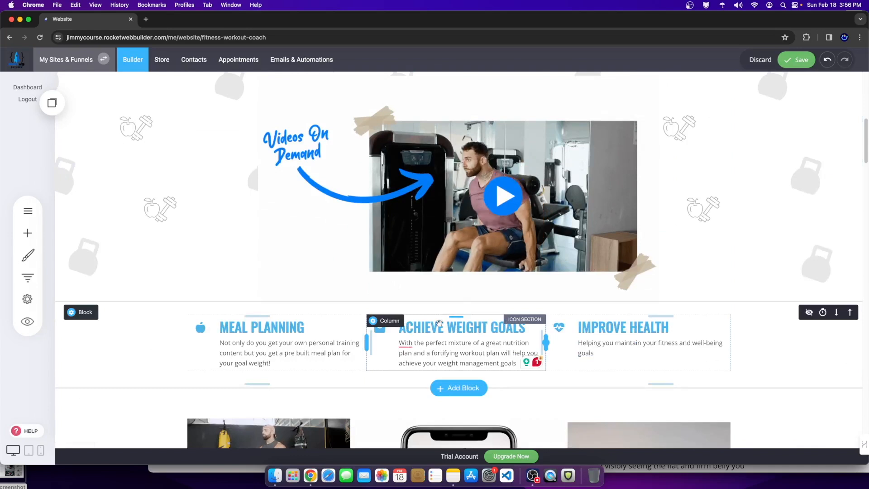
scroll(520, 266, "up", 2)
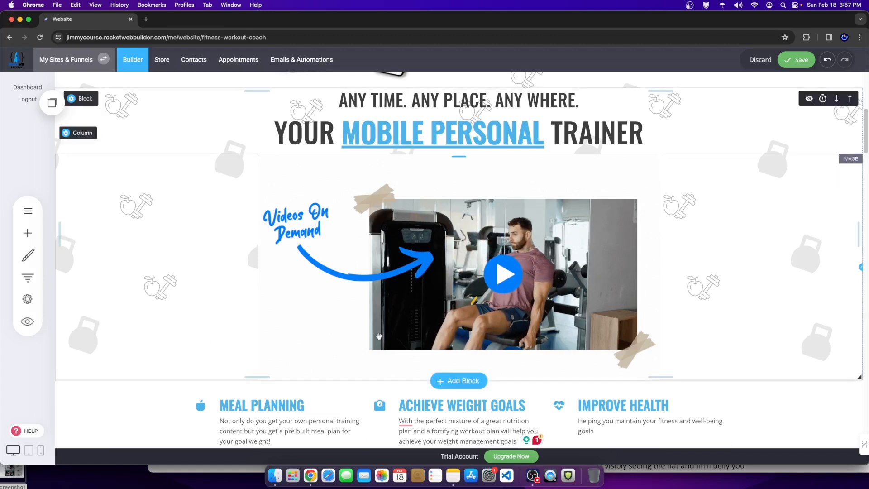
scroll(372, 318, "down", 5)
scroll(372, 317, "up", 7)
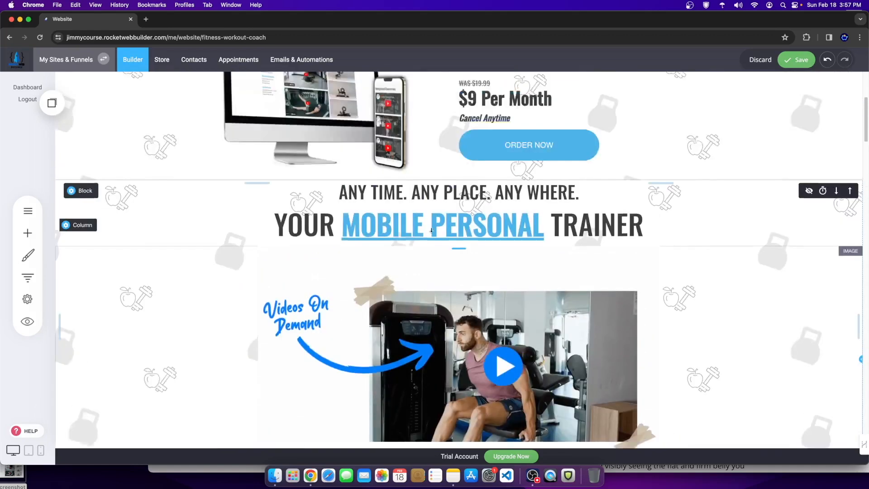
scroll(399, 270, "down", 3)
scroll(399, 270, "up", 4)
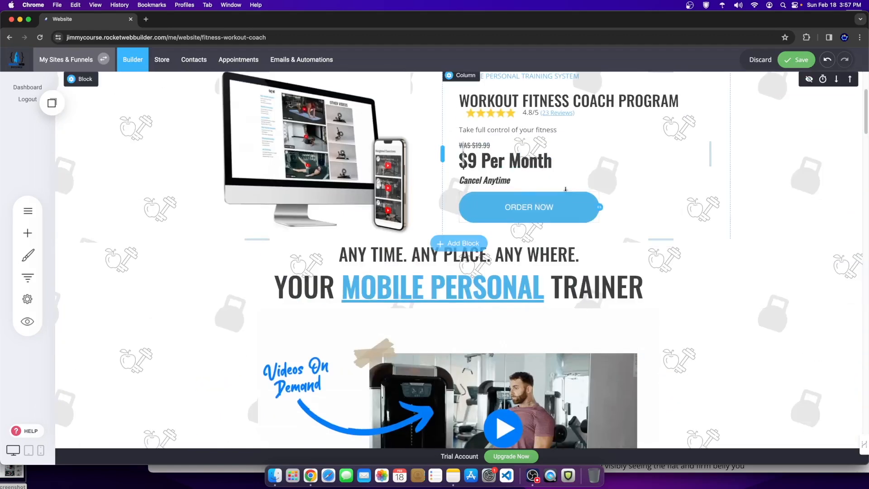
Step: Select the ORDER NOW button and tone down its border to a 32px corner radius
left_click(27, 233)
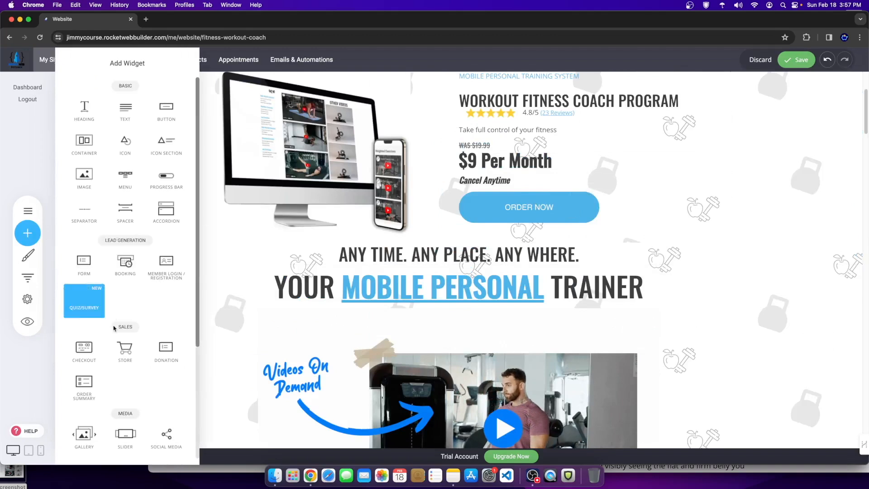
scroll(107, 322, "down", 5)
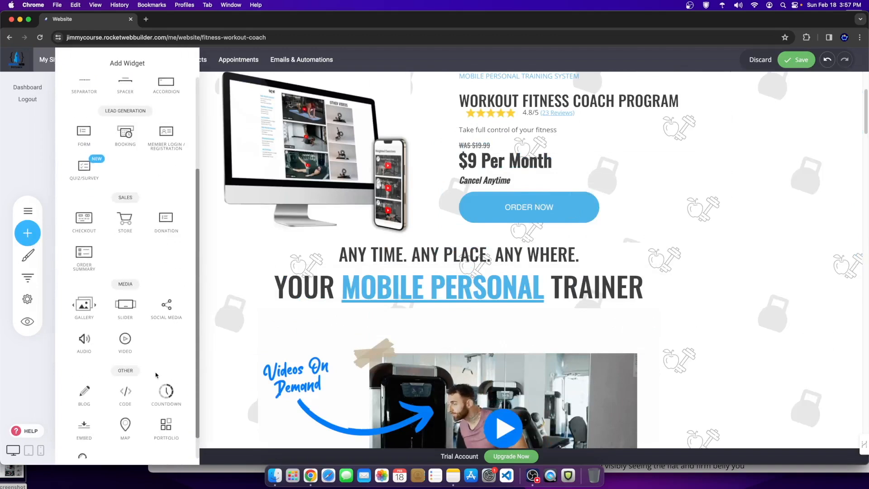
scroll(114, 286, "up", 5)
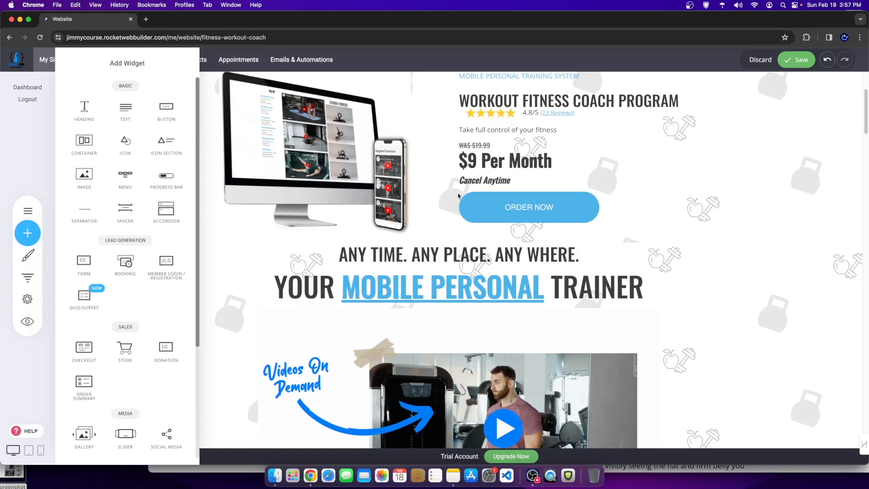
left_click(532, 214)
left_click(522, 206)
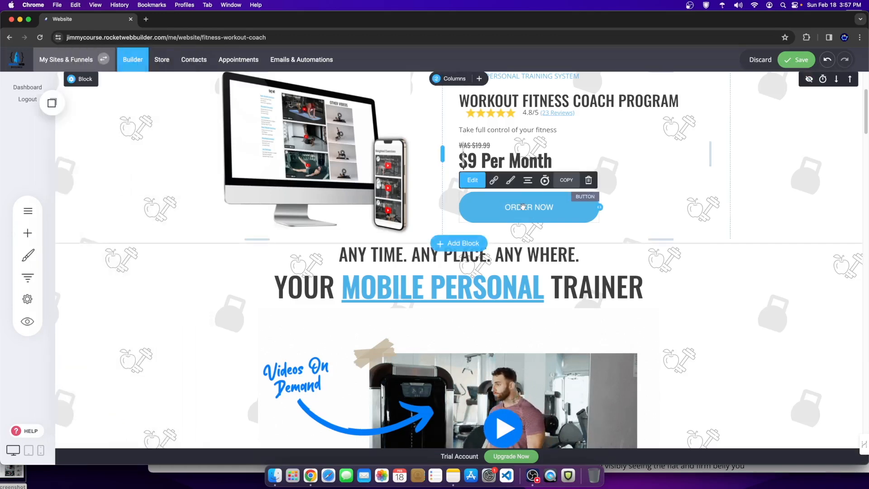
left_click(515, 182)
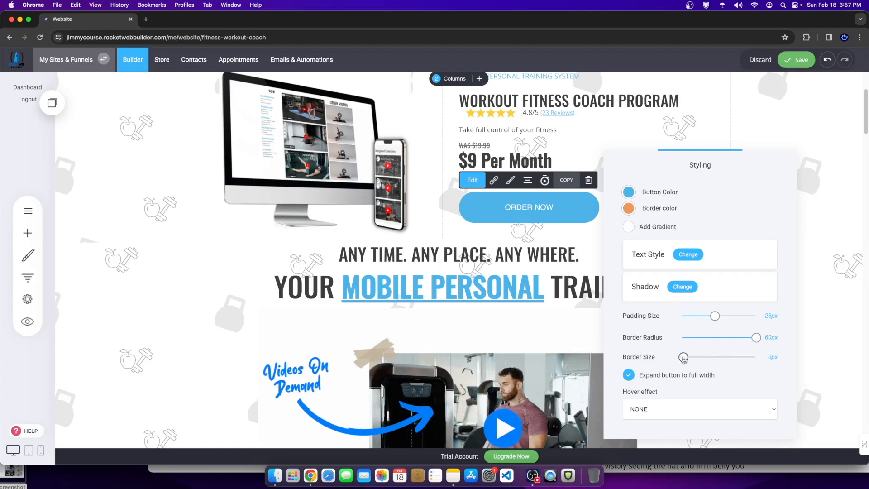
left_click_drag(685, 359, 587, 331)
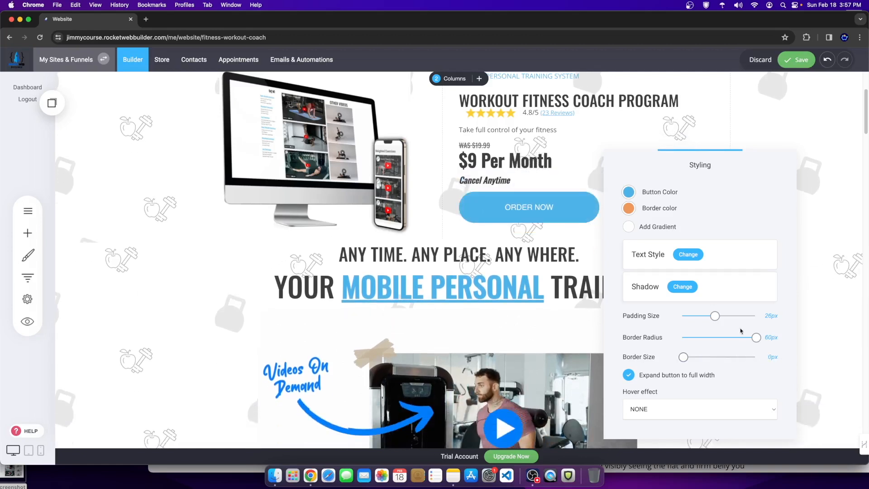
Step: Set the ORDER NOW button text to Oswald at 25px
left_click(686, 256)
left_click(525, 218)
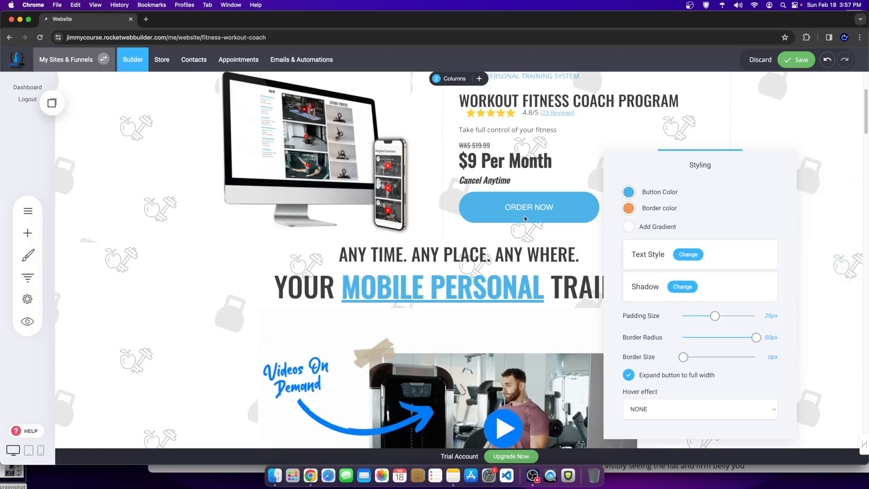
left_click(687, 254)
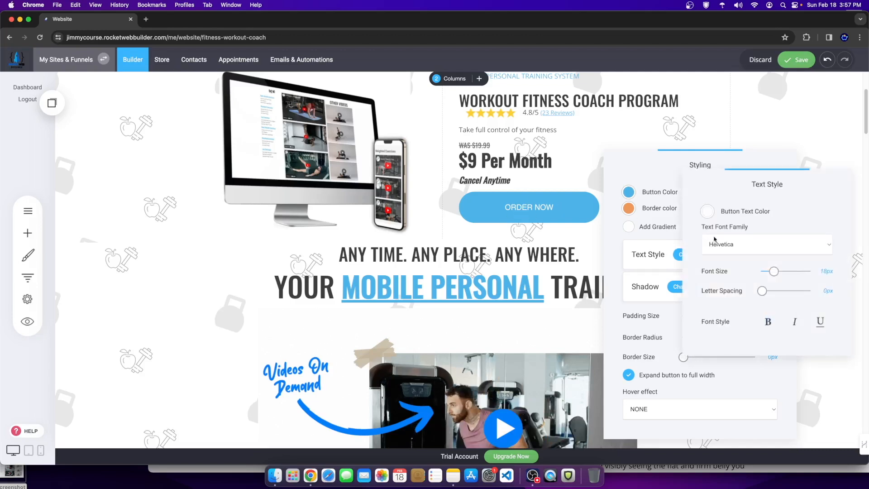
left_click(737, 247)
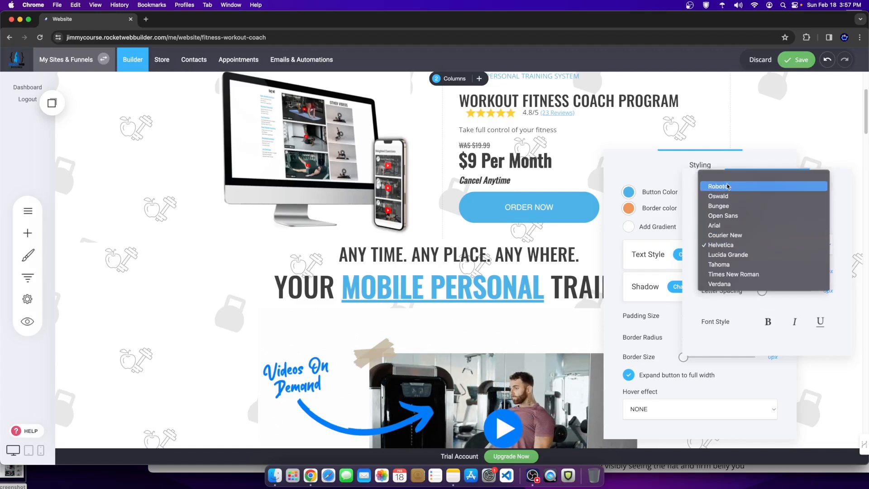
left_click(724, 194)
left_click(547, 212)
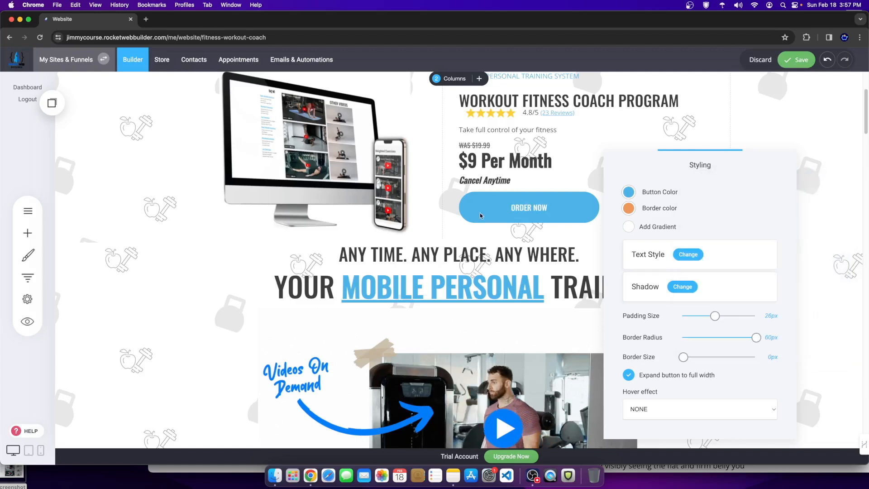
left_click(685, 254)
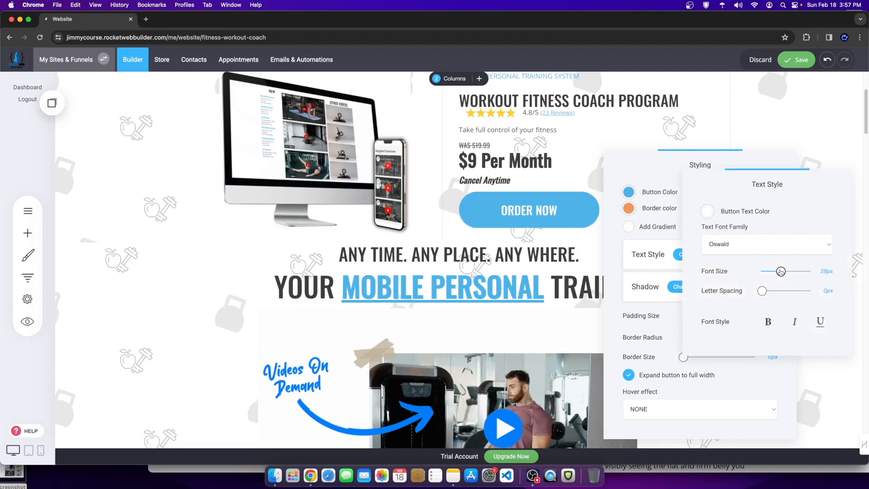
left_click_drag(775, 271, 778, 271)
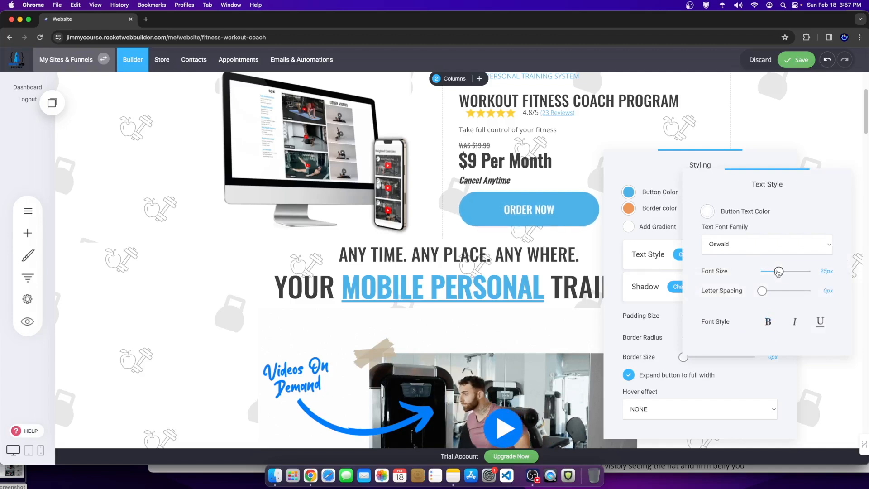
left_click(649, 298)
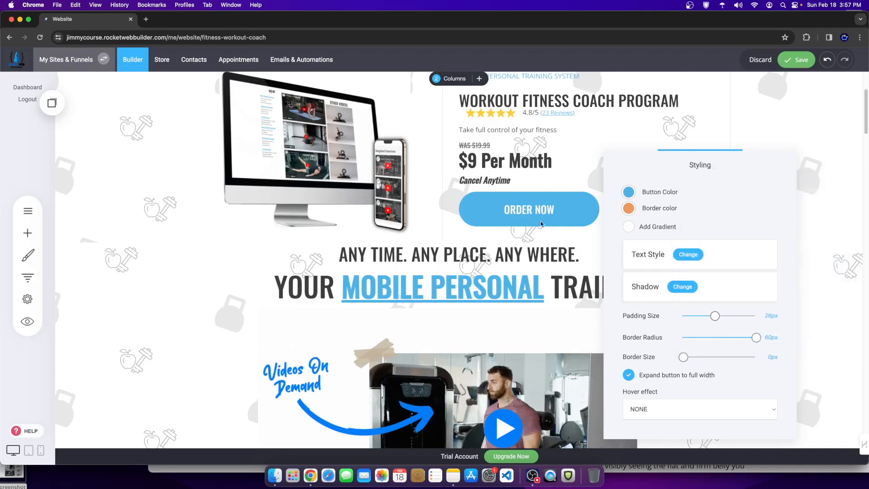
Step: Reduce the button padding to 18px, add a dark 2F2722 outer shadow, and save
left_click_drag(713, 318, 708, 319)
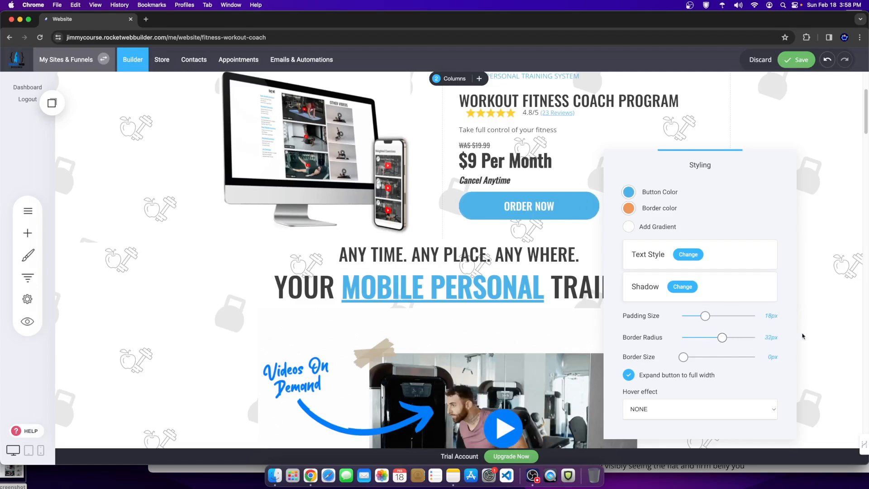
left_click(679, 285)
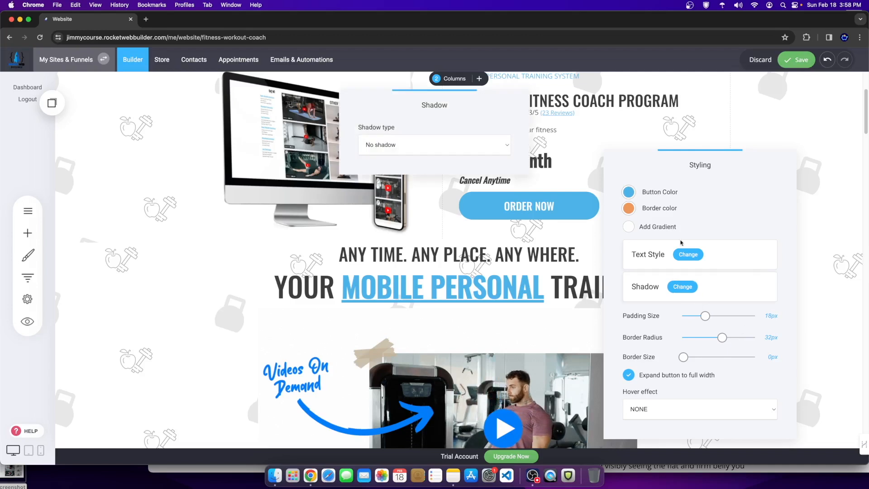
left_click(397, 146)
left_click(382, 154)
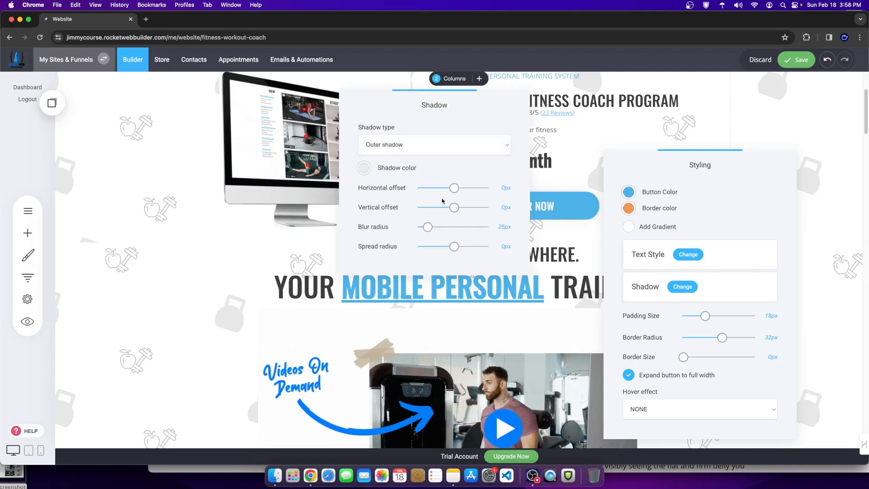
left_click(363, 168)
left_click_drag(389, 223, 385, 239)
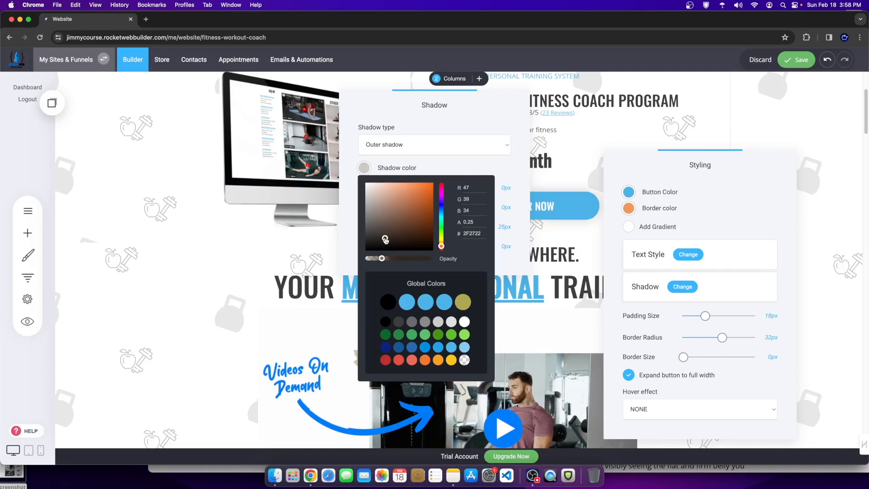
left_click(764, 130)
left_click(780, 89)
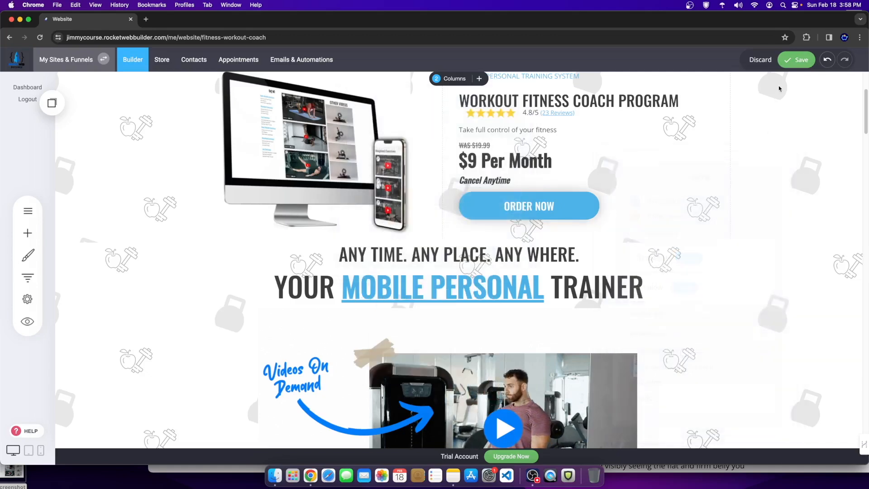
left_click(795, 60)
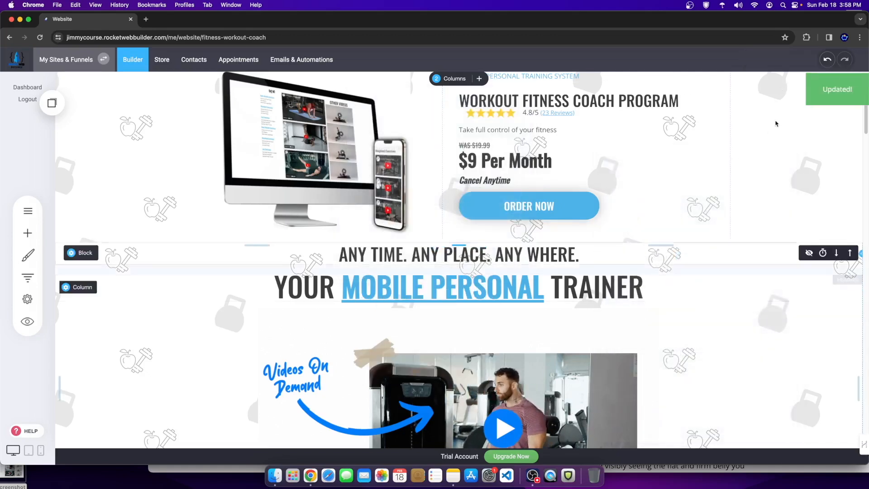
Step: Insert an empty block above the feature row and split it into 3 columns
scroll(644, 323, "down", 8)
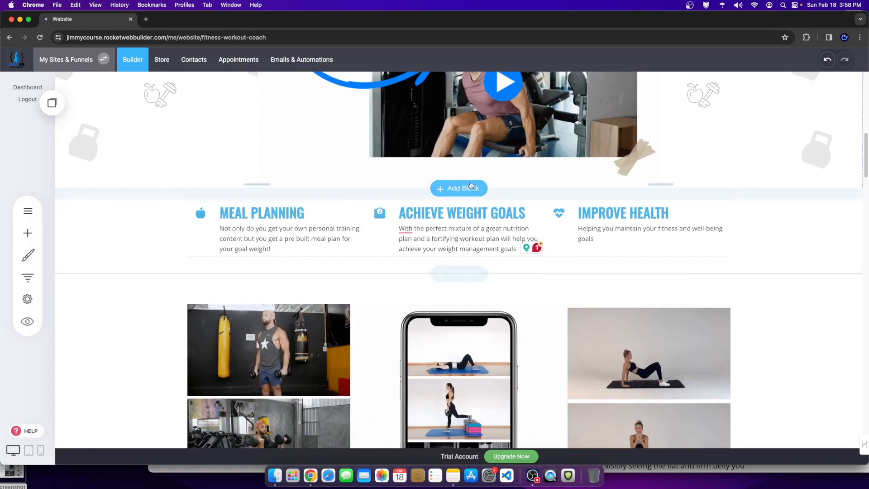
left_click(462, 192)
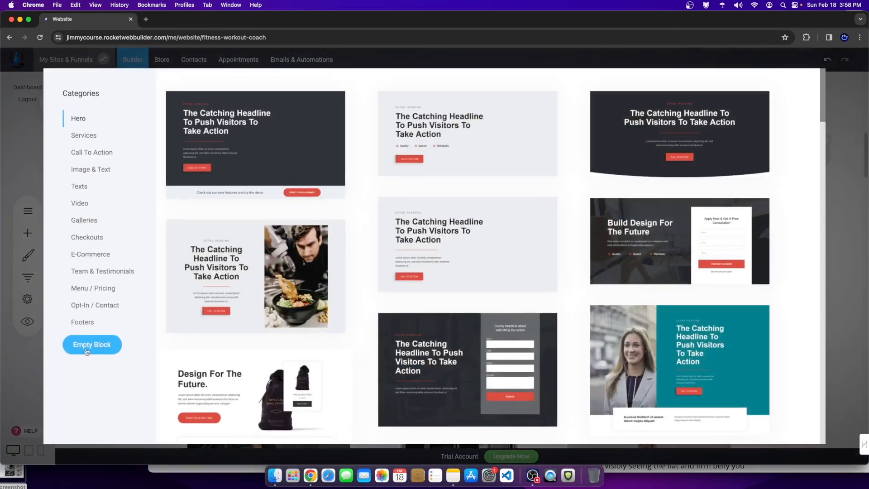
left_click(83, 341)
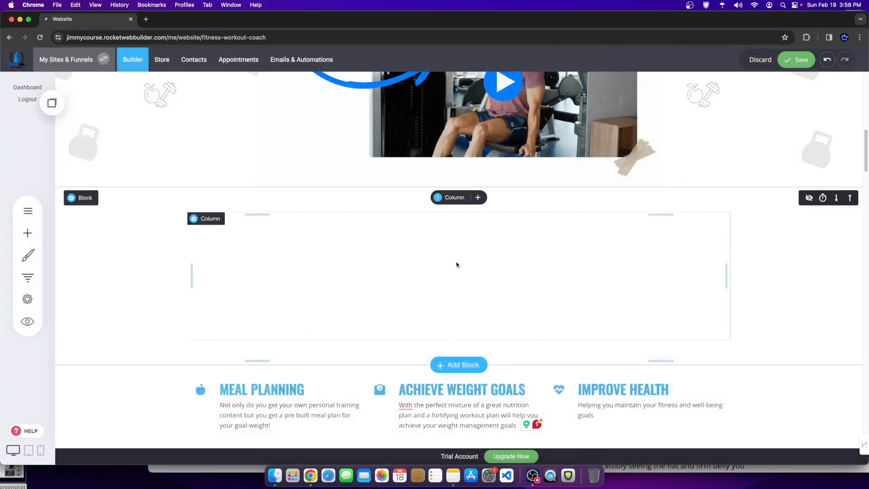
left_click(477, 197)
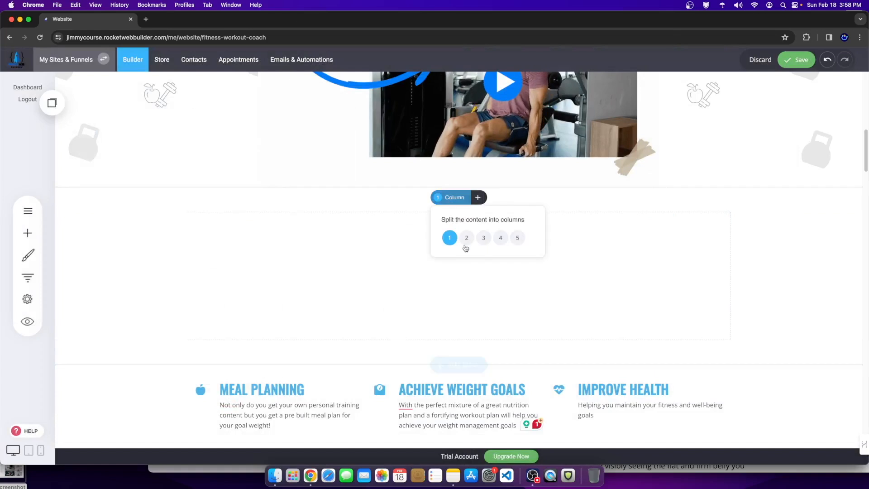
left_click(484, 240)
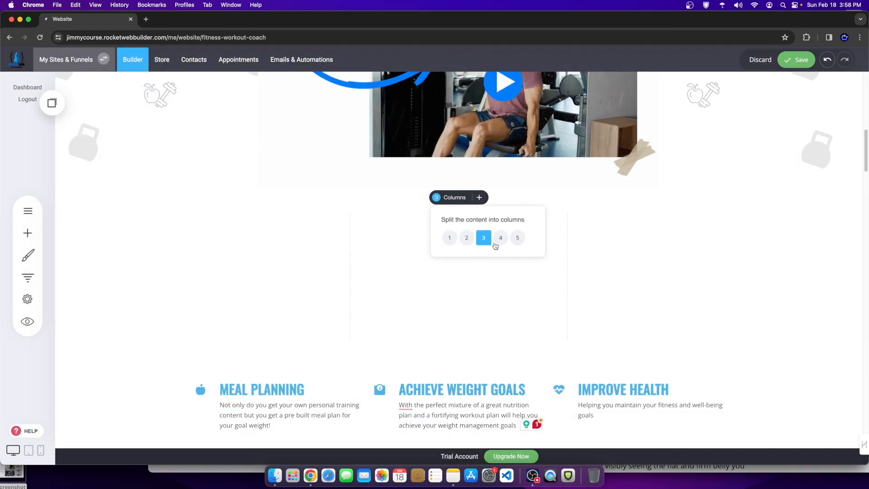
left_click(208, 249)
Step: Add the Texts > Impactful Section Headline template to the page
left_click(479, 198)
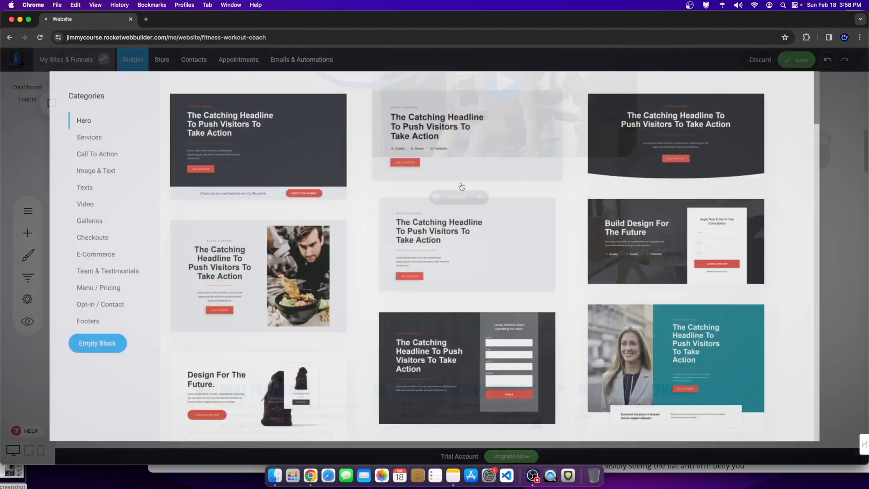
left_click(115, 271)
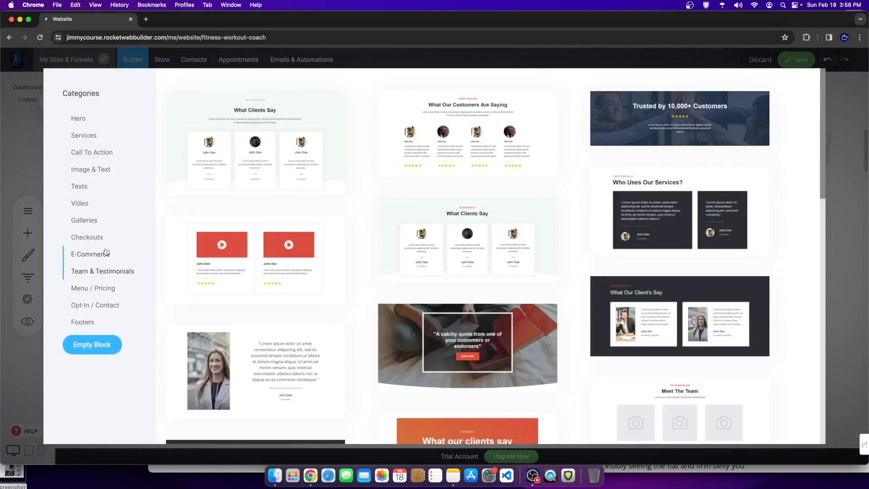
left_click(106, 252)
left_click(103, 206)
left_click(106, 188)
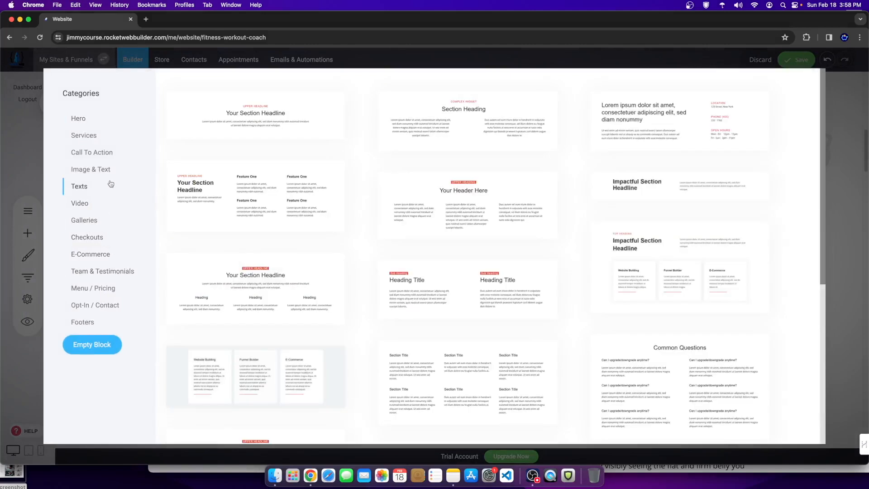
scroll(401, 362, "down", 4)
scroll(720, 307, "up", 4)
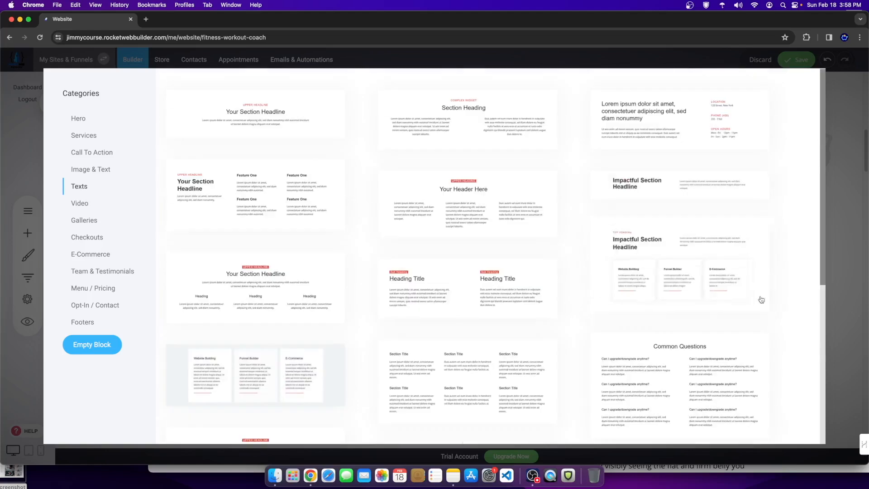
left_click(644, 284)
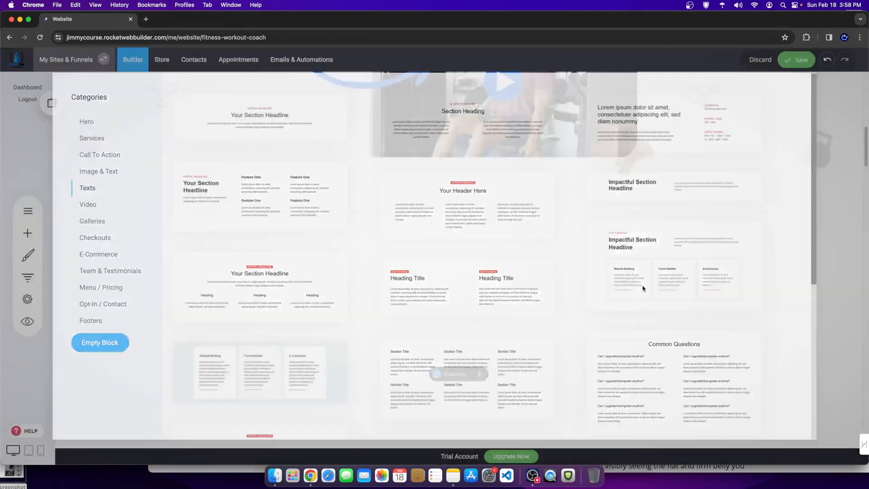
Step: Delete the headline, the three-card Website Building block and the empty three-column block
scroll(480, 295, "down", 2)
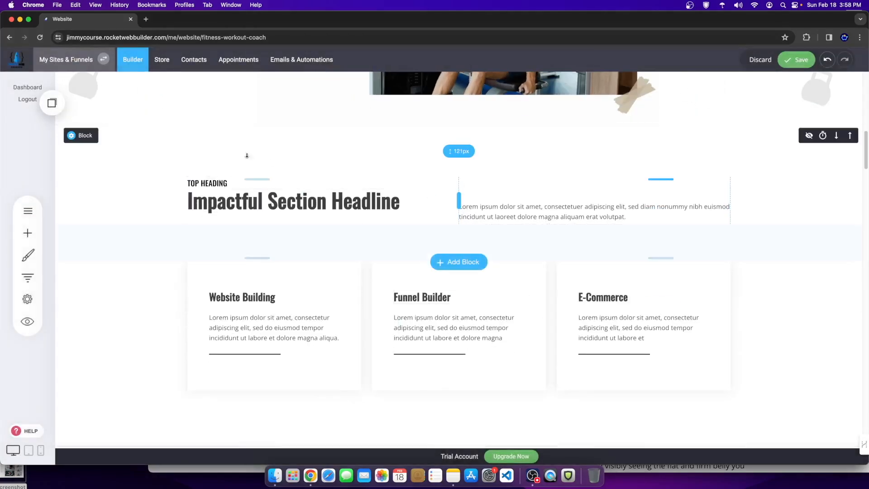
mouse_move(94, 136)
left_click(136, 136)
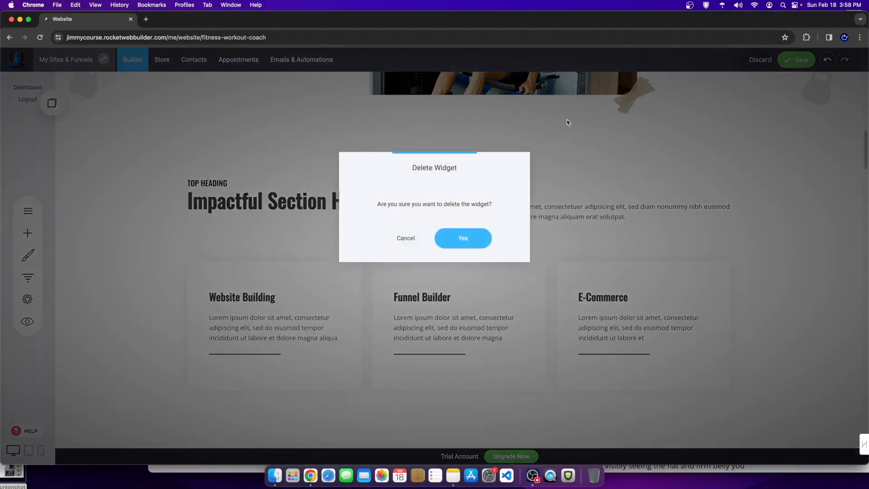
left_click(453, 235)
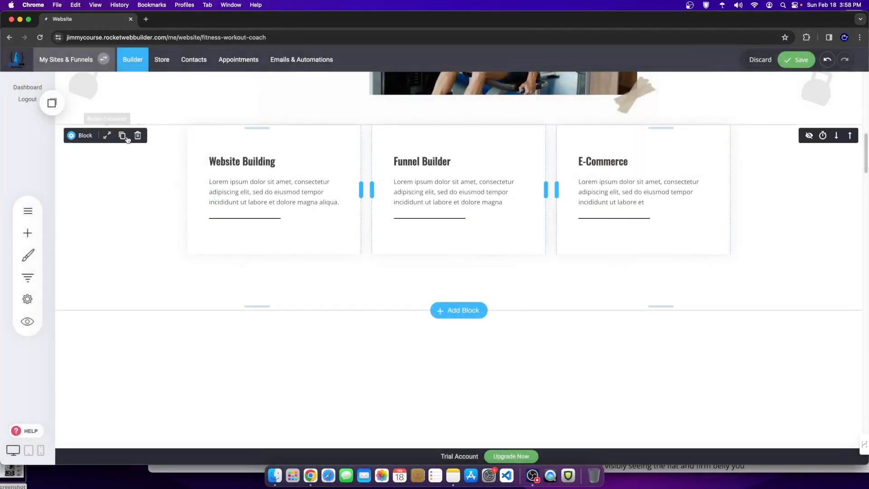
left_click(139, 135)
left_click(455, 238)
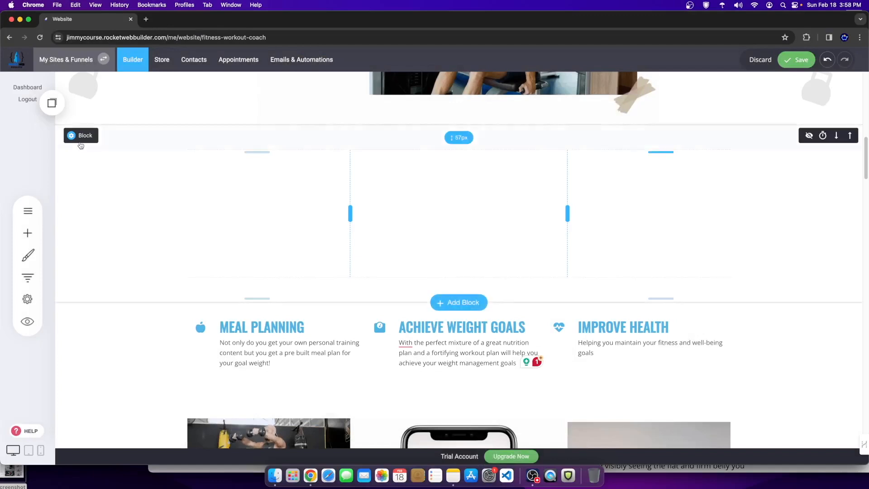
mouse_move(110, 140)
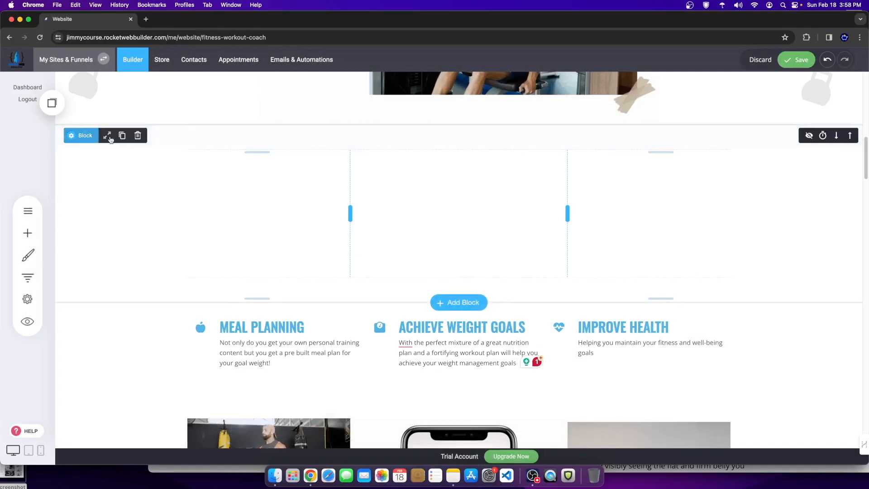
left_click(137, 135)
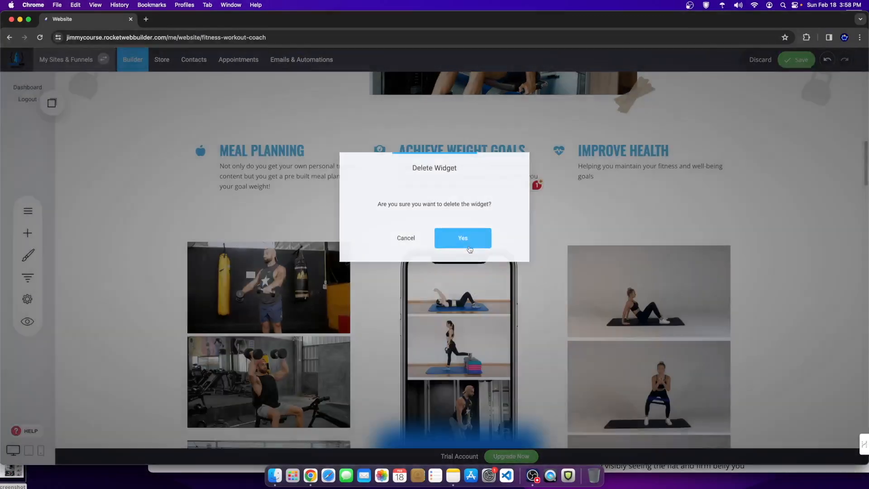
left_click(469, 249)
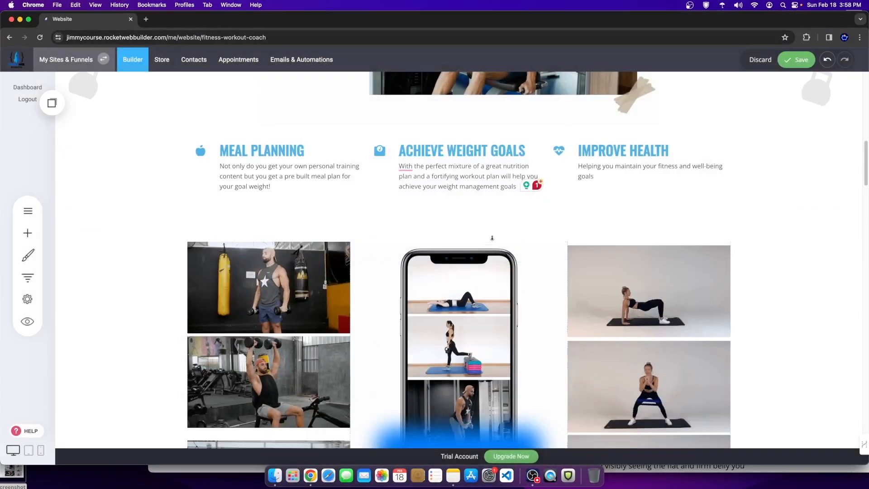
Step: Reduce the image grid section's top padding from 59px to 44px
scroll(486, 292, "down", 3)
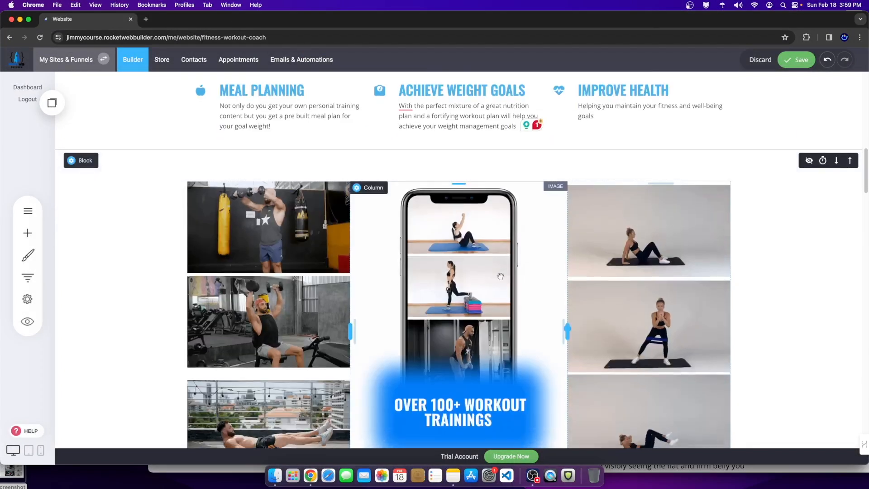
left_click_drag(612, 168, 607, 161)
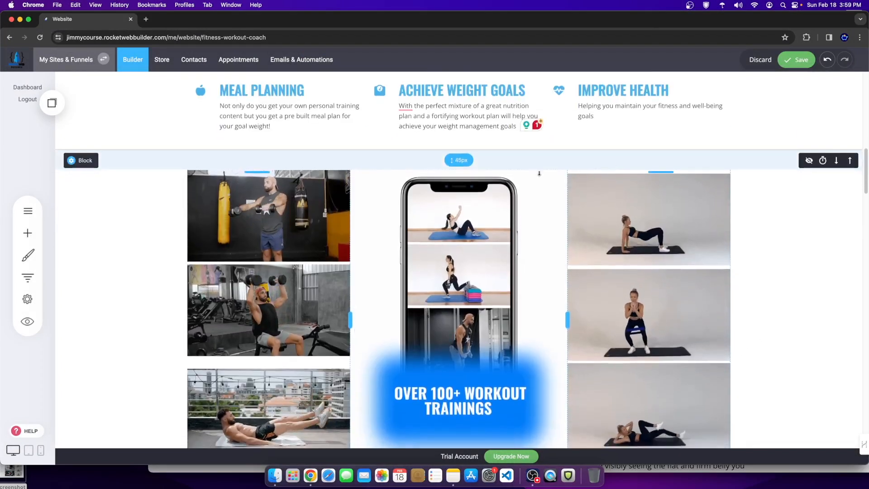
scroll(531, 211, "down", 3)
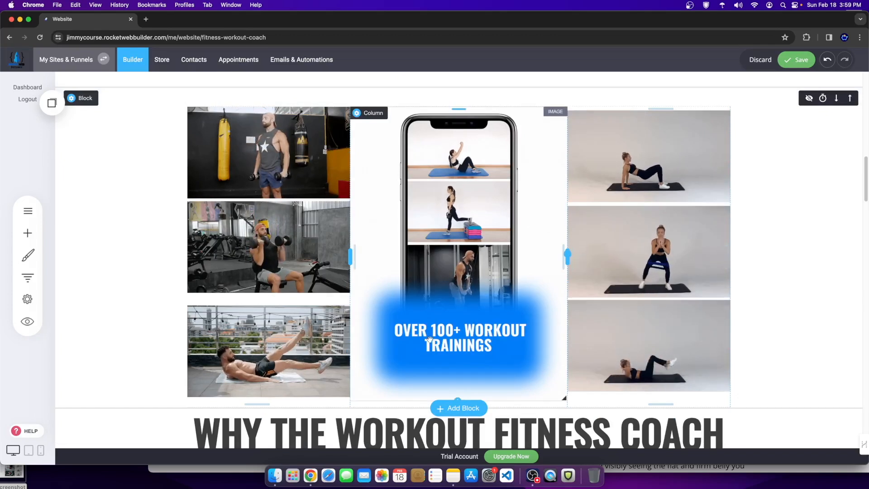
scroll(599, 307, "down", 2)
scroll(569, 277, "down", 5)
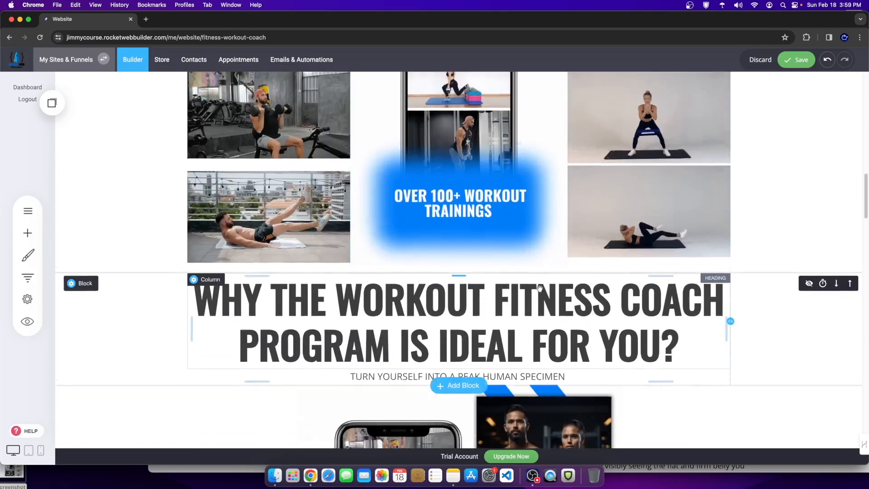
Step: Scroll down to the feature list and begin editing the Cost description
scroll(530, 279, "up", 3)
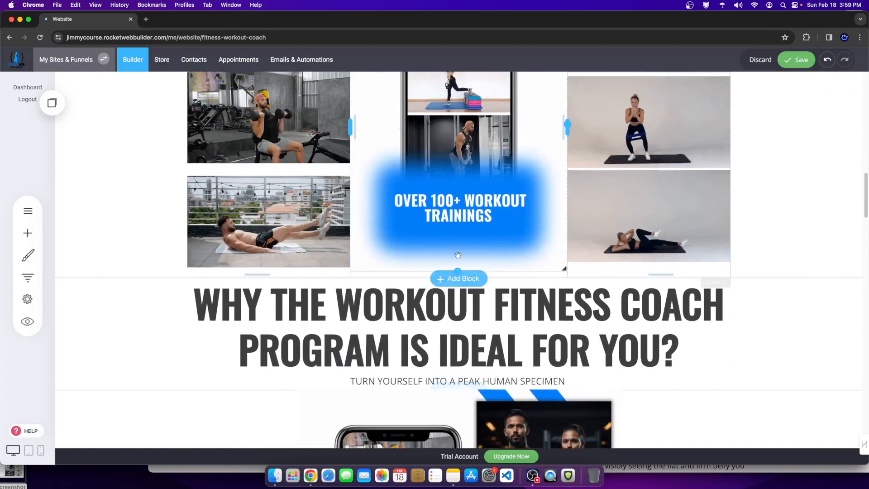
scroll(483, 233, "up", 5)
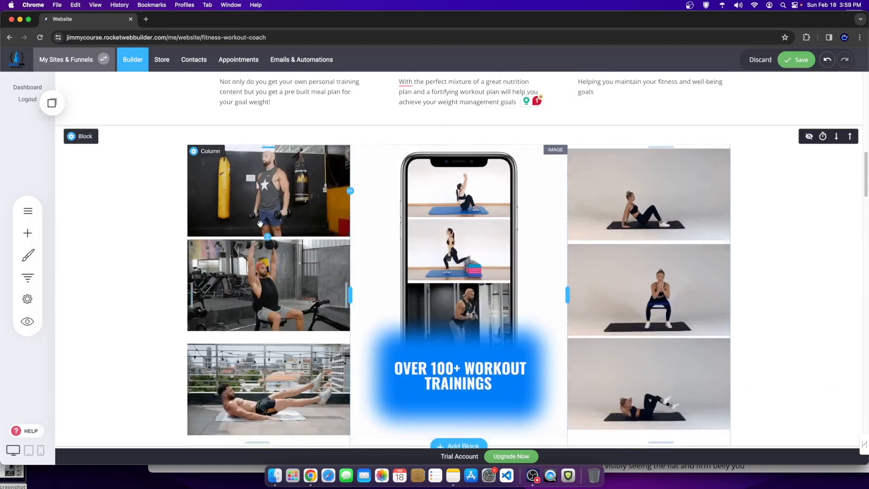
scroll(310, 363, "down", 10)
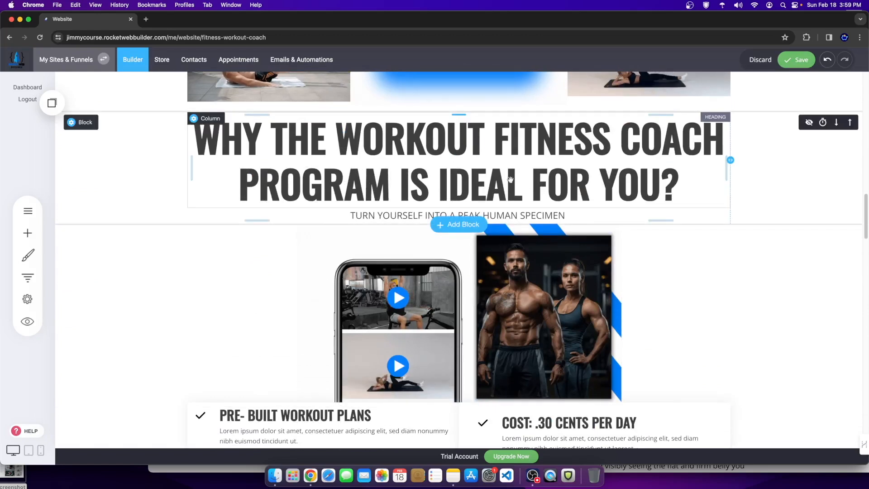
scroll(385, 206, "down", 2)
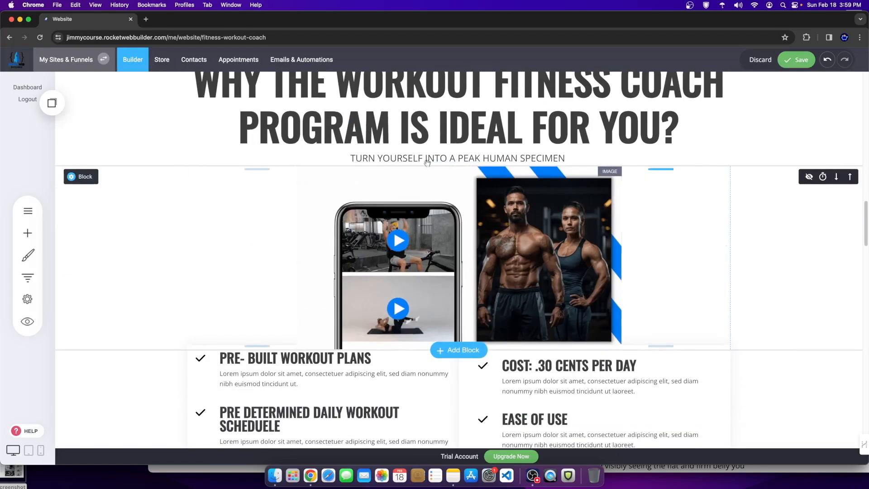
scroll(596, 300, "down", 5)
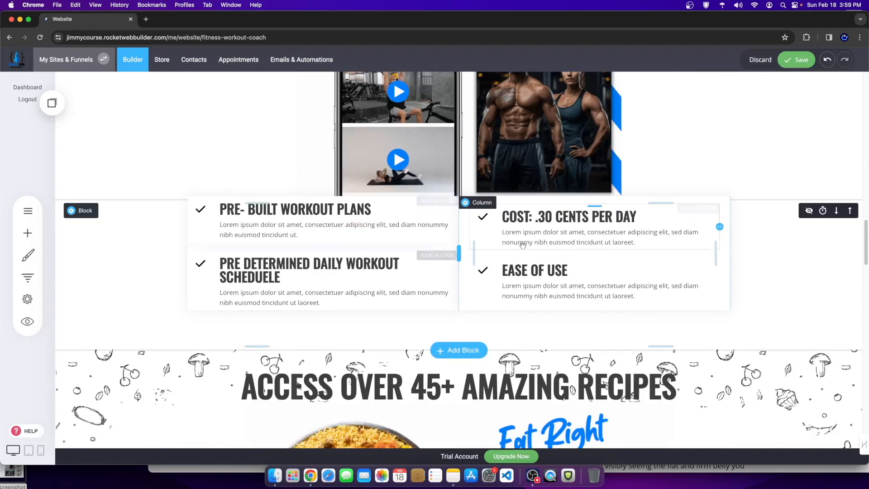
left_click(646, 242)
Step: Select the COST: .30 CENTS PER DAY heading and its description text
left_click_drag(647, 242, 501, 232)
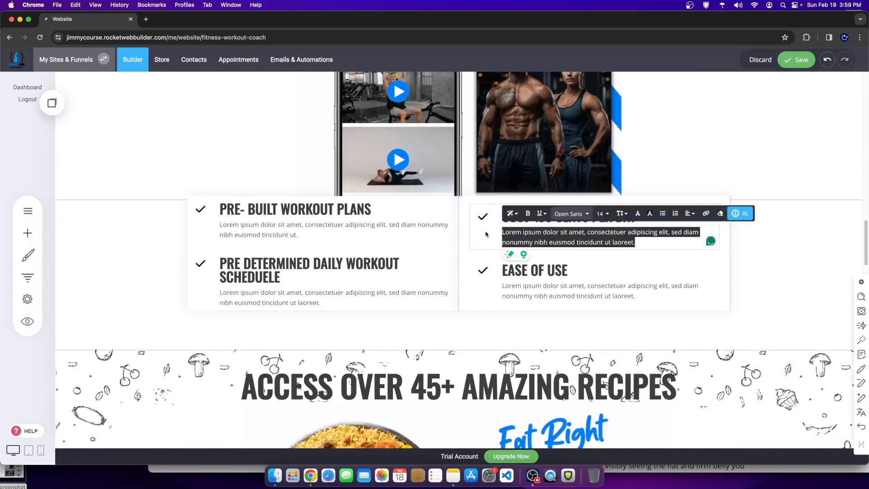
left_click(777, 255)
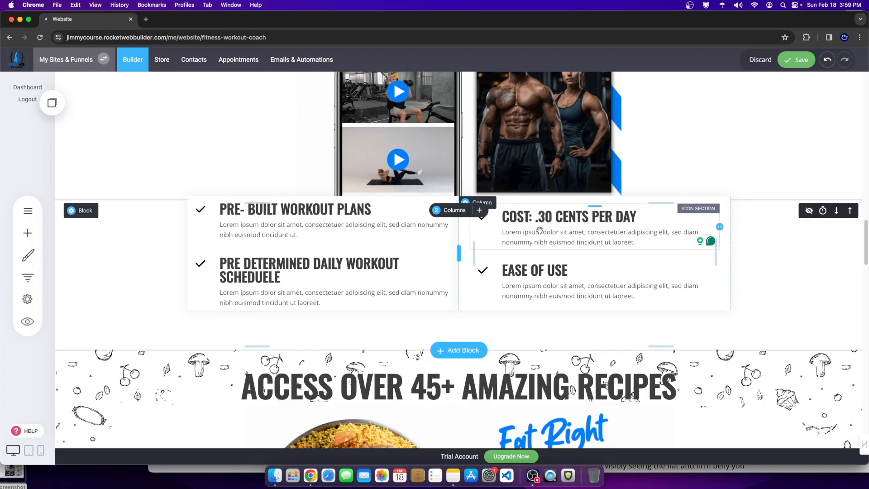
double_click(582, 236)
left_click(764, 243)
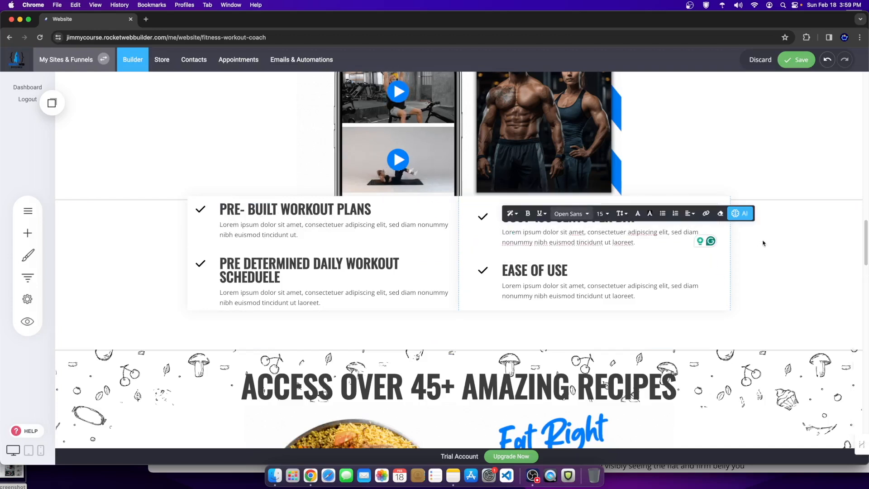
double_click(569, 221)
left_click_drag(635, 218, 493, 224)
key("super+c")
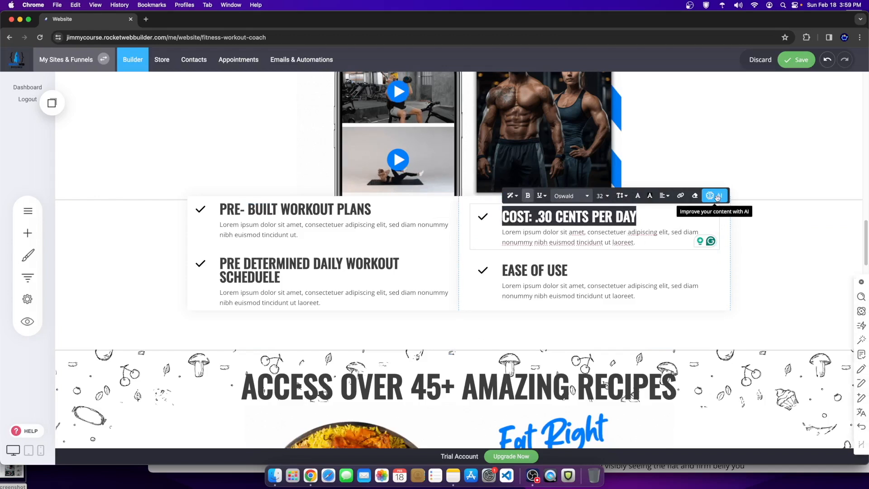
left_click(715, 196)
left_click(641, 243)
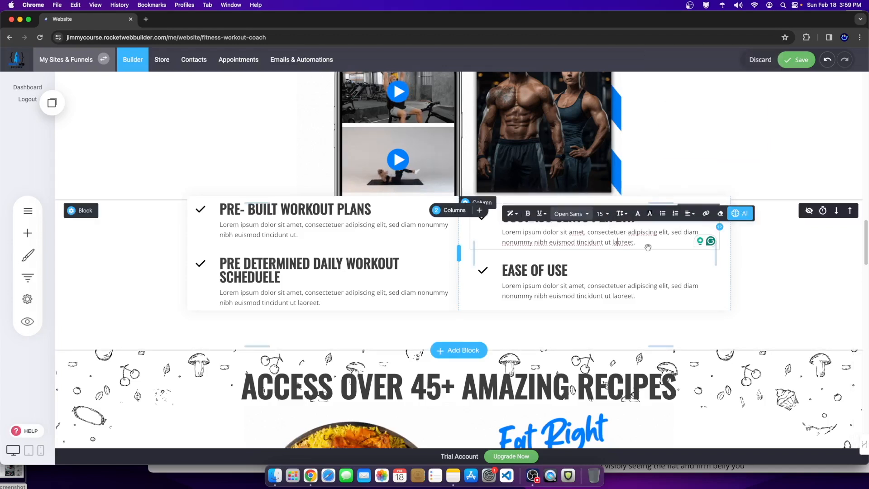
Step: Generate the Cost paragraph with AI from a prompt about the fitness coaching workout program
left_click_drag(642, 240, 507, 232)
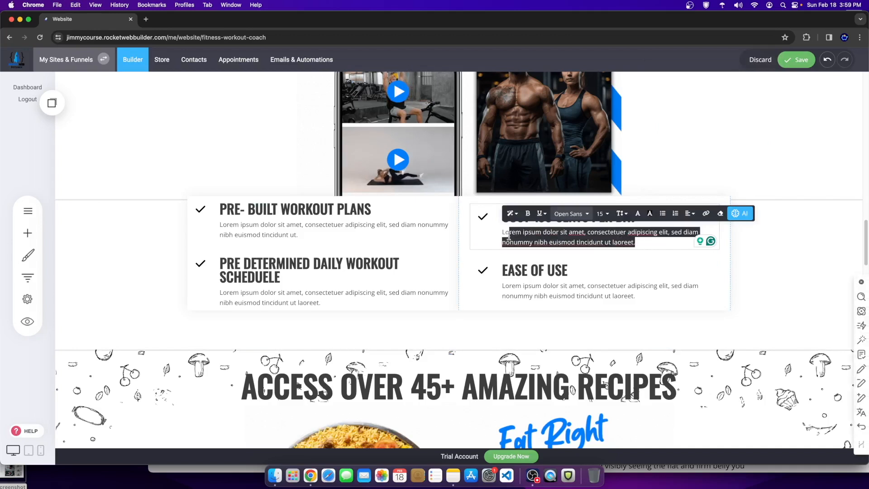
left_click(613, 234)
left_click_drag(640, 242, 500, 233)
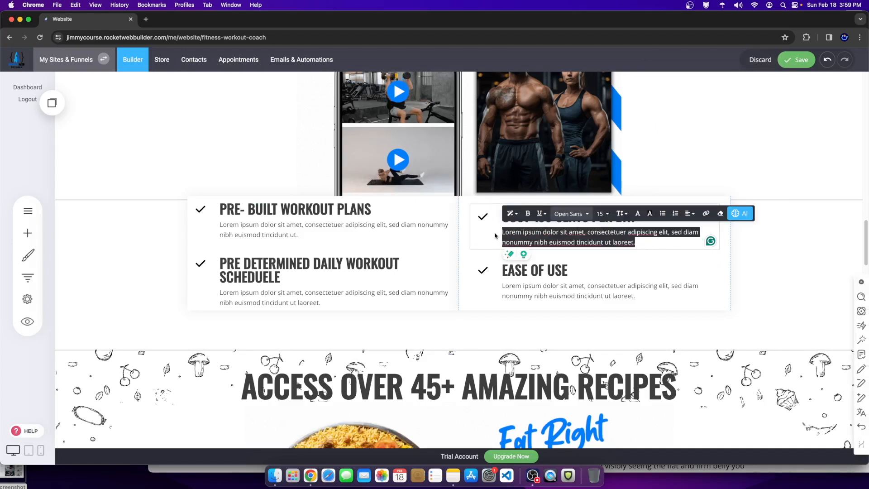
left_click(741, 213)
left_click(747, 162)
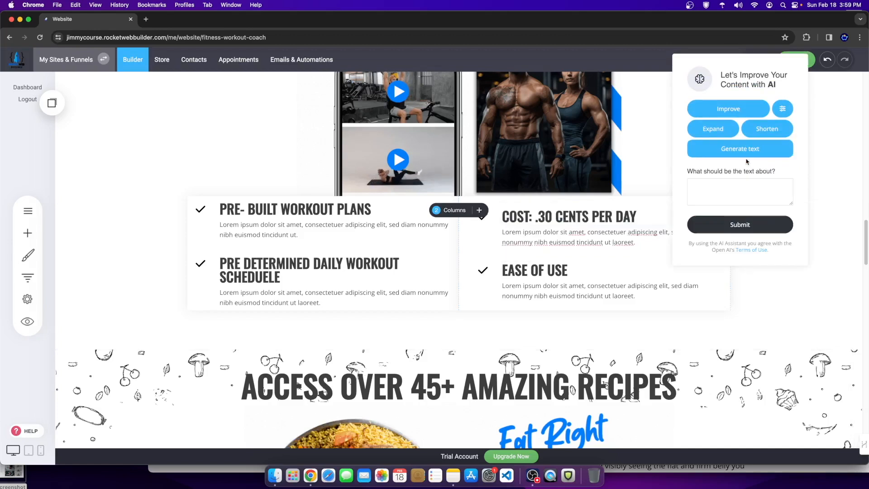
left_click(725, 193)
key("super+v")
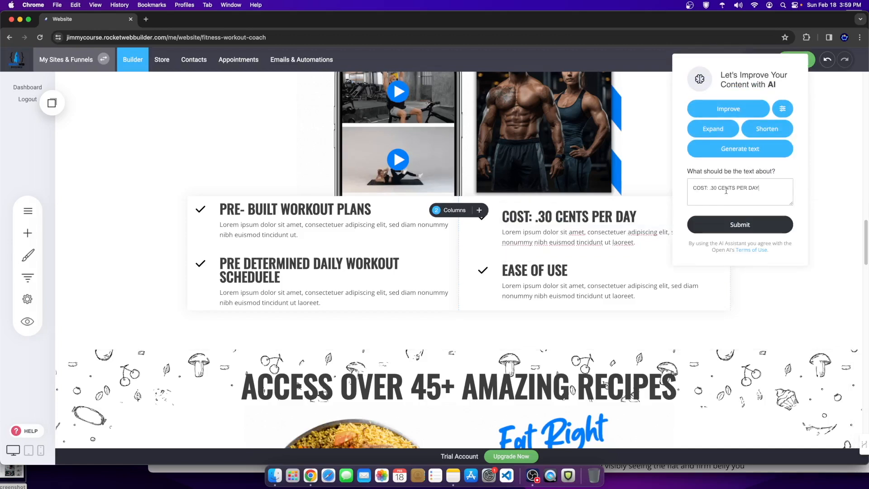
type("for the")
key("BackSpace")
key("BackSpace")
key("BackSpace")
type("ess coaching wo")
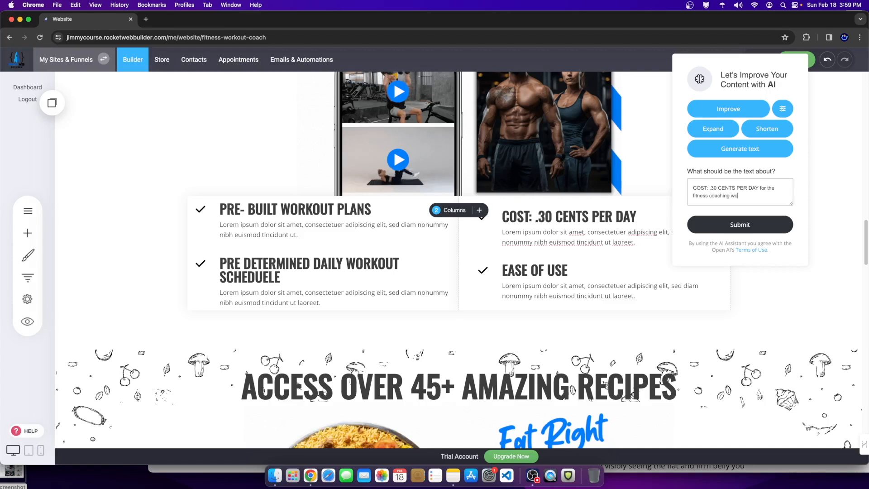
type("rkout program")
key("super+a")
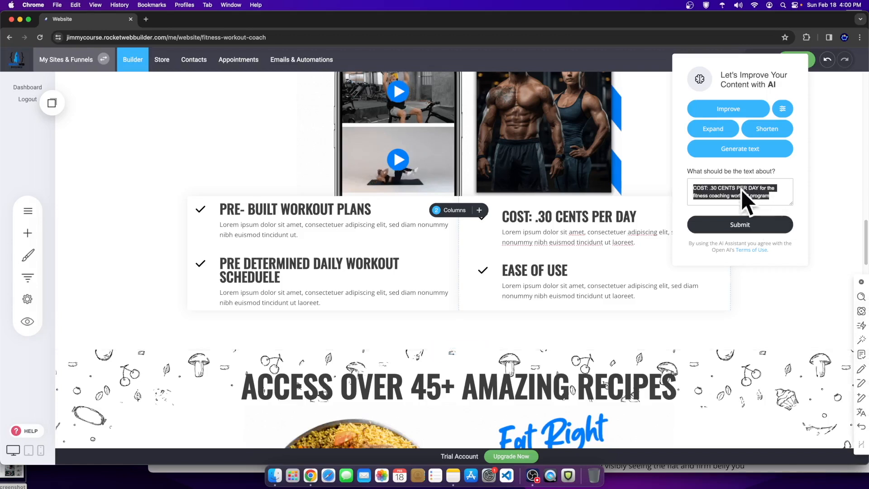
left_click(740, 228)
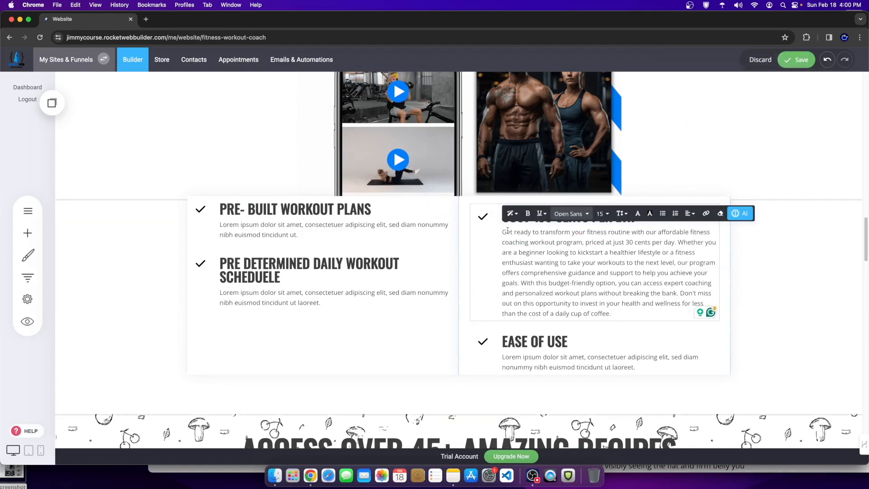
left_click_drag(504, 232, 561, 358)
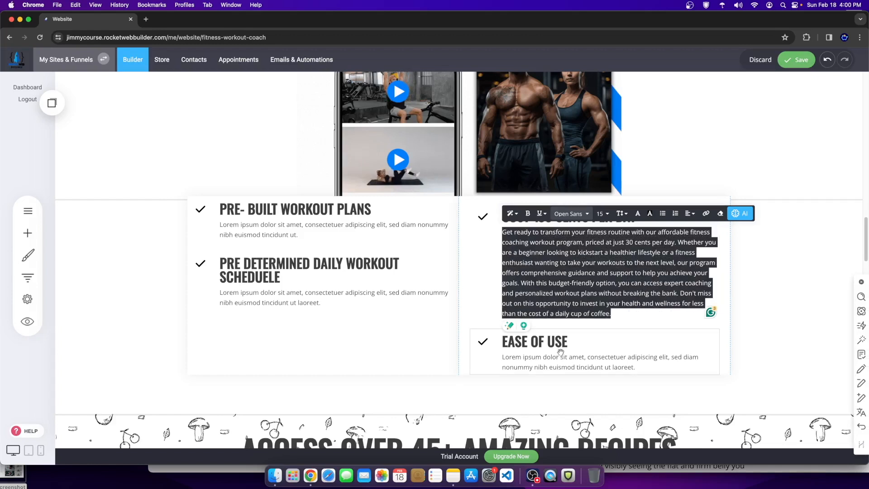
left_click(627, 367)
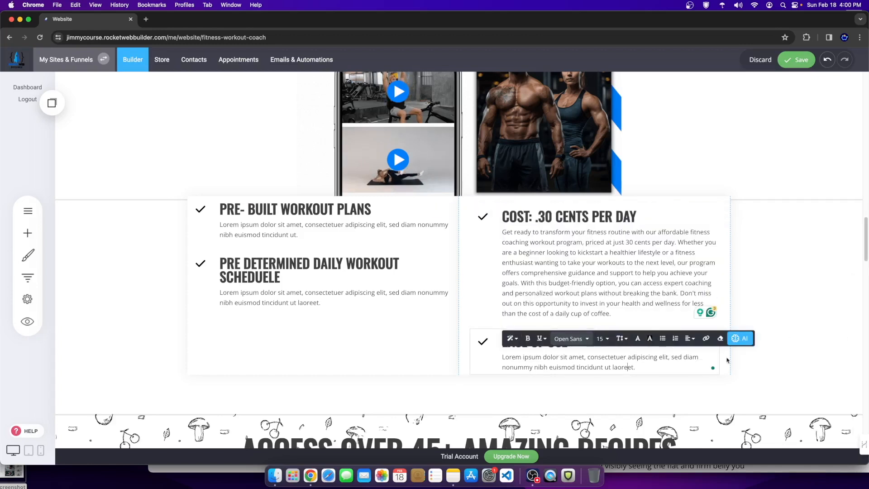
Step: Replace the Ease of Use placeholder with an AI paragraph about easy access to personal programs
triple_click(668, 365)
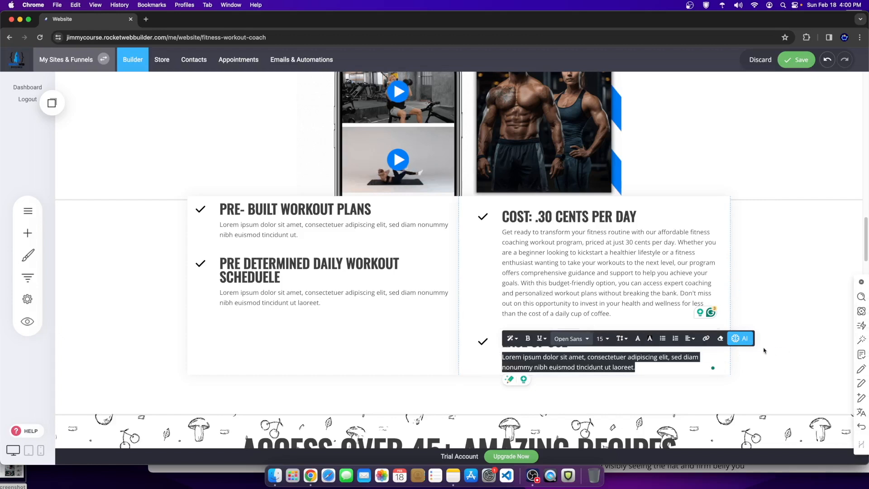
left_click(740, 338)
left_click(740, 287)
left_click(725, 257)
type("ease o")
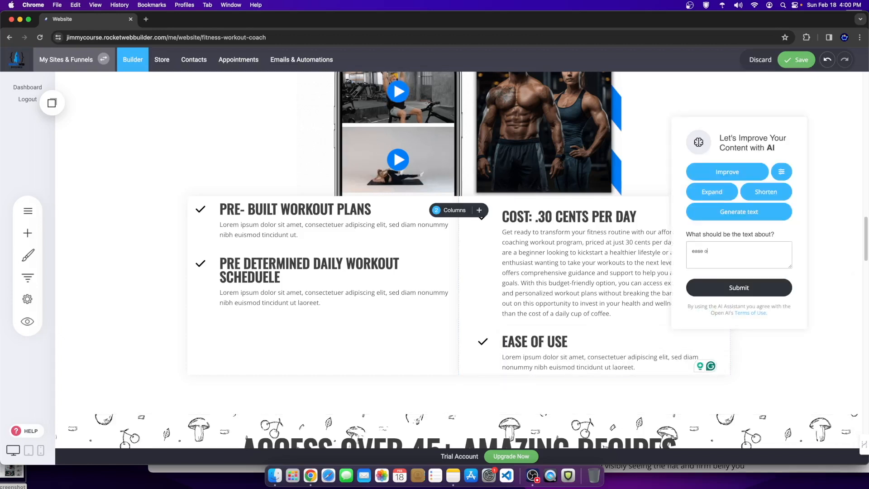
type("f")
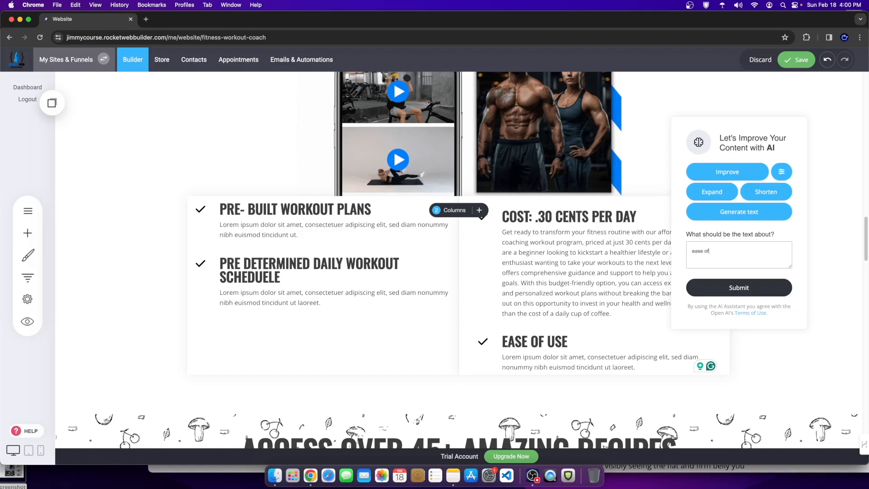
type(" use and easy ad")
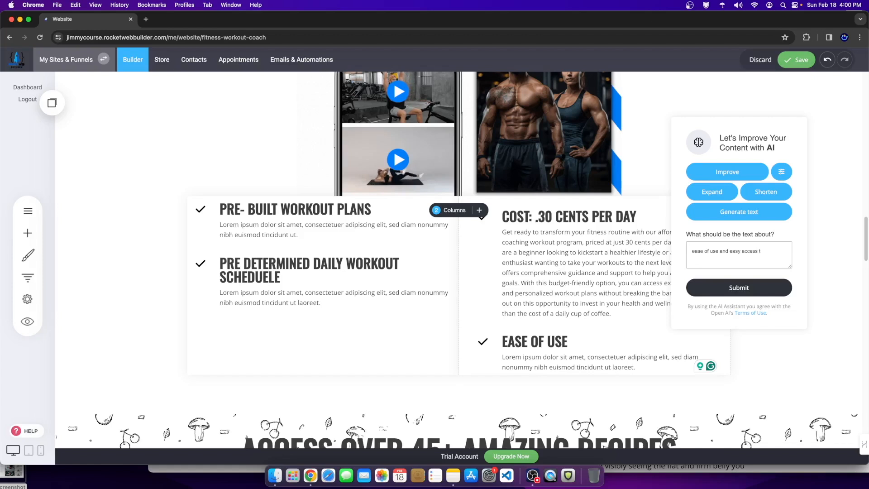
type("cess to personal training content in our fitness")
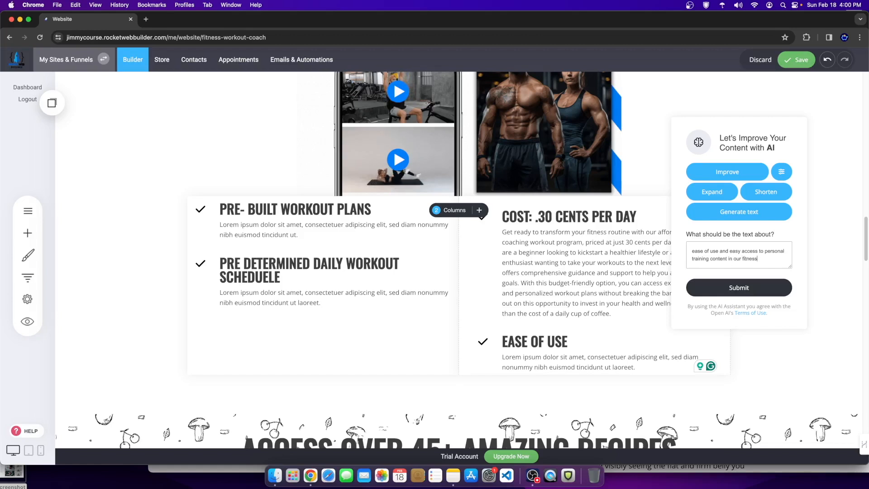
type("program")
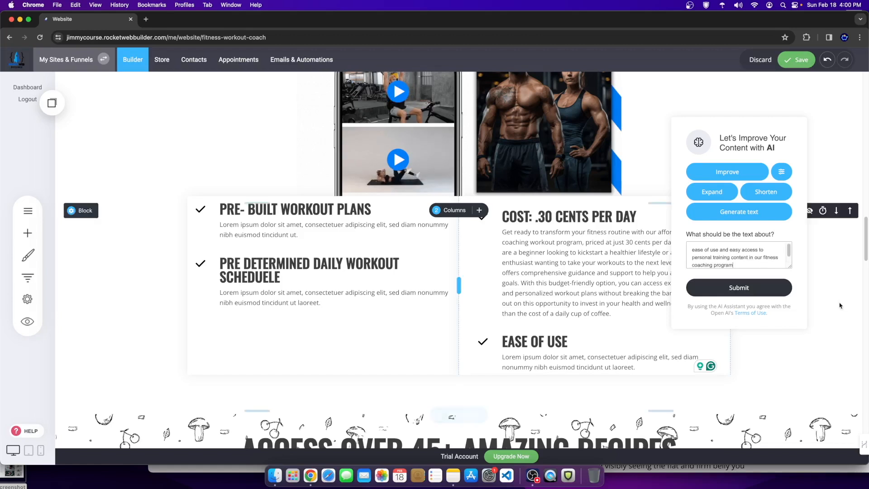
left_click(769, 292)
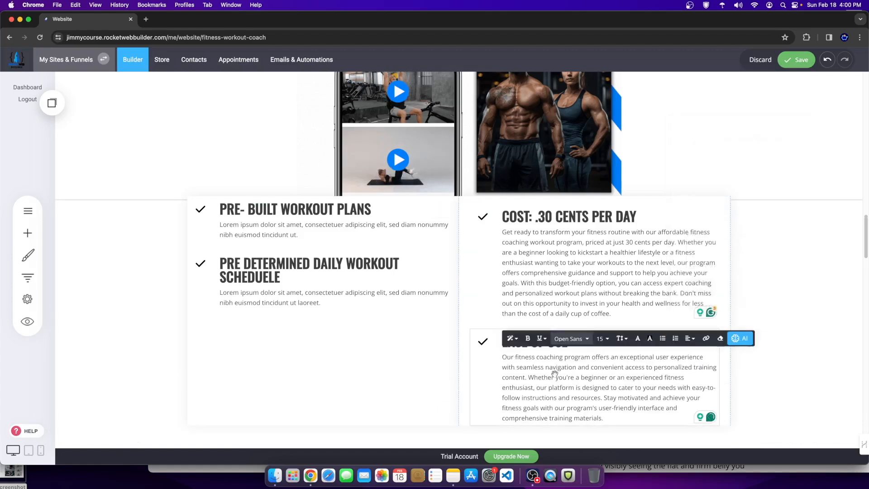
Step: Save the page and reselect the Ease of Use paragraph for editing
left_click(794, 60)
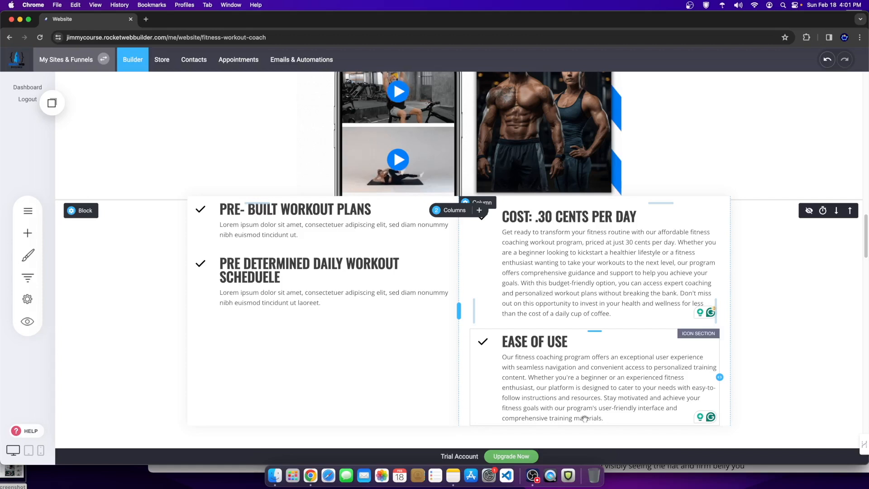
left_click(613, 372)
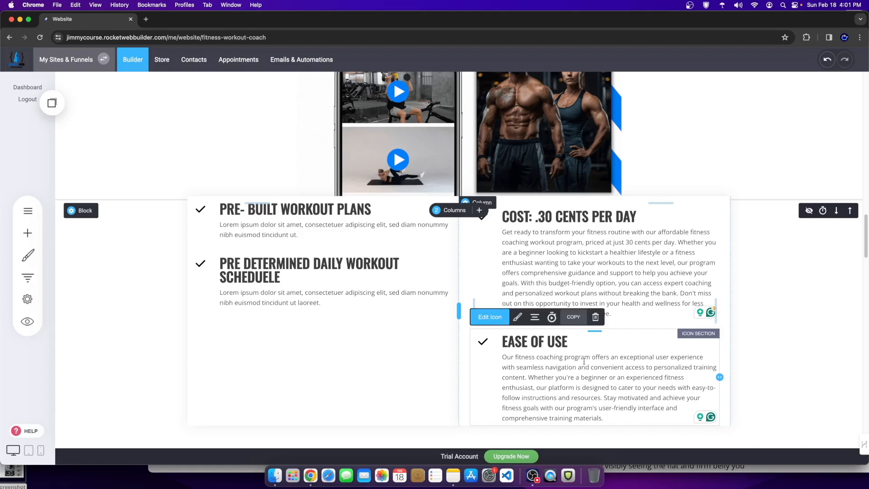
left_click(561, 398)
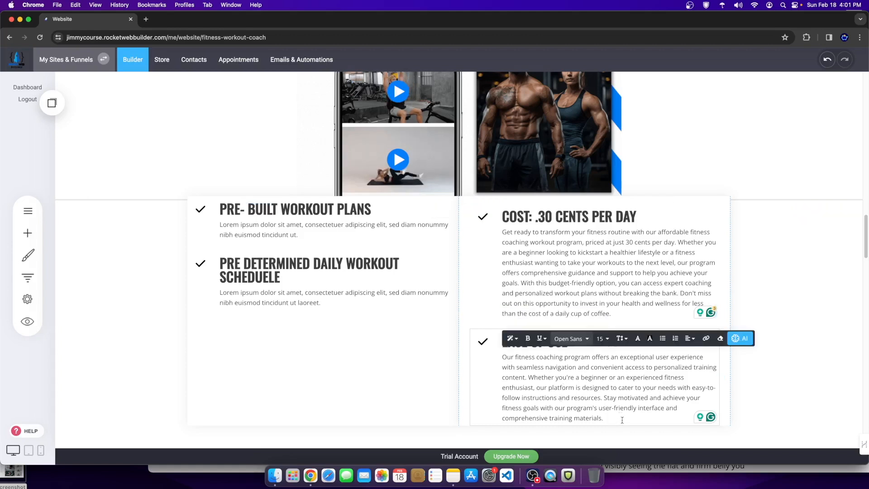
double_click(258, 270)
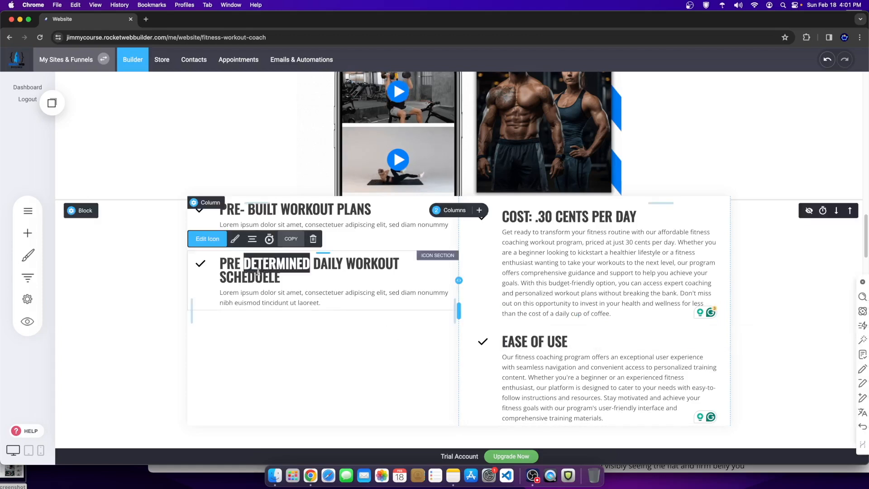
Step: Select the placeholder paragraph and paste the PRE DETERMINED heading as an AI Generate text prompt
left_click_drag(280, 277, 269, 277)
triple_click(269, 277)
key("super+c")
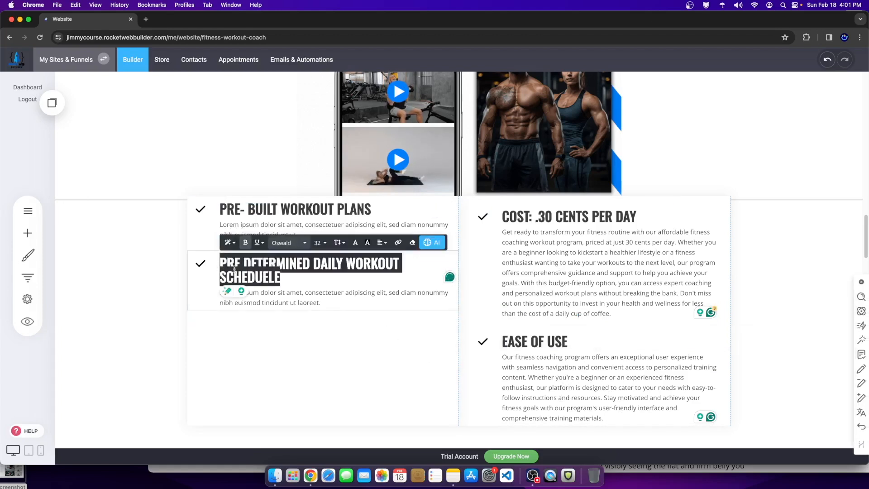
left_click(323, 302)
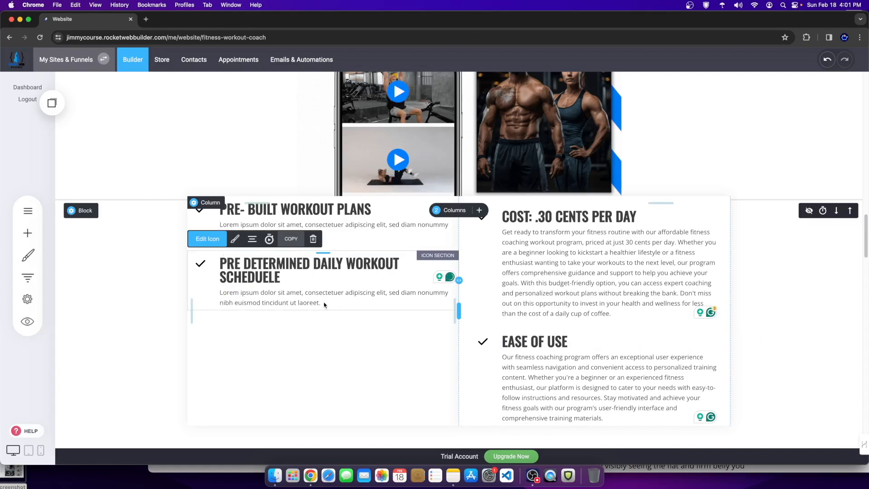
left_click_drag(330, 302, 210, 295)
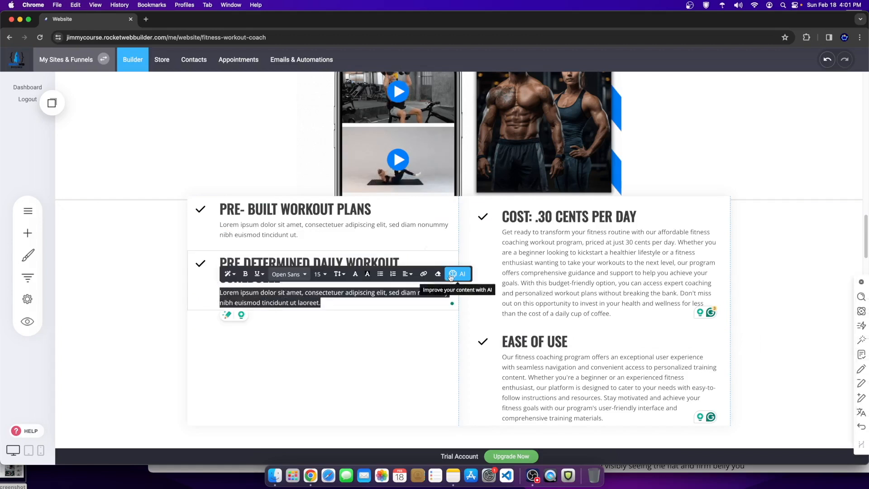
left_click(457, 273)
left_click(461, 222)
left_click(450, 190)
key("super+v")
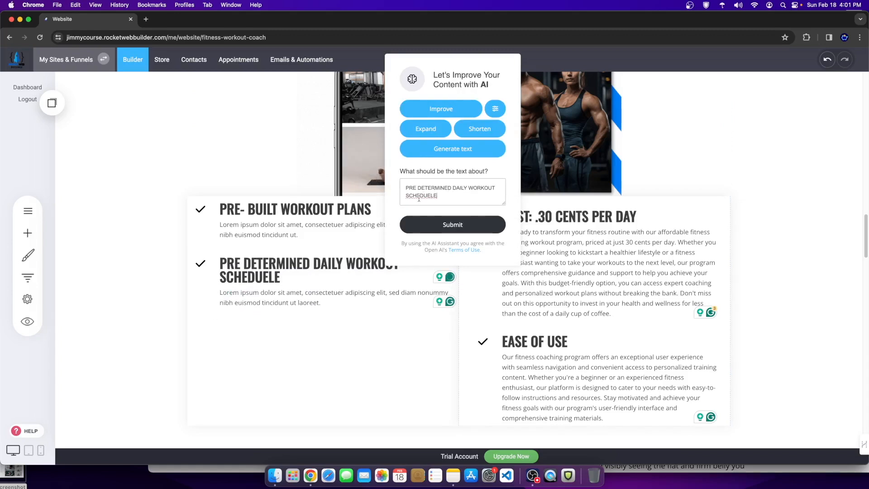
Step: Extend the prompt with extra context and submit it to generate the daily-workout-schedule paragraph
right_click(418, 198)
left_click(410, 197)
left_click(416, 197)
right_click(428, 199)
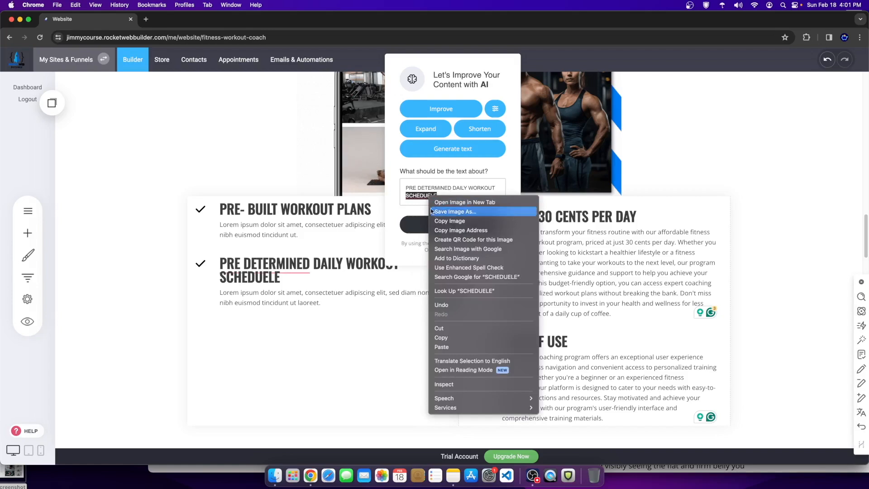
left_click(454, 200)
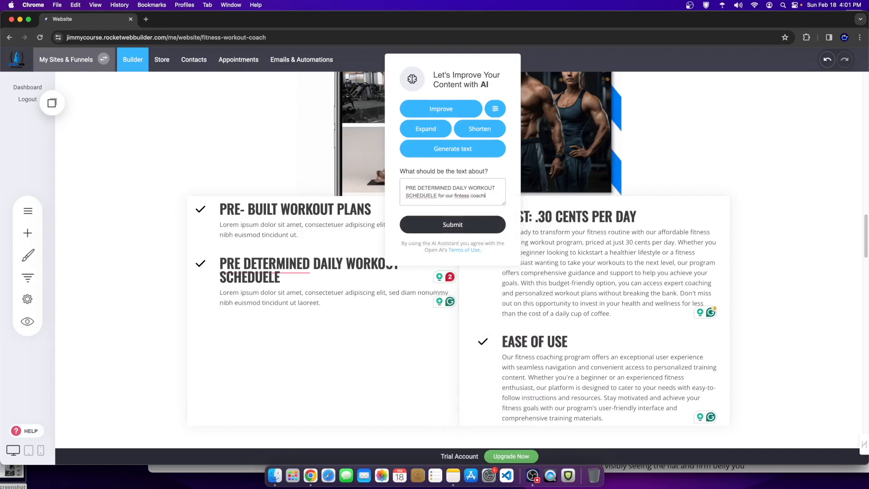
type("ogram")
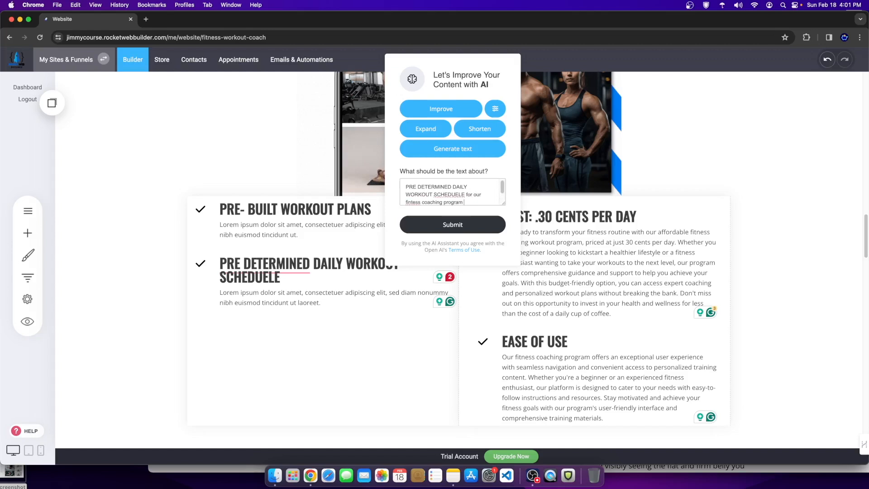
scroll(480, 193, "down", 2)
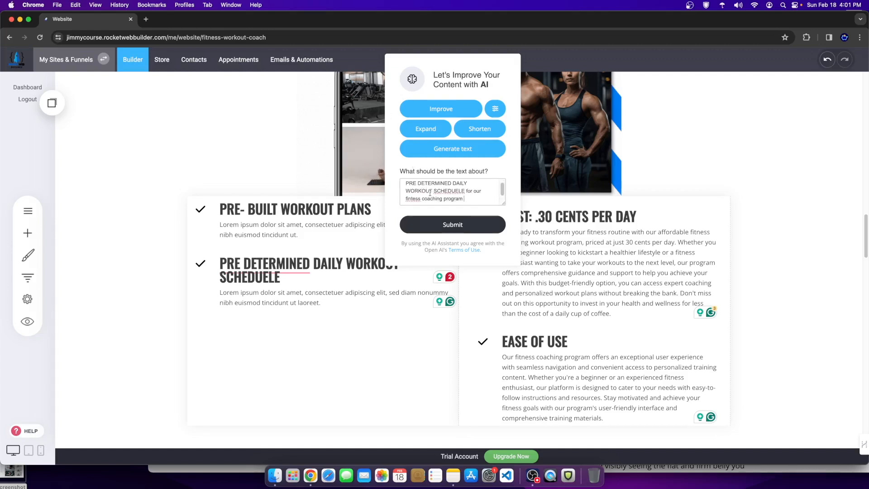
left_click(457, 224)
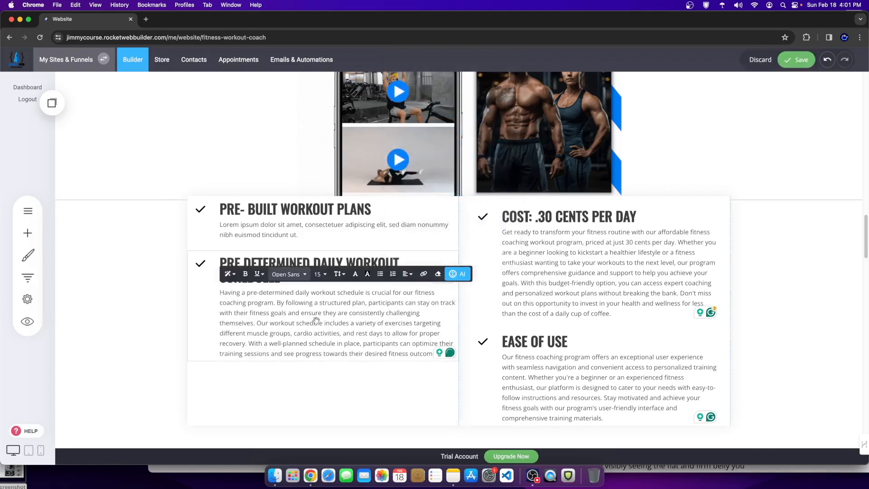
Step: Have the AI assistant rewrite the PRE DETERMINED DAILY WORKOUT SCHEDUELE heading
left_click(295, 375)
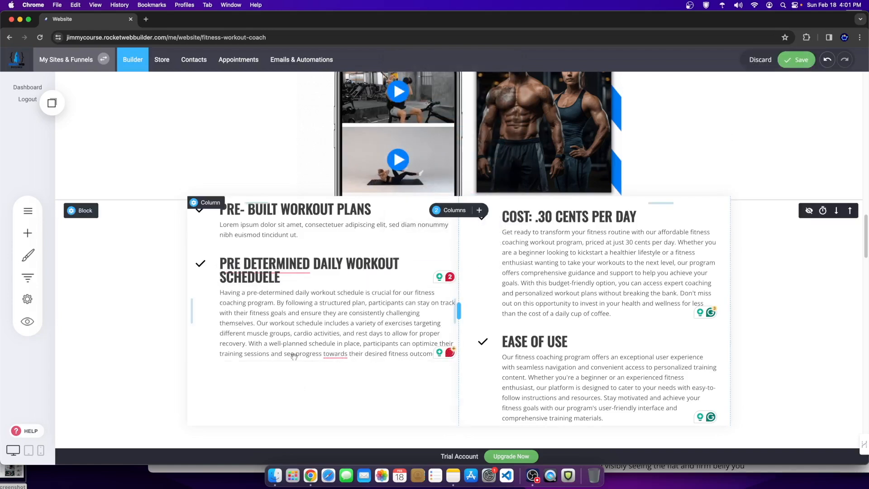
triple_click(327, 263)
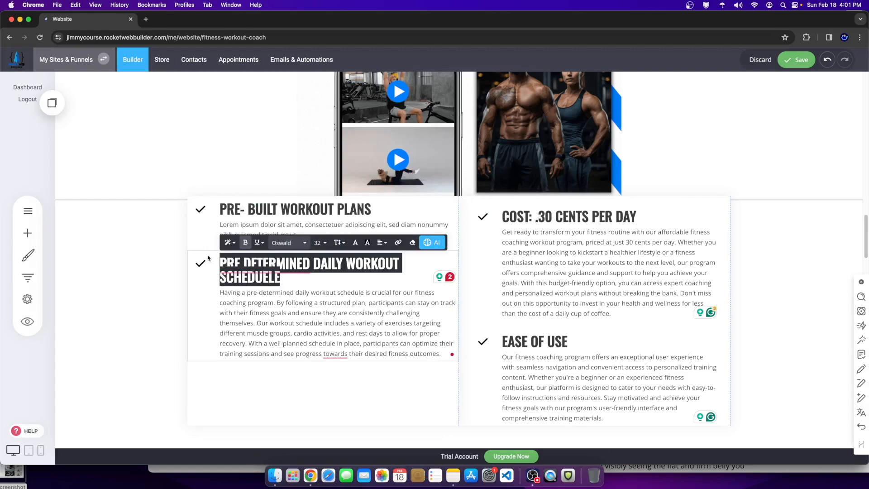
left_click(432, 242)
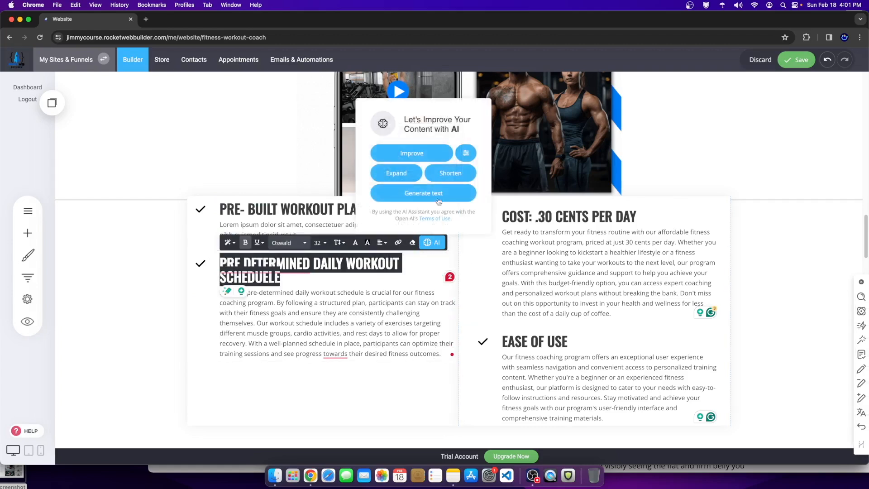
left_click(404, 153)
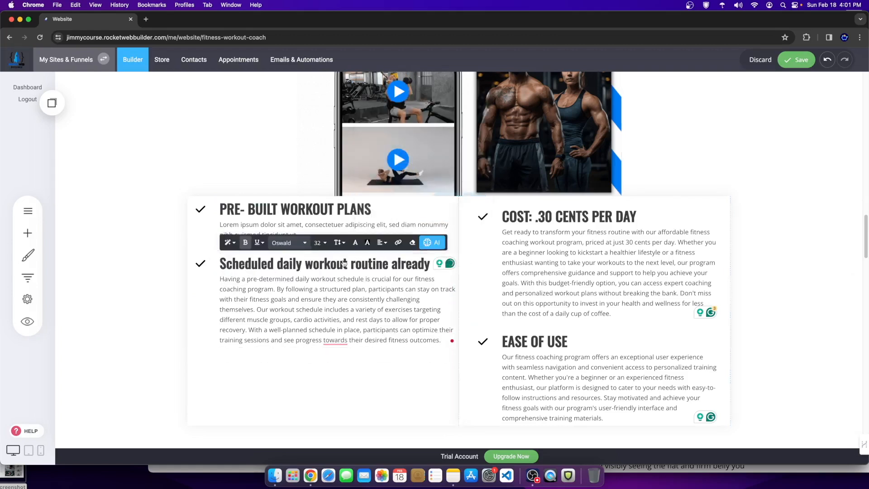
left_click(308, 263)
Step: Try replacing 'already' with 'set' in the rewritten heading, then undo it
double_click(308, 263)
left_click(372, 263)
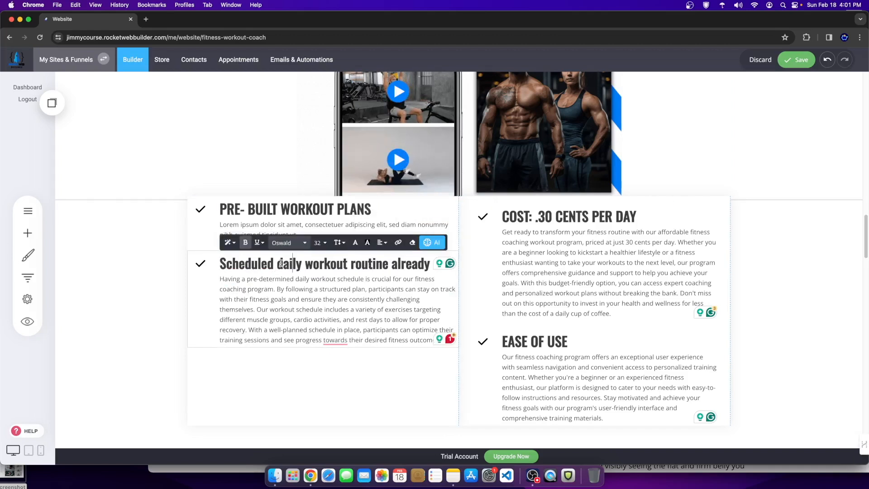
double_click(410, 263)
type("set")
left_click_drag(410, 263, 392, 264)
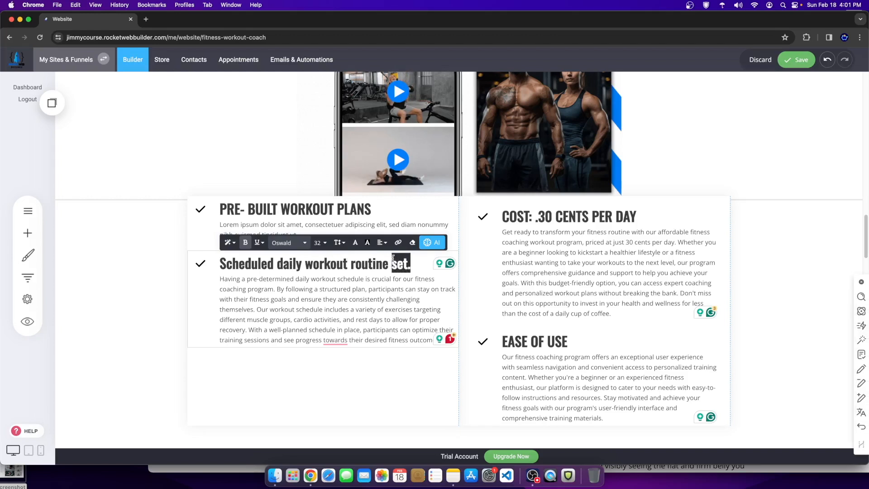
key("super+z")
left_click(436, 276)
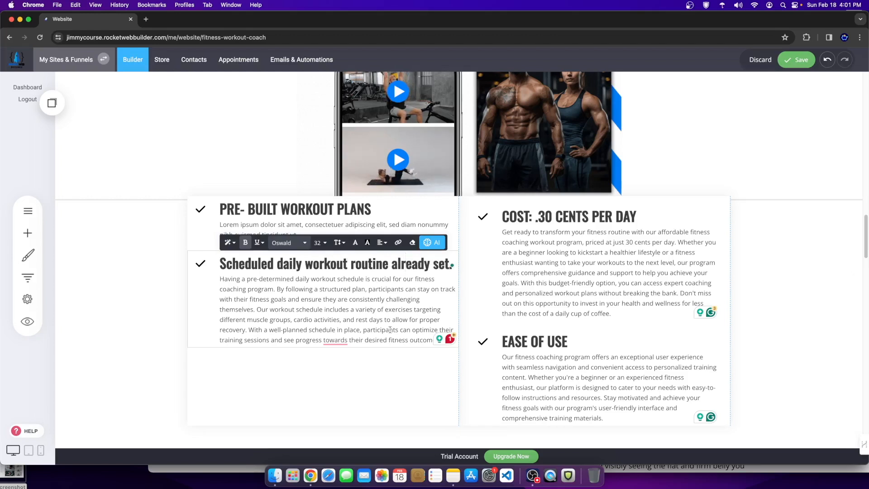
Step: Capitalise 'daily' to DAILY in the 'Scheduled daily workout routine' heading
left_click(234, 265)
left_click_drag(232, 264, 320, 263)
left_click(295, 263)
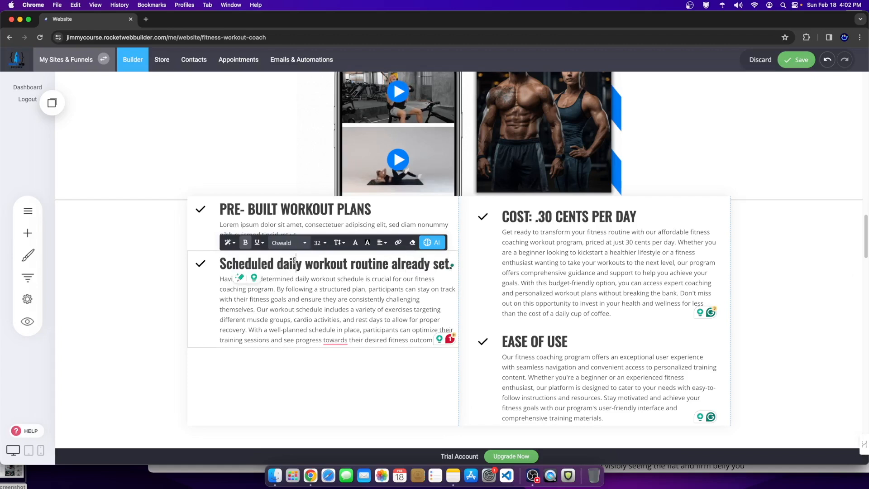
double_click(292, 263)
type("DAILY")
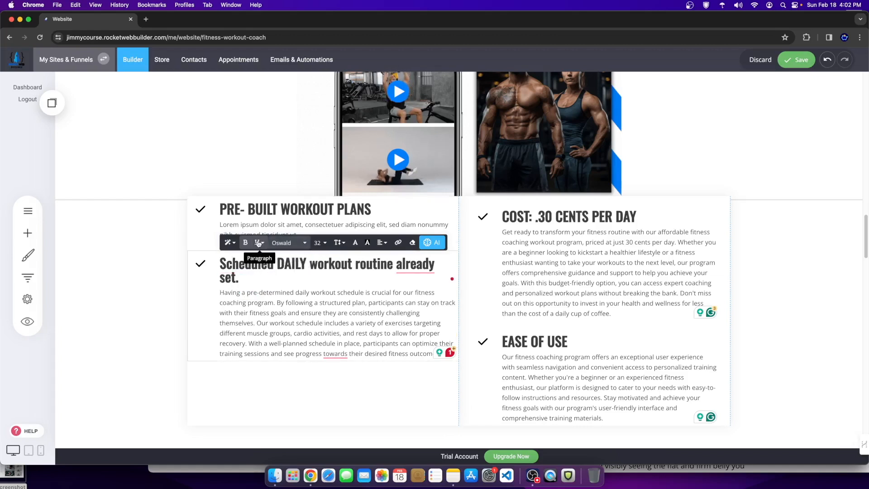
left_click(233, 243)
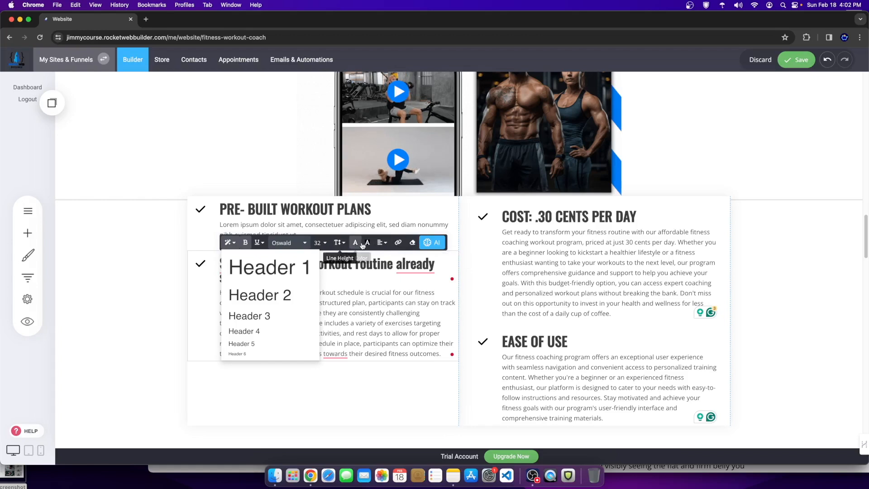
left_click(347, 265)
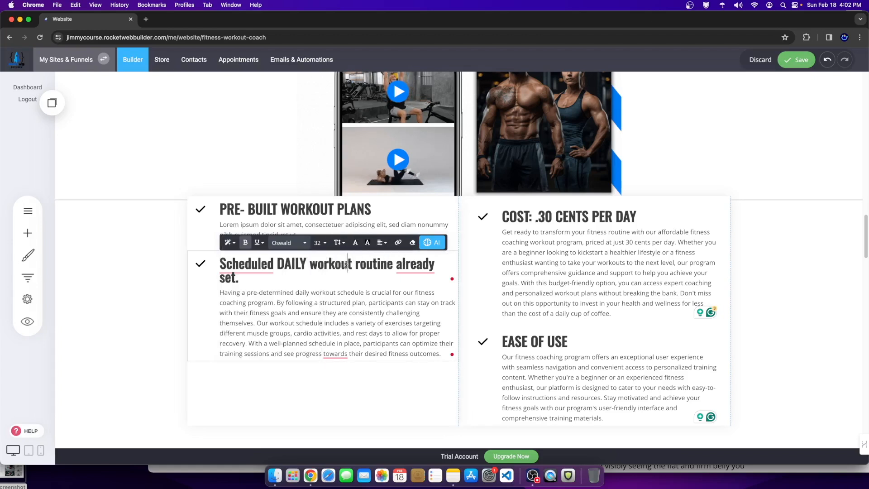
Step: Change the final 'set' to 'SET' and finish editing the heading
left_click(235, 278)
key("BackSpace")
key("BackSpace")
type("ET")
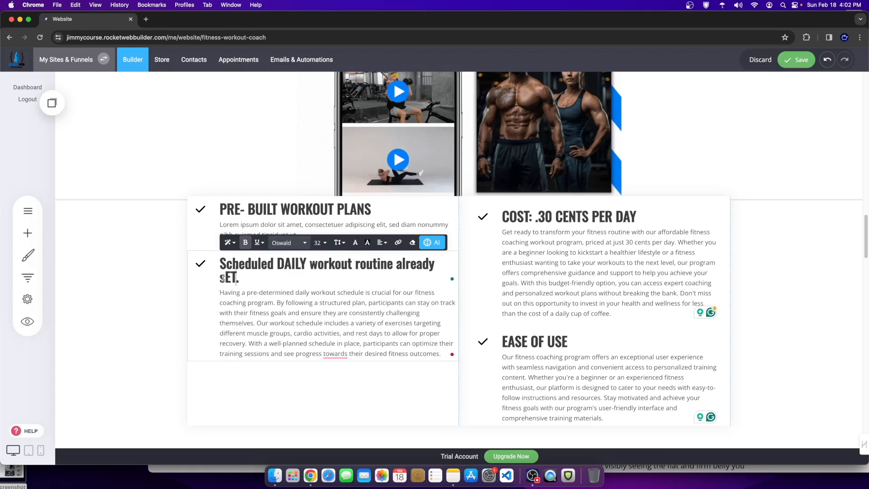
key("BackSpace")
type("S")
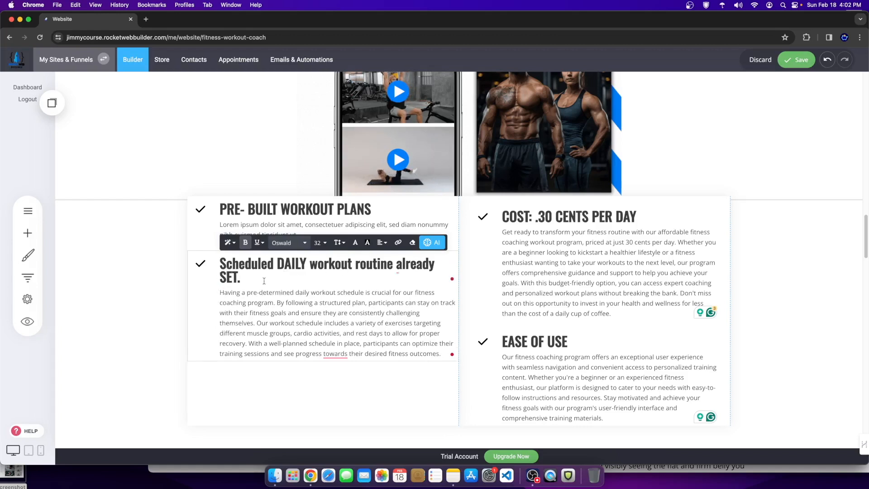
mouse_move(234, 267)
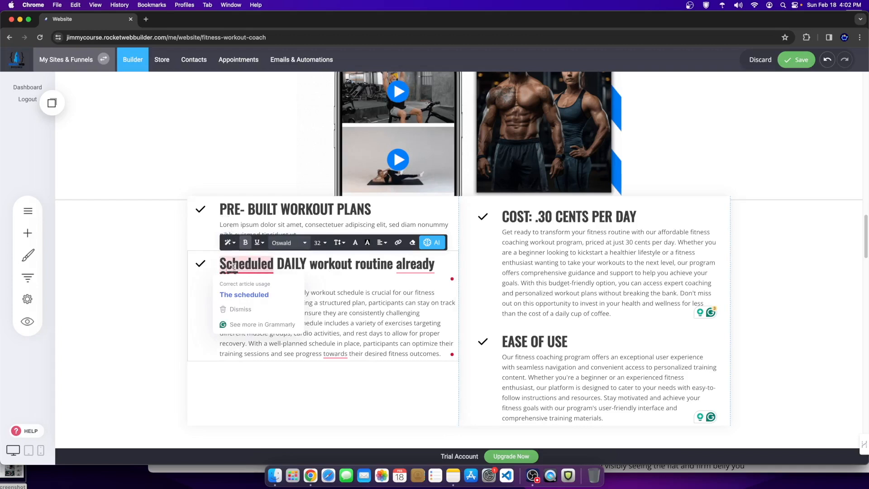
left_click(174, 236)
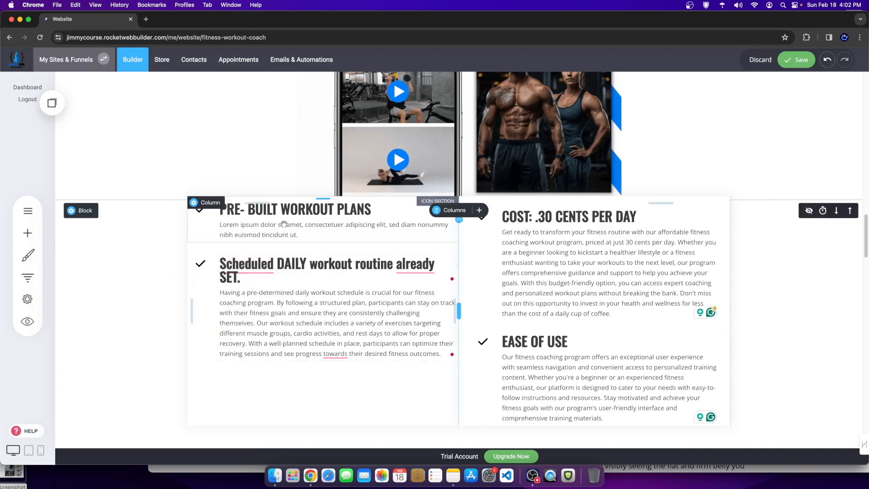
Step: Select the PRE- BUILT WORKOUT PLANS heading, then undo an accidental icon change on the first feature
left_click(371, 214)
left_click_drag(370, 211, 217, 216)
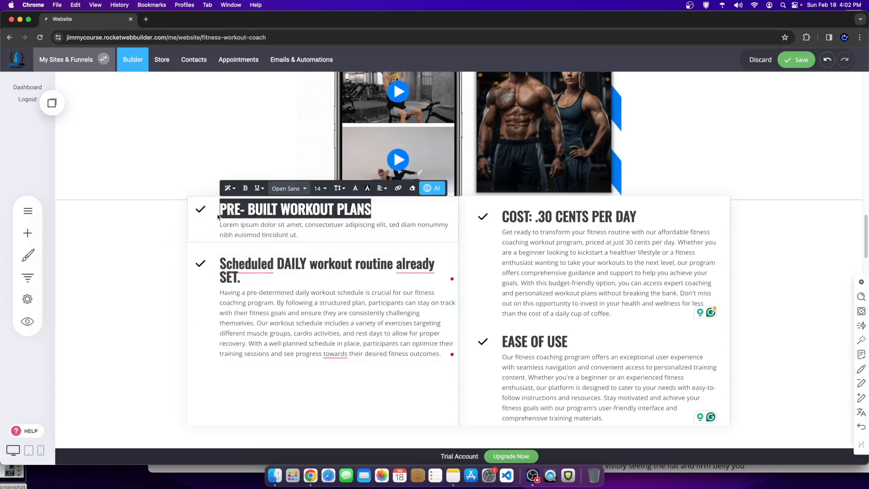
left_click(304, 236)
left_click(202, 237)
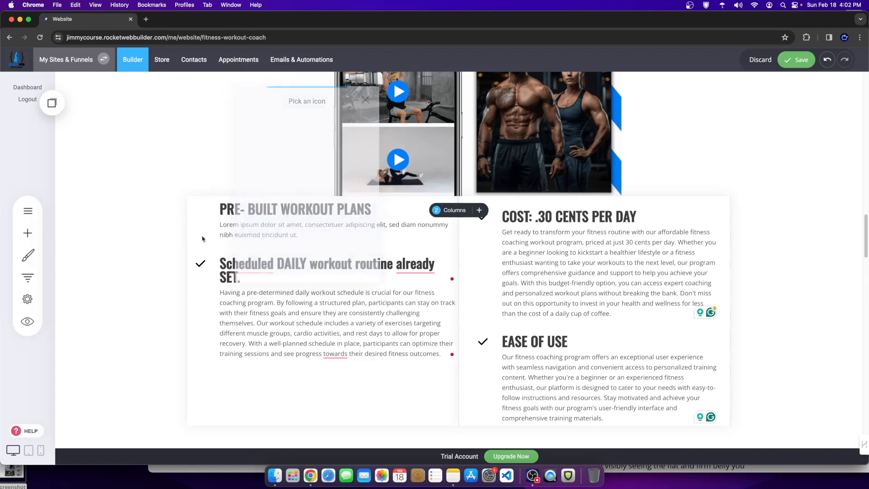
left_click(201, 211)
left_click(203, 184)
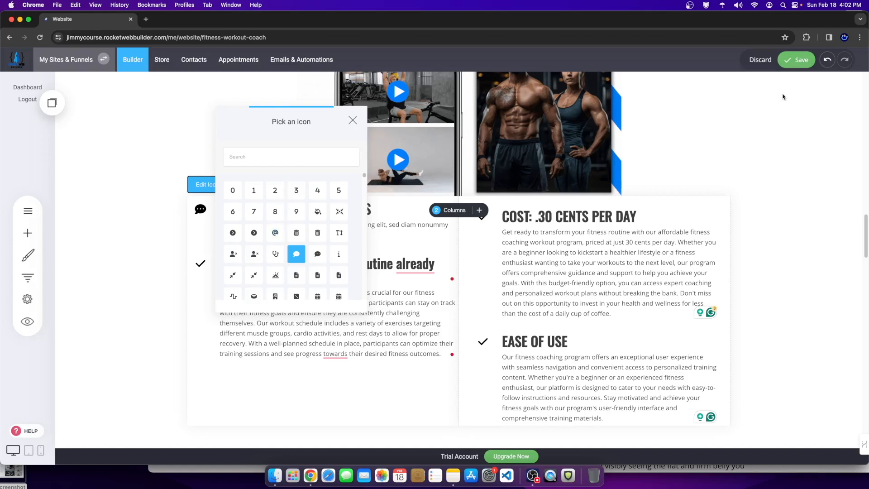
left_click(827, 65)
left_click(827, 62)
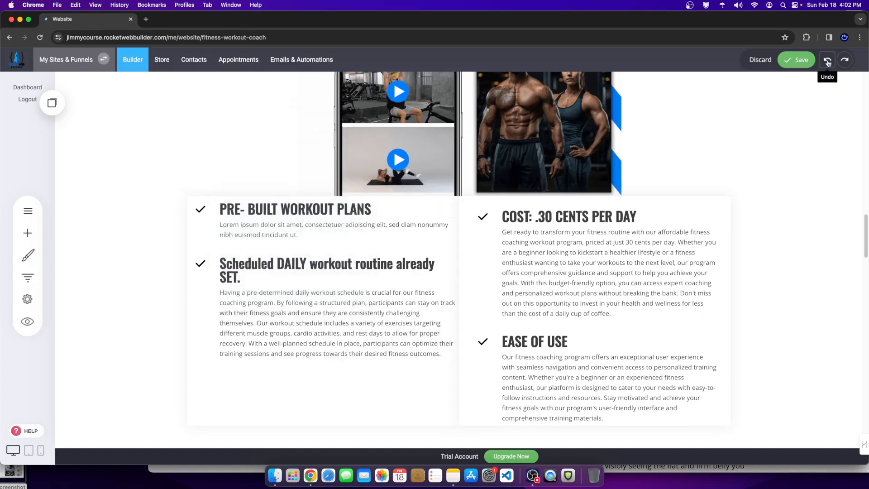
Step: Select the Lorem ipsum paragraph and bring up the AI writing assistant for it
left_click(303, 233)
left_click_drag(302, 233, 203, 218)
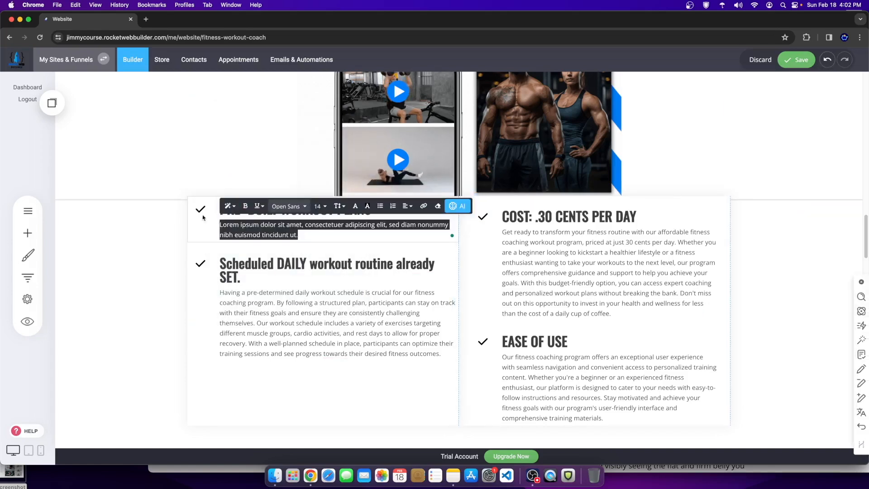
left_click(458, 206)
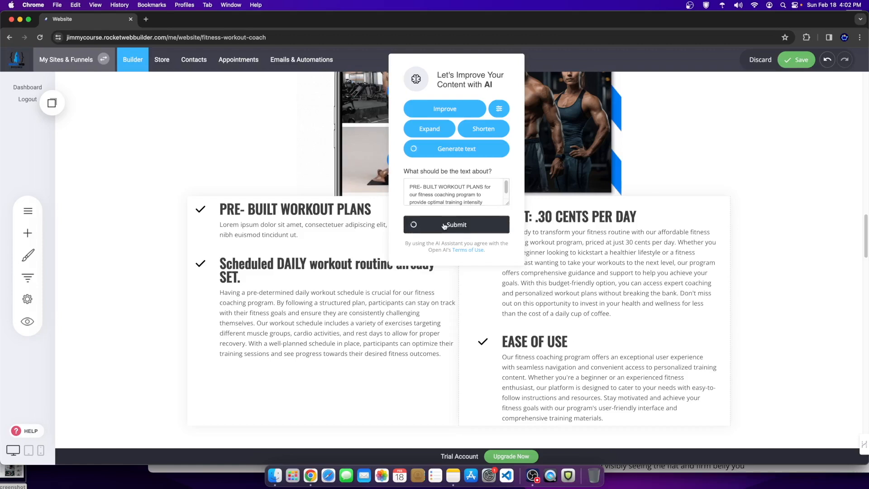
scroll(389, 323, "up", 5)
Step: Save the page and move down to the Access Over 45+ Amazing Recipes block
left_click(796, 59)
scroll(493, 280, "down", 12)
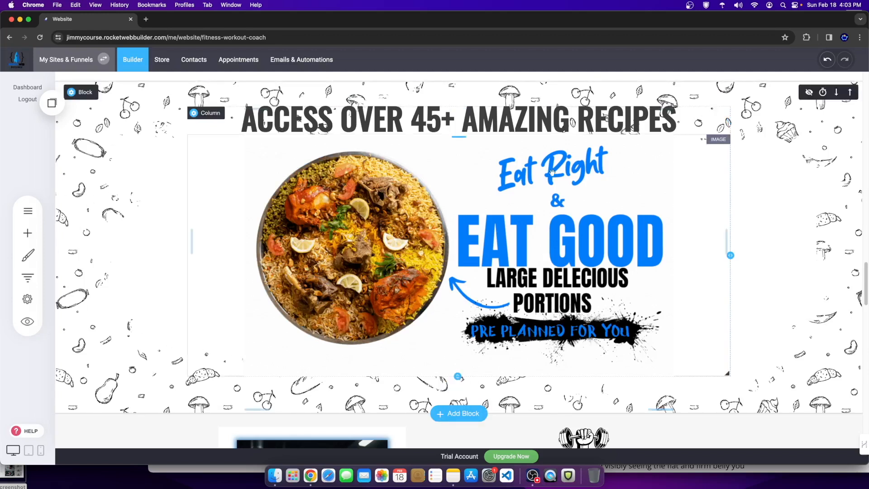
left_click(80, 93)
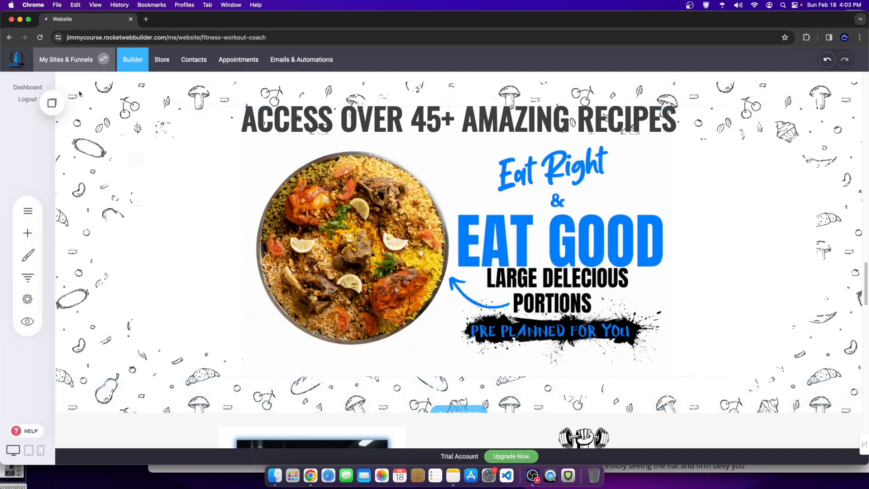
left_click(188, 145)
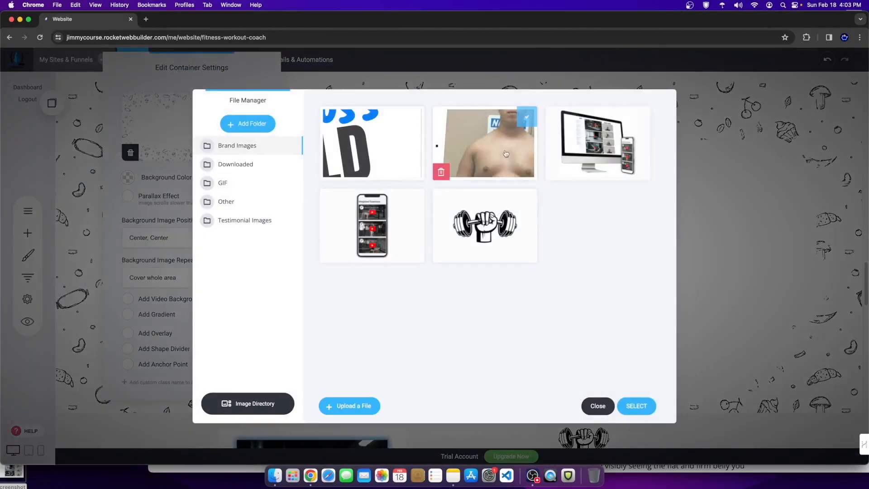
left_click(222, 165)
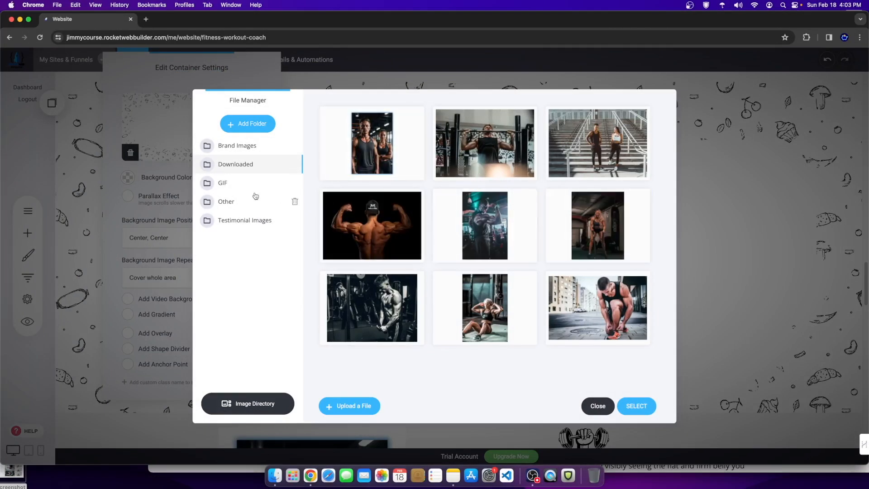
left_click(405, 231)
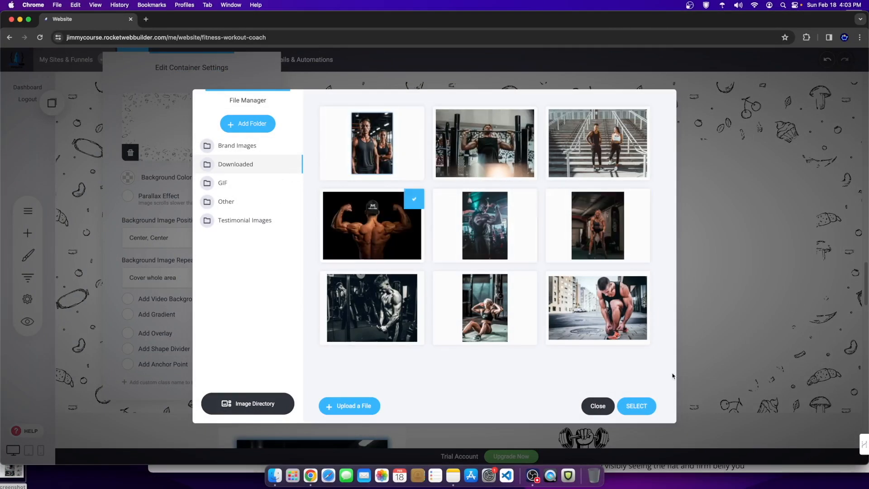
left_click(649, 402)
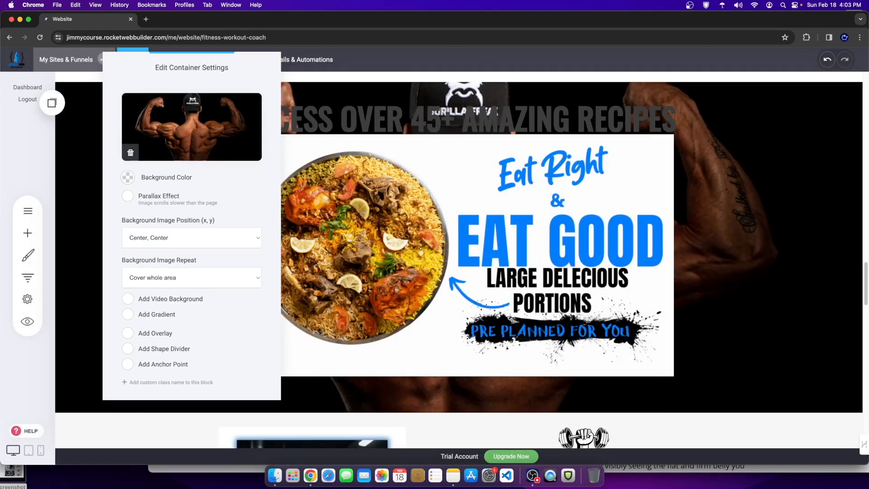
left_click(173, 136)
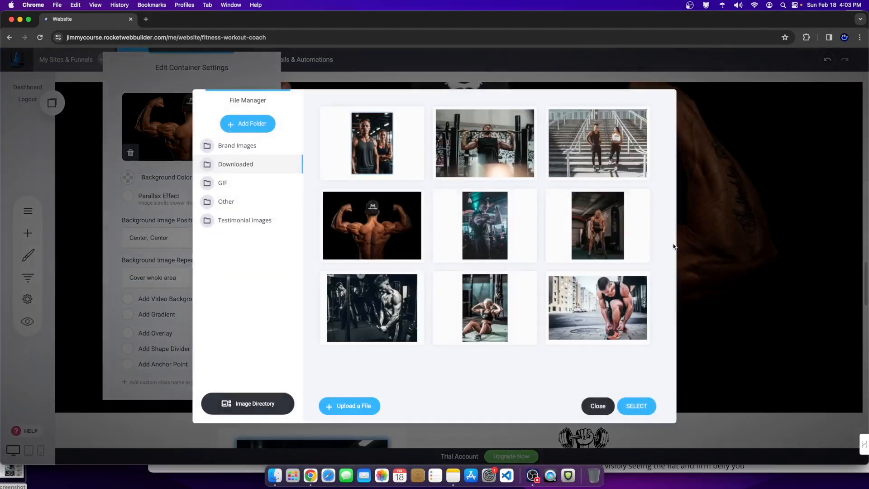
left_click(598, 406)
left_click(740, 350)
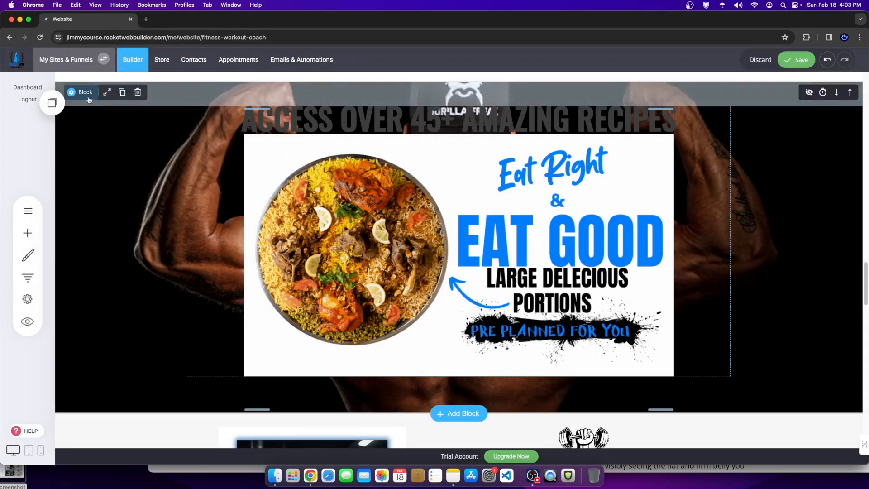
left_click(174, 158)
left_click(136, 154)
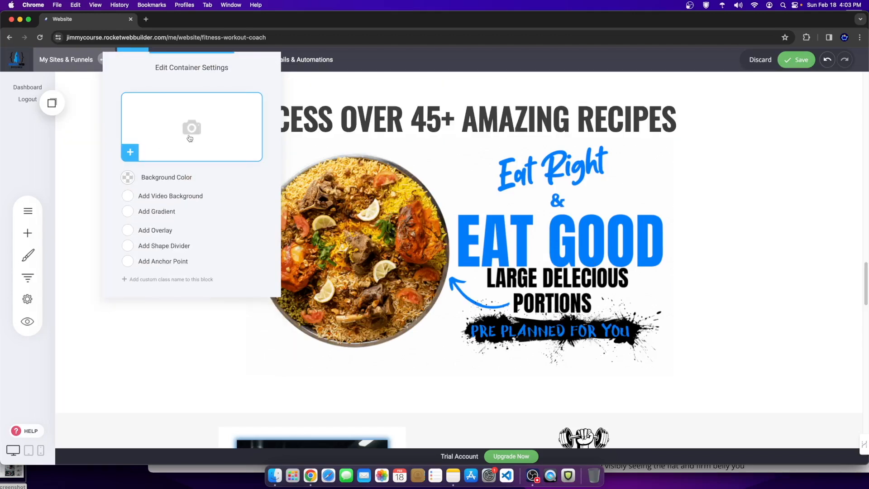
left_click(189, 135)
left_click(252, 219)
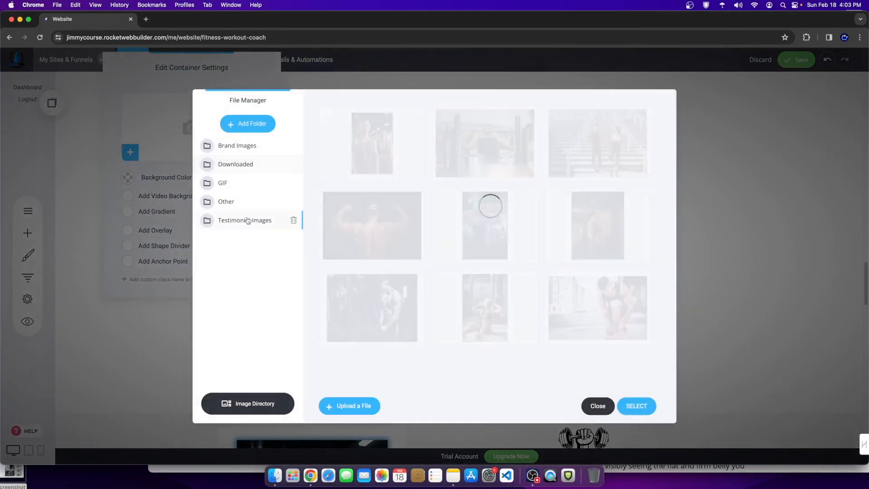
left_click(229, 182)
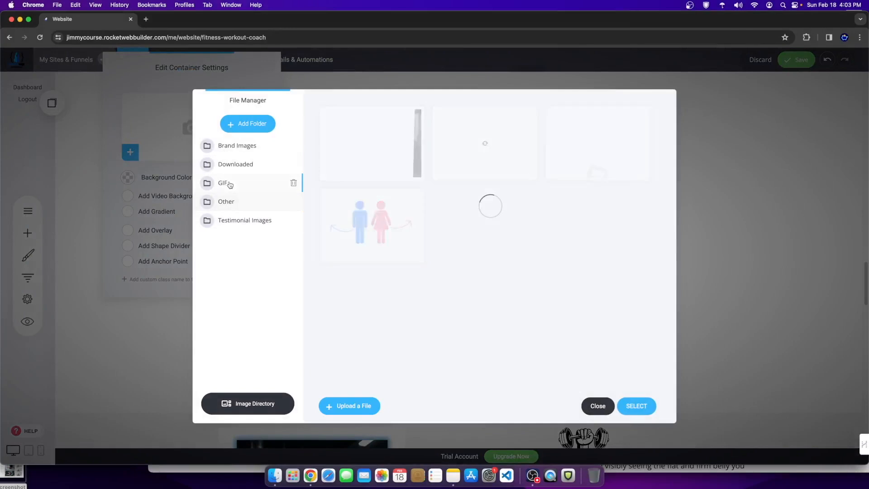
scroll(514, 326, "down", 2)
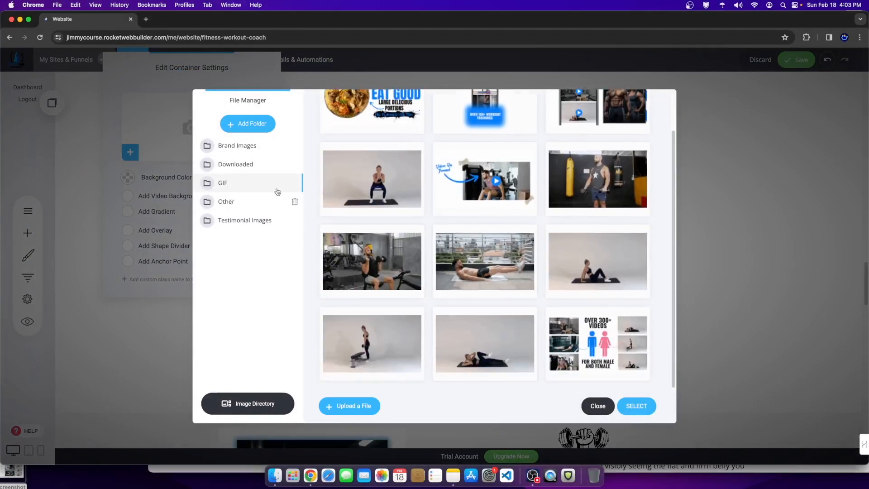
left_click(234, 167)
left_click(239, 145)
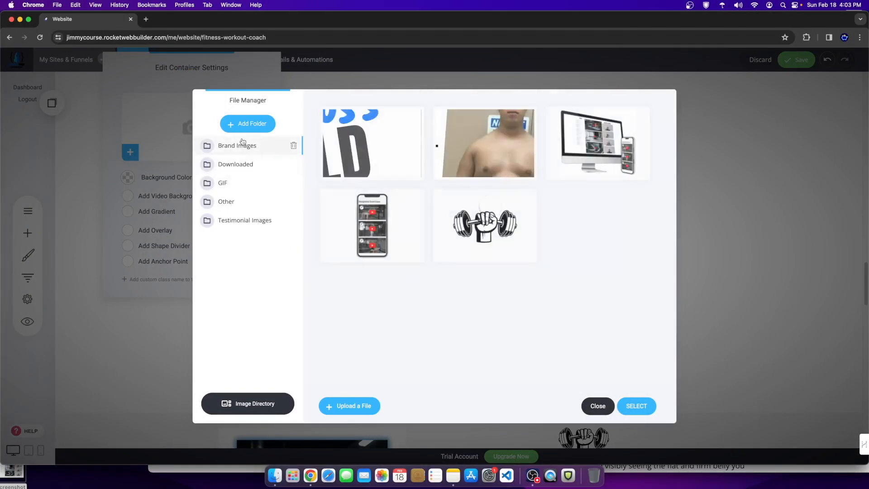
left_click(244, 181)
left_click(243, 200)
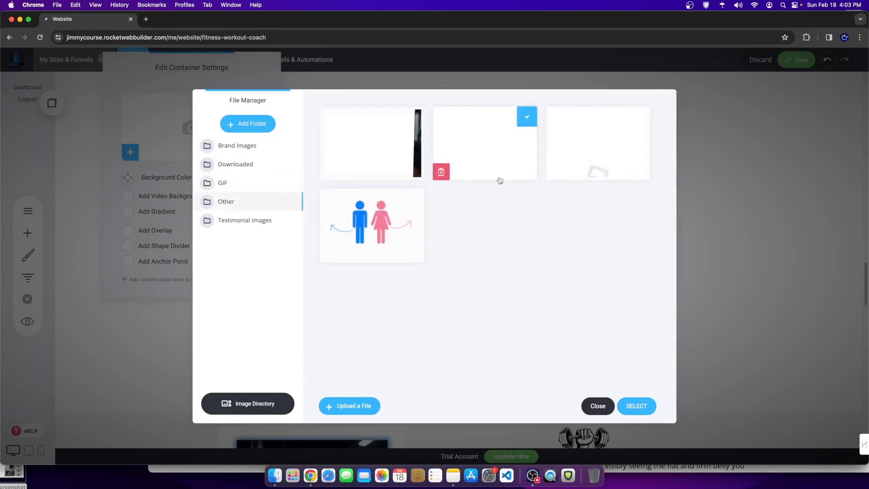
left_click(627, 405)
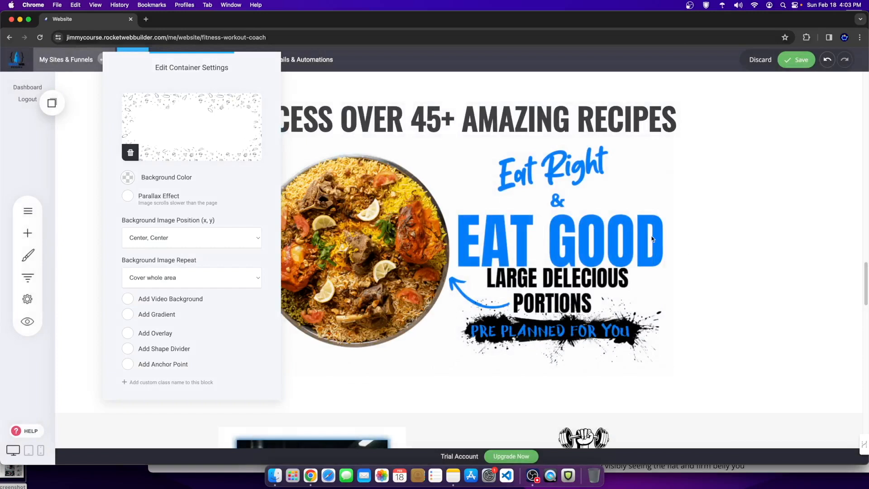
left_click(759, 265)
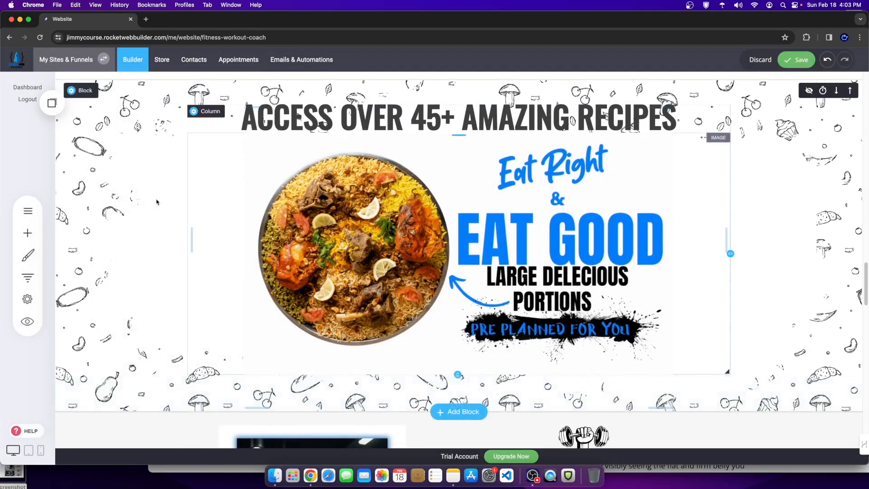
left_click(76, 98)
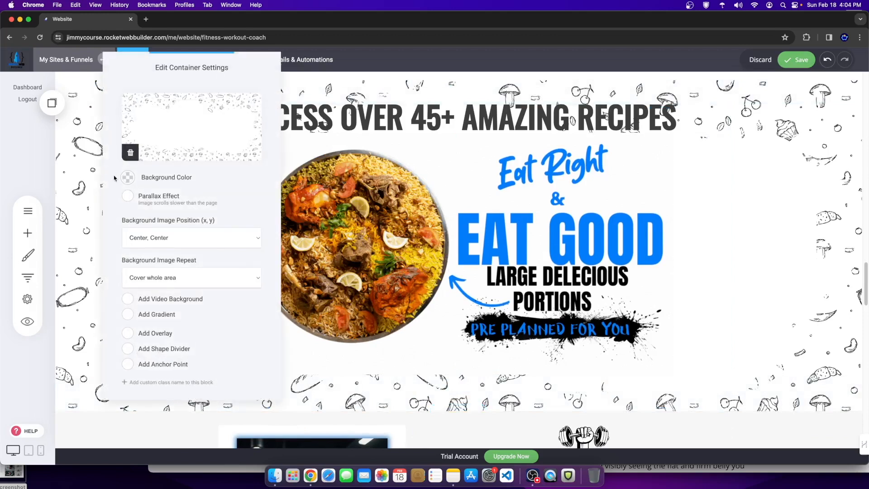
left_click(174, 140)
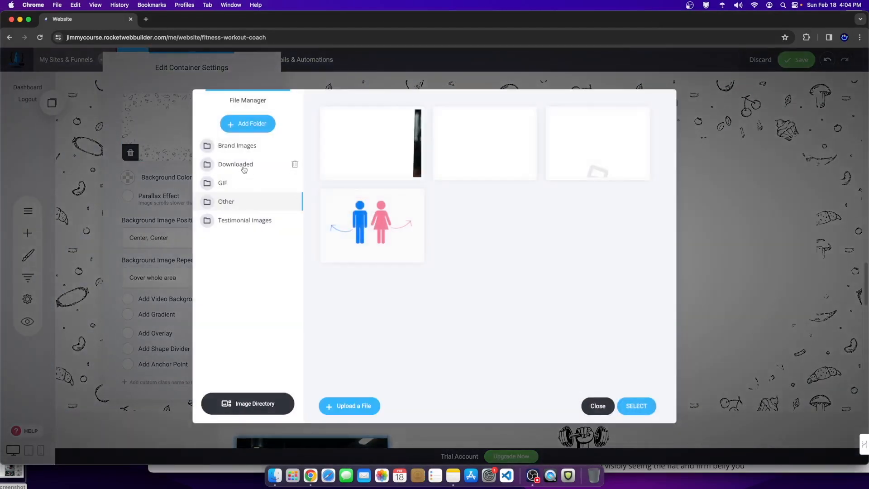
left_click(597, 406)
Step: Set the Coached Through Every Workout section's background colour to white (FFFFFF)
scroll(459, 261, "down", 4)
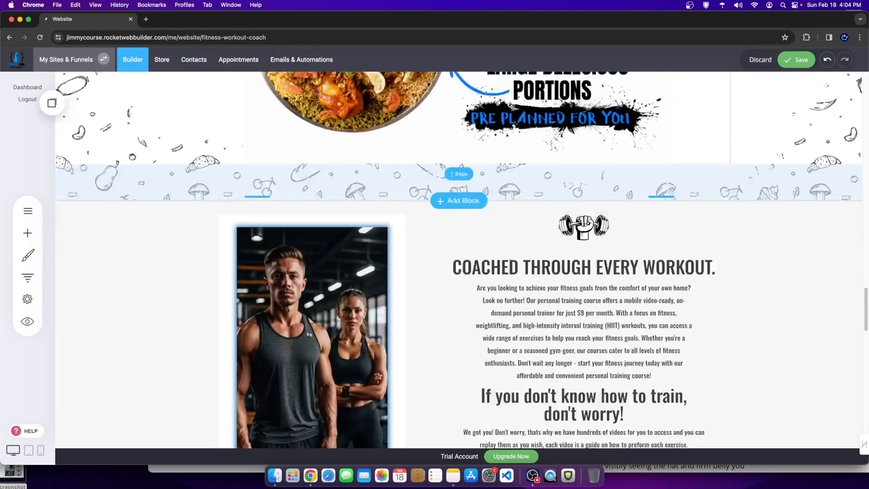
scroll(458, 260, "down", 3)
scroll(165, 117, "up", 1)
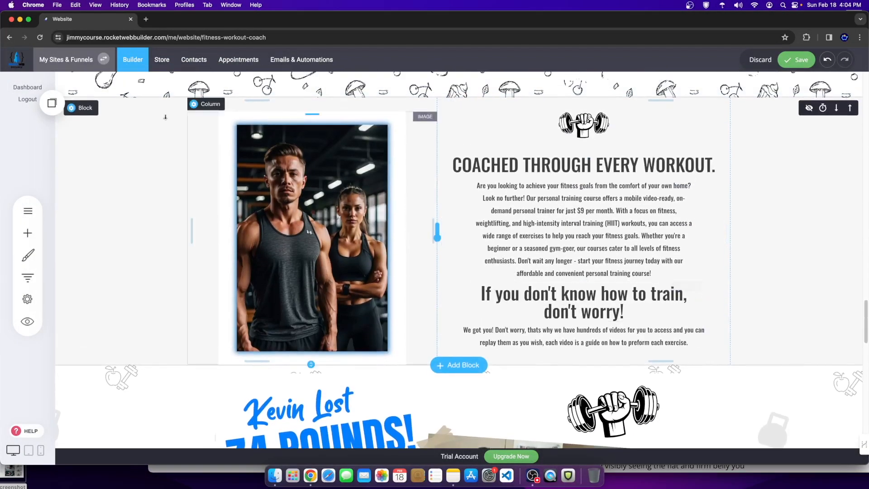
left_click(84, 110)
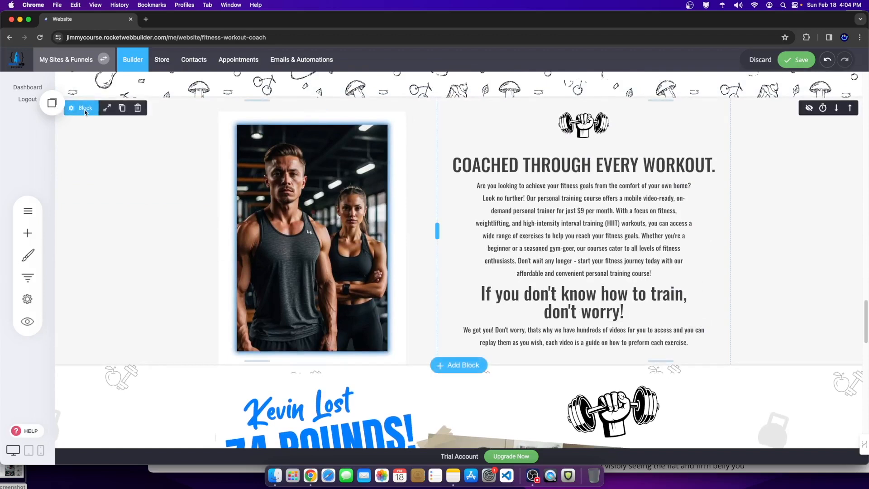
left_click(86, 111)
left_click(129, 180)
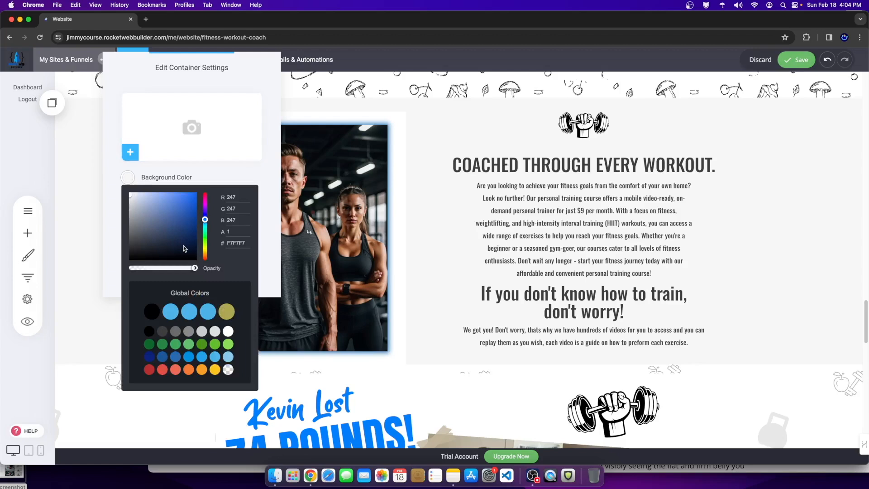
left_click_drag(184, 248, 101, 149)
left_click(370, 162)
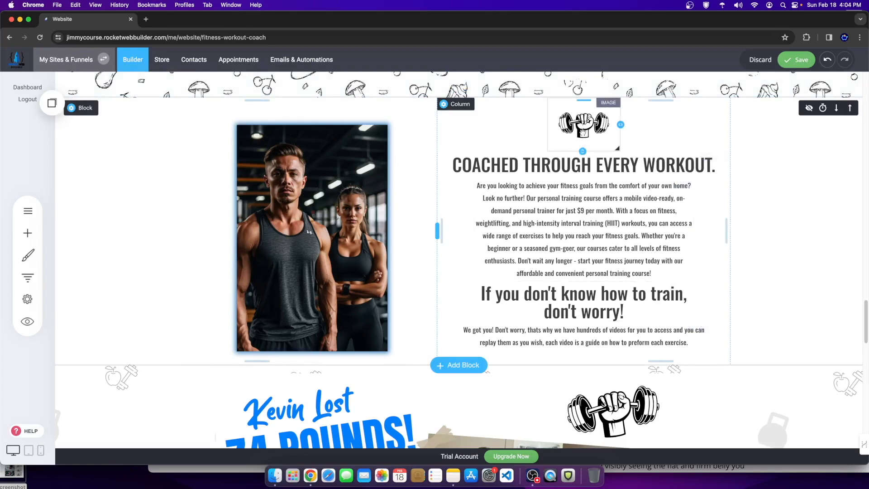
scroll(456, 311, "down", 6)
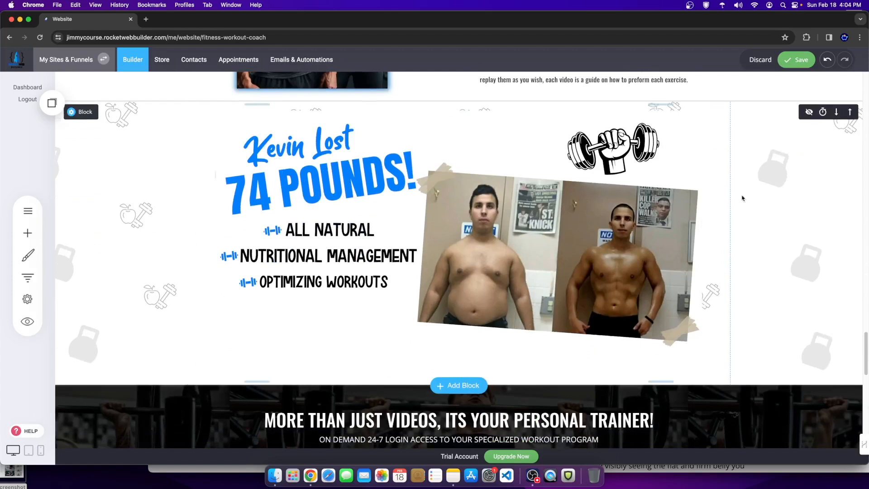
scroll(757, 188, "down", 5)
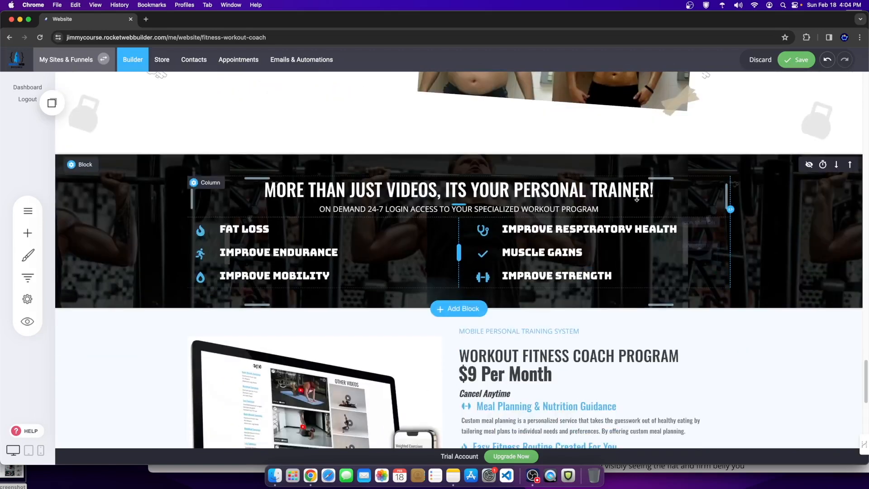
left_click(27, 233)
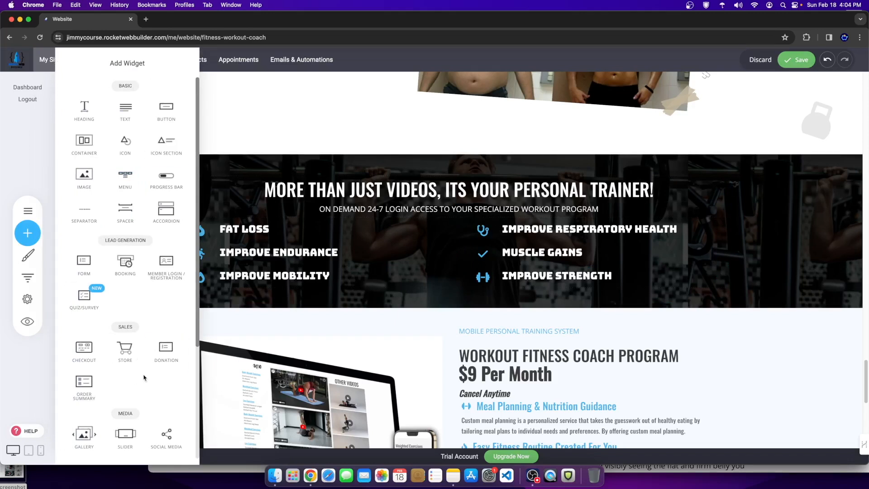
scroll(145, 380, "down", 5)
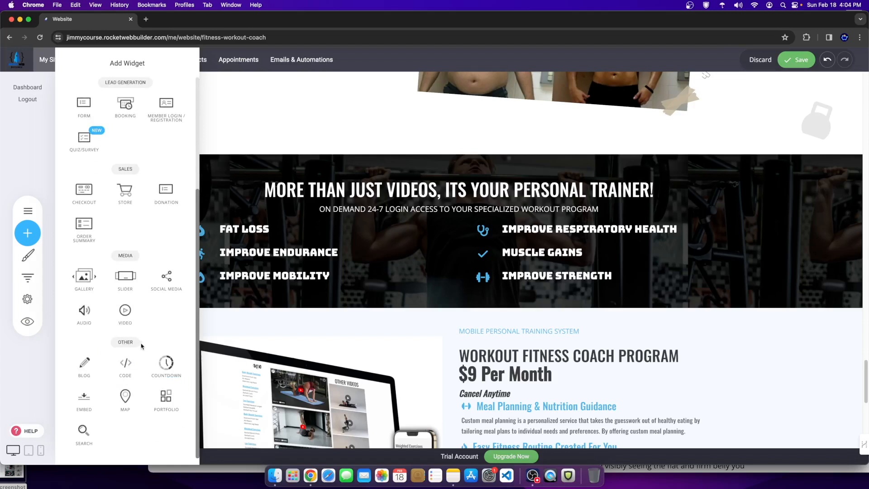
scroll(144, 346, "up", 5)
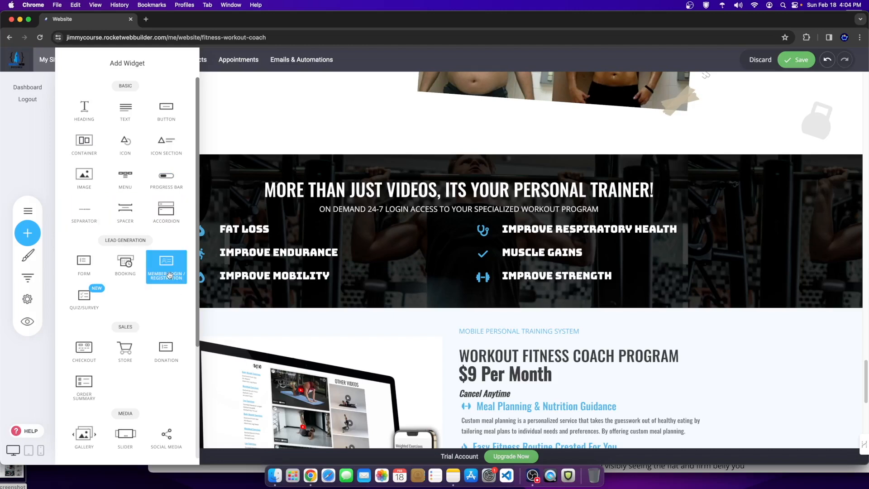
scroll(80, 353, "down", 3)
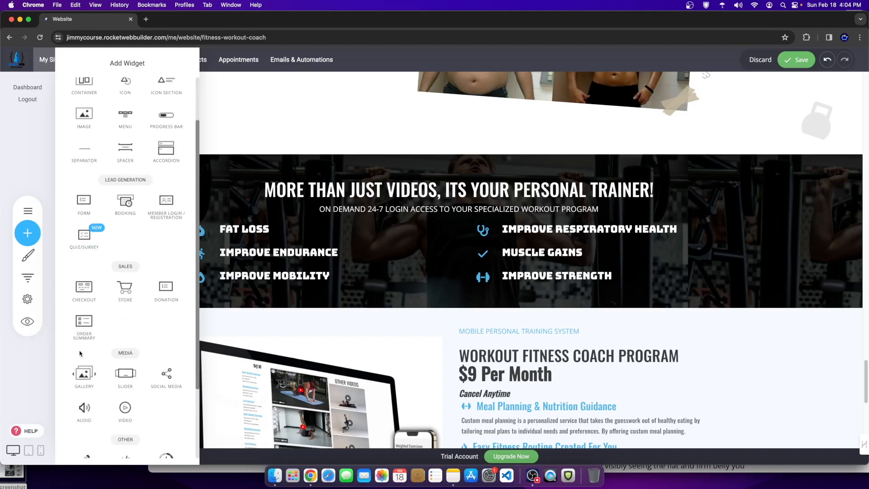
scroll(79, 353, "down", 3)
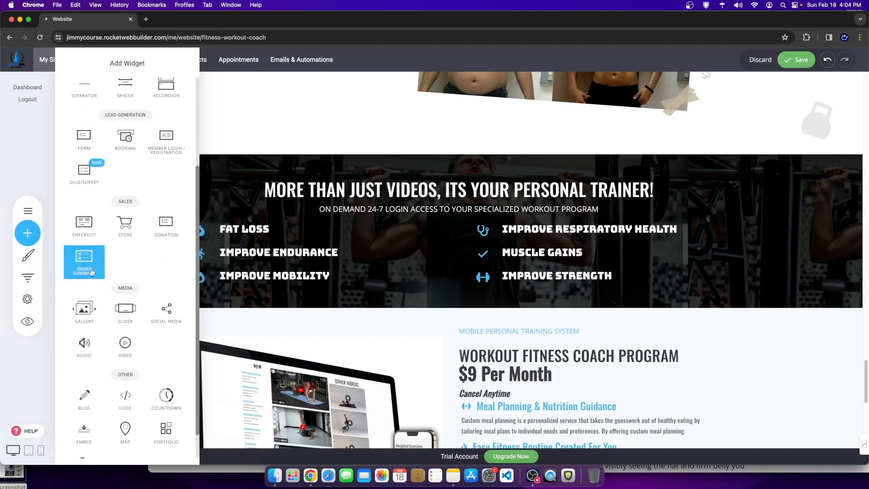
scroll(86, 344, "down", 2)
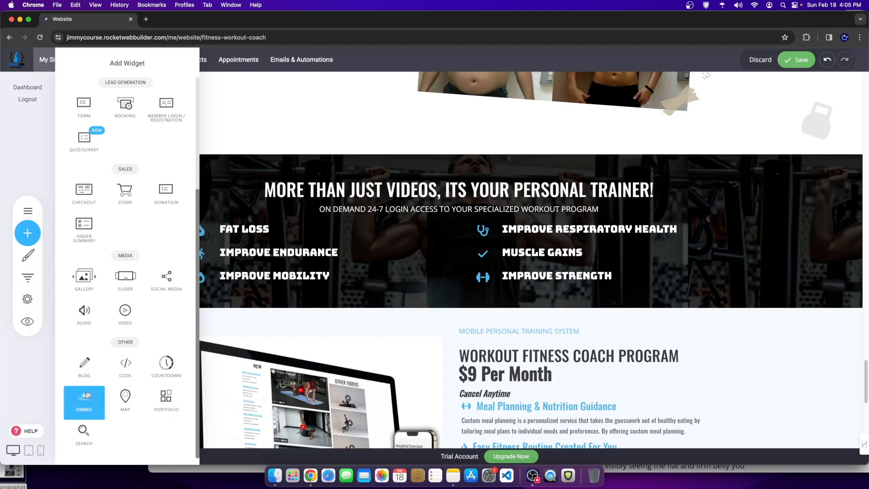
left_click(650, 348)
scroll(574, 321, "down", 5)
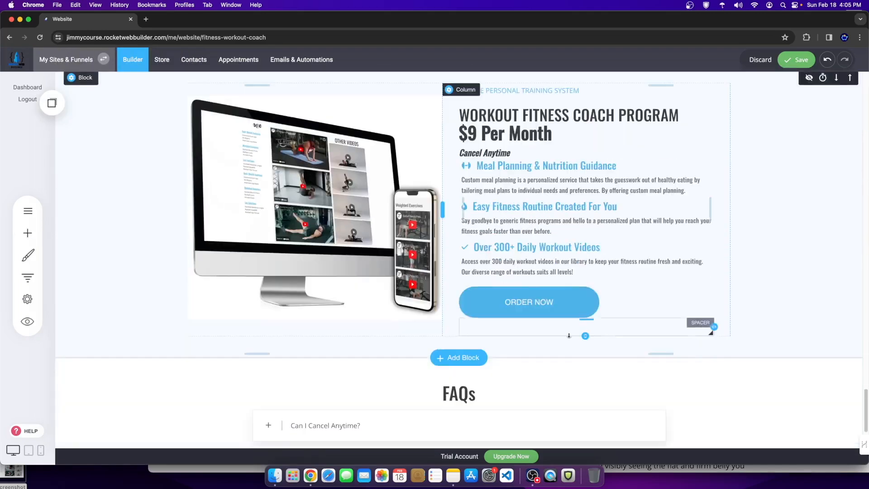
Step: Abandon an Accordion widget drop and show the FAQ accordion's tab settings
scroll(349, 219, "up", 1)
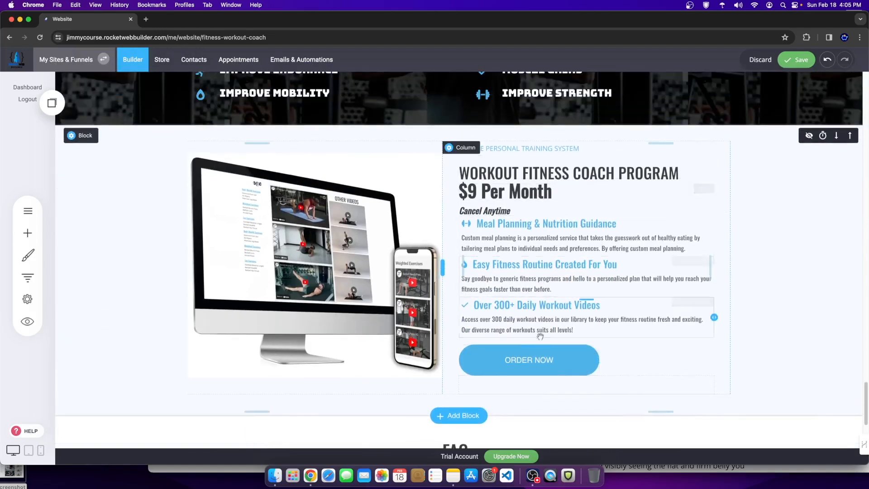
scroll(448, 362, "down", 4)
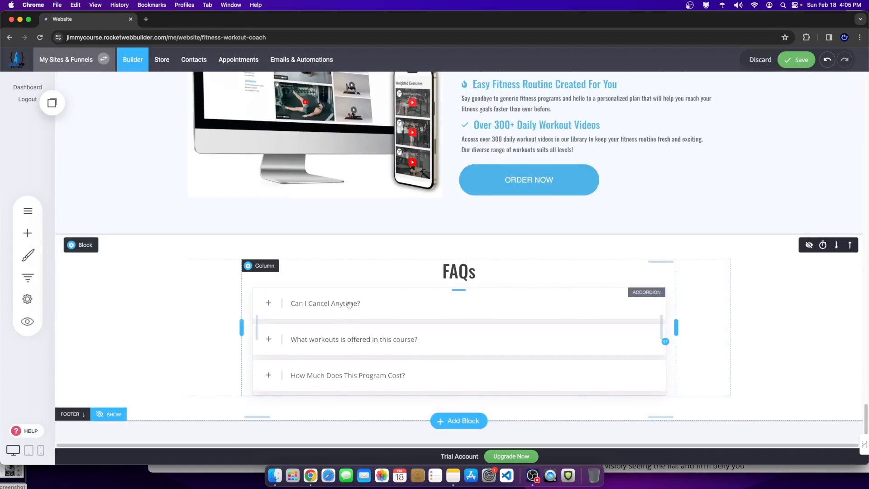
left_click(423, 320)
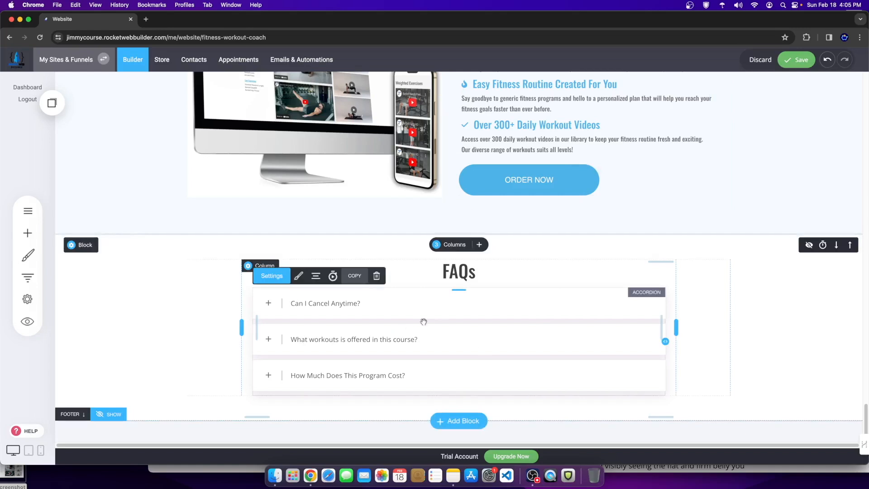
left_click(27, 233)
scroll(91, 362, "down", 5)
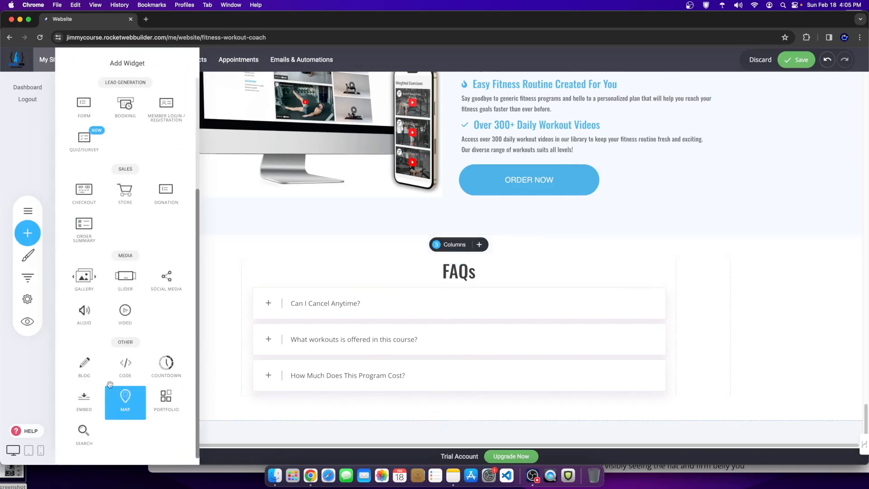
scroll(101, 325, "up", 5)
scroll(102, 325, "up", 1)
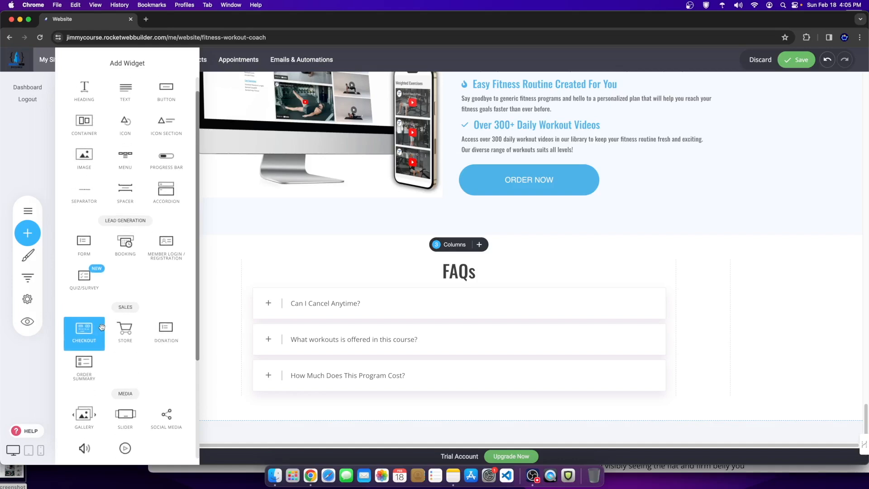
scroll(102, 327, "up", 1)
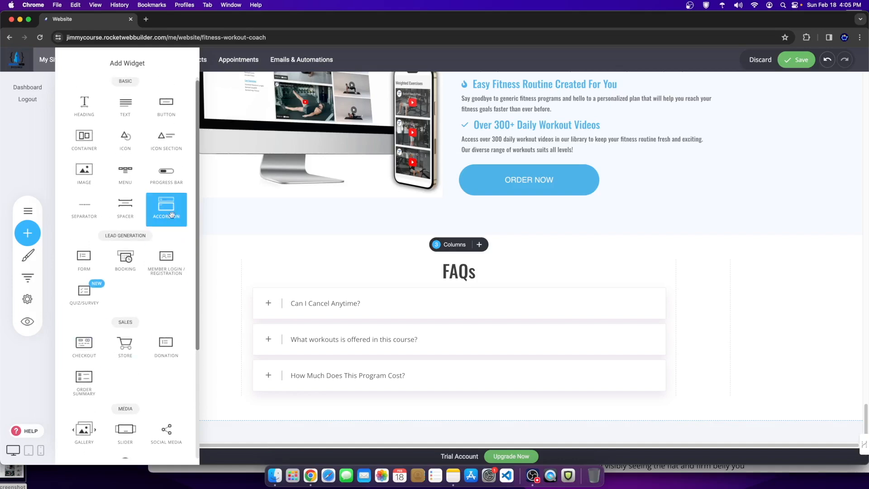
left_click_drag(174, 210, 29, 210)
left_click(448, 362)
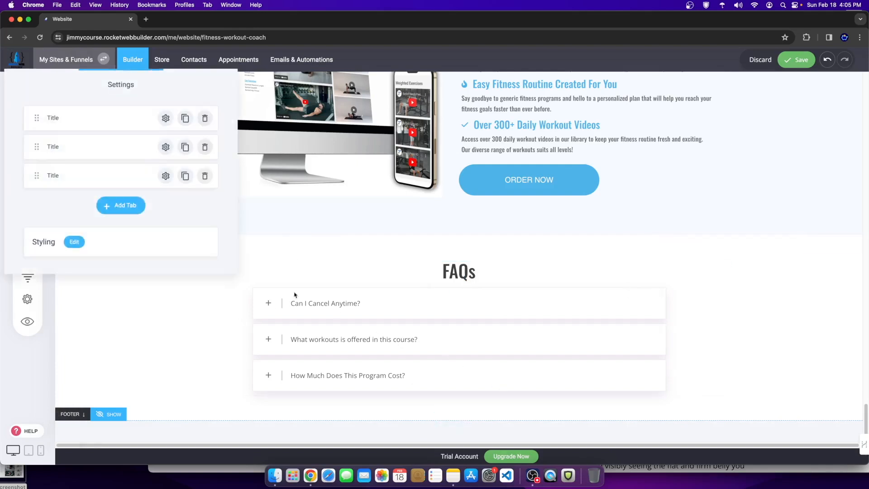
left_click(333, 324)
left_click(318, 303)
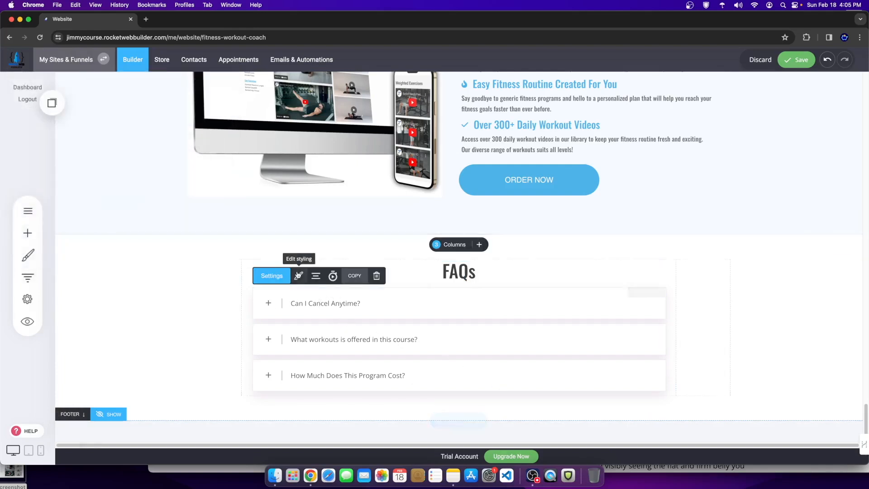
left_click(273, 276)
left_click(177, 294)
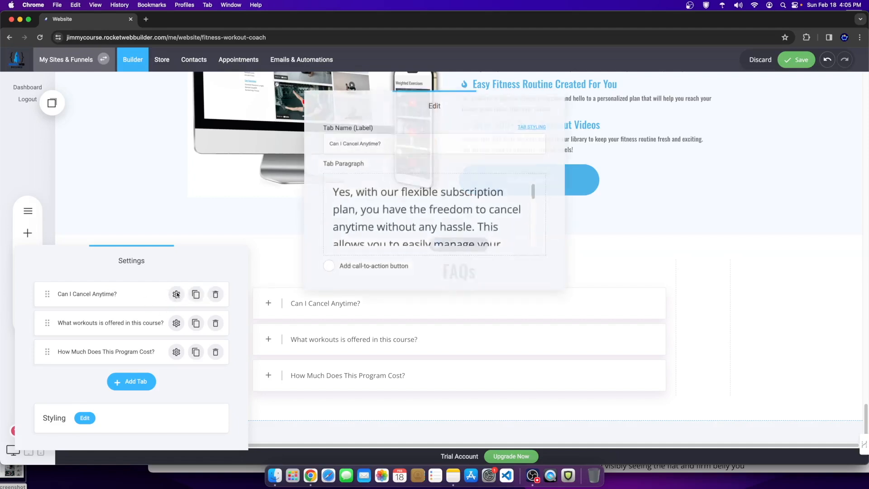
left_click_drag(366, 143, 301, 136)
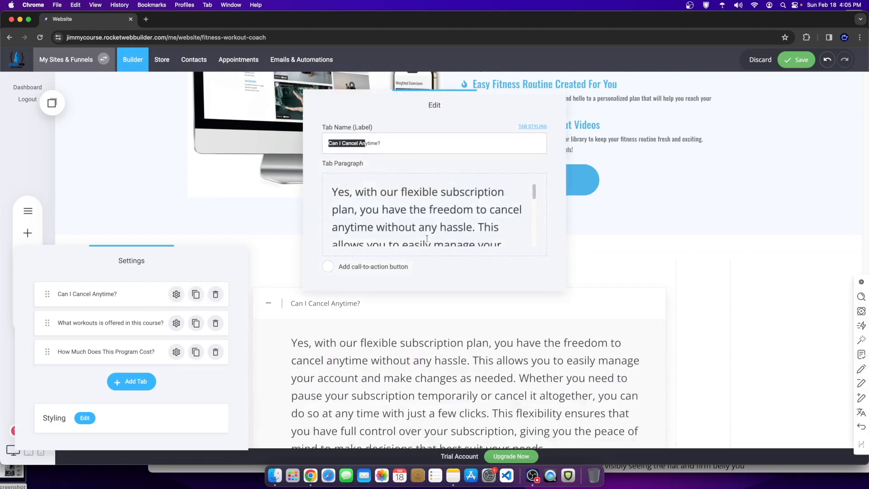
left_click_drag(426, 239, 338, 193)
left_click(473, 293)
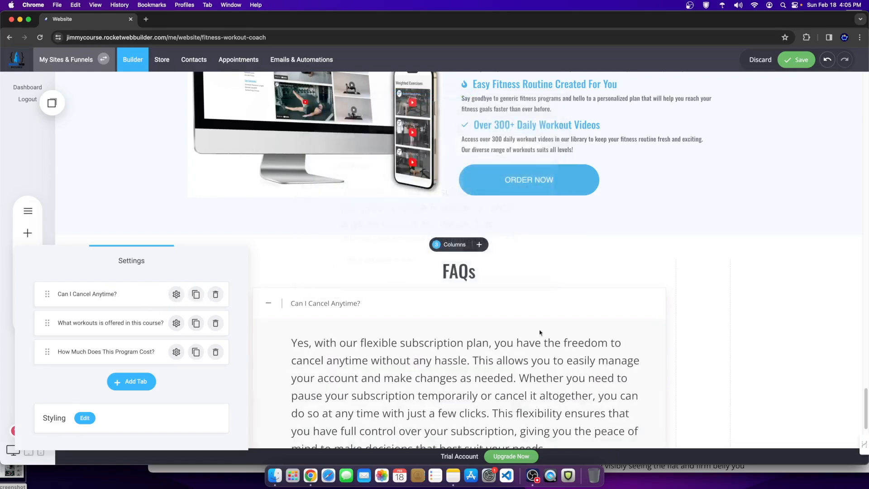
left_click(673, 302)
scroll(670, 266, "down", 2)
scroll(607, 281, "down", 1)
scroll(605, 283, "up", 9)
scroll(603, 284, "up", 15)
scroll(571, 309, "up", 3)
Step: Save the page and reopen the Home page from the site's pages list
key("super+s")
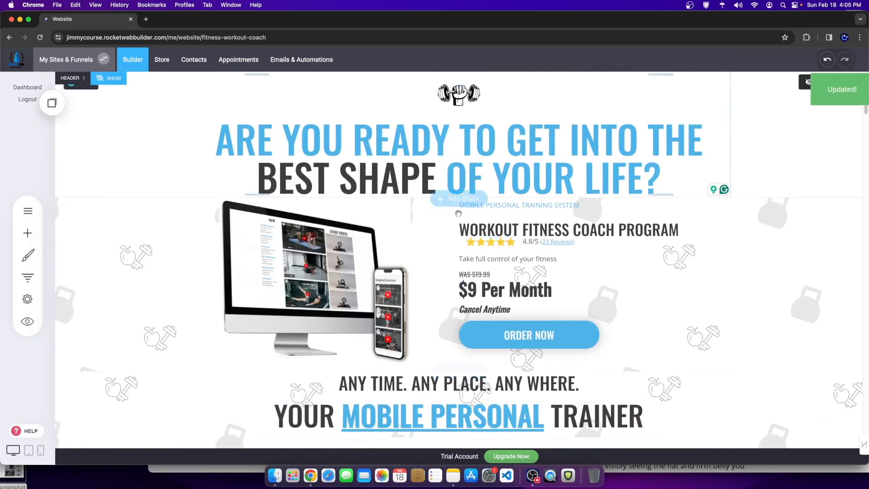
left_click(28, 211)
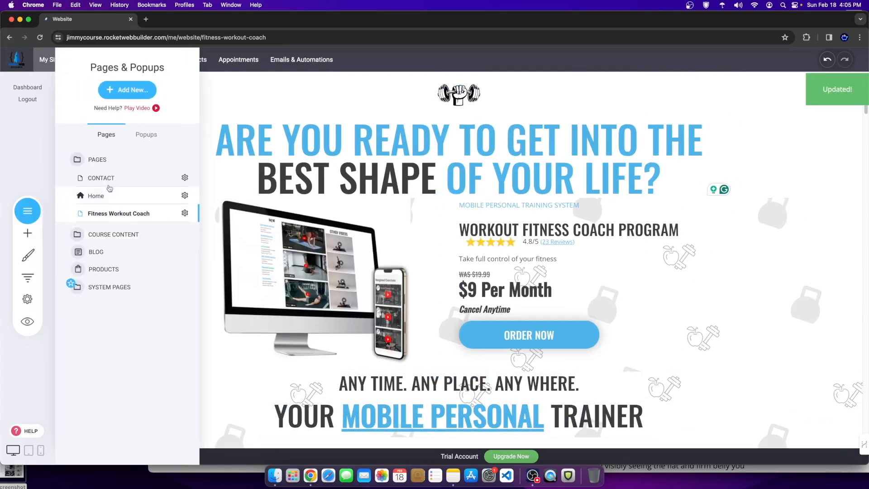
left_click(104, 196)
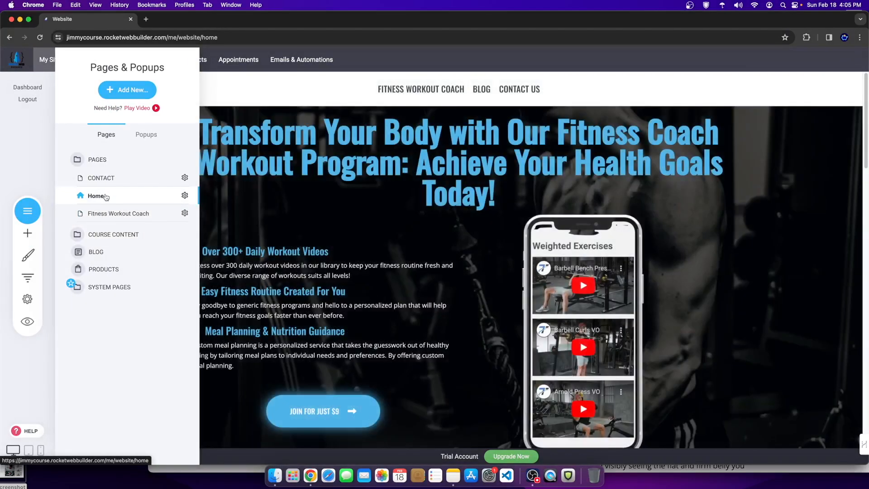
scroll(342, 312, "down", 4)
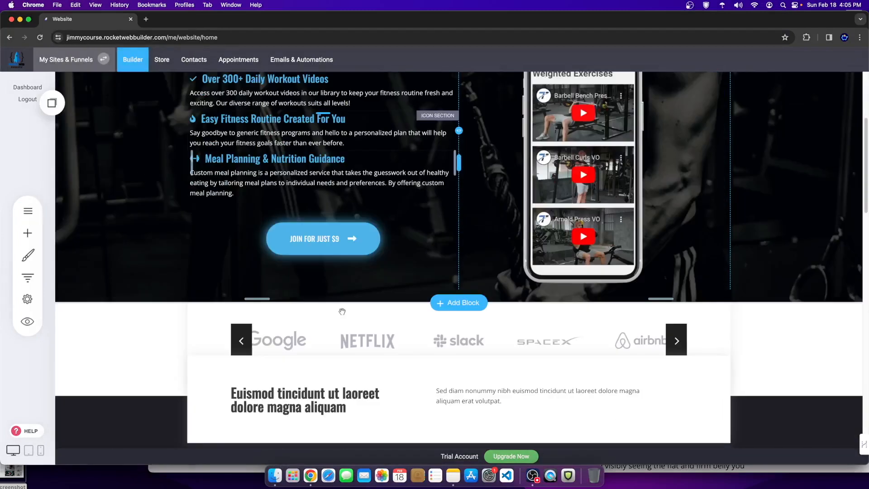
scroll(444, 361, "down", 5)
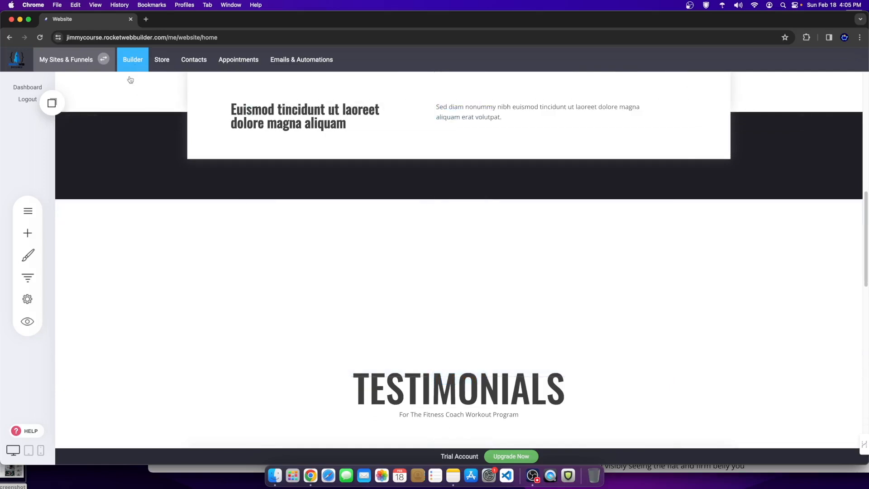
Step: Switch to the site's BLOG page from the Pages & Popups list
left_click(28, 212)
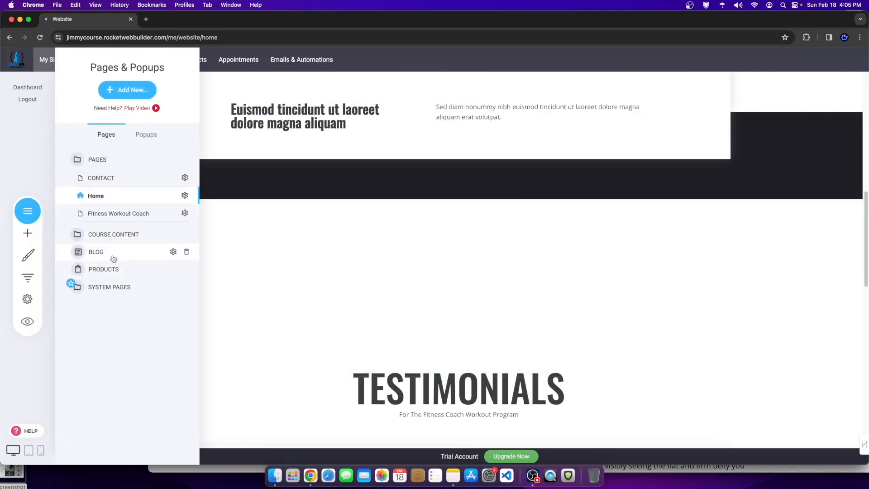
left_click(129, 91)
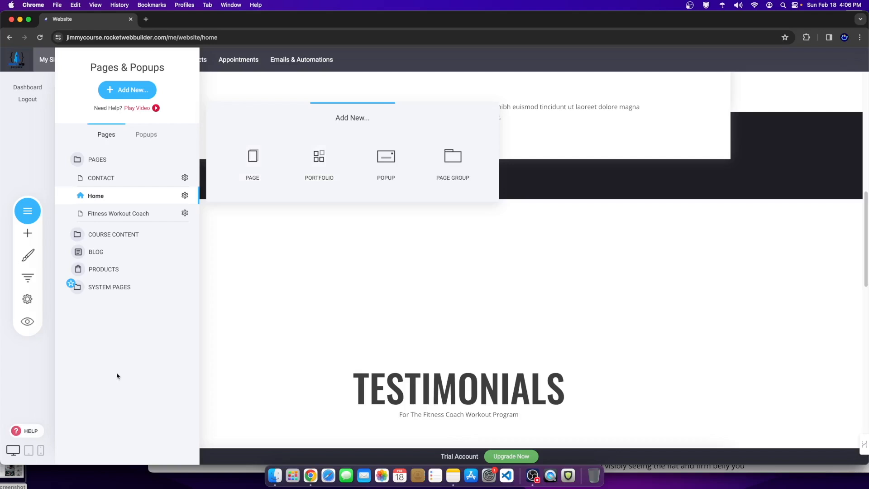
left_click(92, 256)
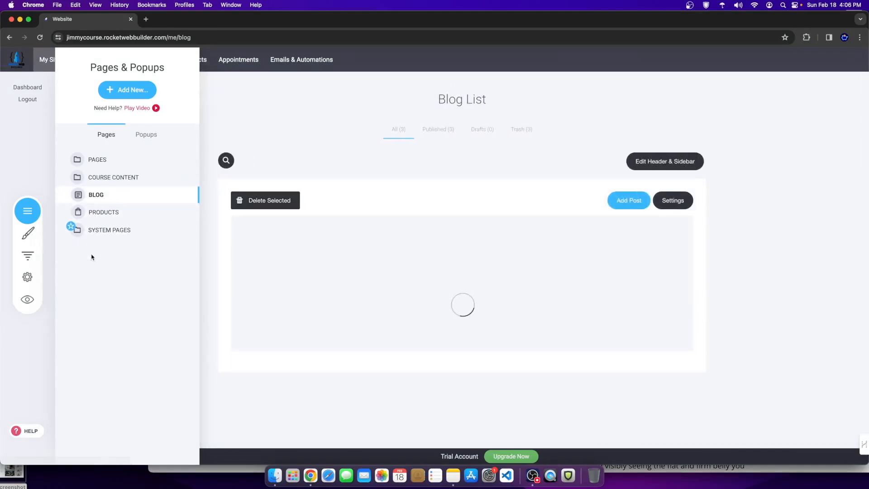
left_click(421, 164)
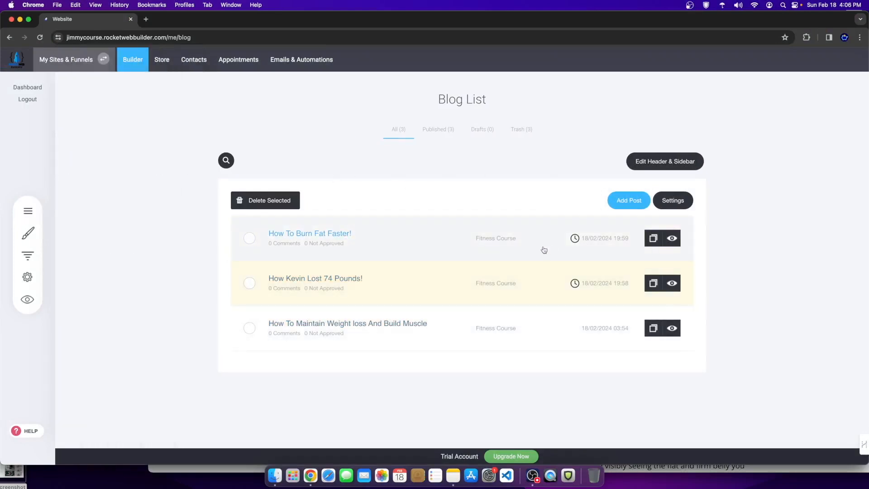
left_click(629, 201)
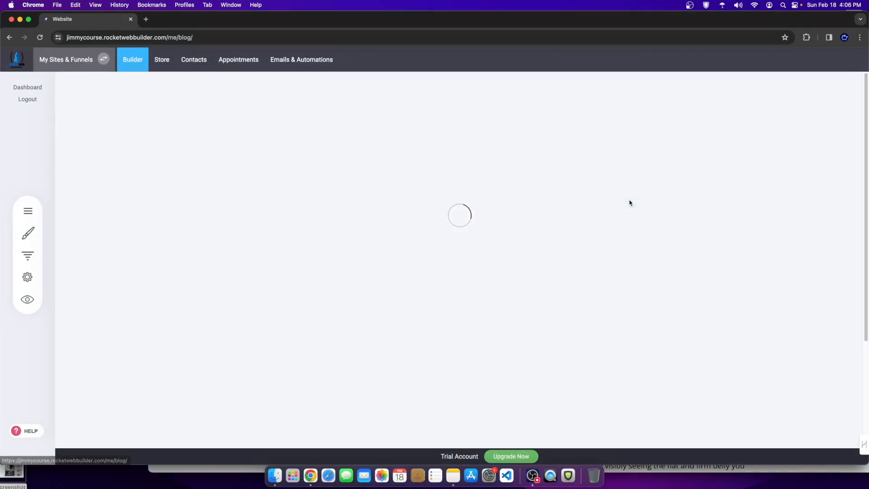
scroll(365, 334, "down", 2)
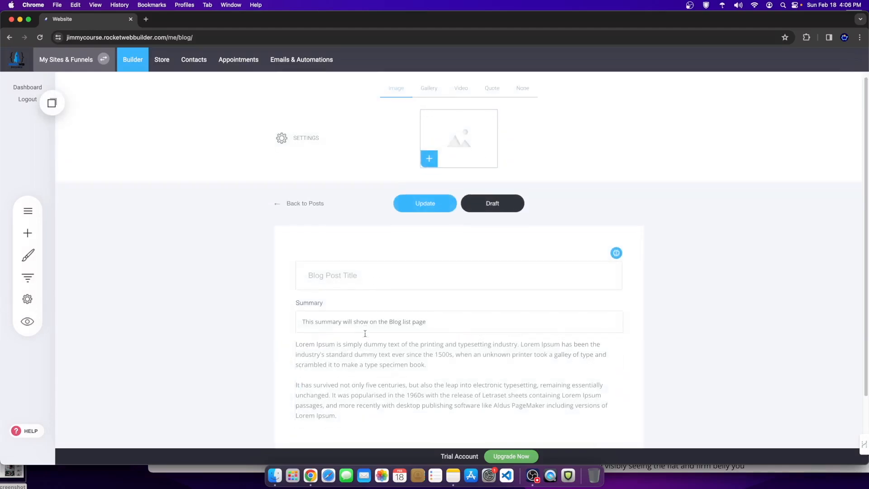
scroll(332, 151, "up", 2)
left_click(304, 143)
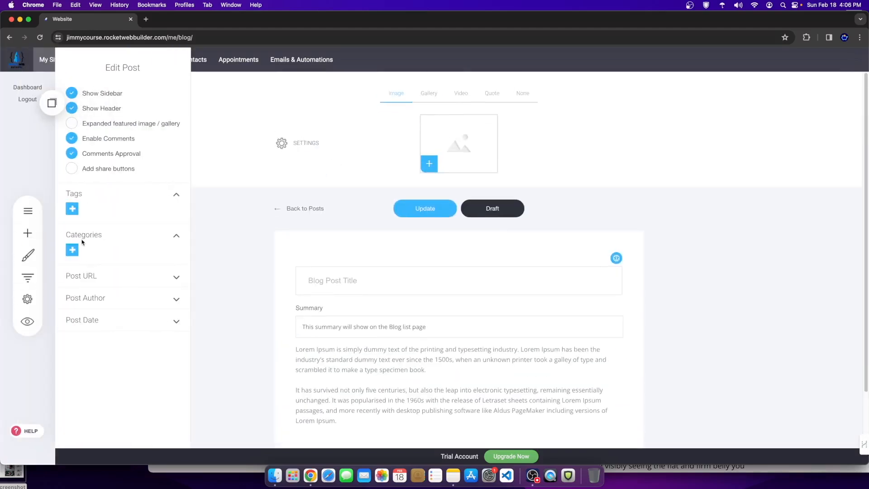
left_click(427, 215)
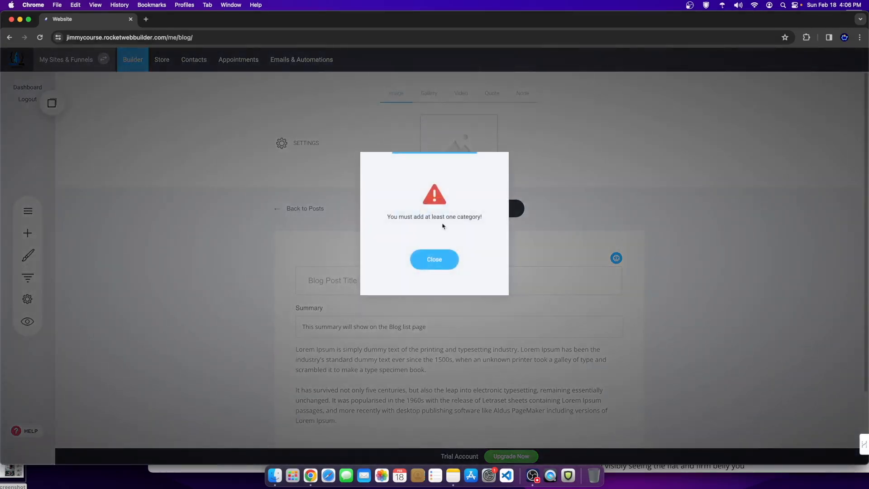
left_click_drag(399, 217, 462, 219)
left_click(434, 258)
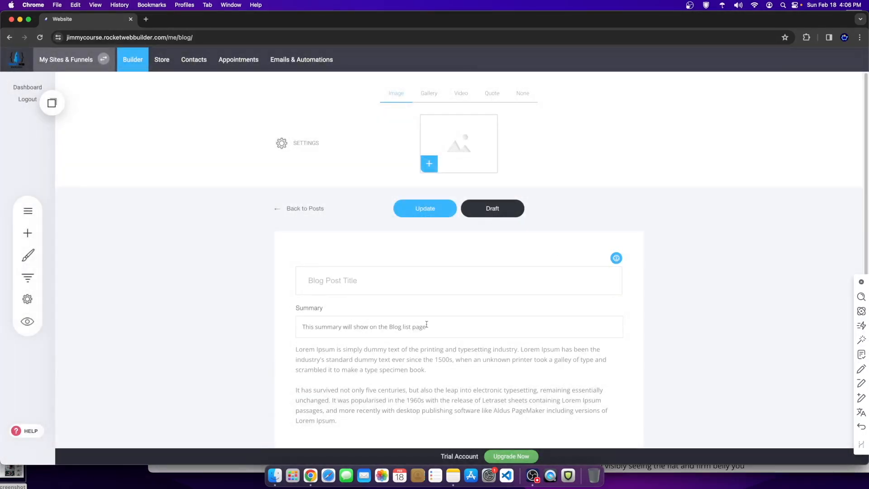
left_click(282, 143)
left_click(72, 250)
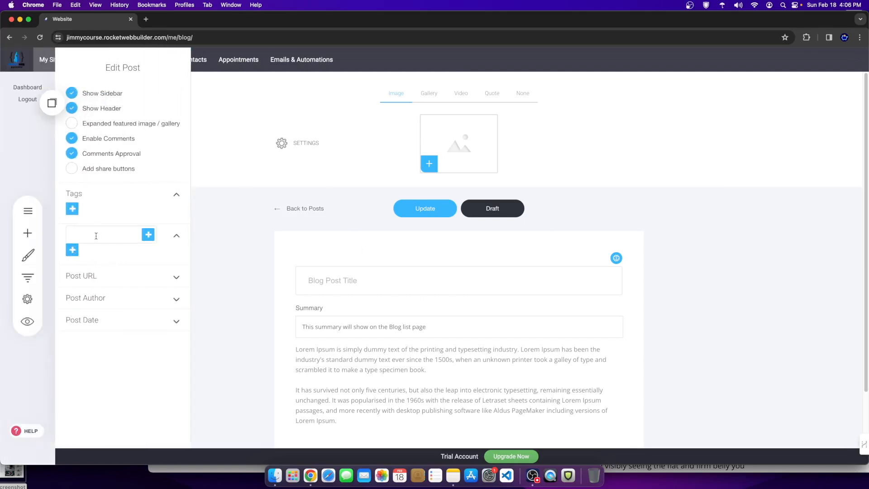
type("F")
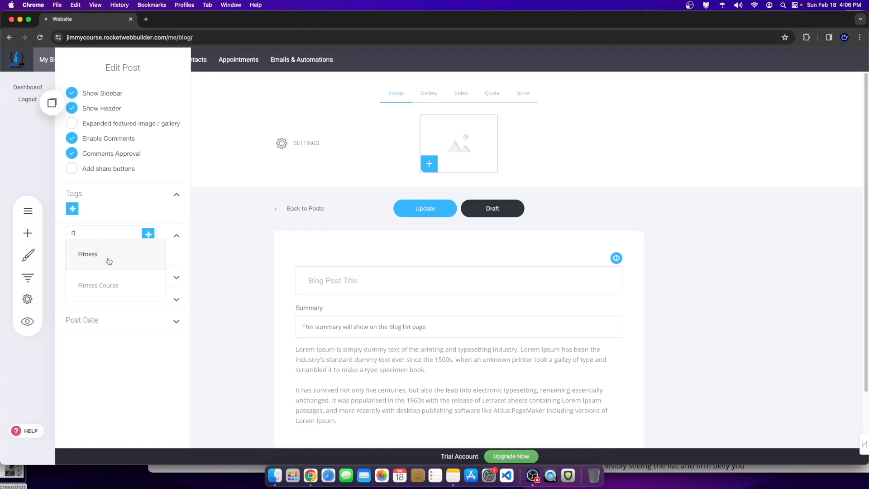
left_click(246, 235)
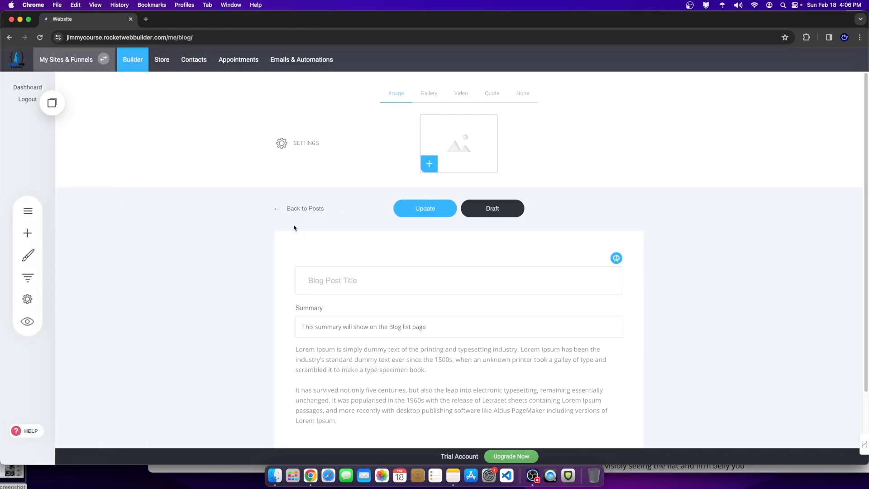
left_click(295, 213)
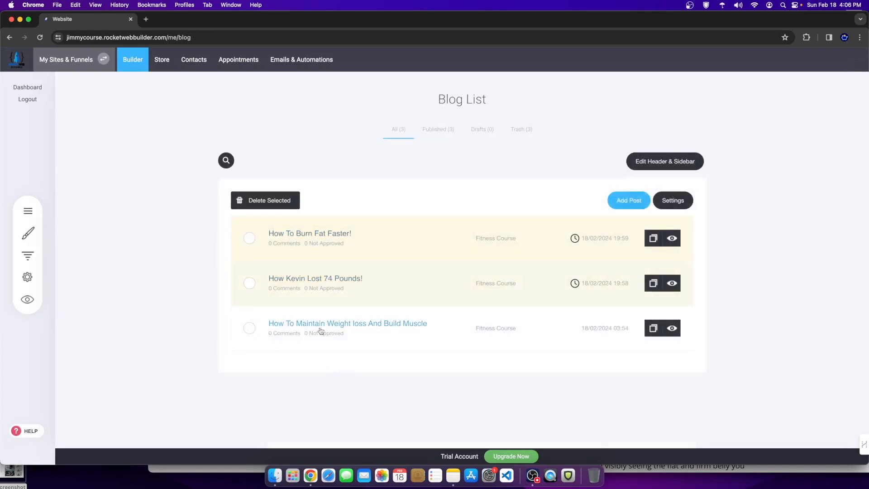
Step: Open the How Kevin Lost 74 Pounds! post and preview it as it appears online
left_click(287, 291)
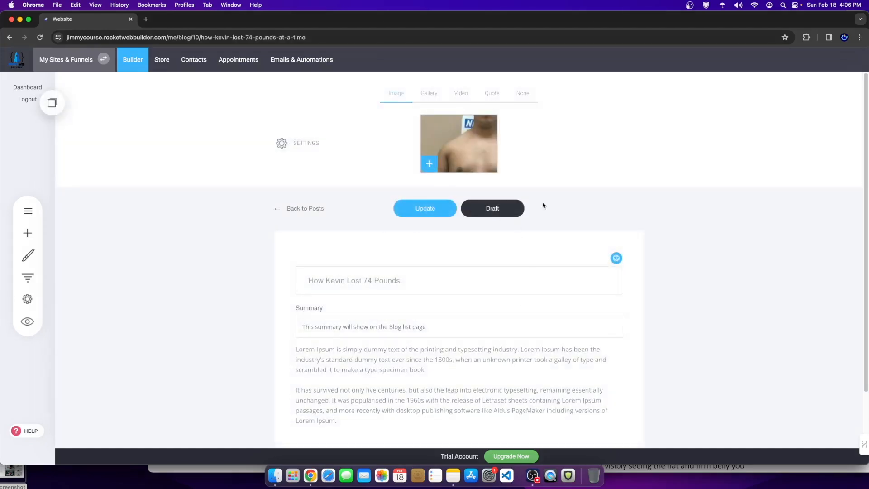
left_click(27, 322)
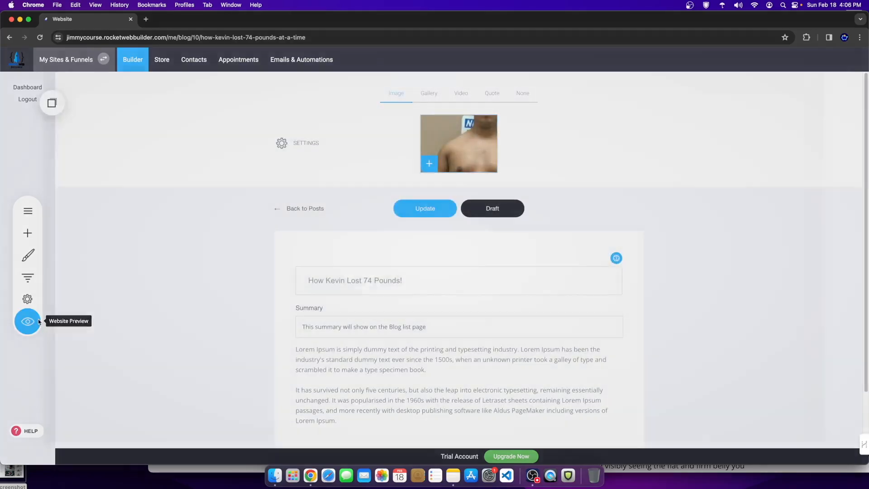
scroll(474, 385, "down", 4)
scroll(460, 171, "up", 2)
scroll(343, 262, "down", 4)
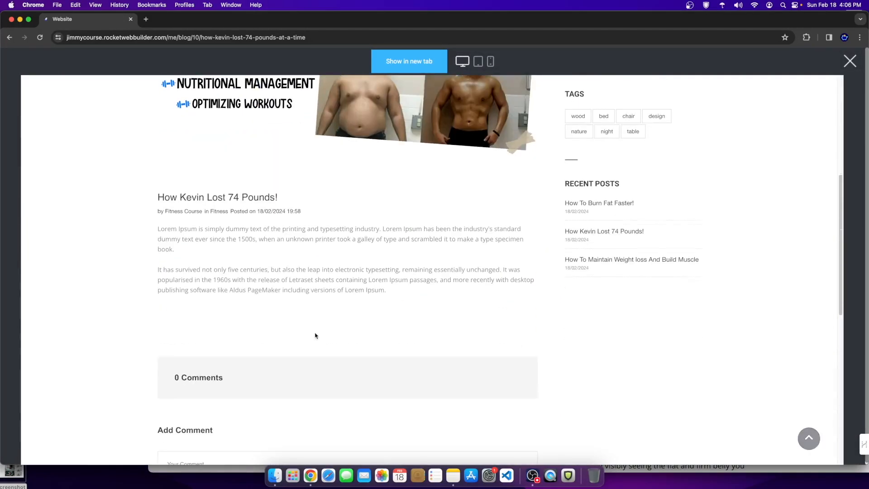
left_click_drag(205, 236, 334, 285)
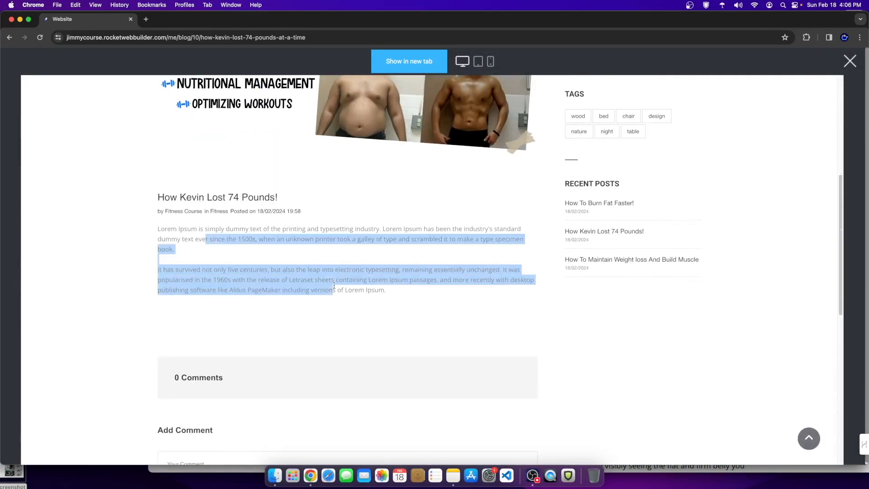
left_click(849, 60)
Step: Edit the post's body text, try the AI generate-text assistant, then dismiss it
double_click(432, 340)
left_click(548, 285)
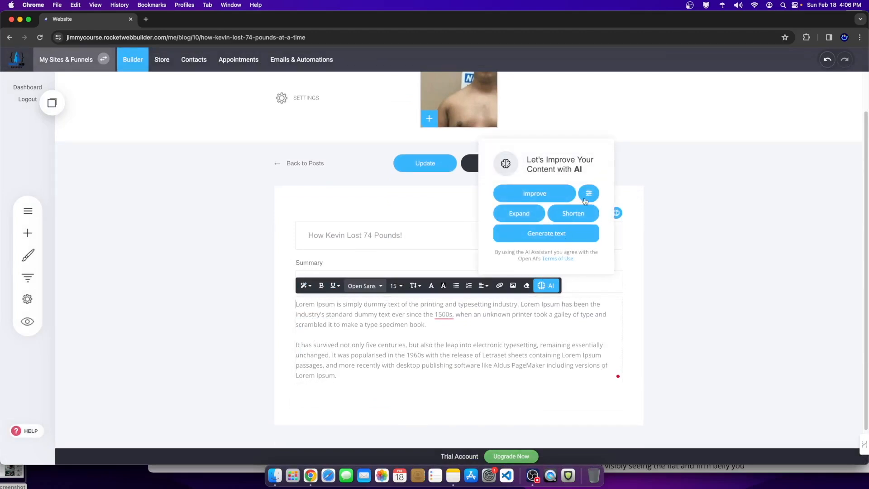
left_click(560, 234)
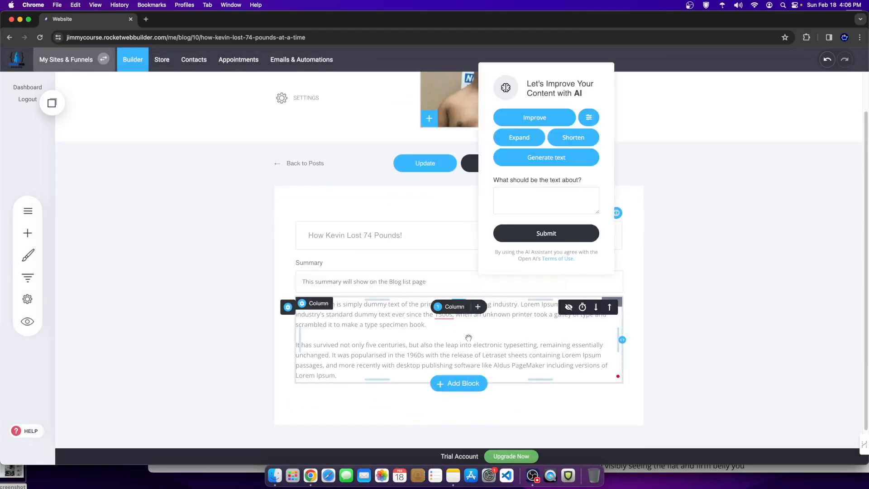
left_click(690, 343)
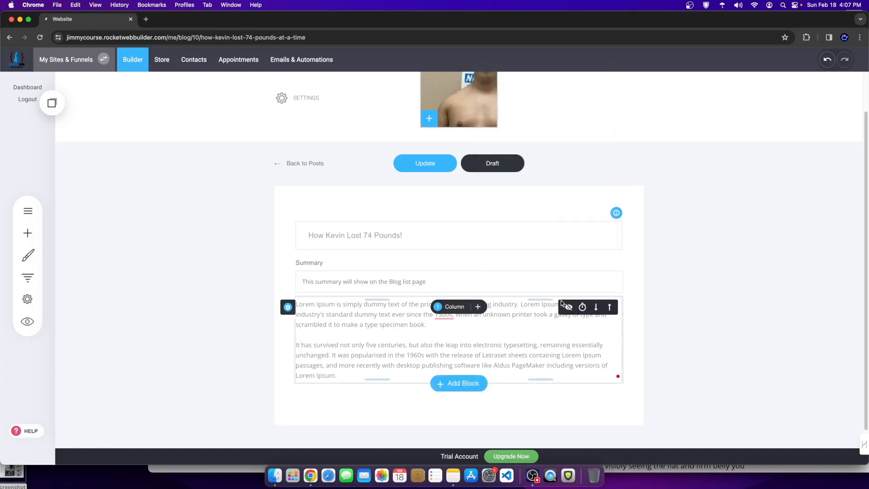
scroll(561, 300, "up", 2)
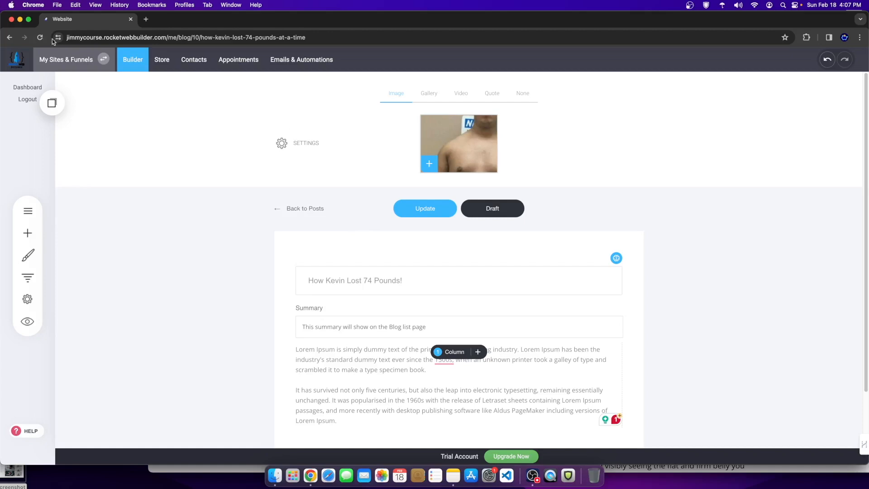
left_click(144, 20)
Step: Search for the Cash Cow Niche Sites shop, browse its products, and return to the builder tab
type("cashc")
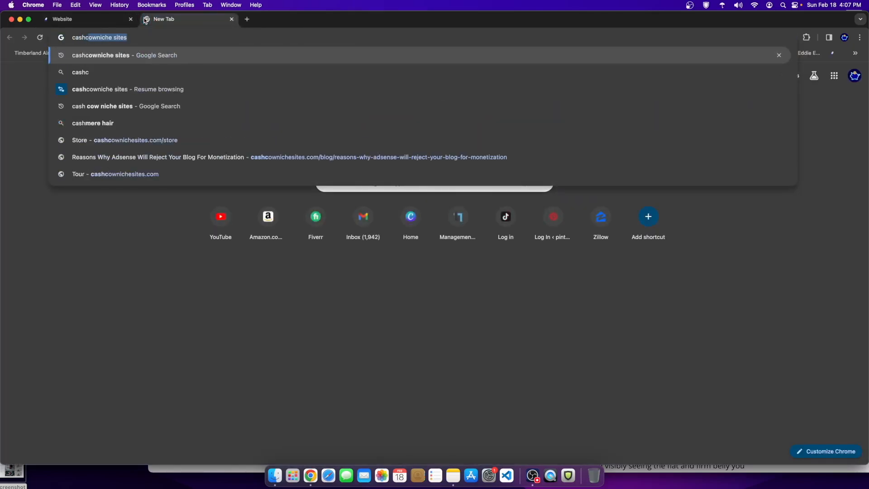
key("Return")
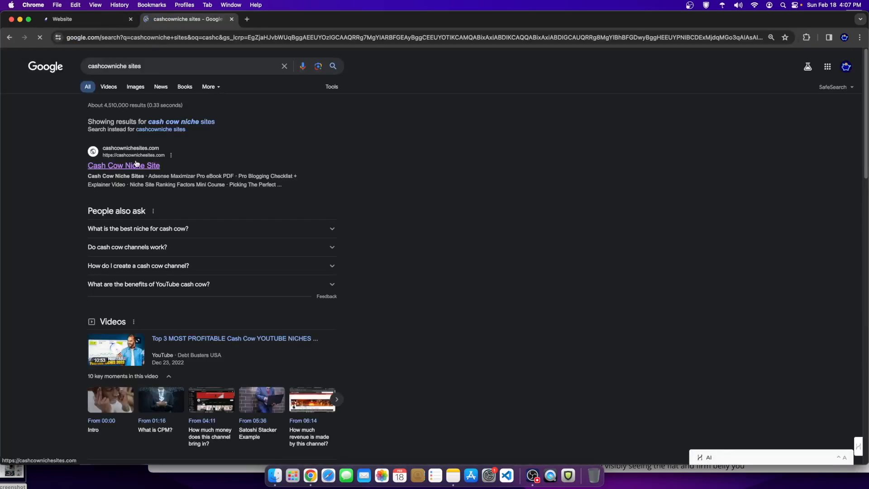
left_click(135, 164)
scroll(420, 300, "down", 5)
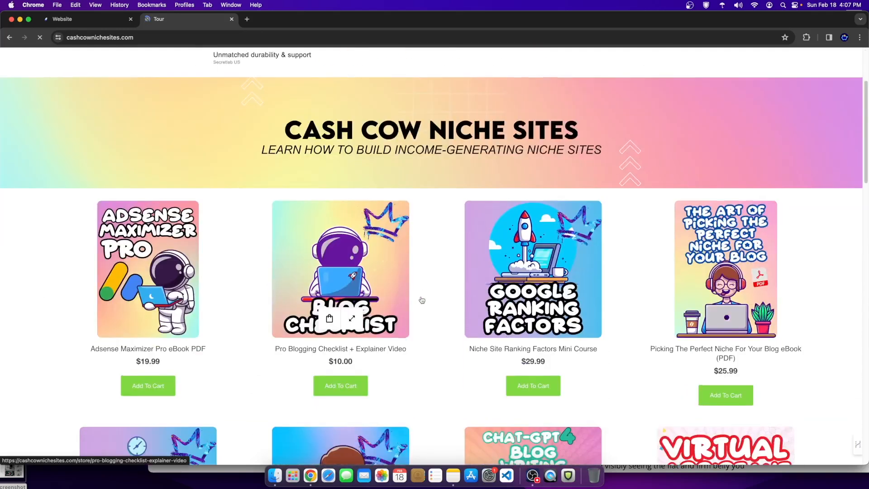
scroll(383, 328, "down", 5)
scroll(520, 331, "up", 2)
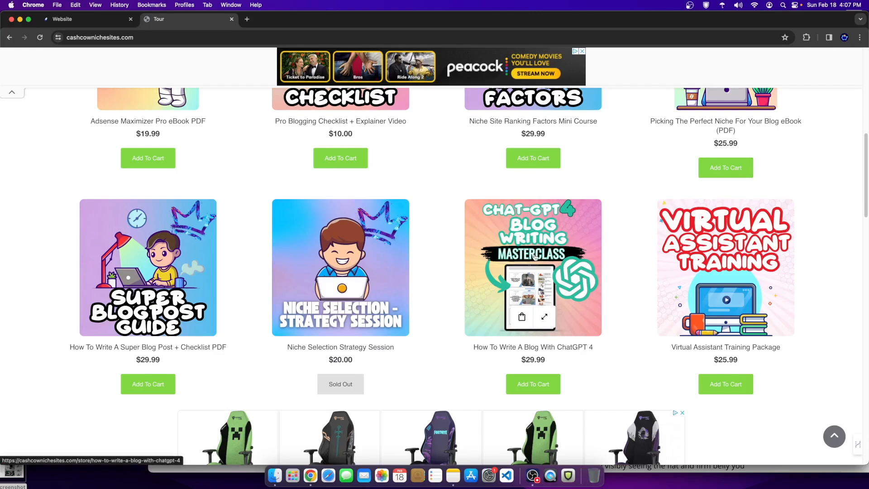
scroll(535, 257, "up", 3)
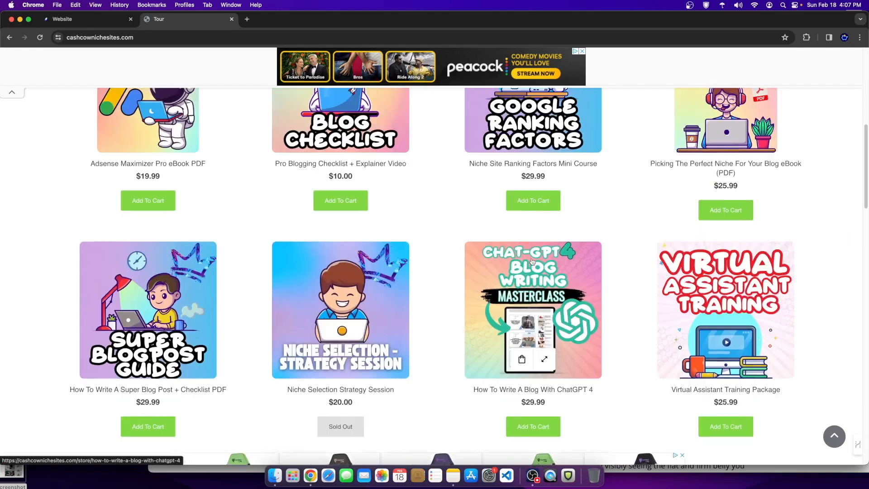
scroll(399, 298, "up", 1)
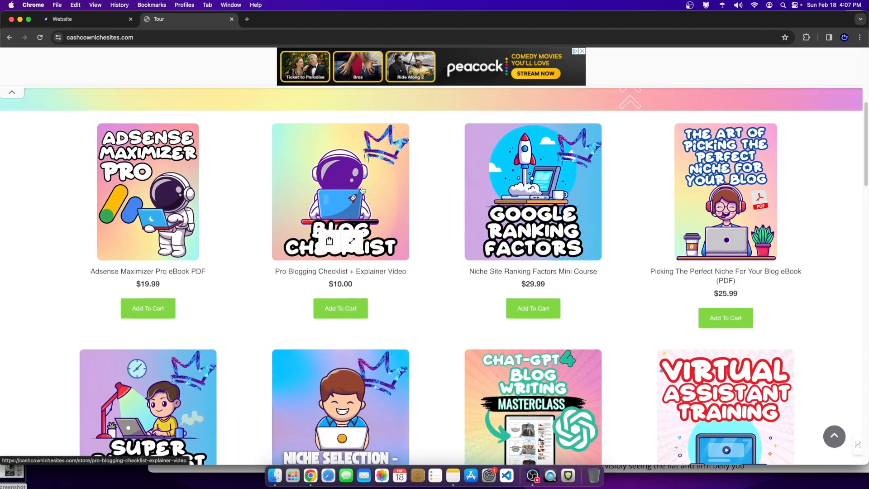
scroll(362, 190, "down", 3)
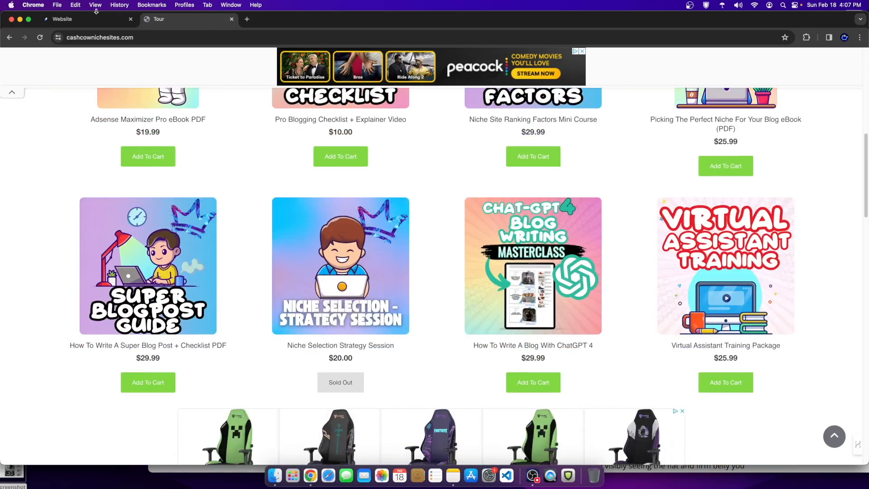
left_click(80, 17)
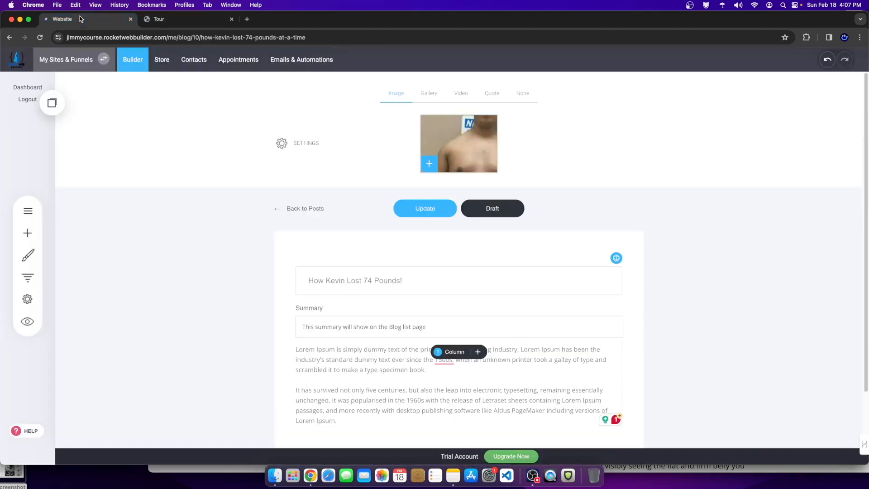
Step: Open the How To Burn Fat Faster! post from the blog post list
left_click(285, 208)
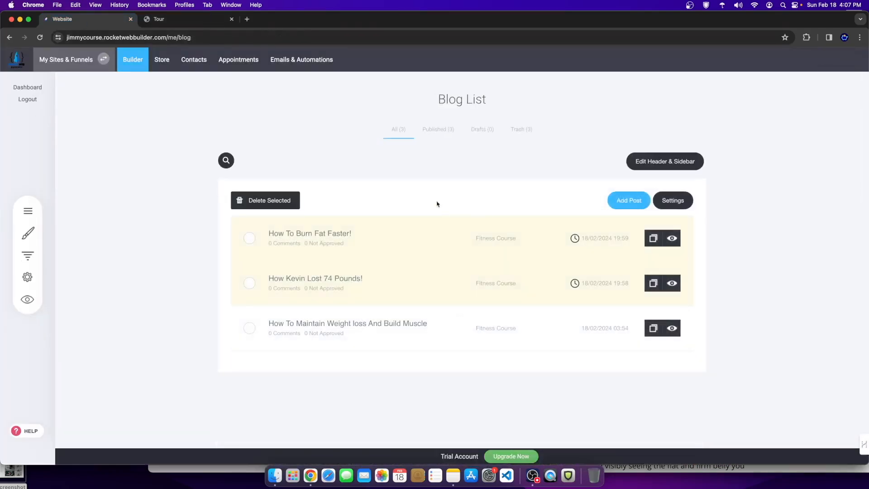
left_click(550, 237)
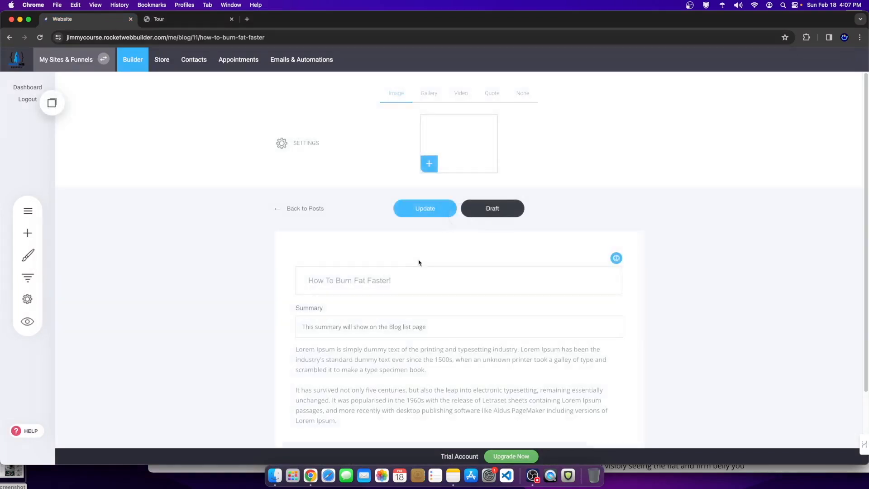
left_click(316, 212)
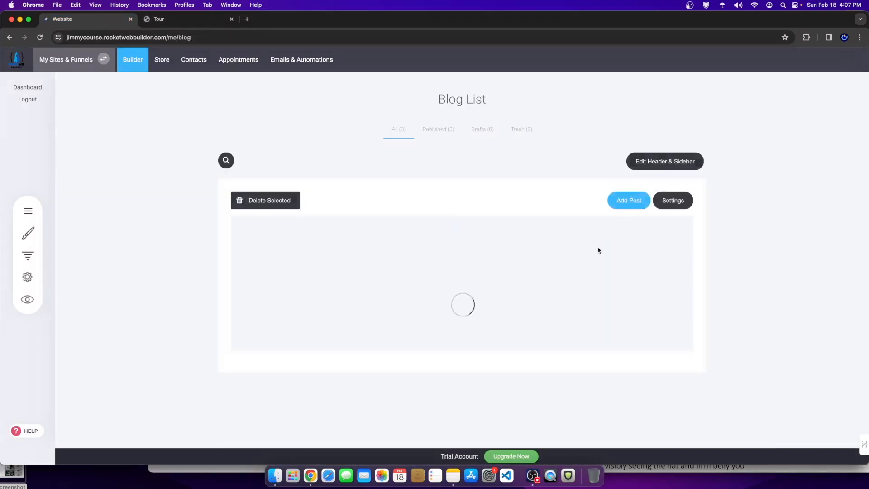
left_click(422, 245)
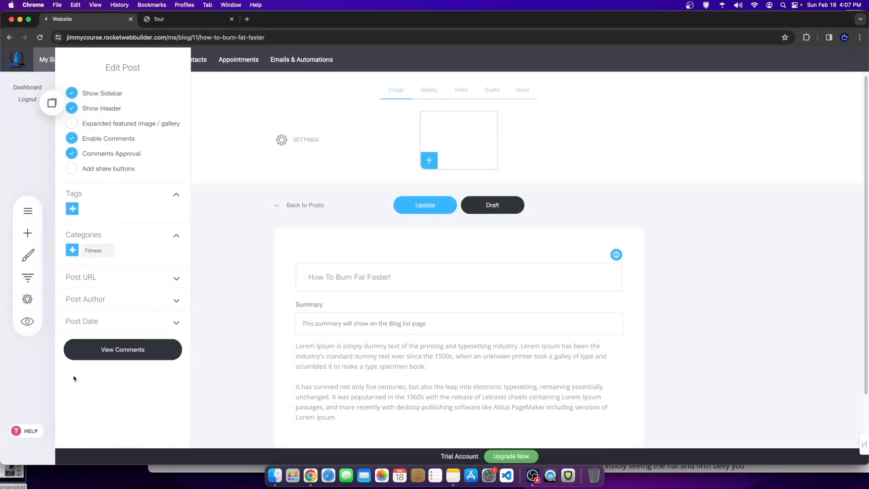
Step: Set its publish date to Now, update the post, and open How Kevin Lost 74 Pounds!
left_click(110, 323)
left_click(115, 352)
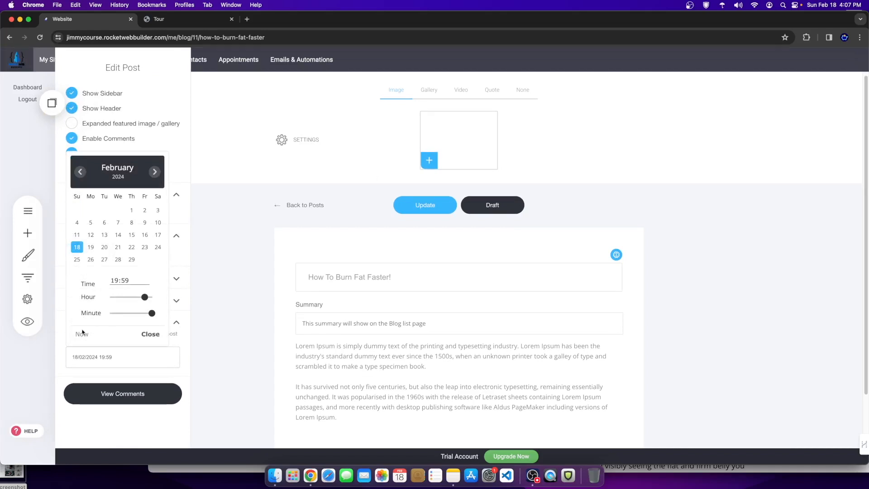
left_click(236, 356)
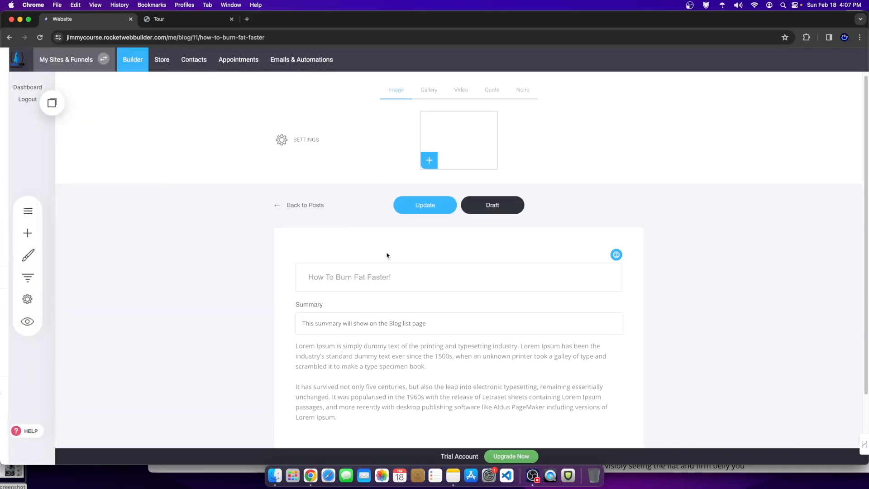
left_click(425, 205)
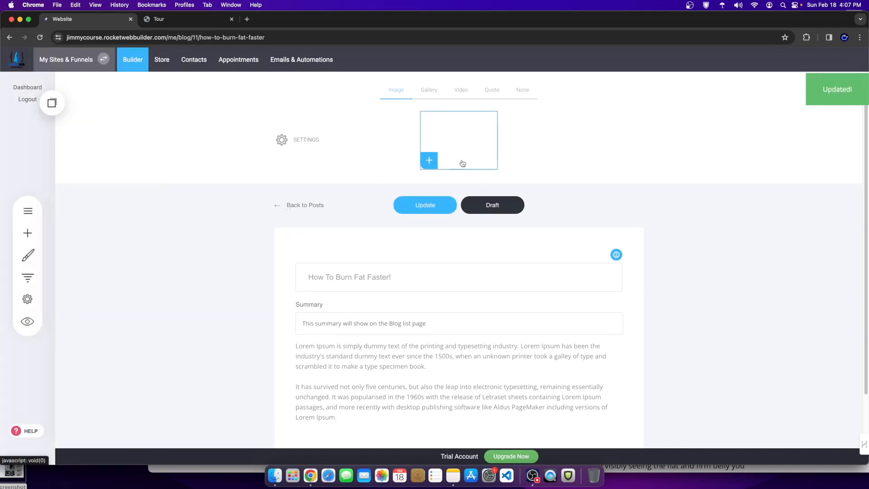
left_click(289, 209)
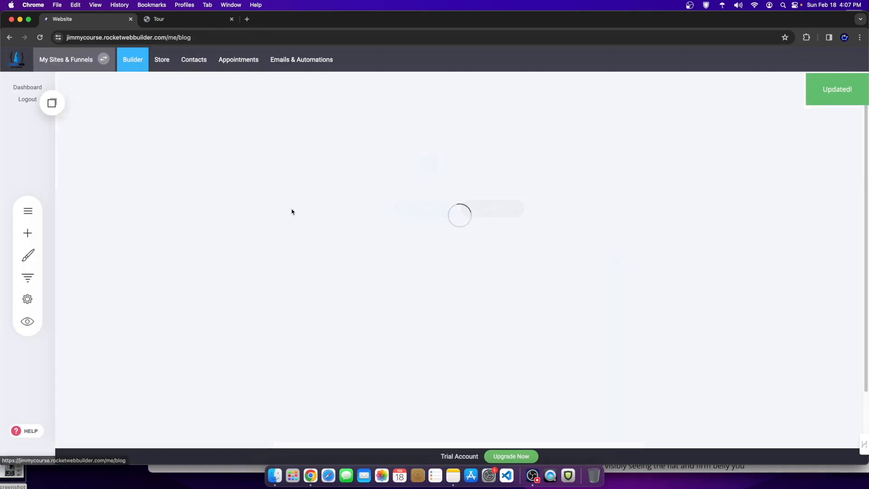
left_click(339, 235)
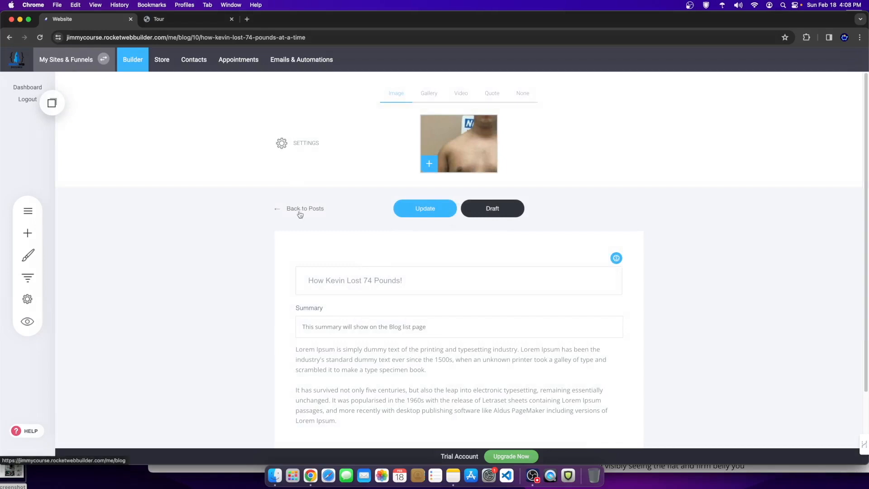
Step: Set the How Kevin Lost 74 Pounds! post's date to Now and update it
left_click(282, 143)
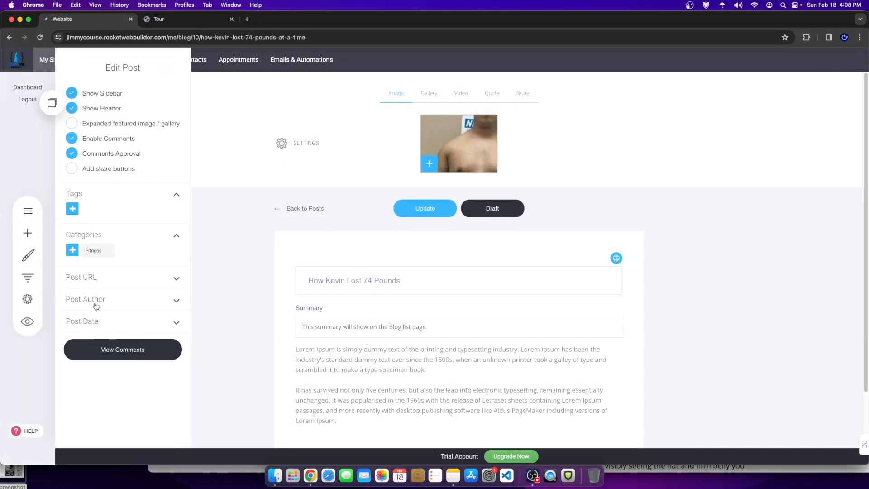
left_click(100, 324)
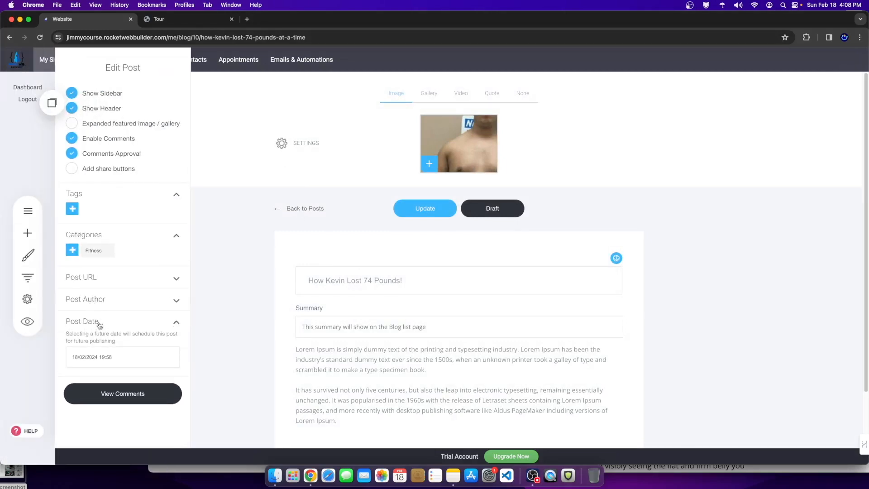
left_click(100, 355)
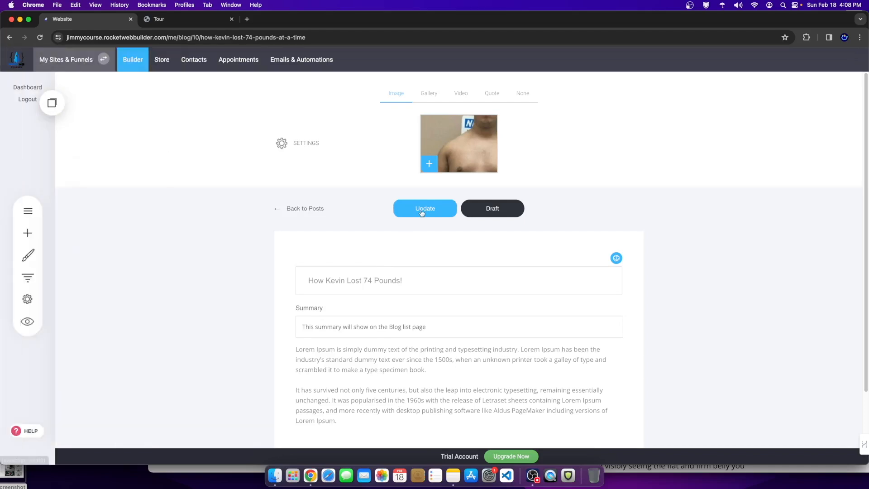
left_click(424, 209)
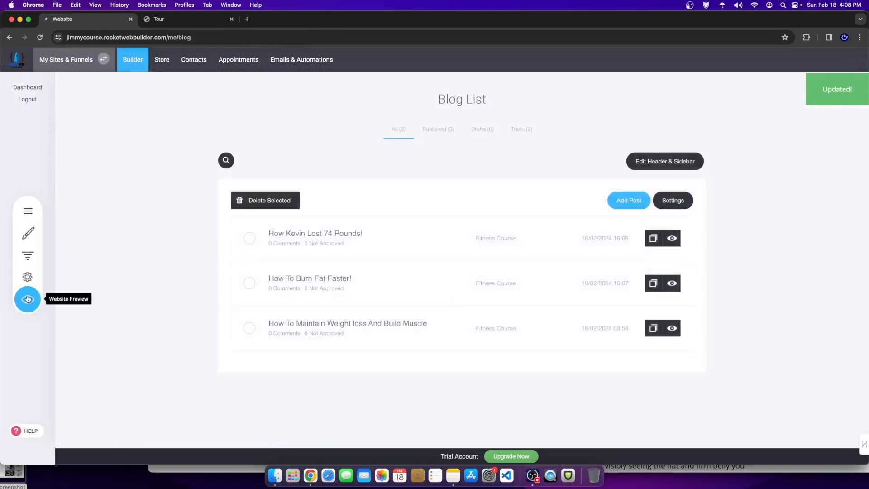
Step: Preview the live blog to check the post now heads the list
left_click(32, 308)
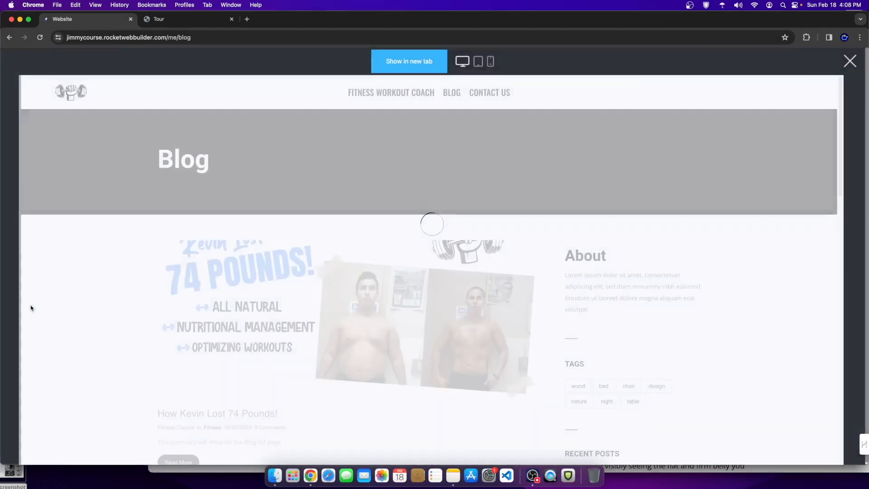
scroll(360, 310, "down", 4)
scroll(361, 310, "down", 8)
scroll(369, 349, "up", 2)
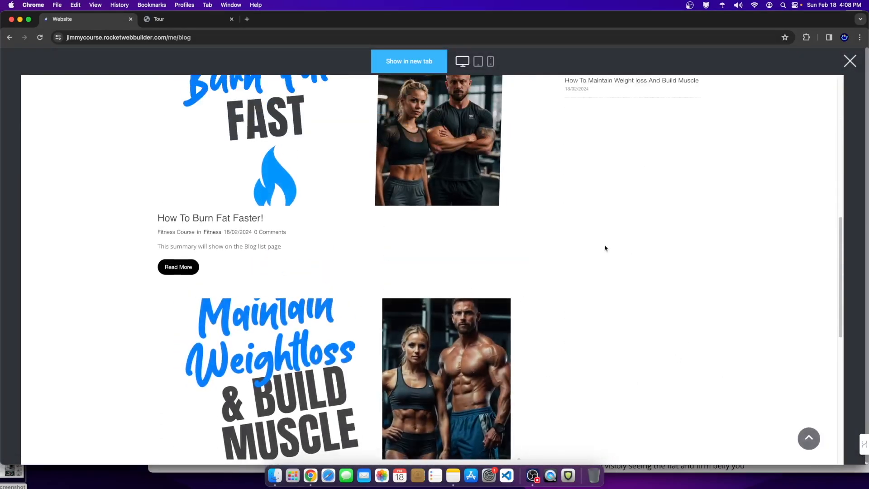
scroll(605, 247, "up", 10)
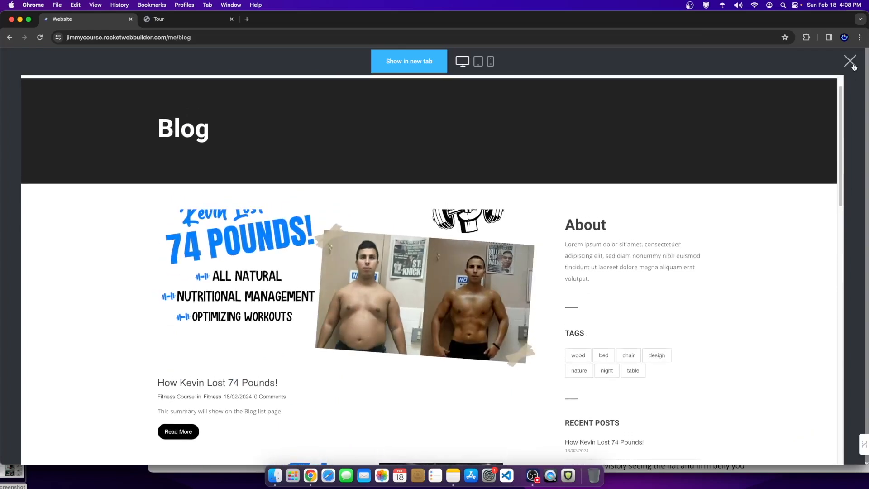
left_click(850, 62)
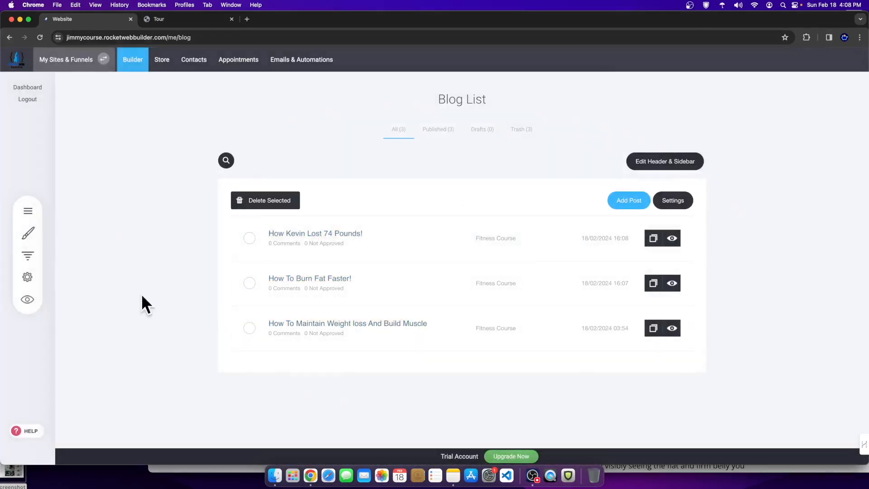
Step: Preview the site's blog page and note its plain Blog header title
left_click(136, 61)
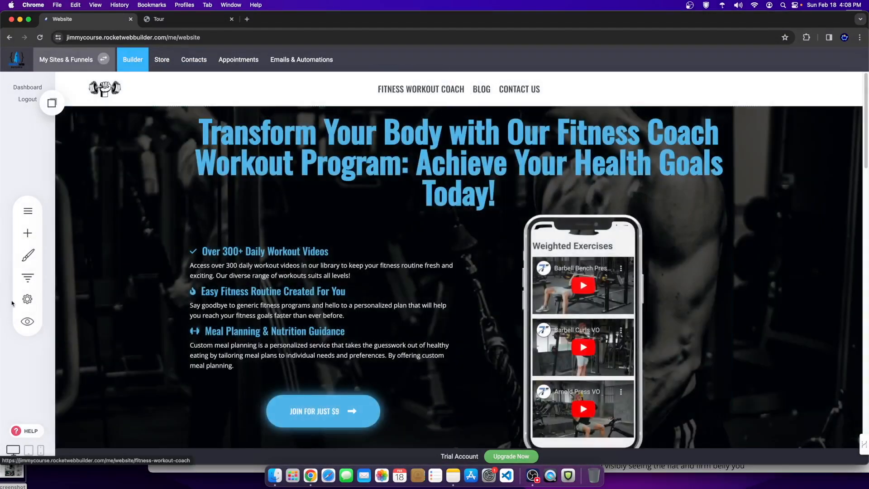
left_click(26, 321)
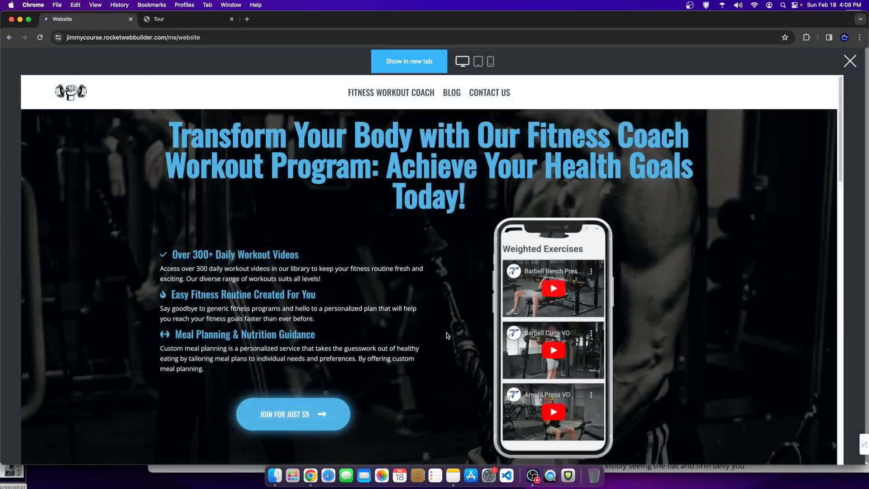
left_click(450, 92)
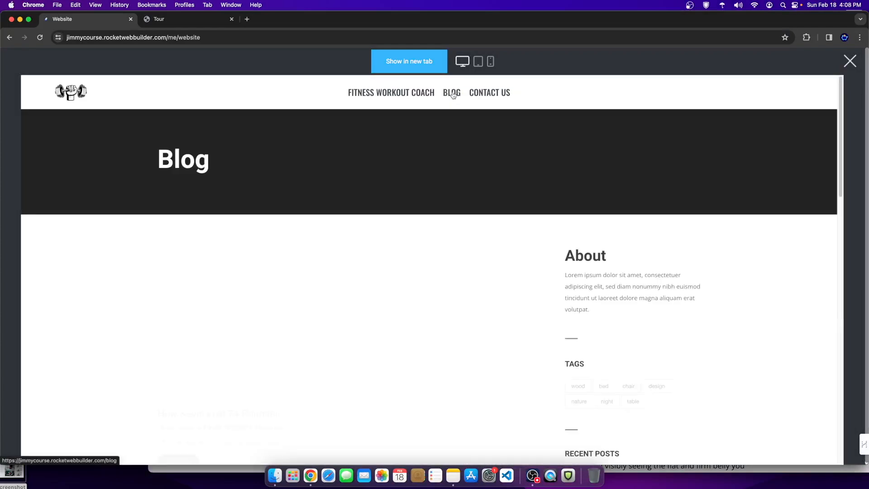
scroll(388, 317, "down", 5)
scroll(388, 317, "down", 6)
scroll(665, 164, "up", 10)
double_click(187, 159)
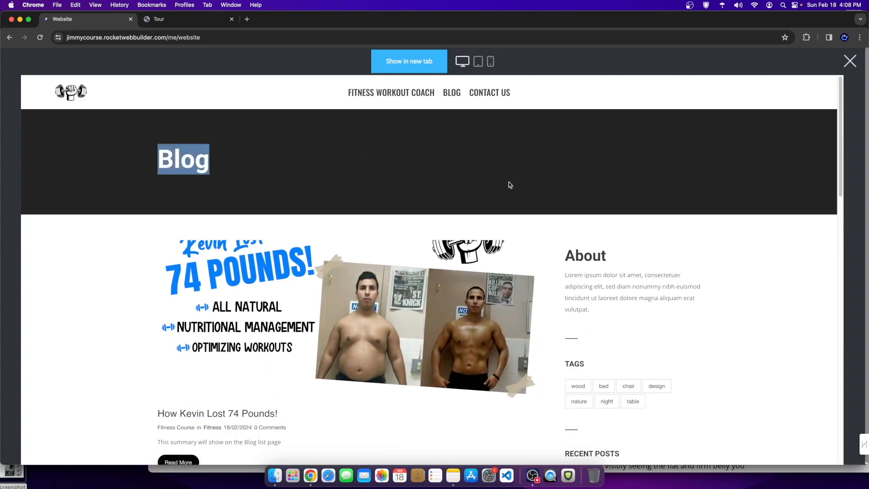
left_click(850, 60)
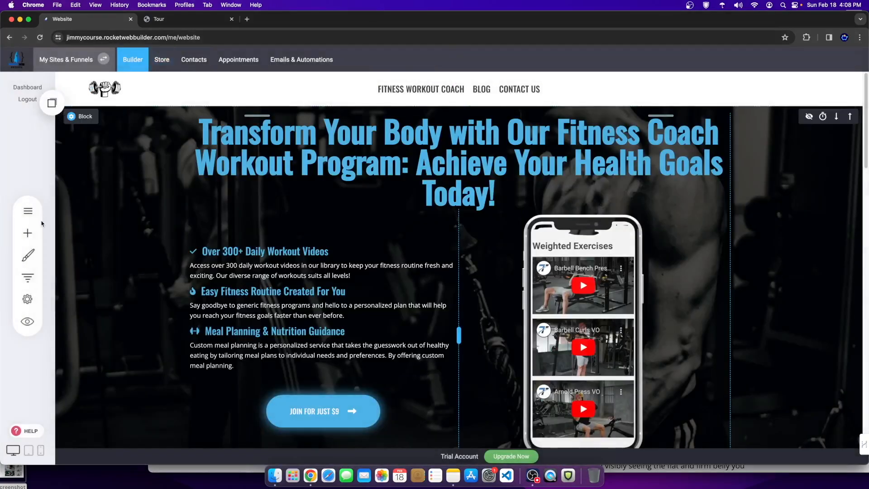
Step: Go to the BLOG page's post list and start editing the blog header and sidebar
left_click(27, 210)
left_click(111, 252)
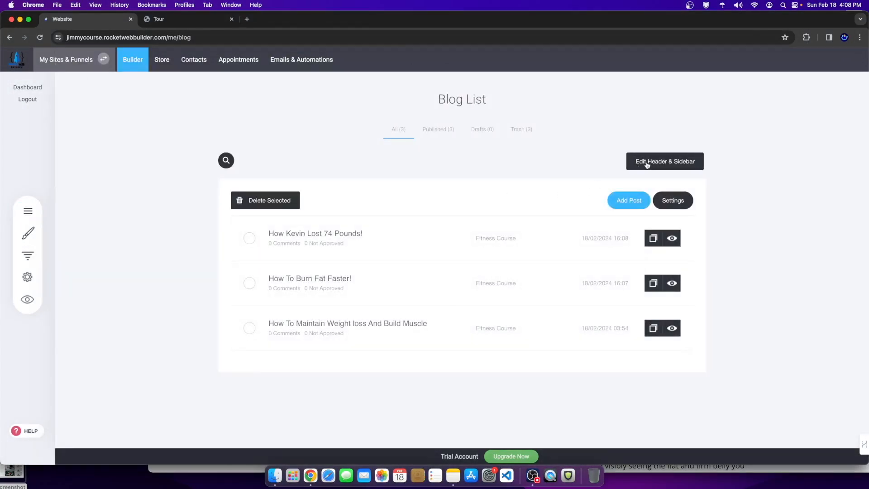
left_click(670, 166)
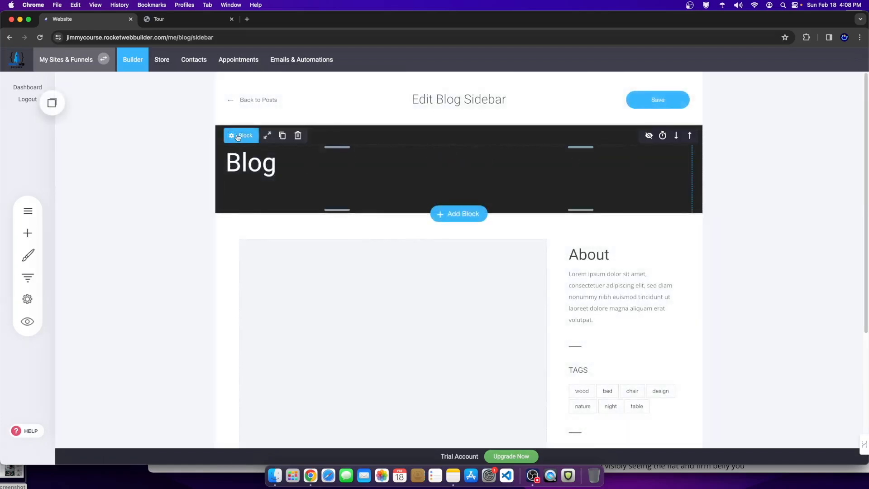
Step: Change the blog header block's background colour to white
left_click(249, 137)
left_click(287, 182)
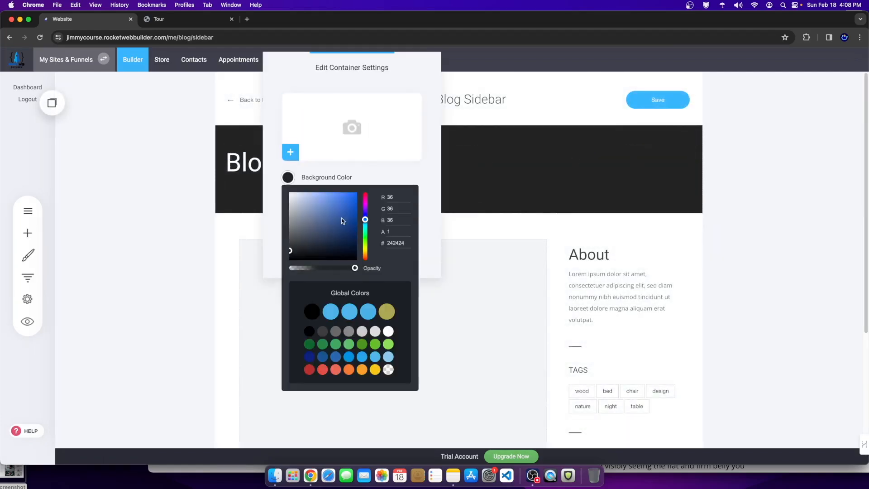
left_click_drag(345, 213, 264, 160)
left_click(529, 173)
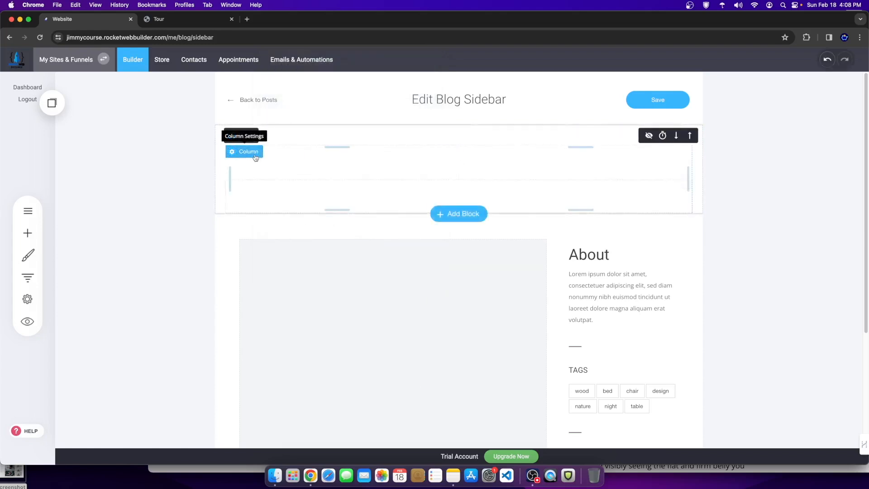
Step: Remove the Blog title widget from the header
double_click(321, 159)
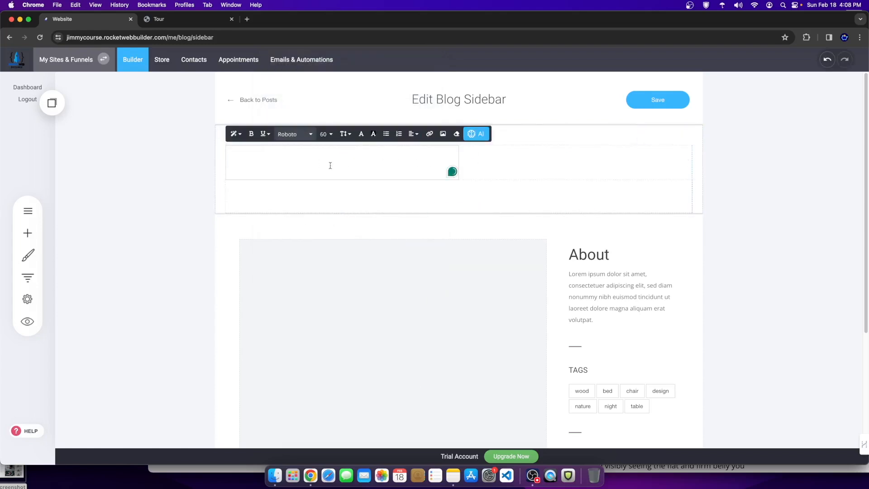
left_click(311, 183)
left_click(304, 133)
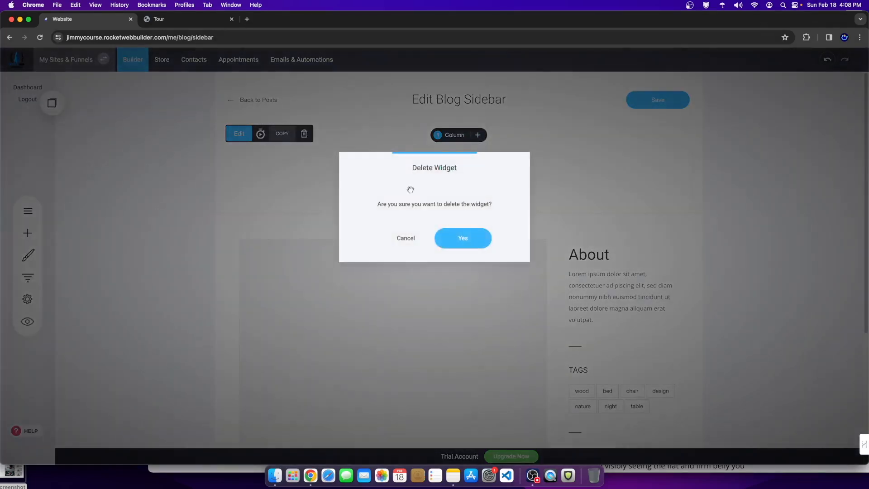
left_click(470, 239)
Step: Set the fitness icon pattern image as the header's background
left_click(245, 134)
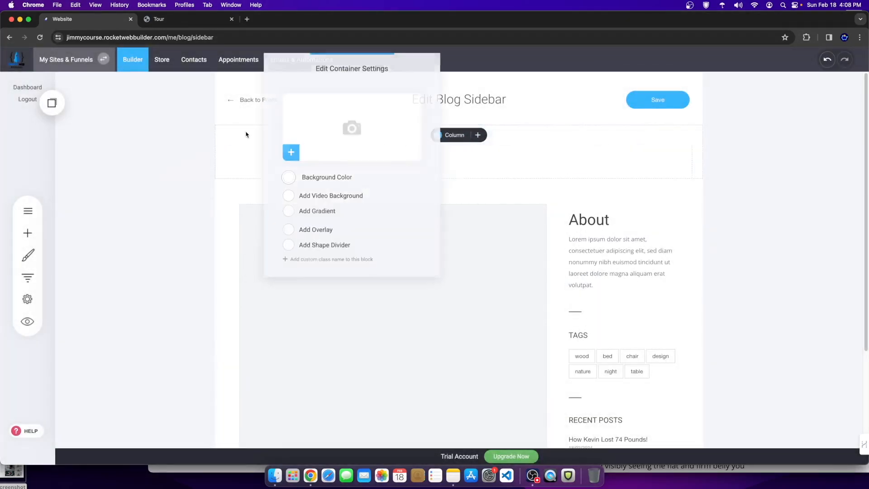
left_click(311, 148)
left_click(592, 166)
left_click(634, 405)
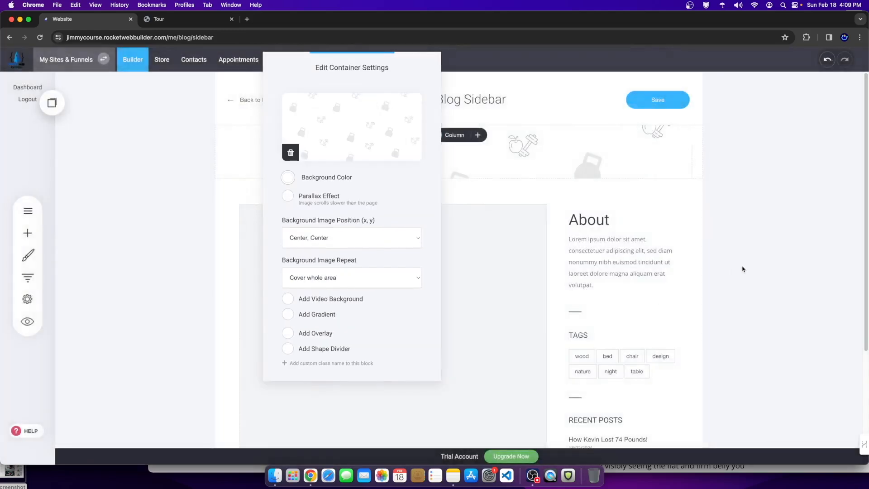
left_click(743, 269)
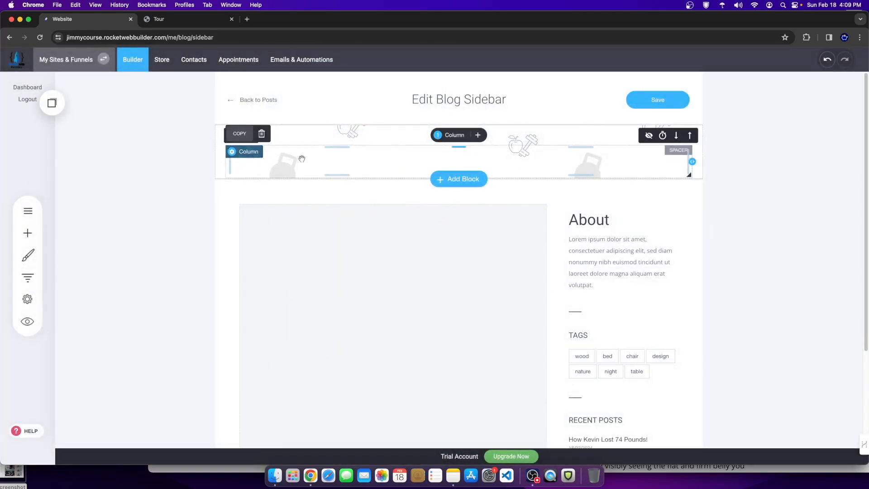
Step: Delete the top spacer, drop in a Heading widget, and select its placeholder text
left_click(269, 134)
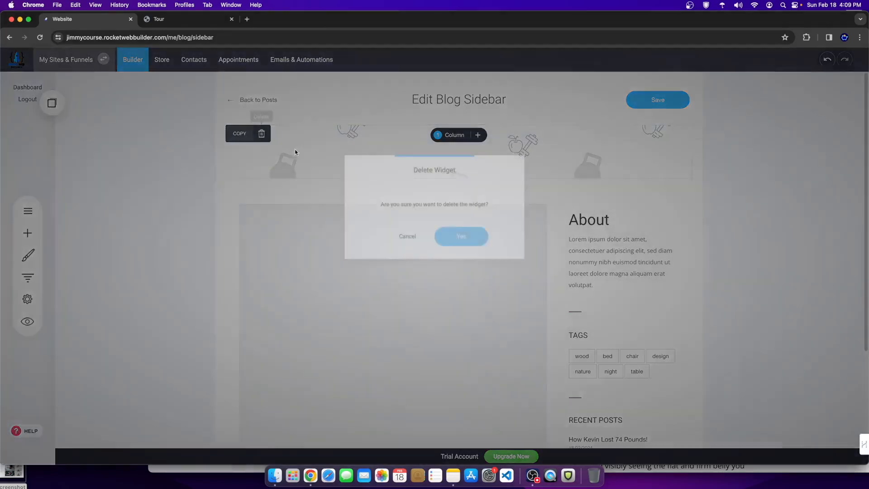
left_click(478, 244)
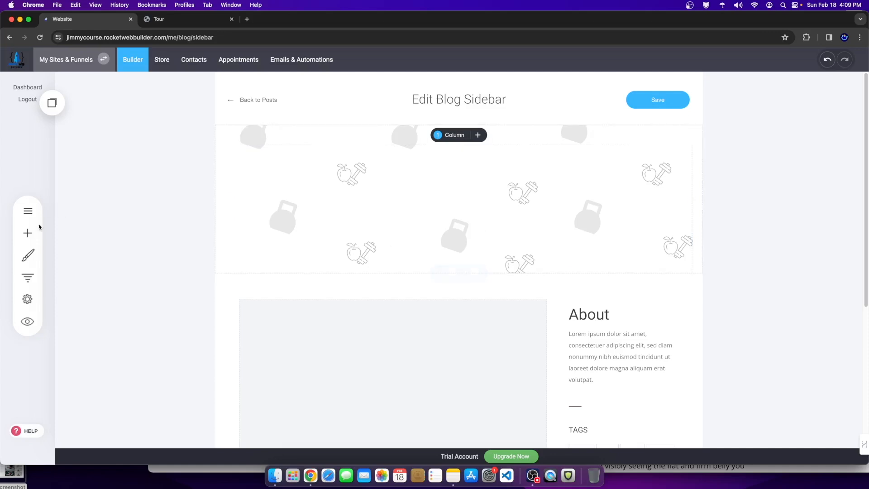
left_click(28, 233)
left_click_drag(87, 118, 433, 156)
left_click(321, 157)
left_click_drag(319, 157, 183, 149)
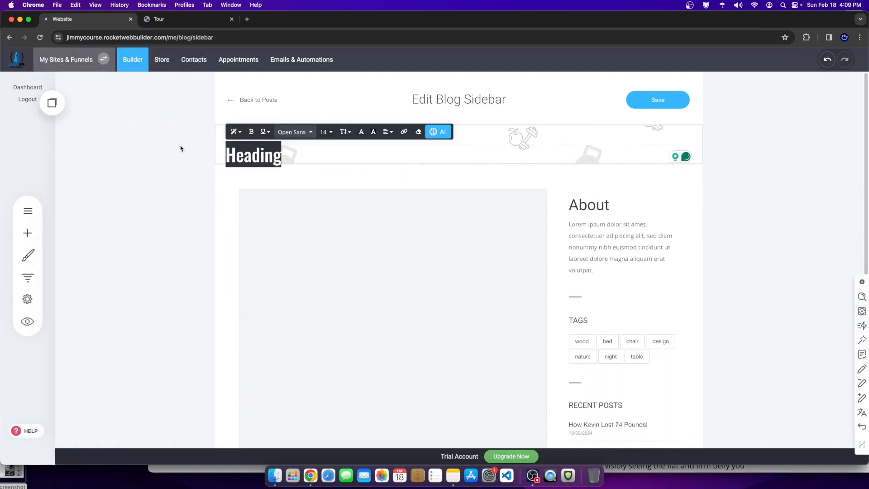
Step: Make the heading read FITNESS COACHING BLOG, centre it, and save the header
type("FITNESS COACHING BLOG")
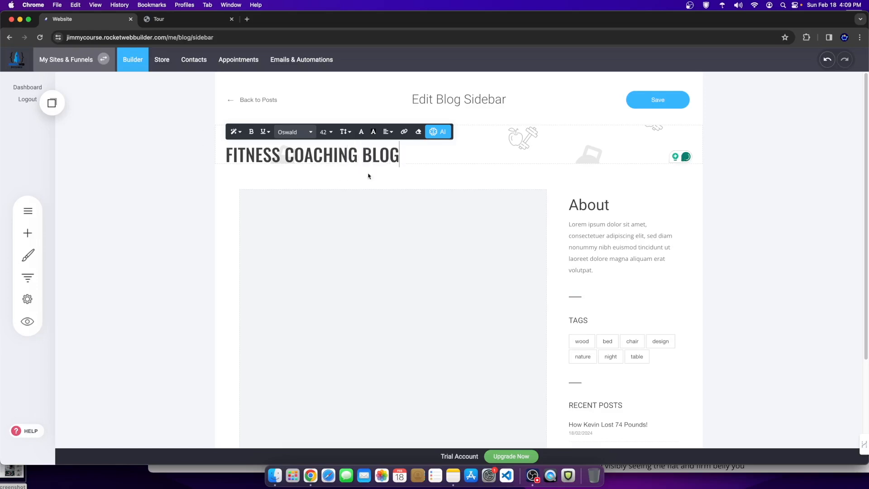
triple_click(416, 154)
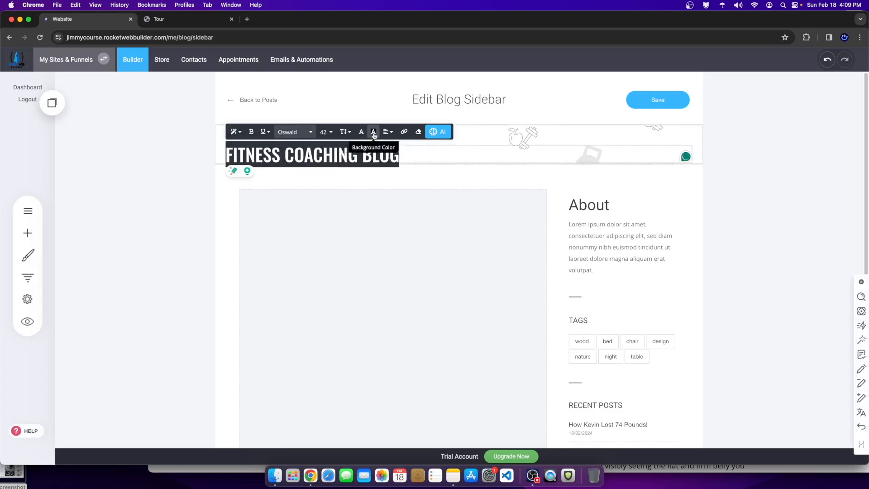
left_click(387, 132)
left_click(403, 154)
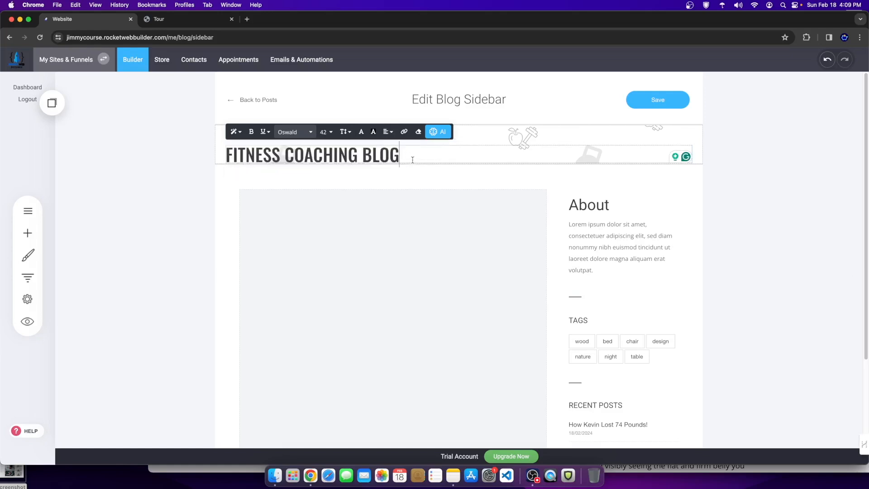
left_click_drag(412, 160, 193, 161)
left_click(387, 132)
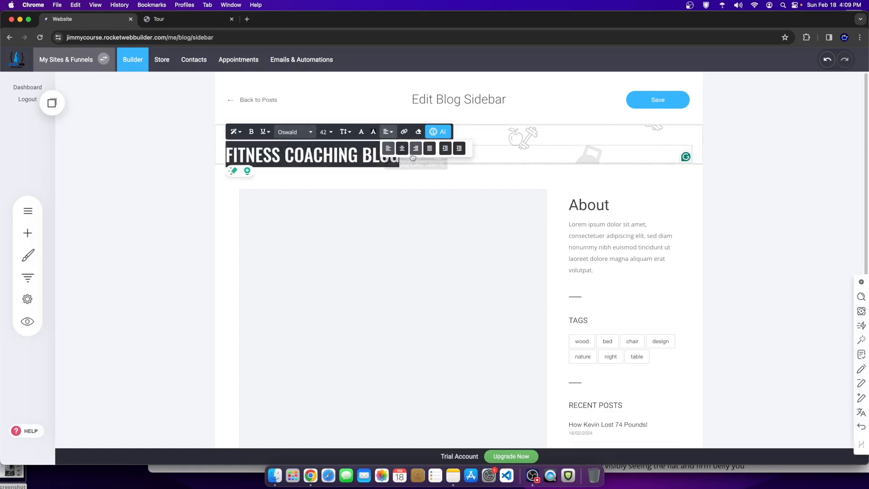
left_click(401, 149)
left_click(657, 100)
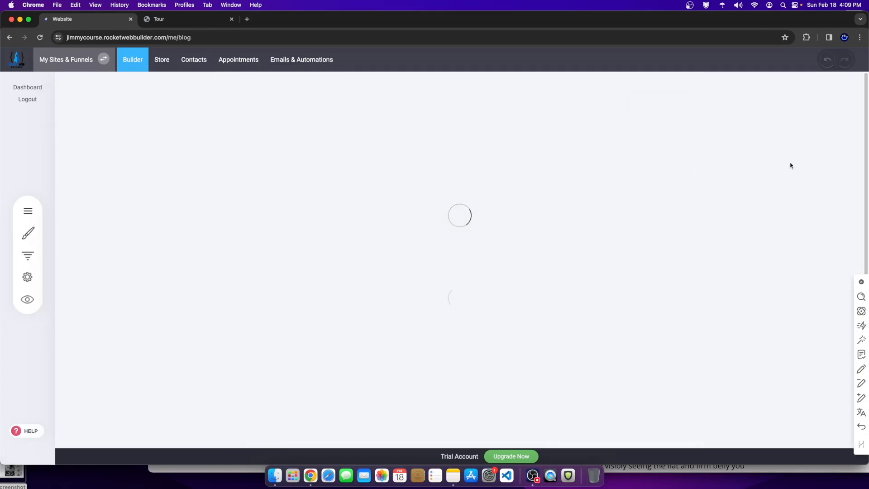
Step: Add extra bottom padding below the header title, save, and preview the blog page
left_click(643, 162)
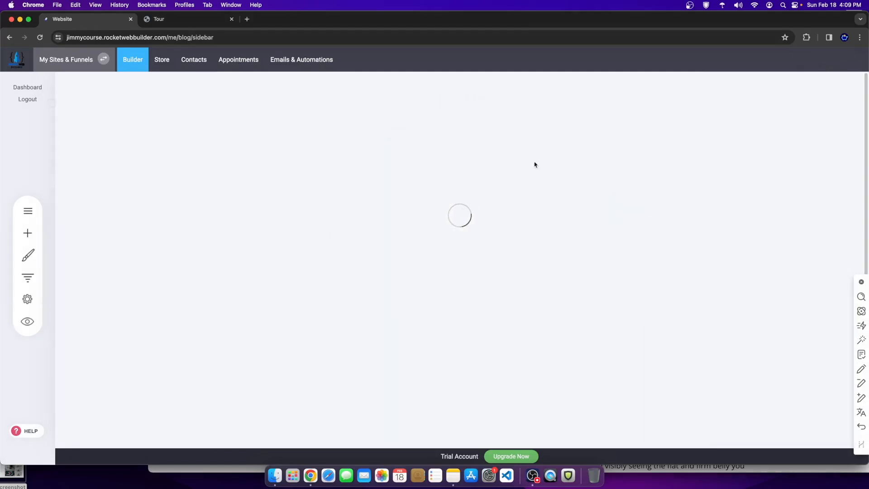
left_click_drag(573, 166, 576, 193)
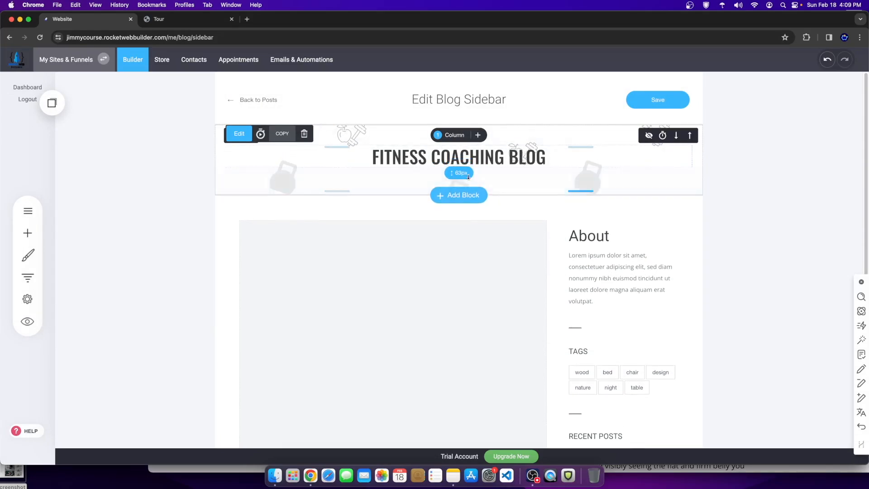
left_click_drag(526, 174, 526, 169)
scroll(633, 284, "down", 5)
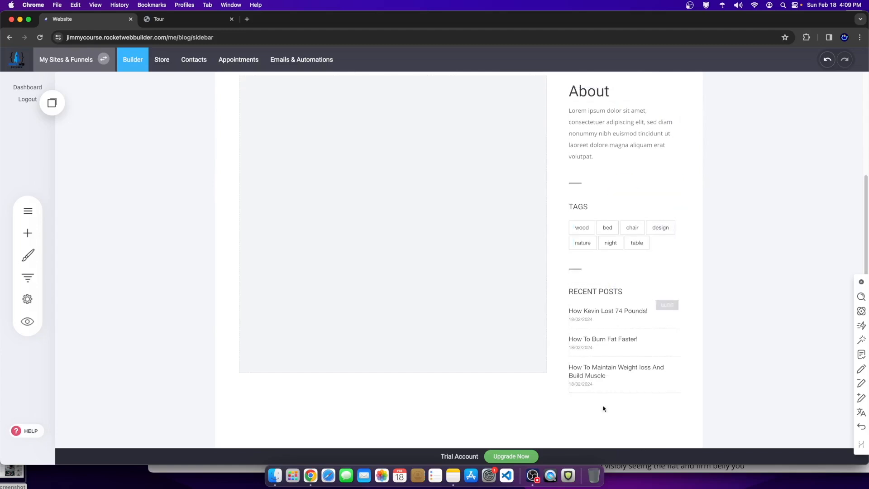
left_click(35, 235)
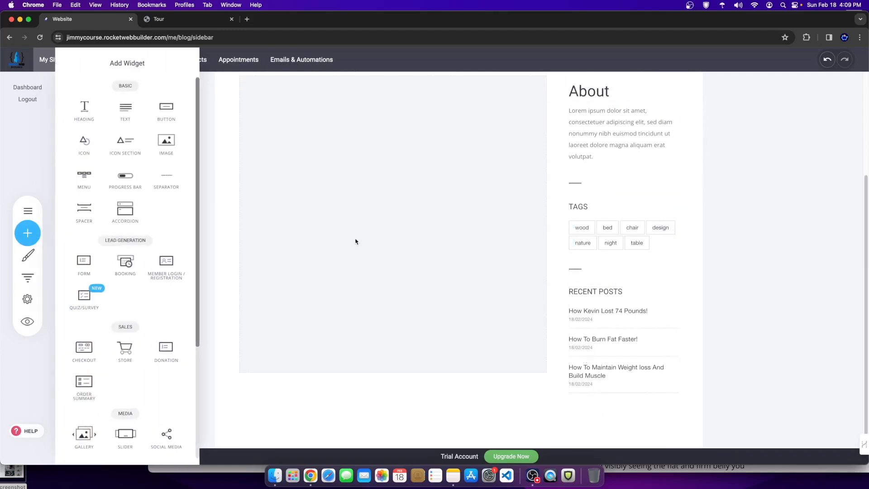
scroll(150, 335, "down", 4)
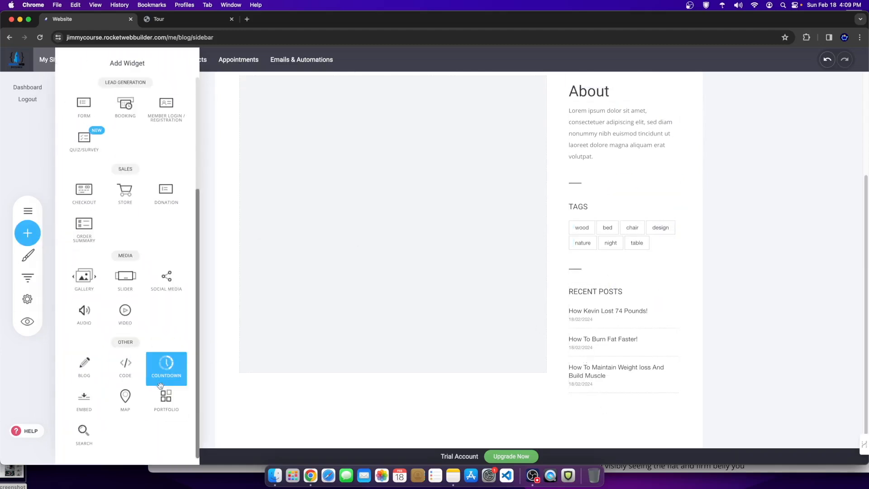
scroll(127, 387, "up", 4)
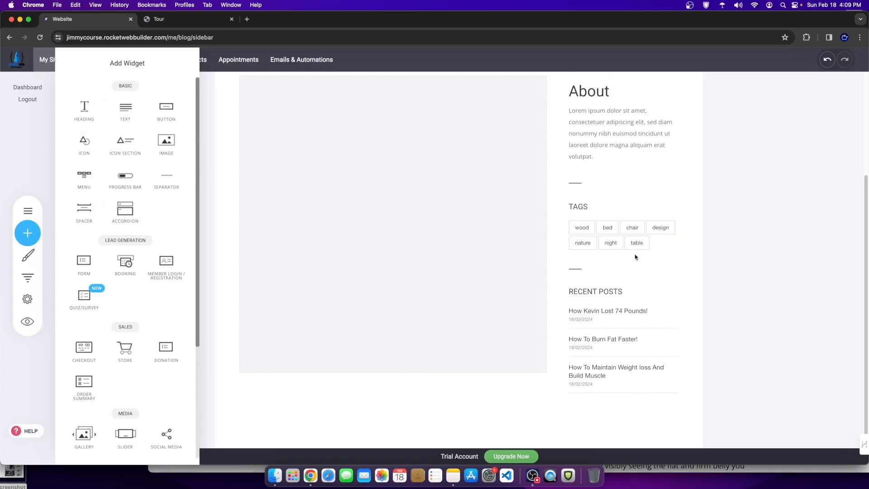
left_click(604, 291)
scroll(572, 204, "up", 4)
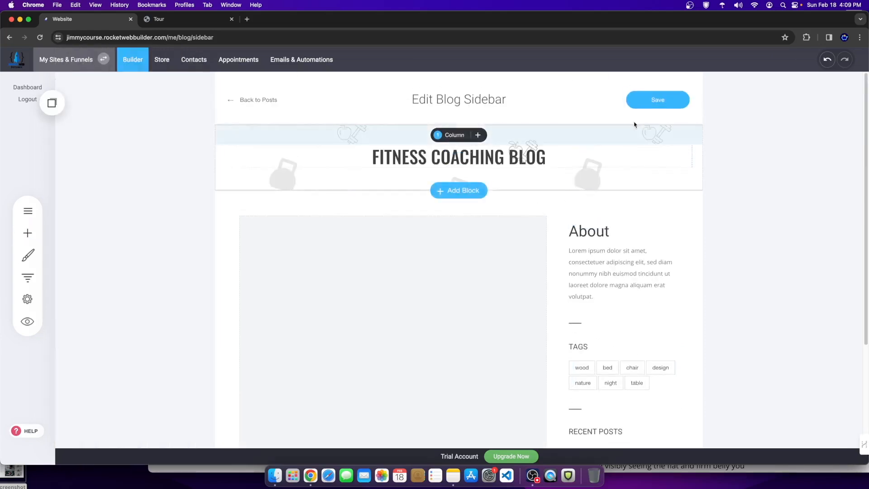
left_click(647, 102)
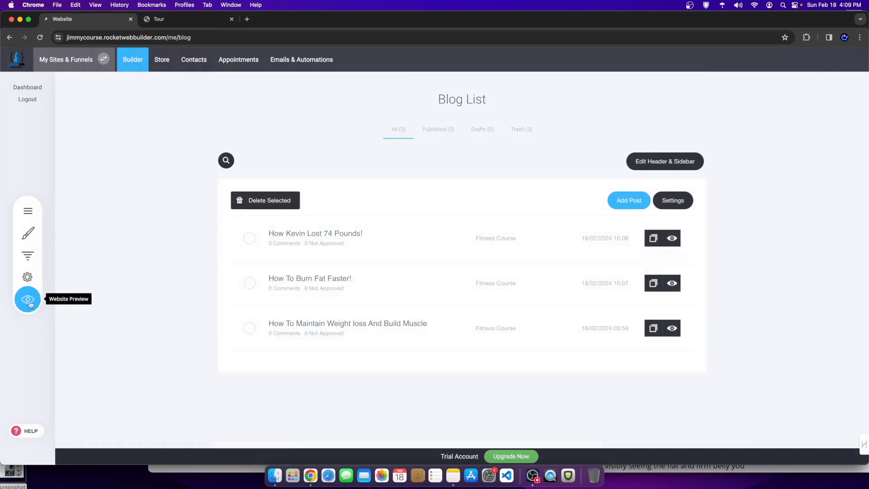
left_click(28, 301)
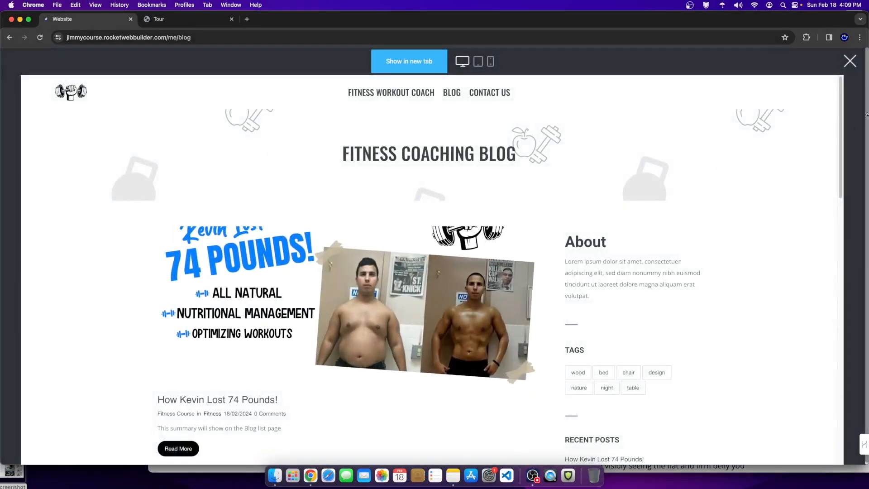
left_click(849, 62)
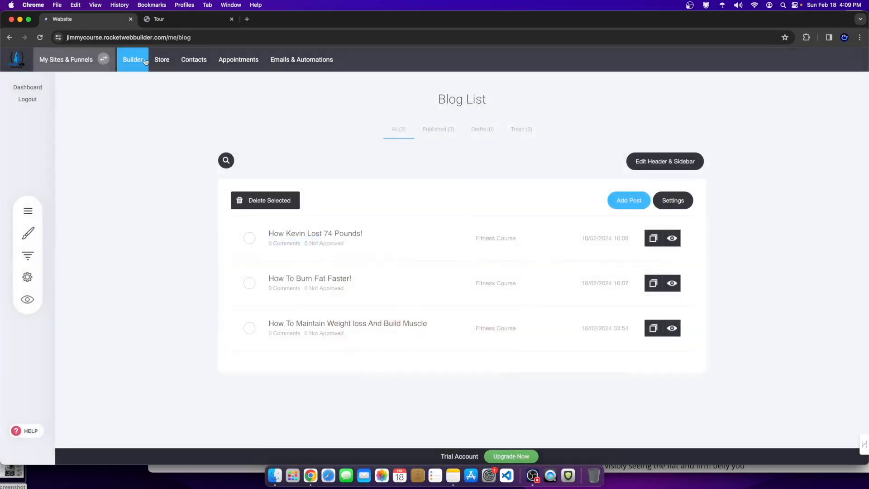
Step: On the homepage, add an empty section above Testimonials, then delete it again
left_click(132, 59)
scroll(504, 273, "down", 15)
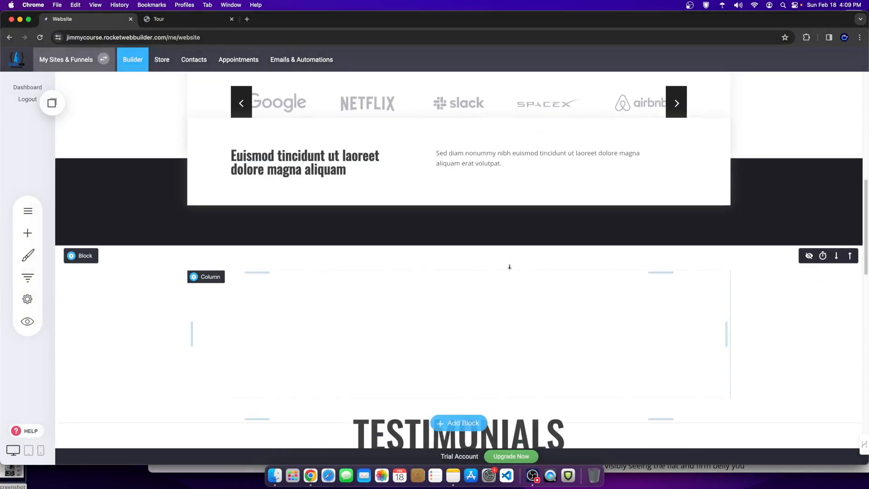
scroll(504, 273, "down", 4)
scroll(496, 258, "up", 2)
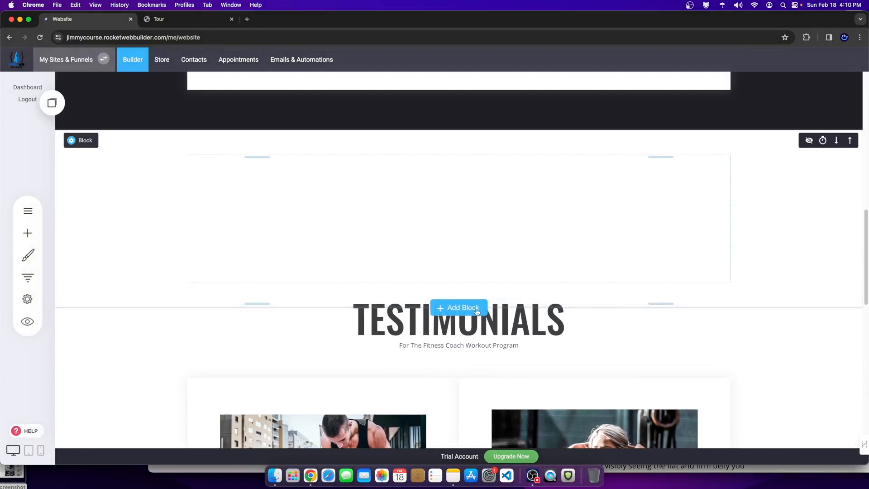
left_click(468, 310)
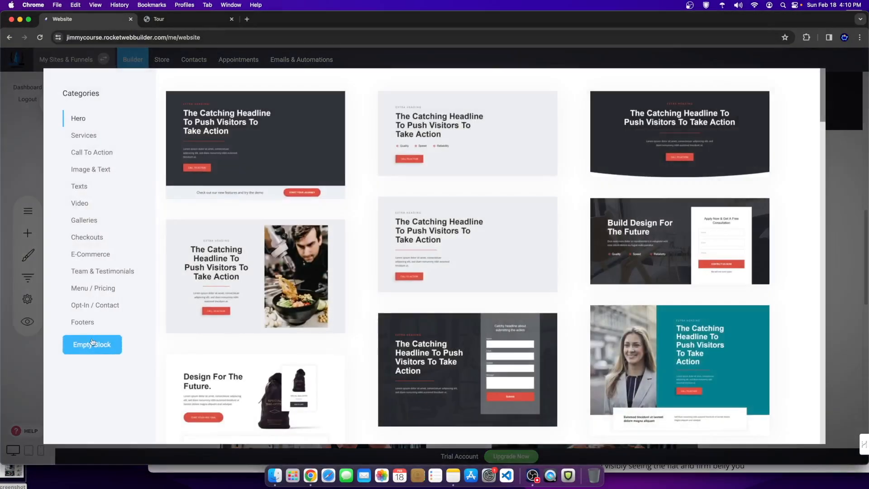
left_click(92, 343)
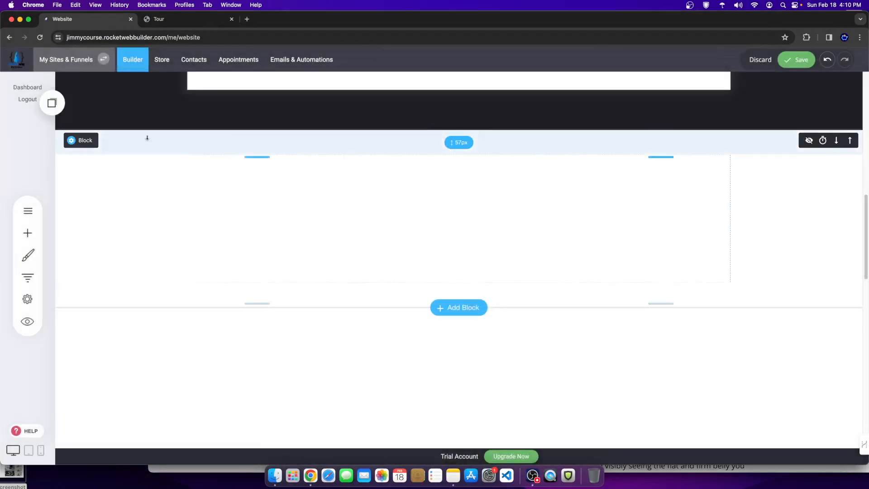
left_click(136, 141)
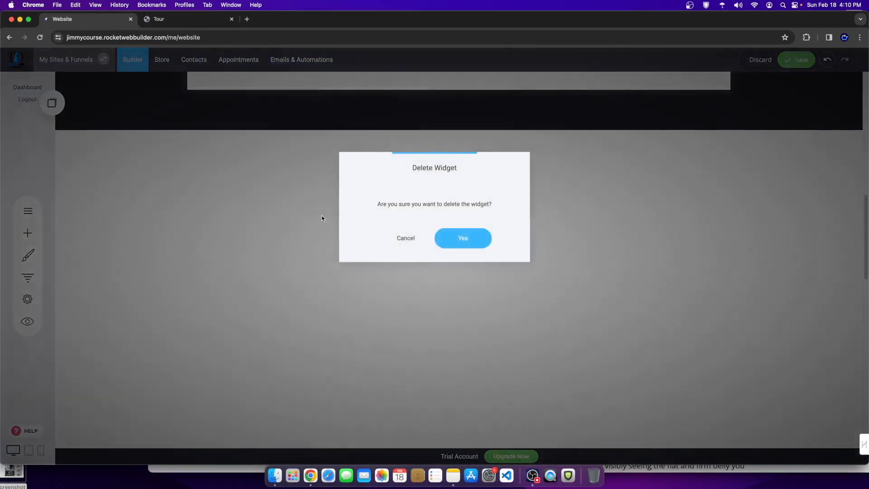
left_click(453, 243)
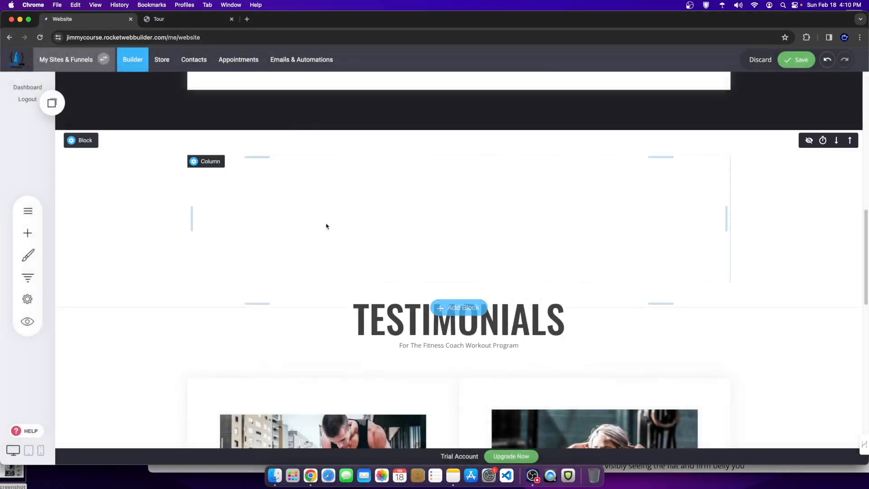
Step: Place a Blog widget above Testimonials and enable 'Show post image and description'
left_click(31, 234)
scroll(118, 317, "down", 4)
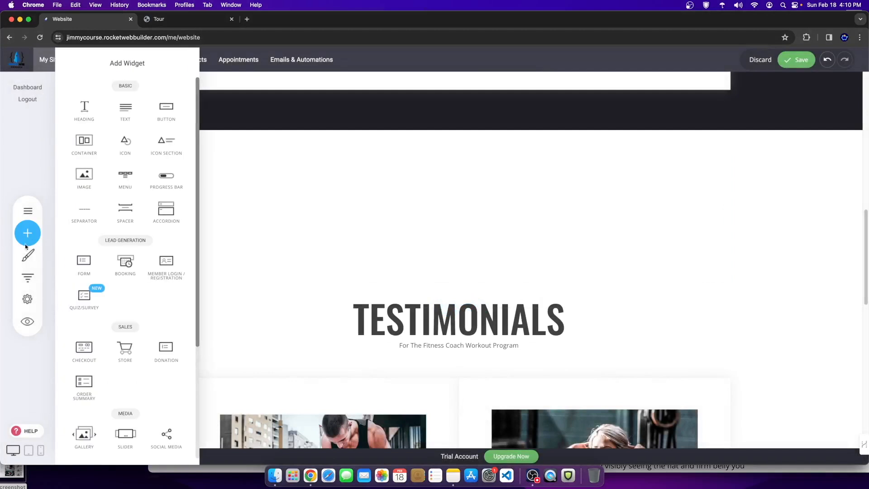
left_click_drag(100, 372, 430, 181)
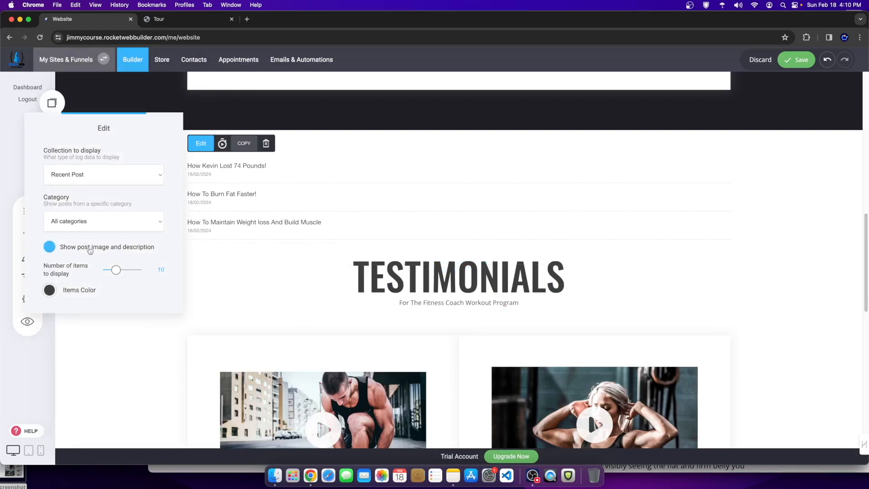
left_click(108, 250)
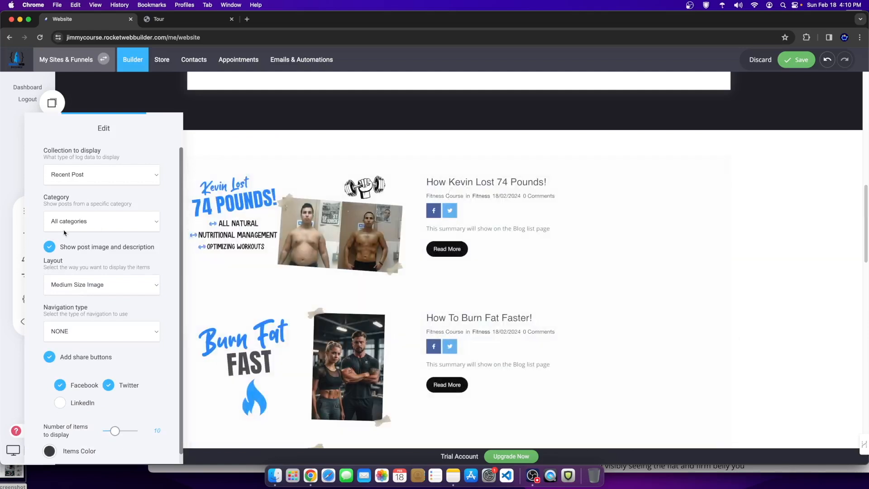
scroll(92, 321, "down", 1)
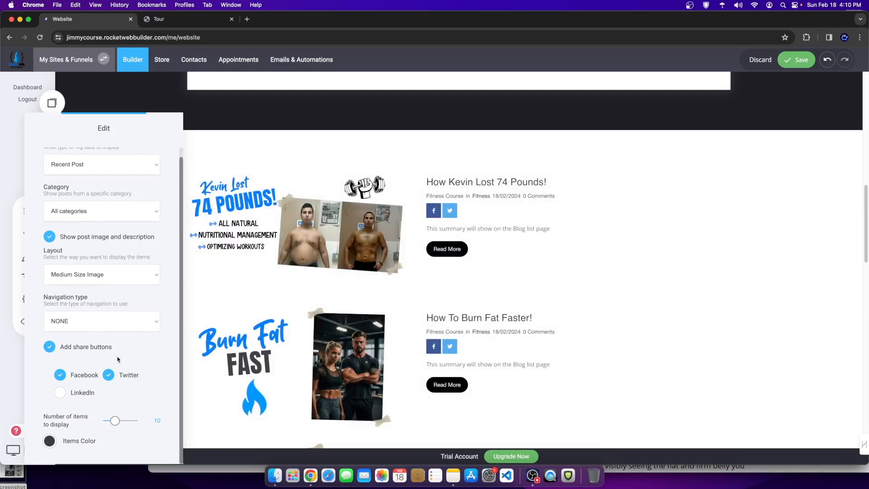
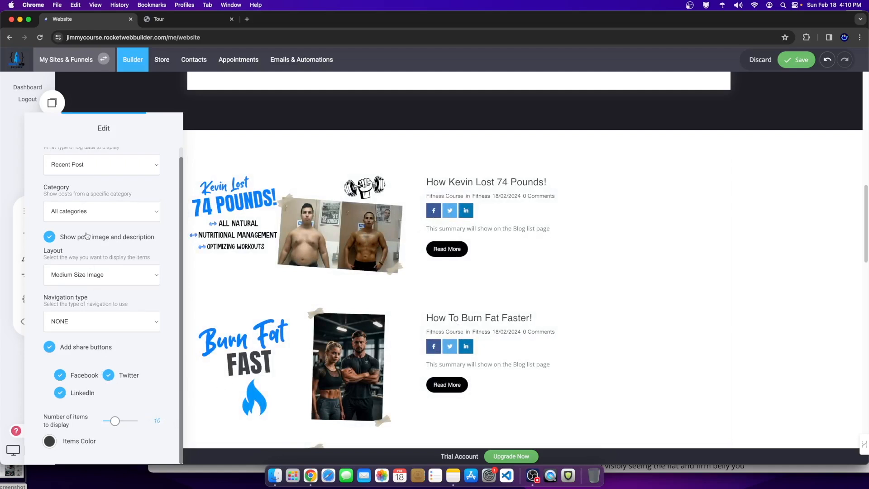
Step: Switch the blog widget's layout to Masonry so three recent posts show side by side in cards
scroll(107, 291, "up", 1)
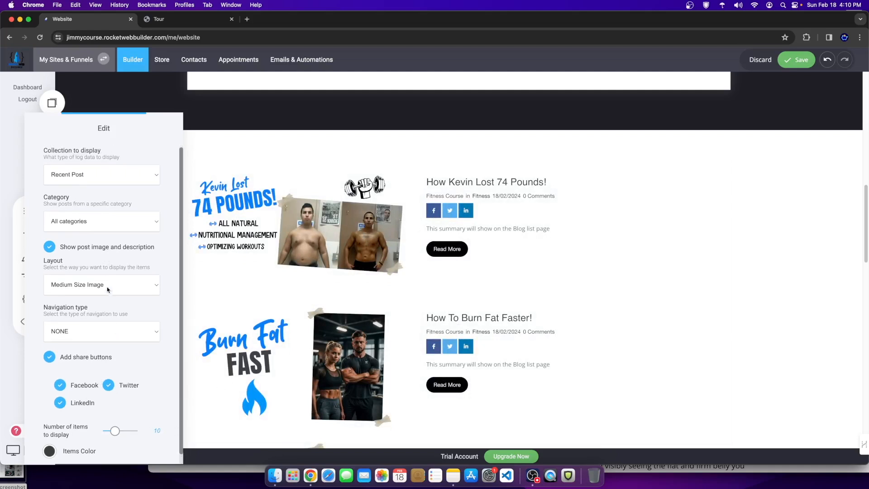
left_click(81, 285)
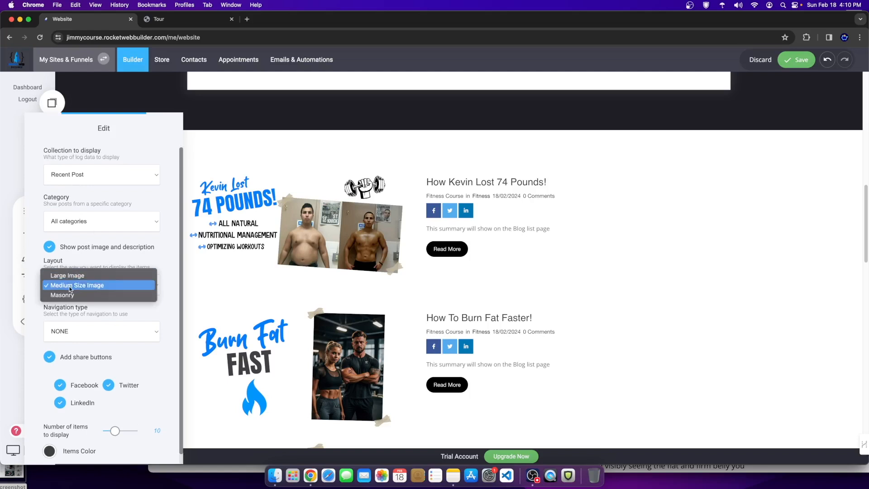
left_click(74, 276)
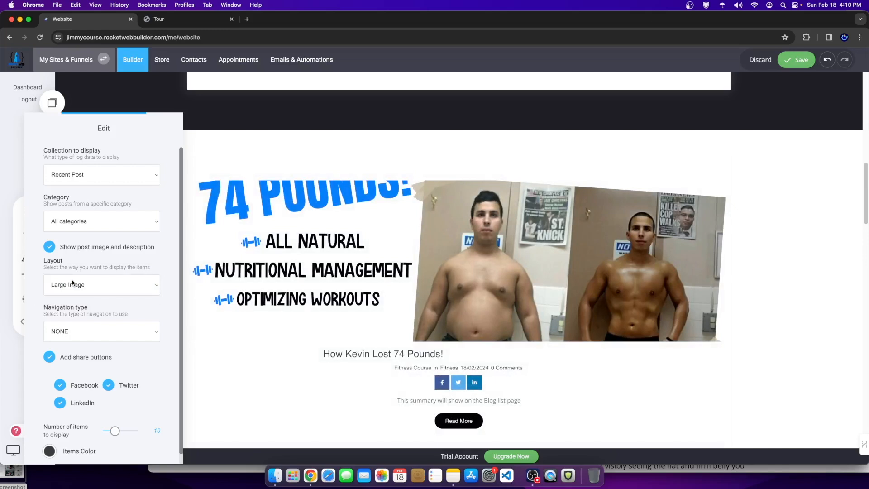
left_click(72, 283)
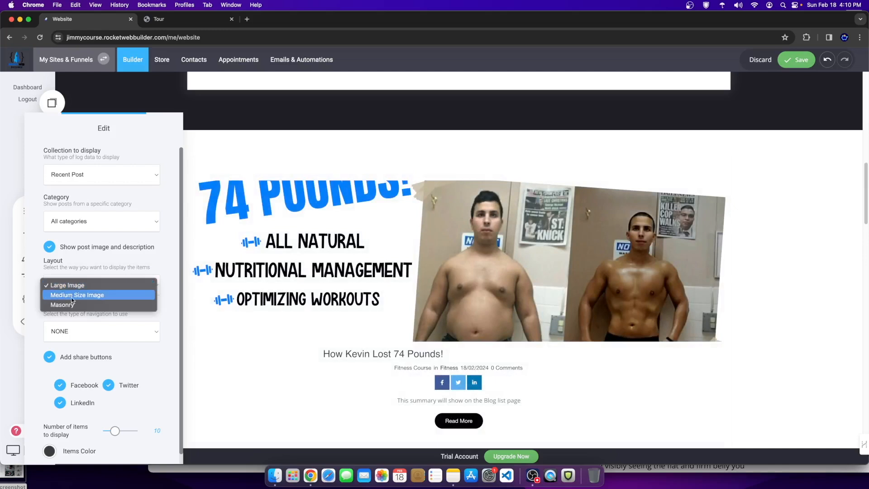
left_click(70, 305)
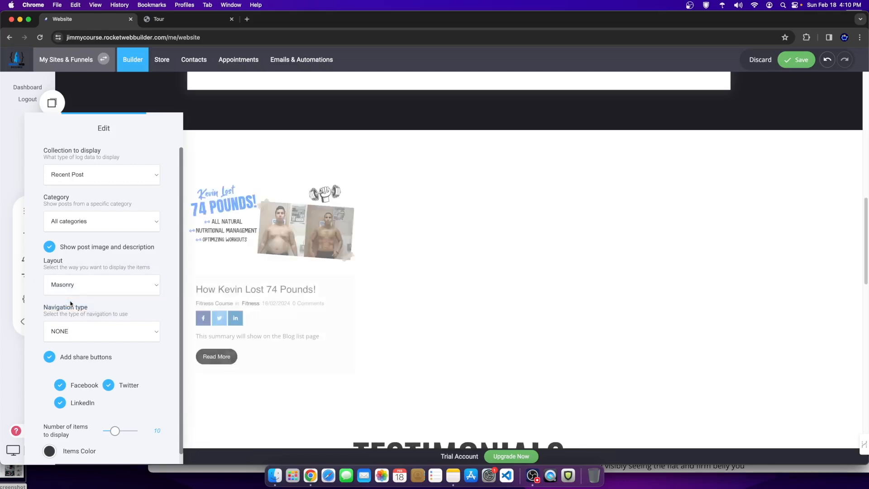
Step: Close the blog settings and drag the section's top padding handle up to tighten the spacing
left_click(574, 324)
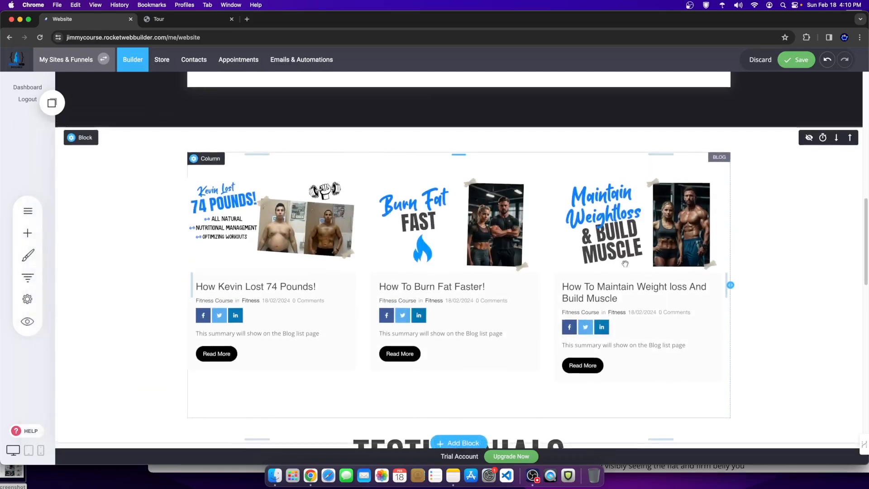
scroll(642, 267, "down", 1)
left_click_drag(549, 142, 549, 120)
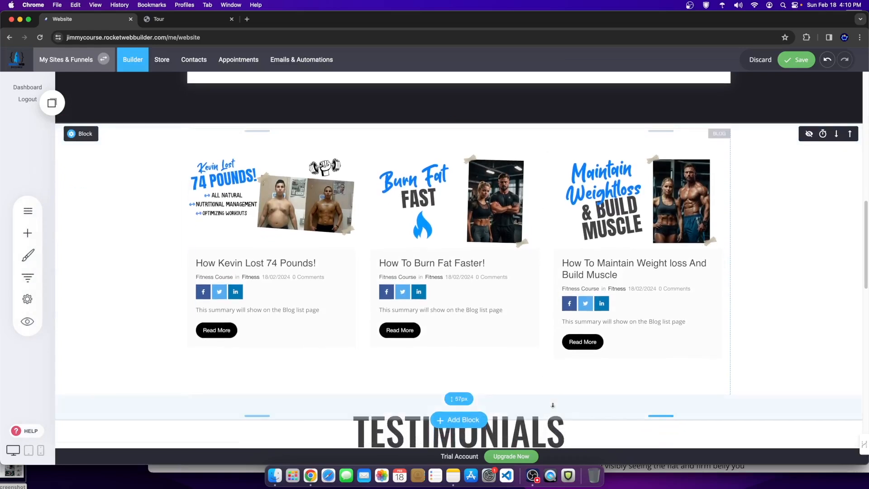
Step: Give the blog section a fitness-icon pattern background image from File Manager
left_click(81, 133)
left_click(178, 143)
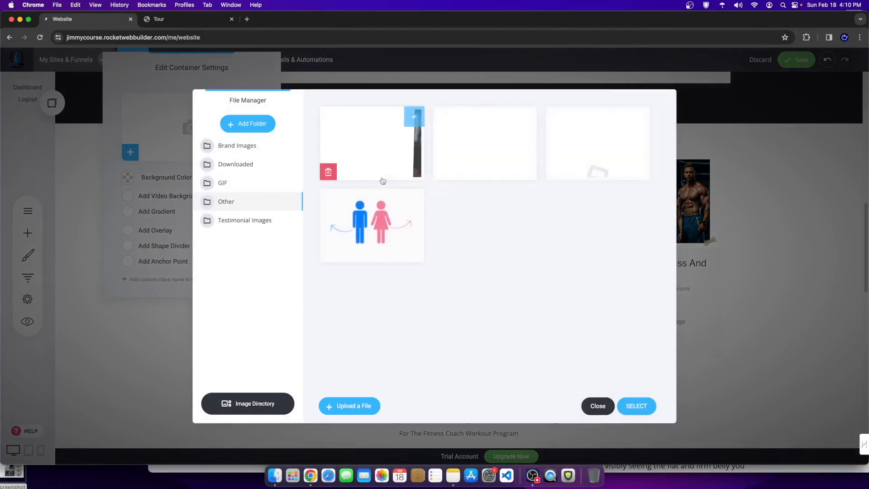
left_click(637, 405)
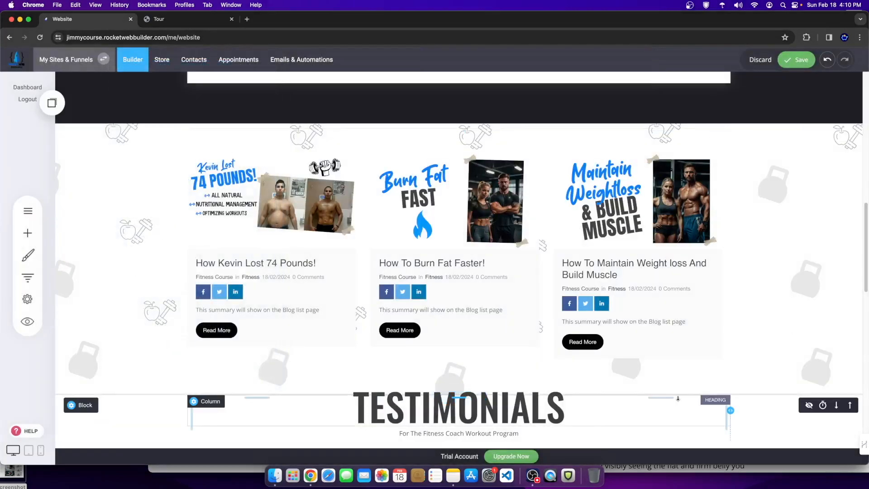
Step: Delete the placeholder 'Euismod tincidunt ut laoreet' text box under the logo strip
scroll(591, 364, "down", 7)
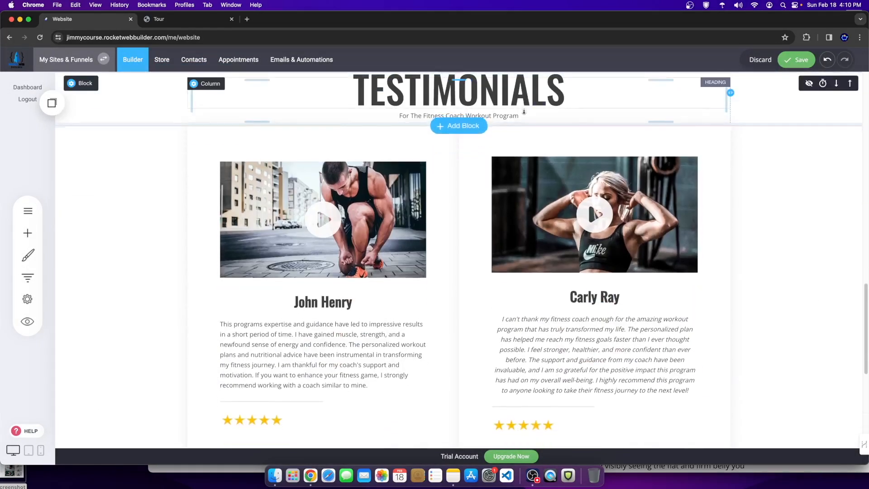
scroll(768, 332, "down", 4)
scroll(461, 316, "up", 20)
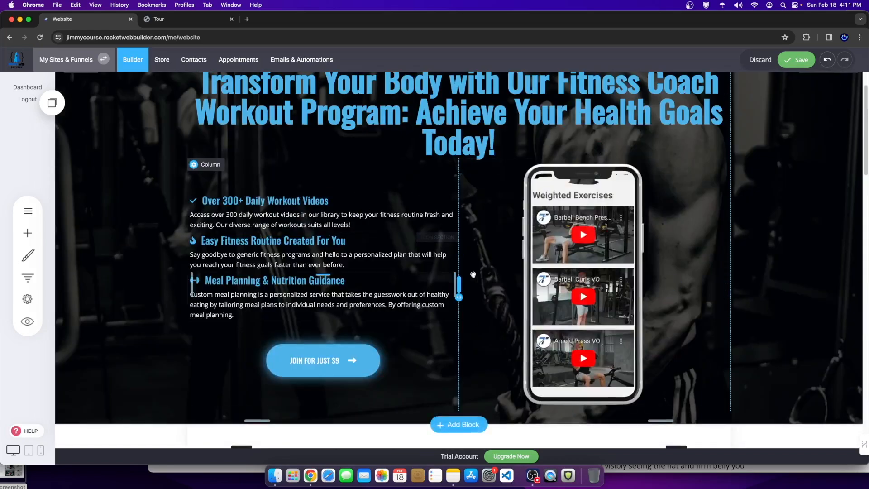
scroll(741, 421, "down", 4)
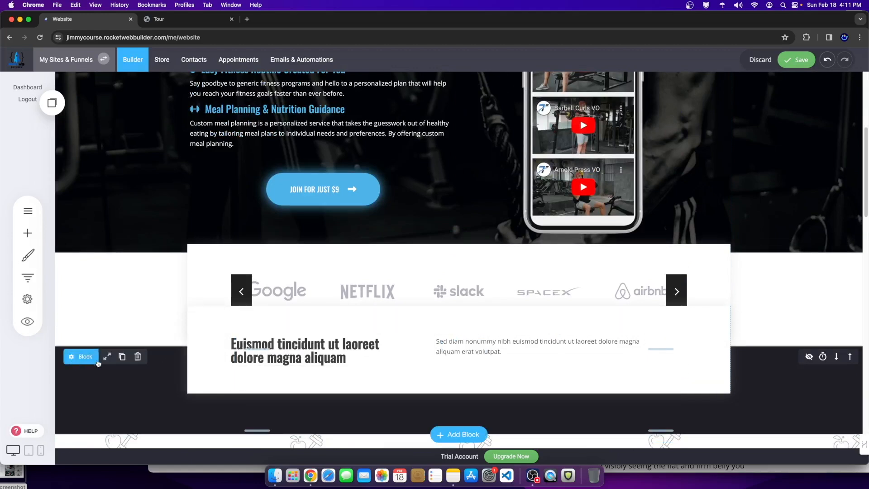
left_click(137, 357)
left_click(458, 240)
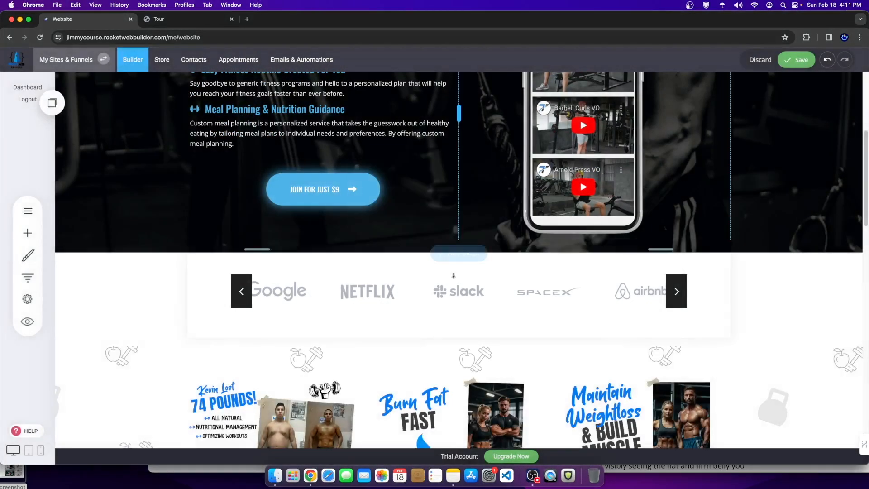
Step: Save the homepage changes
scroll(158, 345, "up", 3)
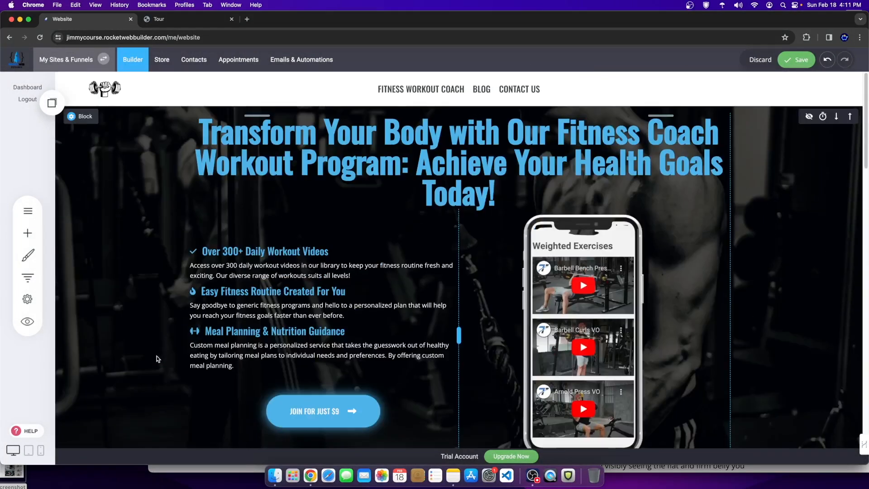
scroll(156, 348, "down", 10)
scroll(152, 353, "down", 10)
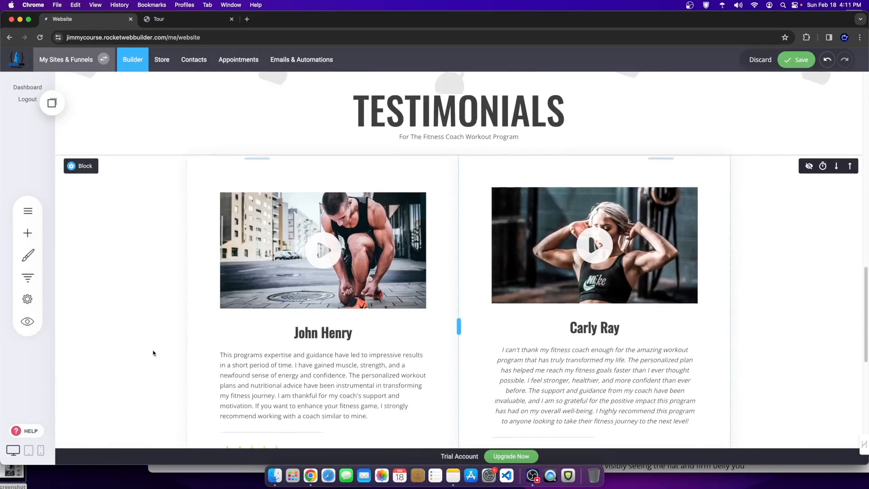
left_click(792, 58)
scroll(377, 240, "up", 15)
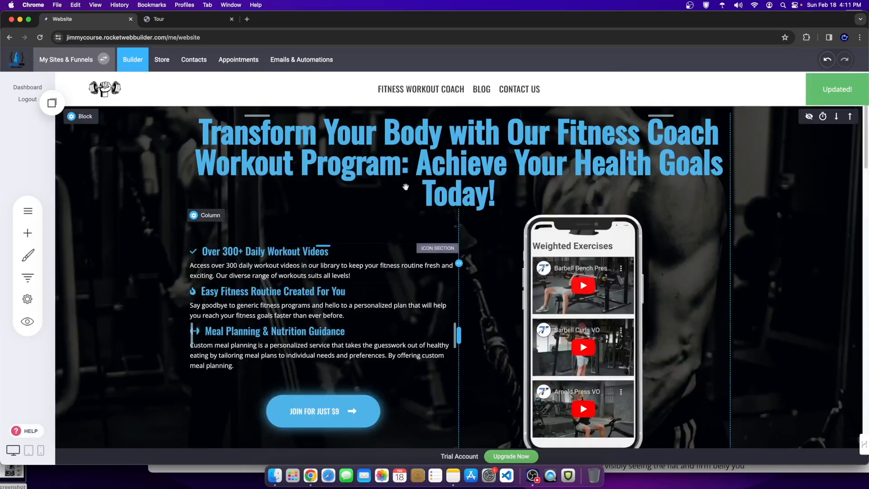
Step: On the Contact Us page, replace the Get in Touch section's background image with a new one
left_click(525, 90)
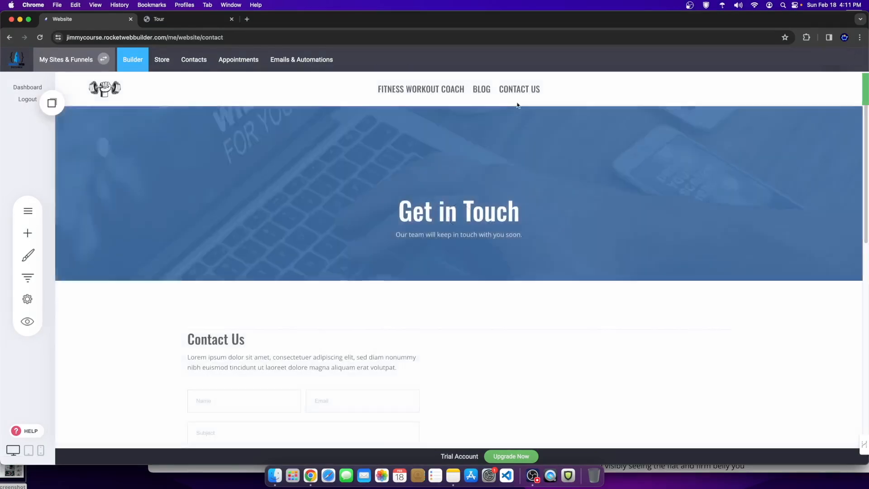
scroll(443, 359, "down", 5)
scroll(393, 264, "up", 5)
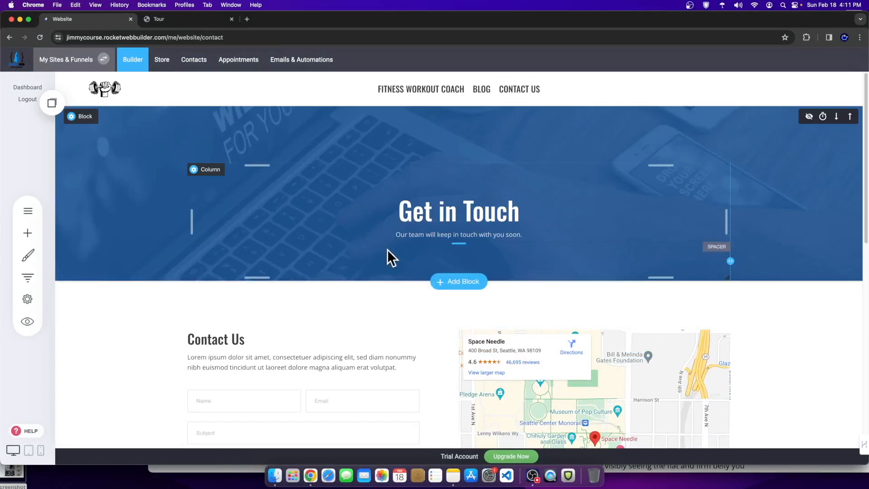
left_click(75, 116)
left_click(113, 150)
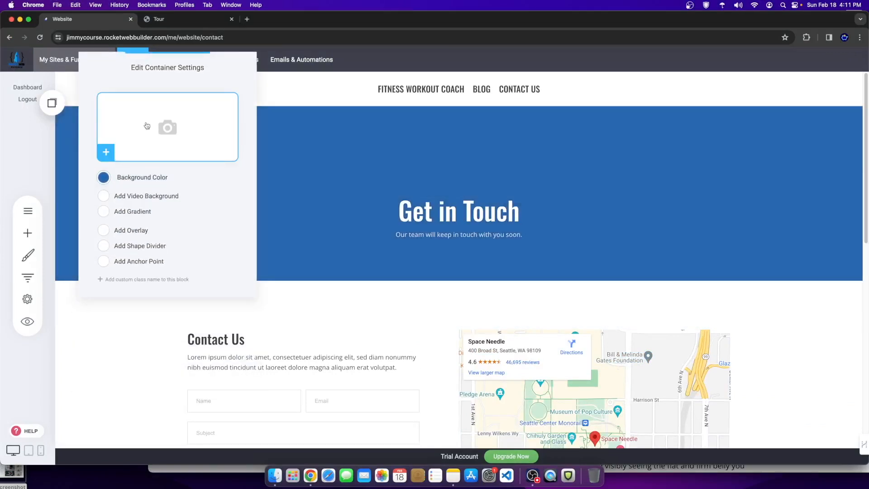
left_click(168, 130)
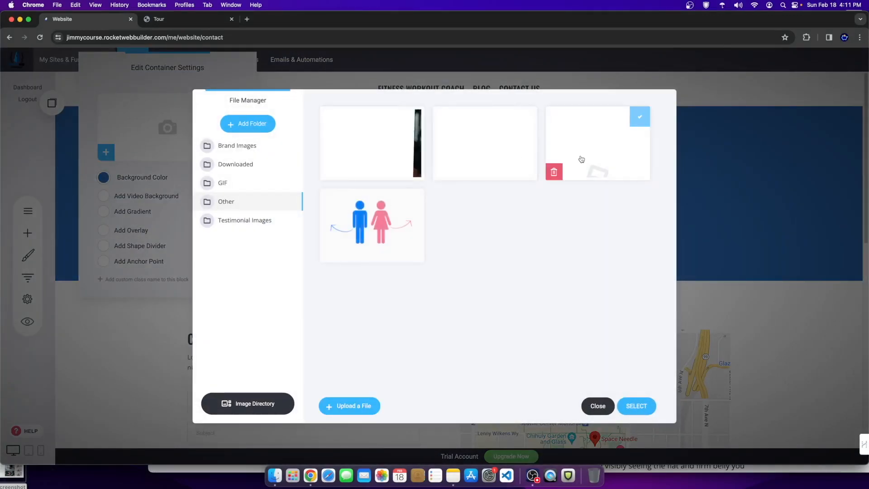
left_click(630, 408)
left_click(484, 210)
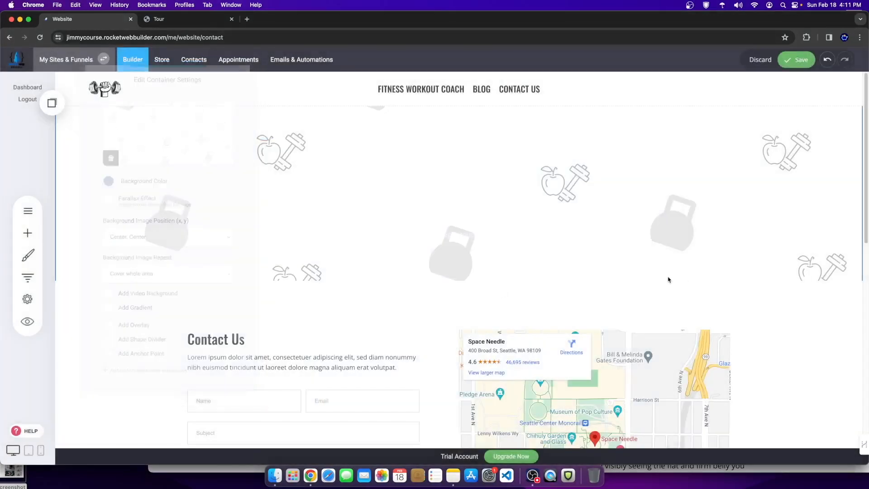
Step: Change the text colour of the Get in Touch heading
left_click(282, 206)
triple_click(453, 206)
left_click(323, 178)
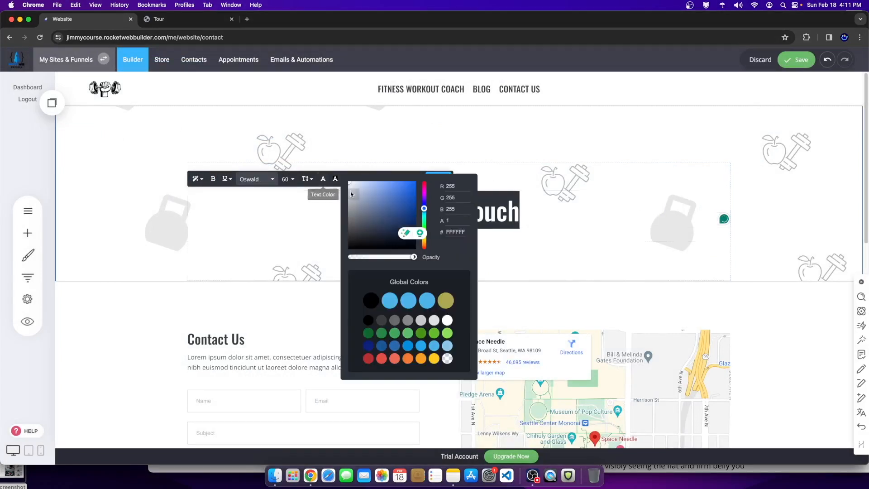
left_click(644, 229)
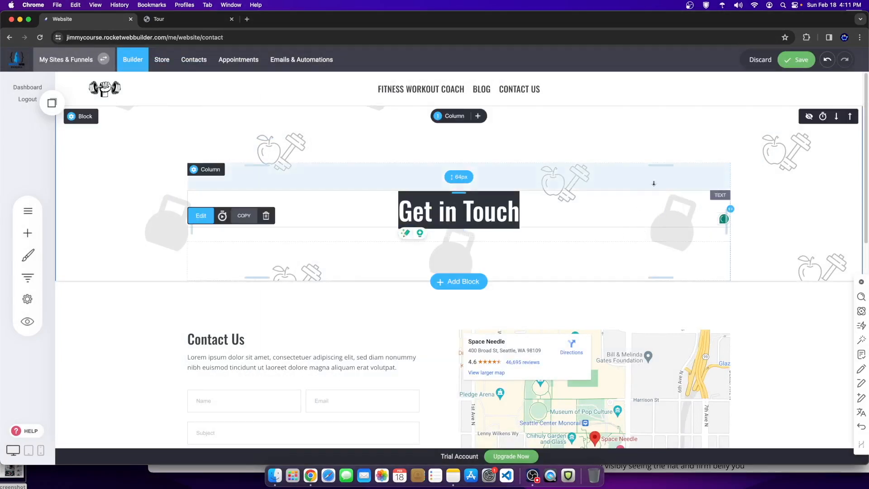
left_click(471, 209)
left_click(471, 209)
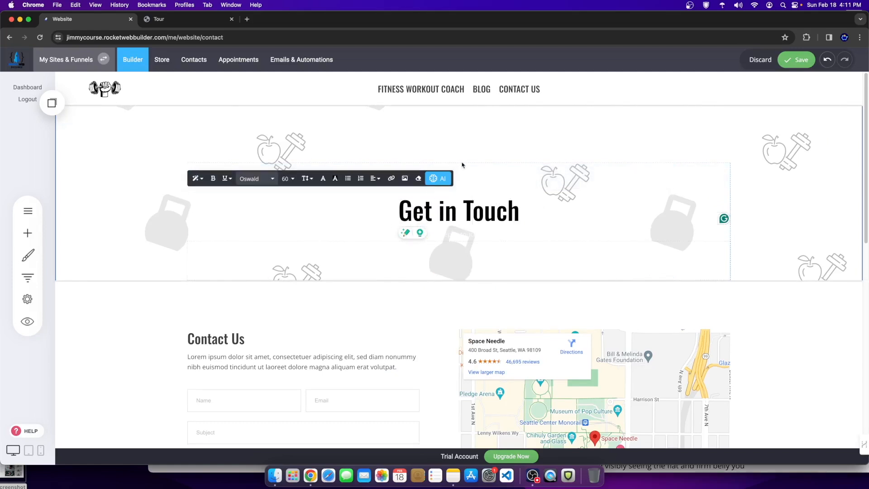
Step: Remove the spacing above the Get in Touch heading and delete the spacer below it
left_click_drag(484, 155, 477, 101)
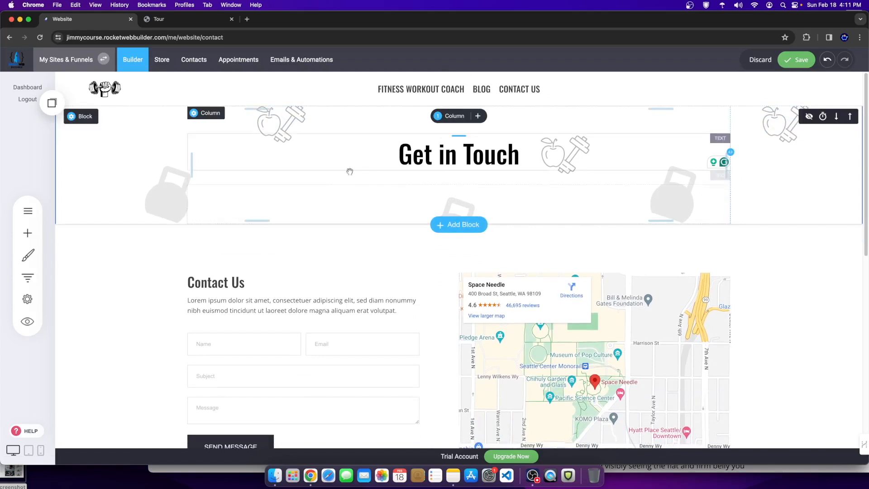
left_click(373, 197)
left_click(223, 173)
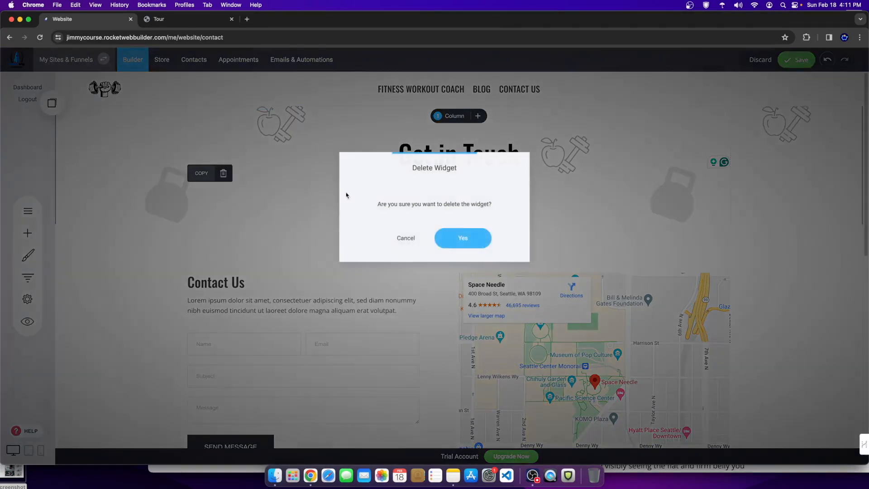
left_click(457, 238)
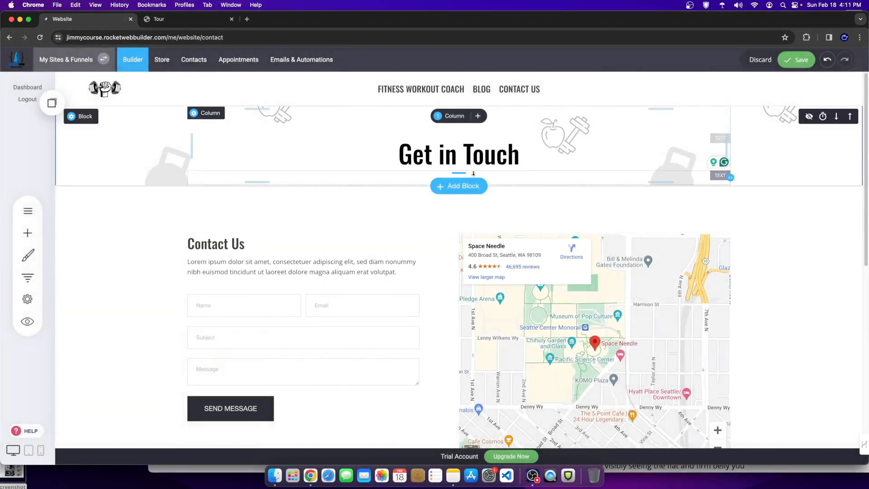
Step: Add a headline template section below the heading, then delete its 'Catching Headline' block
left_click(462, 186)
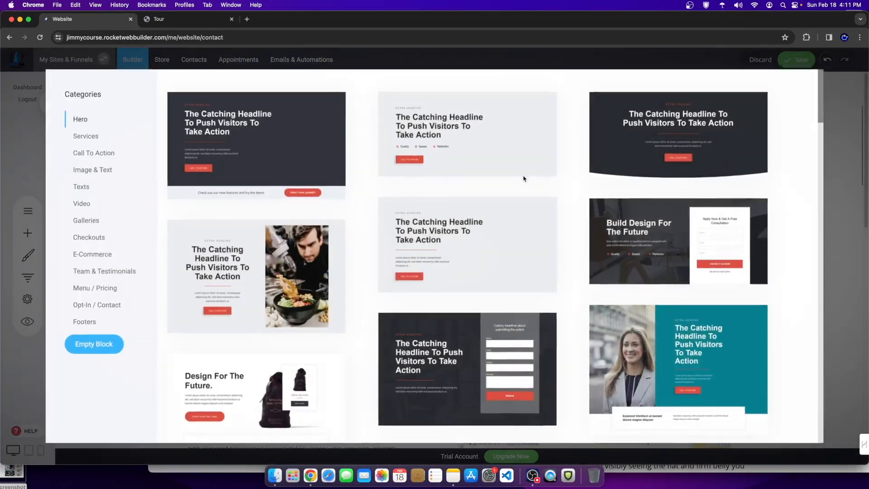
left_click(605, 176)
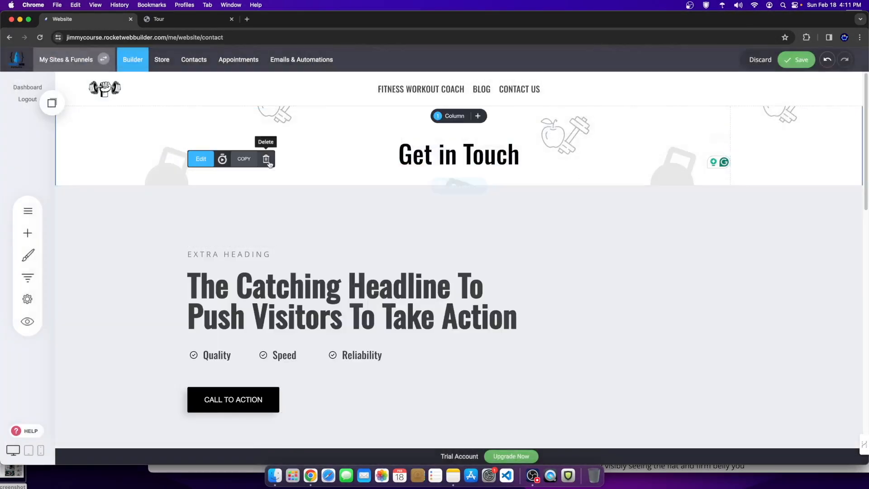
left_click(265, 159)
left_click(442, 236)
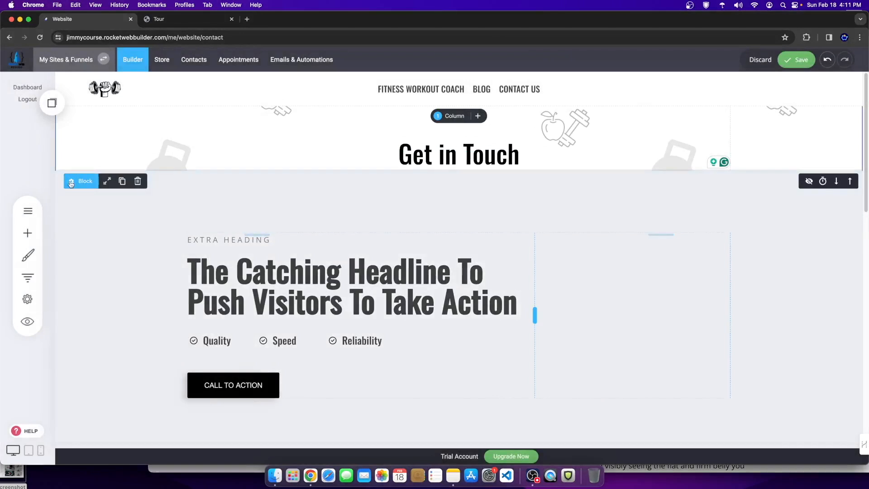
left_click(137, 181)
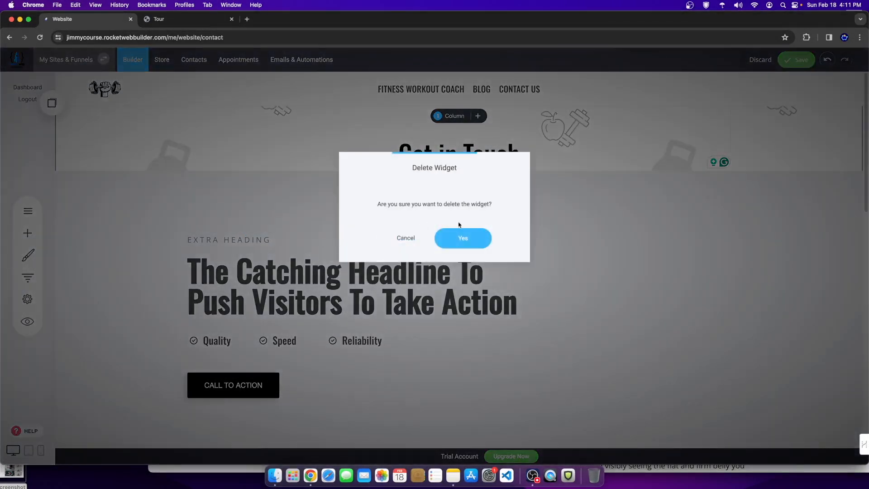
left_click(460, 233)
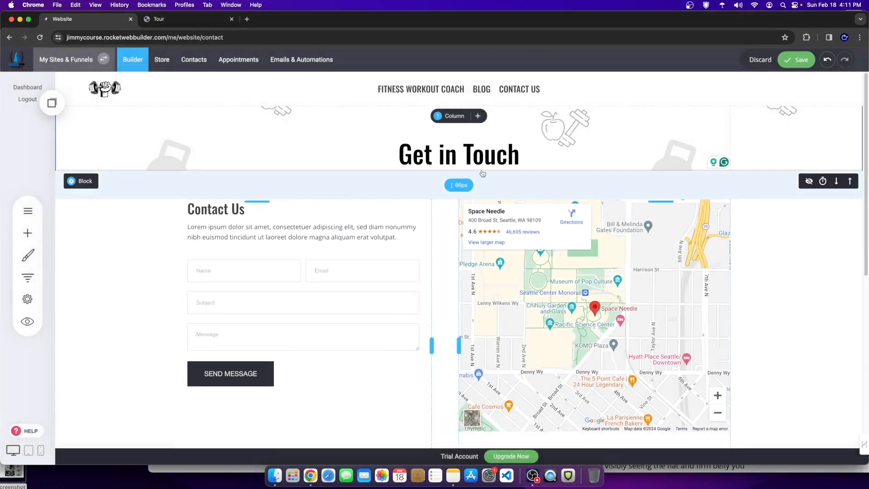
scroll(596, 256, "down", 1)
Step: Confirm the map location reads Space Needle, Seattle WA, then save the Contact page
left_click(595, 256)
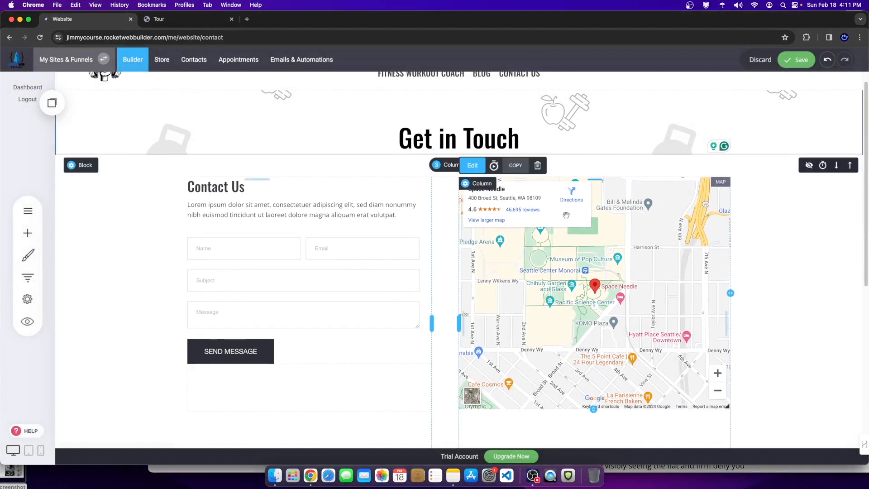
left_click(473, 165)
left_click_drag(343, 188, 311, 195)
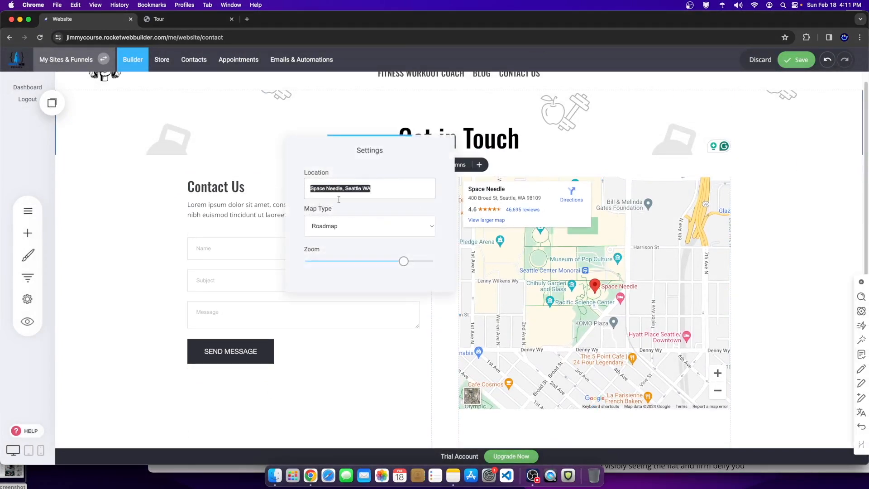
left_click(777, 249)
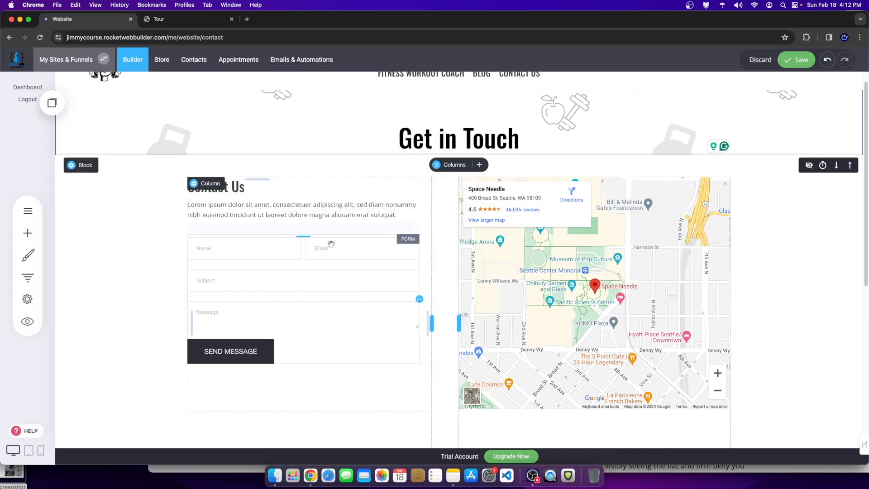
left_click(793, 57)
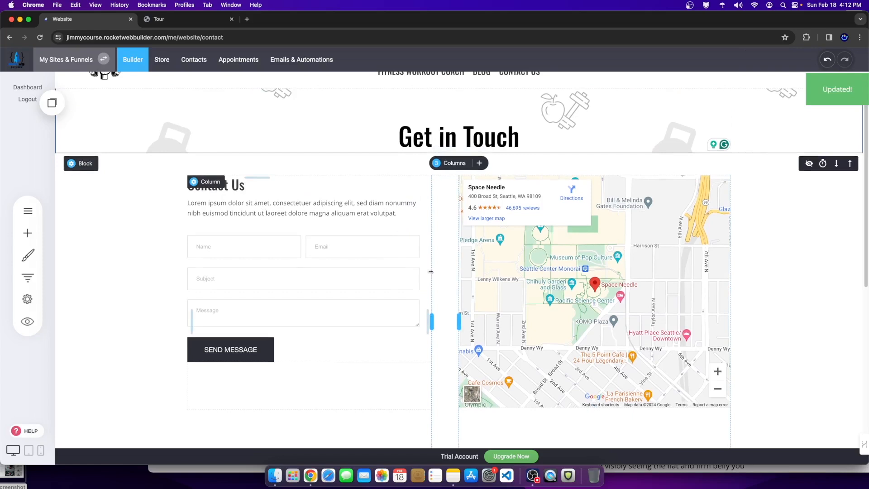
Step: Review the contact form's field list and available field types without adding any field
left_click(261, 261)
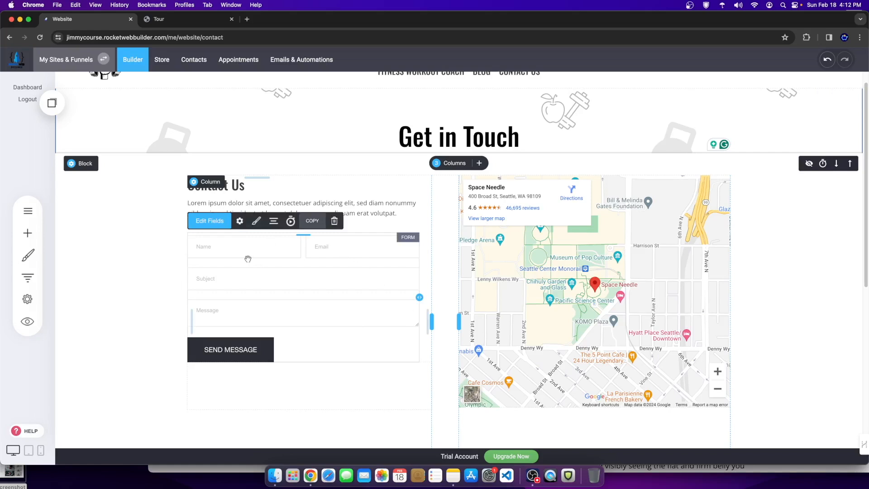
left_click(220, 222)
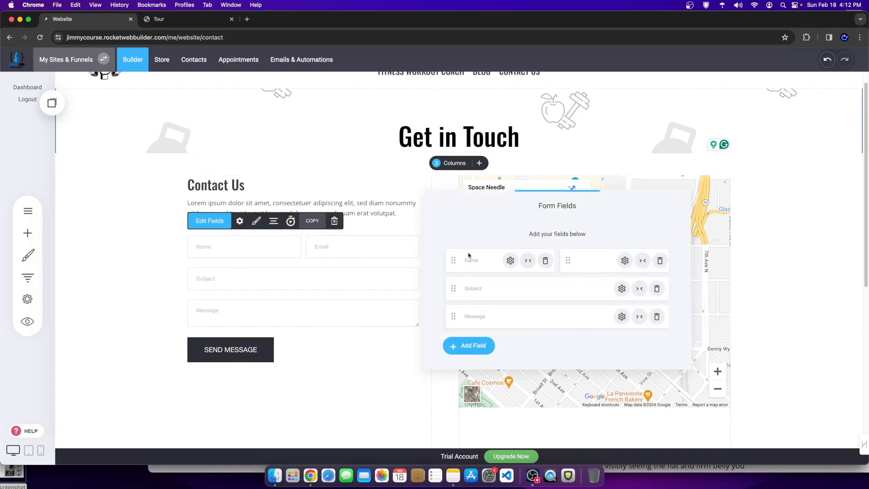
left_click(332, 310)
left_click(228, 253)
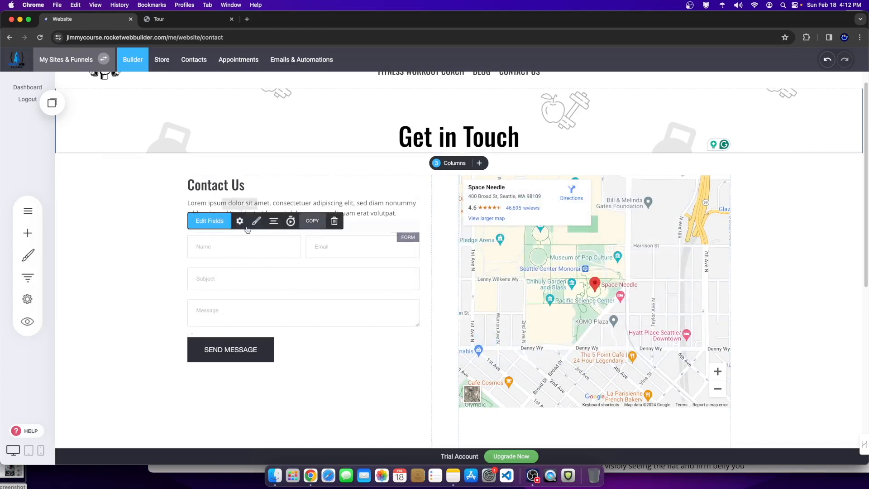
left_click(302, 250)
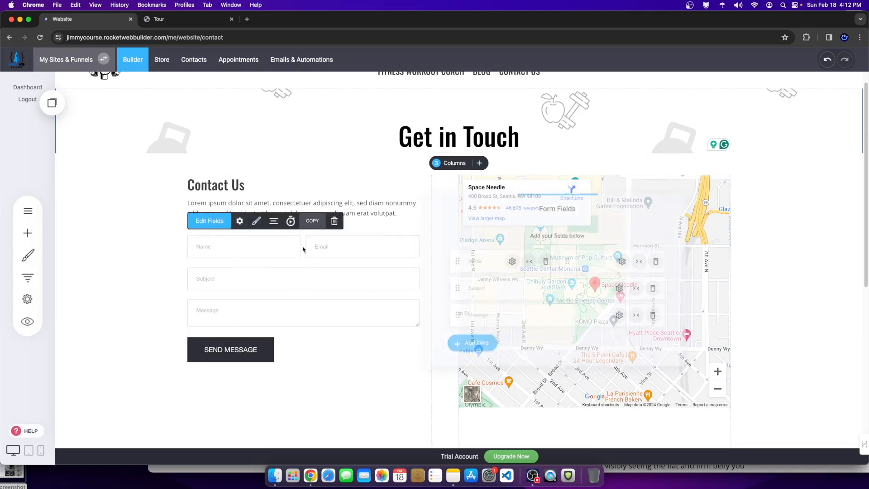
left_click(466, 349)
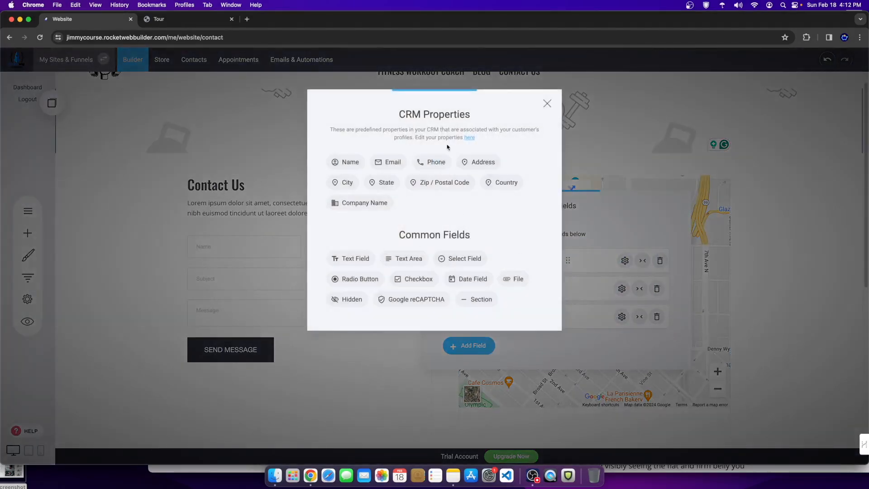
left_click(548, 103)
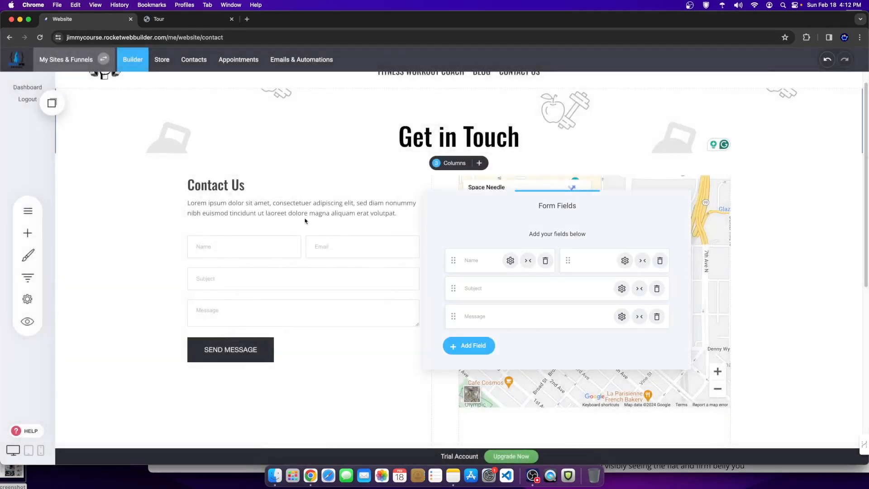
left_click(291, 260)
Step: Uncheck 'Notify me on new form submission' in the form settings and save the Contact page
left_click(240, 221)
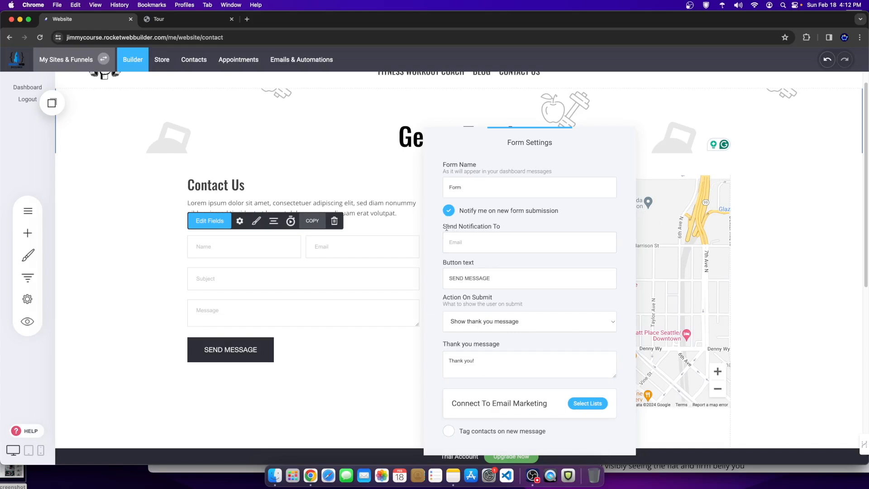
left_click_drag(446, 228, 487, 232)
left_click(471, 241)
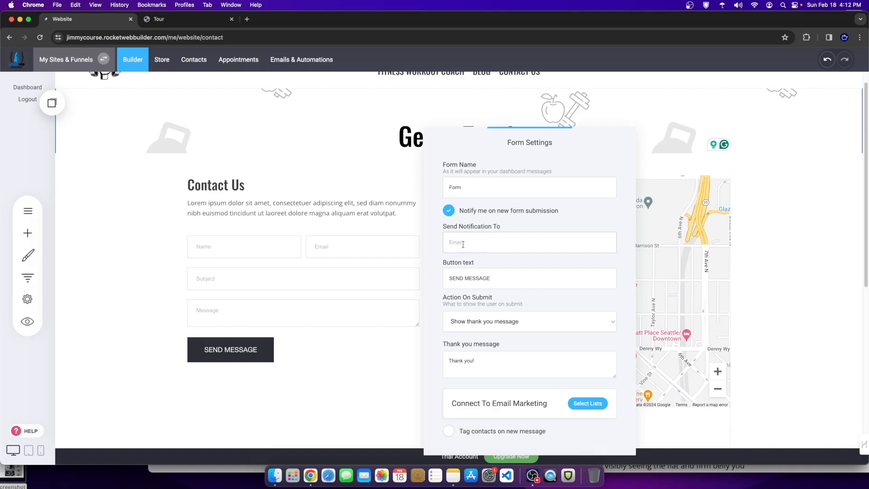
key("super+a")
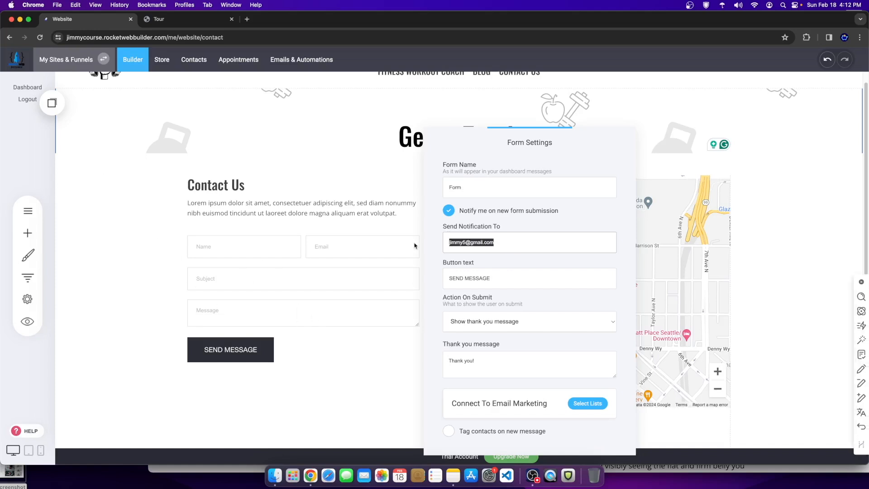
left_click(450, 211)
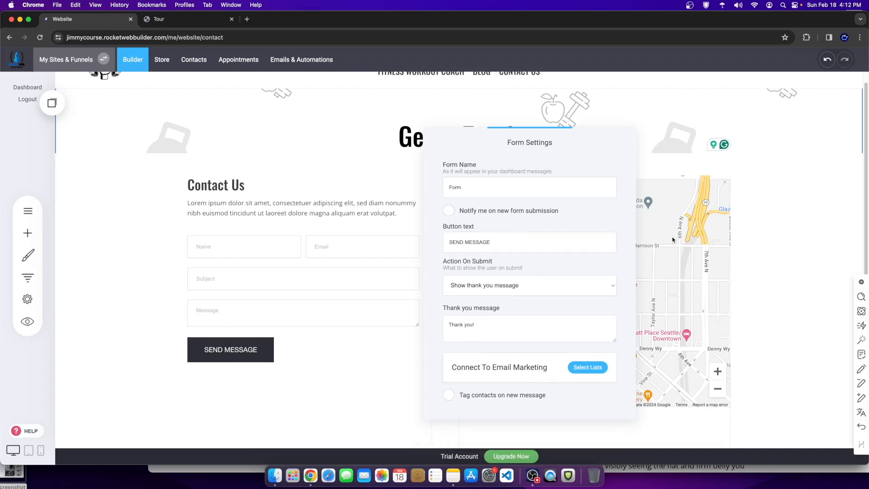
left_click(763, 247)
left_click(799, 64)
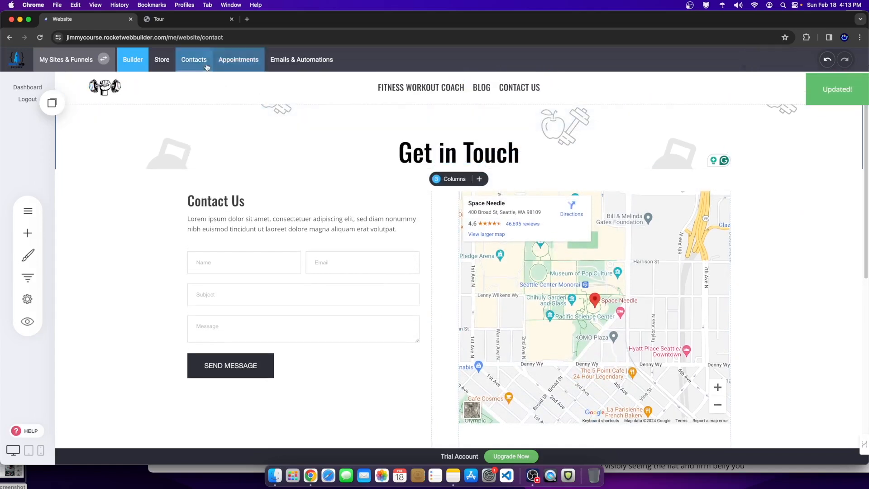
left_click(193, 65)
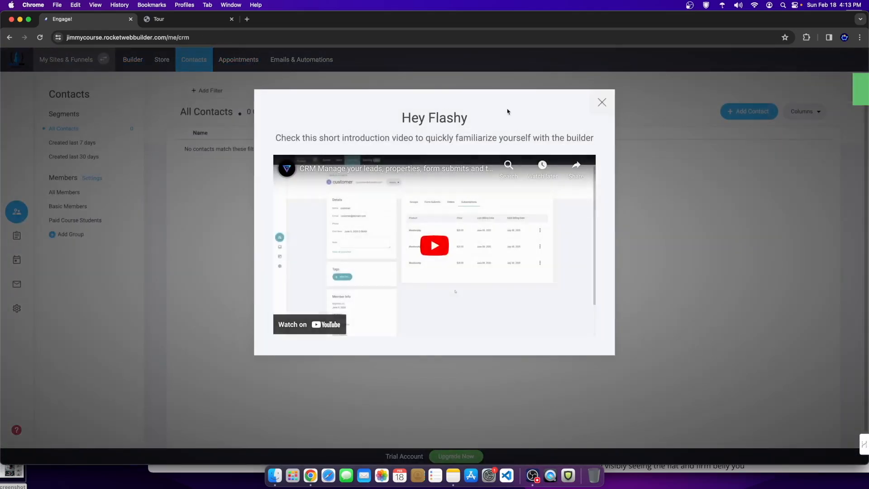
Step: Dismiss the Contacts intro video and preview the site's Contact Us page from the builder
left_click(605, 105)
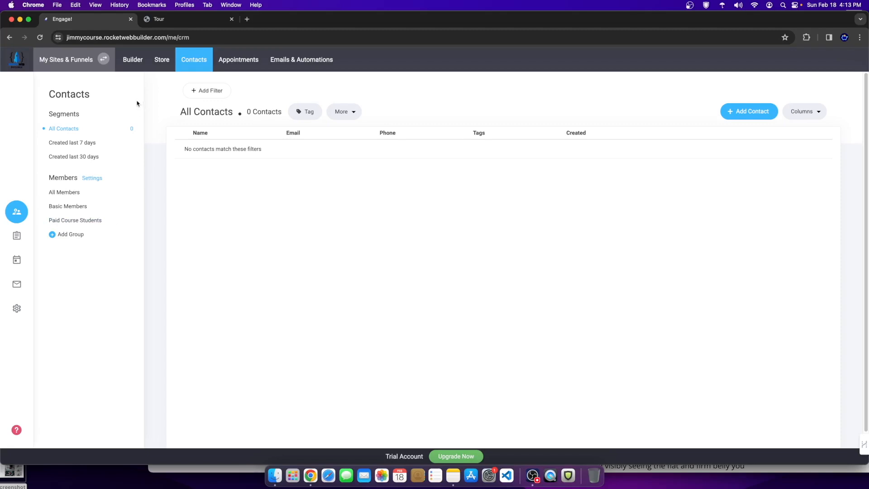
left_click(133, 59)
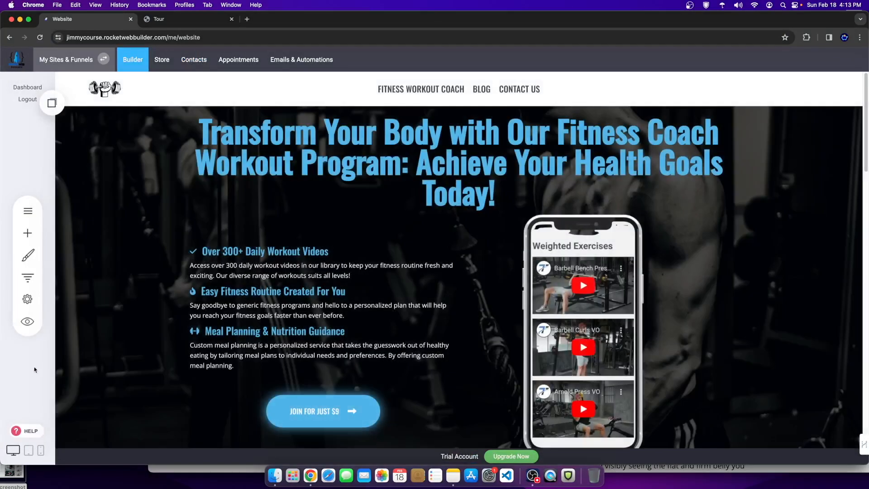
left_click(30, 324)
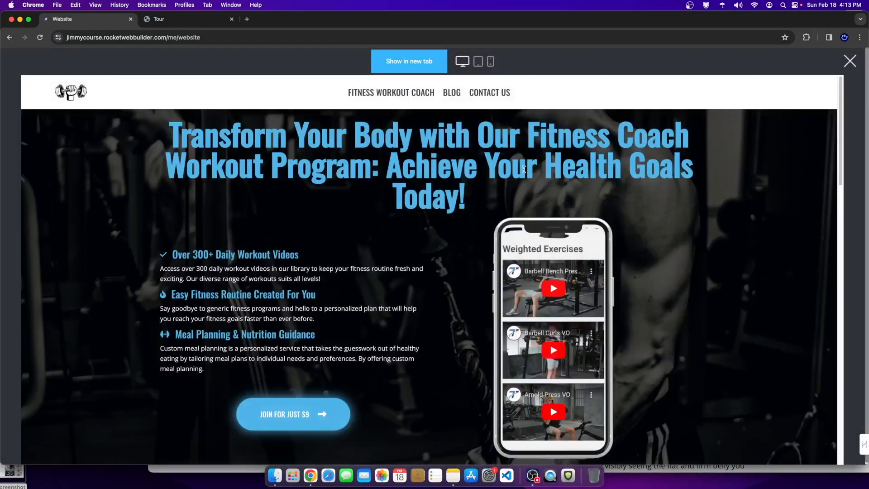
left_click(483, 94)
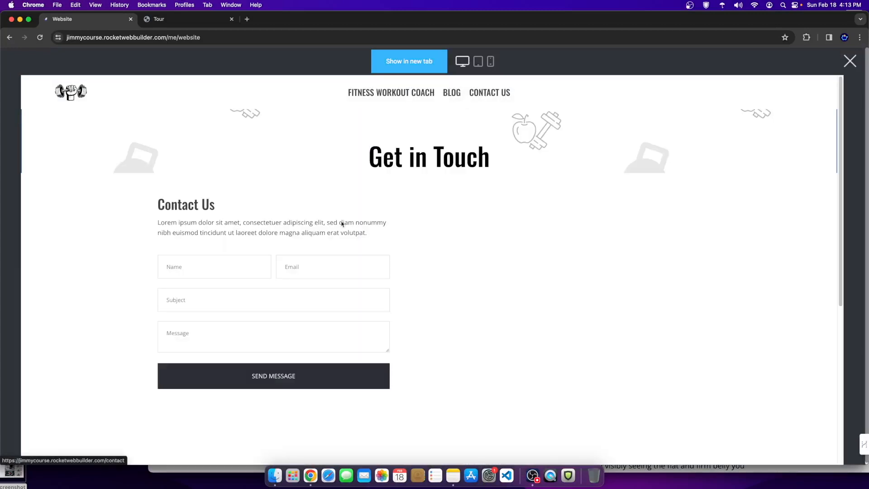
Step: Send a test message (subject 'asfwefwef', message 'sdcsdc') and confirm the Thank you! reply
left_click(237, 299)
type("asfwefwef")
left_click(220, 333)
type("sdcsdc")
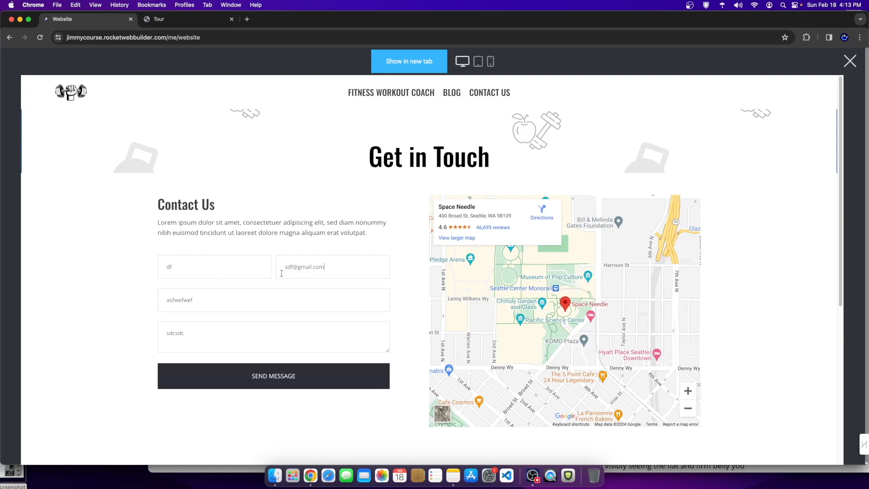
key("Tab")
key("Tab")
left_click(278, 369)
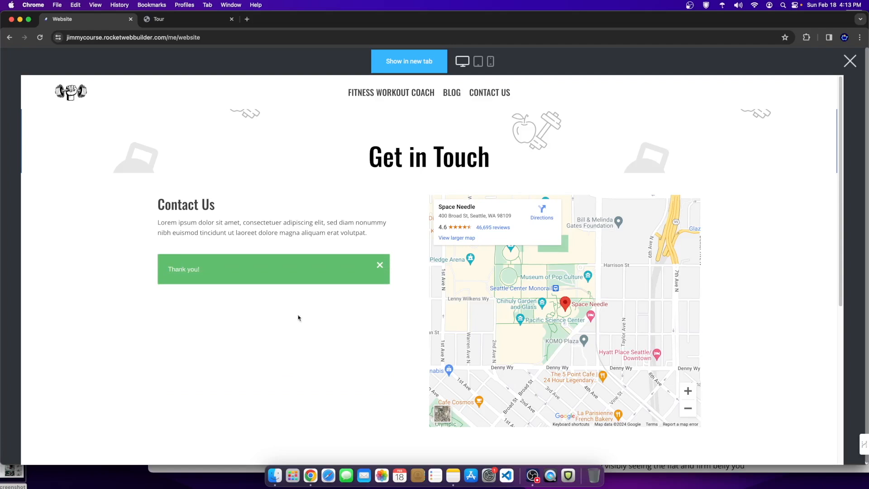
left_click_drag(169, 270, 230, 271)
left_click(850, 60)
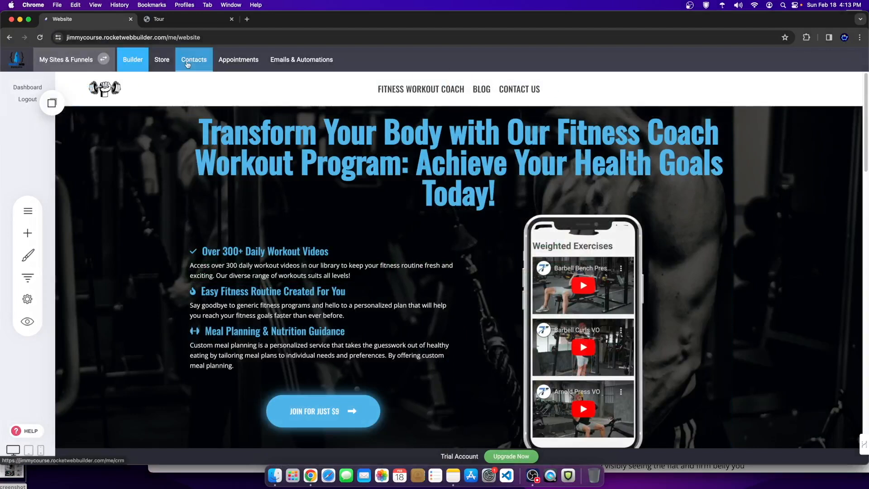
Step: In Contacts, inspect the received form submission's name and email, then return to All Contacts
left_click(187, 64)
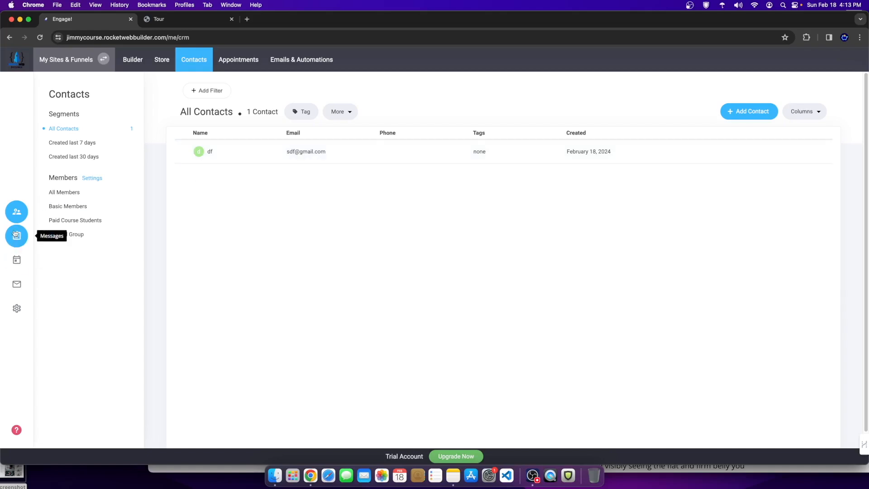
left_click(22, 243)
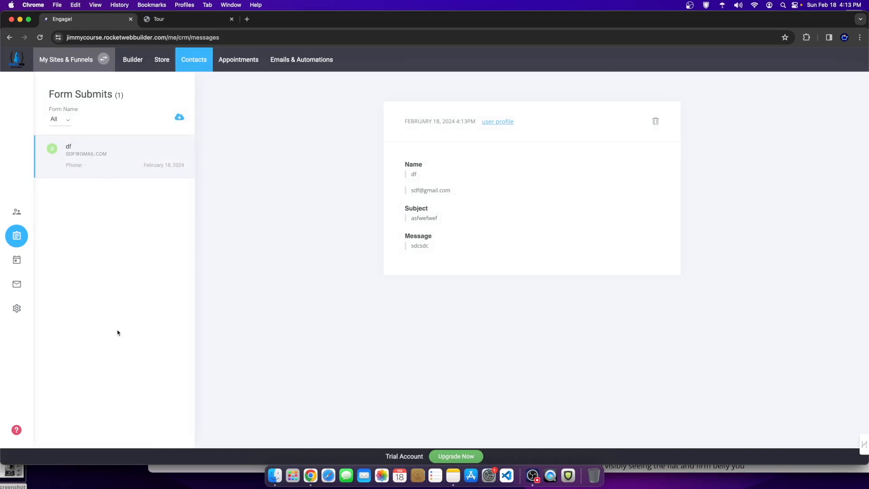
left_click_drag(398, 156, 468, 250)
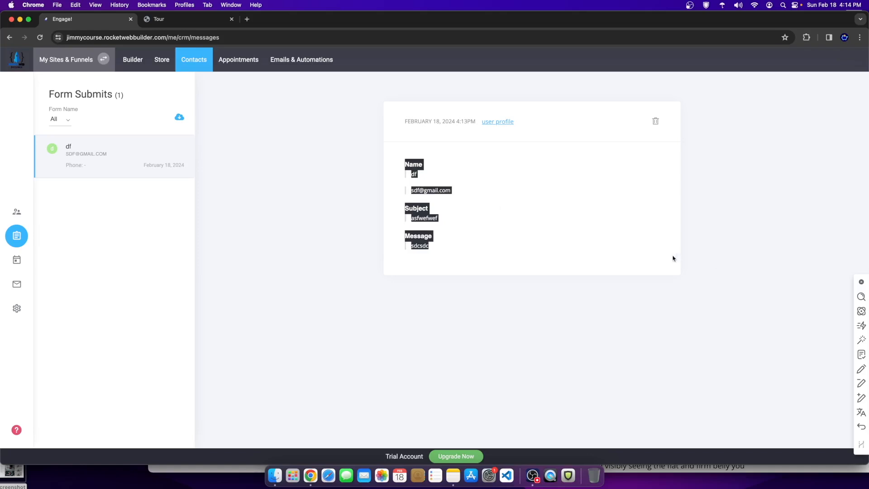
left_click(159, 161)
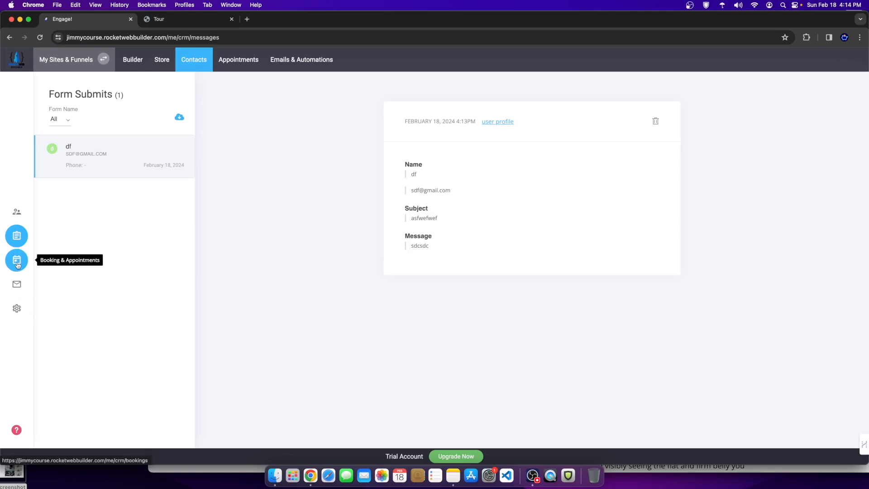
left_click(20, 215)
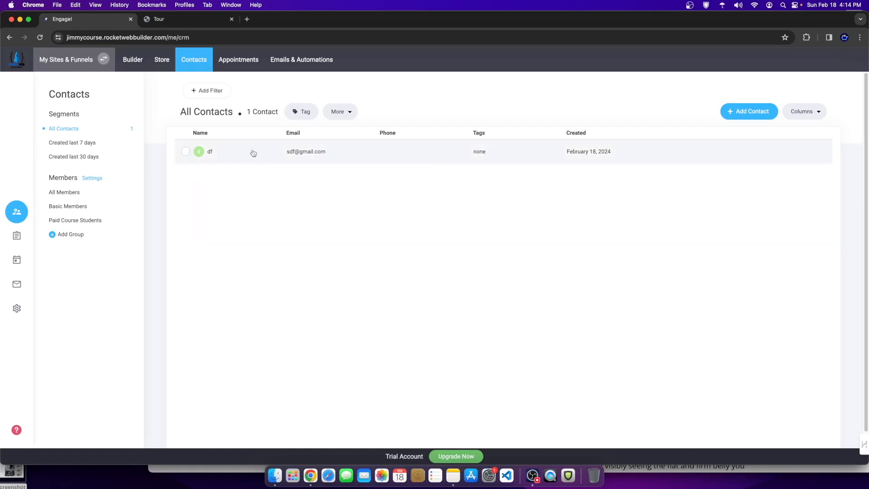
left_click(133, 60)
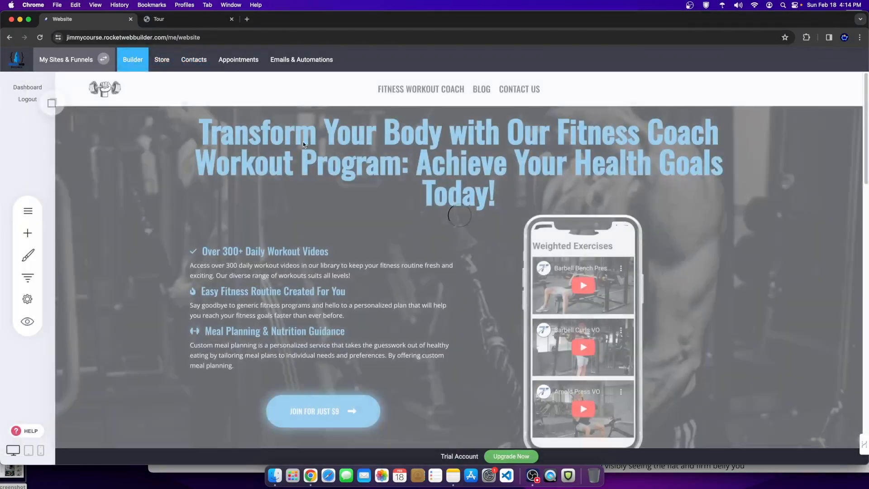
Step: On the CONTACT page, enable 'Tag contacts on new message' in the form settings with tag 'Inq.'
left_click(26, 210)
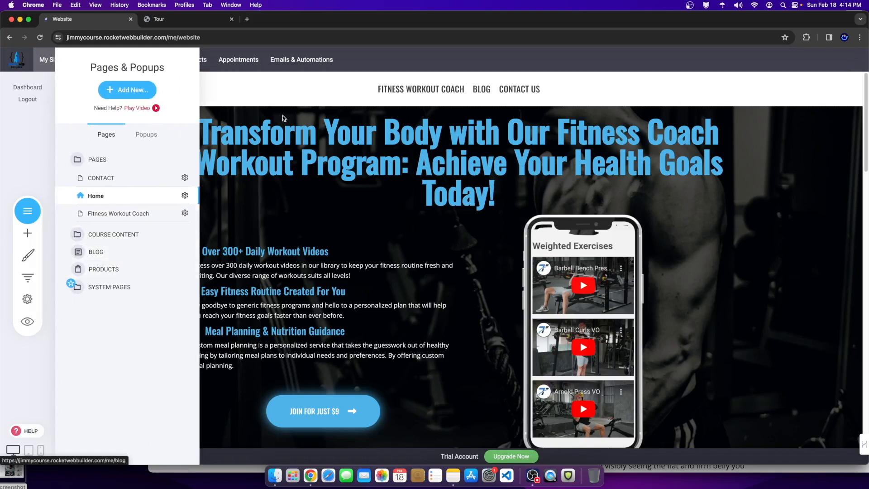
left_click(101, 178)
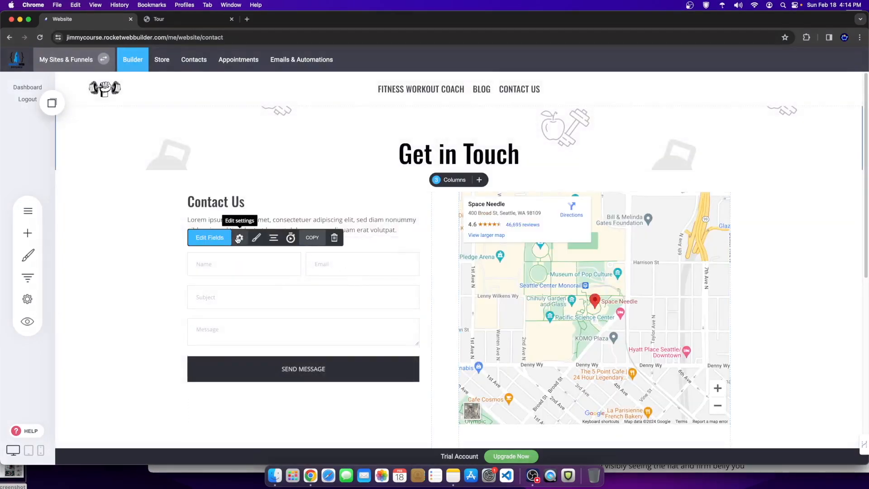
left_click(240, 238)
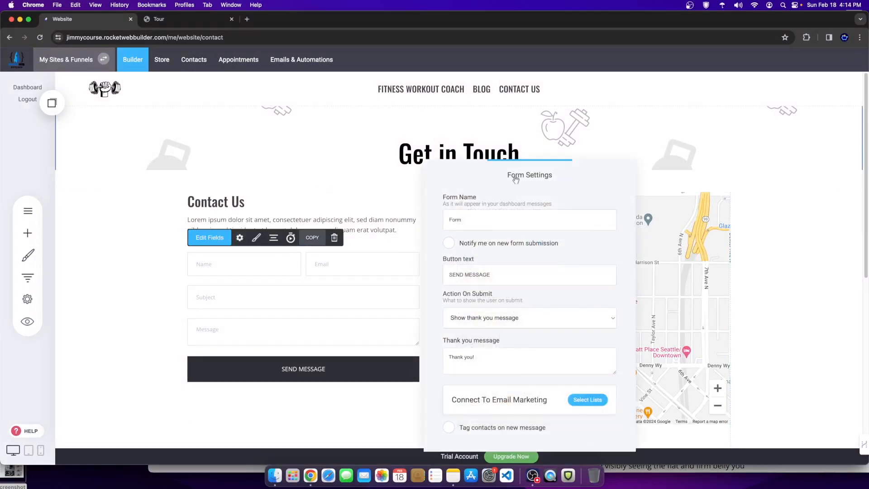
left_click(496, 360)
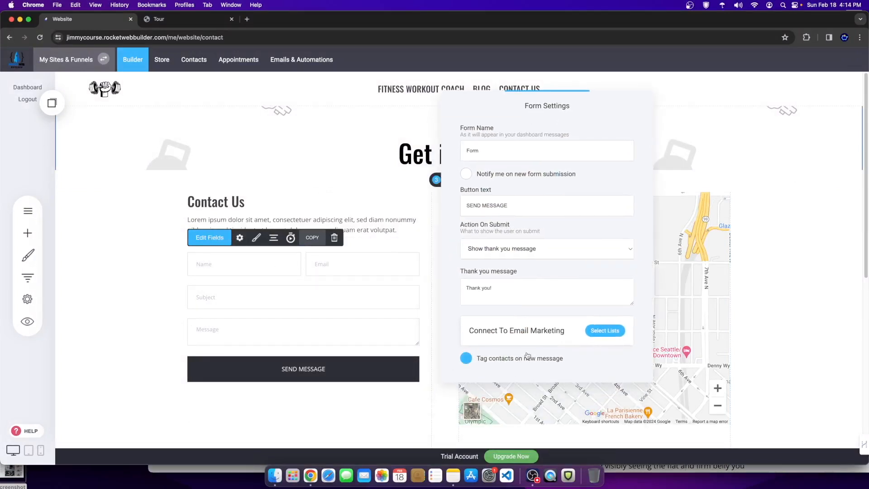
left_click(495, 359)
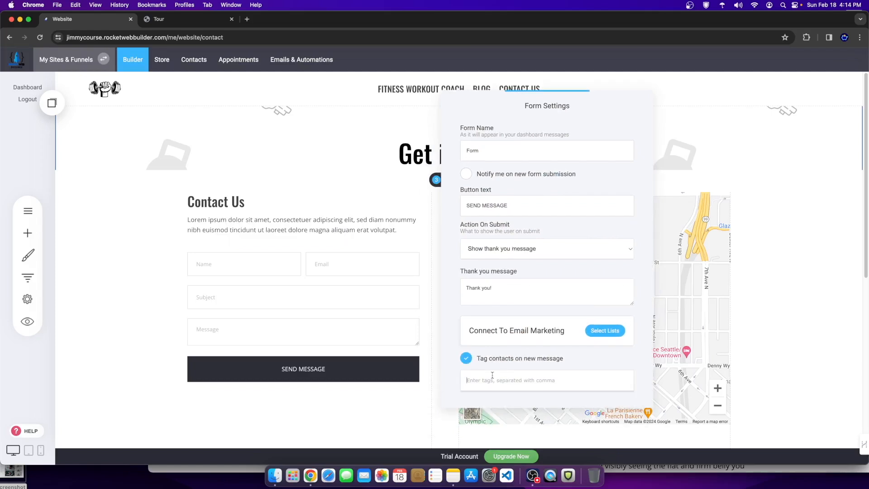
type("Inq")
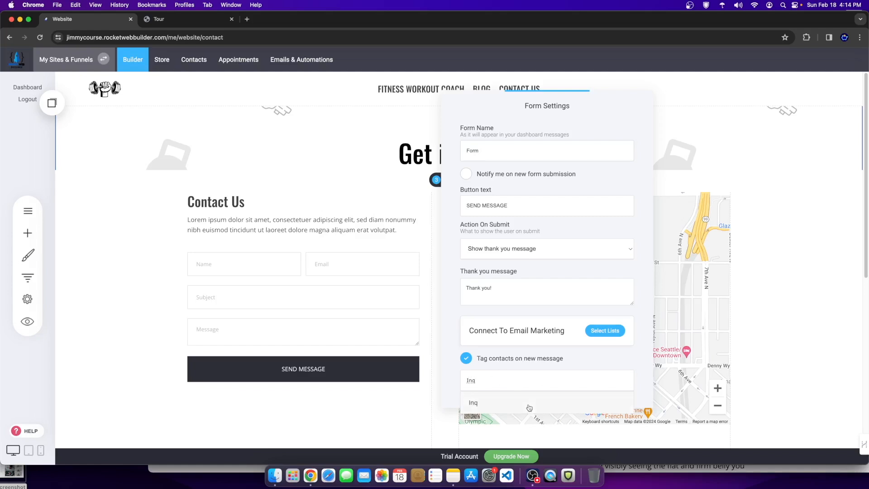
type(".")
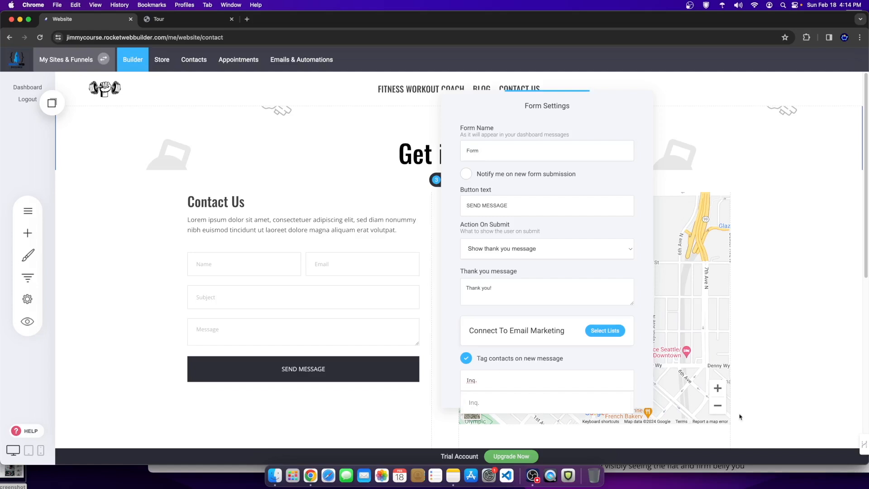
left_click(759, 378)
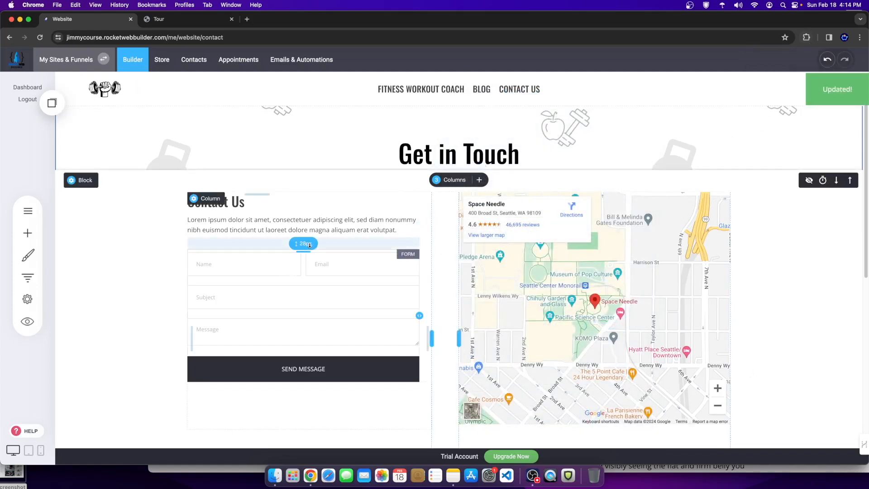
Step: In the site preview, send a second test message with name, email, subject and message filled in
left_click(27, 326)
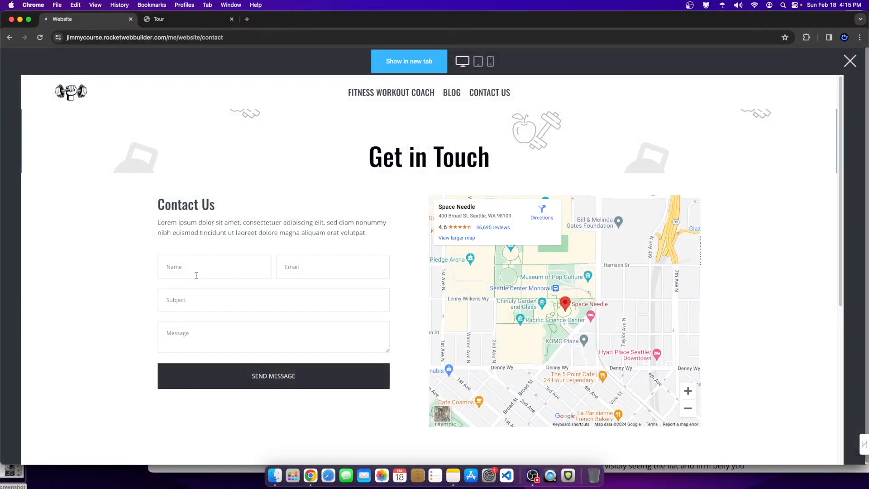
left_click(221, 259)
type("dsfgdsfge")
left_click(307, 268)
key("Tab")
type("sdfsdfercerc")
left_click(202, 347)
type("ervergvdfbsrwbewrbv")
left_click(264, 377)
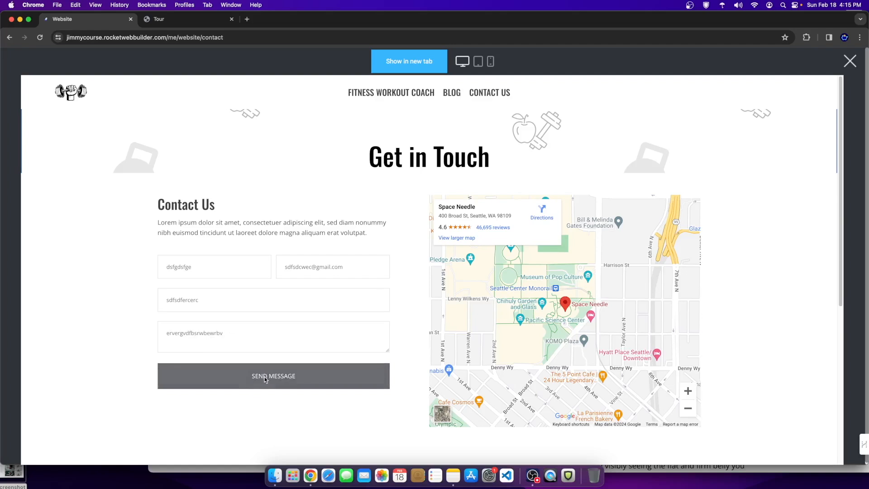
left_click(331, 382)
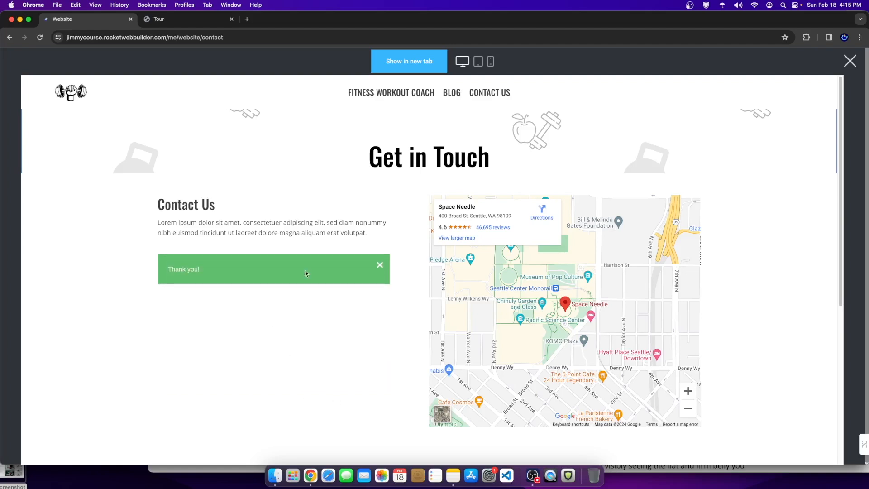
Step: Close the preview and verify the new contact in Contacts carries the Inq. tag
left_click(851, 66)
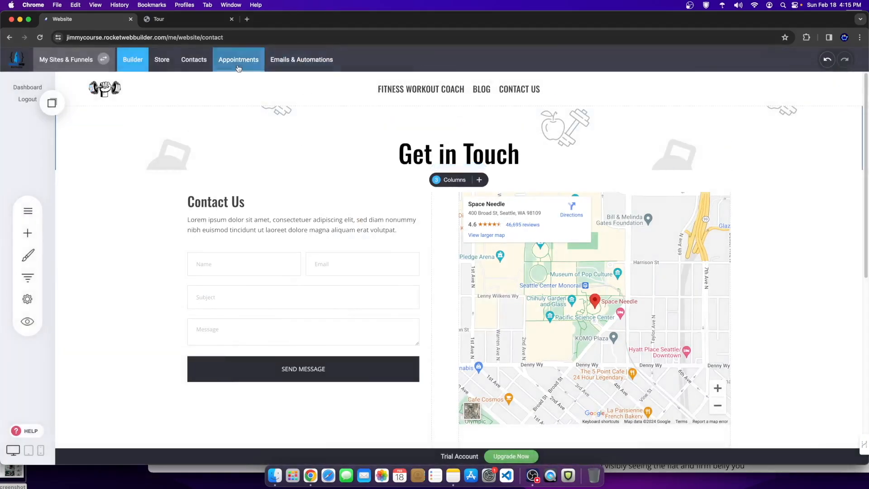
left_click(198, 68)
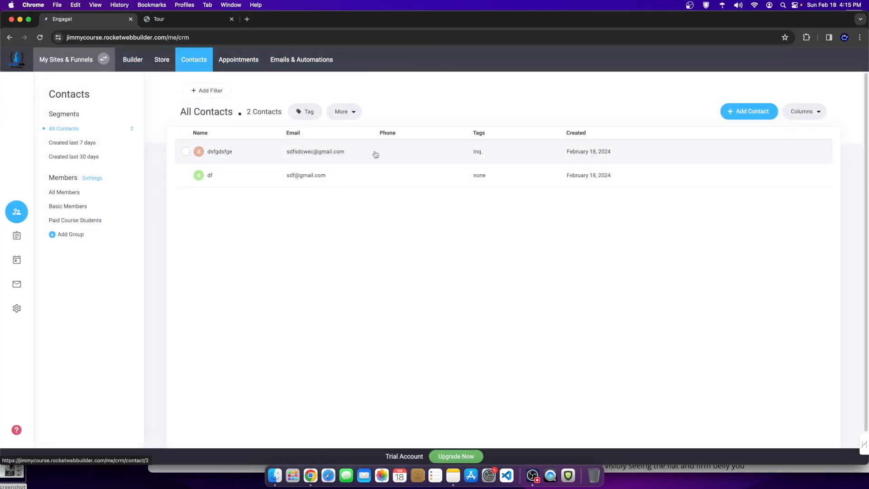
left_click_drag(466, 155, 497, 155)
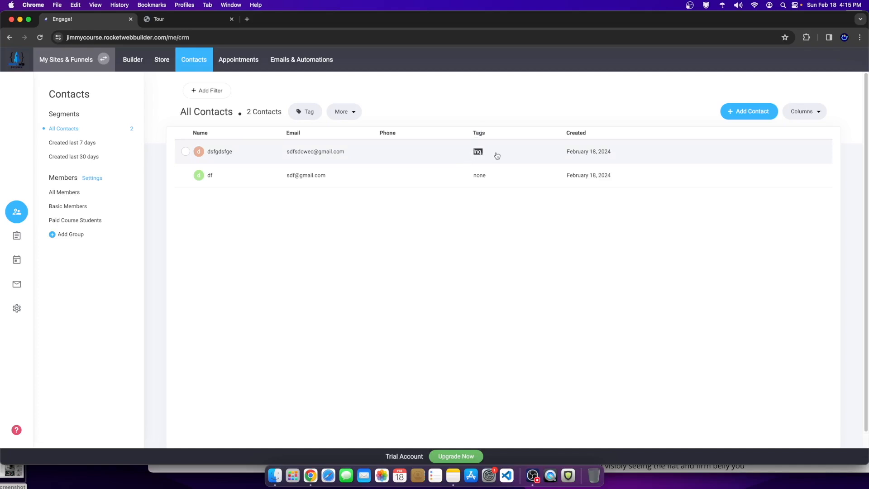
left_click_drag(497, 156, 467, 112)
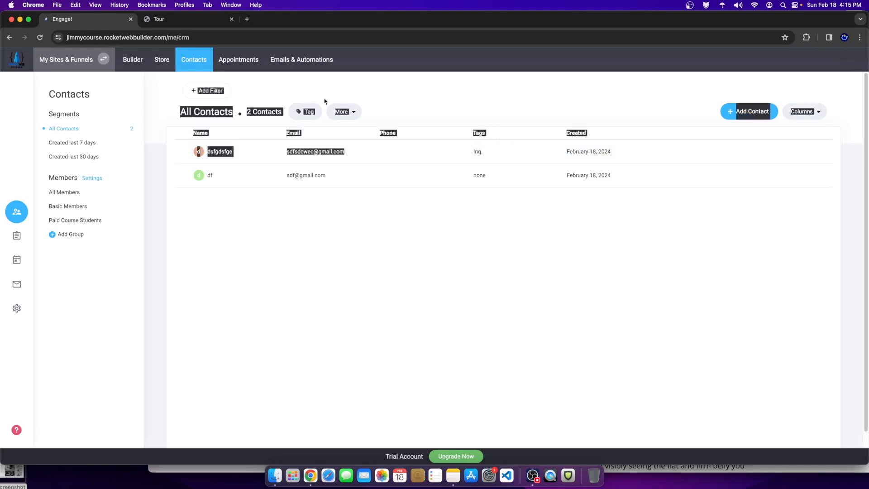
left_click(381, 98)
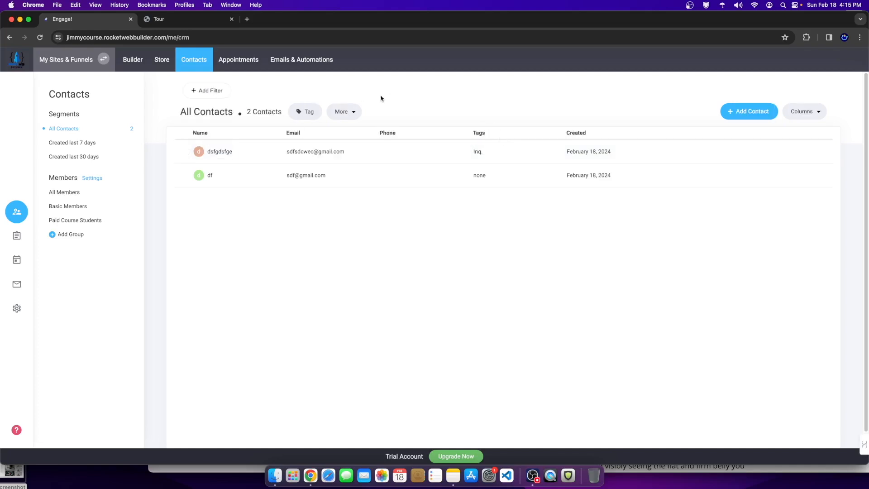
Step: Start a new store product titled 'dfssj' and look over its Tag Customers option
left_click(157, 65)
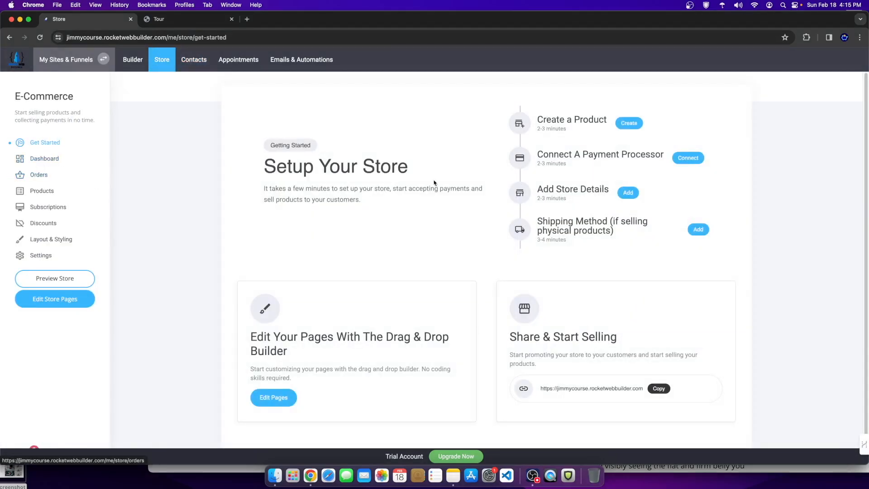
left_click(621, 127)
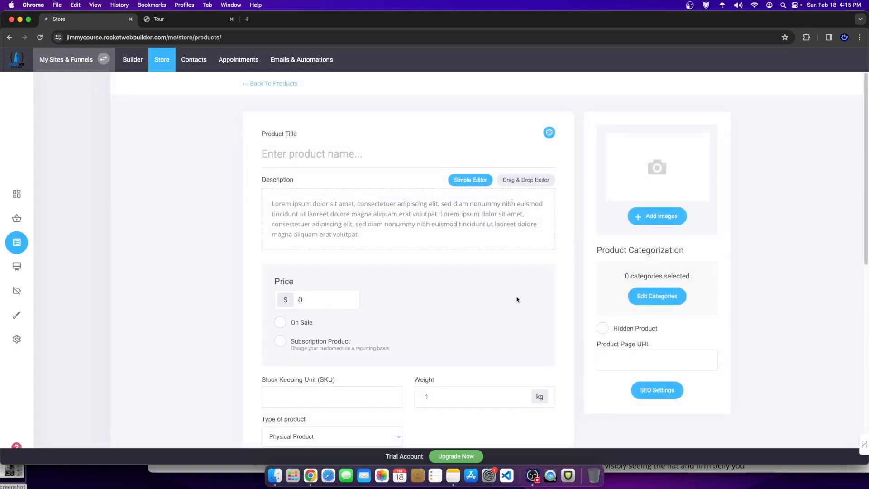
scroll(491, 299, "down", 10)
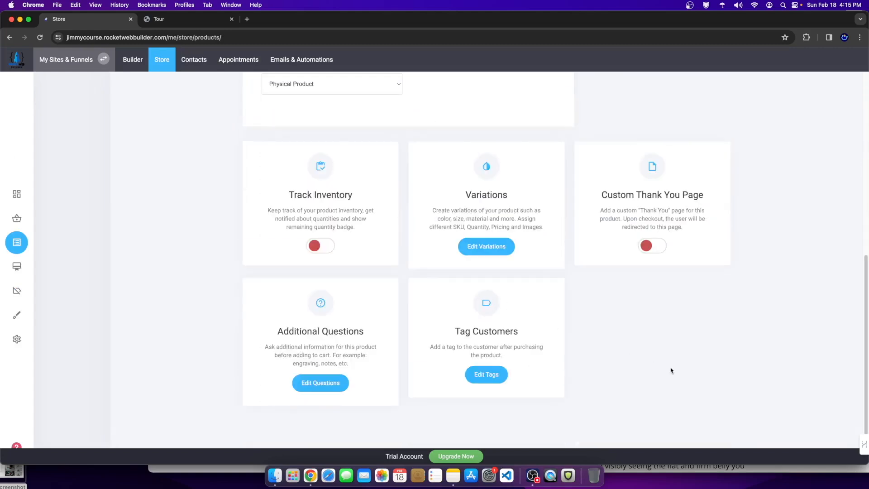
triple_click(445, 332)
scroll(453, 333, "up", 10)
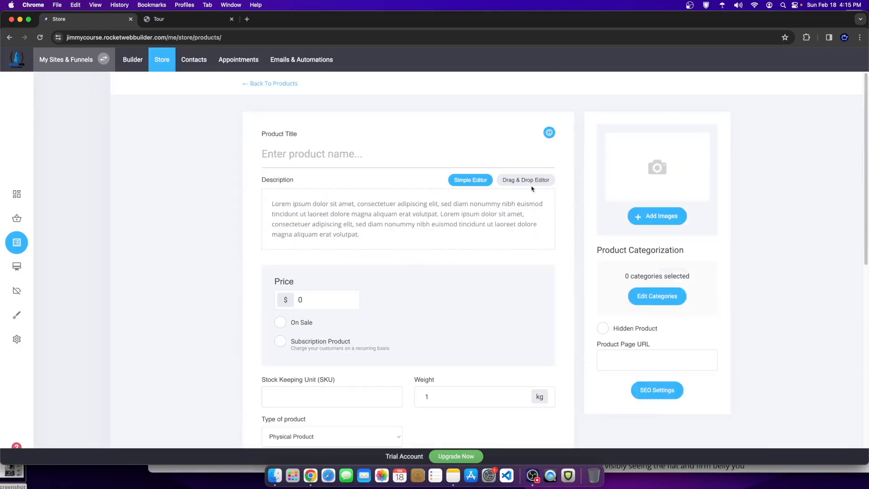
left_click(329, 158)
type("dfssj")
scroll(434, 285, "down", 8)
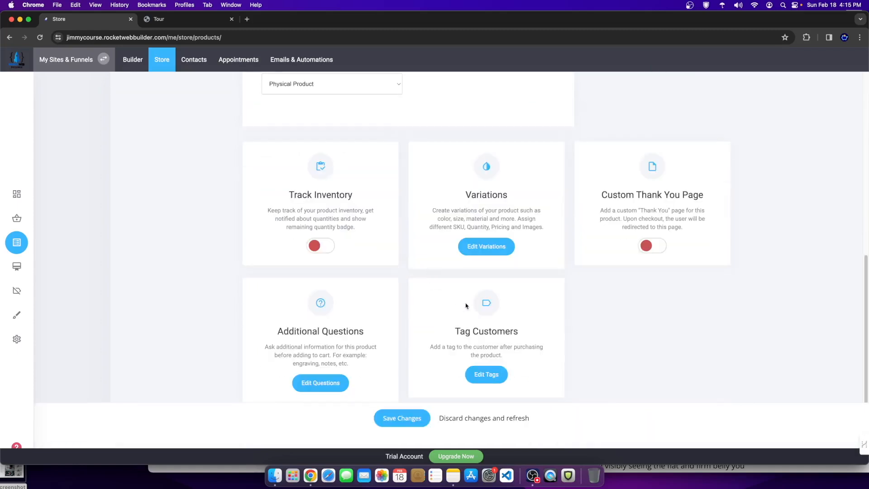
Step: Open the product's Edit Tags and begin a new tag, then cancel without choosing one
left_click(486, 375)
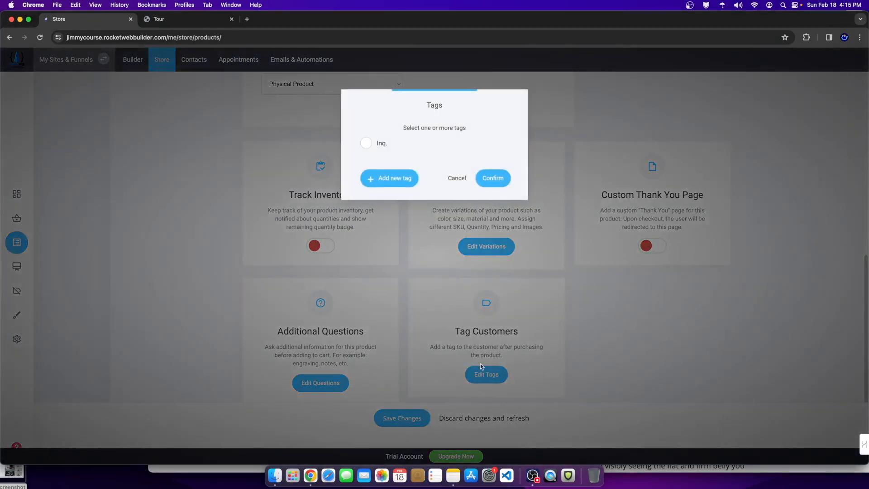
left_click(385, 176)
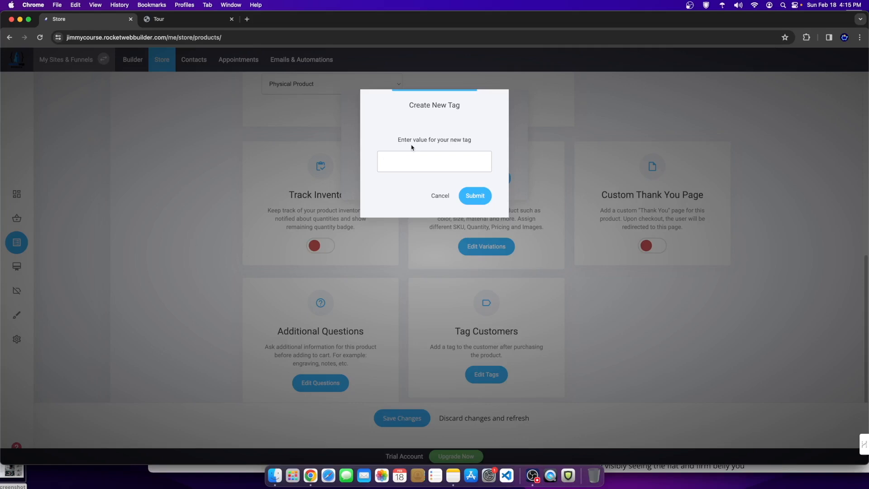
left_click(440, 196)
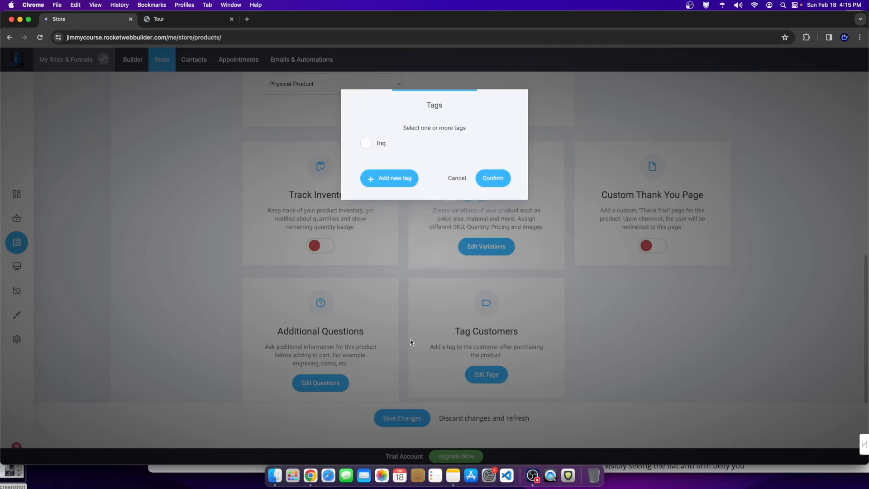
left_click(457, 178)
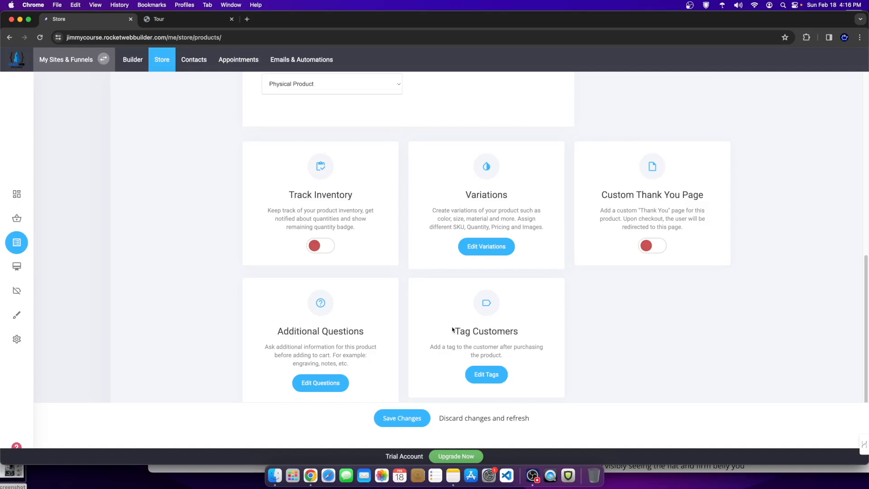
Step: Leave the product editor and discard the unsaved product draft
scroll(182, 162, "up", 10)
left_click(255, 83)
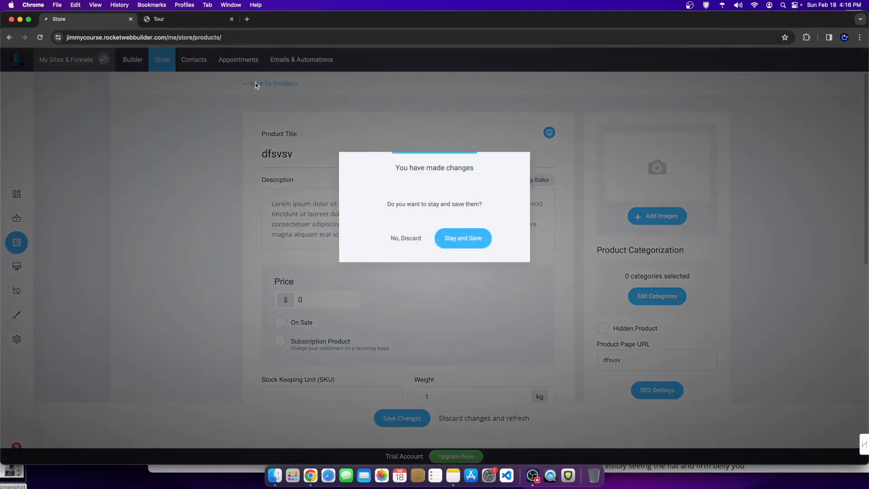
left_click(439, 232)
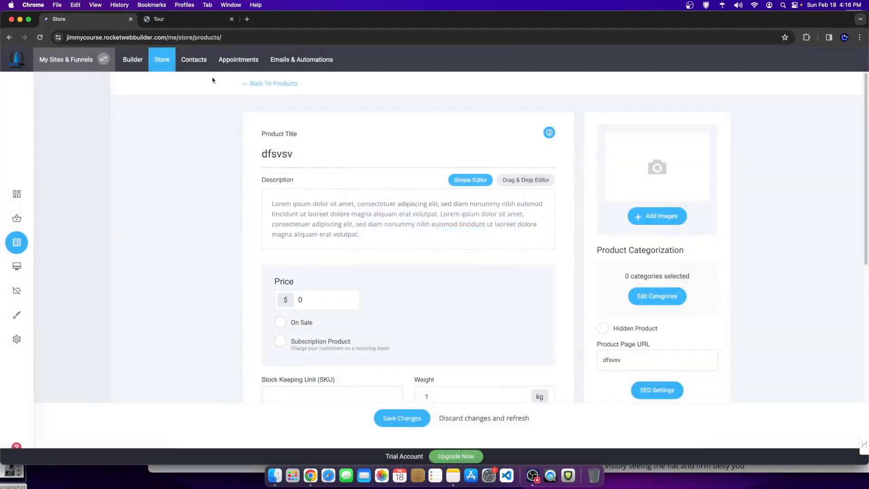
left_click(156, 59)
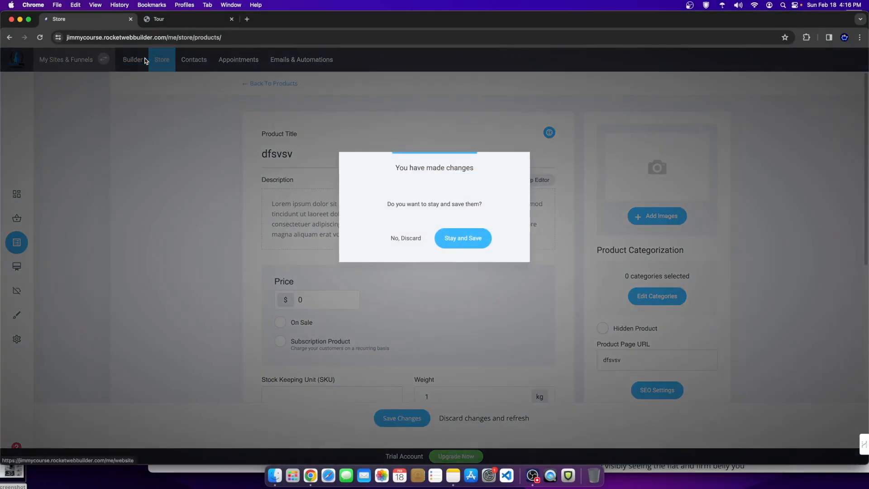
left_click(406, 238)
scroll(411, 308, "down", 5)
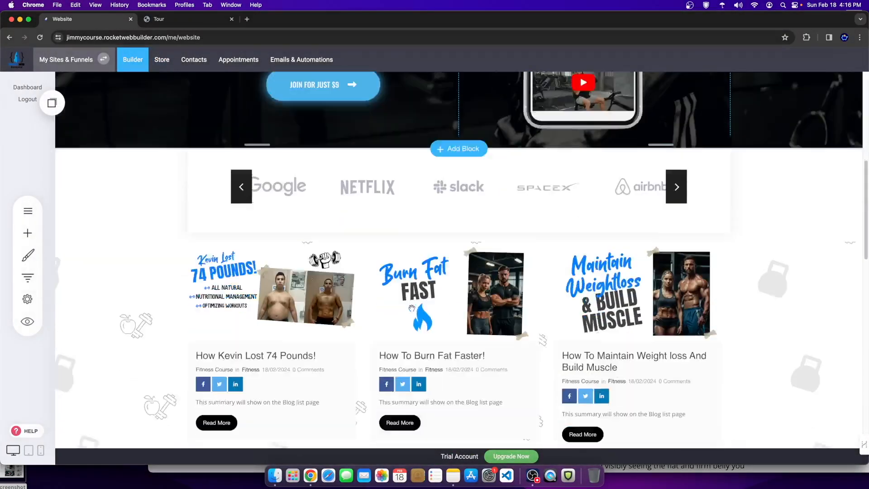
Step: Open the Store Dashboard showing $0.00 sales and 0 orders for the last 7 days
scroll(412, 308, "down", 10)
scroll(601, 343, "up", 6)
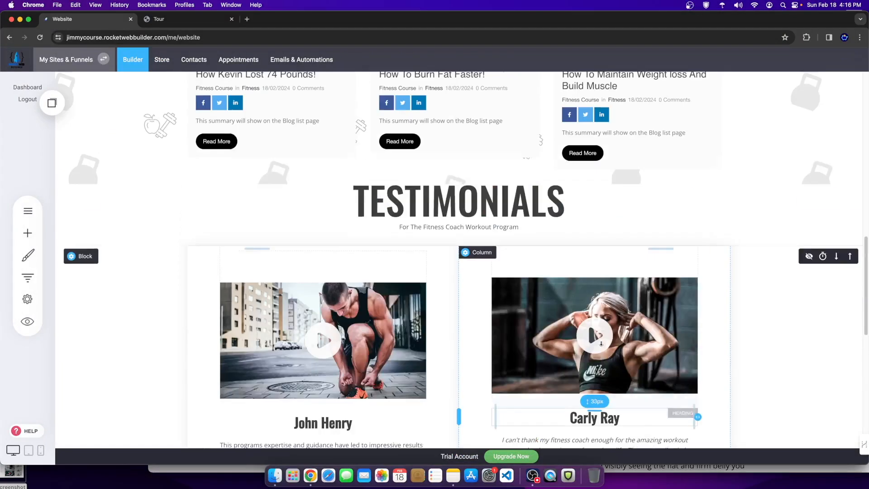
scroll(602, 343, "up", 12)
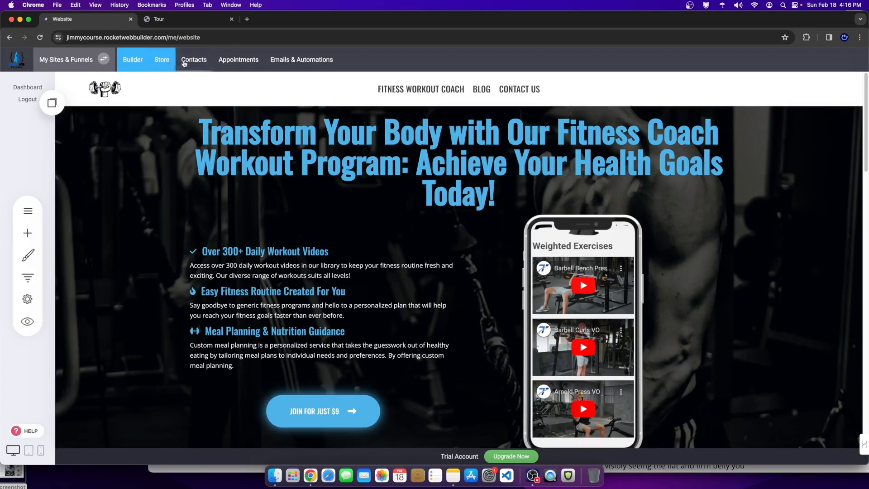
left_click(162, 60)
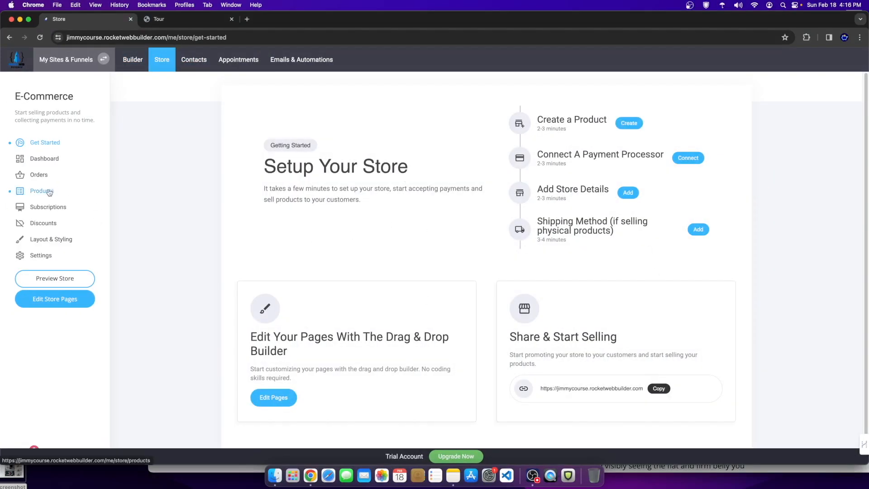
left_click(47, 163)
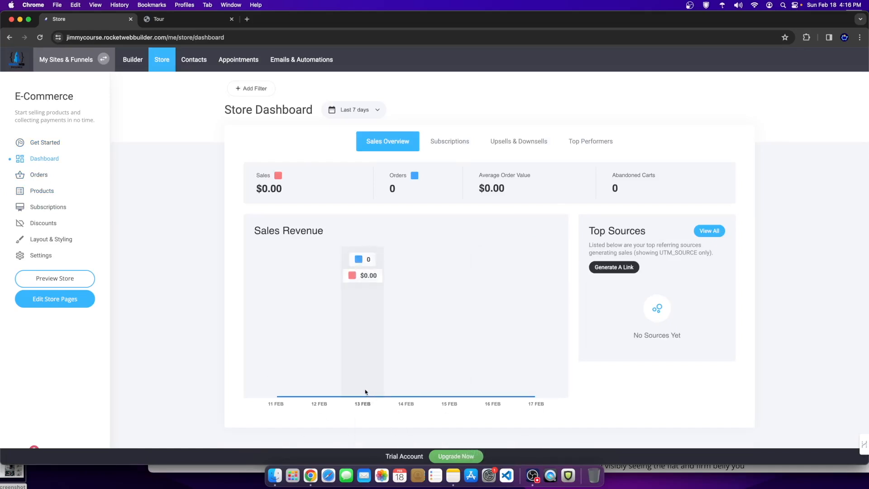
mouse_move(288, 284)
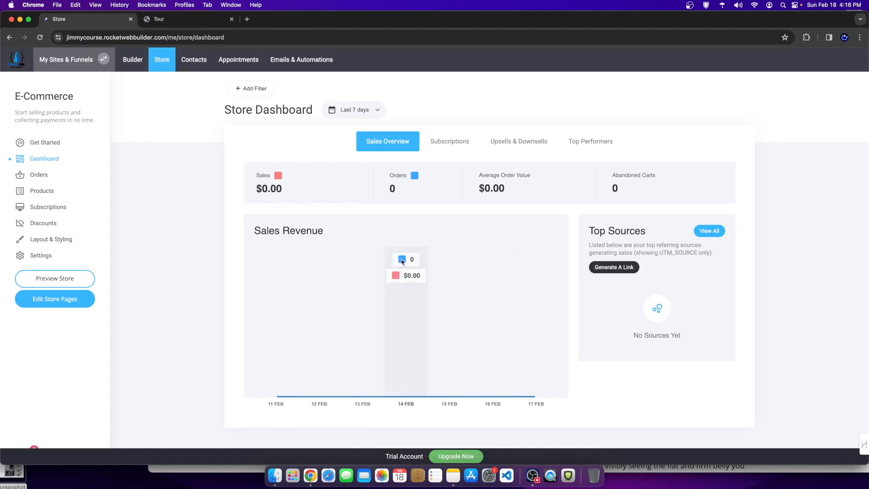
Step: Open the store settings' Payments section
left_click(46, 257)
scroll(539, 136, "down", 1)
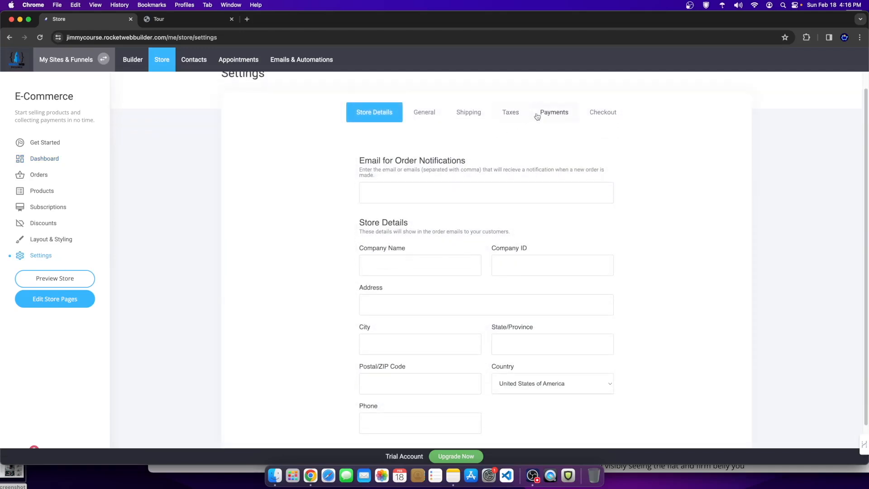
left_click(547, 114)
Step: Browse the list of available payment providers, then close it
left_click(594, 185)
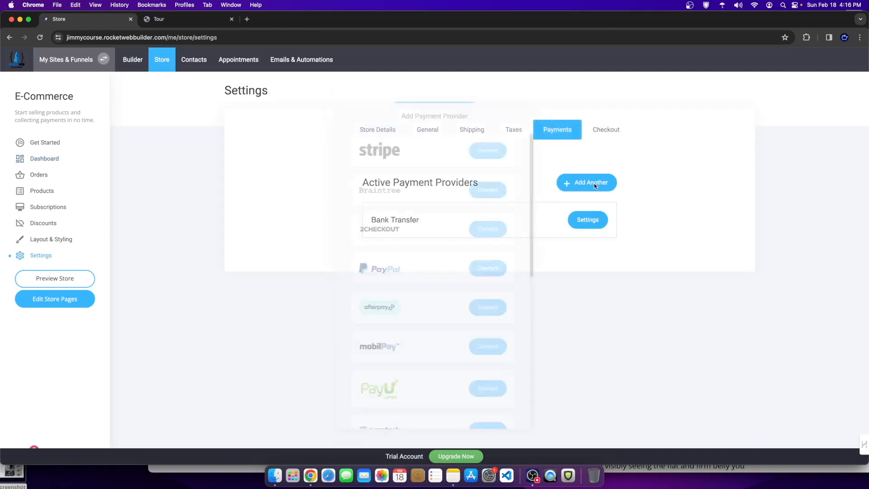
scroll(432, 208, "down", 3)
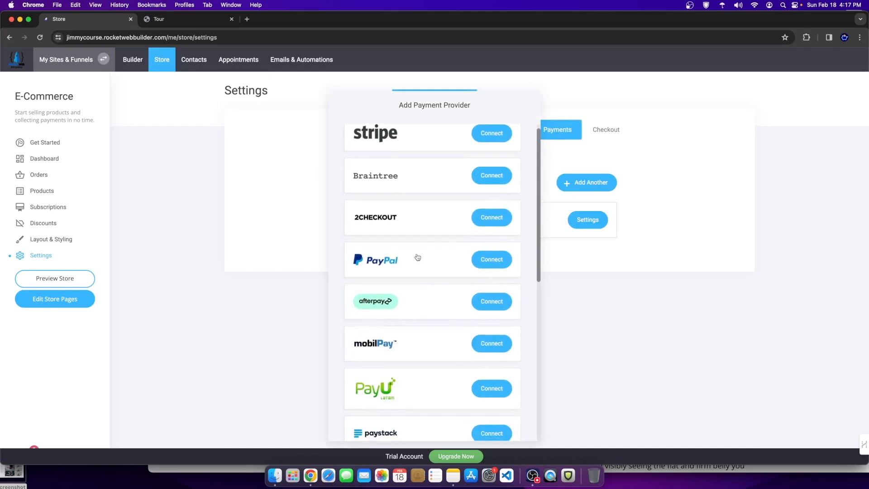
scroll(432, 208, "down", 10)
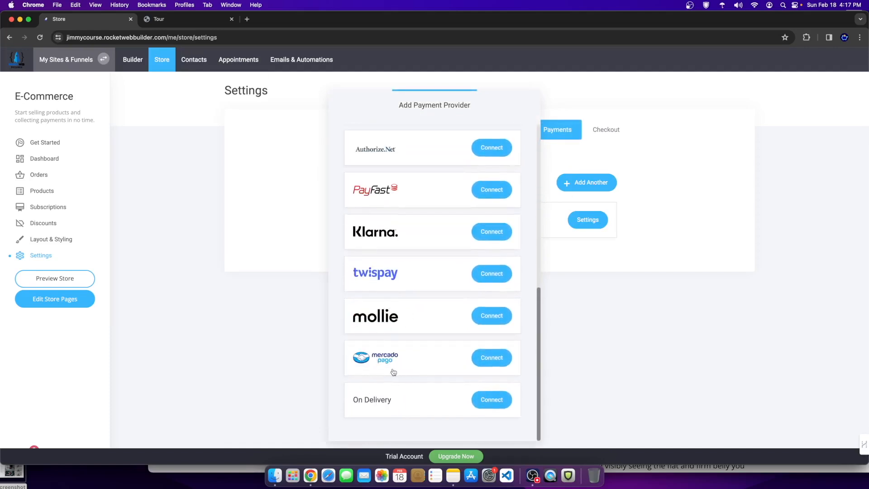
scroll(408, 282, "up", 4)
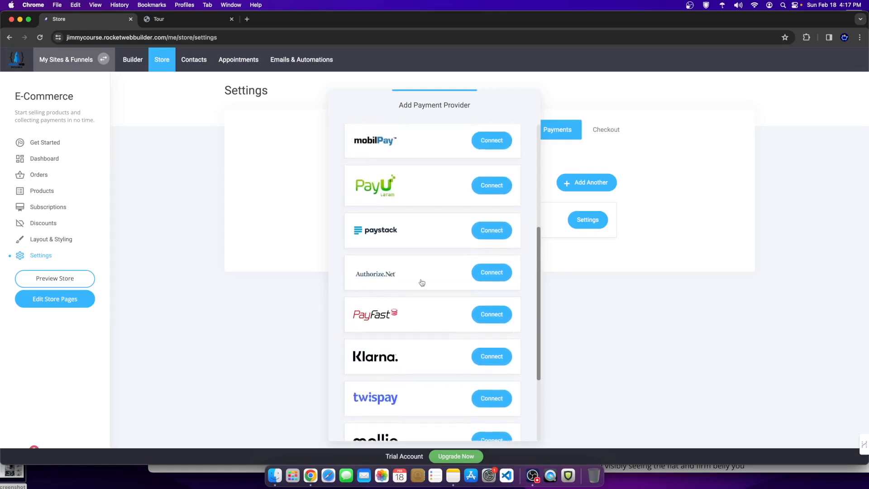
scroll(435, 233, "up", 3)
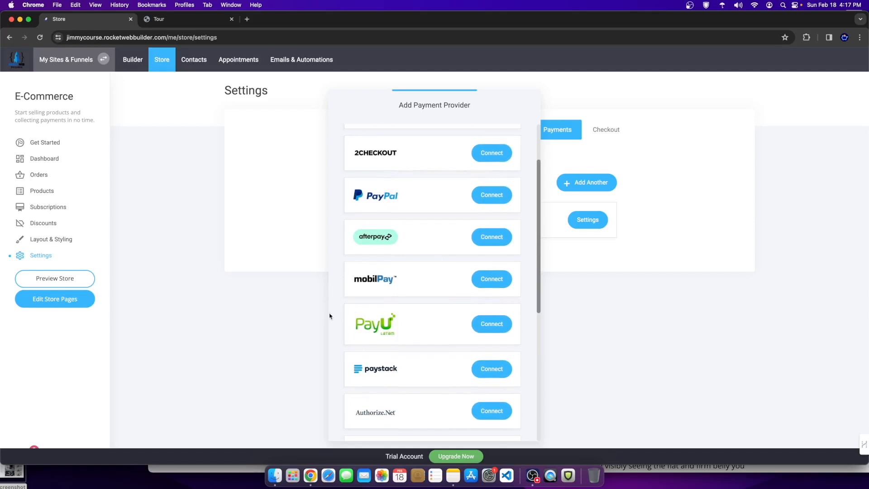
scroll(392, 246, "up", 1)
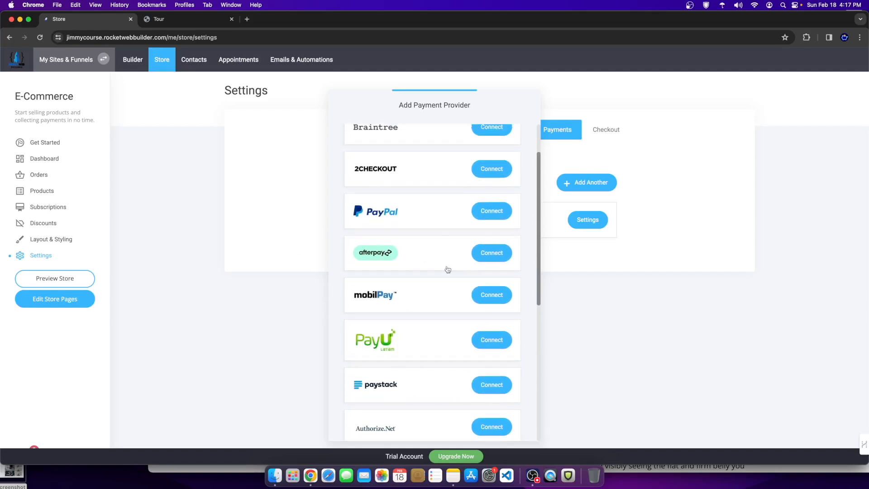
scroll(434, 263, "up", 3)
scroll(439, 282, "down", 4)
scroll(438, 282, "down", 5)
scroll(446, 272, "up", 8)
left_click(608, 288)
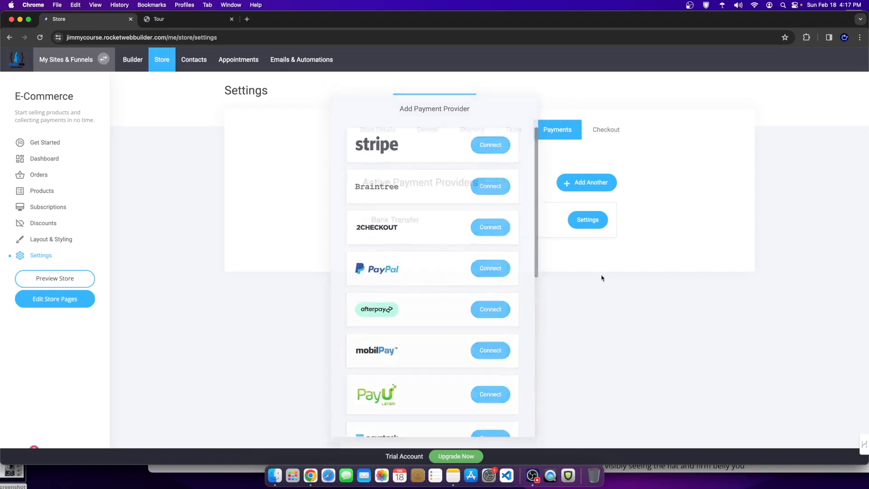
Step: Try Stripe Connect, then return to Payments with Bank Transfer as the only provider
left_click(598, 185)
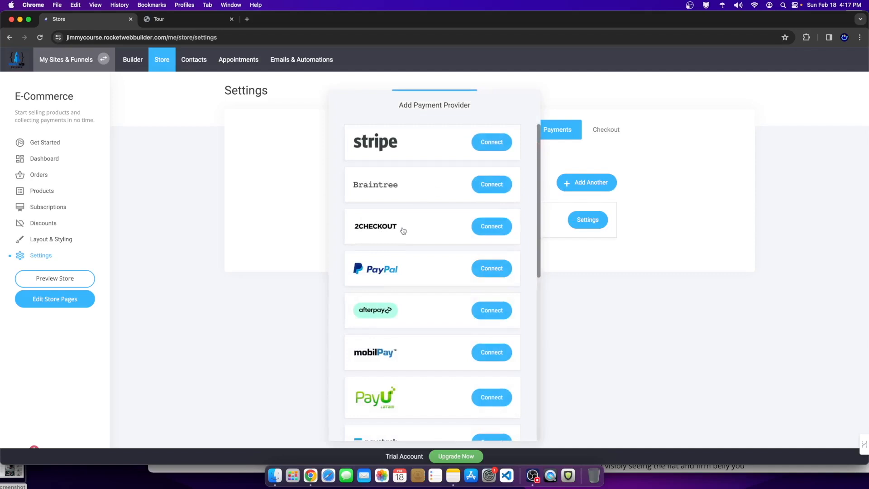
left_click(487, 144)
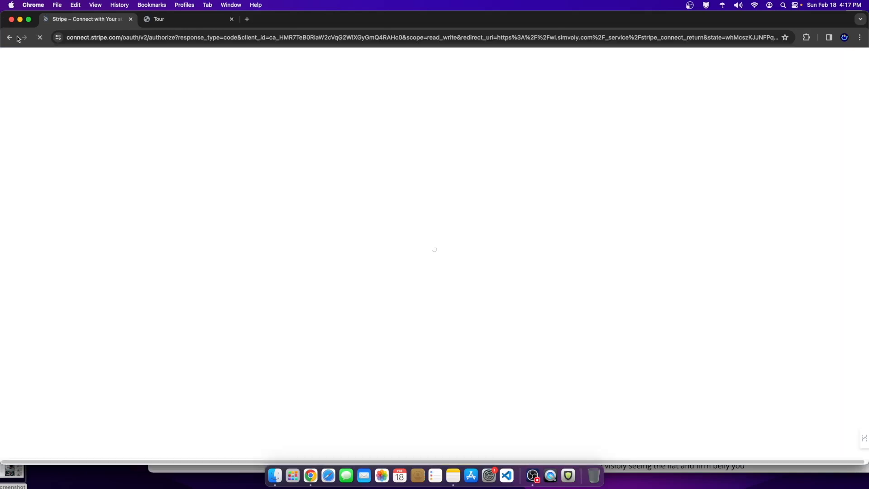
left_click(10, 37)
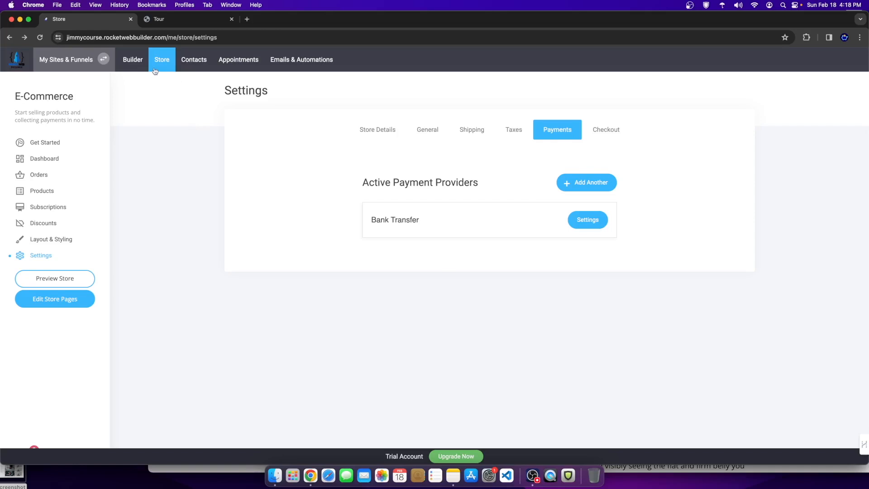
Step: Return to the Builder and open the Course Content page from Pages & Popups
left_click(129, 62)
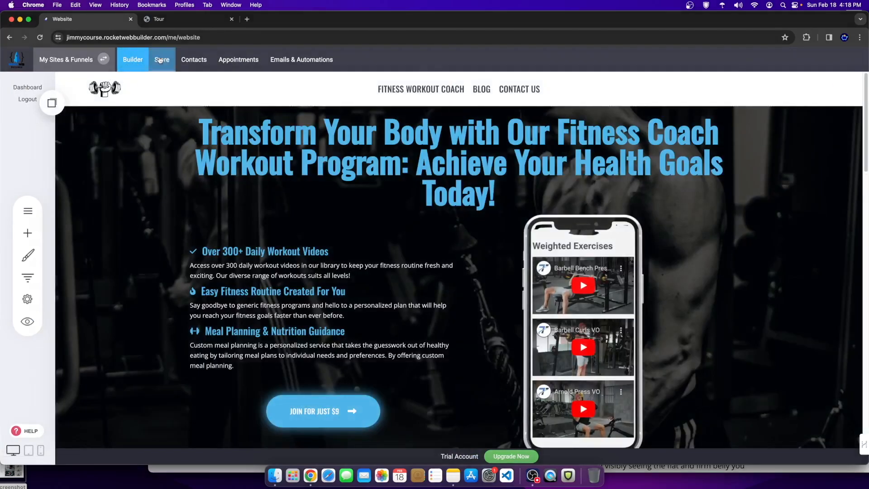
left_click(161, 60)
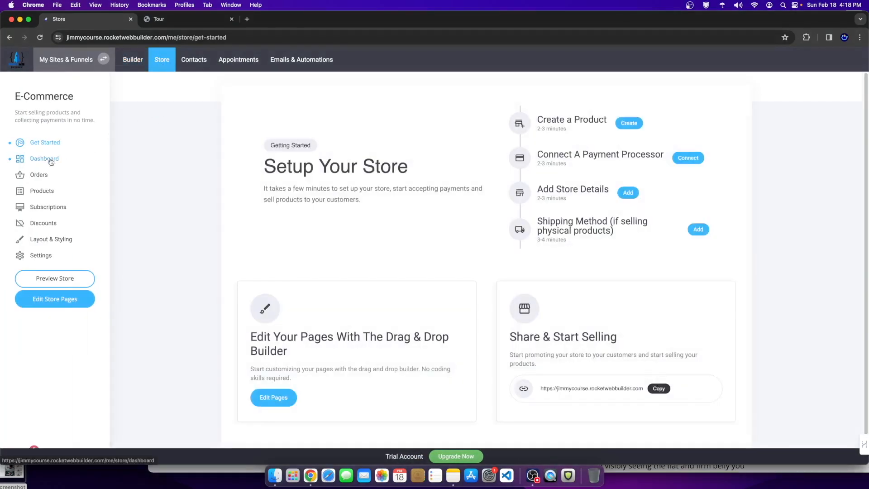
left_click(138, 66)
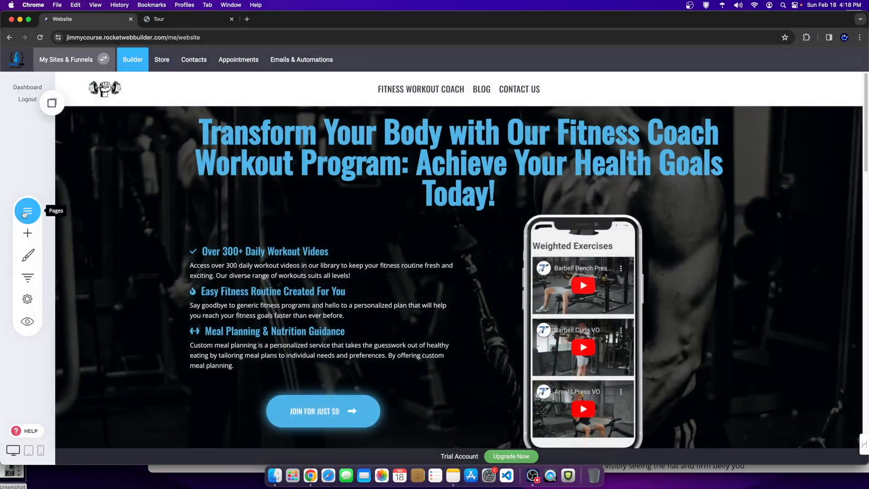
left_click(26, 213)
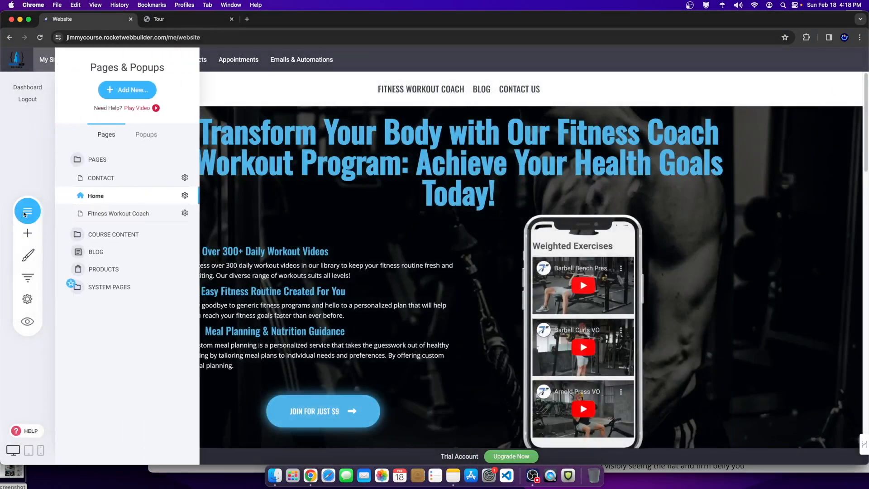
left_click(96, 240)
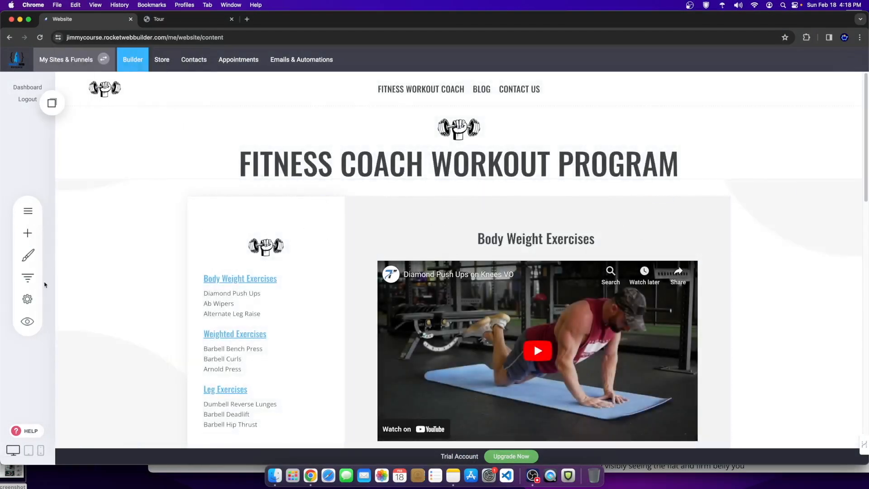
Step: Open Website Settings, showing the site title 'Fitness Course 2000'
scroll(571, 309, "down", 3)
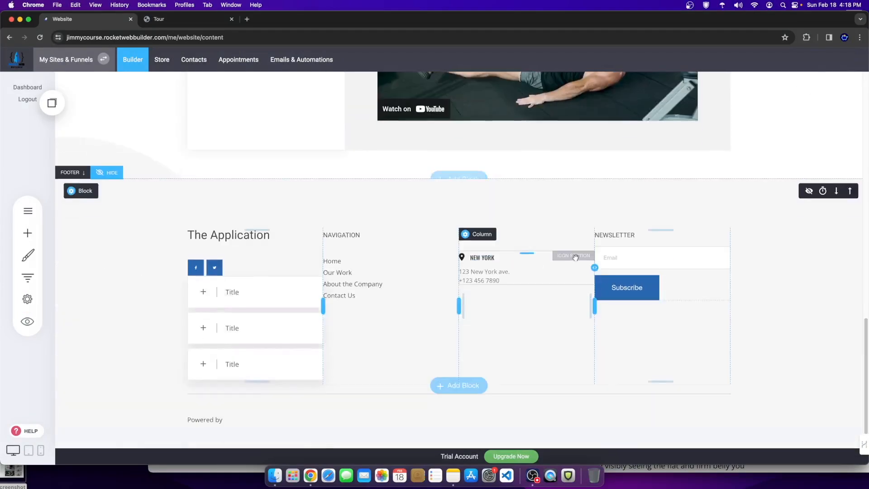
scroll(581, 254, "down", 8)
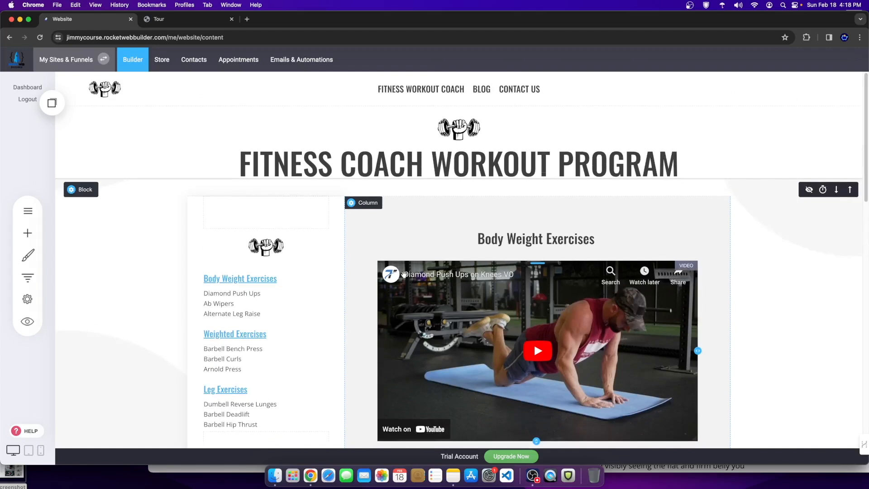
left_click(27, 298)
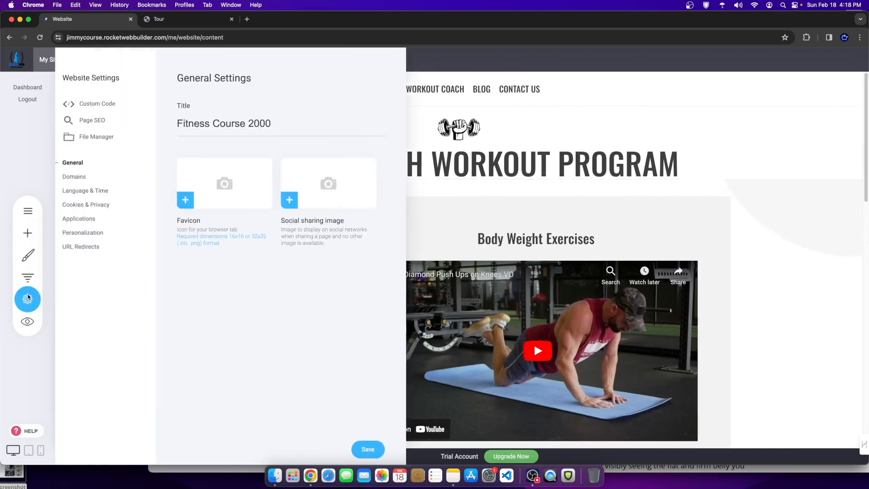
Step: Limit Body Weight Exercises to Paid Course Students, save, then open Weighted Exercises - Content
left_click(98, 121)
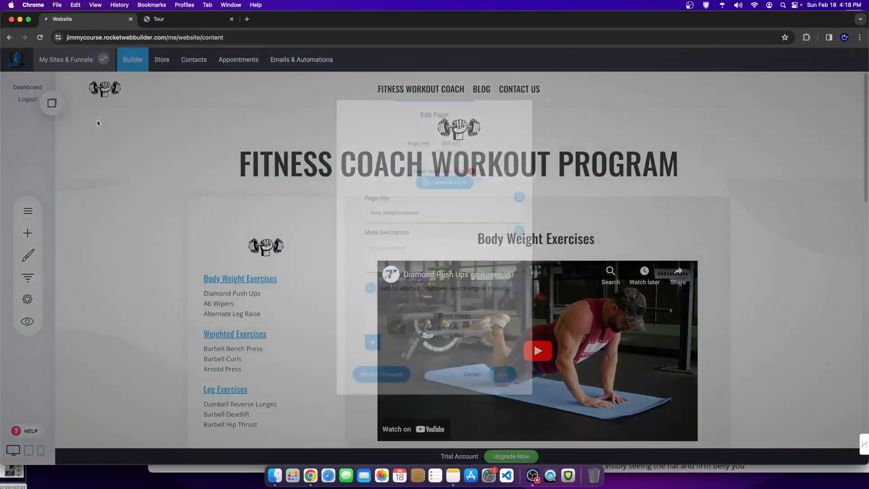
left_click(416, 140)
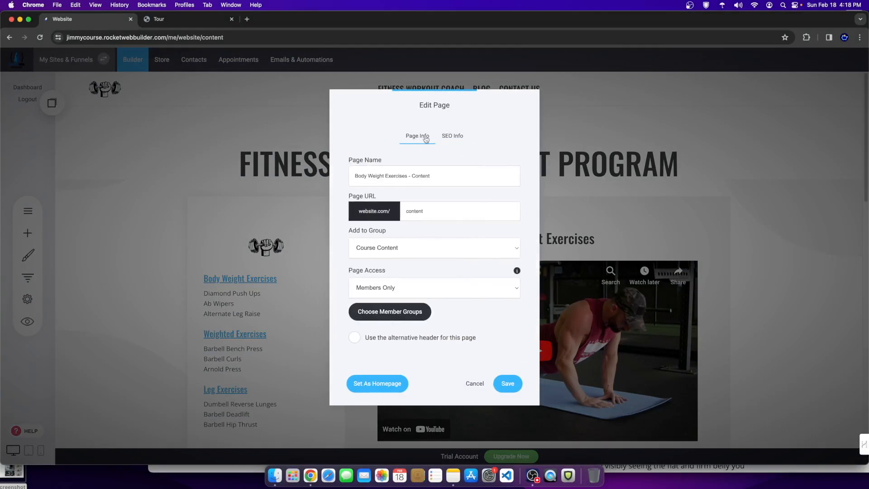
left_click(362, 288)
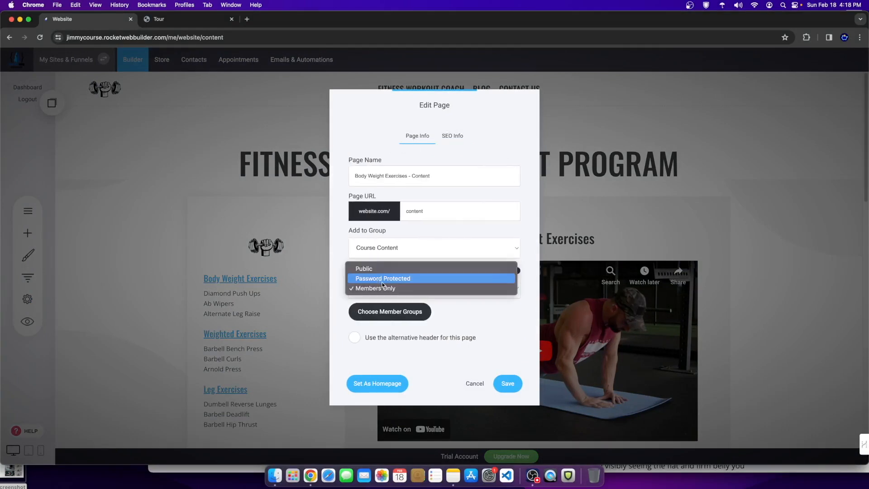
left_click(478, 311)
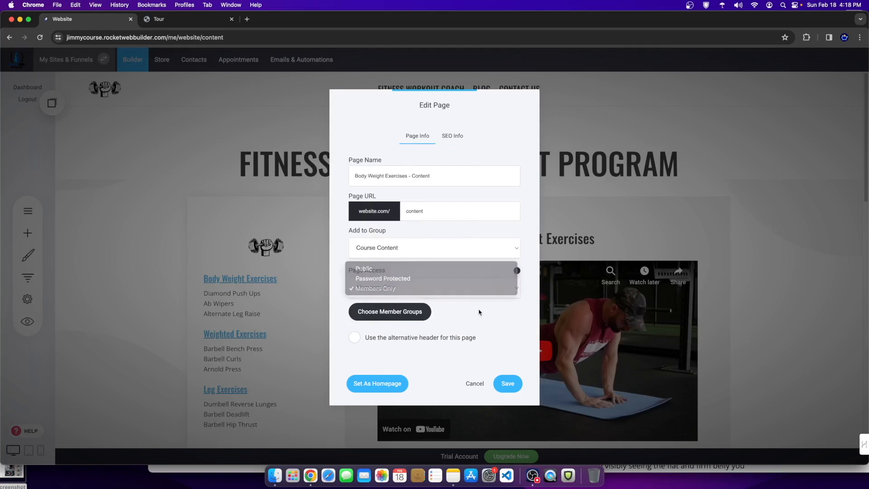
left_click(381, 312)
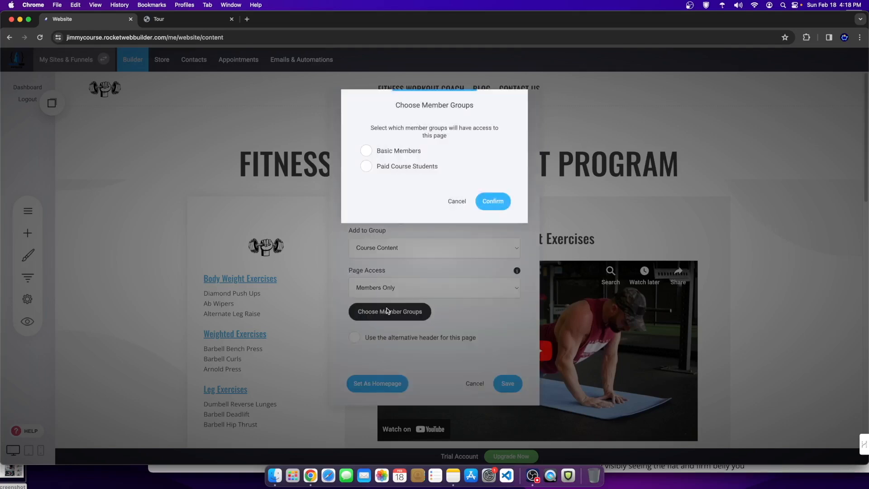
left_click(368, 167)
left_click(497, 202)
left_click(505, 385)
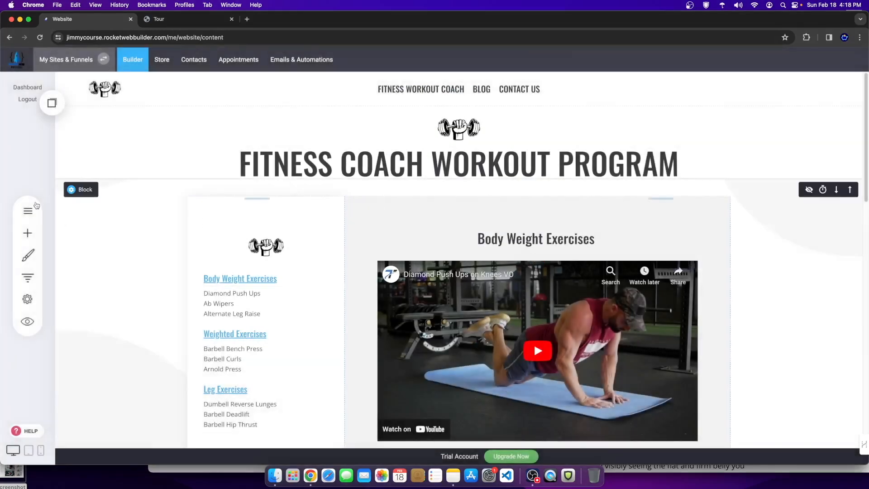
left_click(33, 208)
left_click(138, 213)
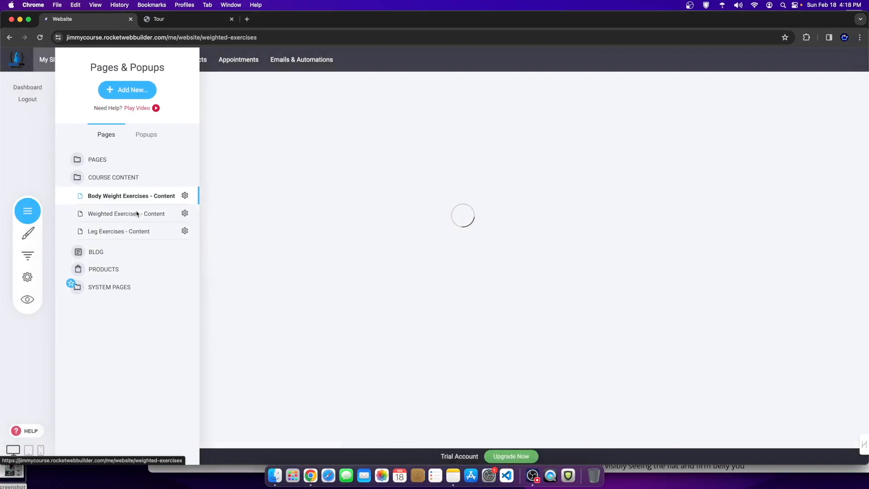
Step: Set the Weighted Exercises page to Members Only for the Paid Course Students group
left_click(184, 213)
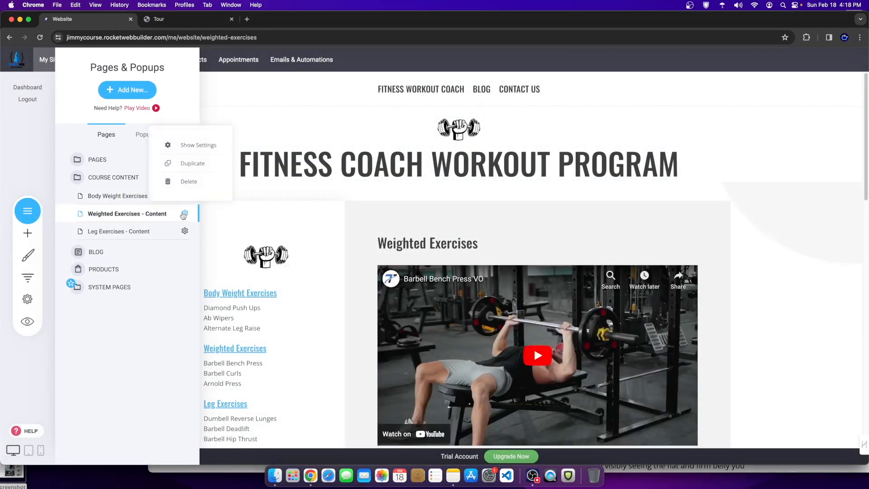
left_click(193, 146)
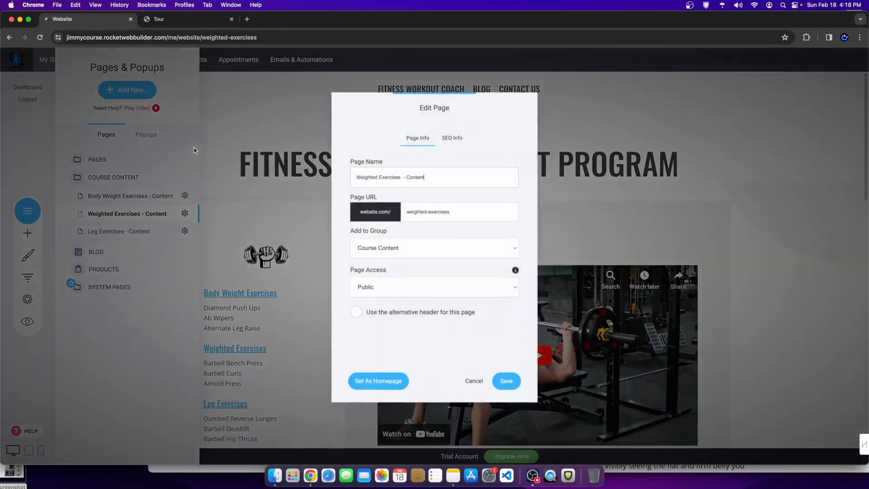
left_click(357, 248)
left_click(395, 290)
left_click(395, 285)
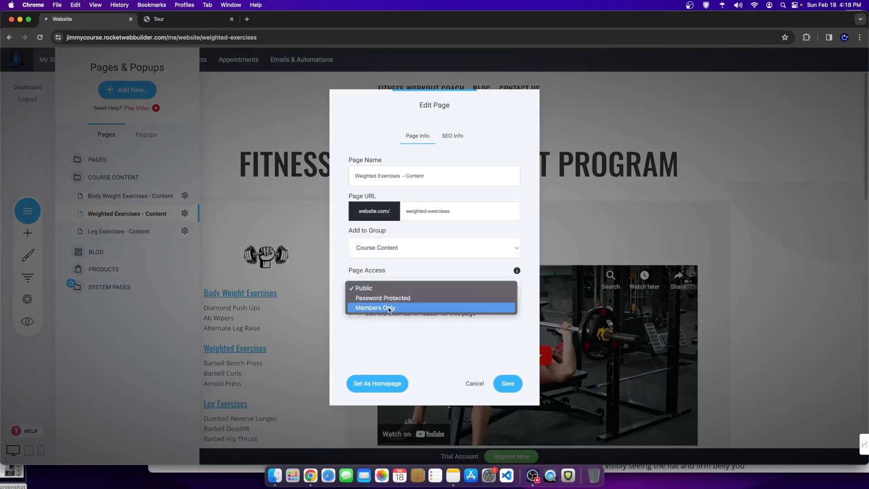
left_click(404, 308)
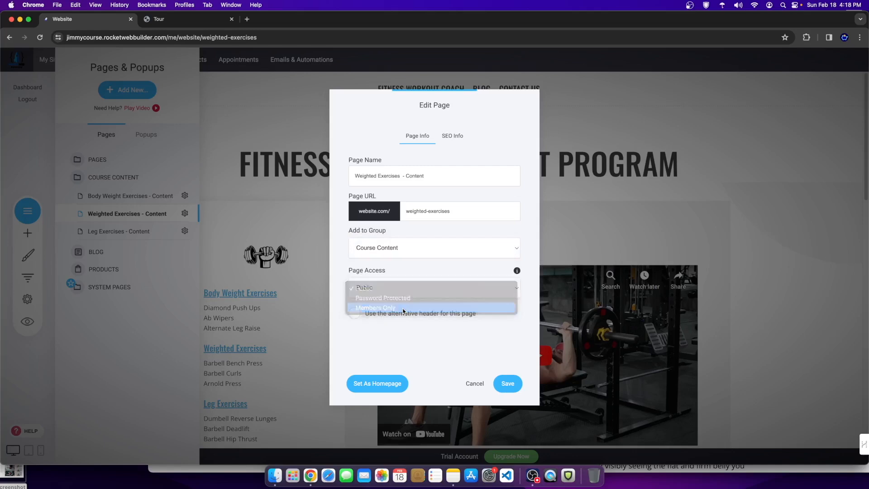
left_click(383, 256)
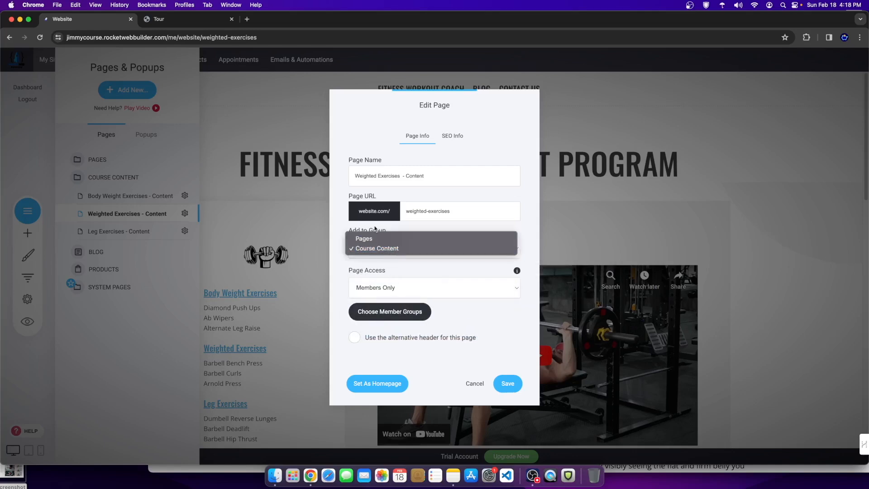
left_click(391, 260)
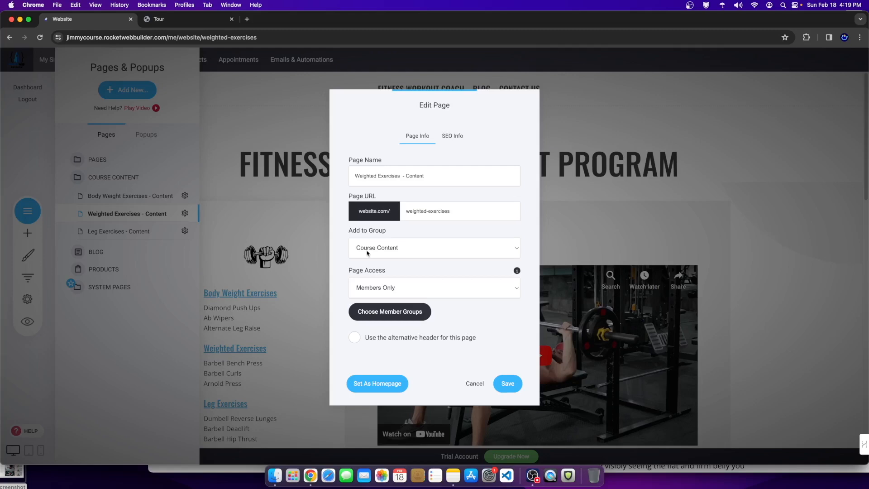
left_click(425, 309)
left_click(366, 166)
left_click(465, 201)
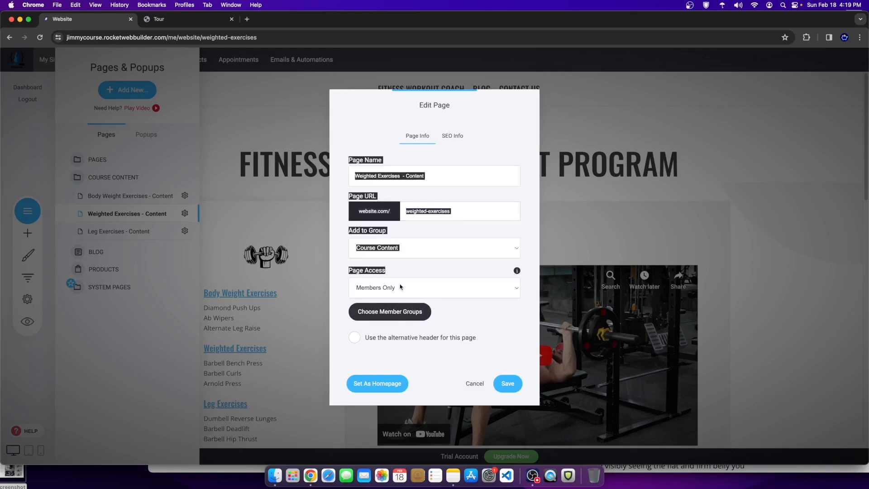
Step: Recheck Members Only access for Paid Course Students and save the page settings
left_click(369, 285)
left_click(369, 287)
left_click(369, 317)
left_click(373, 168)
left_click(506, 197)
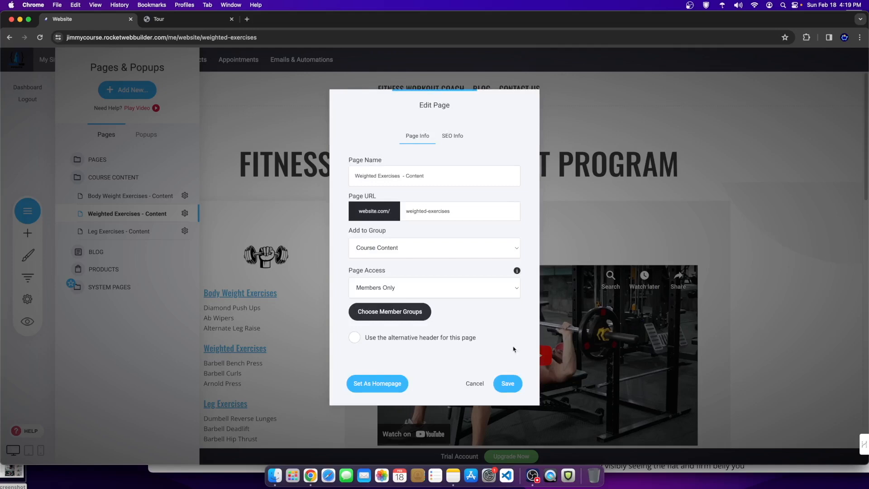
left_click(513, 379)
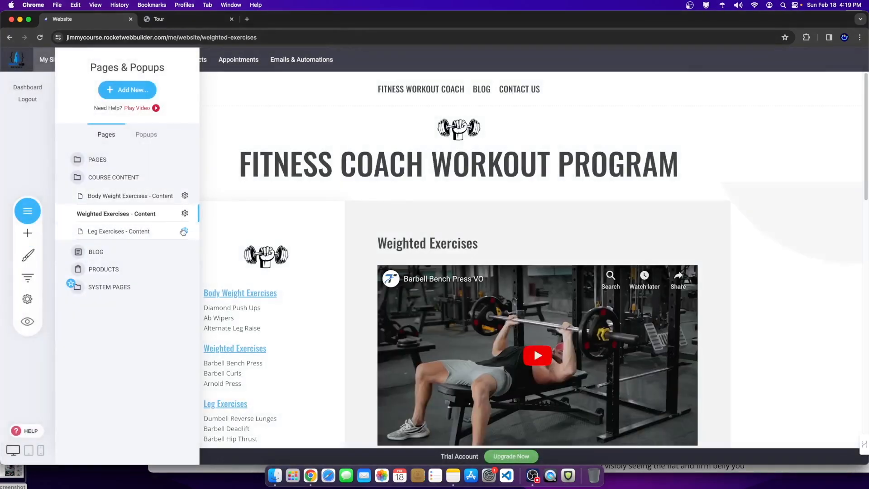
Step: Make the Leg Exercises - Content page Members Only for Paid Course Students
left_click(184, 230)
left_click(193, 165)
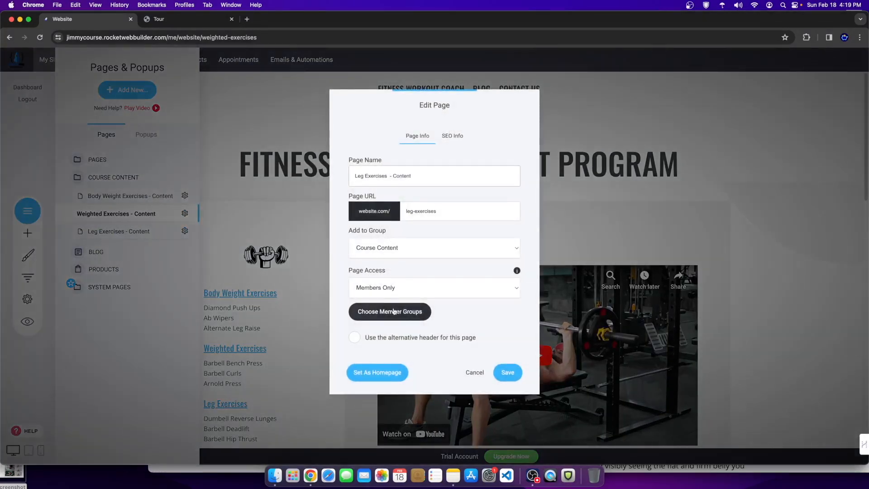
left_click(375, 288)
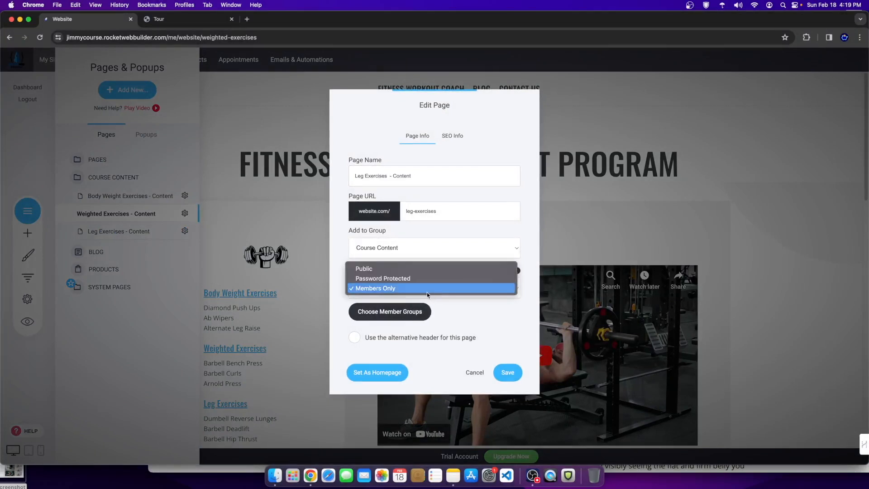
left_click(373, 289)
left_click(387, 311)
left_click(364, 166)
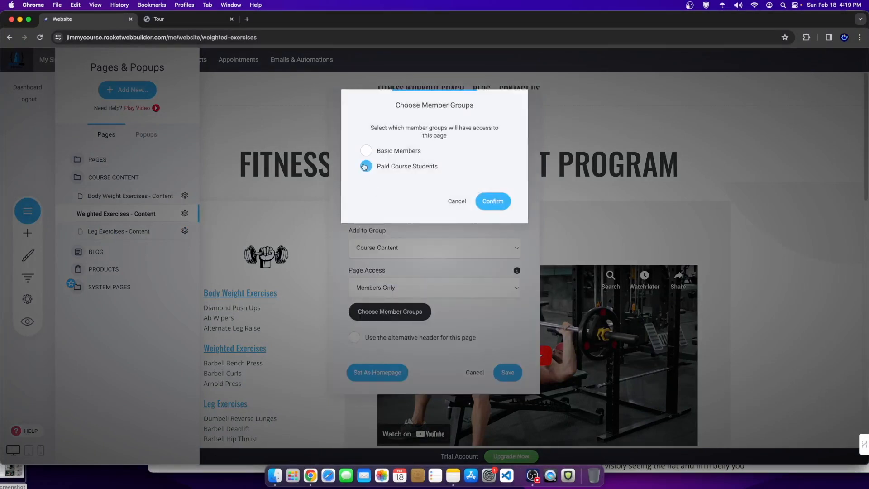
left_click(490, 201)
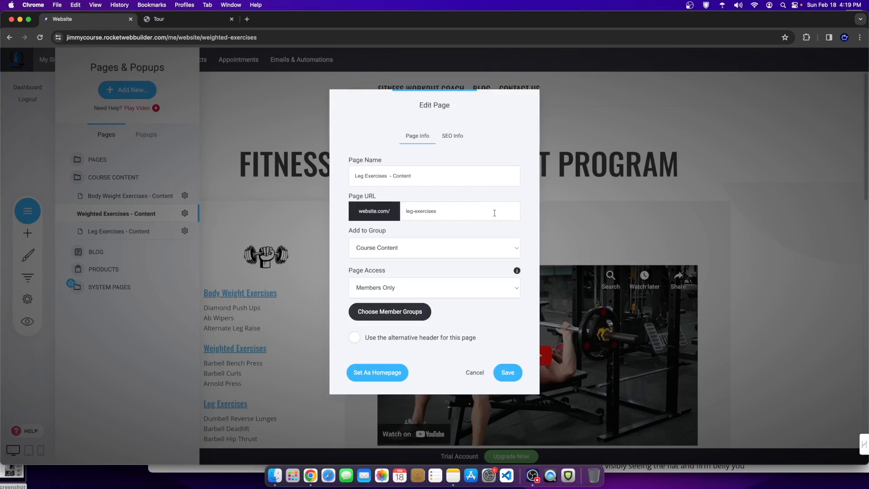
Step: Keep the page in Course Content, save, and reopen the PAGES and COURSE CONTENT folders
left_click(393, 247)
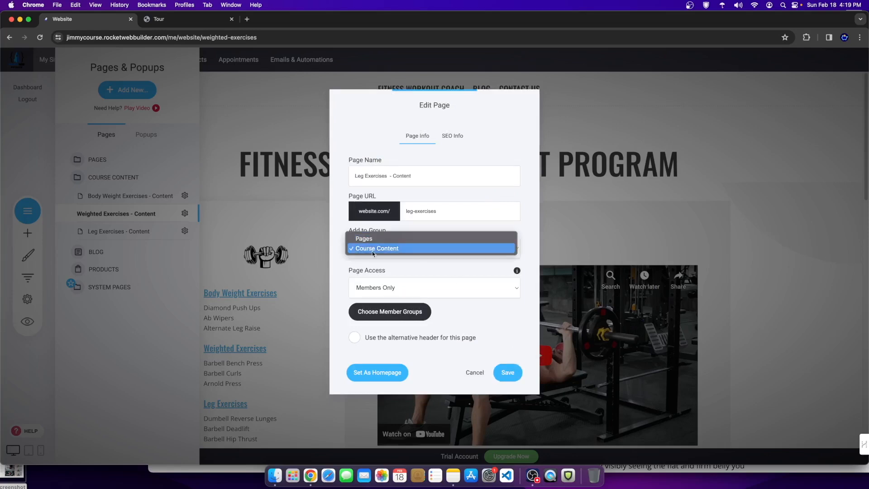
left_click(394, 247)
left_click(508, 372)
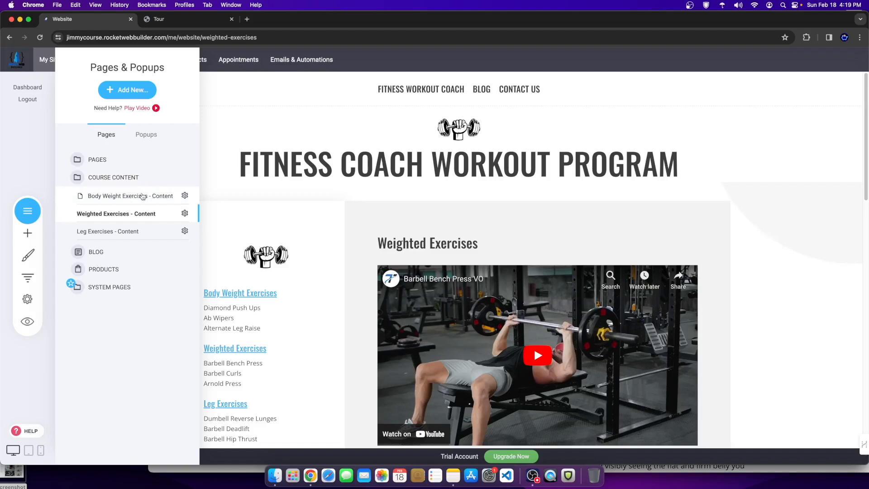
left_click(96, 160)
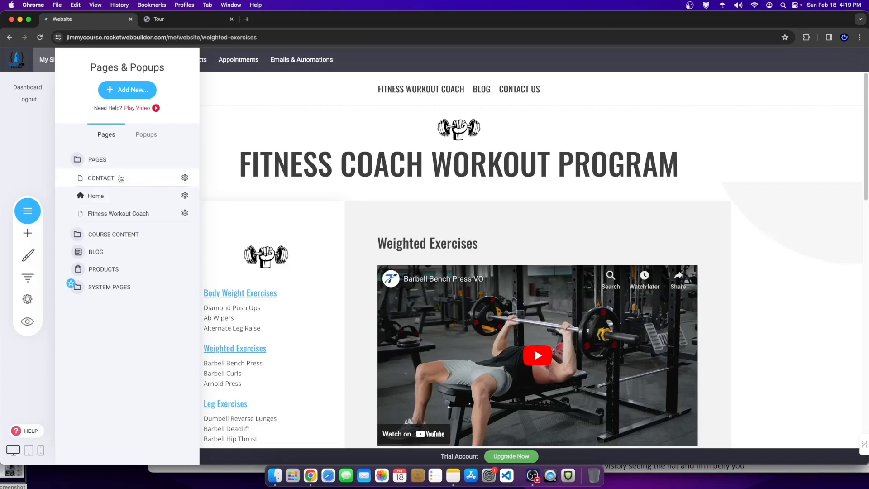
left_click(114, 234)
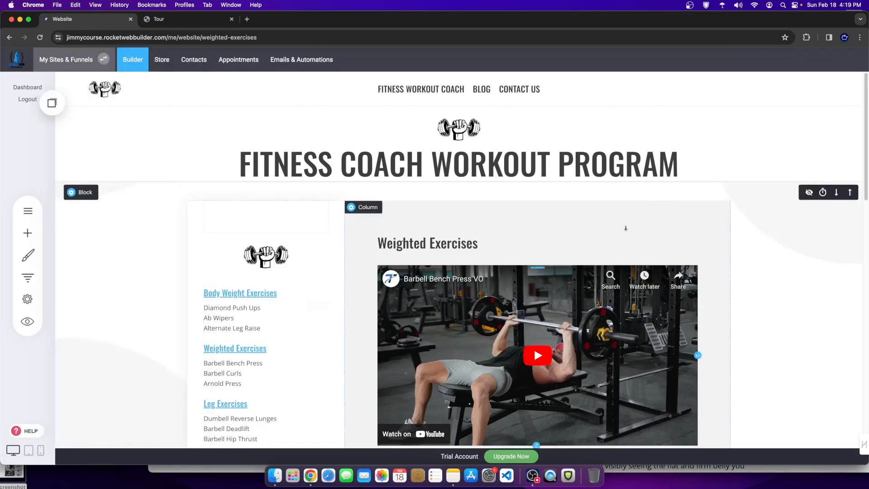
Step: Preview the site to see the course page's Log In screen, then open the Store Products list
left_click(32, 322)
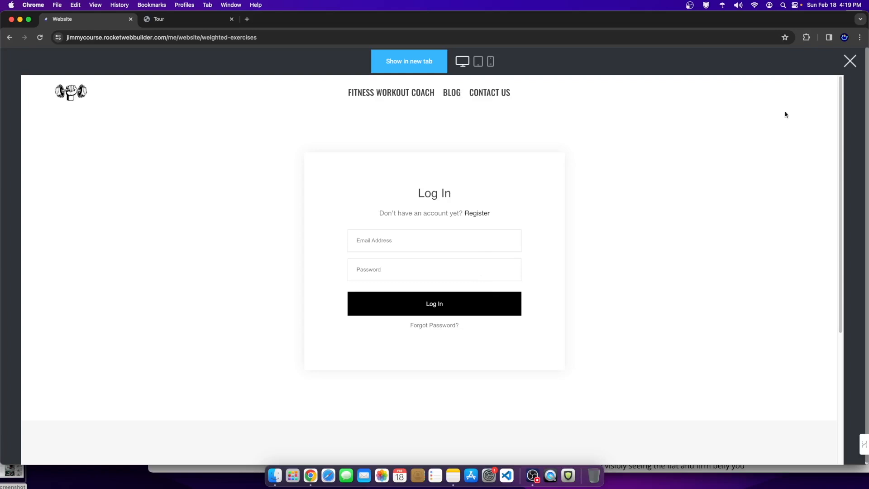
left_click(851, 62)
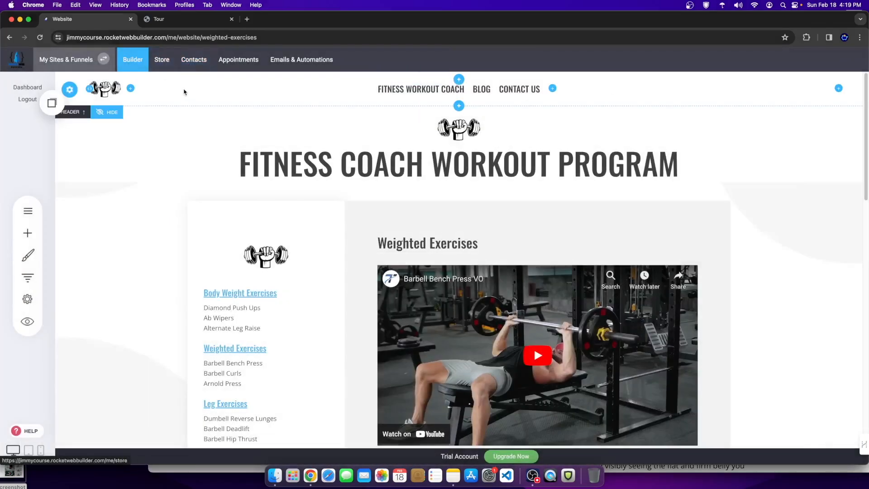
left_click(162, 59)
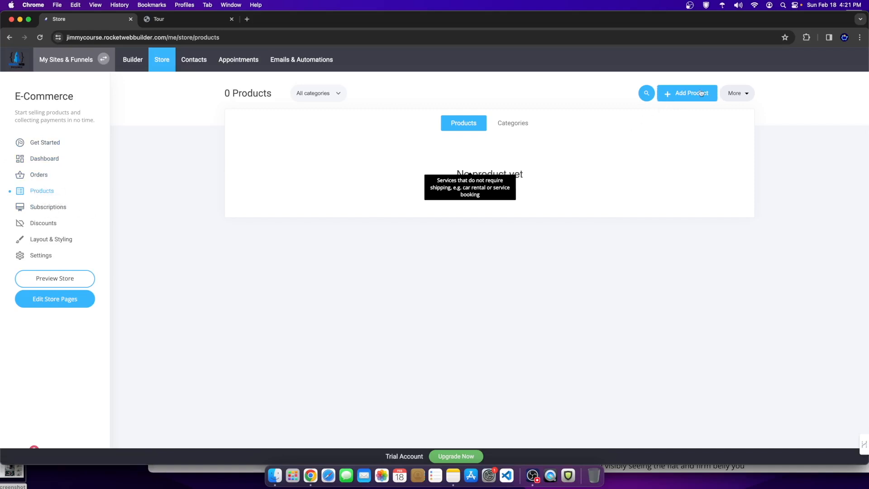
Step: Add a new store product and choose the Membership product type
left_click(659, 93)
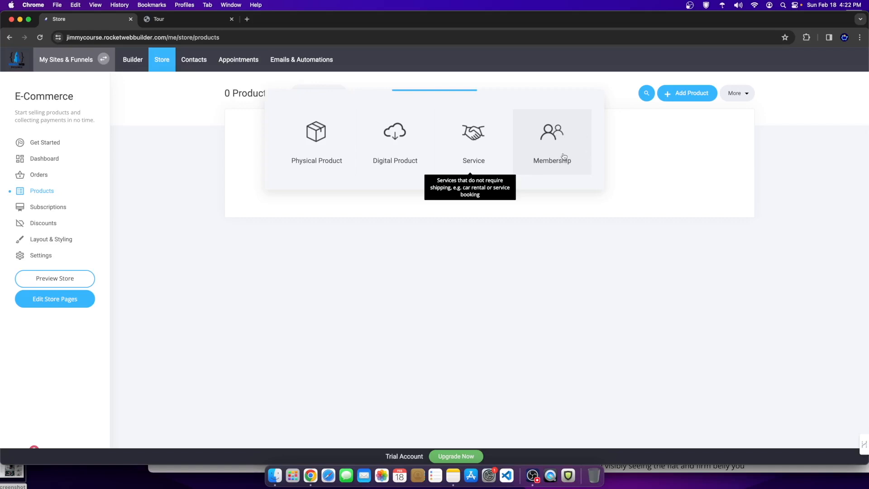
left_click(552, 131)
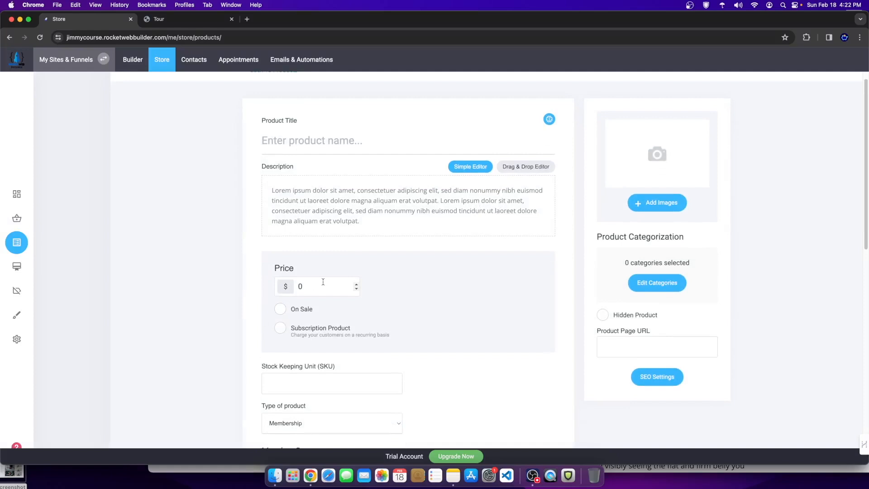
Step: Set the product price to $9 and the title to 'Fitness Coaching Program'
key("BackSpace")
type("9")
left_click(315, 139)
type("F")
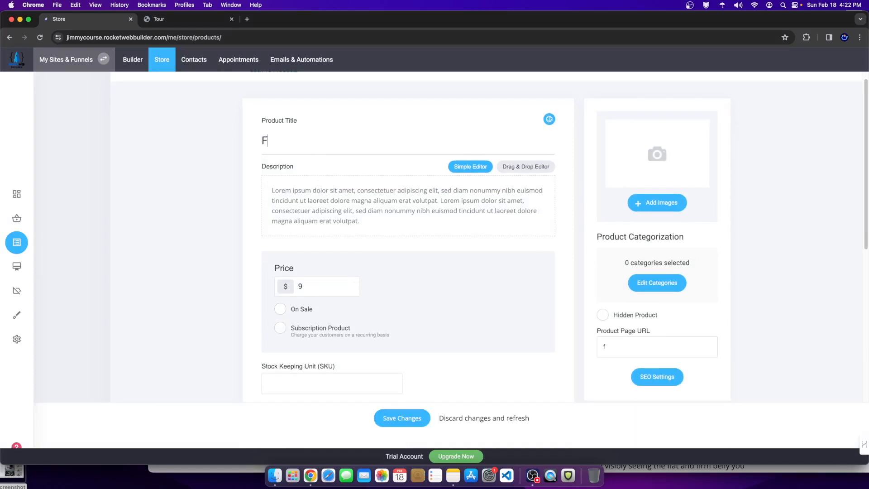
type("itness Coaching Program")
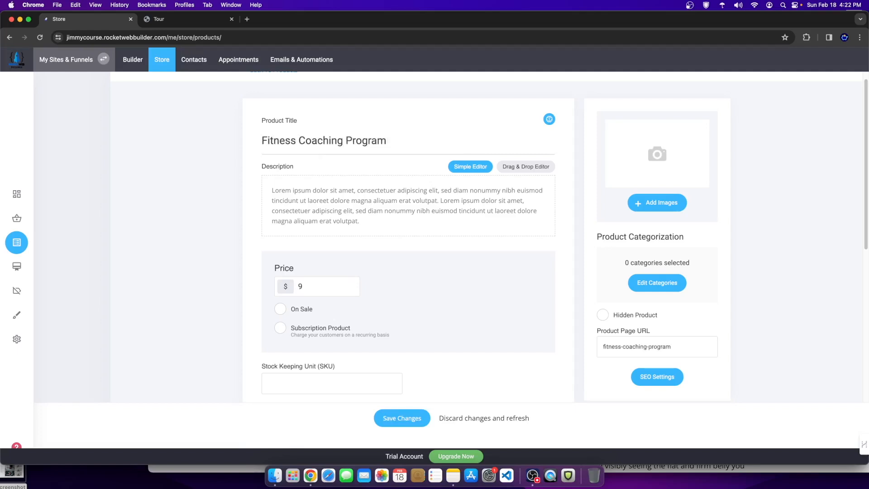
key("BackSpace")
Step: Explore the product description, switching it to widget-based editing and selecting its text
scroll(442, 320, "down", 1)
left_click(420, 192)
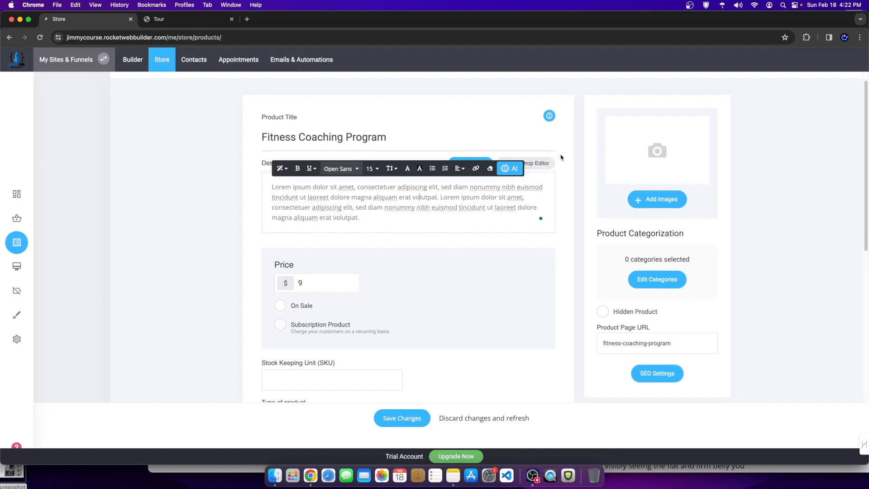
left_click(542, 165)
left_click(408, 233)
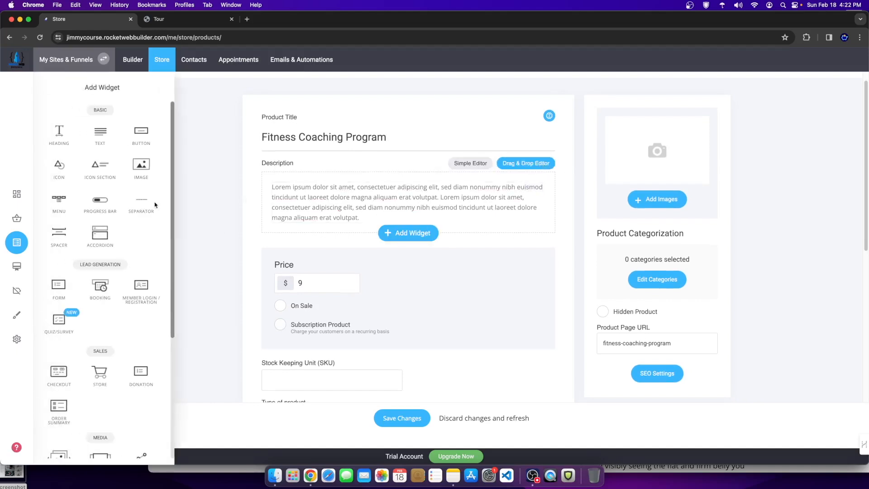
left_click_drag(274, 183, 345, 205)
left_click(766, 103)
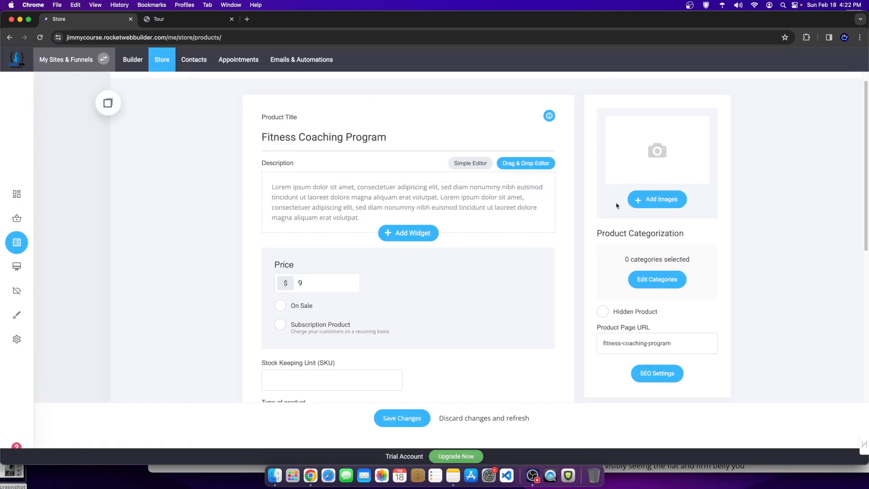
scroll(437, 388, "down", 3)
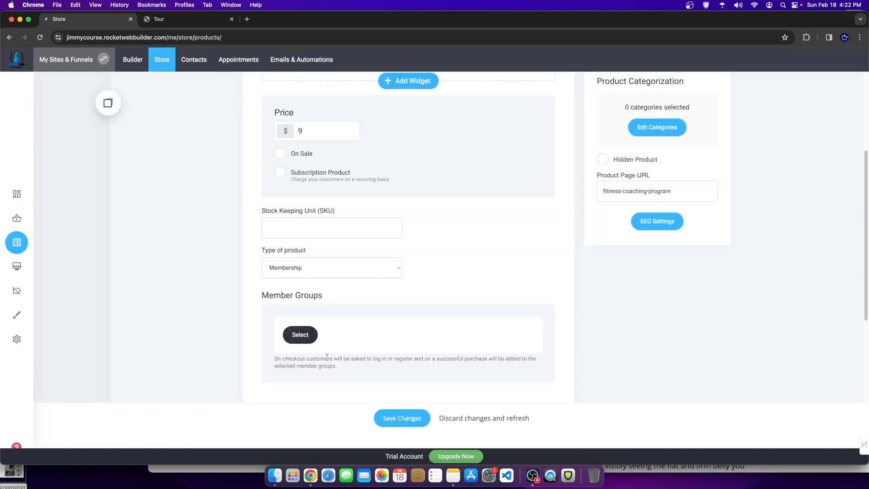
scroll(482, 224, "up", 4)
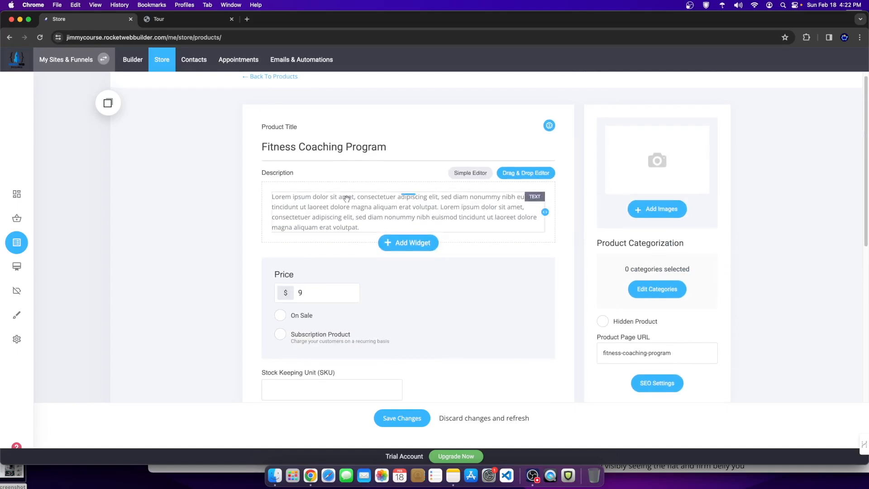
Step: Toggle the recurring subscription option and scroll down to the empty Member Groups section
triple_click(277, 139)
scroll(317, 271, "down", 2)
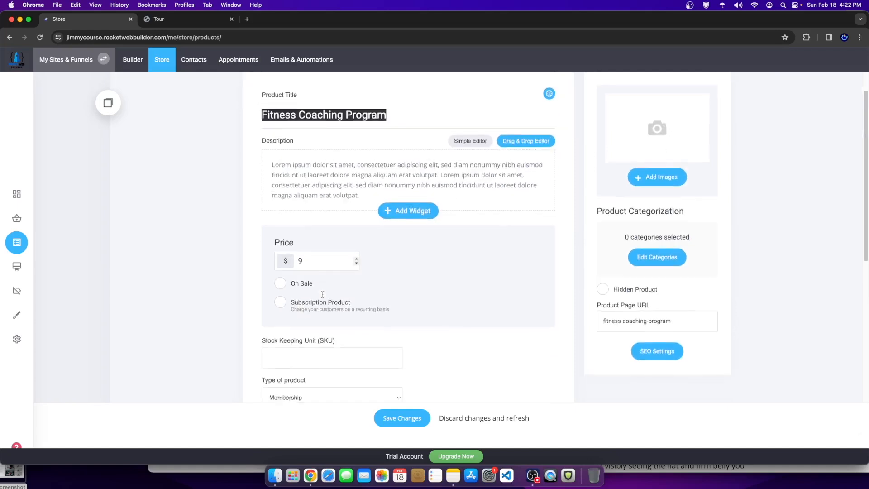
left_click(279, 257)
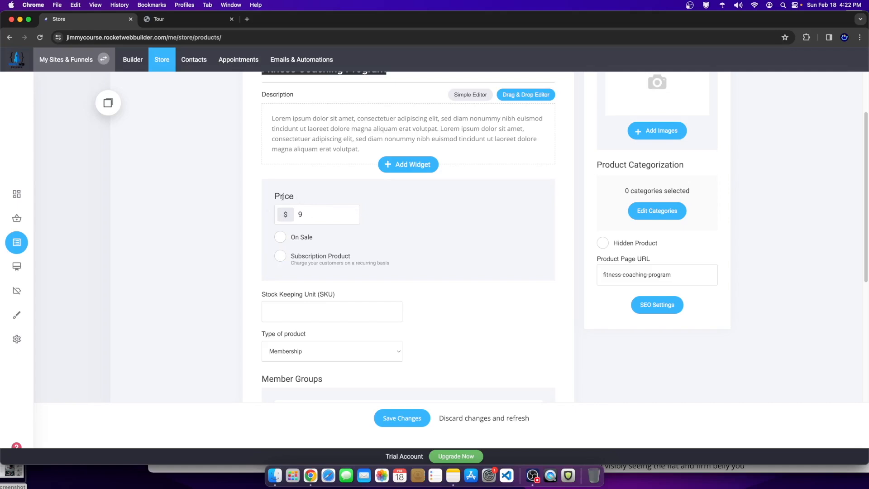
scroll(296, 242, "down", 5)
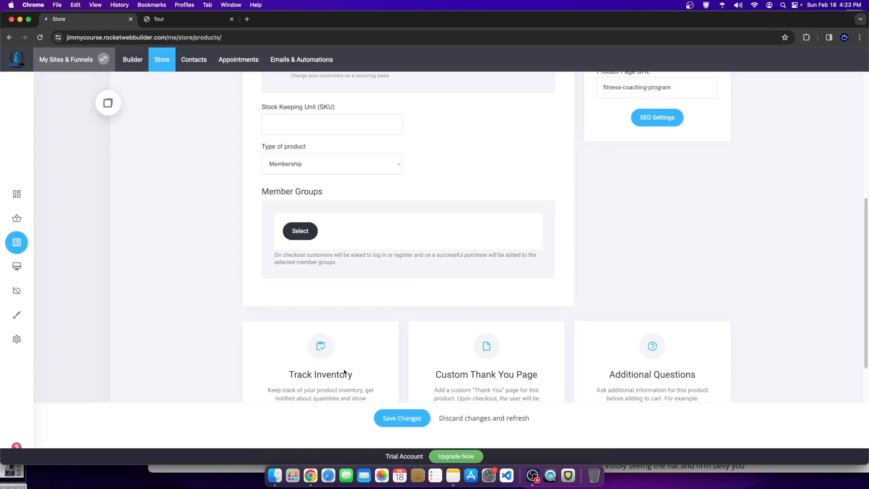
Step: Dismiss the missing-group warning and assign the Paid Course Students member group
left_click(407, 421)
left_click(445, 261)
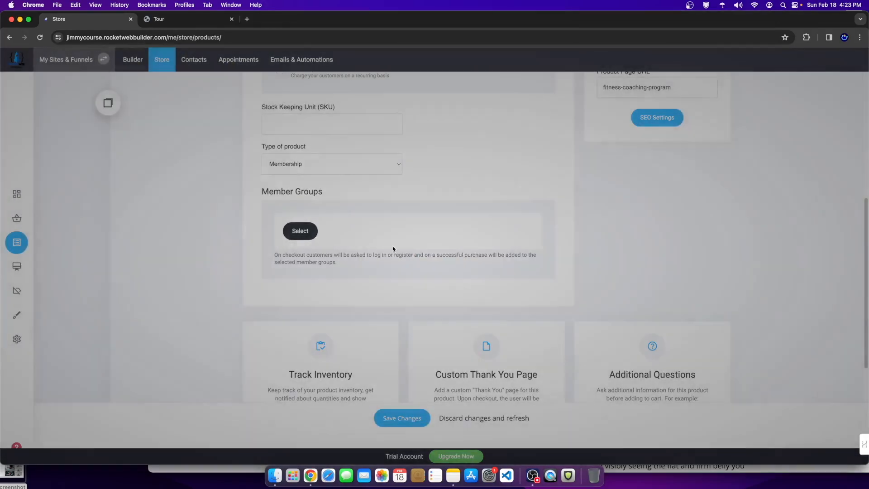
left_click(300, 229)
left_click(366, 130)
left_click(366, 146)
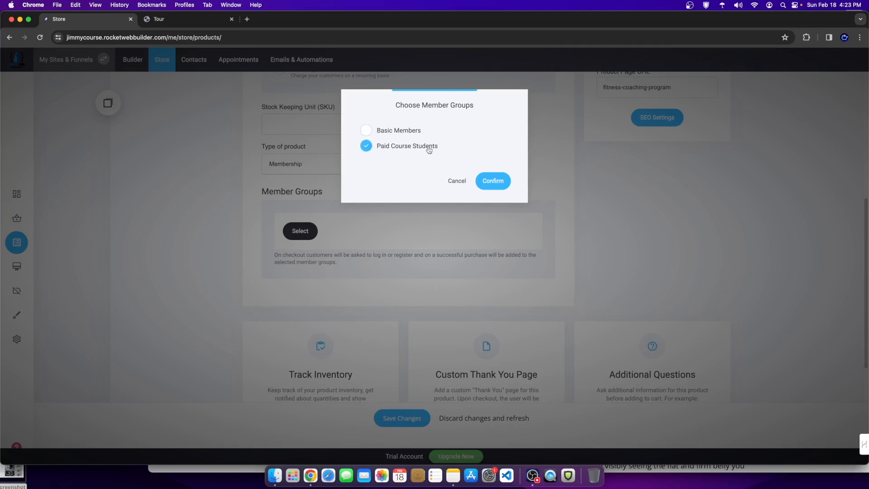
left_click(496, 179)
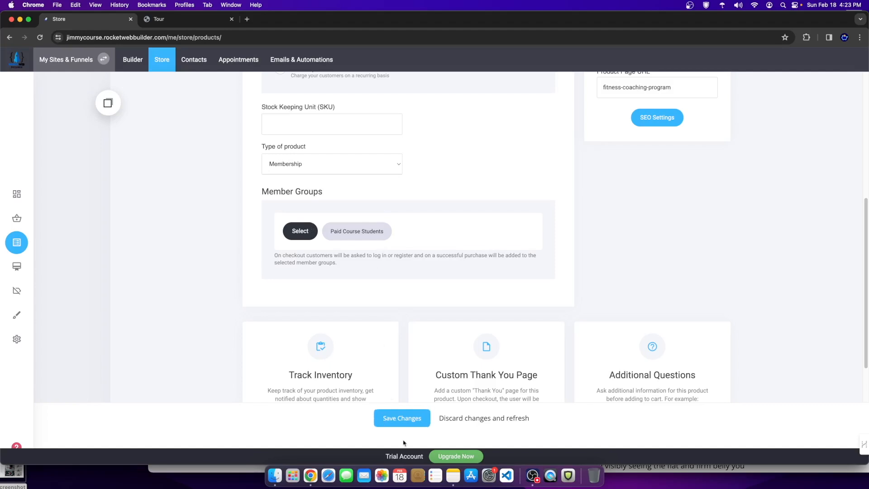
Step: Switch on the Custom Thank You Page option for the product
scroll(403, 337, "down", 4)
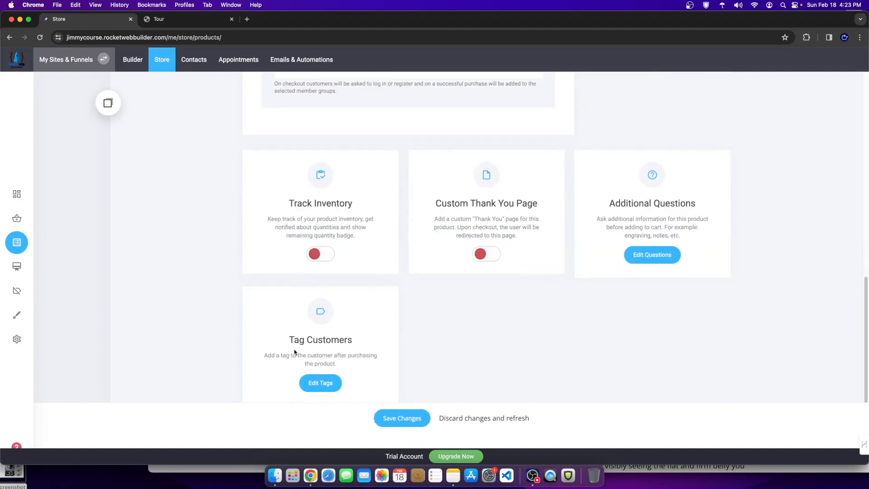
scroll(448, 328, "up", 2)
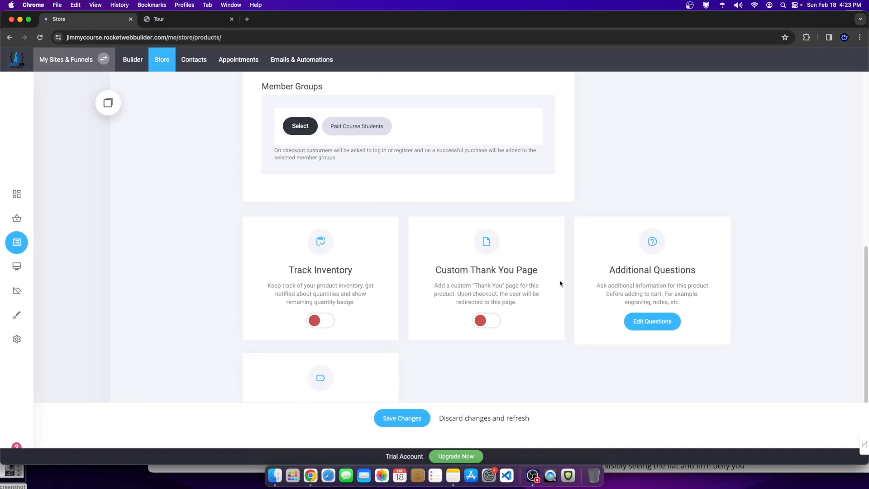
triple_click(536, 272)
left_click(534, 302)
left_click(484, 319)
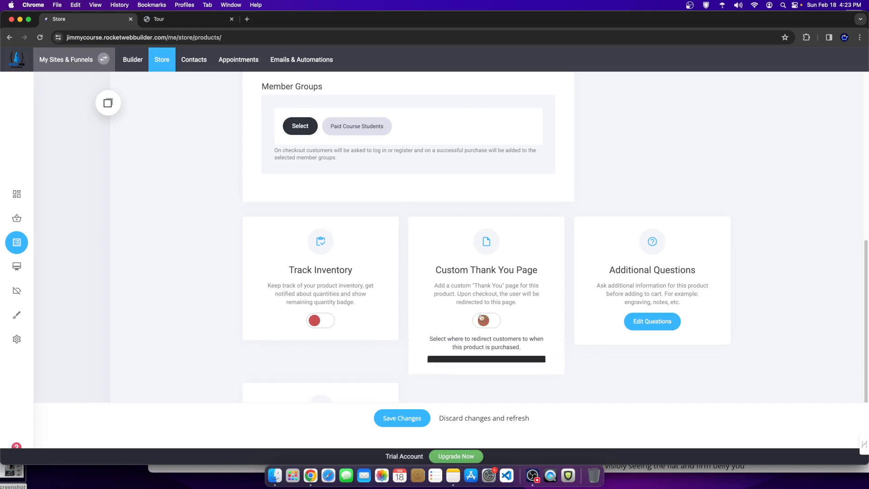
Step: Point the thank-you redirect to the Course Content page 'Body Weight Exercises - Content'
left_click(451, 370)
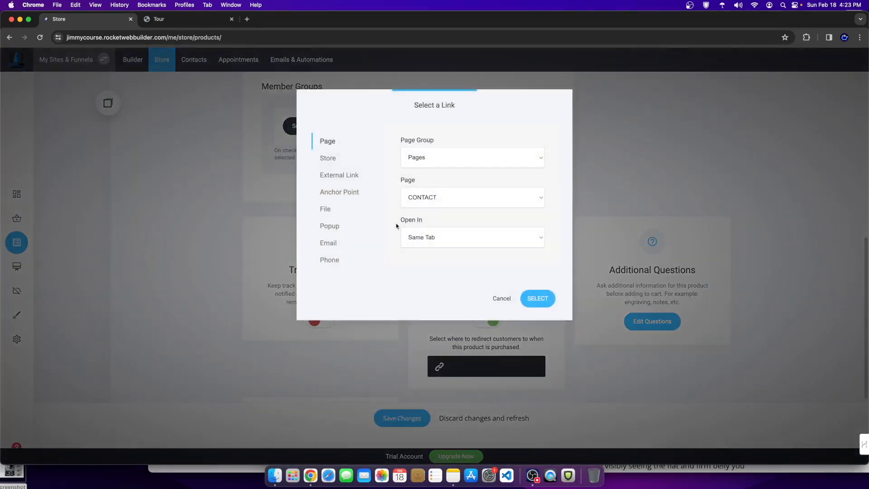
left_click(430, 197)
left_click(431, 171)
left_click(425, 157)
left_click(425, 168)
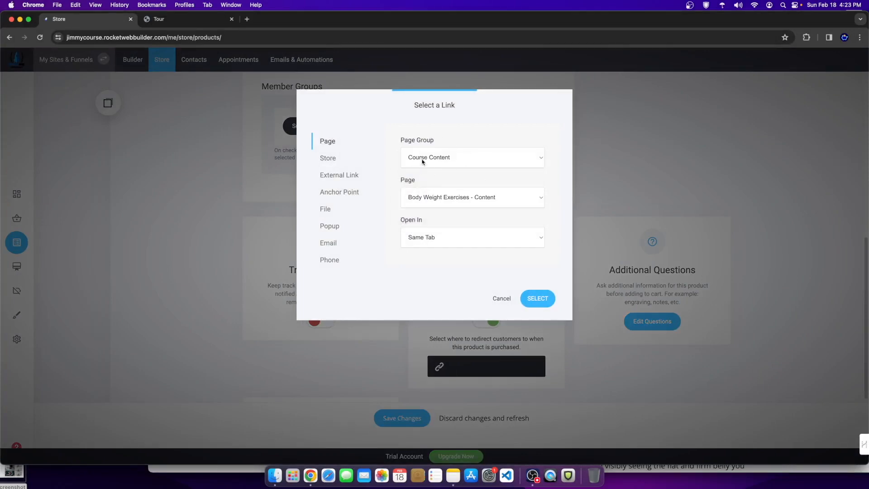
left_click(419, 198)
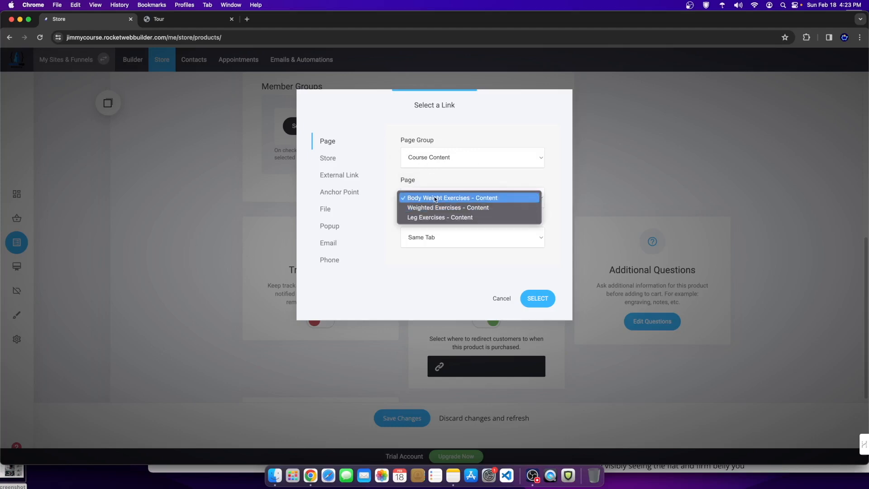
left_click(475, 198)
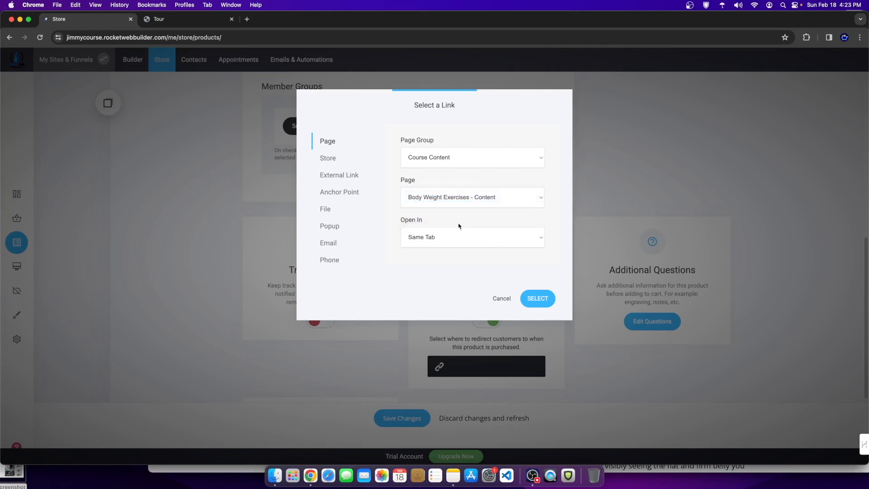
left_click(536, 298)
Step: Save the Fitness Coaching Program product changes and dismiss the saved confirmation
scroll(456, 326, "down", 3)
left_click(396, 425)
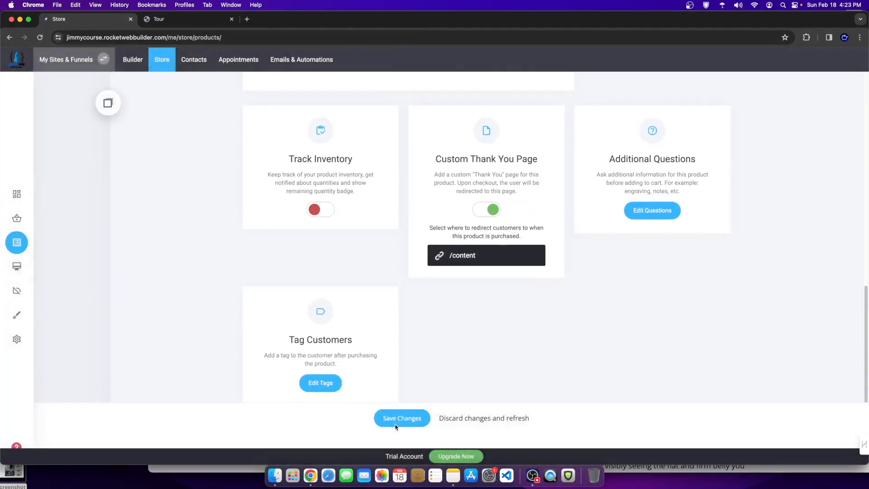
left_click(430, 258)
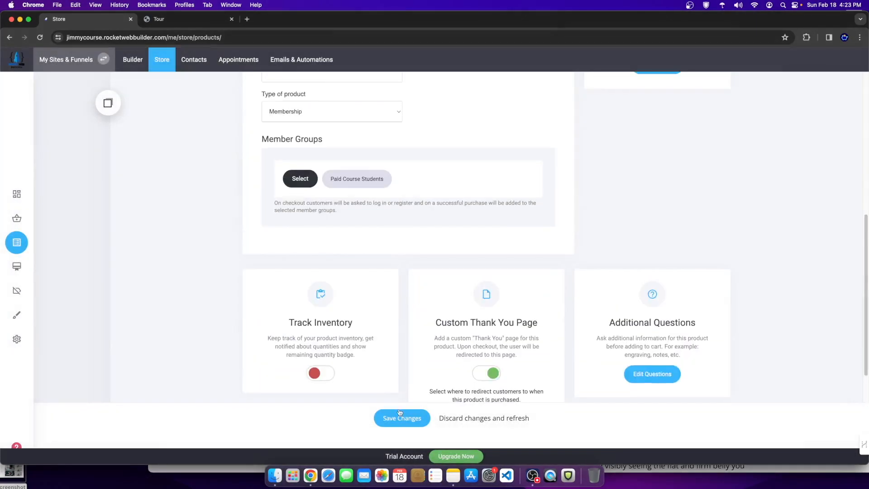
left_click(400, 417)
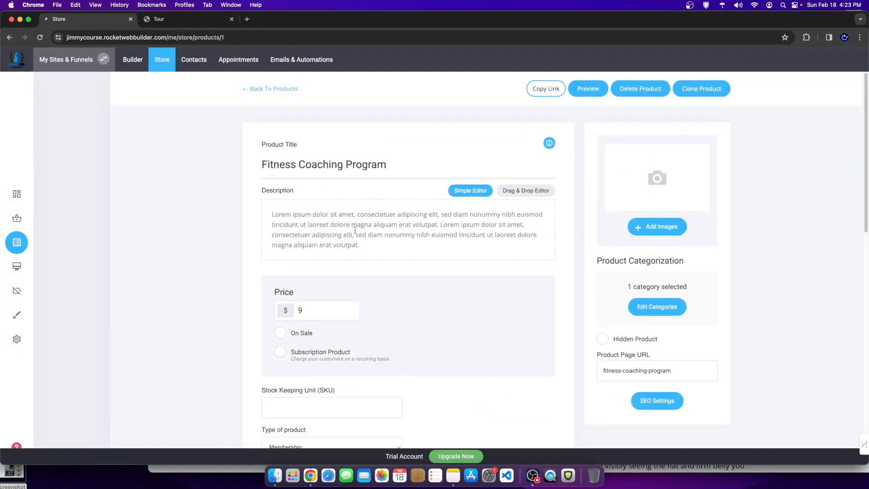
scroll(425, 345, "down", 7)
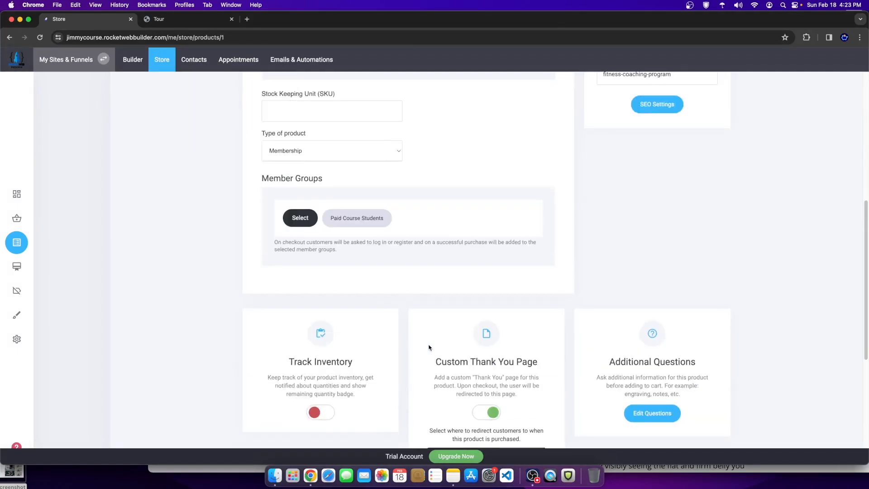
scroll(426, 346, "down", 5)
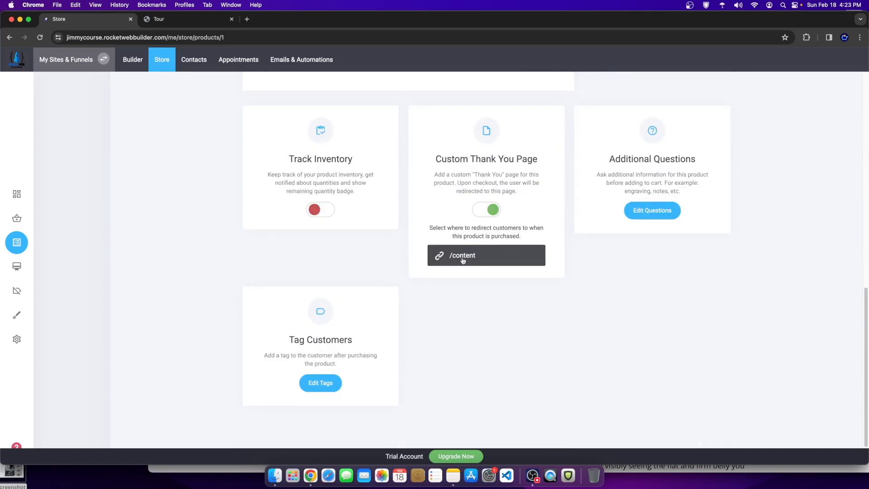
scroll(451, 257, "up", 12)
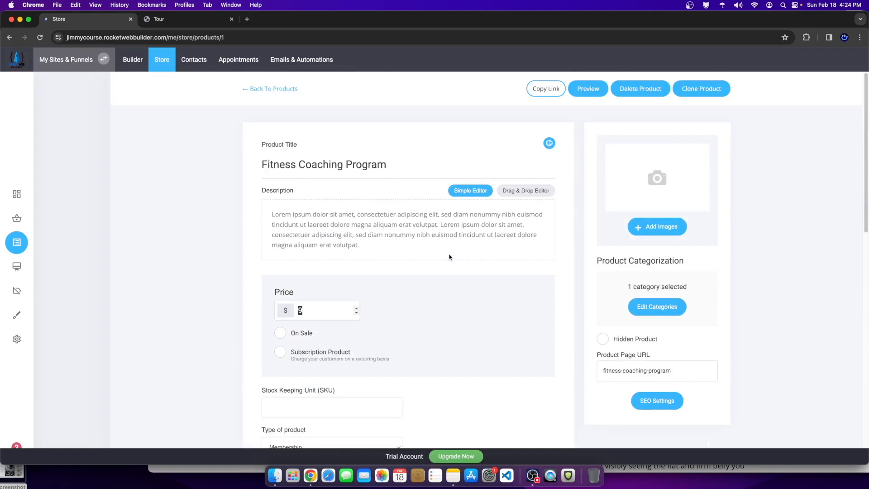
Step: Go back to Products and cancel the Add Product type chooser without adding anything
left_click(274, 89)
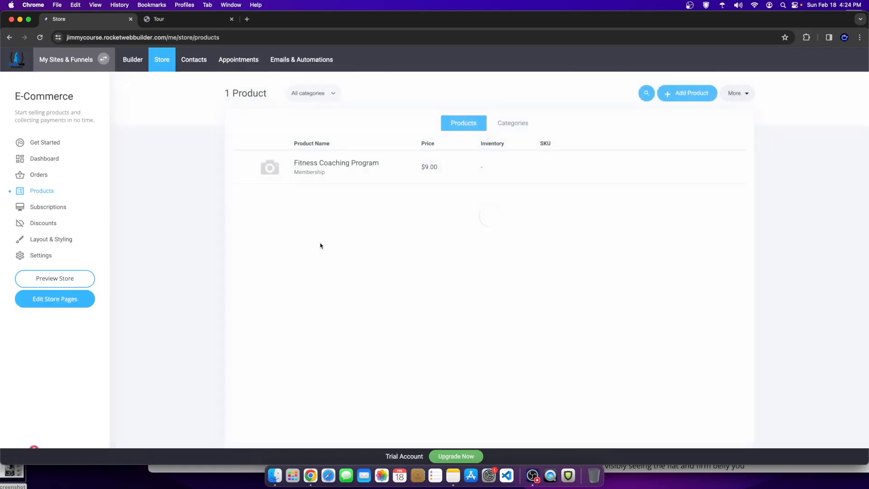
left_click(690, 94)
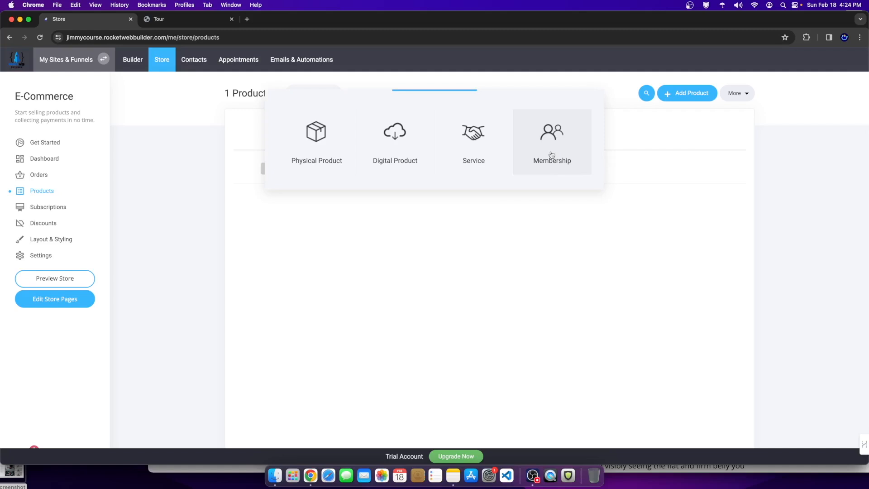
left_click(634, 212)
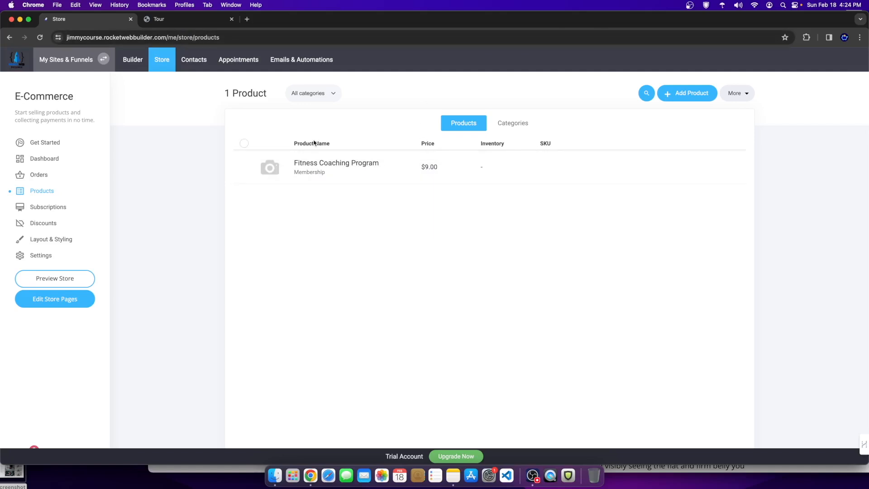
Step: Review the Fitness Coaching Program product, then return to the Products list
left_click(424, 167)
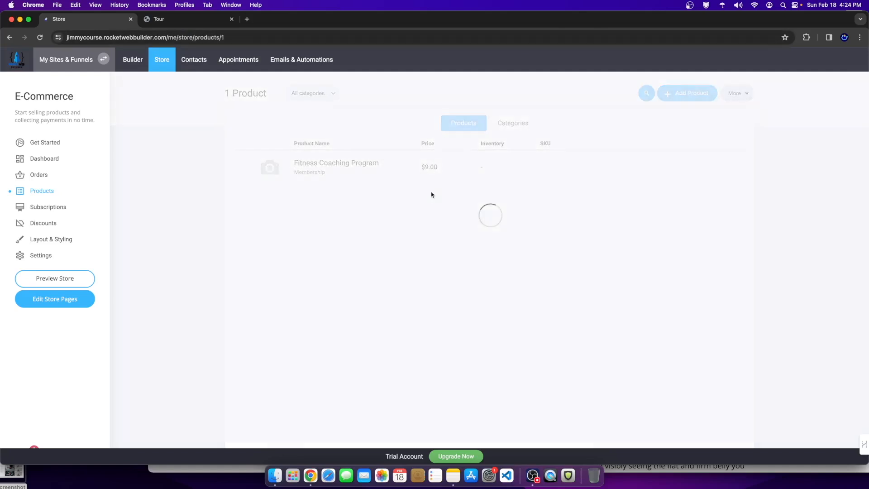
scroll(342, 310, "down", 5)
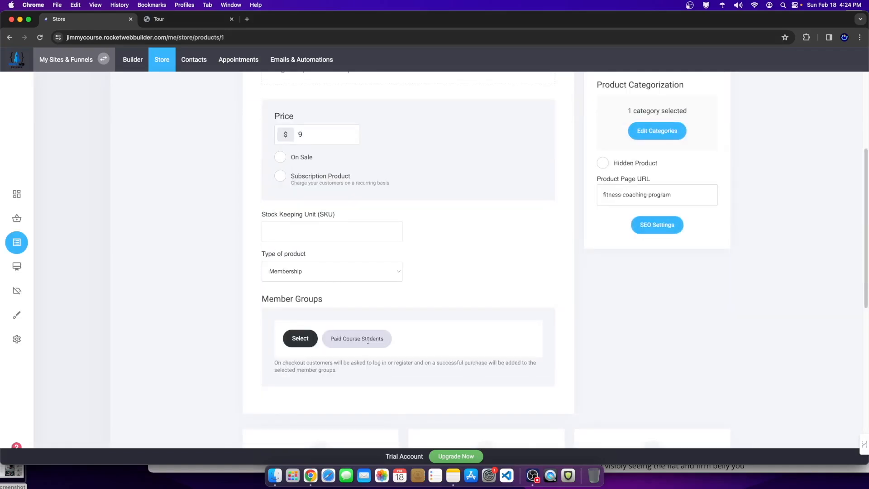
scroll(363, 340, "up", 5)
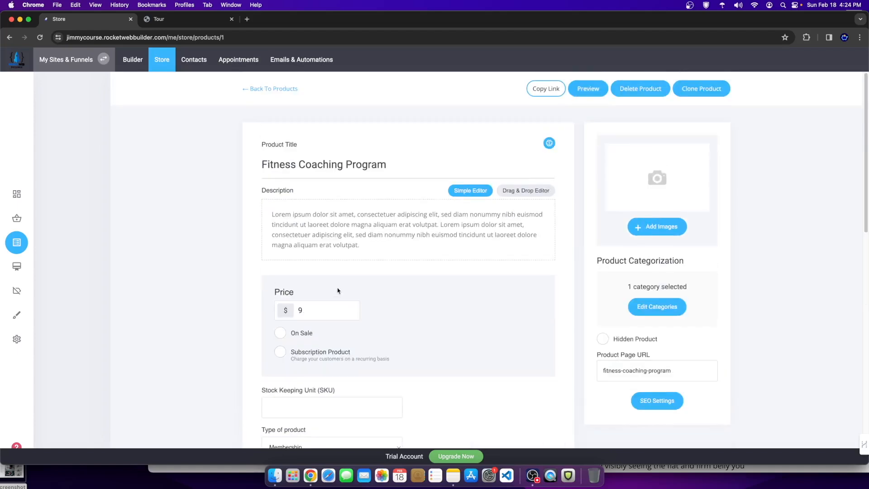
left_click(275, 89)
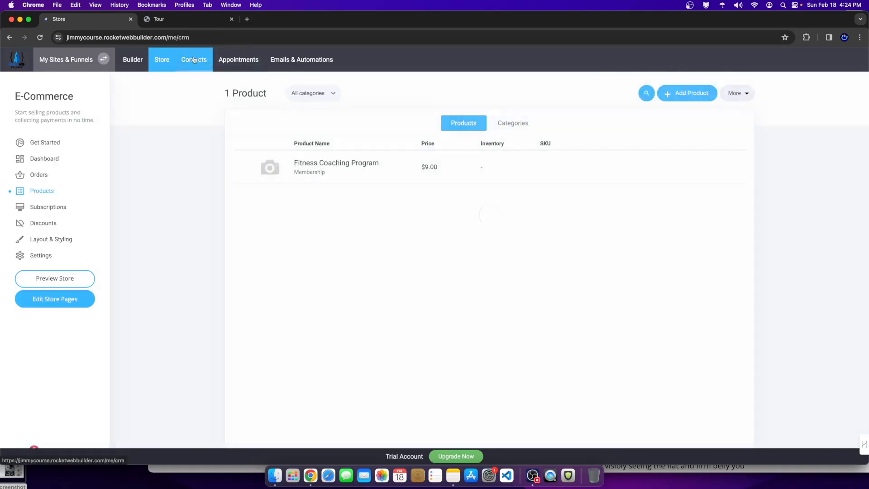
Step: View the Contacts member groups, cancel an Add Member Group dialog, and return to the store
left_click(186, 63)
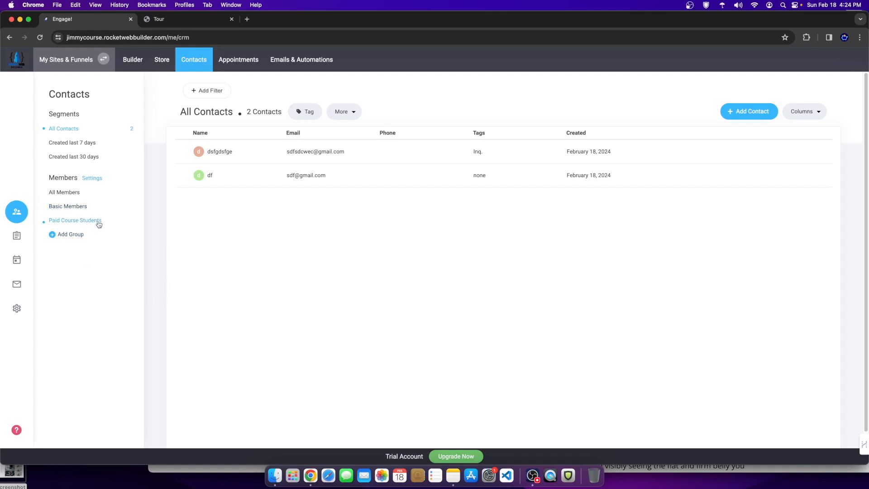
left_click(77, 235)
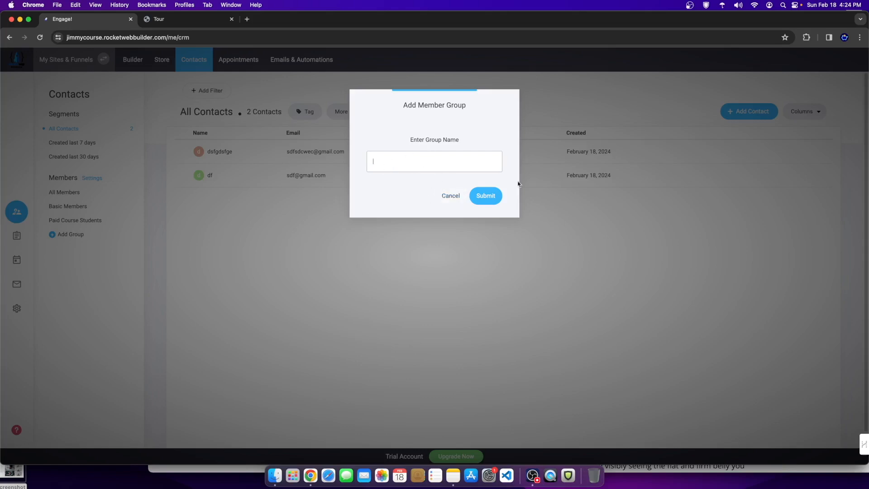
left_click(450, 195)
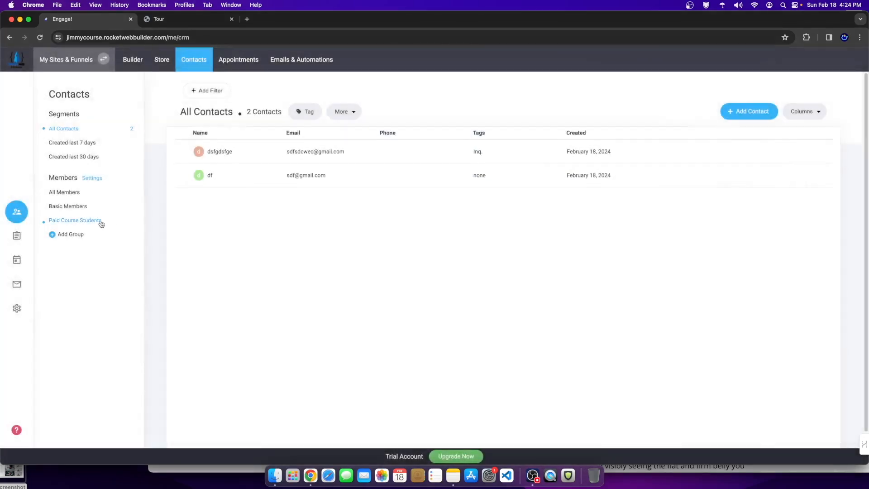
left_click(161, 60)
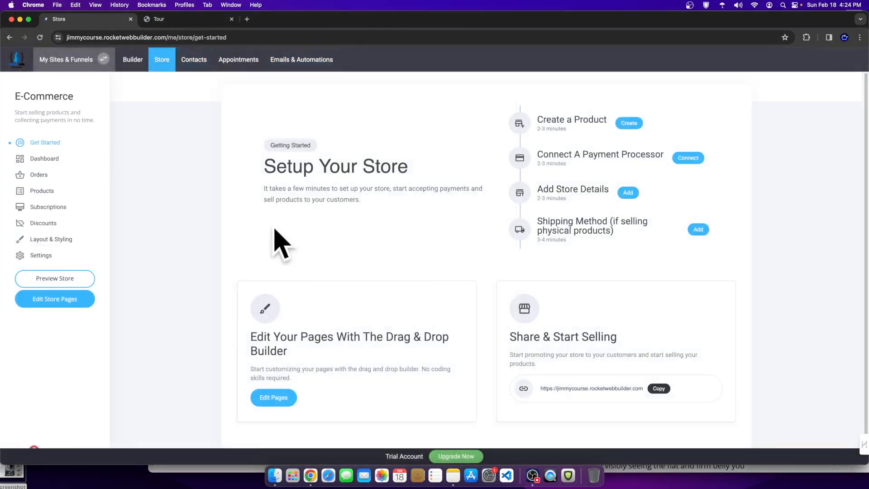
Step: Open Fitness Coaching Program and view its Member Groups selection without changing it
left_click(43, 190)
left_click(318, 167)
scroll(444, 252, "down", 5)
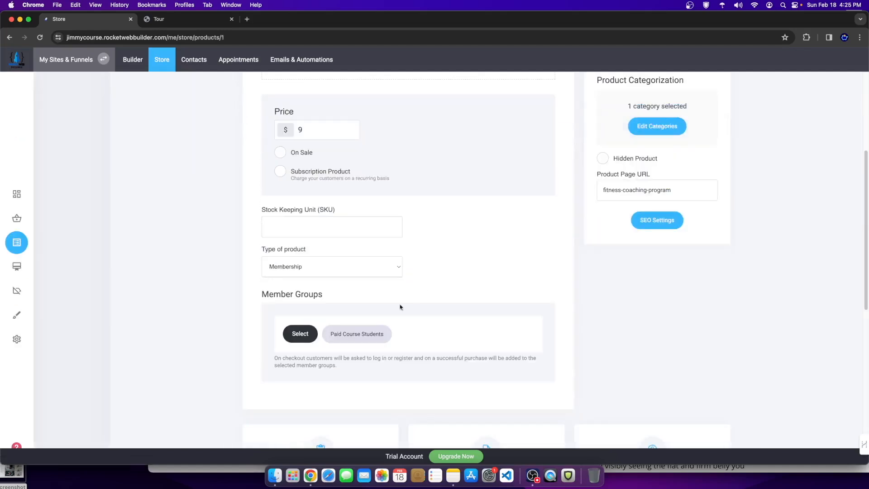
left_click(308, 329)
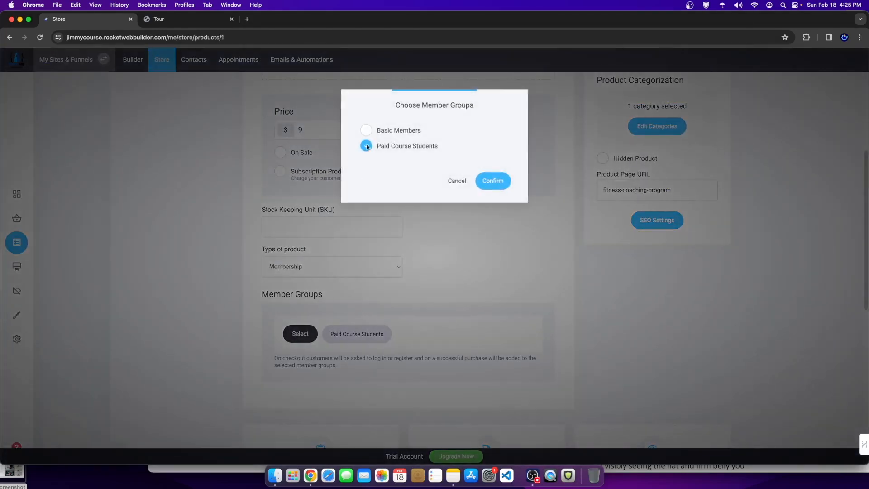
left_click(456, 180)
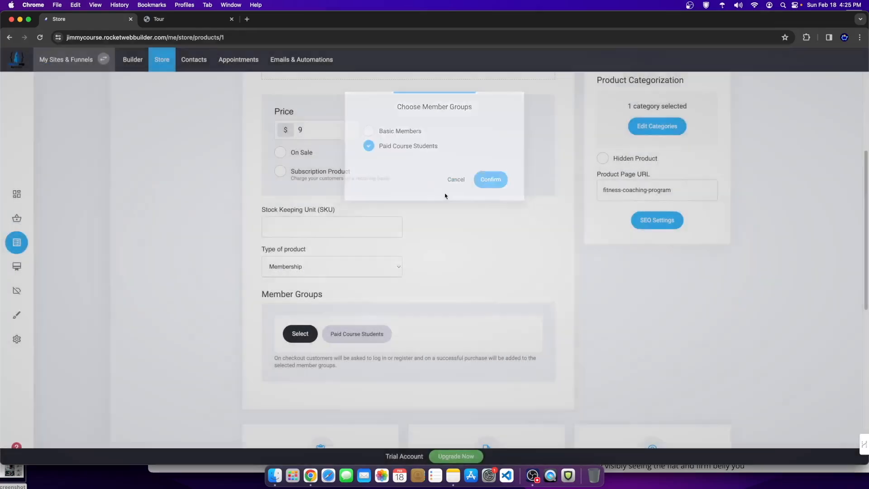
Step: Scroll through the product settings, then go back to the Products list
scroll(494, 337, "down", 1)
scroll(494, 336, "down", 4)
scroll(450, 360, "up", 9)
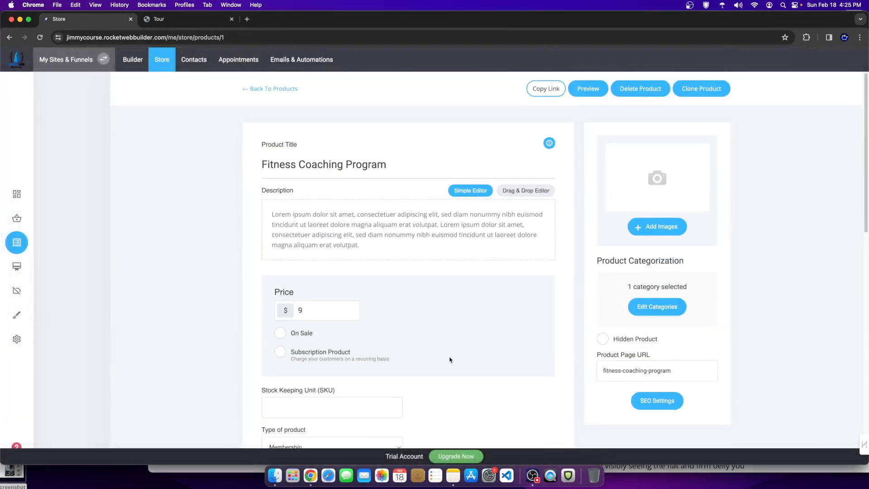
scroll(382, 233, "down", 6)
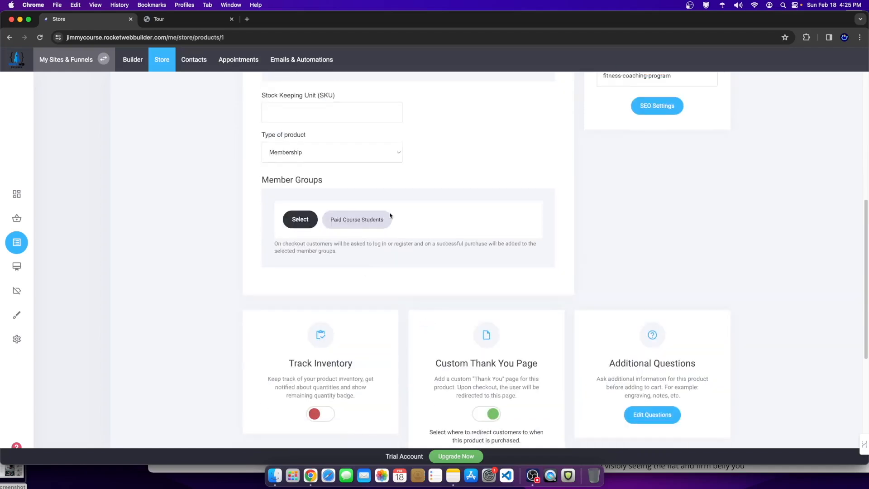
scroll(380, 257, "up", 6)
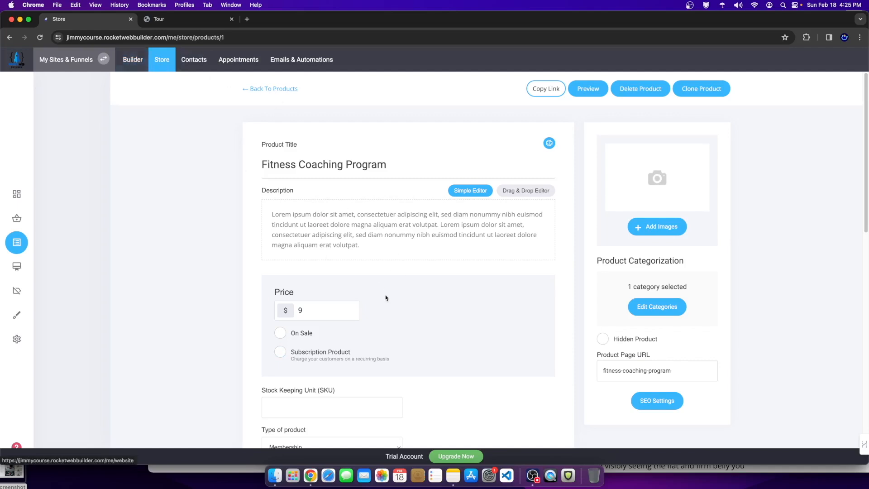
scroll(402, 307, "down", 2)
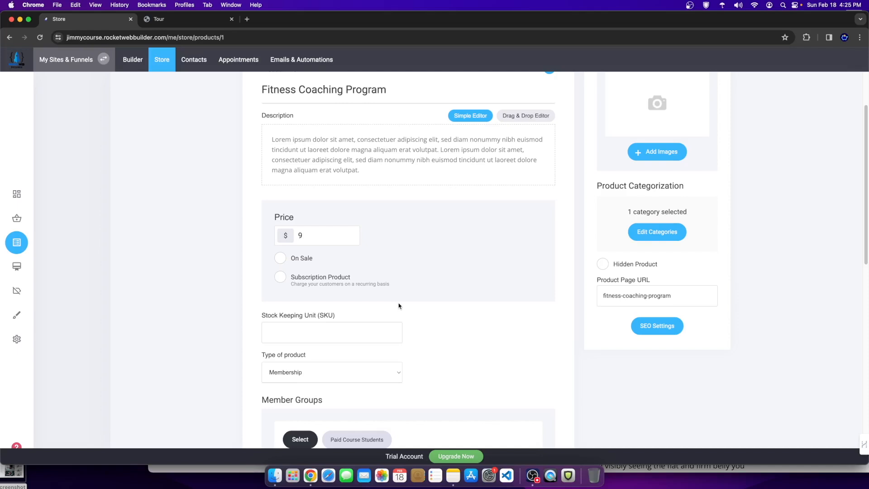
scroll(399, 282, "down", 3)
scroll(271, 206, "up", 5)
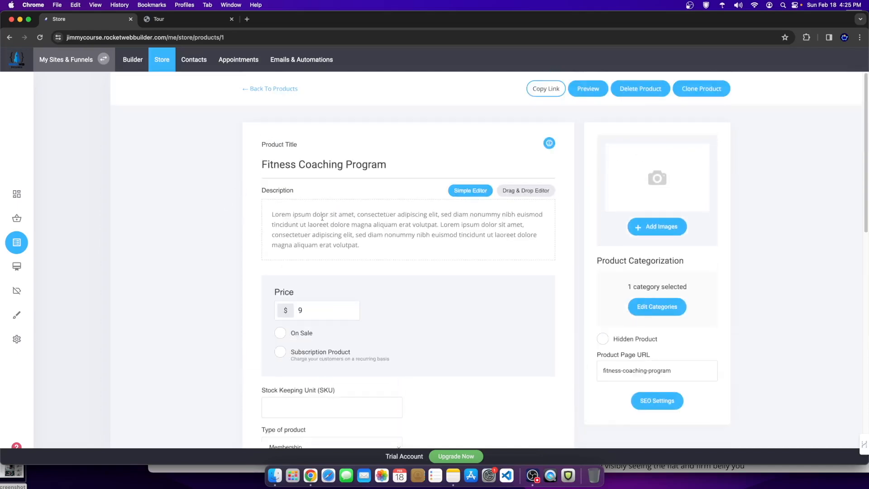
left_click(271, 90)
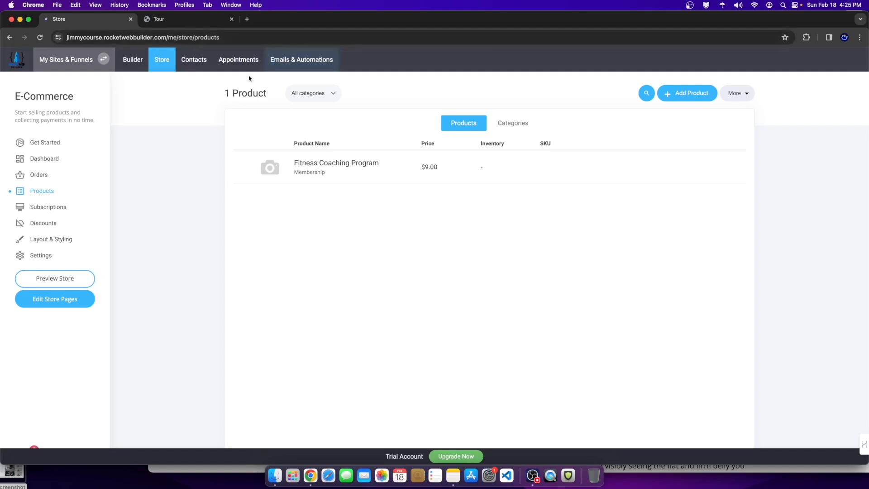
Step: Confirm Paid Course Students has 0 members in Contacts, then switch to the Builder
left_click(194, 60)
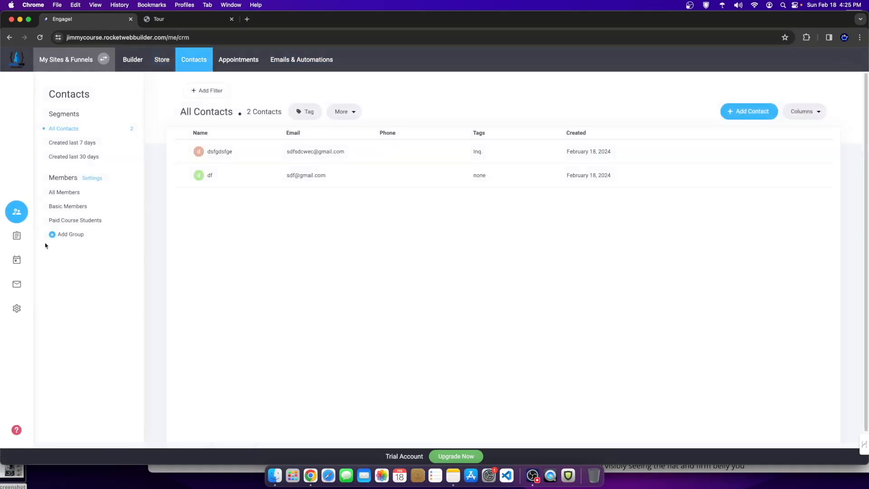
left_click(98, 223)
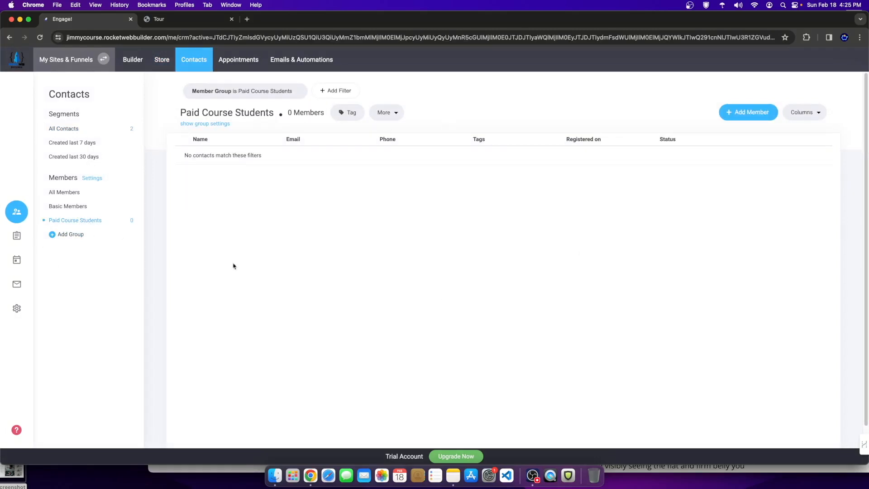
left_click(133, 59)
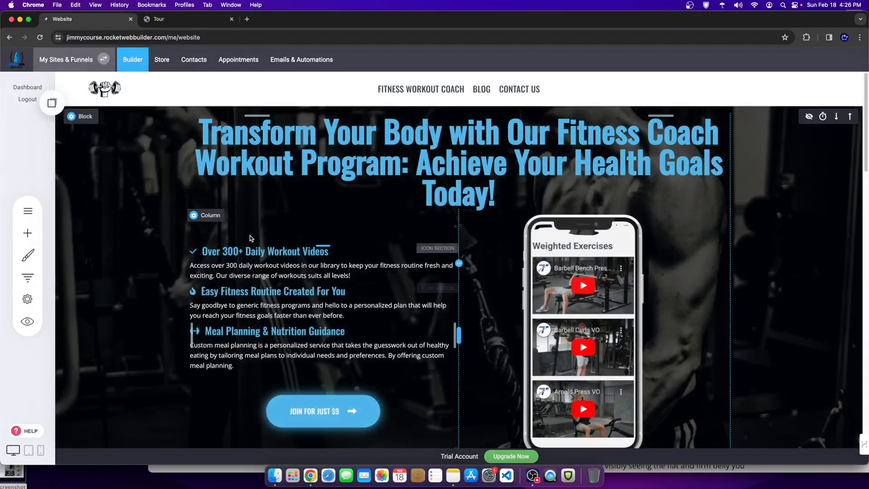
Step: Open the Fitness Workout Coach page in the editor and show its empty Popups list
scroll(316, 271, "down", 3)
scroll(242, 278, "up", 3)
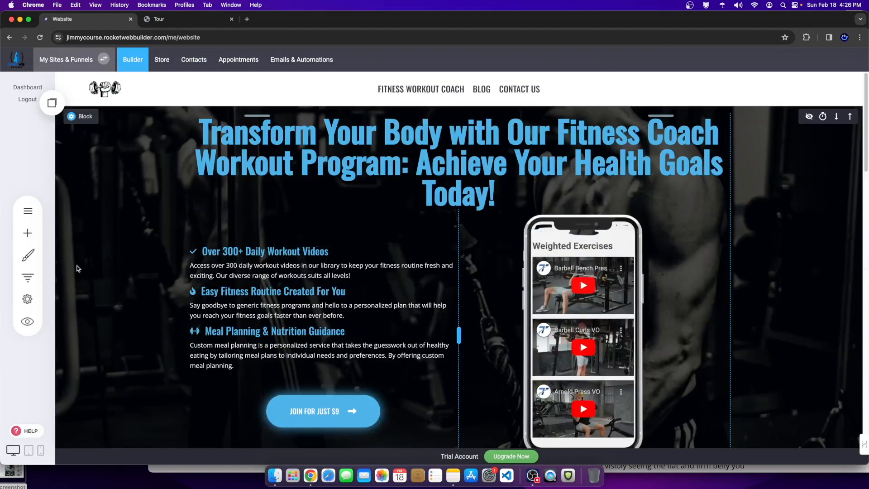
left_click(27, 210)
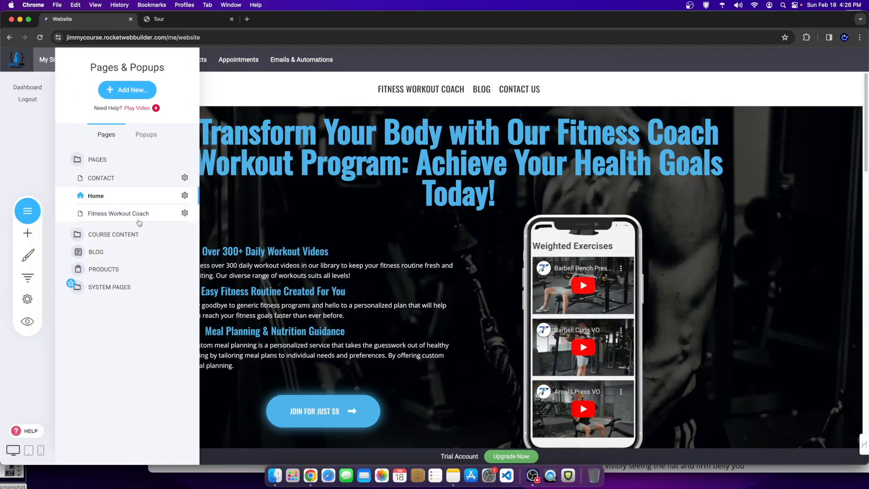
left_click(138, 220)
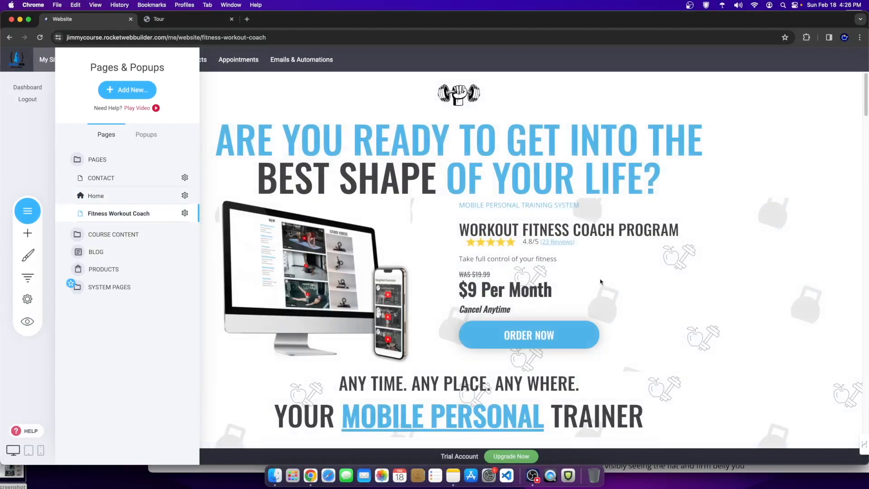
left_click(600, 281)
mouse_move(533, 338)
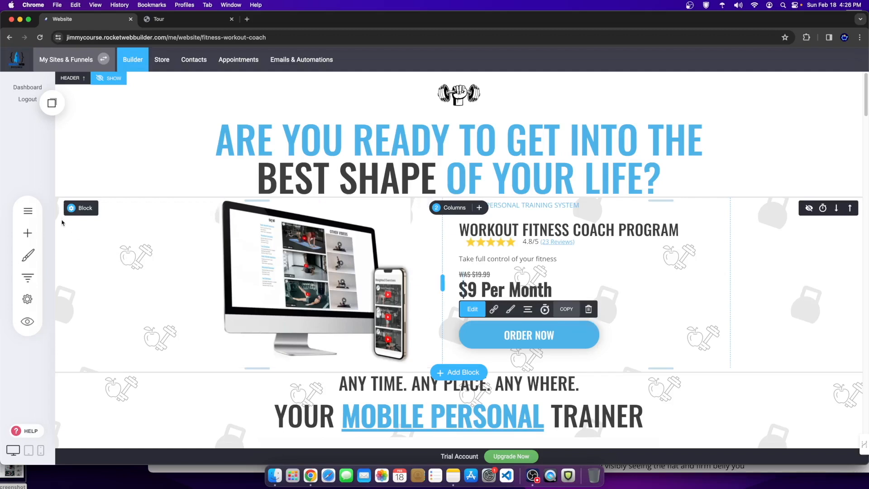
left_click(25, 211)
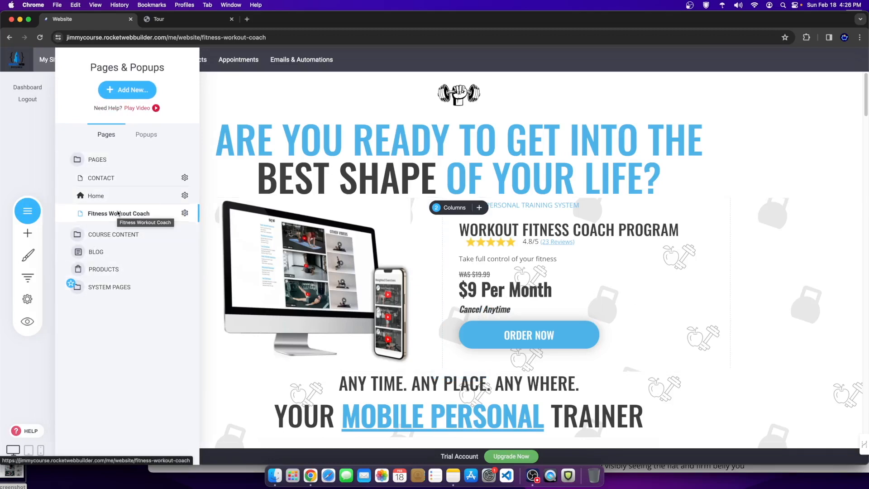
left_click(144, 135)
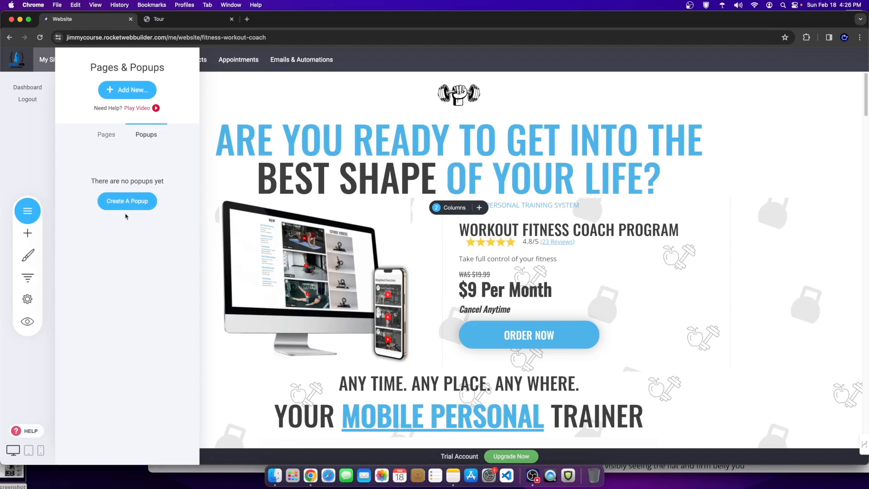
Step: Create a new popup from the lower template in the Checkout category
left_click(129, 201)
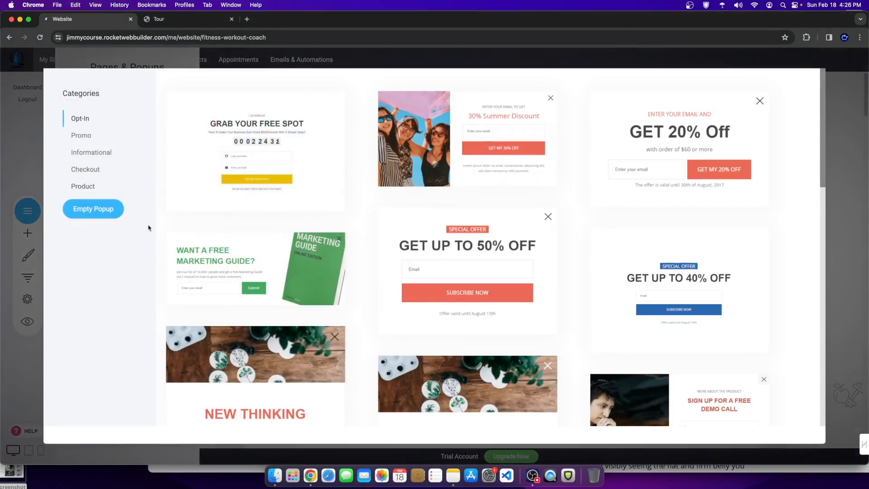
left_click(86, 170)
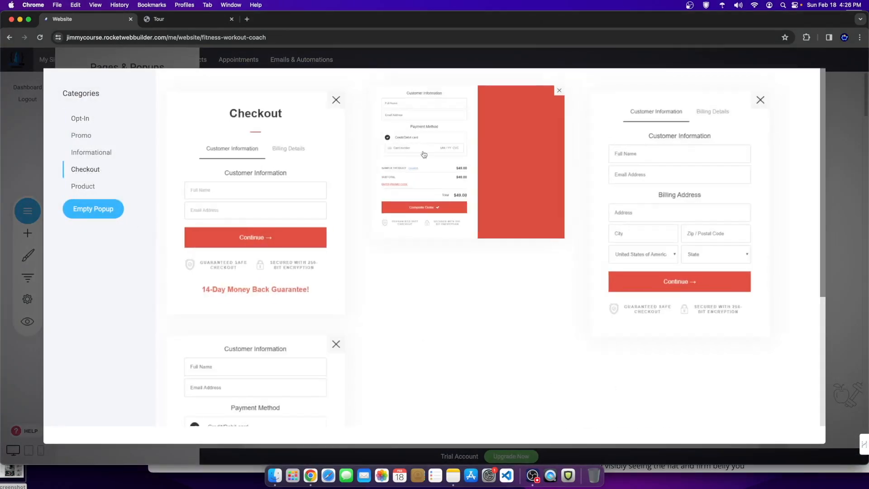
scroll(651, 316, "down", 4)
scroll(376, 394, "up", 4)
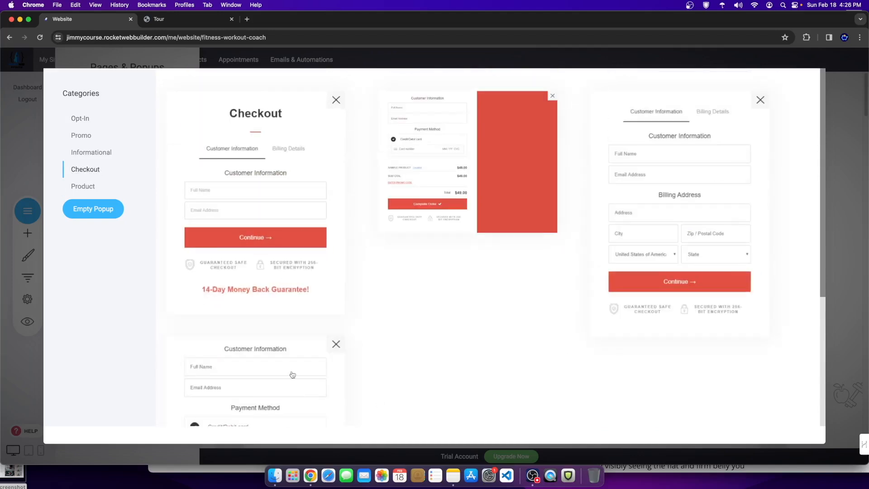
scroll(291, 374, "down", 4)
left_click(272, 324)
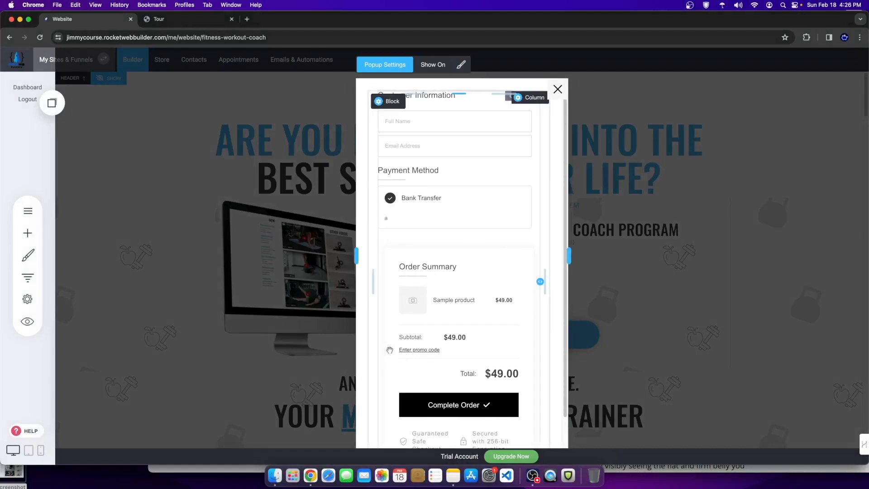
Step: Set the checkout form's product to Fitness Coaching Program
left_click(478, 202)
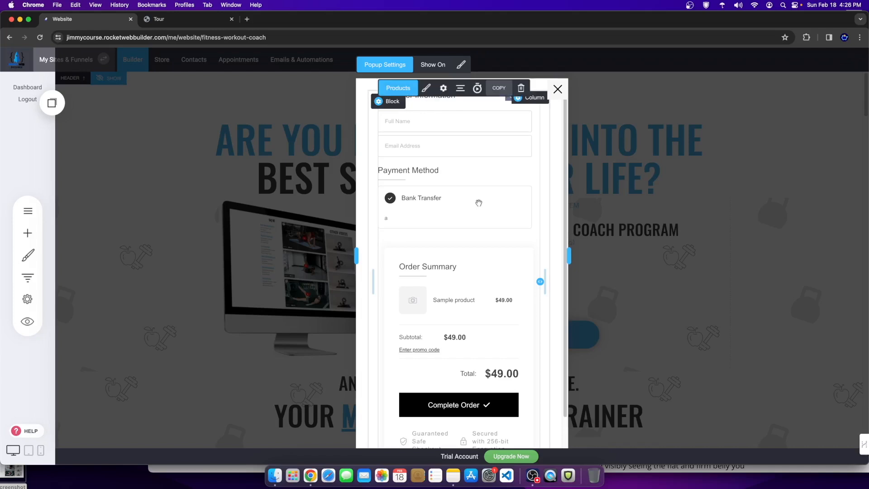
left_click(398, 89)
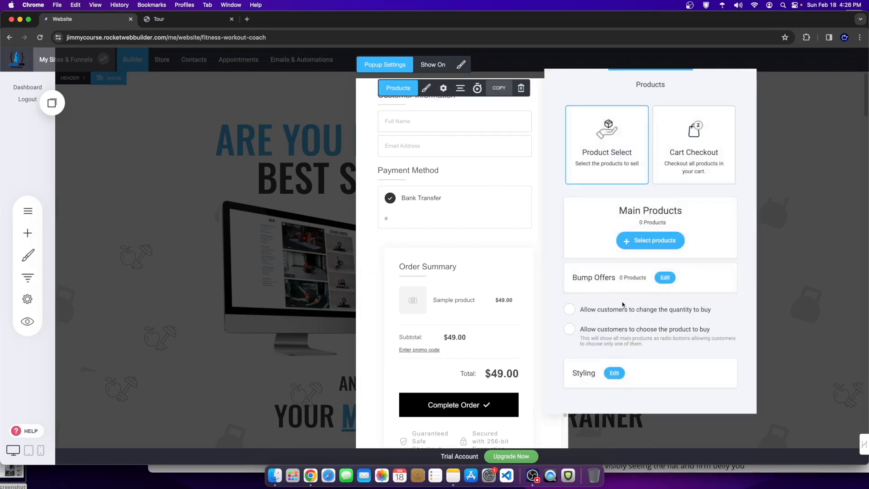
left_click(659, 241)
left_click(367, 130)
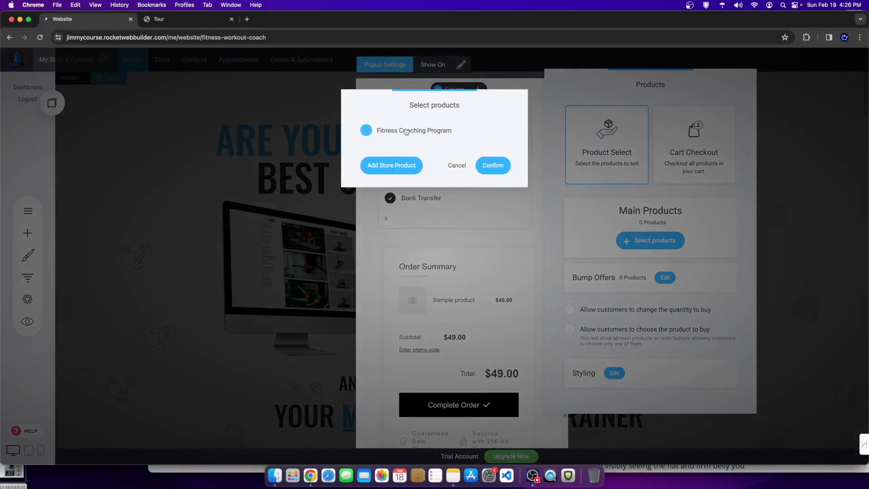
left_click(363, 131)
left_click(493, 165)
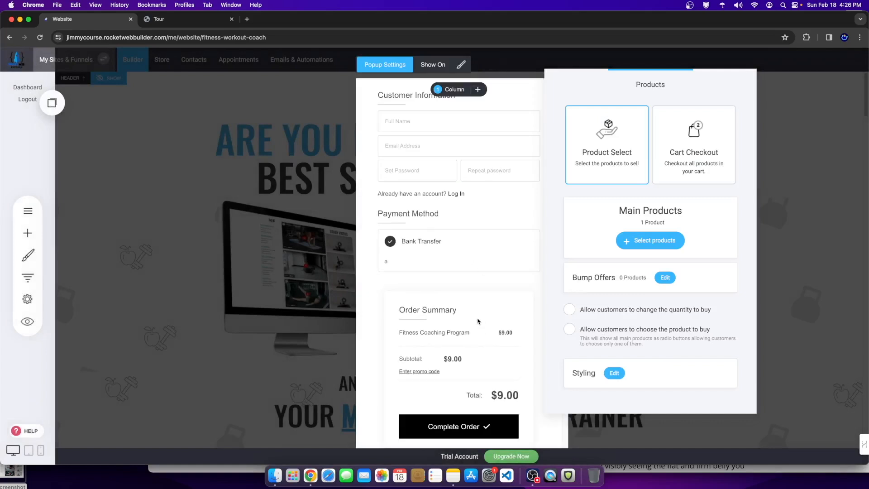
left_click(477, 321)
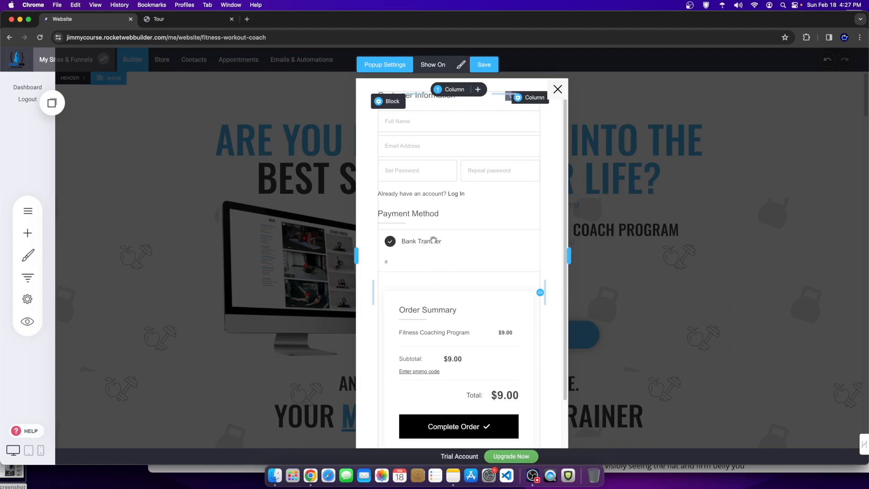
Step: Save the checkout popup and bring up its Show On page choices
scroll(439, 286, "down", 3)
scroll(444, 292, "up", 3)
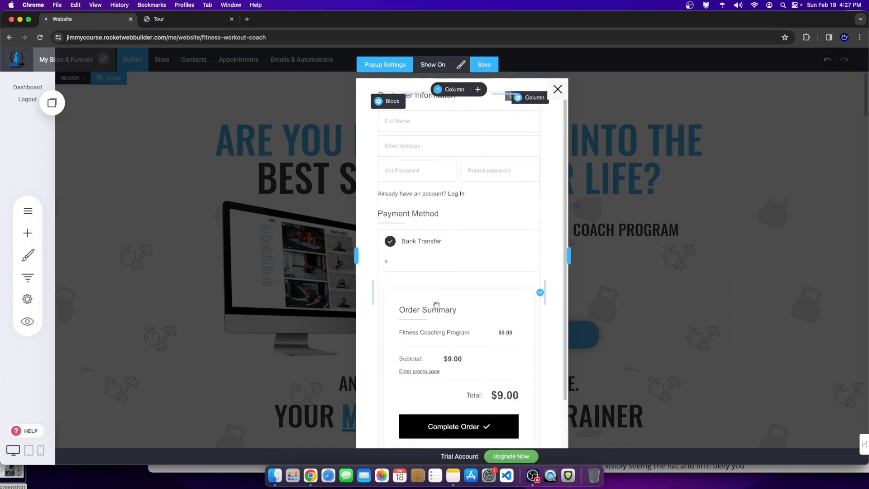
left_click(481, 65)
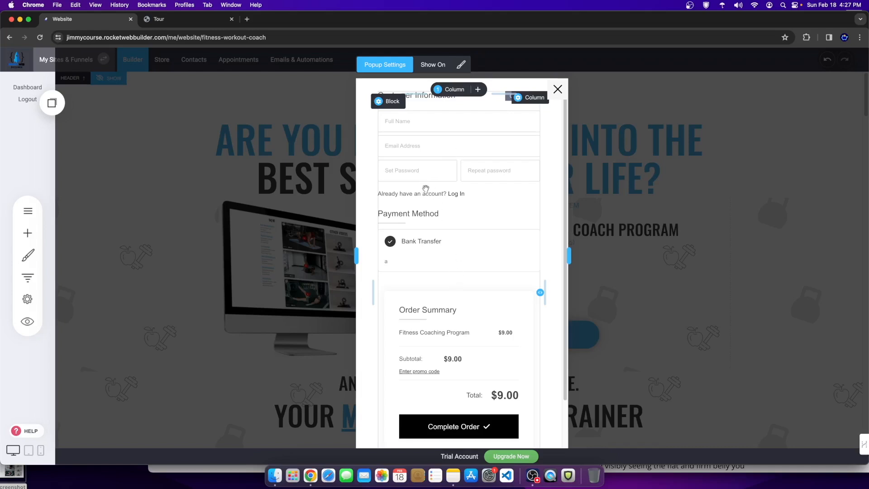
scroll(462, 334, "down", 3)
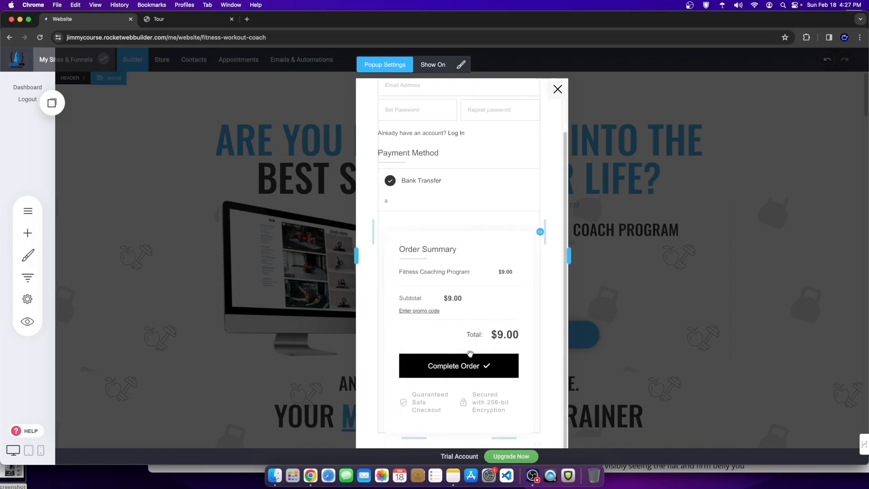
scroll(514, 281, "up", 3)
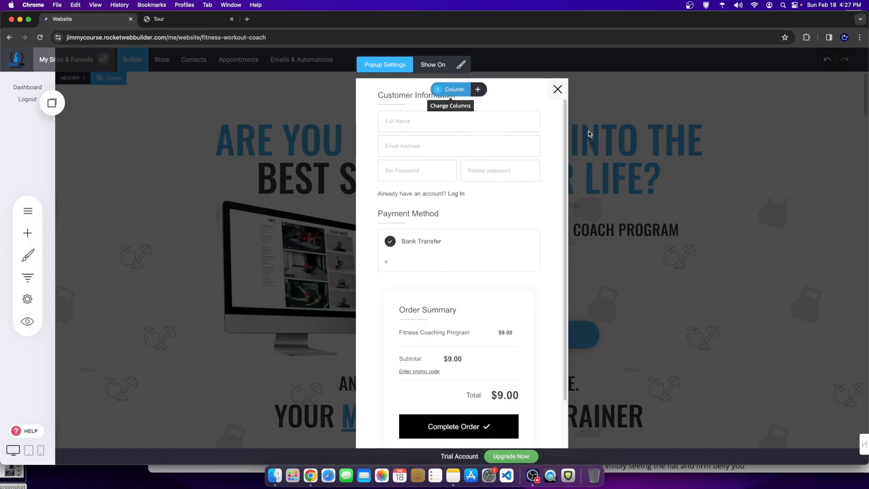
left_click(432, 67)
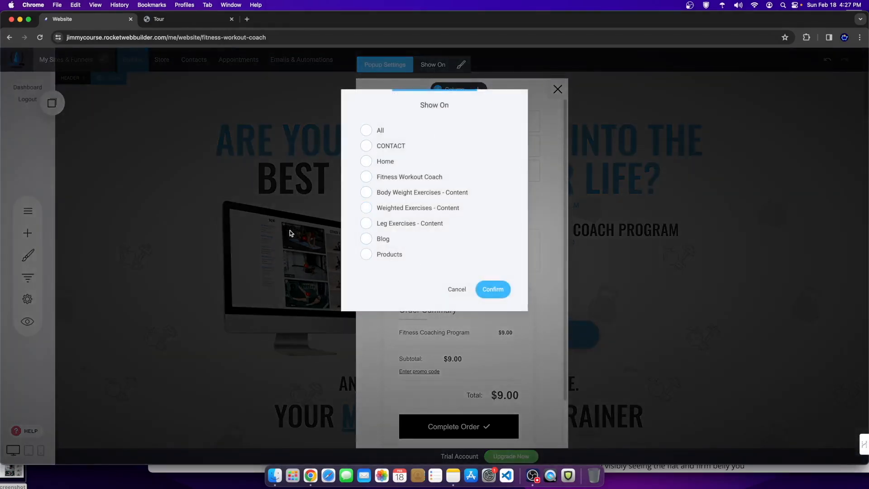
Step: Rename the popup to FITNESS COACHING PAYMENT POPUP, save it, and close it
left_click(457, 289)
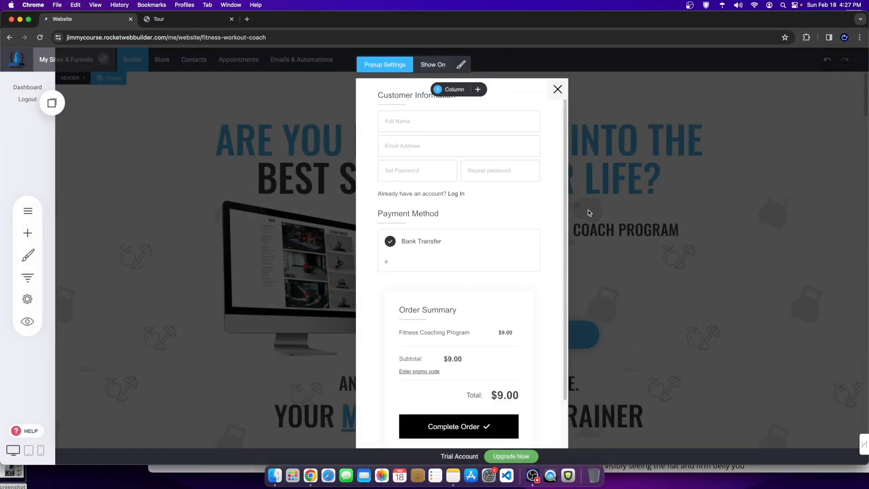
left_click(391, 65)
left_click_drag(389, 244, 353, 240)
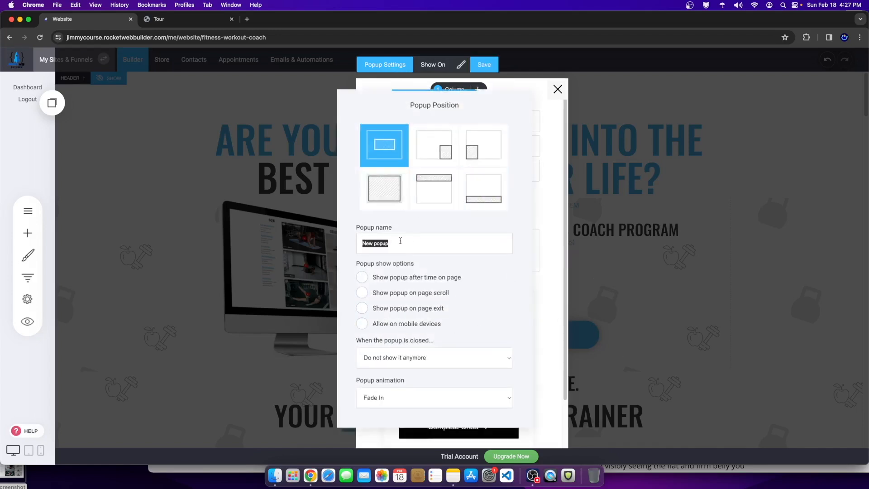
type("Fl")
type("TNESS COACHING PAYMENT POPUP")
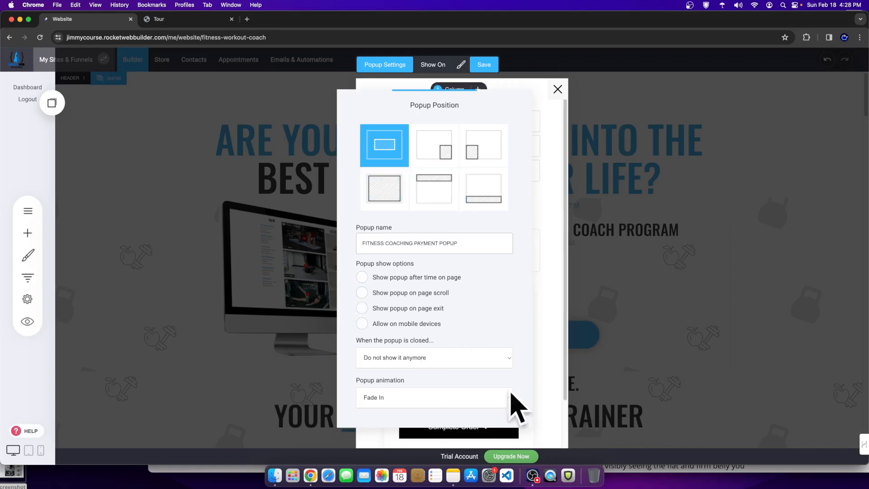
left_click(545, 283)
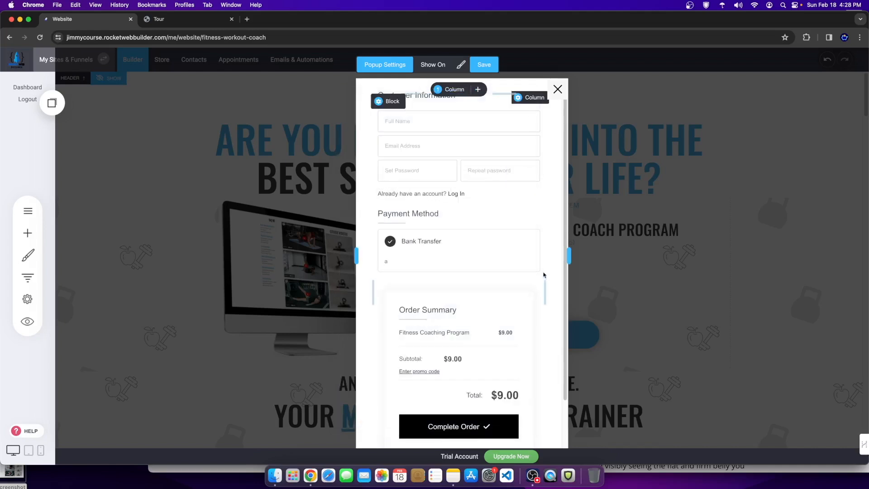
left_click(491, 68)
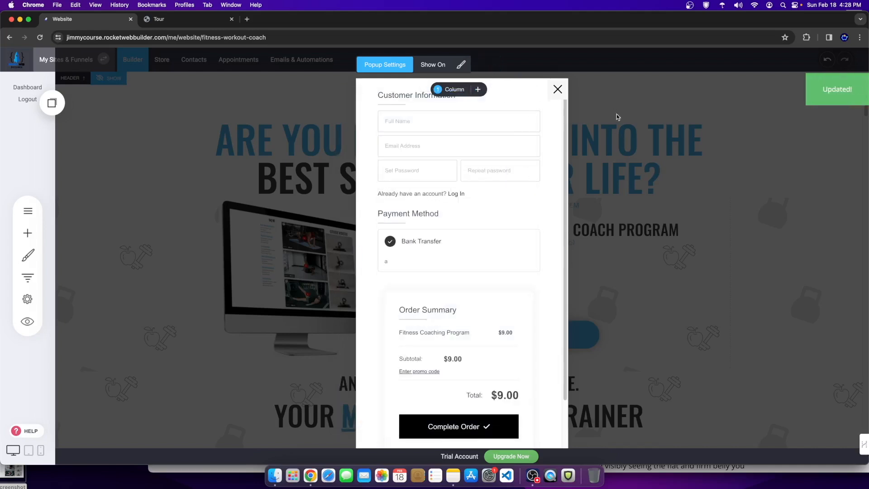
left_click(558, 88)
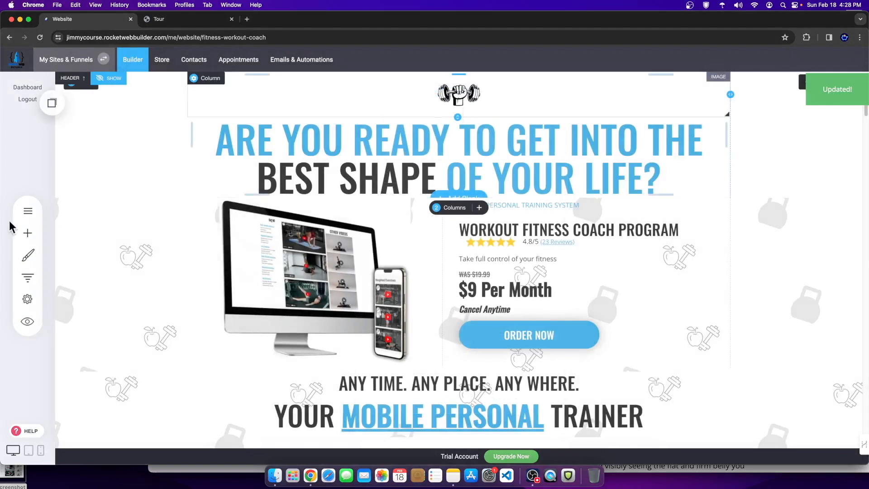
Step: Check that the new popup appears in the Pages & Popups Popups list
left_click(27, 210)
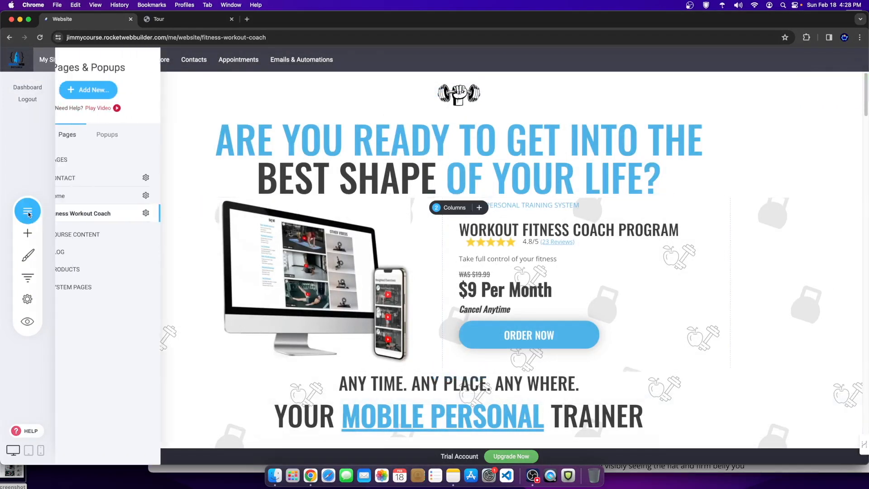
left_click(145, 135)
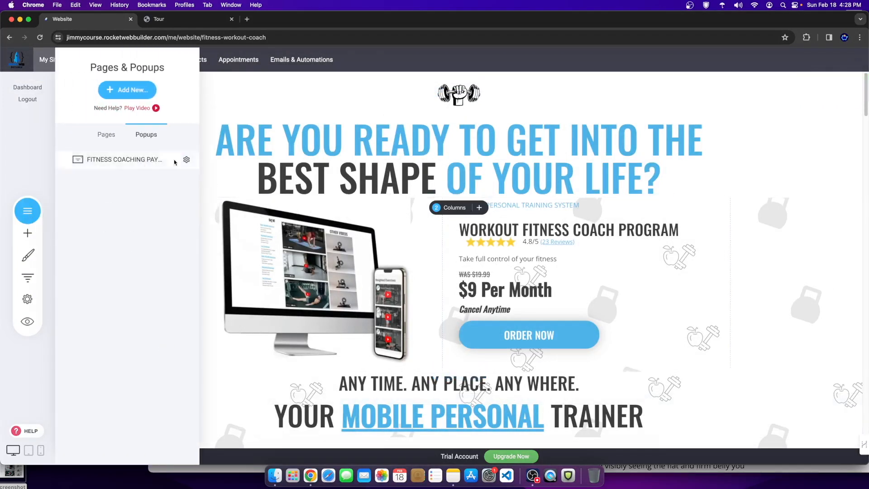
left_click(559, 299)
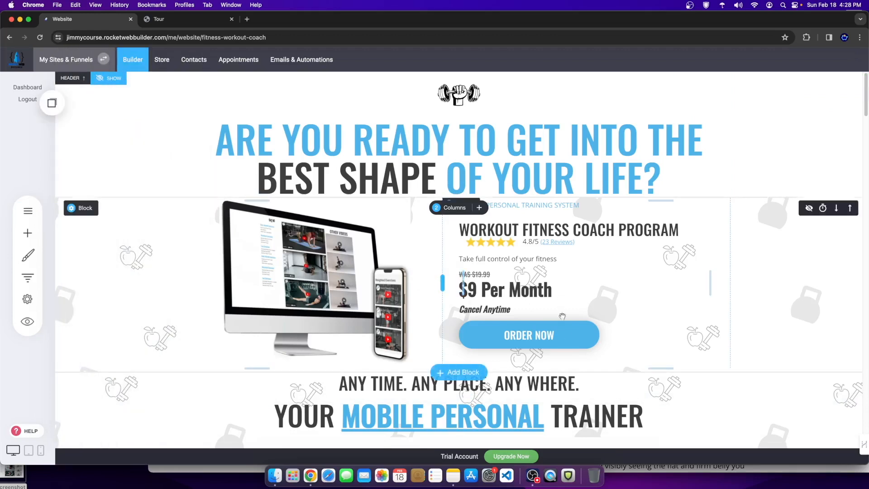
Step: Link the ORDER NOW button to FITNESS COACHING PAYMENT POPUP
left_click(513, 335)
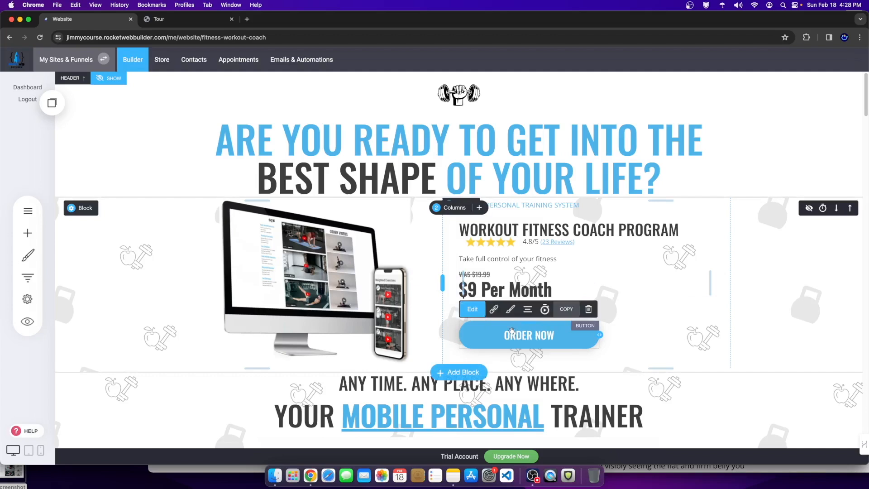
left_click(495, 310)
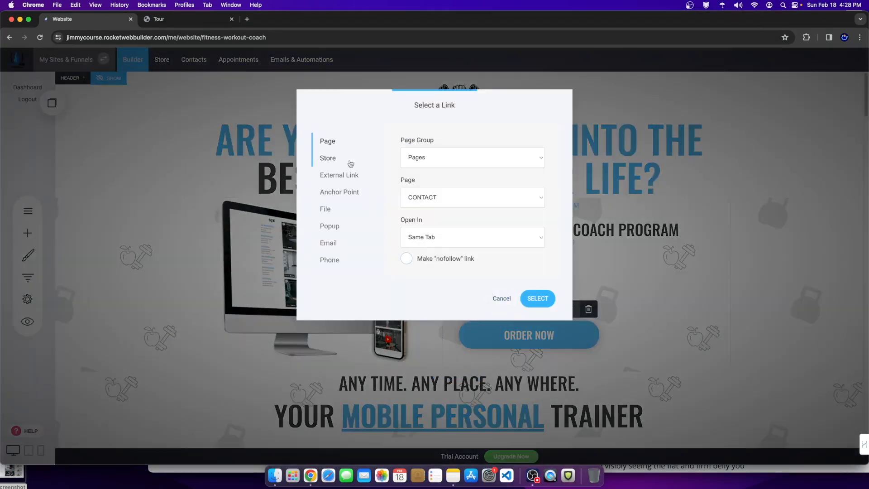
left_click(448, 158)
left_click(459, 157)
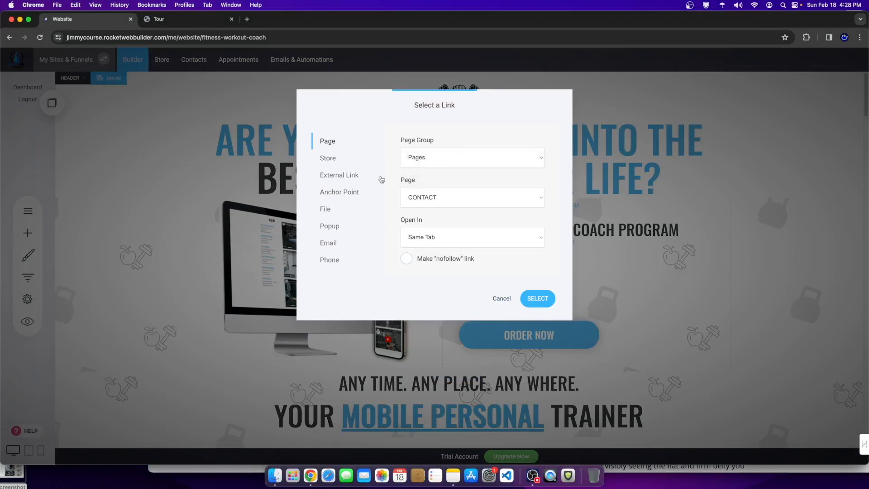
left_click(331, 229)
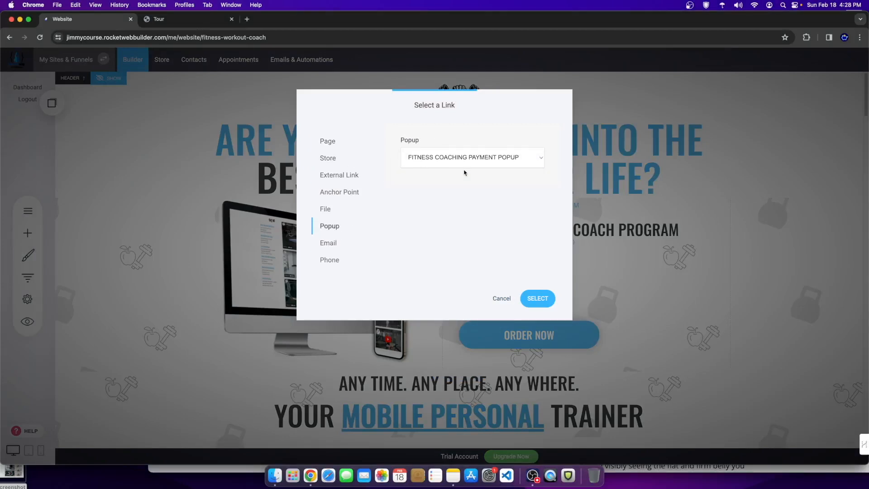
left_click(484, 159)
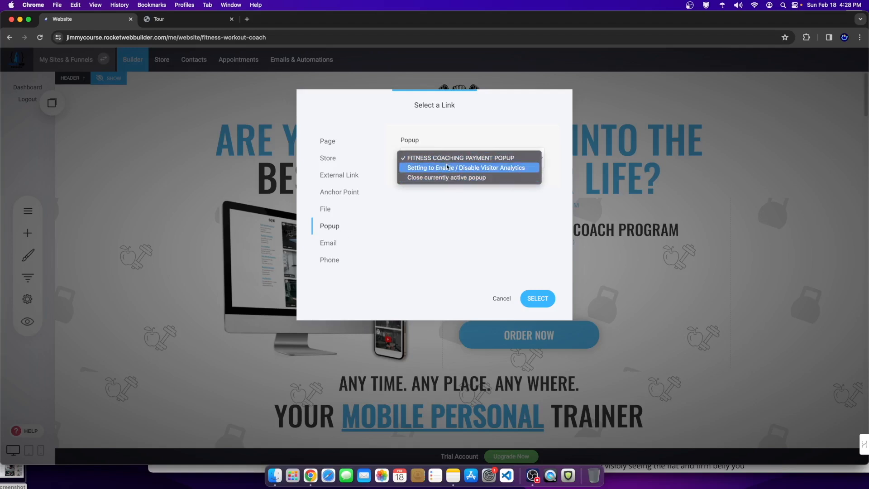
left_click(466, 160)
left_click(537, 298)
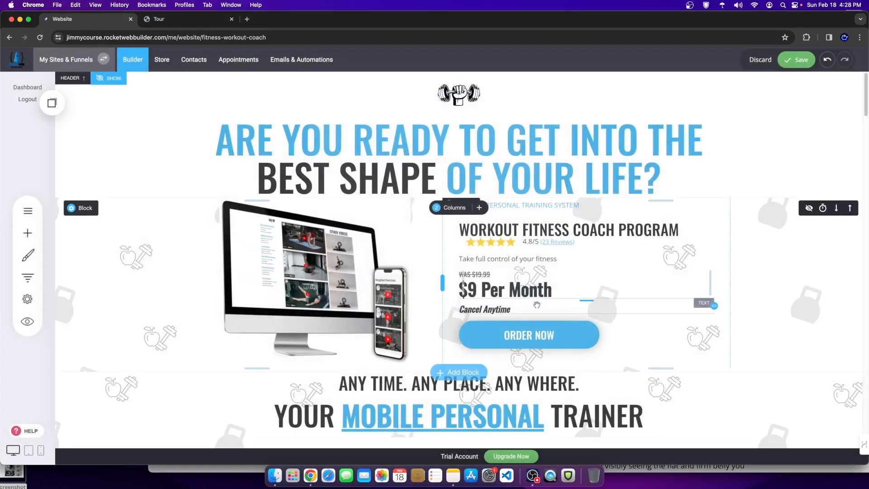
Step: Save the page, preview it, and open the $9.00 Fitness Coaching Program checkout via ORDER NOW
left_click(799, 59)
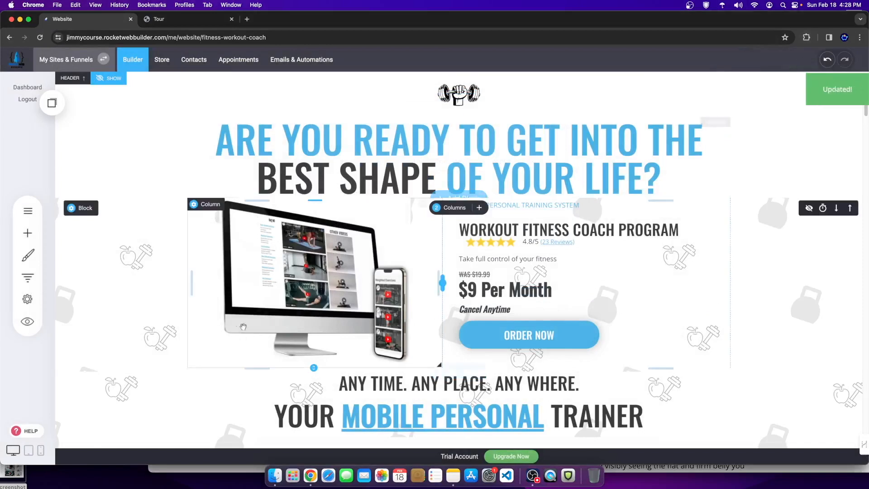
left_click(27, 321)
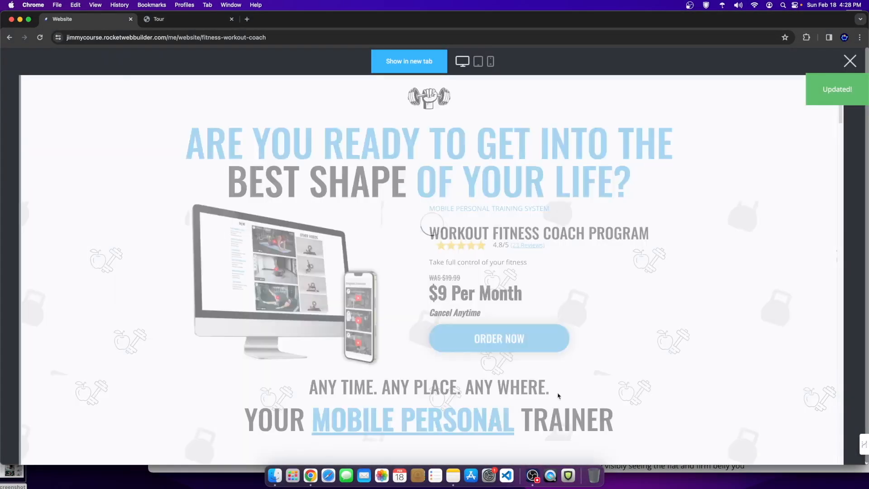
left_click(518, 340)
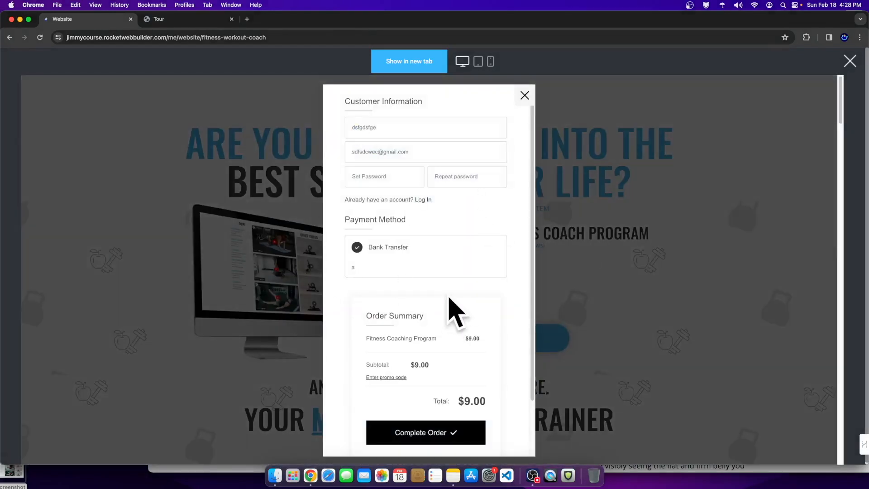
scroll(444, 317, "down", 3)
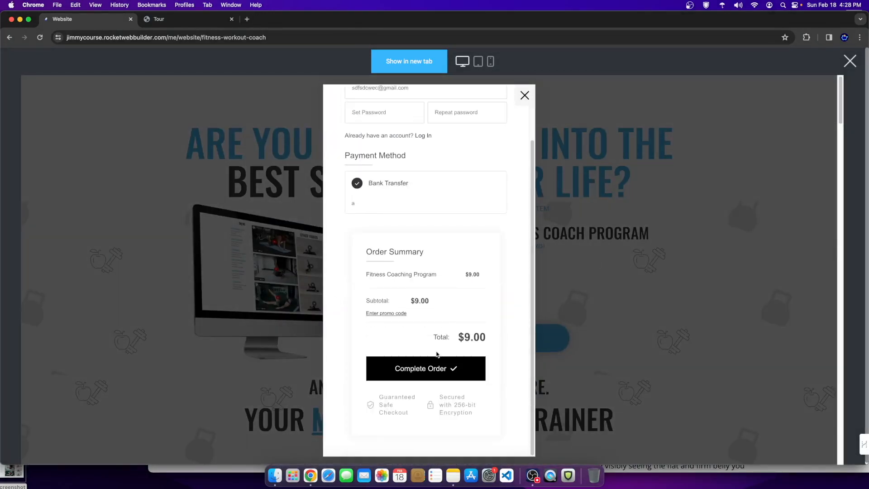
scroll(438, 346, "up", 3)
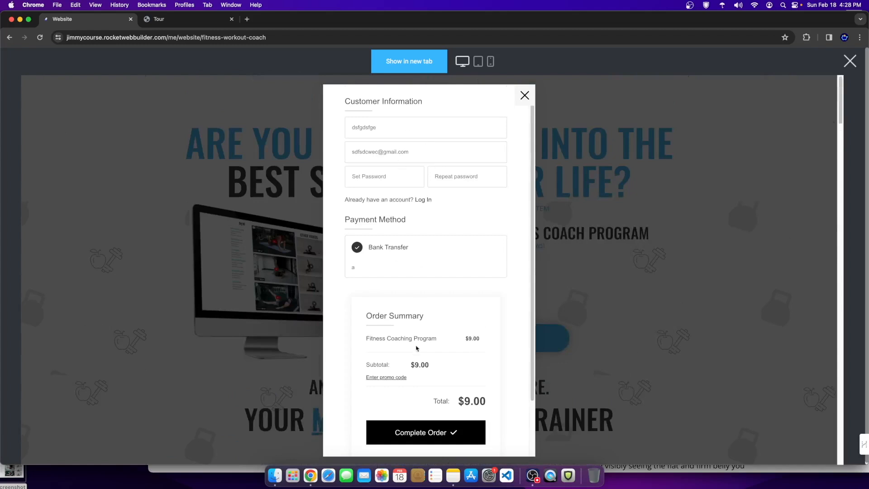
scroll(444, 372, "down", 3)
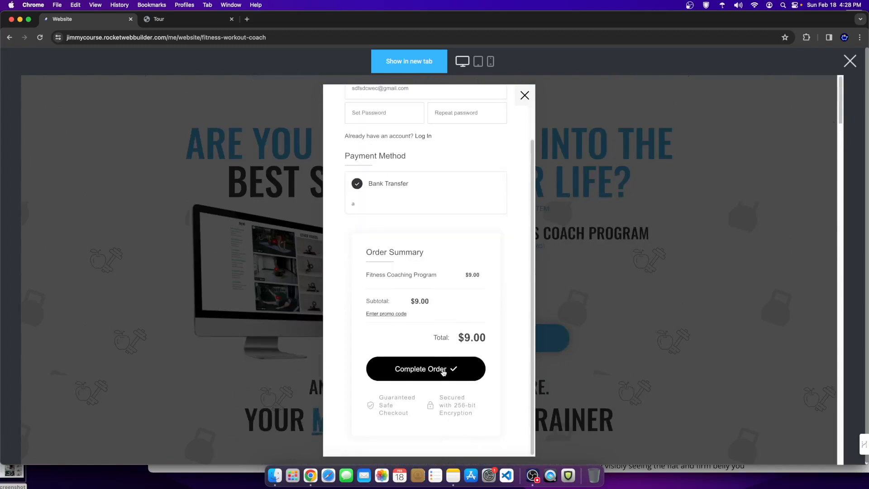
Step: Close the checkout popup and the preview, then go to the online store section
left_click(525, 95)
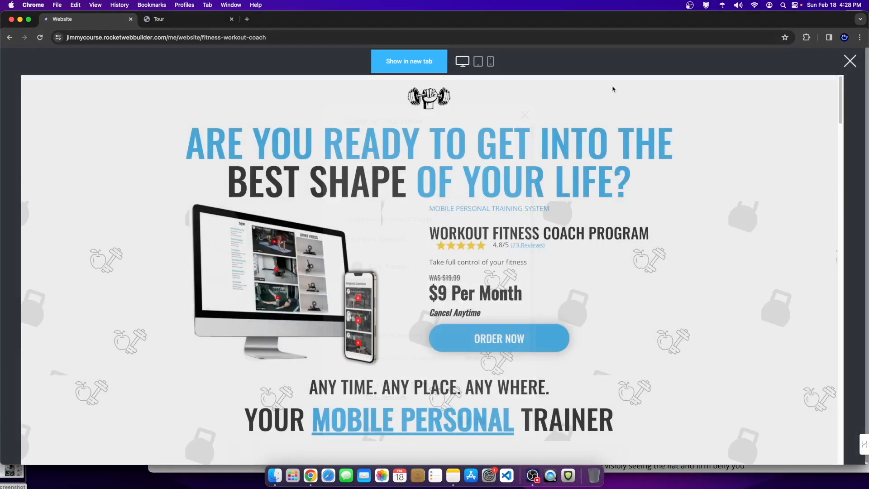
left_click(849, 61)
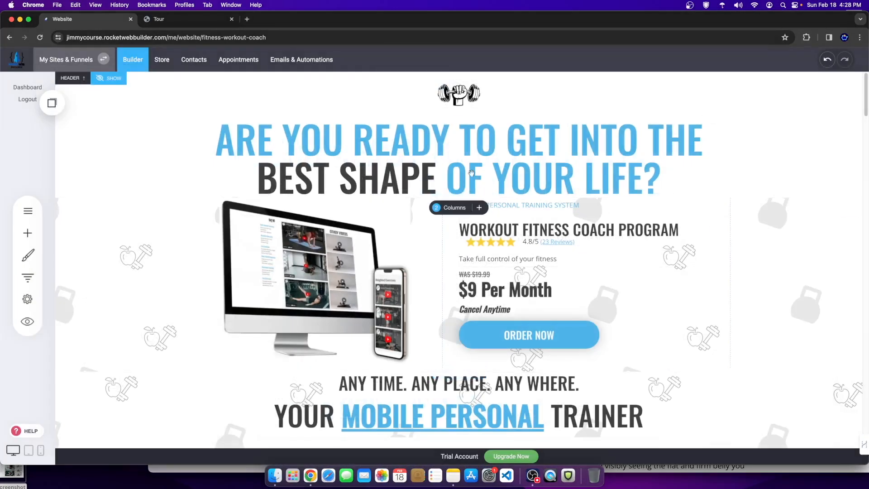
left_click(162, 59)
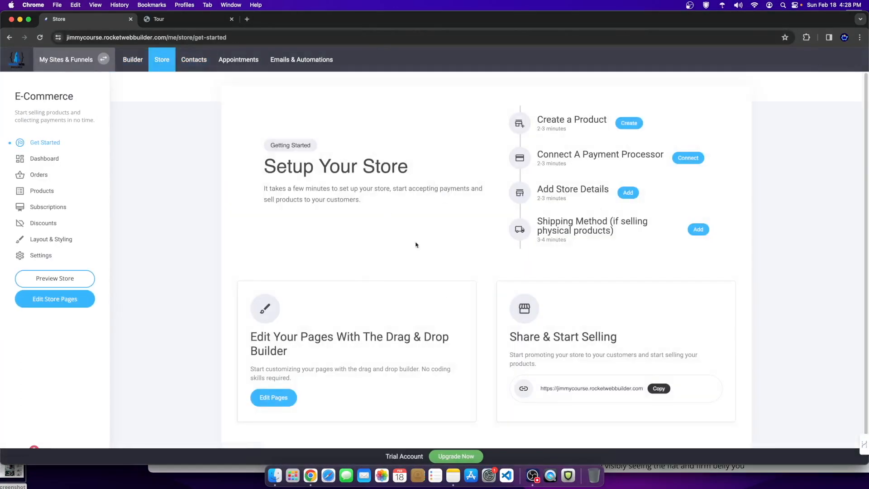
Step: Open the Fitness Coaching Program product from the store's product list
left_click(42, 192)
left_click(358, 170)
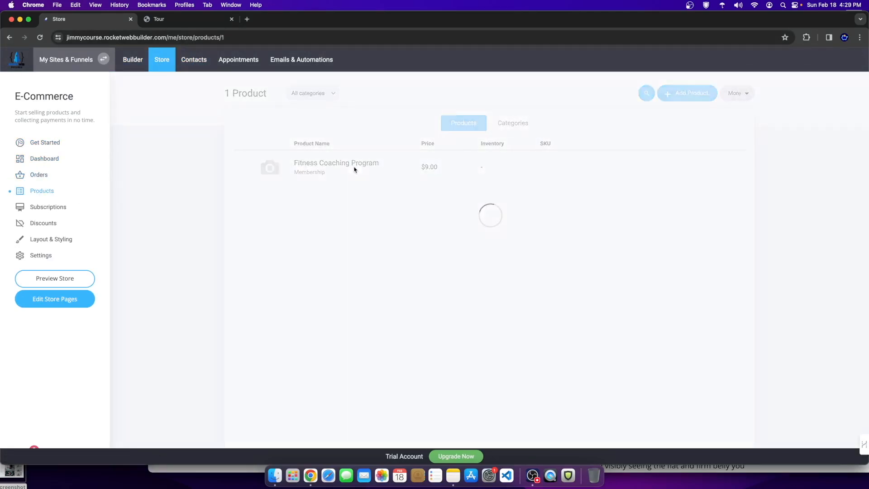
scroll(434, 326, "down", 6)
scroll(434, 327, "down", 3)
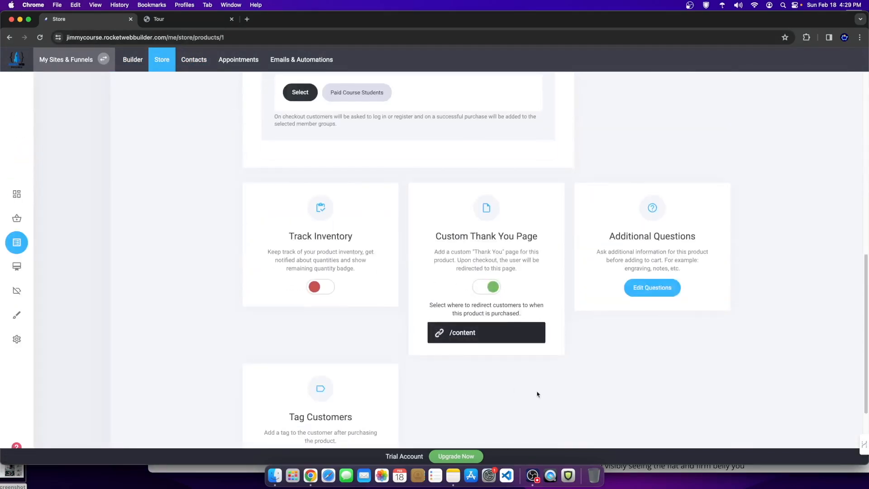
left_click_drag(442, 228, 542, 243)
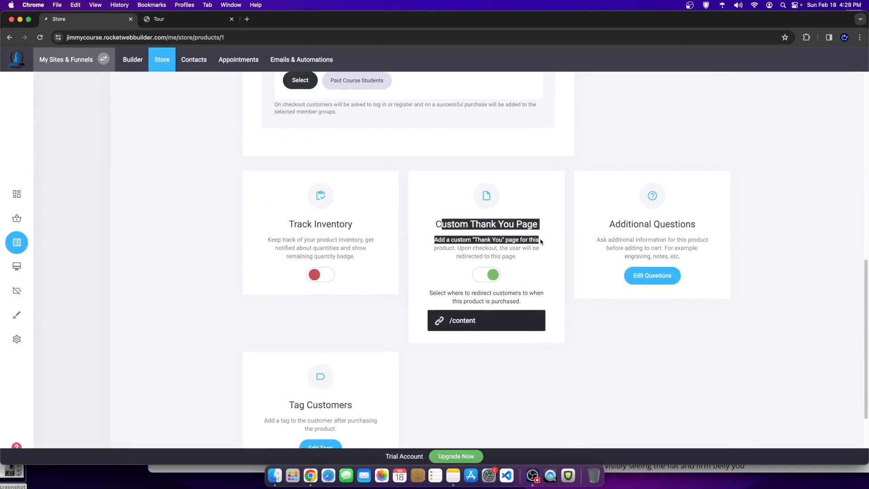
Step: Cancel the post-purchase redirect link picker without changes and return to the website builder
left_click(466, 317)
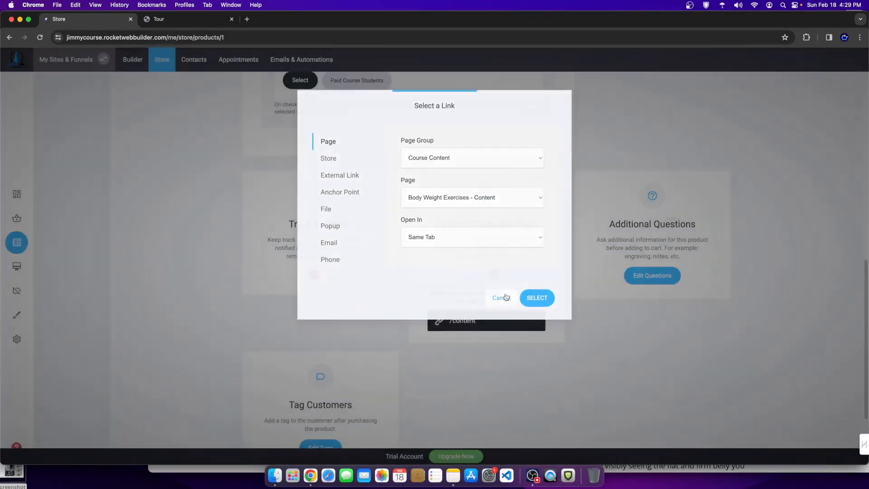
left_click(502, 298)
left_click(16, 194)
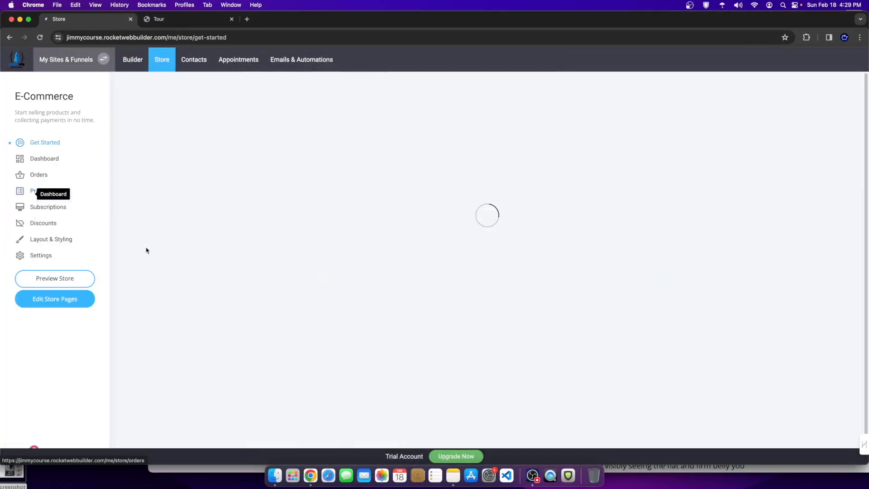
left_click(135, 63)
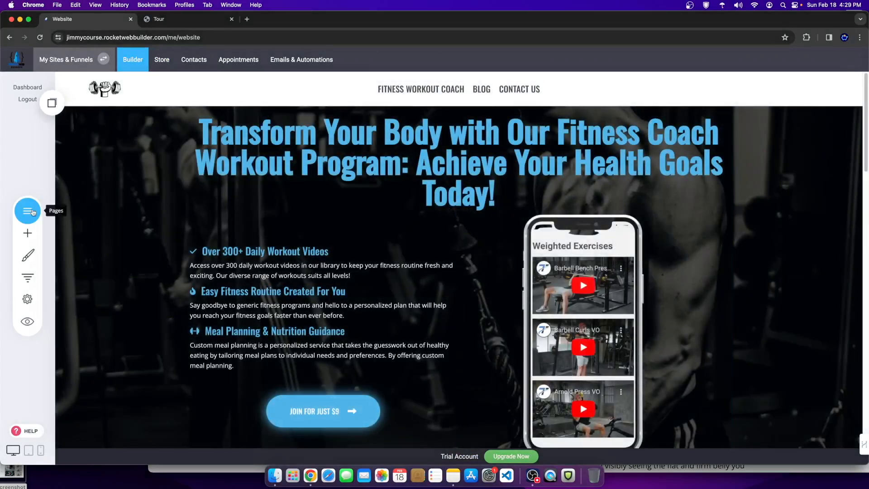
Step: Open Body Weight Exercises - Content under COURSE CONTENT and review its video and exercises
left_click(32, 212)
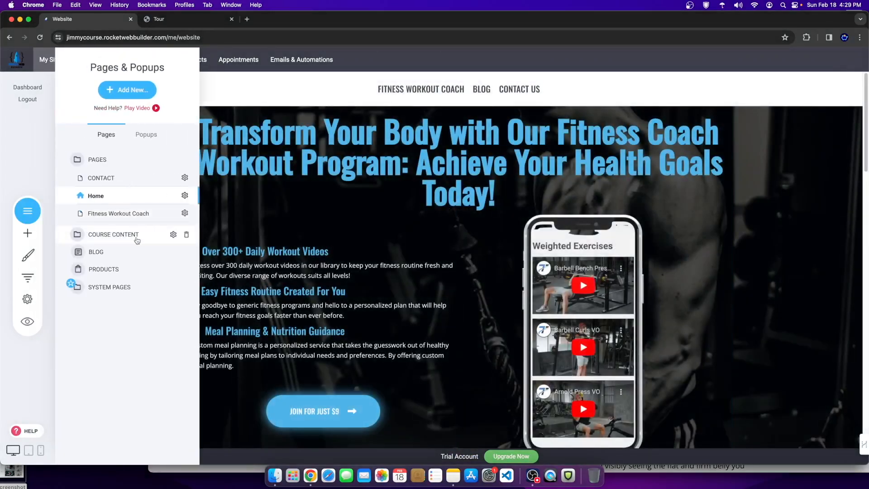
left_click(138, 240)
left_click(100, 199)
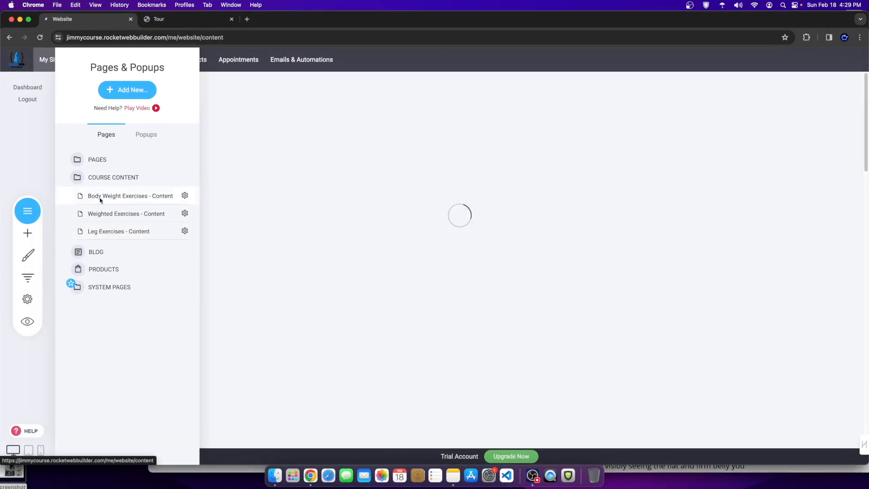
scroll(531, 240, "down", 2)
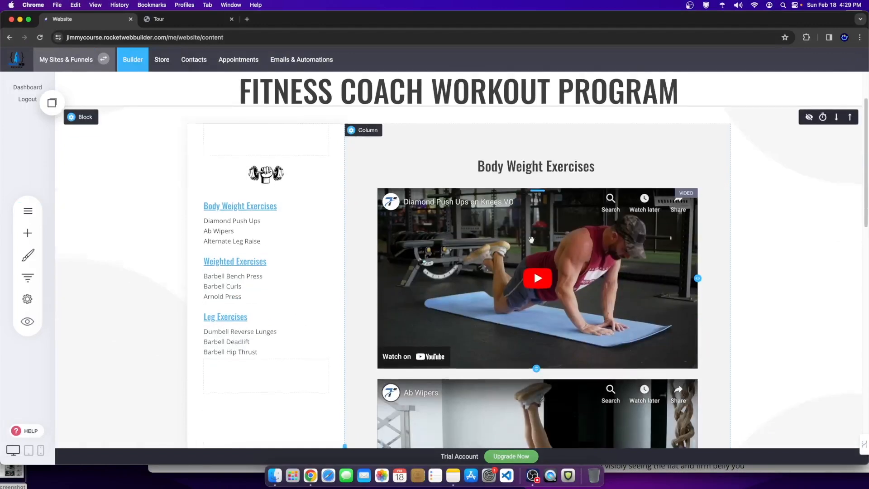
scroll(531, 240, "down", 5)
scroll(514, 313, "up", 5)
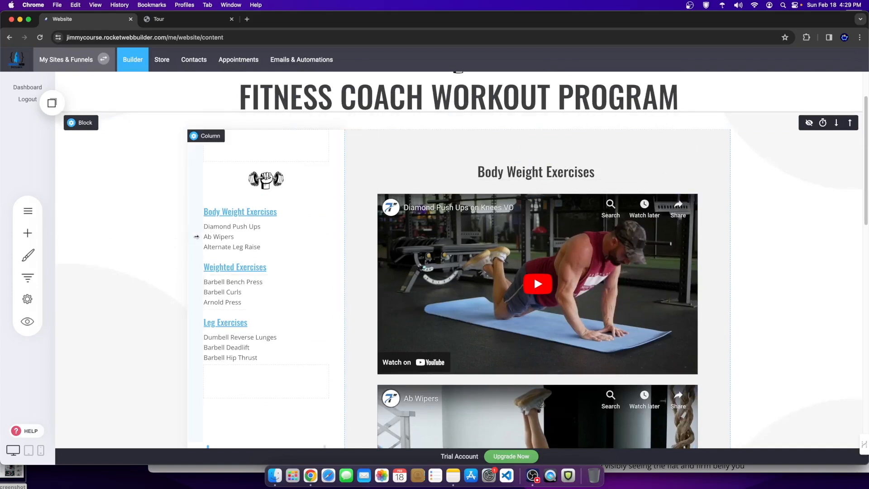
Step: Reopen the site pages list and expand the PAGES group
left_click(38, 213)
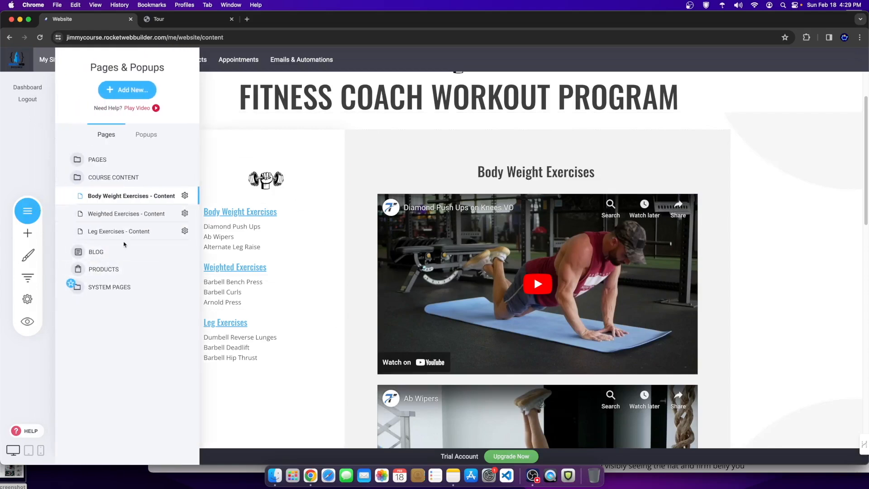
left_click(417, 239)
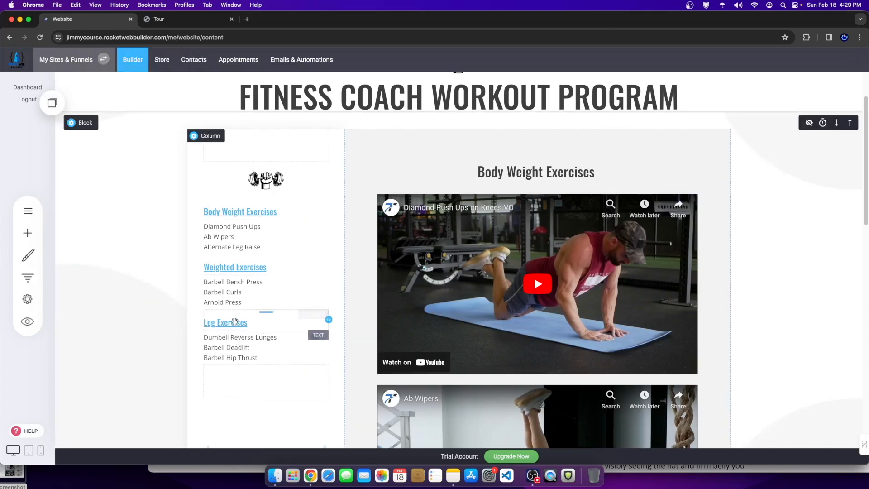
scroll(228, 292, "up", 3)
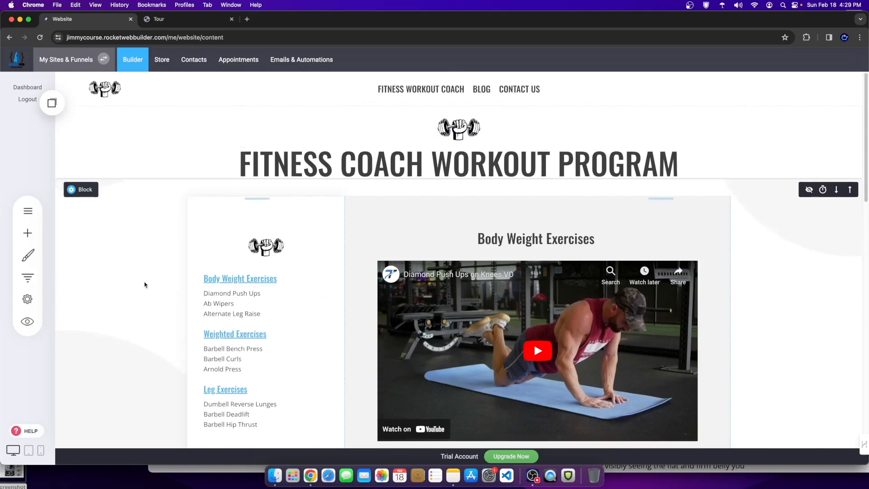
left_click(27, 210)
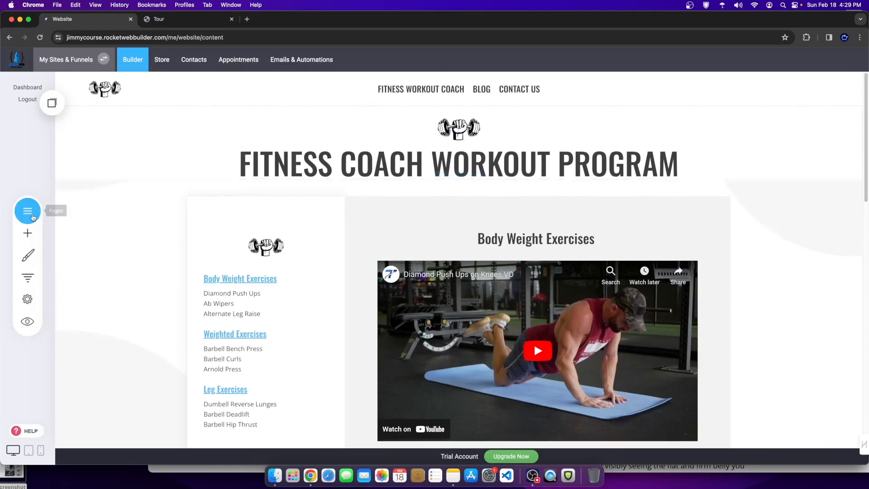
left_click(90, 166)
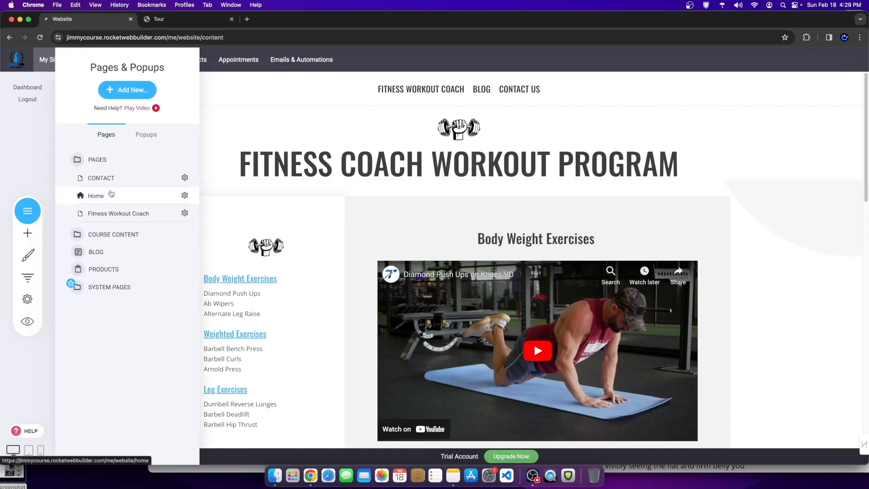
Step: Open the Home page, drag the blog cards' top padding up slightly, and save
left_click(112, 194)
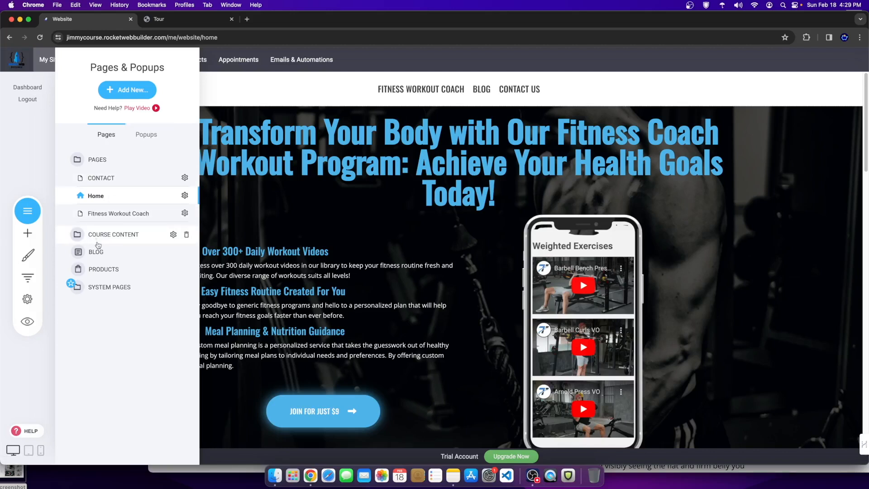
scroll(408, 333, "down", 5)
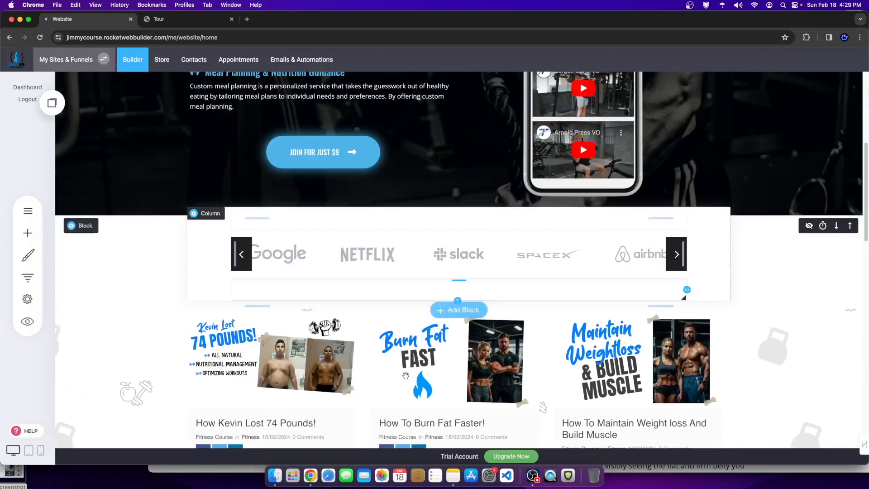
scroll(405, 375, "down", 3)
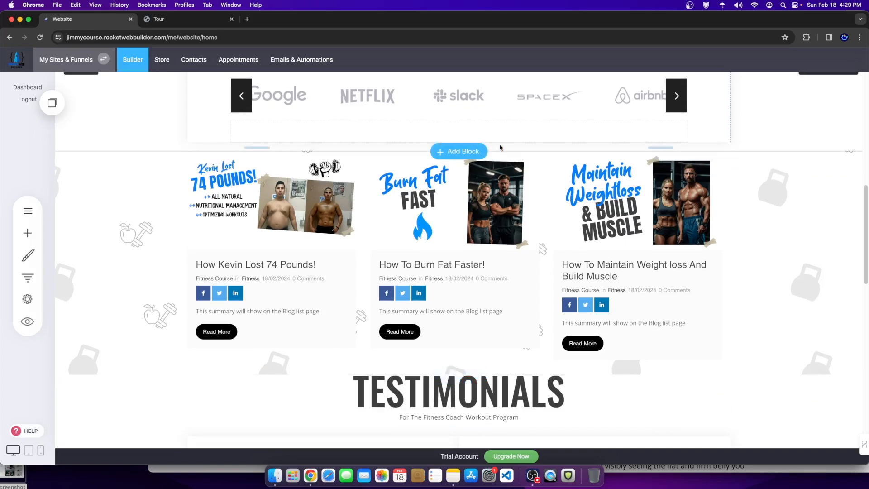
left_click_drag(518, 153, 518, 143)
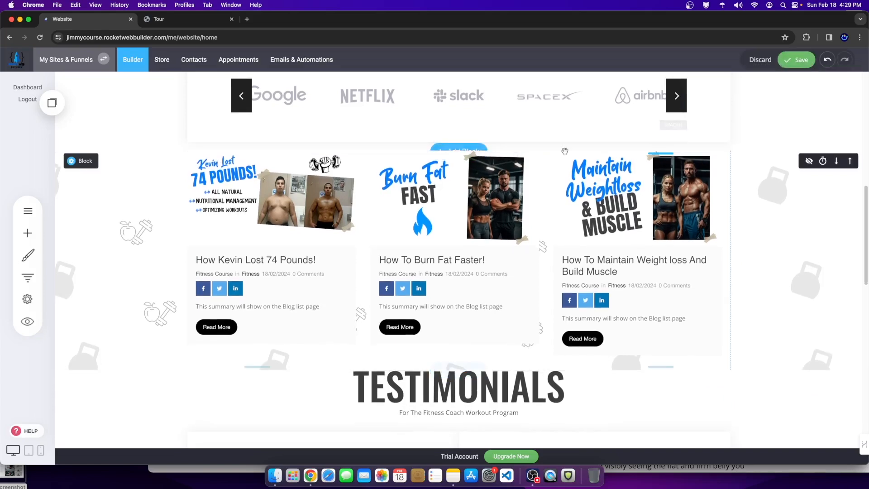
left_click(802, 59)
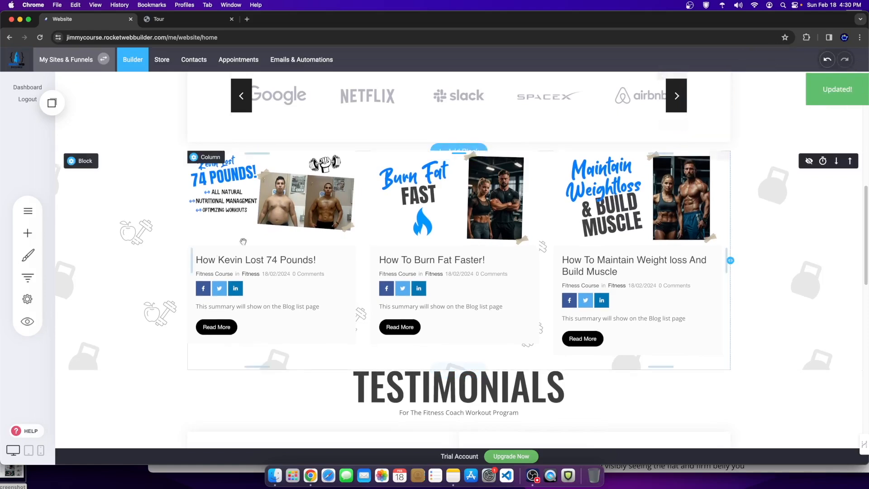
Step: Scroll through the Home page to check the layout, then open the pages list
scroll(317, 268, "up", 10)
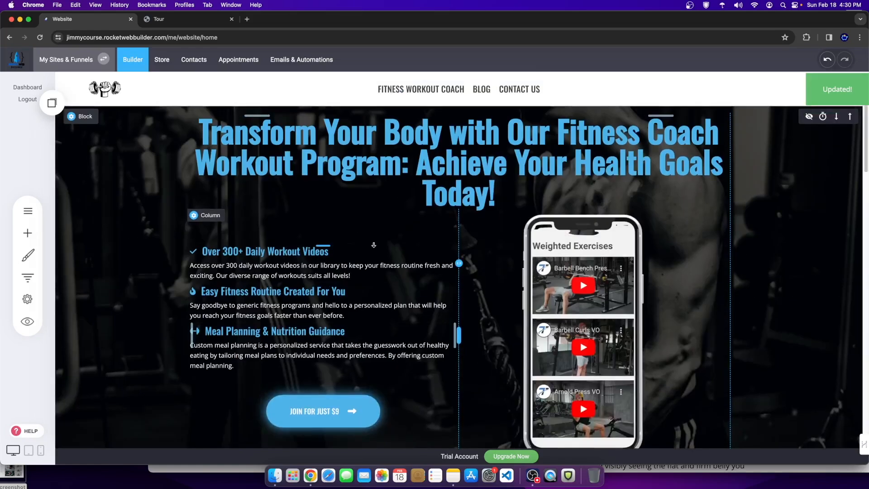
scroll(484, 276, "down", 10)
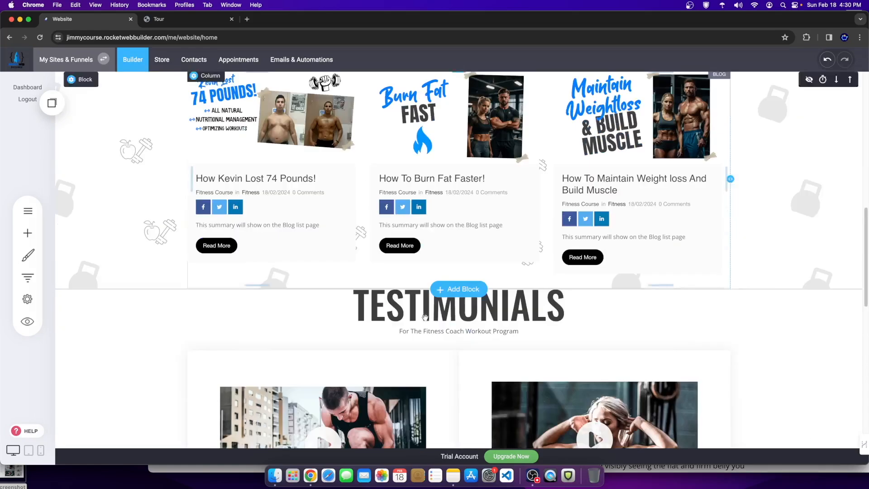
scroll(425, 316, "down", 3)
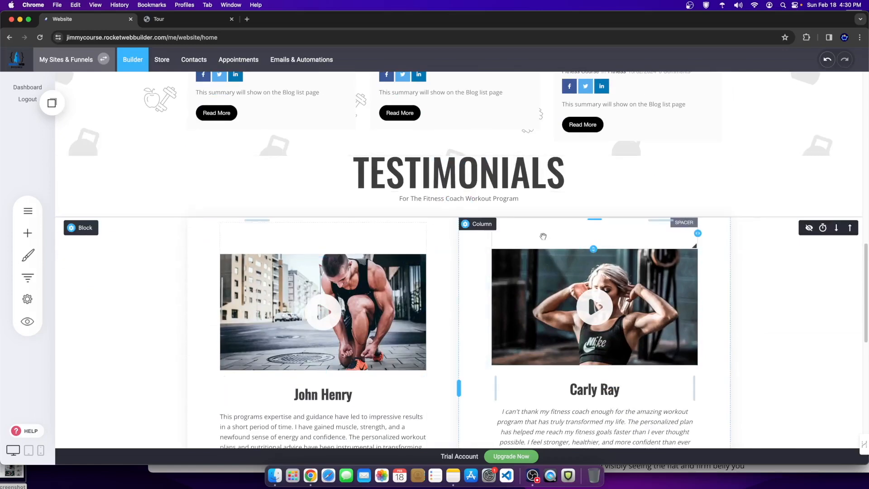
scroll(340, 309, "up", 10)
scroll(340, 310, "up", 4)
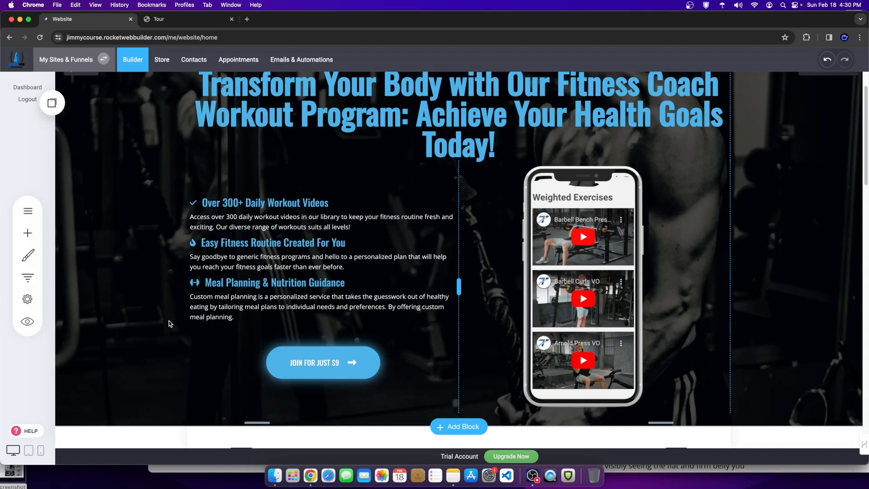
scroll(169, 320, "up", 2)
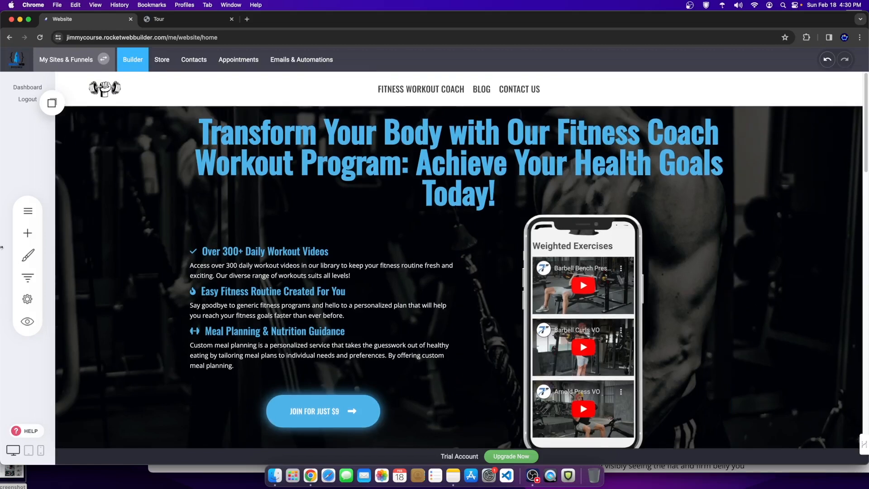
left_click(28, 211)
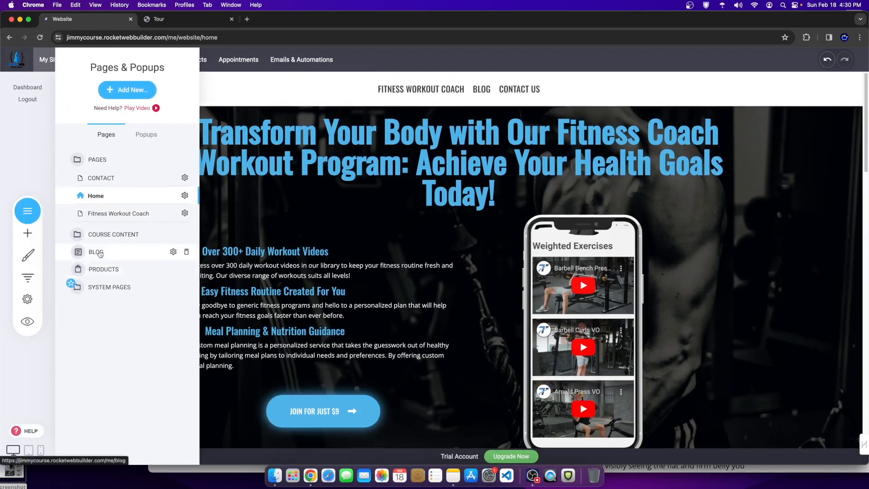
Step: Review the BLOG post list, then return to the website builder
left_click(96, 252)
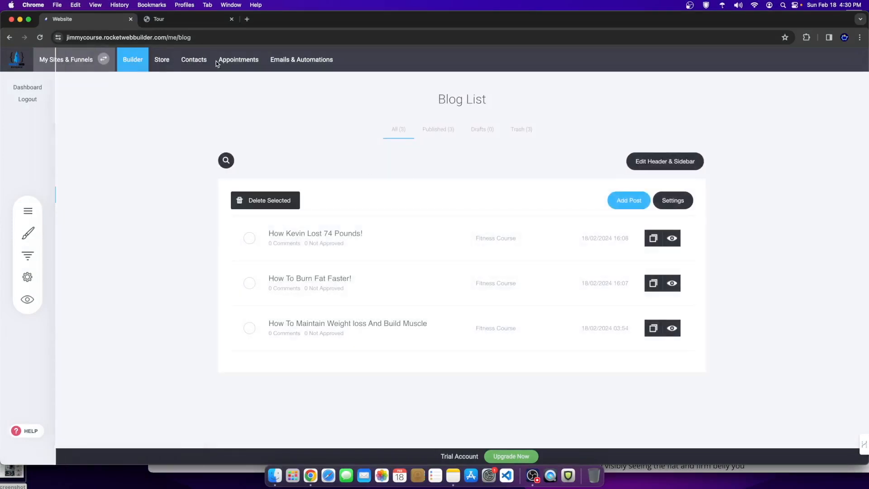
left_click(136, 60)
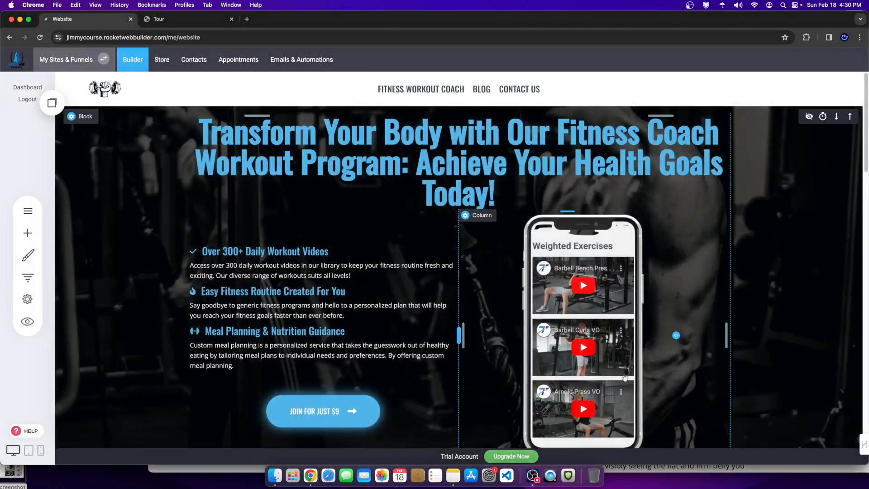
scroll(403, 312, "down", 4)
scroll(404, 313, "up", 5)
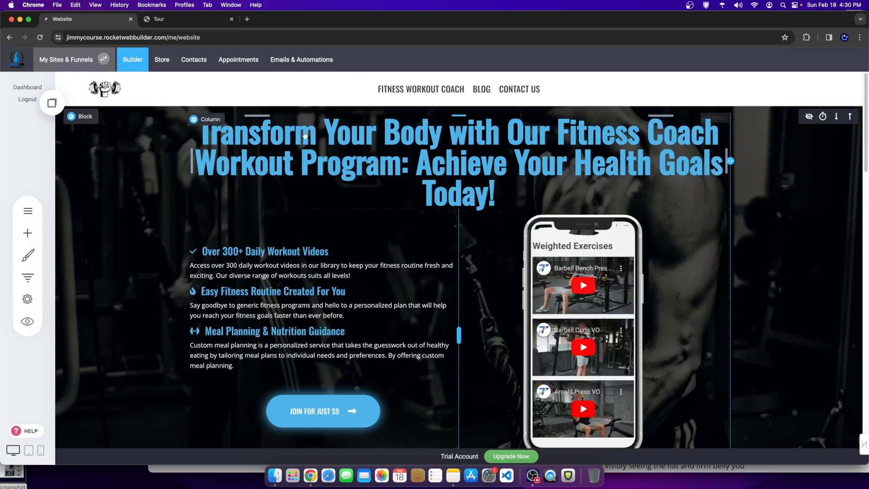
Step: Open the Fitness Workout Coach sales page, scroll through it, and switch to OBS Studio
left_click(414, 90)
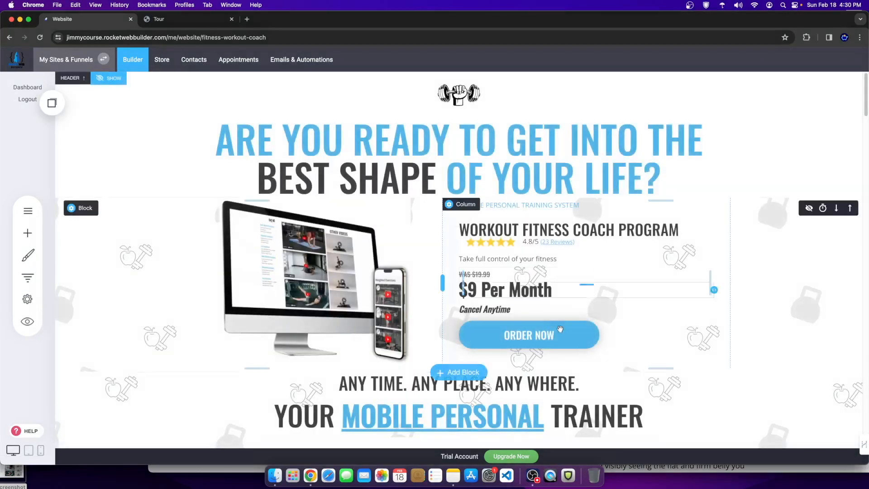
scroll(697, 339, "down", 5)
scroll(697, 339, "down", 10)
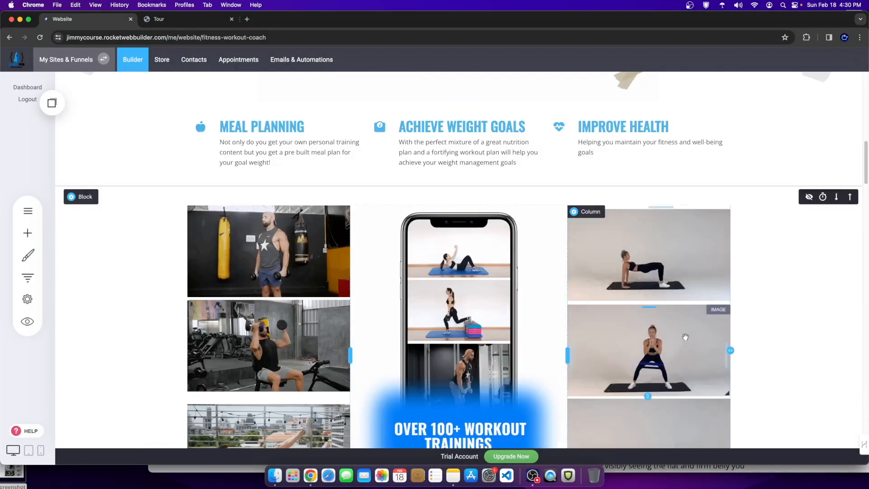
scroll(659, 399, "down", 7)
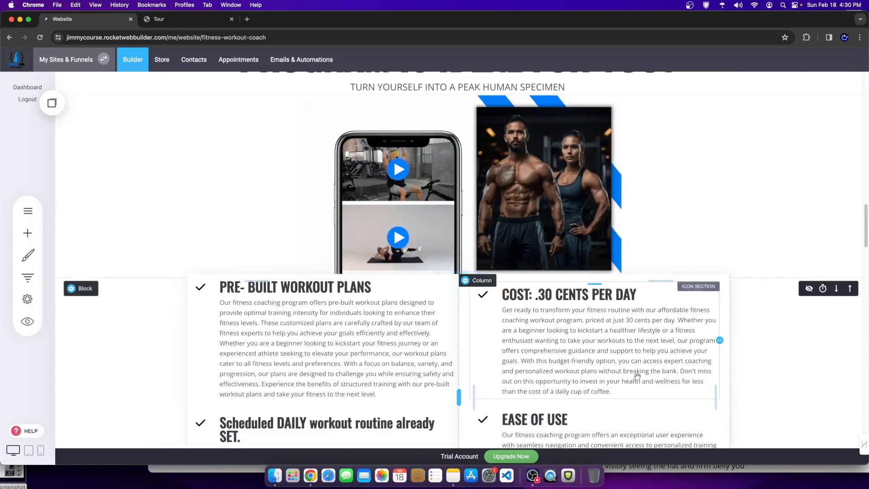
left_click(533, 475)
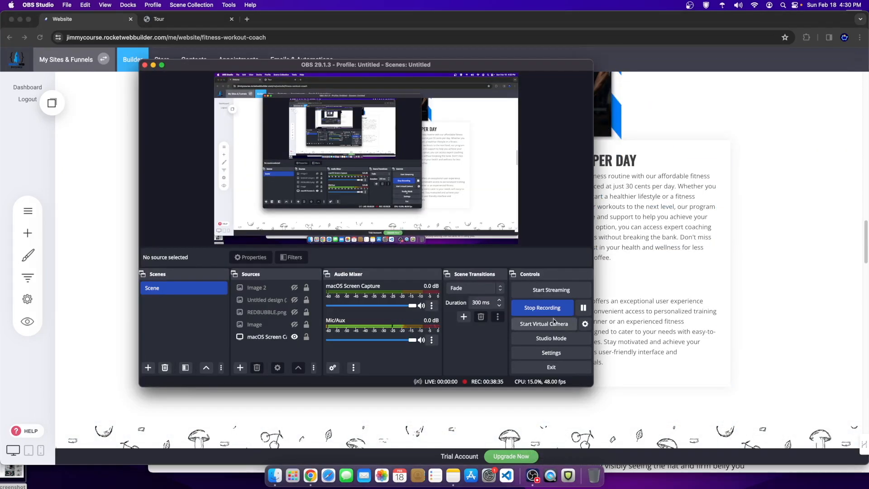